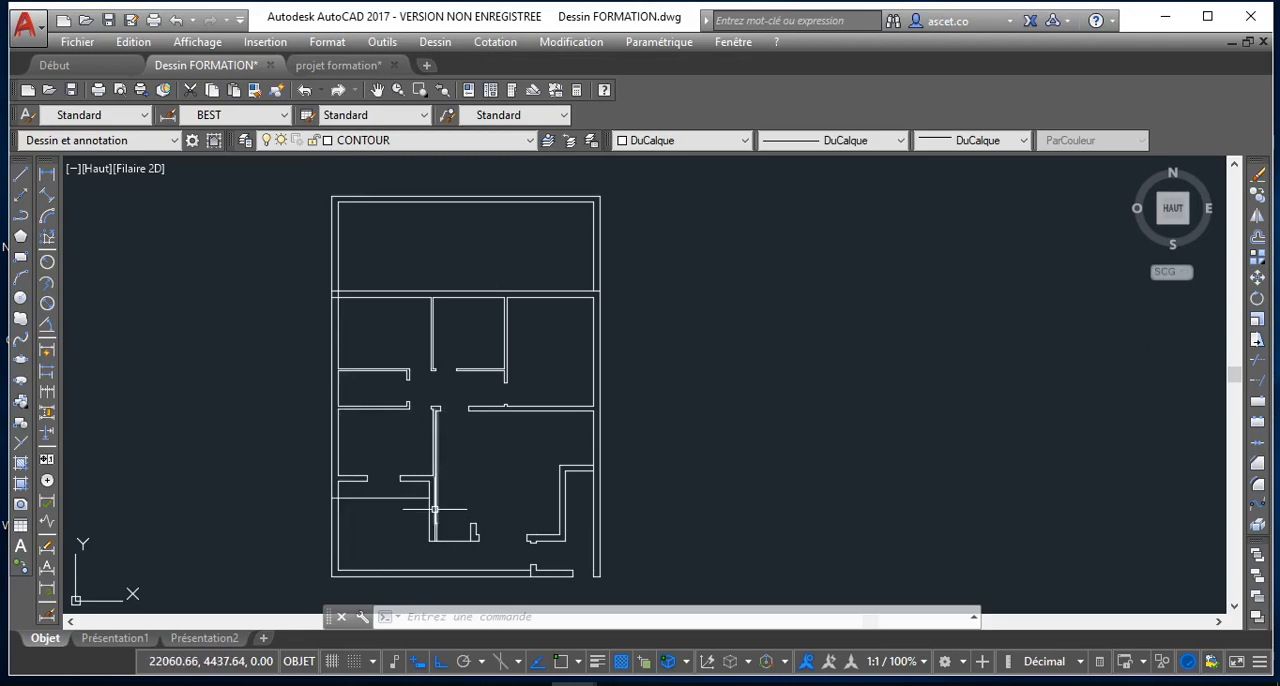
# Make MUR the current layer
pyautogui.scroll(2, 425, 496)
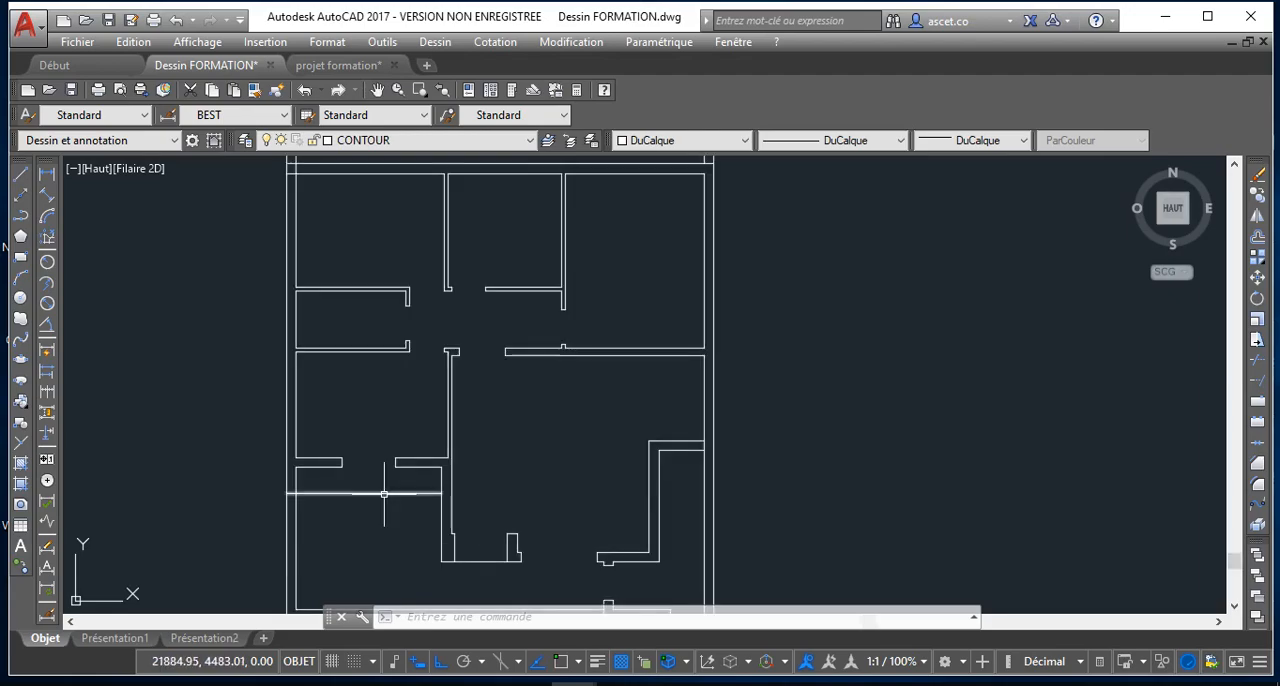
pyautogui.scroll(2, 384, 494)
pyautogui.scroll(-2, 289, 491)
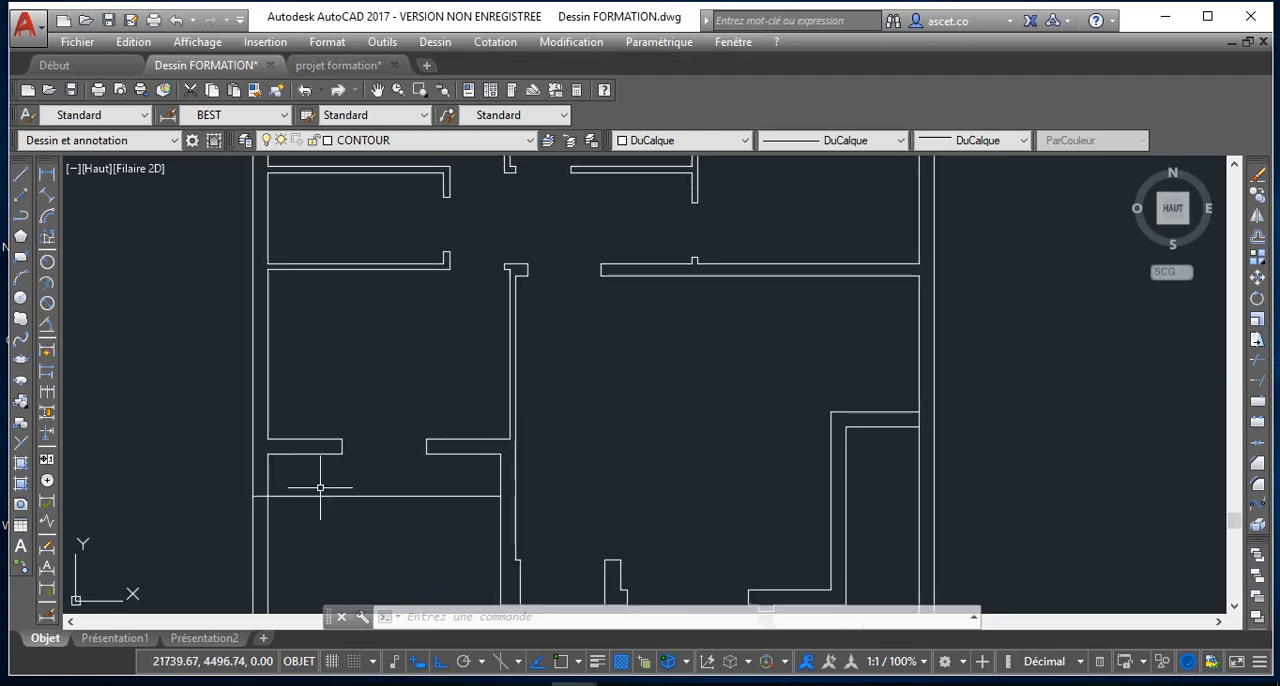
pyautogui.click(466, 141)
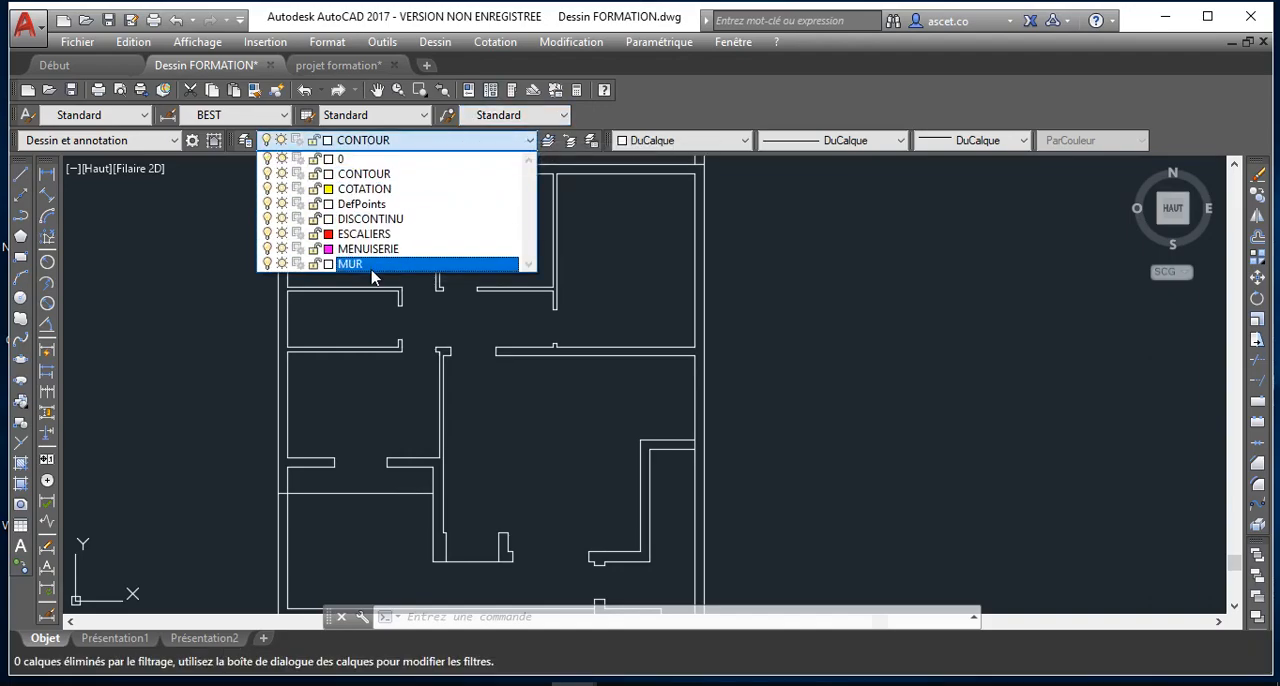
pyautogui.click(373, 265)
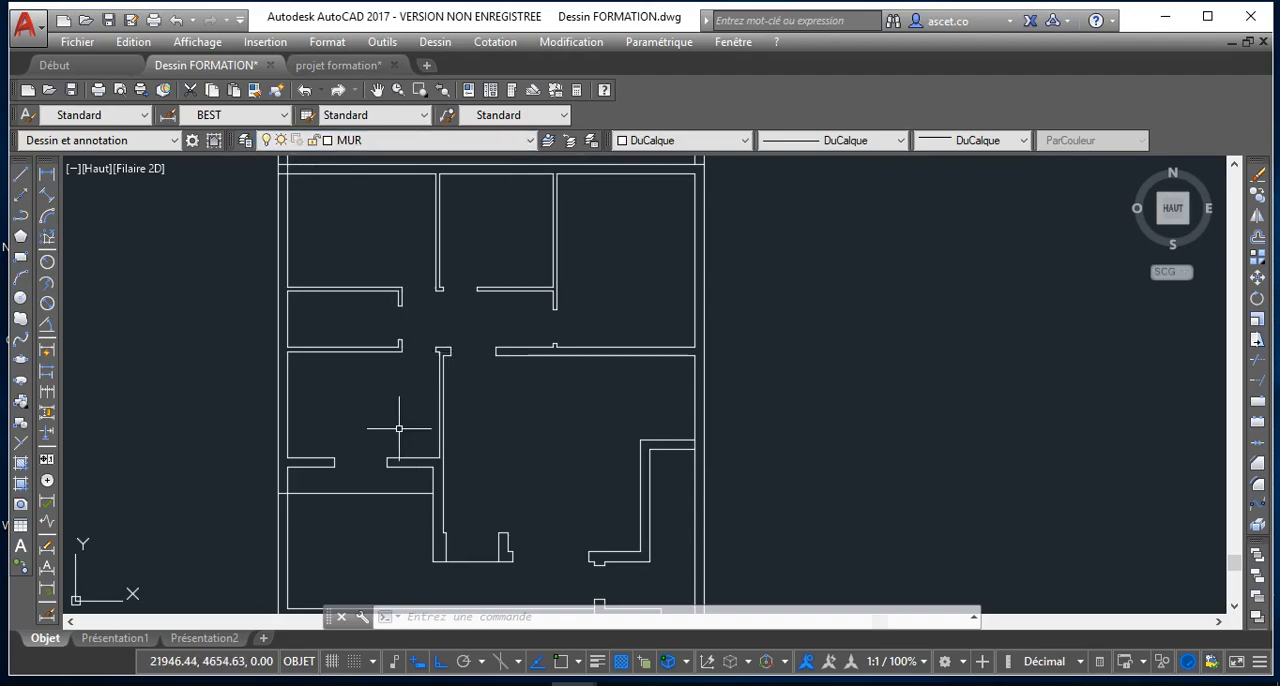
pyautogui.scroll(-2, 403, 450)
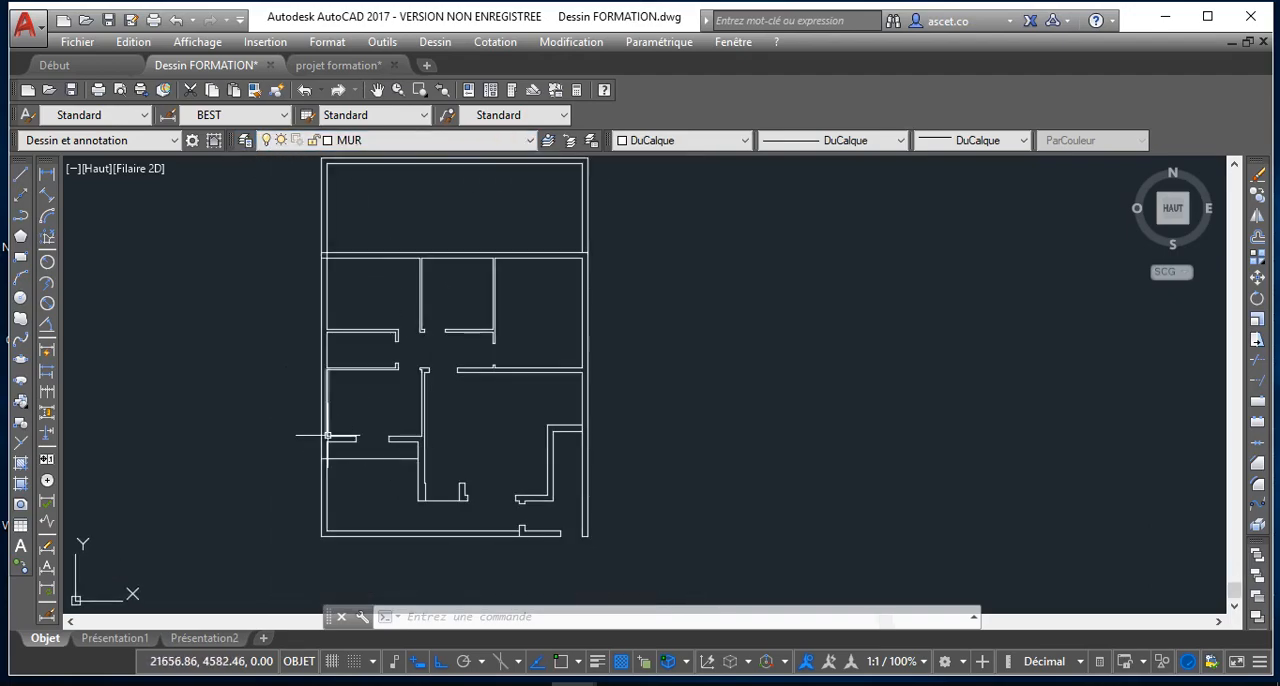
pyautogui.scroll(2, 342, 465)
pyautogui.scroll(2, 321, 437)
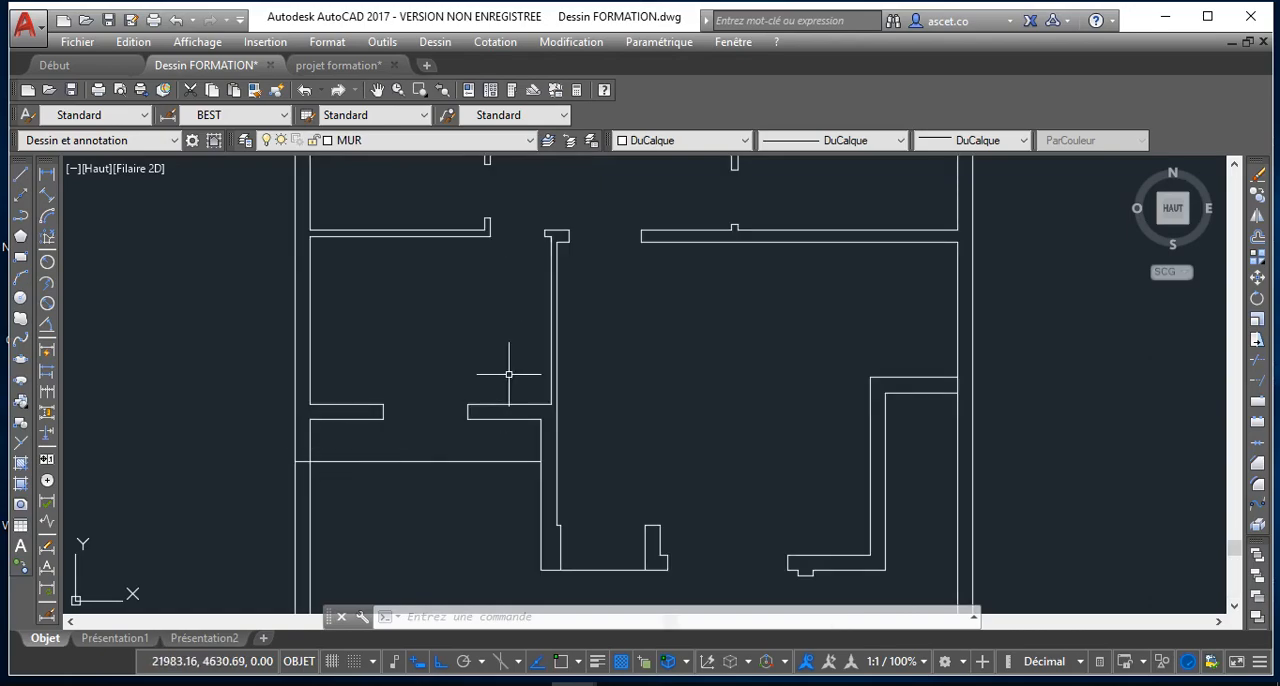
pyautogui.scroll(-2, 415, 483)
pyautogui.moveTo(541, 299); pyautogui.dragTo(472, 330, button='middle')
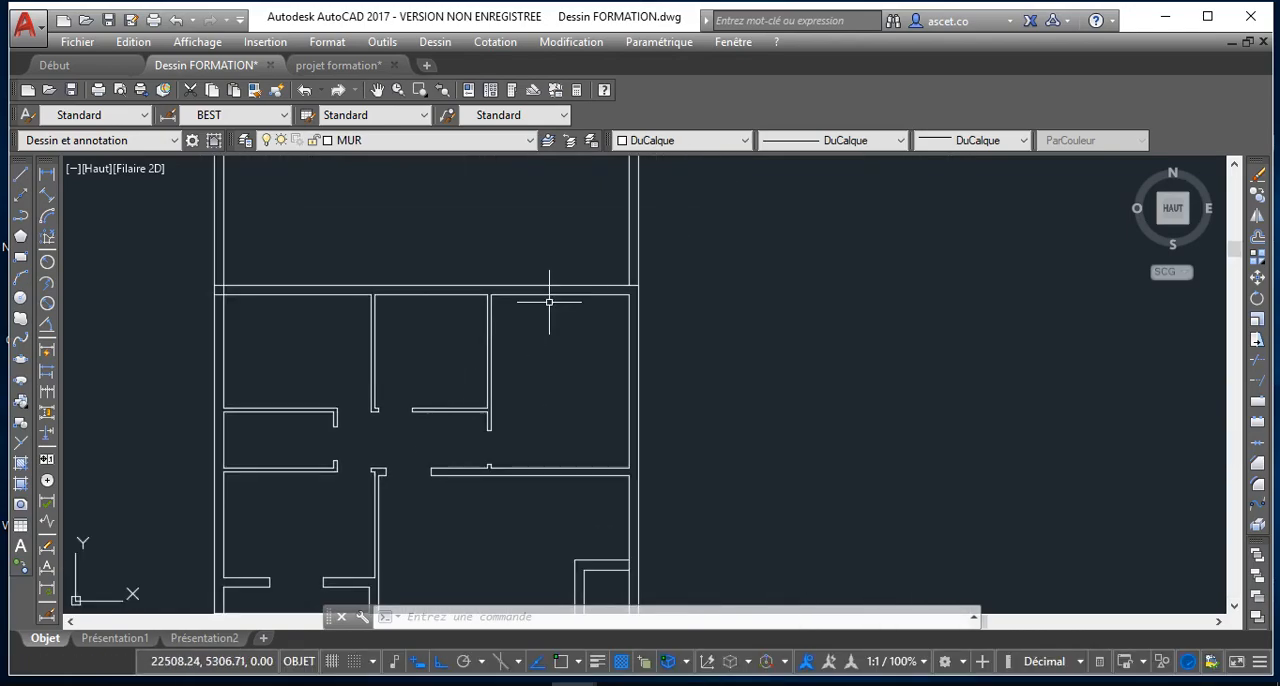
pyautogui.click(25, 177)
pyautogui.scroll(3, 624, 332)
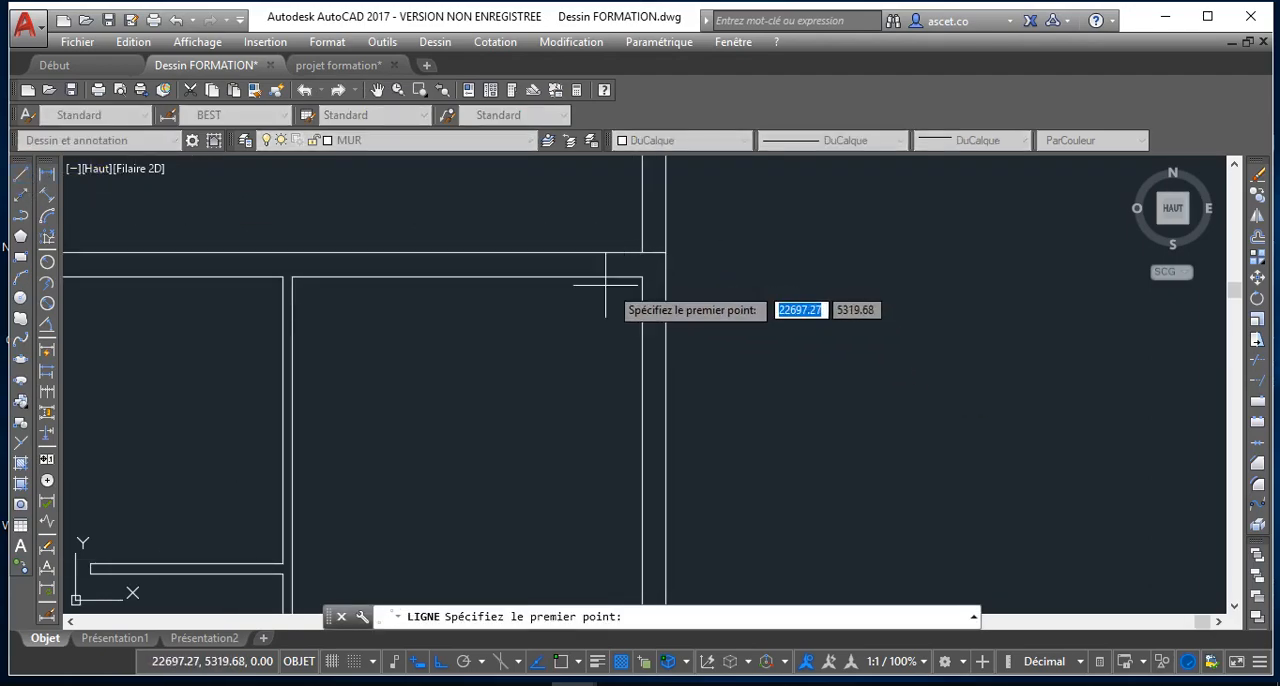
pyautogui.click(25, 177)
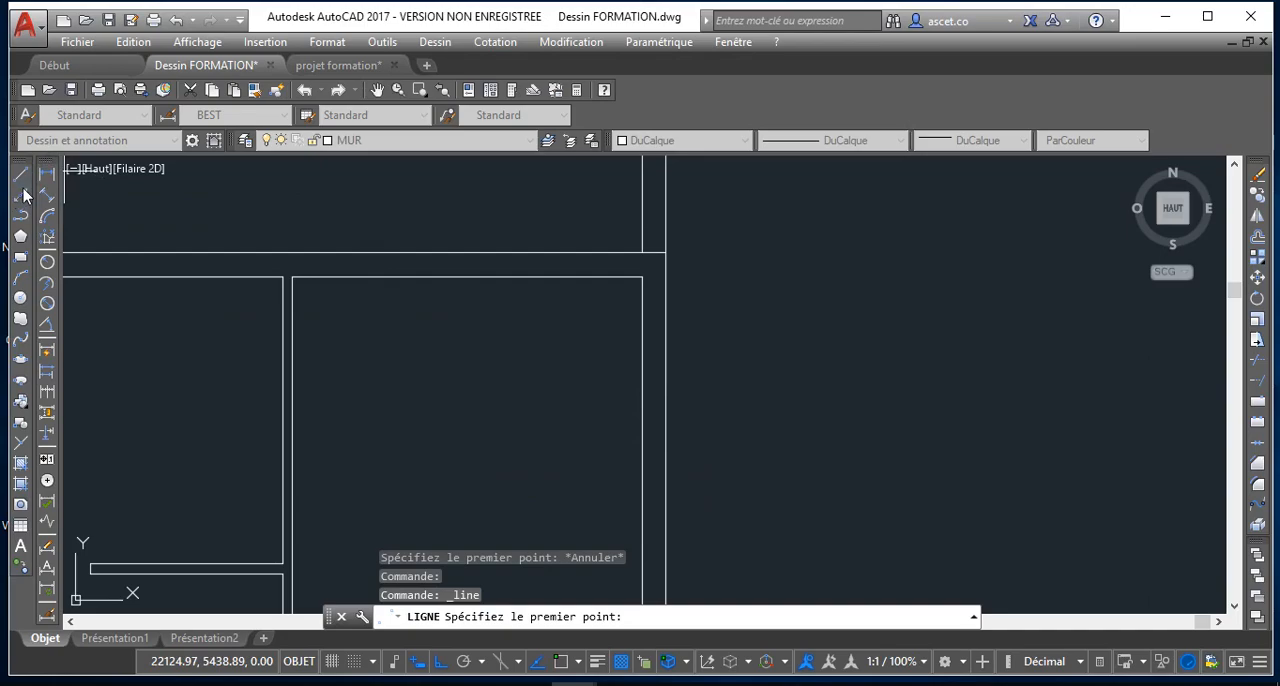
pyautogui.scroll(-5, 640, 260)
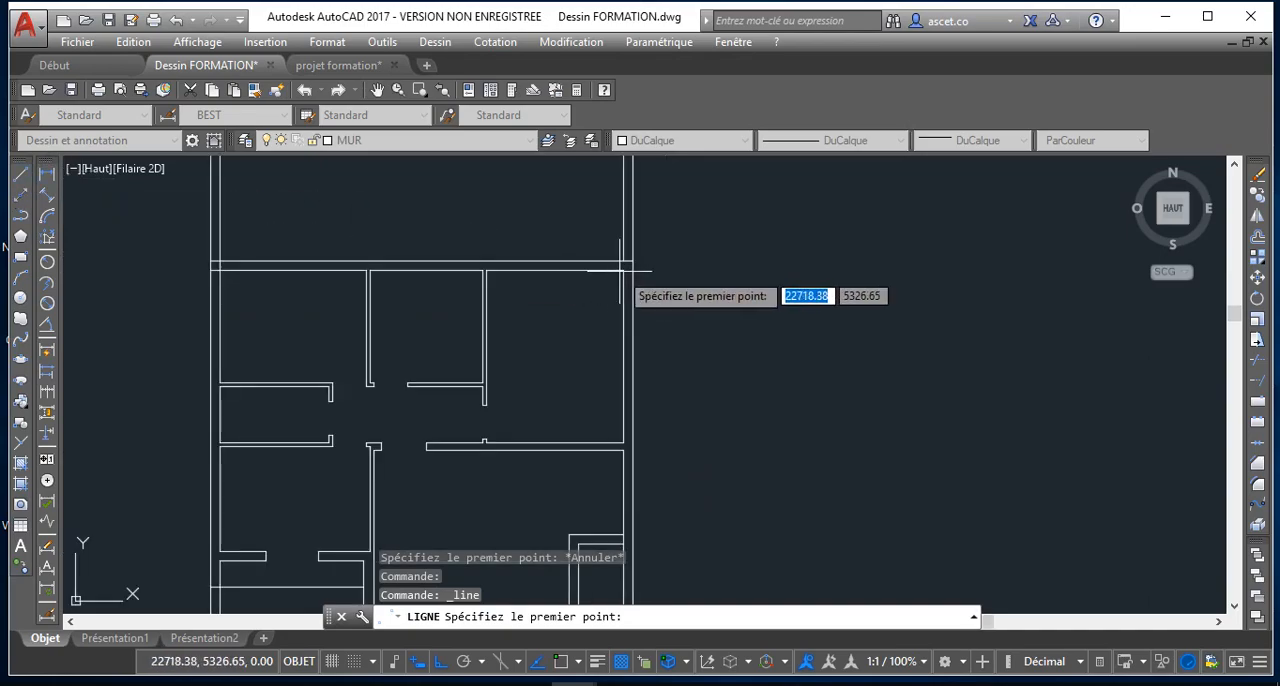
pyautogui.press('Escape')
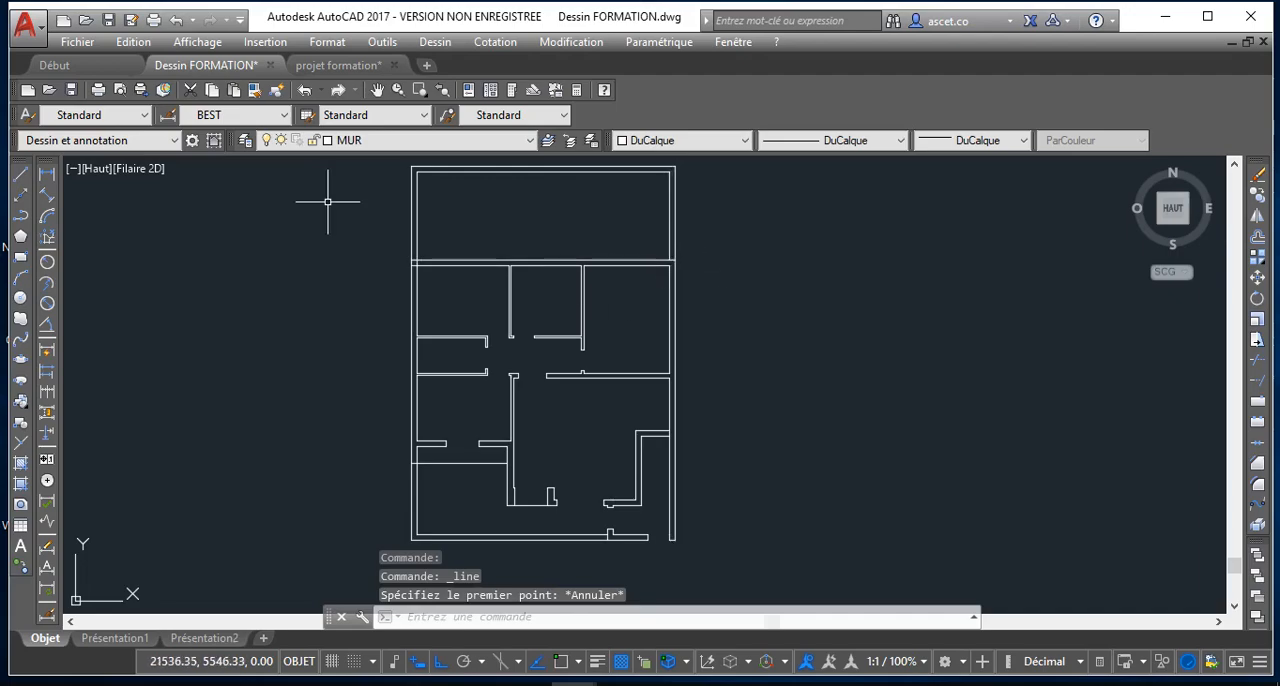
pyautogui.click(22, 170)
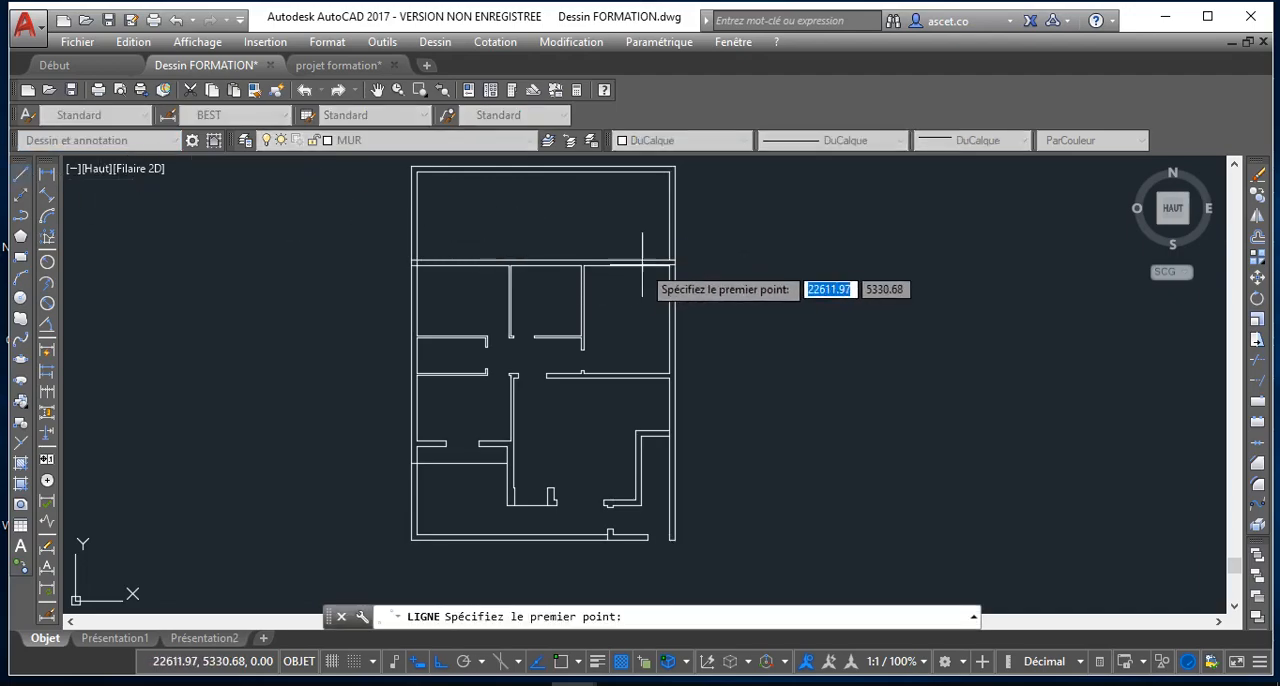
pyautogui.press('Escape')
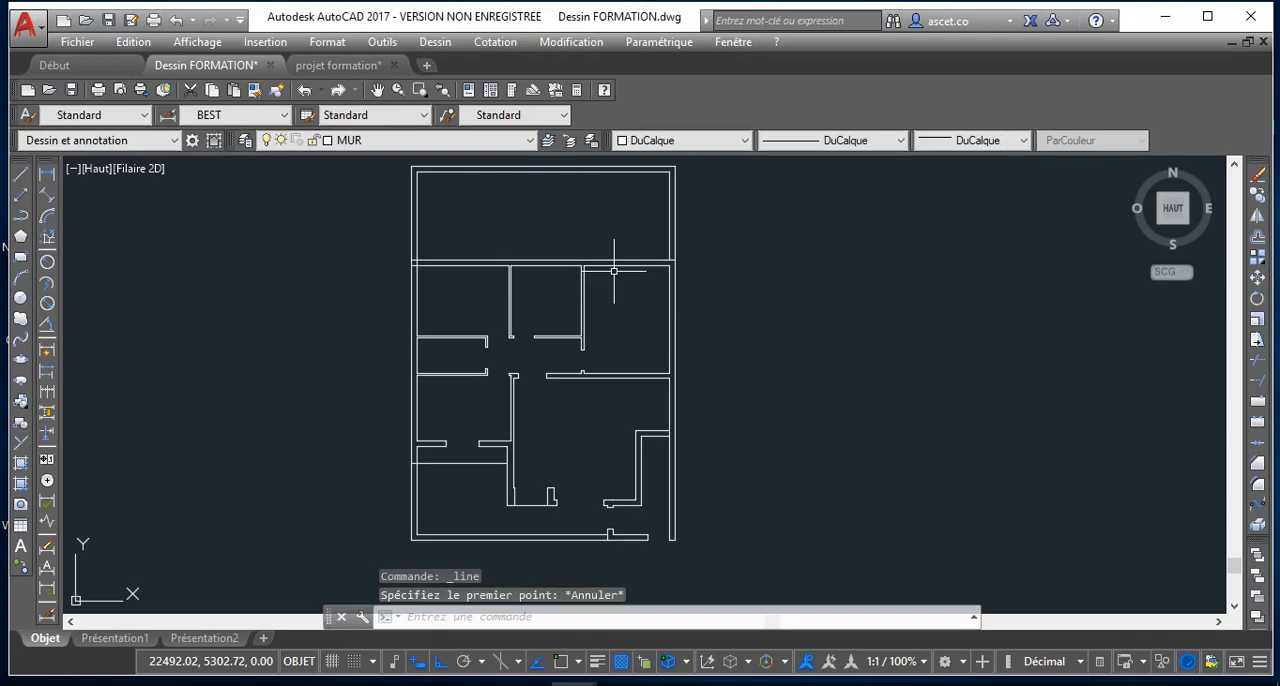
# Turn on object snapping to 2D reference points
pyautogui.click(480, 665)
pyautogui.click(479, 667)
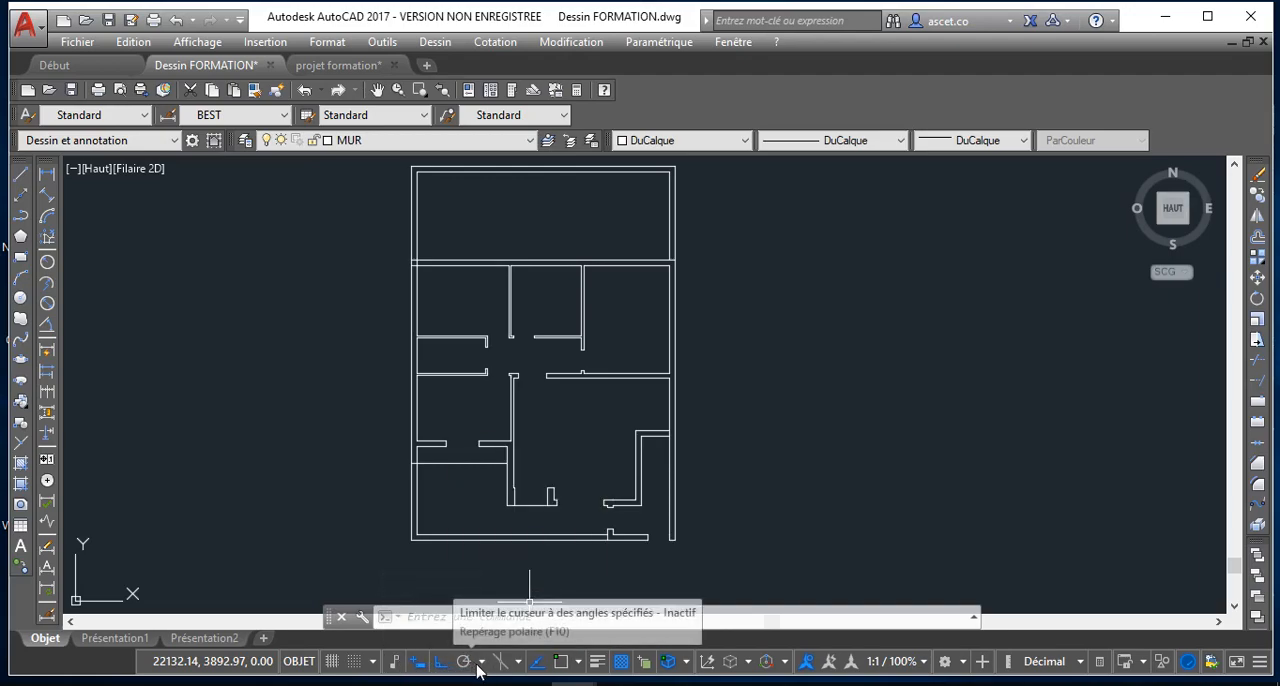
pyautogui.click(561, 667)
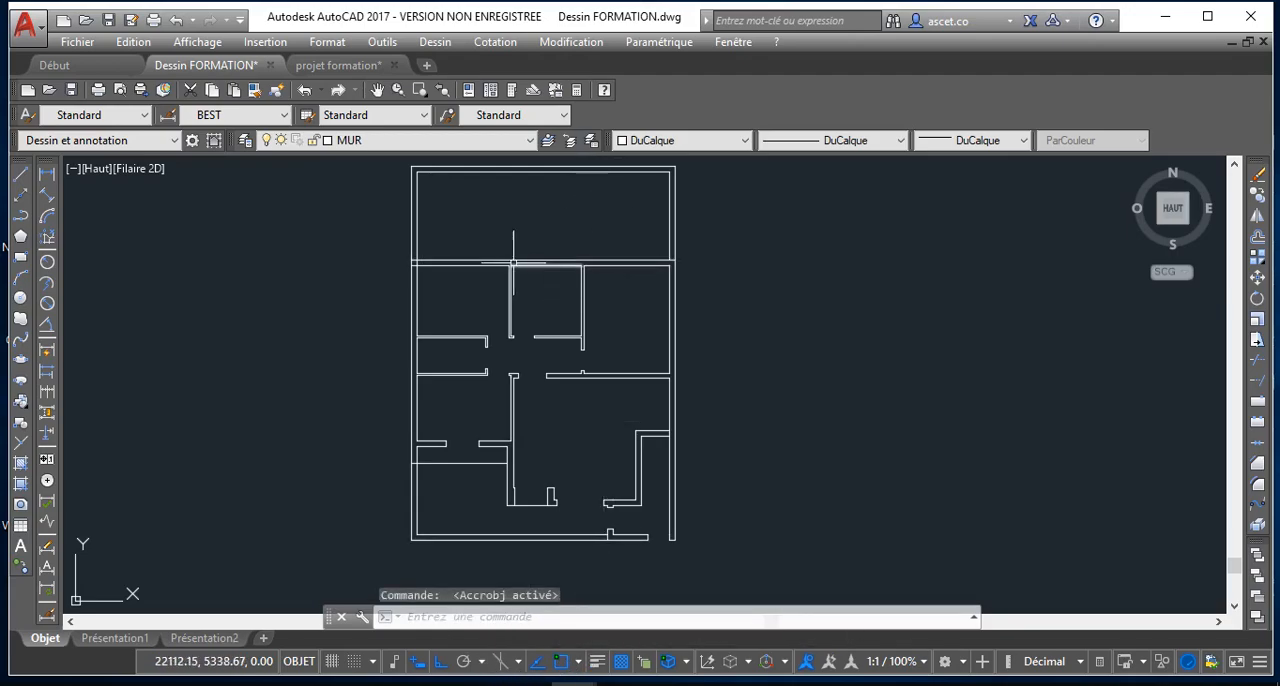
# Draw a short line across the thickness of the upper horizontal wall, starting at its right-hand inner corner with the exterior wall
pyautogui.click(21, 174)
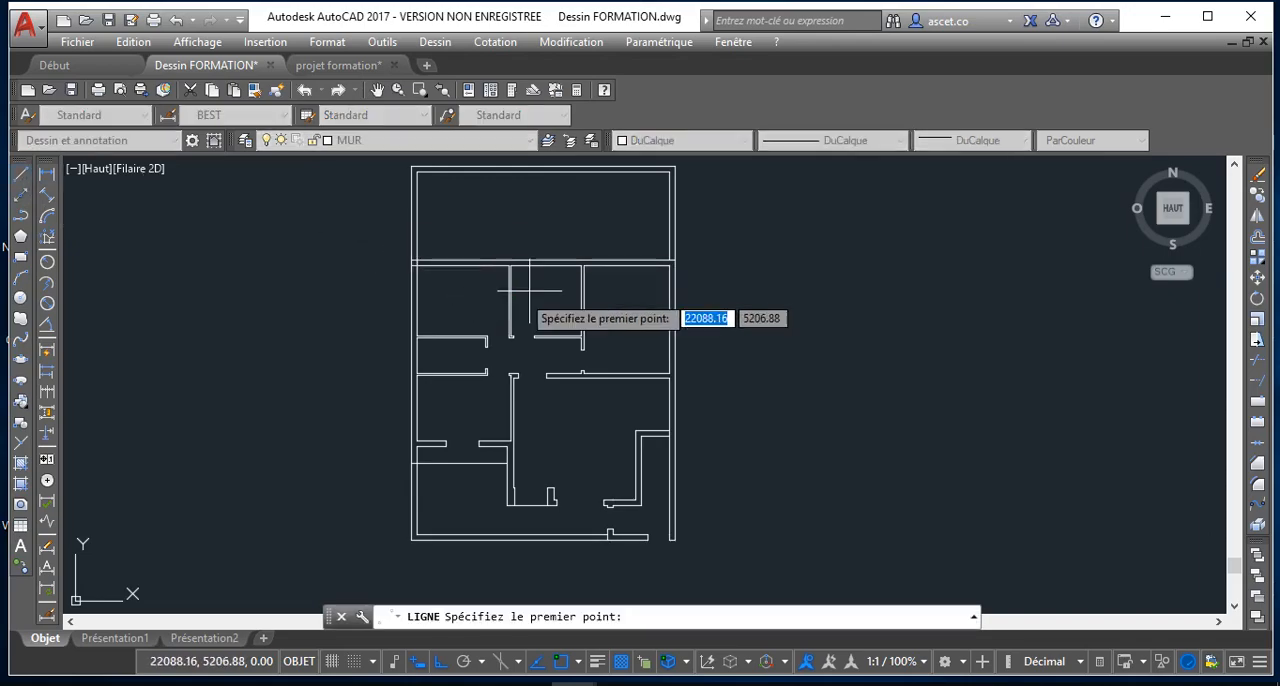
pyautogui.scroll(5, 635, 285)
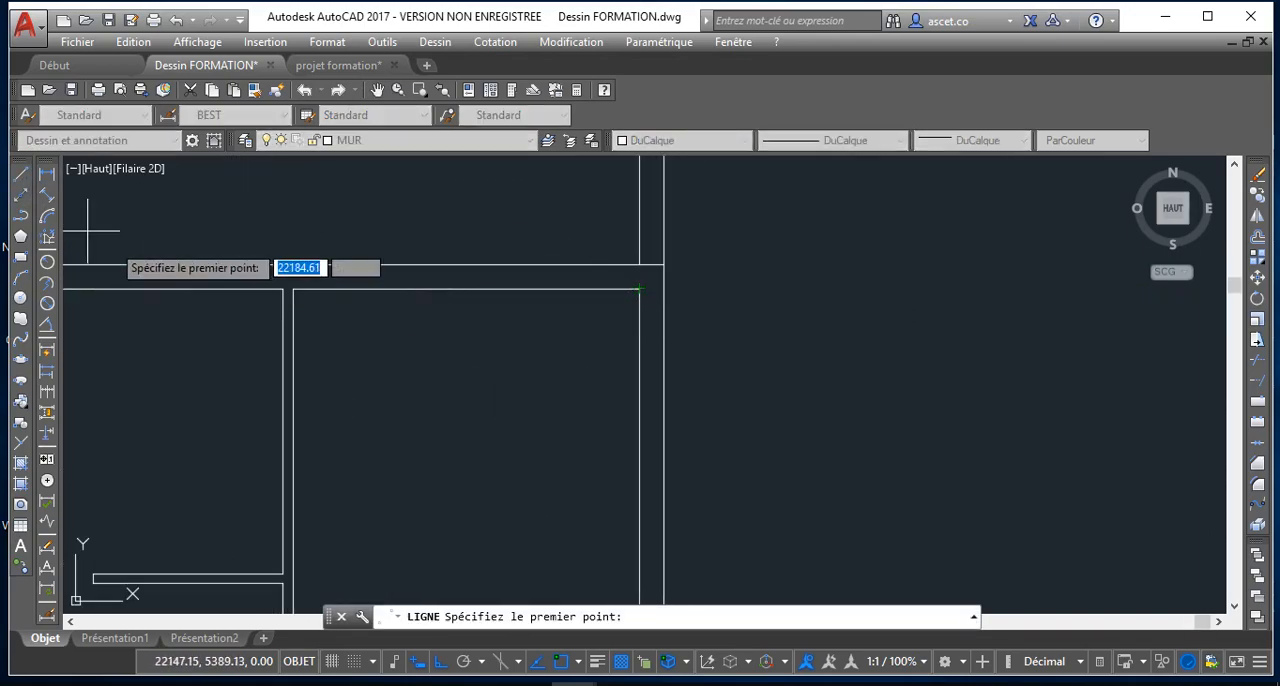
pyautogui.click(638, 272)
pyautogui.scroll(-2, 460, 349)
pyautogui.scroll(-2, 460, 349)
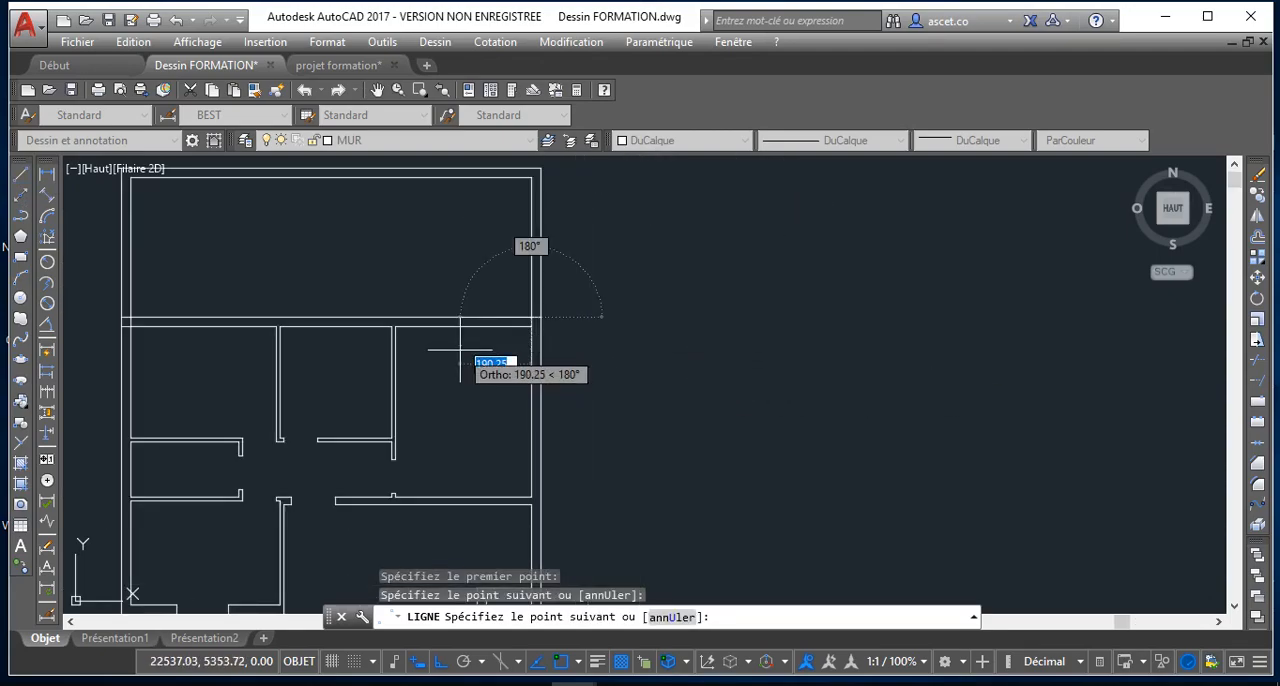
pyautogui.press('Escape')
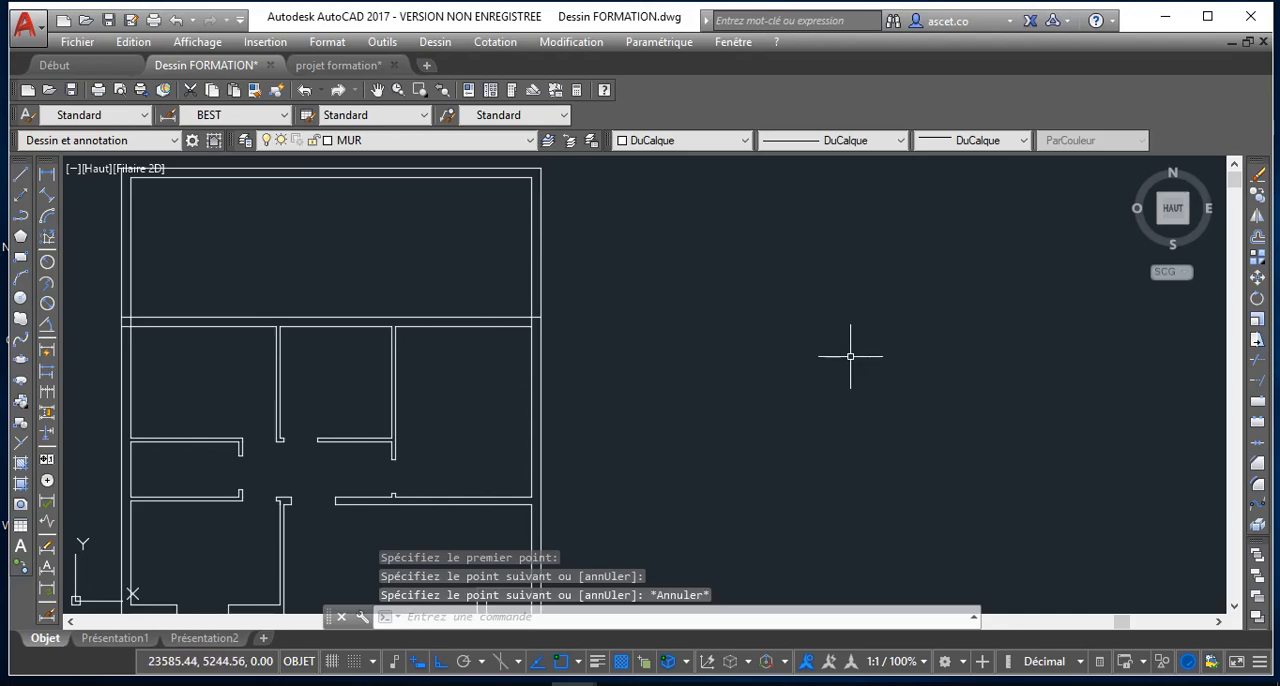
# Offset the short line at the wall's right end by 112 to the left to mark the first opening edge
pyautogui.moveTo(707, 335); pyautogui.dragTo(706, 318, button='middle')
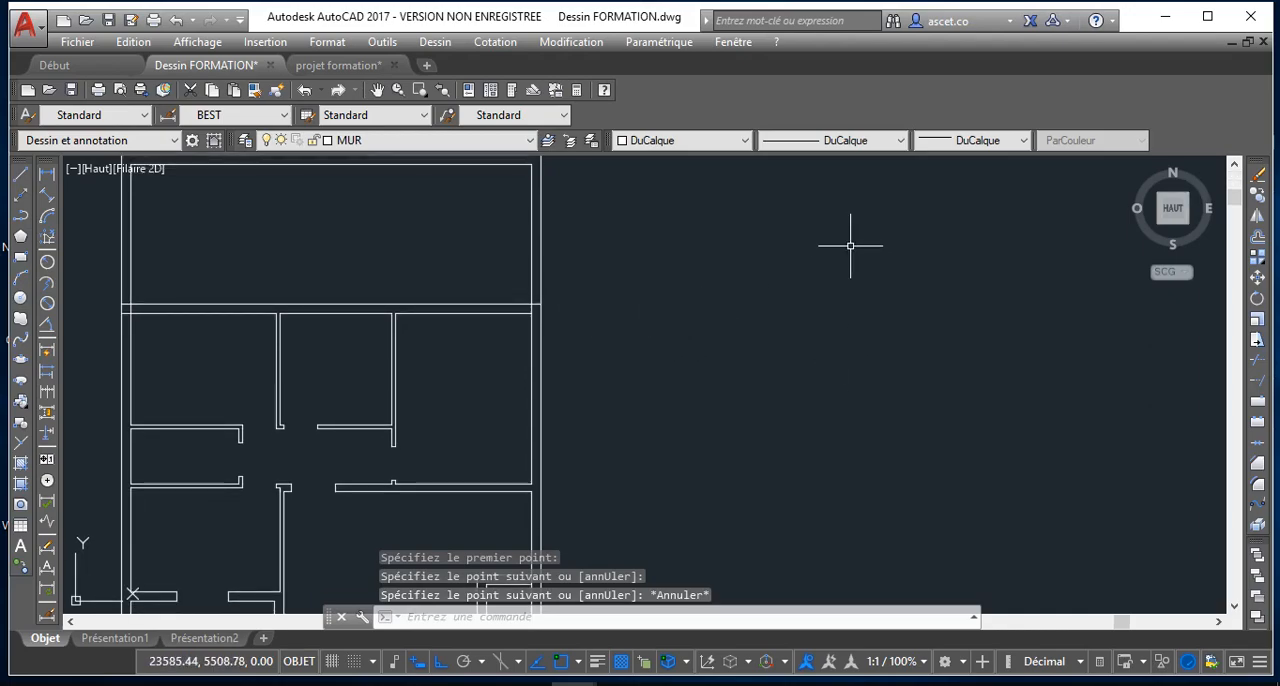
pyautogui.write('dc')
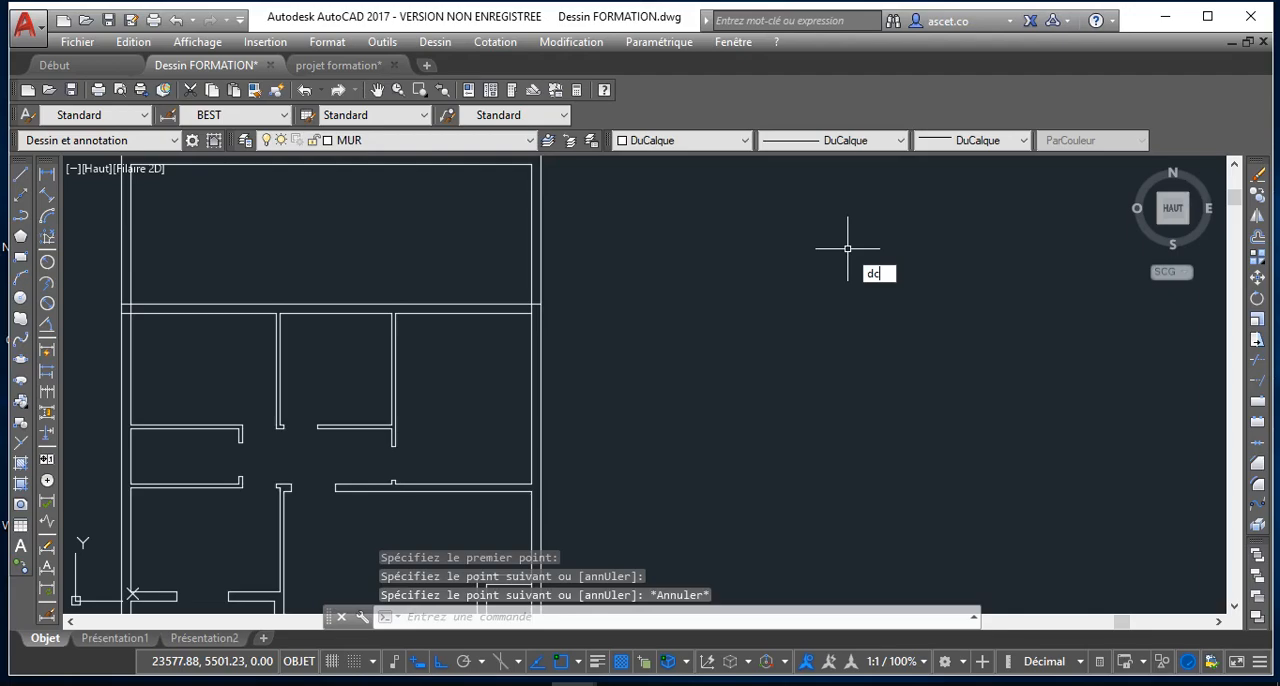
pyautogui.press('Return')
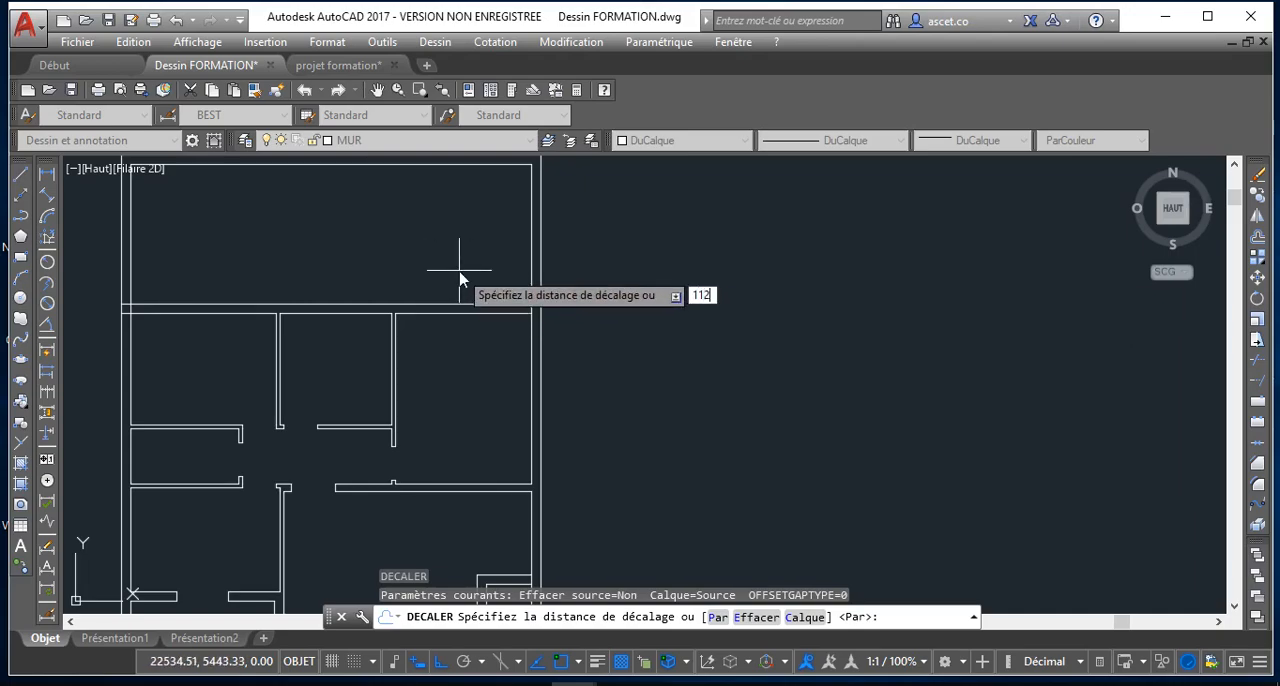
pyautogui.press('Return')
pyautogui.scroll(2, 525, 305)
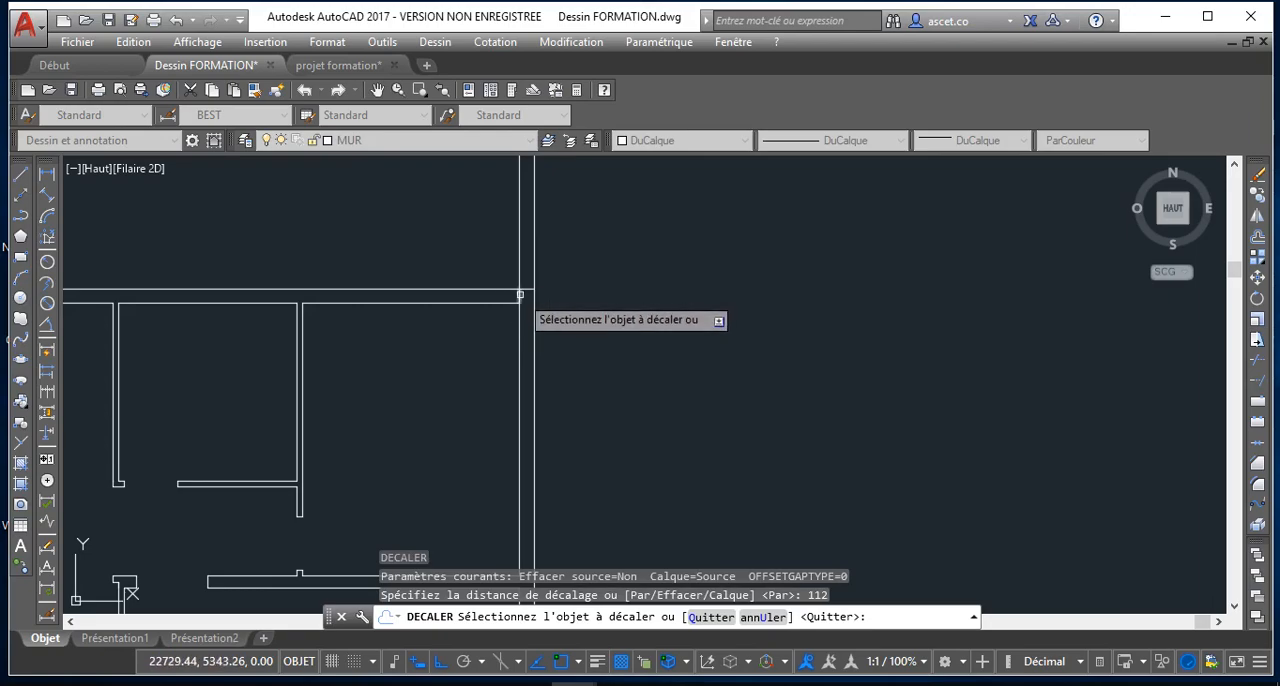
pyautogui.click(522, 292)
pyautogui.click(462, 306)
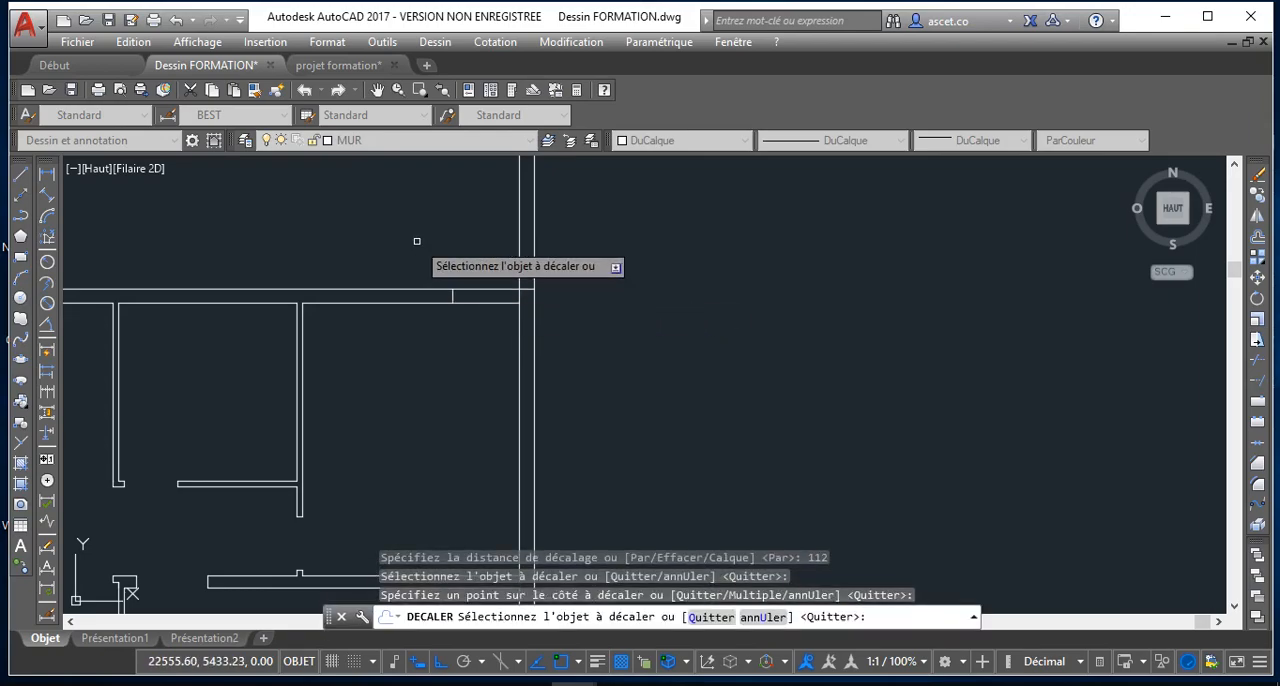
pyautogui.press('Return')
pyautogui.press('Return')
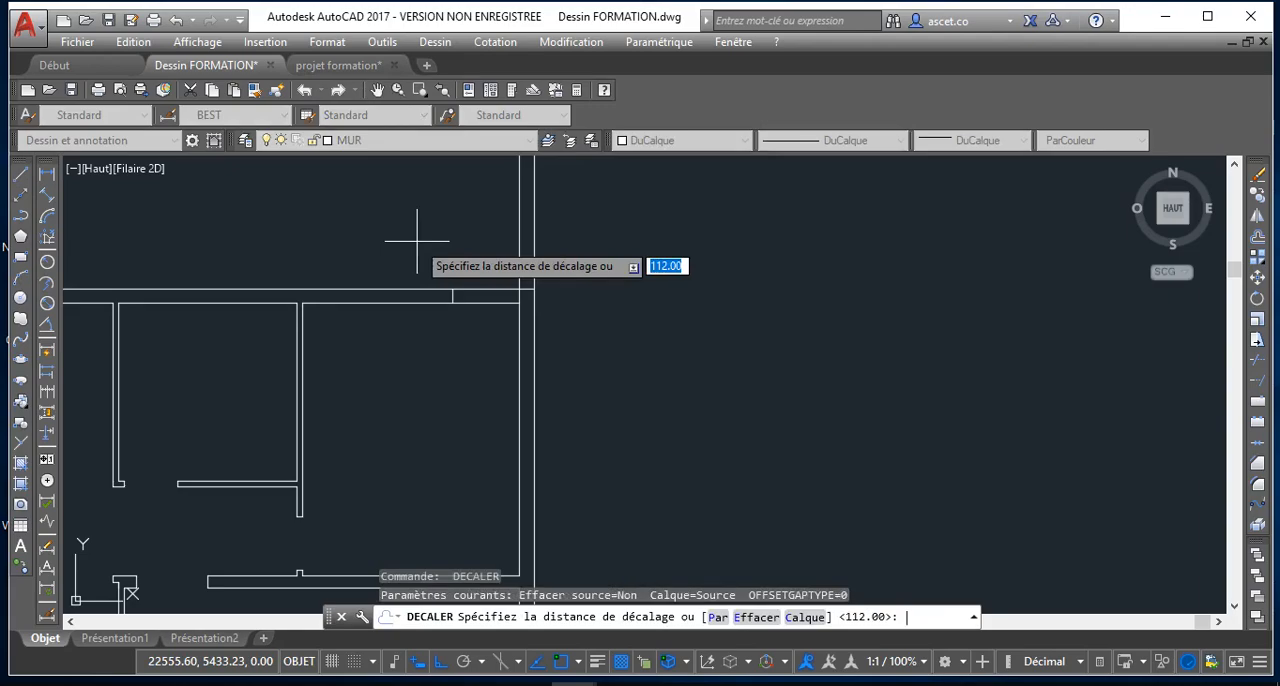
# Offset the new opening edge by 140 to the left within the upper horizontal wall to set the first opening's width
pyautogui.write('140')
pyautogui.press('Return')
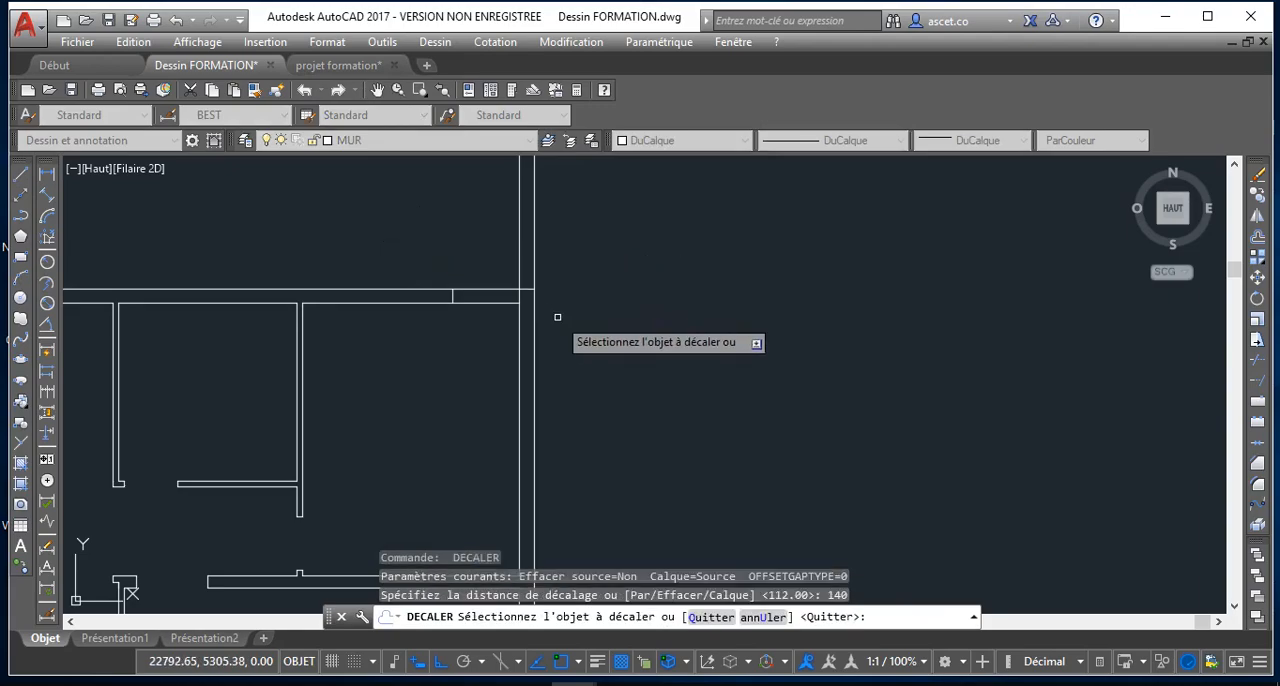
pyautogui.click(451, 295)
pyautogui.click(391, 295)
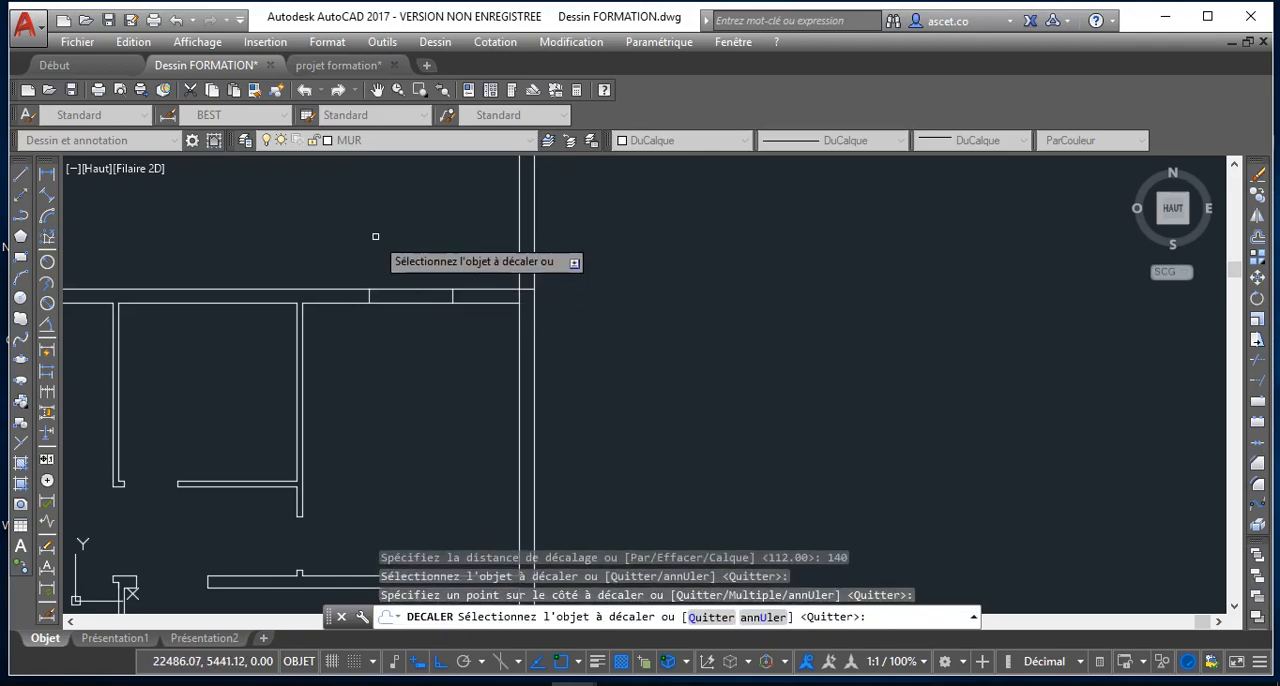
pyautogui.scroll(-3, 380, 245)
pyautogui.press('Return')
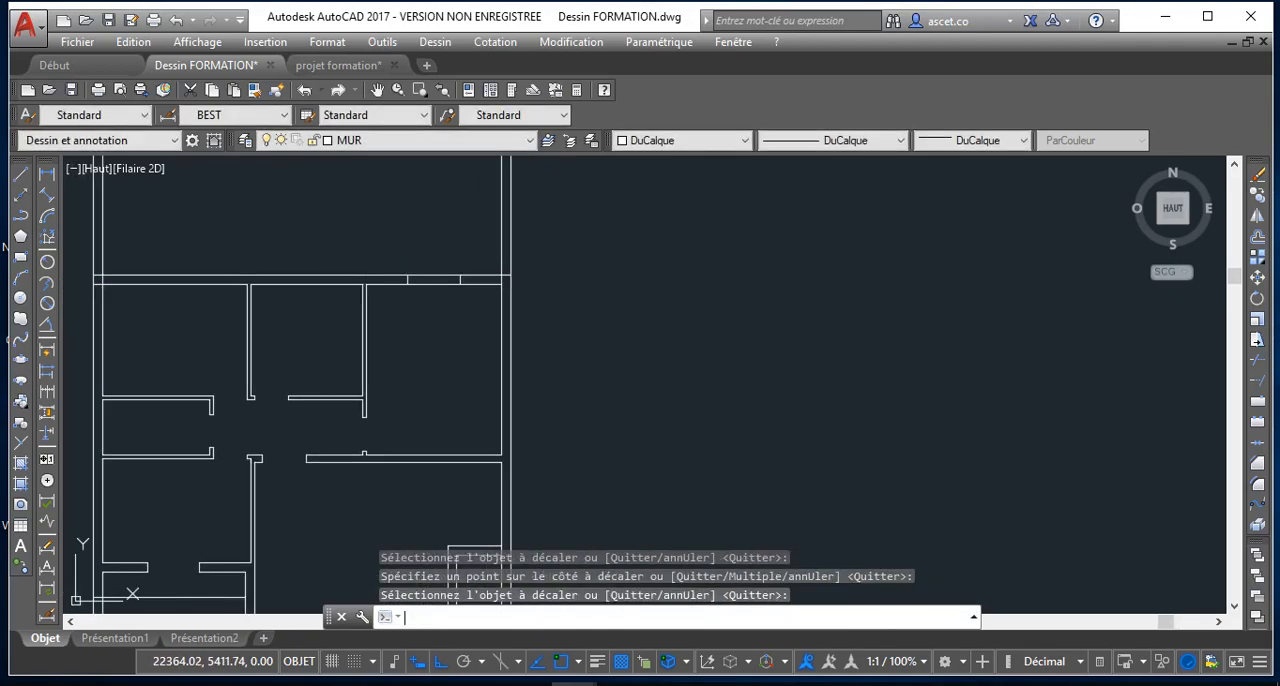
# Offset the first opening's left edge by 205 to the left to mark the start of the second opening
pyautogui.press('Return')
pyautogui.write('205')
pyautogui.press('Return')
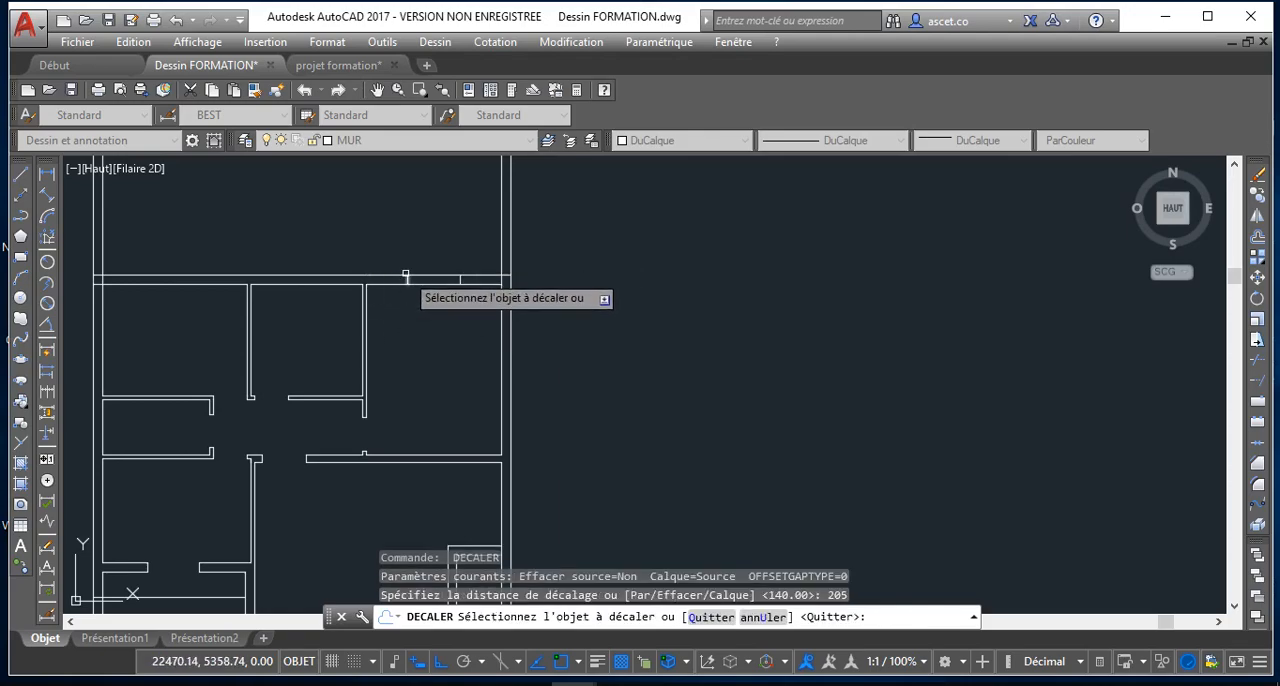
pyautogui.click(409, 279)
pyautogui.click(325, 235)
pyautogui.press('Return')
pyautogui.press('Return')
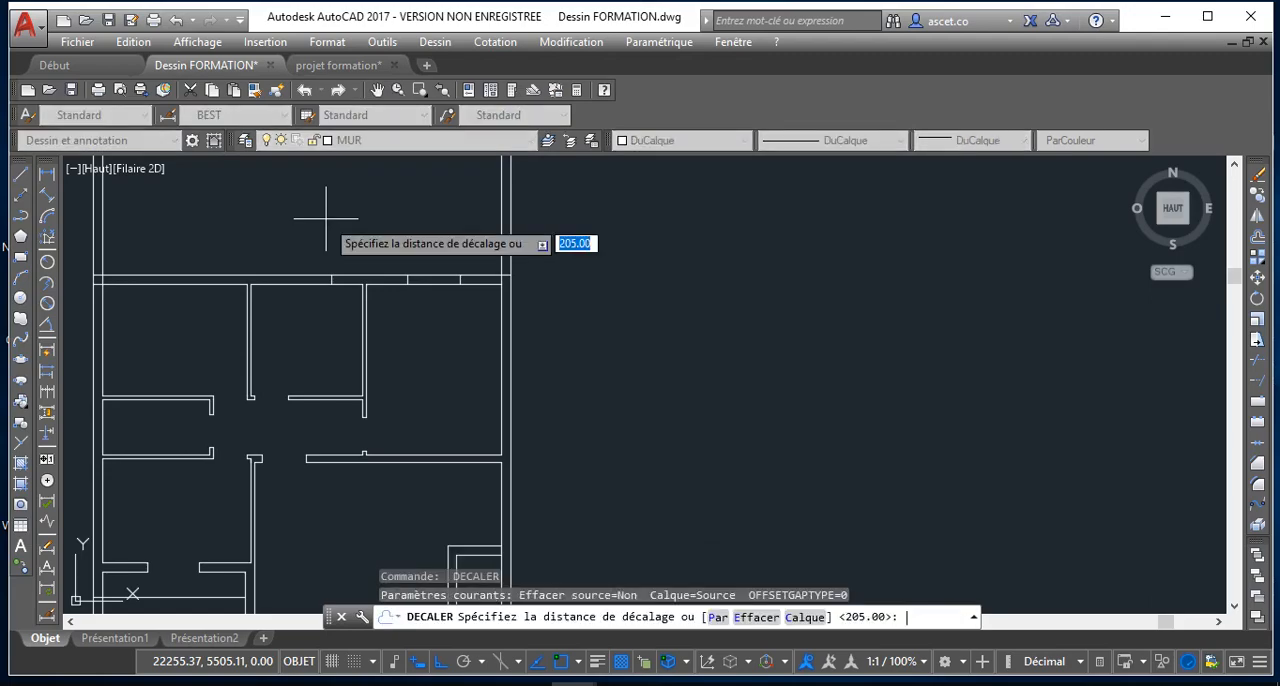
# Offset the second opening's right edge by 140 to the left to set that opening's width
pyautogui.press('Return')
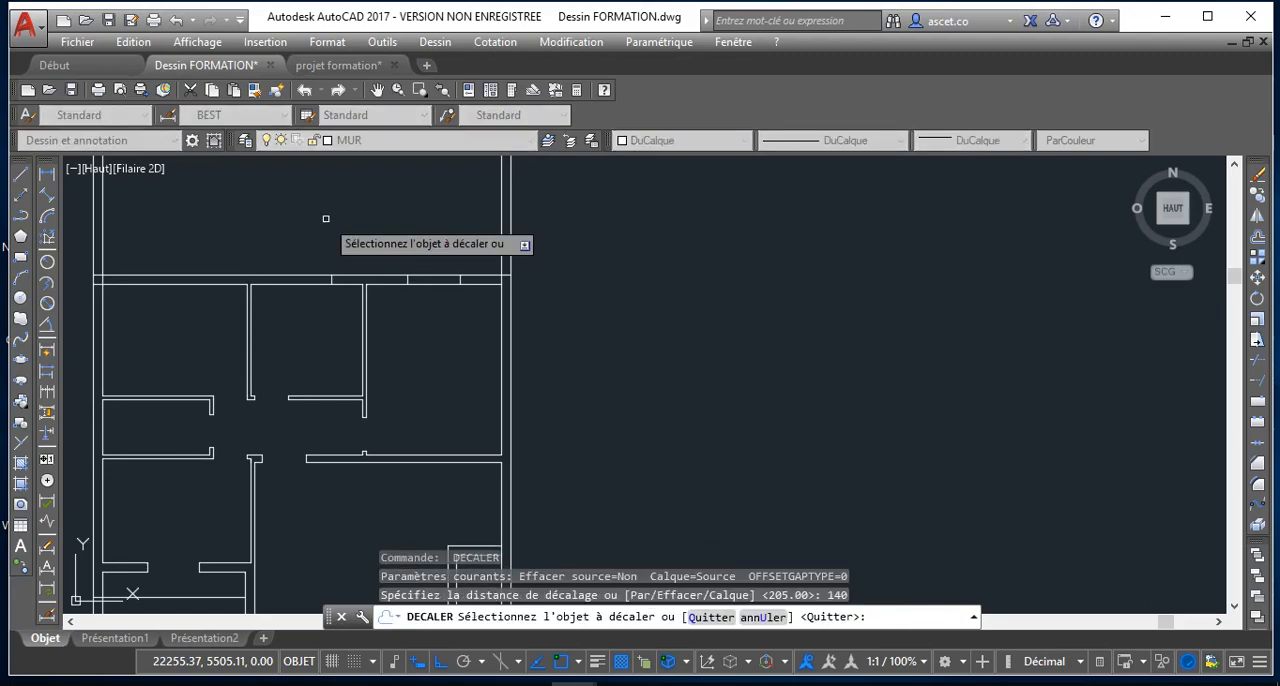
pyautogui.click(314, 280)
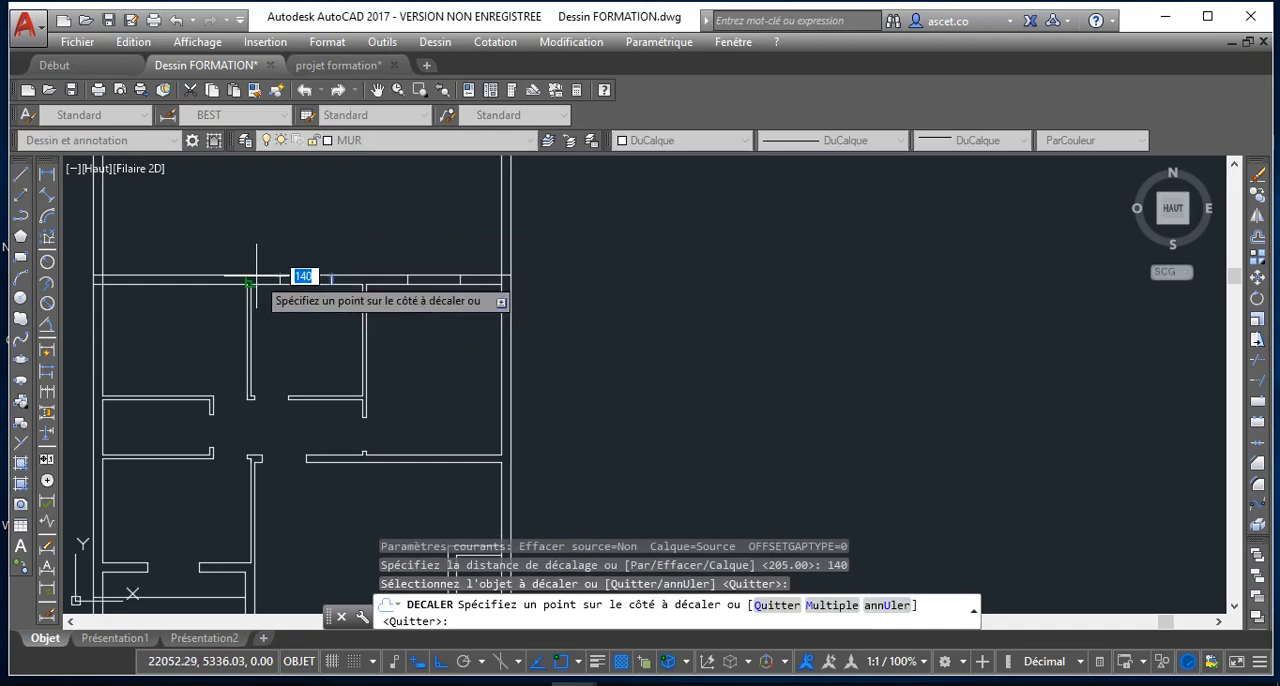
pyautogui.click(290, 268)
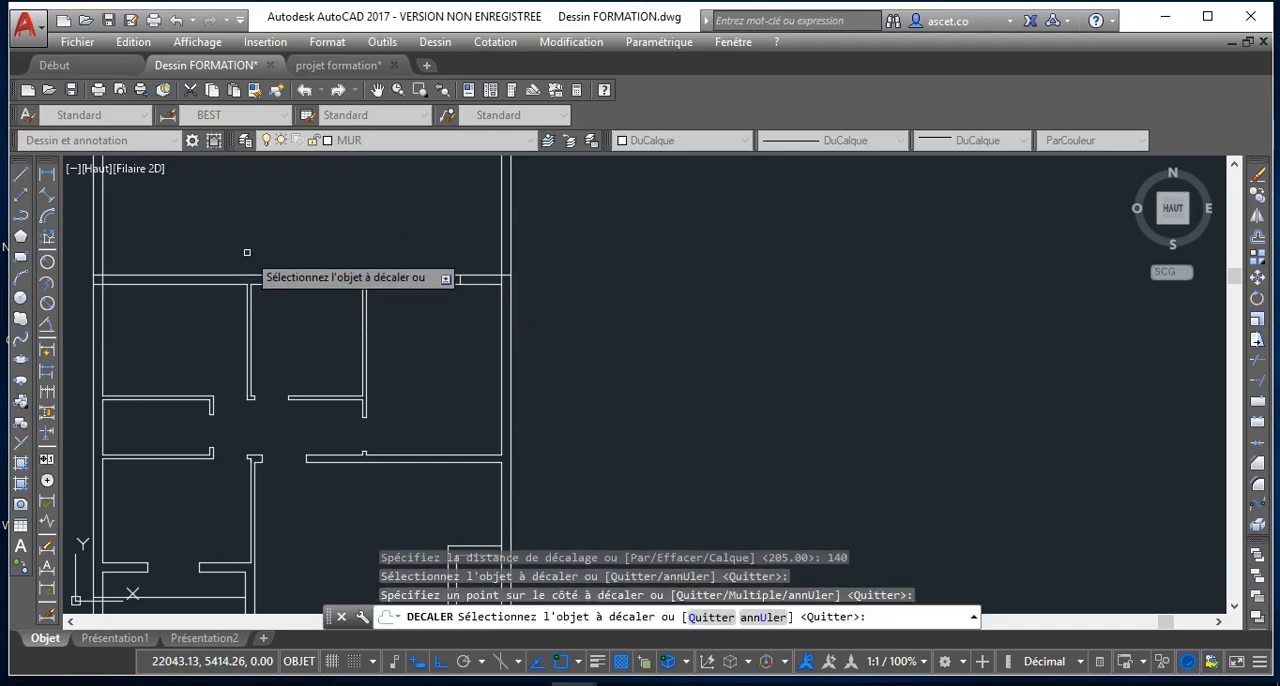
pyautogui.press('Return')
pyautogui.press('Return')
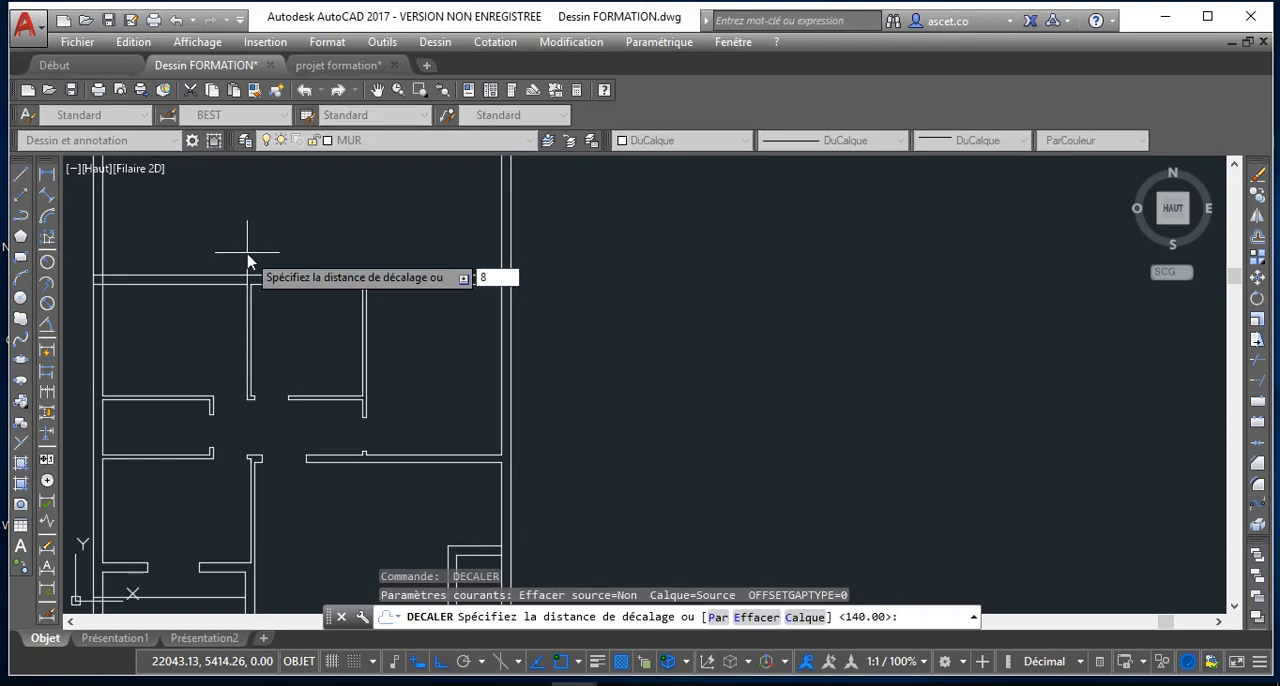
# Offset the second opening's left edge by 88 to the left within the upper horizontal wall, reaching the left partition's left face
pyautogui.press('Return')
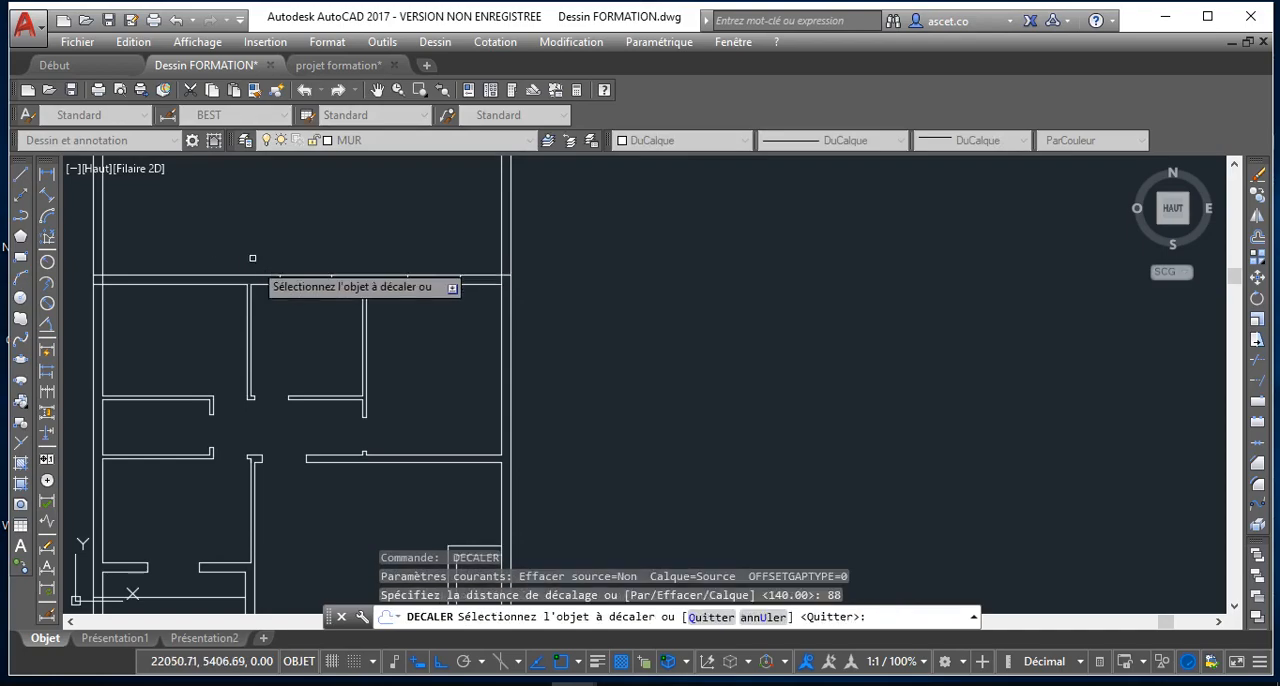
pyautogui.scroll(3, 251, 255)
pyautogui.click(282, 237)
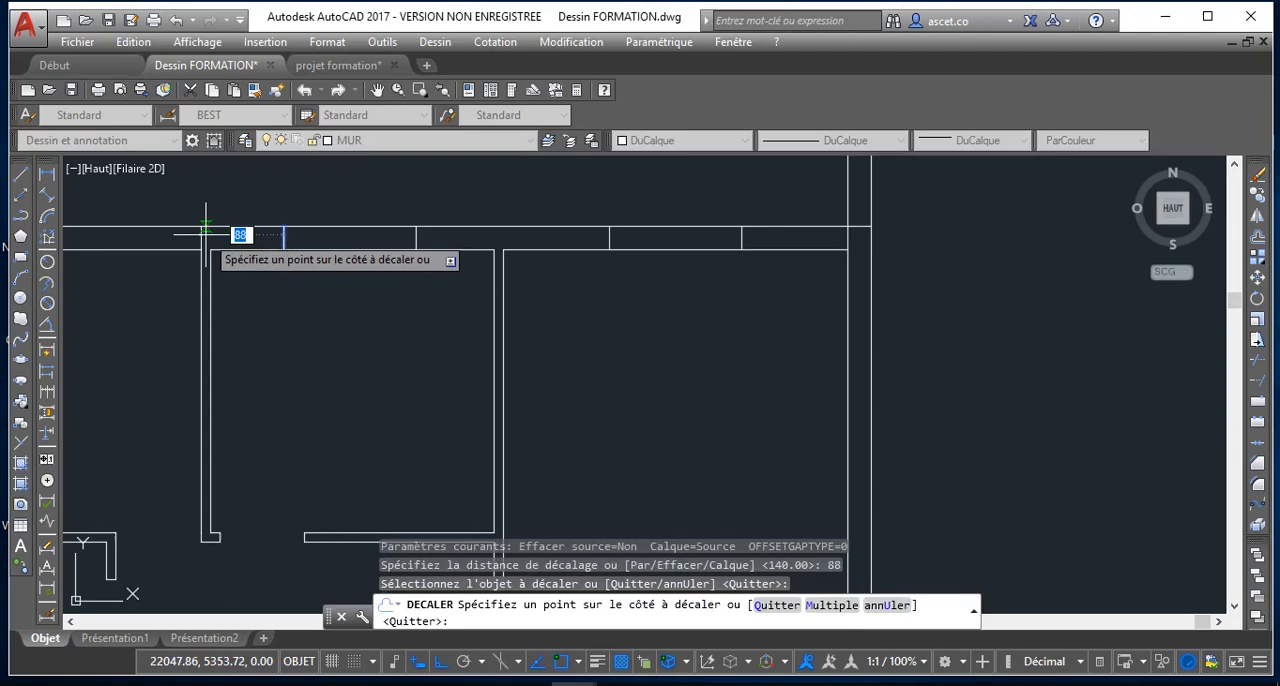
pyautogui.click(240, 234)
pyautogui.scroll(3, 200, 270)
pyautogui.scroll(-6, 244, 162)
pyautogui.scroll(4, 261, 333)
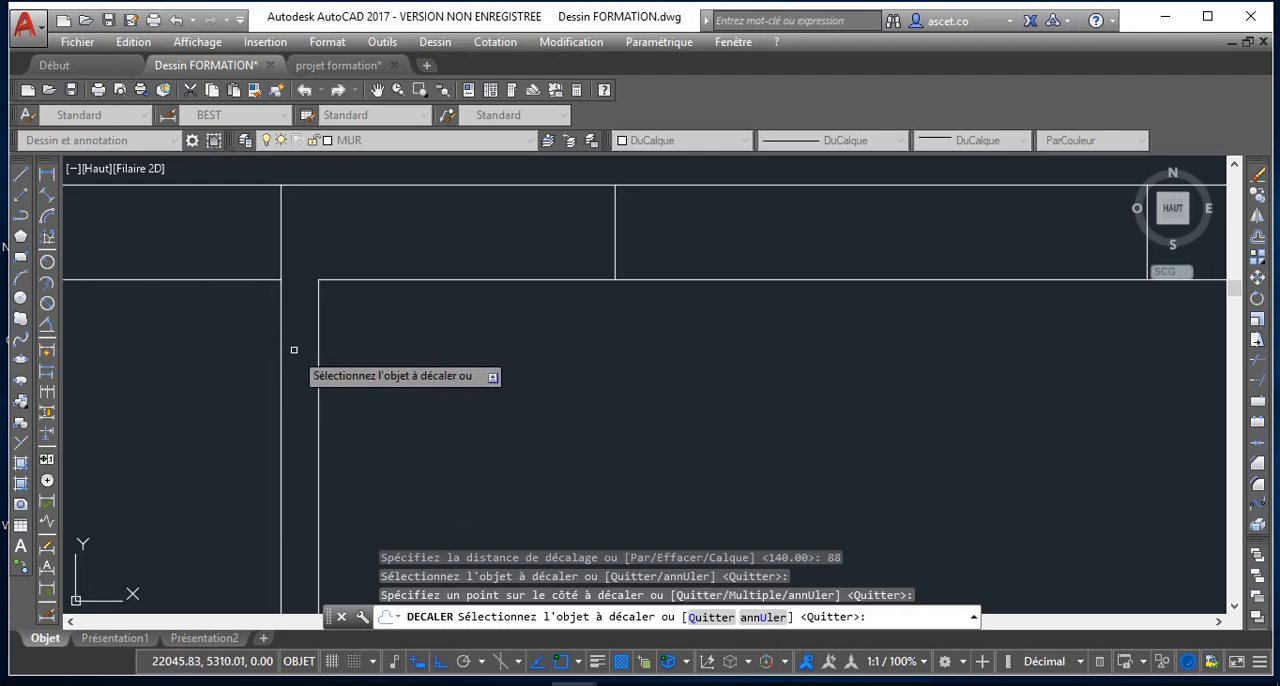
pyautogui.scroll(-5, 272, 280)
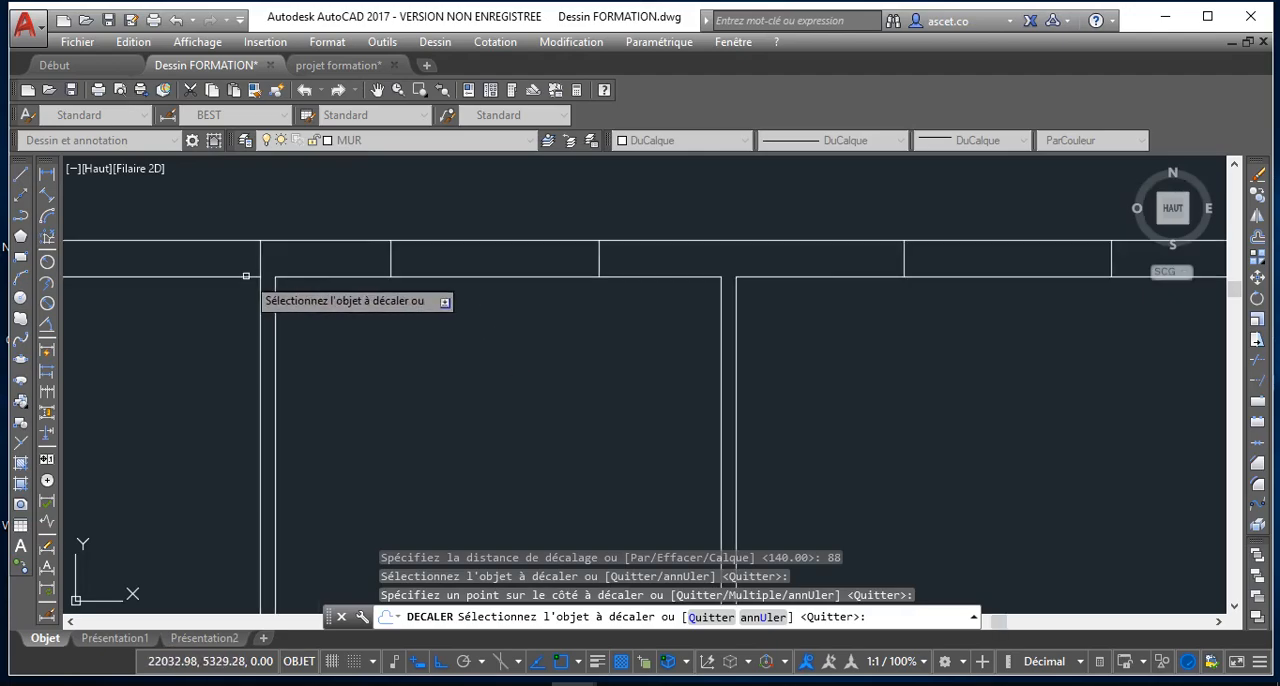
pyautogui.moveTo(281, 261); pyautogui.dragTo(284, 258, button='middle')
pyautogui.scroll(-2, 283, 256)
pyautogui.scroll(2, 277, 241)
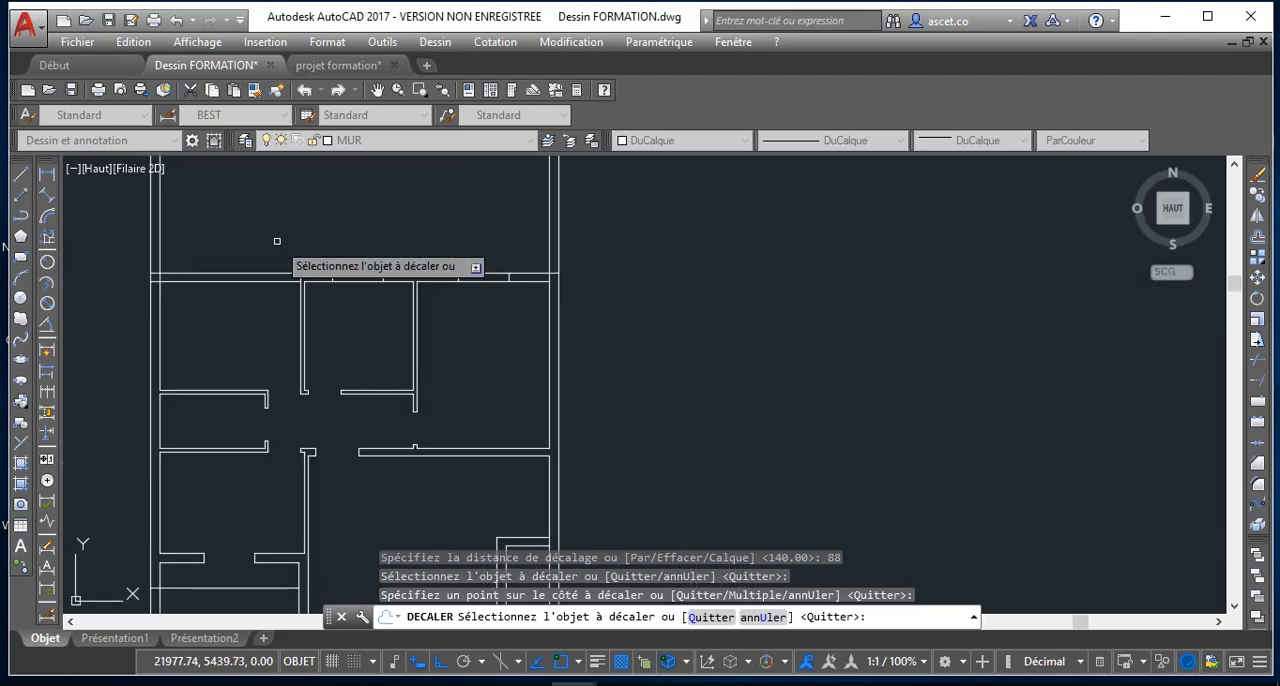
pyautogui.press('Return')
pyautogui.press('Return')
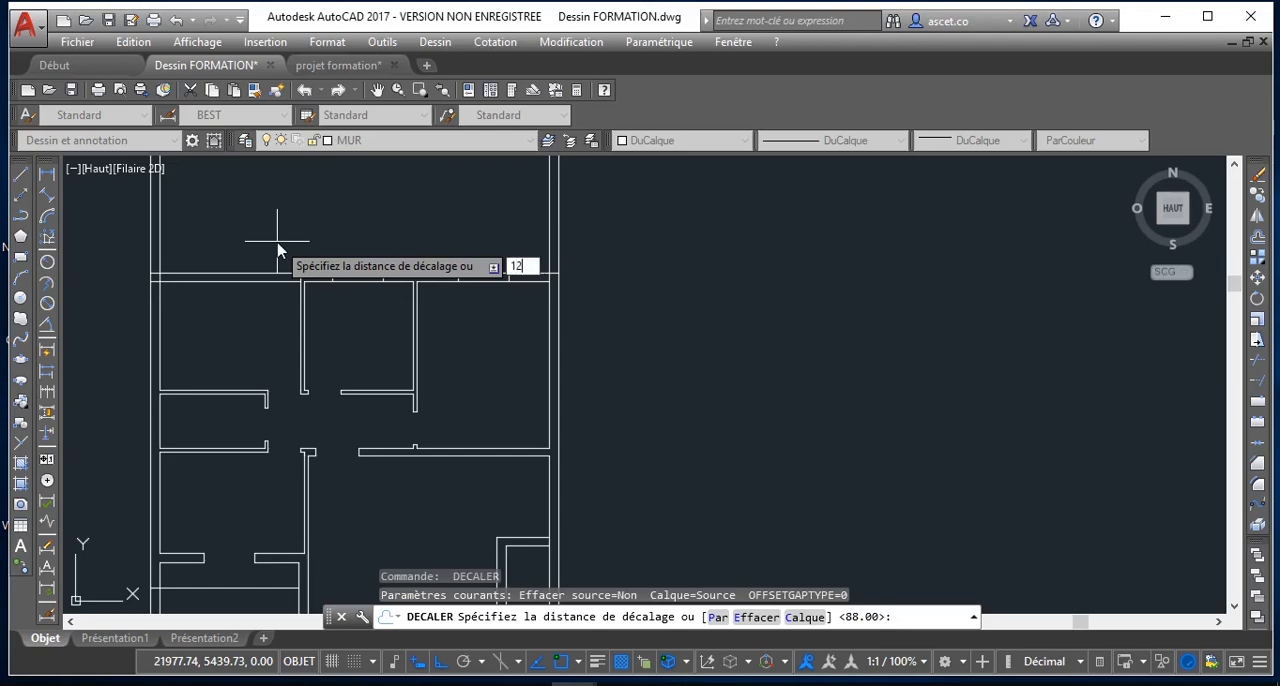
# Offset the short wall line at the left partition's left face by 128 to the left to mark another opening edge
pyautogui.write('128')
pyautogui.press('Return')
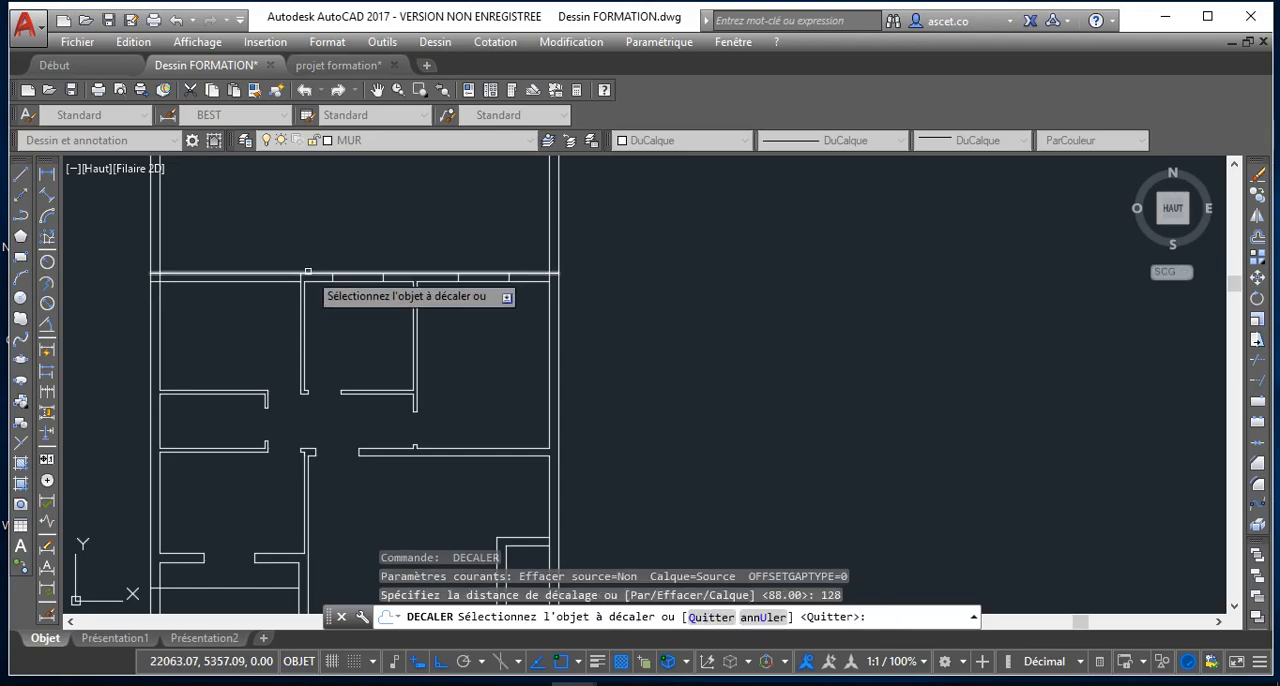
pyautogui.scroll(2, 298, 275)
pyautogui.click(252, 272)
pyautogui.click(225, 256)
pyautogui.scroll(-3, 208, 259)
pyautogui.scroll(2, 209, 257)
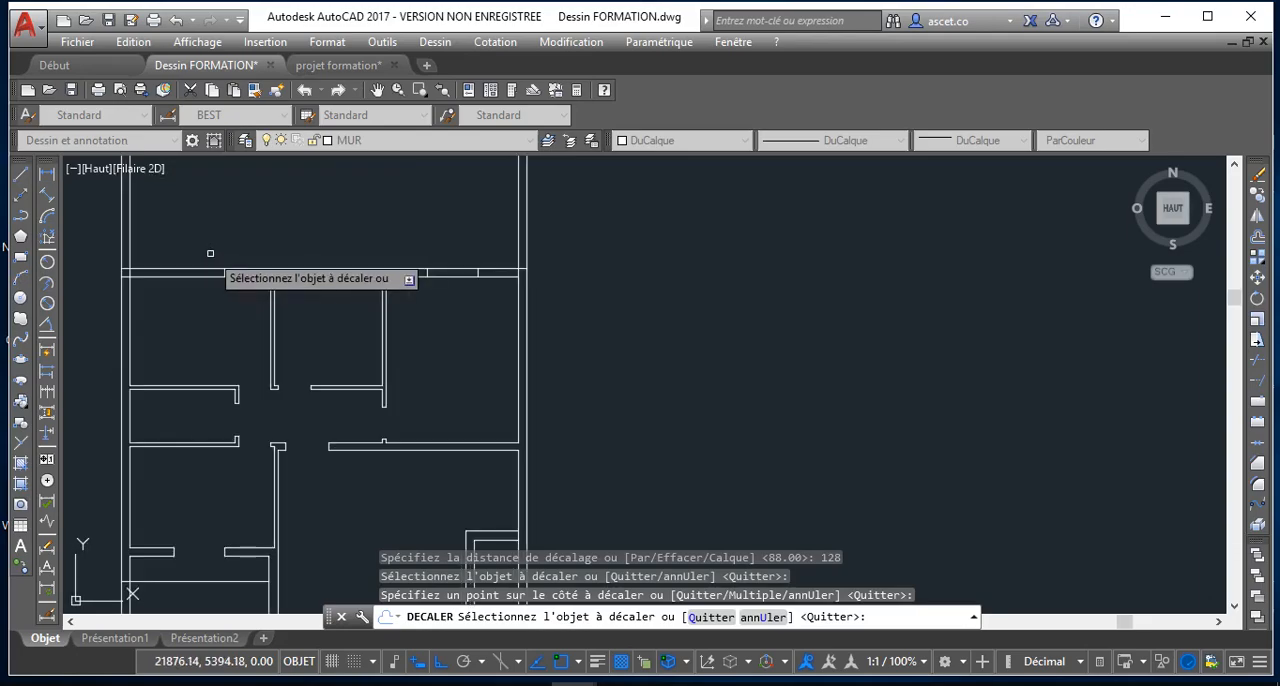
pyautogui.press('Return')
pyautogui.press('Return')
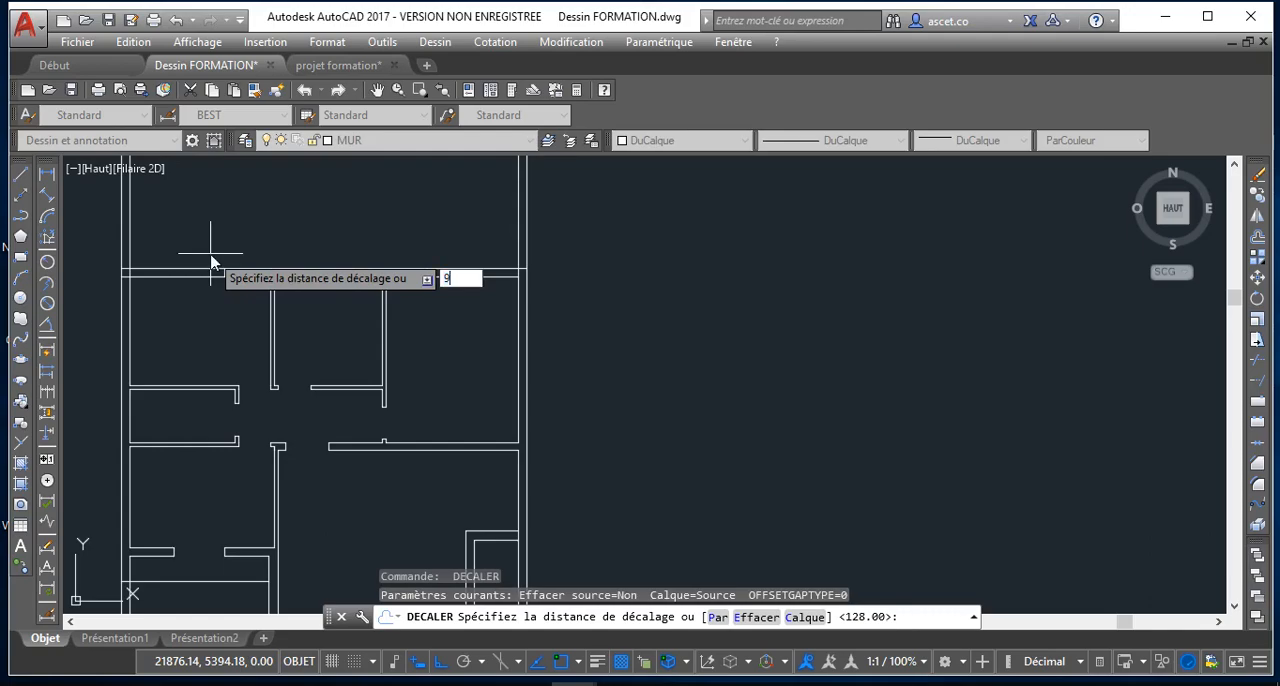
# Offset the edge line left of the left partition by 90 to the right within the upper horizontal wall
pyautogui.press('Return')
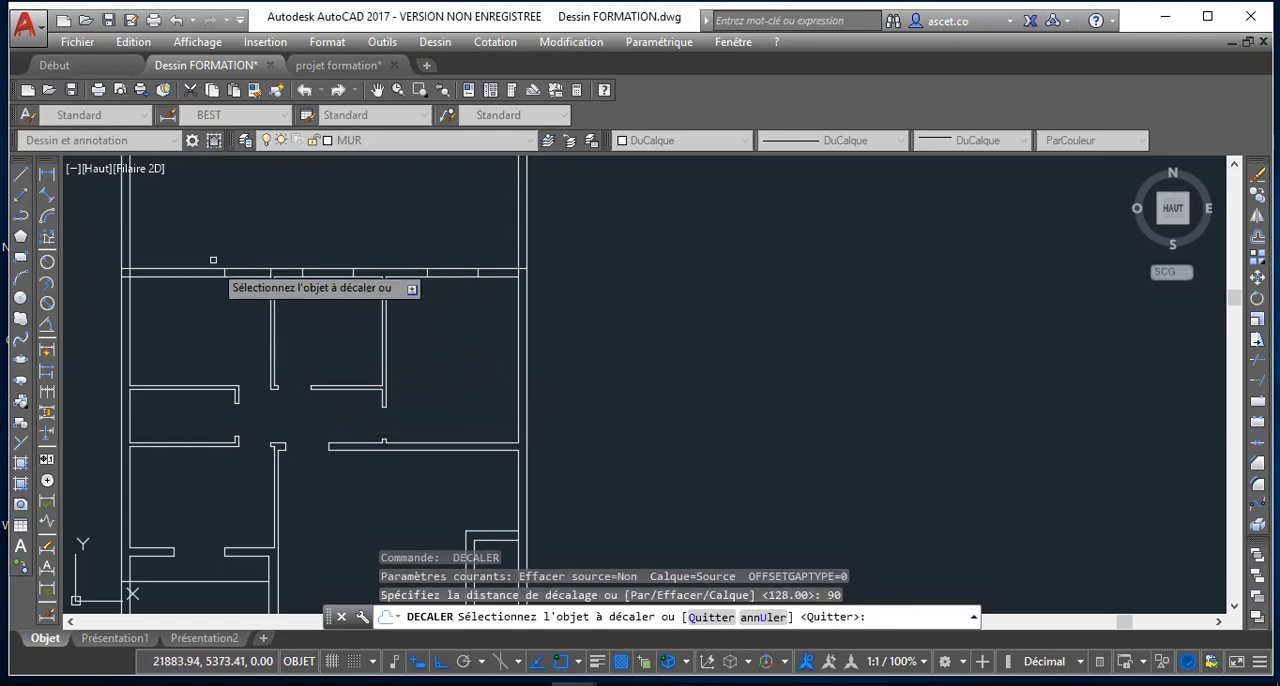
pyautogui.scroll(2, 252, 286)
pyautogui.click(206, 260)
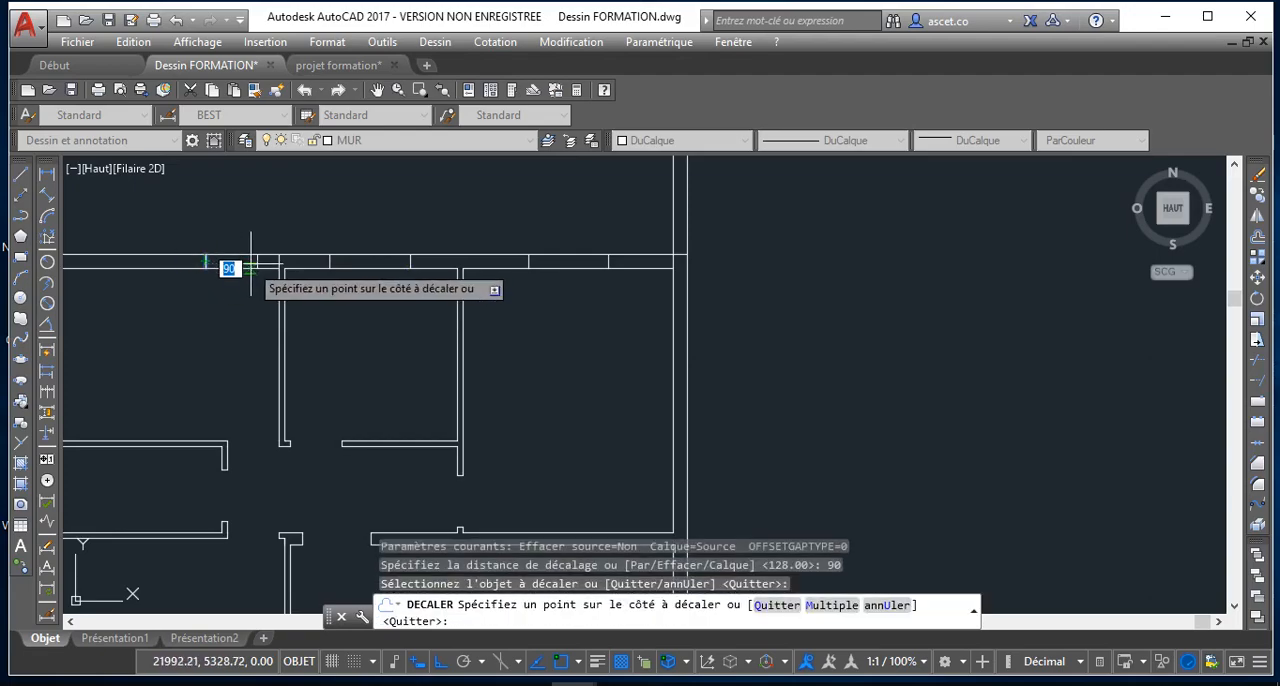
pyautogui.click(210, 240)
pyautogui.press('Return')
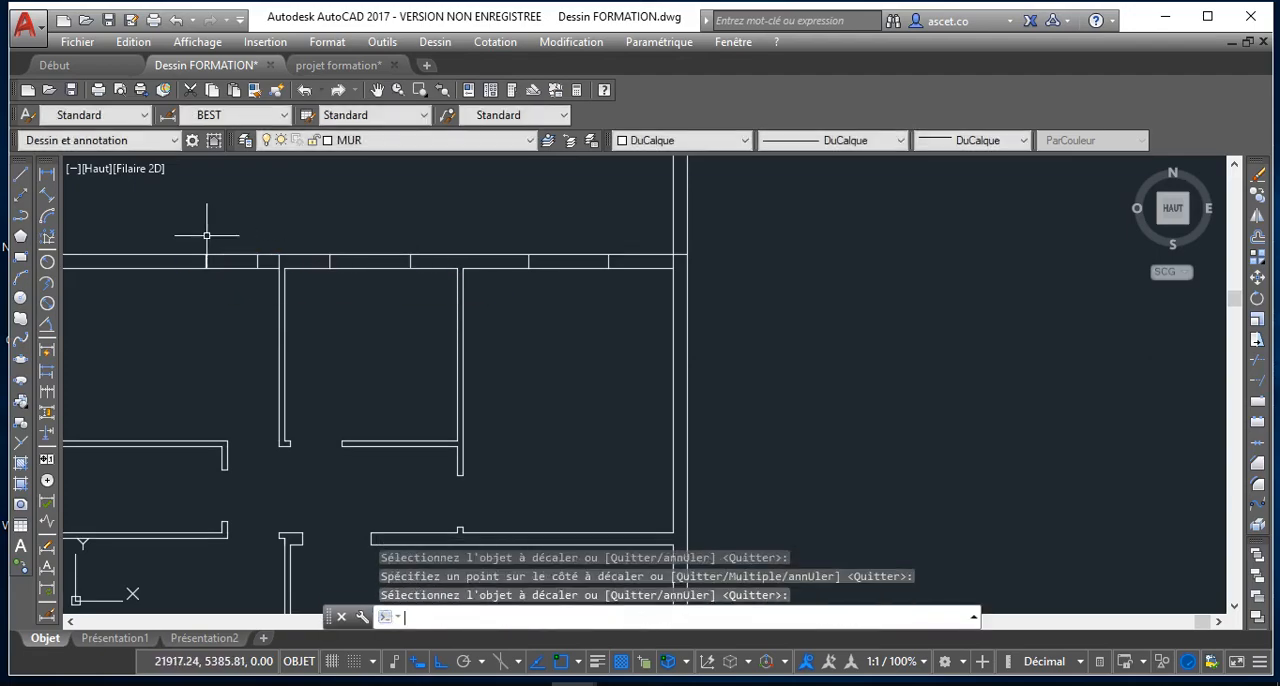
# Offset the same edge line left of the partition by 140 to the left within the upper horizontal wall
pyautogui.press('Return')
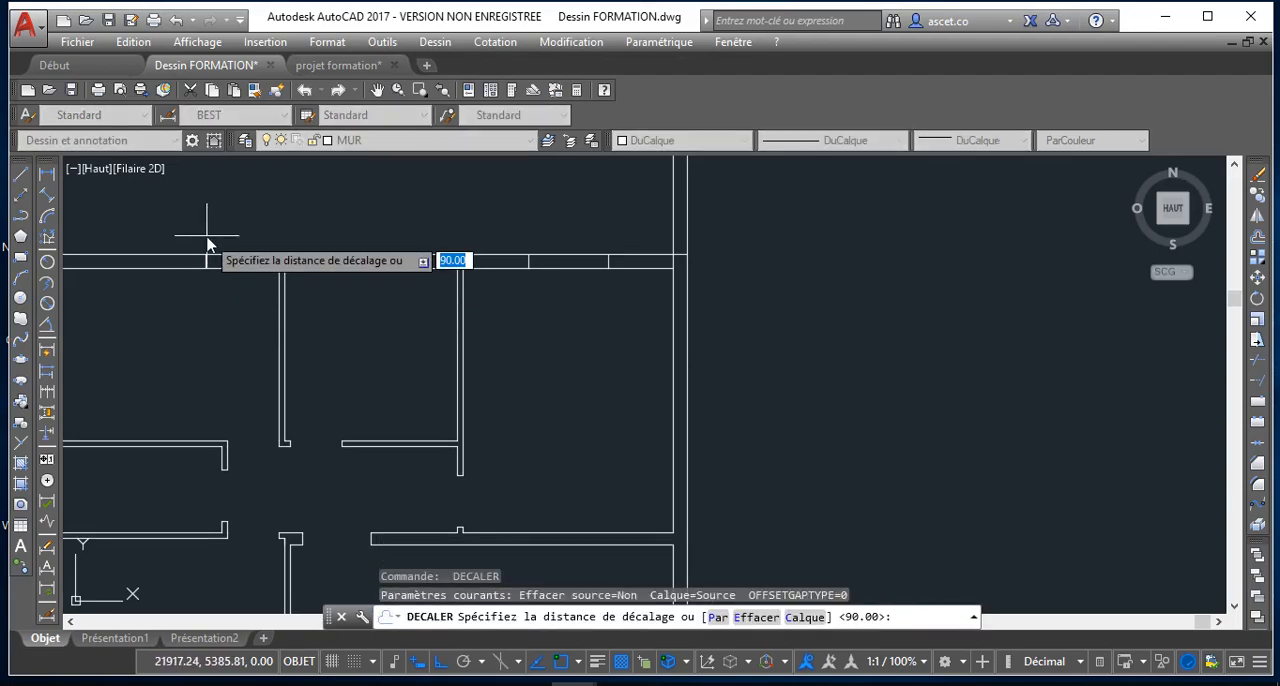
pyautogui.write('14')
pyautogui.press('Return')
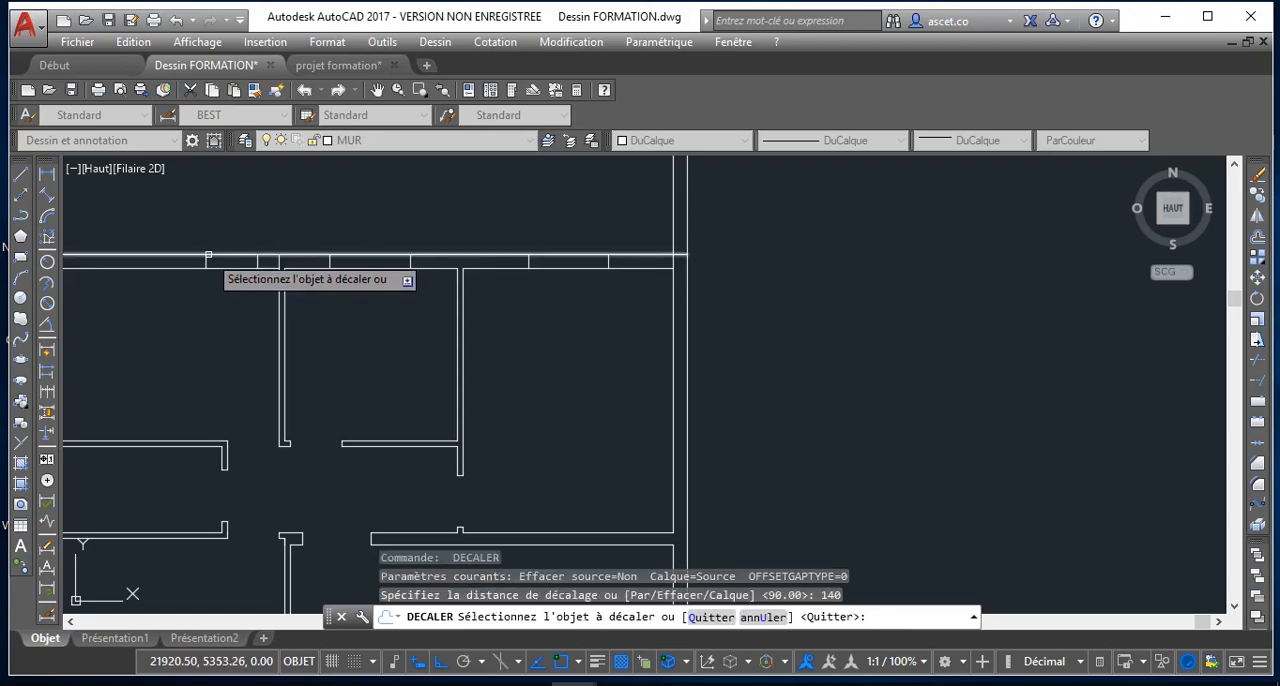
pyautogui.click(185, 263)
pyautogui.click(163, 243)
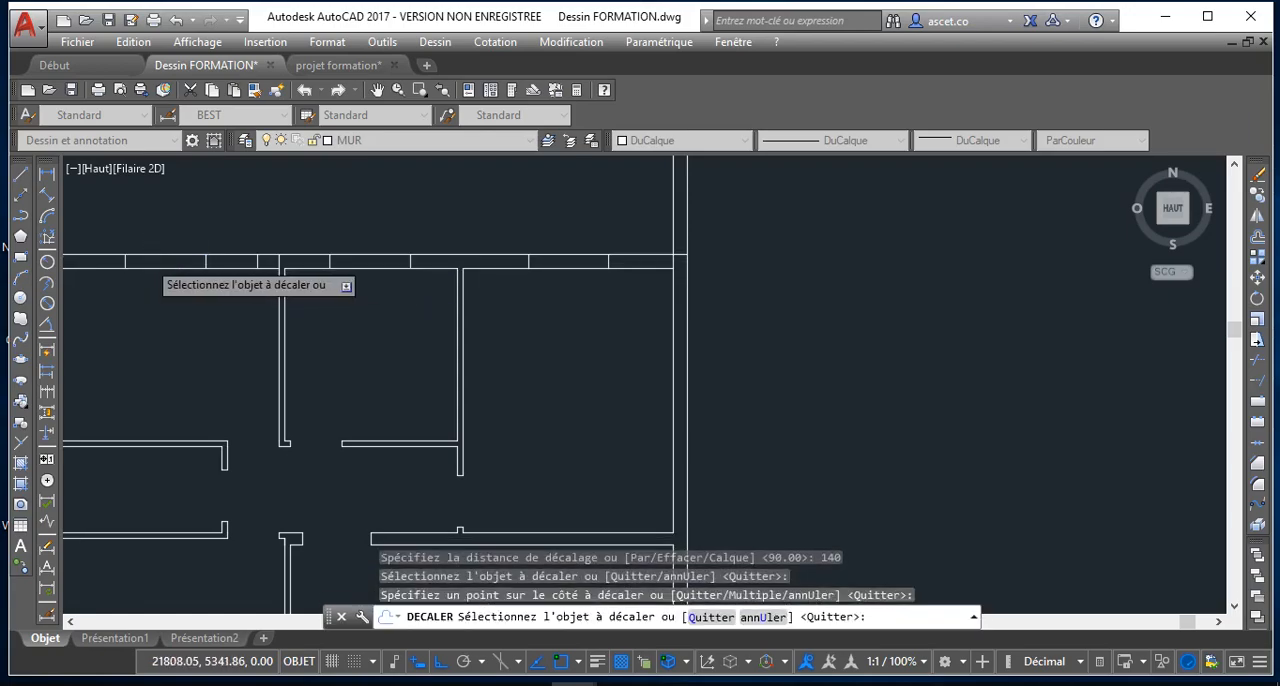
pyautogui.scroll(-5, 156, 274)
pyautogui.scroll(4, 156, 274)
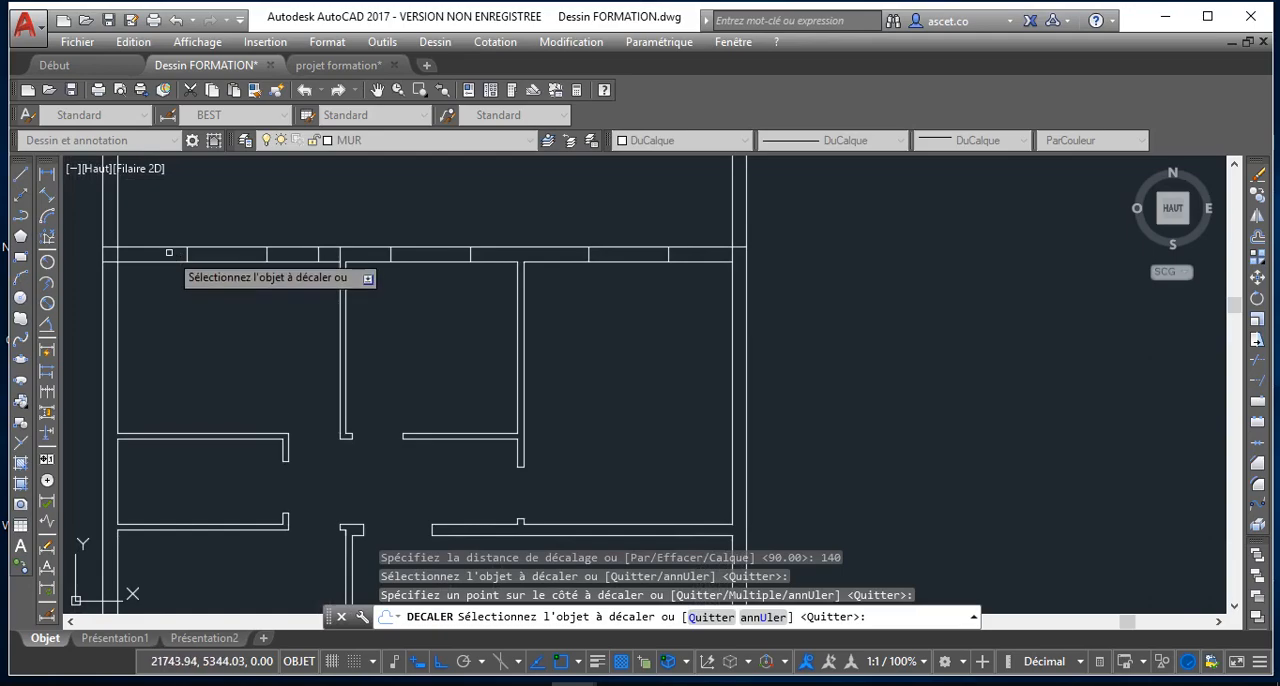
pyautogui.scroll(-3, 210, 250)
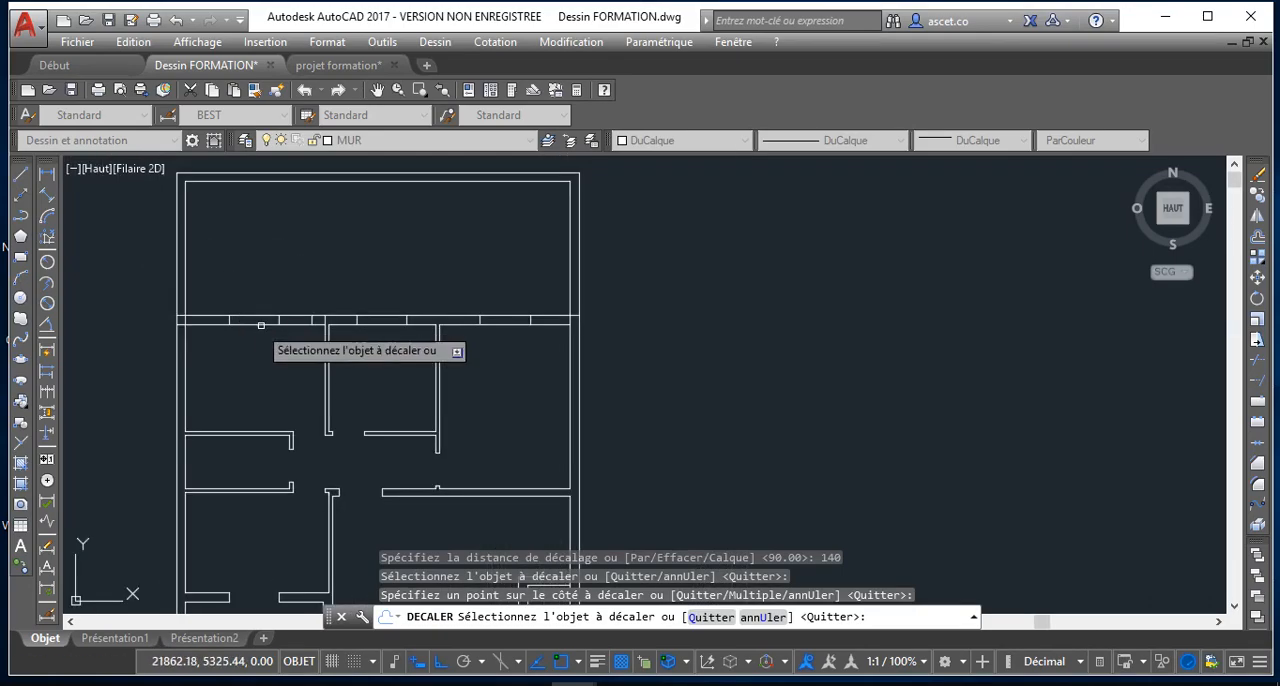
pyautogui.scroll(2, 298, 343)
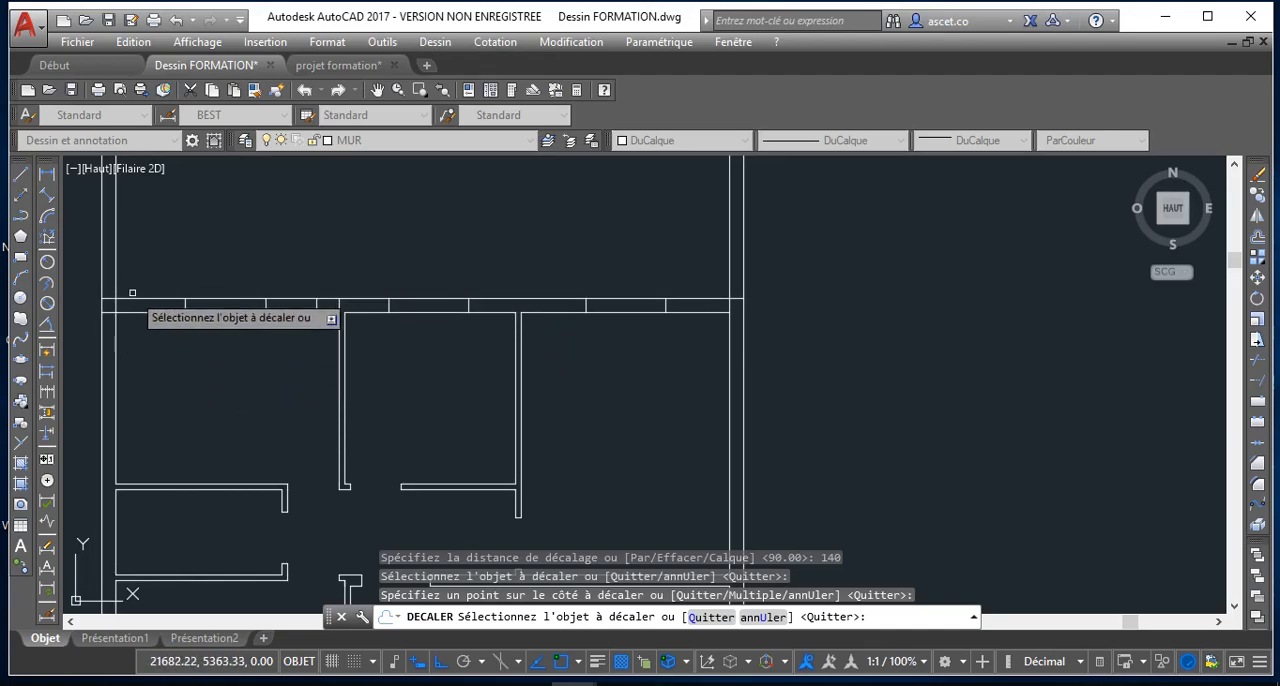
pyautogui.scroll(-2, 170, 300)
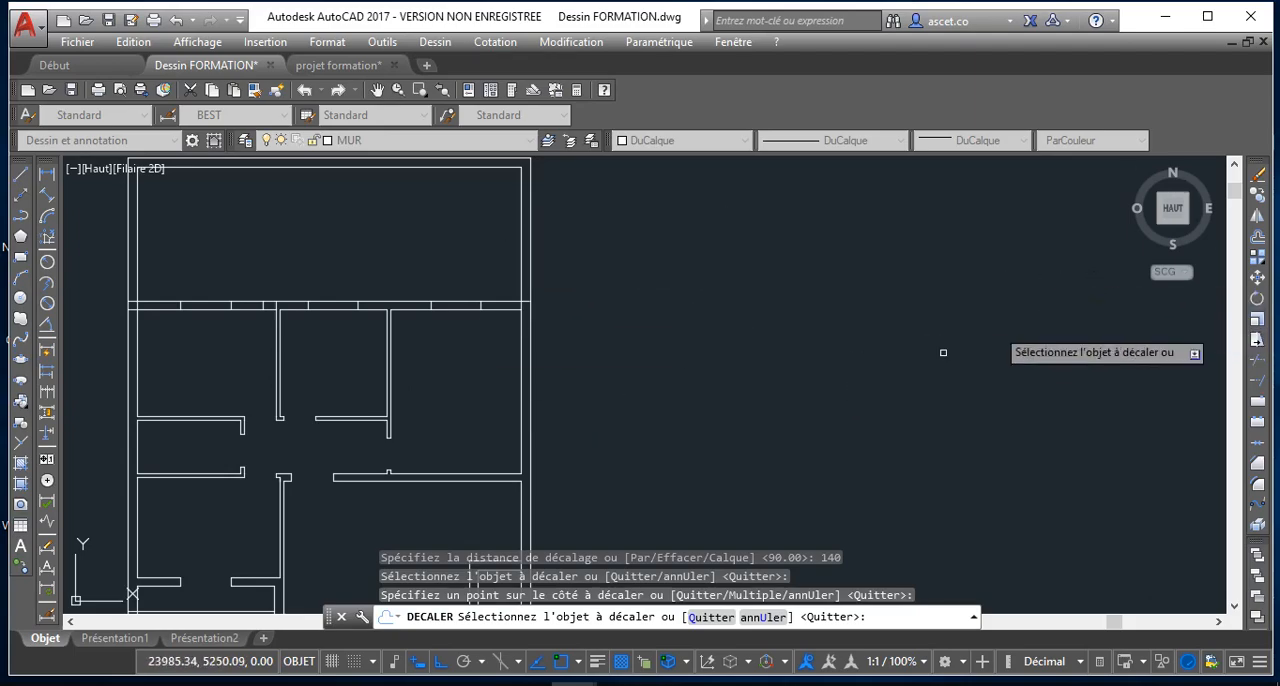
pyautogui.scroll(-2, 650, 492)
pyautogui.moveTo(650, 492)
pyautogui.mouseDown(button='middle')
pyautogui.moveTo(637, 320)
pyautogui.moveTo(643, 436)
pyautogui.mouseUp(button='middle')
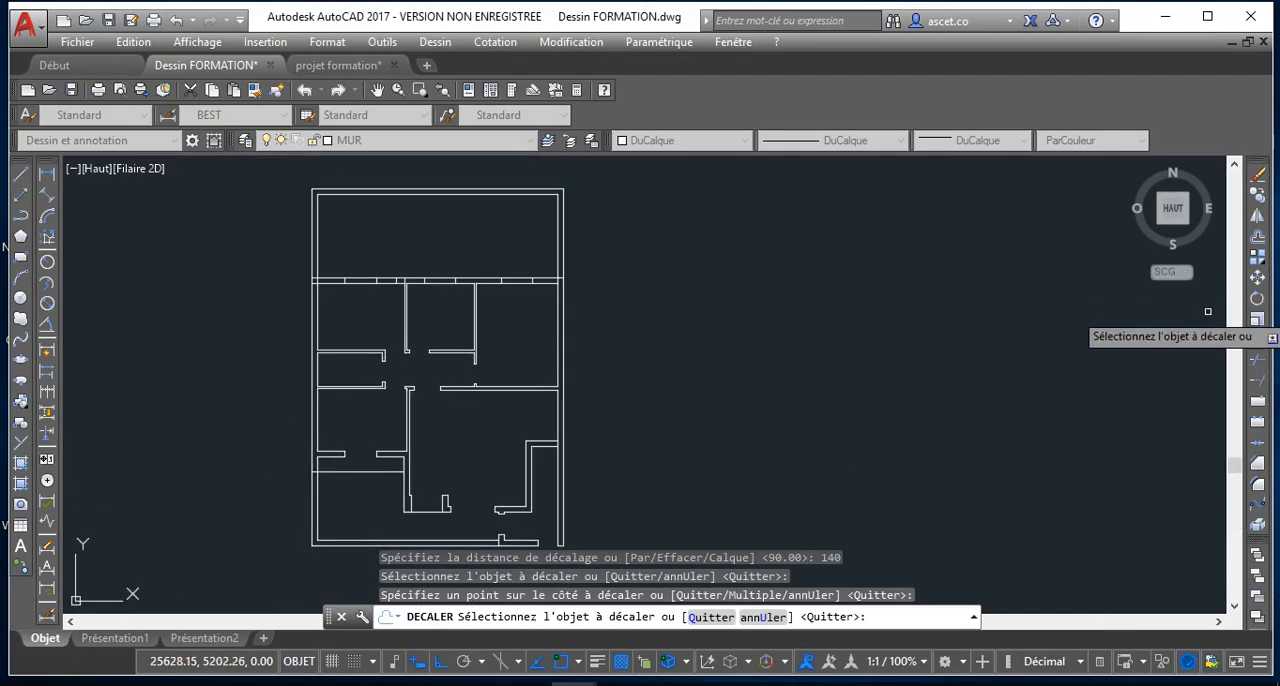
# Trim the upper horizontal wall's lines across the two openings nearest its right end, using all objects as cutting edges
pyautogui.click(1255, 362)
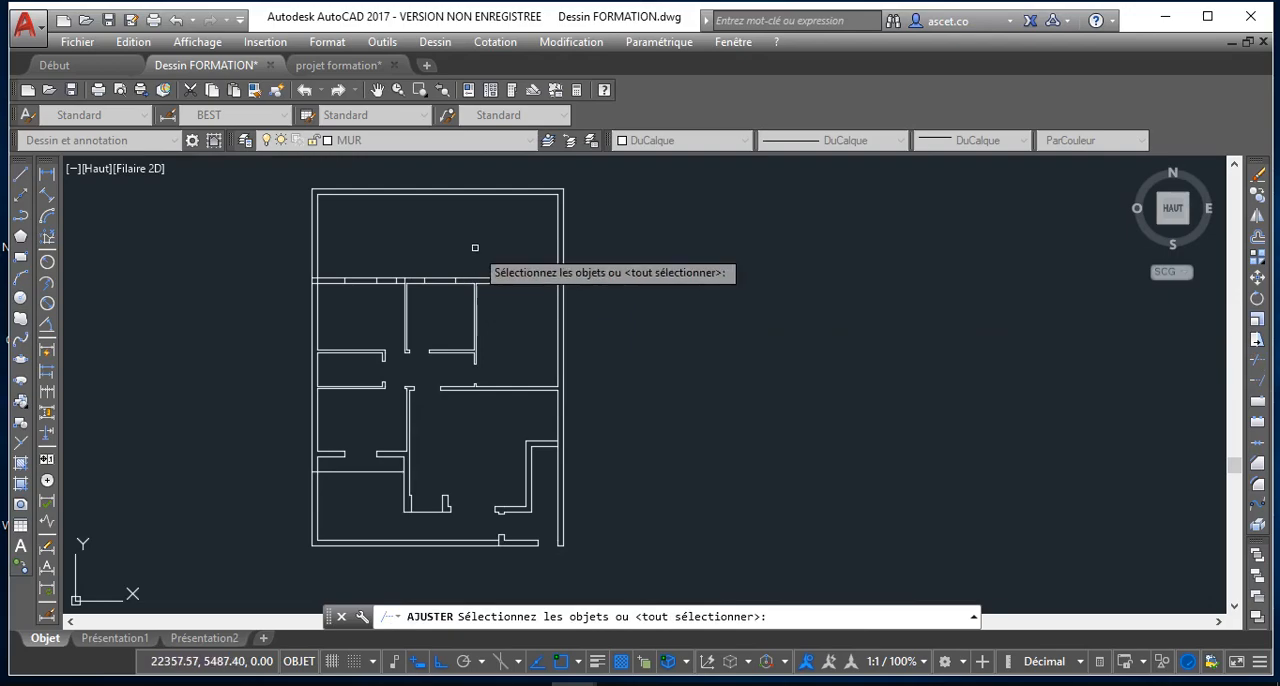
pyautogui.press('Return')
pyautogui.click(519, 299)
pyautogui.click(511, 262)
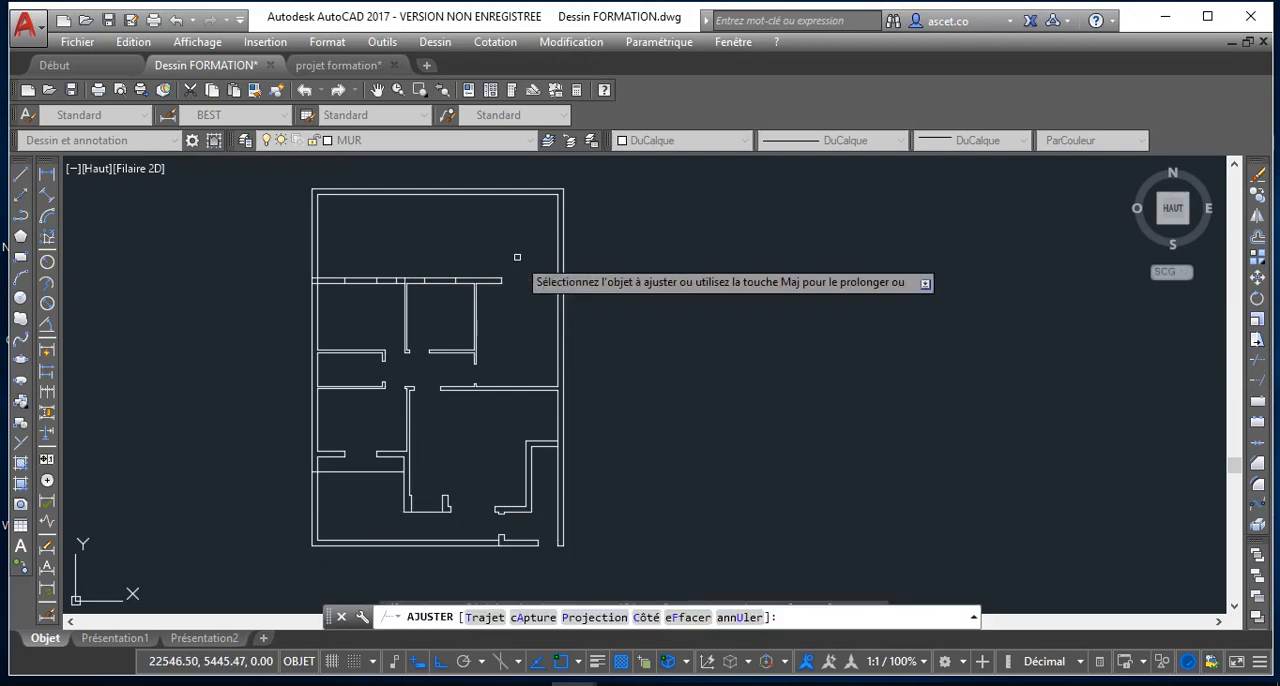
pyautogui.scroll(3, 441, 287)
pyautogui.click(433, 252)
pyautogui.click(425, 269)
pyautogui.click(439, 258)
pyautogui.click(367, 330)
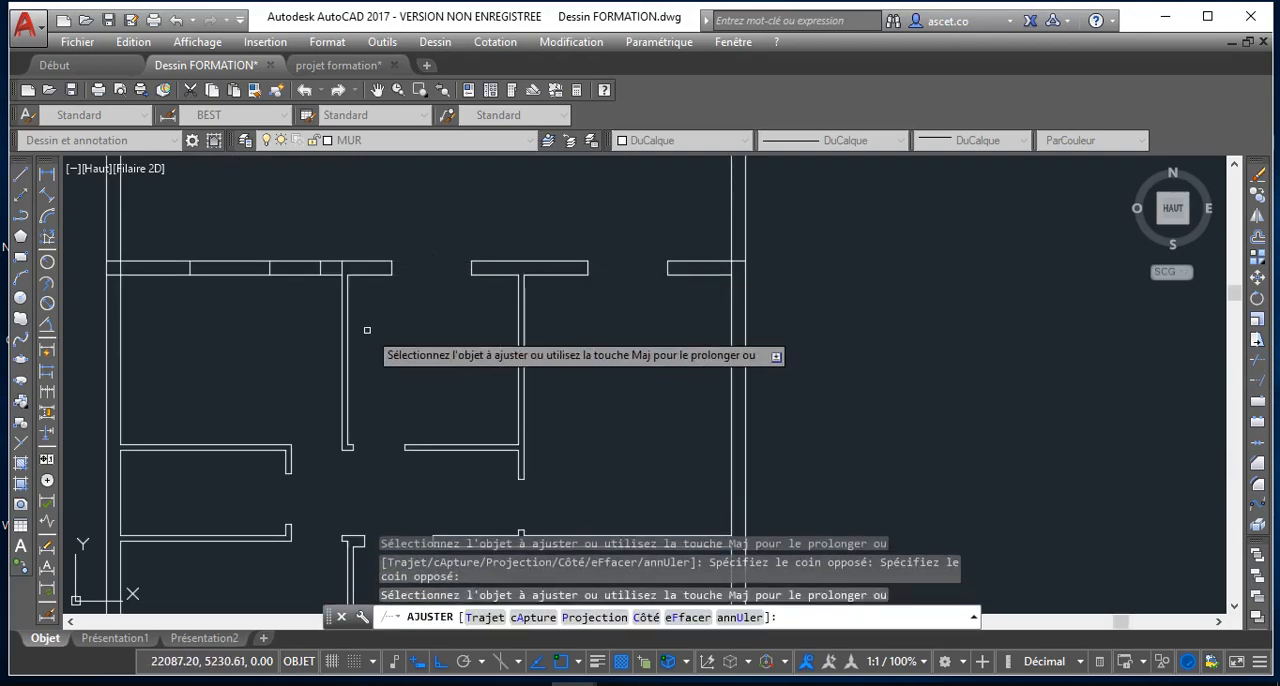
# Try trimming the wall lines across the 90-wide gap left of the left partition, undo that trim and leave the Trim command
pyautogui.click(290, 284)
pyautogui.click(305, 267)
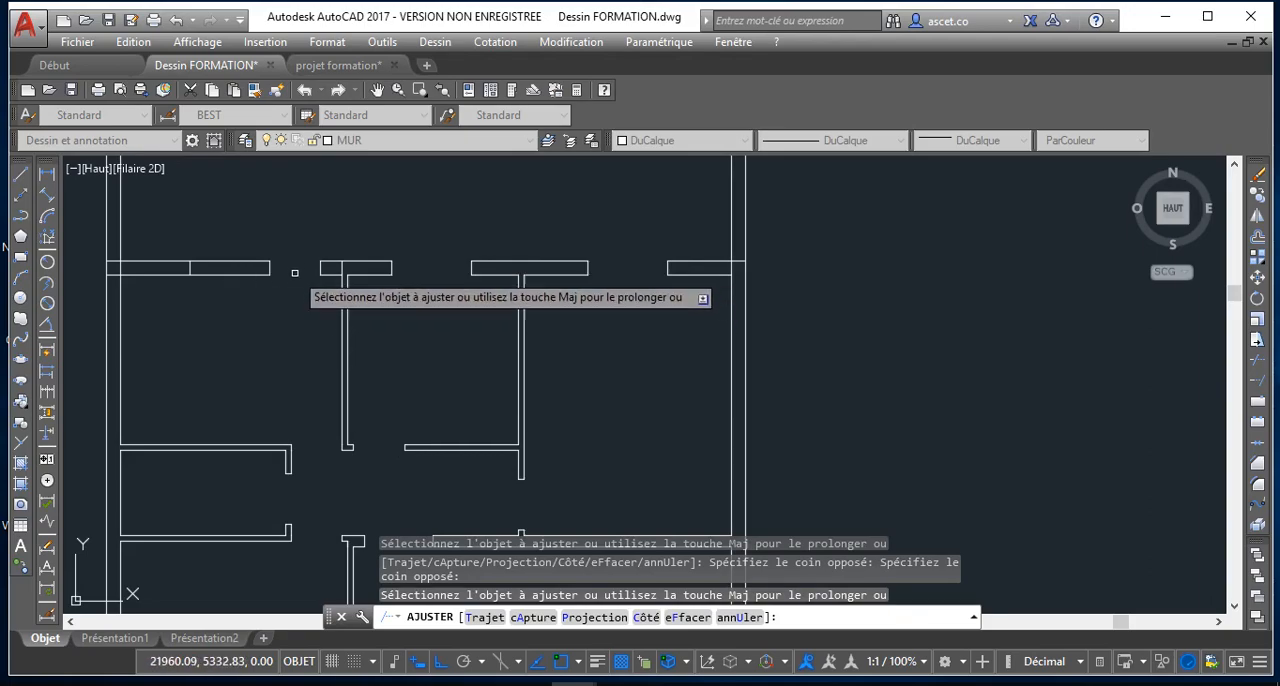
pyautogui.hotkey('ctrl', 'z')
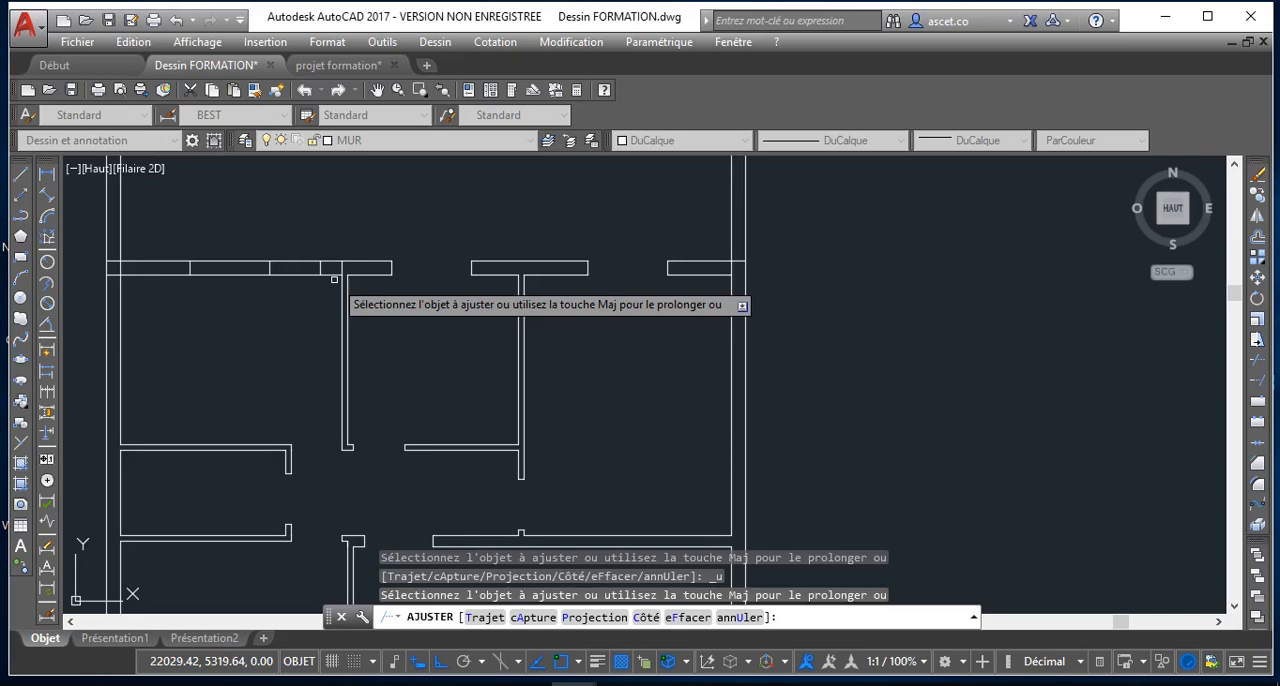
pyautogui.scroll(2, 334, 279)
pyautogui.scroll(3, 334, 279)
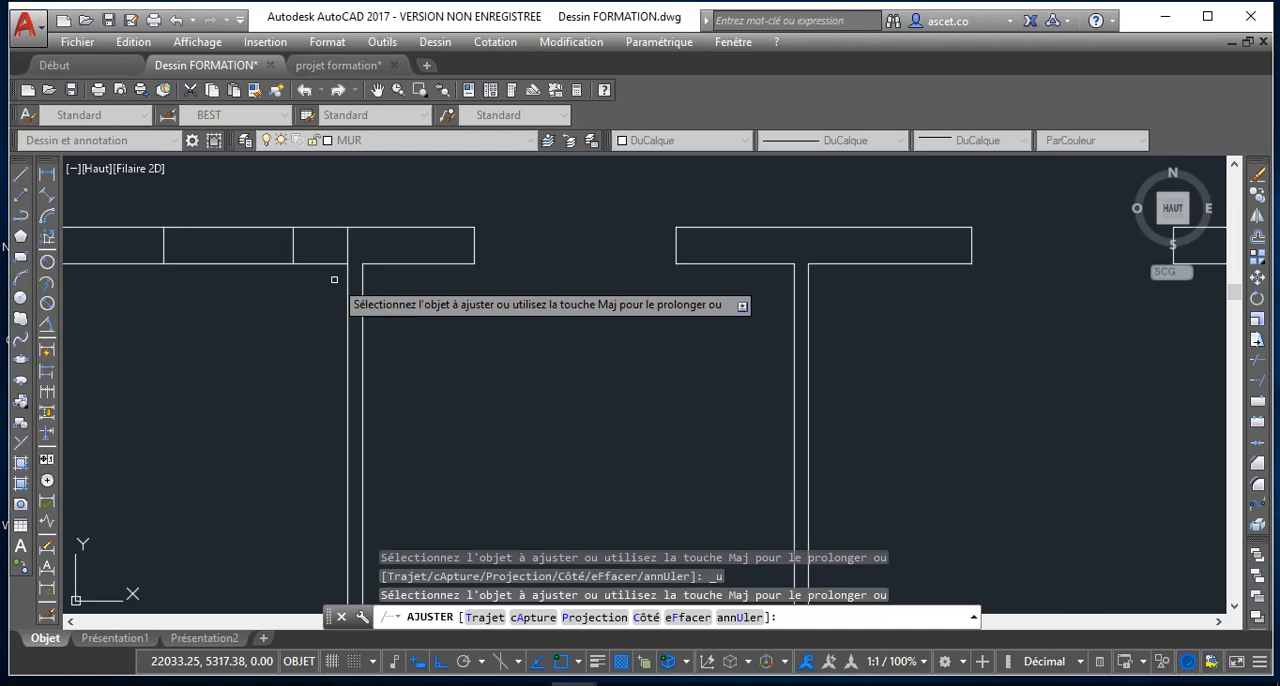
pyautogui.scroll(-2, 334, 279)
pyautogui.scroll(-3, 334, 279)
pyautogui.scroll(3, 334, 279)
pyautogui.rightClick(291, 293)
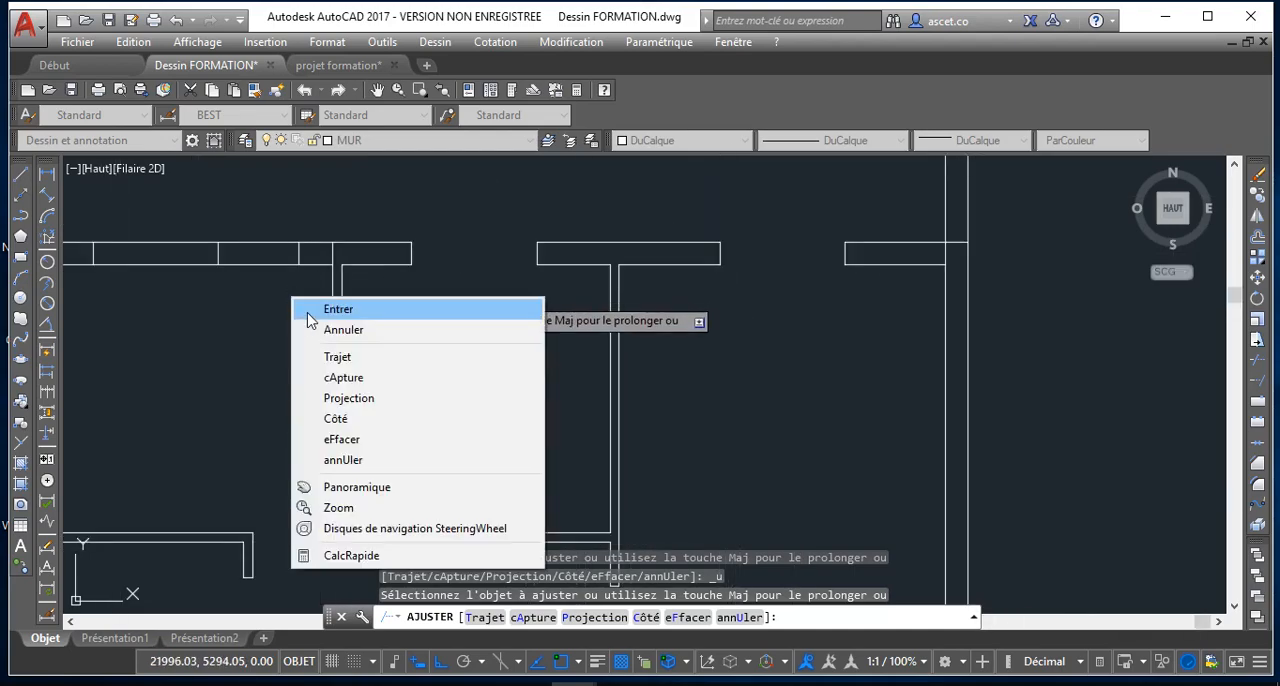
pyautogui.click(315, 329)
# Delete the three short opening-edge lines left of the left partition in the upper horizontal wall
pyautogui.scroll(-2, 256, 299)
pyautogui.scroll(4, 306, 292)
pyautogui.scroll(-2, 308, 288)
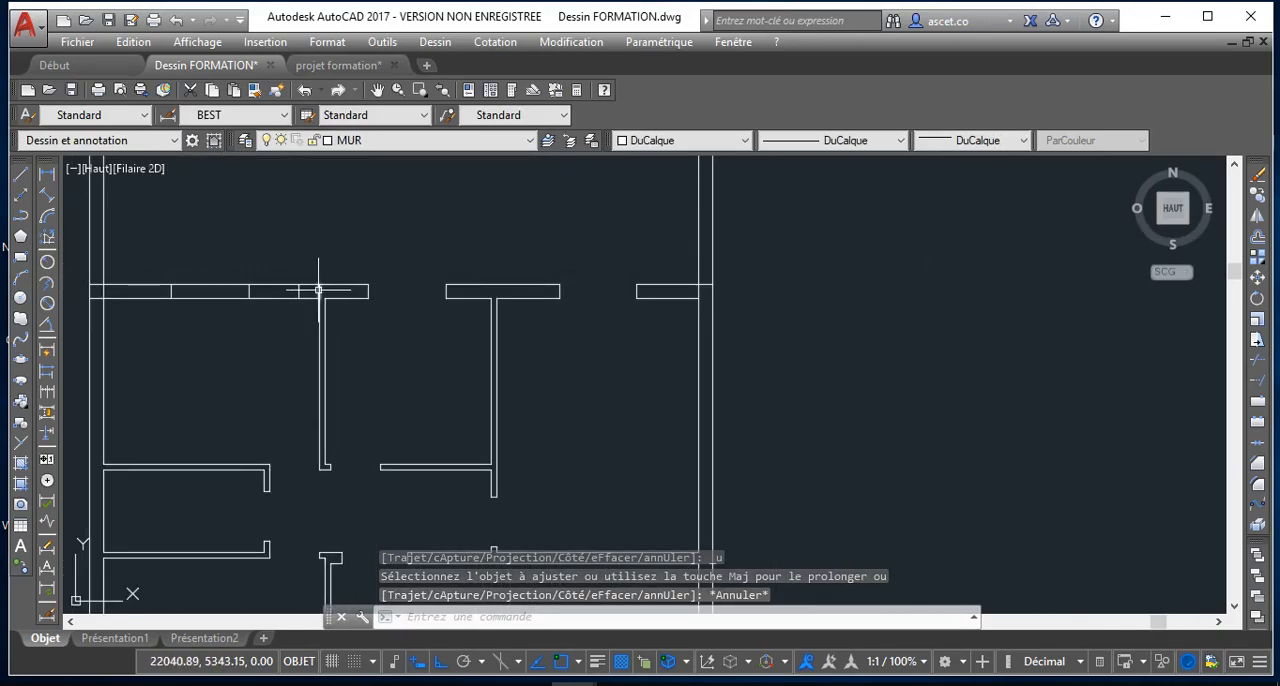
pyautogui.click(298, 290)
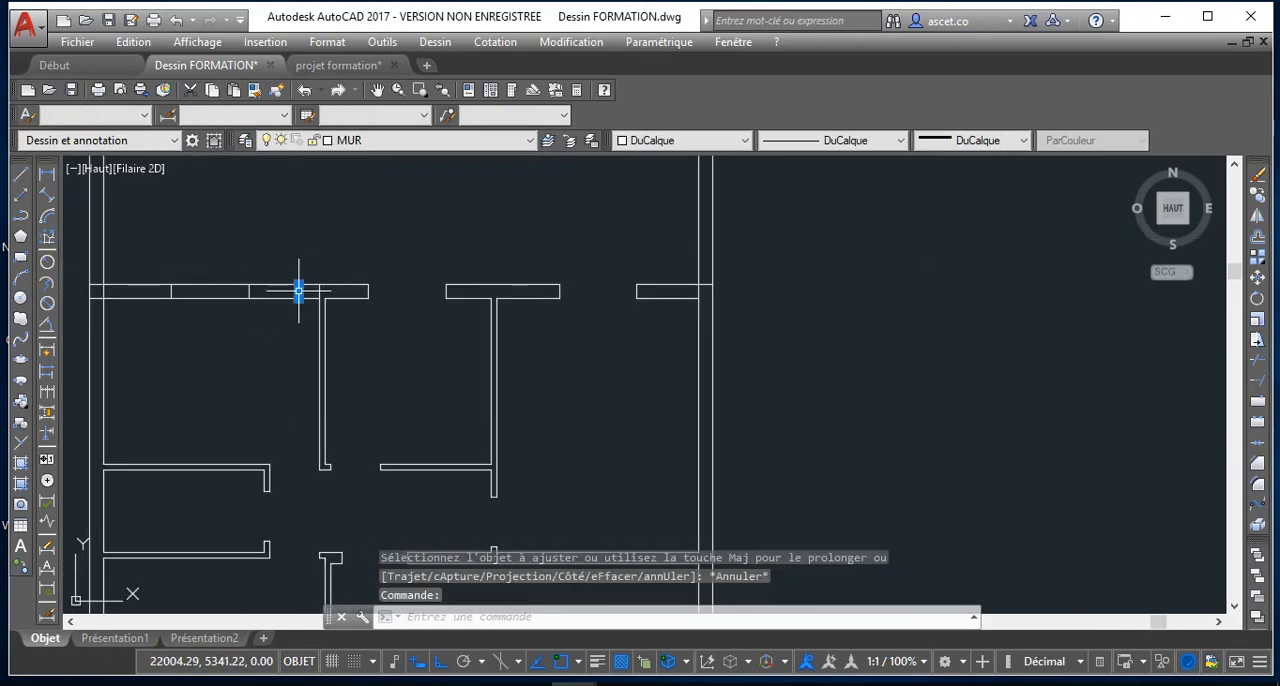
pyautogui.click(246, 290)
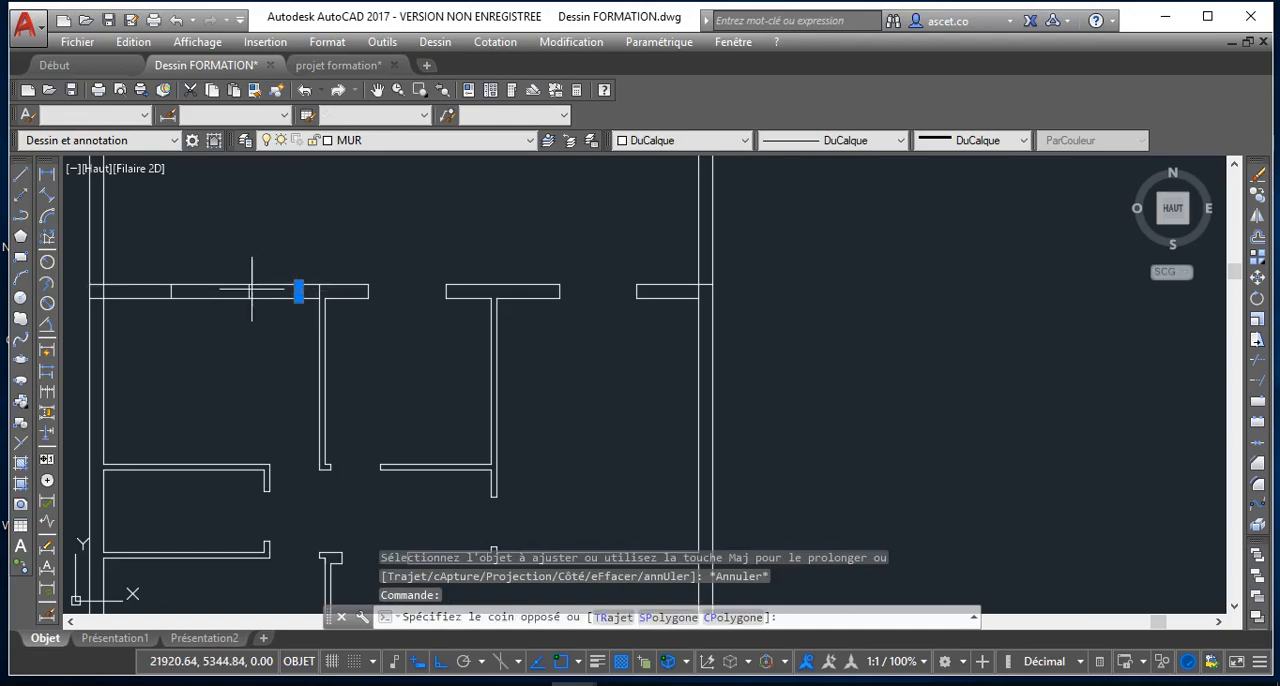
pyautogui.click(171, 291)
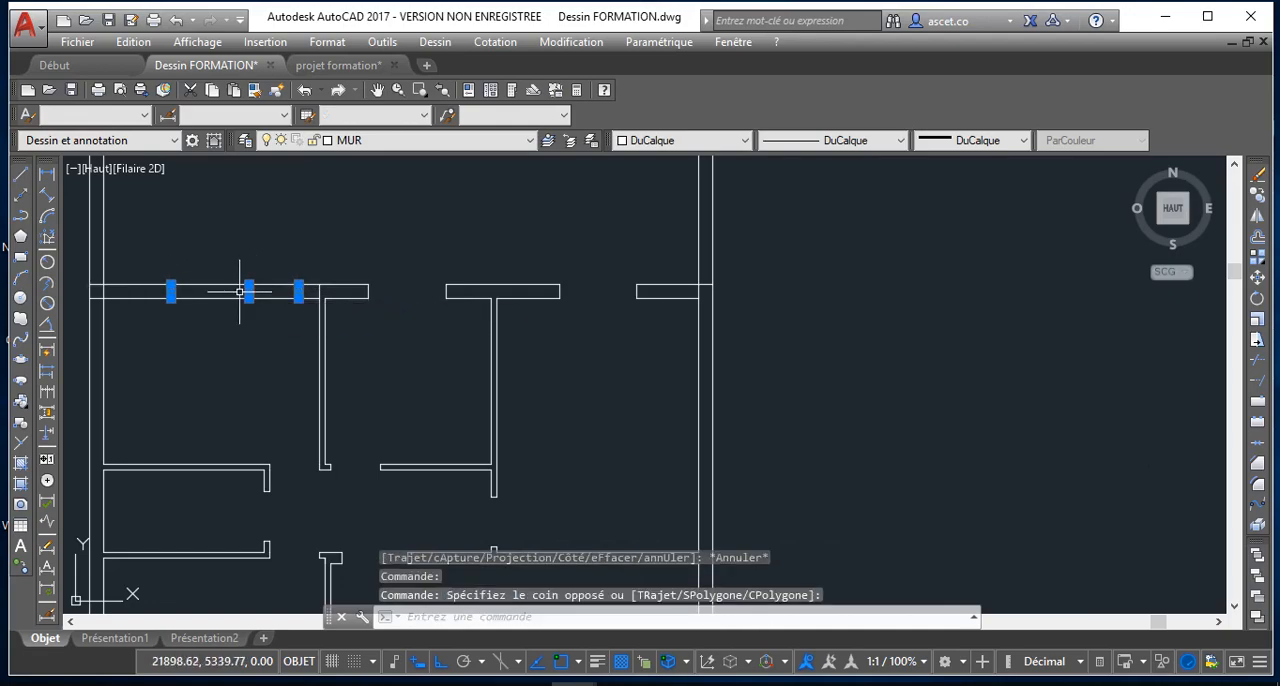
pyautogui.press('Delete')
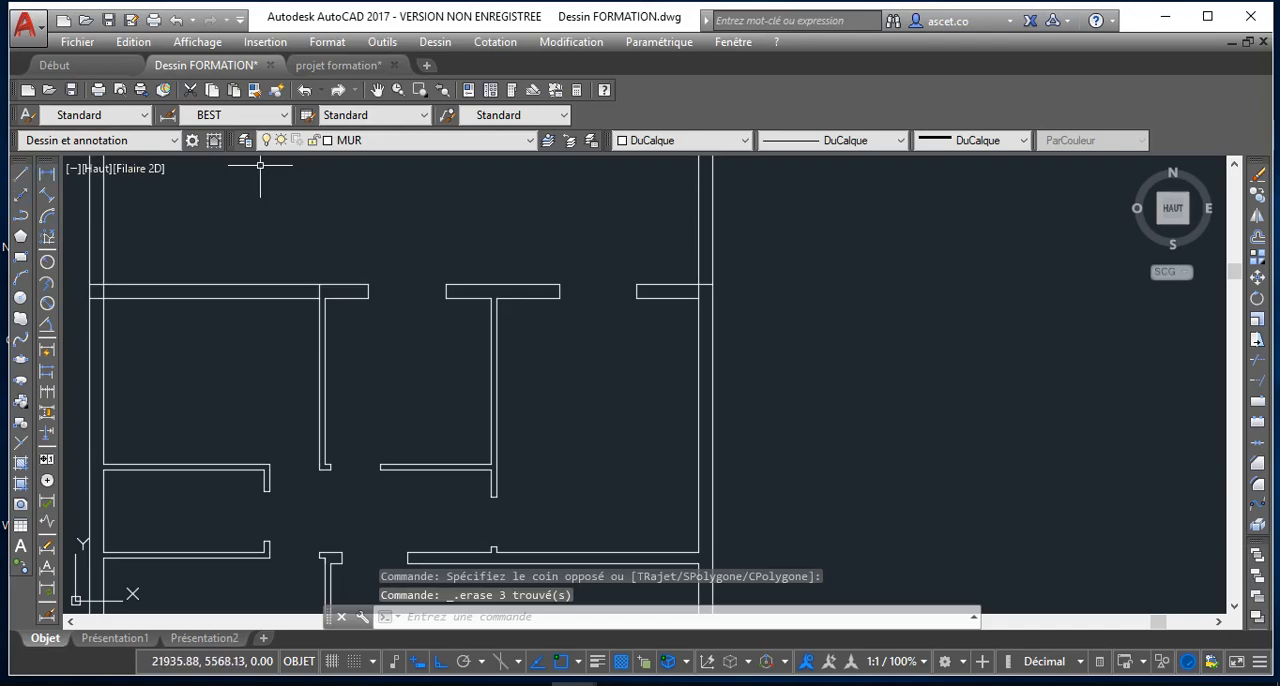
# Offset the edge line above the left partition by 128 to the left within the upper horizontal wall
pyautogui.write('dc')
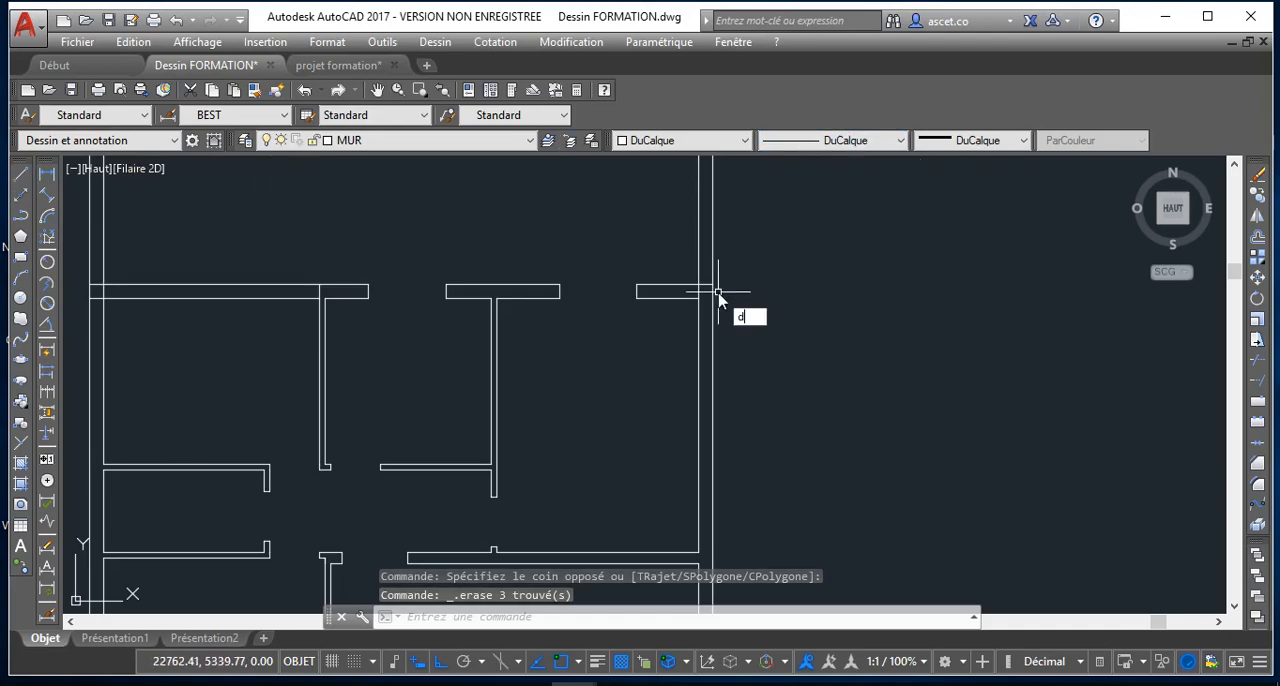
pyautogui.press('Return')
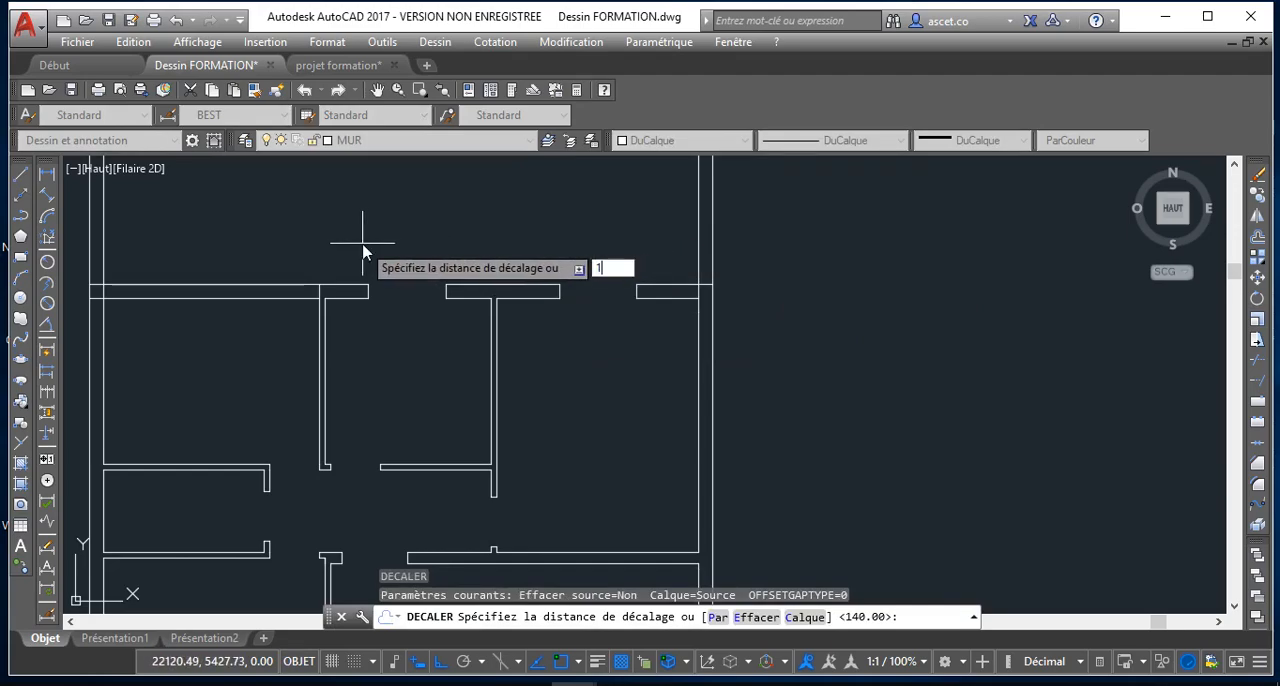
pyautogui.press('Return')
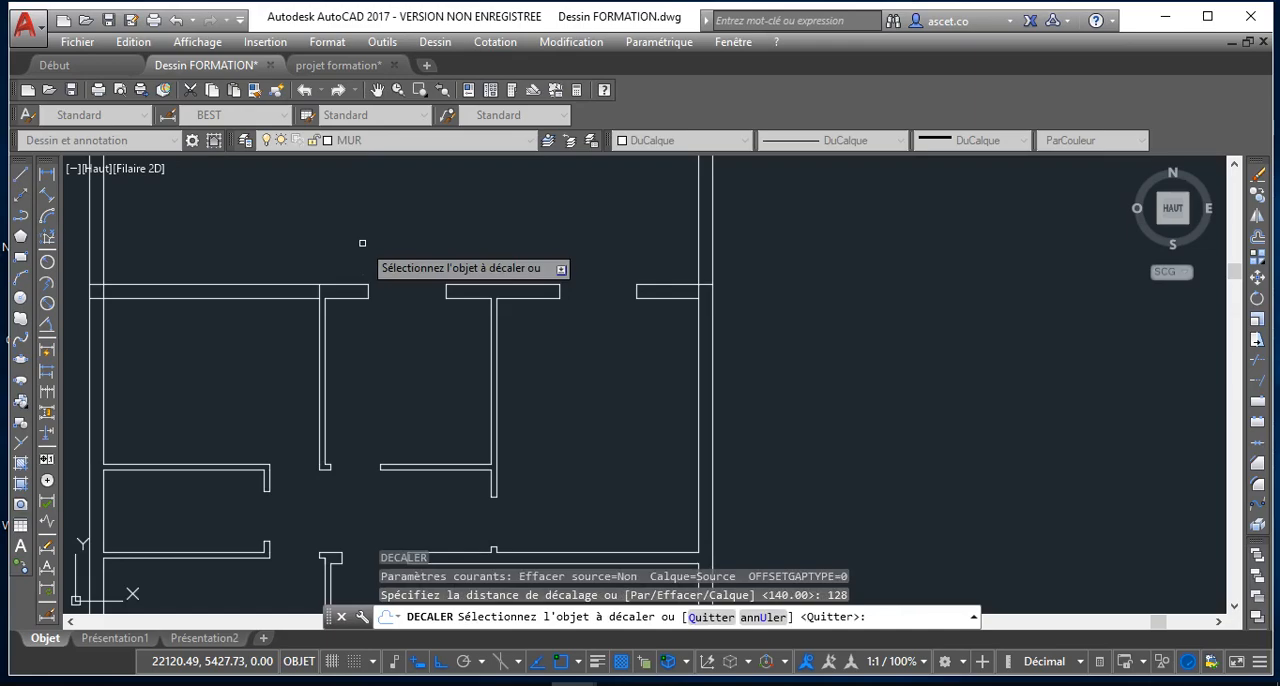
pyautogui.click(318, 291)
pyautogui.click(275, 292)
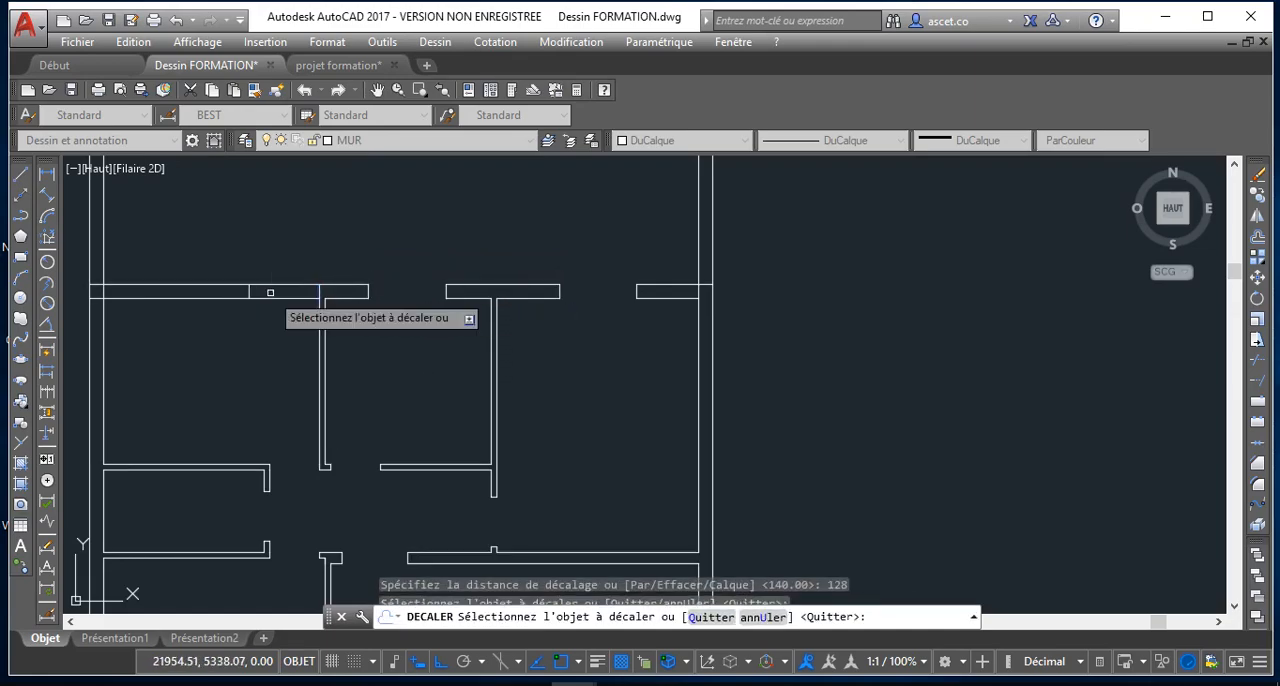
pyautogui.press('Return')
# Offset the same edge line above the left partition by 90 to the left within the upper horizontal wall
pyautogui.press('Return')
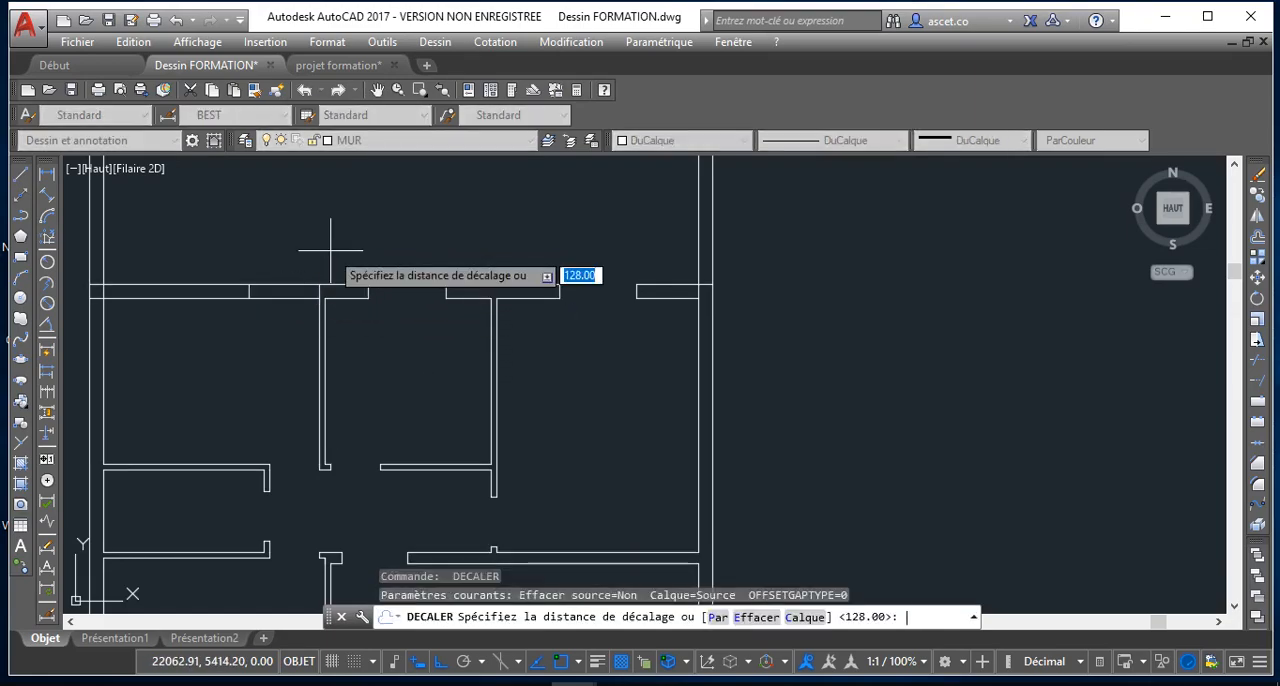
pyautogui.press('Return')
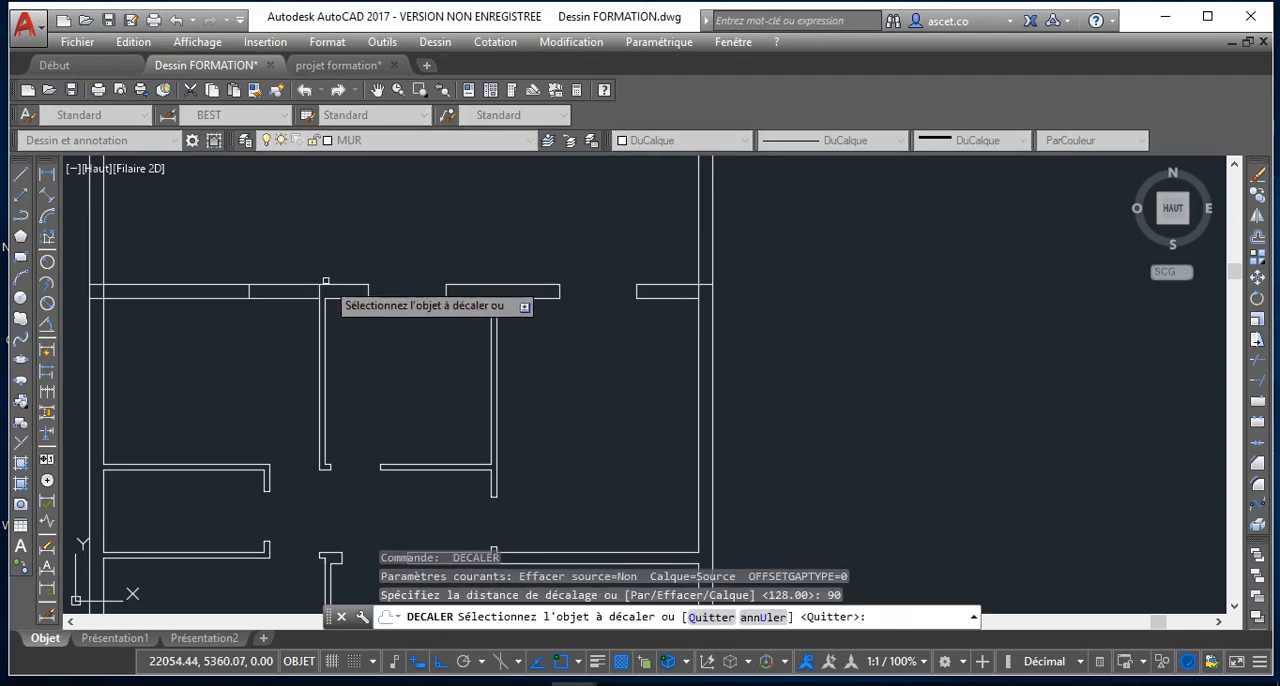
pyautogui.click(318, 291)
pyautogui.click(285, 270)
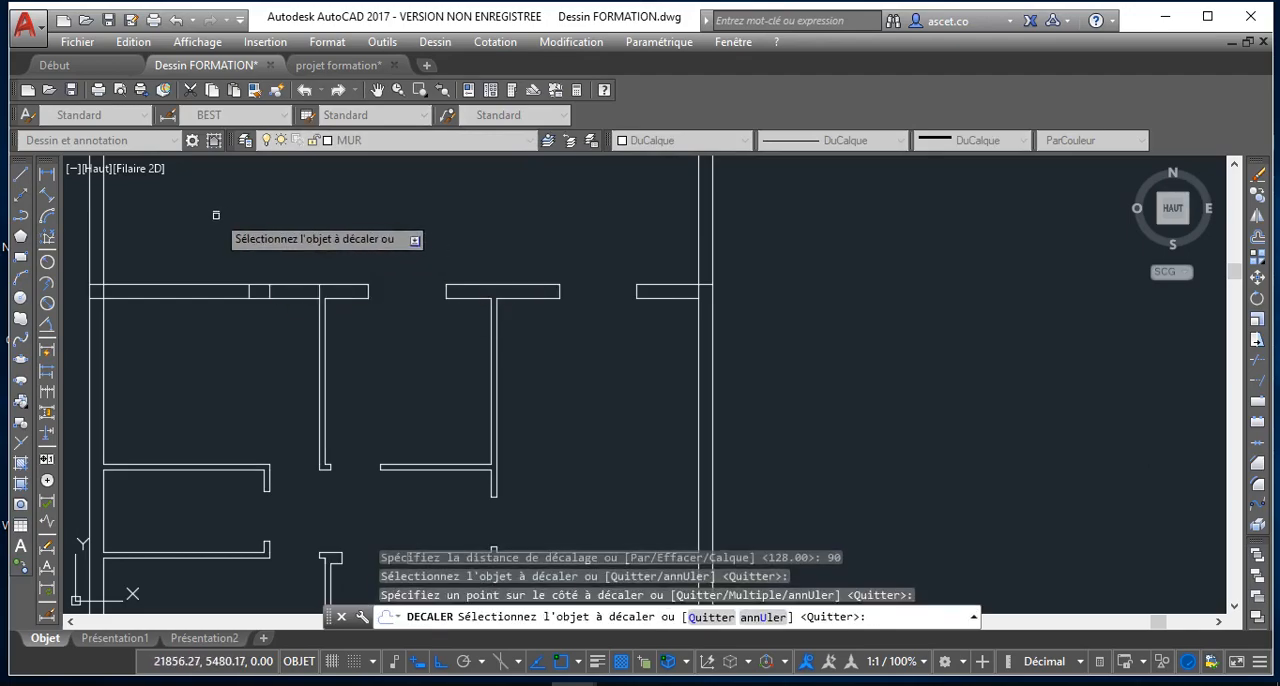
pyautogui.press('Return')
pyautogui.press('Return')
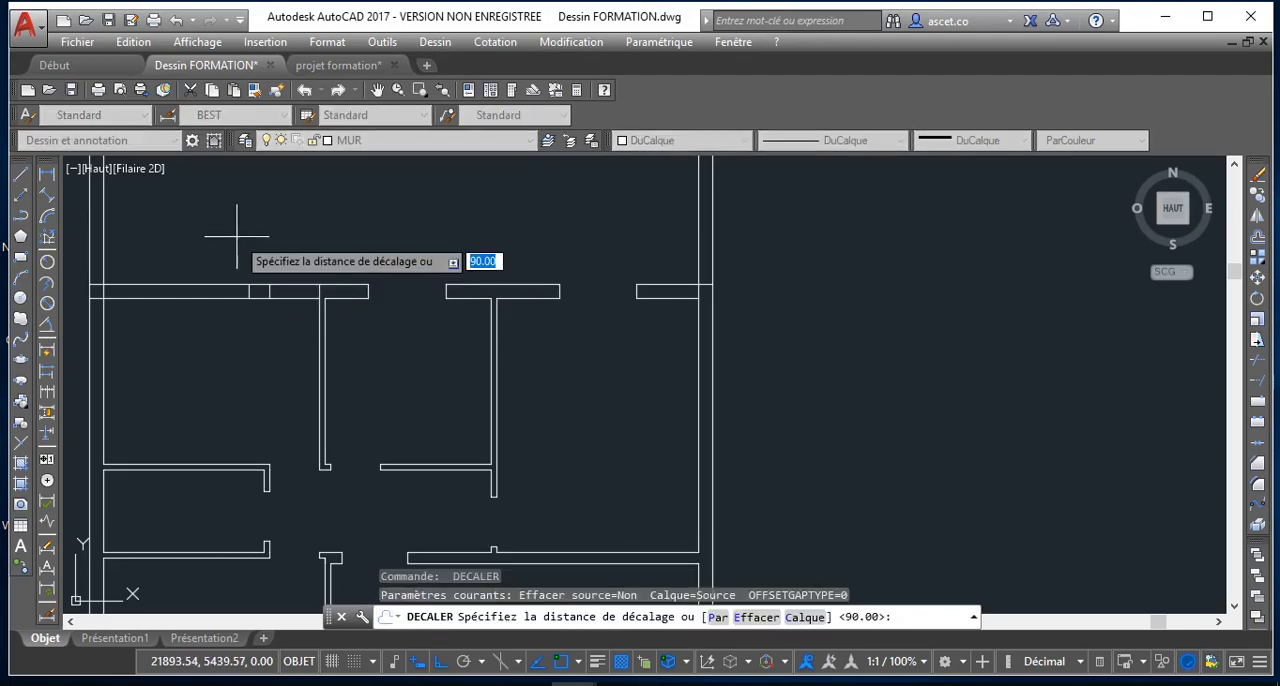
# Offset the edge line lying 128 left of the left partition by another 140 to the left within the wall
pyautogui.write('140')
pyautogui.press('Return')
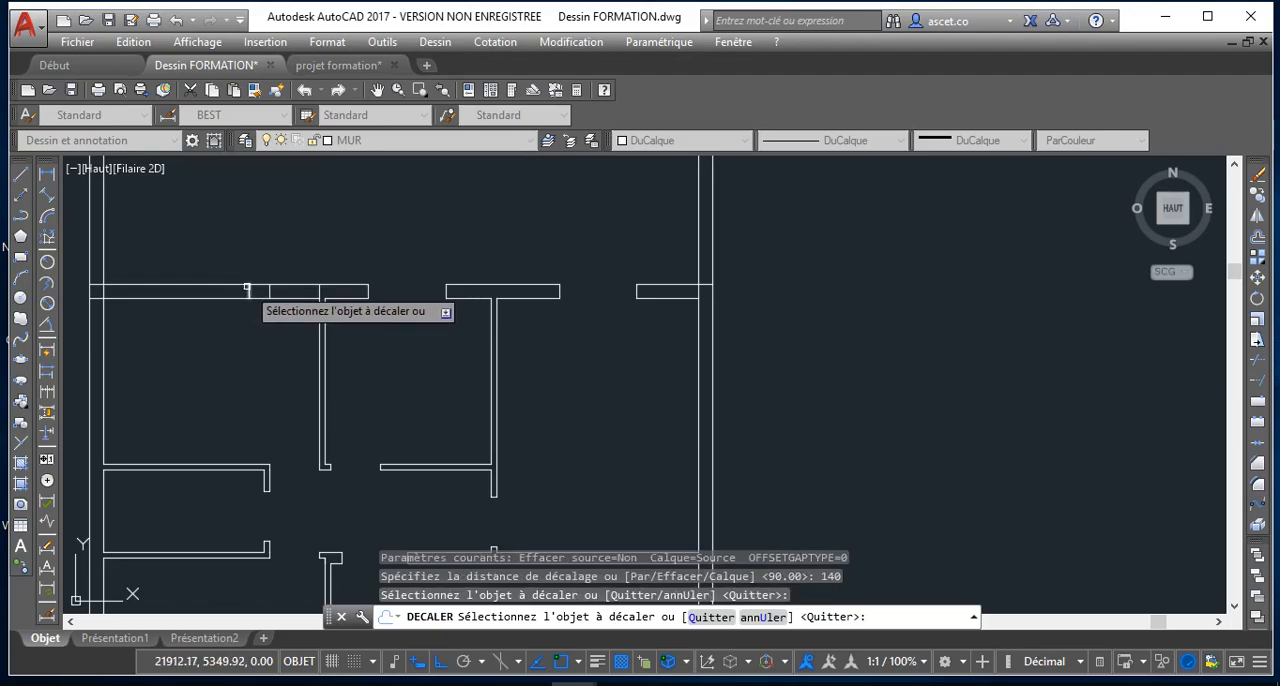
pyautogui.click(246, 291)
pyautogui.click(236, 296)
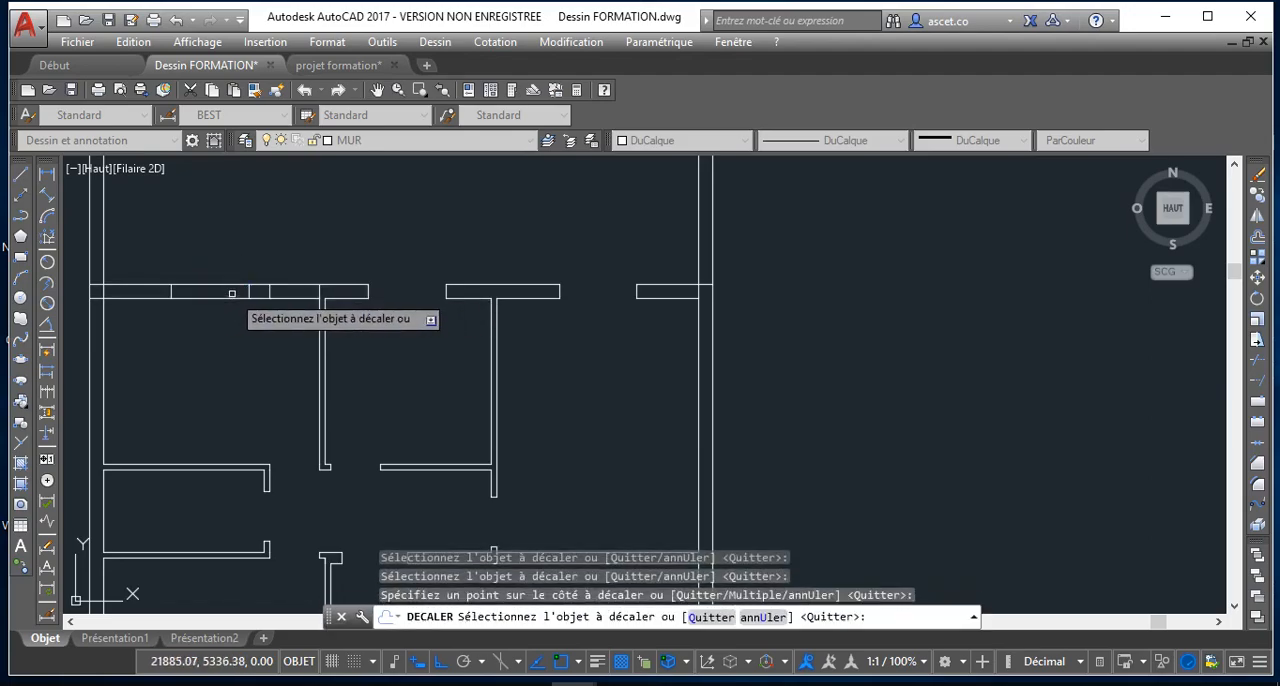
# Trim the upper wall's lines across the 90 and 140 wide openings left of the left partition, using all objects as cutting edges
pyautogui.click(1258, 366)
pyautogui.press('Return')
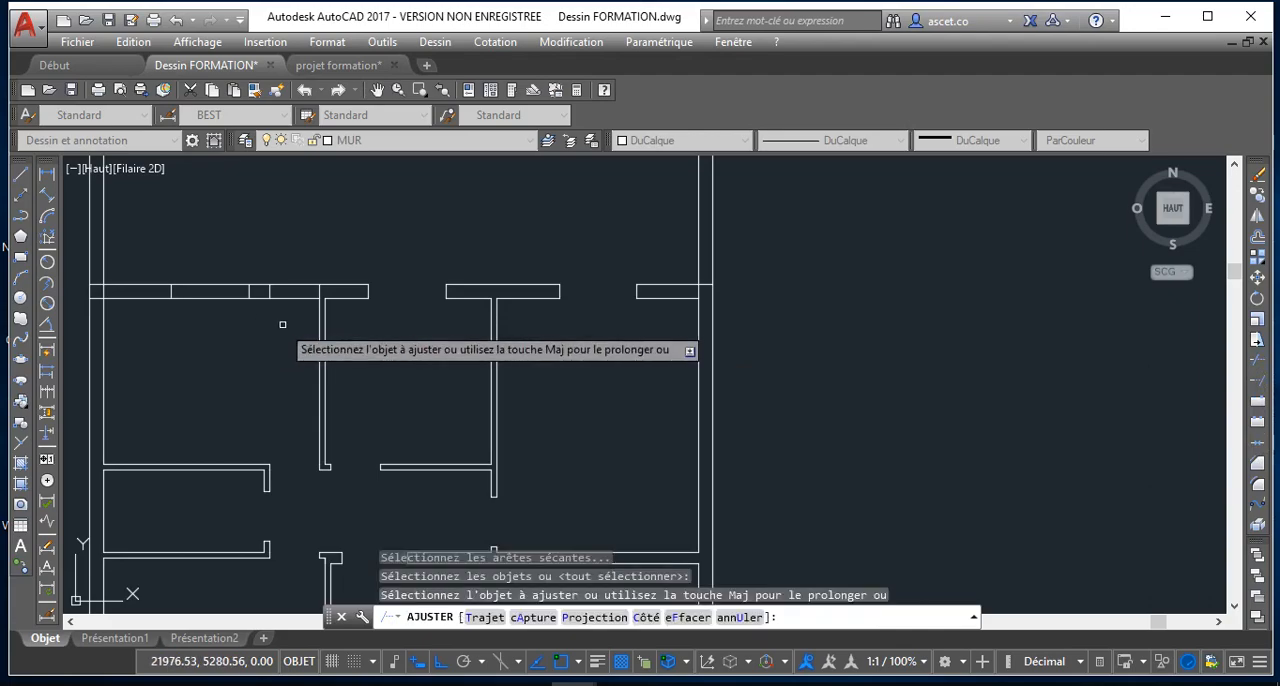
pyautogui.click(297, 302)
pyautogui.click(286, 251)
pyautogui.click(221, 326)
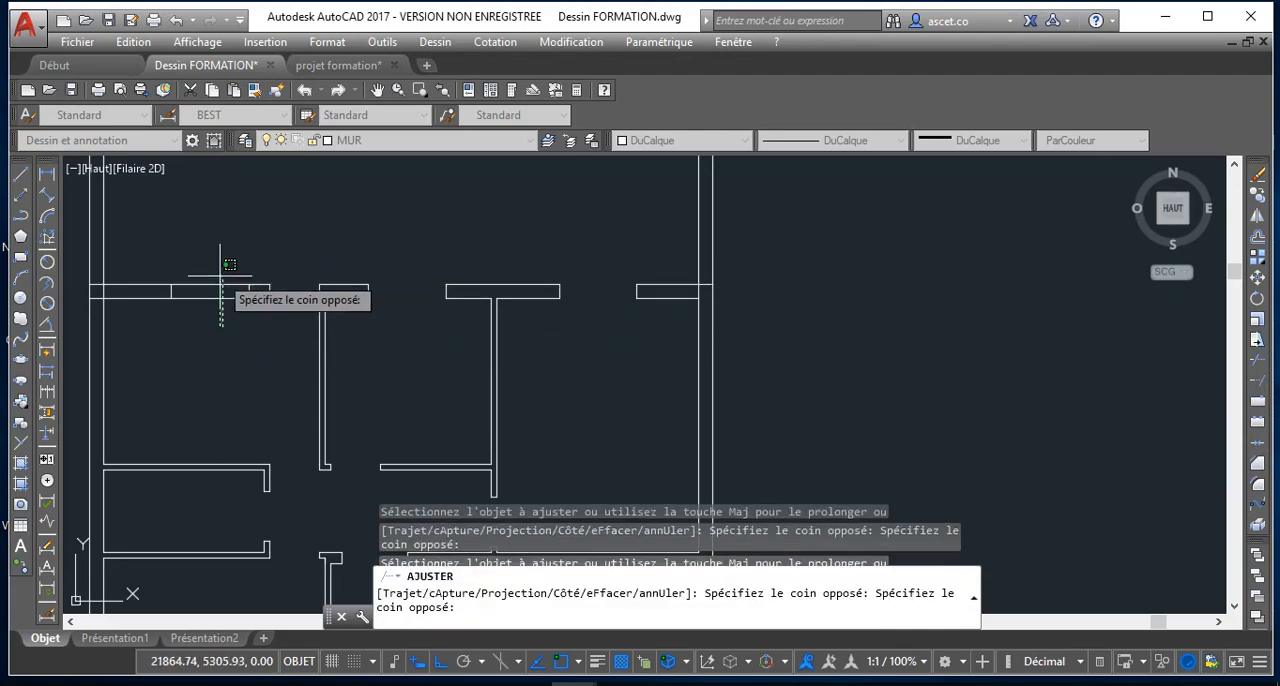
pyautogui.click(229, 264)
pyautogui.scroll(-5, 229, 322)
pyautogui.rightClick(222, 332)
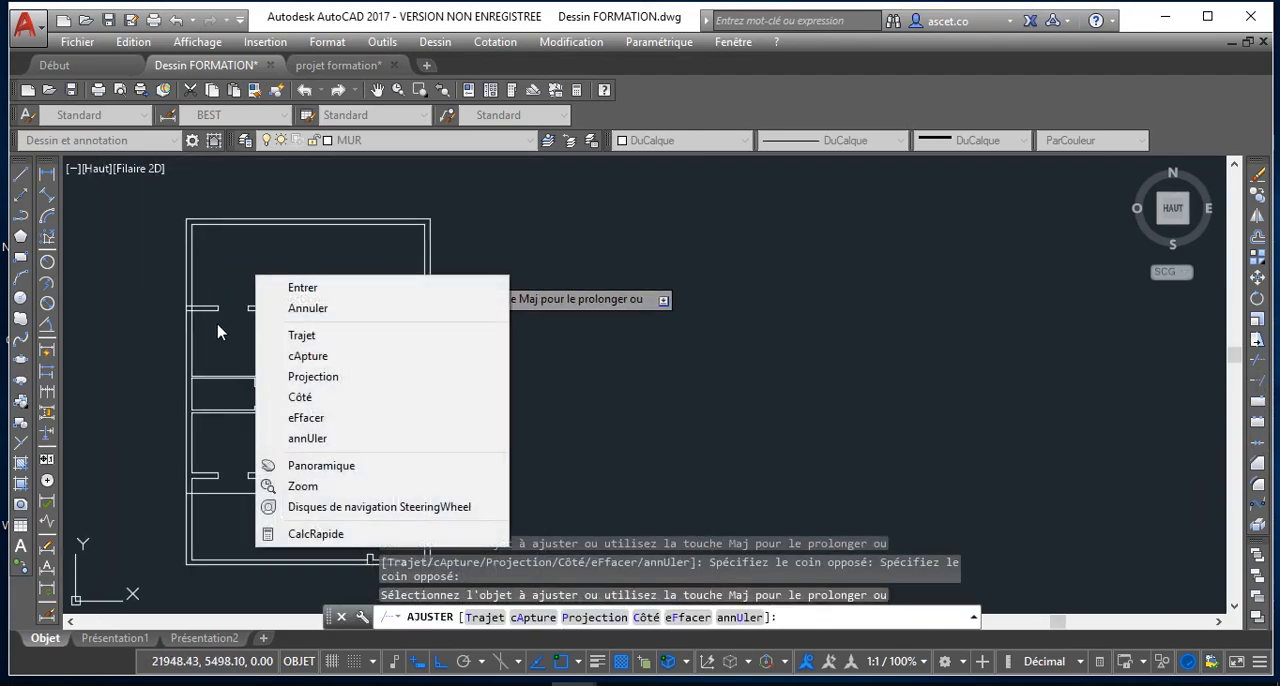
pyautogui.click(222, 354)
pyautogui.click(208, 334)
pyautogui.scroll(-2, 319, 452)
pyautogui.moveTo(319, 452); pyautogui.dragTo(320, 317, button='middle')
pyautogui.scroll(2, 255, 340)
pyautogui.scroll(2, 256, 341)
pyautogui.rightClick(116, 332)
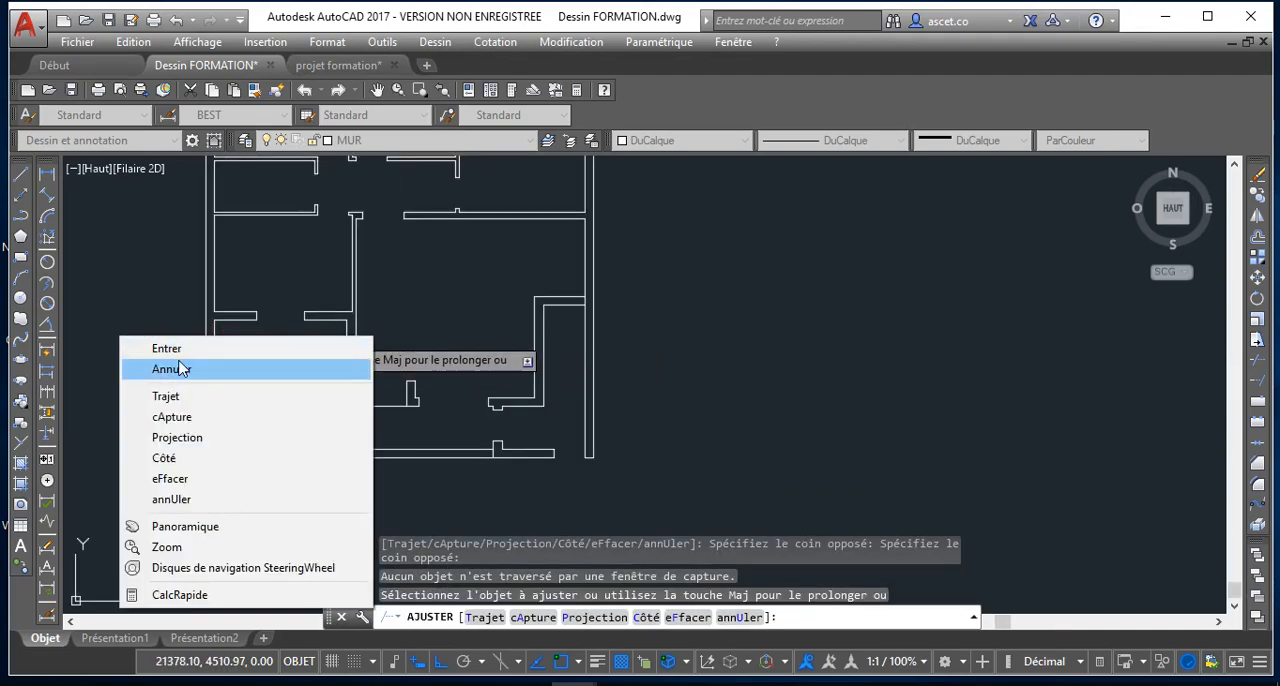
pyautogui.click(177, 368)
# Make CONTOUR the current layer
pyautogui.scroll(2, 224, 334)
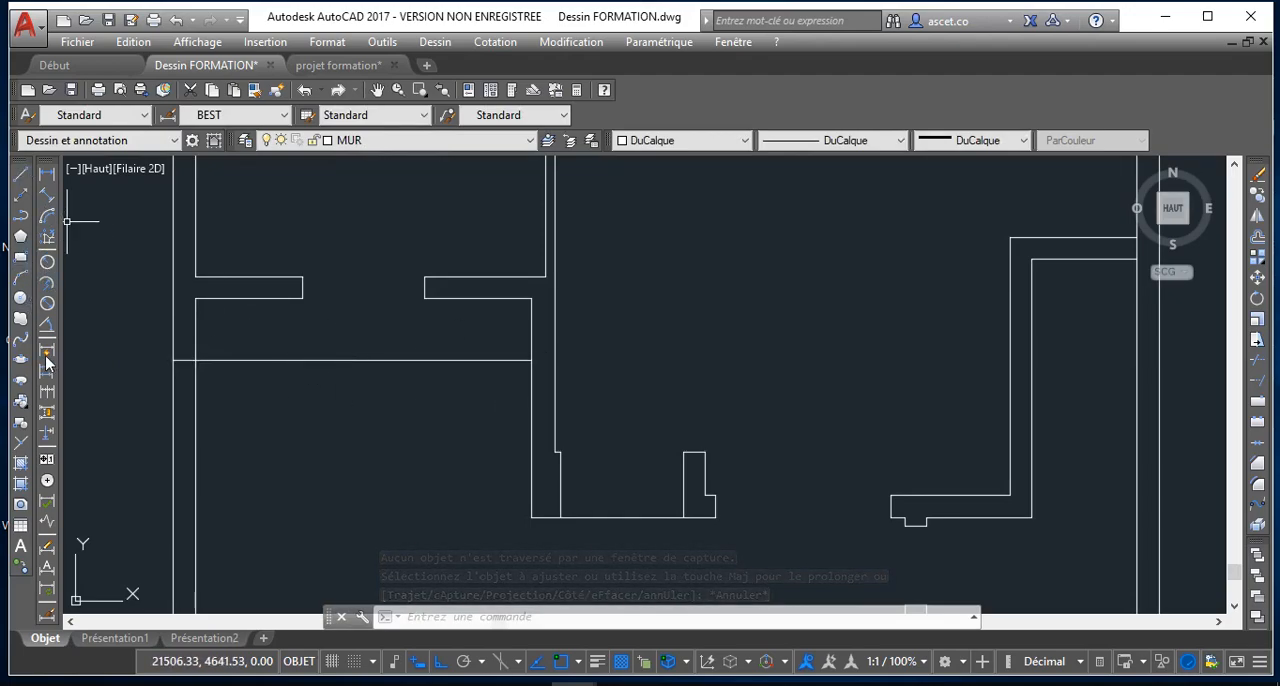
pyautogui.click(510, 141)
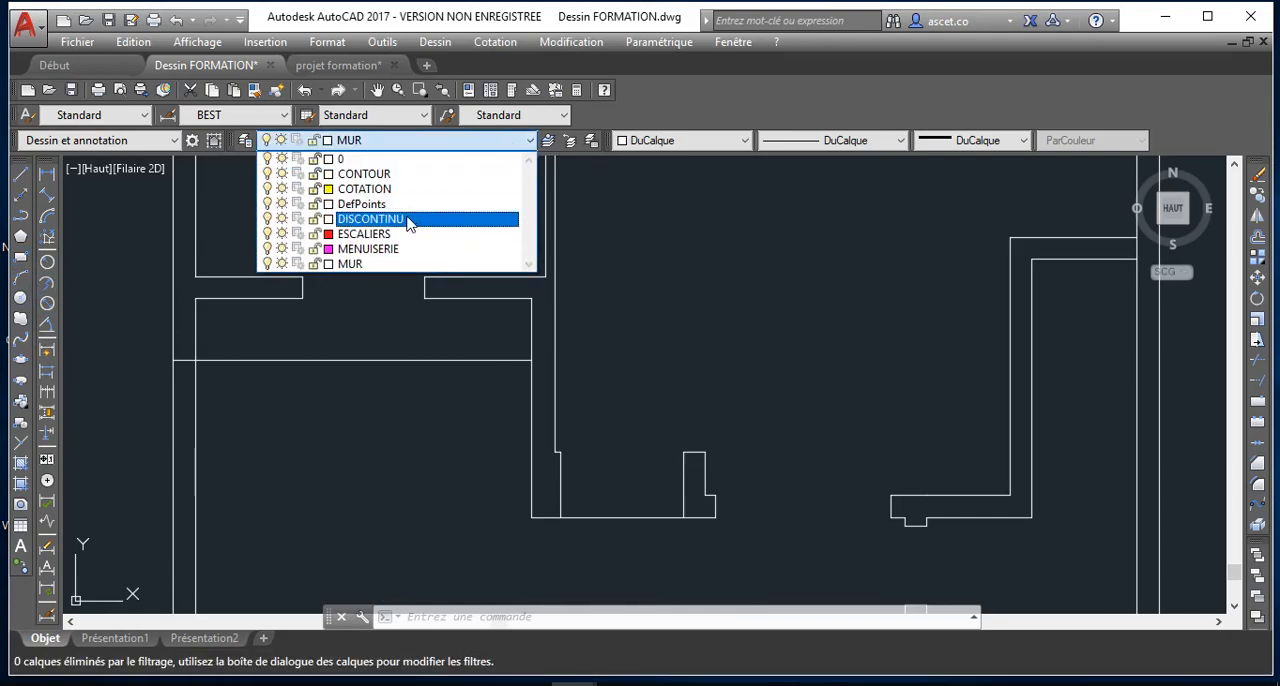
pyautogui.click(380, 174)
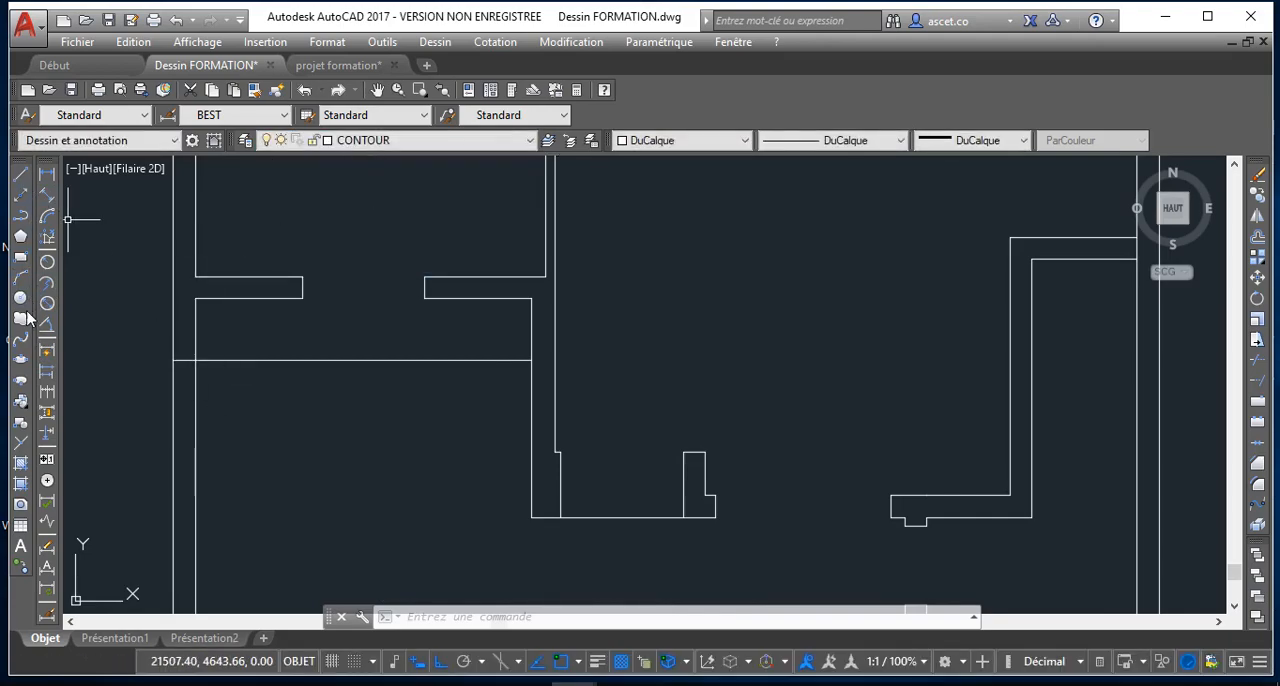
# Try to draw a rectangle 30 wide from where the left wall's inner face meets the single horizontal line below the lower-left opening
pyautogui.click(20, 258)
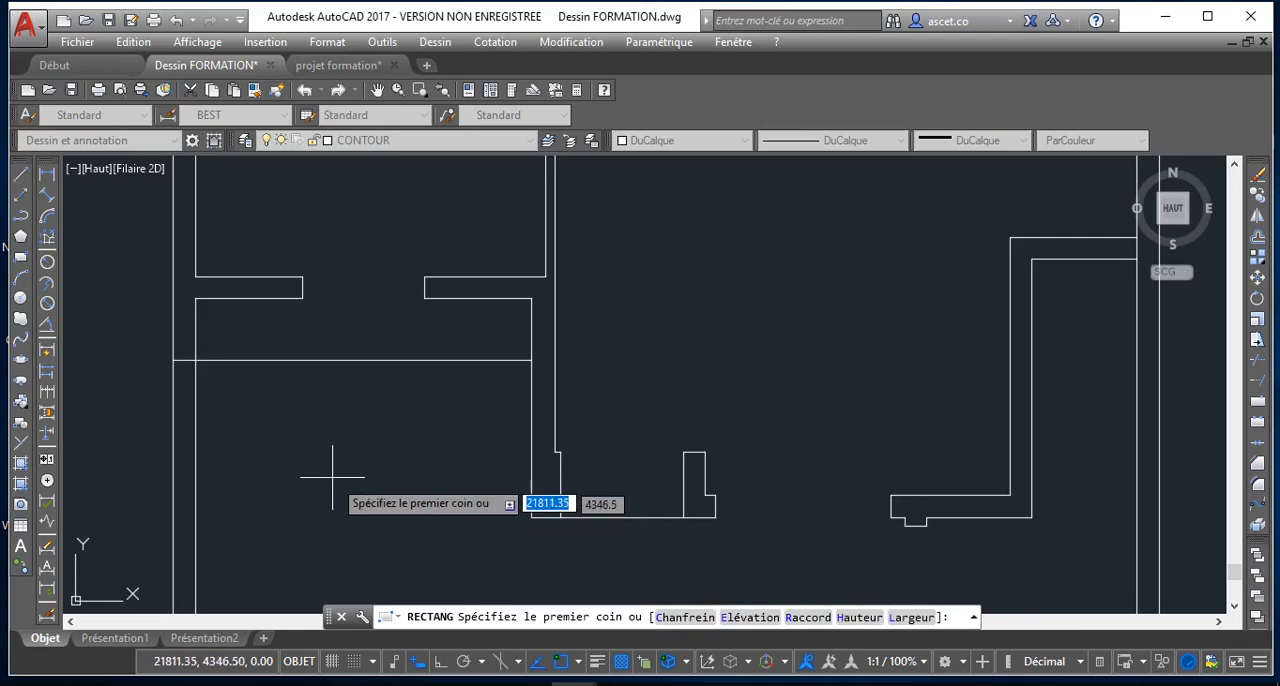
pyautogui.scroll(2, 220, 350)
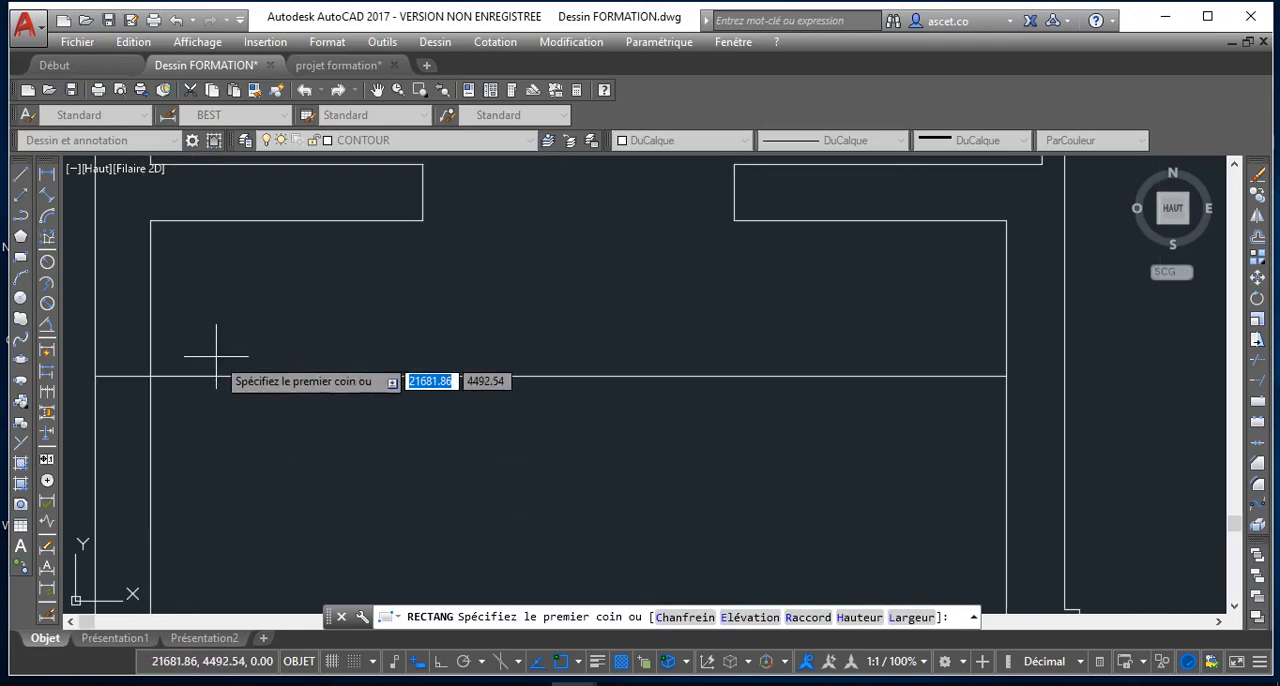
pyautogui.click(150, 376)
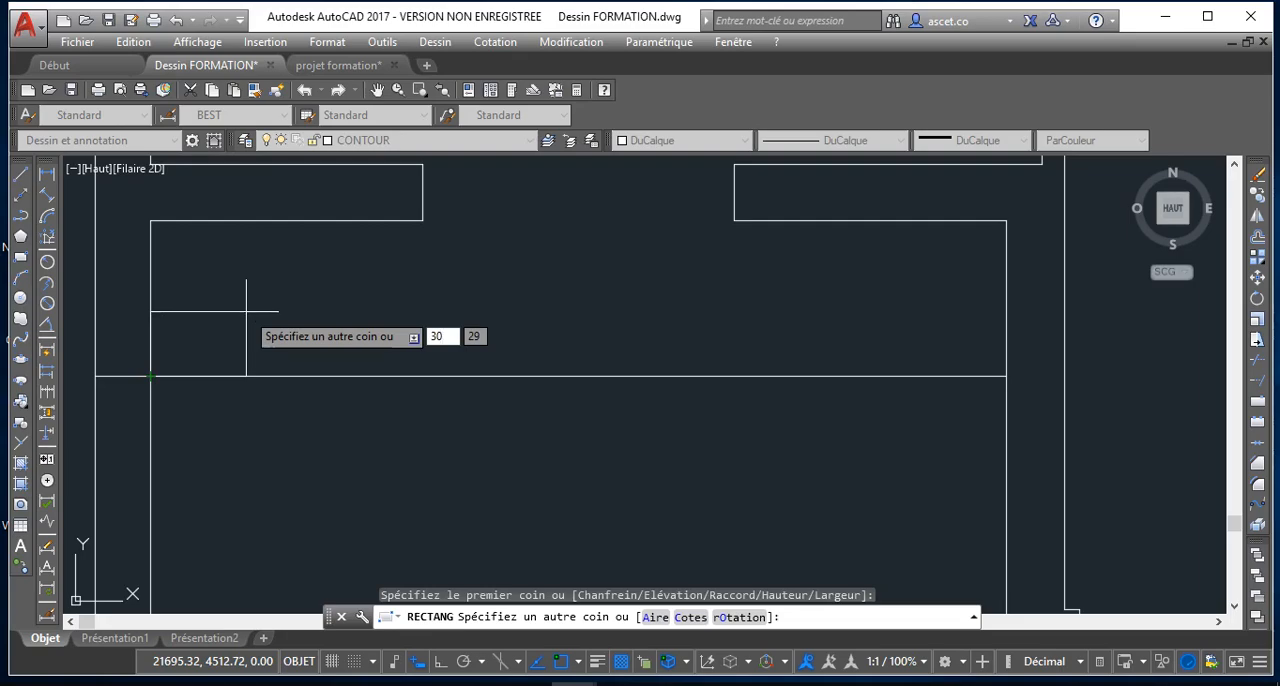
pyautogui.write('30')
pyautogui.press('Return')
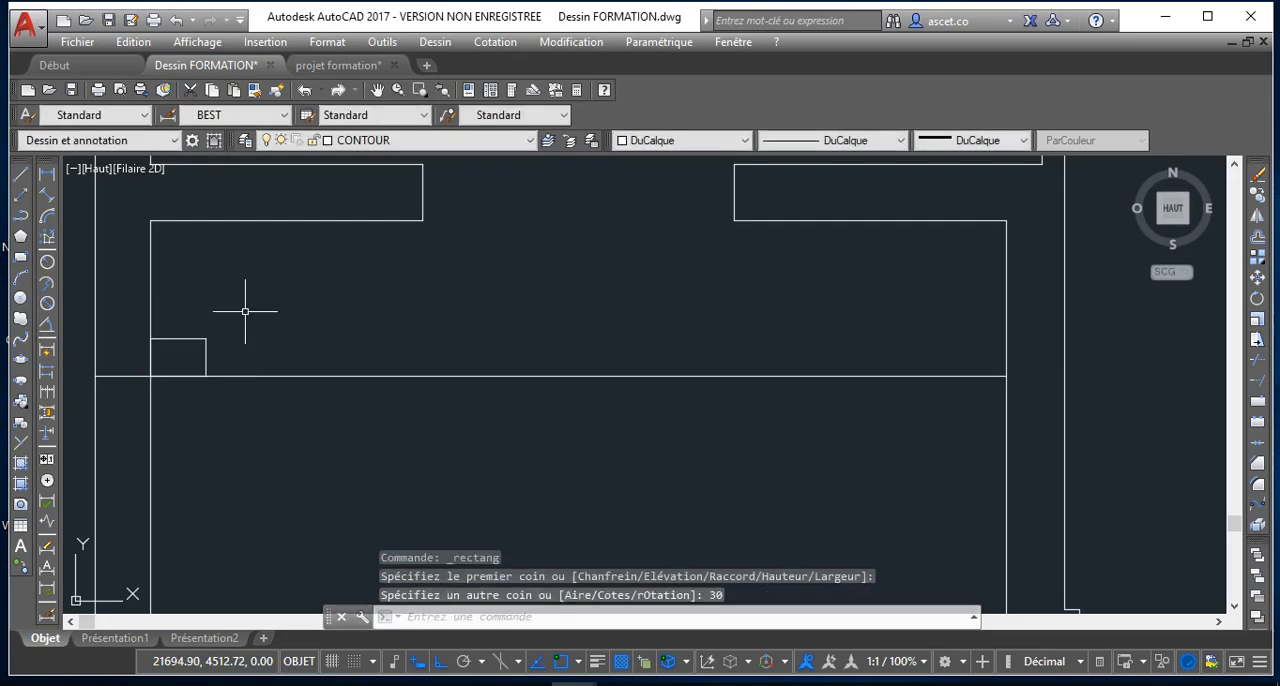
# Delete the small rectangle just drawn against the left wall's inner face
pyautogui.scroll(6, 171, 351)
pyautogui.scroll(-4, 266, 320)
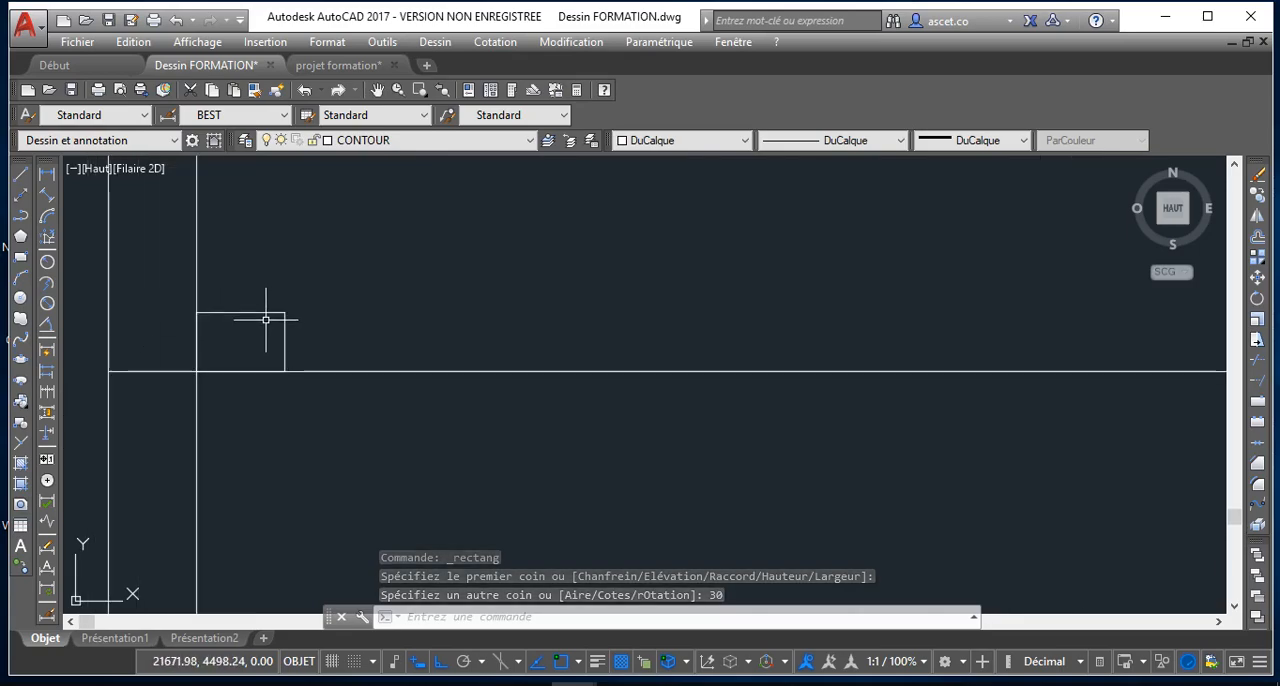
pyautogui.scroll(-1, 266, 319)
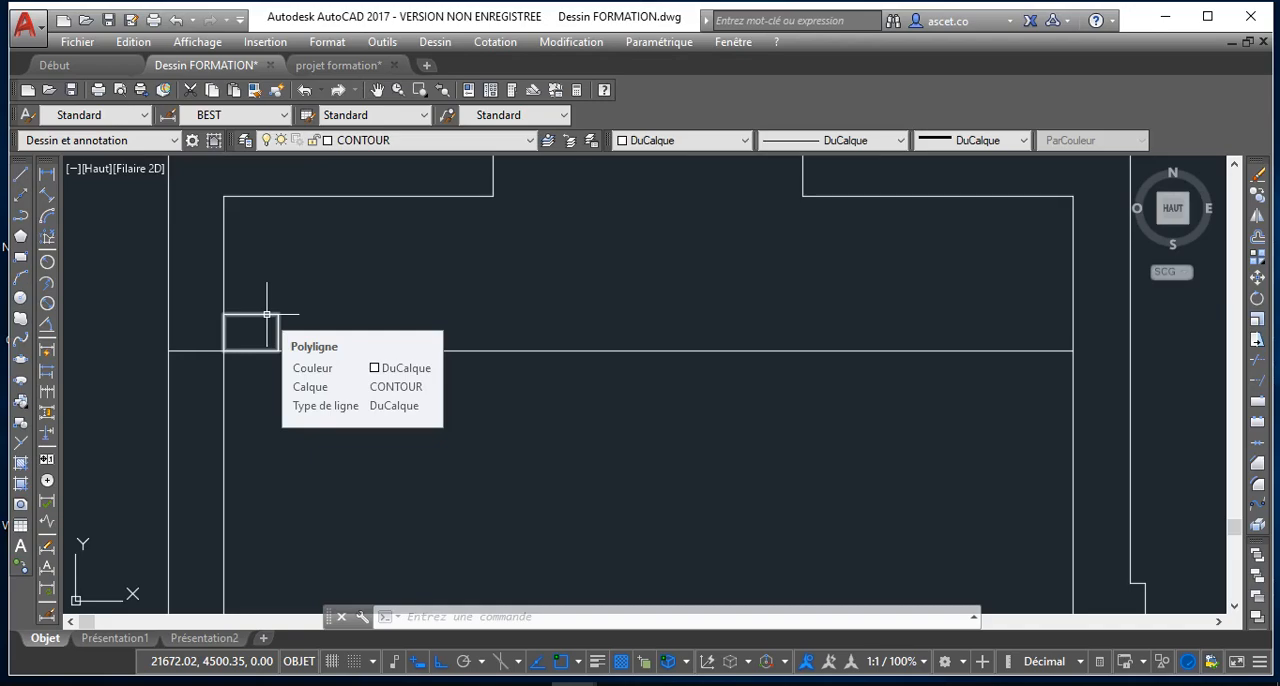
pyautogui.click(267, 314)
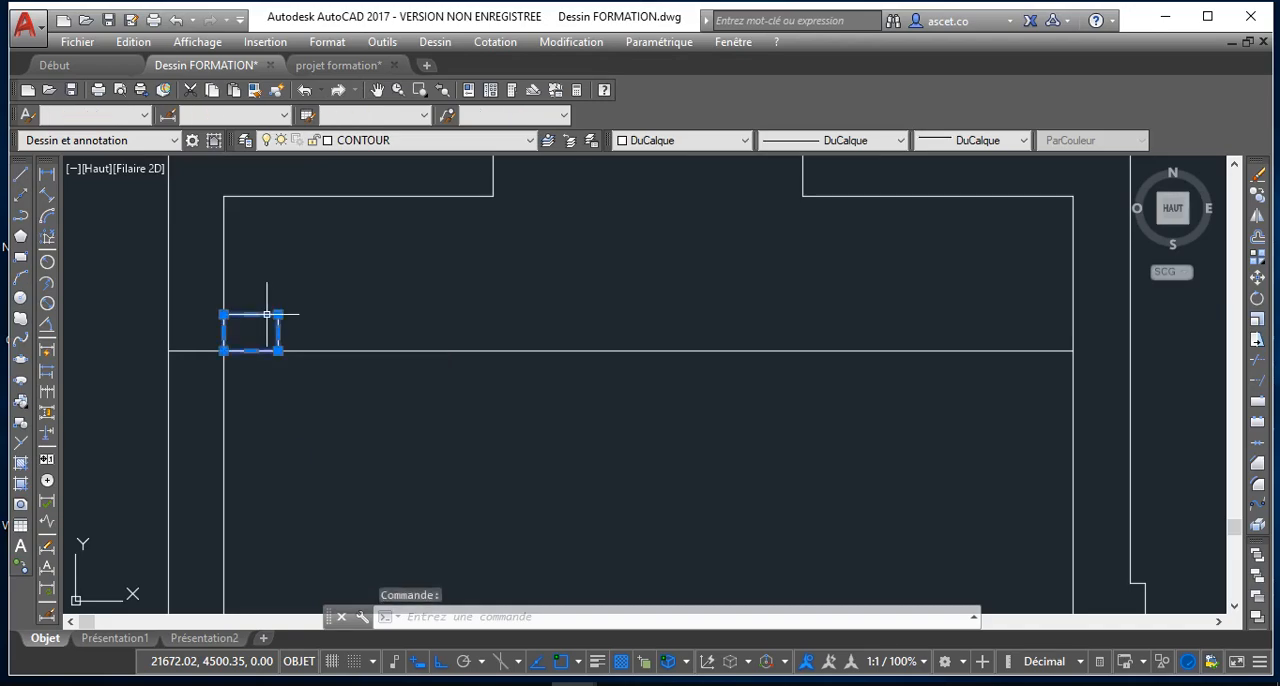
pyautogui.press('Delete')
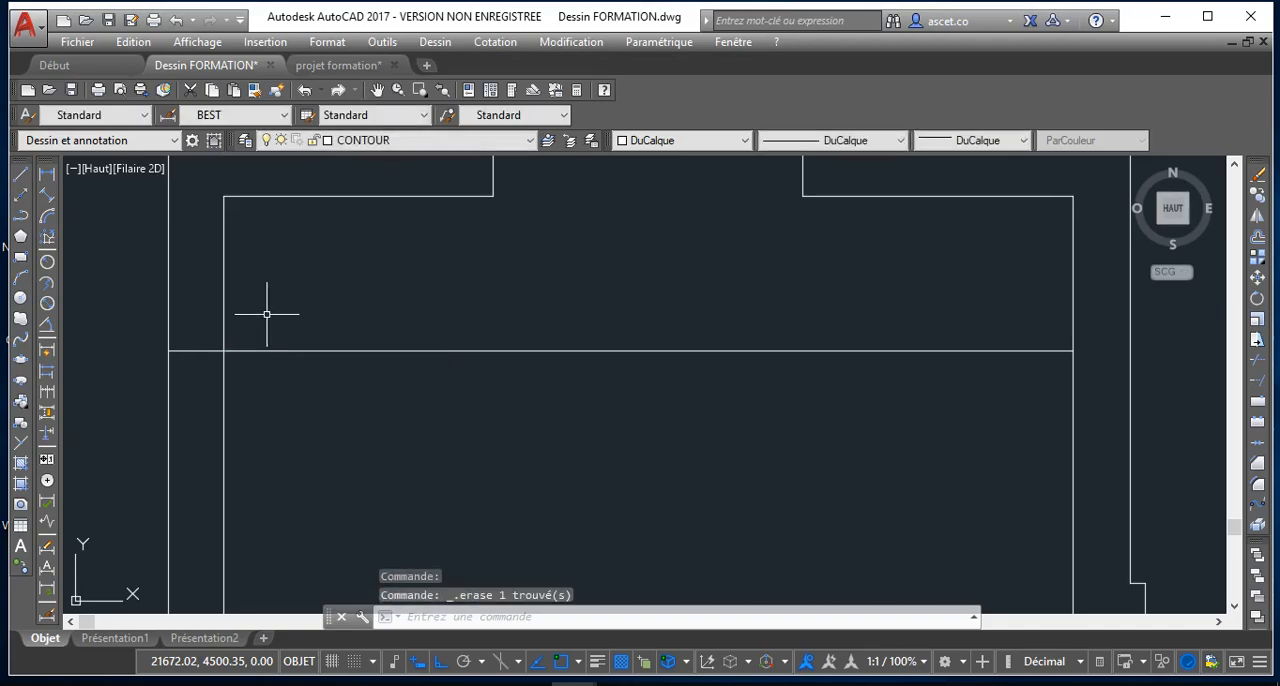
# Draw a 30 by 30 rectangle using its dimensions option, in the corner above the single horizontal line at the left wall's inner face
pyautogui.click(26, 259)
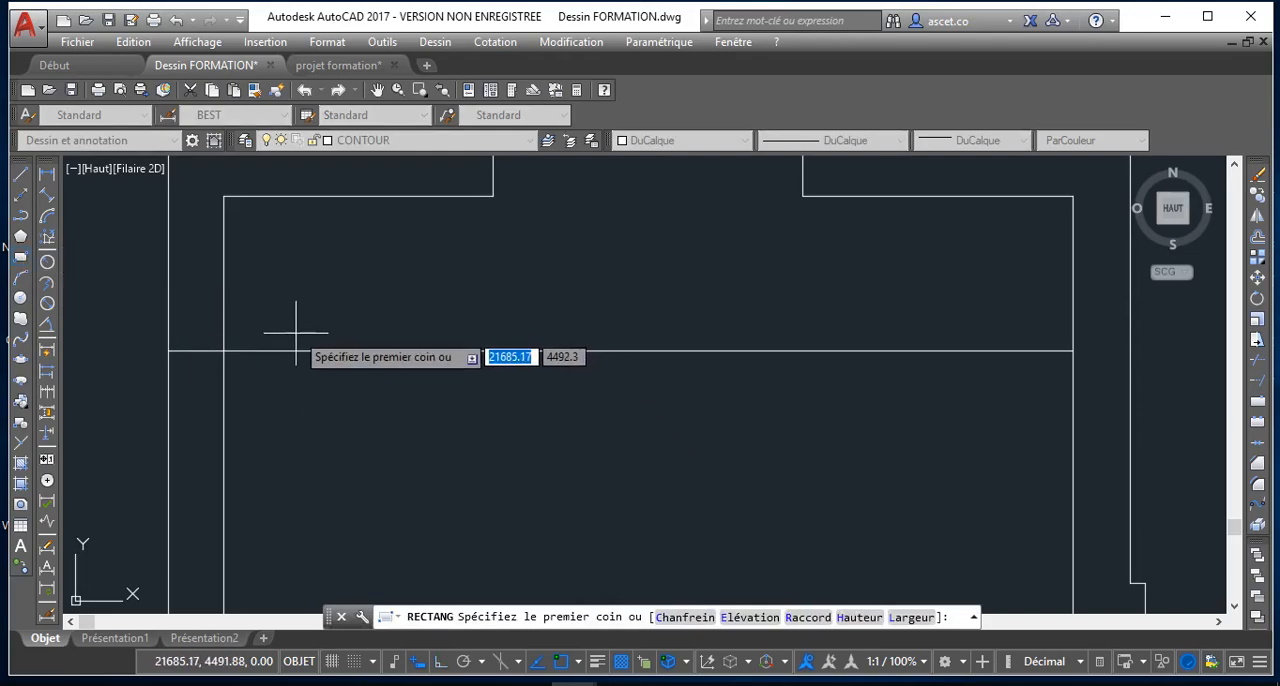
pyautogui.click(224, 351)
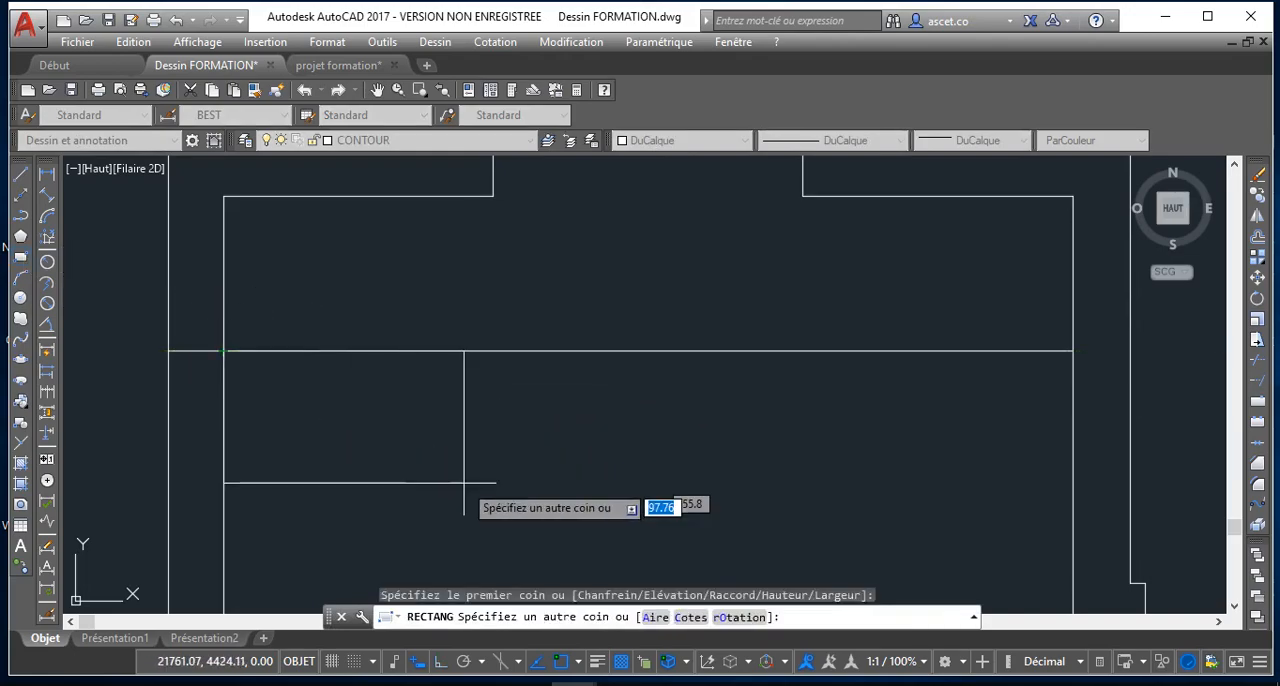
pyautogui.click(703, 616)
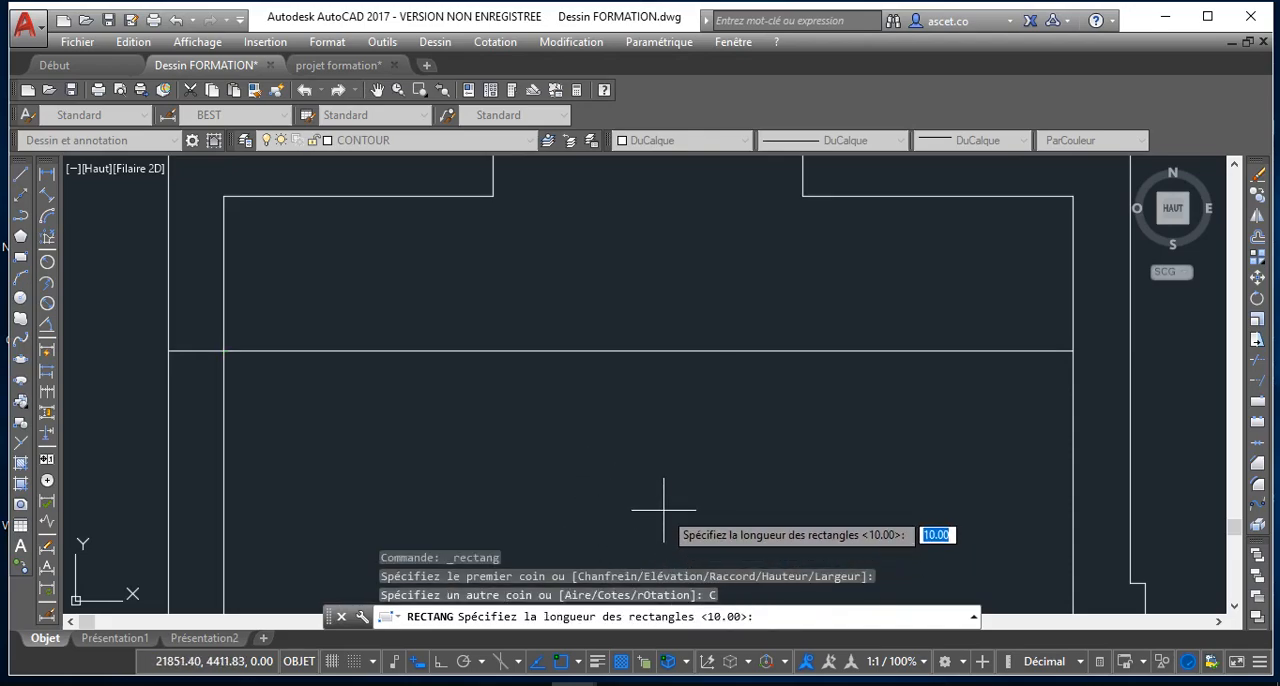
pyautogui.press('Return')
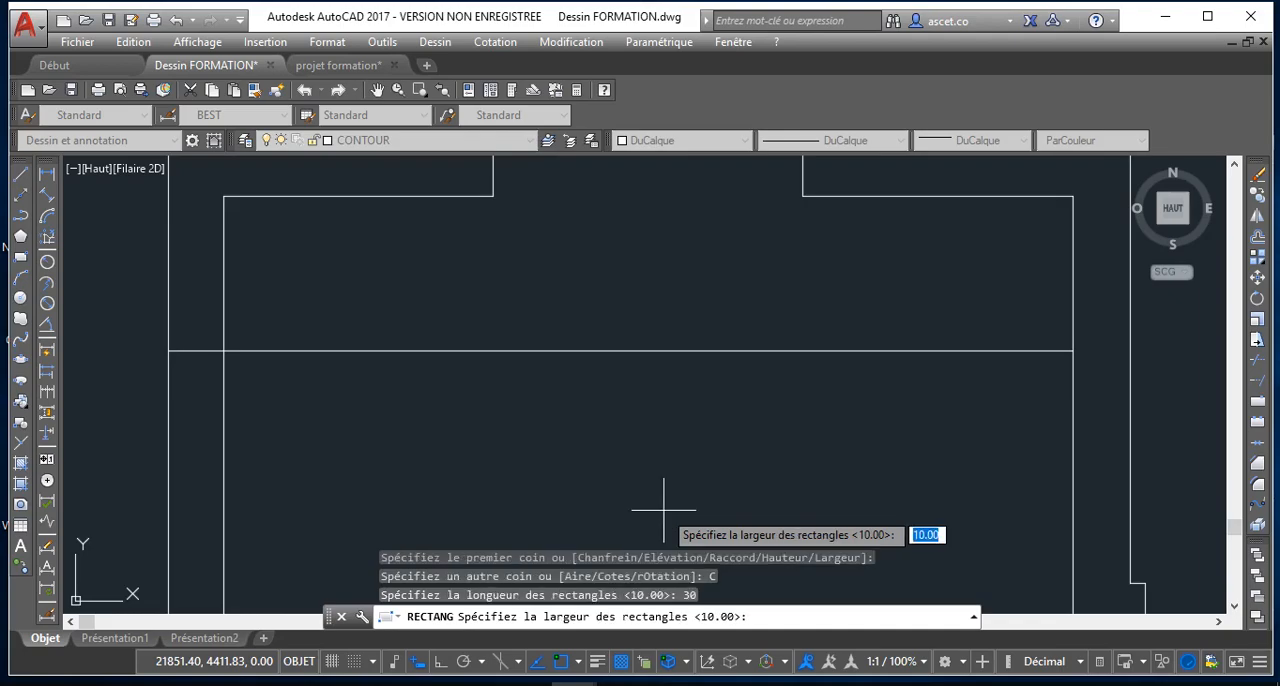
pyautogui.press('Return')
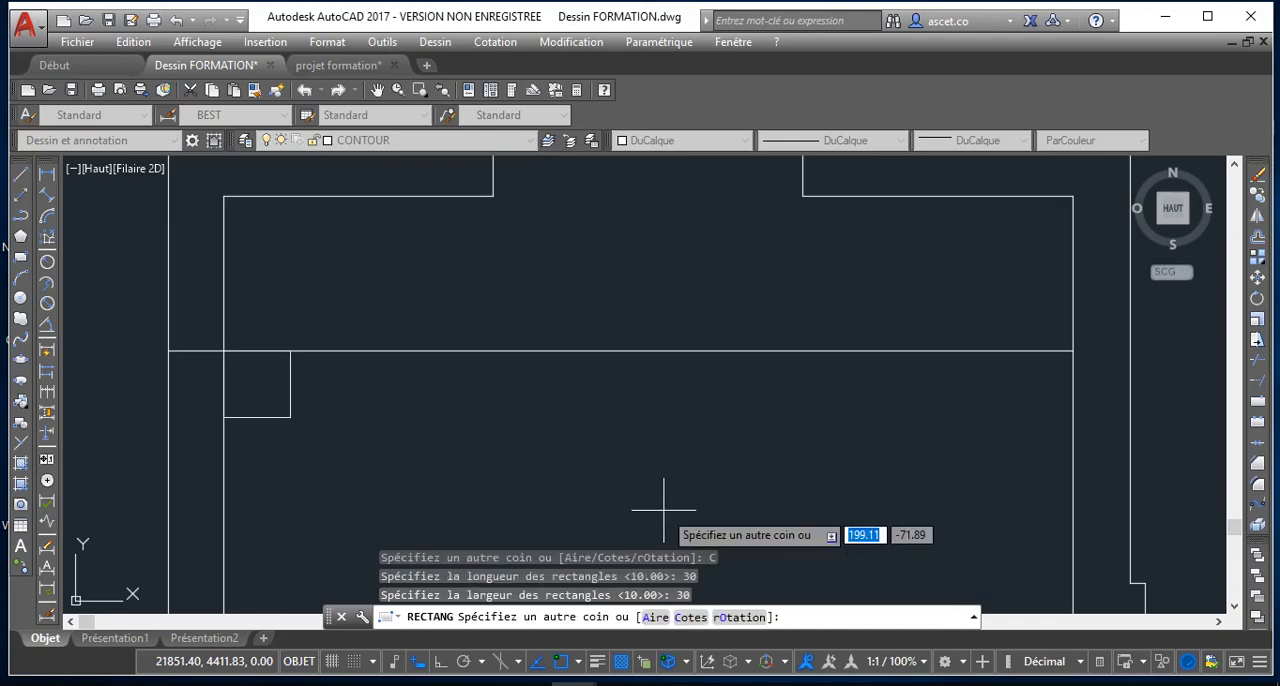
pyautogui.click(323, 269)
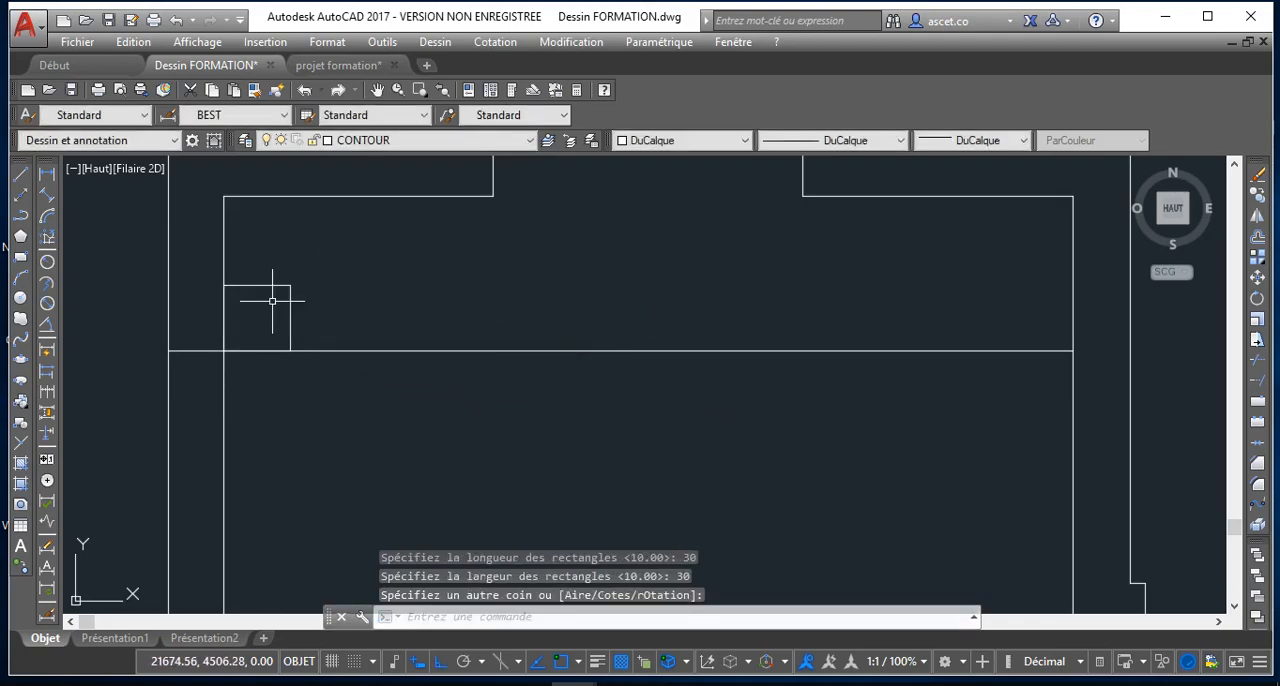
# Draw a two-point circle inside the small square, with its diameter running from the top edge's midpoint to the bottom edge's midpoint
pyautogui.scroll(-3, 265, 290)
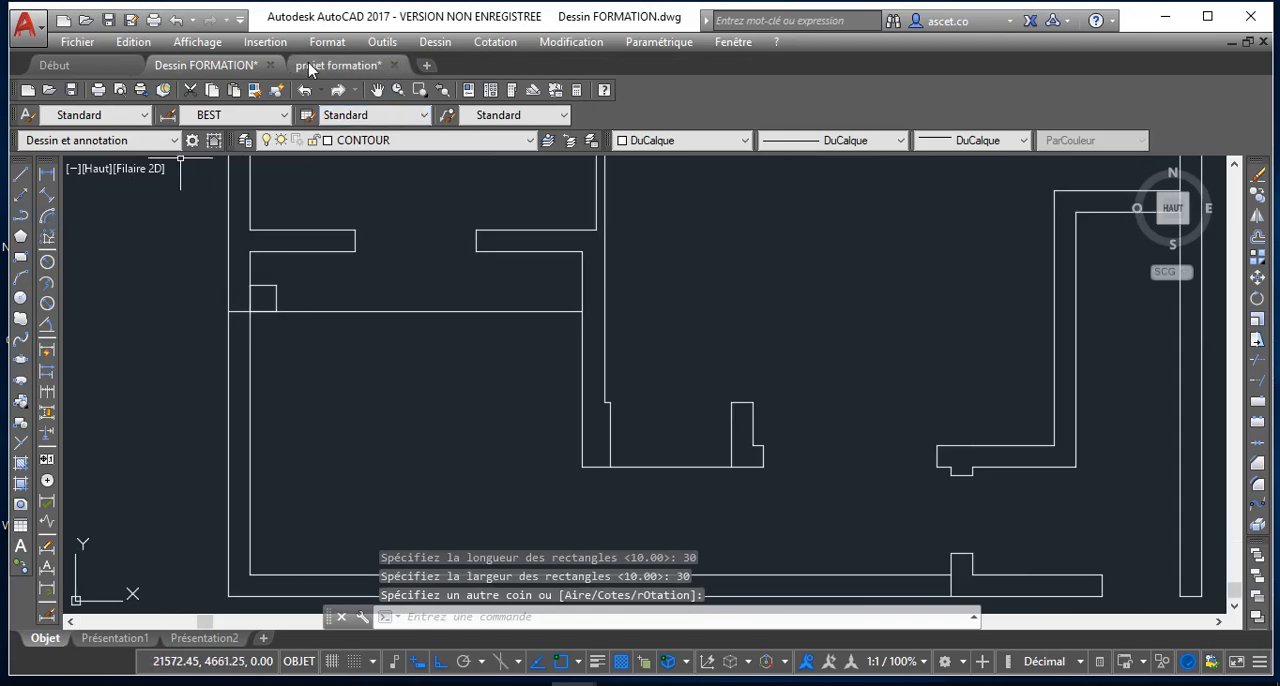
pyautogui.click(434, 44)
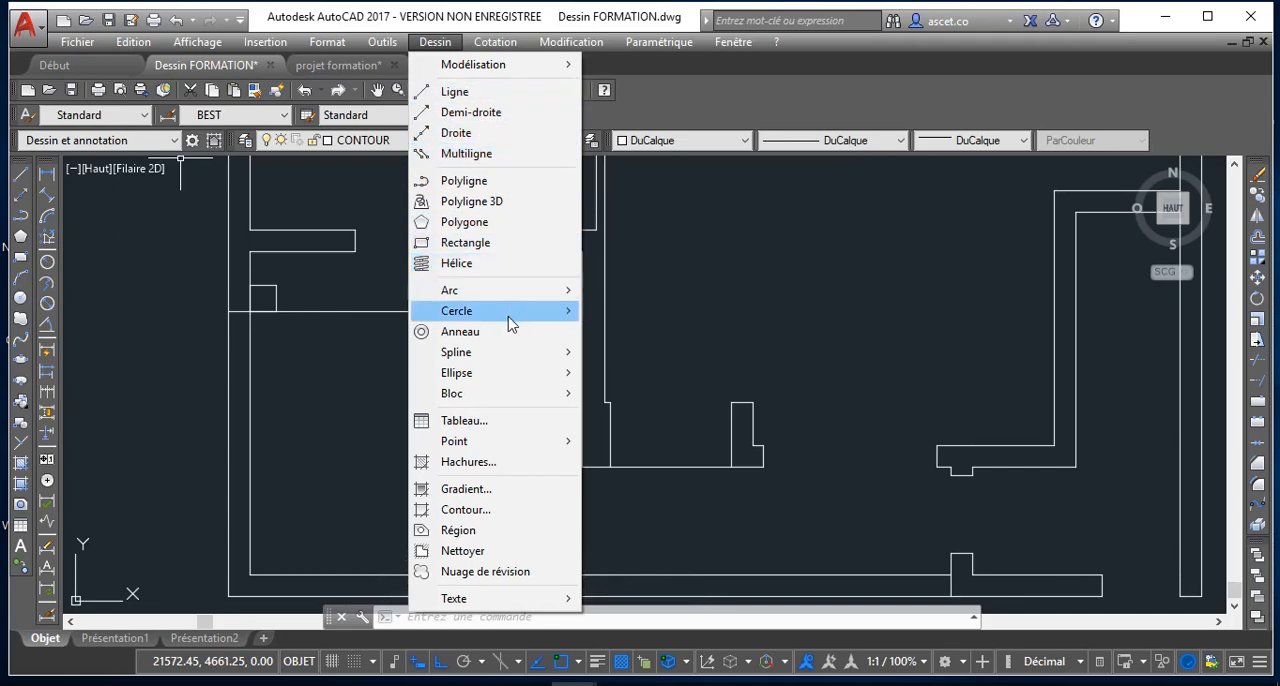
pyautogui.moveTo(546, 318)
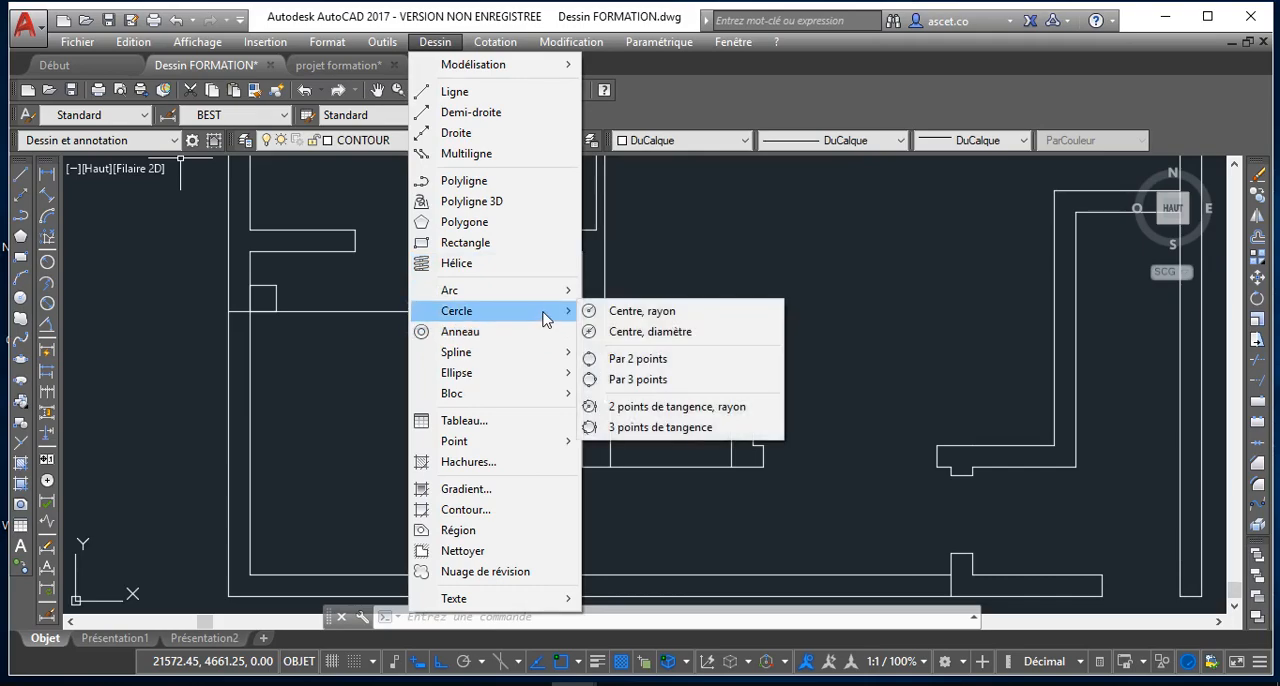
pyautogui.click(638, 358)
pyautogui.scroll(2, 230, 295)
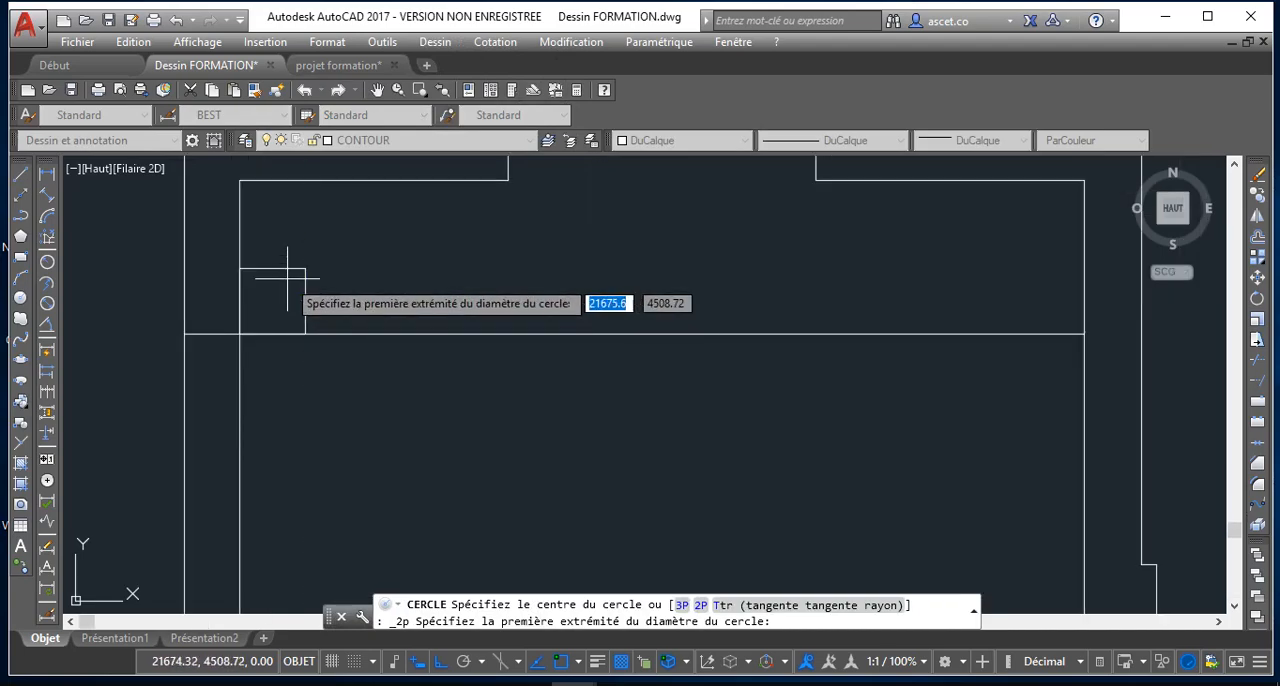
pyautogui.click(272, 267)
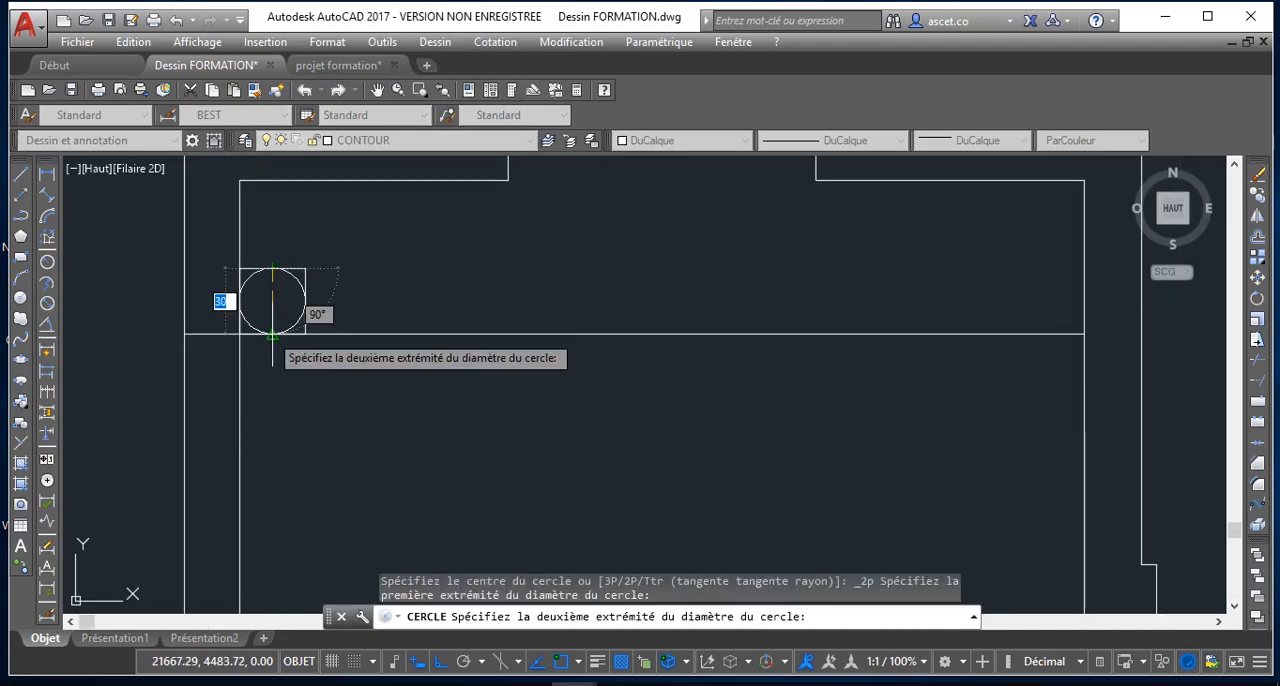
pyautogui.click(272, 334)
pyautogui.scroll(3, 334, 320)
pyautogui.scroll(-5, 346, 316)
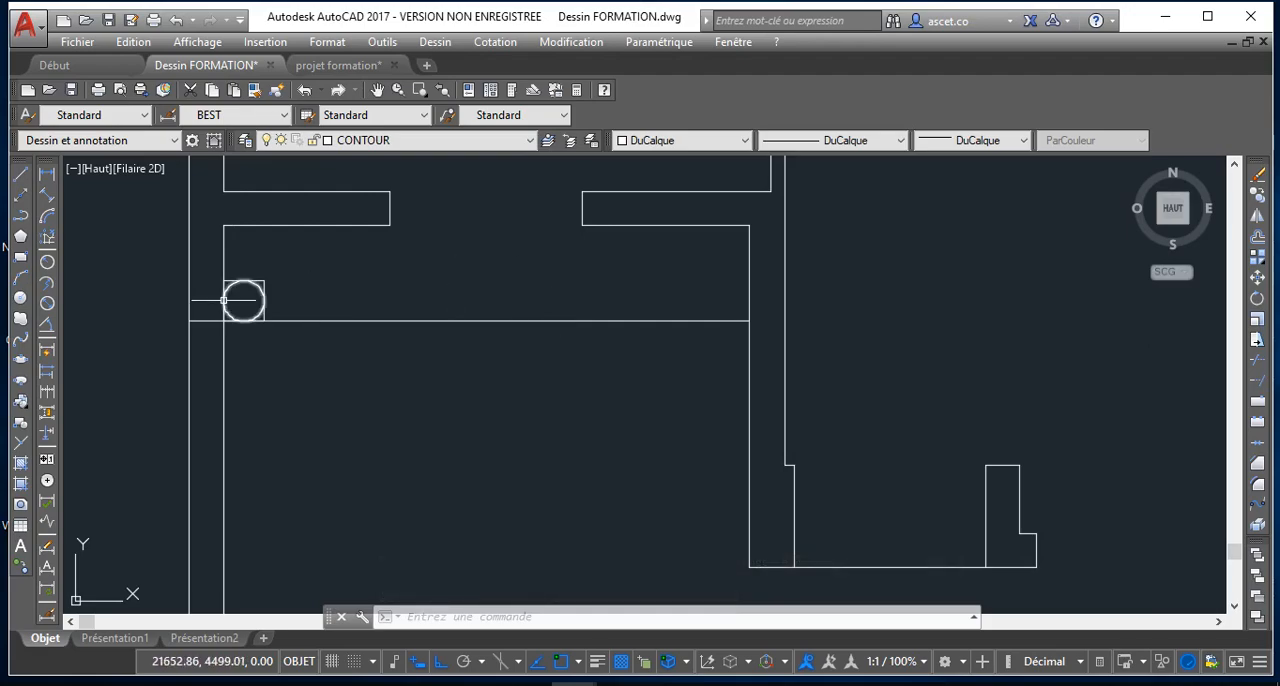
# Move the circle inside the small square to the MUR layer and clear the selection
pyautogui.scroll(6, 226, 297)
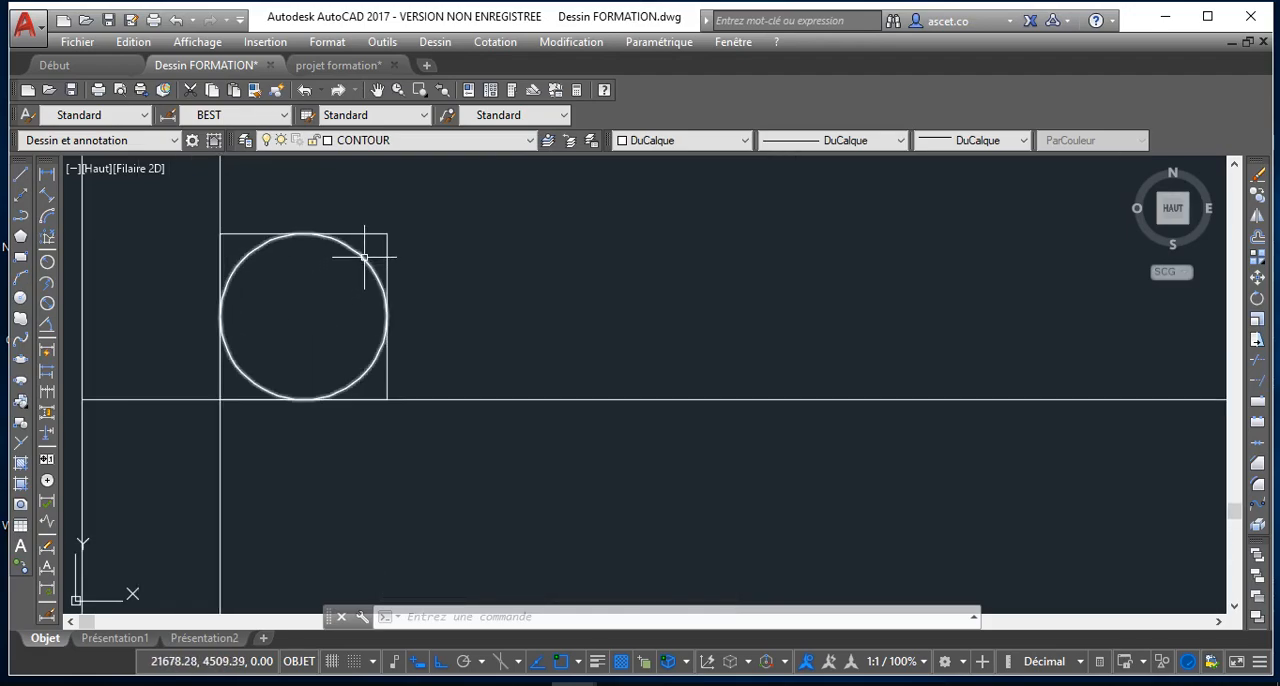
pyautogui.click(364, 257)
pyautogui.click(514, 142)
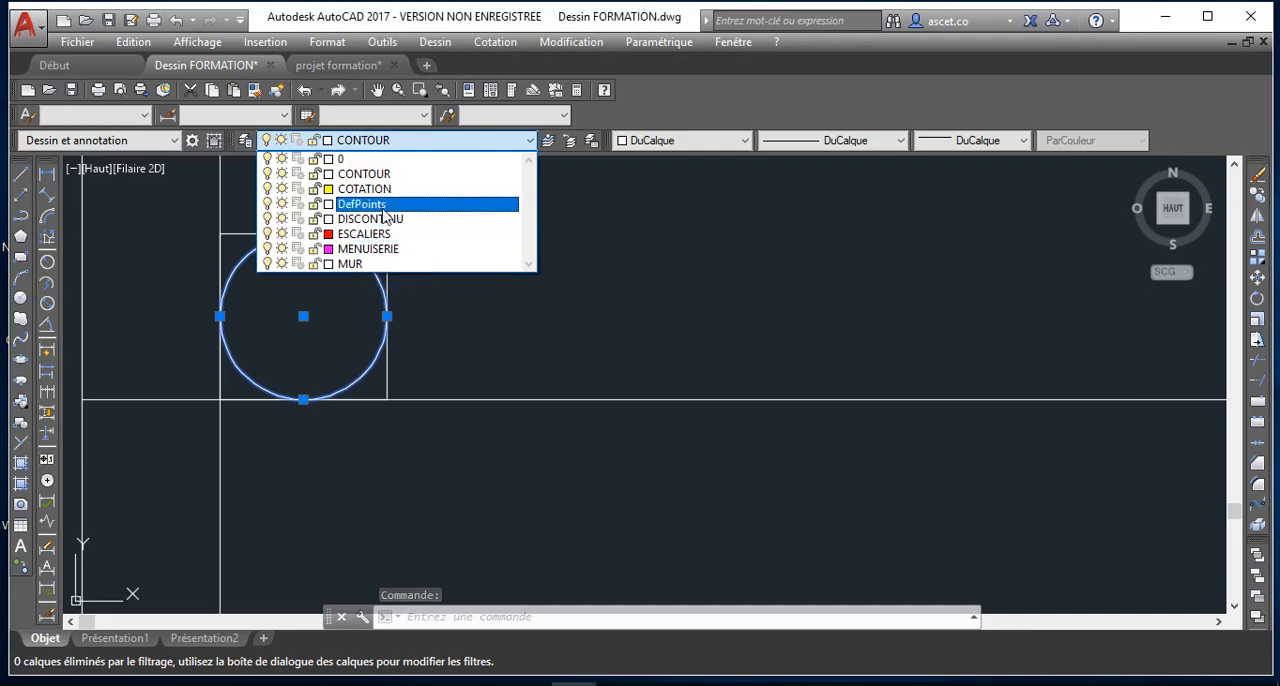
pyautogui.click(377, 264)
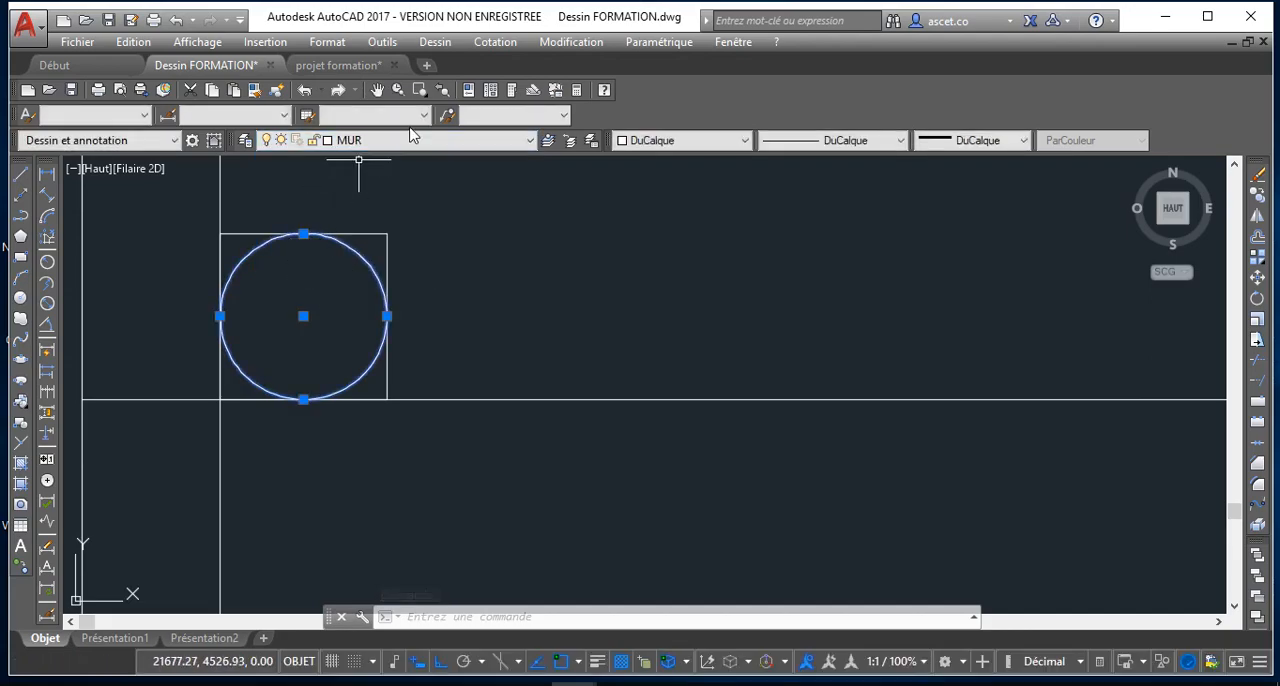
pyautogui.press('Escape')
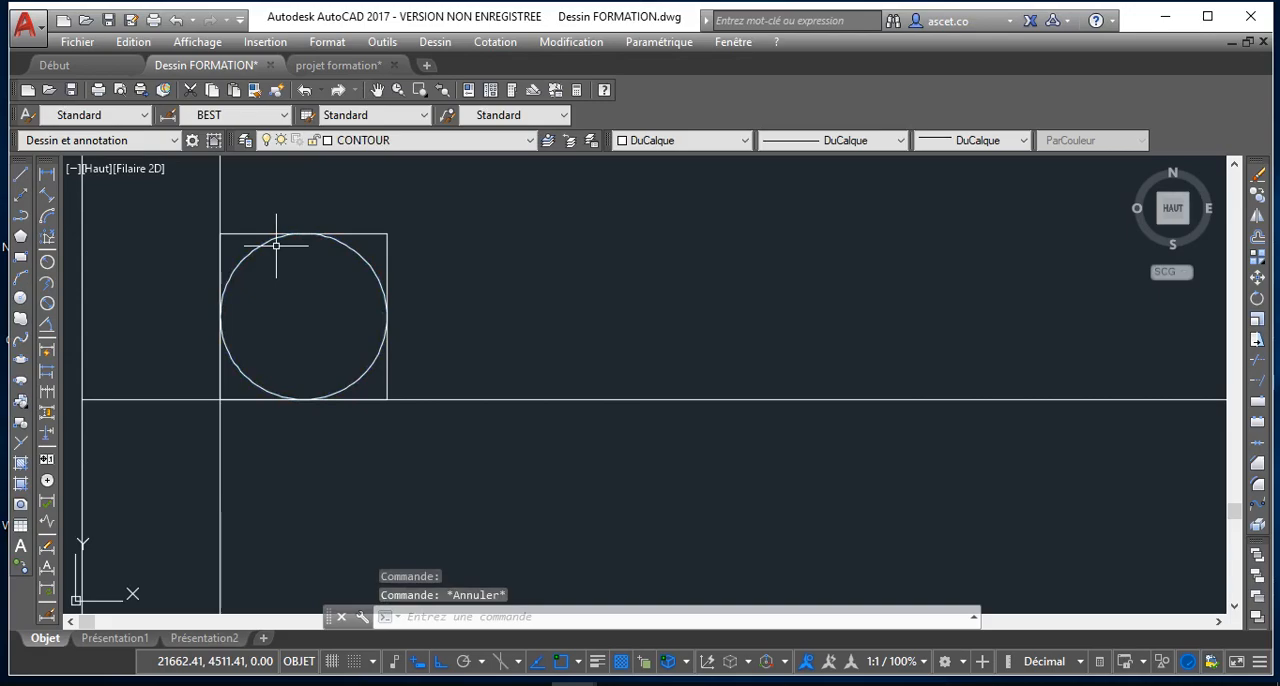
# Copy the square and circle together from the square's lower-right corner to the other end of the single horizontal line, against the opposite wall
pyautogui.scroll(-5, 300, 314)
pyautogui.scroll(3, 290, 320)
pyautogui.click(340, 250)
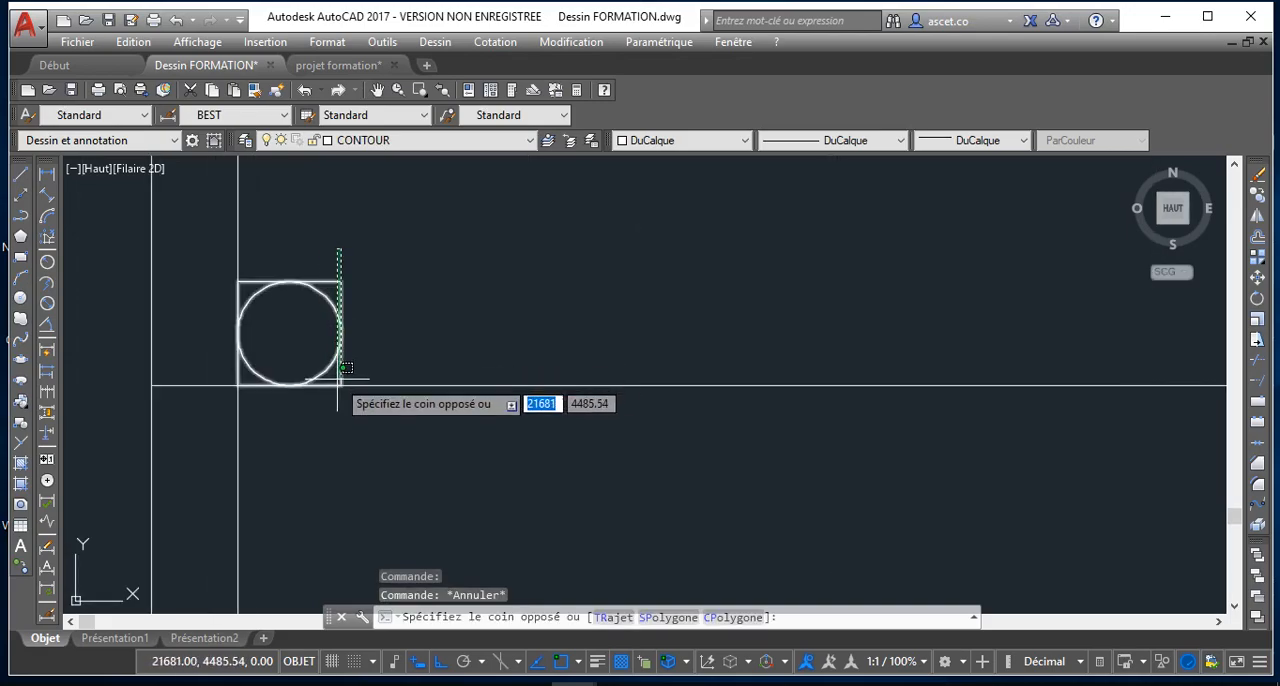
pyautogui.click(303, 386)
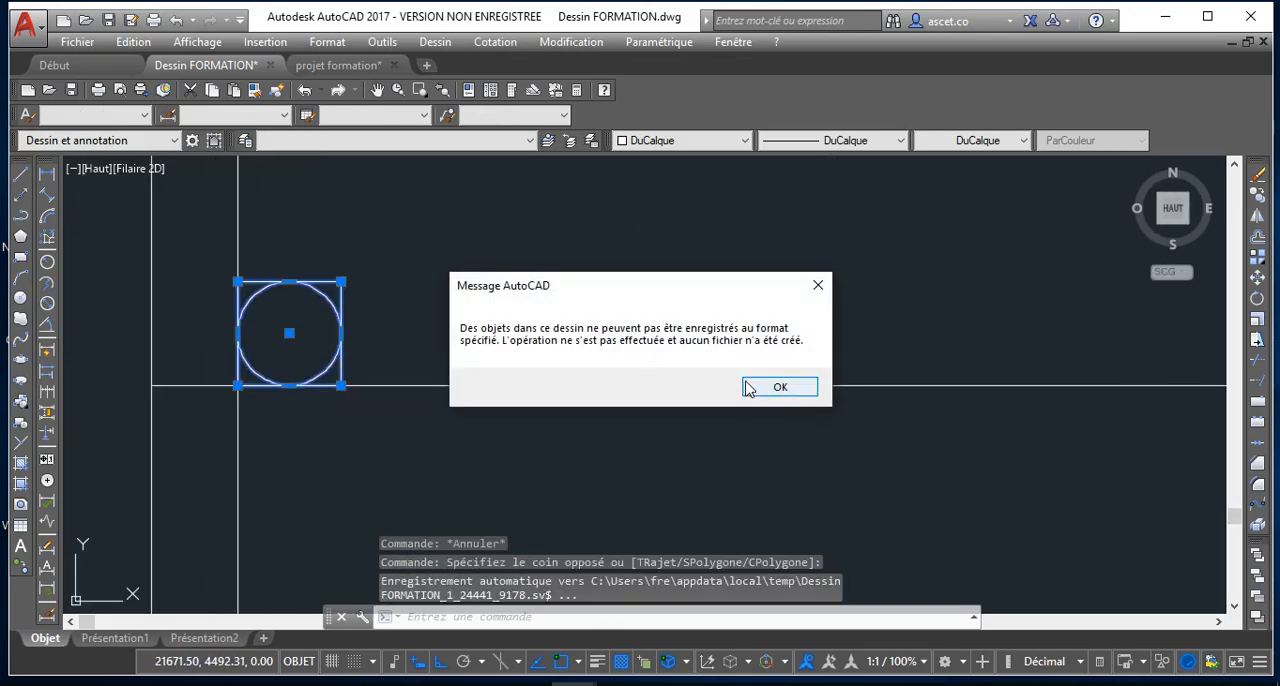
pyautogui.click(779, 387)
pyautogui.scroll(-4, 345, 300)
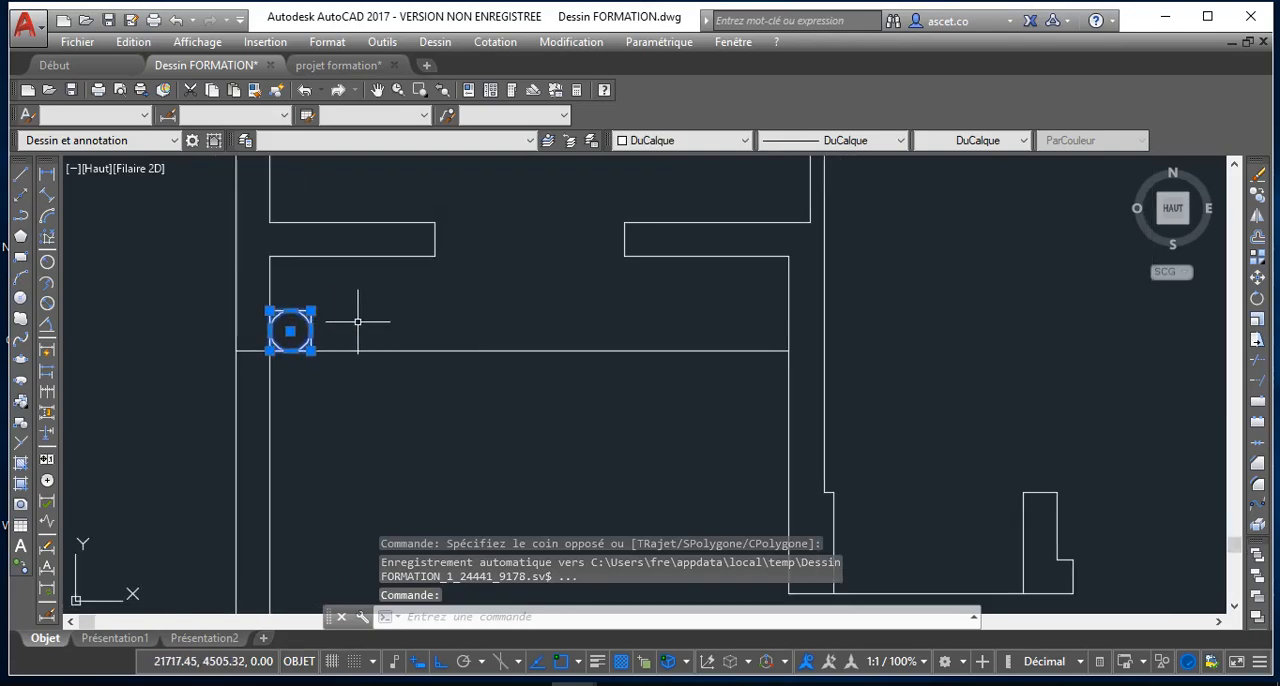
pyautogui.scroll(3, 357, 322)
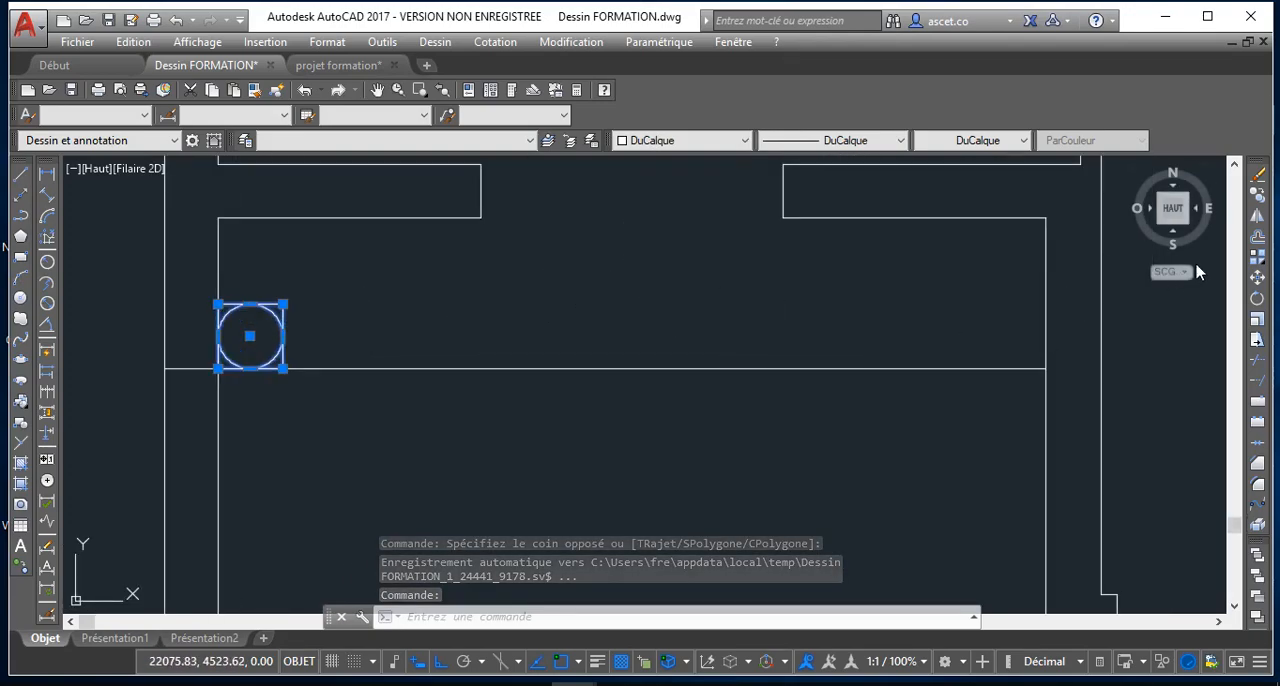
pyautogui.click(1259, 196)
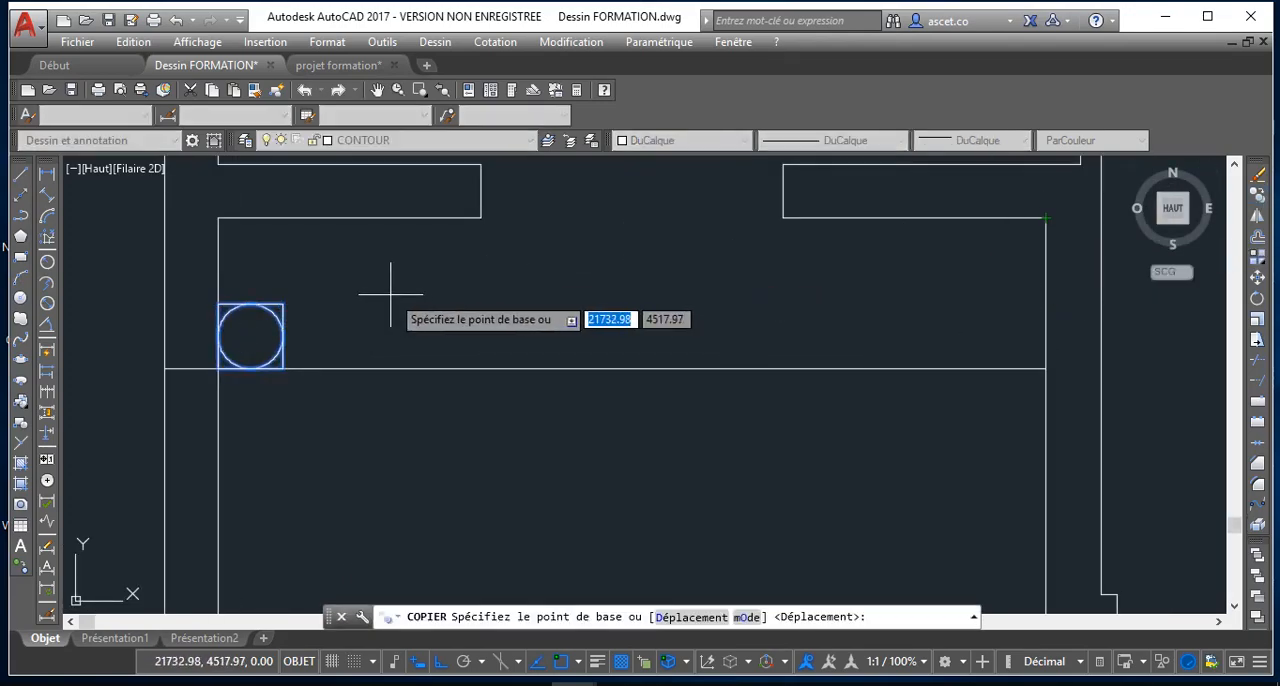
pyautogui.scroll(6, 240, 362)
pyautogui.click(207, 373)
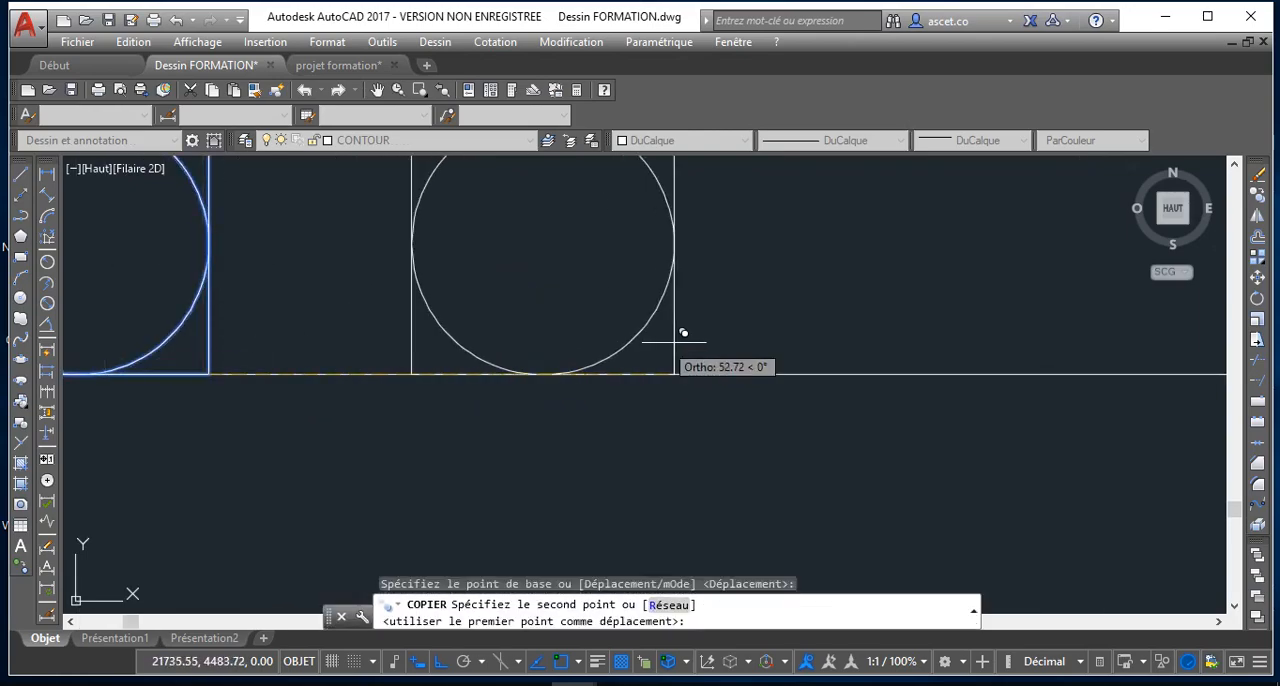
pyautogui.scroll(-6, 412, 394)
pyautogui.scroll(5, 688, 392)
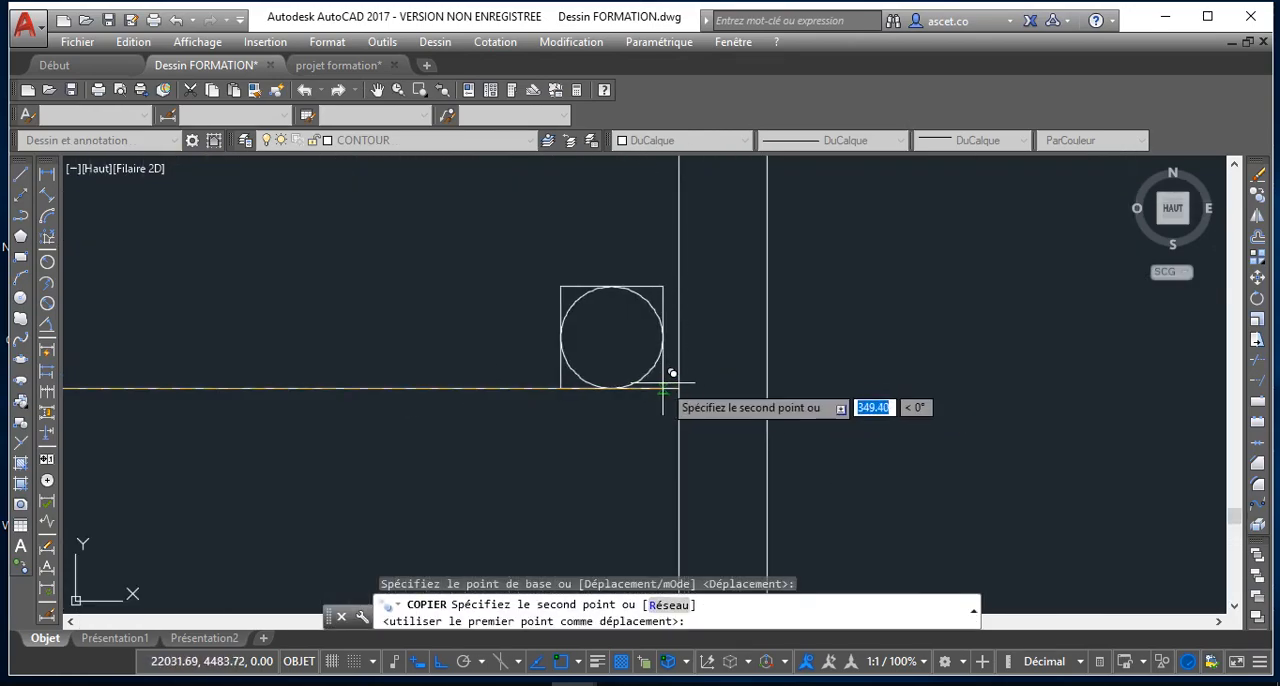
pyautogui.click(680, 387)
pyautogui.scroll(-4, 670, 370)
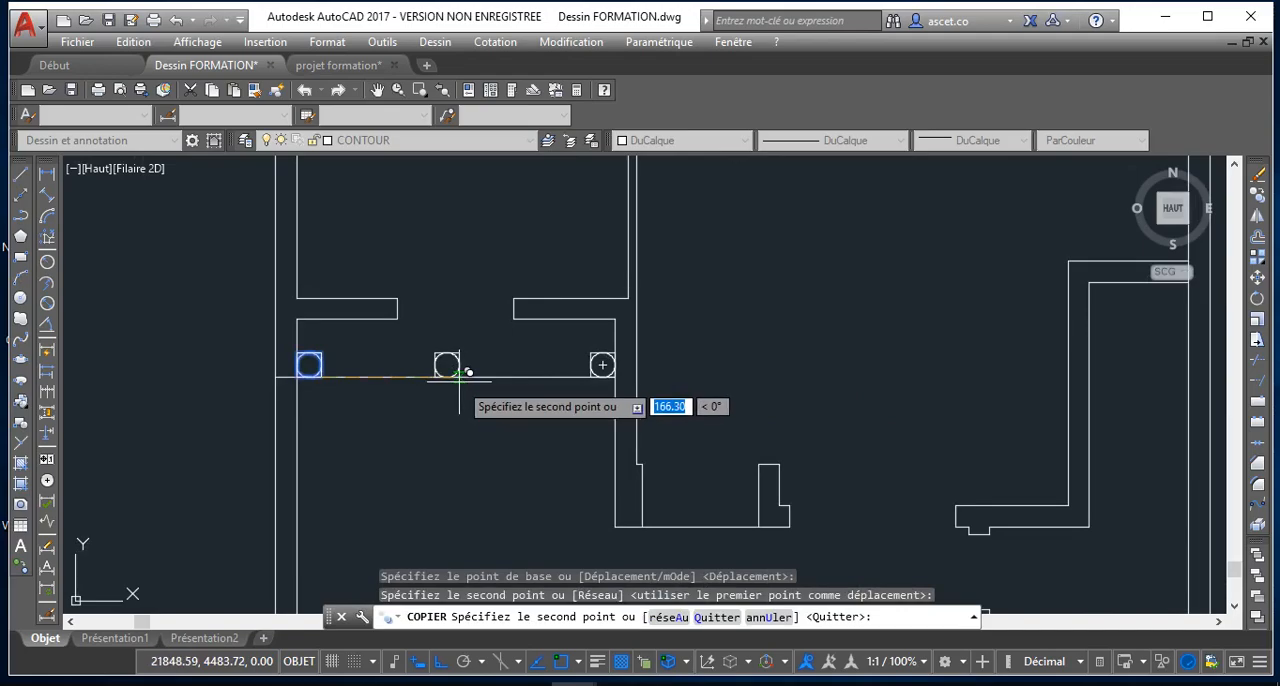
pyautogui.press('Escape')
pyautogui.press('Escape')
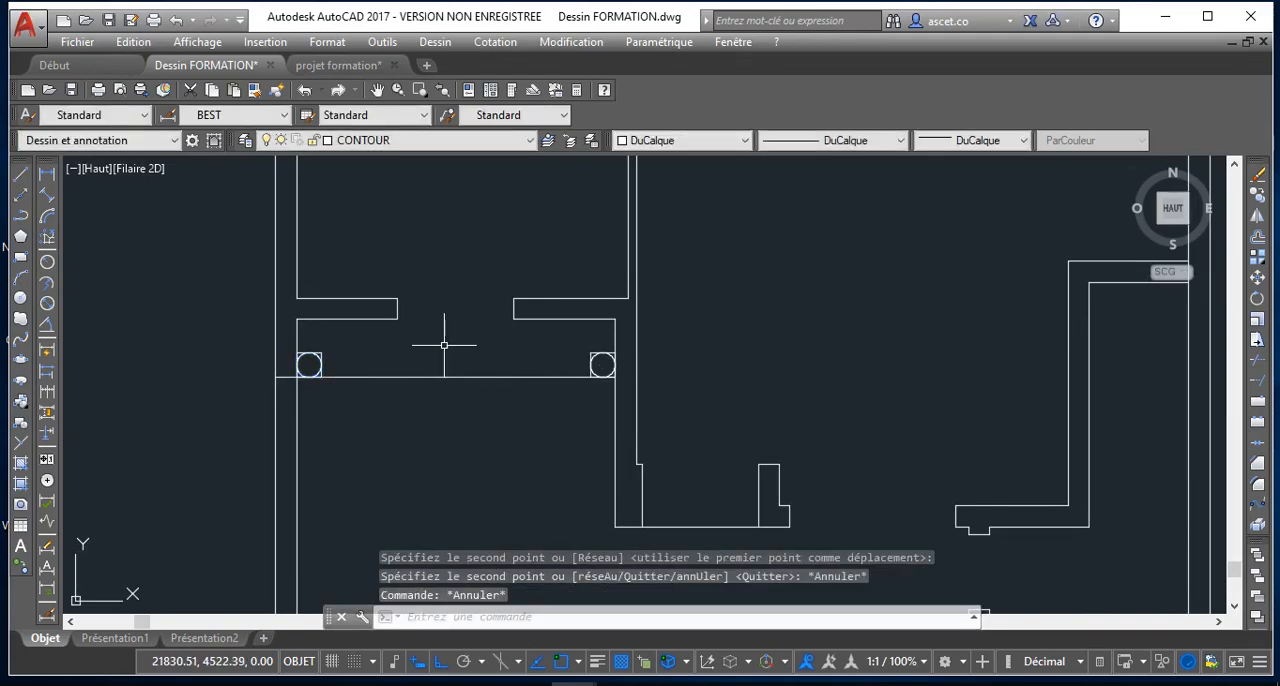
# Examine the whole house plan, especially where the upper horizontal wall meets the outer walls
pyautogui.scroll(-6, 449, 300)
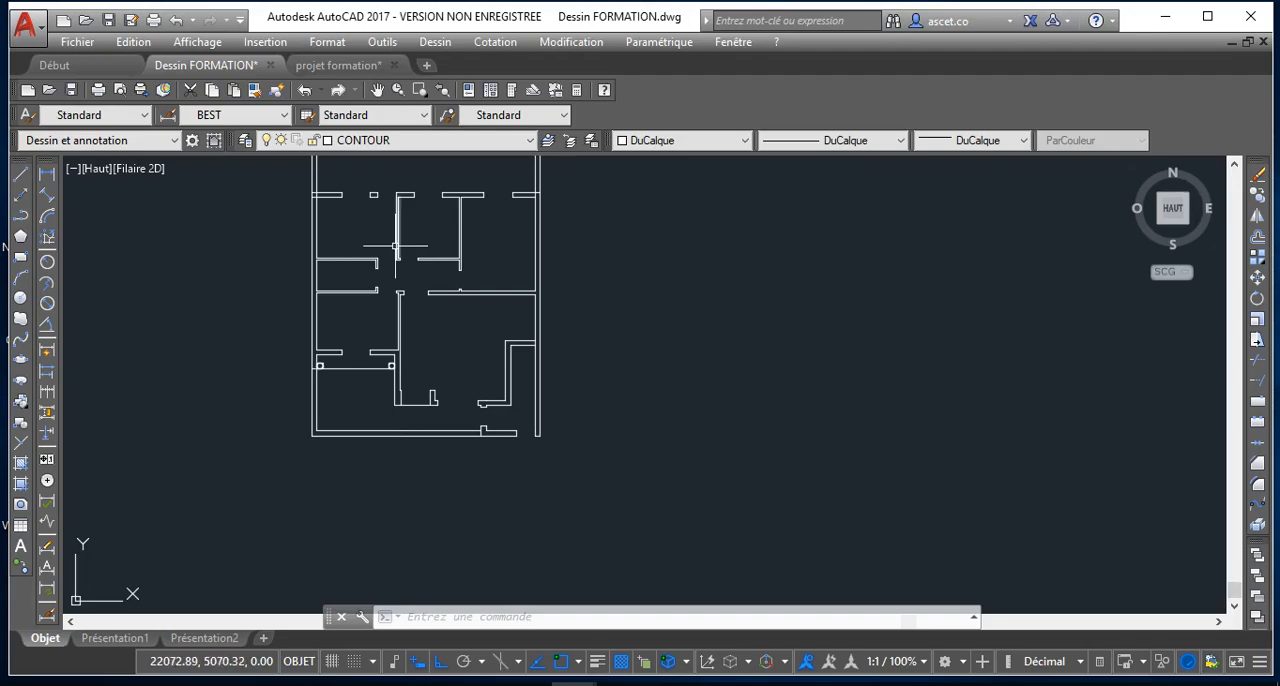
pyautogui.scroll(2, 400, 366)
pyautogui.scroll(-1, 320, 360)
pyautogui.scroll(-4, 310, 358)
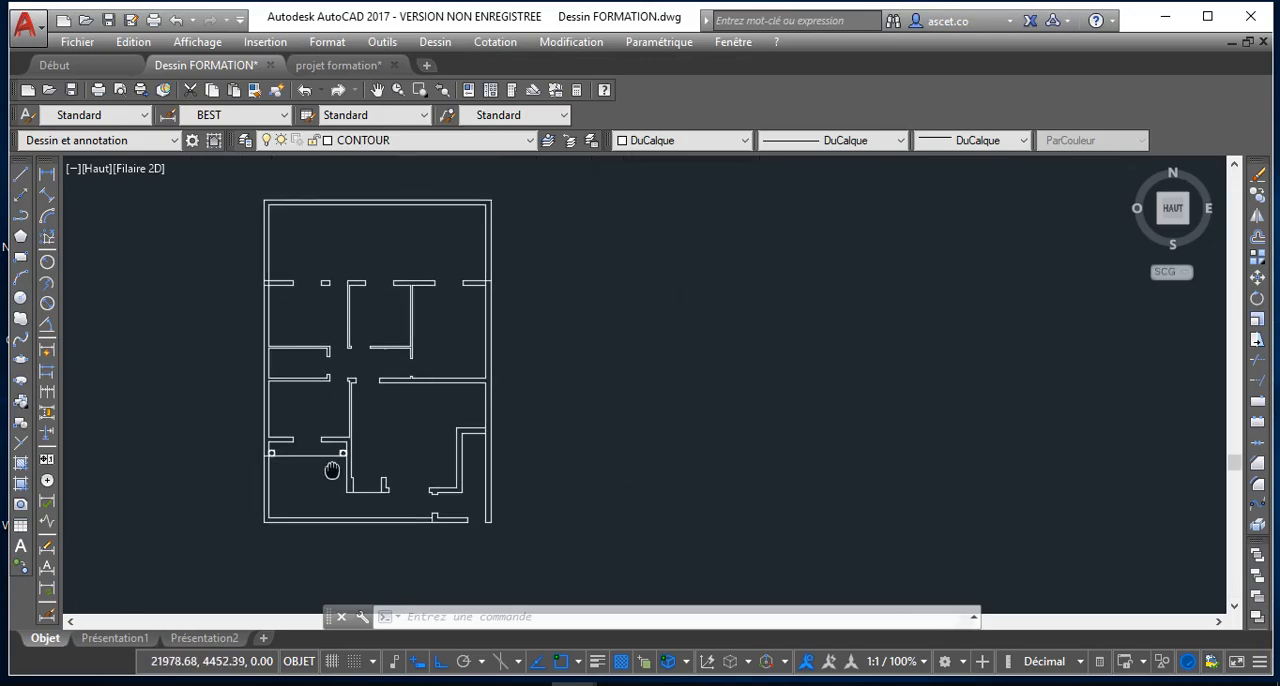
pyautogui.scroll(4, 329, 460)
pyautogui.scroll(-2, 335, 480)
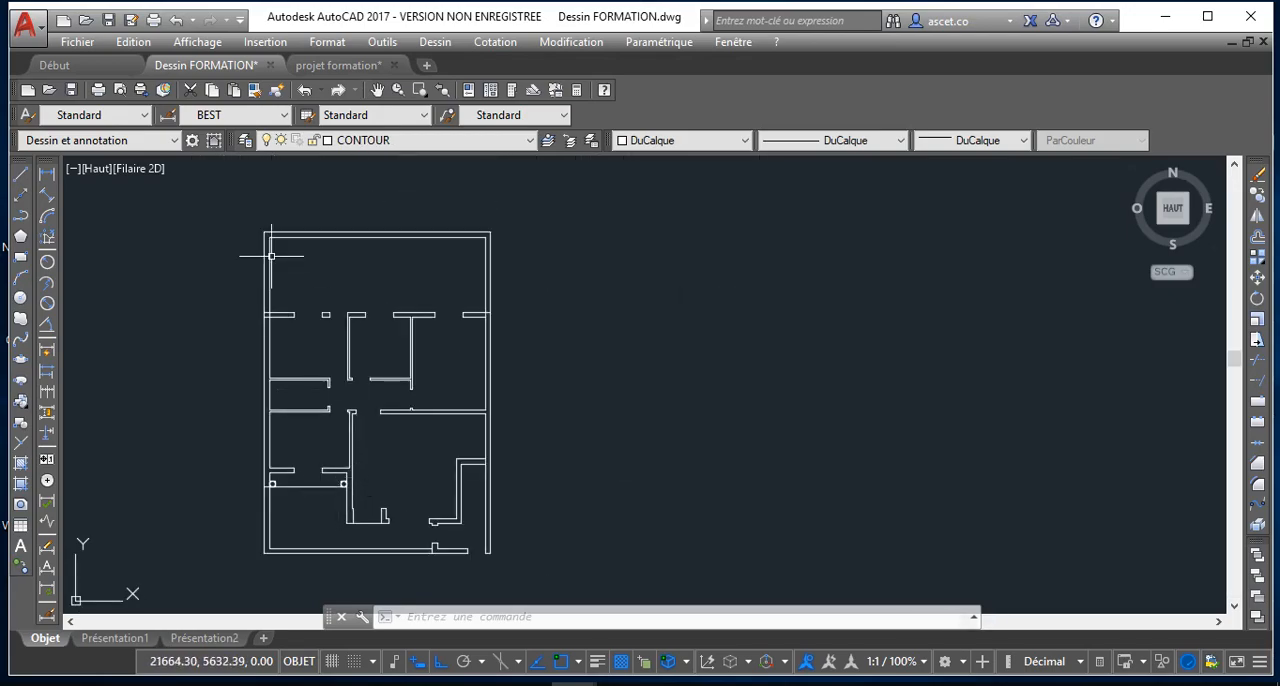
pyautogui.scroll(5, 268, 316)
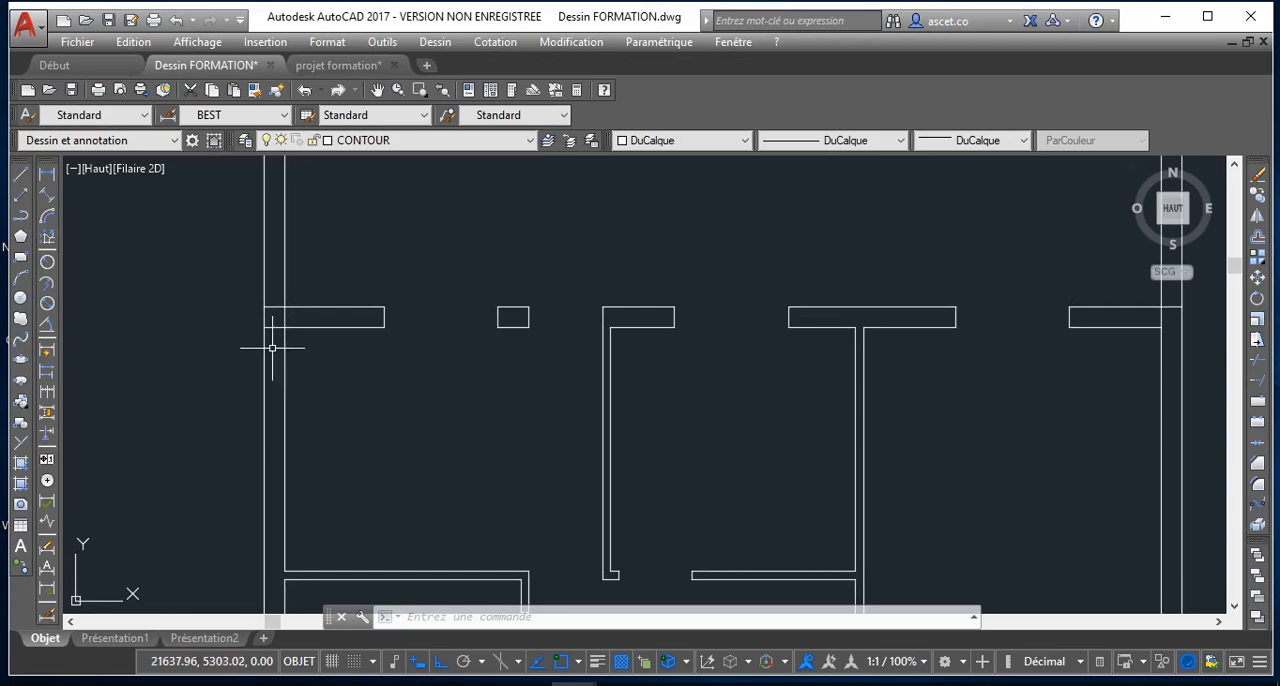
pyautogui.scroll(-4, 275, 322)
pyautogui.scroll(4, 276, 323)
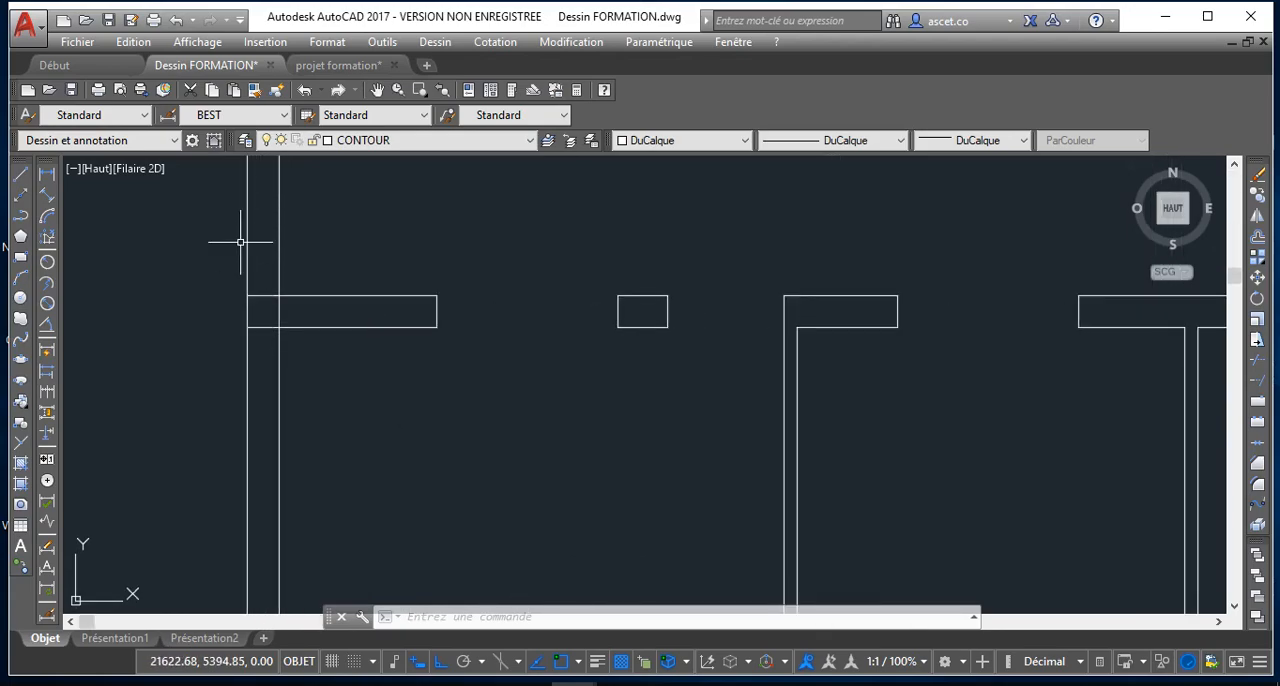
pyautogui.scroll(-3, 294, 300)
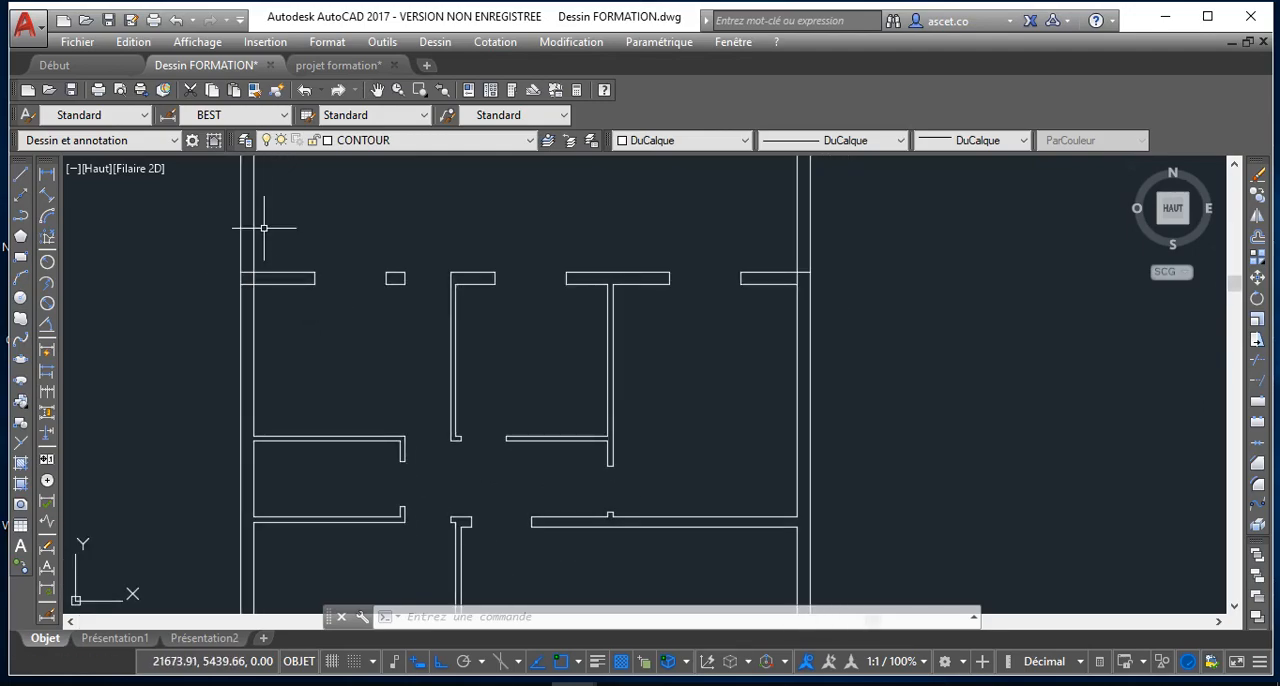
pyautogui.scroll(-4, 235, 240)
pyautogui.scroll(6, 245, 243)
pyautogui.scroll(-4, 251, 249)
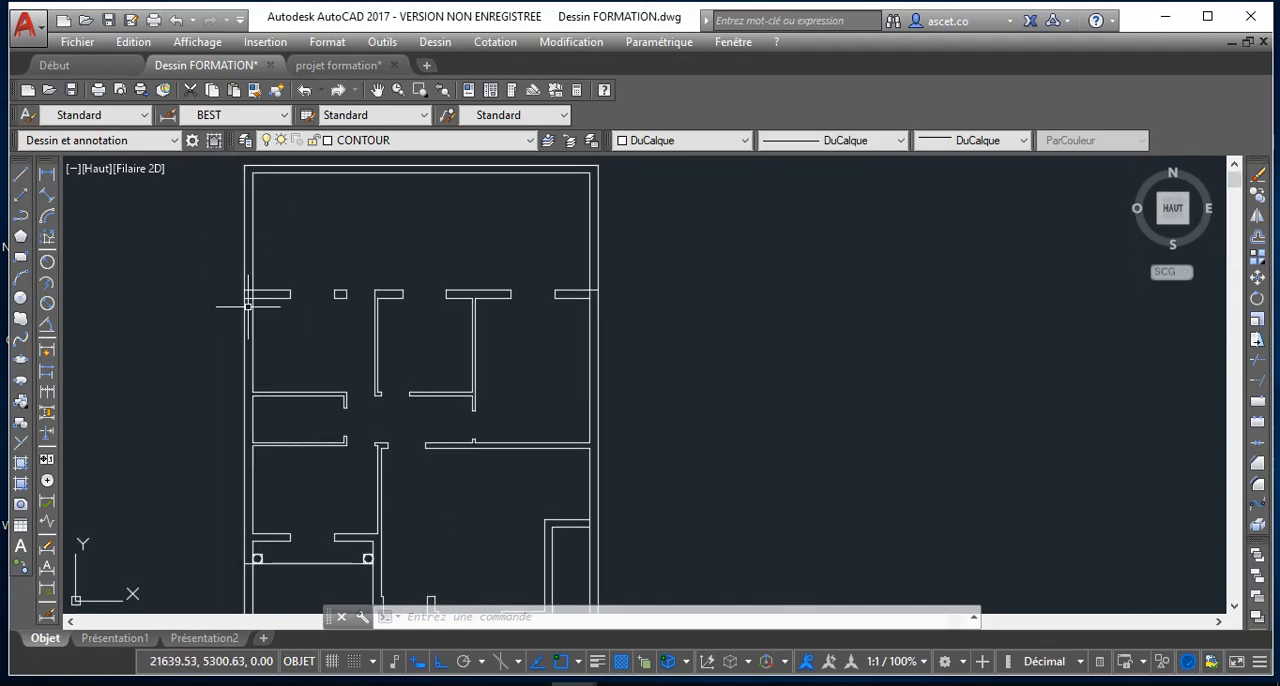
# Trim the upper horizontal wall's lower edge where it crosses the thickness of the left outer wall
pyautogui.scroll(6, 241, 303)
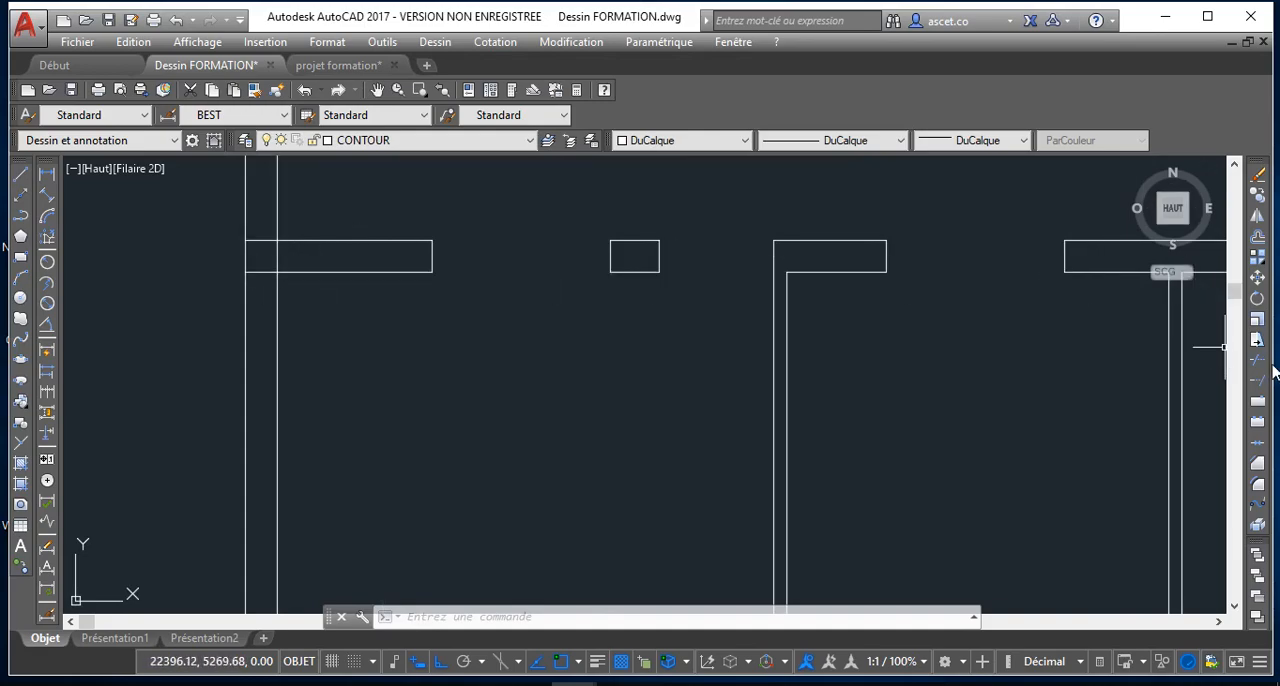
pyautogui.click(1259, 361)
pyautogui.press('Return')
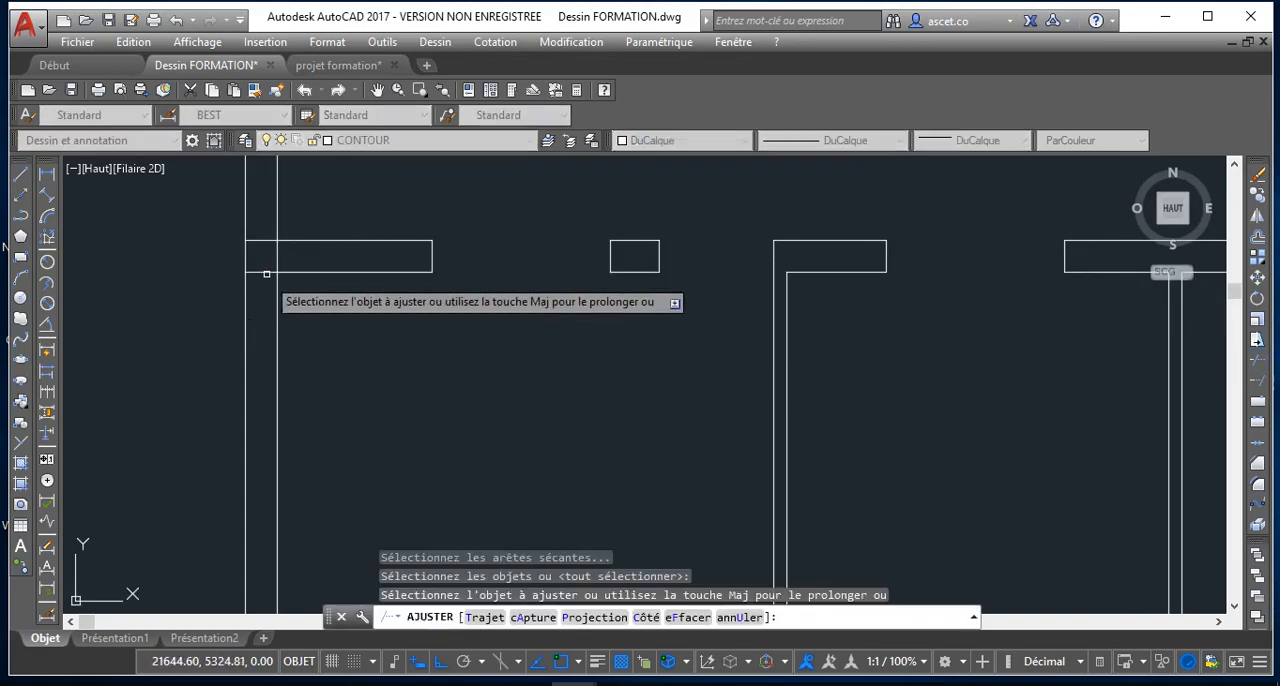
pyautogui.click(266, 273)
# Try to trim the right outer wall's inner-face segment between the two edges of the upper horizontal wall
pyautogui.scroll(-4, 359, 382)
pyautogui.moveTo(354, 480); pyautogui.dragTo(350, 257, button='middle')
pyautogui.scroll(3, 332, 318)
pyautogui.scroll(-2, 472, 322)
pyautogui.moveTo(467, 336); pyautogui.dragTo(376, 323, button='middle')
pyautogui.scroll(-2, 455, 338)
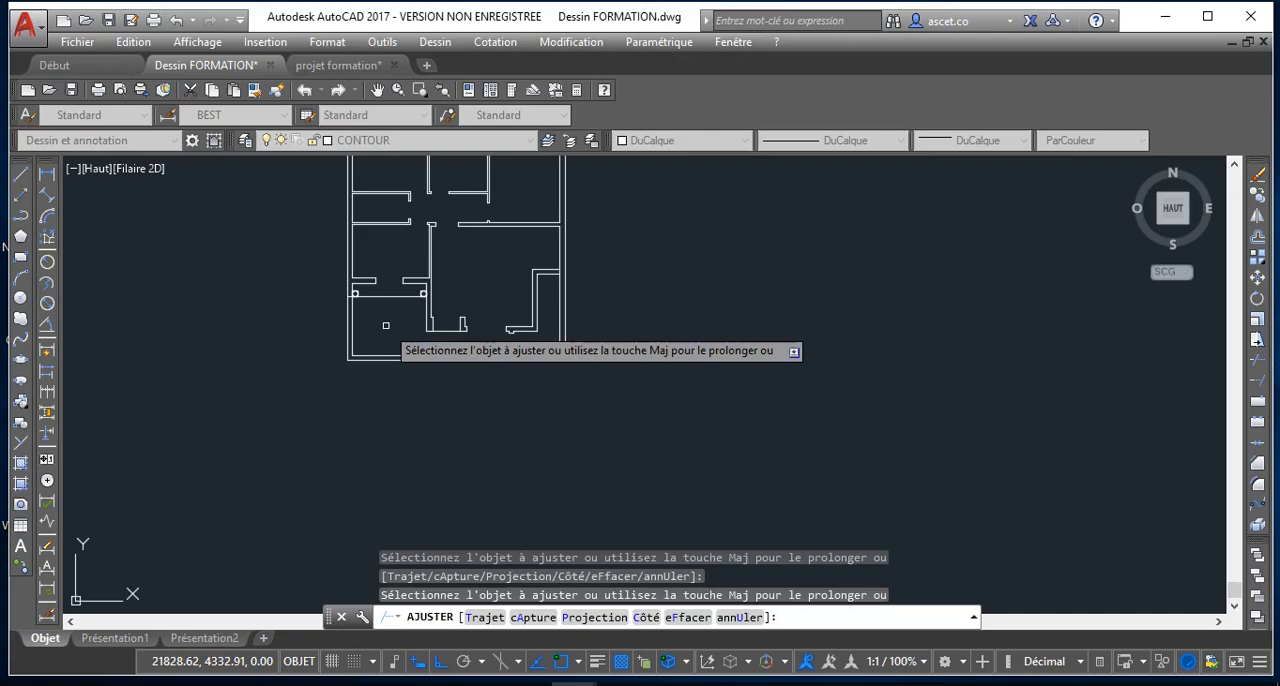
pyautogui.scroll(5, 386, 325)
pyautogui.scroll(-6, 370, 330)
pyautogui.scroll(5, 499, 353)
pyautogui.scroll(-5, 530, 352)
pyautogui.scroll(4, 560, 370)
pyautogui.scroll(5, 577, 310)
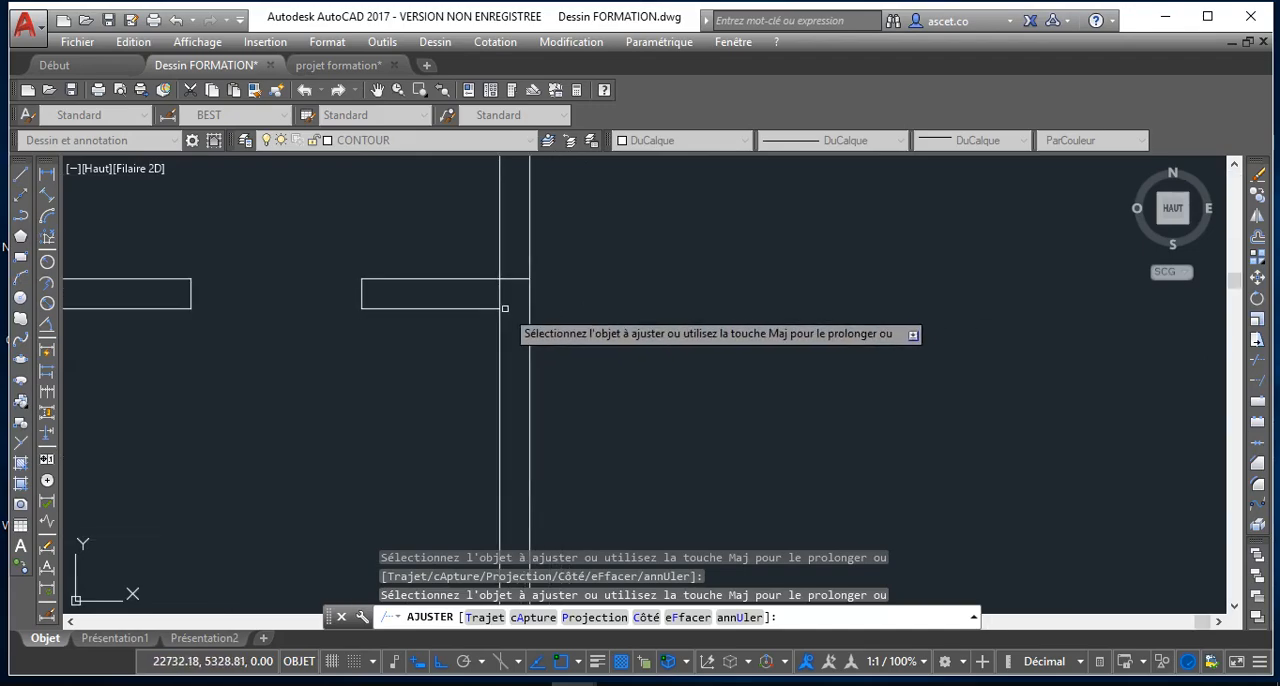
pyautogui.click(500, 291)
pyautogui.click(499, 289)
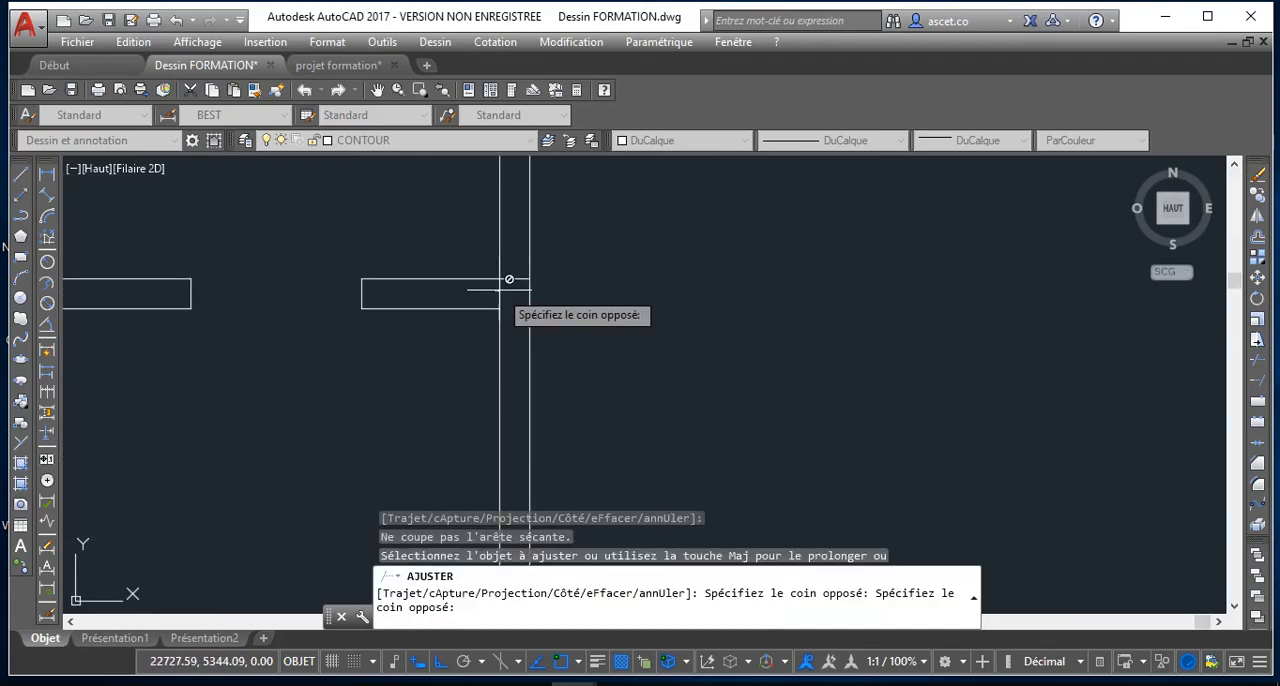
pyautogui.click(498, 288)
pyautogui.rightClick(498, 288)
pyautogui.click(525, 326)
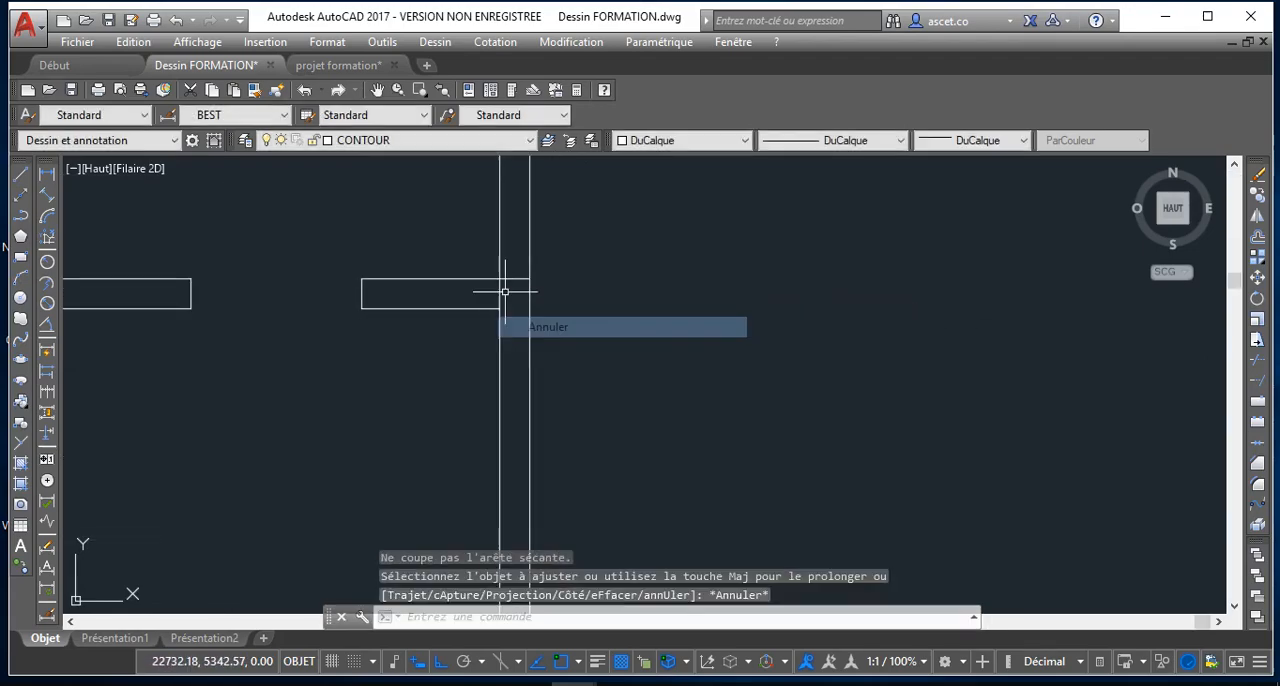
# Delete the right outer wall's short inner-face segment between the two edges of the upper horizontal wall
pyautogui.click(500, 292)
pyautogui.press('Delete')
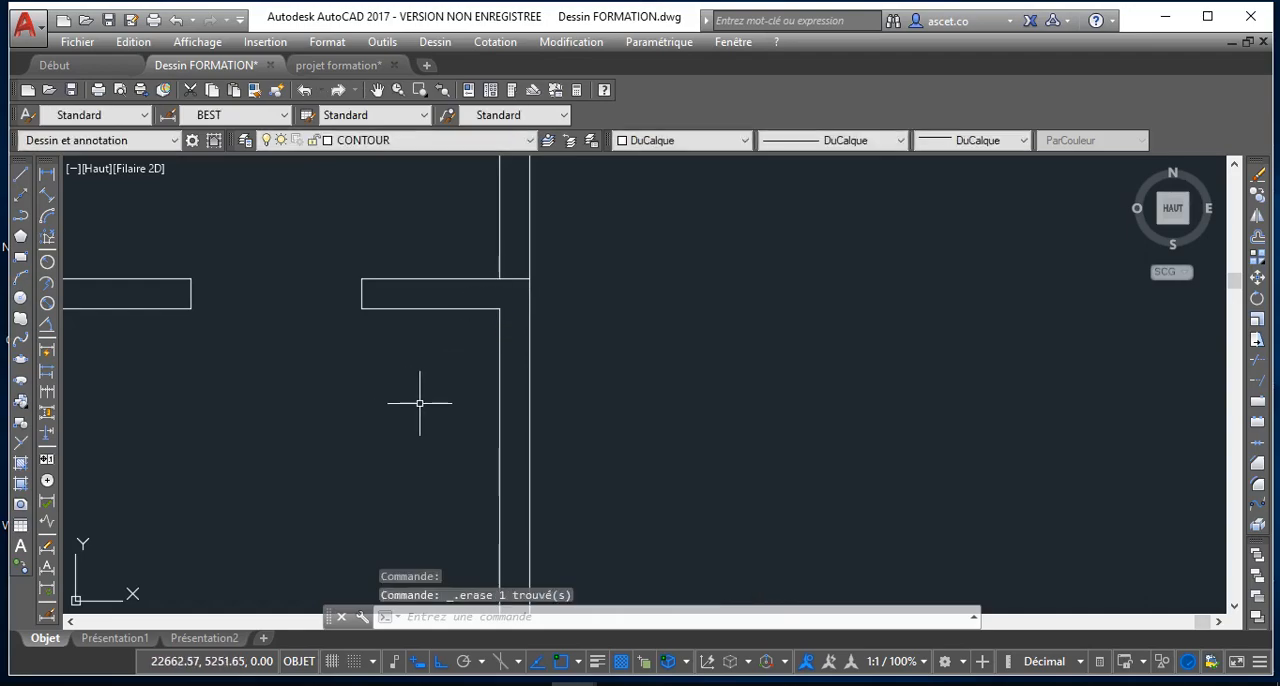
pyautogui.scroll(-5, 420, 403)
pyautogui.scroll(2, 354, 330)
pyautogui.scroll(-2, 365, 362)
pyautogui.scroll(4, 365, 362)
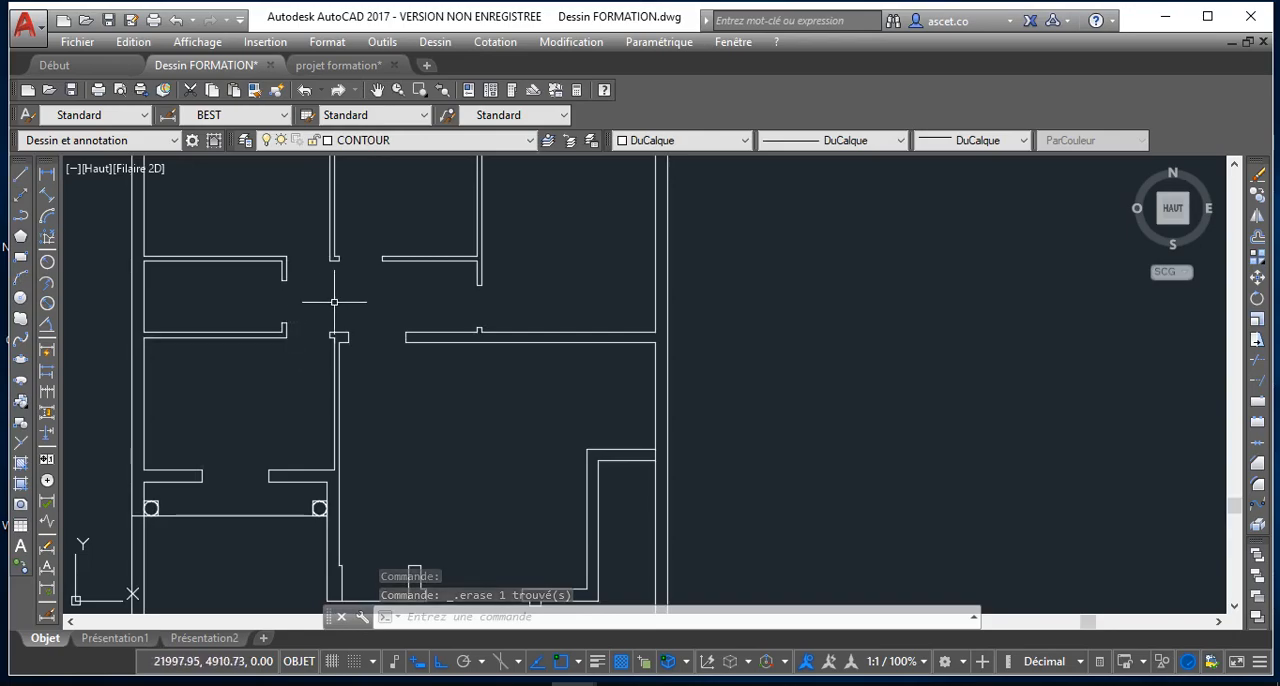
pyautogui.scroll(-2, 412, 365)
pyautogui.moveTo(423, 363); pyautogui.dragTo(419, 328, button='middle')
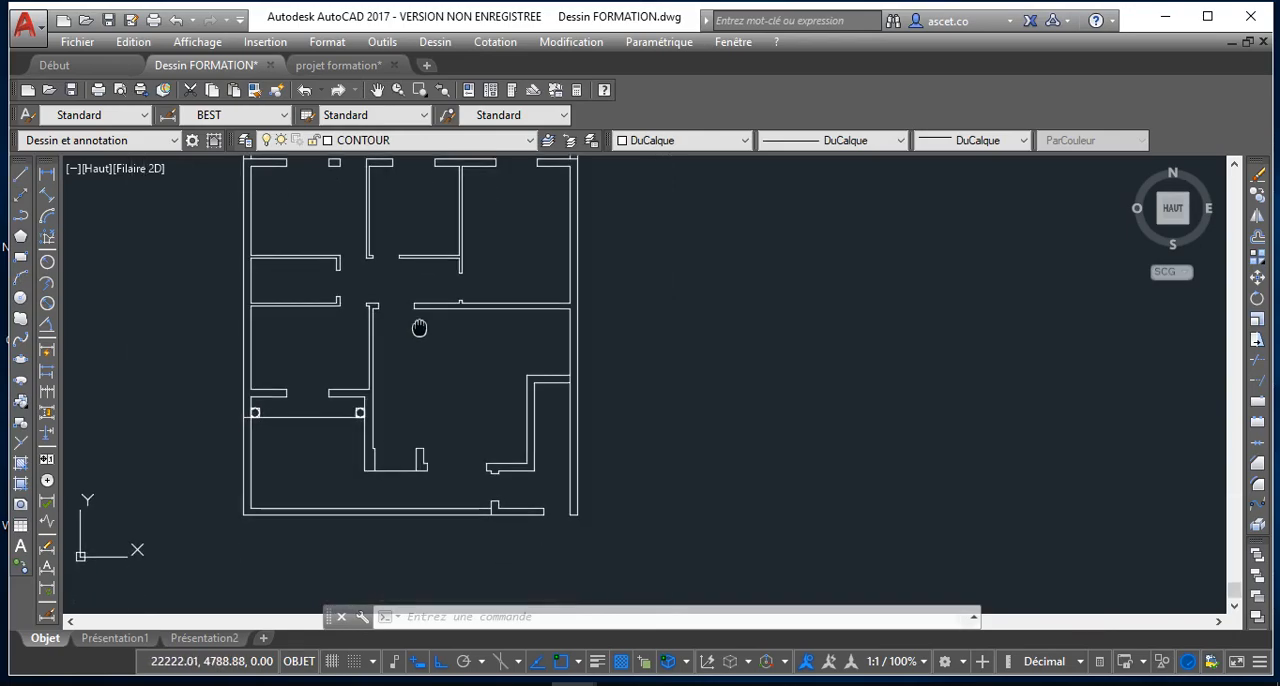
# Examine the left outer wall around the column line and check the extent of its outer line
pyautogui.scroll(3, 343, 410)
pyautogui.scroll(-3, 290, 418)
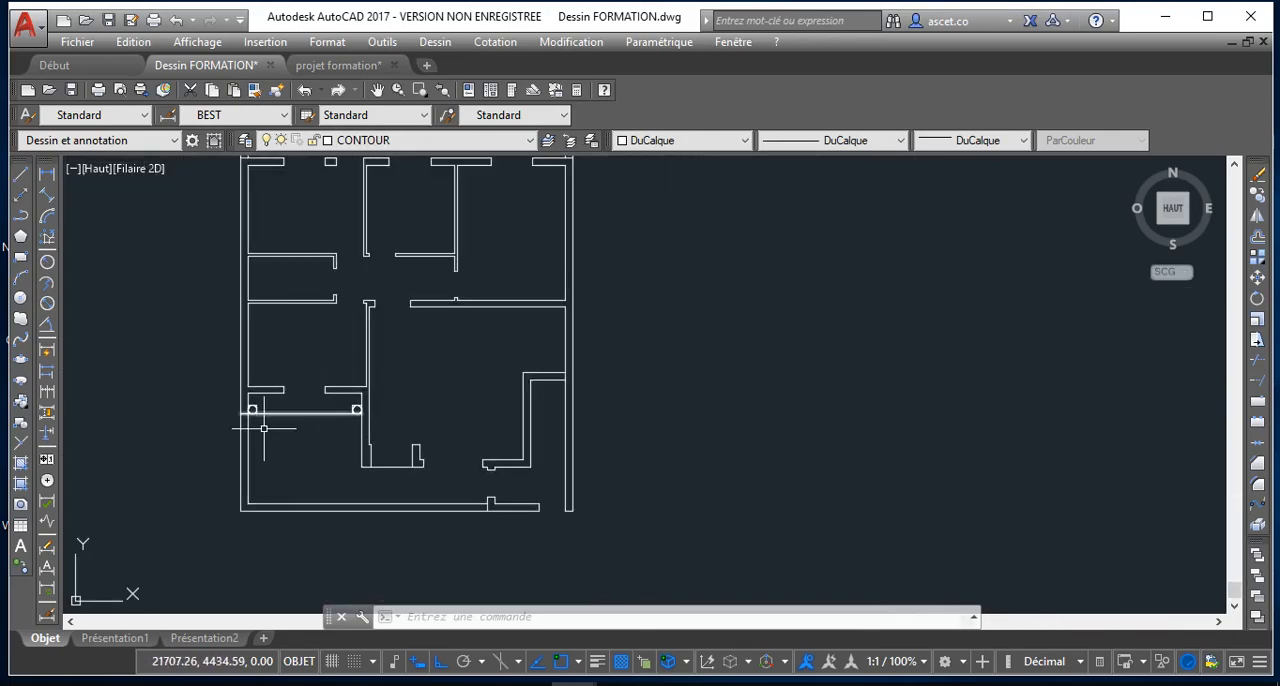
pyautogui.scroll(4, 230, 436)
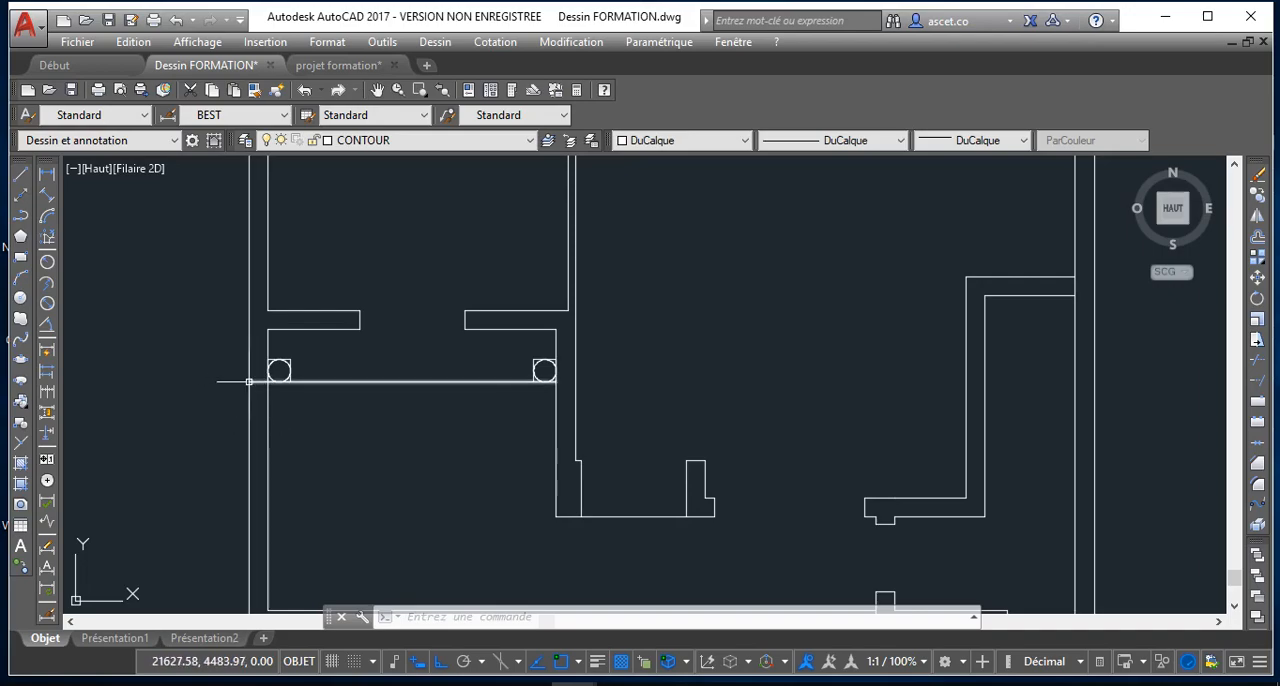
pyautogui.scroll(-4, 241, 400)
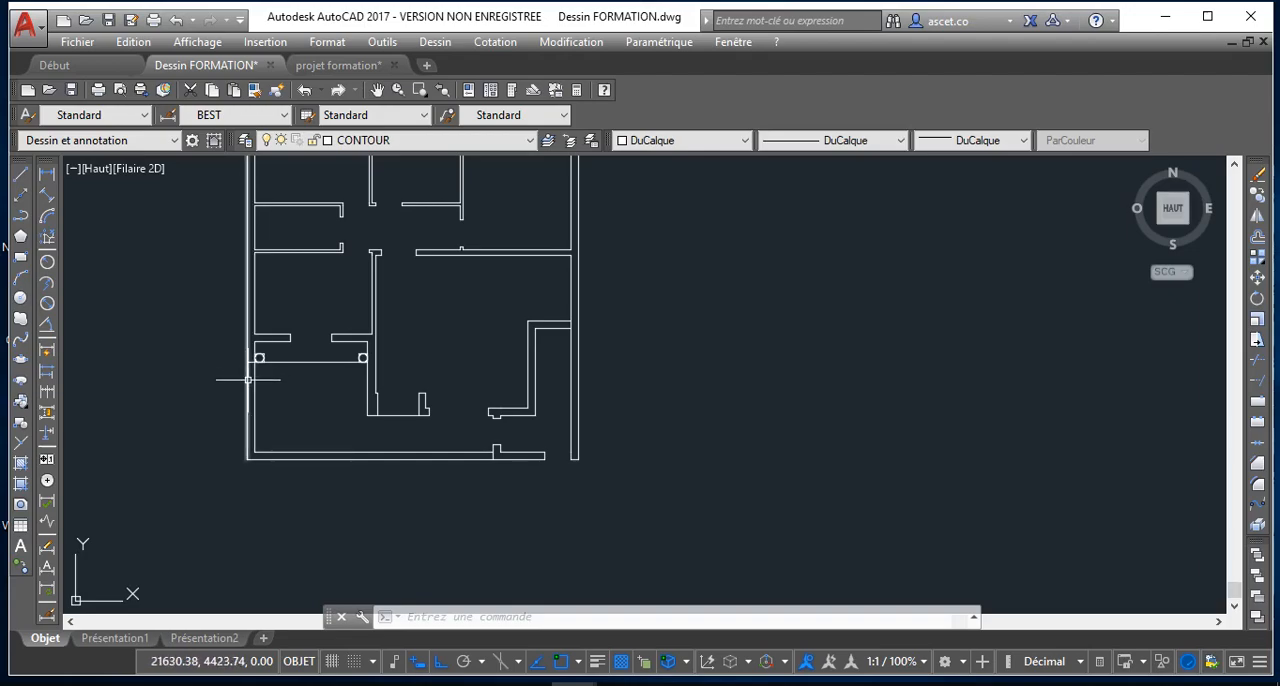
pyautogui.click(248, 380)
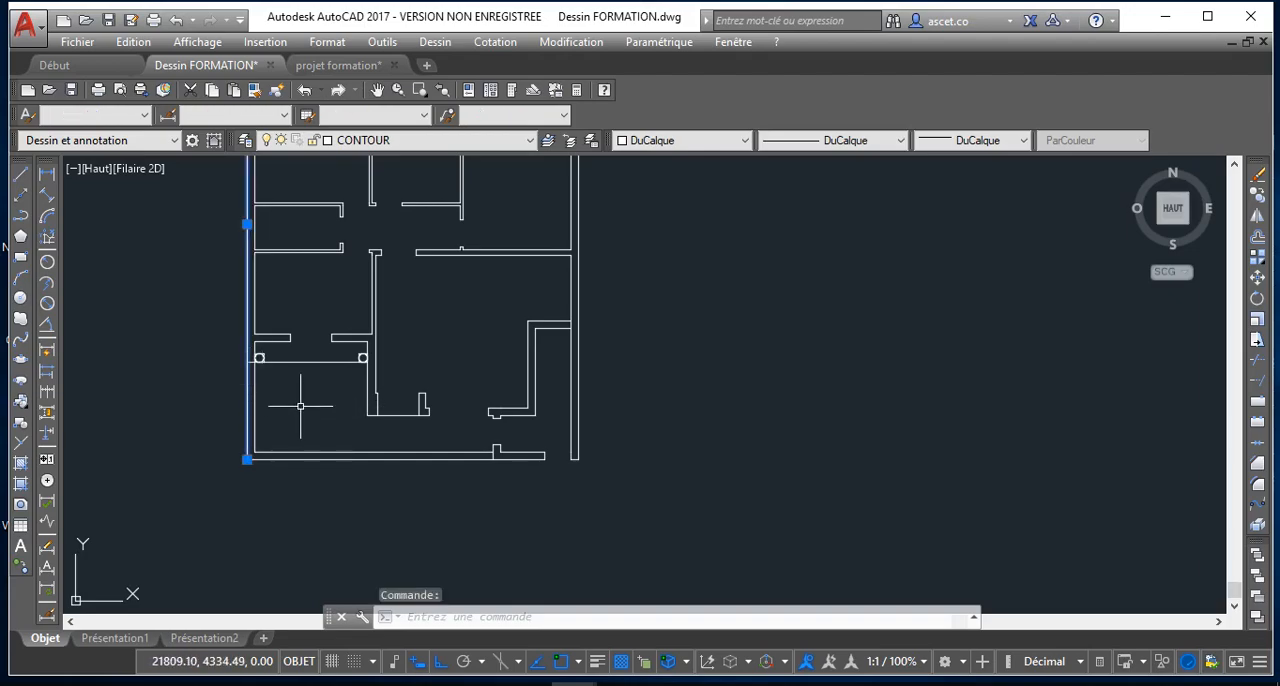
pyautogui.press('Delete')
pyautogui.press('Escape')
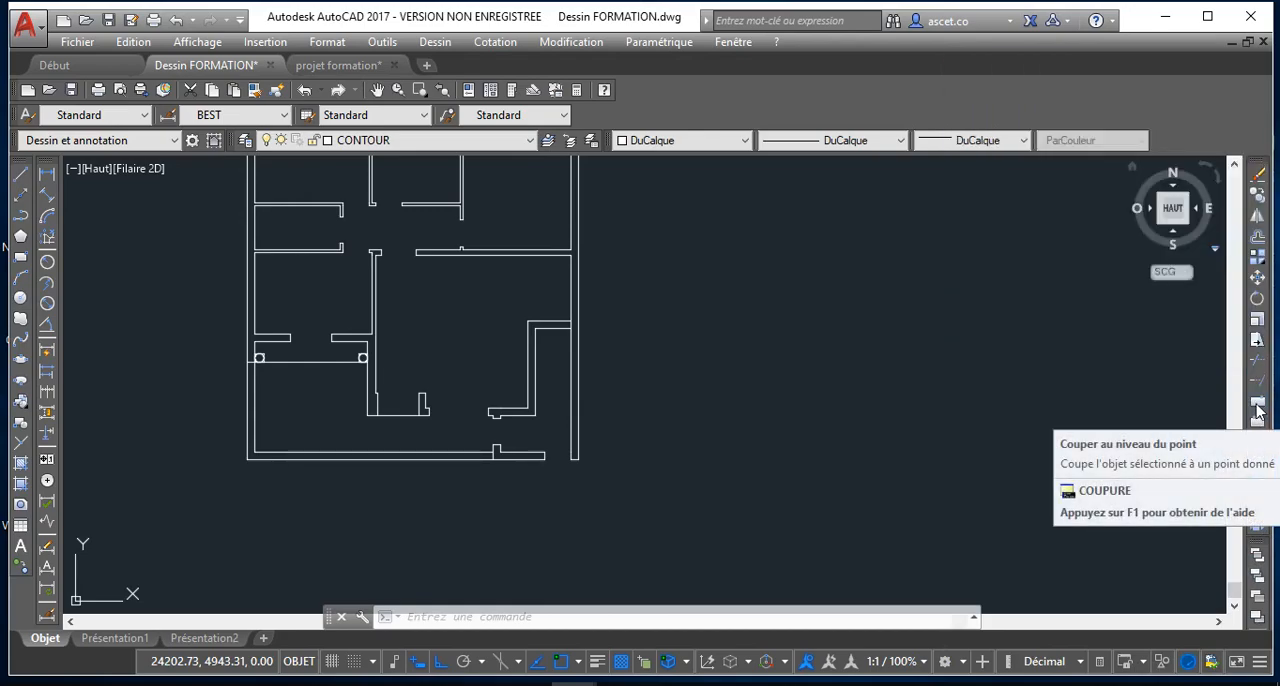
# Break the left outer wall's outer line at the point where the column line meets it
pyautogui.click(1258, 418)
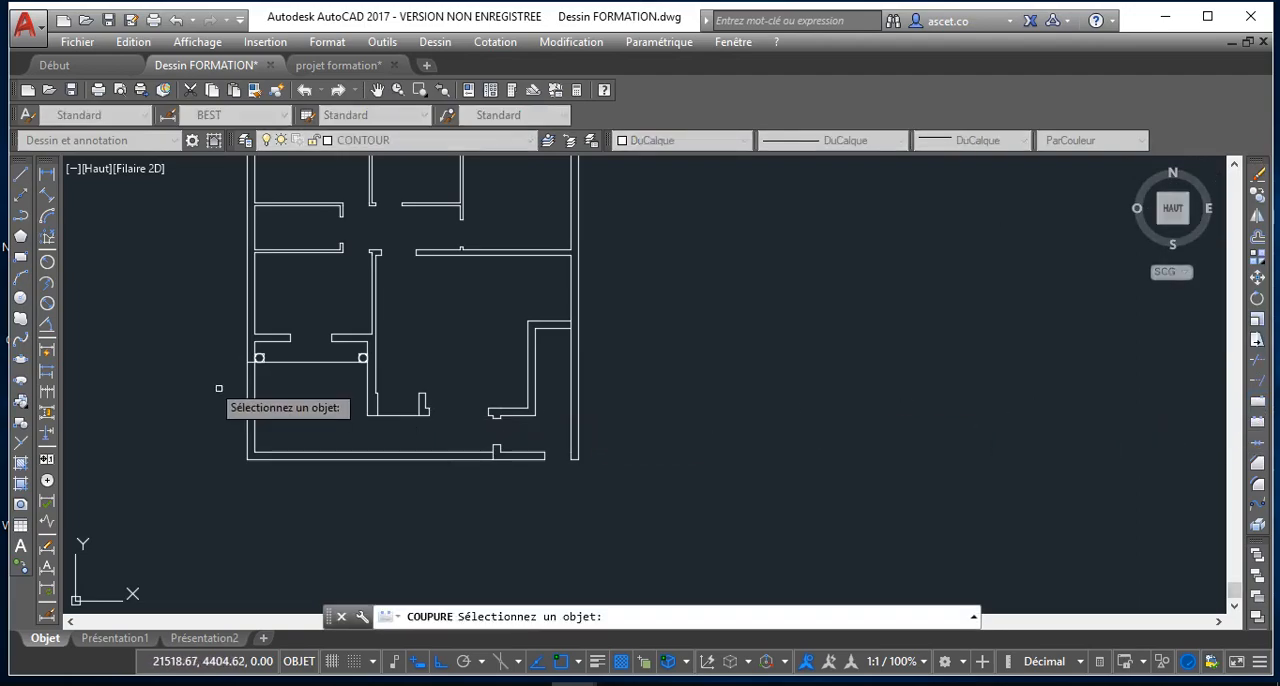
pyautogui.scroll(4, 240, 397)
pyautogui.click(263, 382)
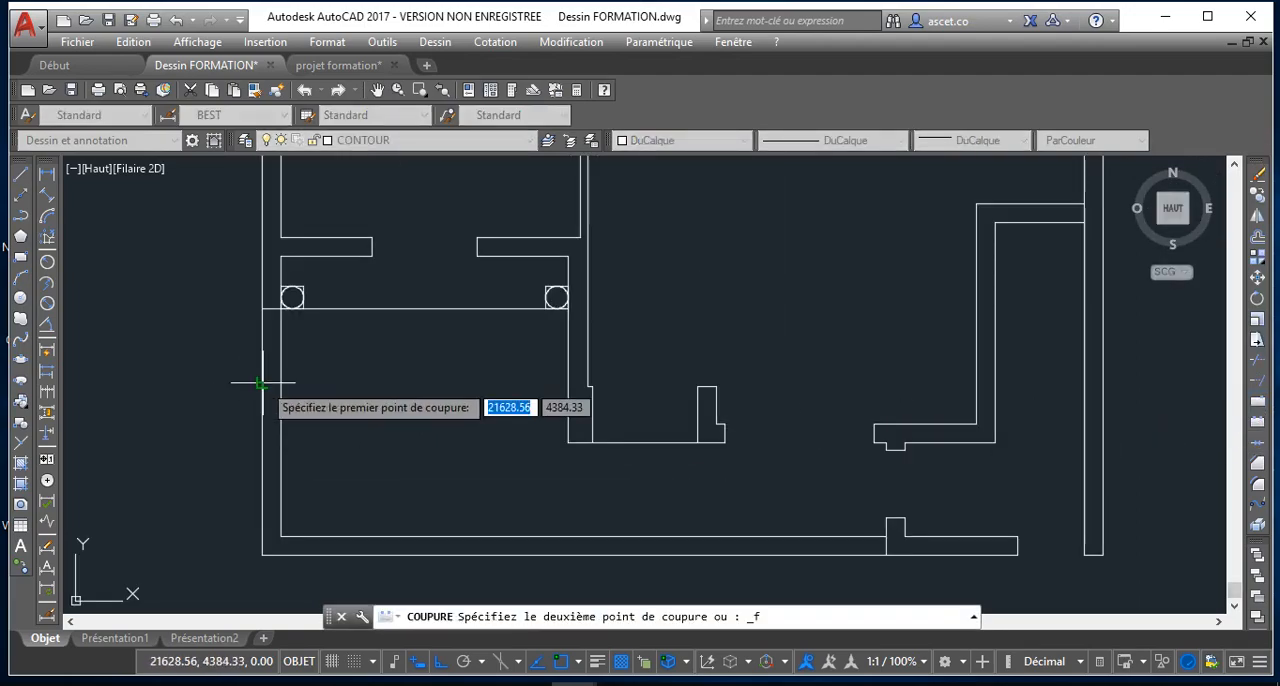
pyautogui.click(263, 310)
pyautogui.write('@')
pyautogui.press('Return')
pyautogui.scroll(-2, 285, 460)
pyautogui.scroll(-3, 285, 460)
pyautogui.scroll(5, 250, 460)
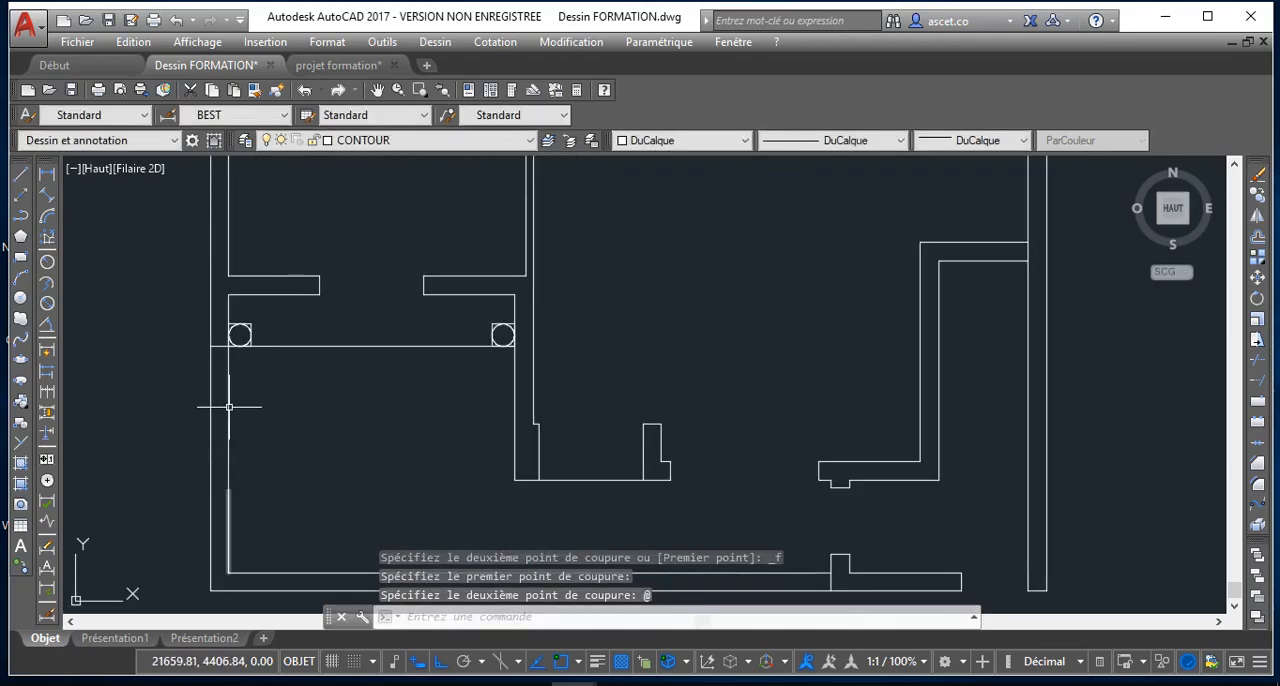
# Try to break the left outer wall's inner line up to the column line, and undo that break
pyautogui.press('Return')
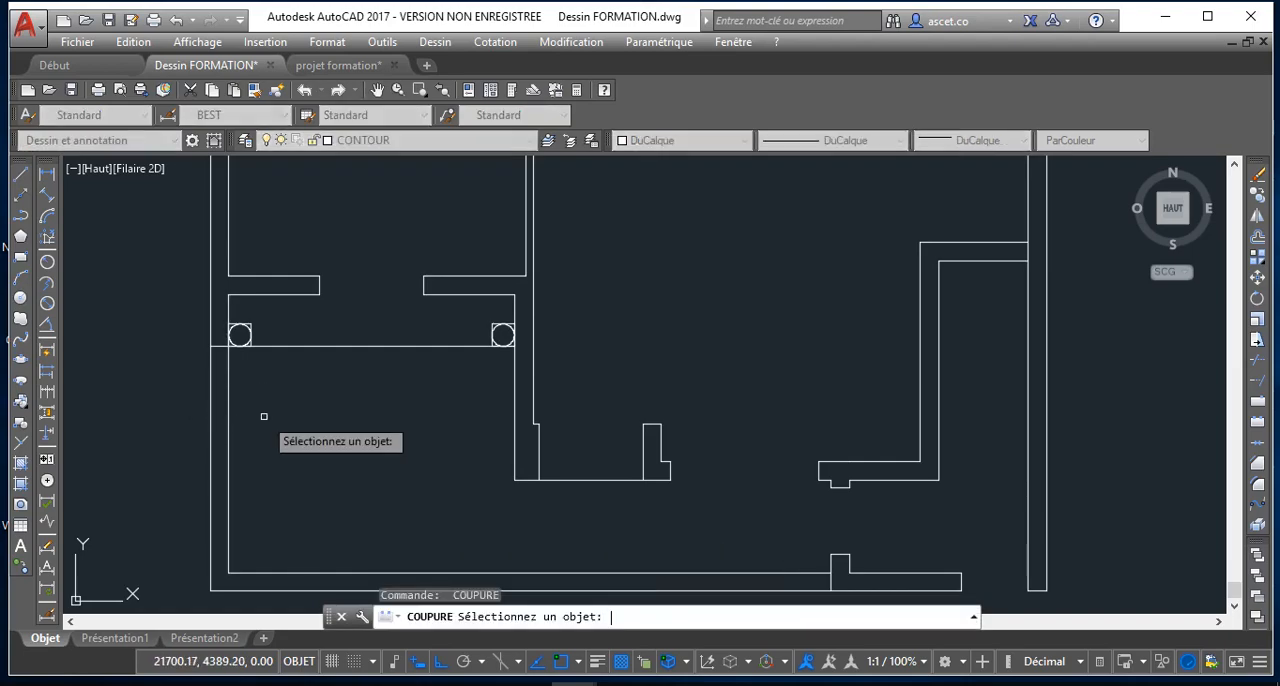
pyautogui.click(229, 420)
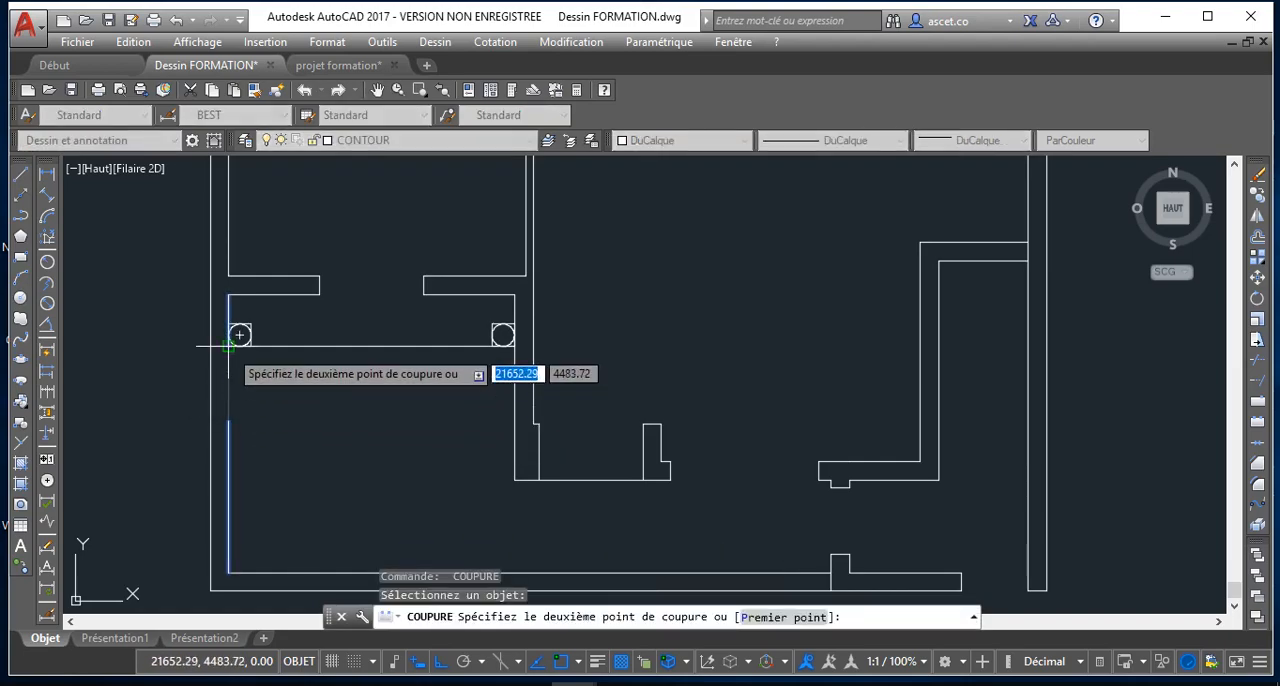
pyautogui.click(229, 346)
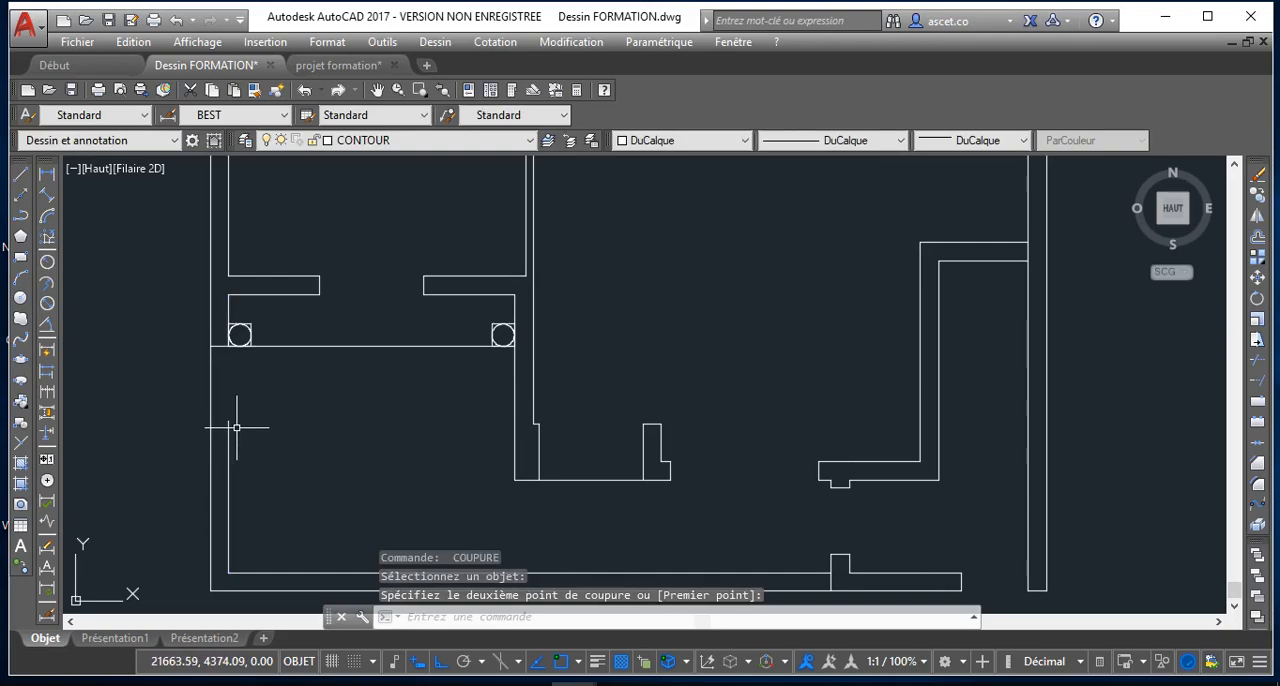
pyautogui.press('Escape')
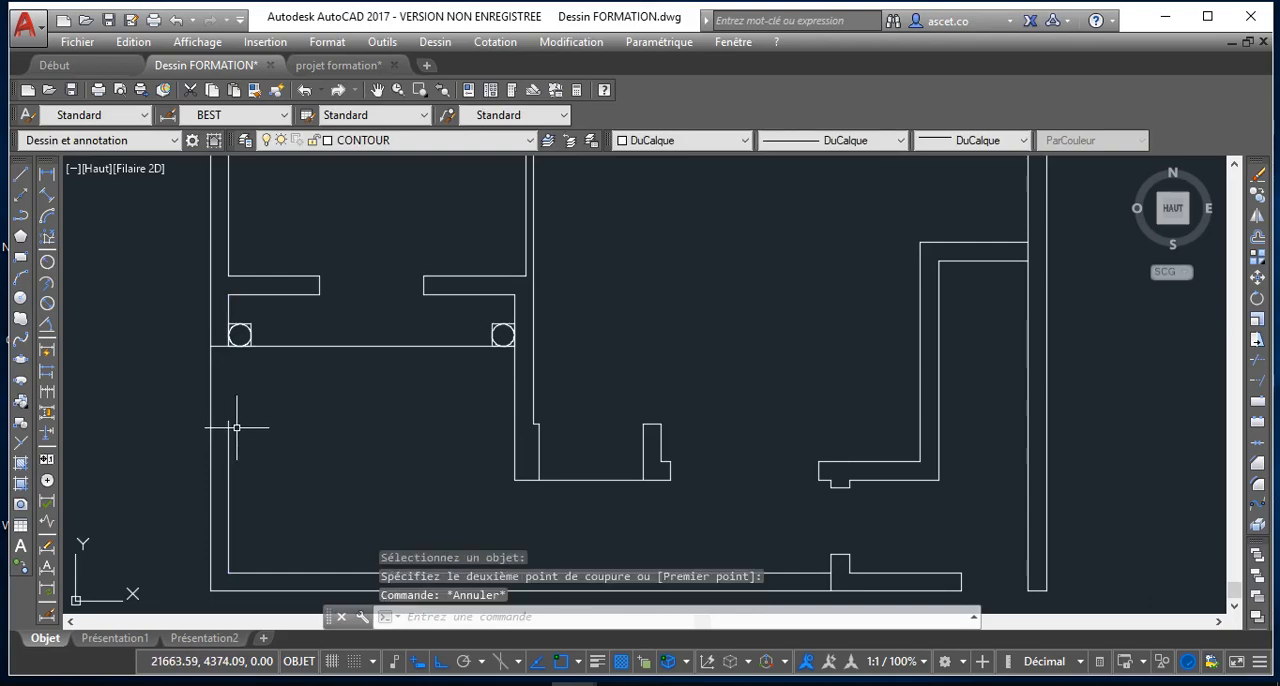
pyautogui.hotkey('ctrl', 'z')
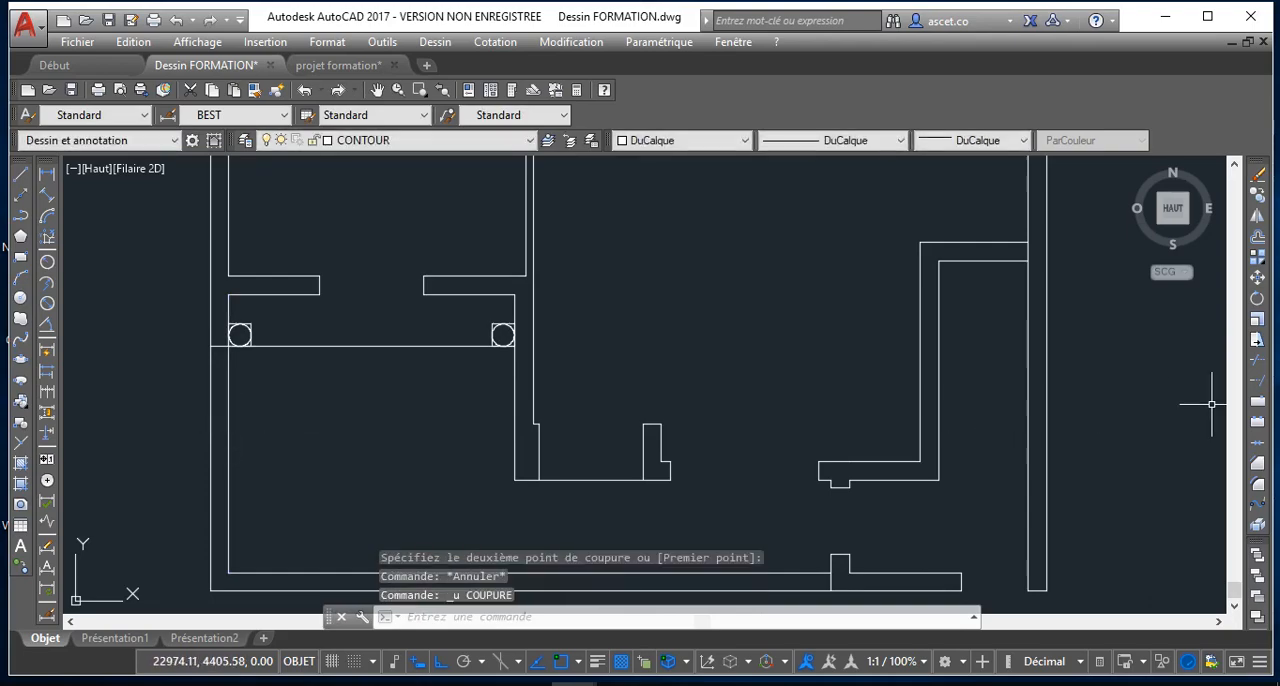
# Break the left outer wall's inner line at a single point where the column line crosses it
pyautogui.click(1259, 402)
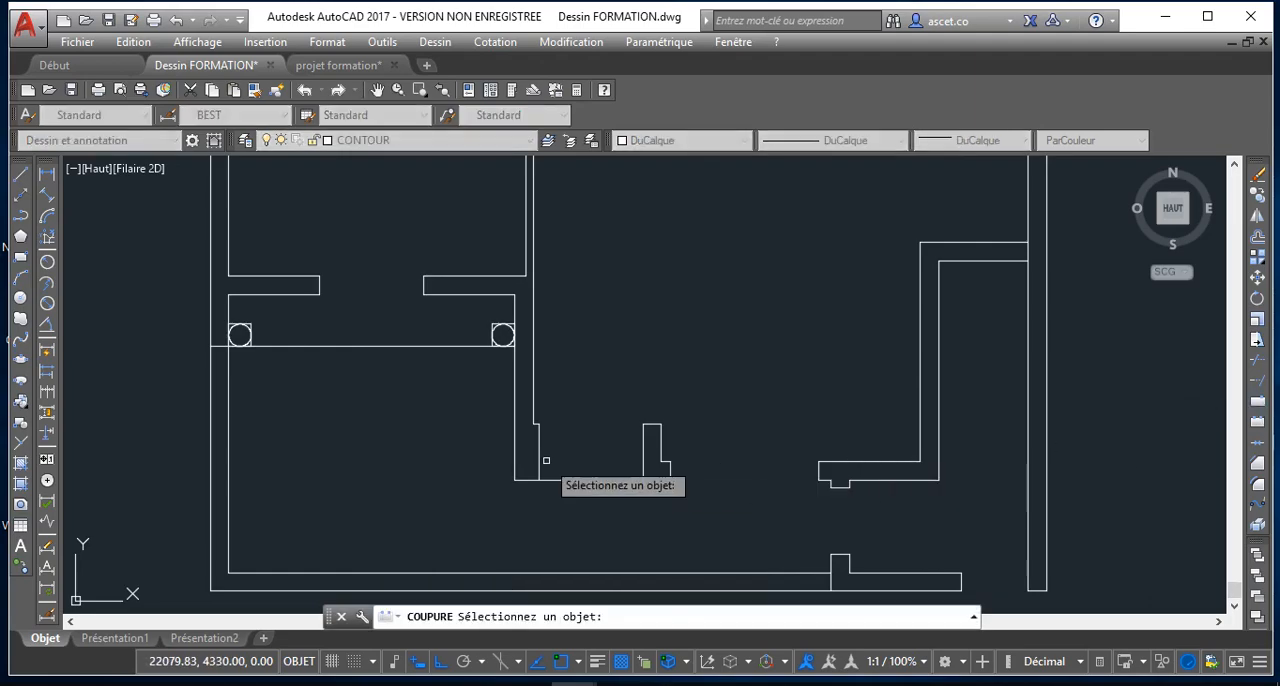
pyautogui.click(229, 407)
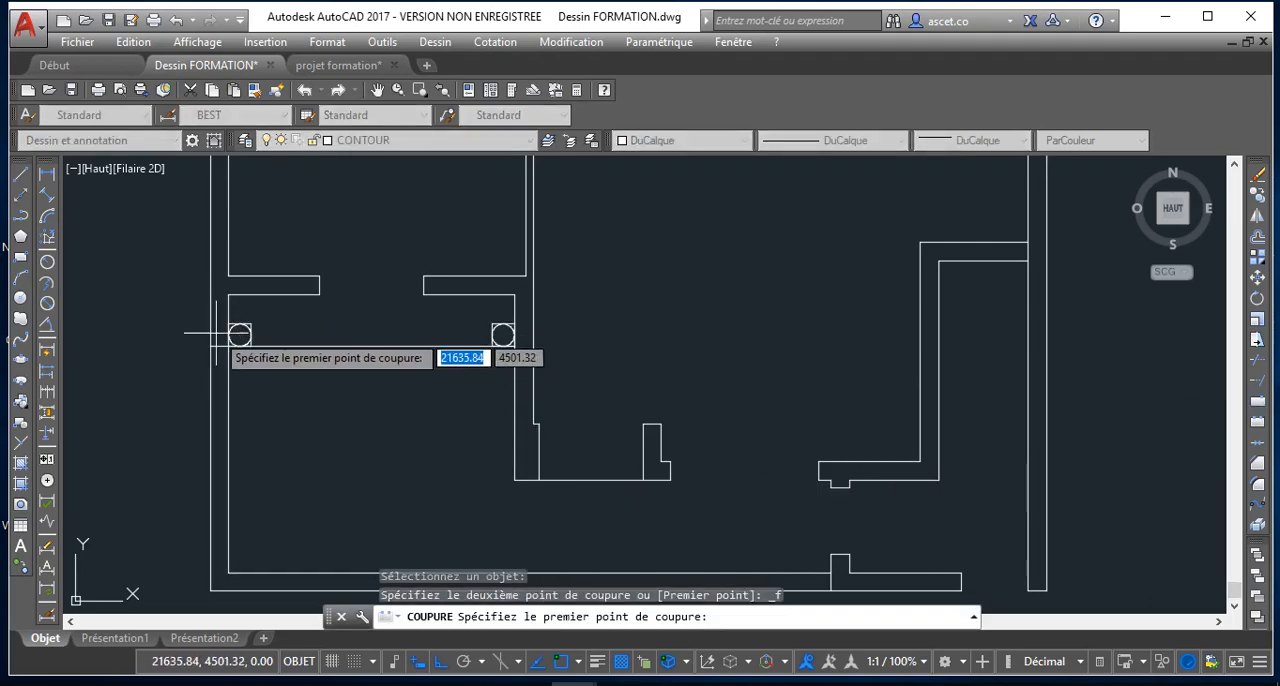
pyautogui.click(229, 347)
pyautogui.scroll(-2, 434, 460)
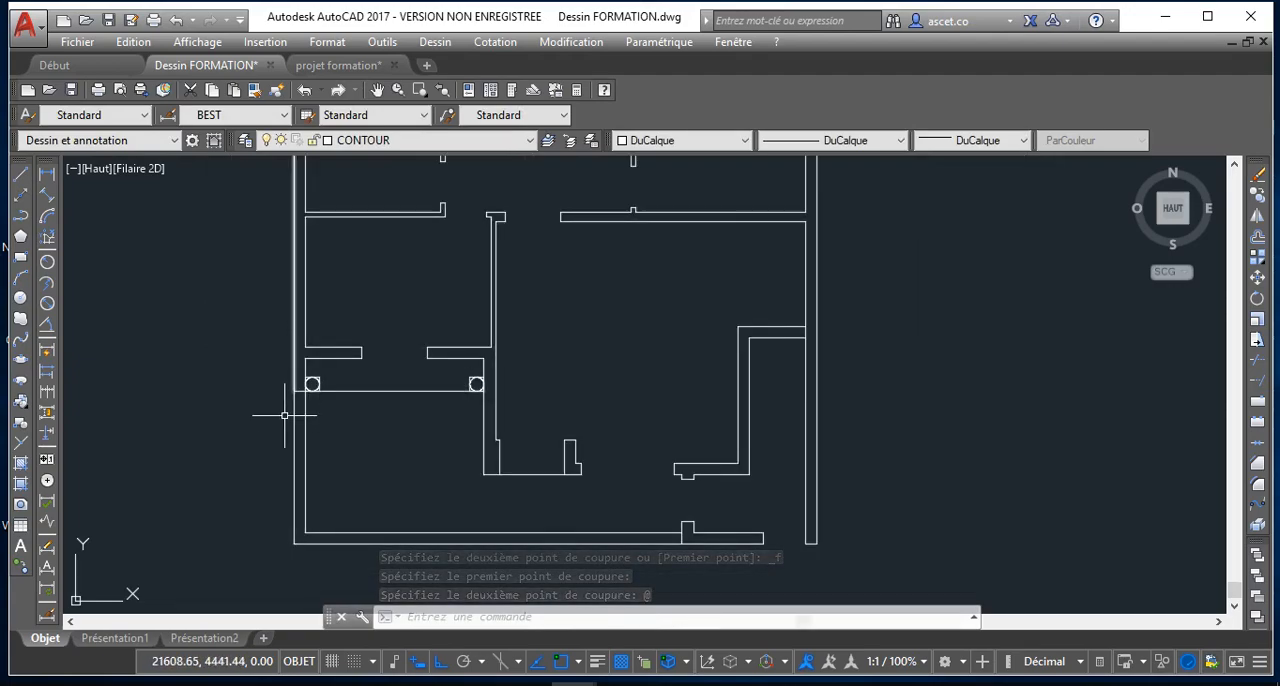
pyautogui.scroll(3, 294, 413)
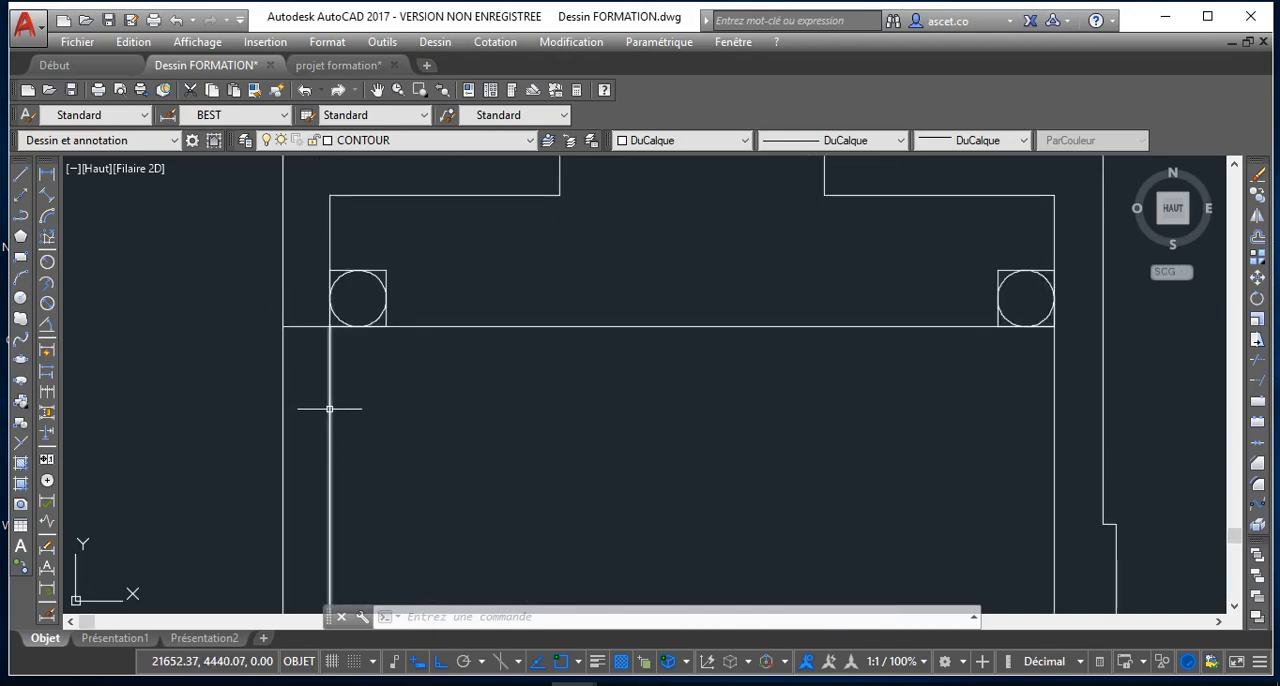
pyautogui.scroll(-1, 332, 395)
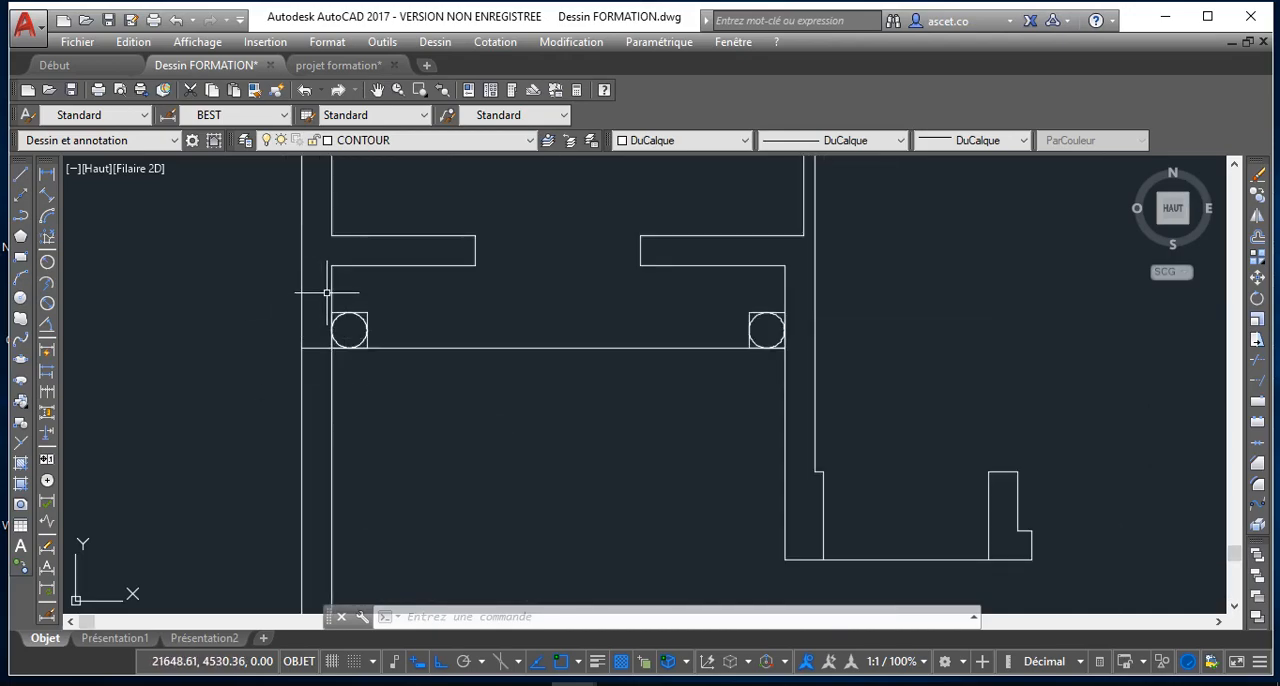
# Break the bottom wall's outer line at the lower endpoint of the short vertical stub near its right end
pyautogui.scroll(-2, 374, 355)
pyautogui.moveTo(335, 353); pyautogui.dragTo(390, 451, button='middle')
pyautogui.moveTo(447, 486); pyautogui.dragTo(180, 284, button='middle')
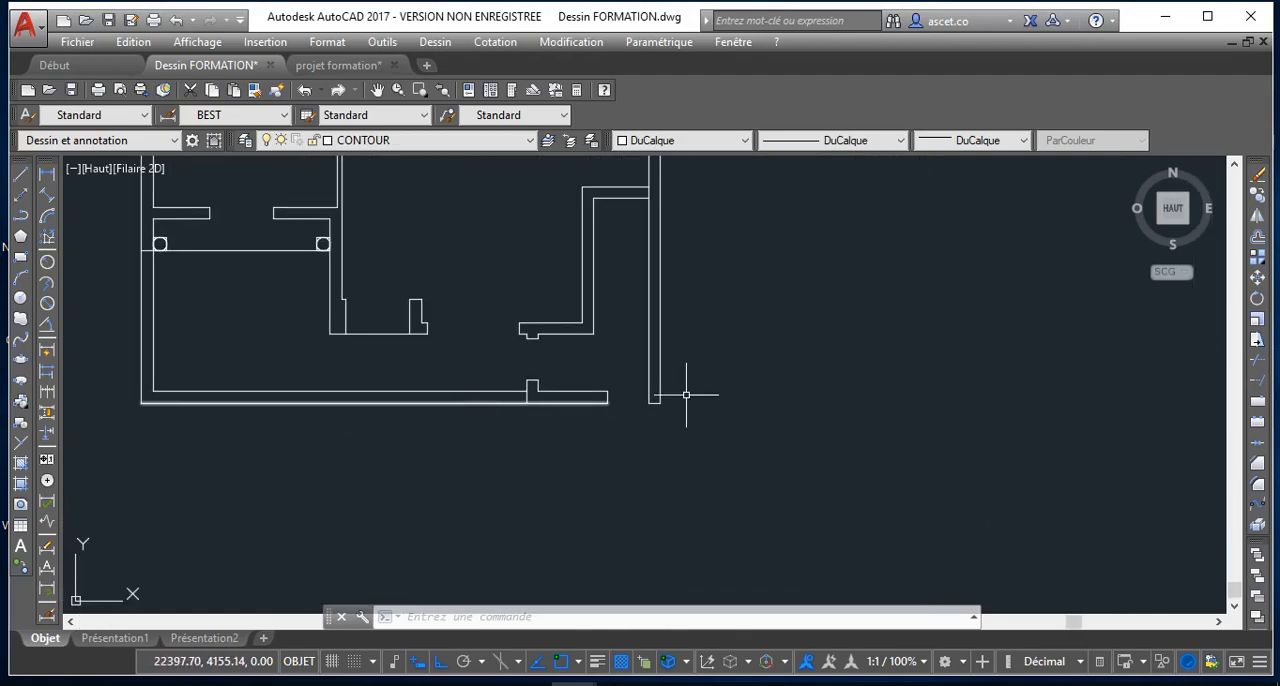
pyautogui.click(1258, 400)
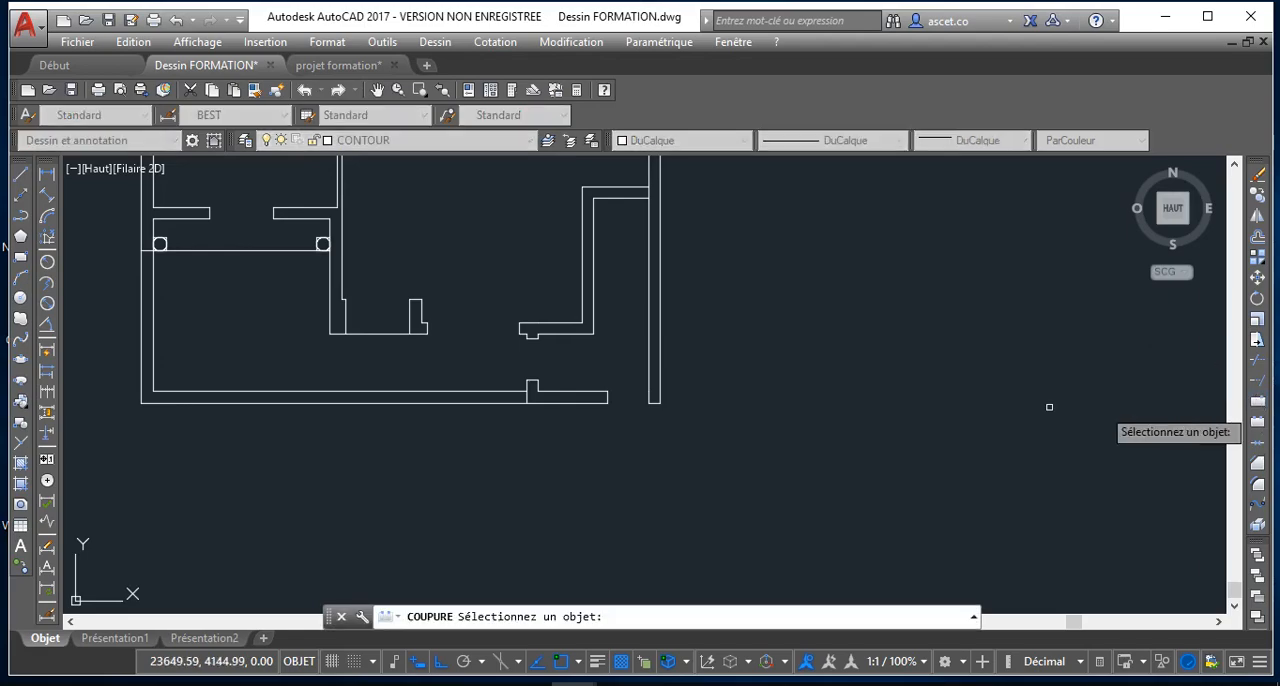
pyautogui.click(507, 403)
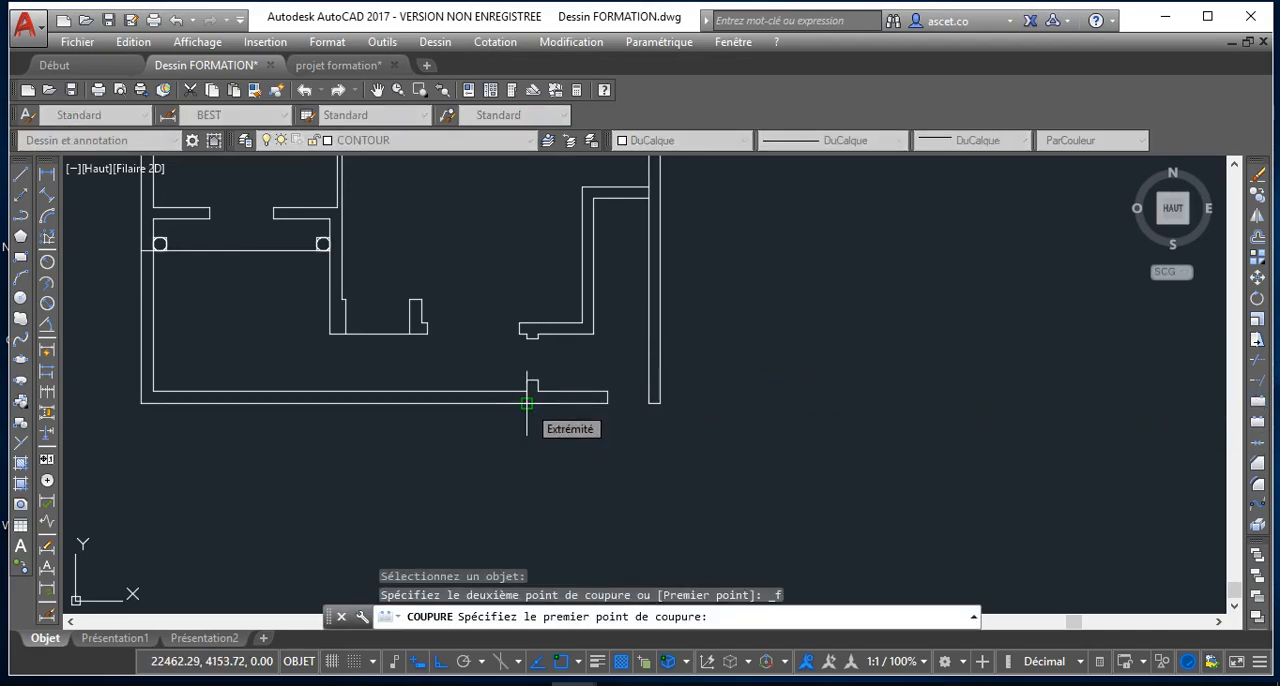
pyautogui.click(526, 403)
# Break the right outer wall's outer line at the point where the upper horizontal wall's upper edge meets it
pyautogui.scroll(-6, 586, 354)
pyautogui.scroll(6, 625, 352)
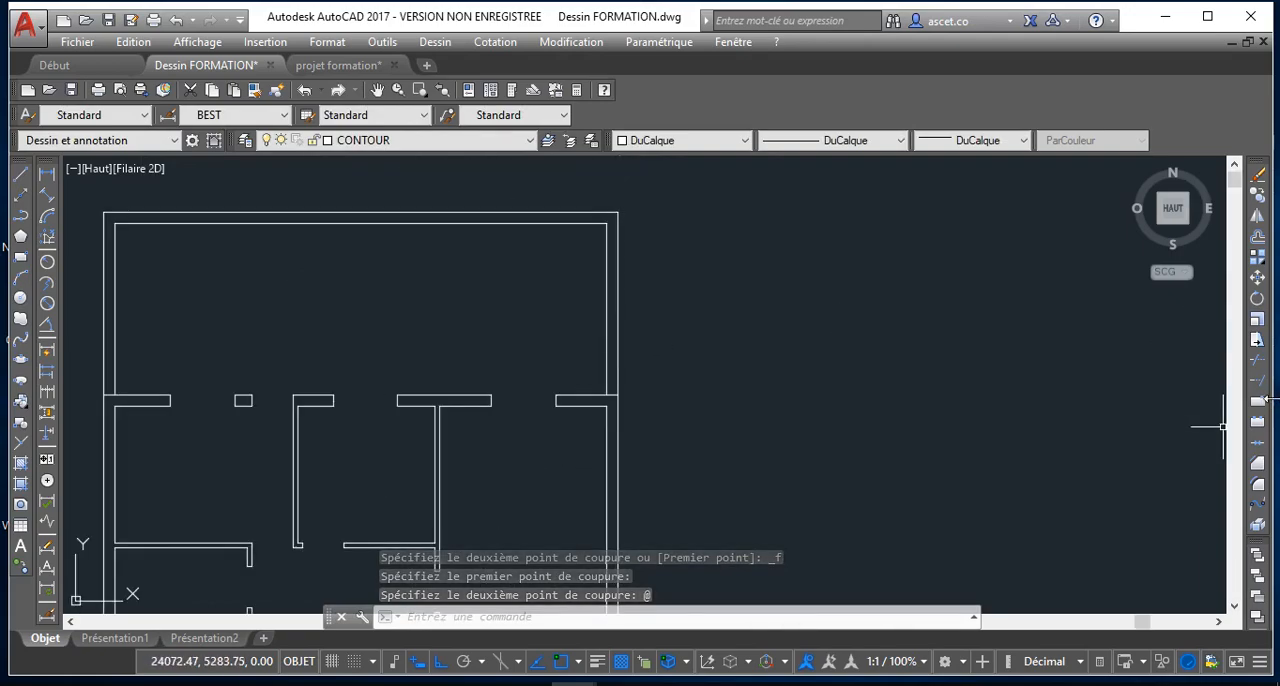
pyautogui.press('Return')
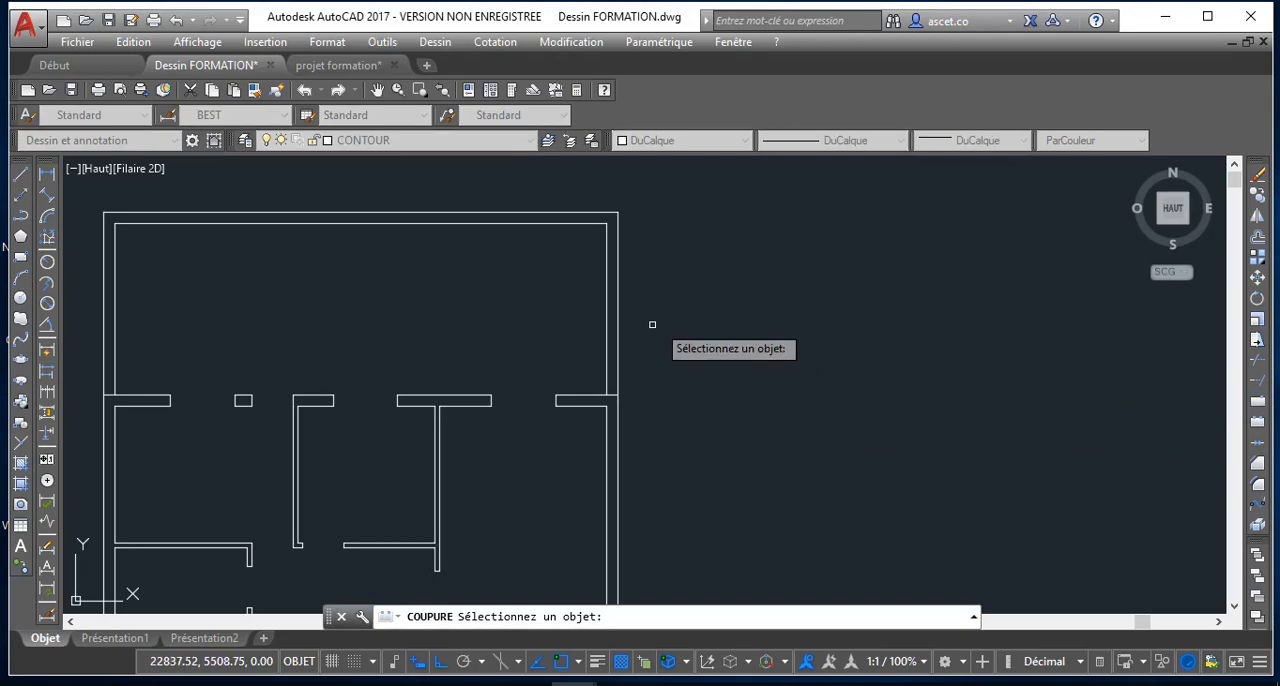
pyautogui.click(619, 338)
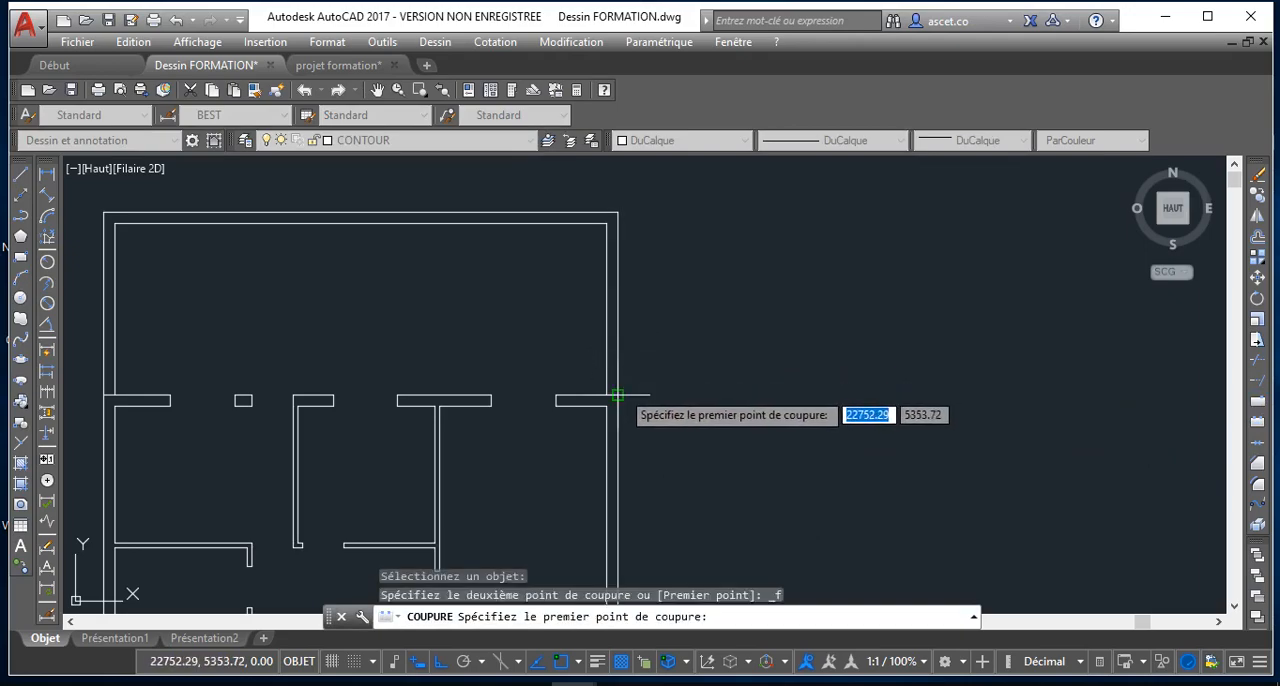
pyautogui.click(622, 392)
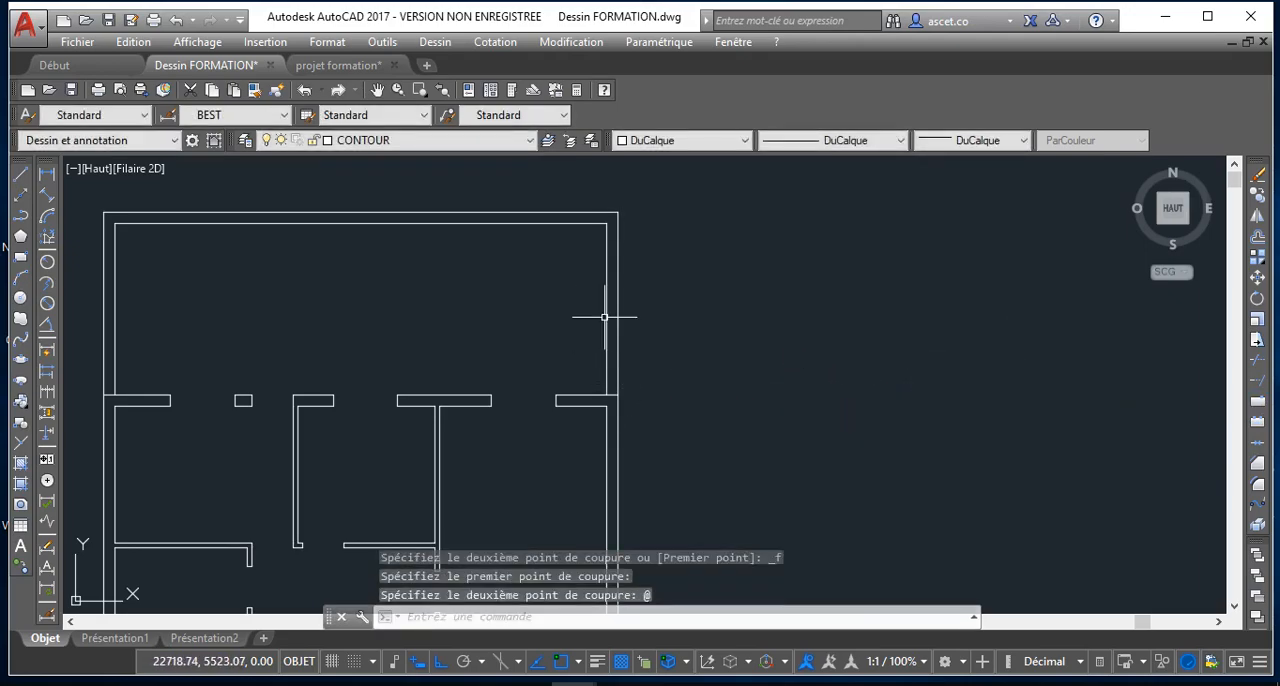
# Break the left outer wall's outer line at the point where the upper horizontal wall's upper edge meets it
pyautogui.scroll(-2, 376, 350)
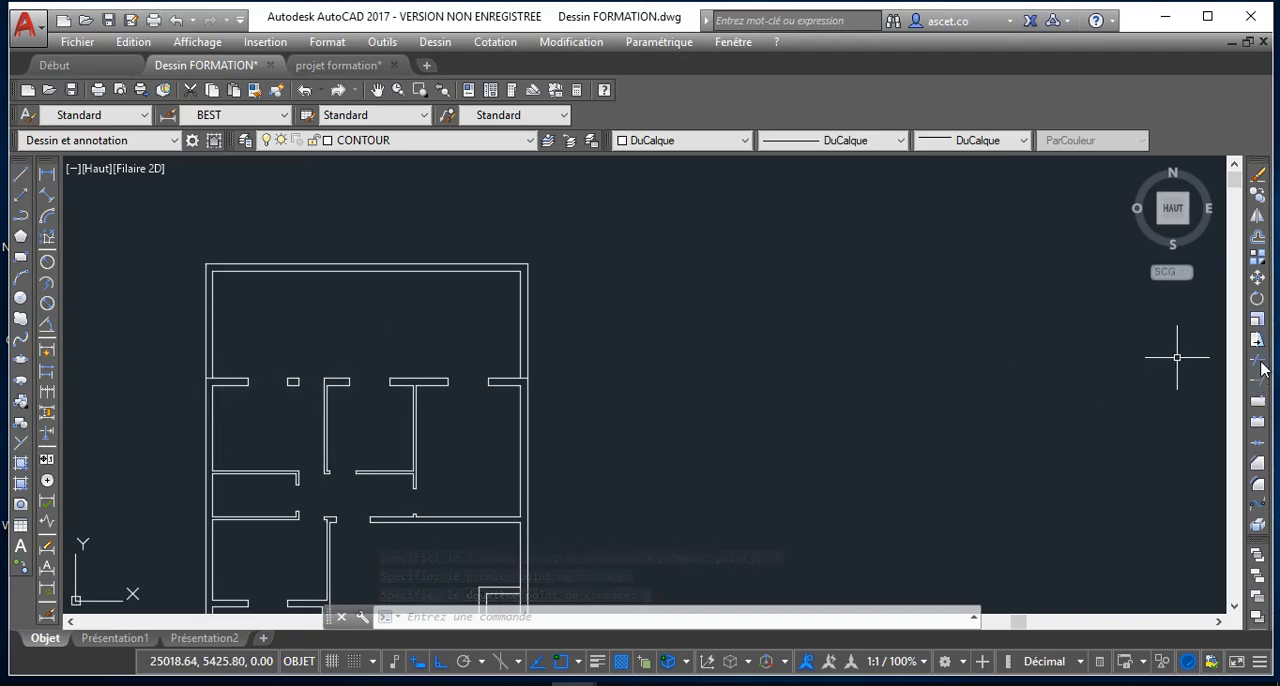
pyautogui.click(1258, 402)
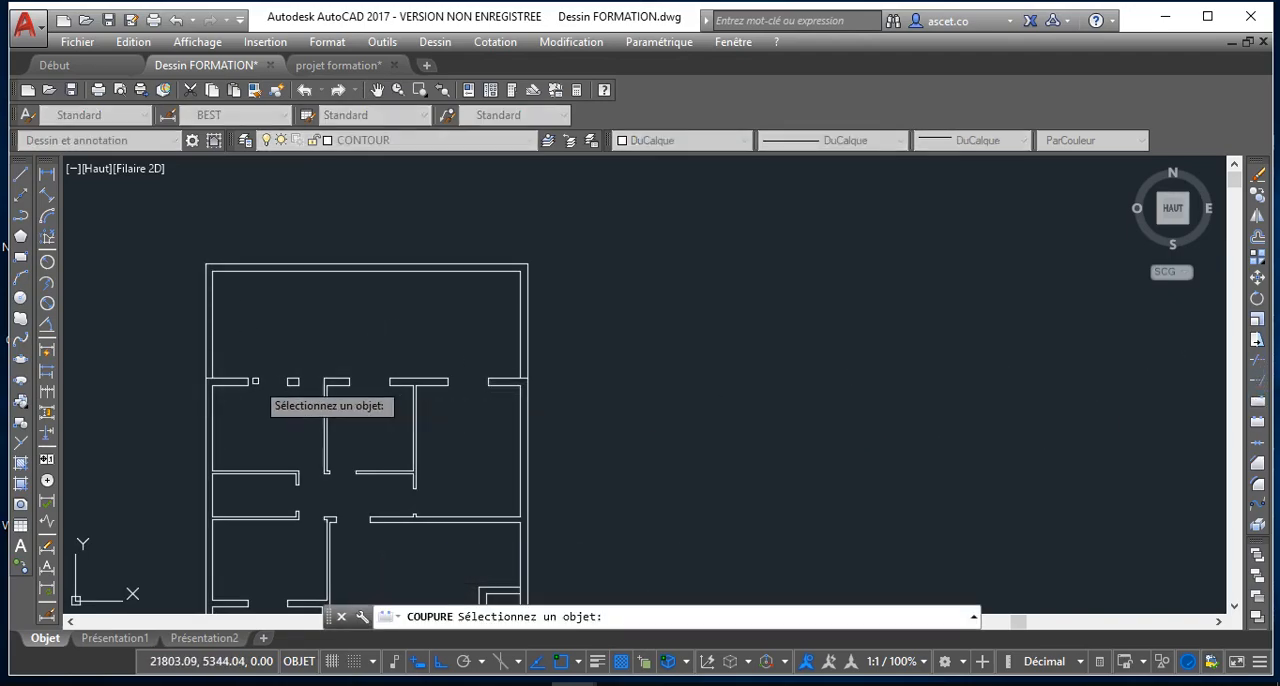
pyautogui.click(205, 340)
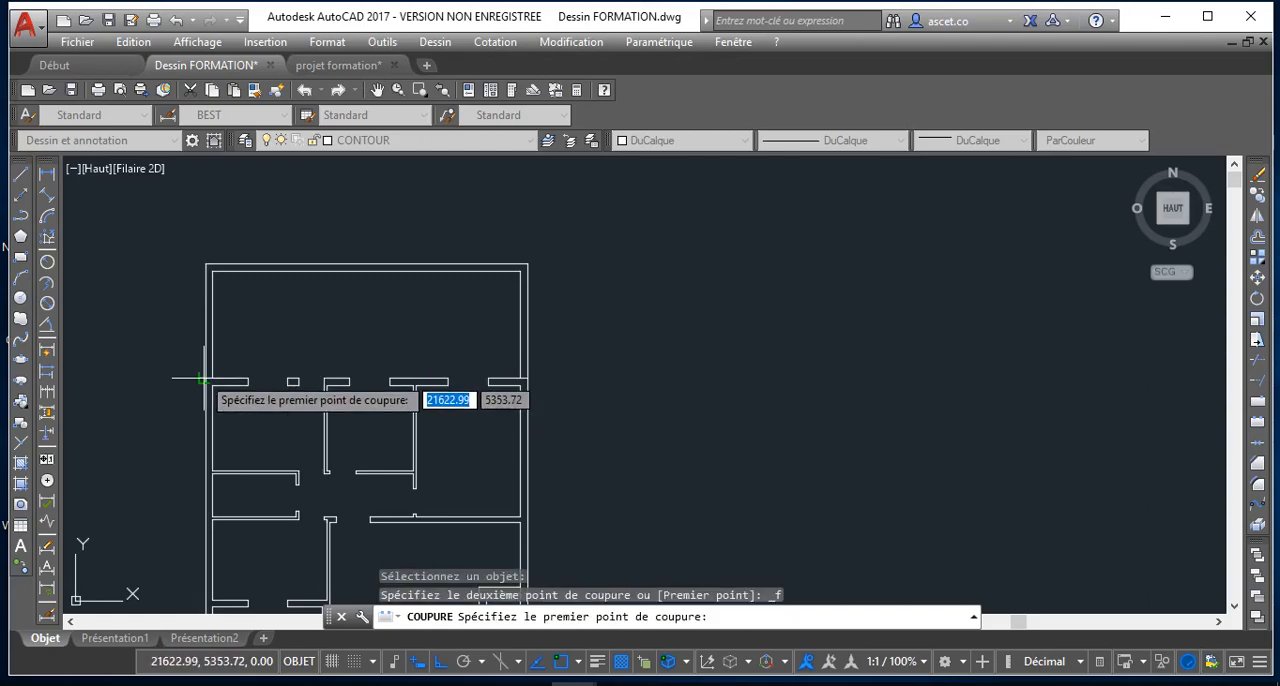
pyautogui.click(247, 381)
pyautogui.scroll(3, 189, 367)
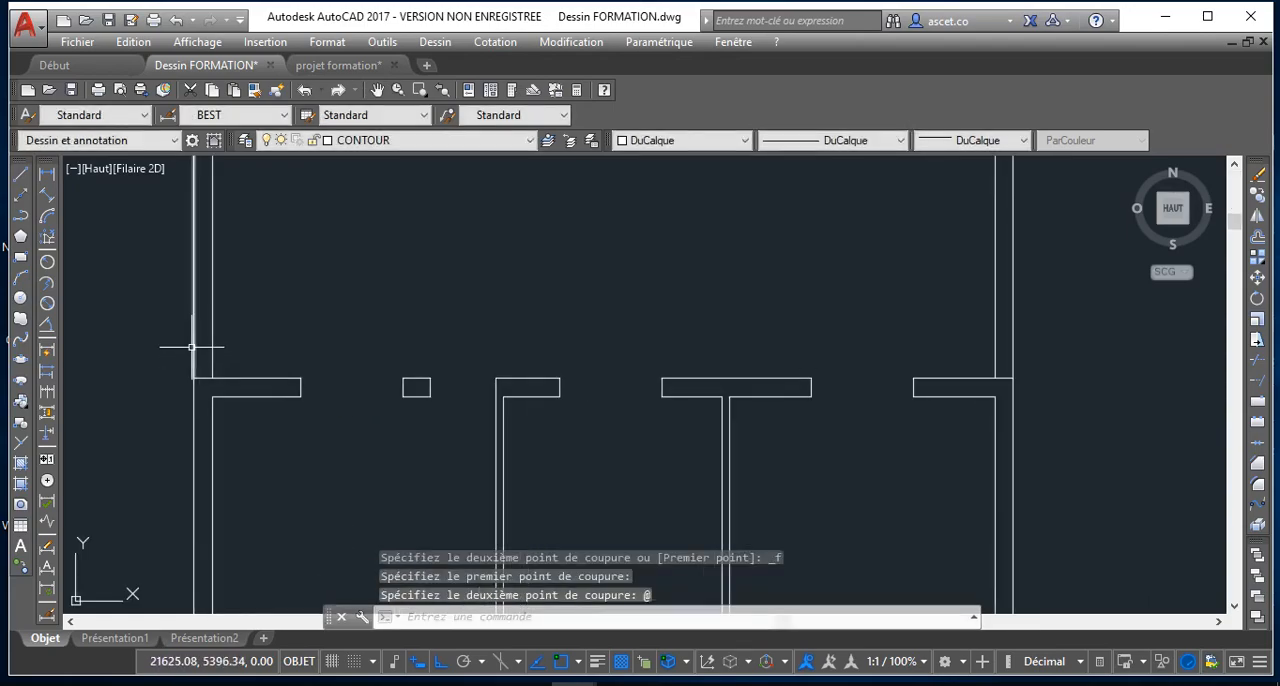
pyautogui.scroll(-3, 200, 348)
pyautogui.scroll(-1, 234, 340)
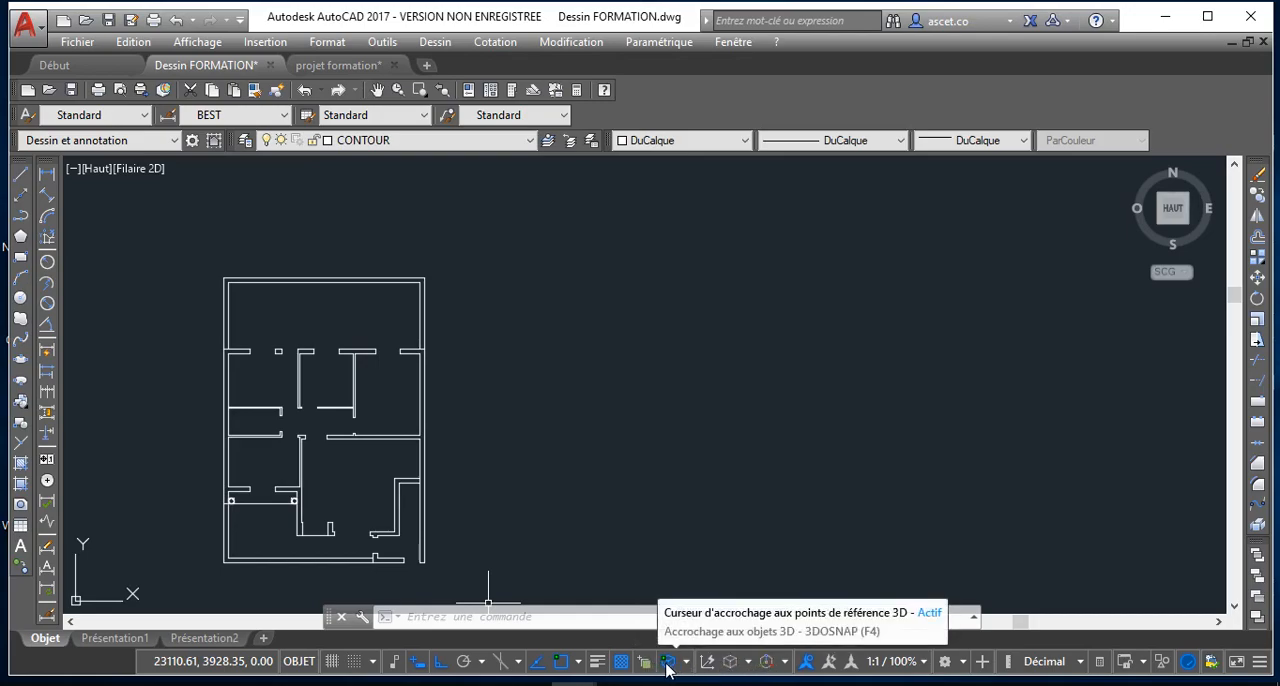
# Turn on the lineweight display and examine the thick and thin wall lines in the upper part of the plan
pyautogui.click(598, 664)
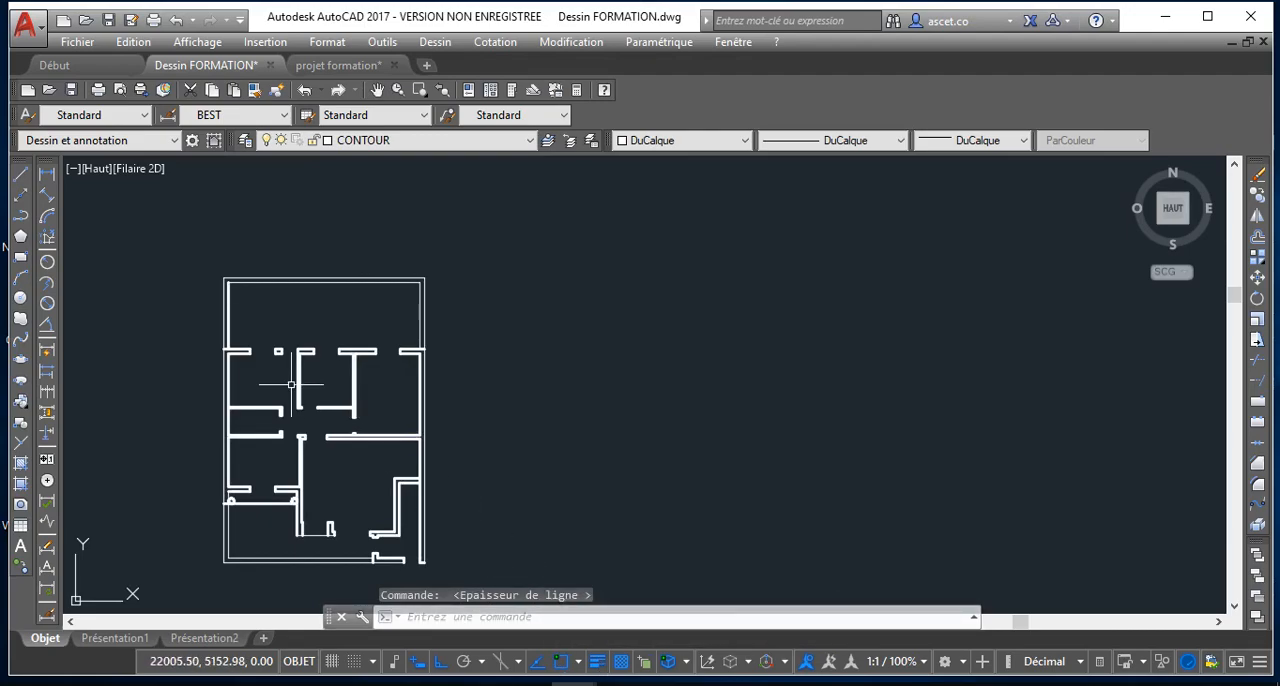
pyautogui.scroll(4, 286, 371)
pyautogui.moveTo(267, 386); pyautogui.dragTo(289, 386, button='middle')
pyautogui.scroll(-3, 289, 388)
pyautogui.scroll(5, 291, 391)
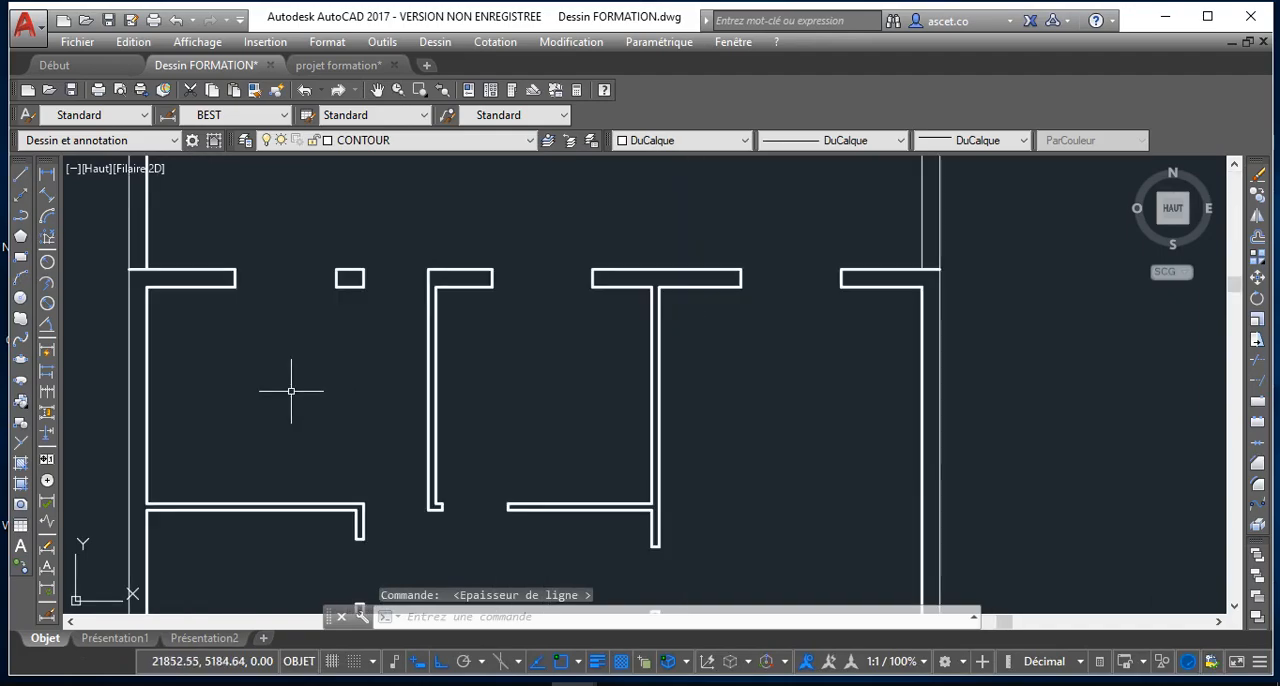
pyautogui.scroll(-3, 282, 365)
pyautogui.scroll(4, 300, 366)
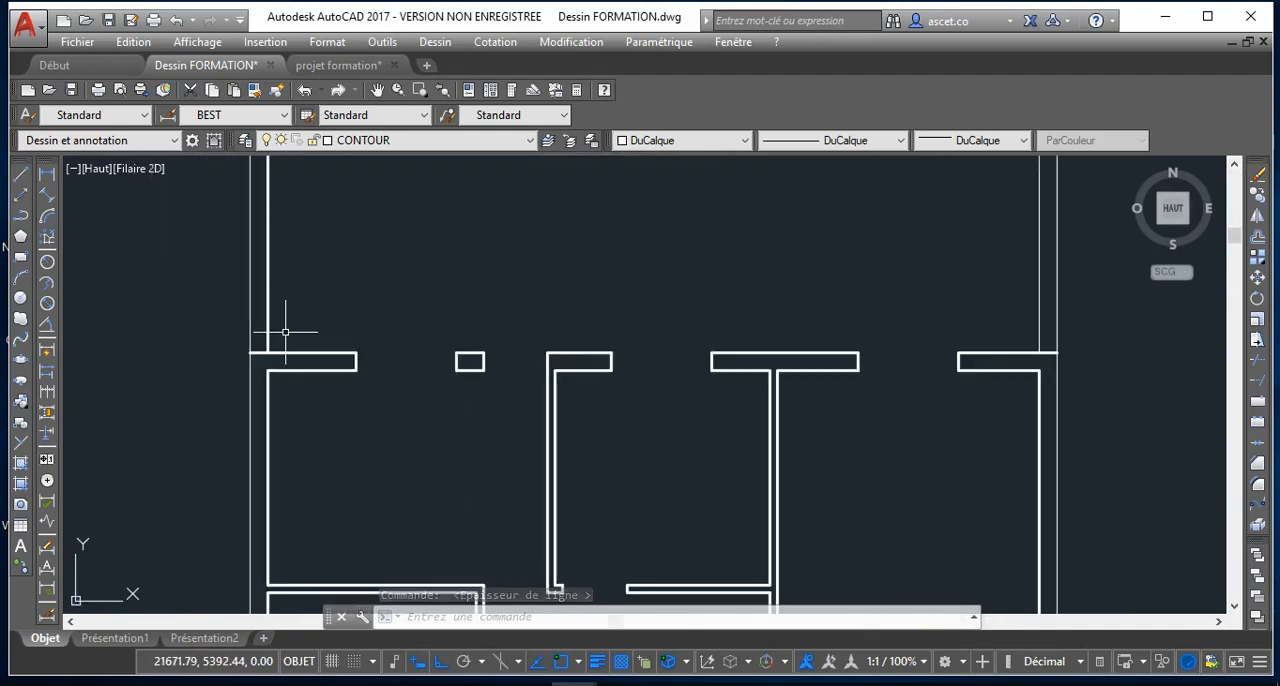
pyautogui.scroll(-3, 286, 242)
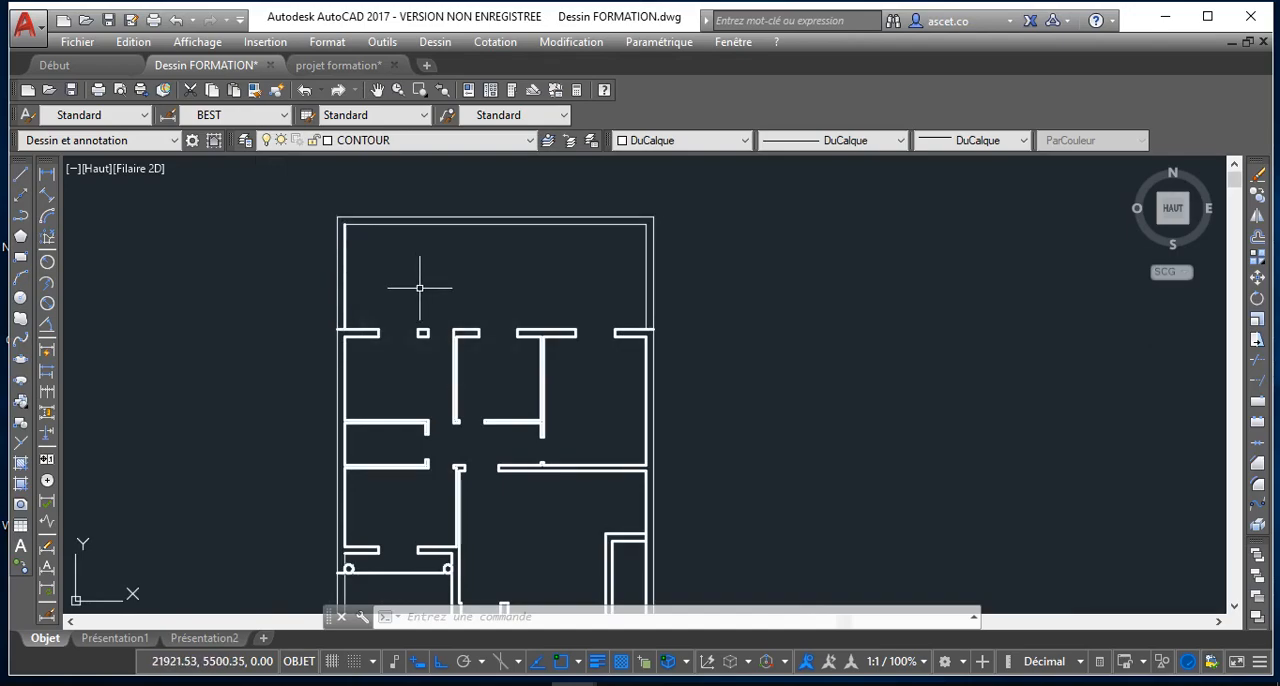
pyautogui.scroll(2, 423, 277)
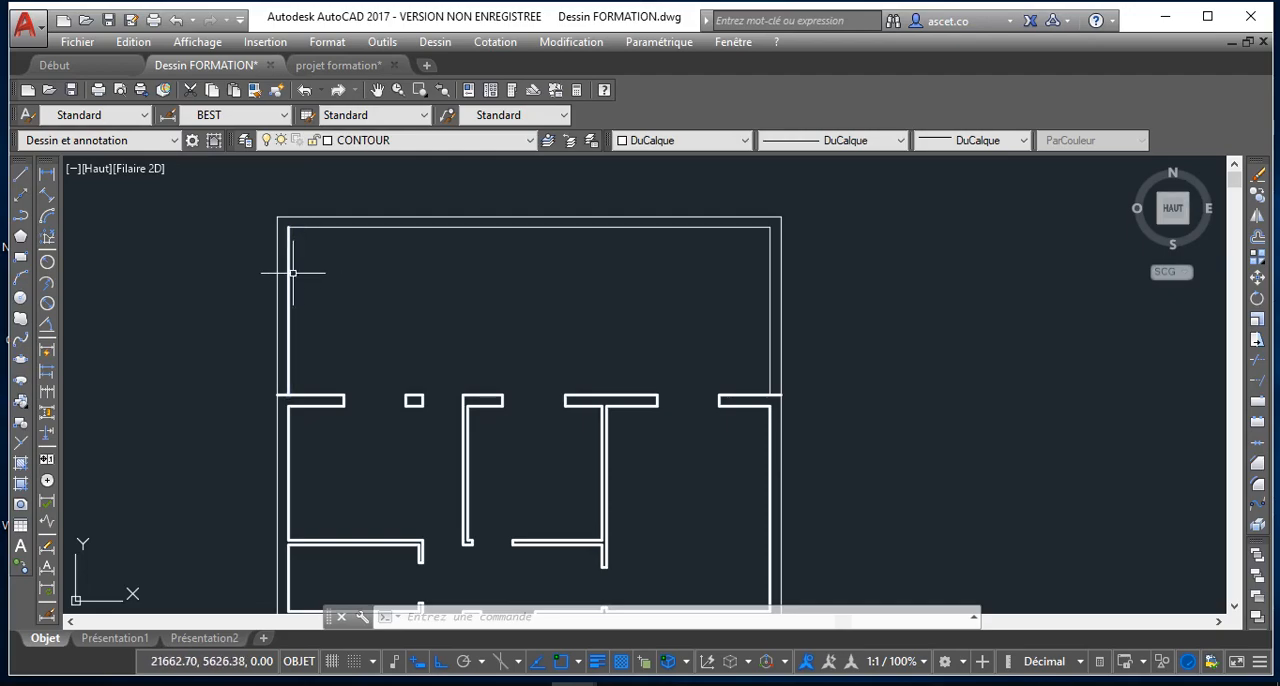
# Move the left inner wall line of the open area above the upper horizontal wall to the CONTOUR layer
pyautogui.click(351, 225)
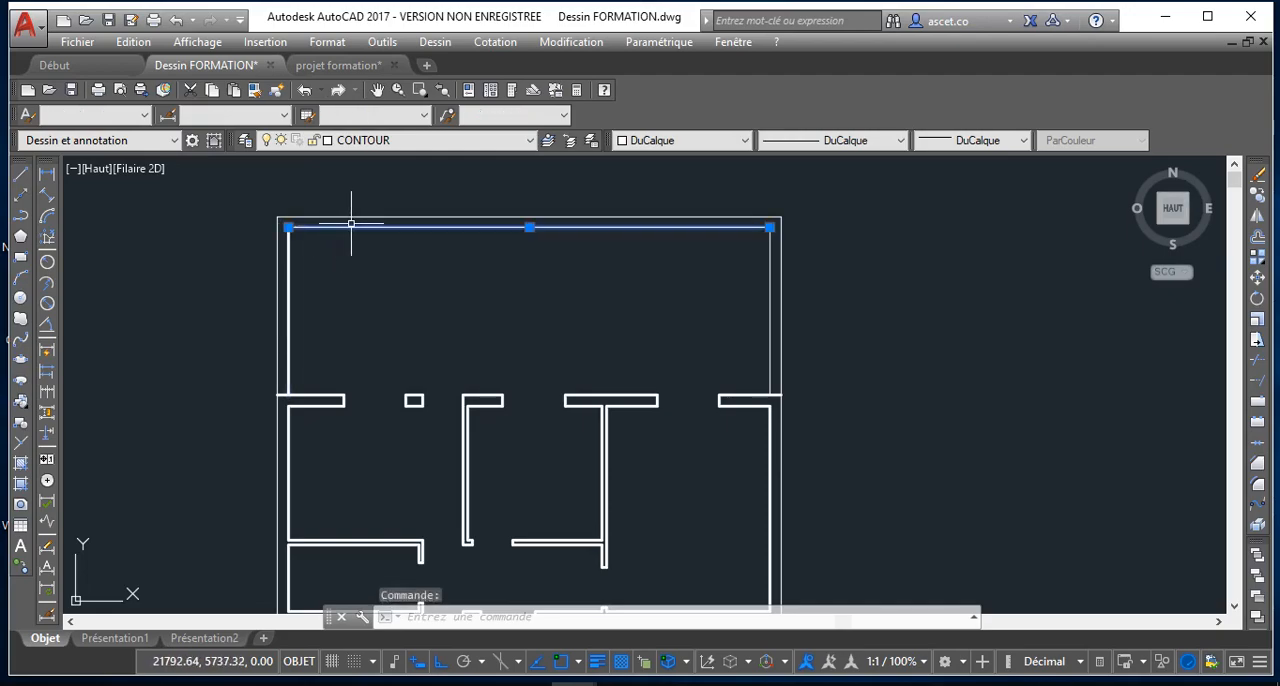
pyautogui.press('Escape')
pyautogui.click(290, 284)
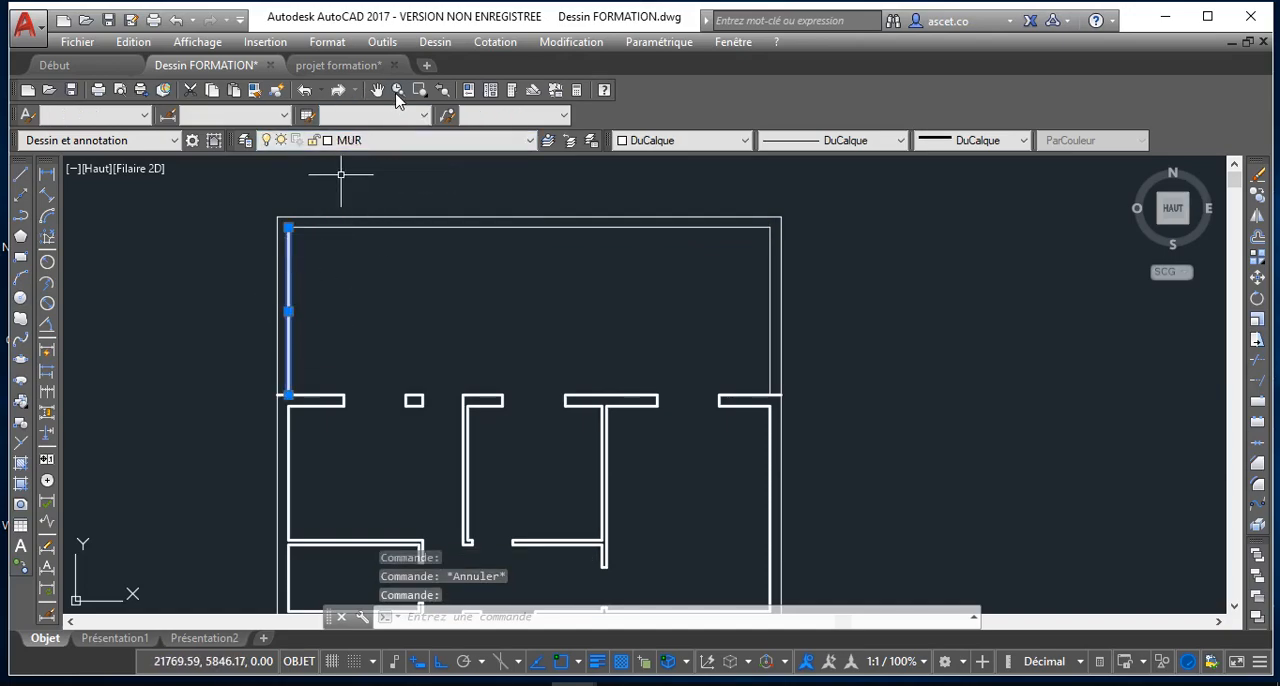
pyautogui.scroll(4, 286, 357)
pyautogui.scroll(-5, 286, 320)
pyautogui.scroll(3, 274, 349)
pyautogui.scroll(-5, 277, 214)
pyautogui.scroll(-2, 343, 420)
pyautogui.scroll(4, 356, 434)
pyautogui.moveTo(356, 433); pyautogui.dragTo(352, 401, button='middle')
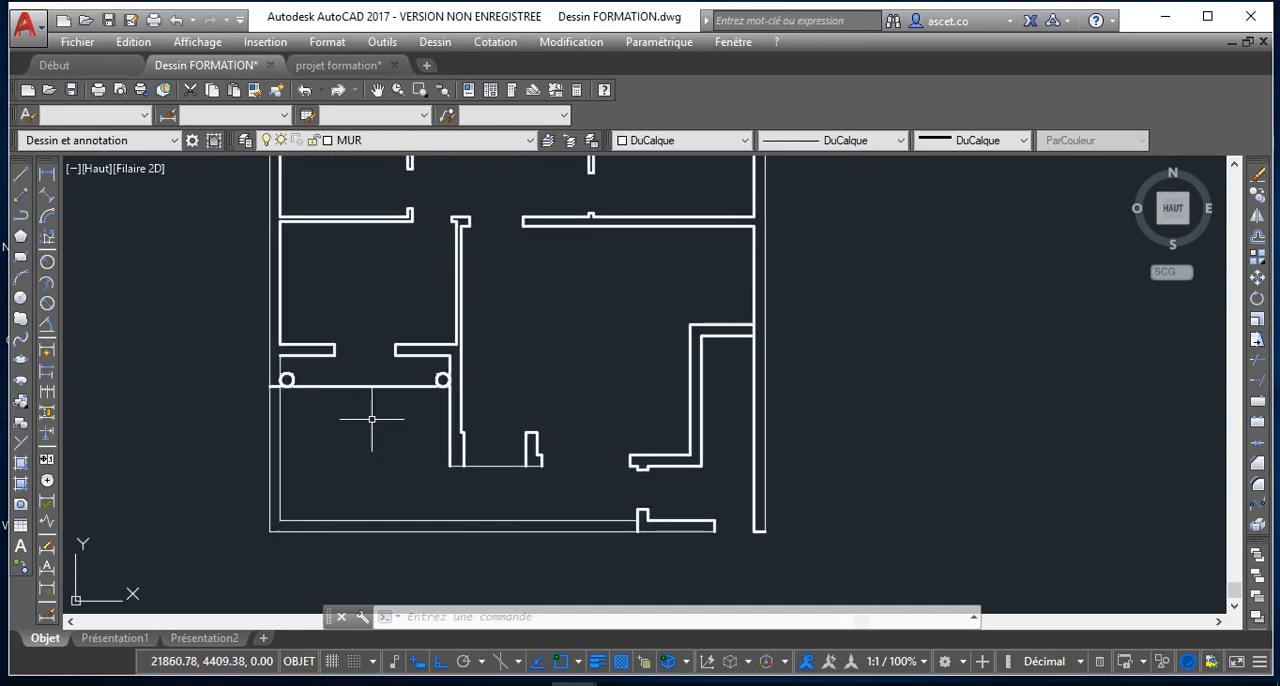
pyautogui.scroll(-4, 609, 538)
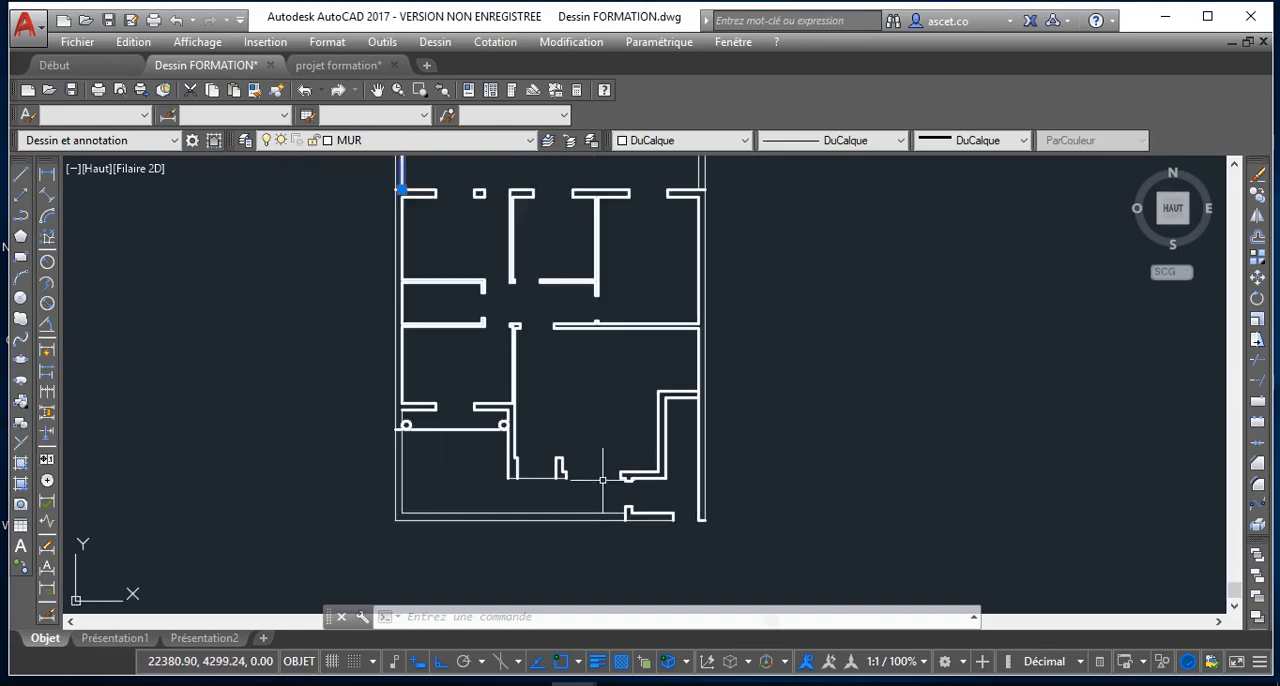
pyautogui.scroll(2, 634, 453)
pyautogui.scroll(-2, 518, 433)
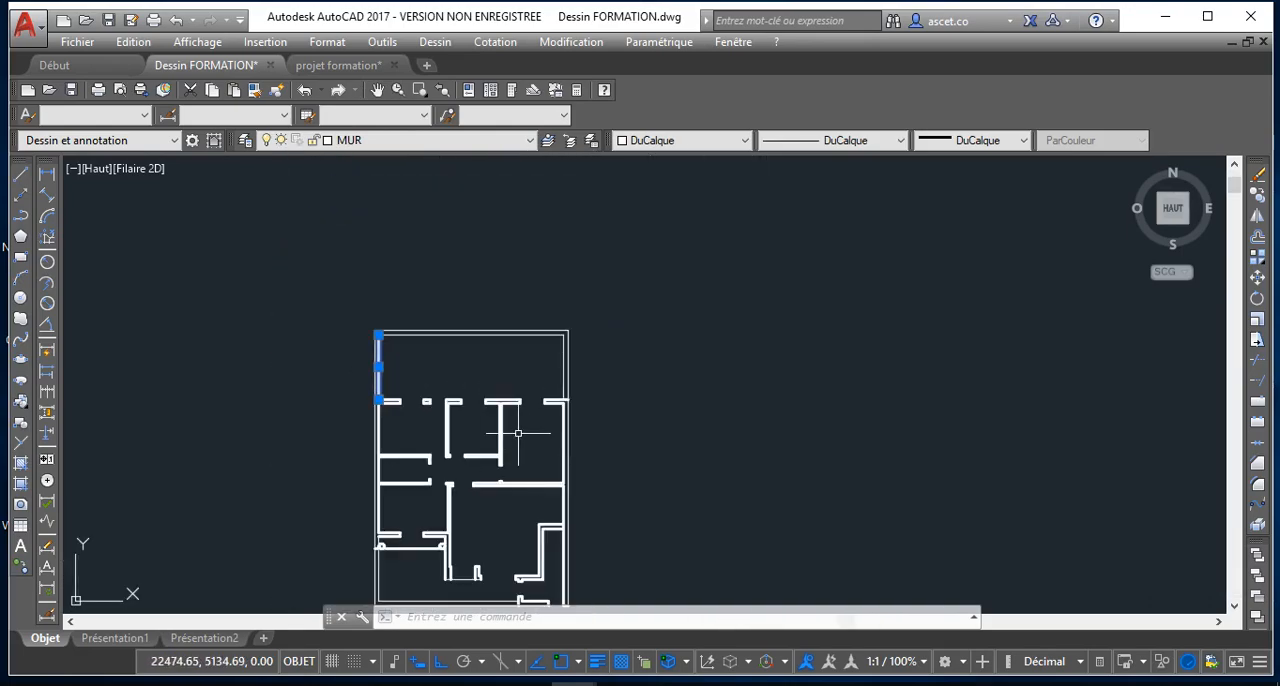
pyautogui.scroll(2, 346, 281)
pyautogui.scroll(2, 418, 289)
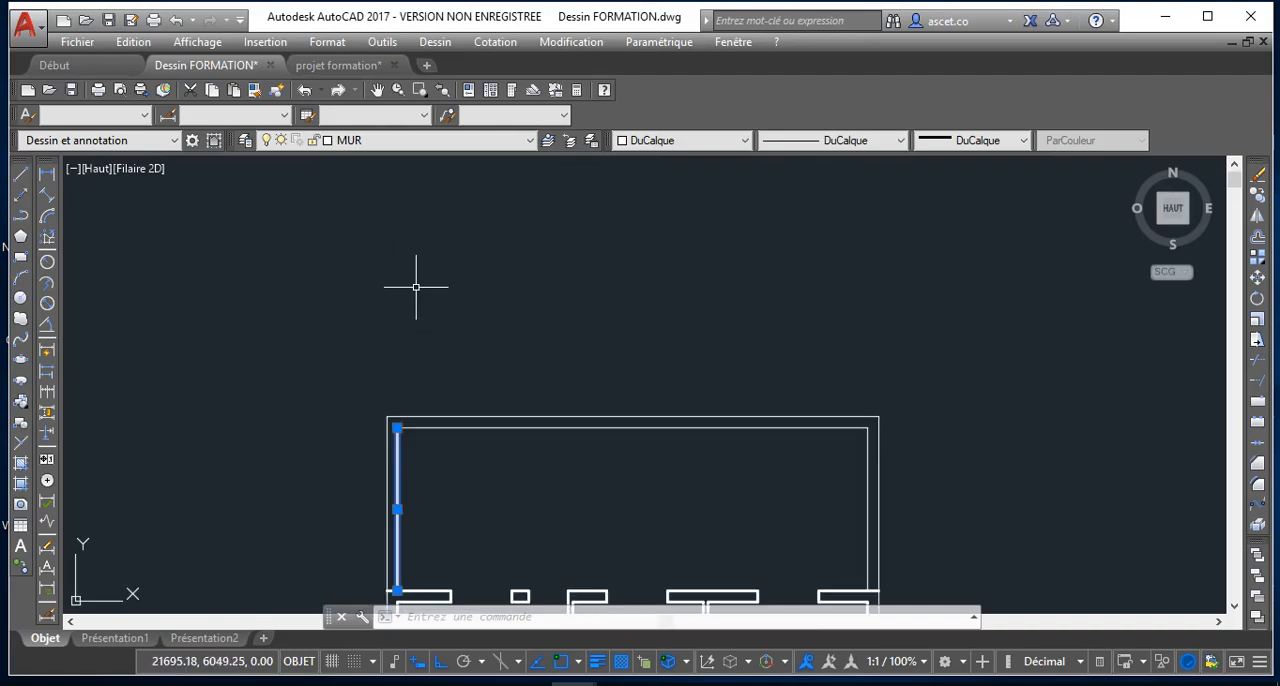
pyautogui.moveTo(414, 286); pyautogui.dragTo(392, 235, button='middle')
pyautogui.click(403, 142)
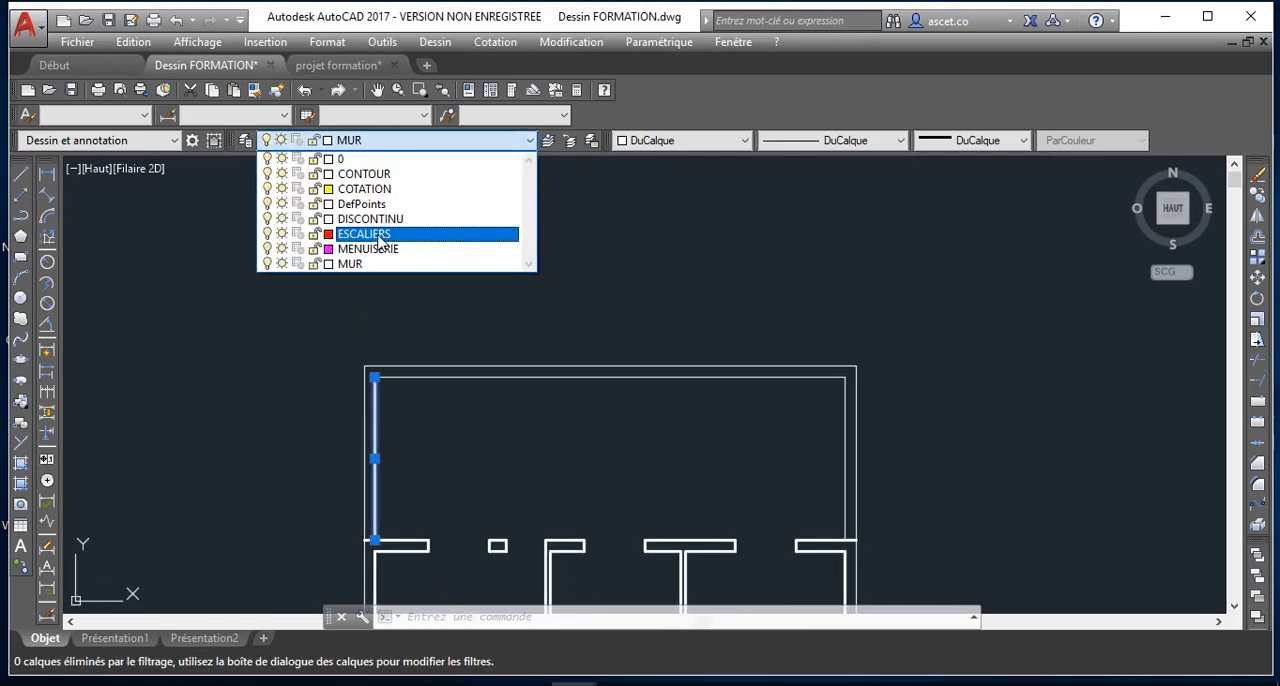
pyautogui.click(365, 174)
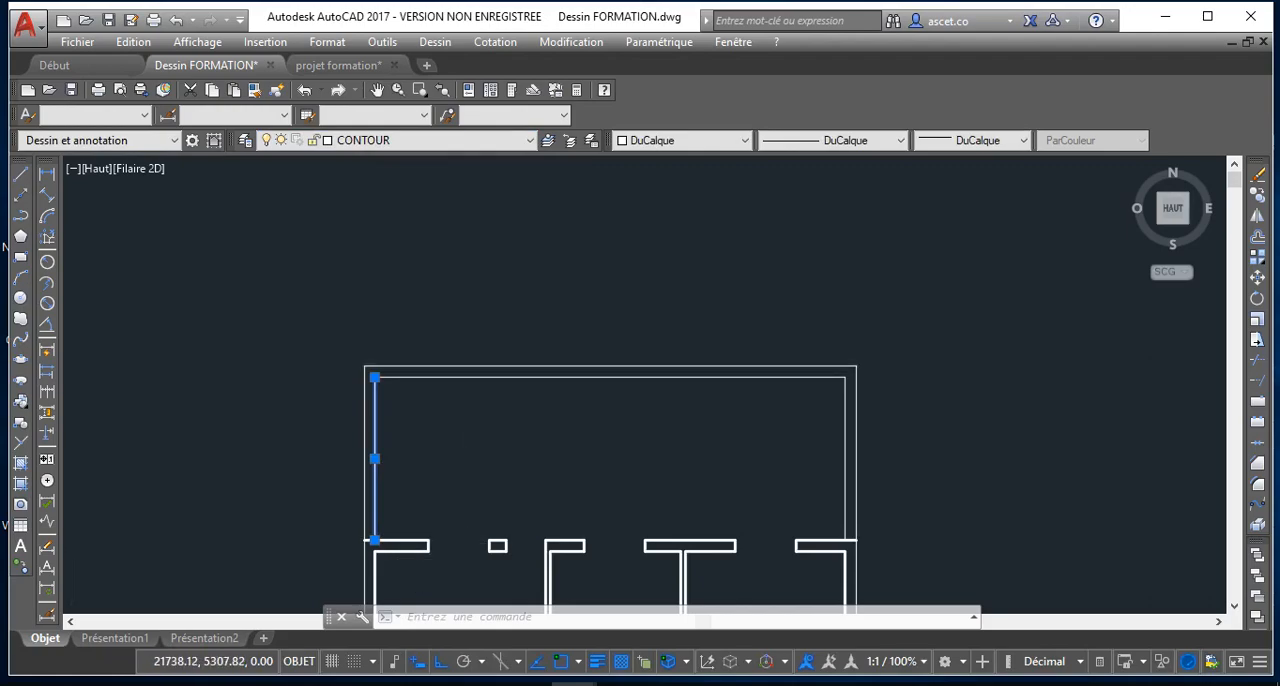
pyautogui.scroll(-2, 398, 497)
pyautogui.press('Escape')
# Assign the left and right outer wall lines and the bottom wall's short outer segment at its right end to the MUR layer
pyautogui.scroll(-4, 414, 501)
pyautogui.moveTo(414, 501); pyautogui.dragTo(256, 297, button='middle')
pyautogui.scroll(6, 248, 334)
pyautogui.click(250, 329)
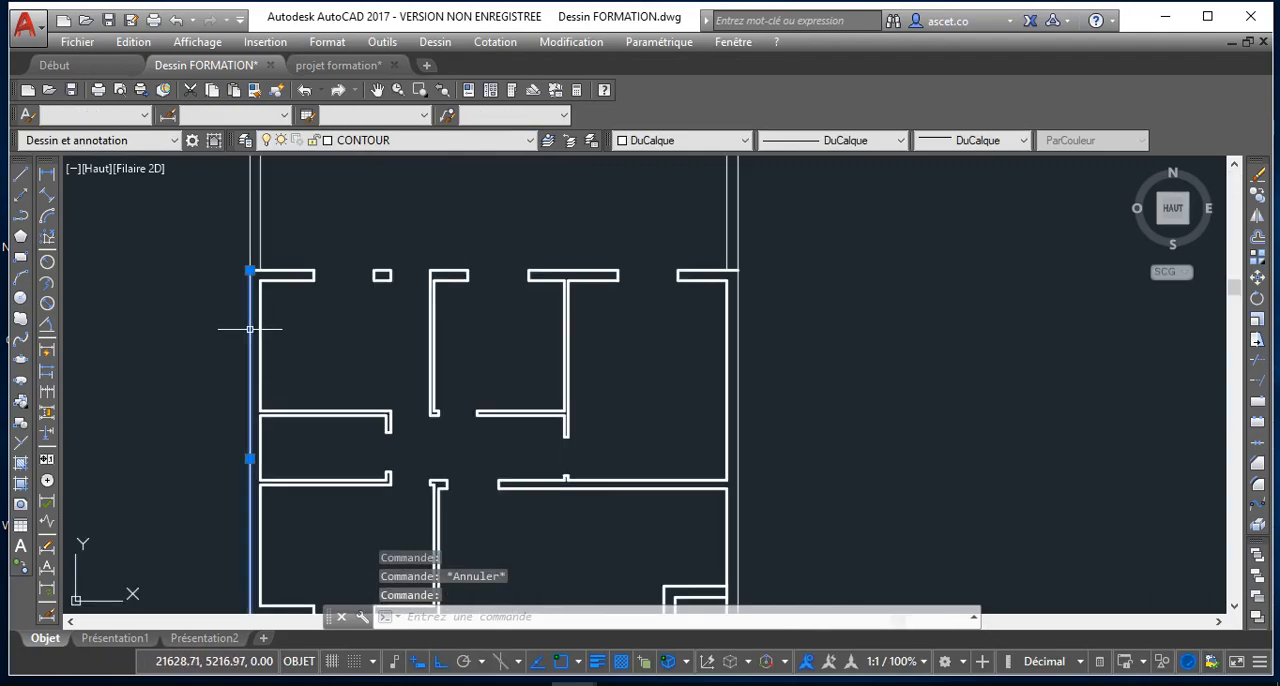
pyautogui.scroll(-4, 250, 329)
pyautogui.scroll(5, 300, 429)
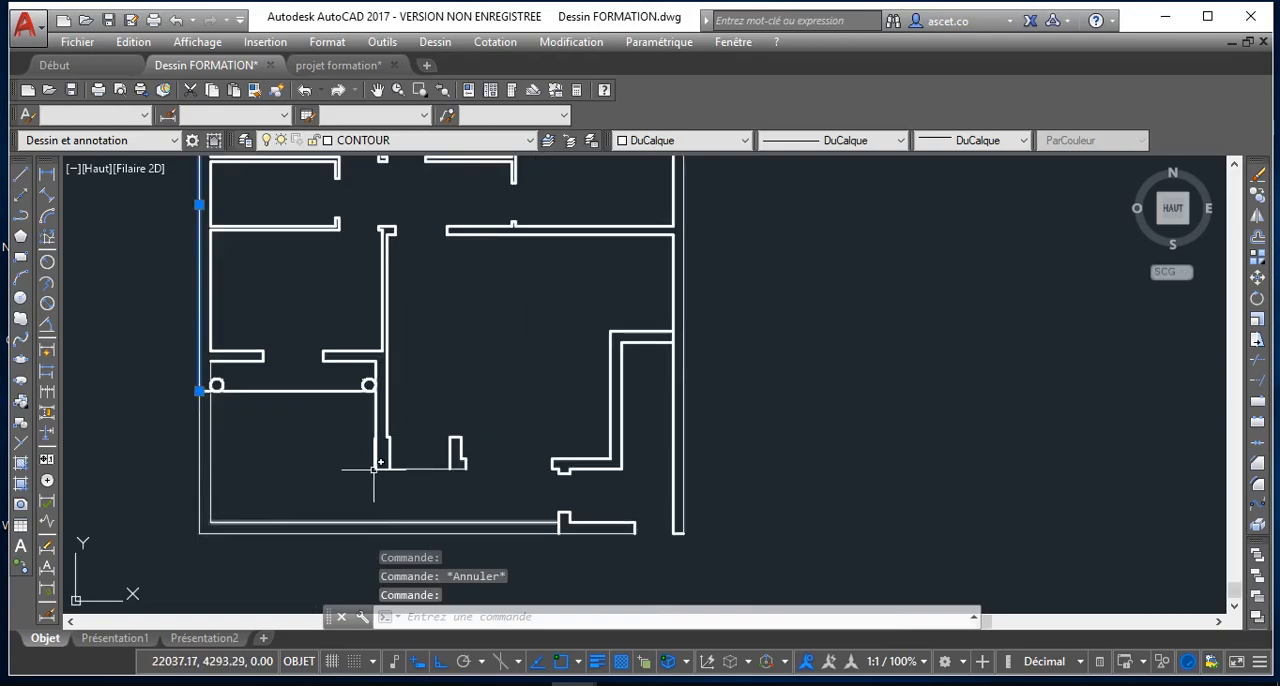
pyautogui.scroll(6, 363, 384)
pyautogui.scroll(-5, 363, 384)
pyautogui.scroll(-3, 370, 394)
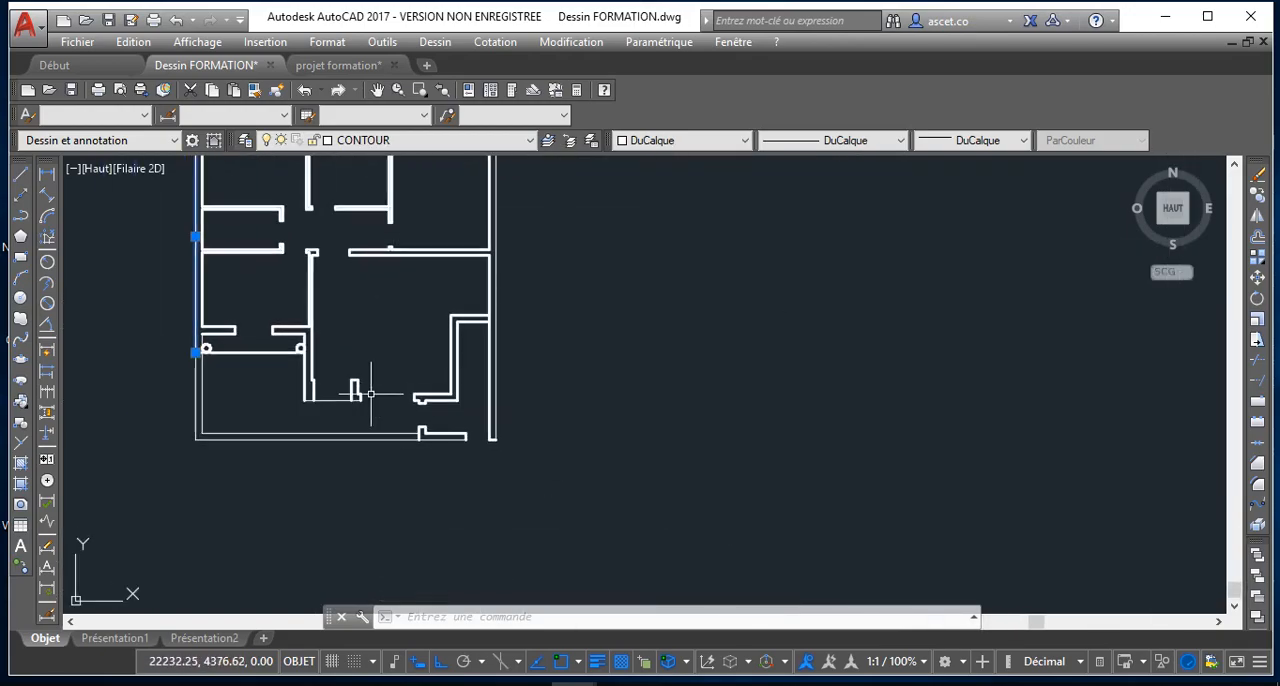
pyautogui.scroll(3, 452, 437)
pyautogui.click(429, 445)
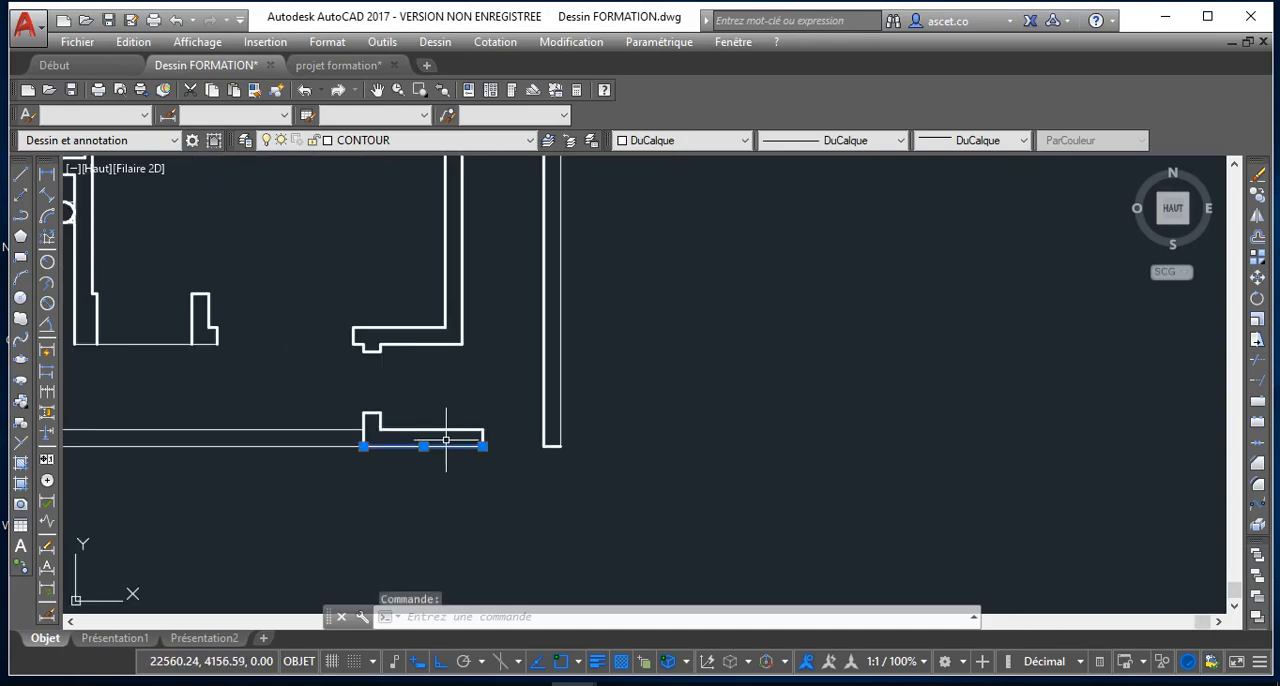
pyautogui.click(559, 332)
pyautogui.scroll(-5, 549, 322)
pyautogui.scroll(-2, 516, 593)
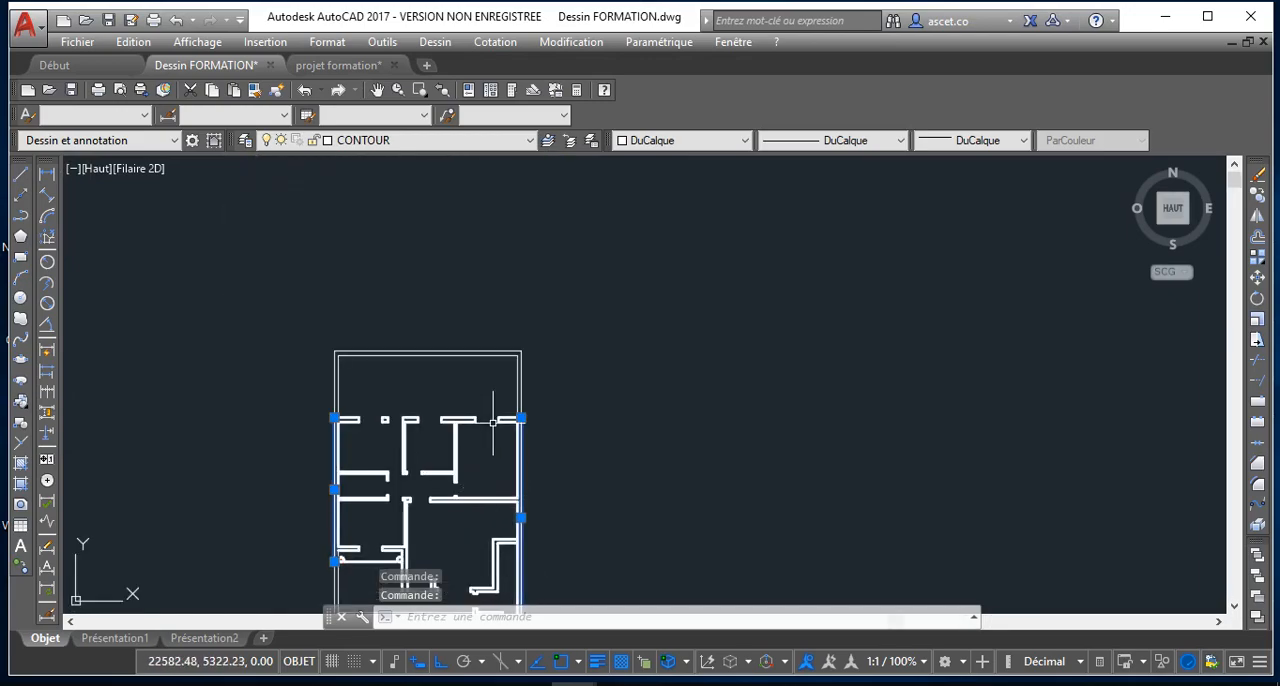
pyautogui.scroll(4, 515, 428)
pyautogui.moveTo(436, 389); pyautogui.dragTo(476, 409, button='middle')
pyautogui.scroll(-2, 223, 383)
pyautogui.moveTo(223, 383); pyautogui.dragTo(260, 389, button='middle')
pyautogui.moveTo(161, 408); pyautogui.dragTo(238, 377, button='middle')
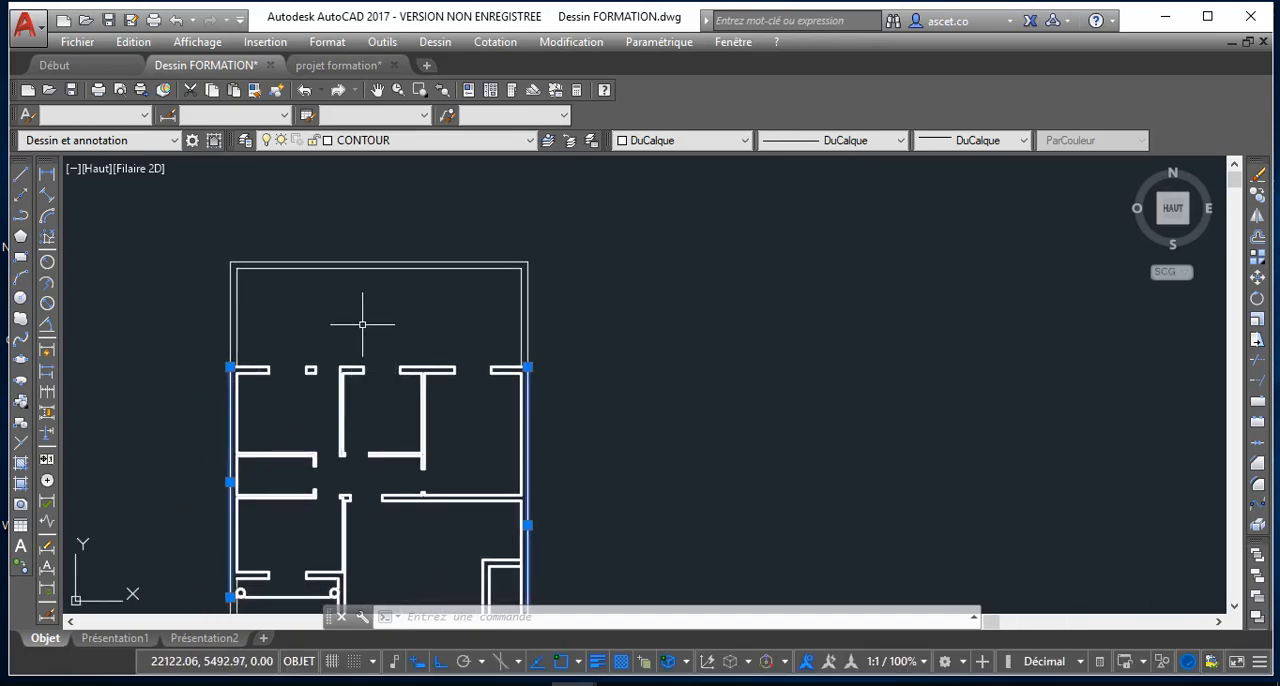
pyautogui.click(400, 141)
pyautogui.click(350, 267)
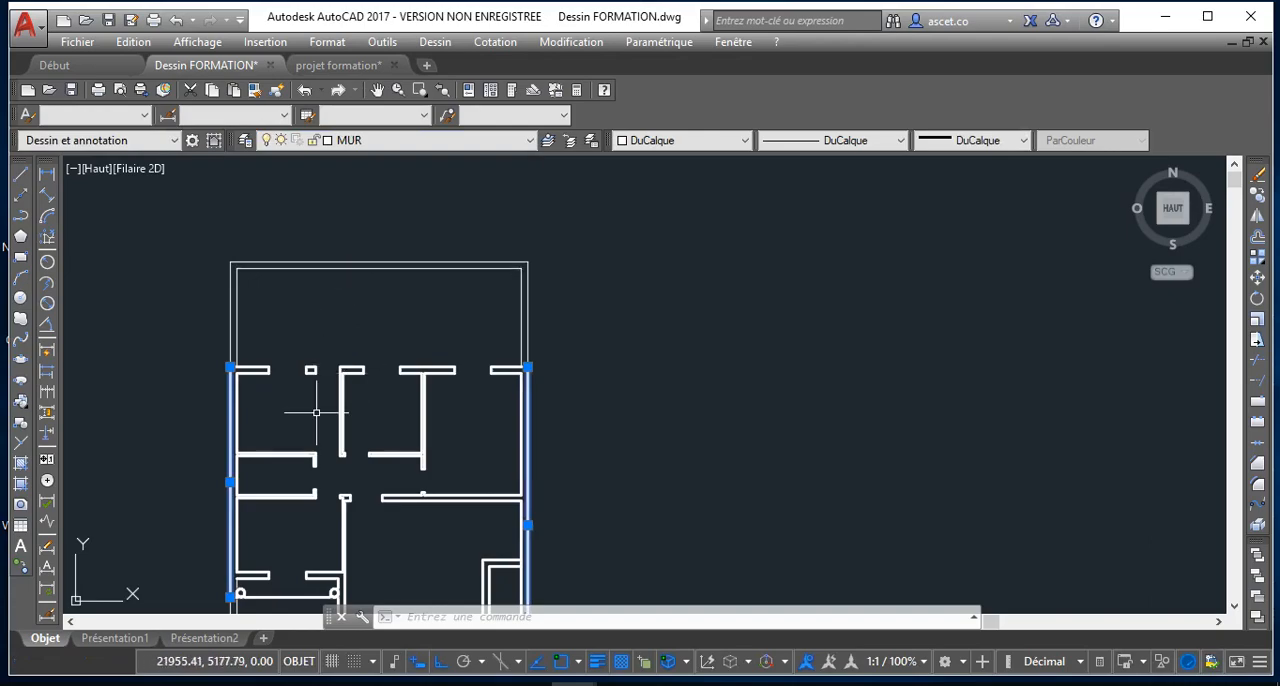
pyautogui.press('Escape')
# Move the horizontal line running between the two round columns to the DISCONTINU layer
pyautogui.scroll(-4, 320, 412)
pyautogui.scroll(7, 323, 490)
pyautogui.moveTo(310, 541); pyautogui.dragTo(311, 518, button='middle')
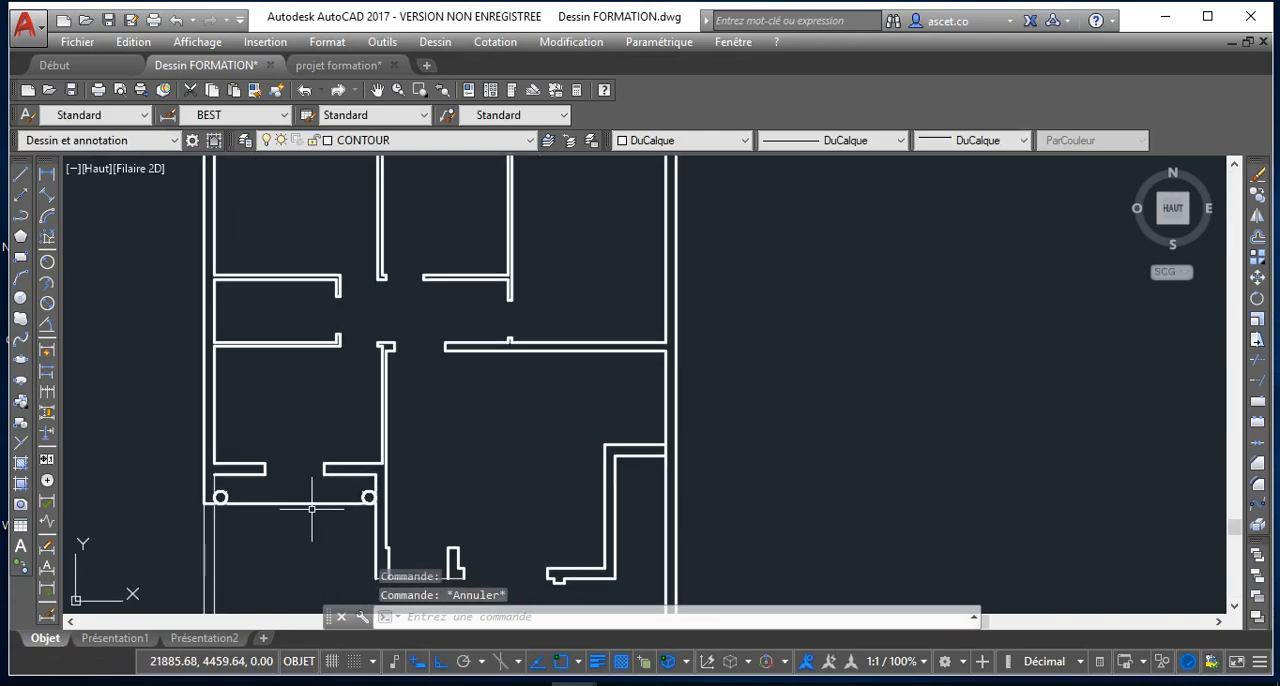
pyautogui.scroll(4, 268, 523)
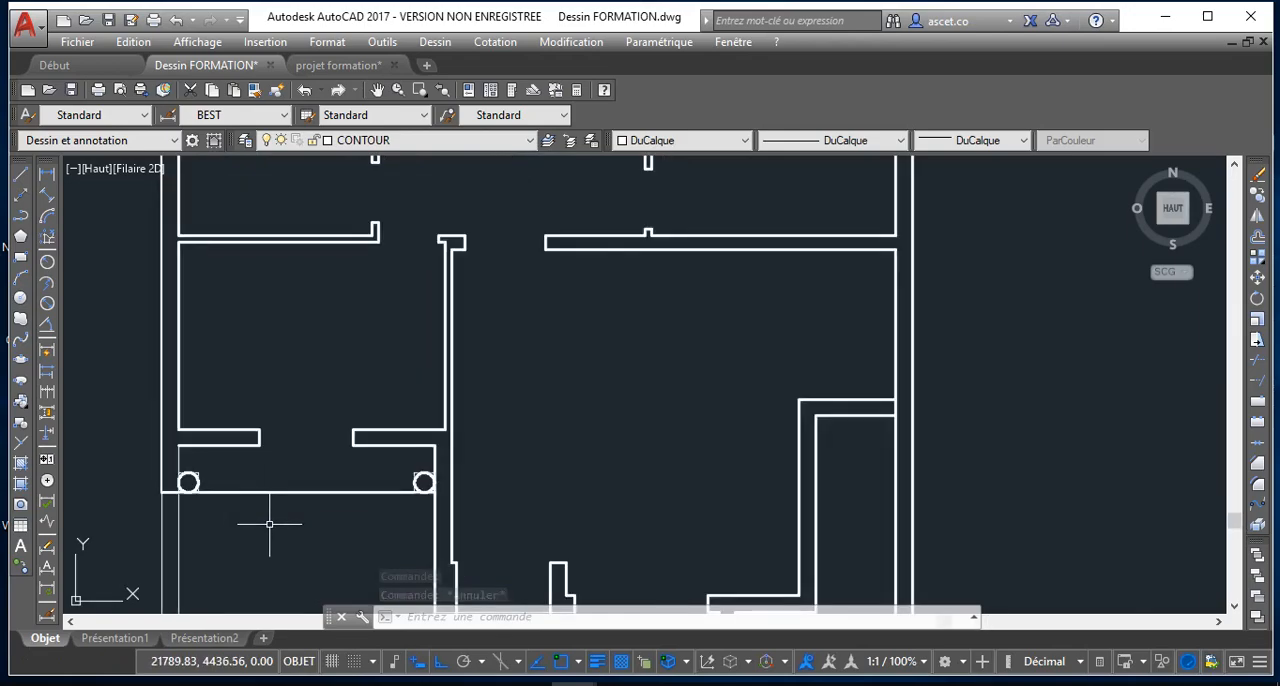
pyautogui.click(272, 478)
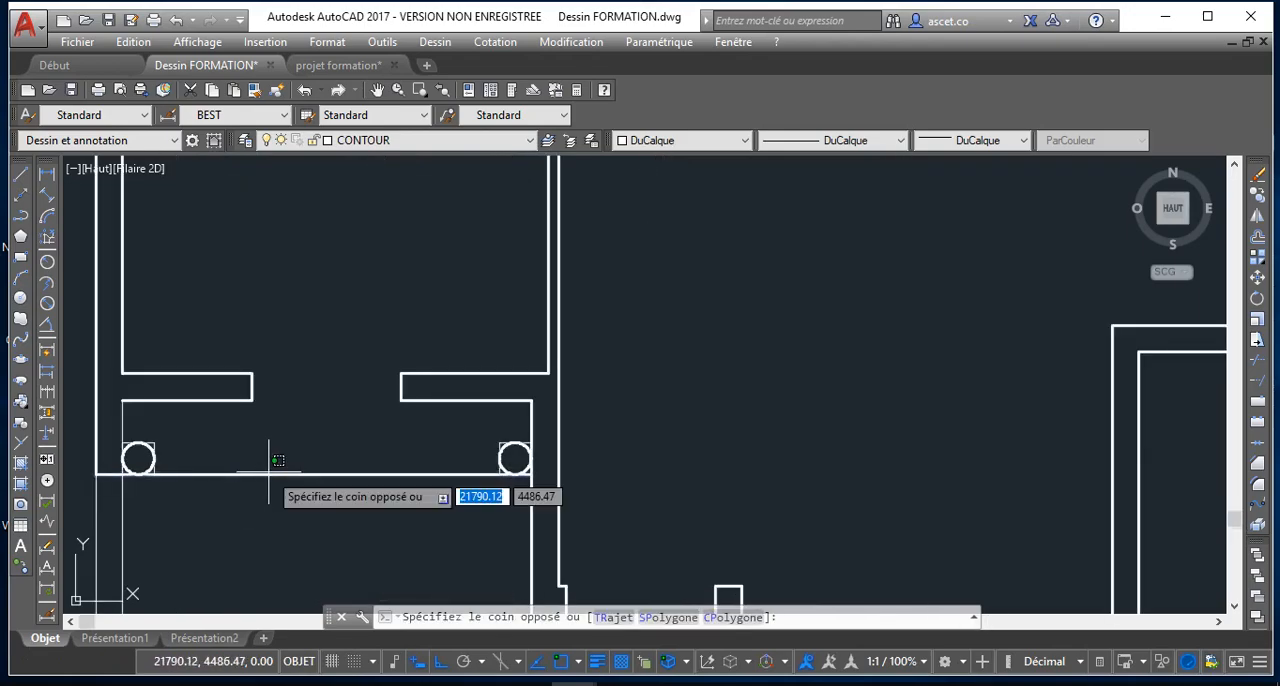
pyautogui.click(268, 400)
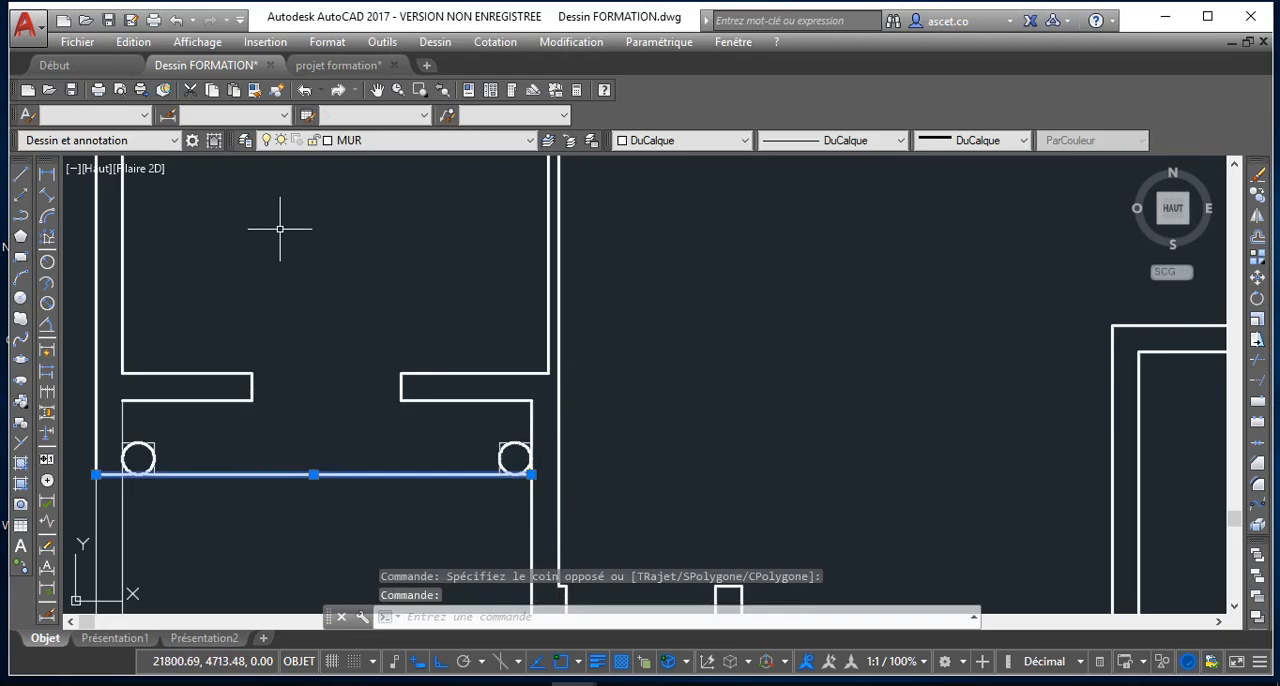
pyautogui.click(346, 141)
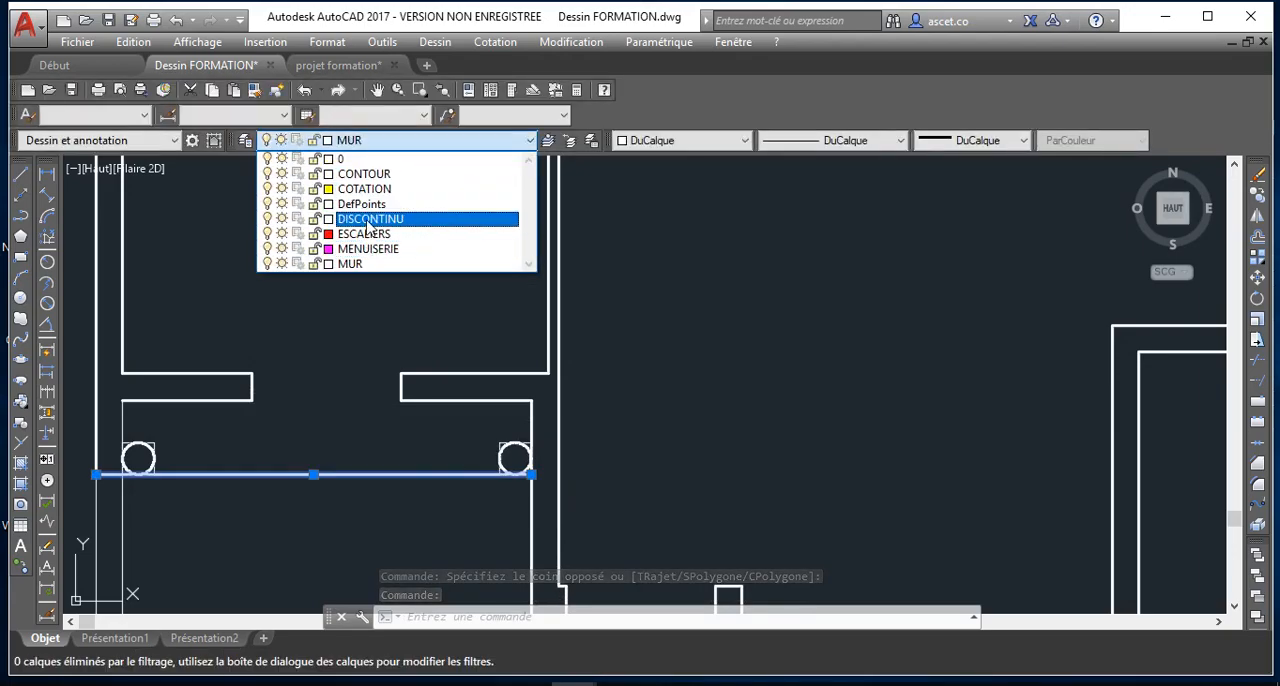
pyautogui.click(385, 218)
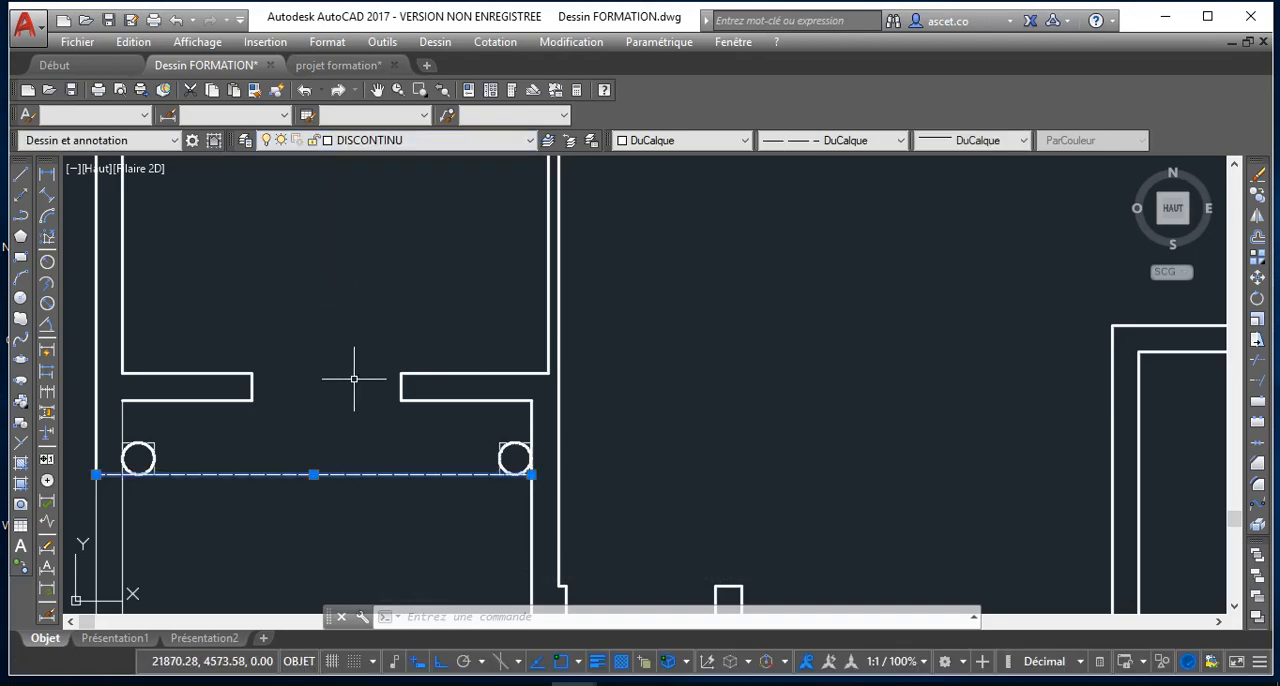
pyautogui.scroll(-2, 334, 486)
pyautogui.press('Escape')
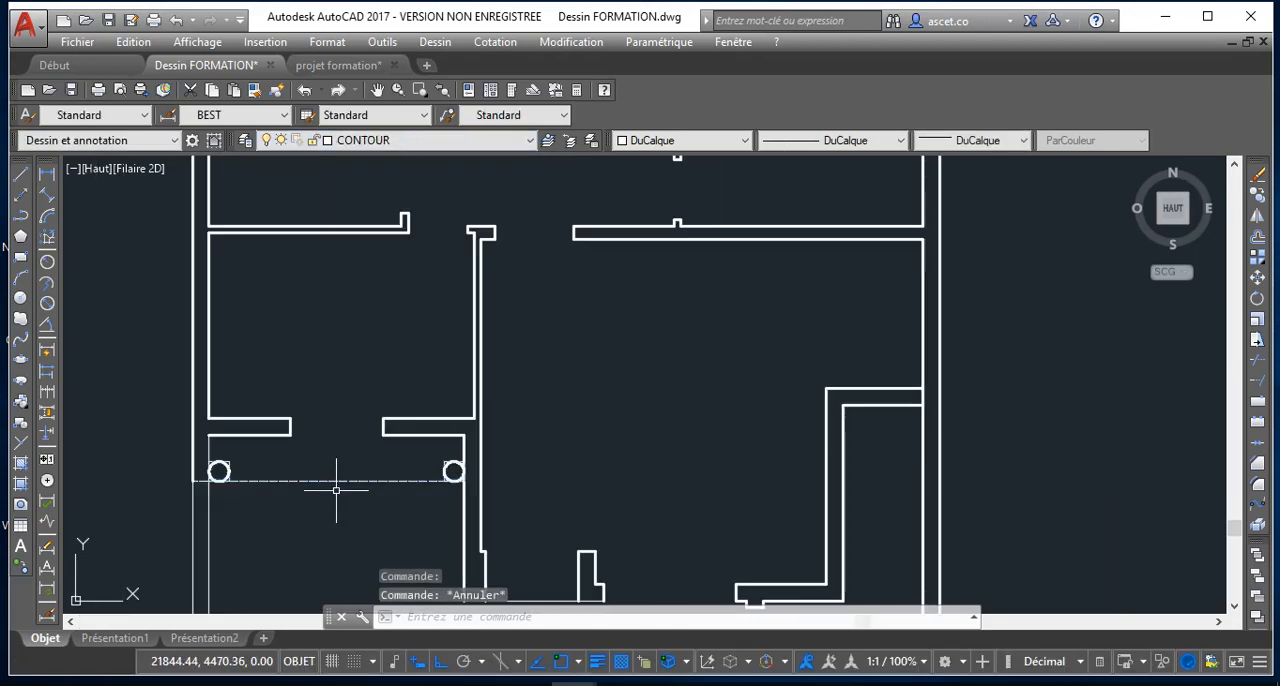
# Assign the short vertical wall line beside the left round column to the MUR layer
pyautogui.scroll(4, 336, 490)
pyautogui.scroll(-4, 349, 490)
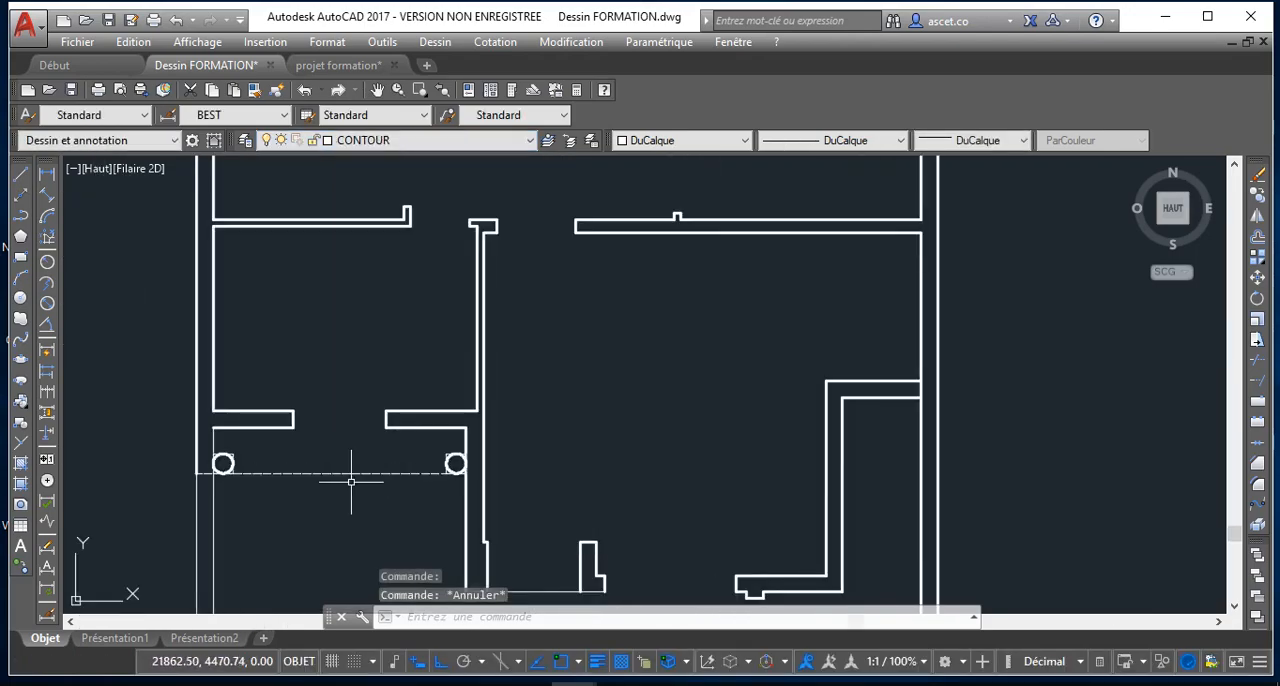
pyautogui.scroll(4, 300, 477)
pyautogui.scroll(-4, 217, 477)
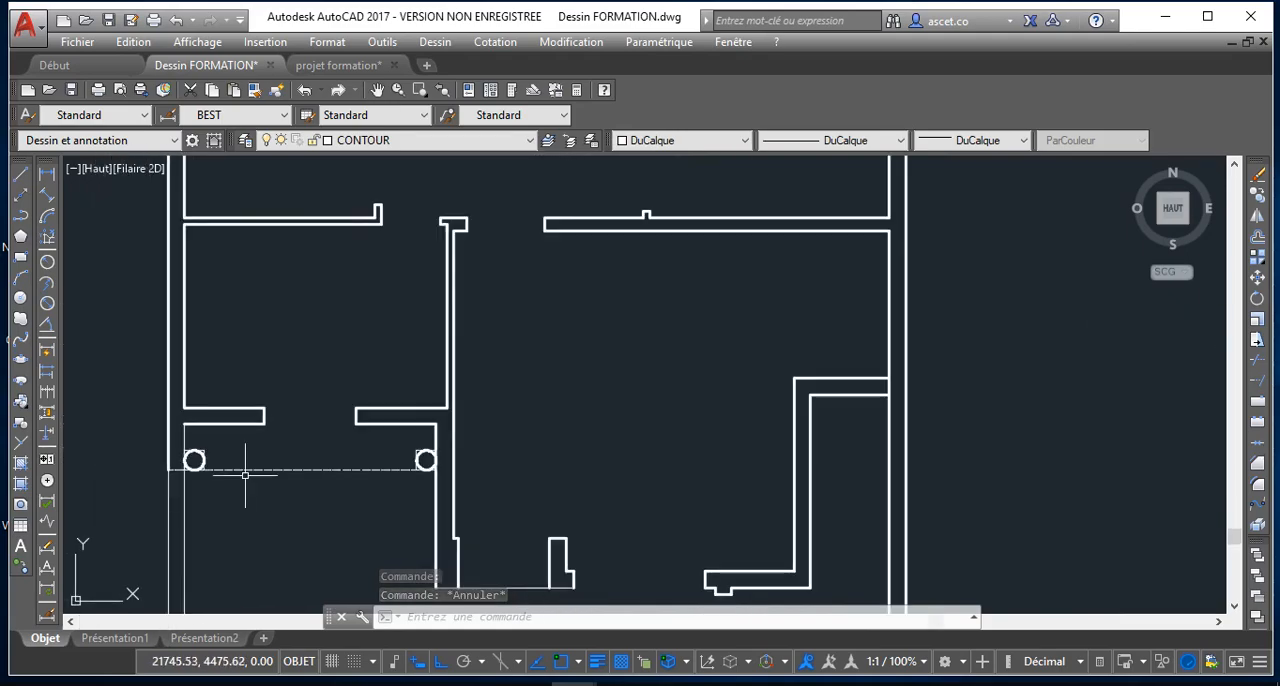
pyautogui.scroll(2, 245, 475)
pyautogui.scroll(2, 245, 475)
pyautogui.scroll(-2, 217, 472)
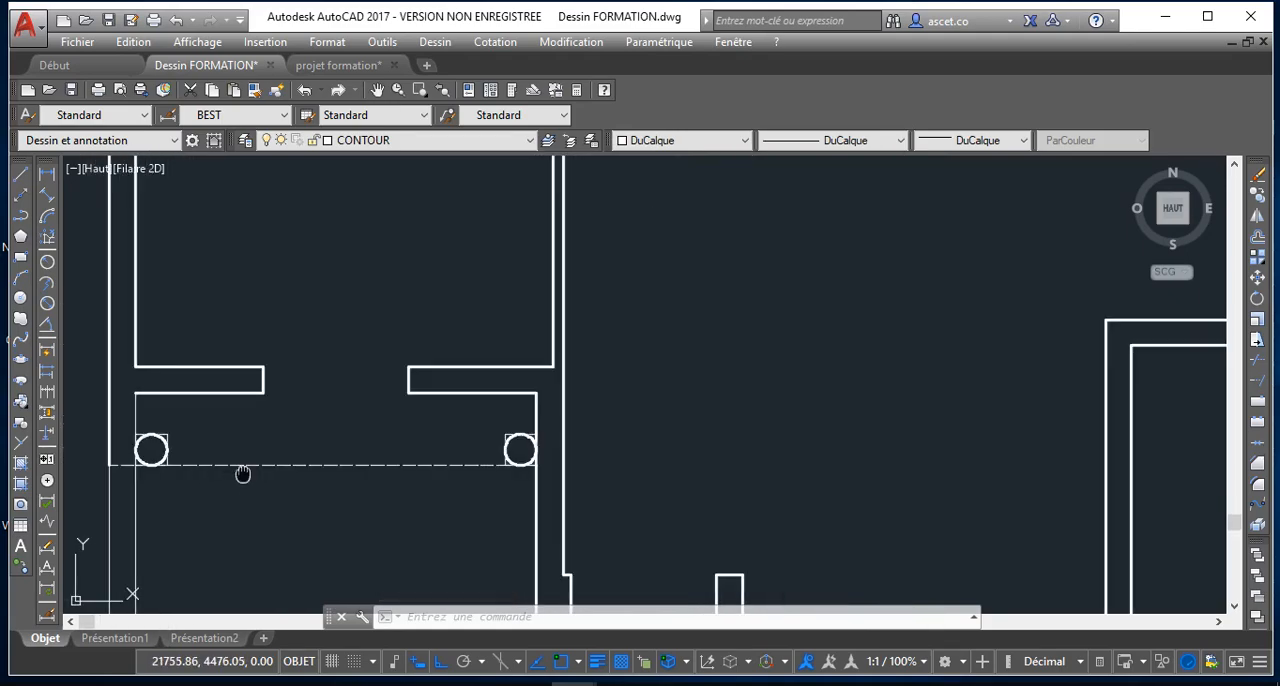
pyautogui.moveTo(243, 474); pyautogui.dragTo(282, 477, button='middle')
pyautogui.click(175, 410)
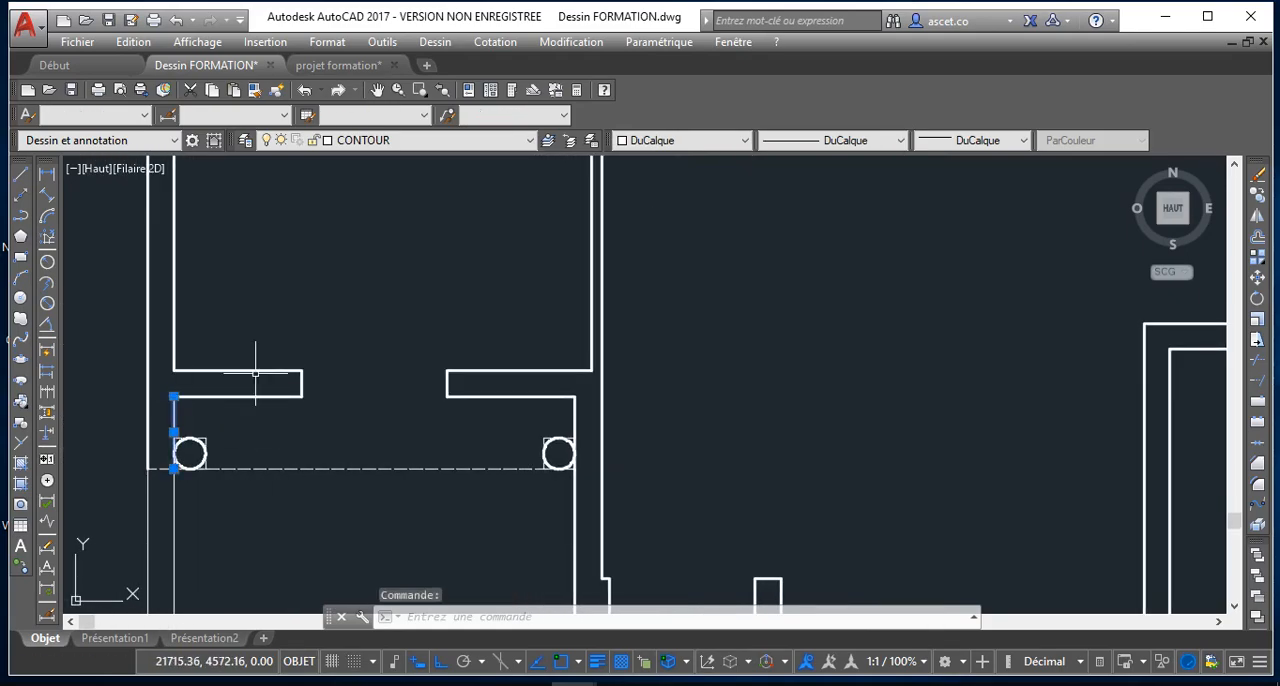
pyautogui.click(434, 141)
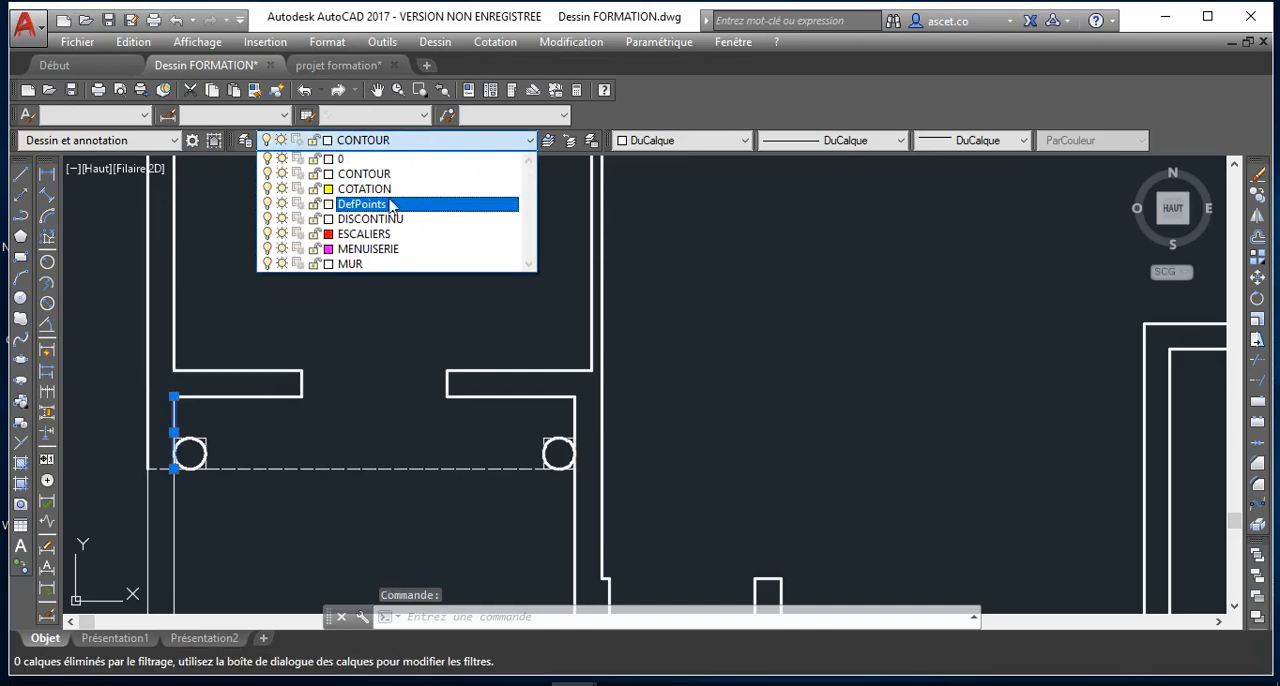
pyautogui.click(368, 249)
pyautogui.click(388, 141)
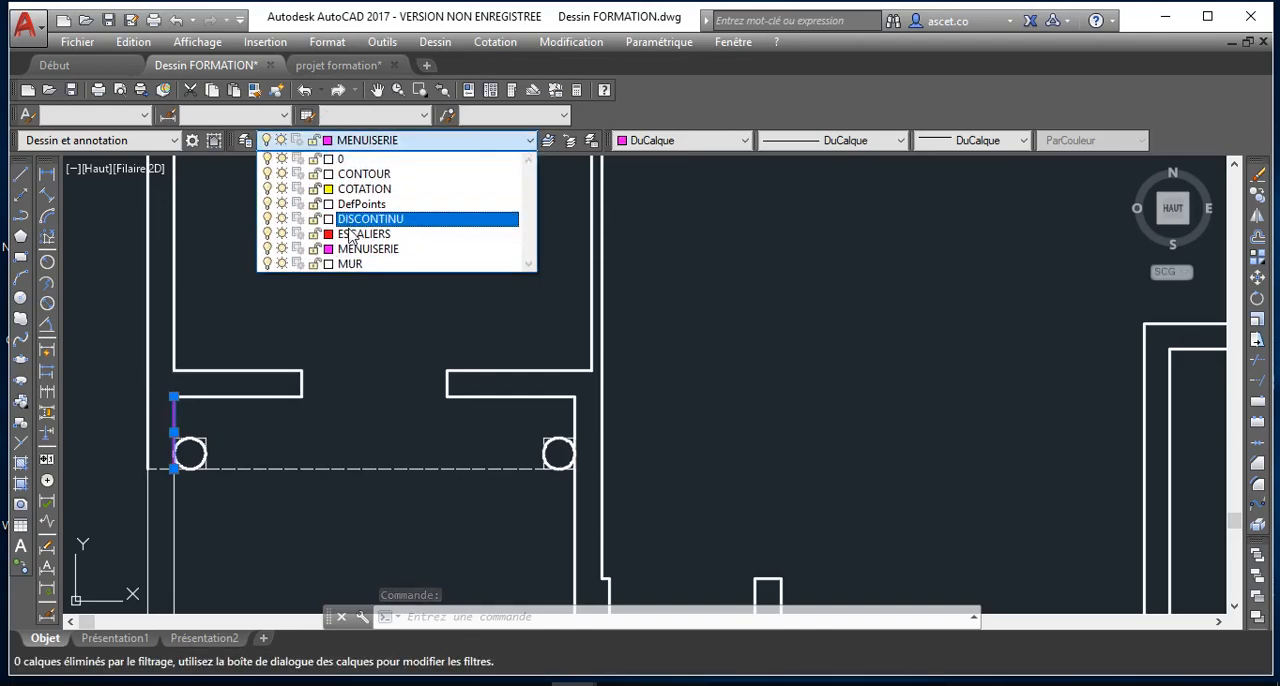
pyautogui.click(357, 266)
pyautogui.scroll(-4, 355, 263)
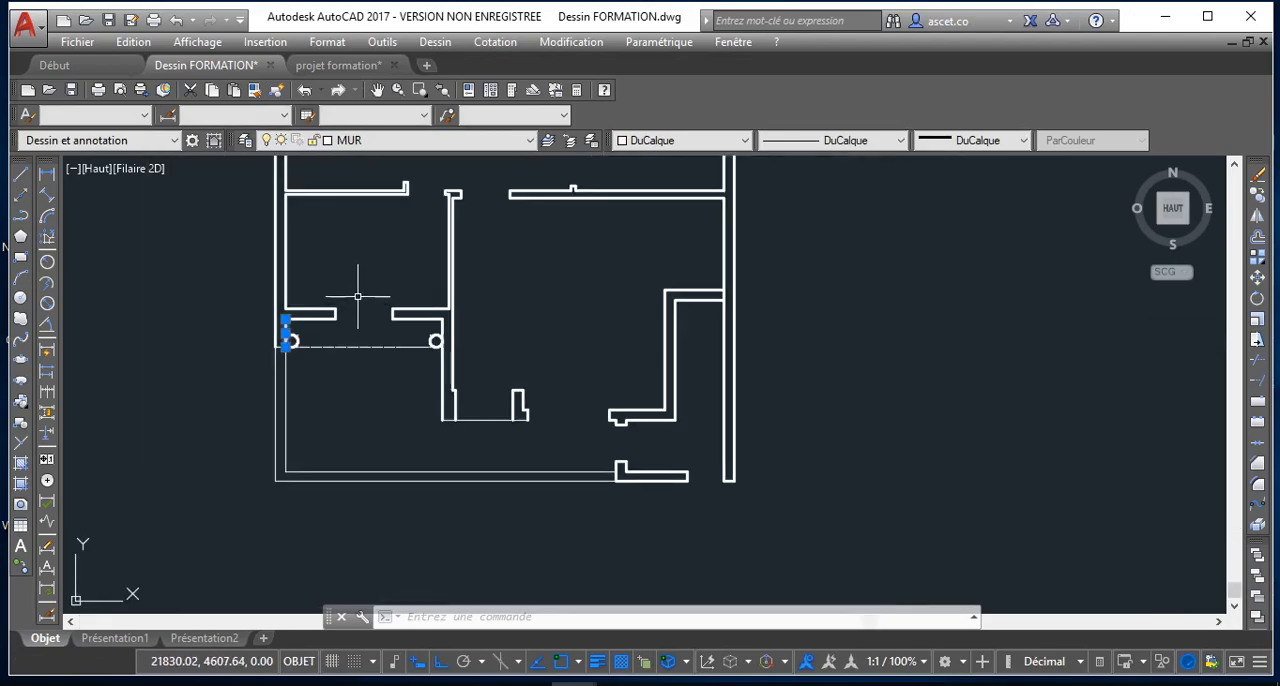
pyautogui.press('Escape')
# Examine the thick and thin wall lines across the whole house plan
pyautogui.scroll(5, 441, 314)
pyautogui.scroll(-4, 431, 364)
pyautogui.moveTo(438, 313); pyautogui.dragTo(437, 432, button='middle')
pyautogui.scroll(2, 460, 325)
pyautogui.scroll(-4, 437, 432)
pyautogui.moveTo(452, 335); pyautogui.dragTo(413, 366, button='middle')
pyautogui.scroll(2, 437, 384)
pyautogui.scroll(-2, 589, 433)
pyautogui.moveTo(584, 429); pyautogui.dragTo(490, 292, button='middle')
pyautogui.scroll(-2, 551, 388)
pyautogui.scroll(3, 467, 389)
pyautogui.scroll(-2, 467, 392)
pyautogui.scroll(2, 466, 392)
pyautogui.scroll(-4, 466, 390)
pyautogui.moveTo(420, 320); pyautogui.dragTo(335, 319, button='middle')
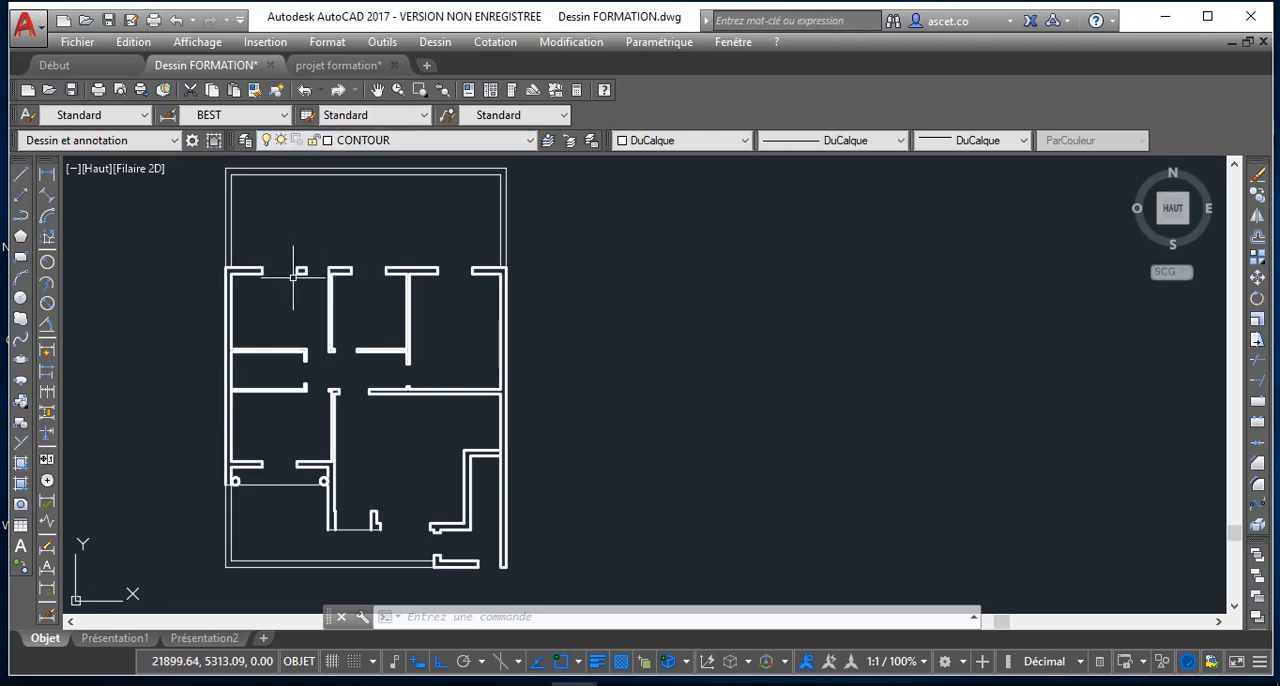
# Draw a rectangle across the leftmost opening of the upper horizontal wall, spanning the wall's full thickness
pyautogui.scroll(1, 208, 271)
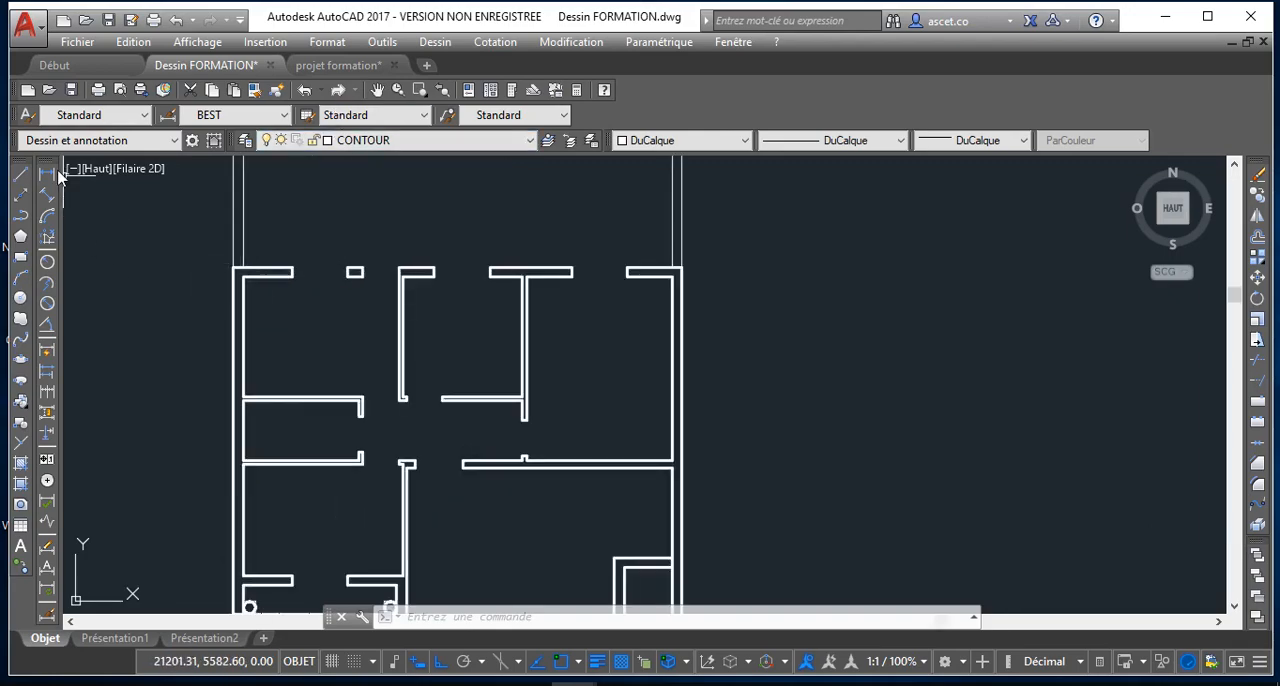
pyautogui.click(21, 259)
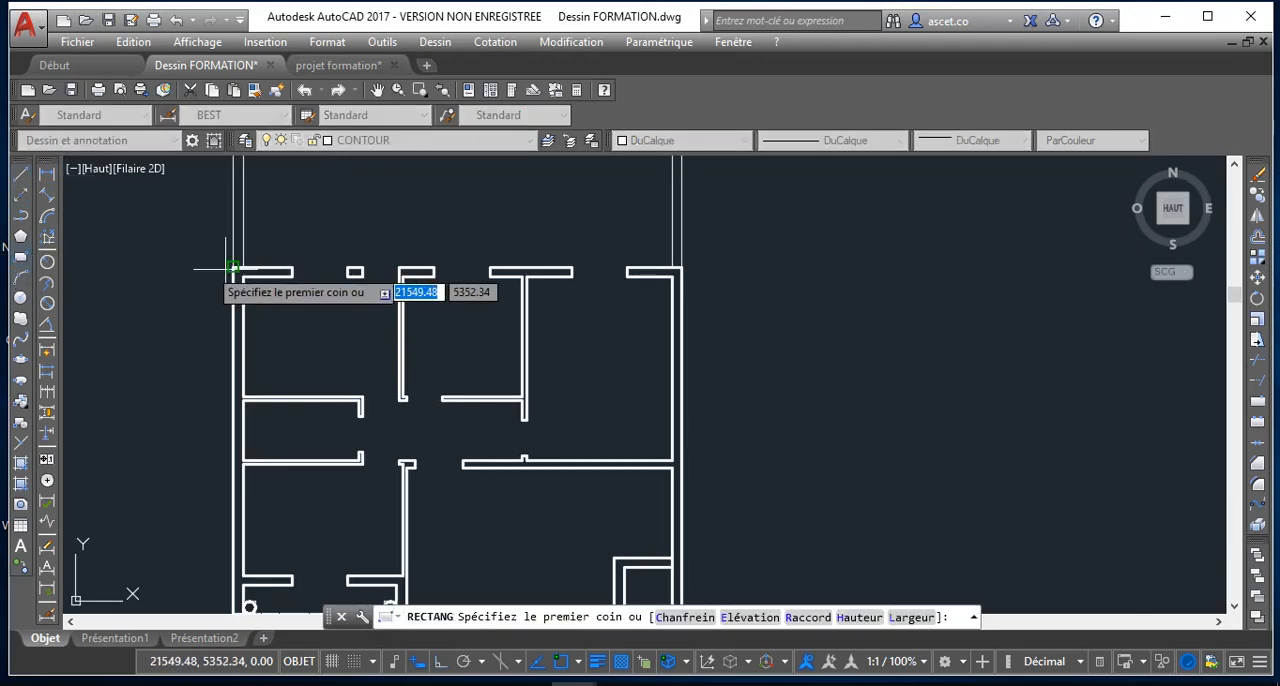
pyautogui.scroll(4, 272, 270)
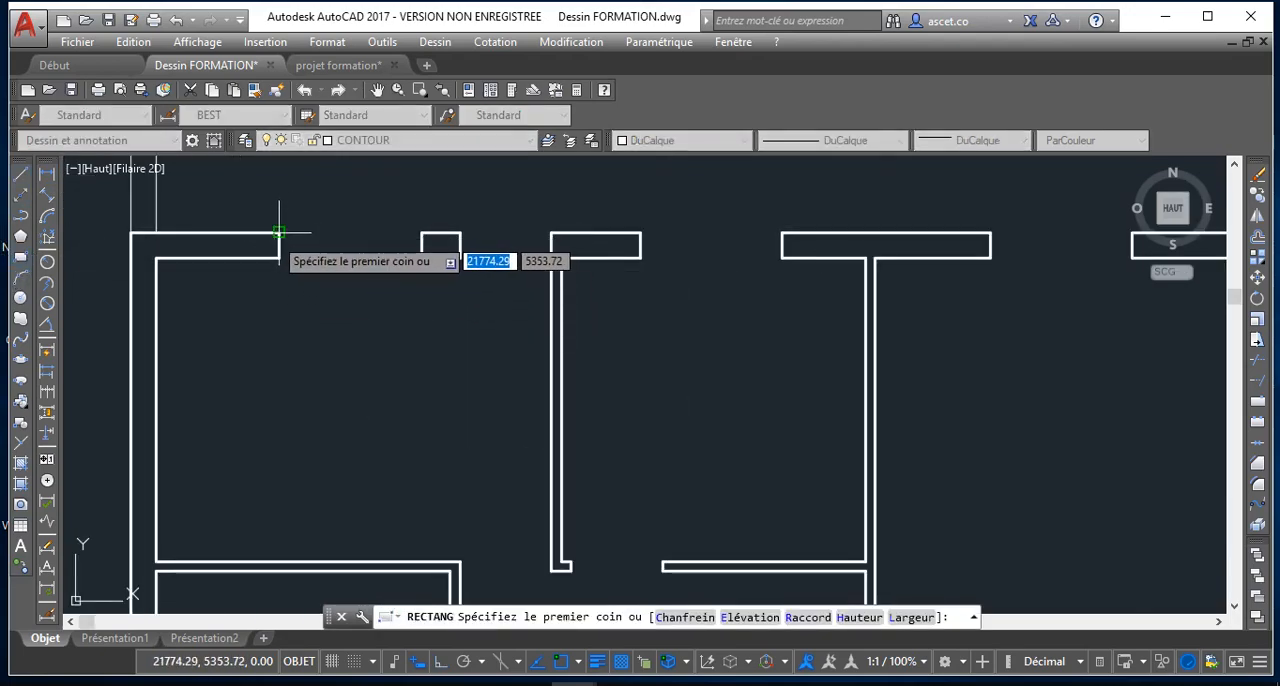
pyautogui.click(278, 235)
pyautogui.click(421, 257)
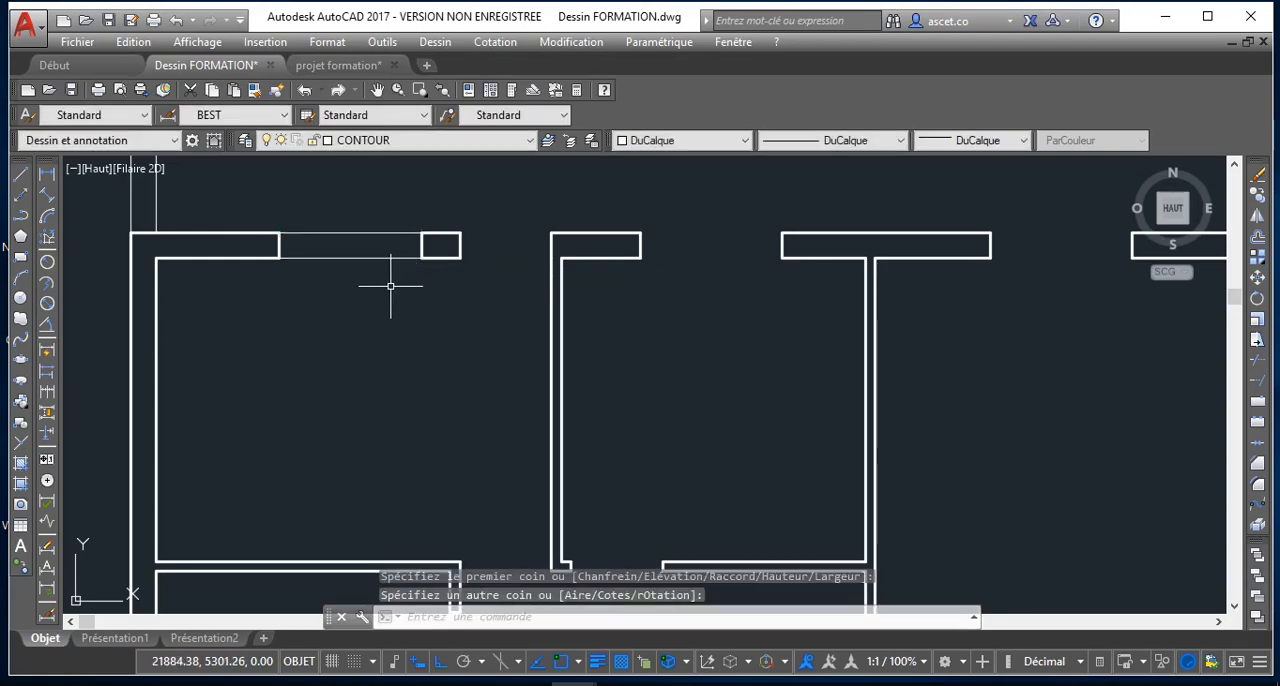
pyautogui.scroll(-4, 331, 262)
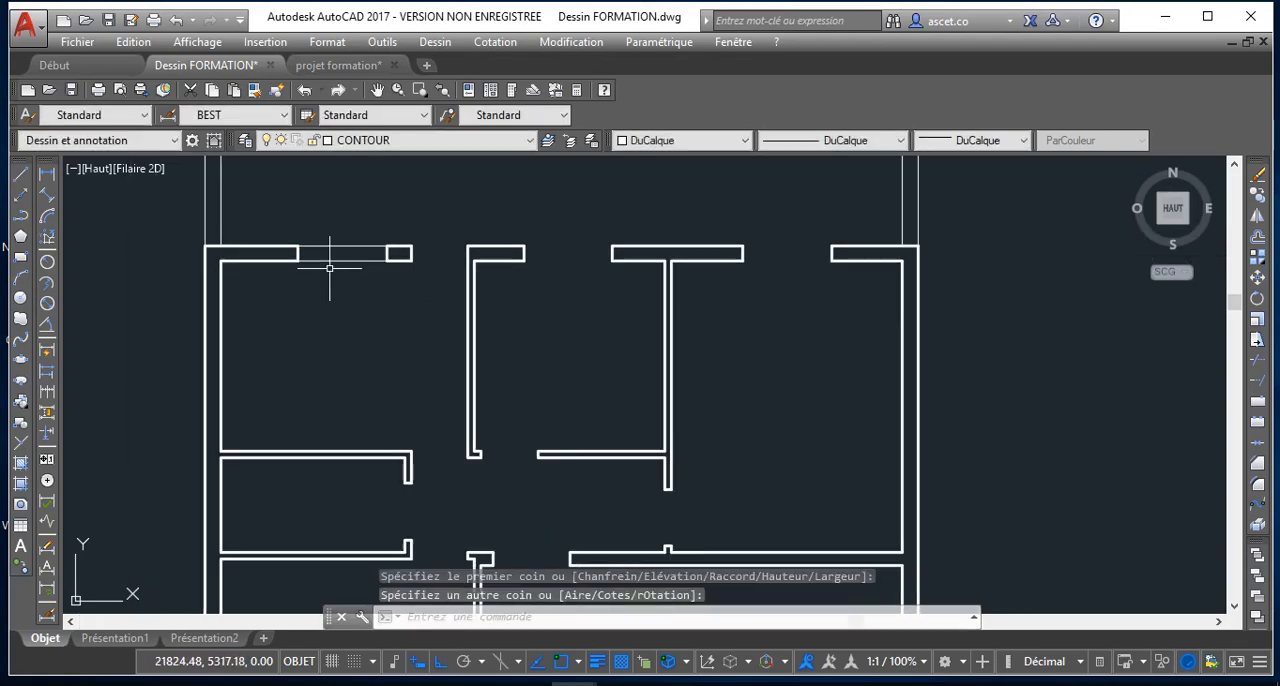
# Make MENUISERIE the current layer and assign the rectangle in the upper wall's leftmost opening to it
pyautogui.click(378, 140)
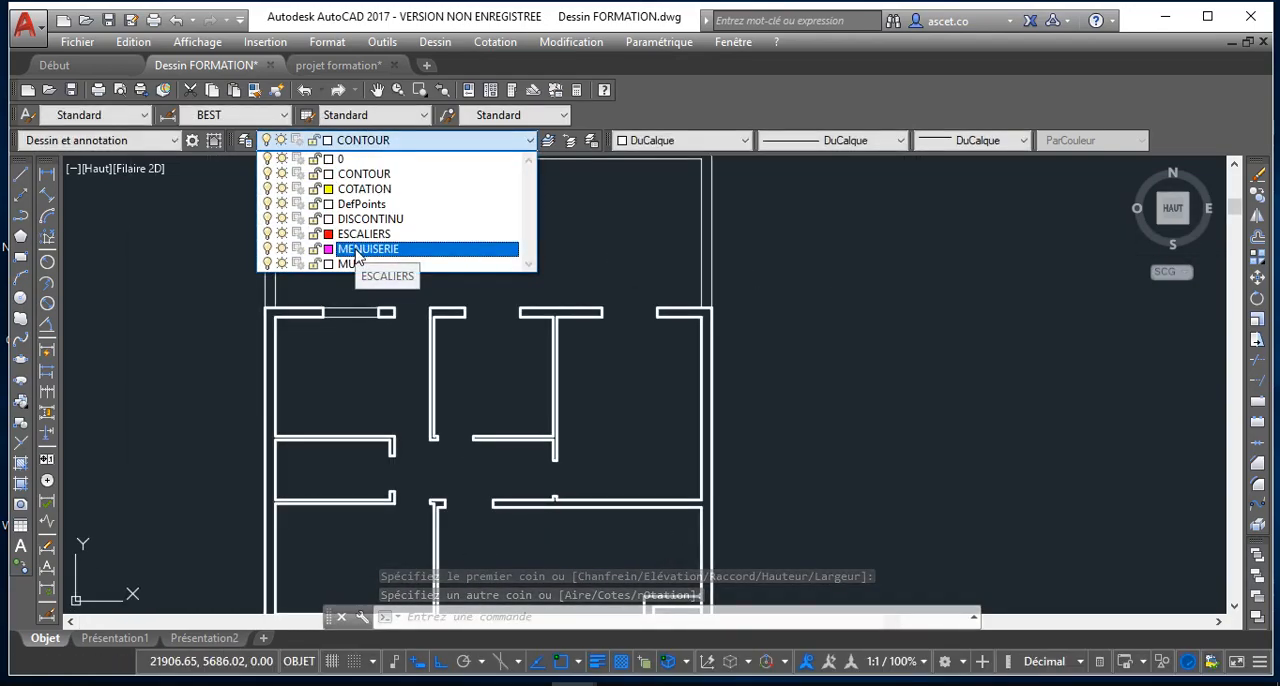
pyautogui.click(366, 249)
pyautogui.click(348, 310)
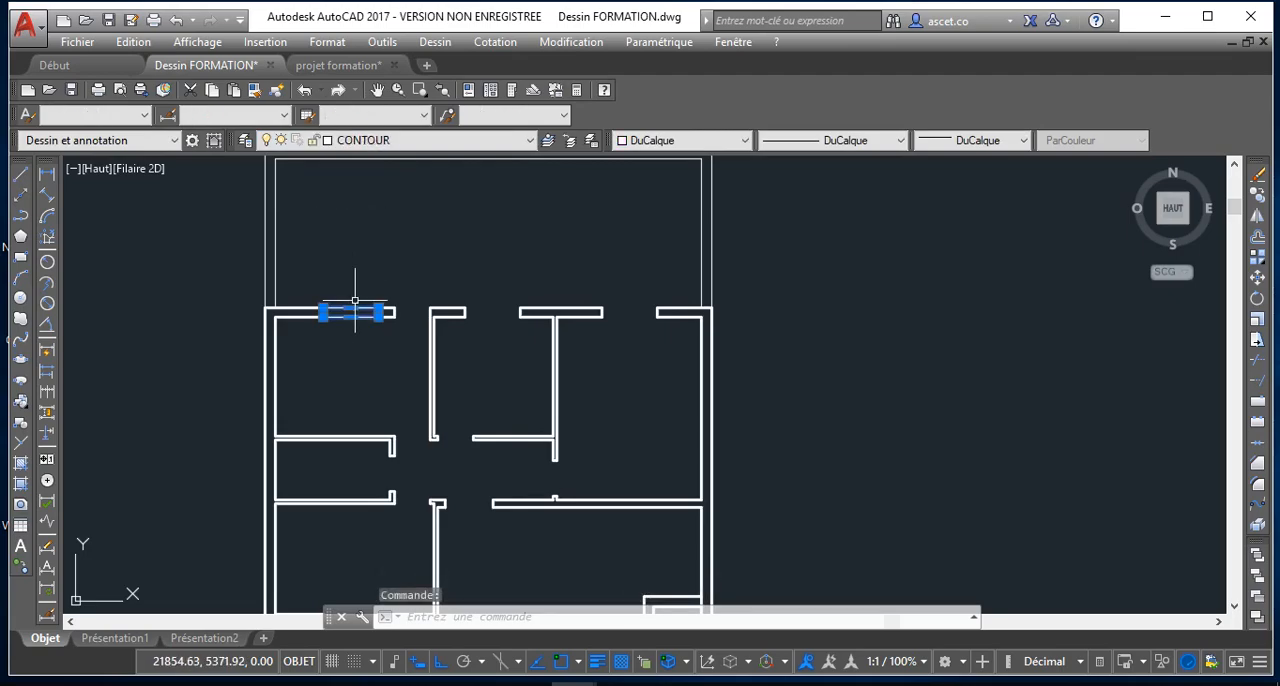
pyautogui.click(474, 145)
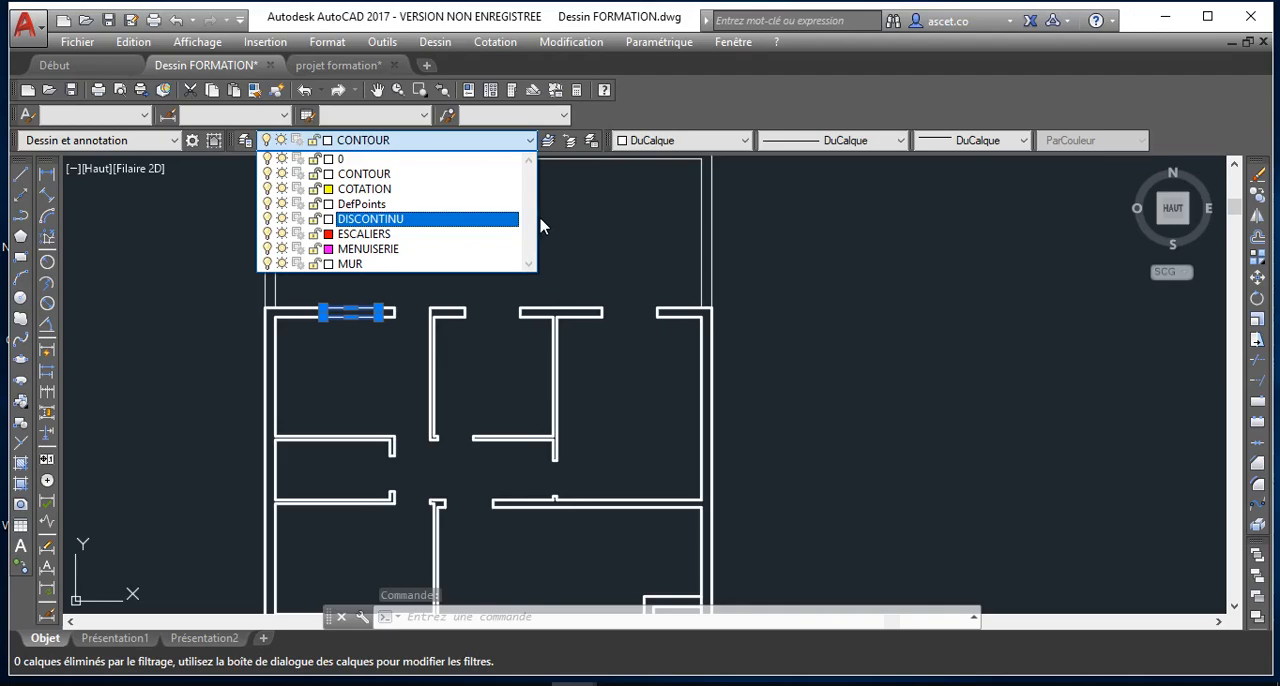
pyautogui.click(433, 146)
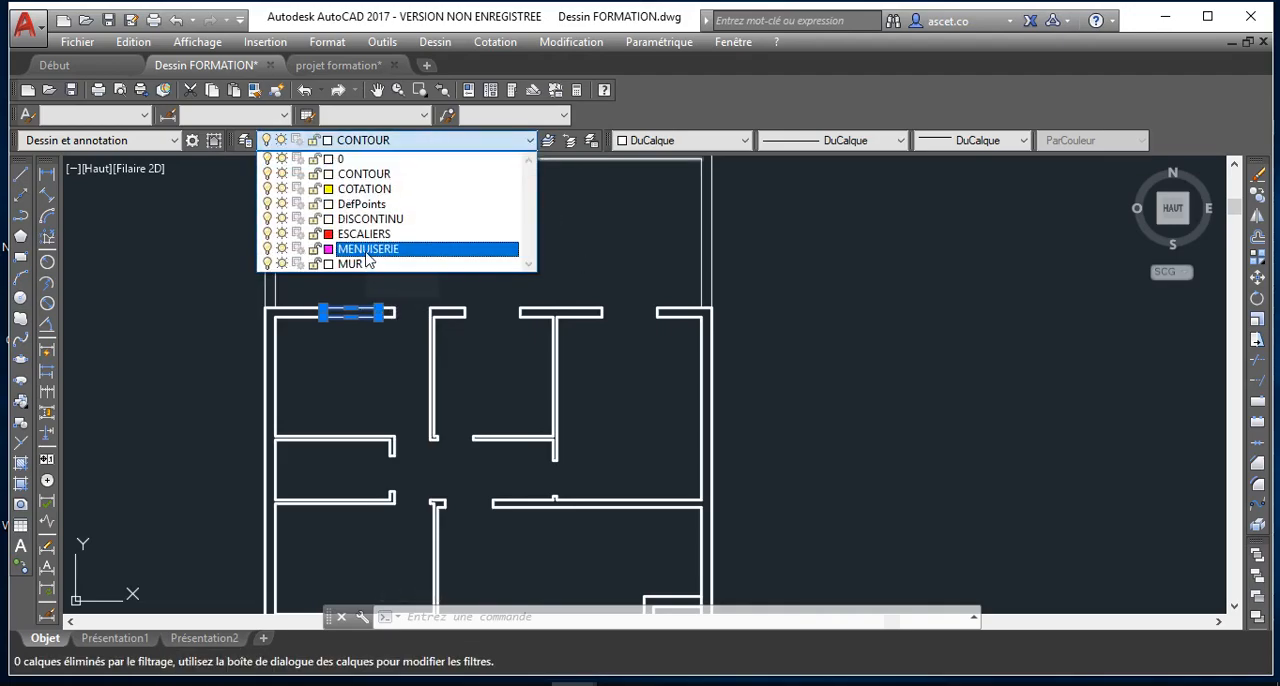
pyautogui.click(350, 250)
pyautogui.press('Escape')
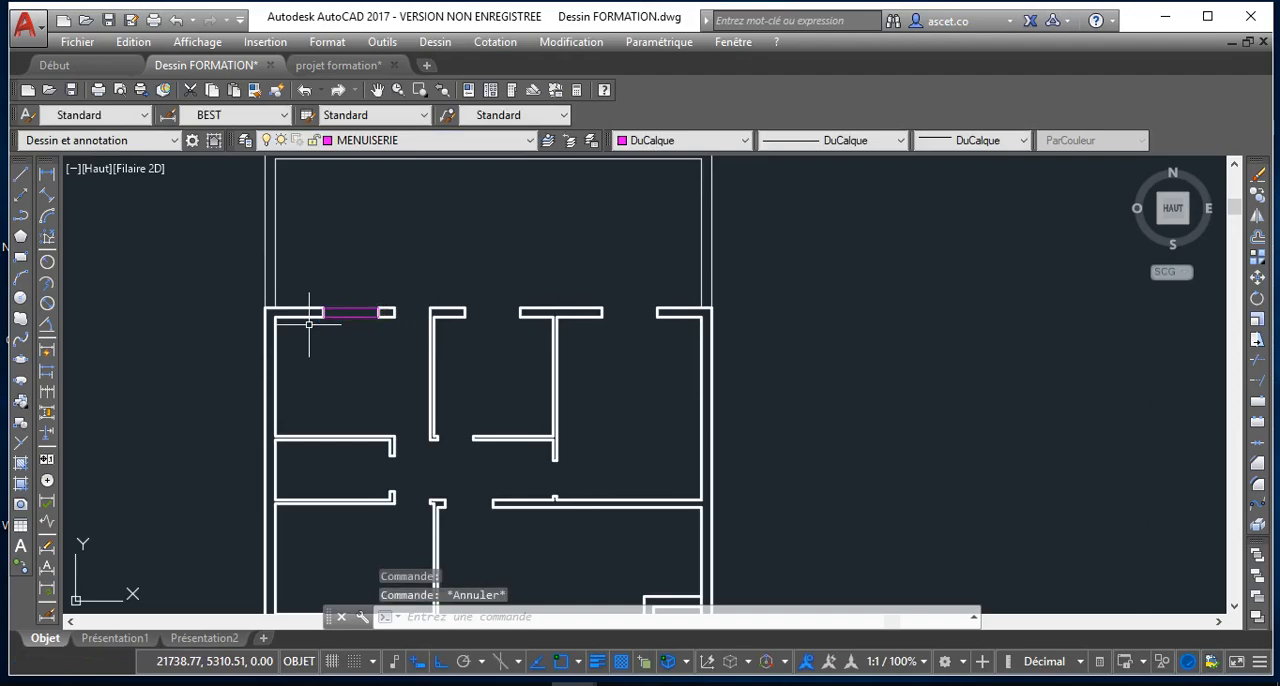
# Move the MENUISERIE rectangle straight up out of the wall opening and explode it into separate lines
pyautogui.scroll(3, 323, 320)
pyautogui.click(325, 320)
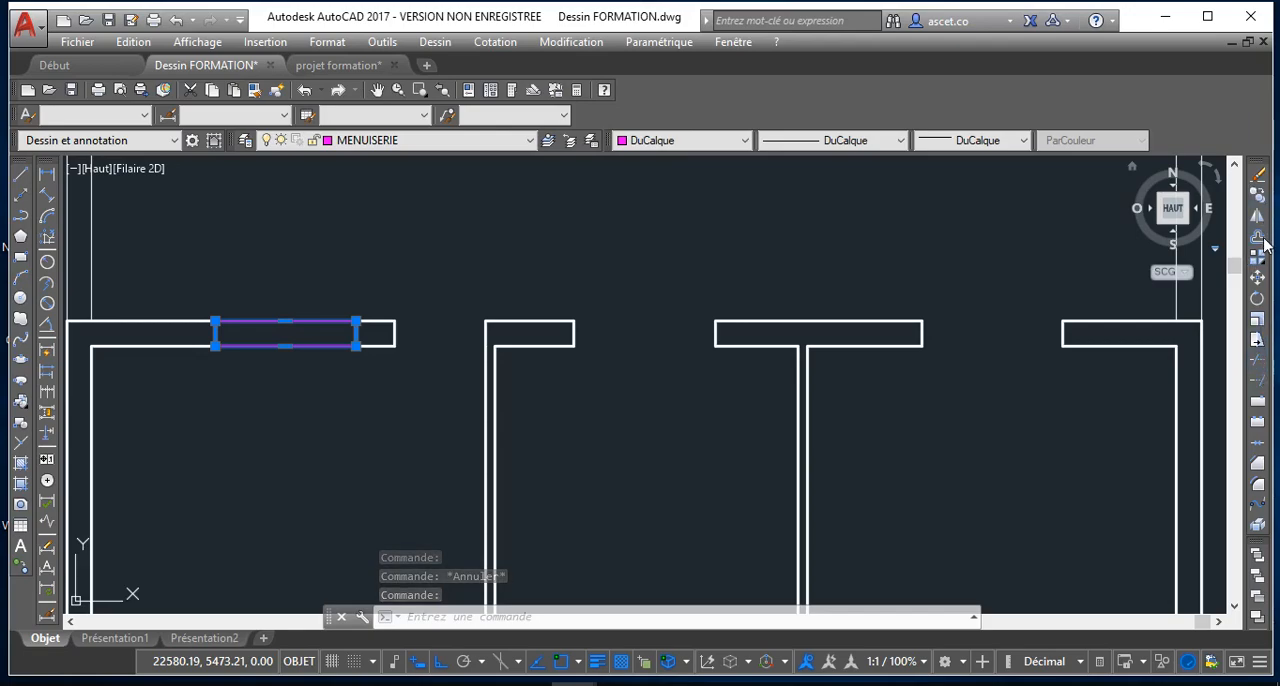
pyautogui.click(1258, 277)
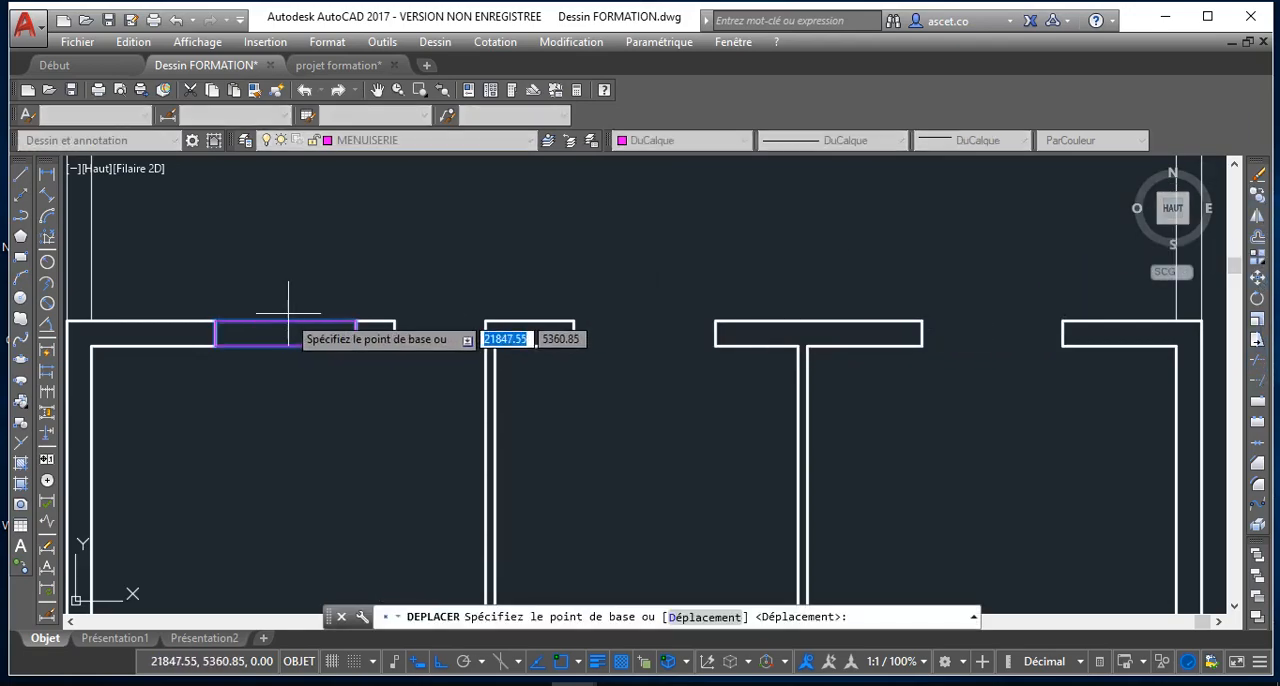
pyautogui.click(355, 321)
pyautogui.click(353, 273)
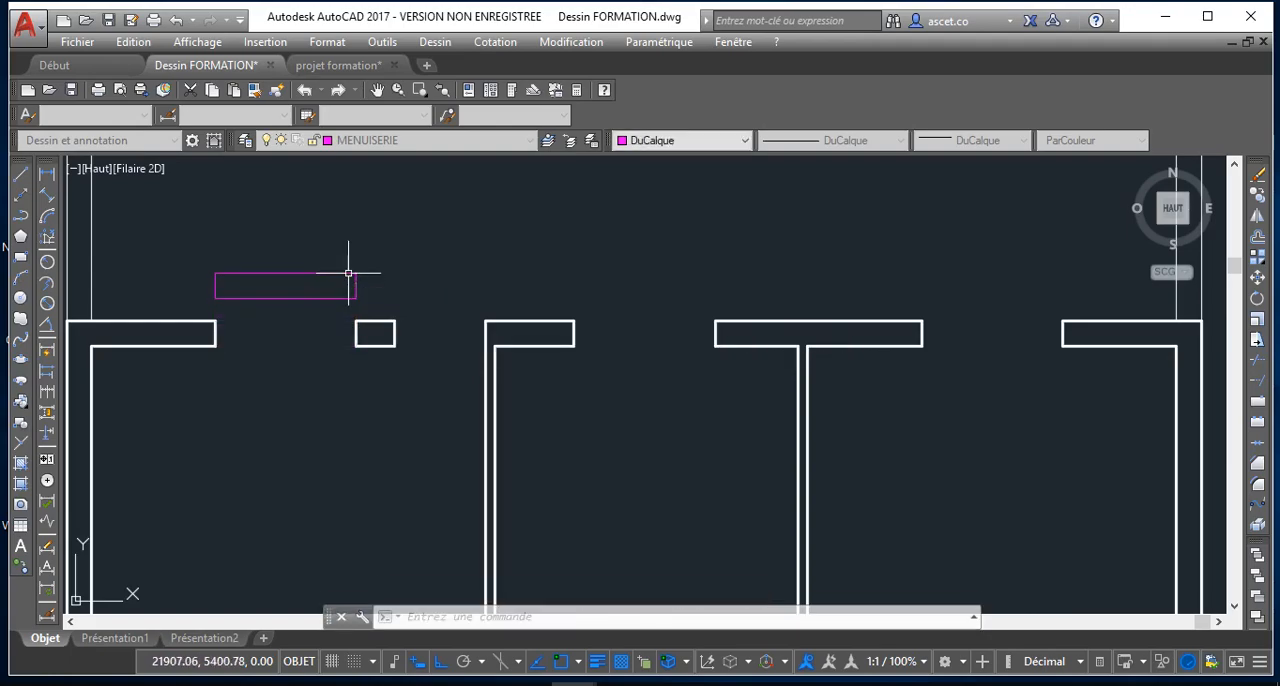
pyautogui.click(291, 298)
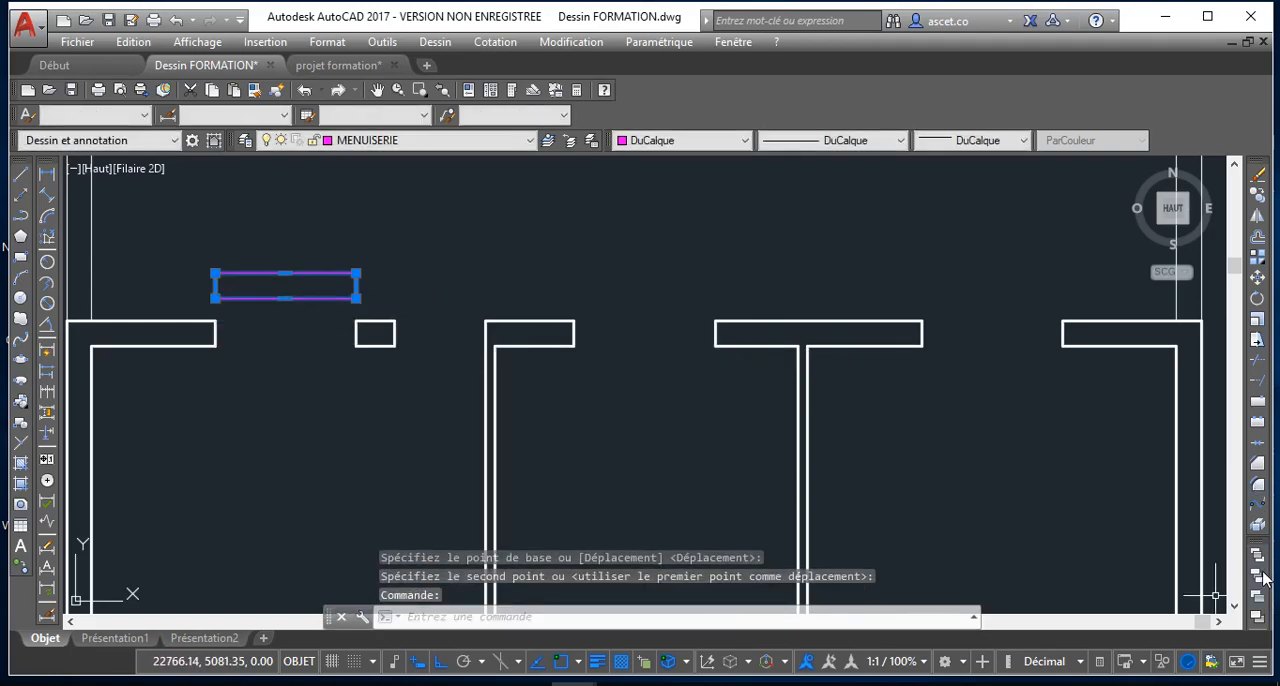
pyautogui.click(1259, 529)
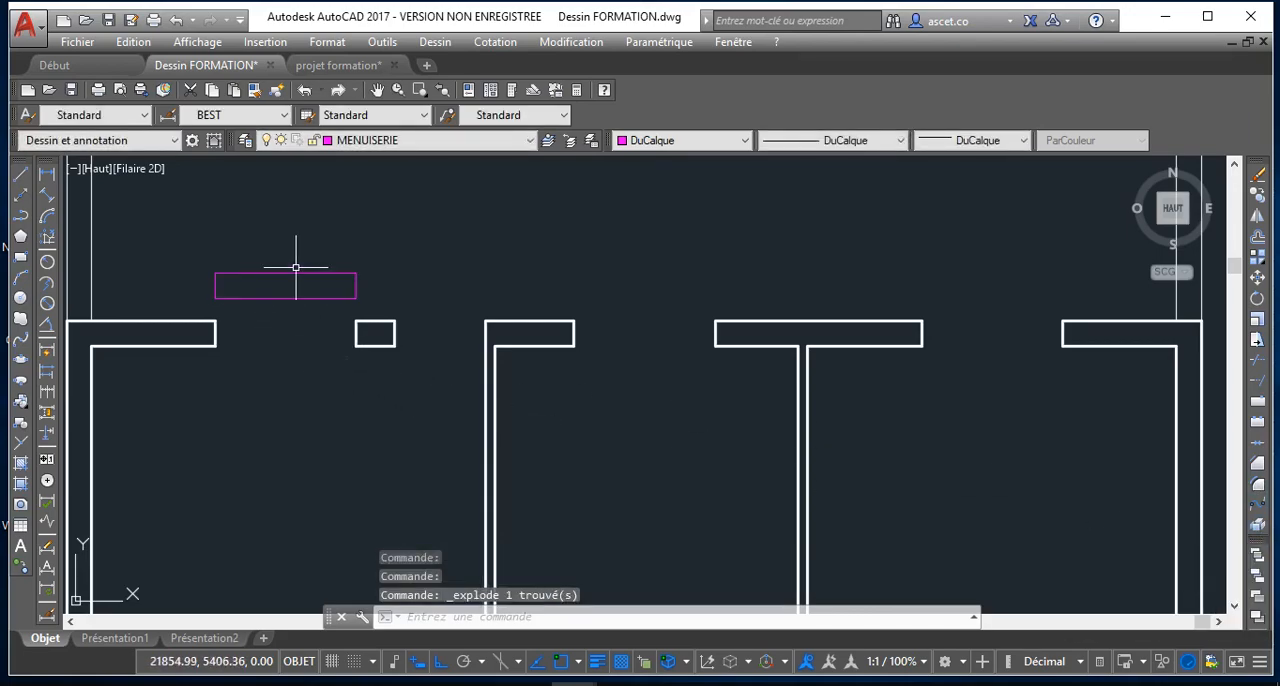
# Offset the lower long edge of the exploded rectangle 10 units upward, inside the shape
pyautogui.scroll(2, 296, 273)
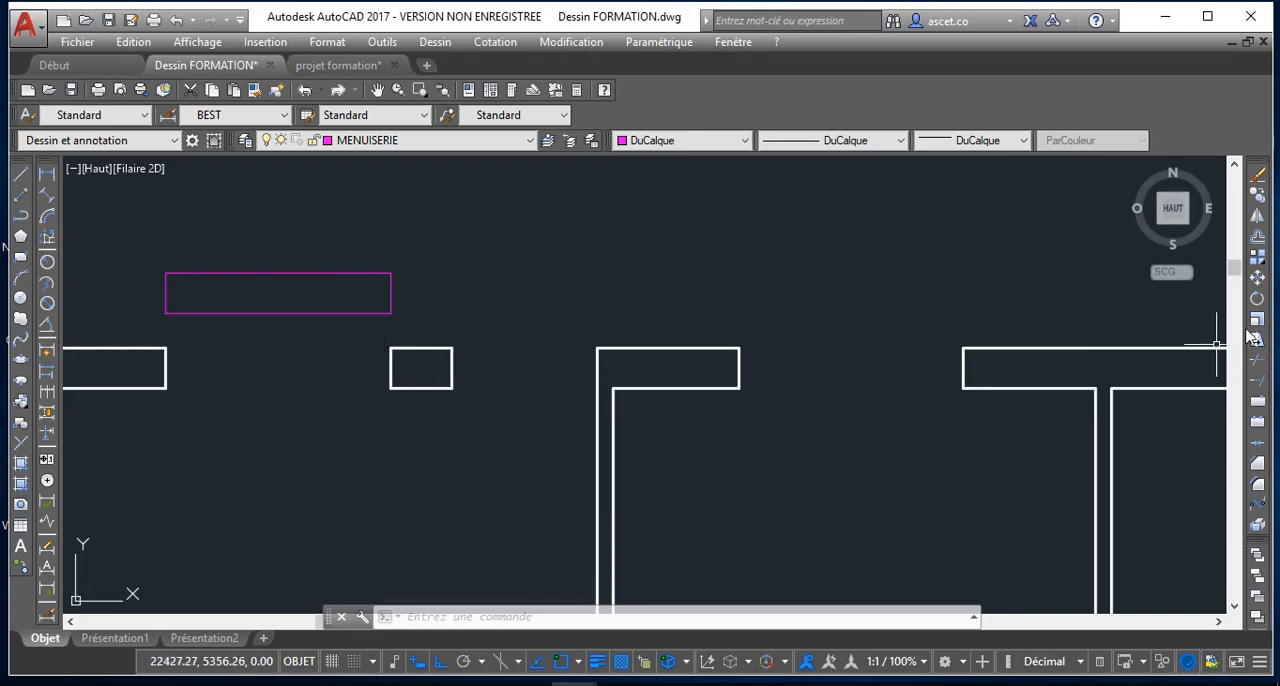
pyautogui.write('ec')
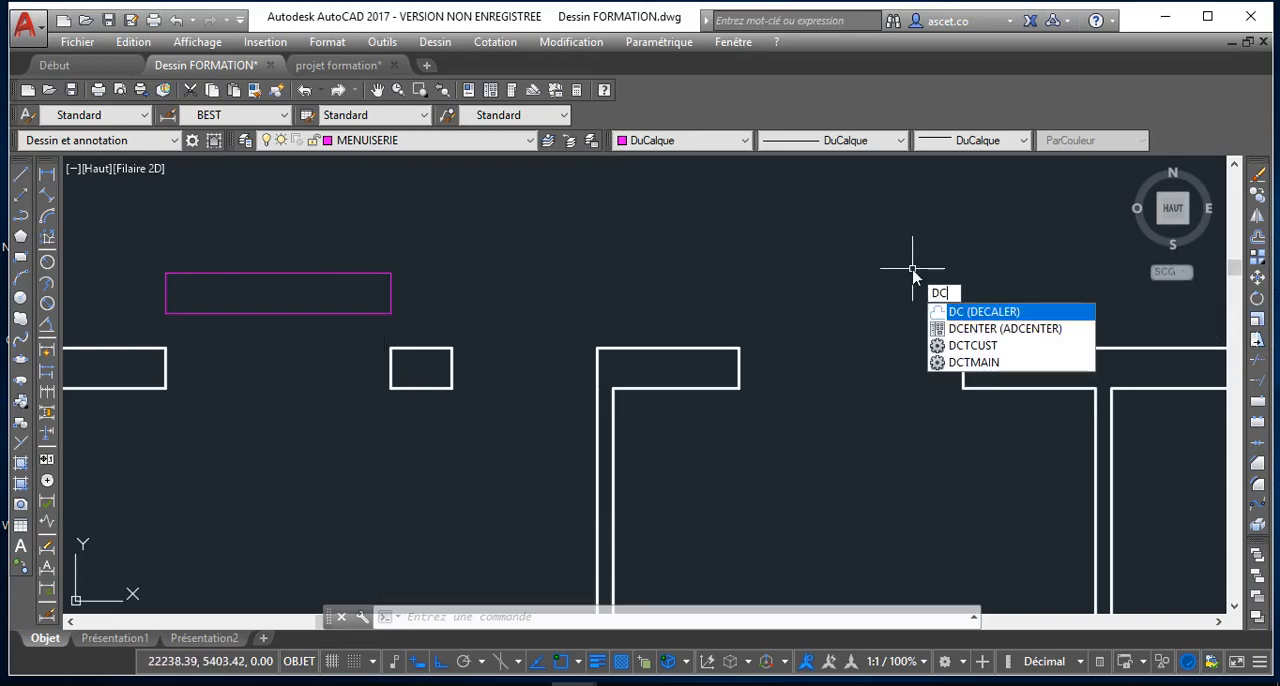
pyautogui.press('Return')
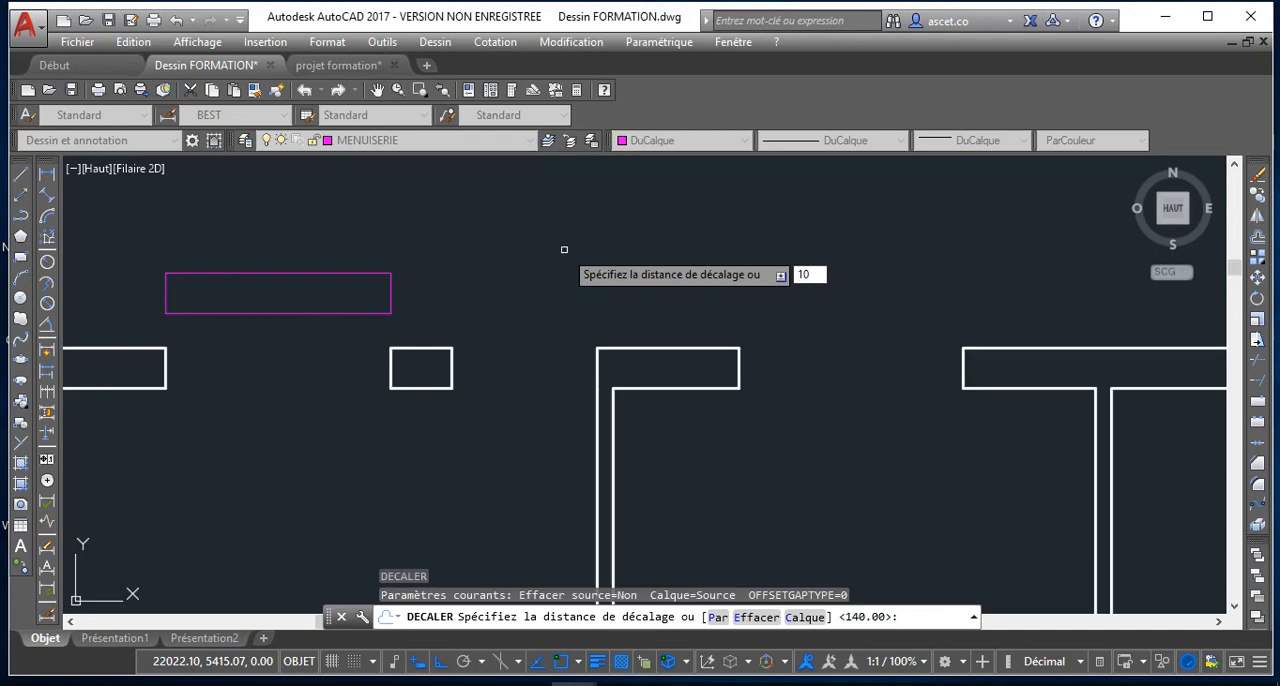
pyautogui.press('Return')
pyautogui.click(296, 314)
pyautogui.click(294, 294)
pyautogui.scroll(3, 300, 297)
pyautogui.scroll(-3, 301, 299)
pyautogui.scroll(2, 240, 299)
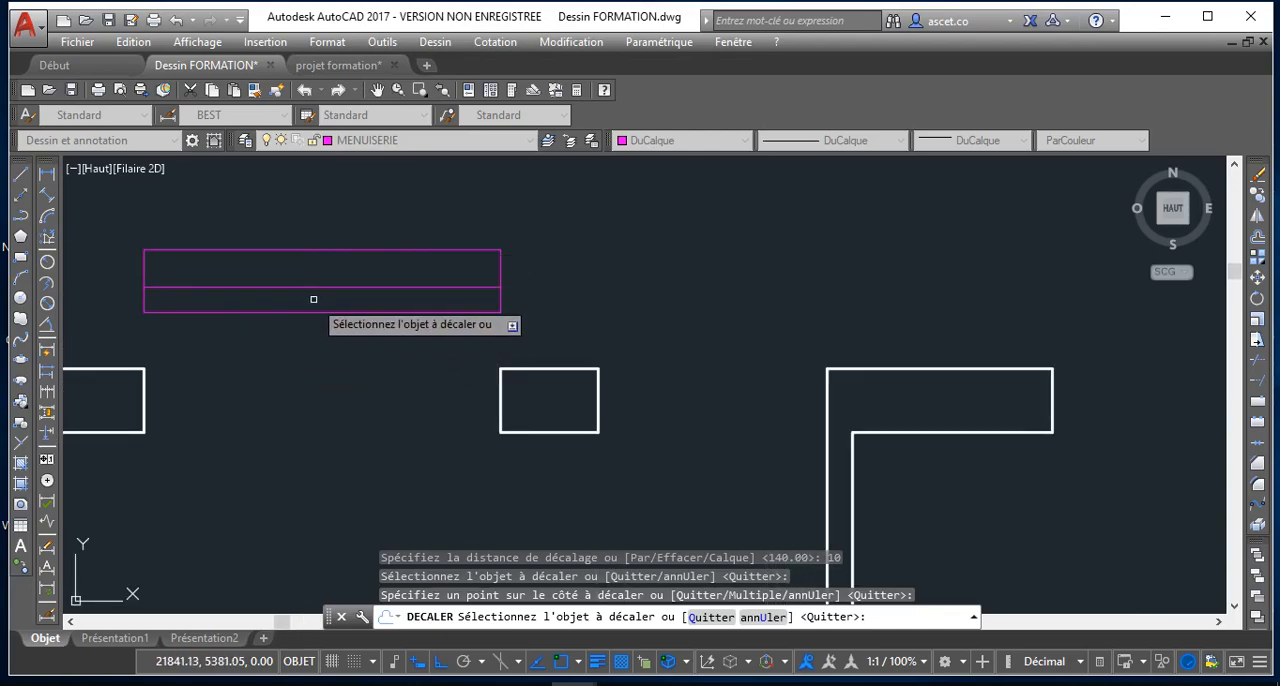
pyautogui.scroll(2, 258, 307)
pyautogui.scroll(-2, 258, 308)
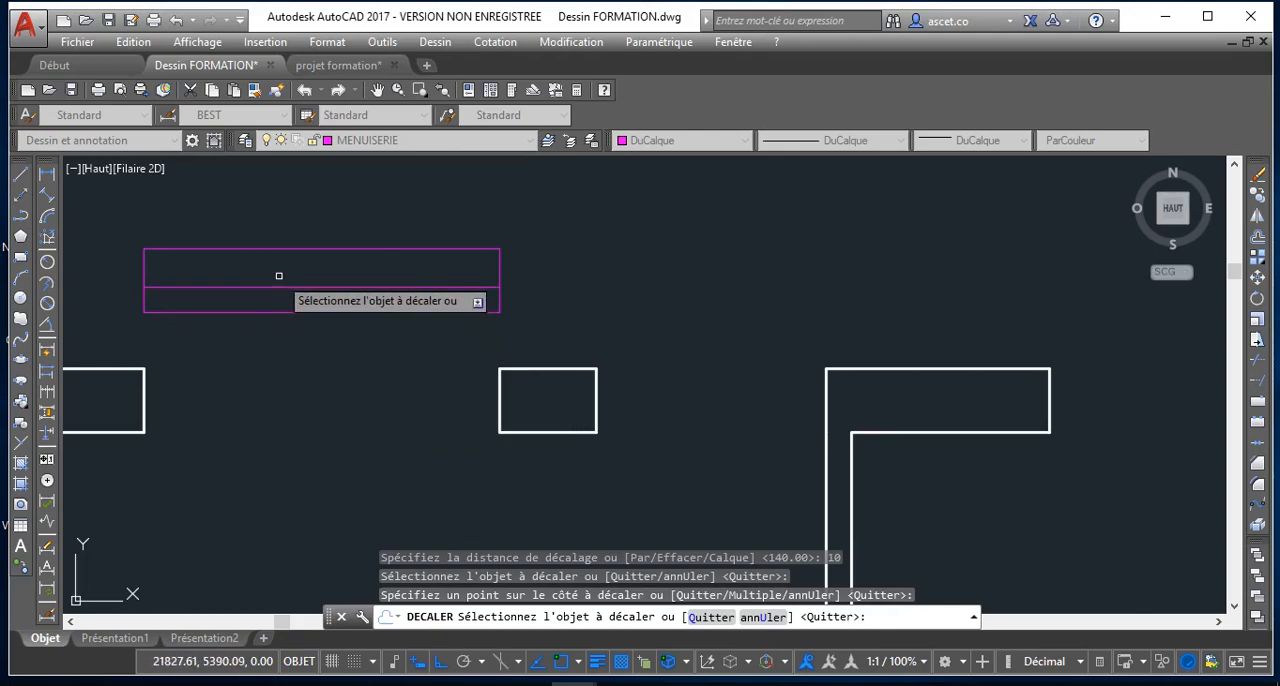
pyautogui.press('Return')
# Offset the new inner horizontal line 5 units downward, toward the rectangle's lower edge
pyautogui.press('Return')
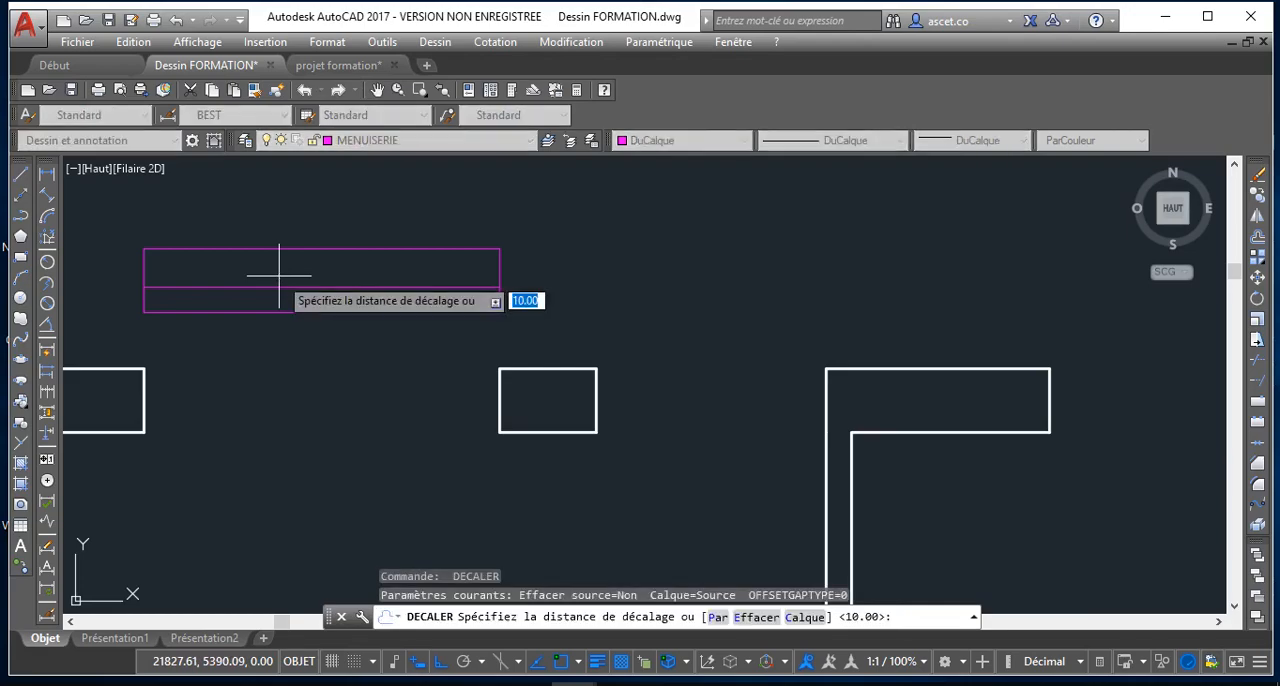
pyautogui.press('Return')
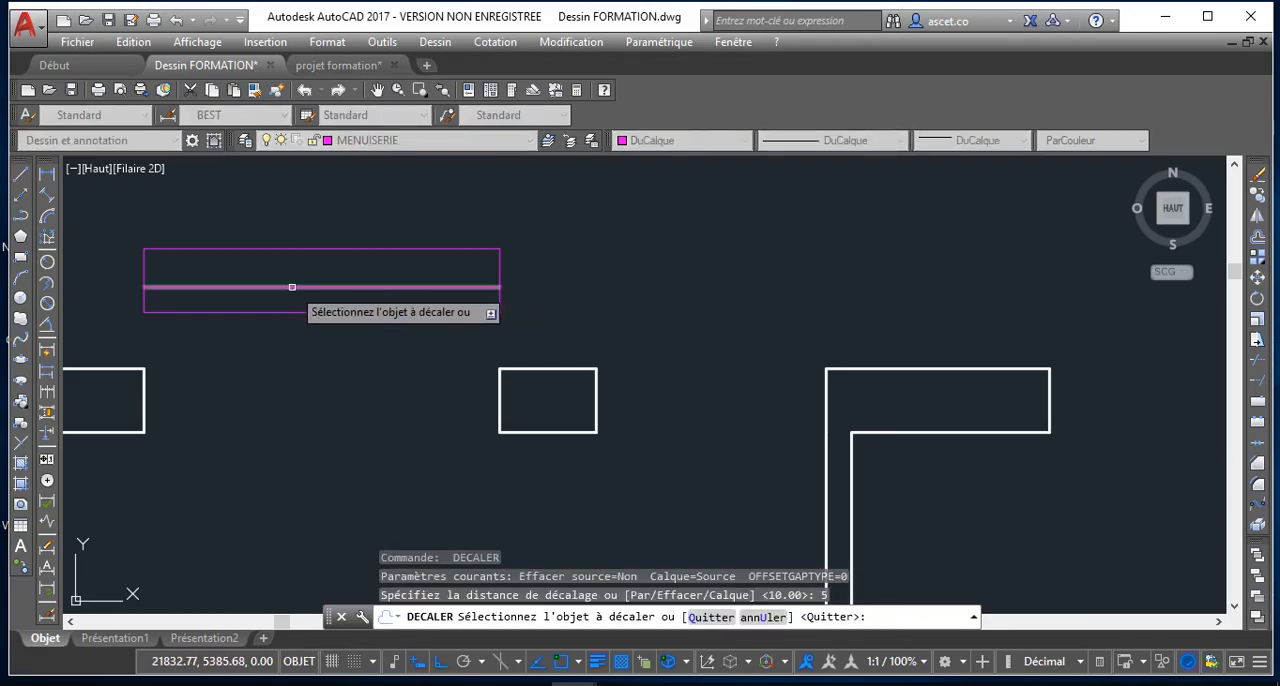
pyautogui.click(289, 287)
pyautogui.click(295, 300)
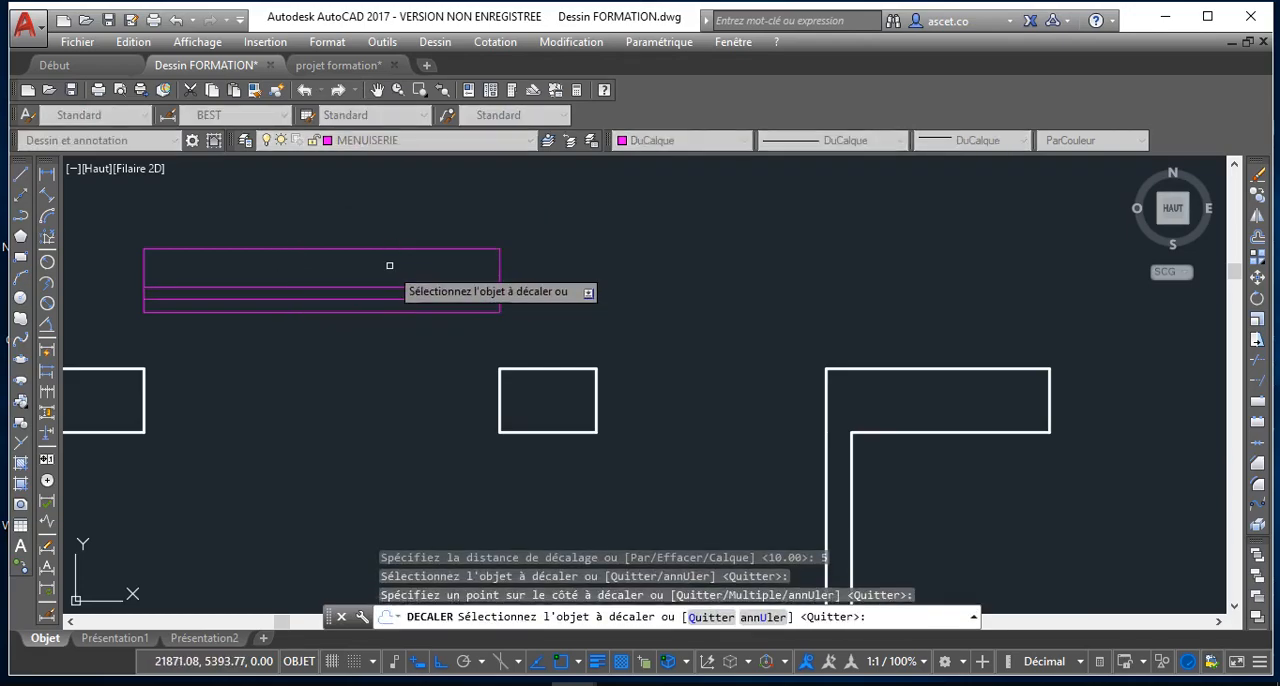
pyautogui.press('Return')
pyautogui.press('Return')
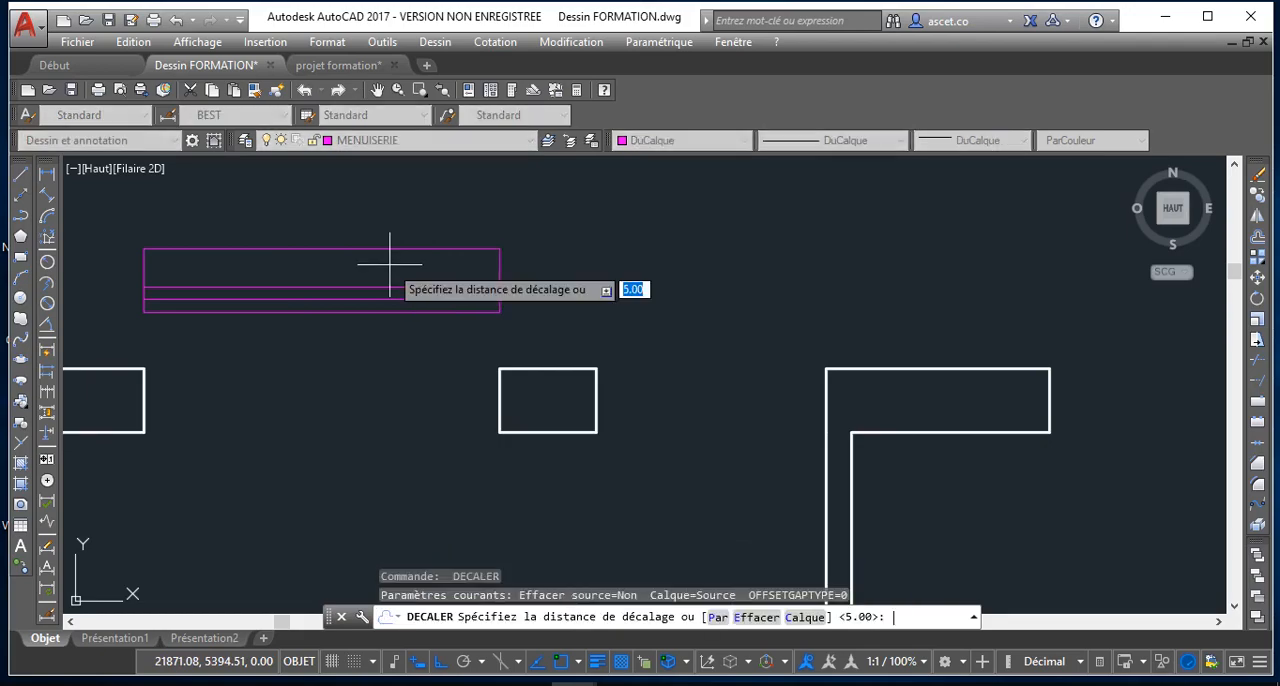
# Offset both short sides of the rectangle 10 units inward
pyautogui.write('10')
pyautogui.press('Return')
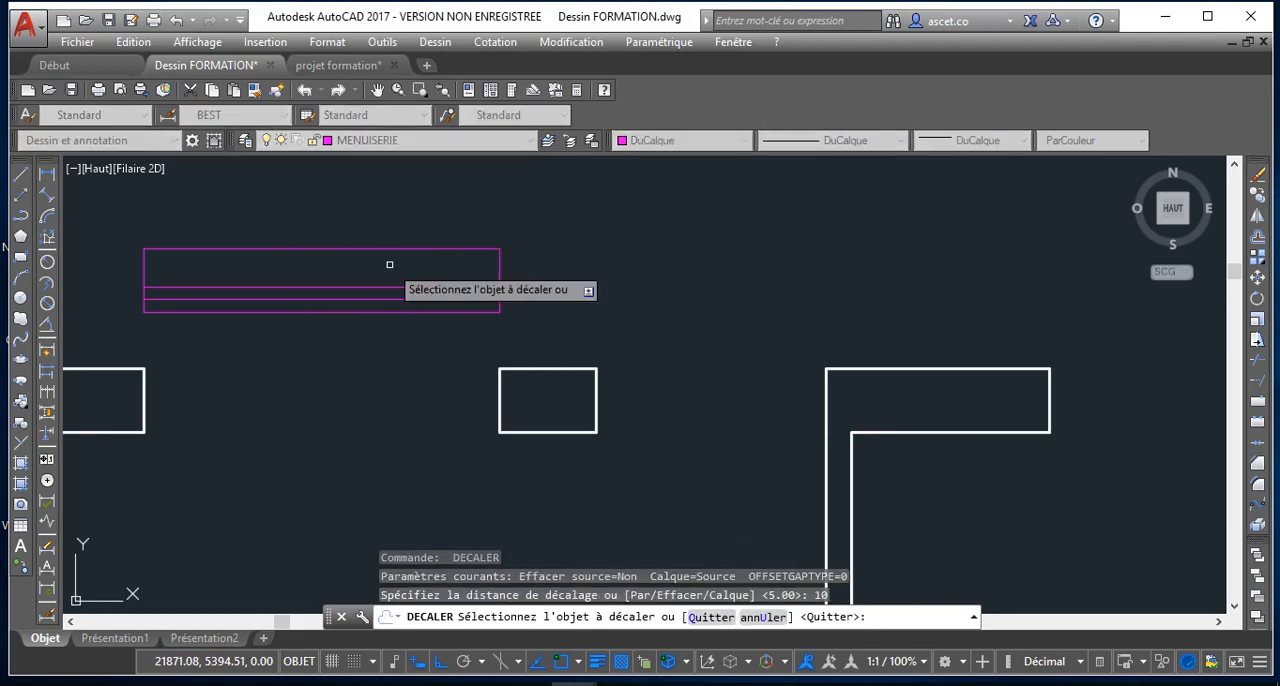
pyautogui.click(497, 266)
pyautogui.click(465, 272)
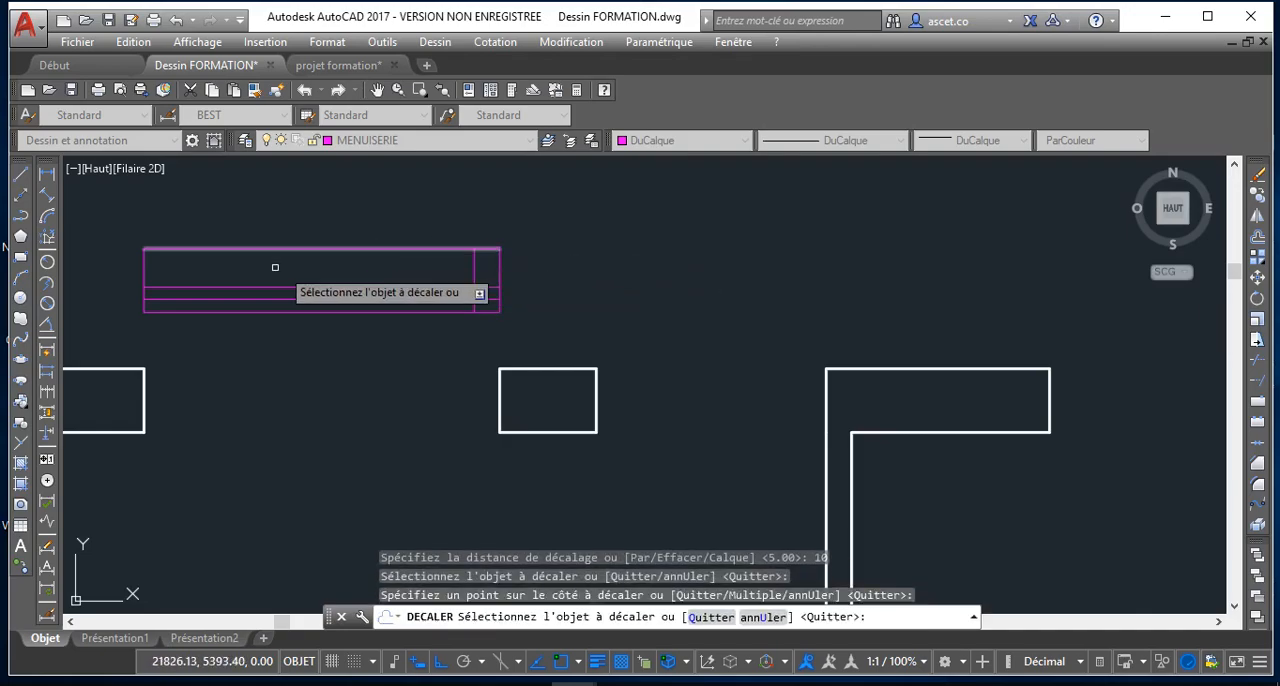
pyautogui.click(145, 266)
pyautogui.click(197, 268)
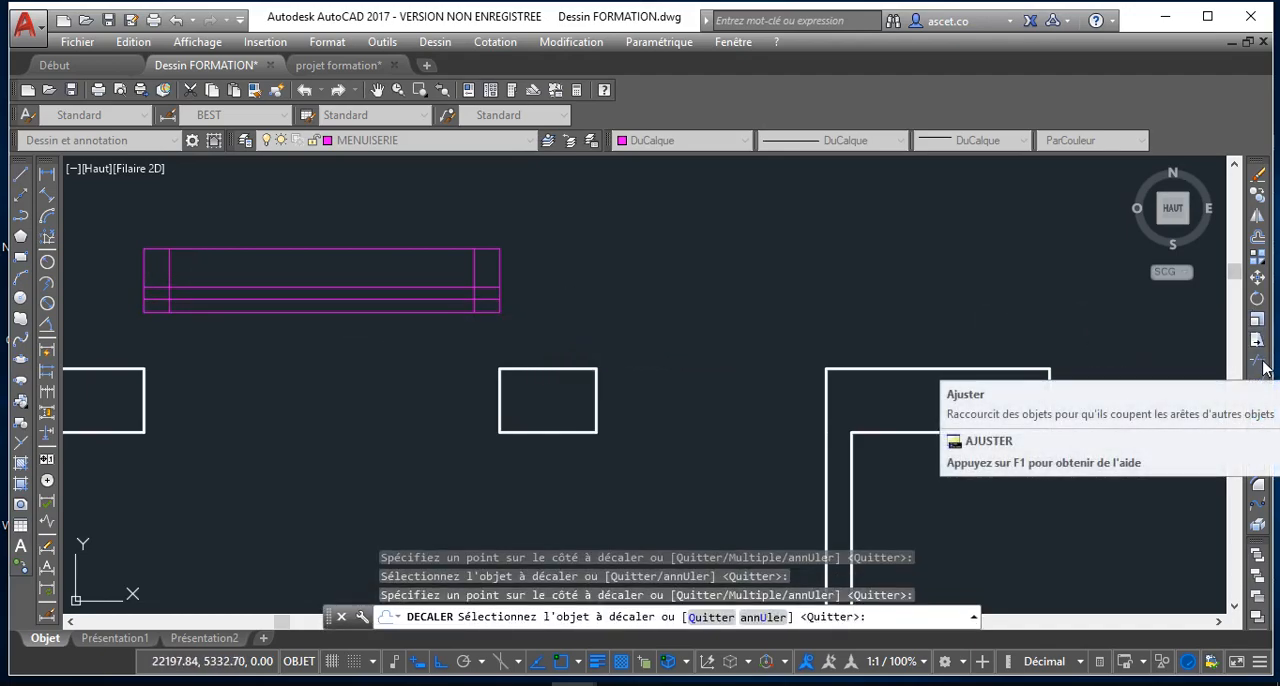
# Trim the inner vertical lines above the upper inner horizontal line, and the middle line's ends beyond those verticals
pyautogui.click(1258, 362)
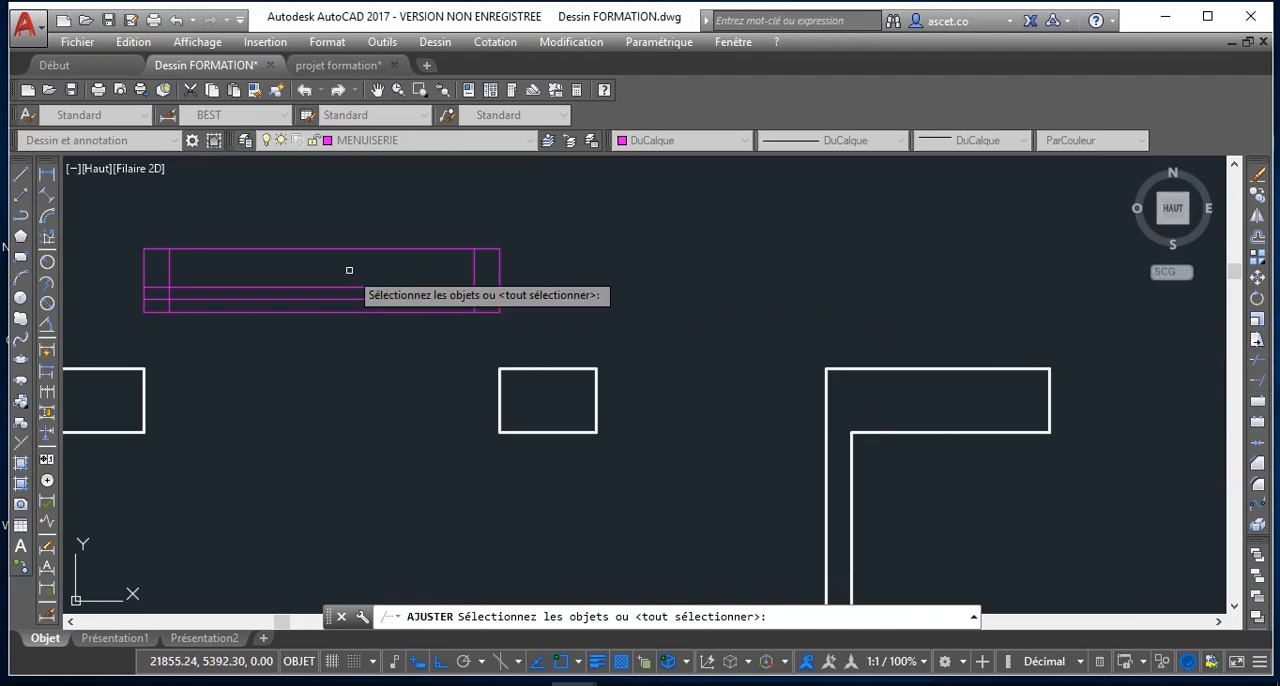
pyautogui.press('Return')
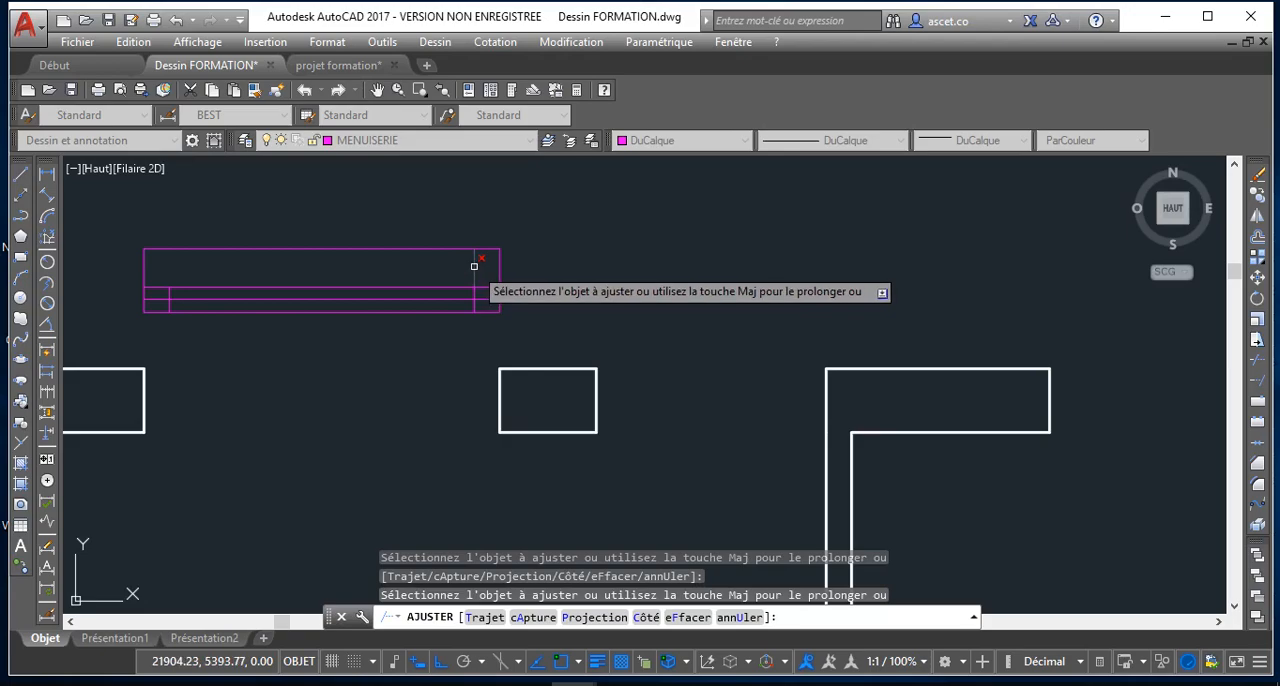
pyautogui.click(474, 266)
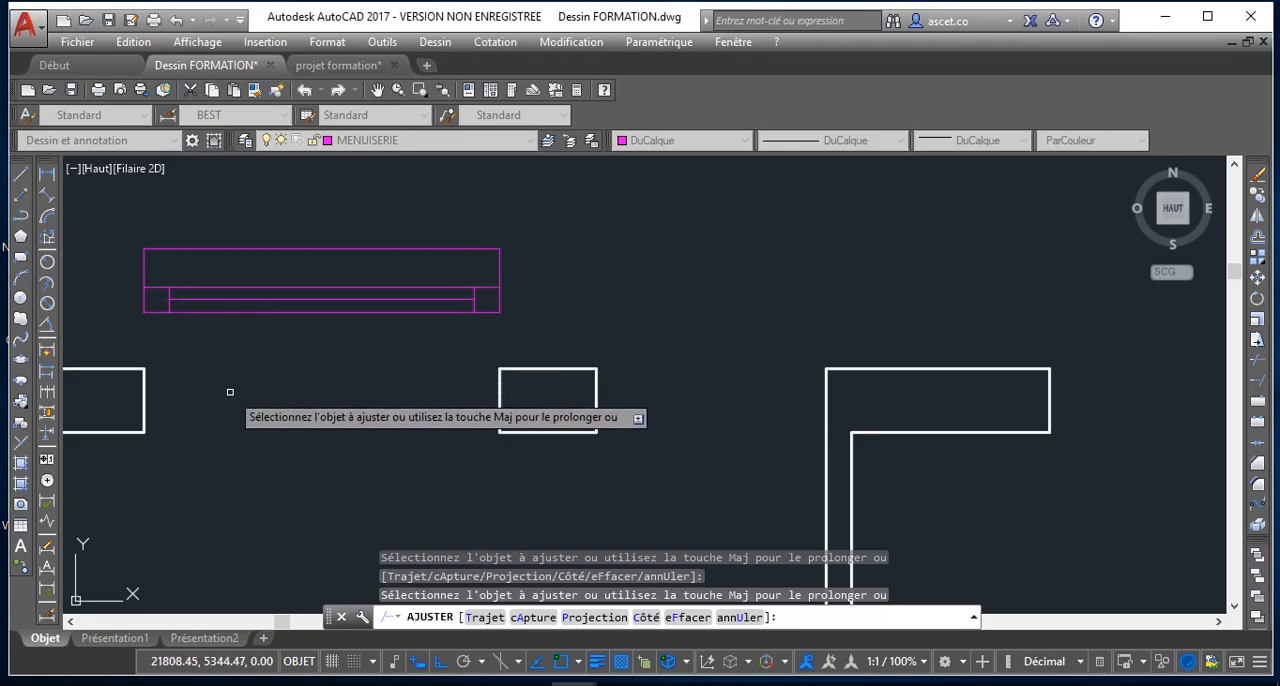
pyautogui.scroll(-4, 260, 390)
pyautogui.scroll(2, 283, 310)
pyautogui.rightClick(281, 264)
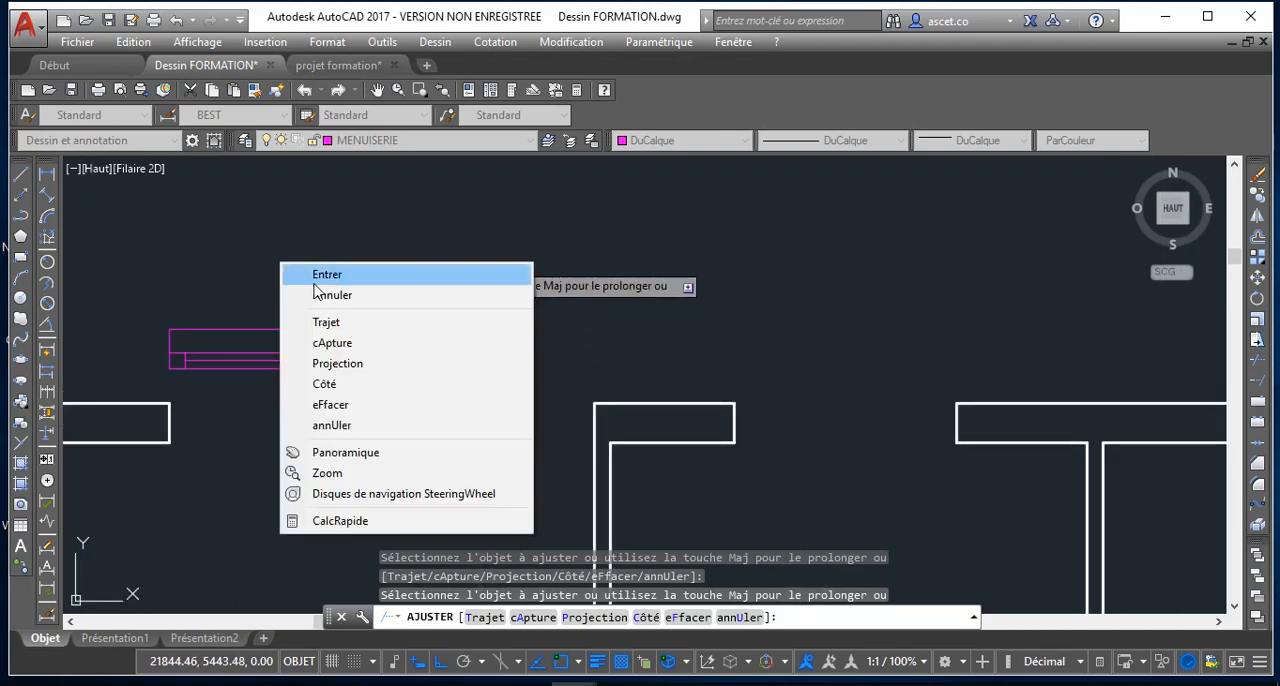
pyautogui.click(333, 295)
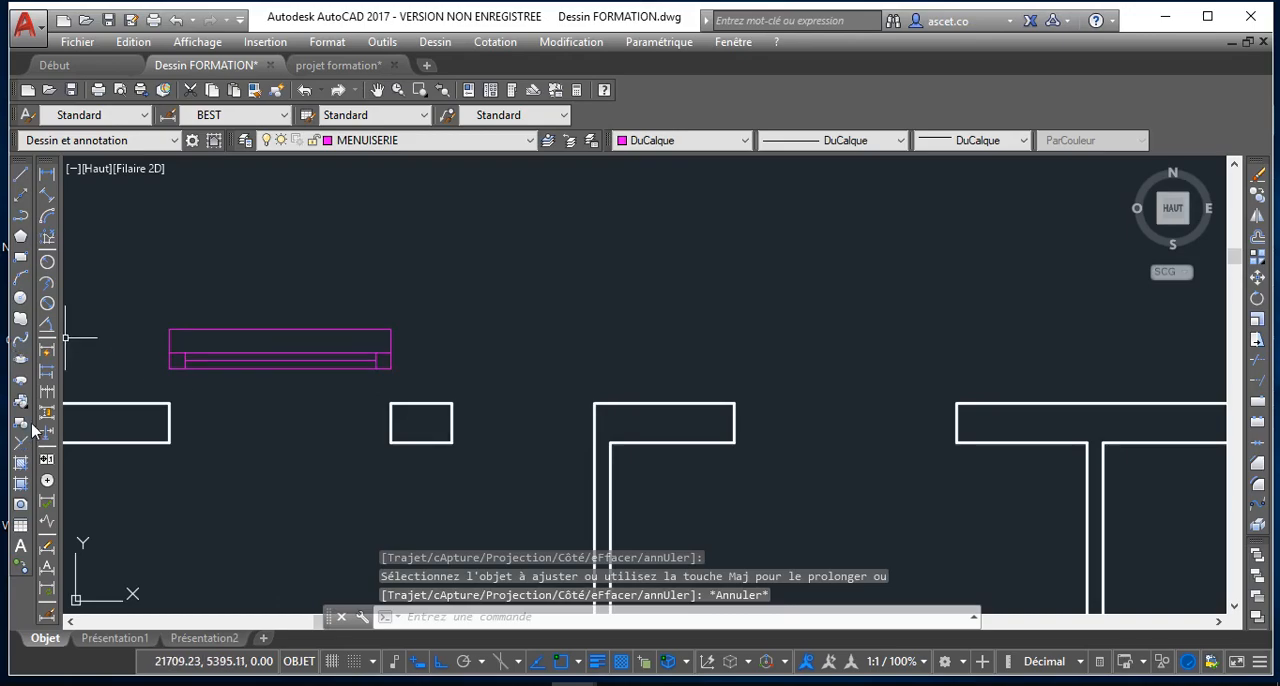
# Select all the lines of the window symbol and start defining a block from them
pyautogui.click(154, 272)
pyautogui.click(488, 372)
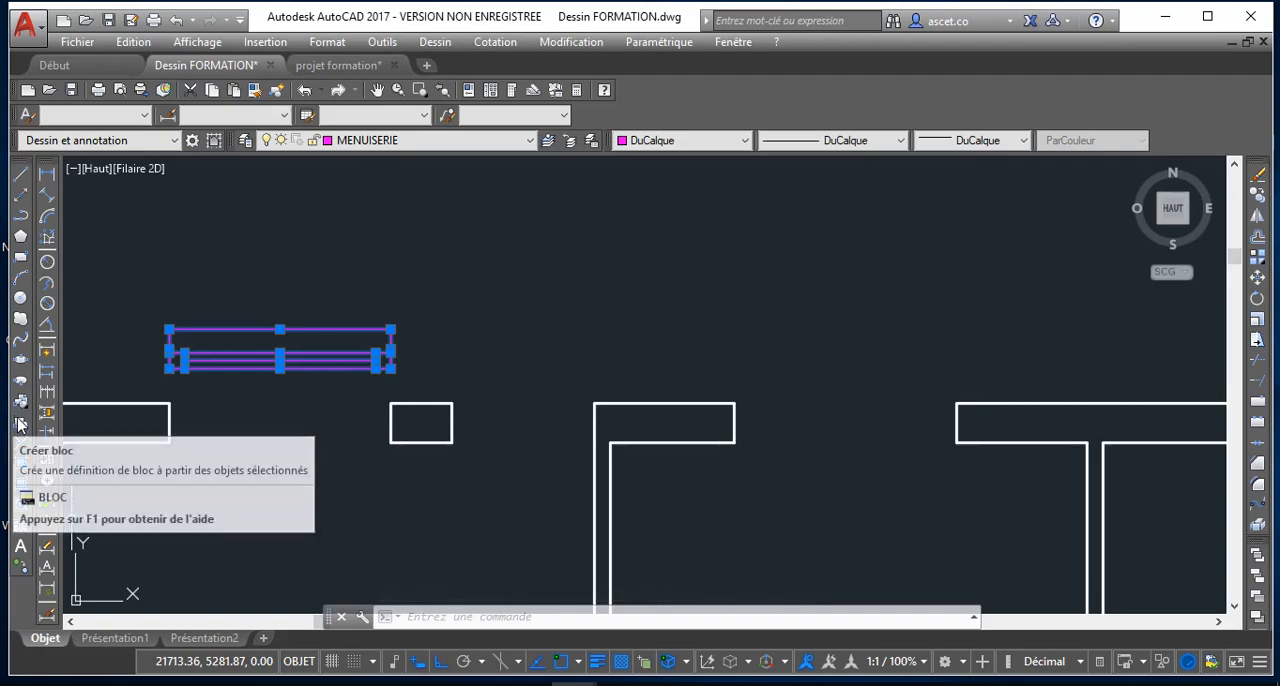
pyautogui.click(20, 425)
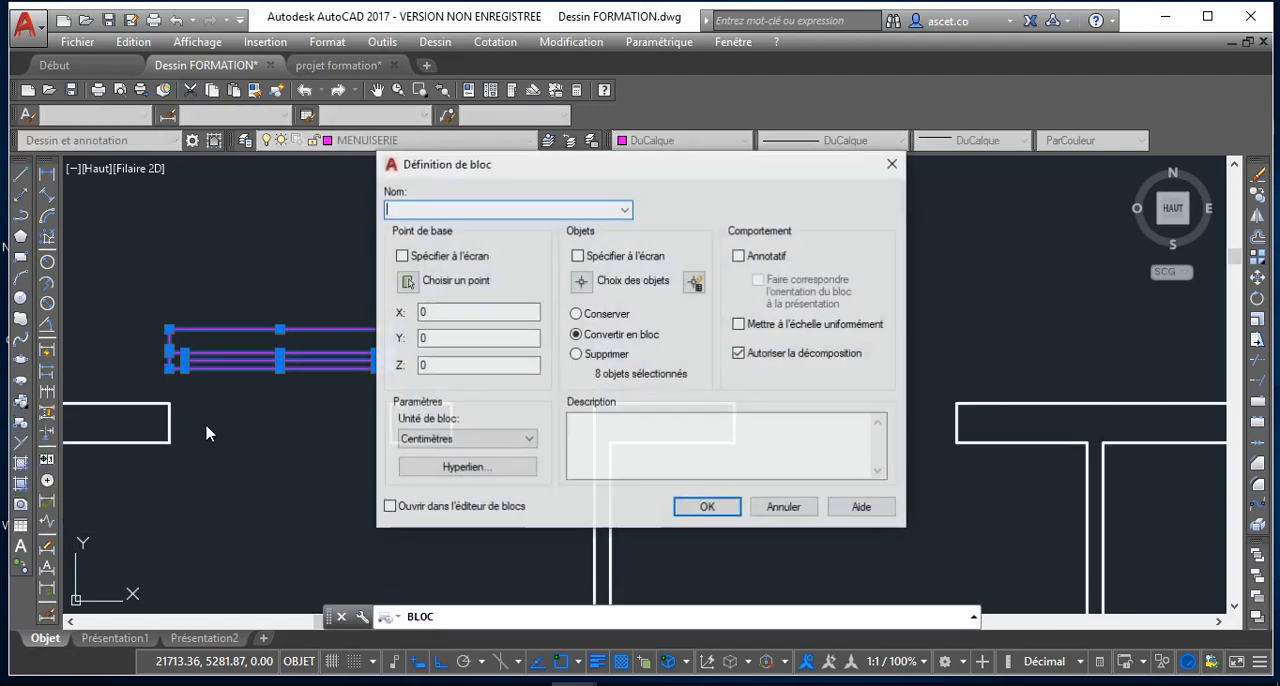
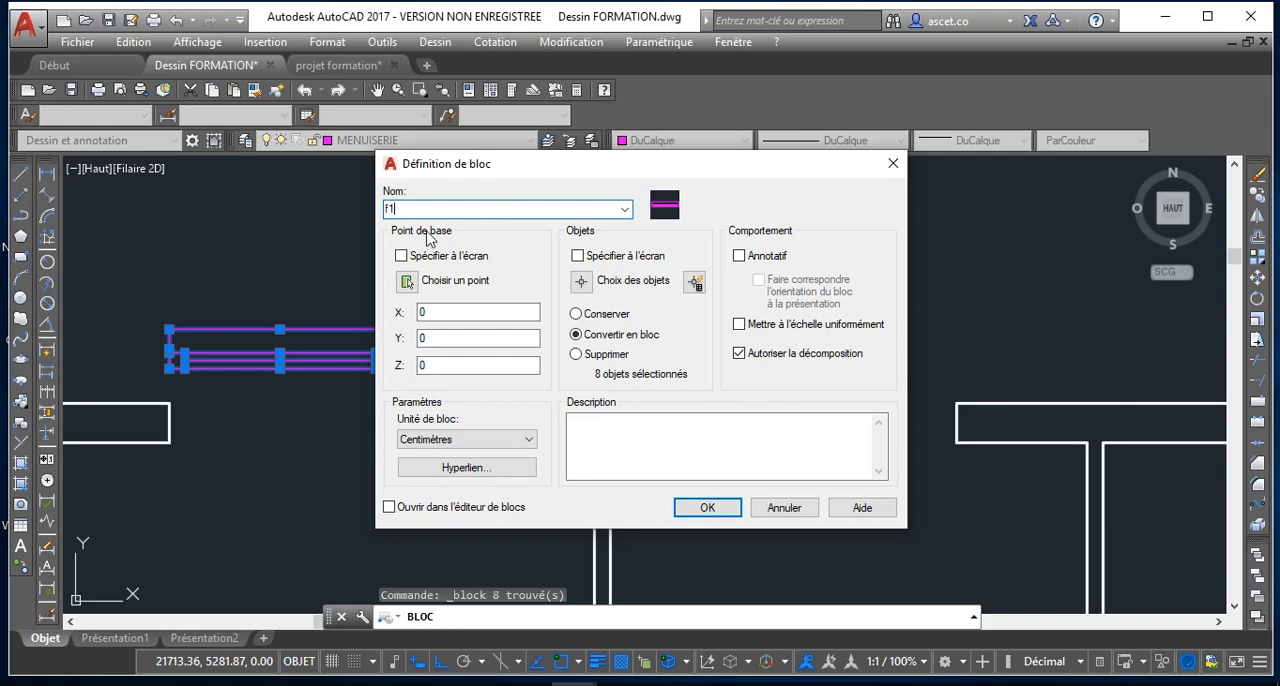
# Define the block f1 in centimetres with its base point at the window's lower right corner, redefining the existing block
pyautogui.click(405, 282)
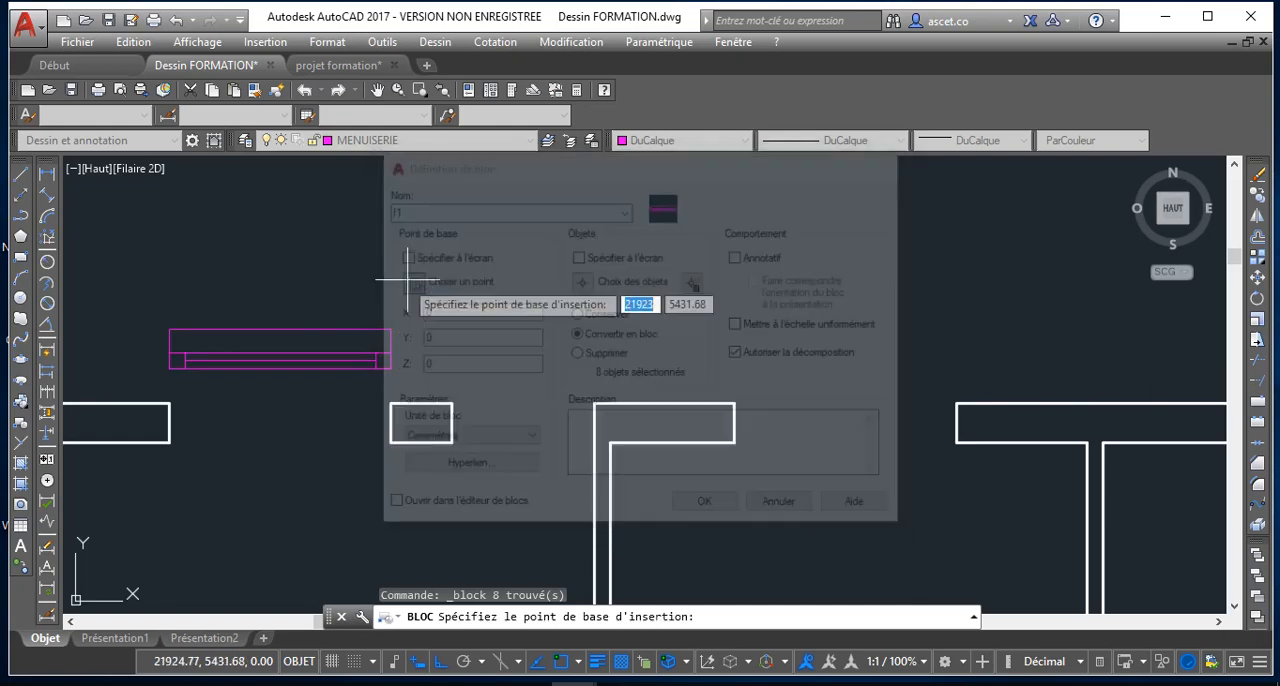
pyautogui.scroll(4, 398, 372)
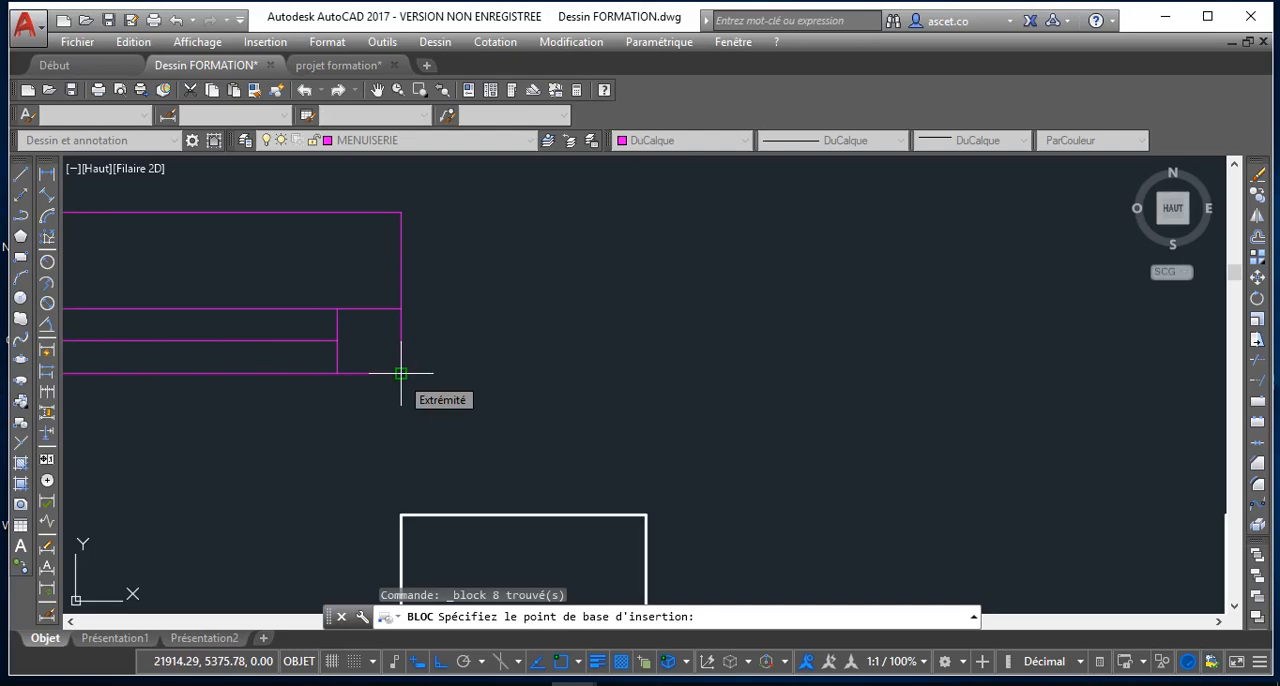
pyautogui.click(400, 373)
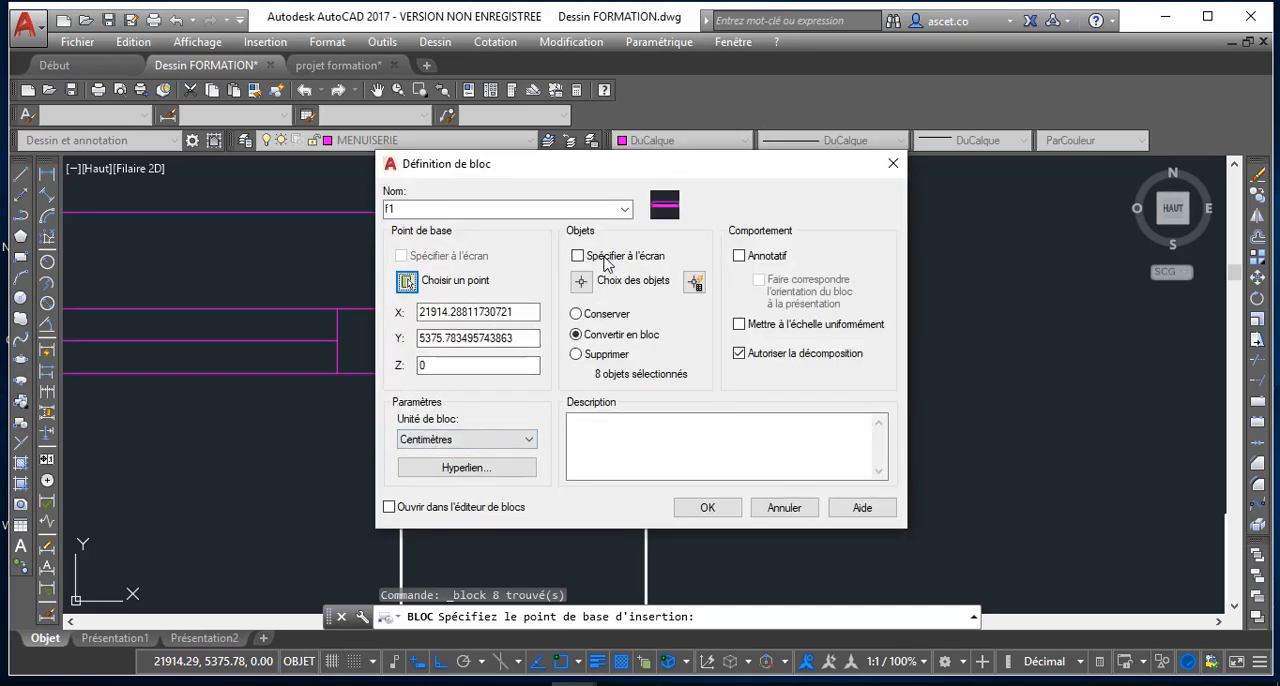
pyautogui.click(522, 446)
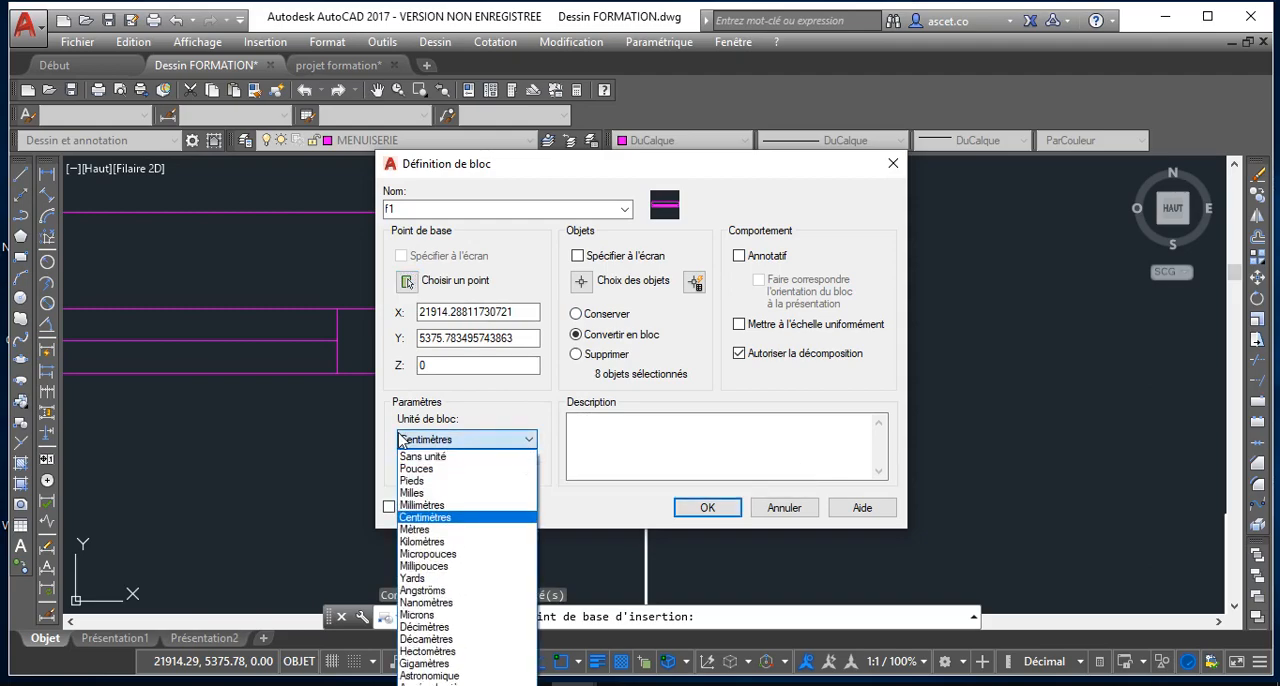
pyautogui.click(502, 442)
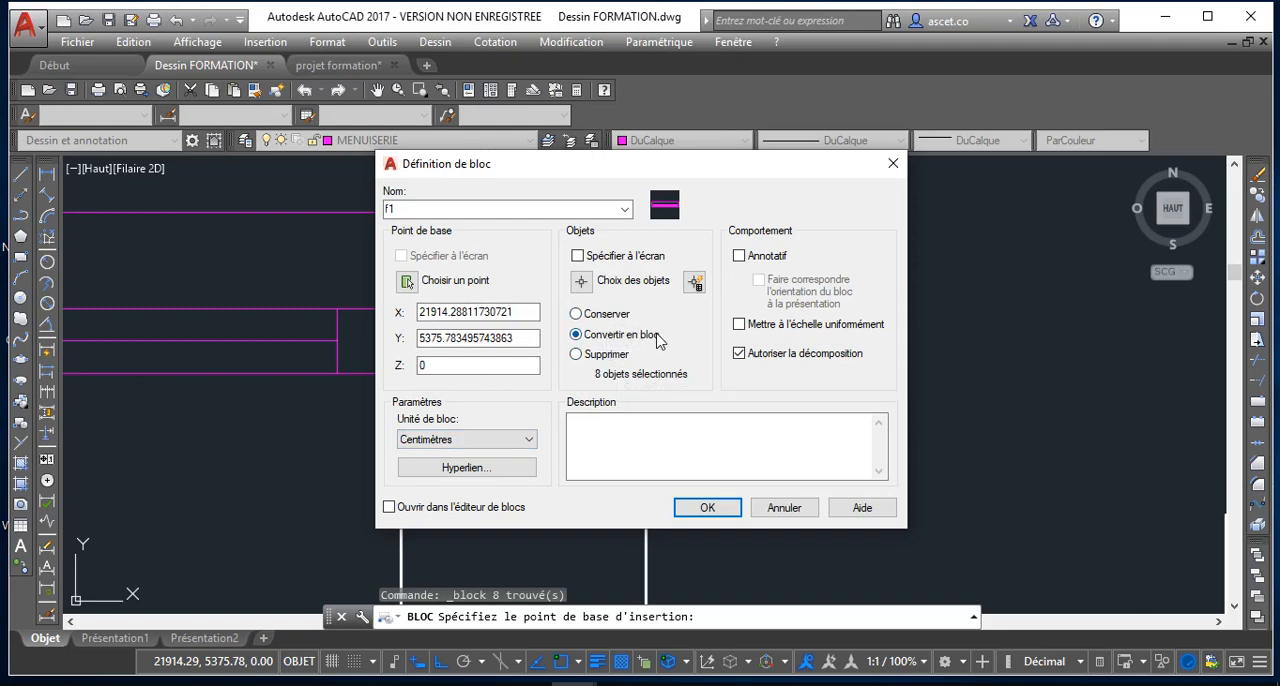
pyautogui.click(707, 508)
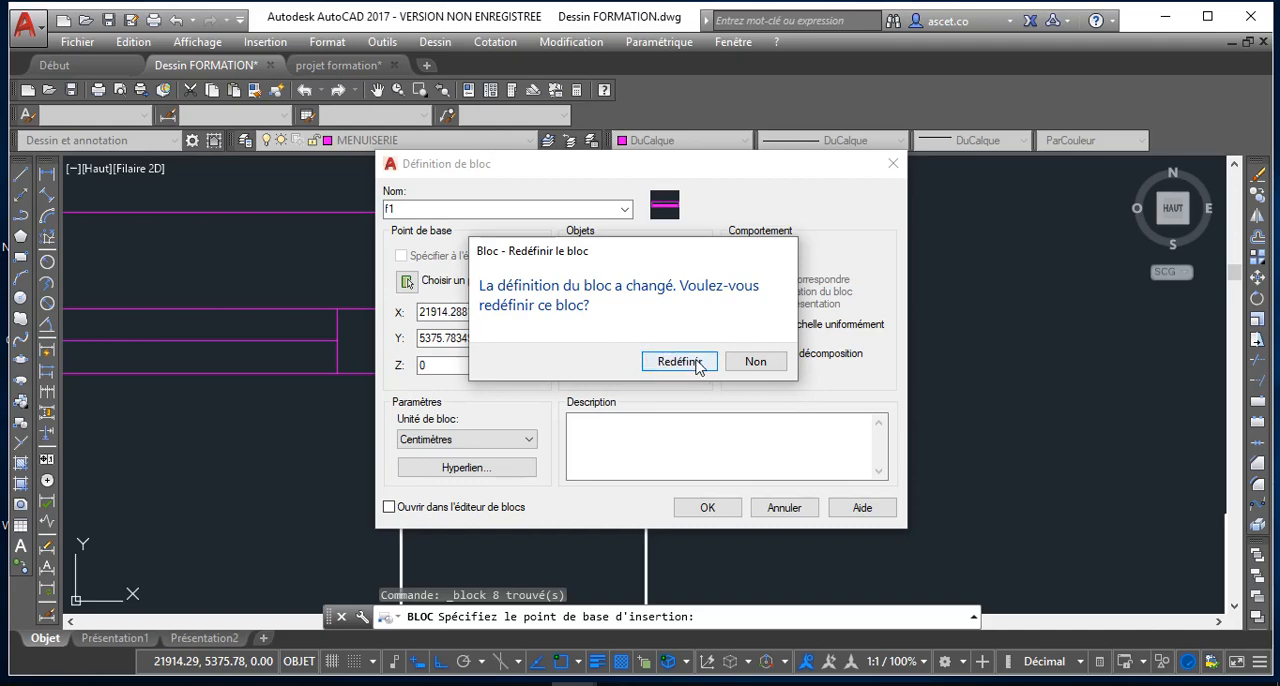
pyautogui.click(680, 362)
# Move the window block by its lower right corner into the first opening of the upper exterior wall
pyautogui.scroll(3, 190, 335)
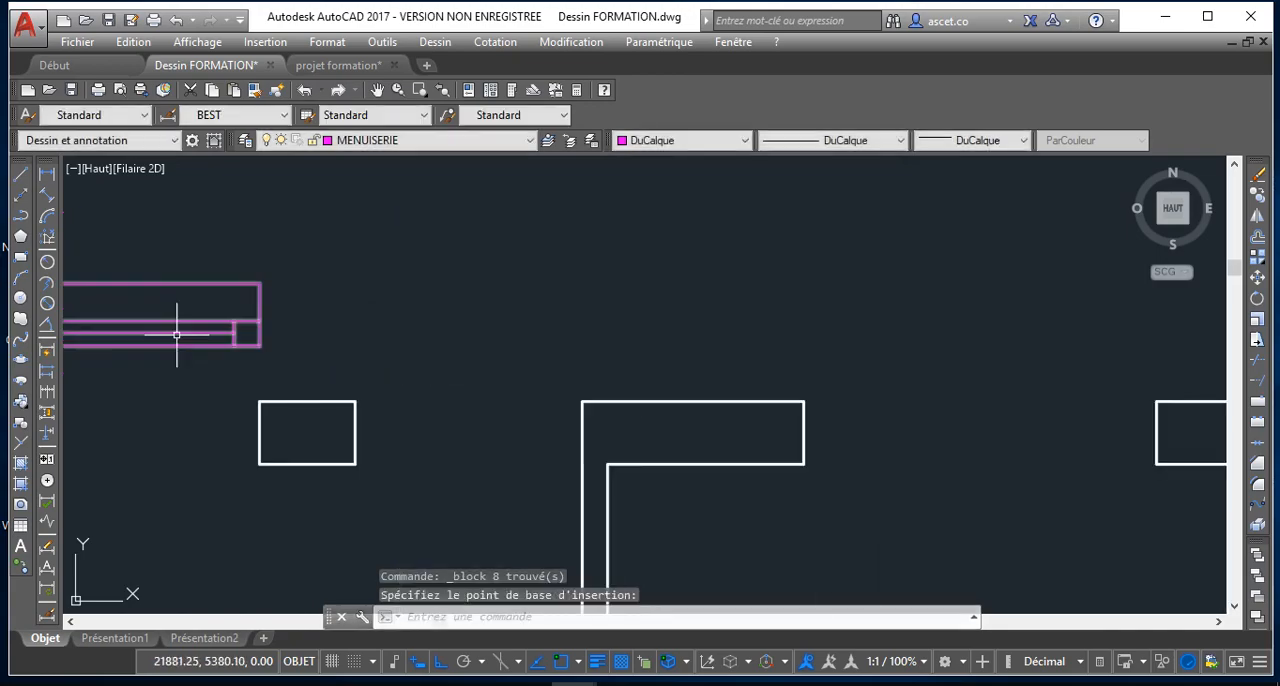
pyautogui.scroll(-4, 193, 349)
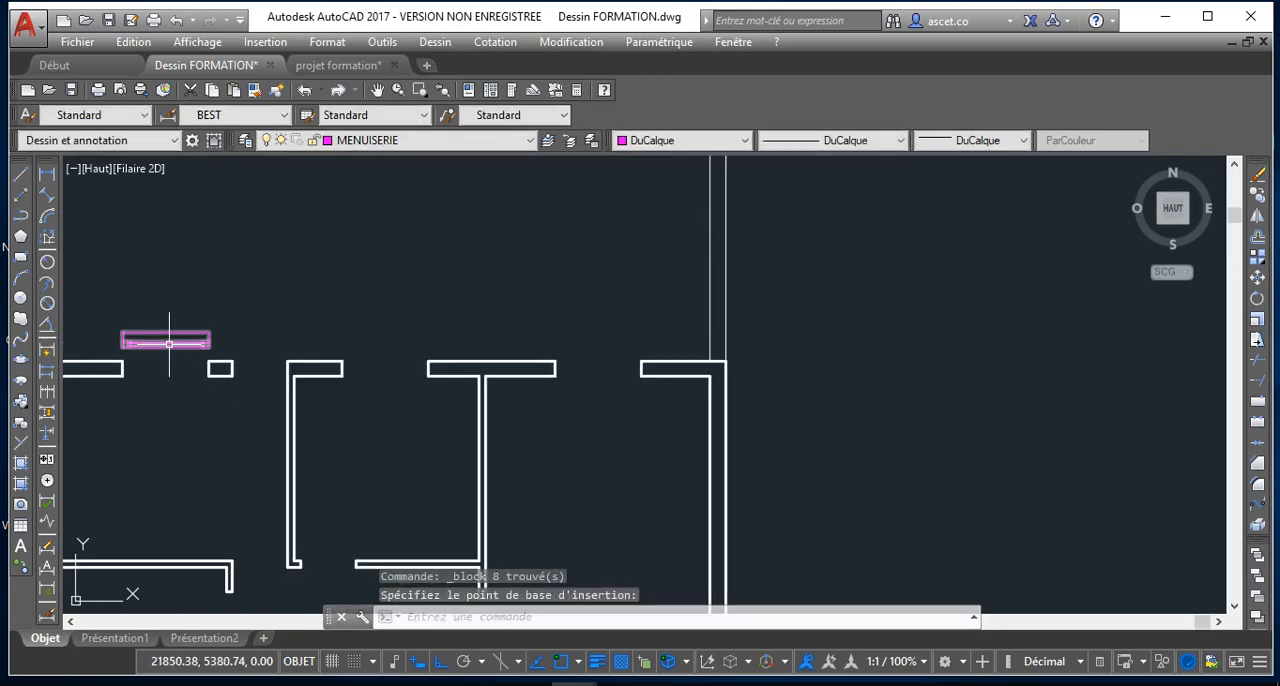
pyautogui.scroll(3, 169, 344)
pyautogui.click(169, 344)
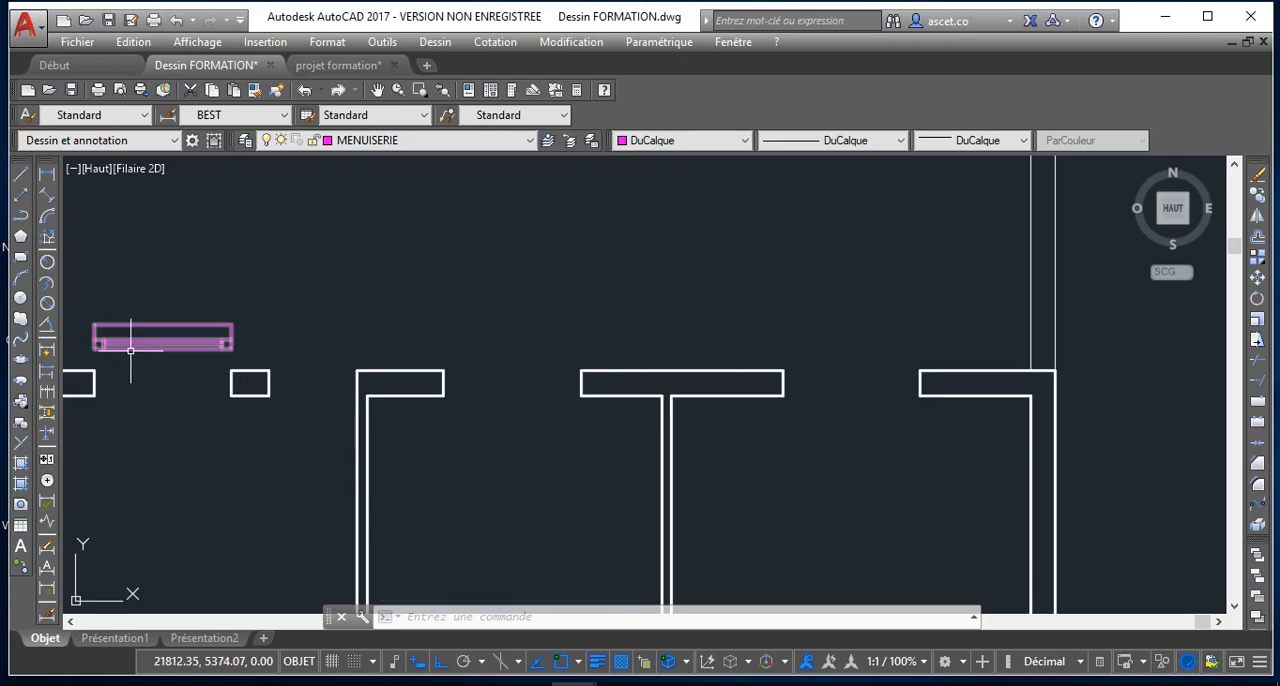
pyautogui.scroll(-2, 133, 347)
pyautogui.scroll(4, 142, 350)
pyautogui.scroll(-6, 142, 352)
pyautogui.scroll(4, 158, 388)
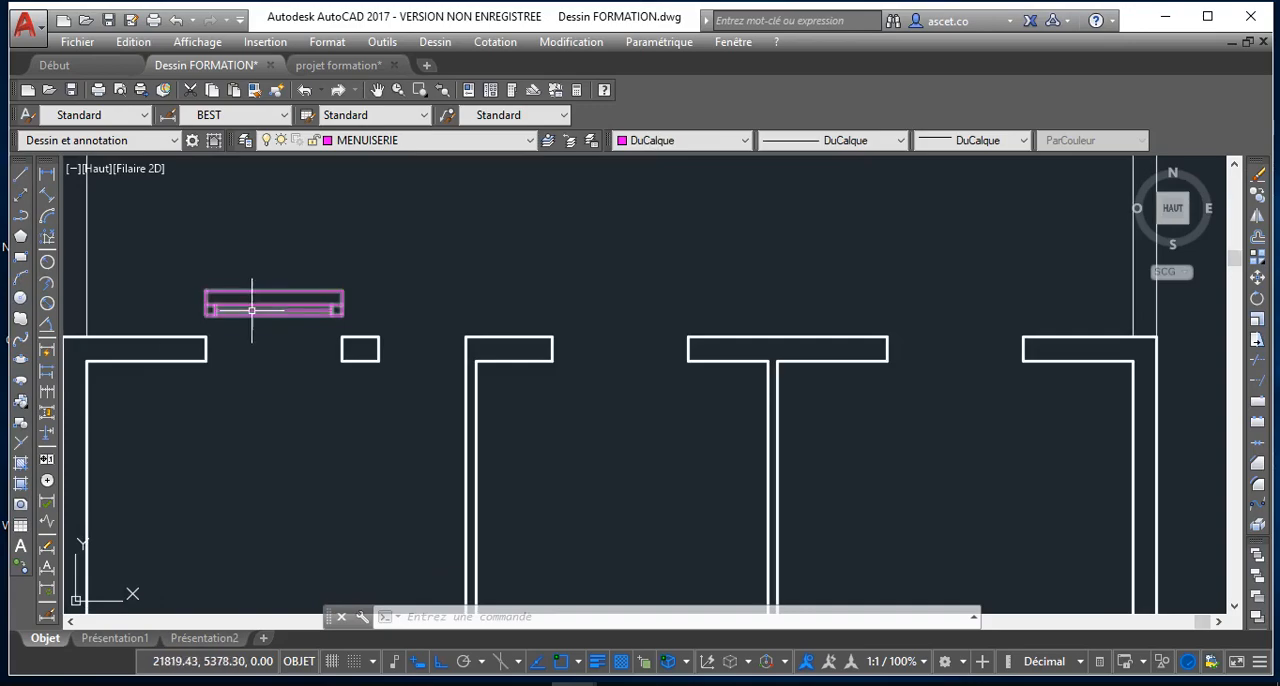
pyautogui.click(287, 316)
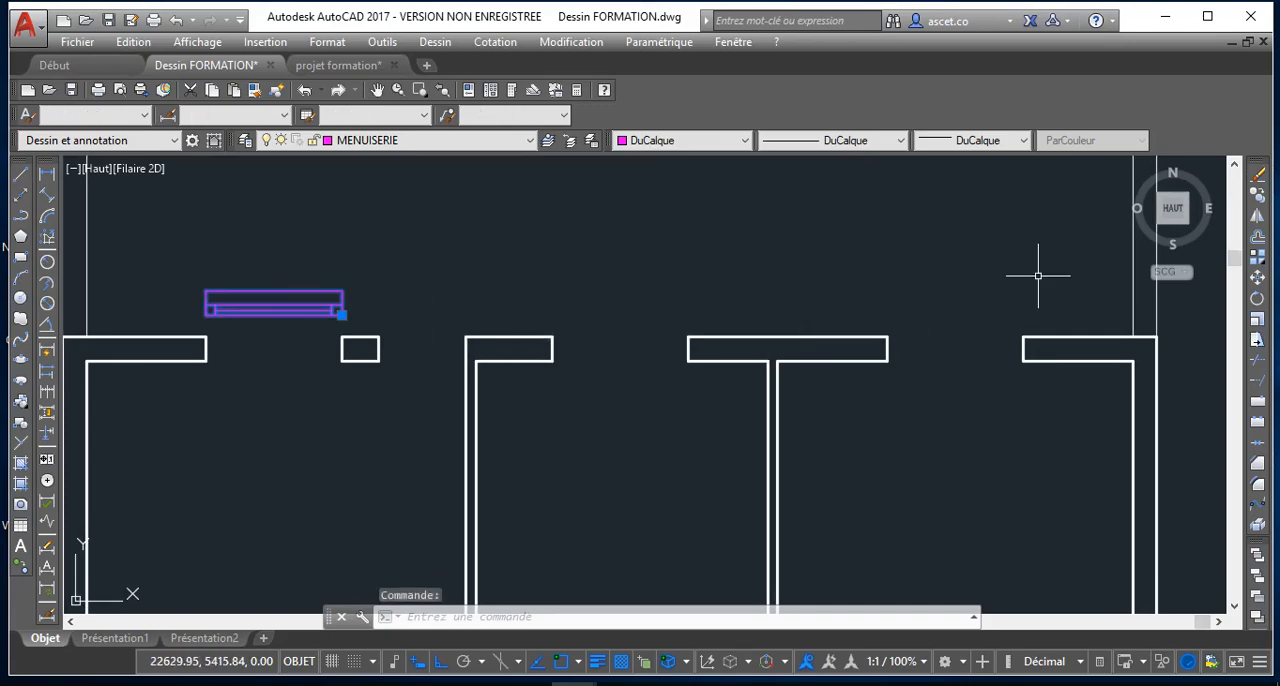
pyautogui.click(341, 315)
pyautogui.click(341, 360)
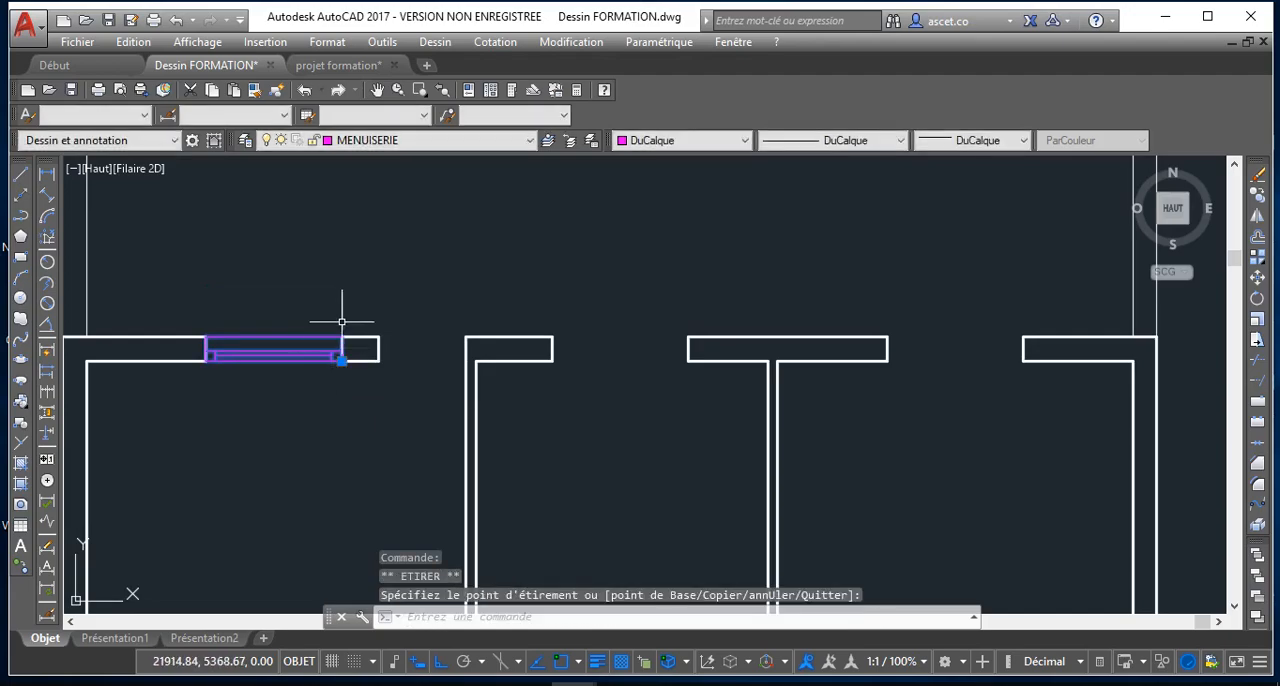
pyautogui.press('Escape')
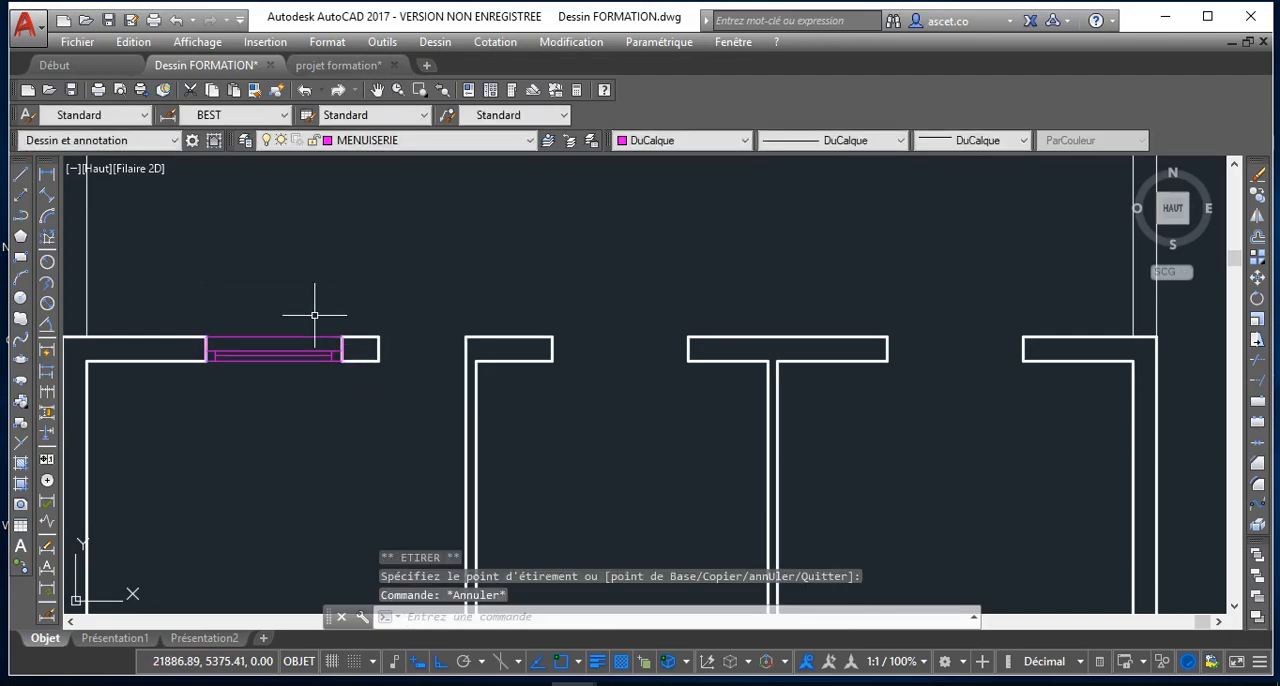
# Copy the window block from its lower right corner into the two other window openings of the upper exterior wall
pyautogui.click(297, 356)
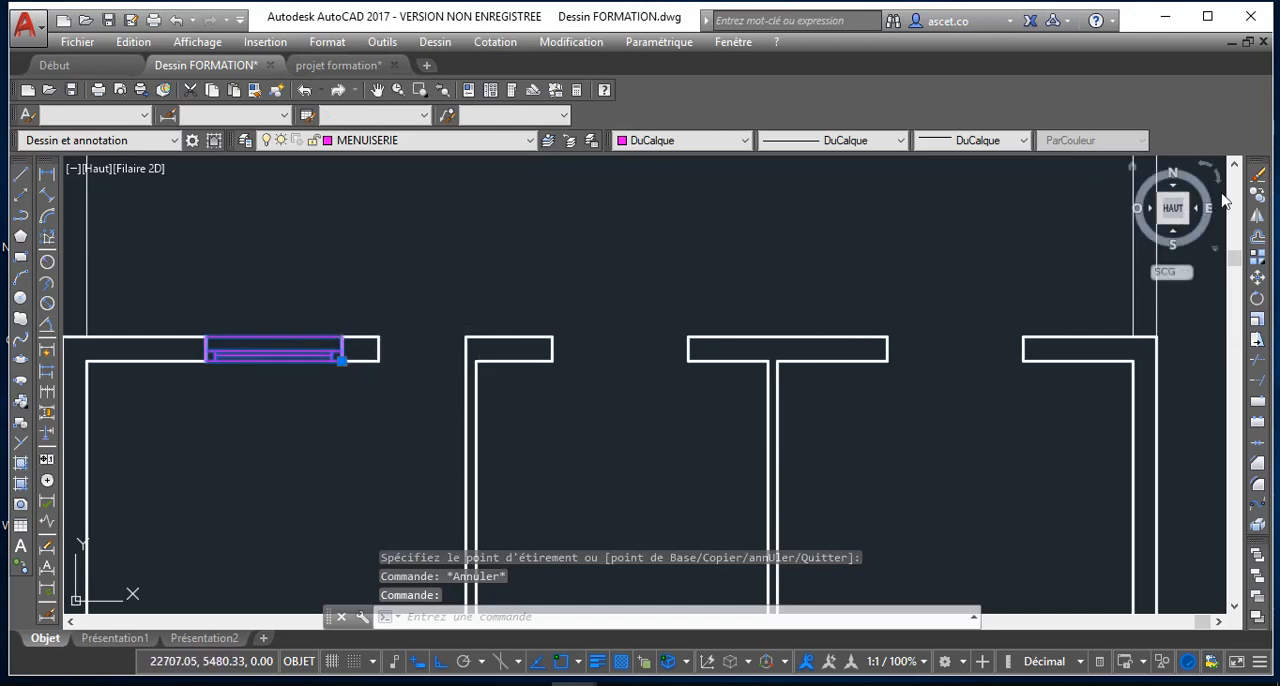
pyautogui.click(1257, 194)
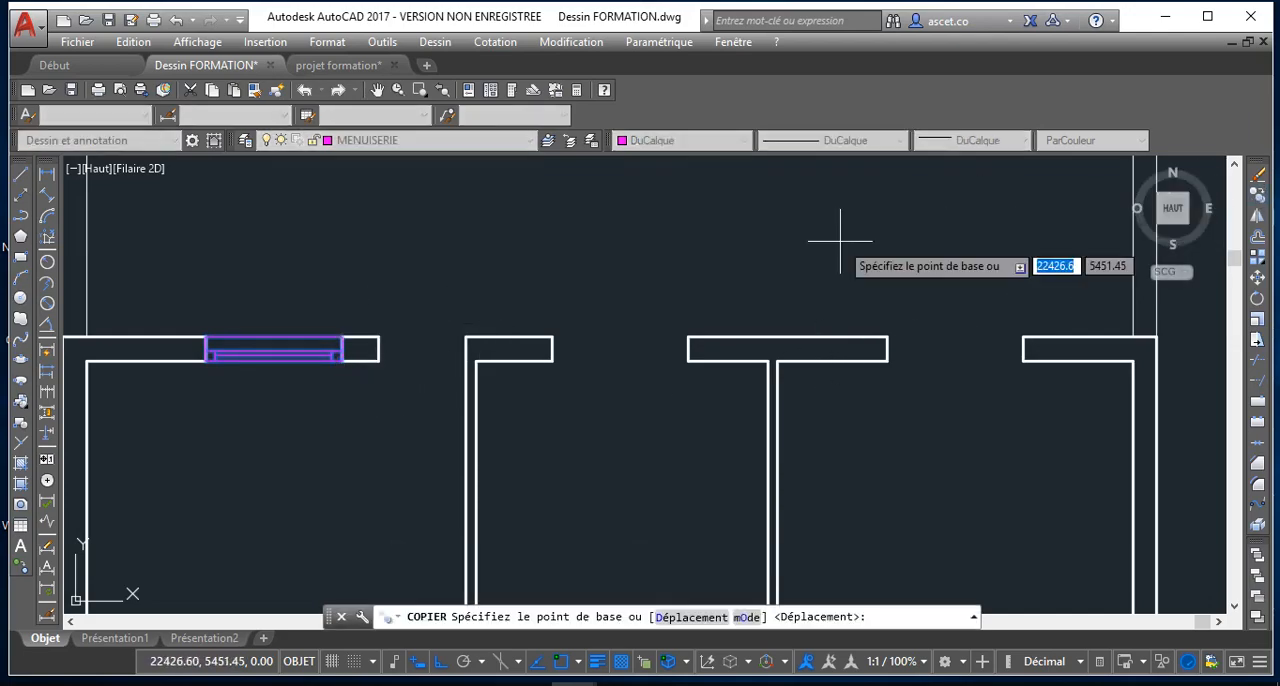
pyautogui.click(273, 358)
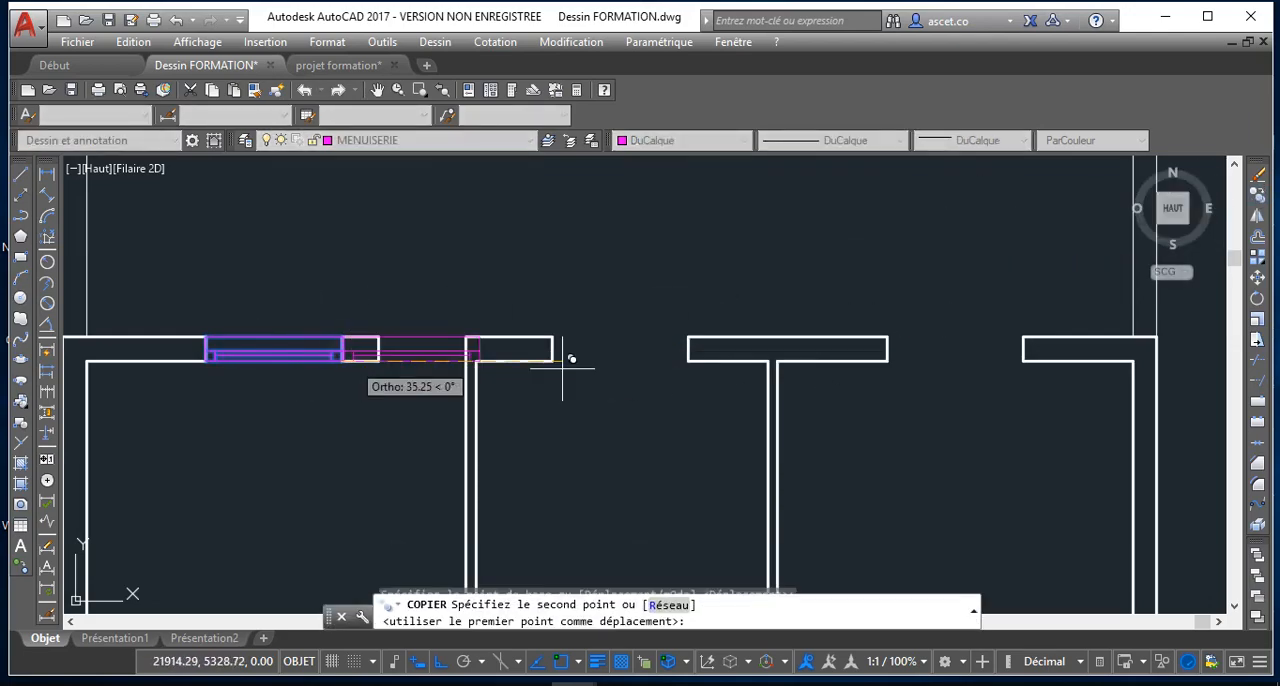
pyautogui.click(689, 348)
pyautogui.scroll(-2, 800, 360)
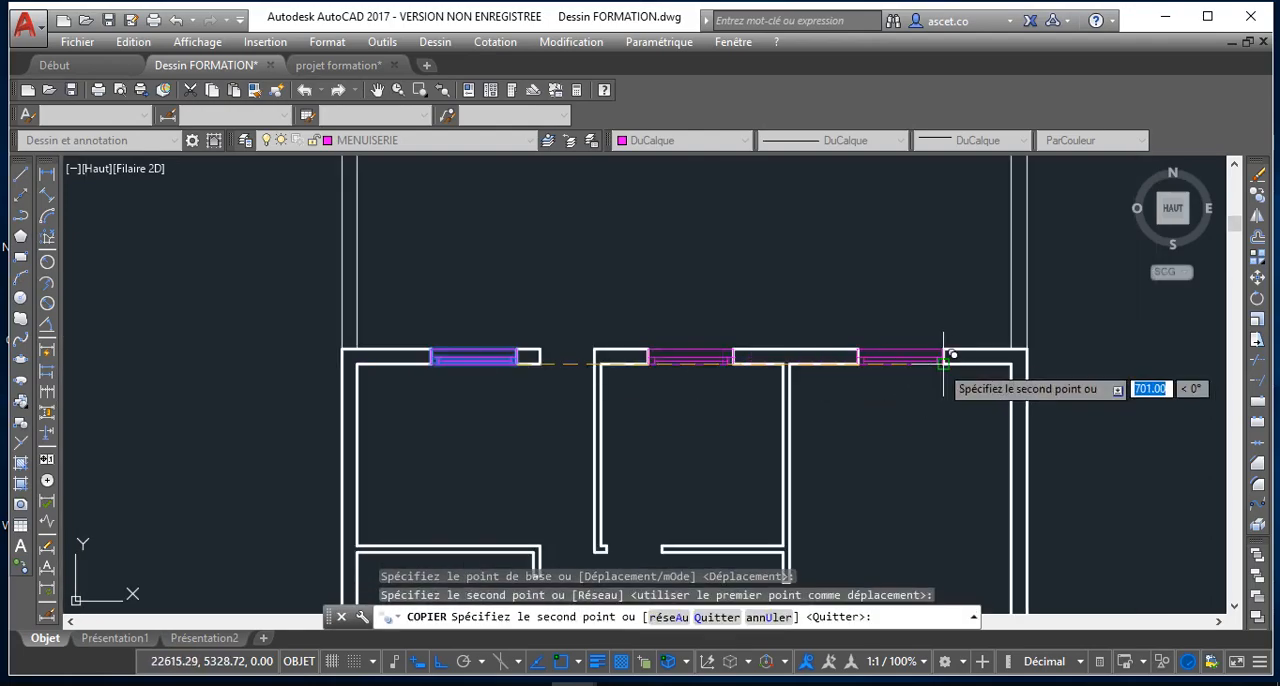
pyautogui.click(930, 403)
# Place one more copy of the window in the opening of the wall above the two round columns, and finish copying
pyautogui.scroll(-5, 875, 265)
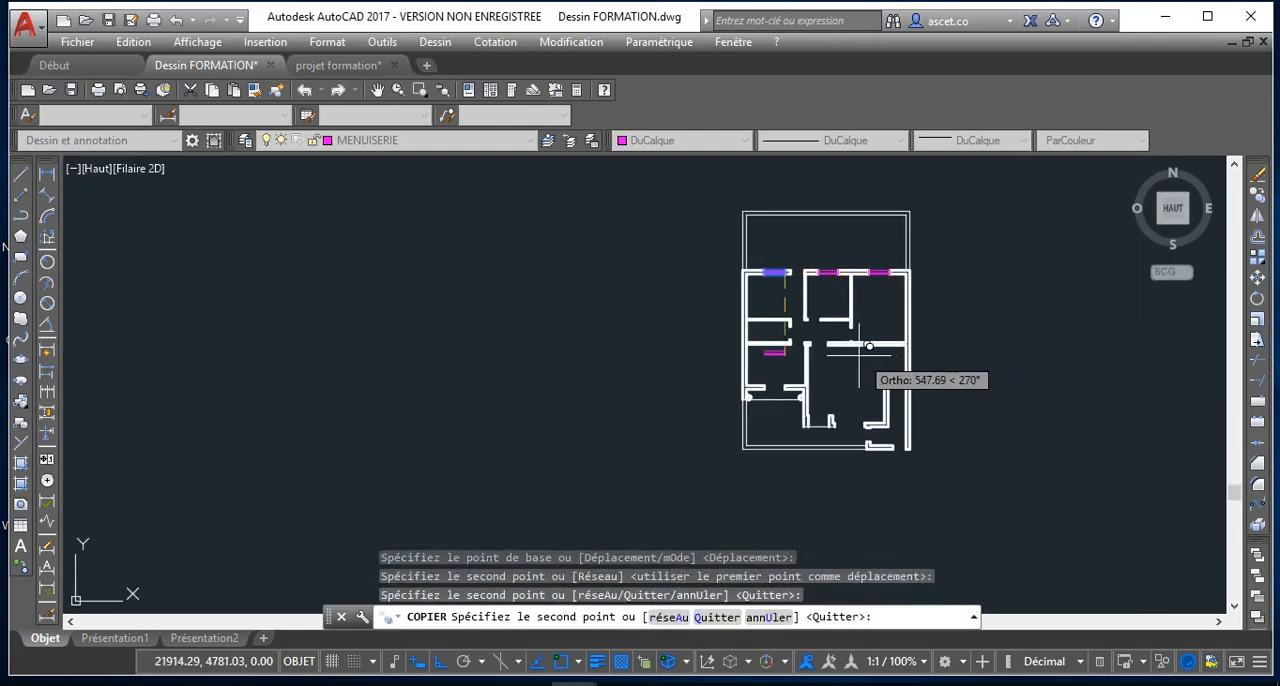
pyautogui.scroll(2, 826, 400)
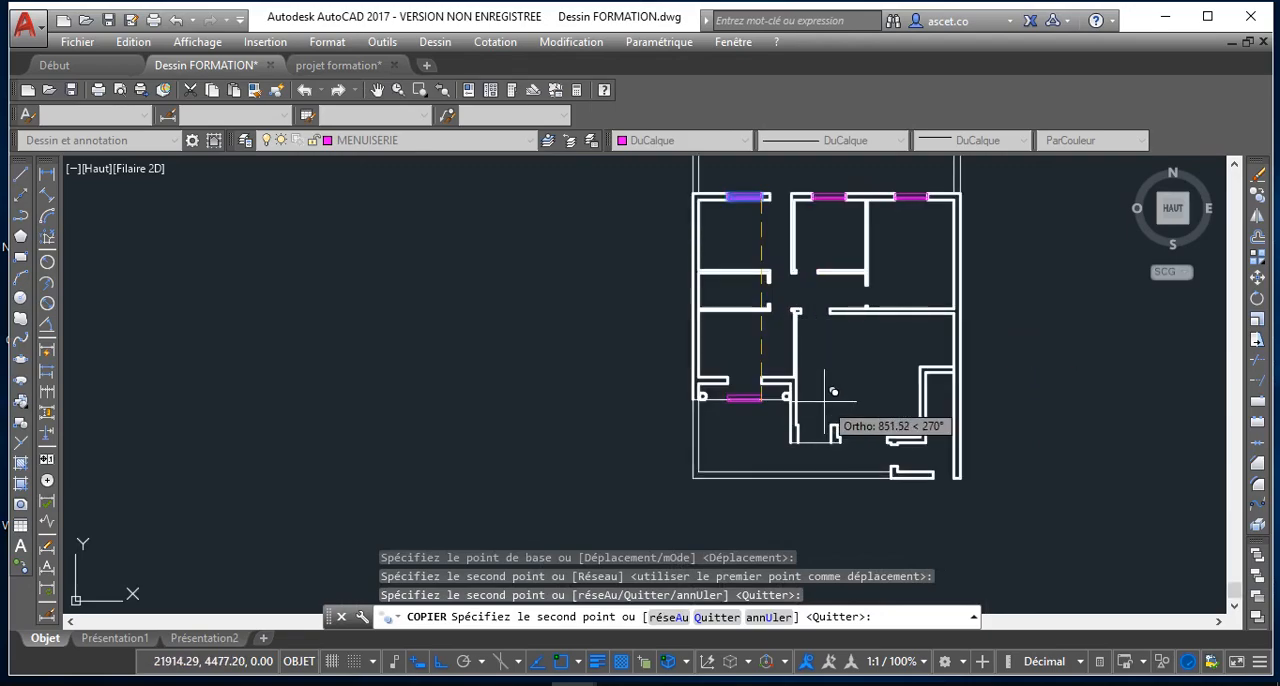
pyautogui.scroll(4, 790, 375)
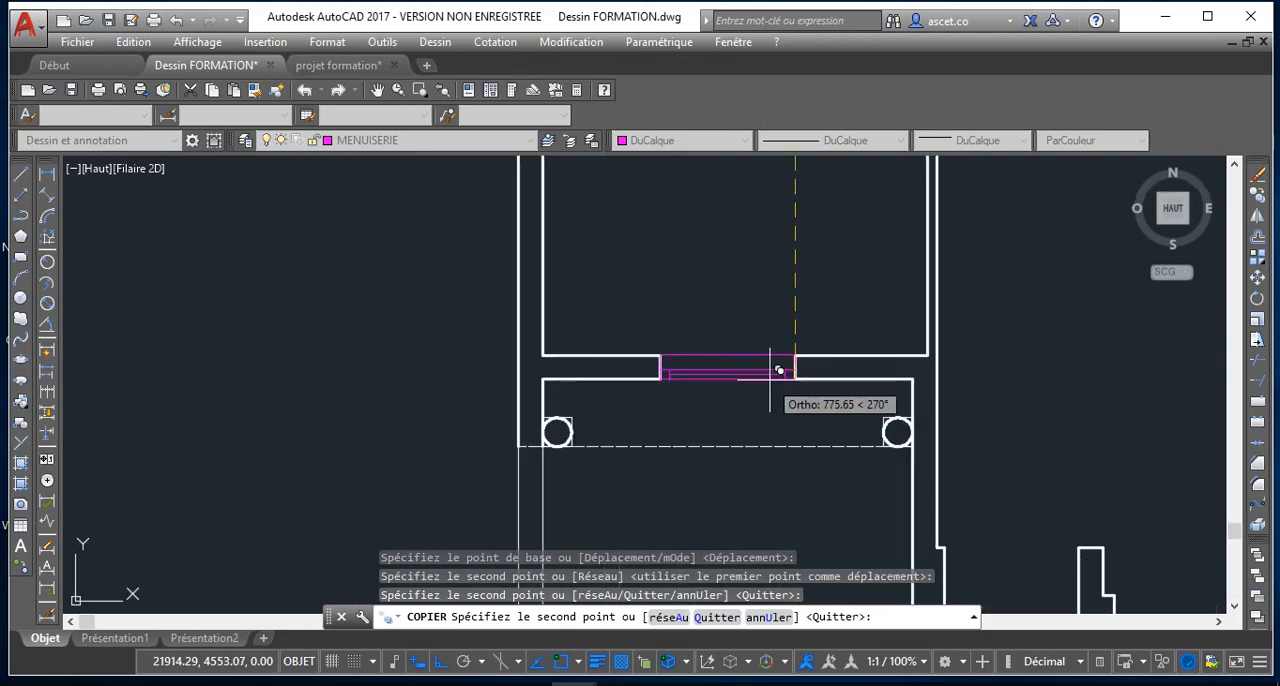
pyautogui.click(795, 378)
pyautogui.scroll(-5, 834, 391)
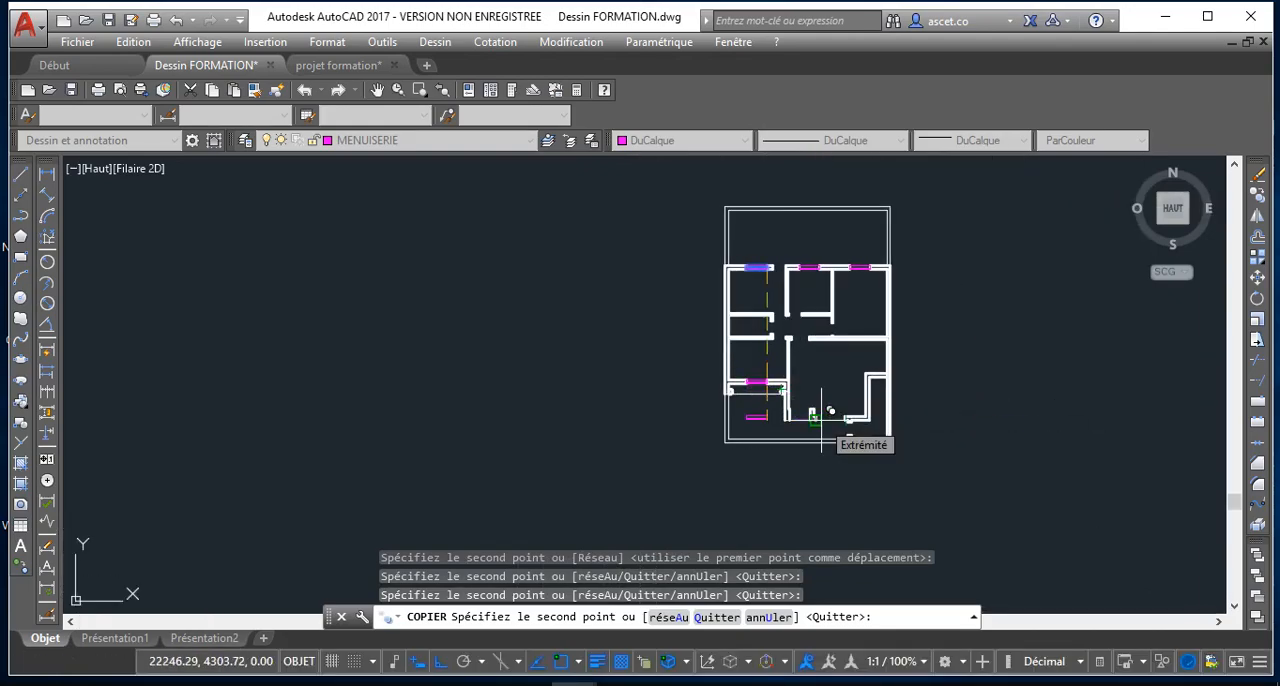
pyautogui.press('Escape')
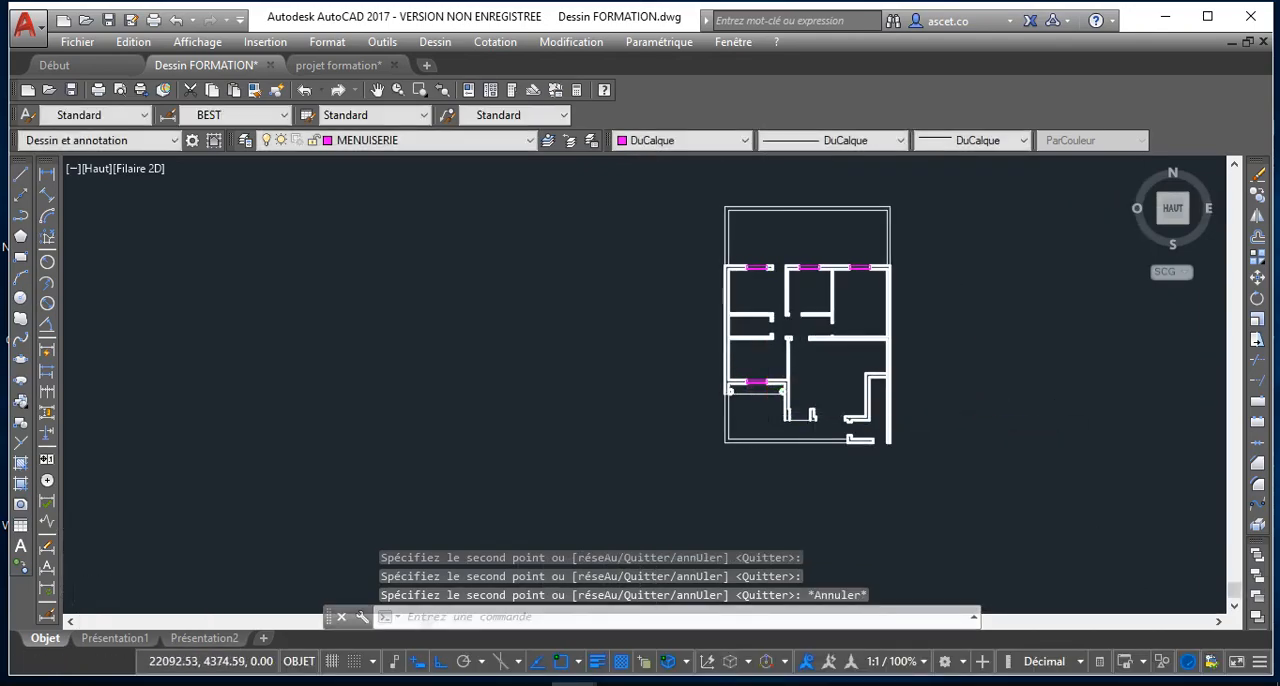
# Mirror the window above the columns about its upper edge, erasing the source, and move it back into the wall opening
pyautogui.scroll(8, 757, 385)
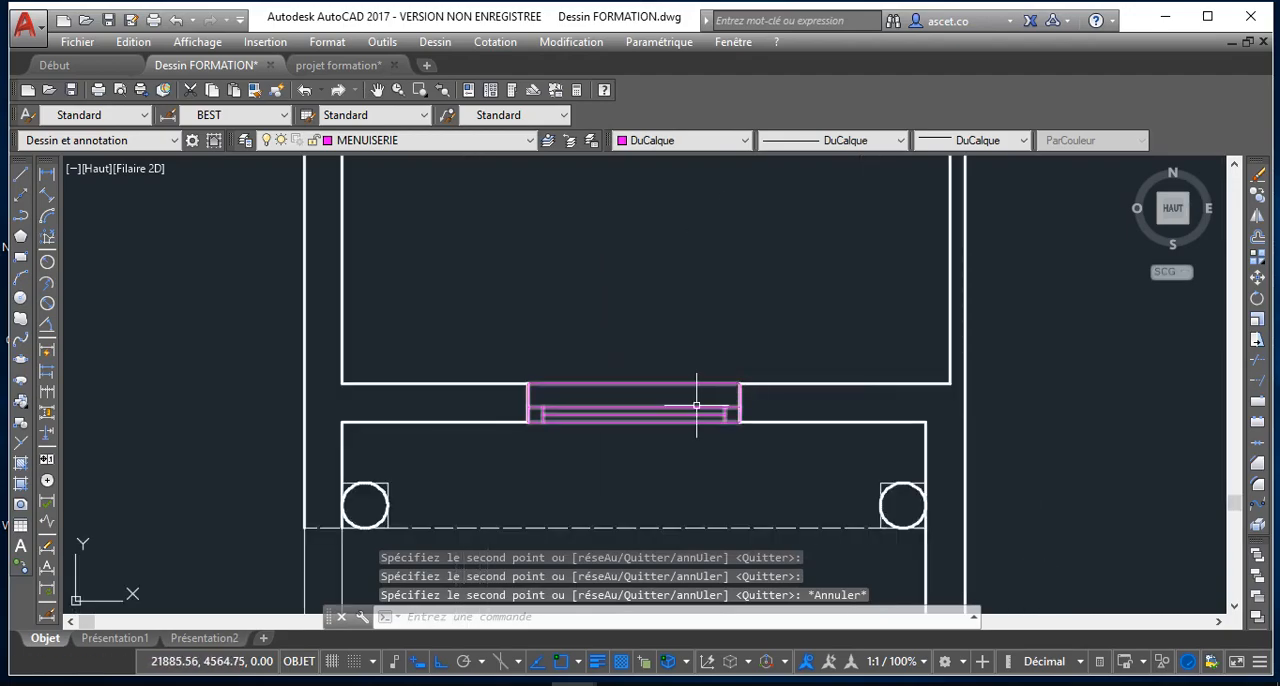
pyautogui.click(697, 412)
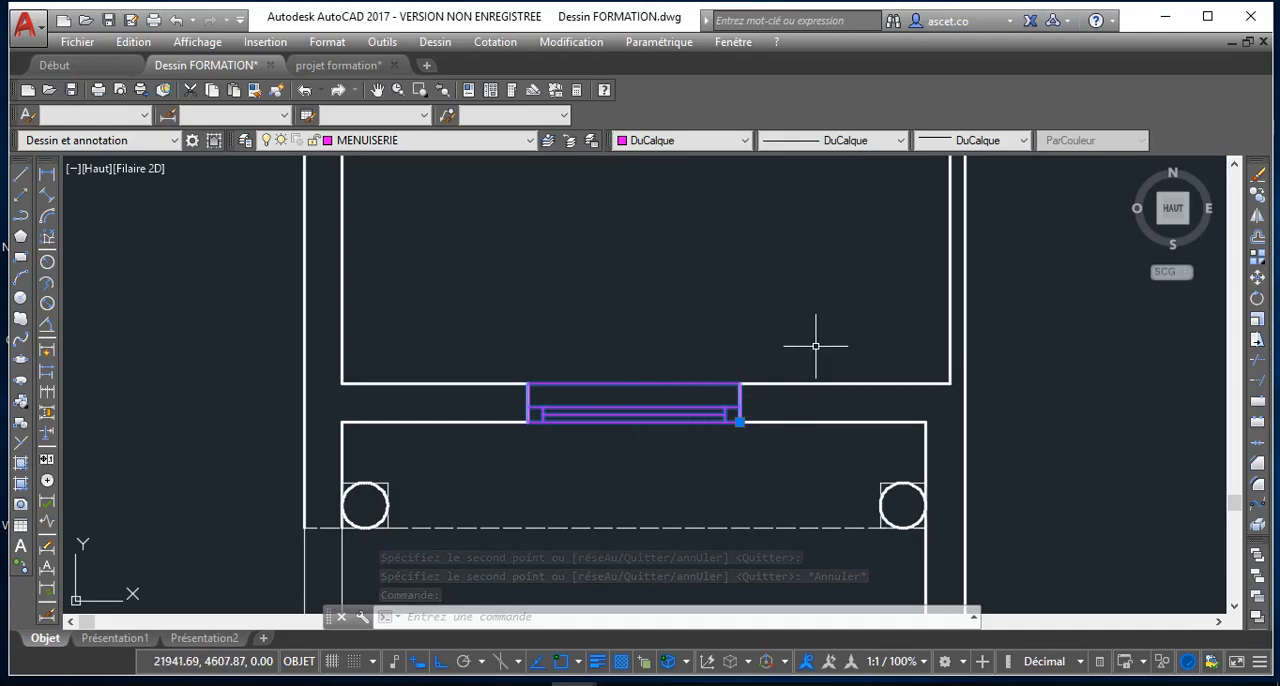
pyautogui.click(1257, 218)
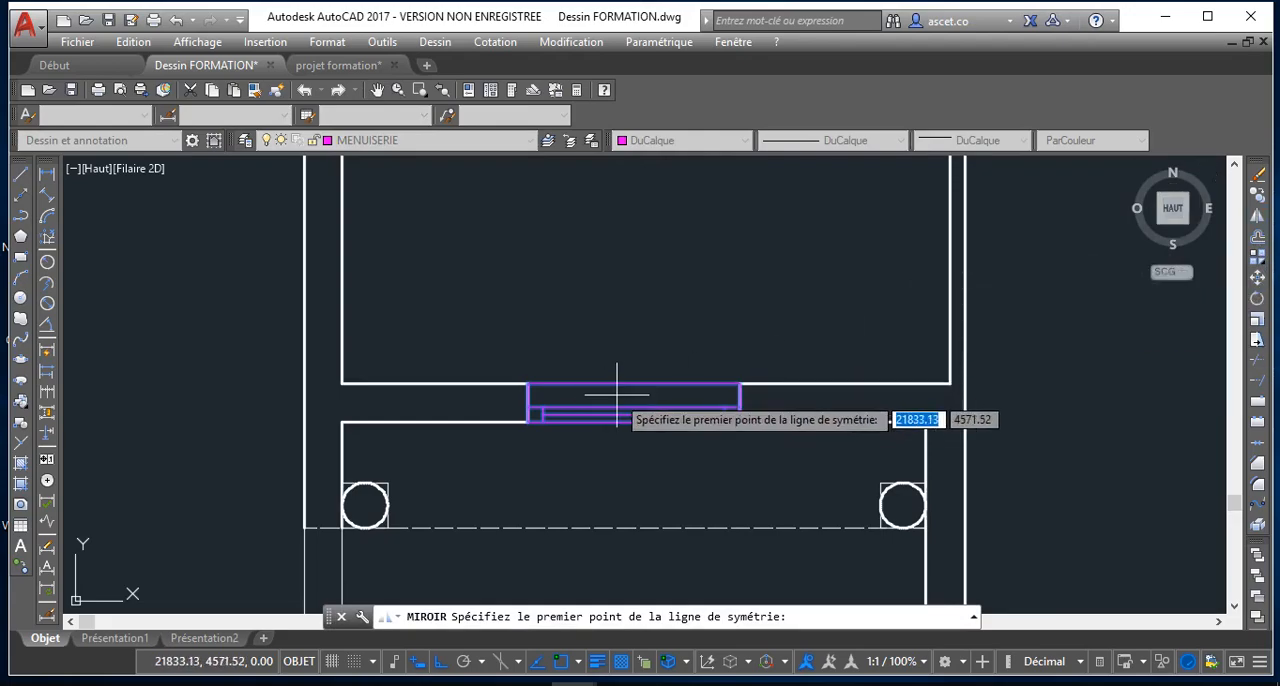
pyautogui.click(740, 383)
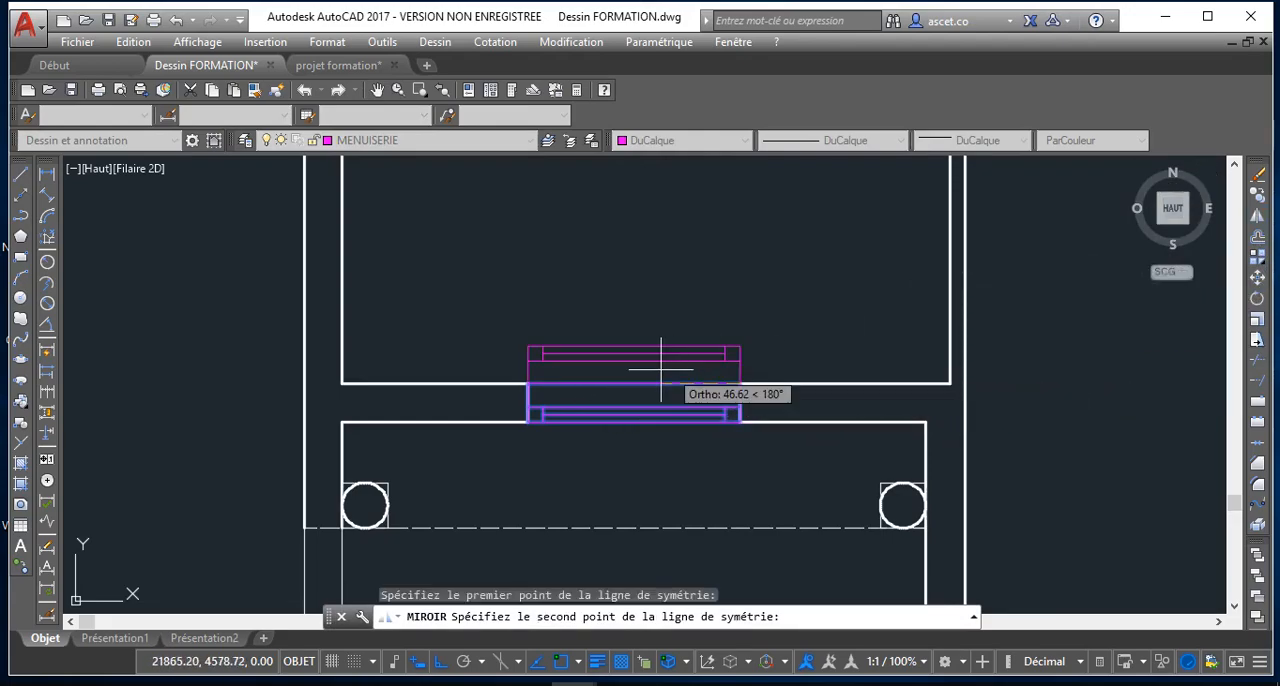
pyautogui.click(617, 372)
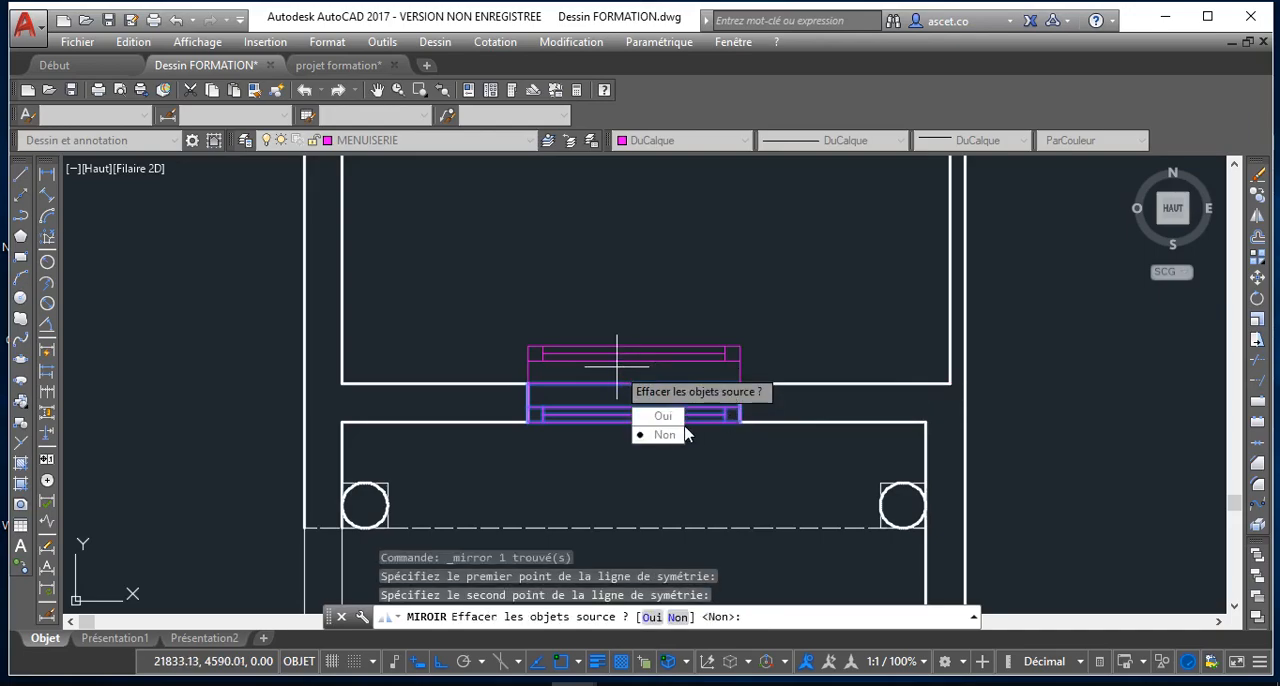
pyautogui.click(663, 415)
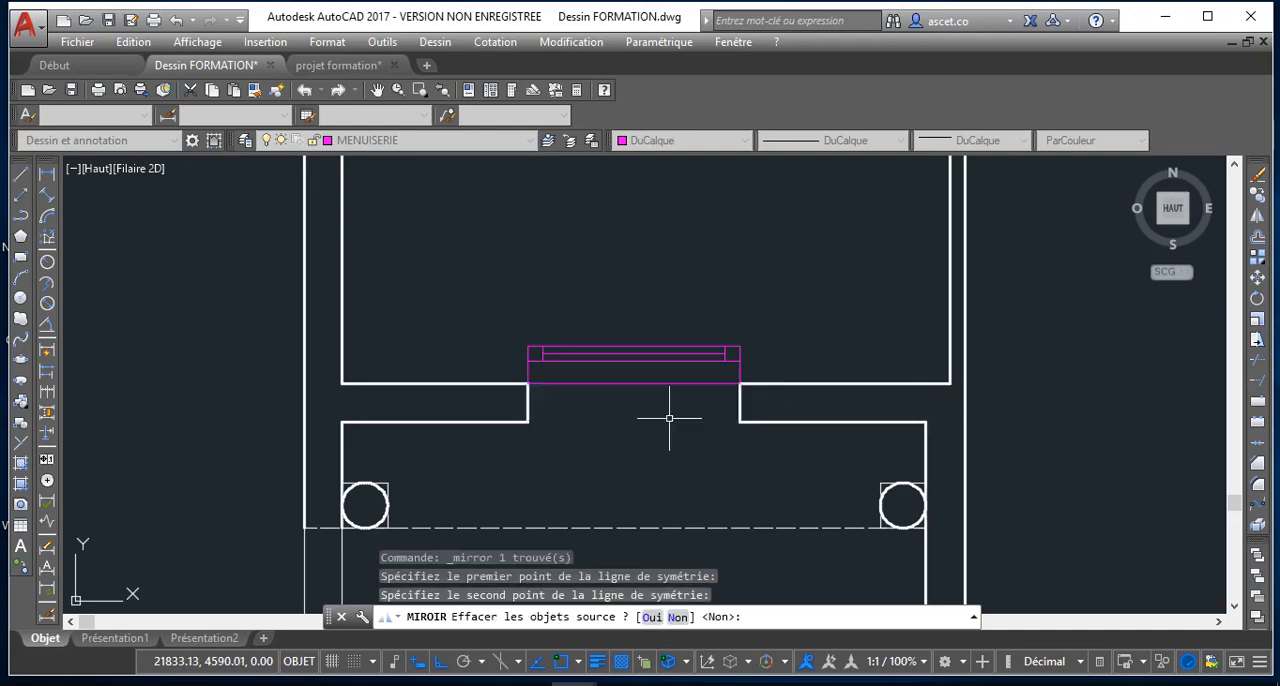
pyautogui.click(739, 348)
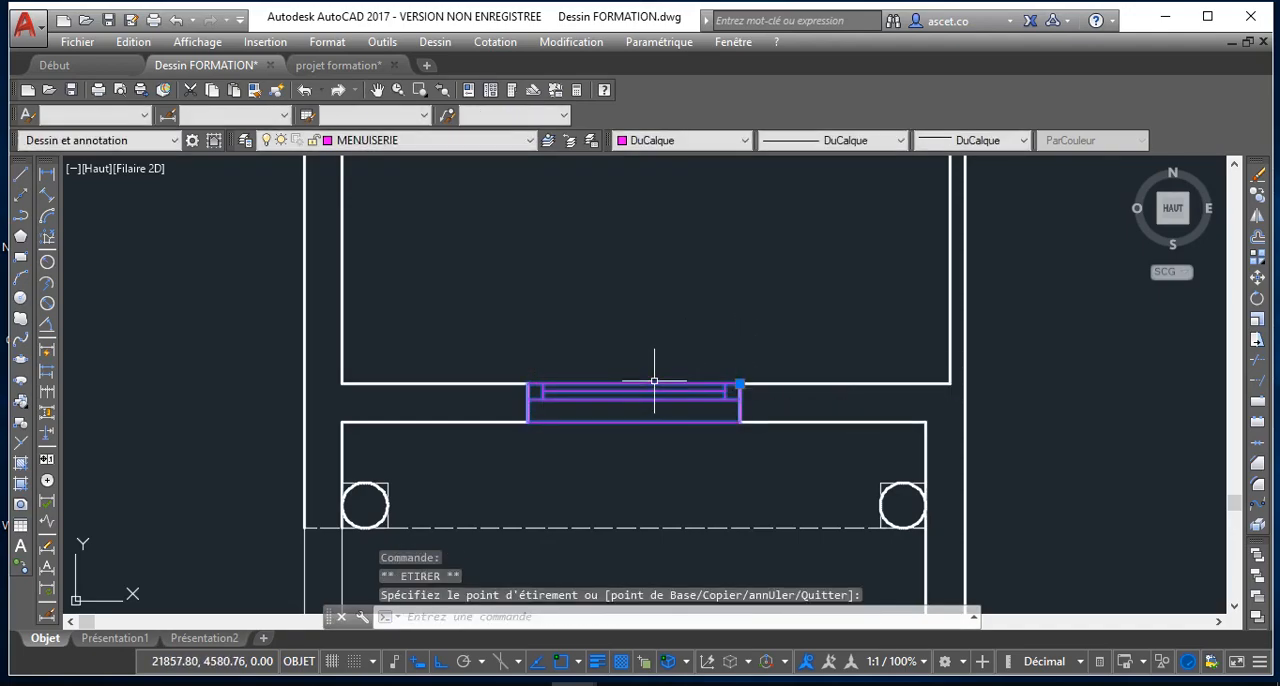
pyautogui.press('Escape')
pyautogui.scroll(-8, 654, 375)
pyautogui.scroll(3, 607, 281)
pyautogui.scroll(-2, 542, 340)
pyautogui.scroll(1, 540, 340)
pyautogui.scroll(-1, 600, 451)
pyautogui.moveTo(598, 449); pyautogui.dragTo(533, 343, button='middle')
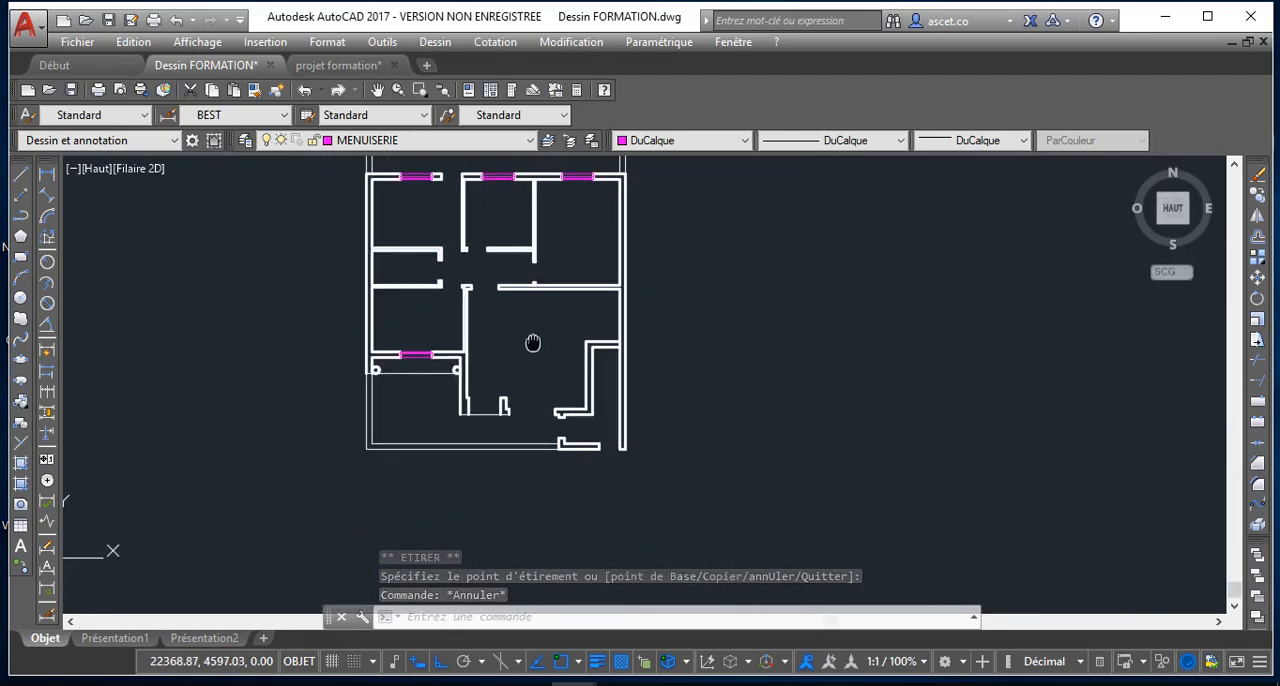
pyautogui.scroll(2, 532, 355)
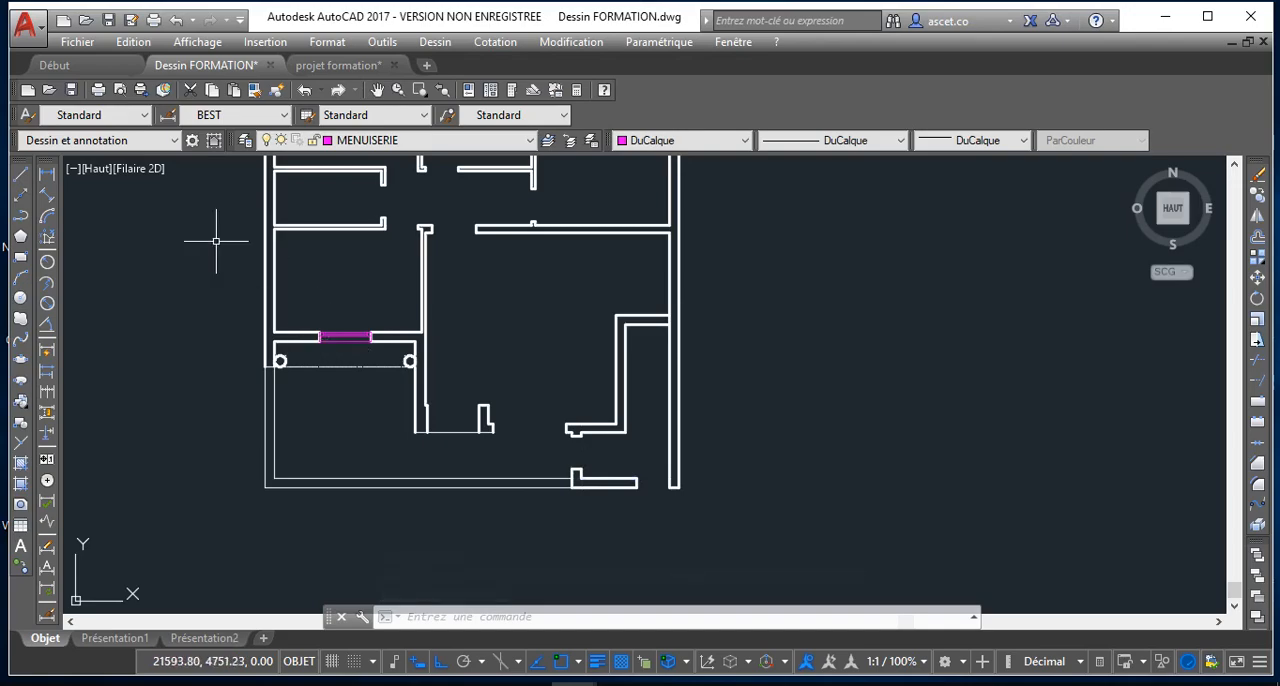
# Draw a vertical polyline 80 units long upward from the upper corner of the wall stub beside the upper middle room's door opening
pyautogui.click(24, 222)
pyautogui.moveTo(441, 302); pyautogui.dragTo(449, 352, button='middle')
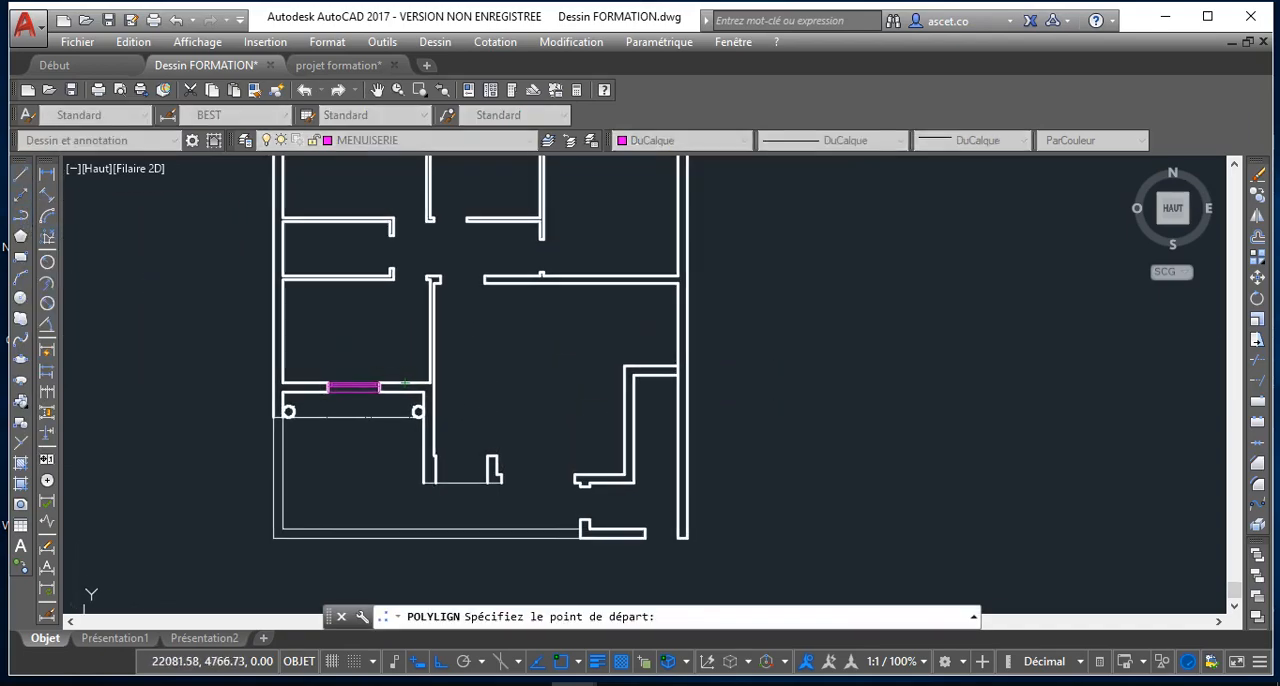
pyautogui.scroll(4, 491, 460)
pyautogui.moveTo(523, 480); pyautogui.dragTo(418, 384, button='middle')
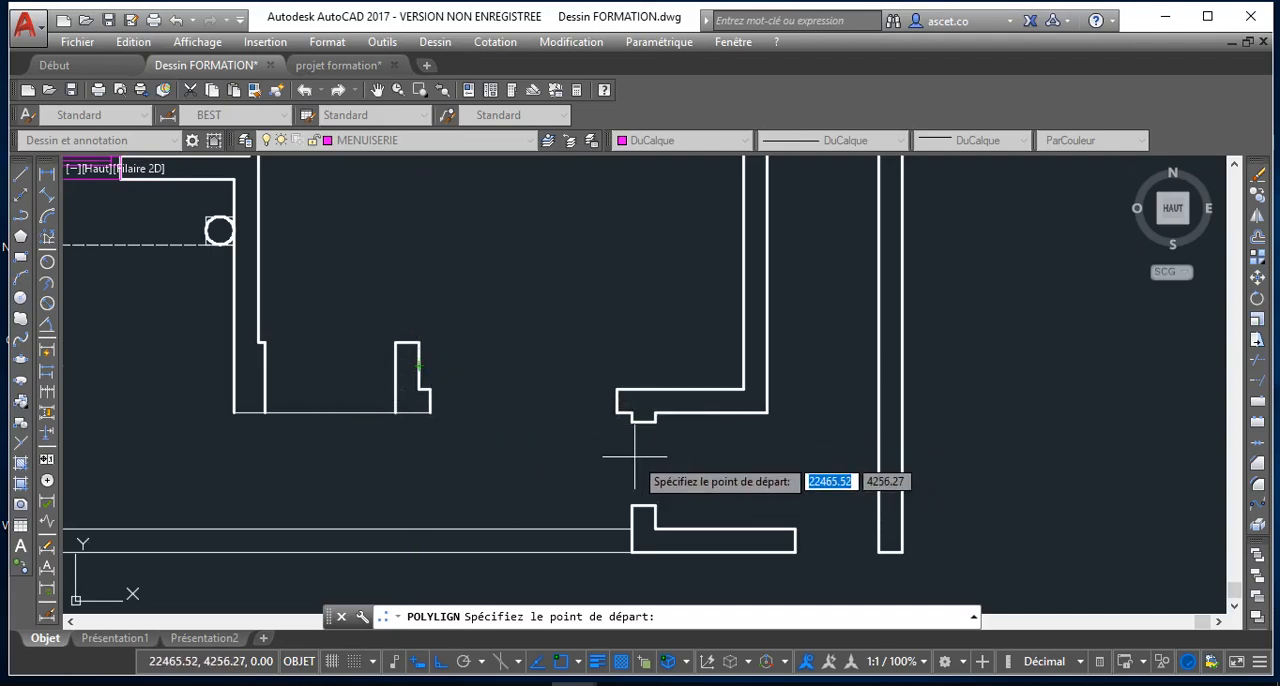
pyautogui.scroll(-6, 634, 457)
pyautogui.scroll(5, 508, 337)
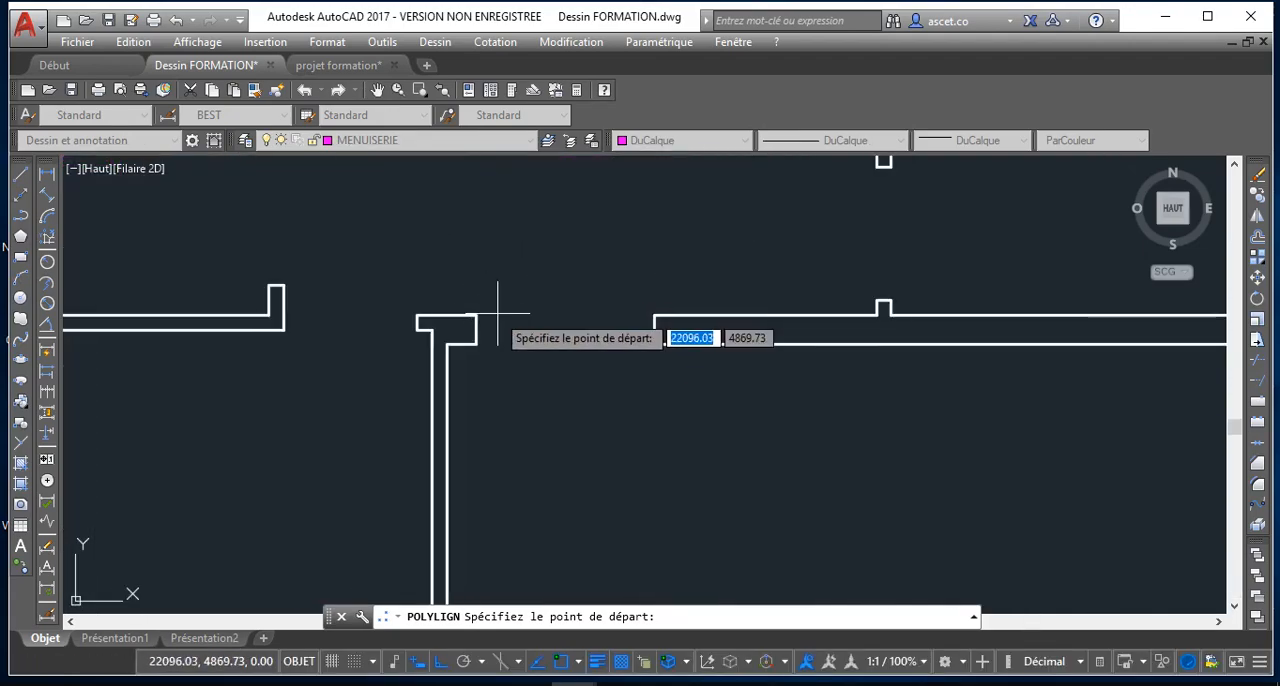
pyautogui.scroll(-4, 478, 304)
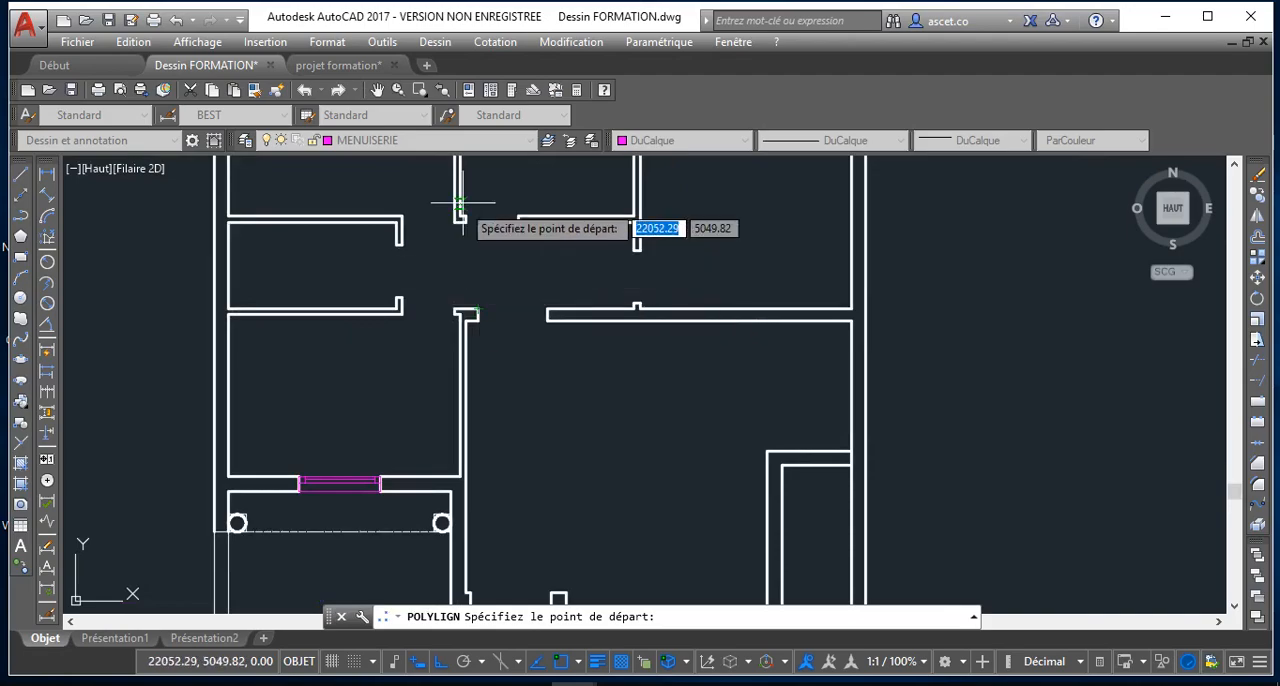
pyautogui.scroll(5, 472, 271)
pyautogui.scroll(-5, 492, 330)
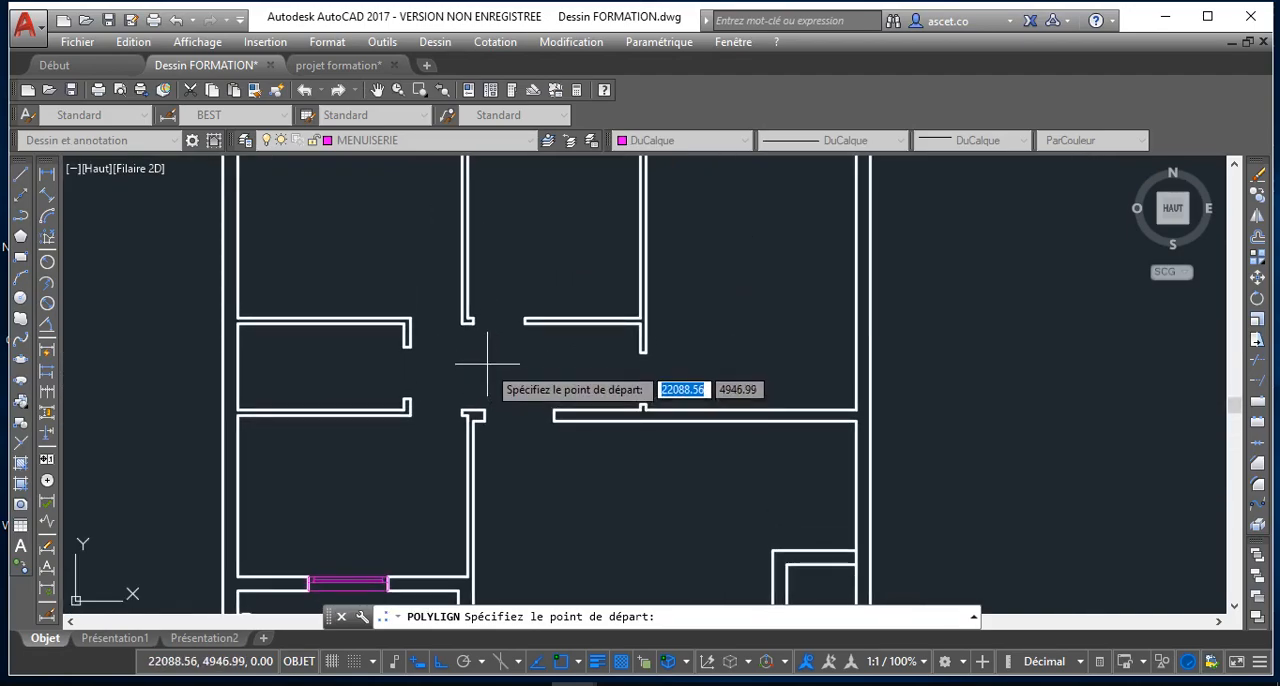
pyautogui.scroll(3, 480, 297)
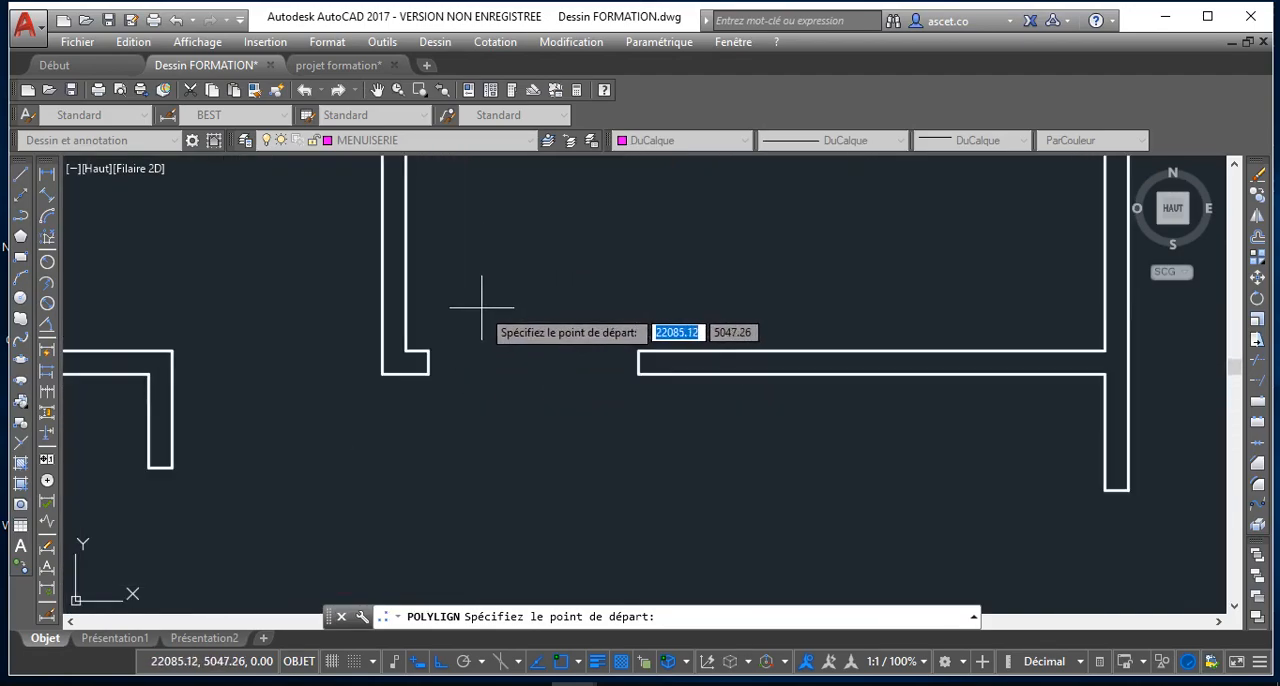
pyautogui.click(427, 351)
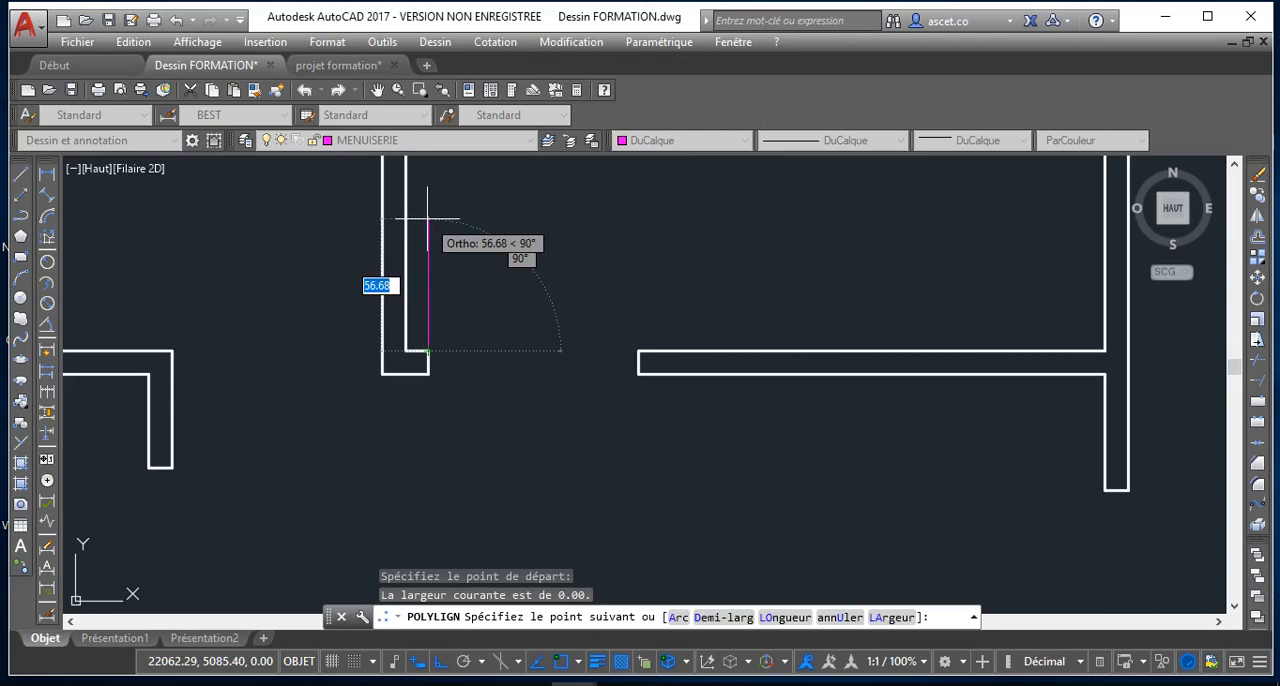
pyautogui.write('80')
pyautogui.press('Return')
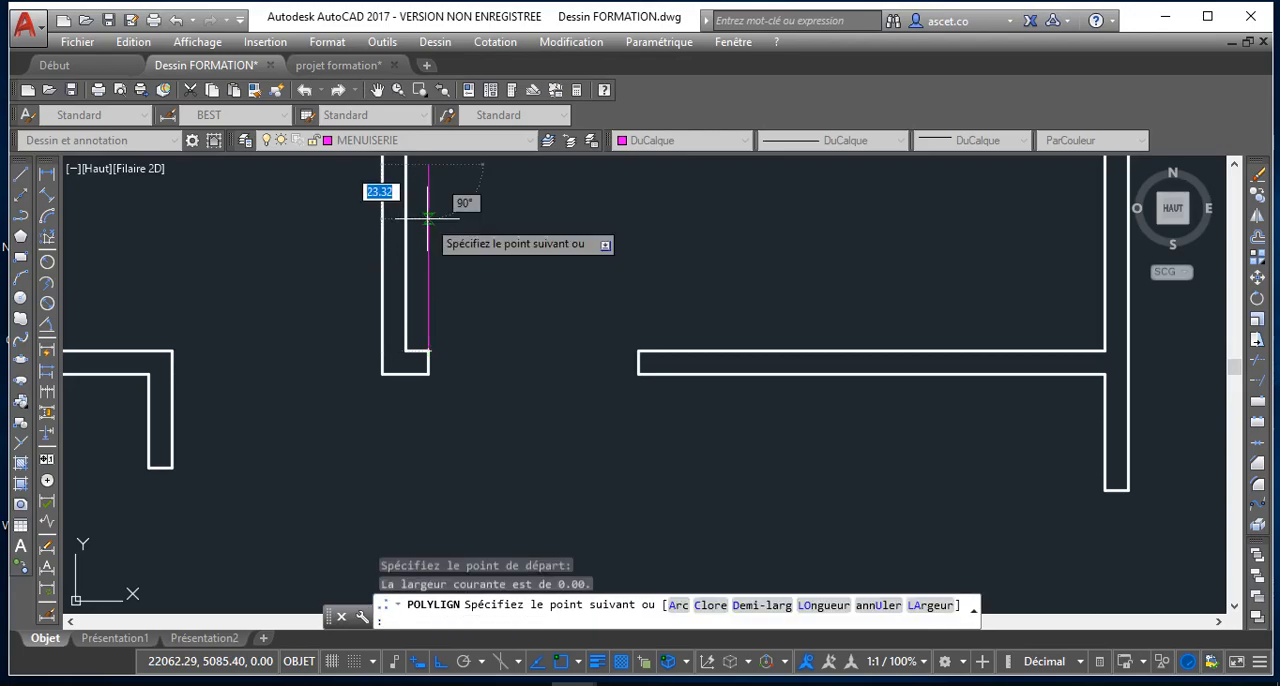
pyautogui.moveTo(430, 214); pyautogui.dragTo(460, 350, button='middle')
pyautogui.scroll(-2, 458, 350)
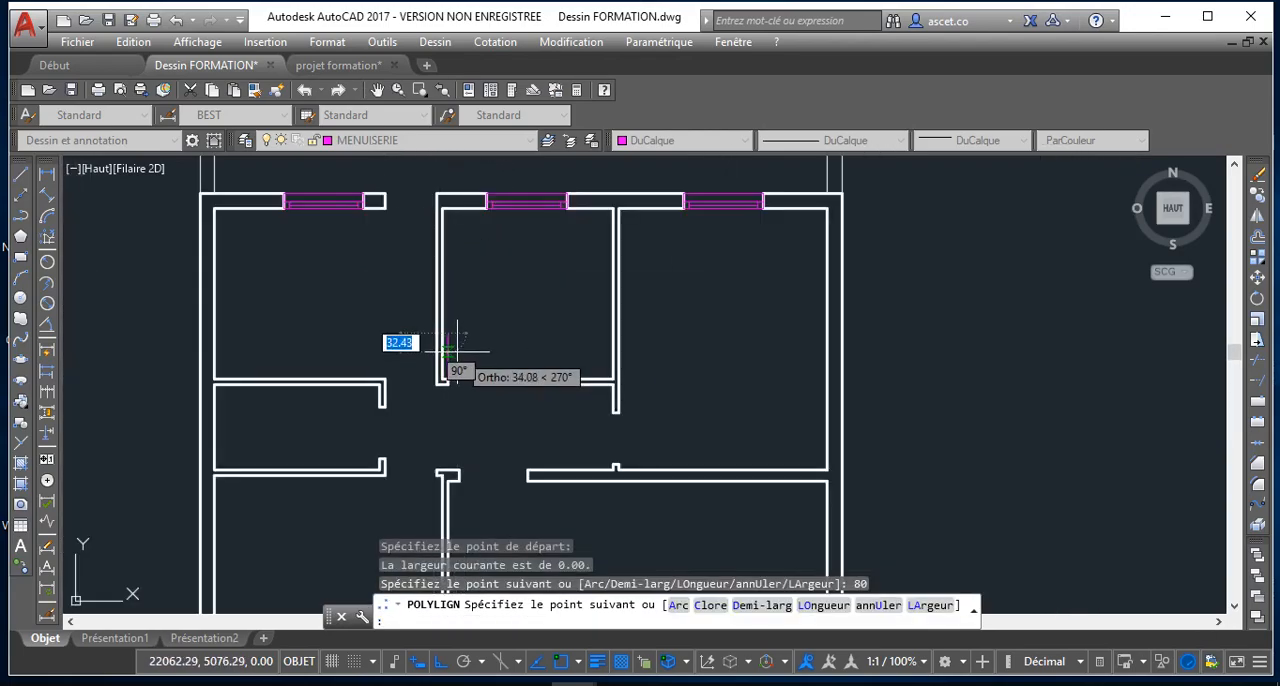
pyautogui.scroll(2, 457, 351)
pyautogui.scroll(3, 458, 350)
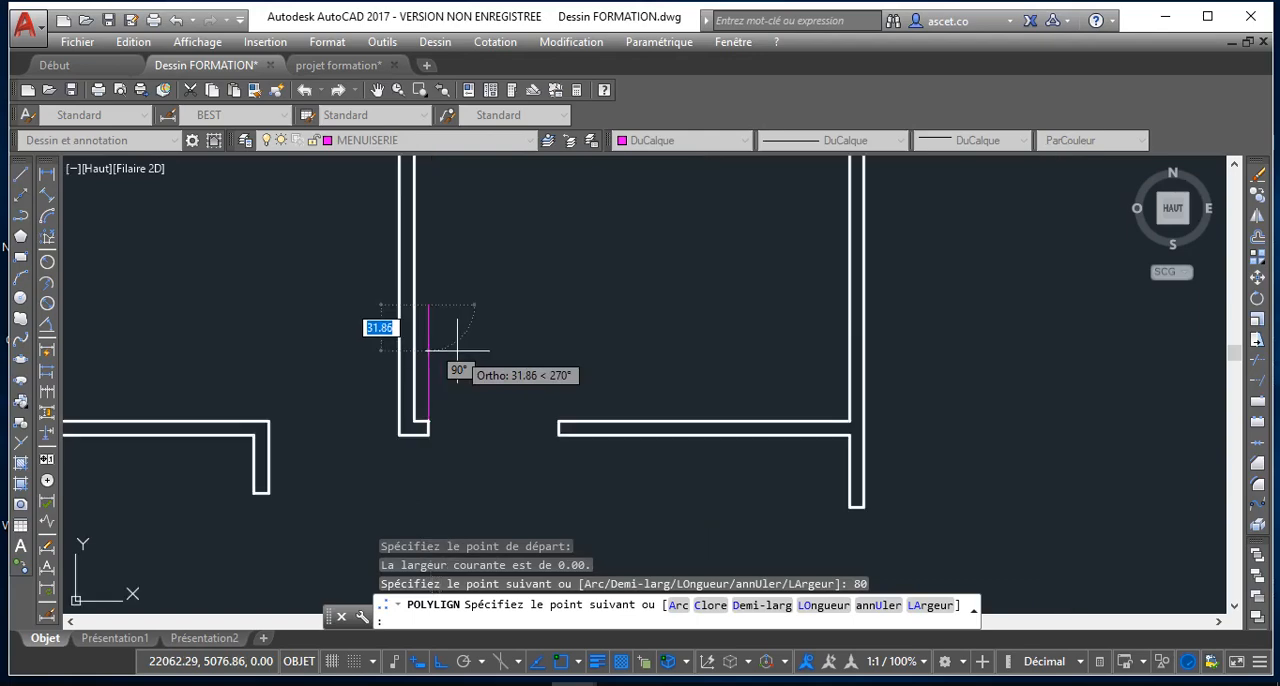
pyautogui.scroll(-1, 458, 350)
pyautogui.press('Escape')
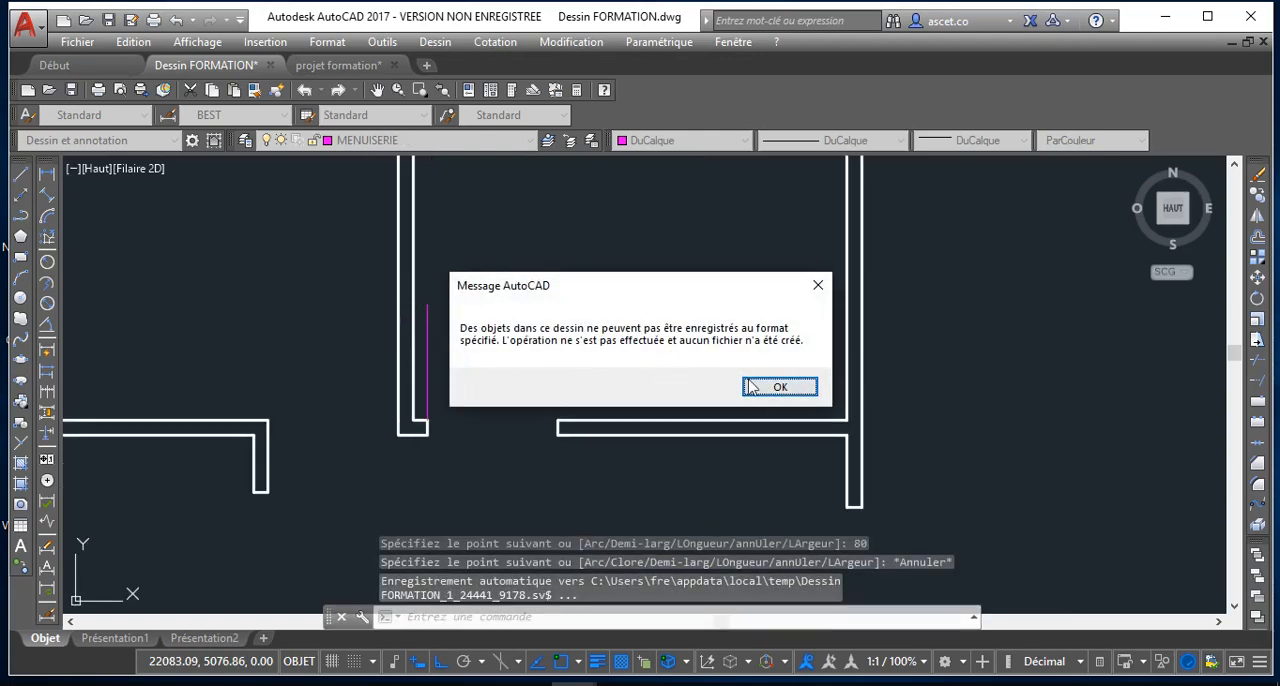
# Dismiss the autosave message and erase the vertical polyline beside the door opening
pyautogui.click(780, 388)
pyautogui.click(430, 337)
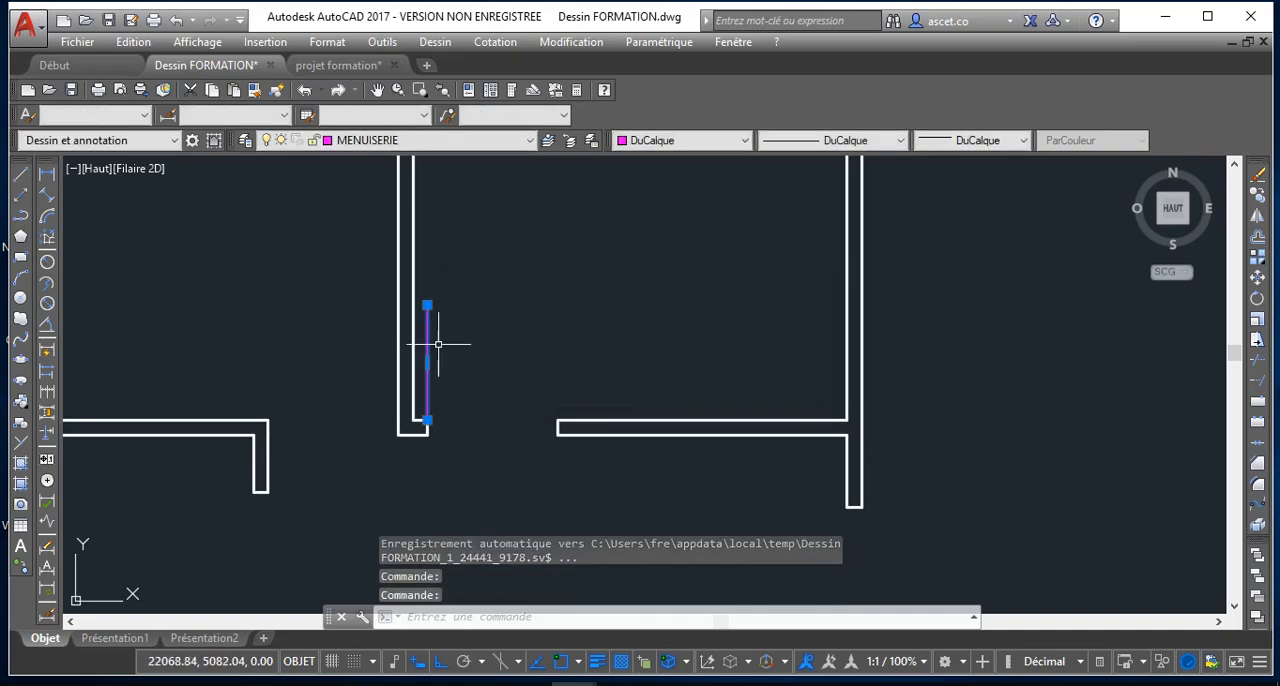
pyautogui.press('Delete')
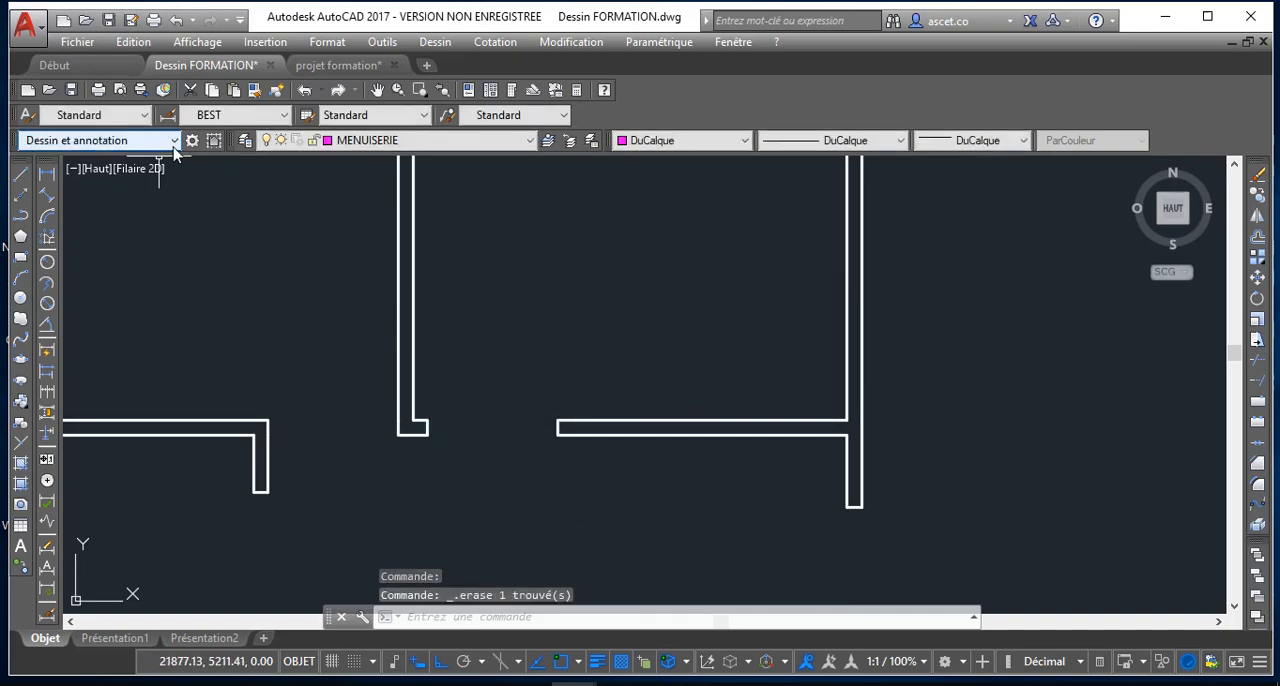
# Draw a closed 5 by 10 polyline rectangle as a door jamb against the end of the wall stub in the upper middle room's opening
pyautogui.scroll(2, 425, 435)
pyautogui.scroll(2, 425, 435)
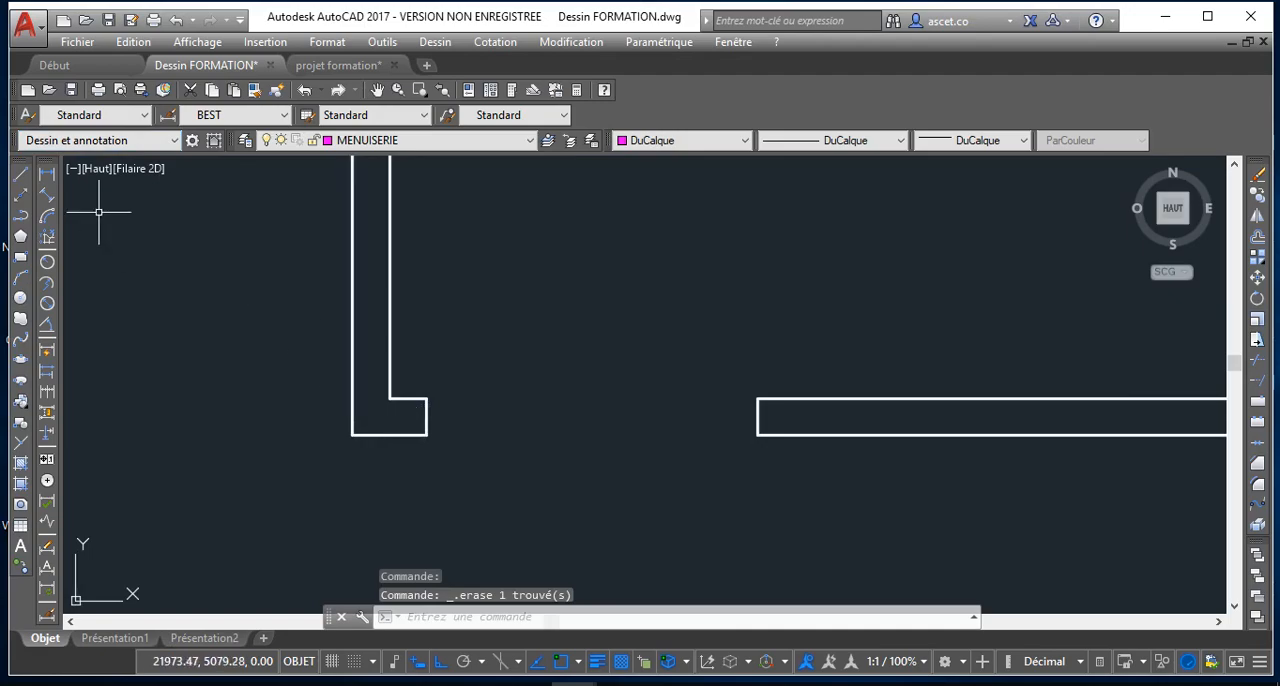
pyautogui.click(22, 215)
pyautogui.scroll(6, 443, 395)
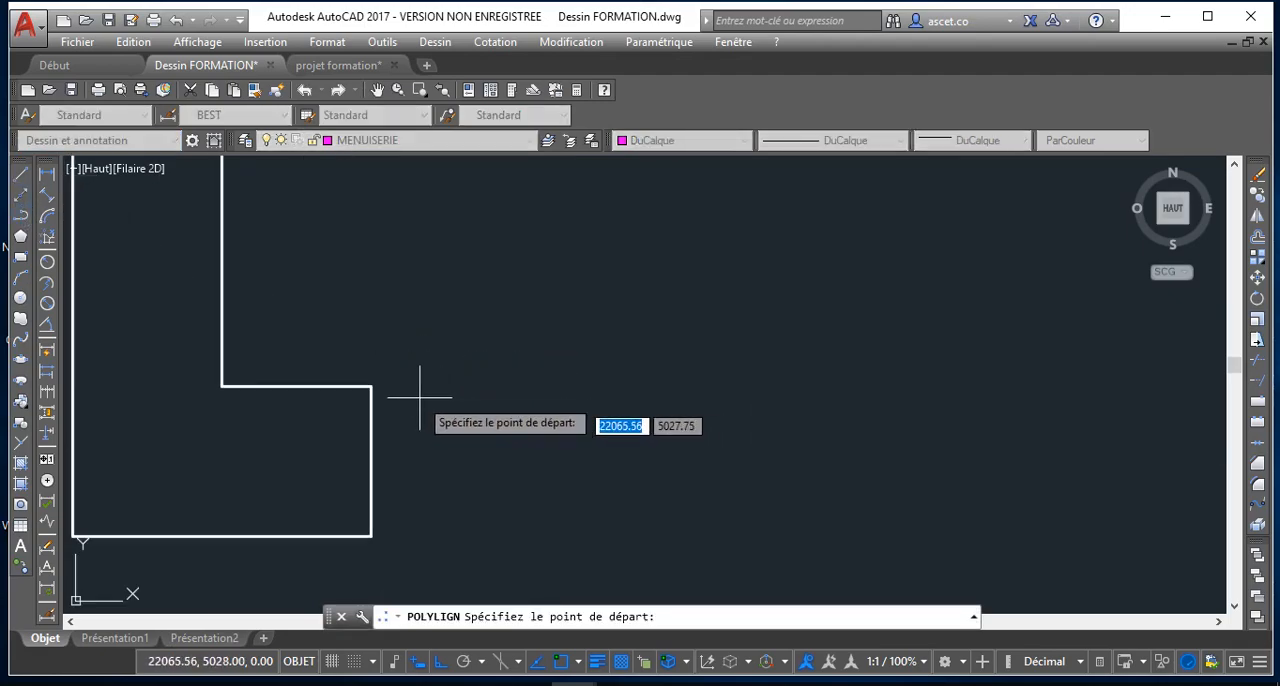
pyautogui.click(372, 385)
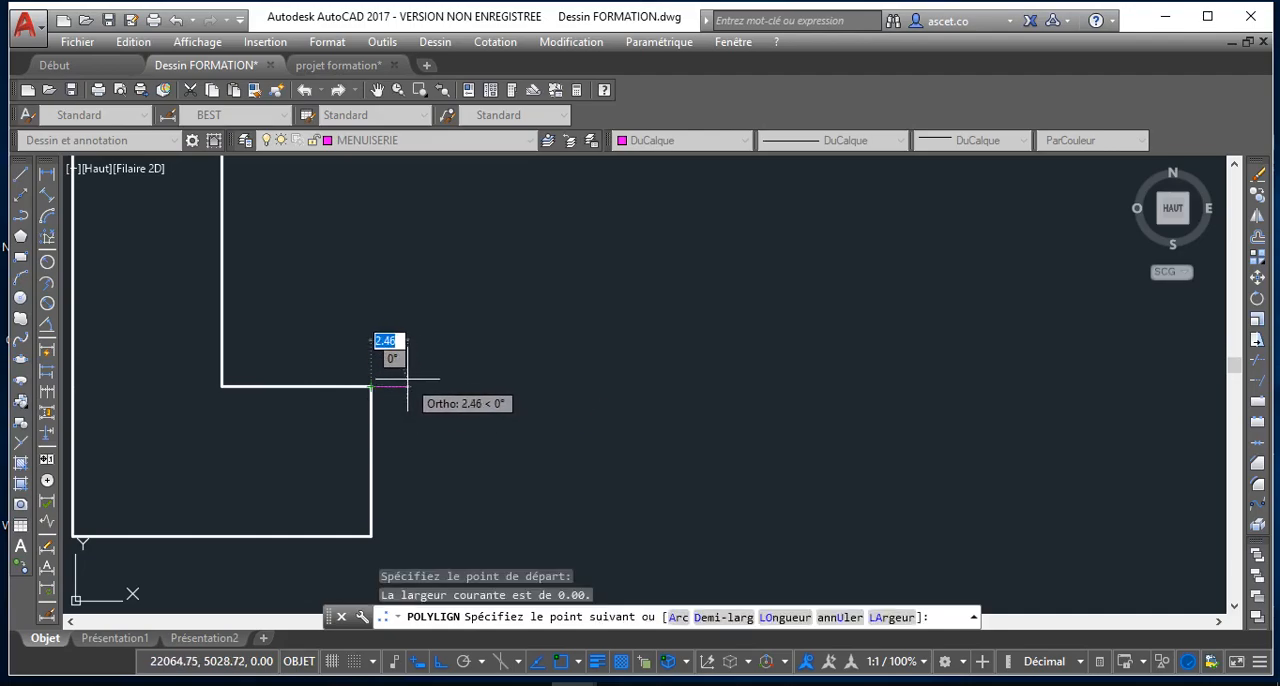
pyautogui.press('Return')
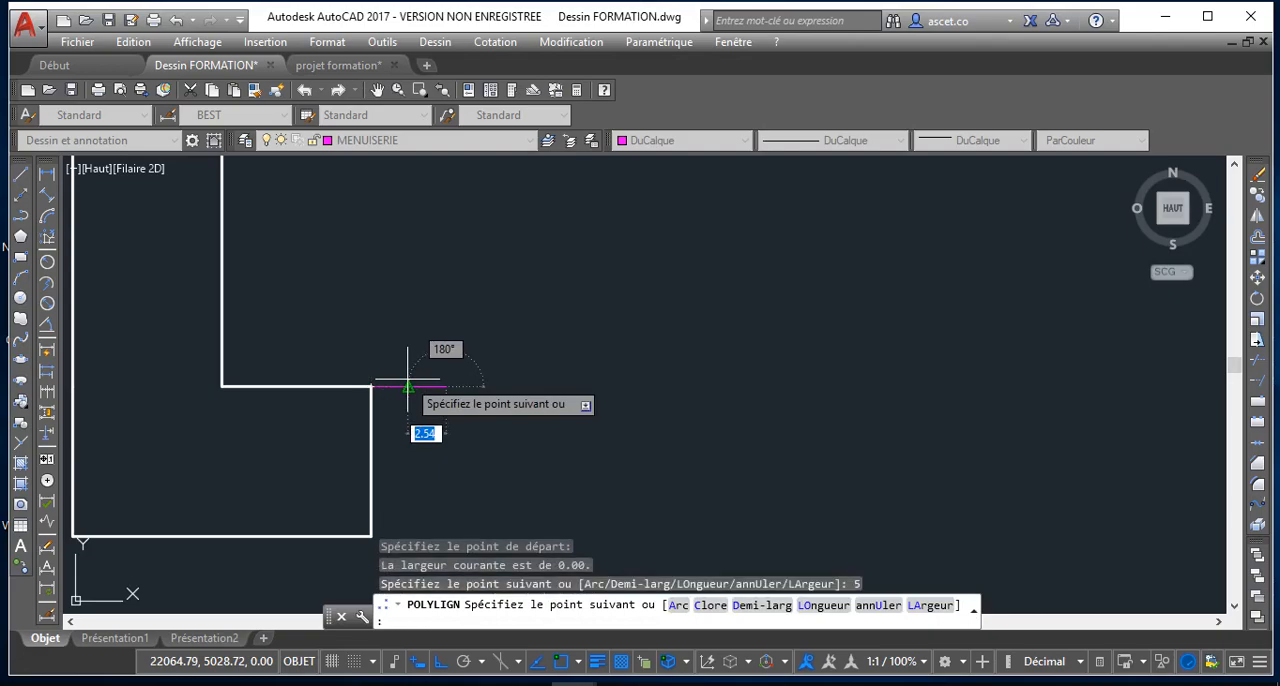
pyautogui.write('10')
pyautogui.press('Return')
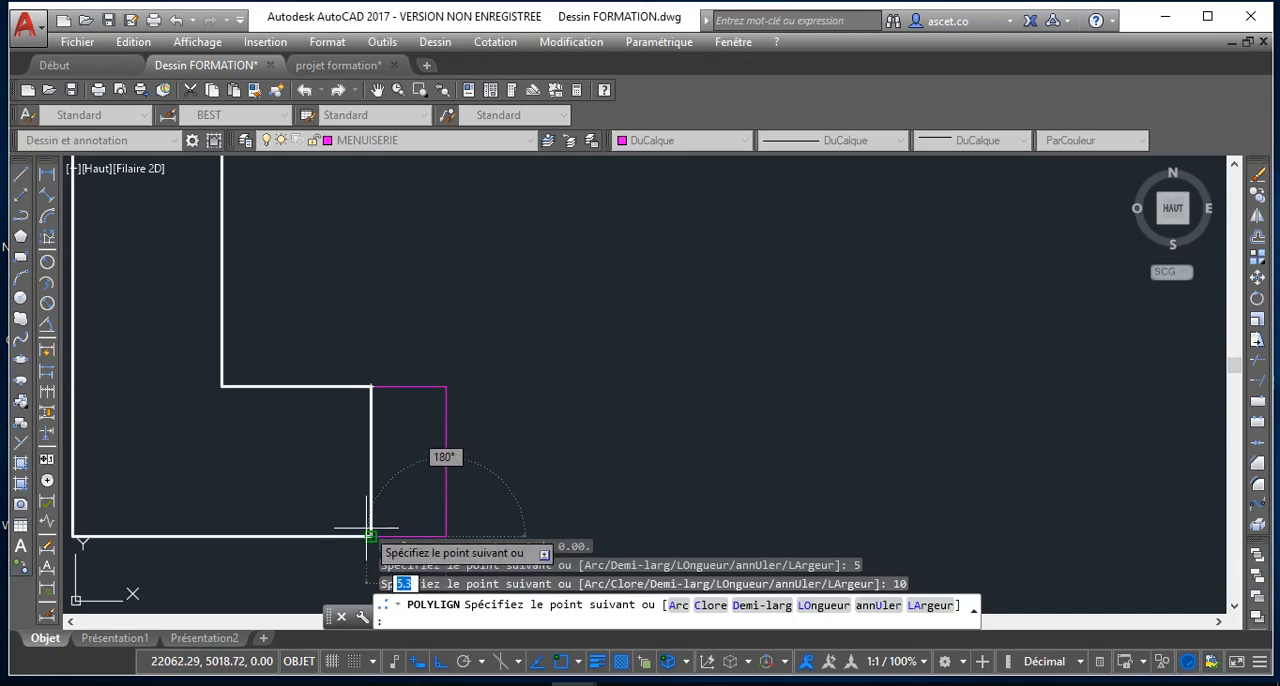
pyautogui.click(369, 537)
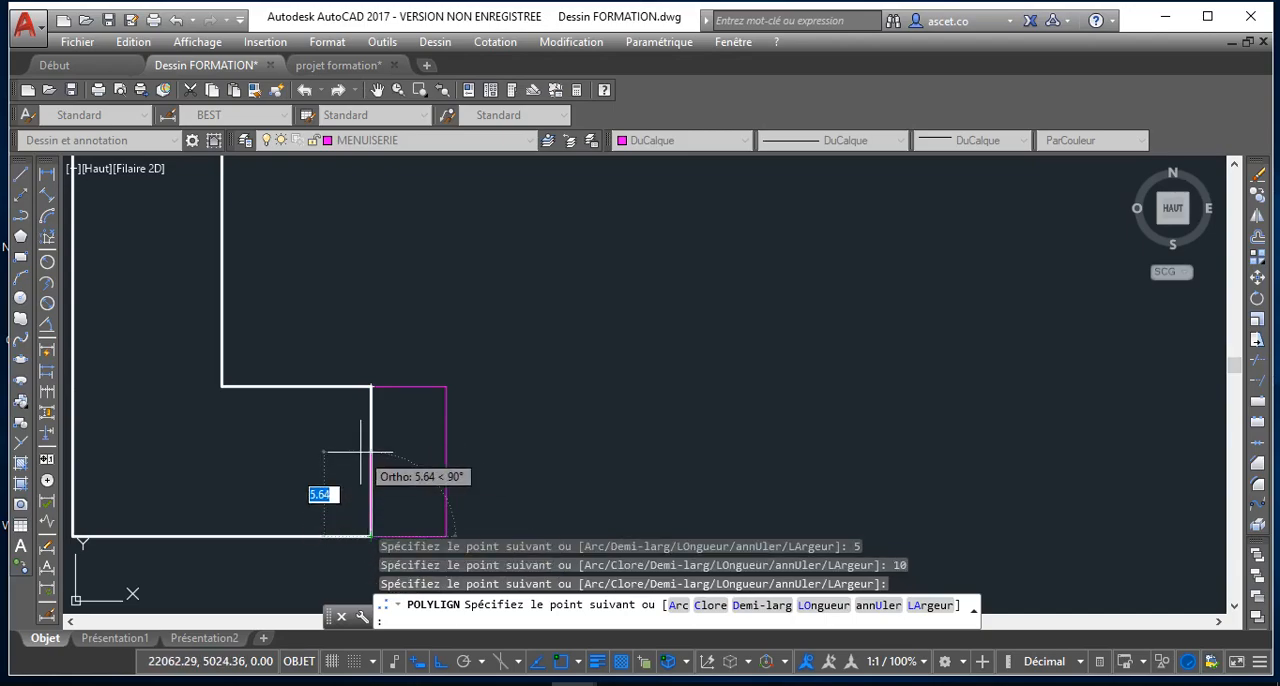
pyautogui.click(371, 383)
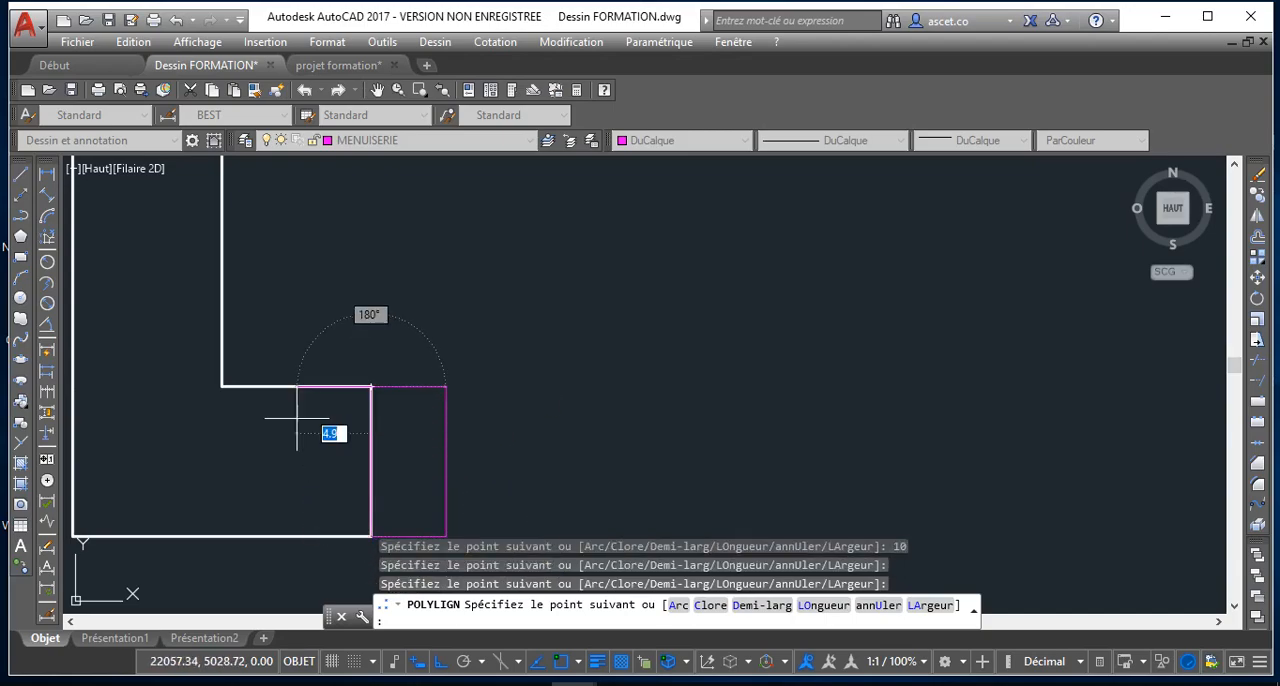
pyautogui.press('Escape')
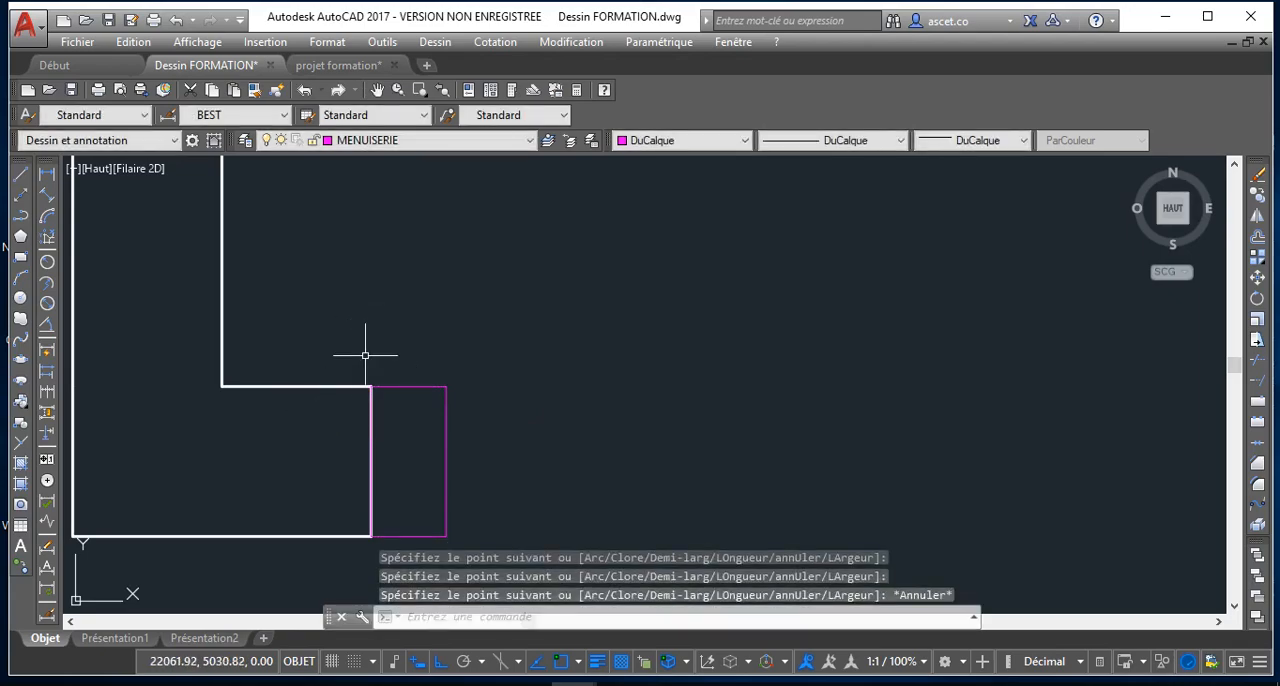
# Copy the door jamb rectangle from its lower right corner to the lower corner of the wall end across the opening
pyautogui.click(387, 385)
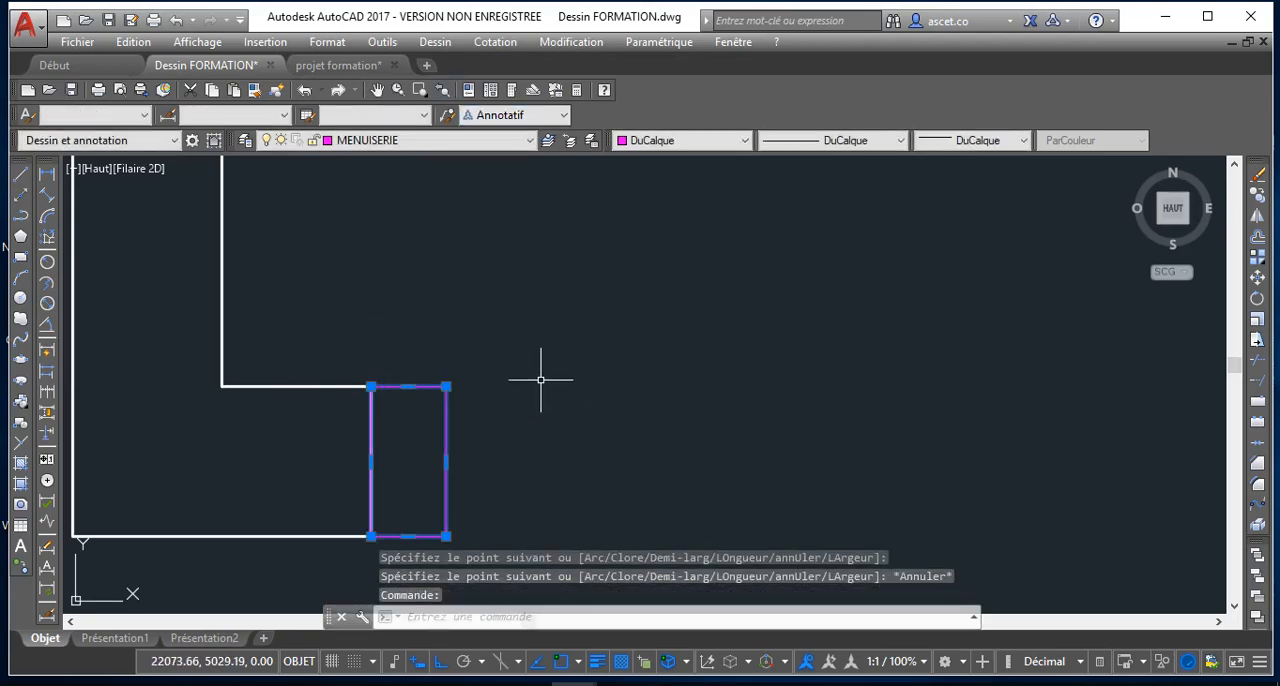
pyautogui.scroll(-4, 540, 380)
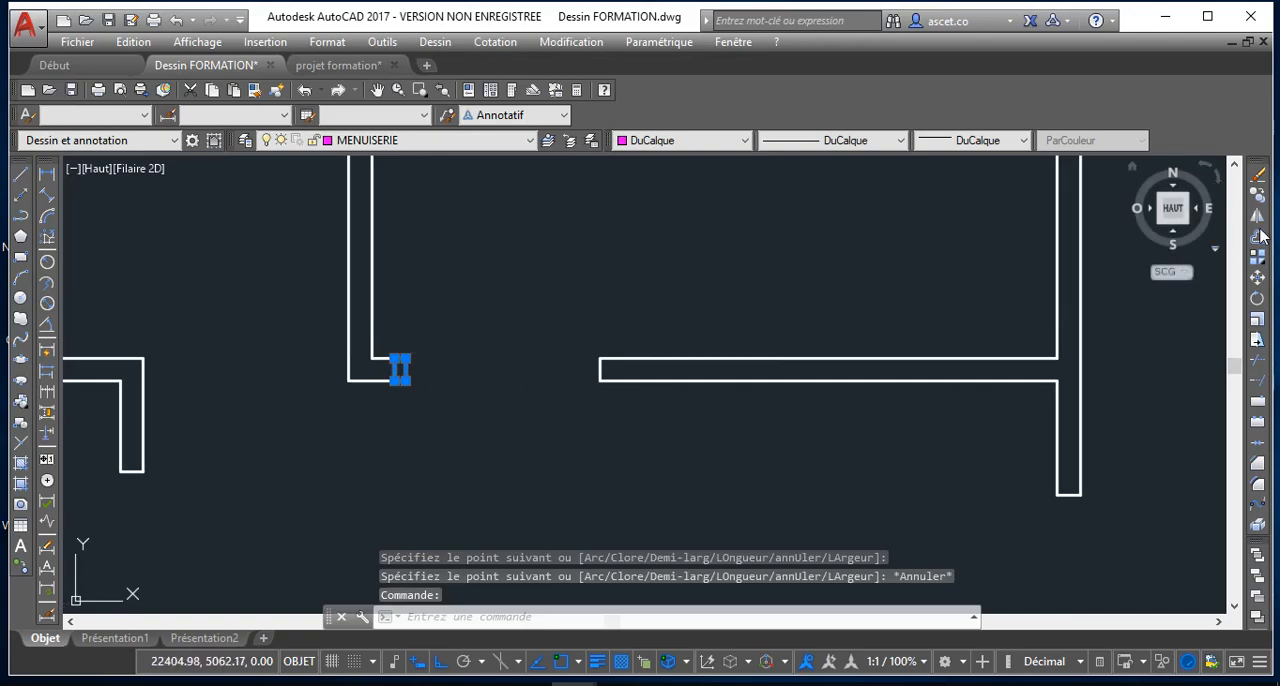
pyautogui.click(1257, 198)
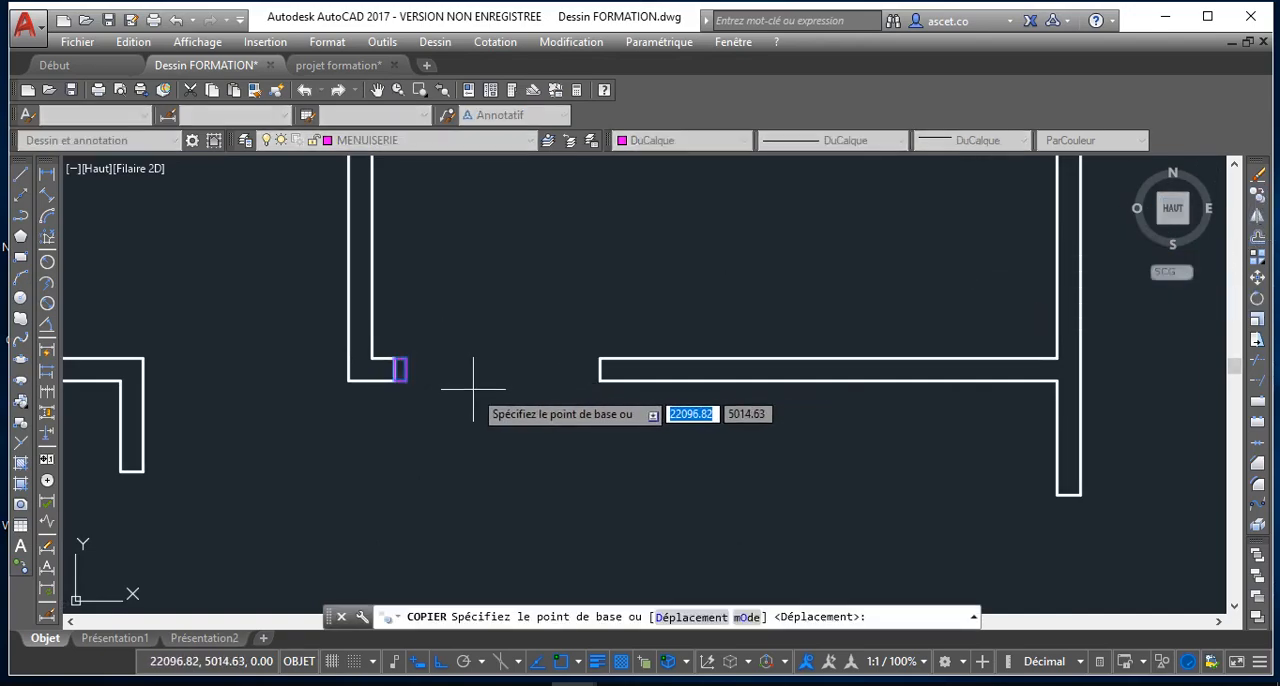
pyautogui.scroll(2, 440, 372)
pyautogui.click(388, 385)
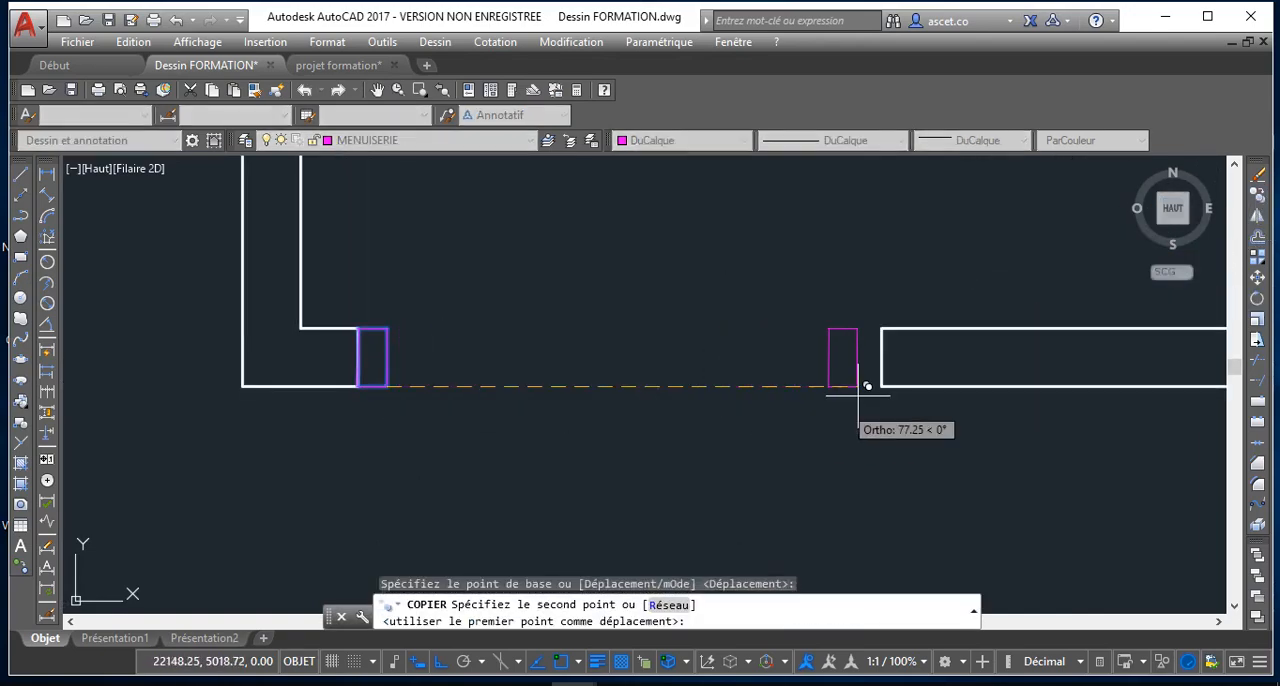
pyautogui.click(880, 385)
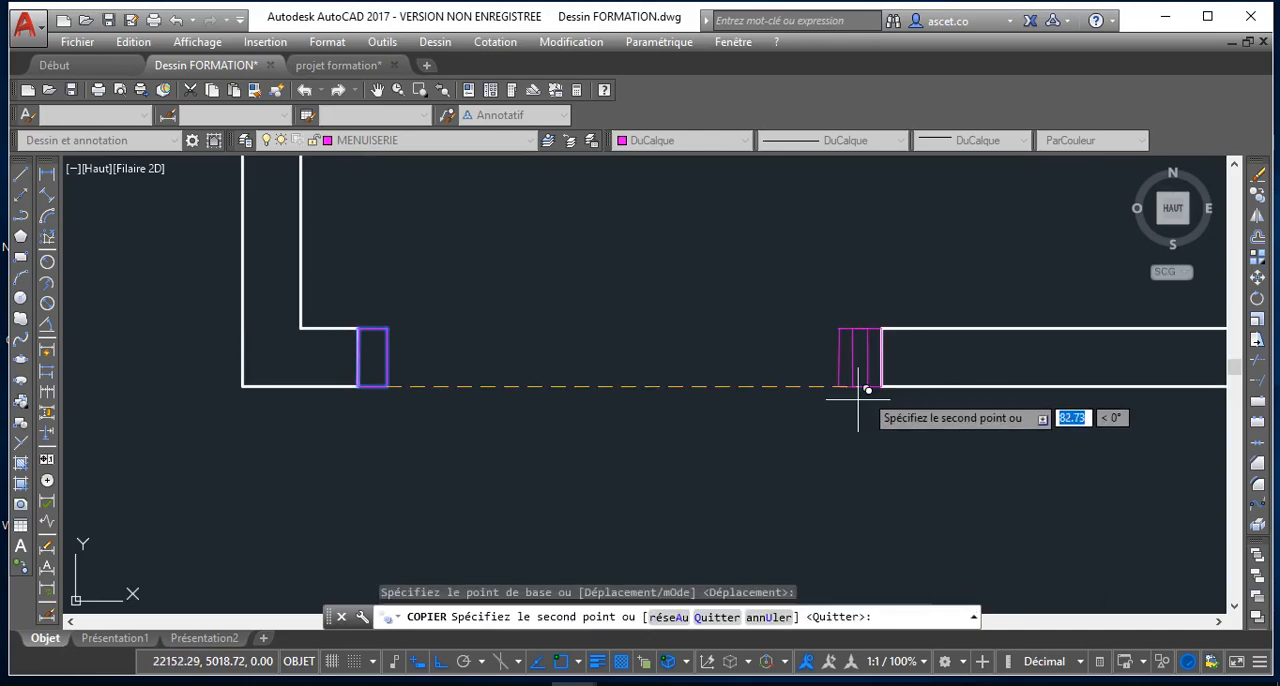
# Turn Ortho off and copy the jamb to both sides of the wider opening below, flush with the wall's upper edge
pyautogui.scroll(-3, 700, 410)
pyautogui.scroll(-5, 745, 411)
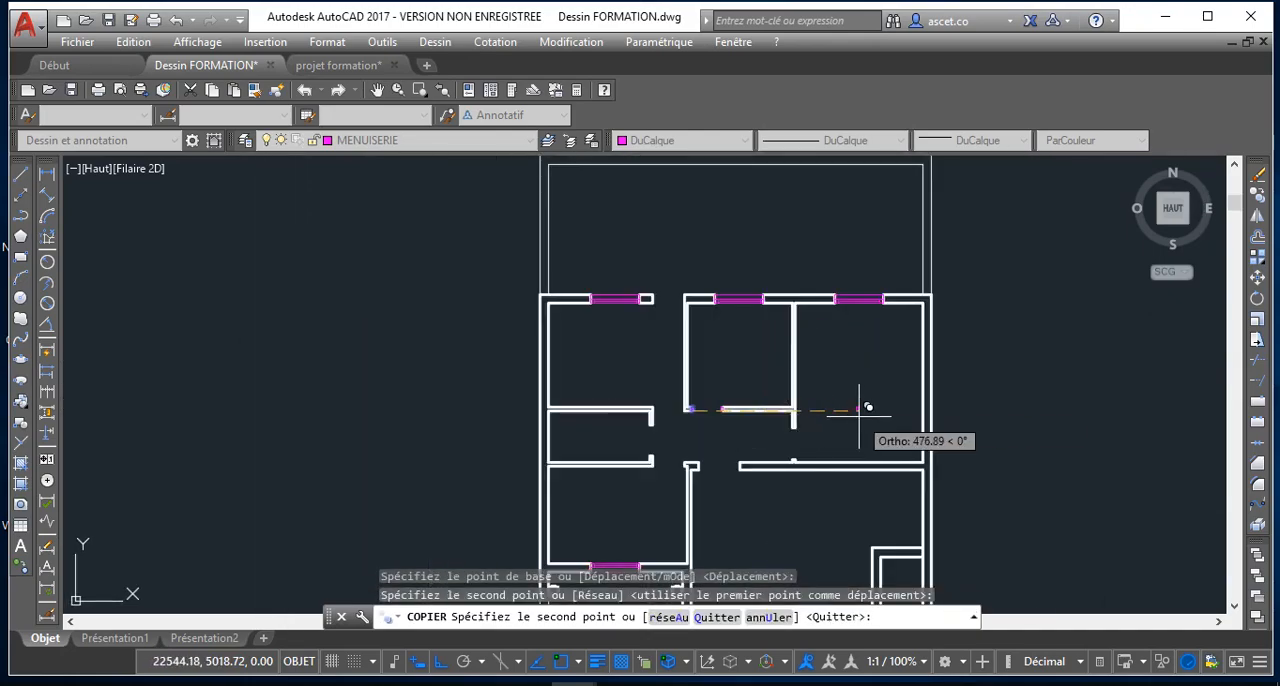
pyautogui.scroll(3, 757, 435)
pyautogui.scroll(2, 757, 435)
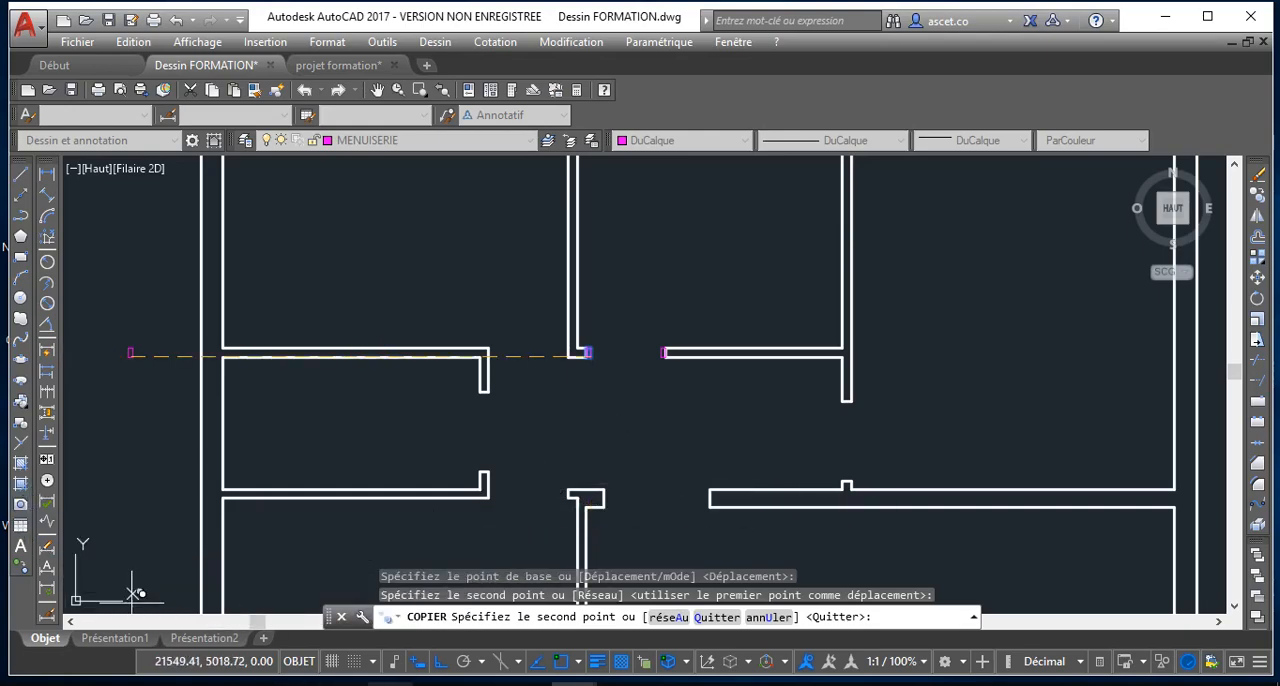
pyautogui.click(444, 665)
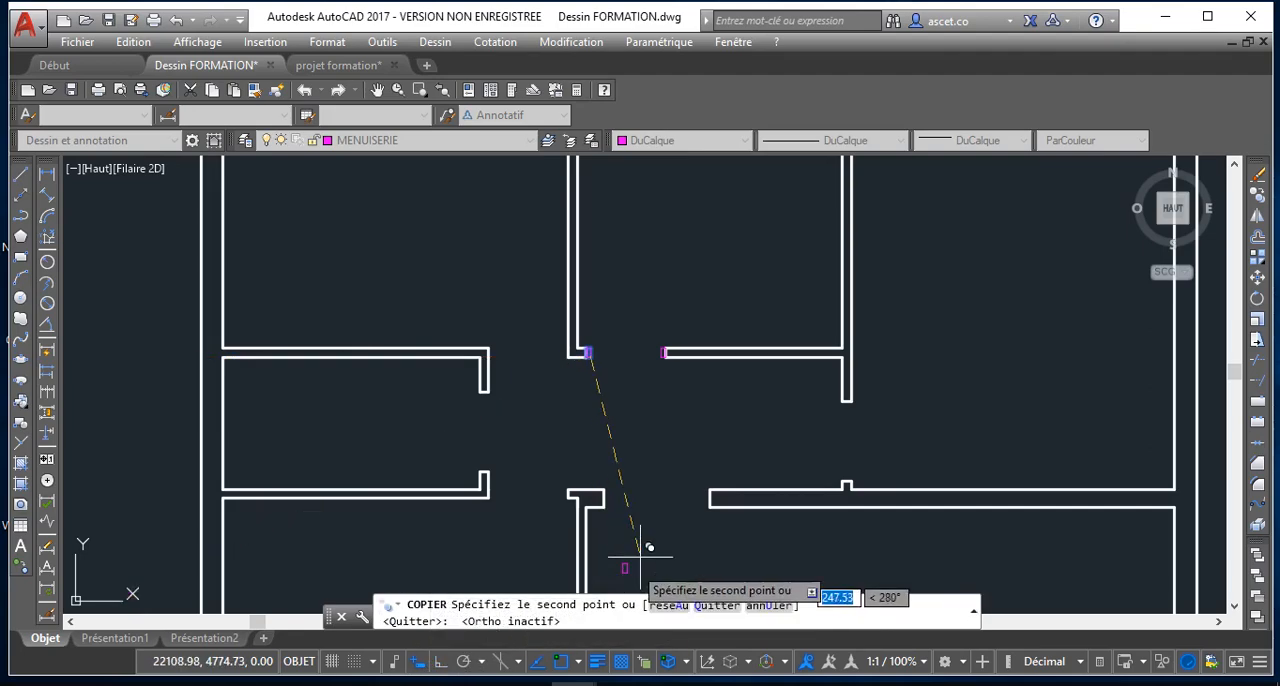
pyautogui.scroll(2, 826, 440)
pyautogui.scroll(-4, 703, 474)
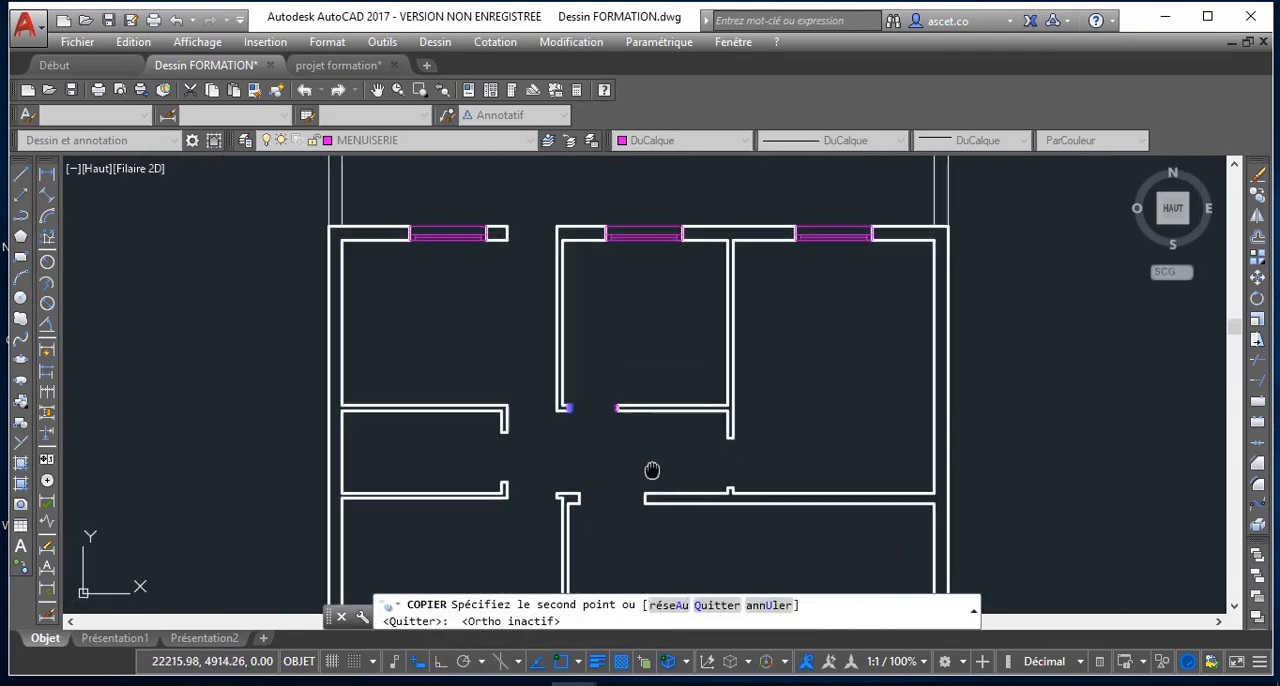
pyautogui.scroll(5, 640, 490)
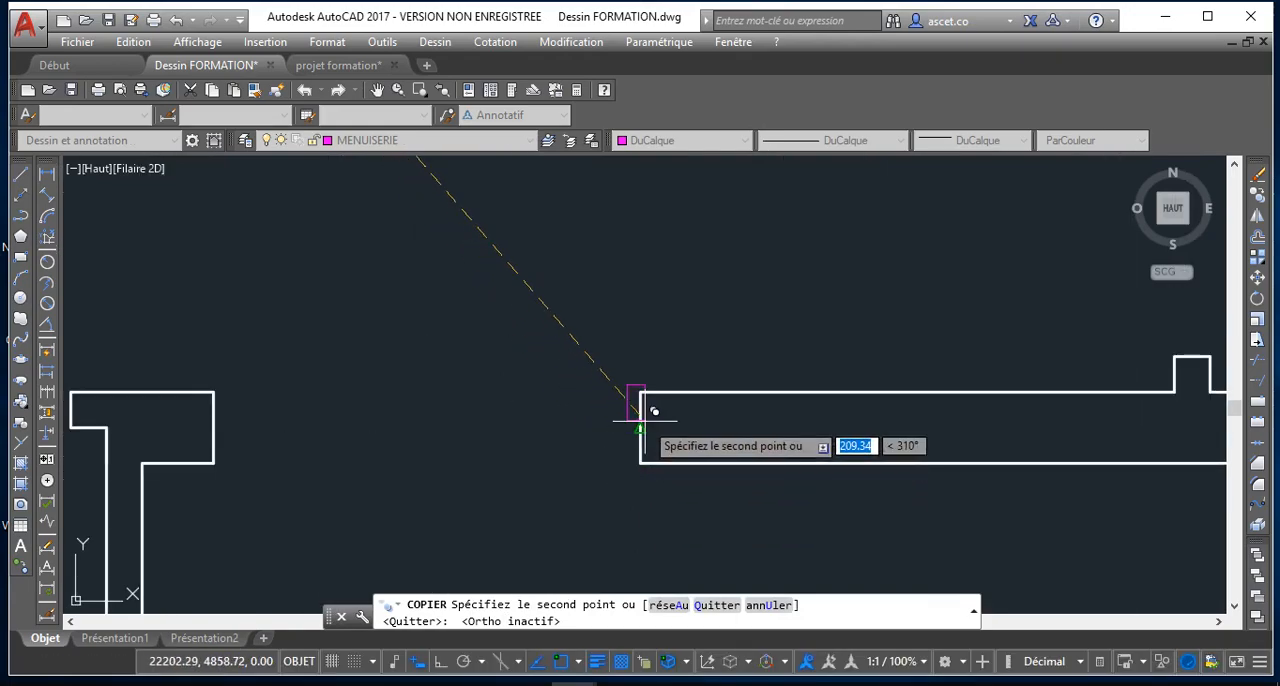
pyautogui.click(639, 427)
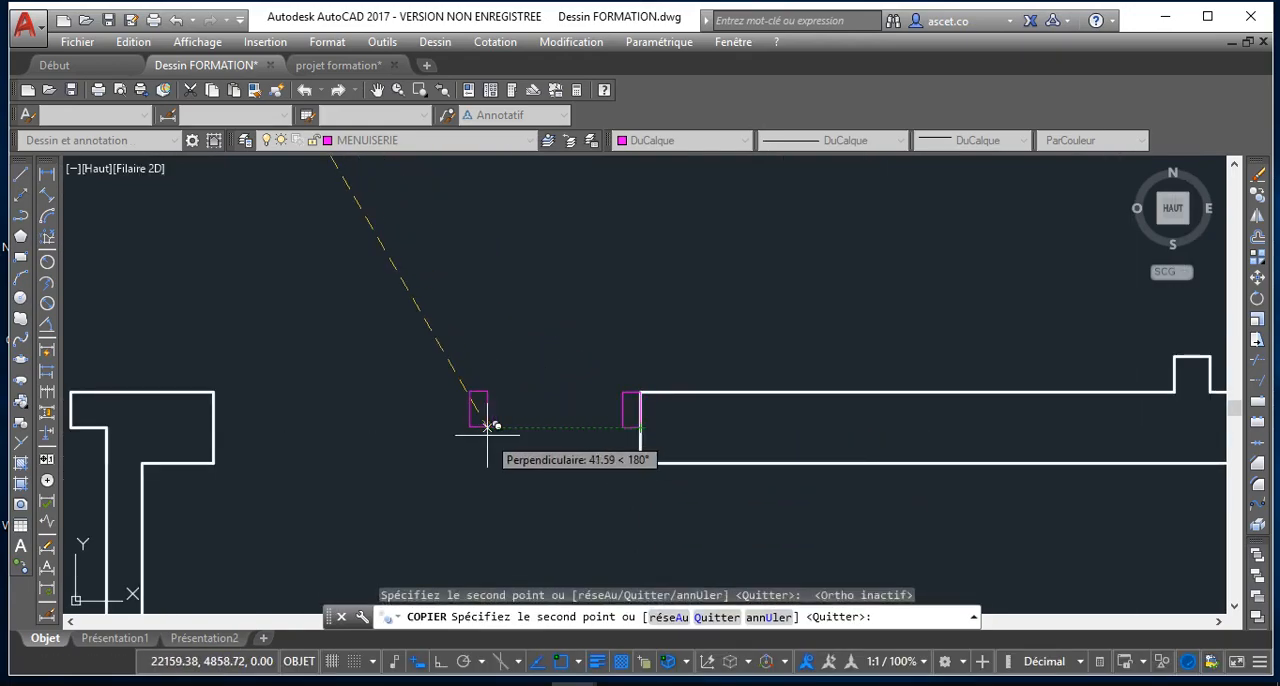
pyautogui.click(232, 420)
pyautogui.scroll(-3, 170, 370)
pyautogui.scroll(-4, 167, 370)
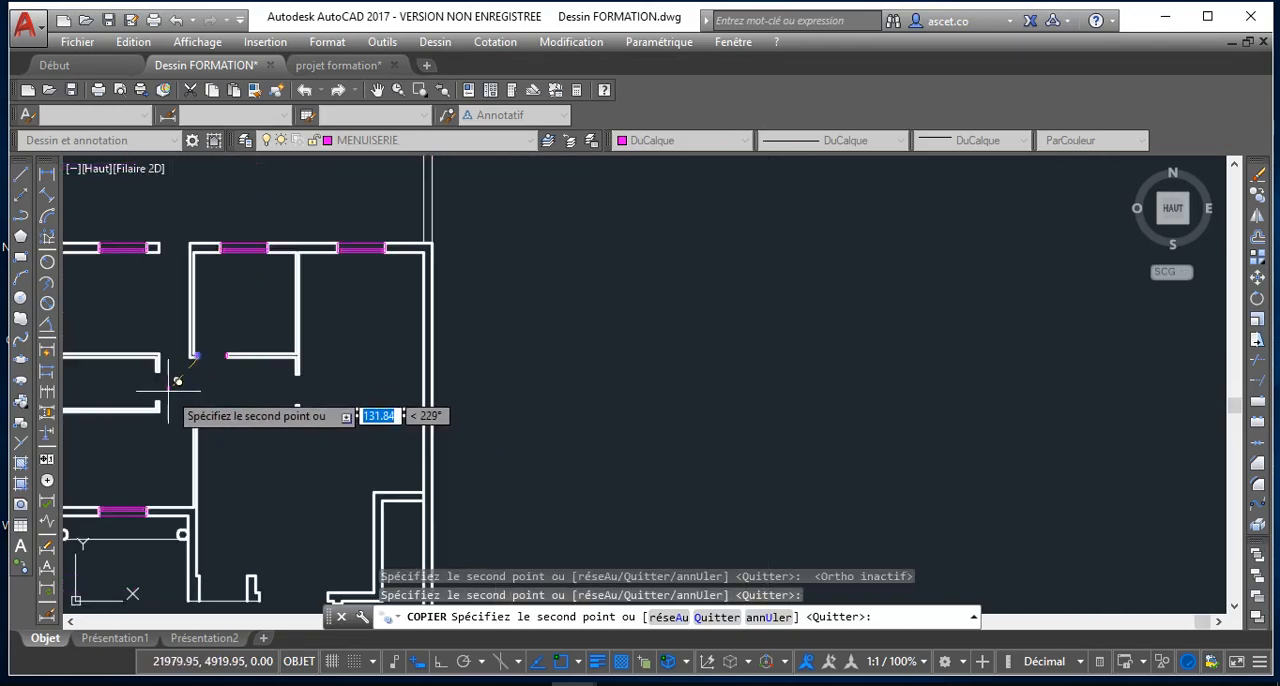
pyautogui.scroll(6, 171, 371)
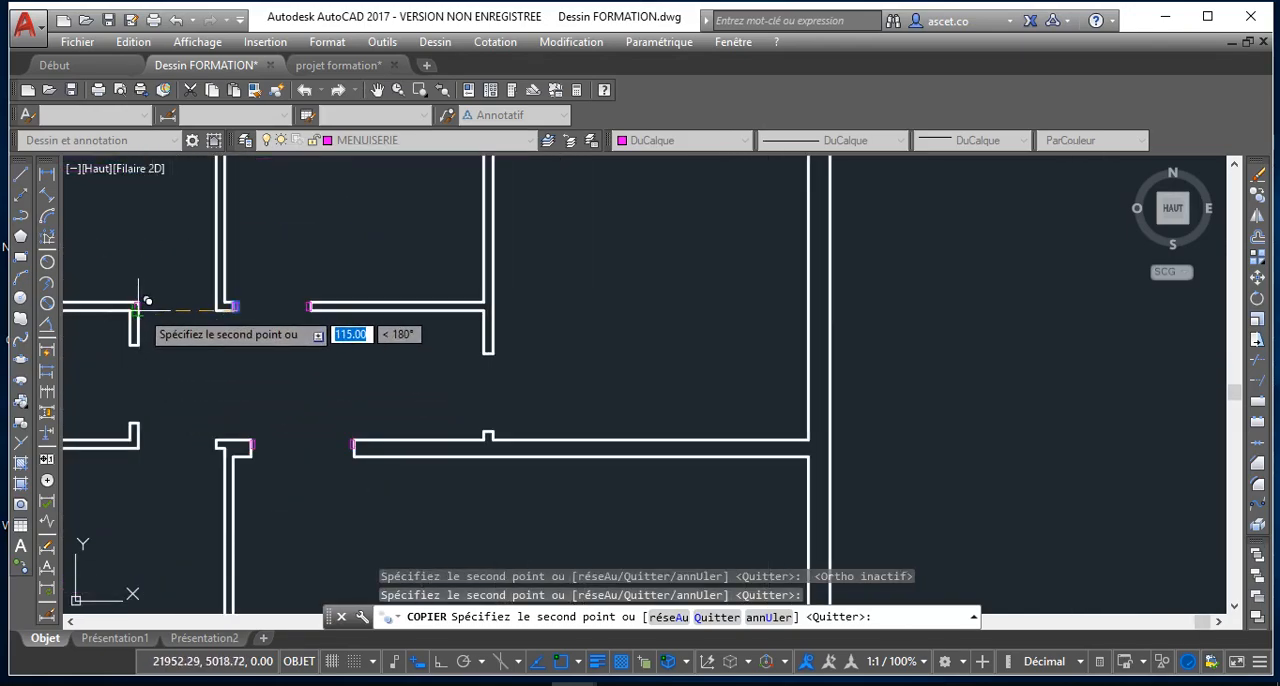
pyautogui.scroll(6, 150, 303)
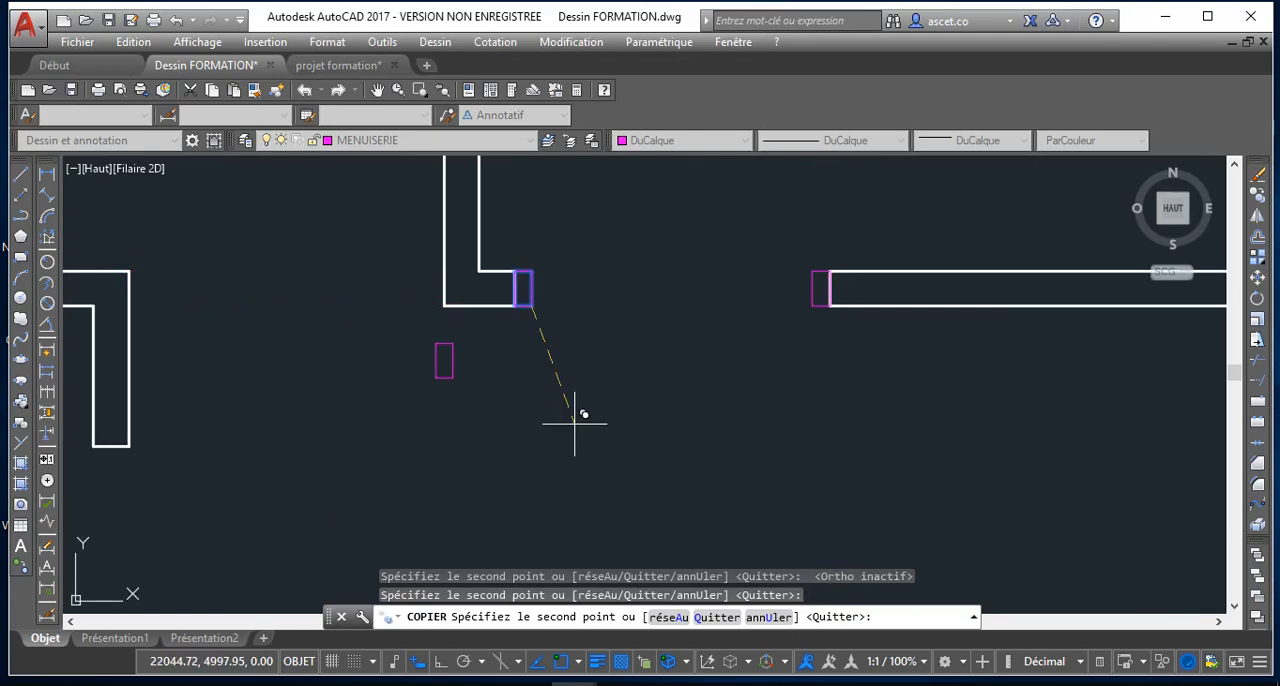
pyautogui.scroll(-4, 757, 485)
pyautogui.moveTo(757, 485); pyautogui.dragTo(749, 437, button='middle')
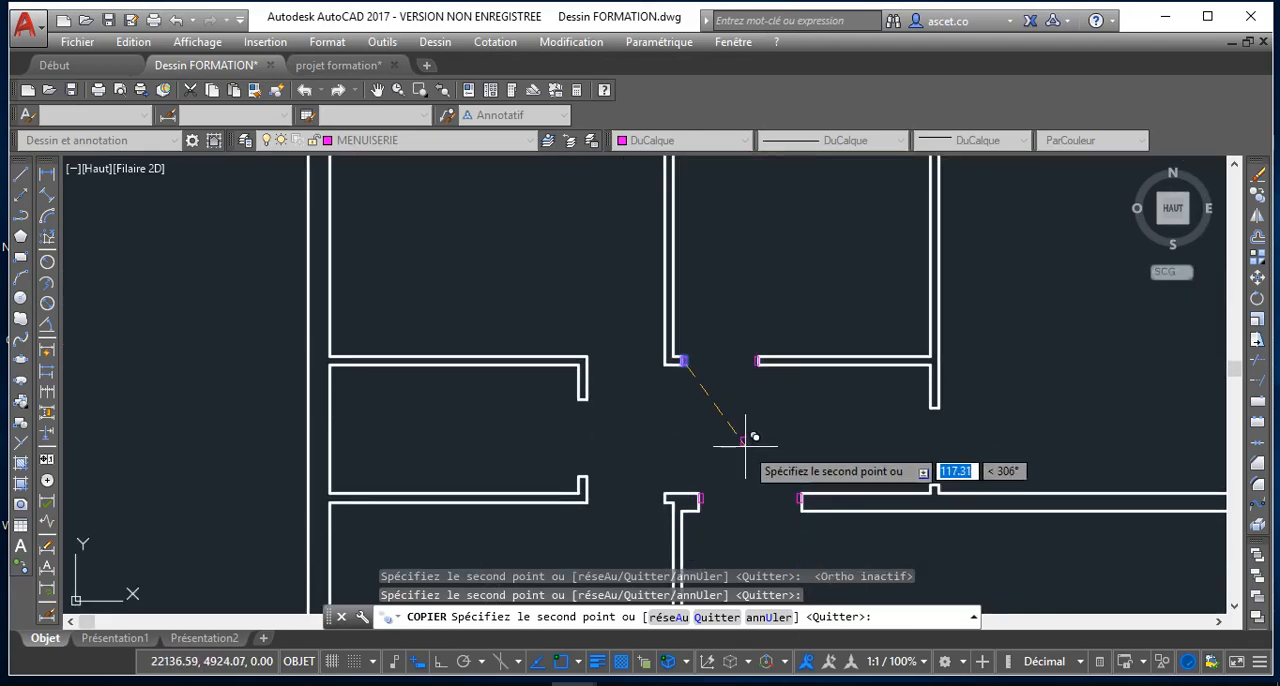
pyautogui.press('Escape')
# Erase the two jamb rectangles on both sides of the wider lower opening
pyautogui.scroll(3, 723, 434)
pyautogui.scroll(-5, 645, 550)
pyautogui.scroll(3, 655, 507)
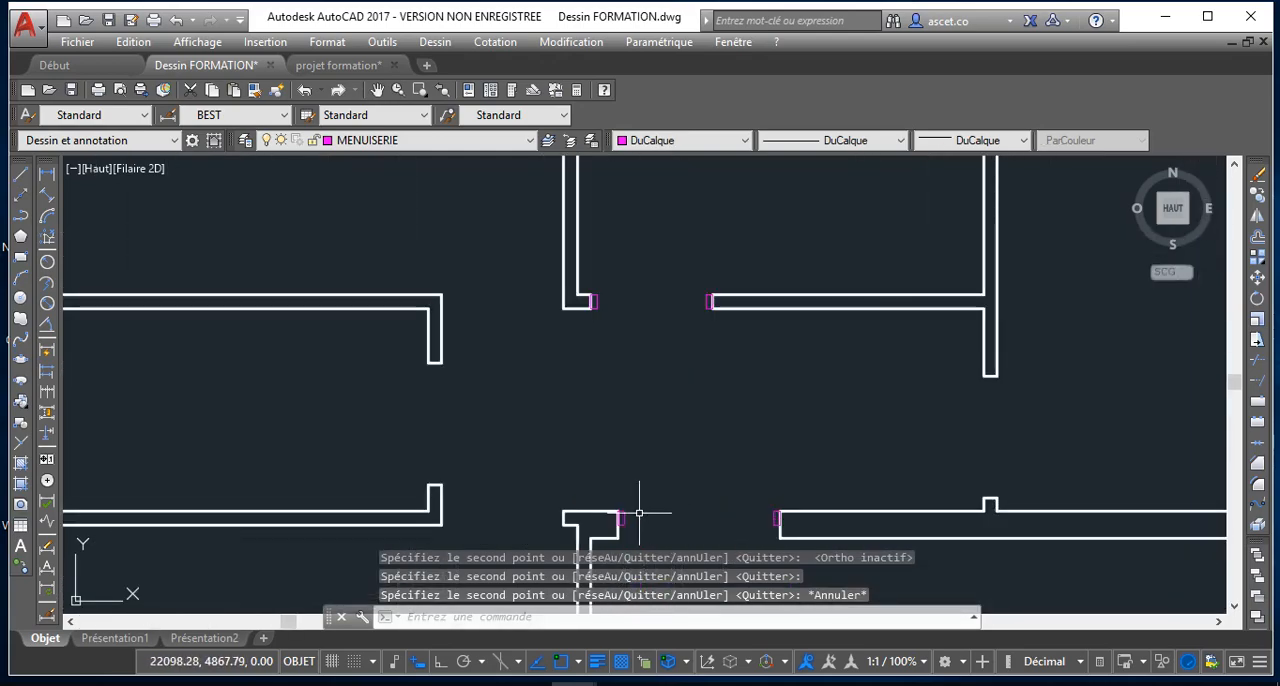
pyautogui.click(621, 511)
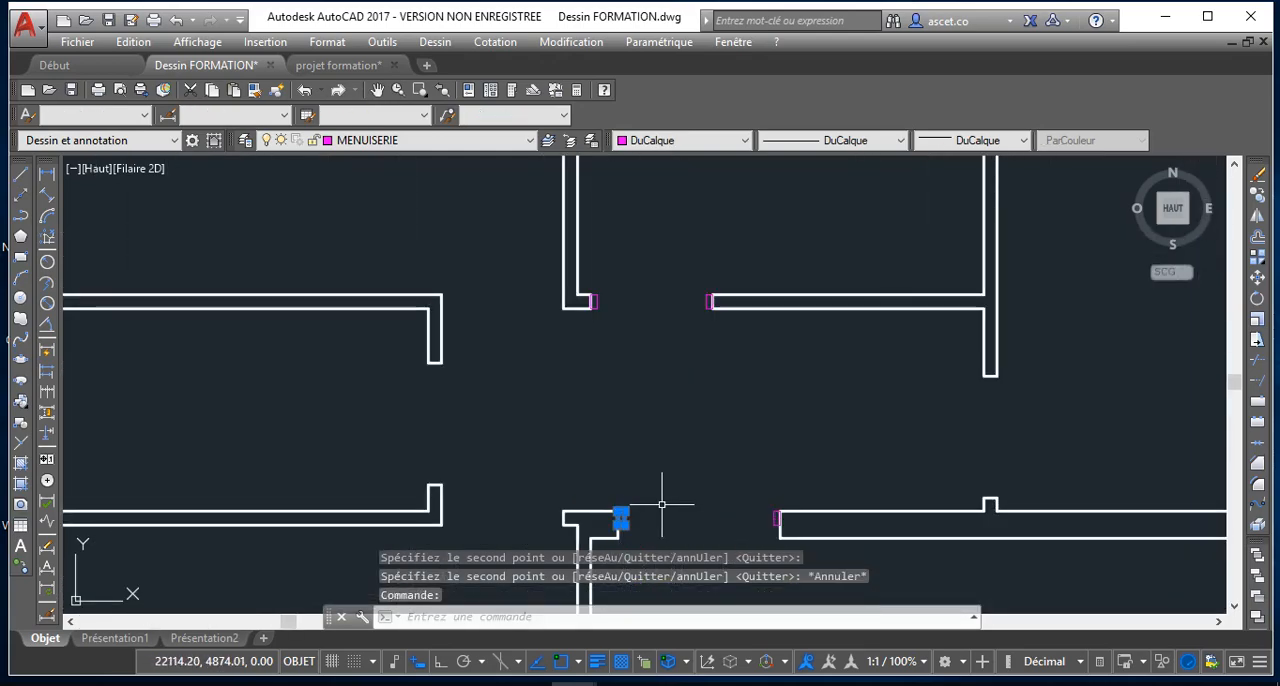
pyautogui.click(776, 517)
pyautogui.press('Delete')
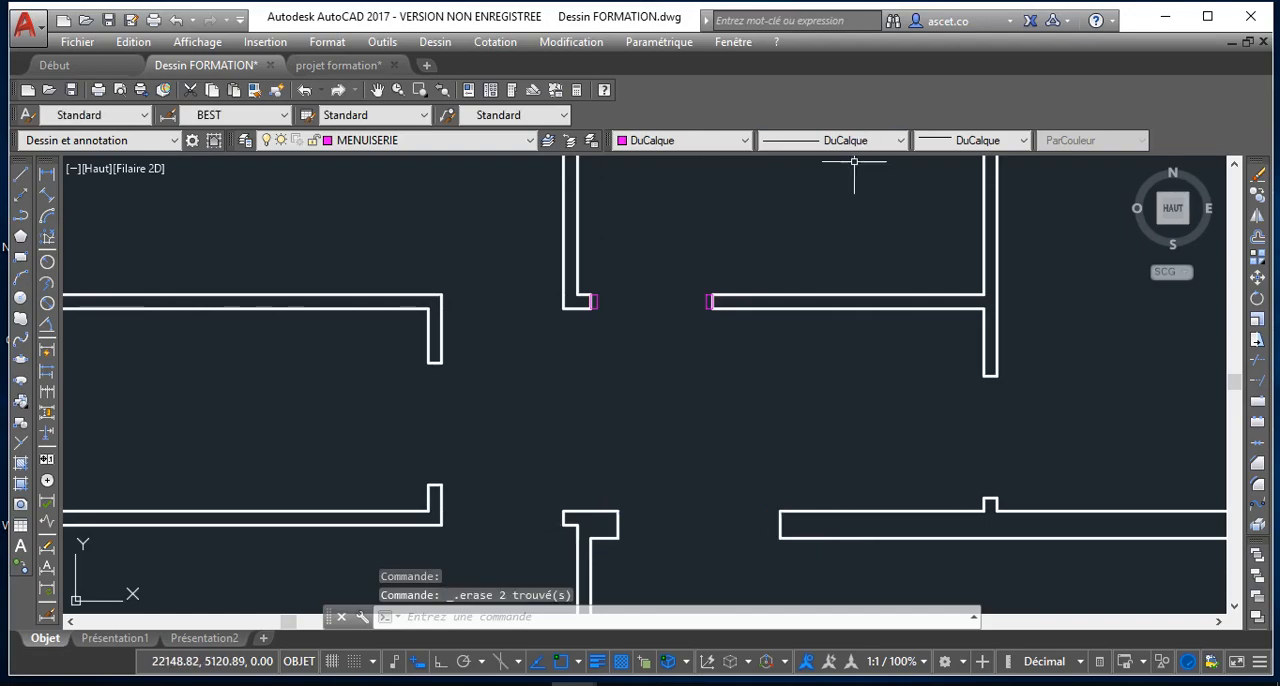
pyautogui.scroll(3, 677, 338)
pyautogui.moveTo(760, 228); pyautogui.dragTo(723, 394, button='middle')
pyautogui.scroll(-1, 723, 394)
pyautogui.scroll(3, 731, 366)
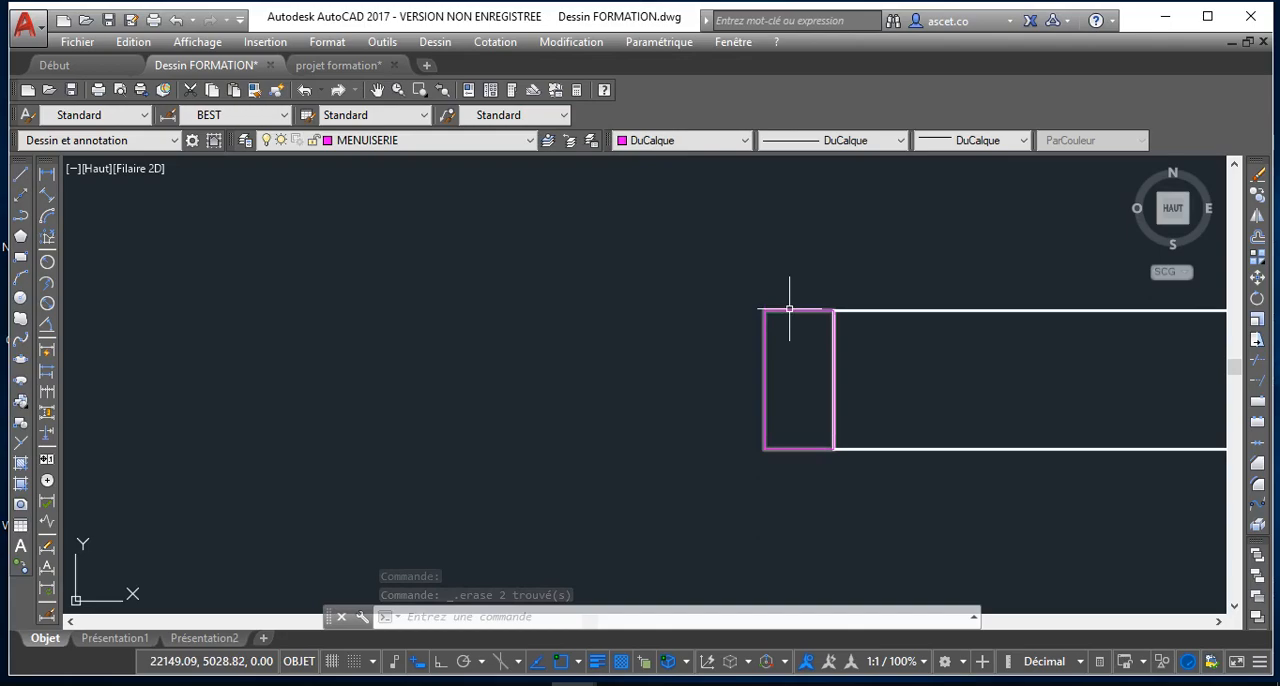
pyautogui.click(789, 309)
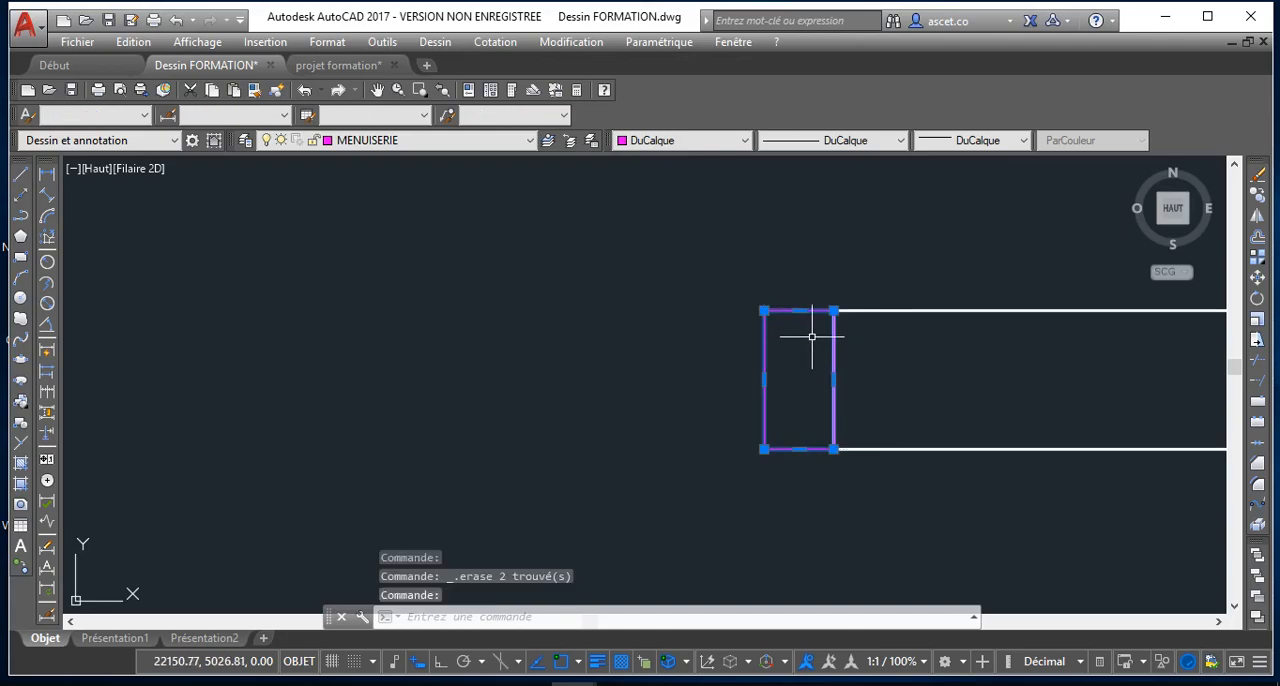
pyautogui.scroll(-5, 735, 389)
pyautogui.press('Escape')
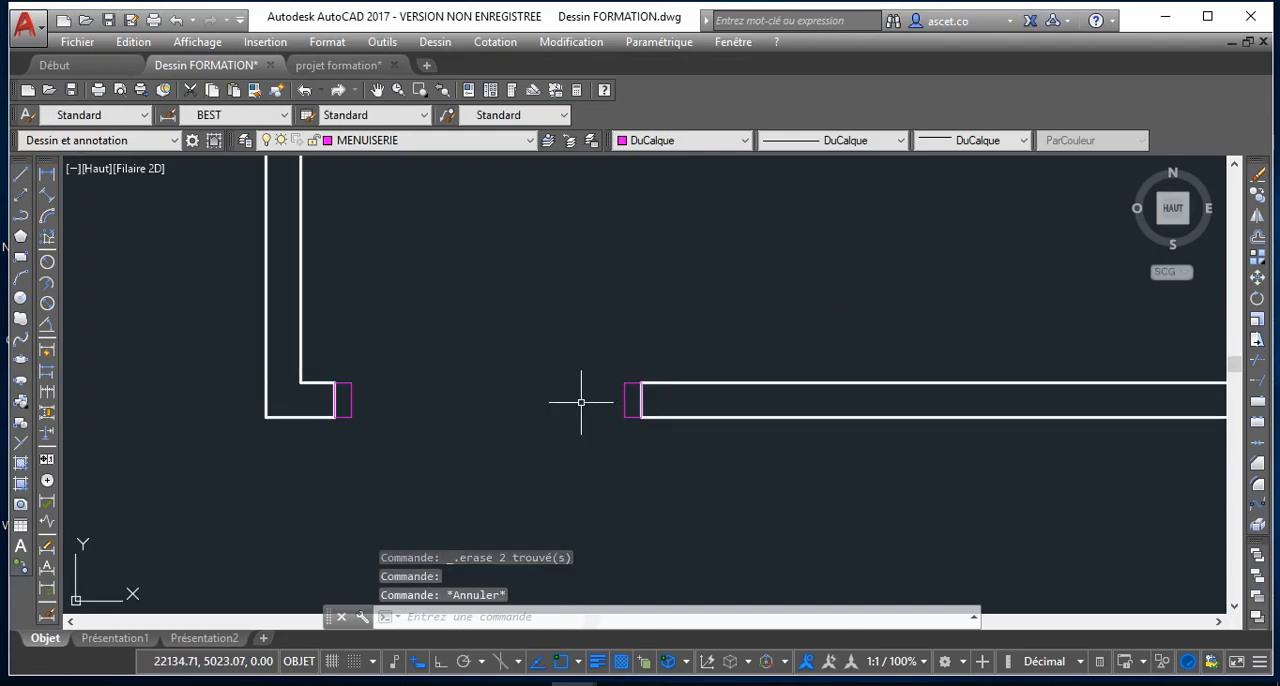
# Start a polyline at the left jamb's upper inner corner in the upper middle room's opening and draw it 80 straight up with Ortho on
pyautogui.click(21, 217)
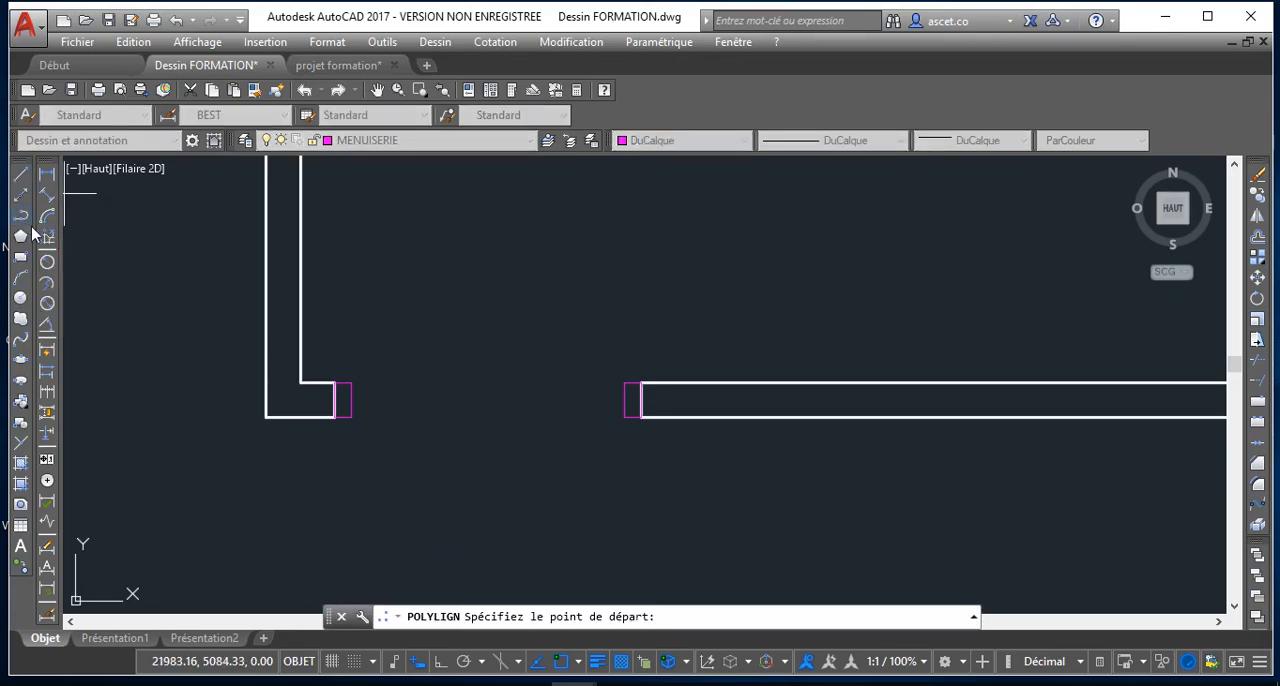
pyautogui.click(350, 382)
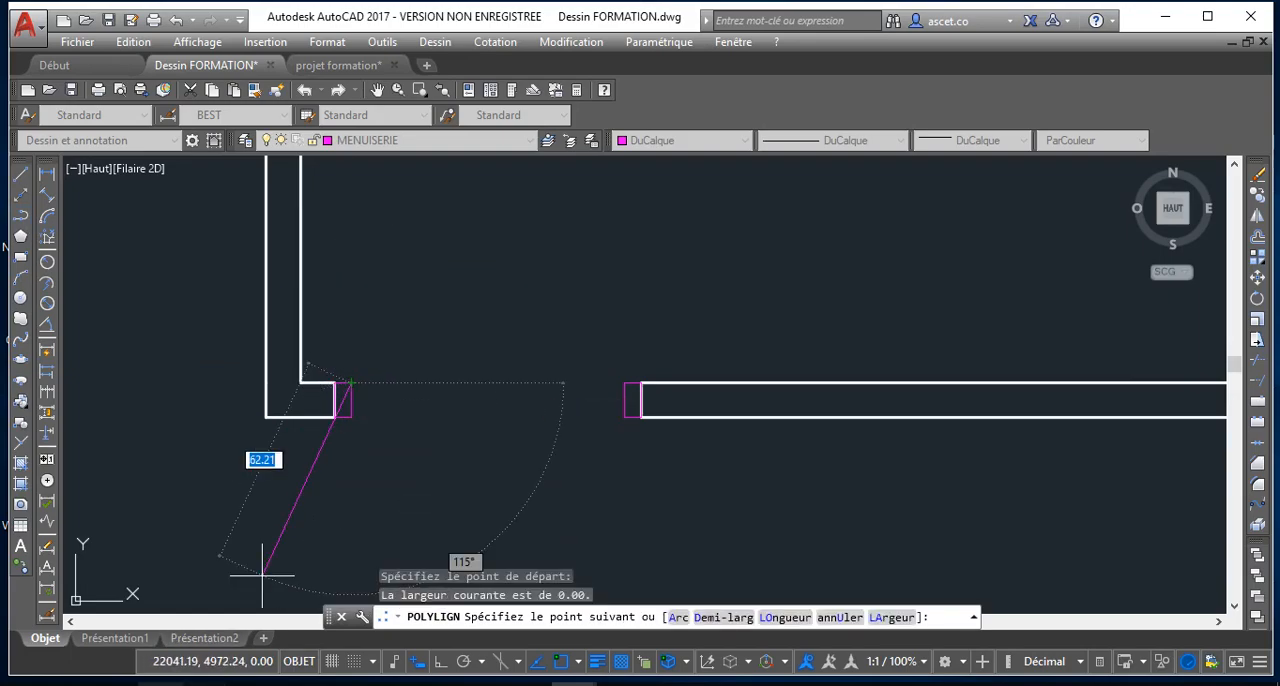
pyautogui.click(437, 662)
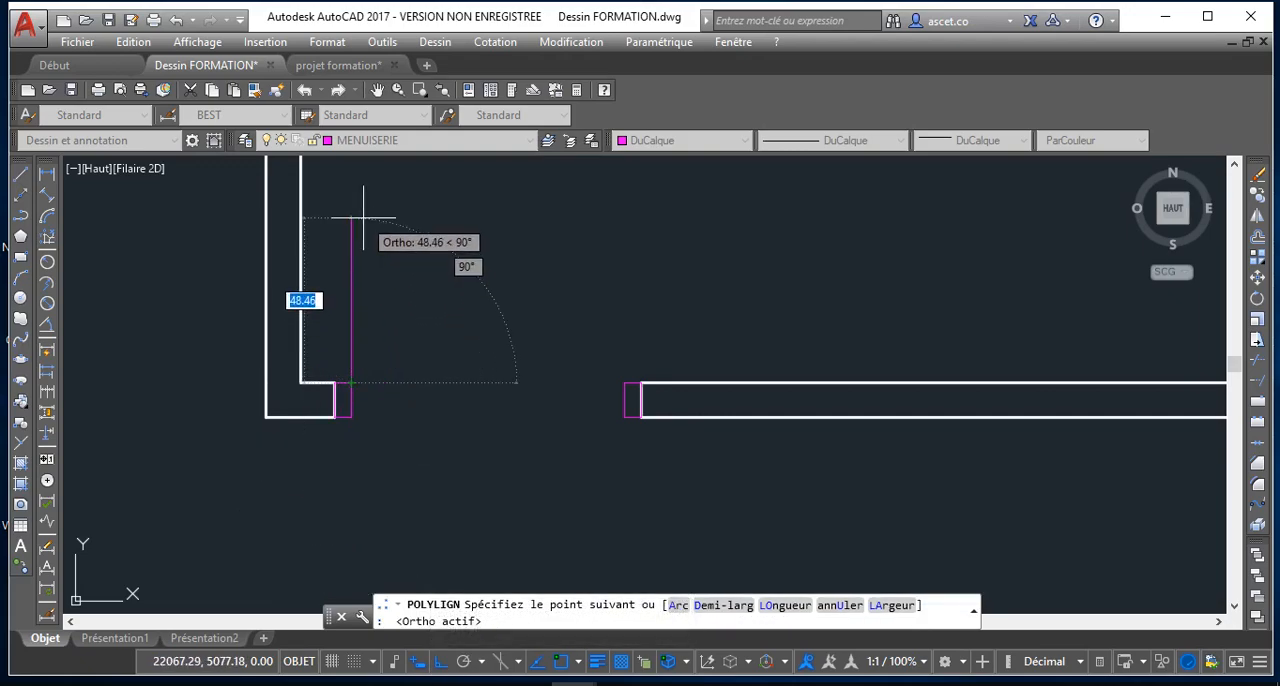
pyautogui.write('80')
pyautogui.press('Return')
# Continue the polyline as an arc ending at the upper inner corner of the opposite jamb, and end the polyline
pyautogui.scroll(-3, 395, 180)
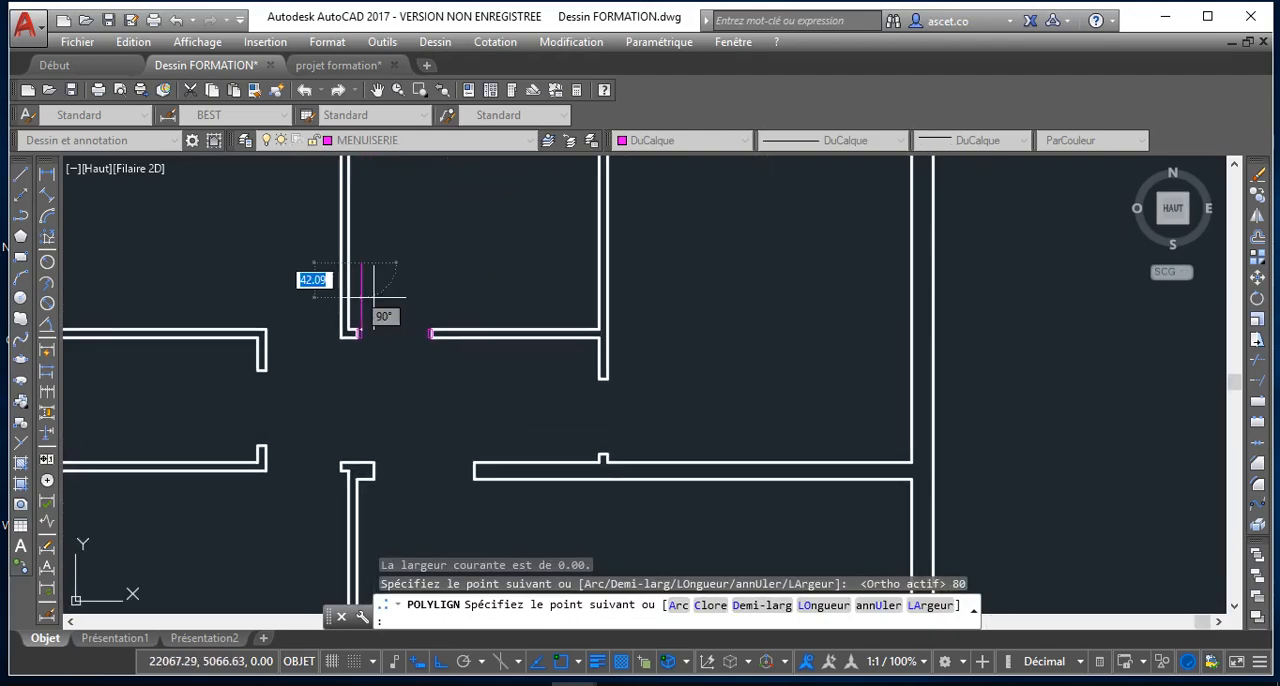
pyautogui.click(678, 605)
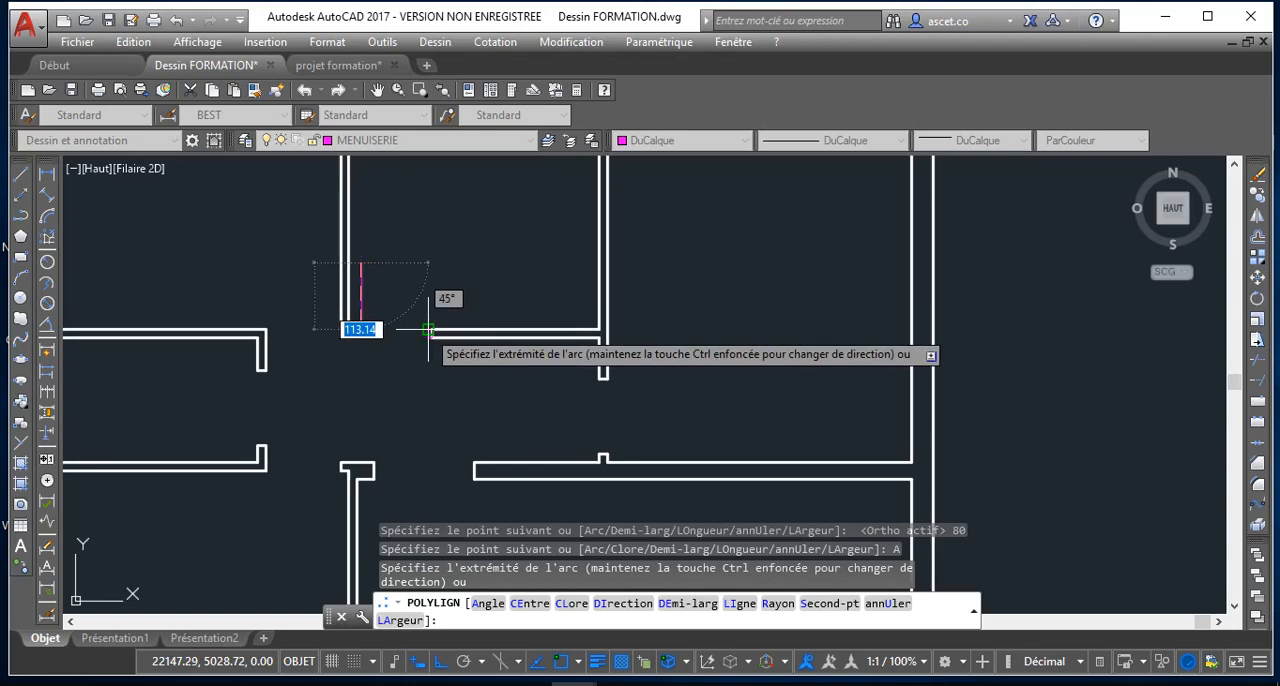
pyautogui.scroll(3, 429, 335)
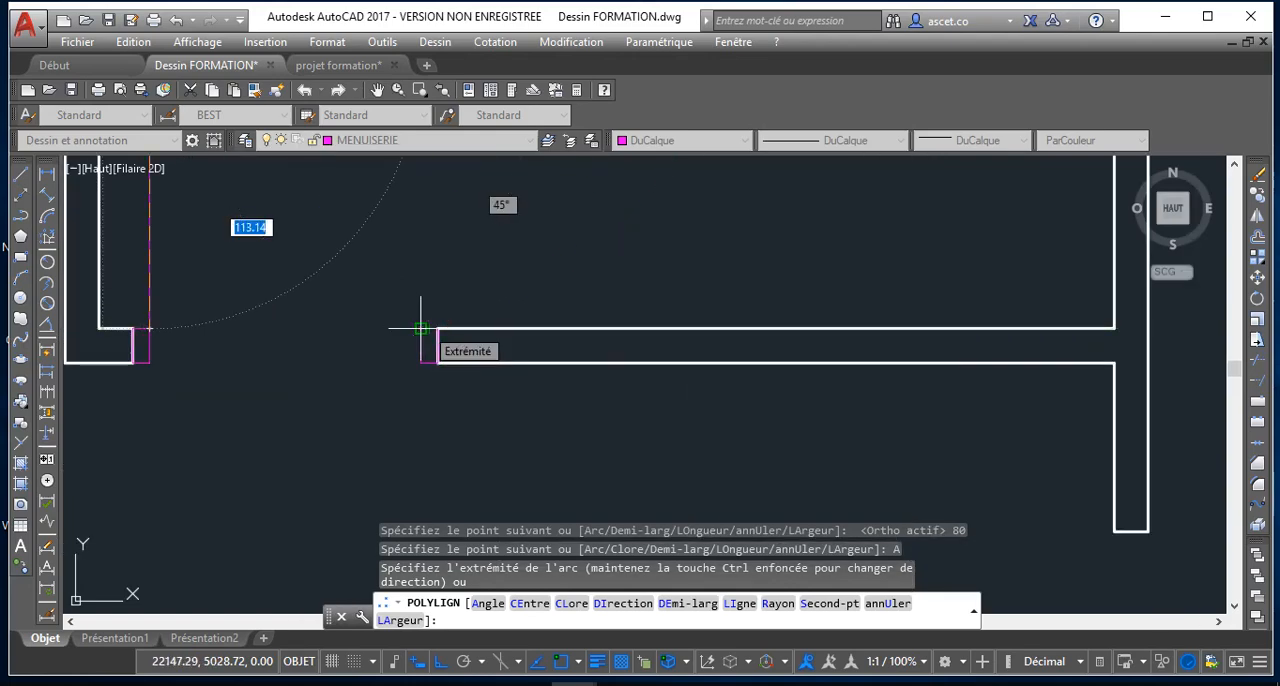
pyautogui.click(421, 328)
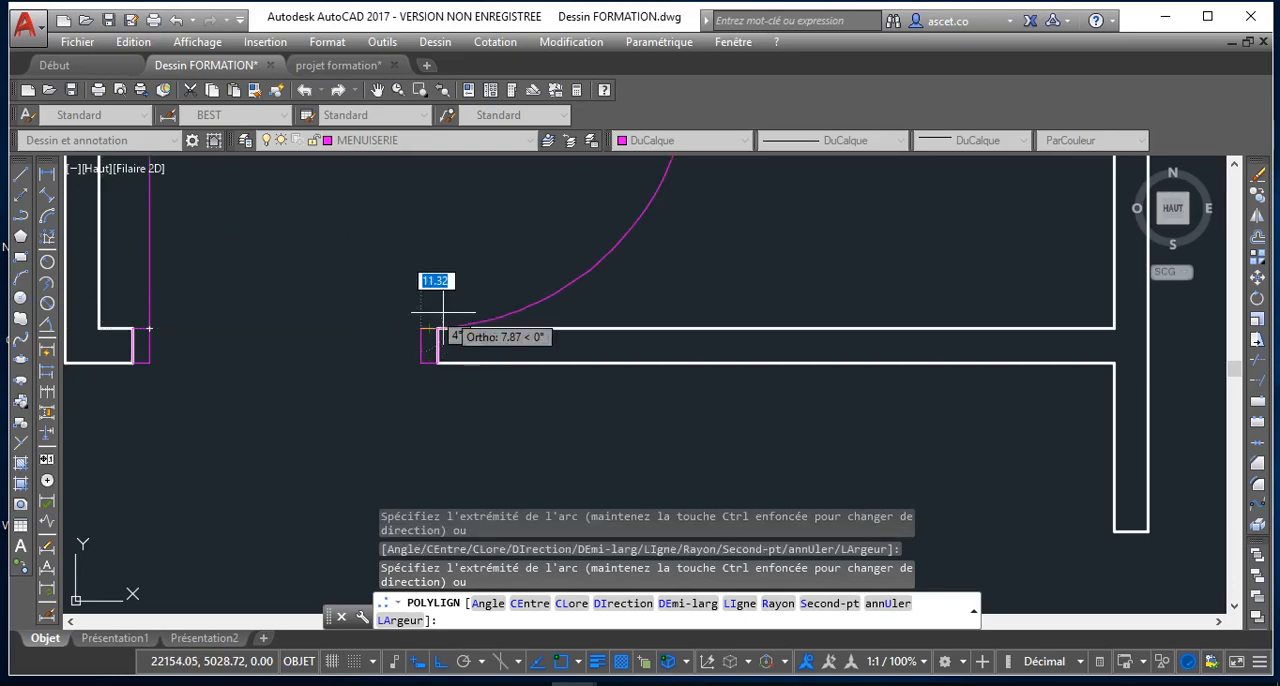
pyautogui.scroll(-3, 421, 328)
pyautogui.scroll(4, 421, 330)
pyautogui.scroll(-2, 430, 345)
pyautogui.scroll(-3, 445, 345)
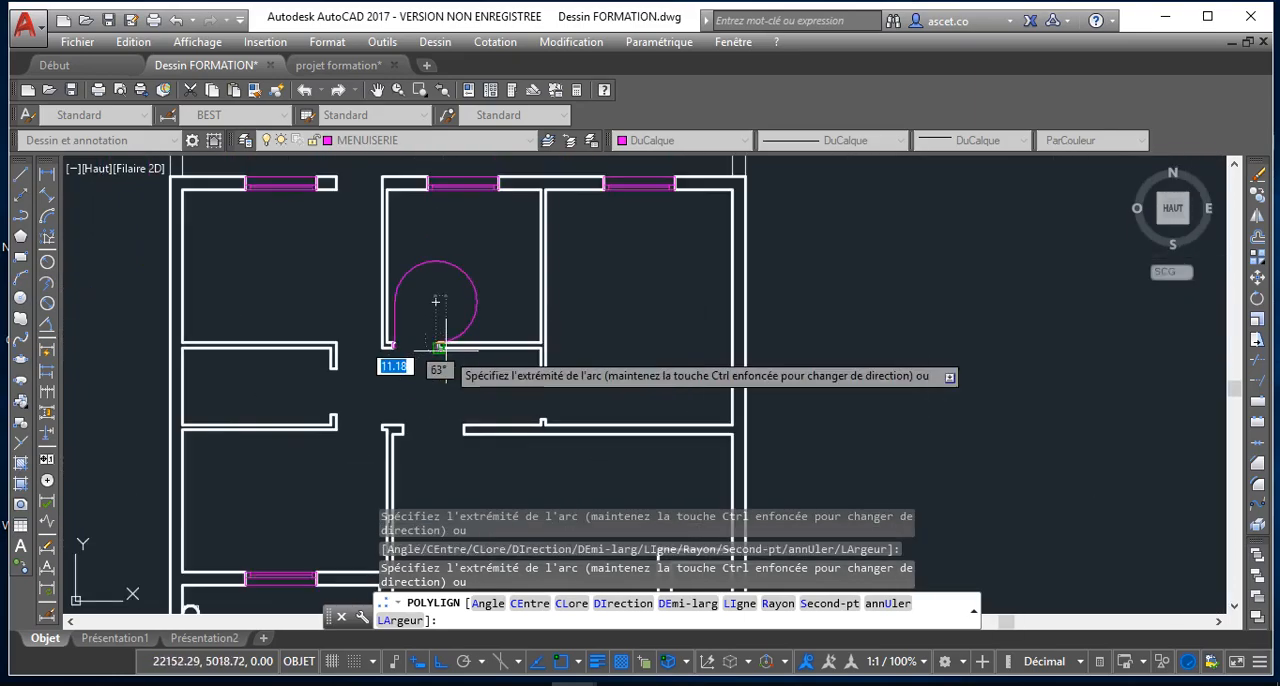
pyautogui.press('Escape')
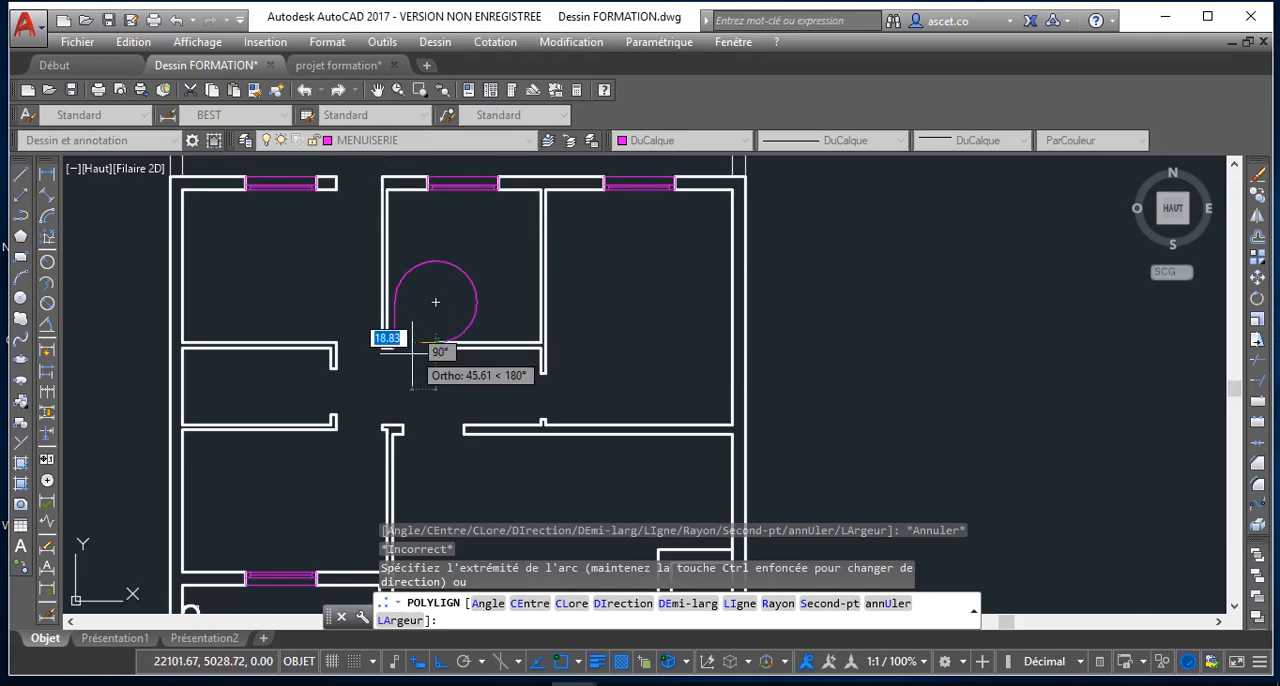
pyautogui.scroll(5, 430, 340)
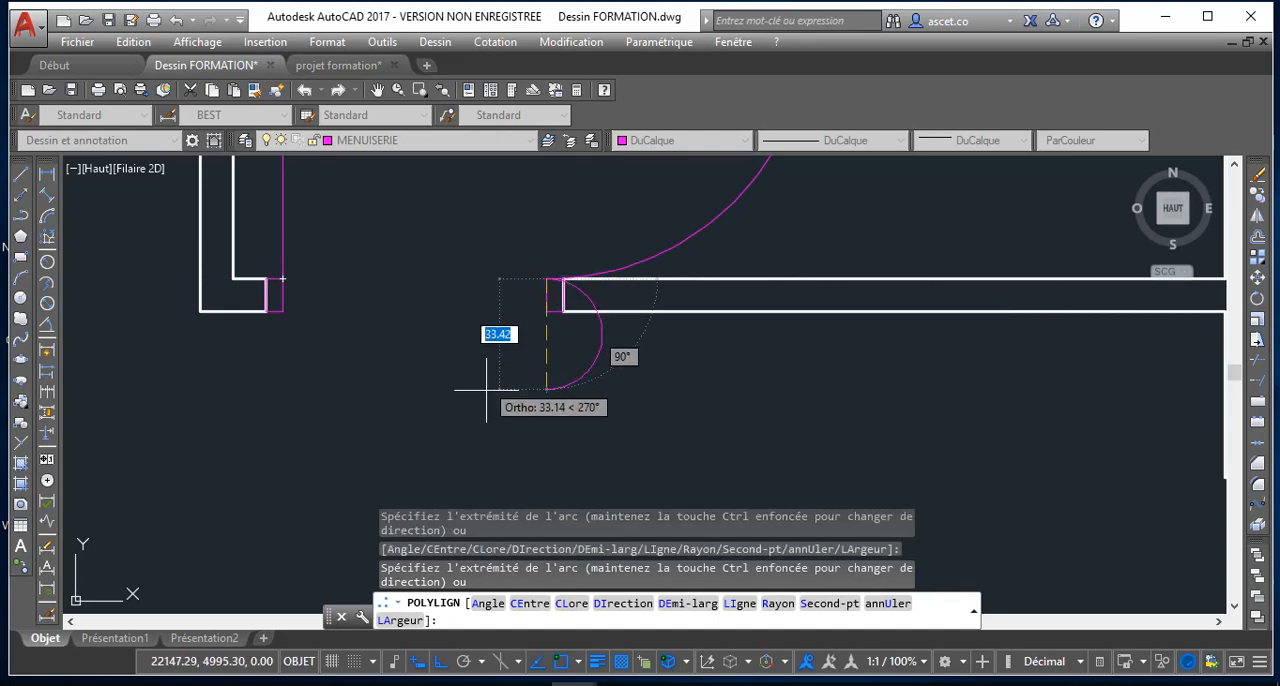
pyautogui.scroll(-2, 457, 372)
pyautogui.press('Escape')
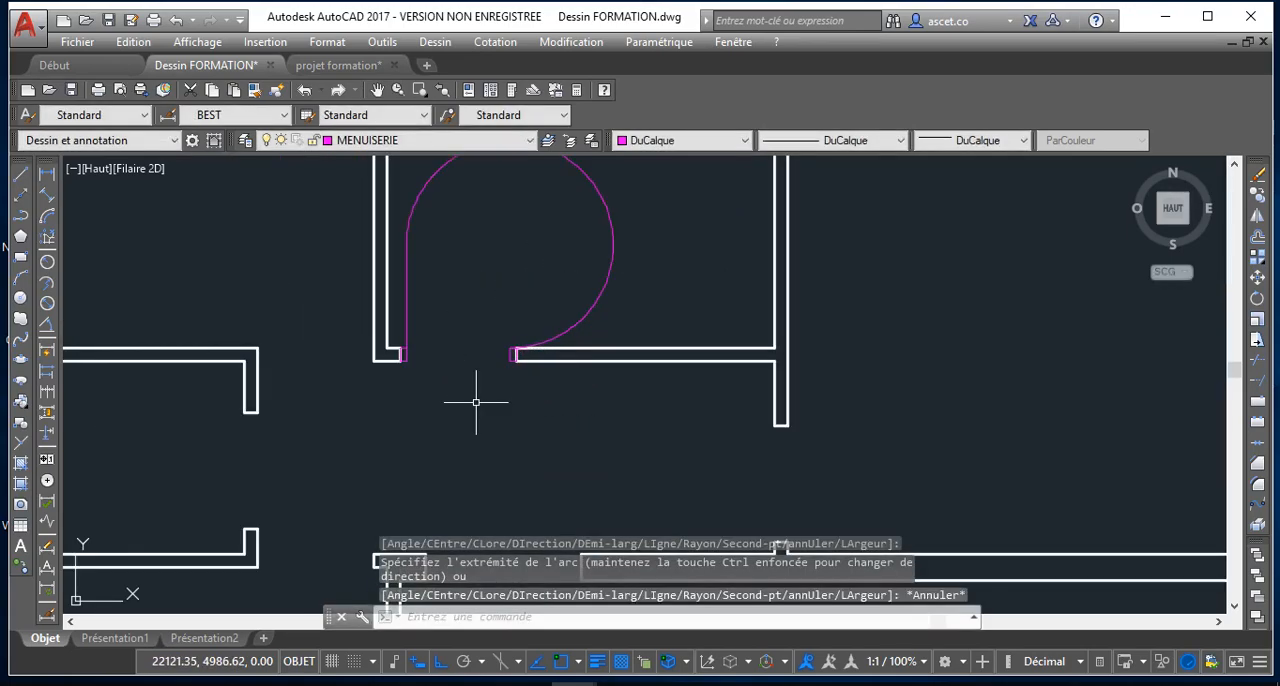
# Stretch the arc's midpoint inward in stages until the polyline forms a quarter-circle door swing between the jambs
pyautogui.scroll(4, 475, 386)
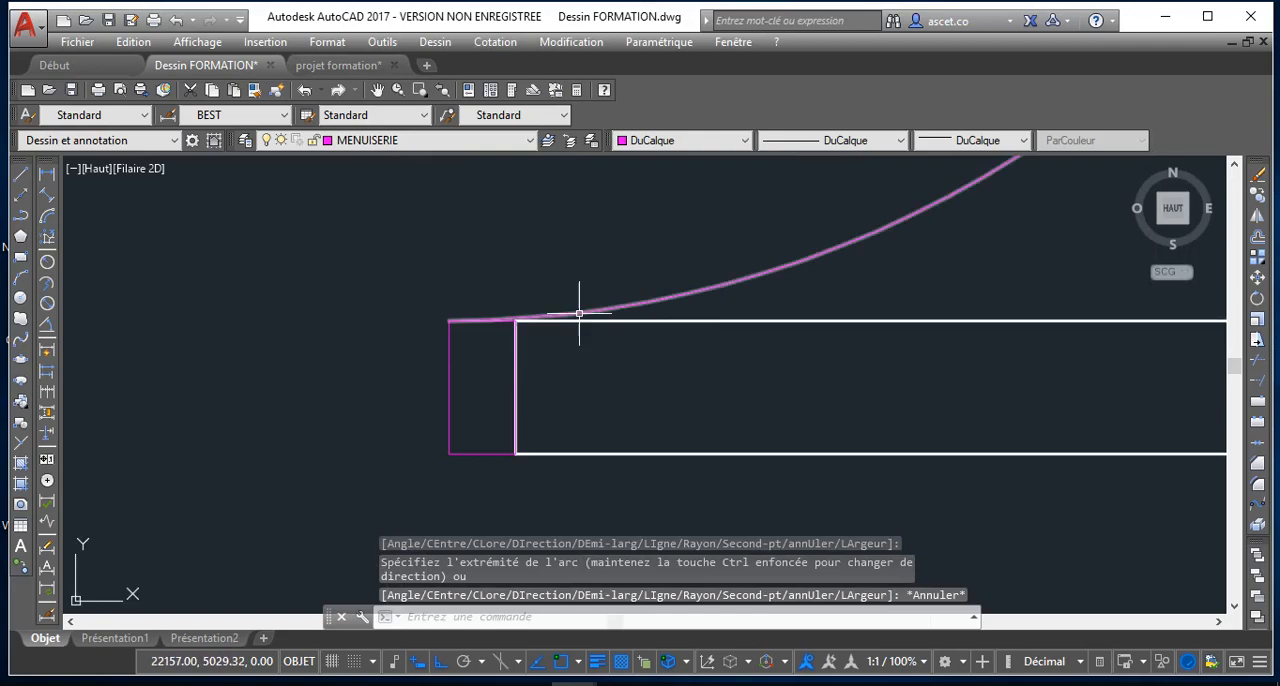
pyautogui.click(594, 310)
pyautogui.scroll(-5, 666, 280)
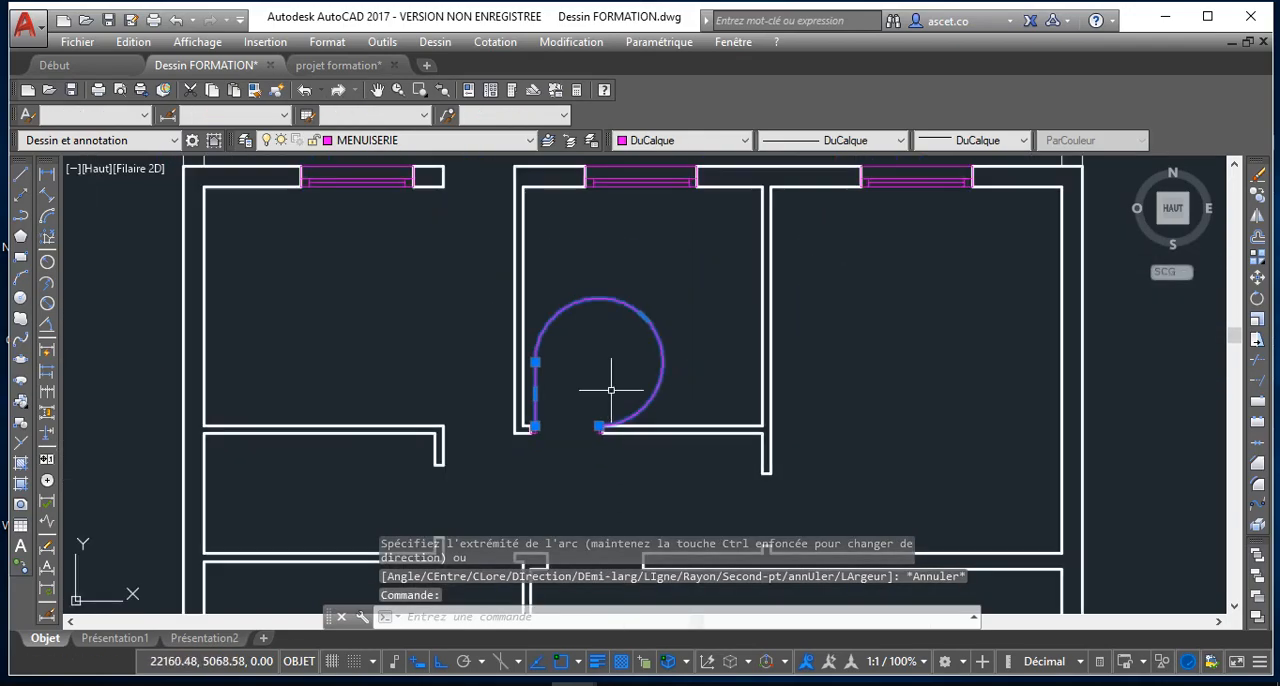
pyautogui.moveTo(645, 318)
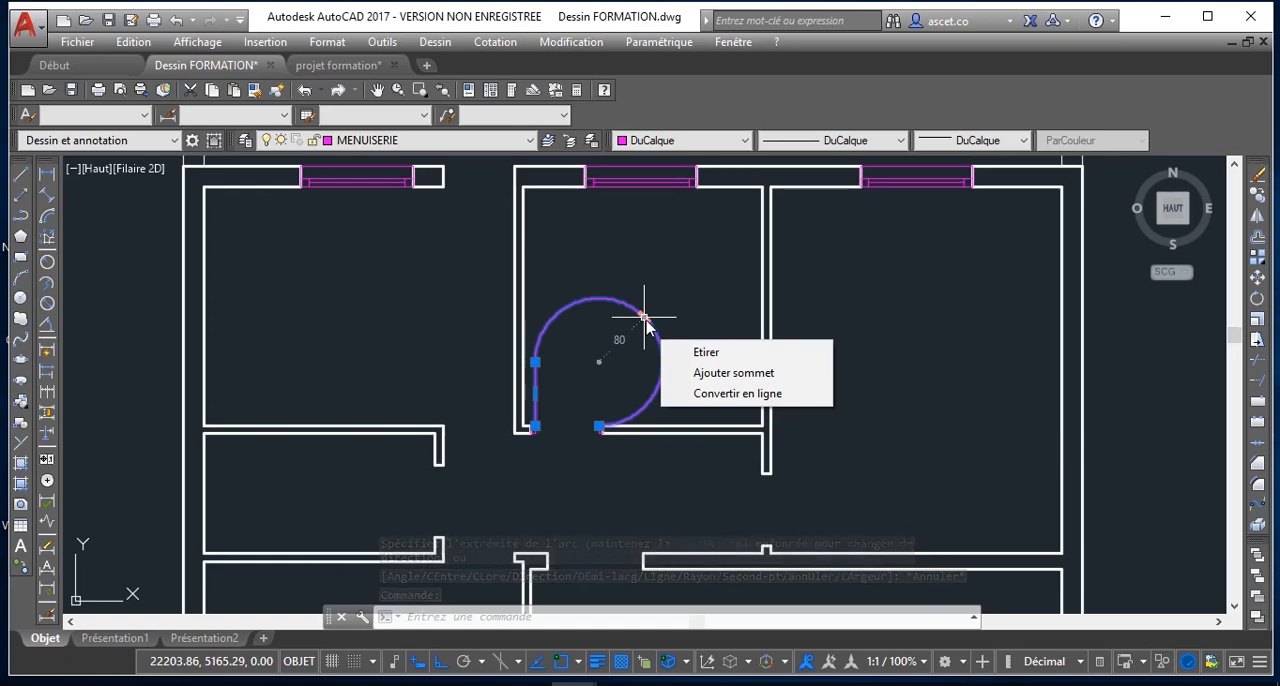
pyautogui.click(645, 318)
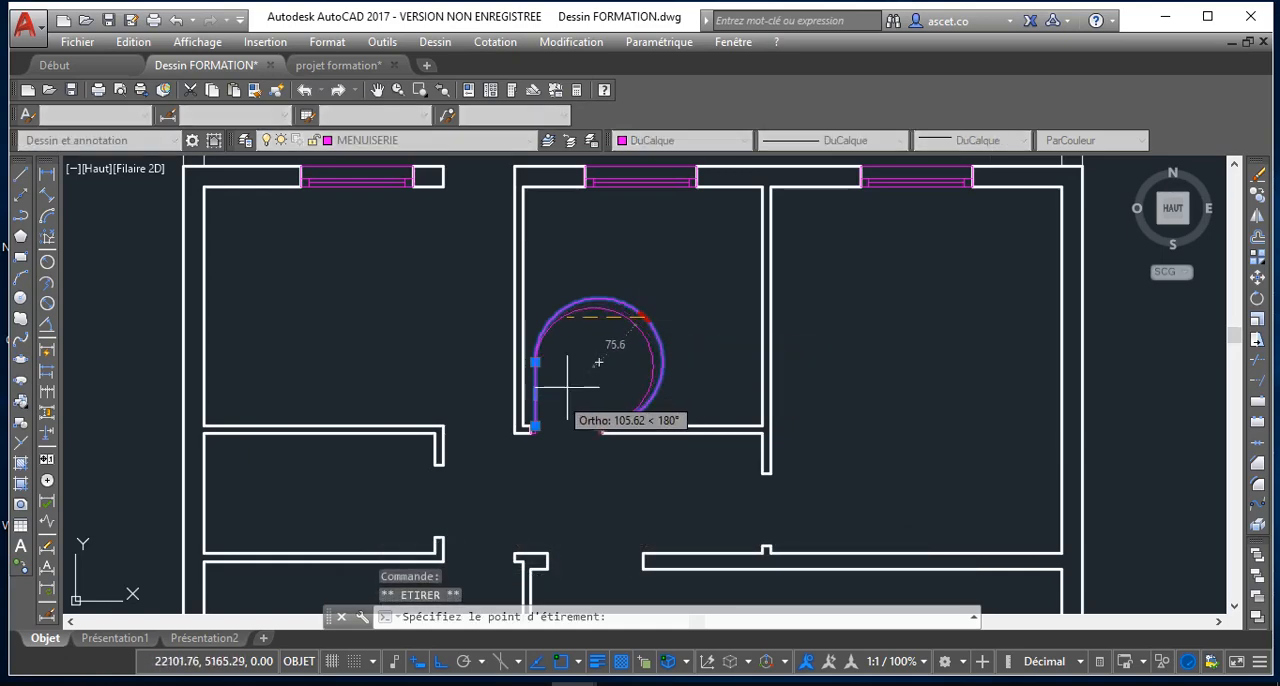
pyautogui.click(632, 340)
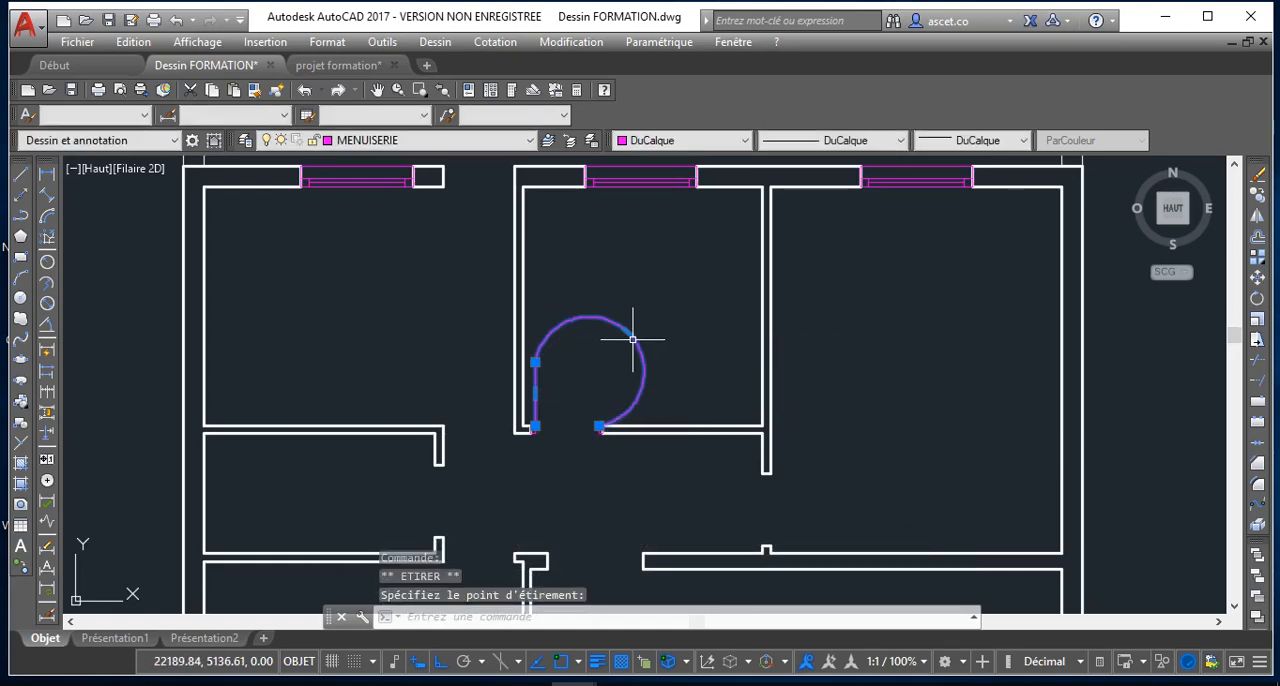
pyautogui.click(628, 332)
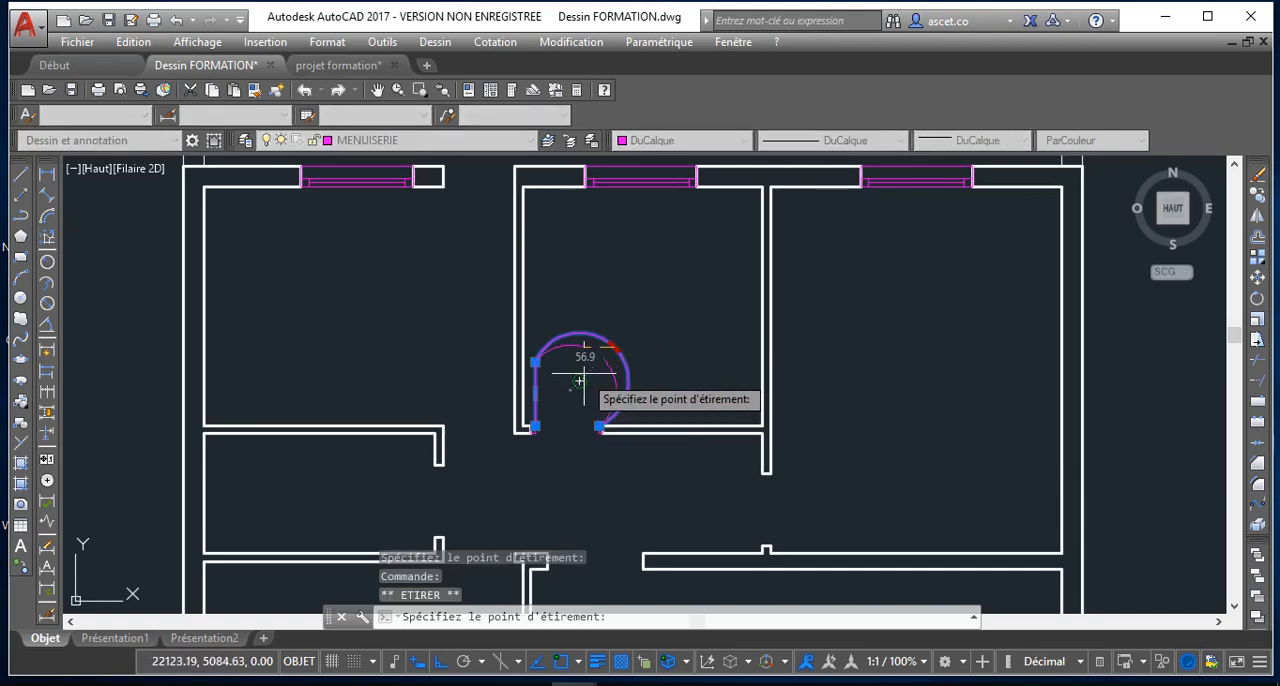
pyautogui.click(578, 381)
pyautogui.moveTo(580, 384)
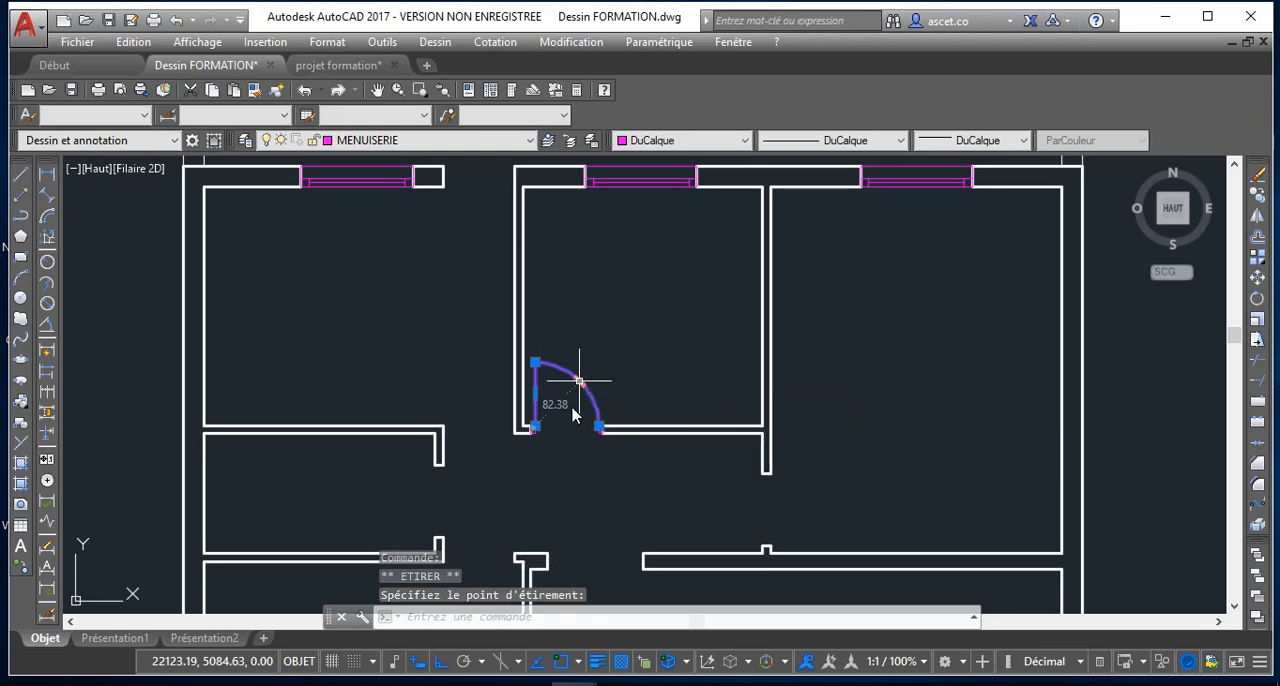
pyautogui.scroll(6, 575, 400)
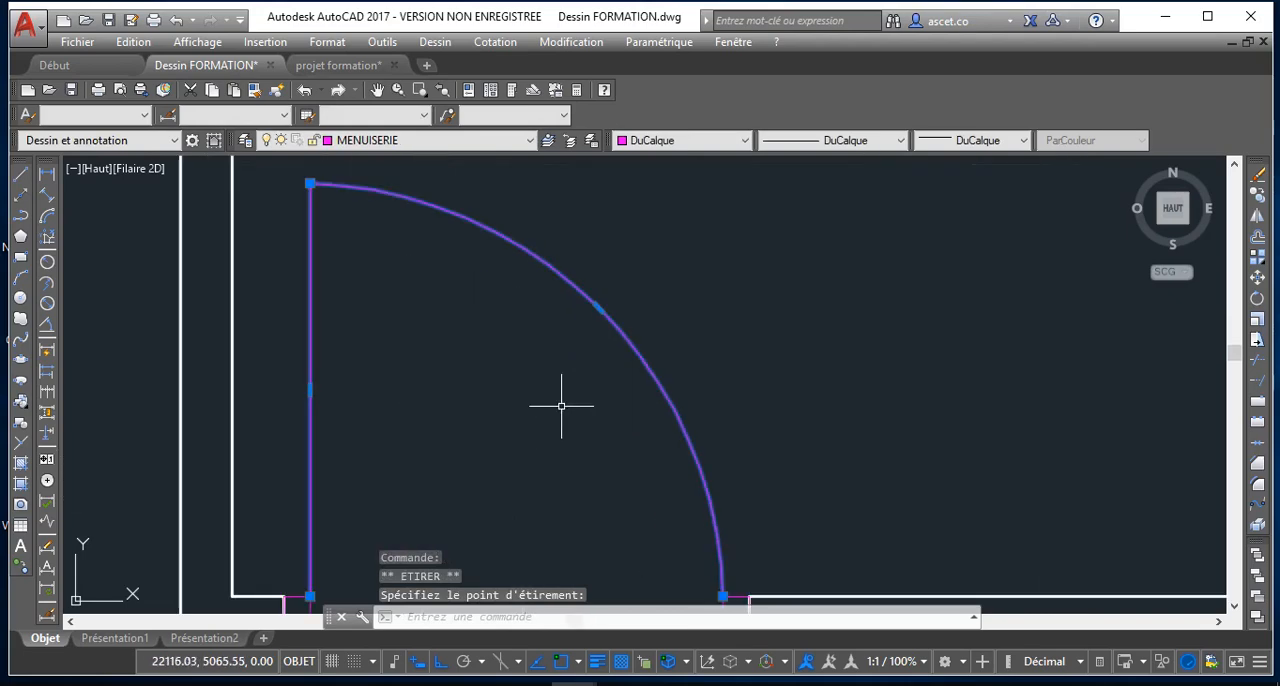
pyautogui.press('Escape')
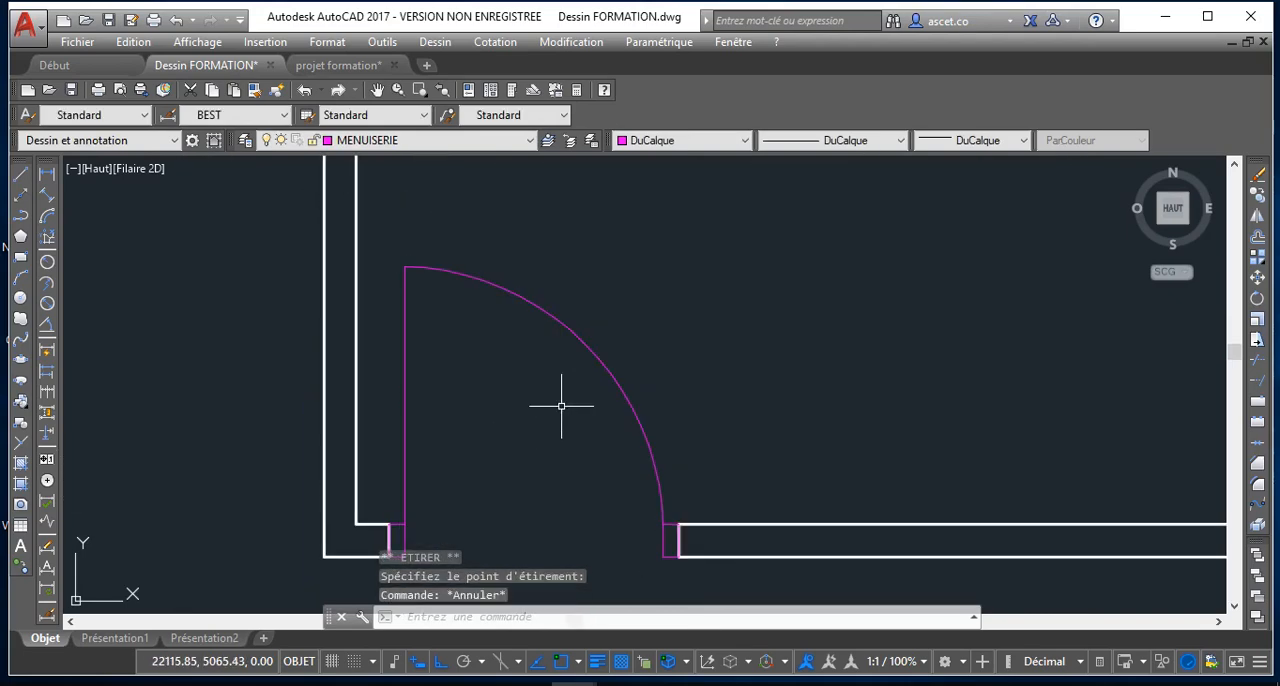
# Refine the door polyline's swing by restretching the arc's midpoint until it curves as a smooth quarter circle between the jambs
pyautogui.scroll(4, 628, 410)
pyautogui.scroll(-3, 660, 440)
pyautogui.scroll(-2, 603, 294)
pyautogui.scroll(3, 637, 322)
pyautogui.scroll(-2, 637, 322)
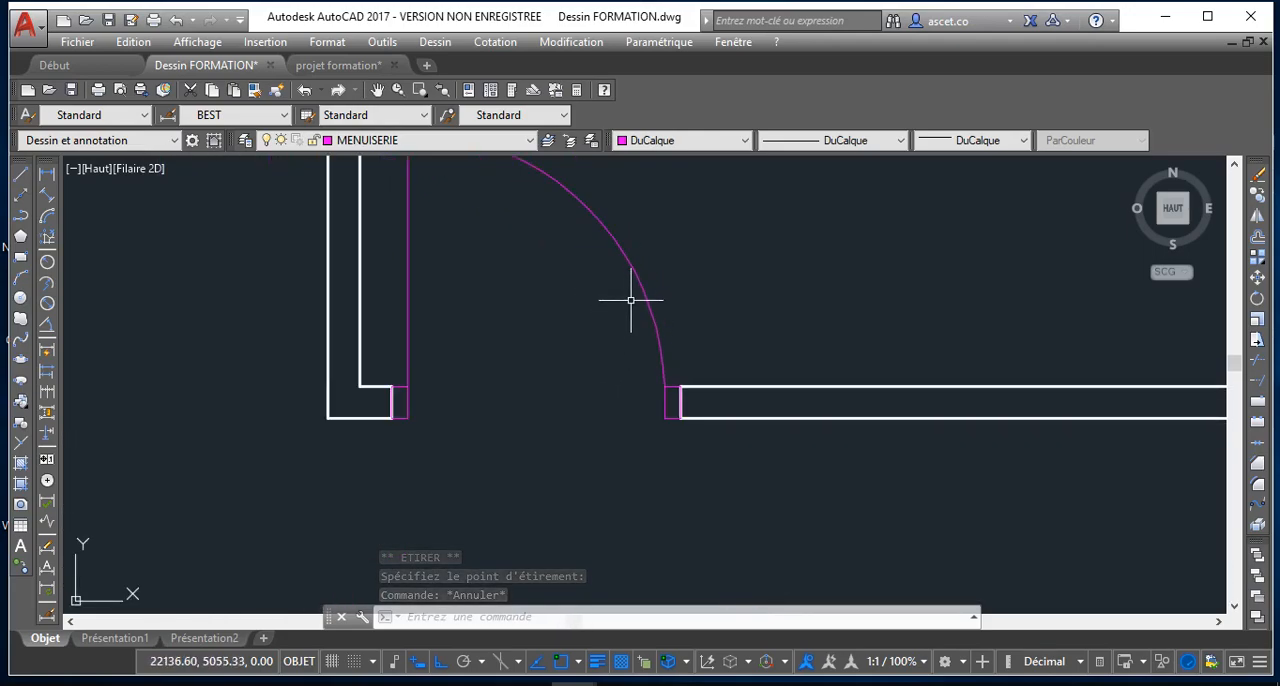
pyautogui.click(637, 278)
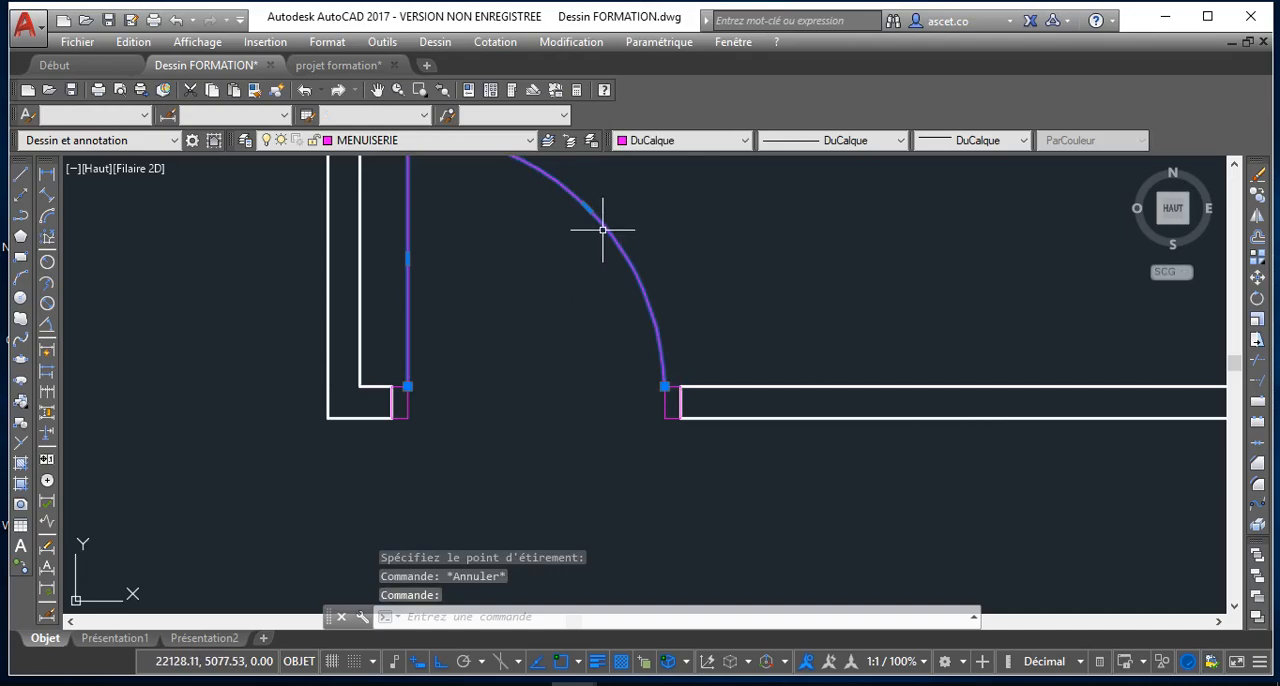
pyautogui.click(586, 205)
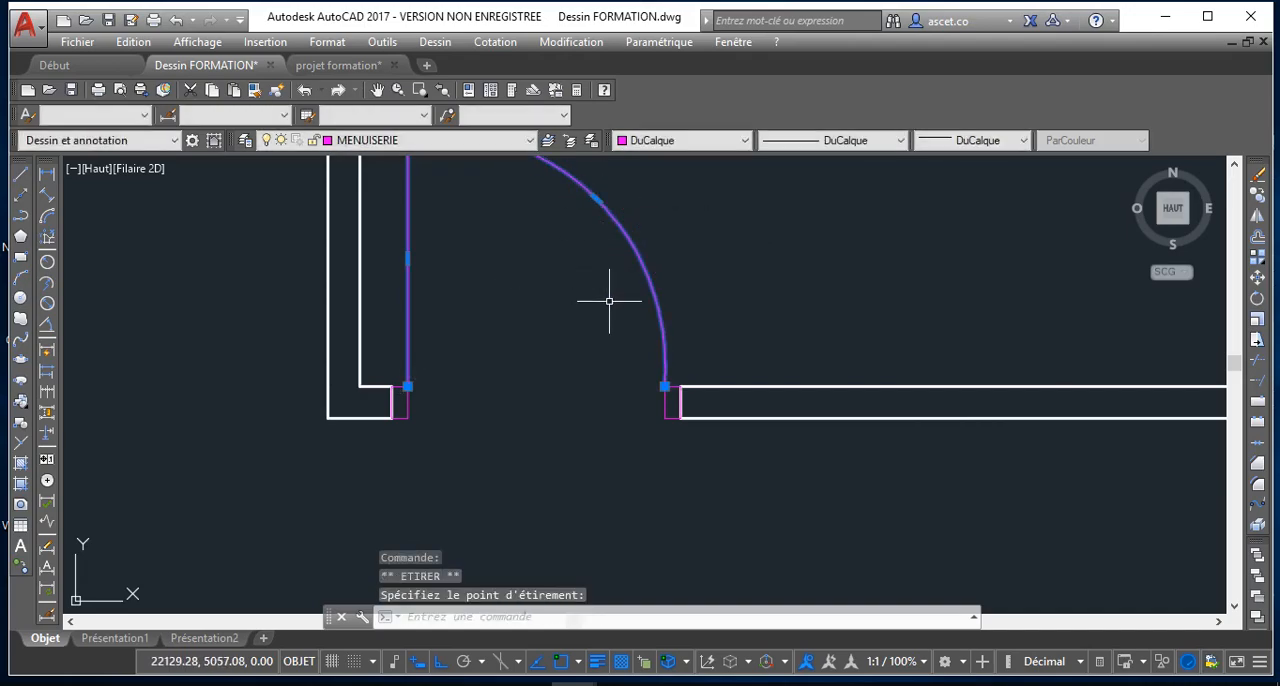
pyautogui.scroll(8, 664, 362)
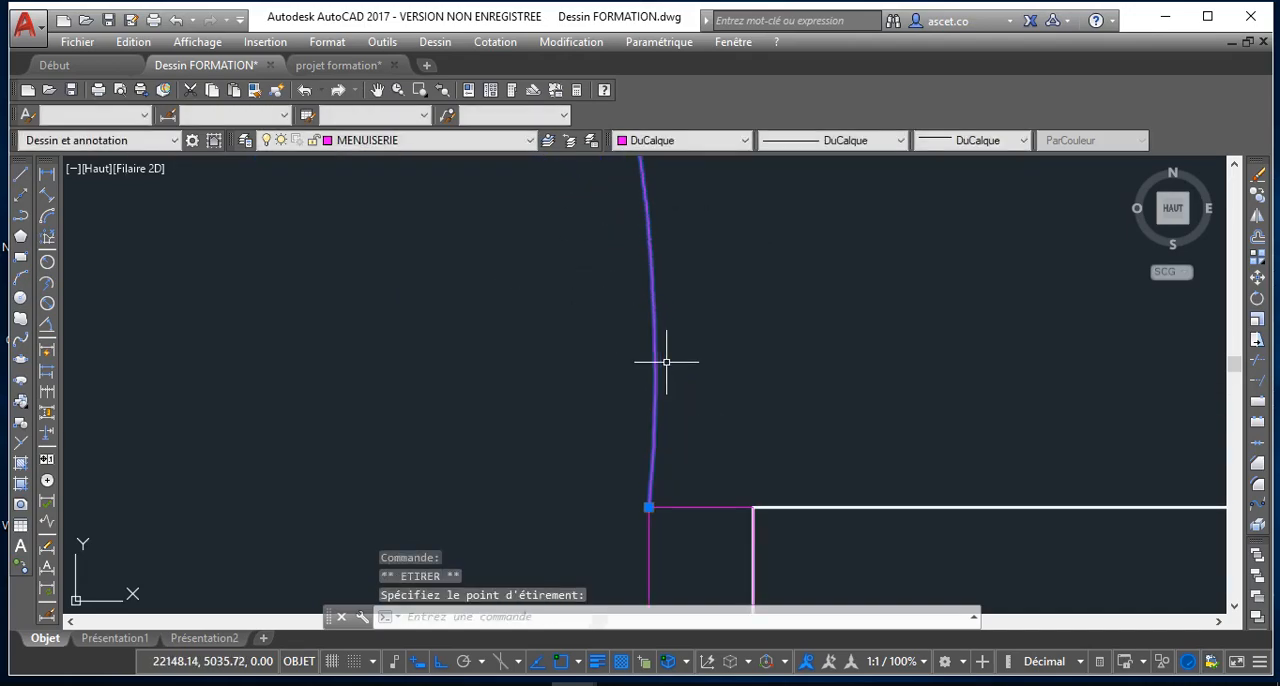
pyautogui.scroll(-5, 664, 360)
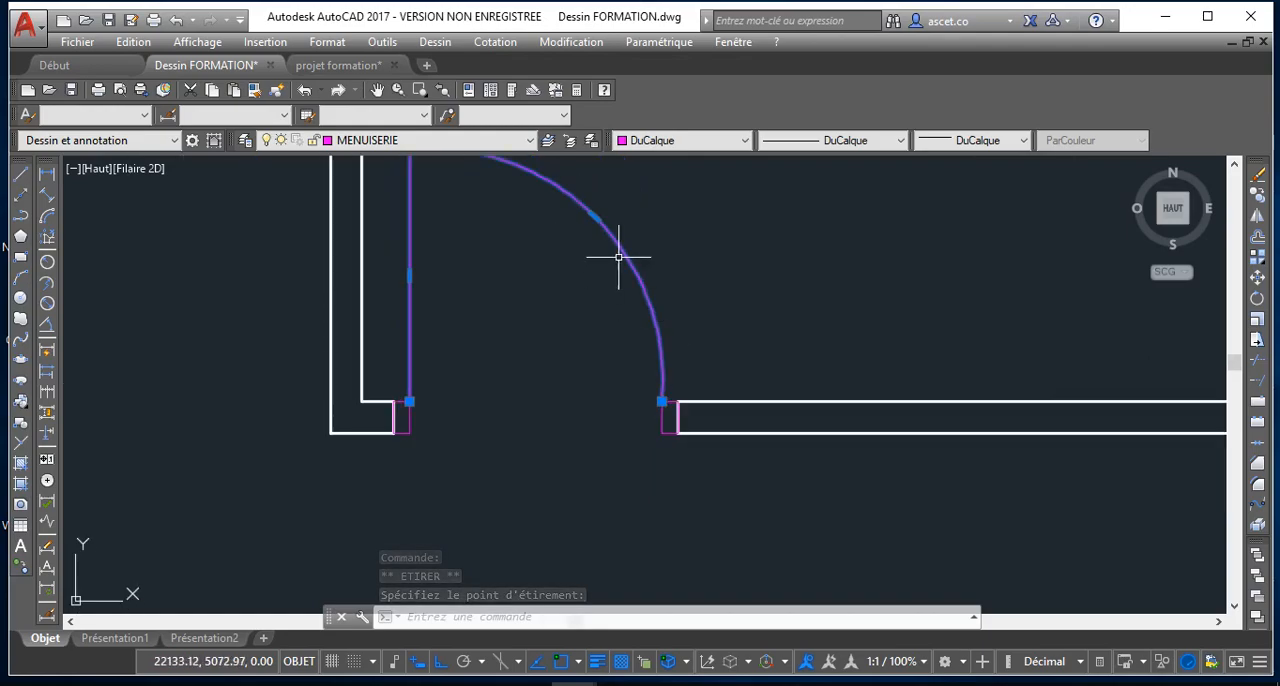
pyautogui.scroll(-2, 615, 267)
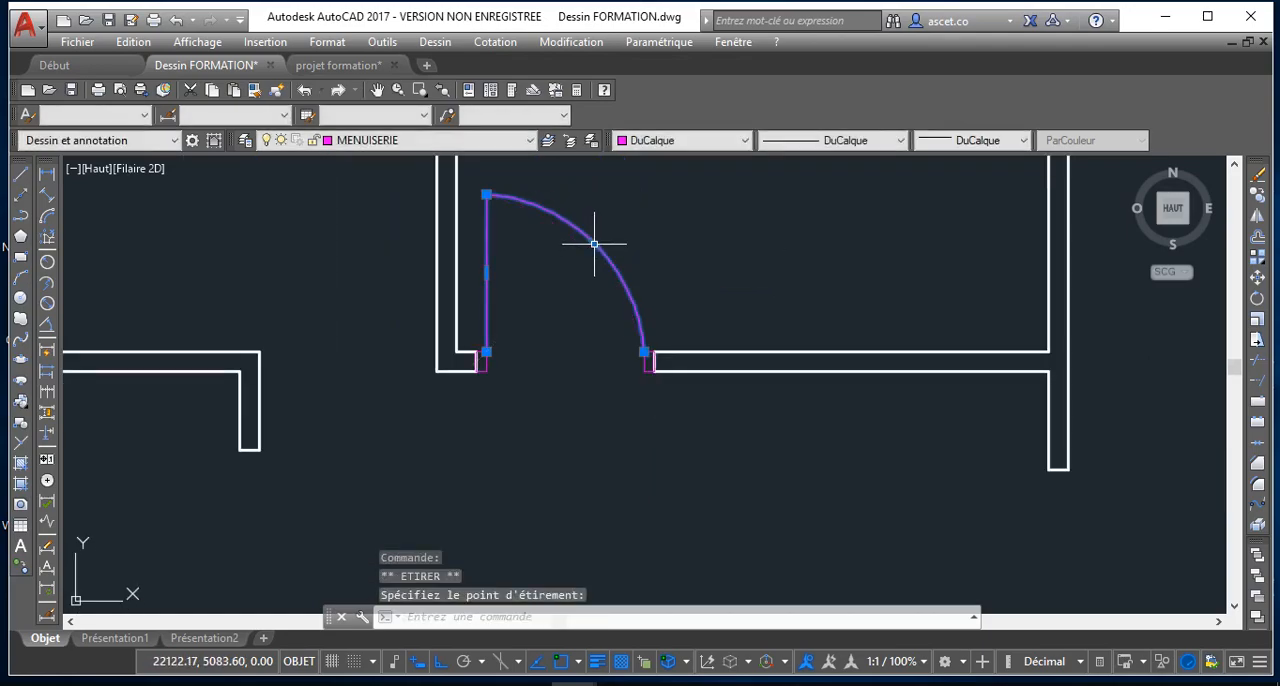
pyautogui.click(594, 243)
pyautogui.click(597, 239)
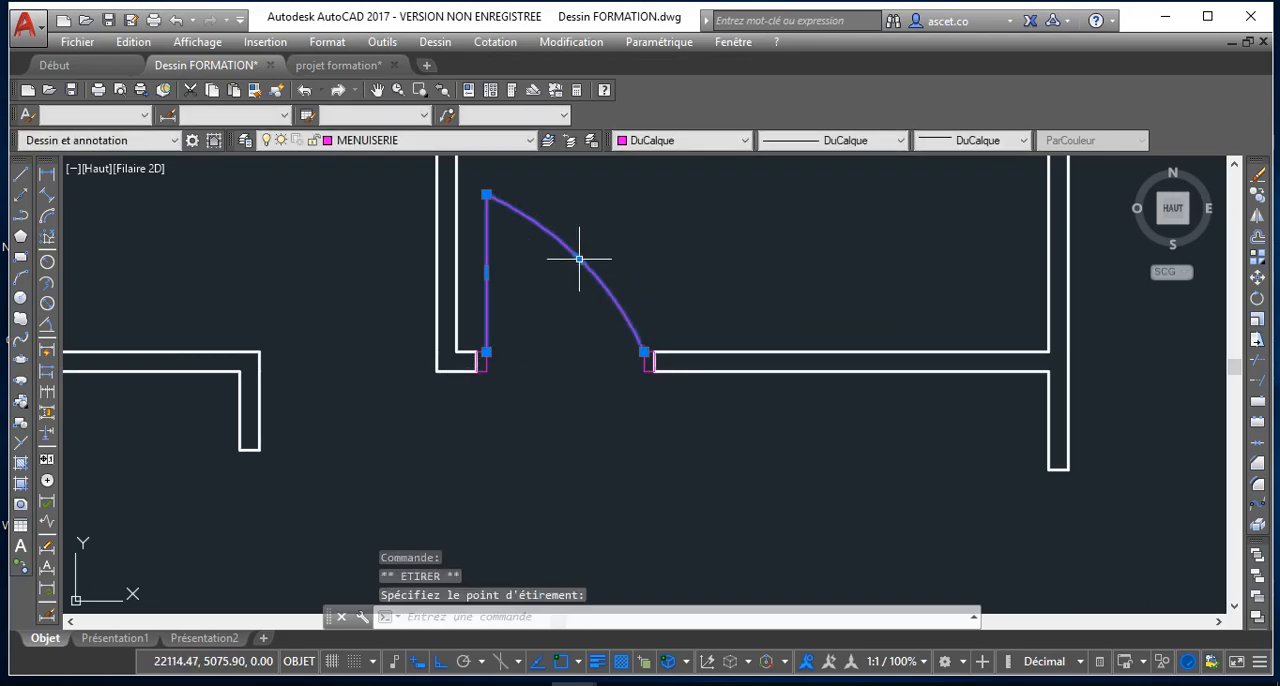
pyautogui.click(611, 227)
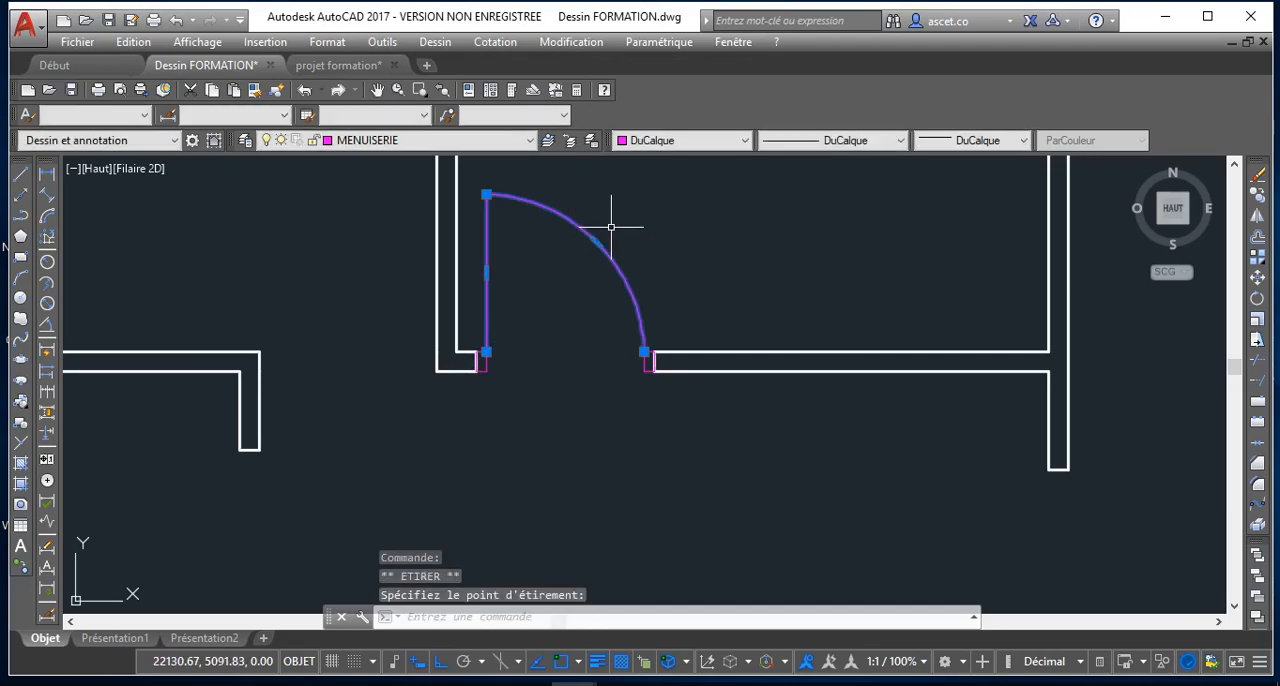
pyautogui.scroll(4, 603, 283)
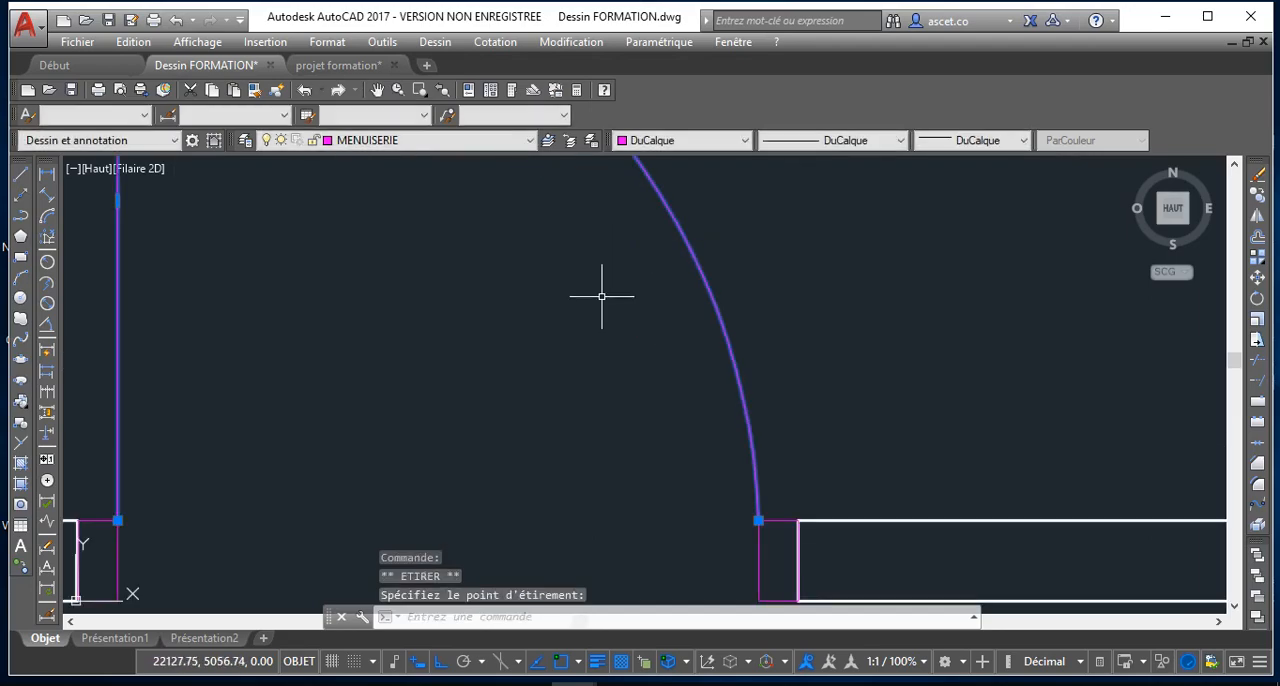
pyautogui.scroll(-5, 601, 296)
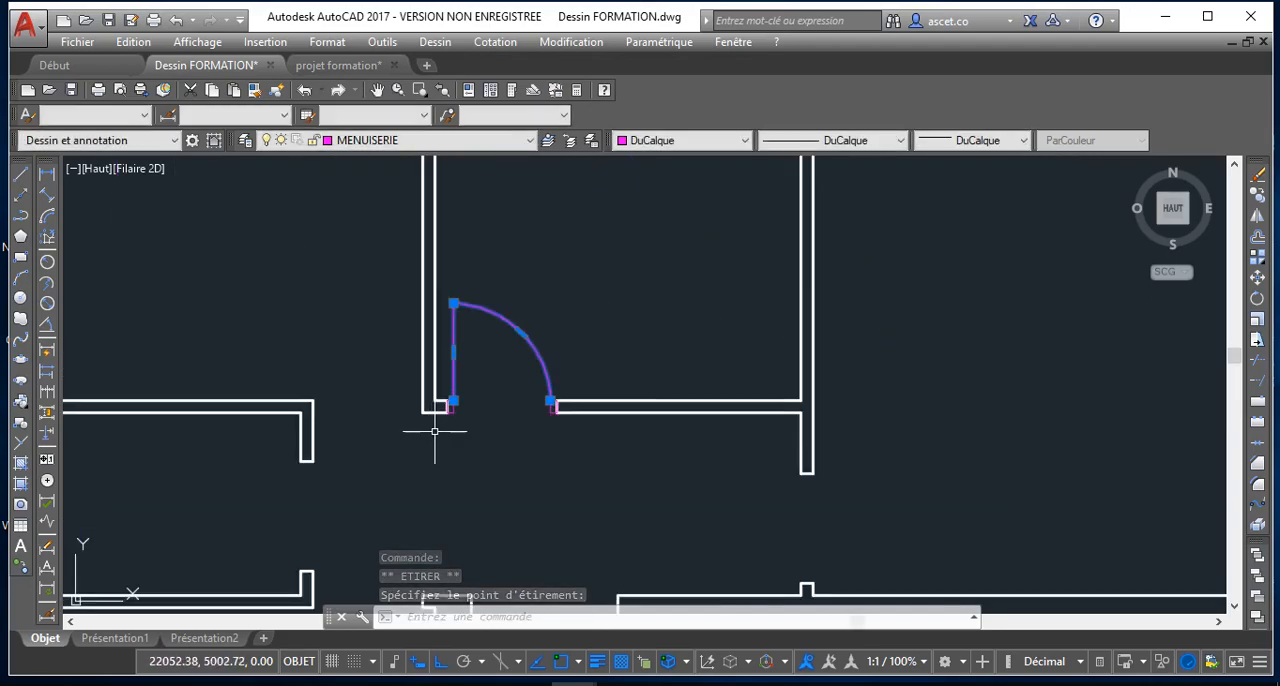
pyautogui.press('Escape')
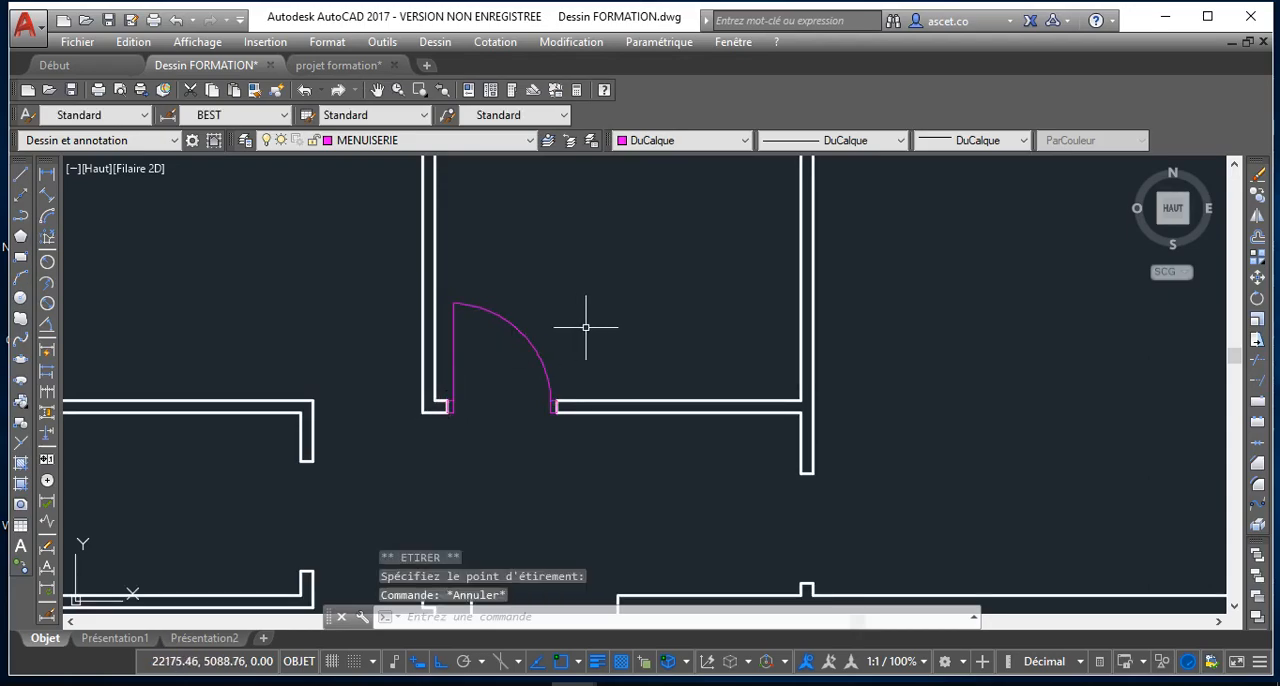
# Move the door polyline and both jamb rectangles straight up out of the wall opening into the upper middle room
pyautogui.scroll(4, 517, 349)
pyautogui.scroll(-3, 510, 356)
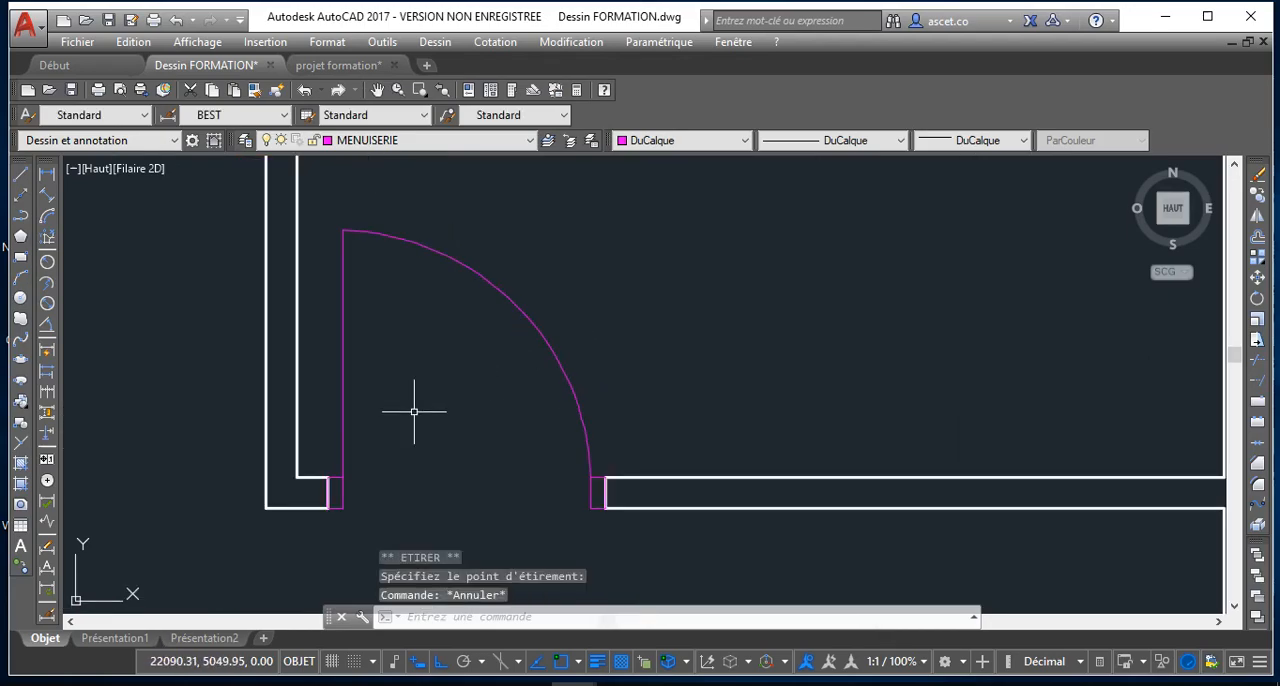
pyautogui.click(340, 500)
pyautogui.click(341, 450)
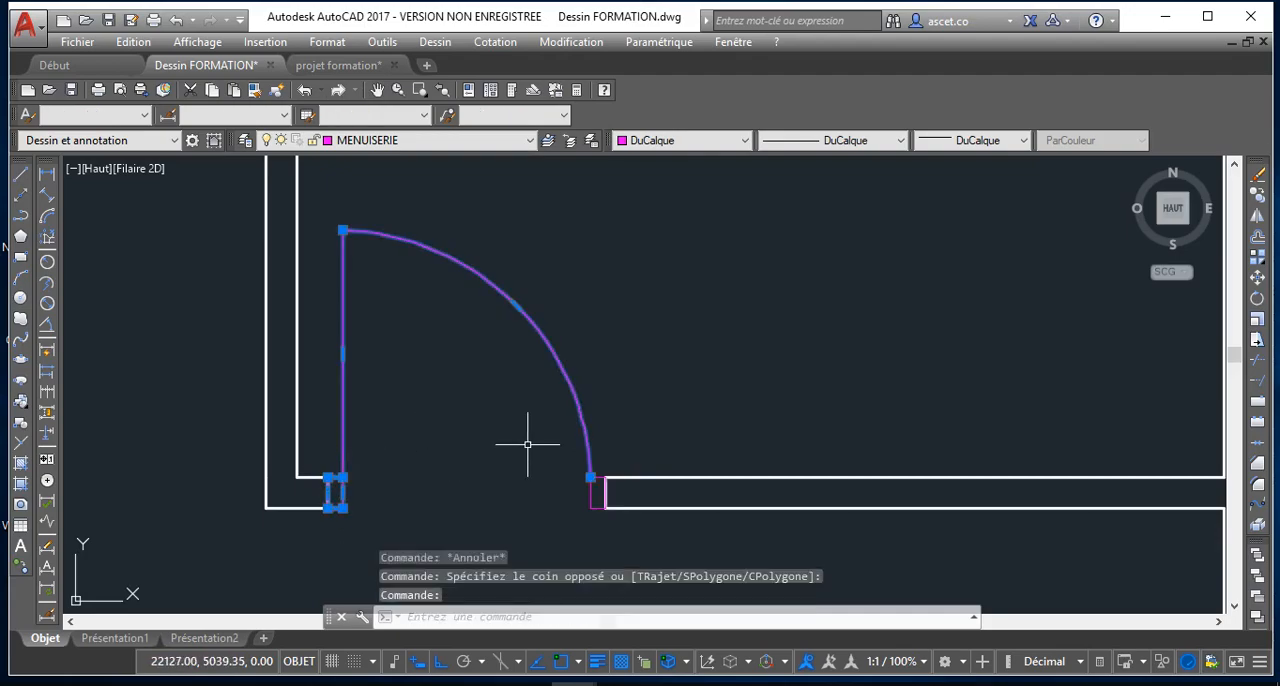
pyautogui.click(591, 496)
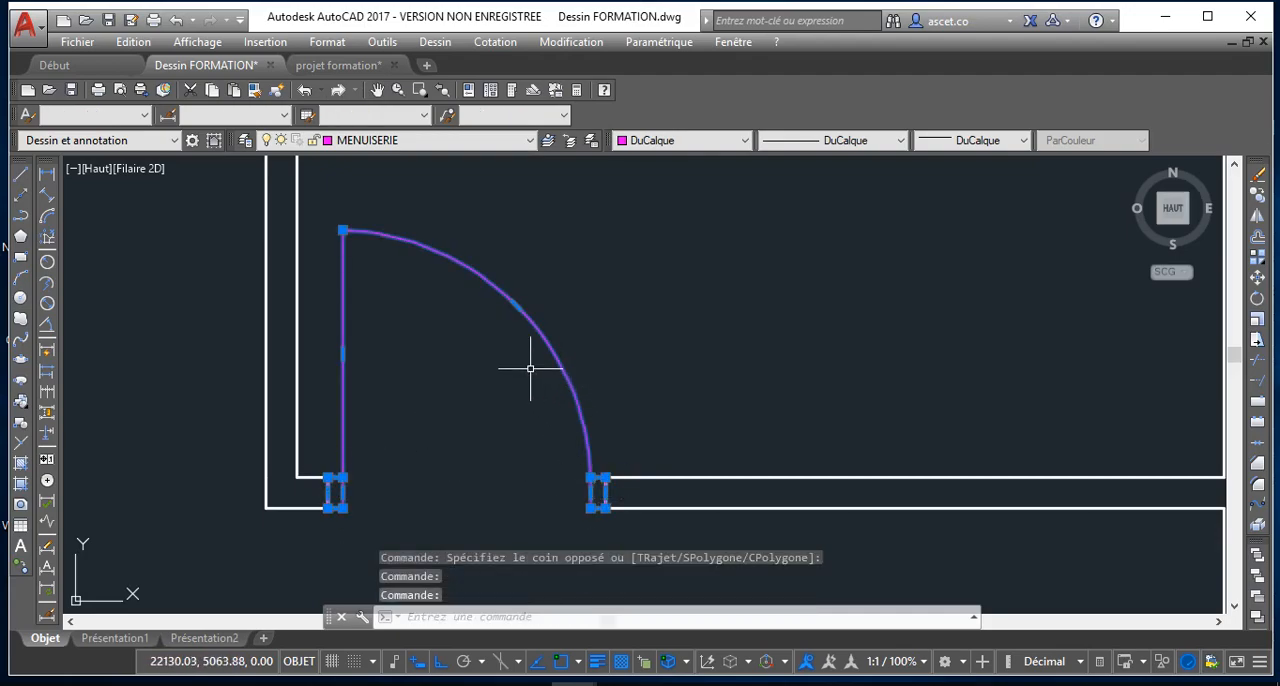
pyautogui.scroll(-4, 503, 345)
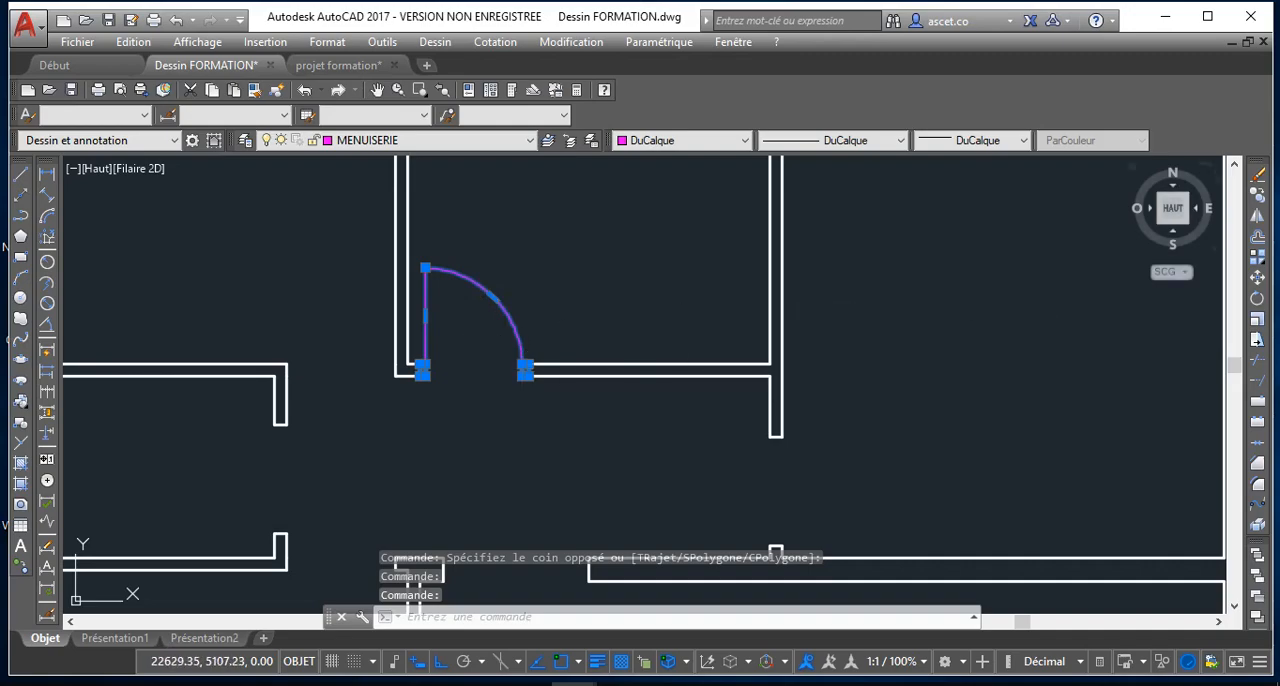
pyautogui.click(1257, 278)
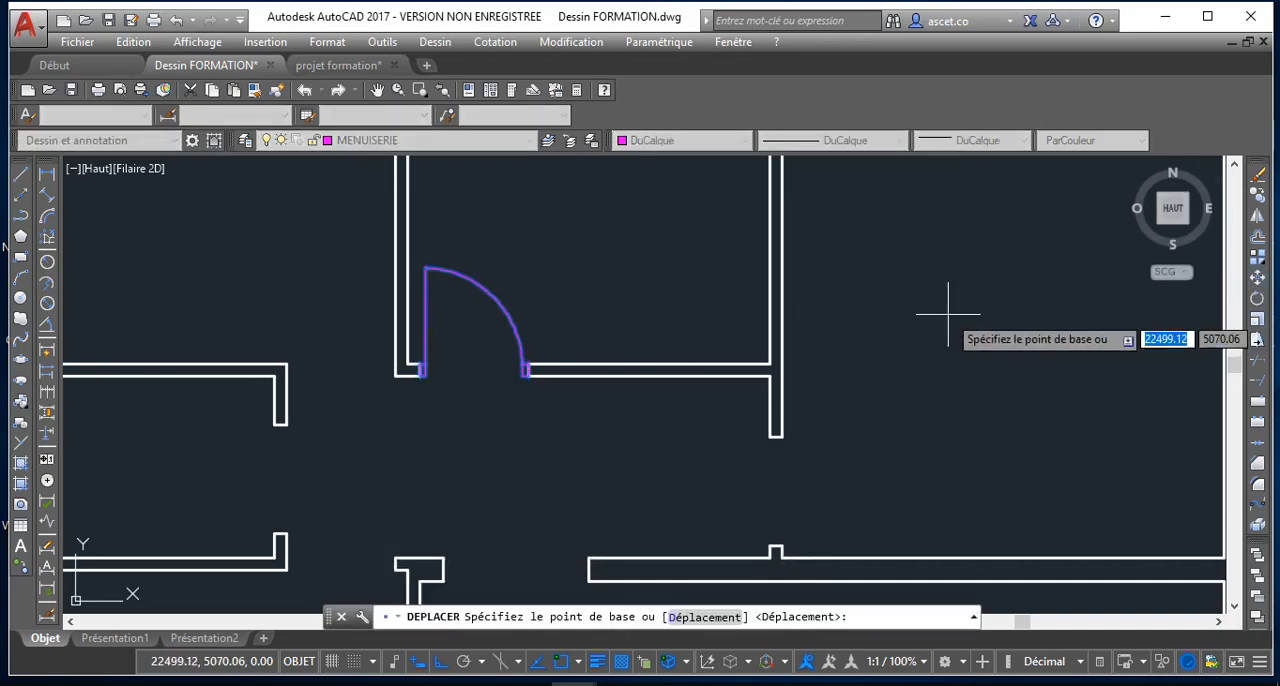
pyautogui.click(522, 371)
pyautogui.click(525, 303)
pyautogui.scroll(-3, 466, 327)
pyautogui.scroll(5, 466, 327)
pyautogui.moveTo(466, 327)
pyautogui.mouseDown(button='middle')
pyautogui.moveTo(489, 358)
pyautogui.moveTo(502, 452)
pyautogui.mouseUp(button='middle')
pyautogui.scroll(-2, 502, 452)
pyautogui.scroll(2, 473, 390)
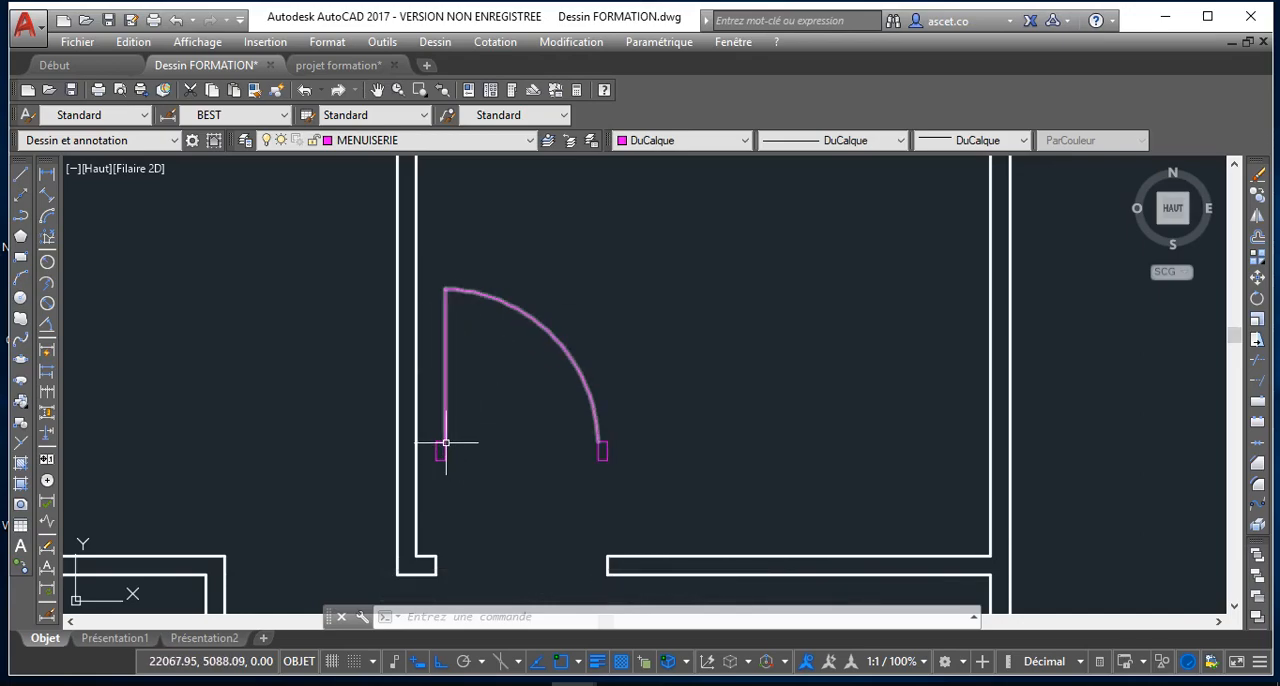
pyautogui.scroll(2, 442, 443)
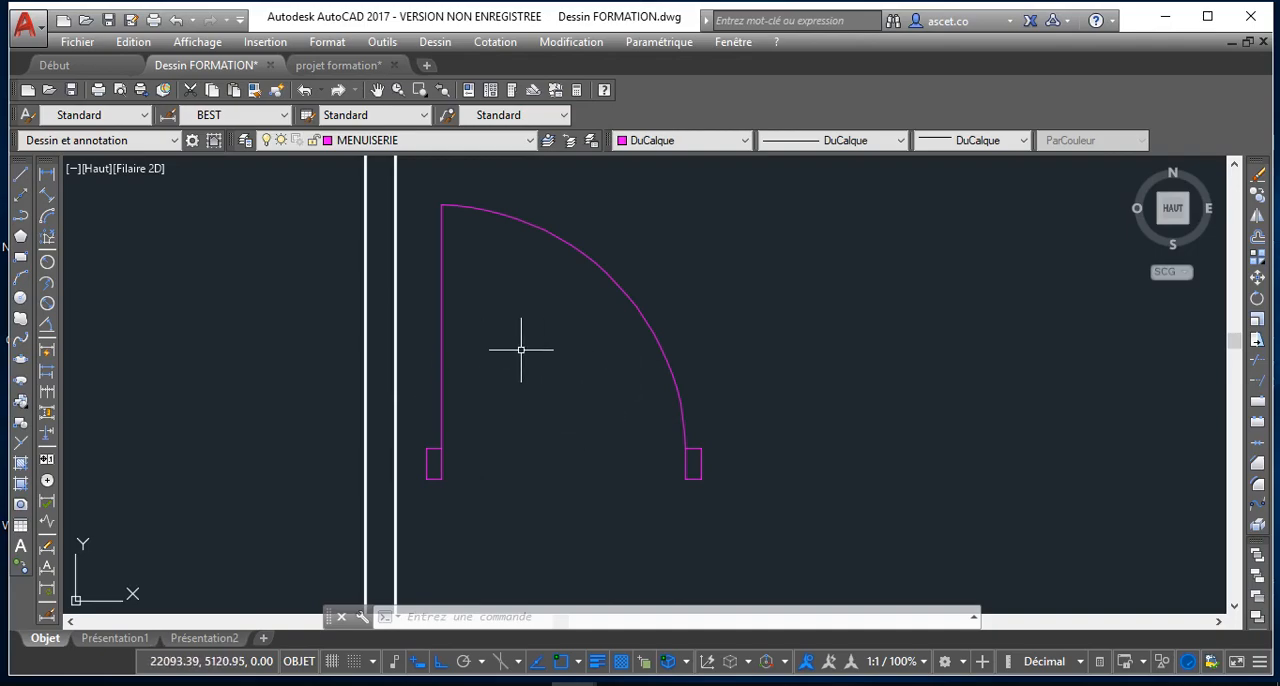
pyautogui.write('DC')
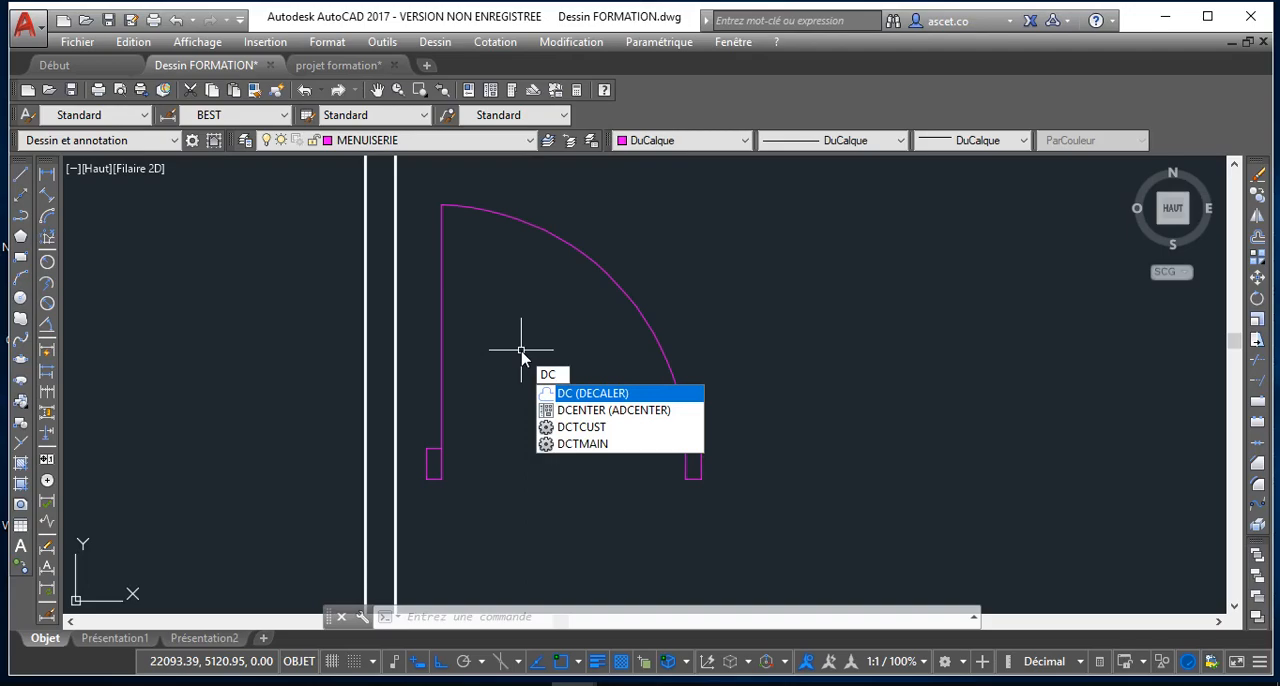
pyautogui.press('Return')
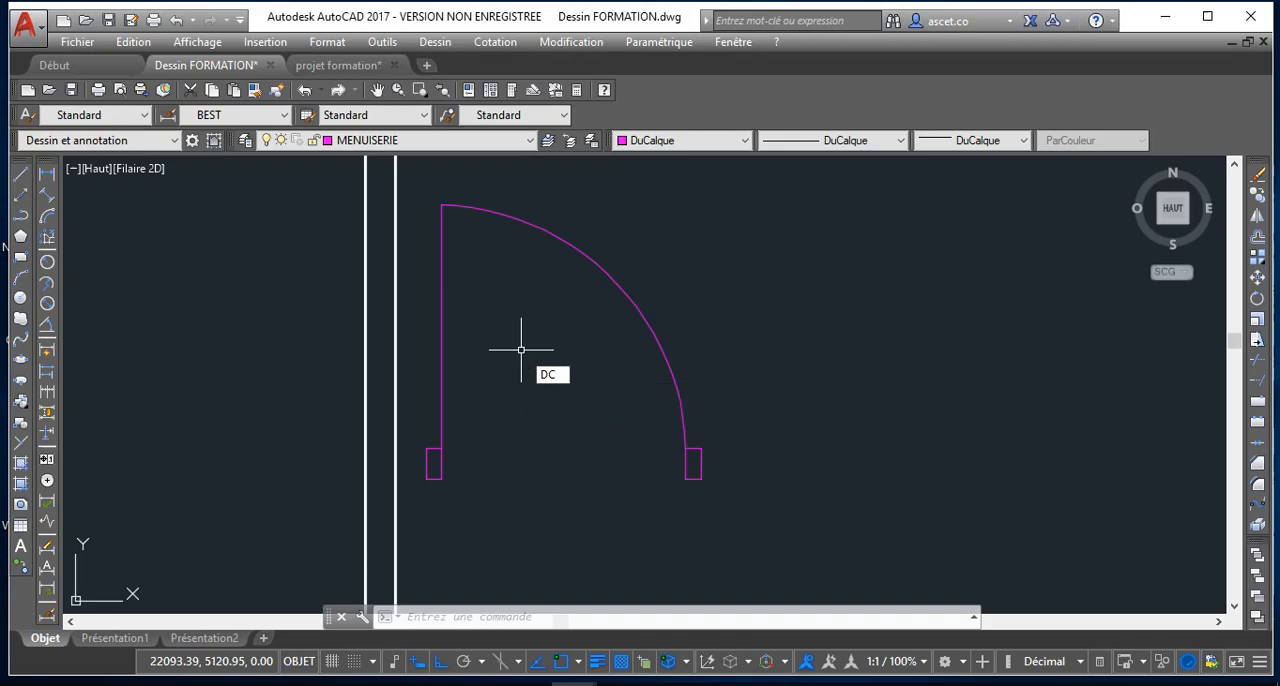
pyautogui.click(442, 327)
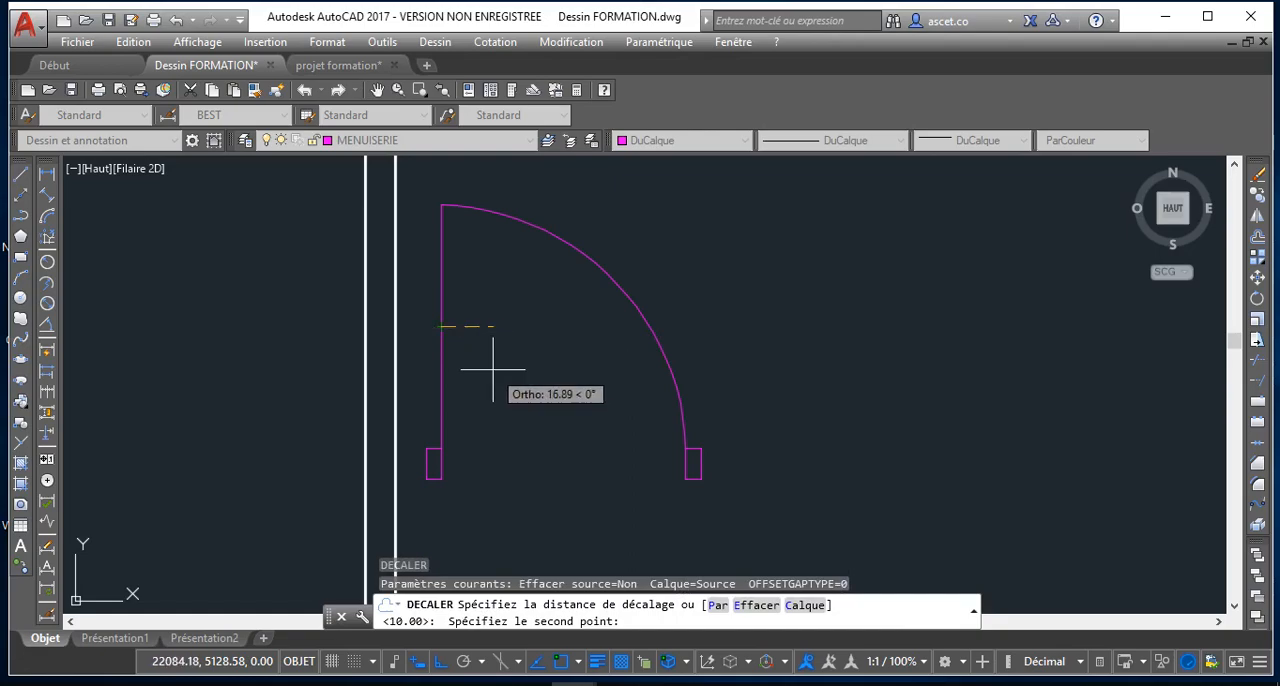
pyautogui.press('Escape')
pyautogui.write('dc')
pyautogui.press('Return')
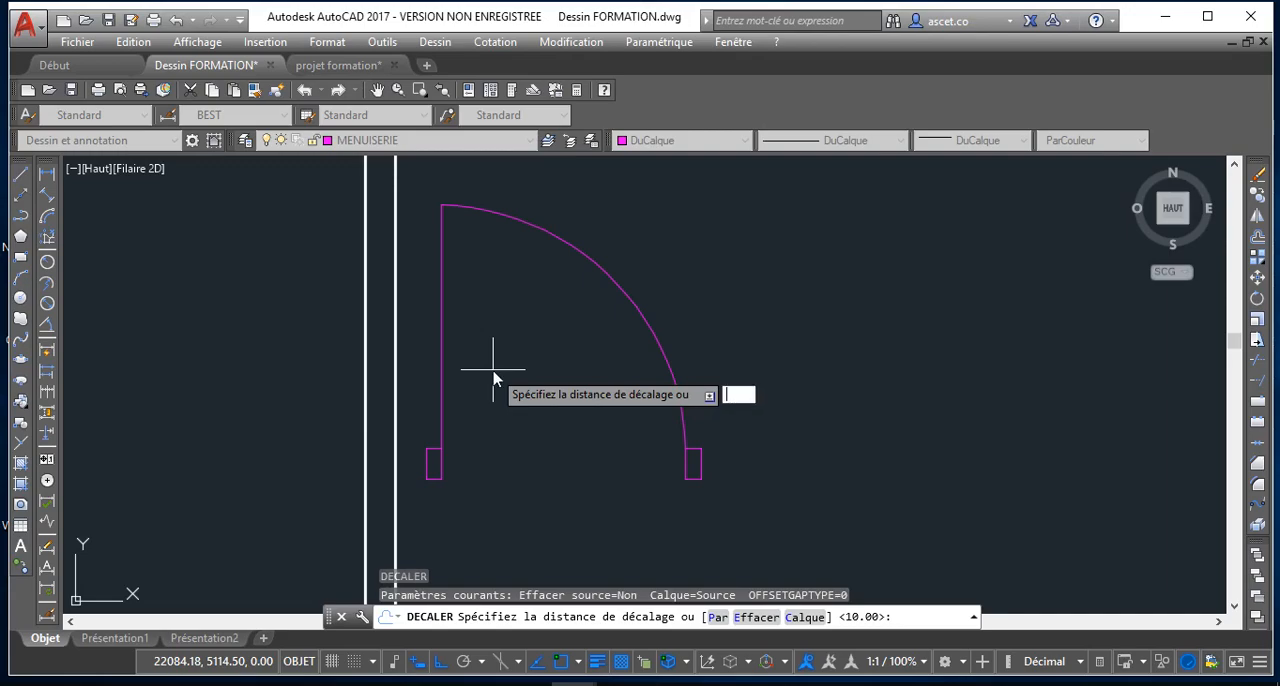
pyautogui.press('Return')
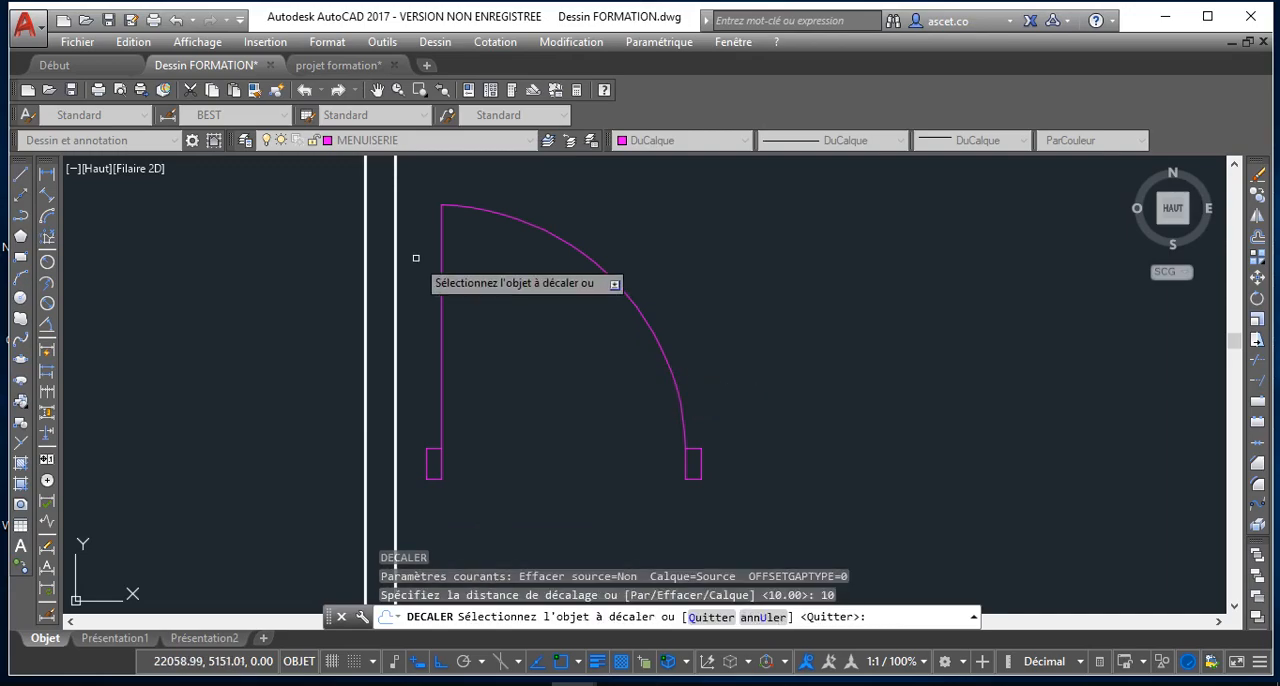
pyautogui.click(441, 287)
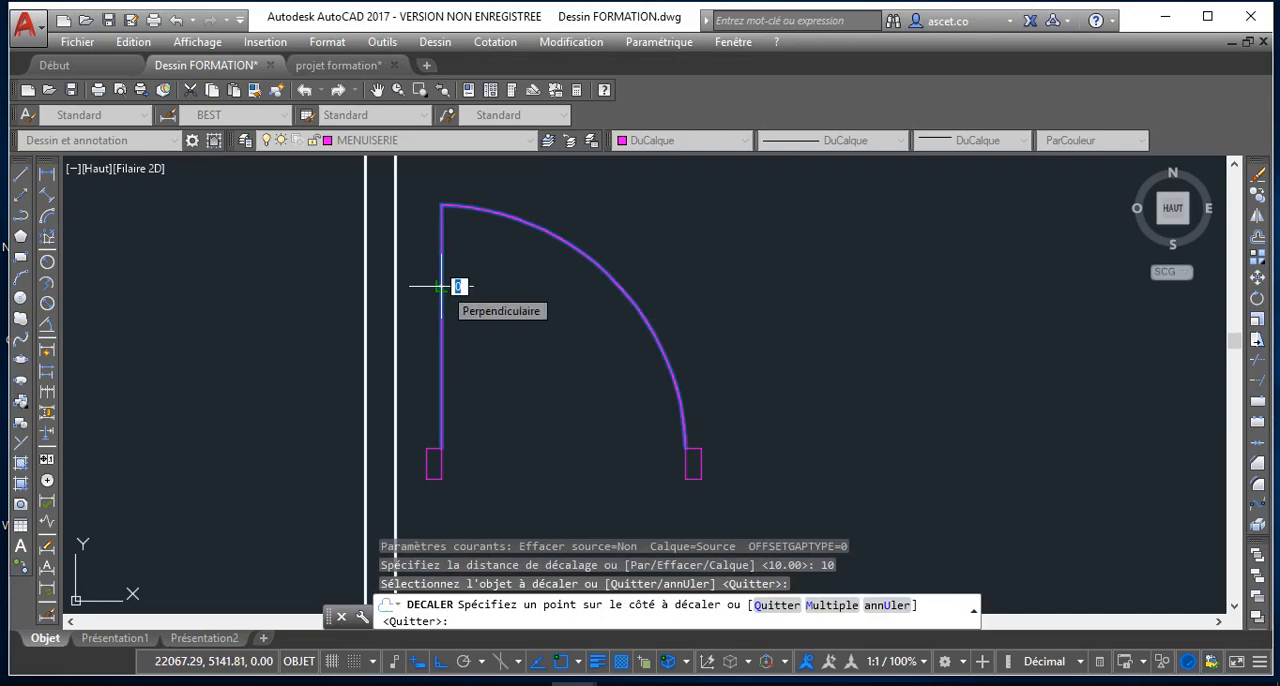
pyautogui.press('Escape')
# Explode the door polyline into a separate leaf line and swing arc
pyautogui.click(441, 257)
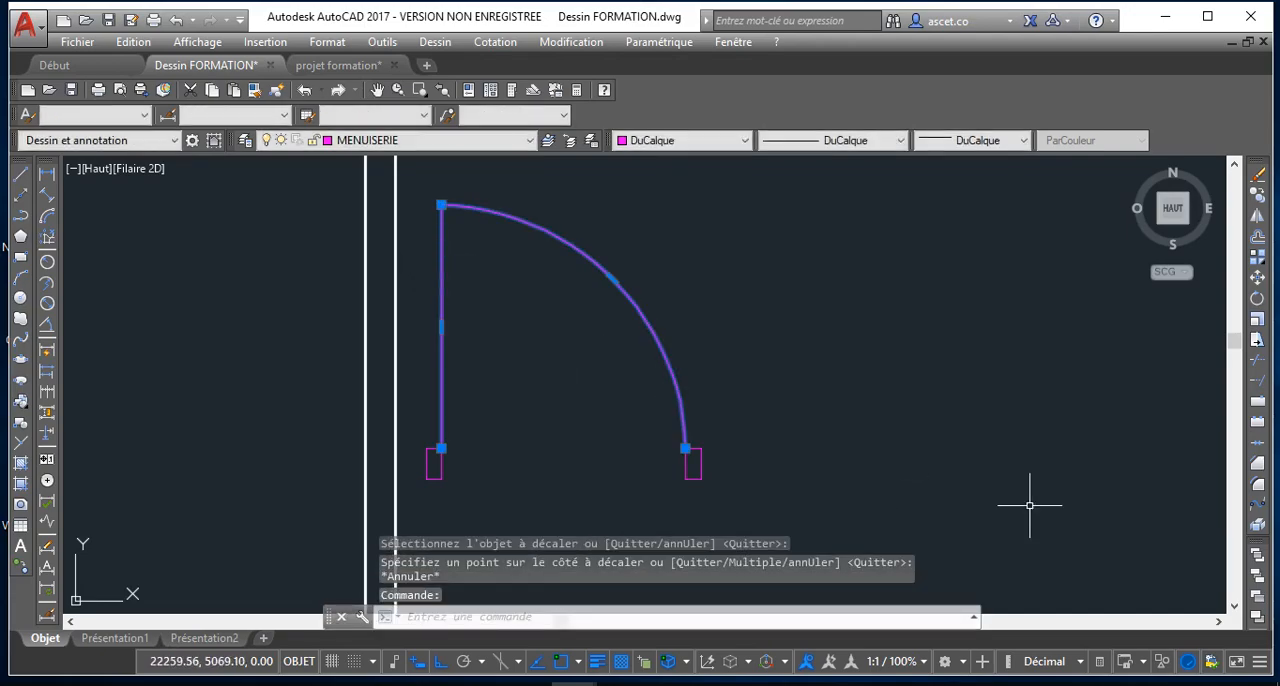
pyautogui.click(1259, 527)
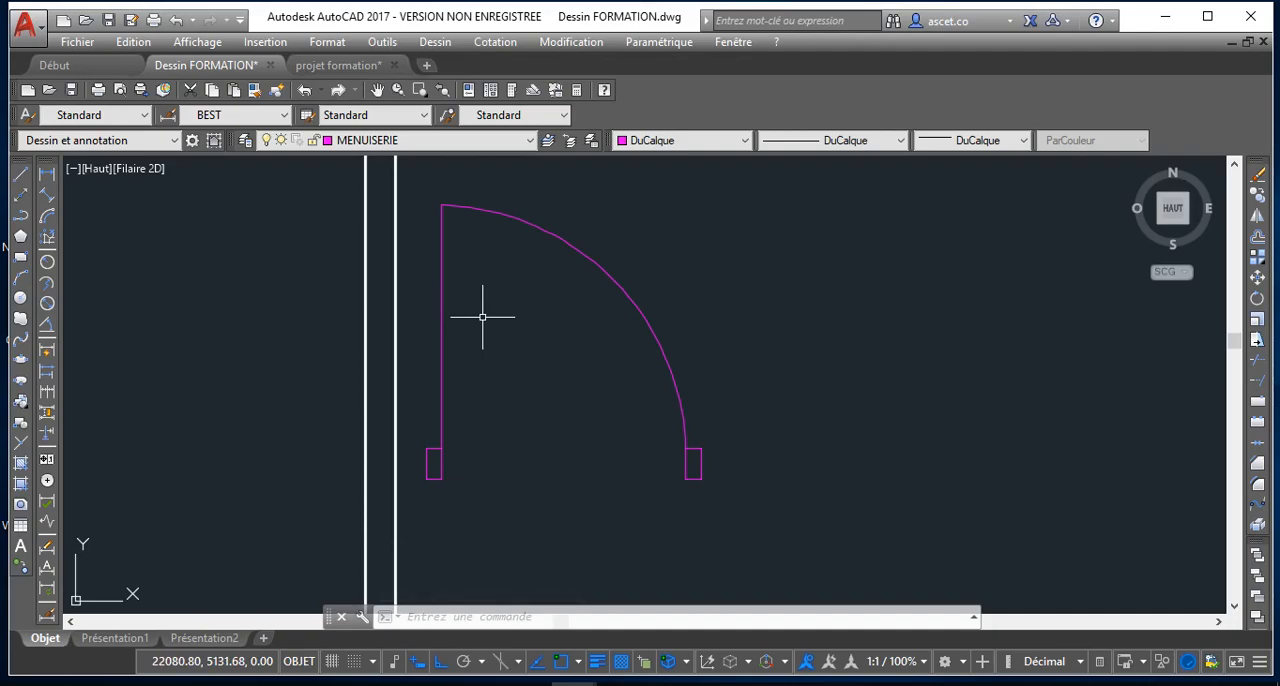
# Try offsetting the door's vertical leaf line by 10 toward the inside of the swing, and undo the offset
pyautogui.press('Return')
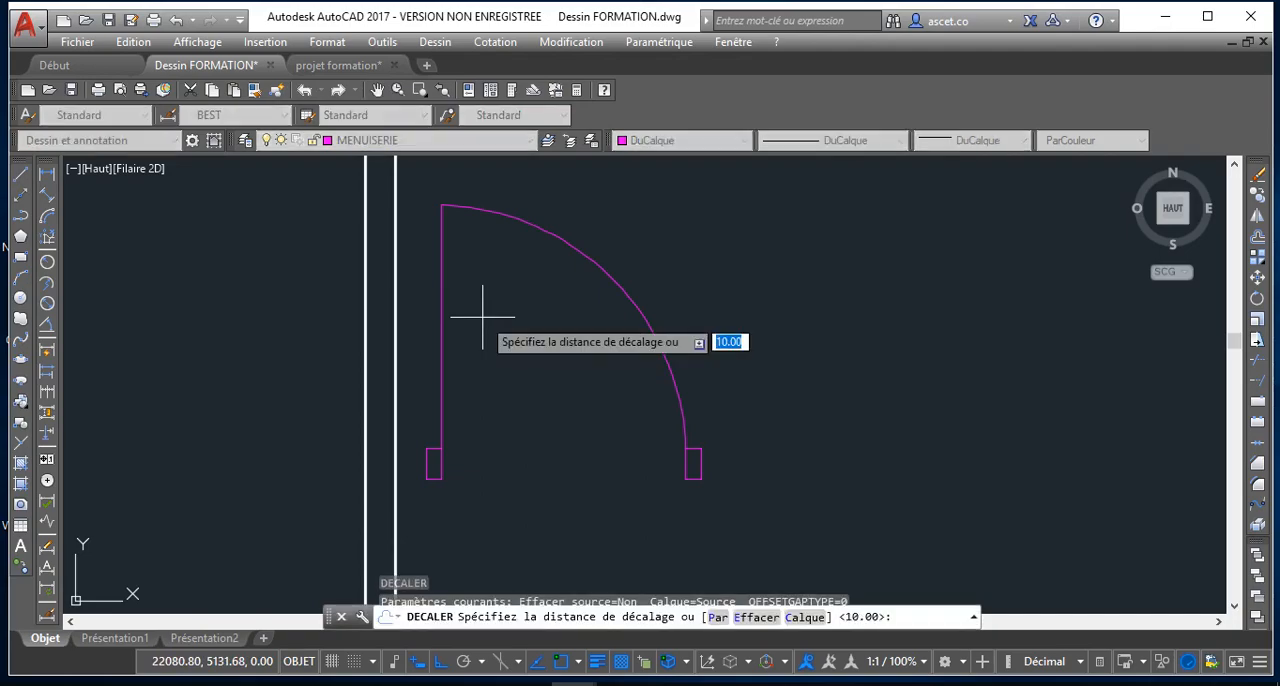
pyautogui.press('Return')
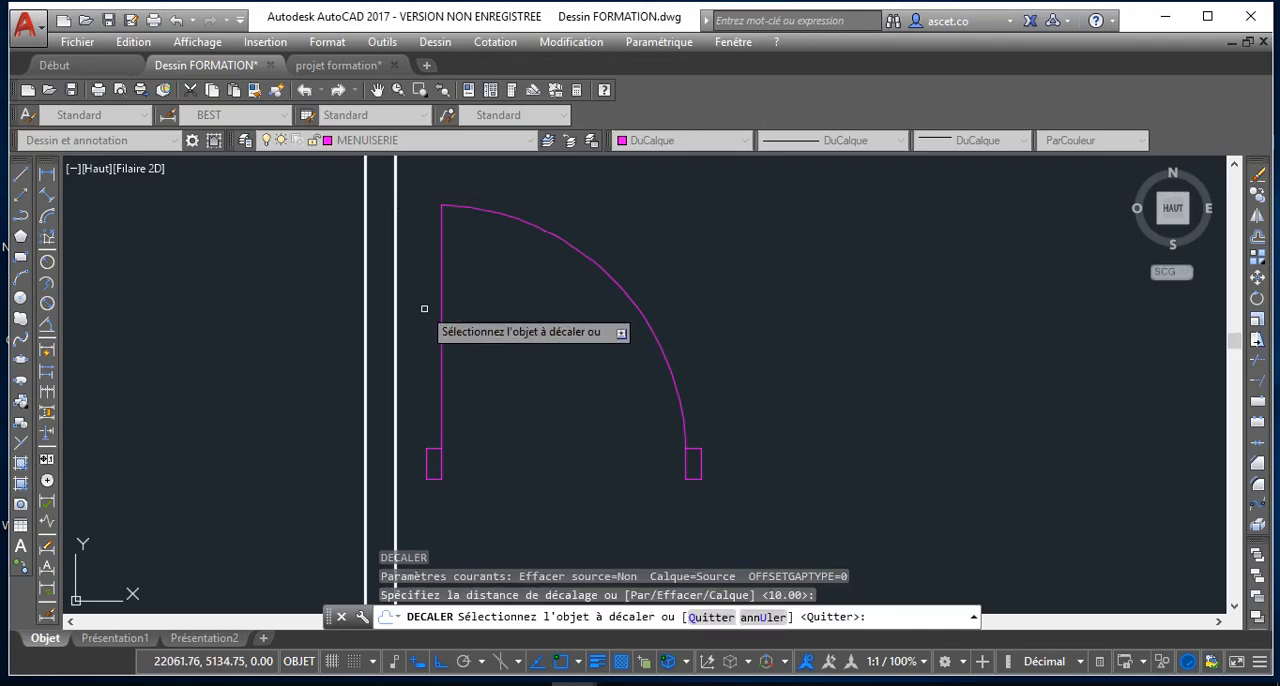
pyautogui.click(442, 297)
pyautogui.click(462, 296)
pyautogui.scroll(4, 491, 328)
pyautogui.scroll(-4, 491, 328)
pyautogui.scroll(-3, 491, 328)
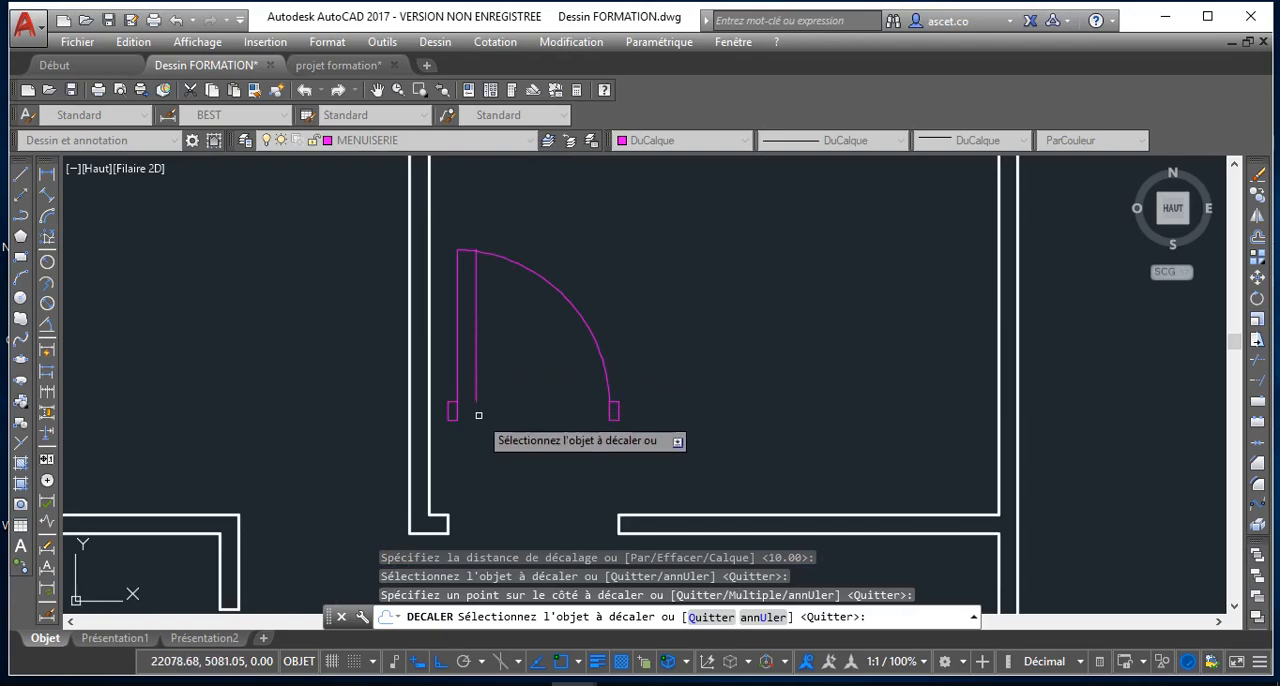
pyautogui.hotkey('ctrl', 'z')
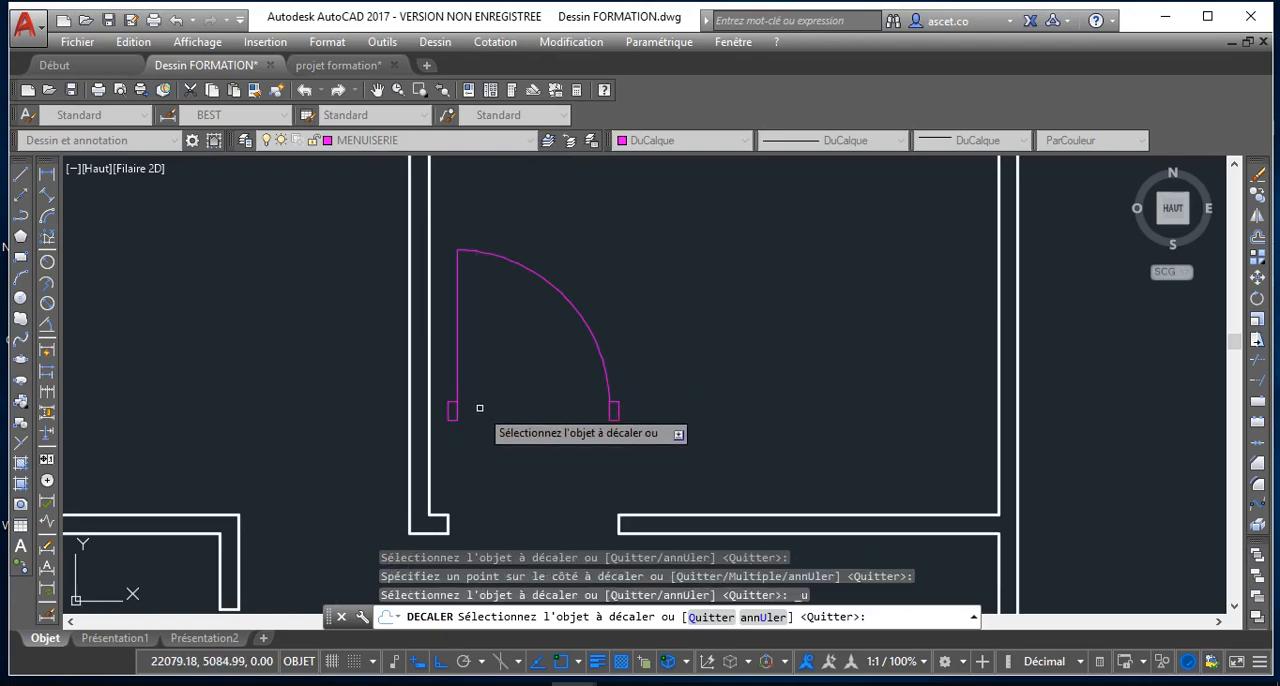
pyautogui.press('Escape')
# Offset the door's vertical leaf line by 5 toward the inside of the swing to give the leaf its thickness
pyautogui.press('Return')
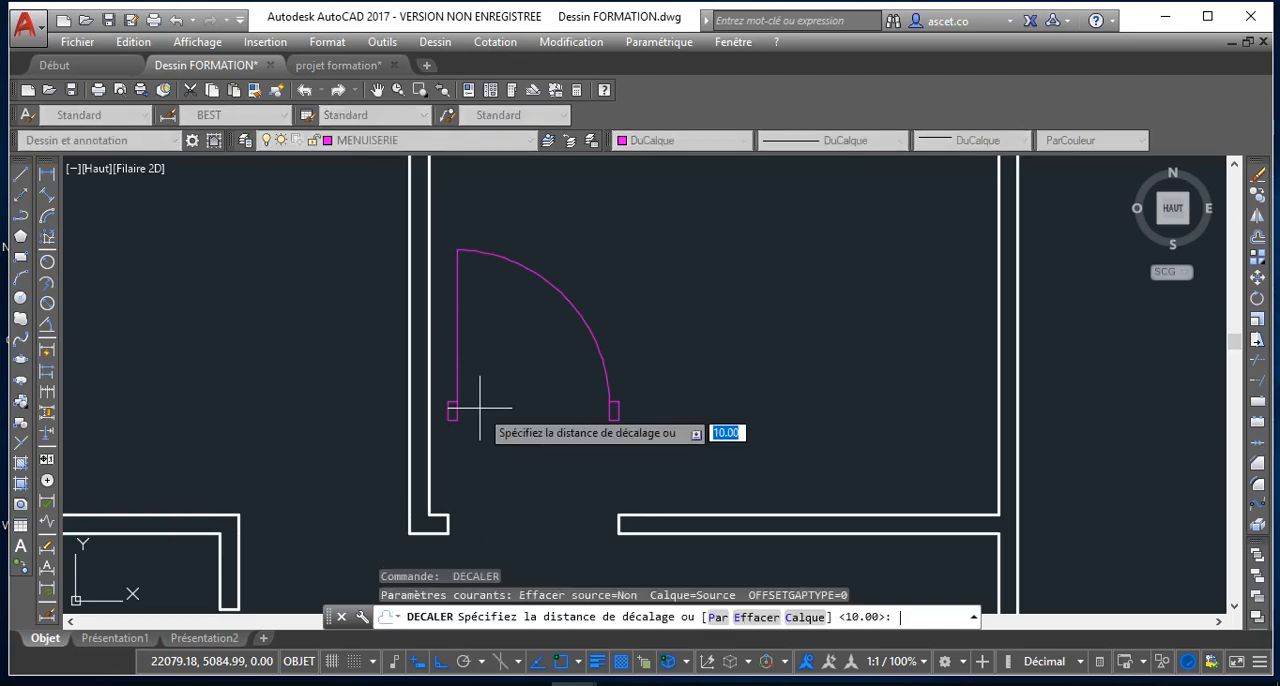
pyautogui.press('Return')
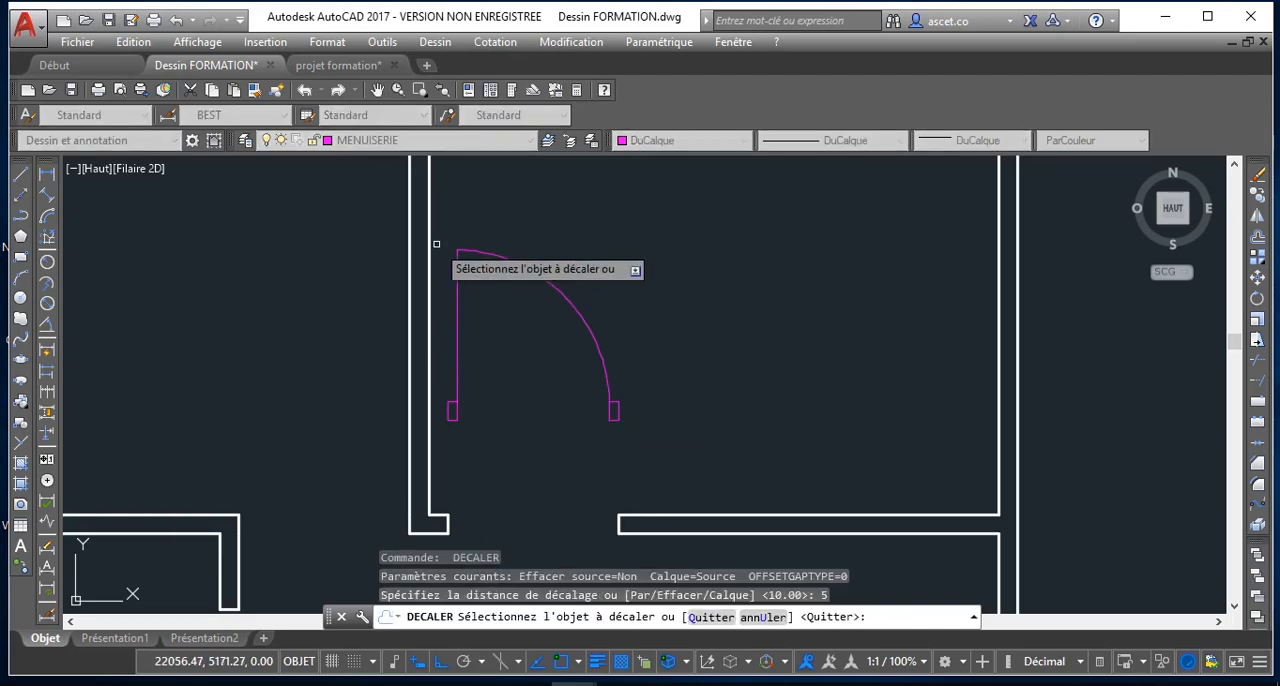
pyautogui.click(457, 305)
pyautogui.click(502, 310)
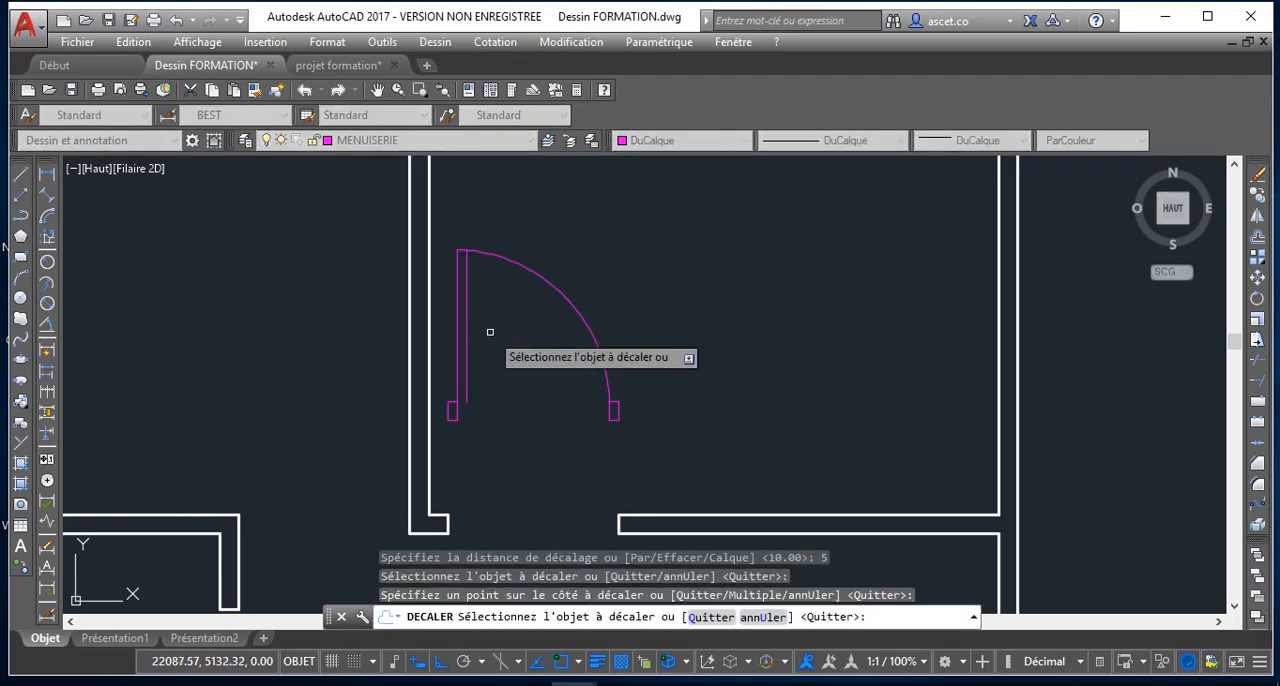
pyautogui.scroll(5, 455, 403)
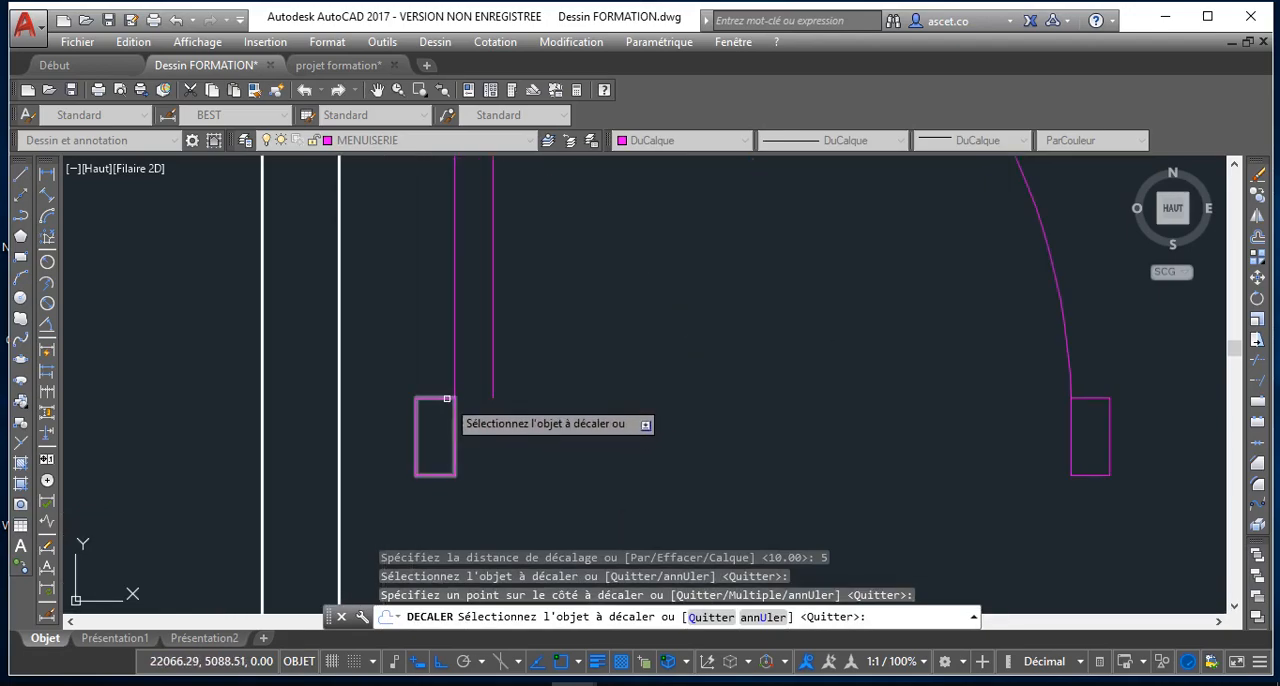
pyautogui.scroll(-7, 468, 398)
pyautogui.scroll(8, 503, 367)
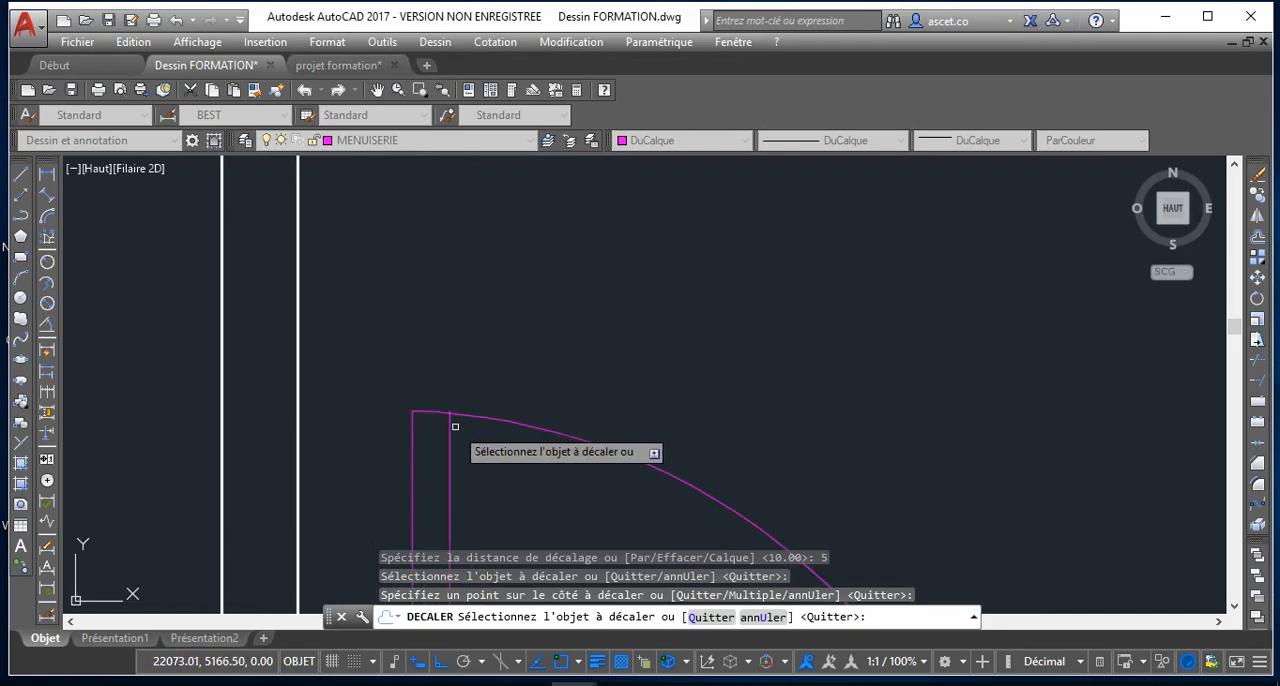
# Trim the inner leaf line's short overshoot beyond the door's swing arc
pyautogui.scroll(-8, 614, 523)
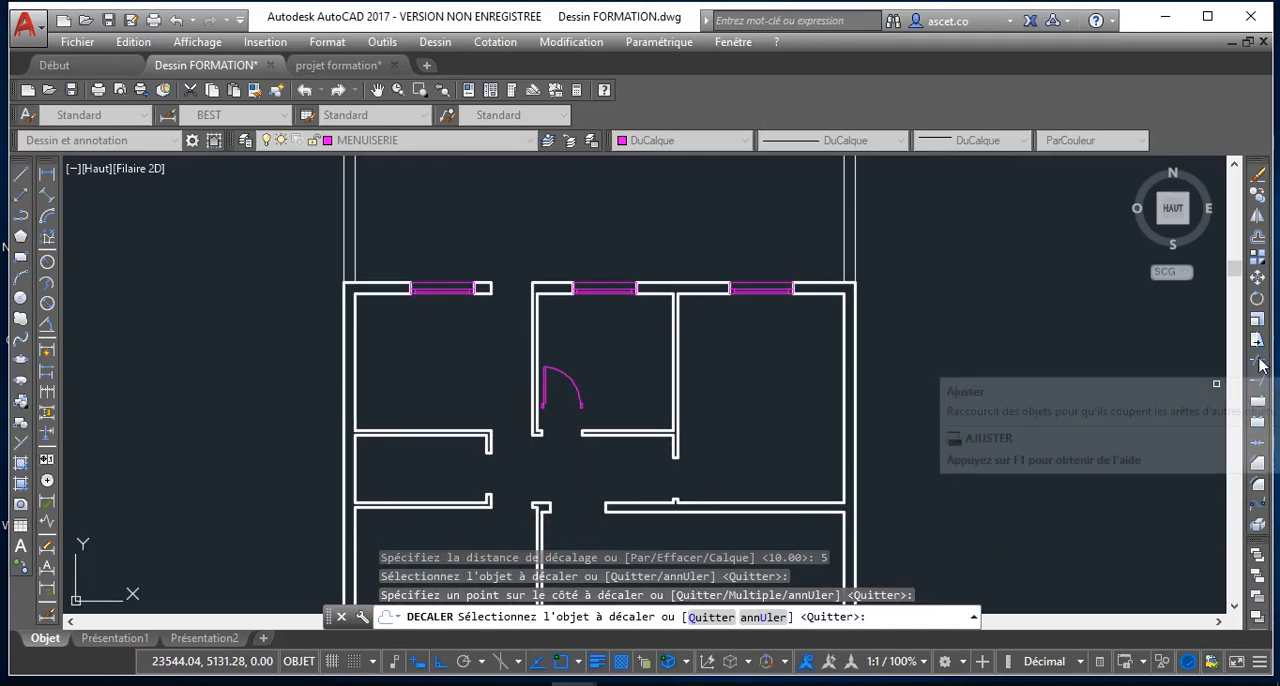
pyautogui.click(1257, 363)
pyautogui.scroll(10, 540, 366)
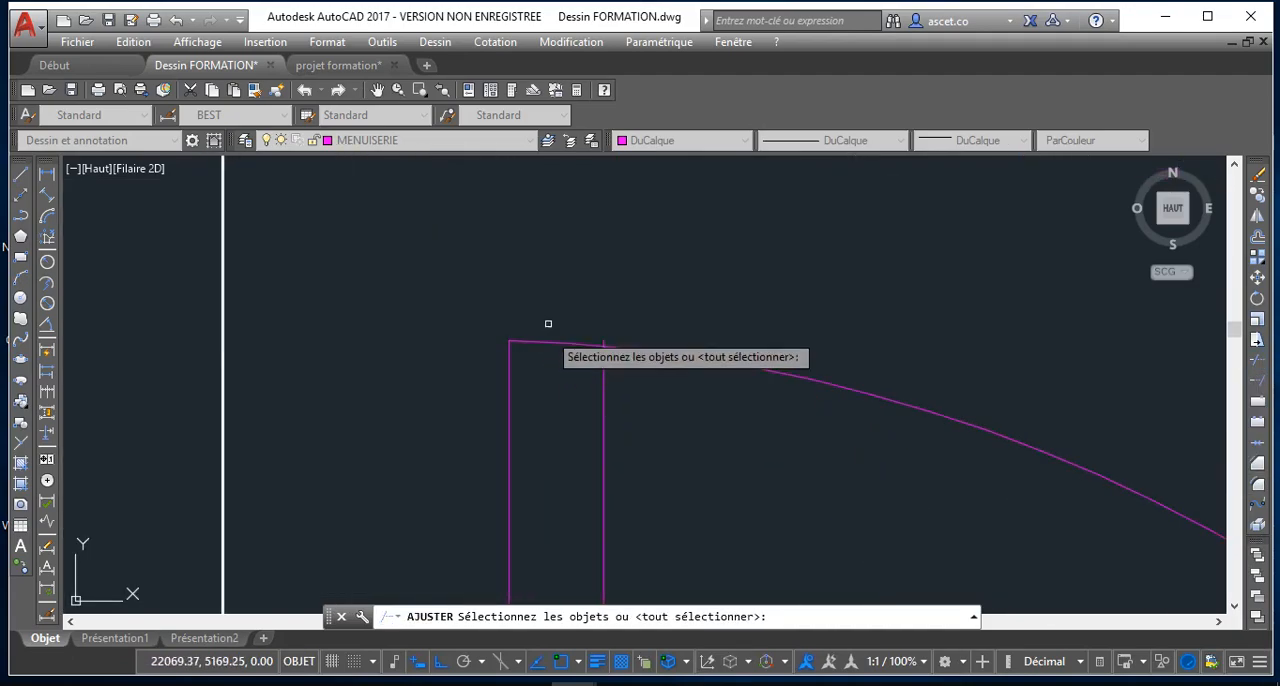
pyautogui.press('Return')
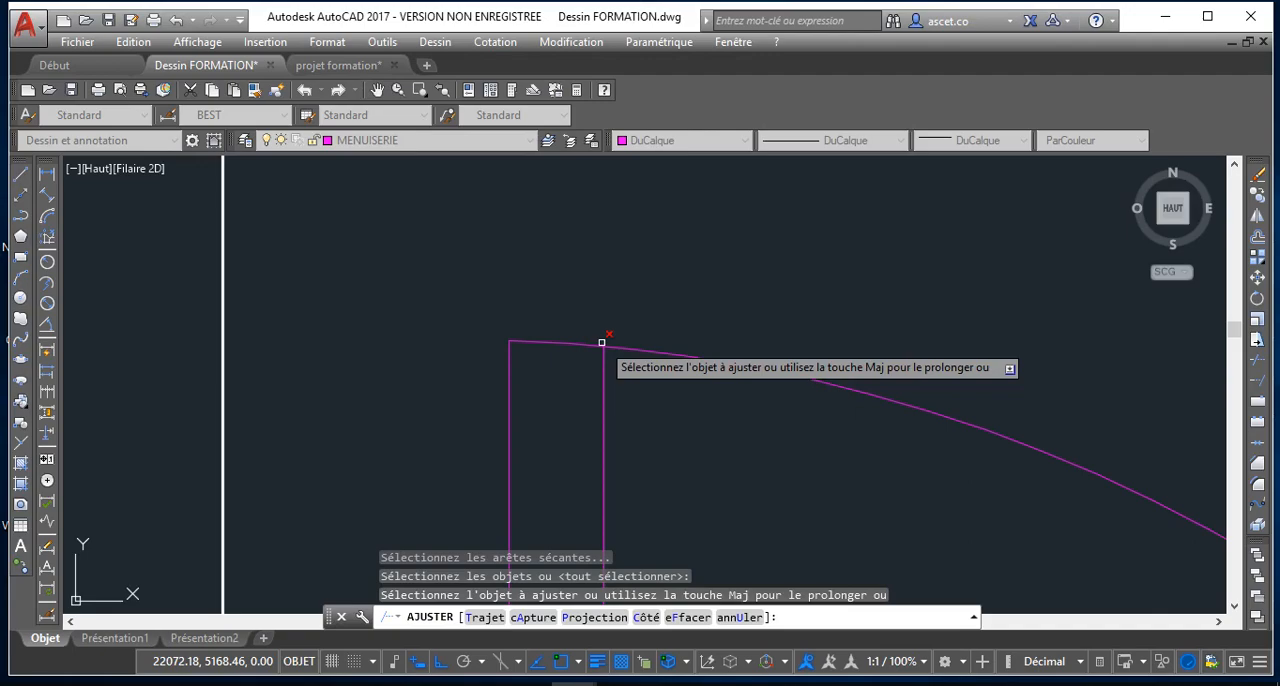
pyautogui.click(602, 343)
pyautogui.scroll(-8, 607, 405)
pyautogui.moveTo(606, 430); pyautogui.dragTo(604, 305, button='middle')
pyautogui.scroll(-2, 700, 491)
pyautogui.moveTo(690, 472); pyautogui.dragTo(686, 457, button='middle')
pyautogui.scroll(4, 645, 448)
pyautogui.rightClick(634, 488)
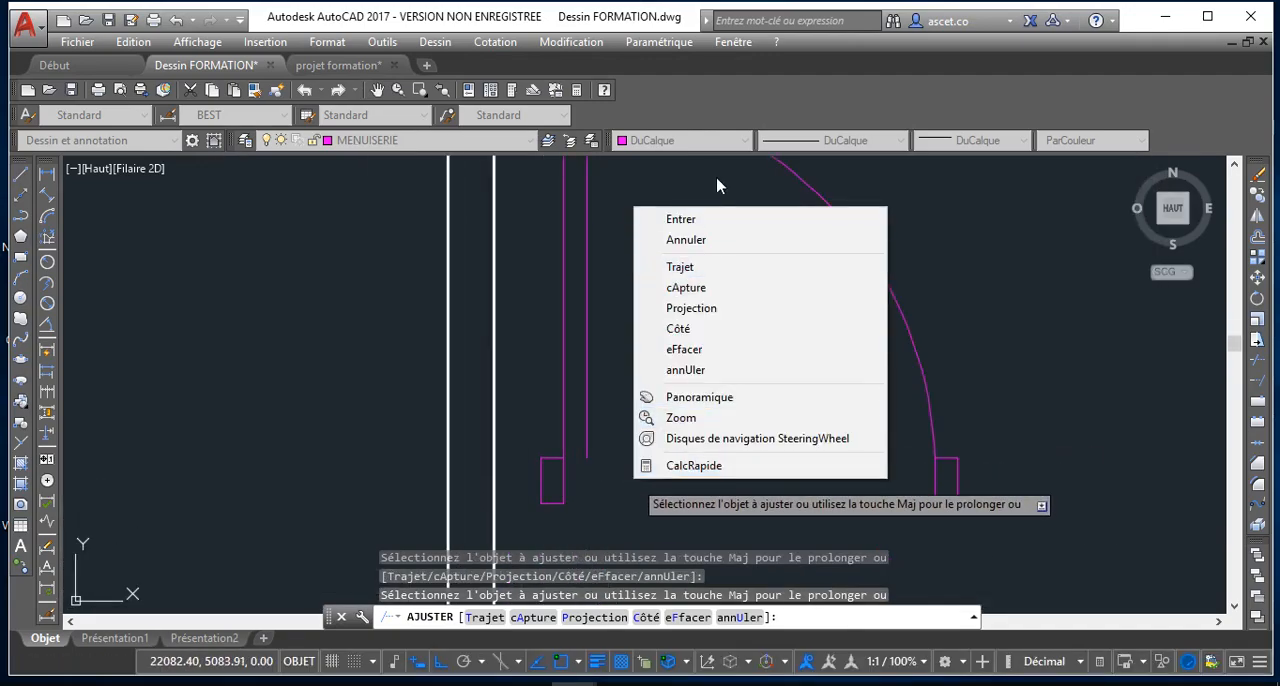
pyautogui.click(720, 242)
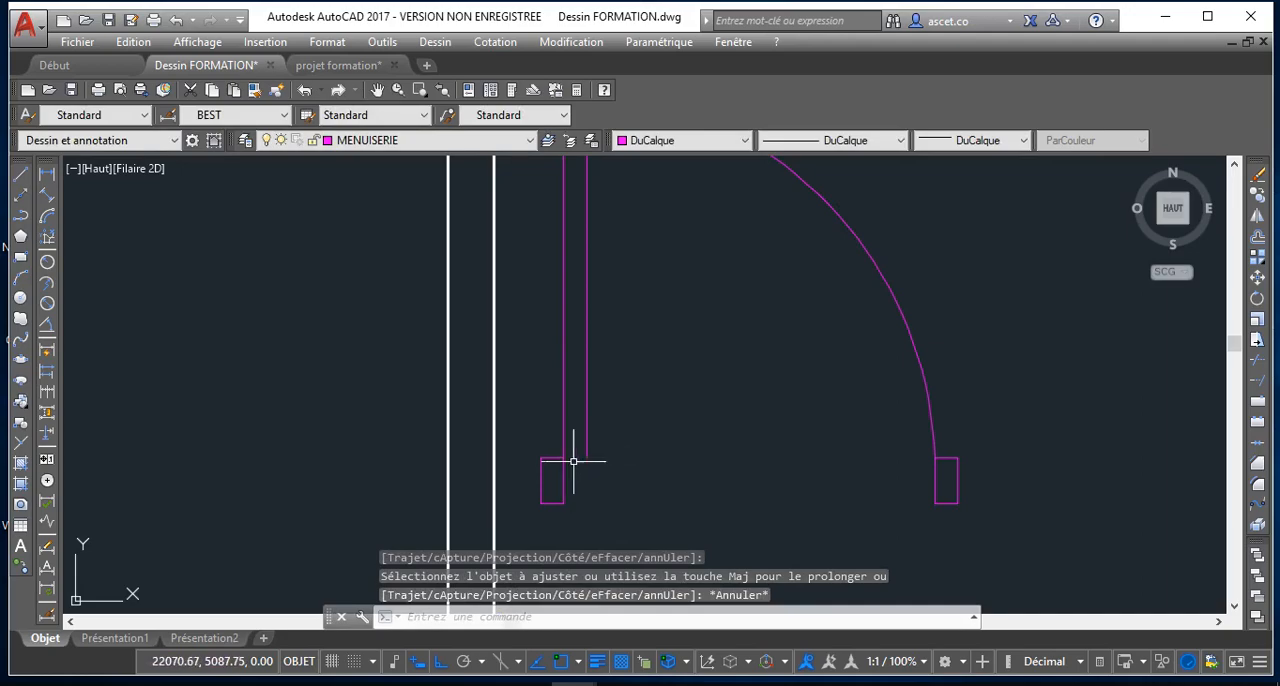
# Draw a horizontal line closing the lower end of the door leaf, from the hinge jamb's corner to the inner leaf line
pyautogui.click(18, 178)
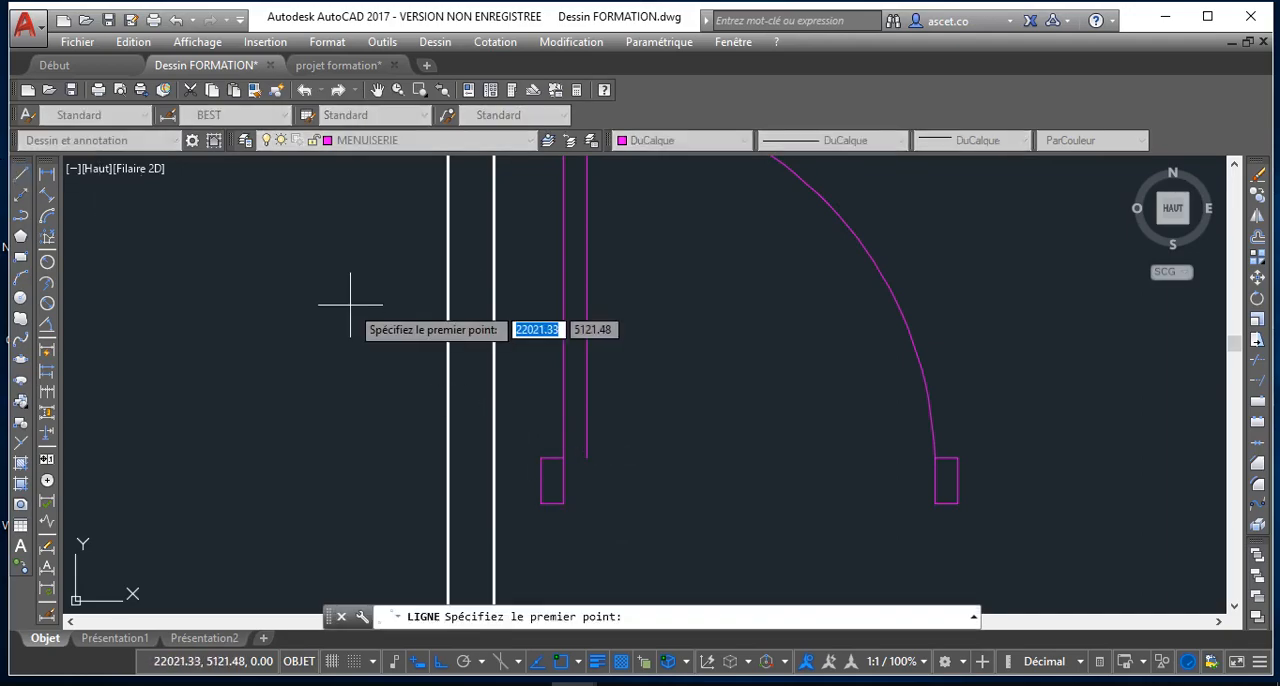
pyautogui.scroll(5, 574, 455)
pyautogui.click(534, 465)
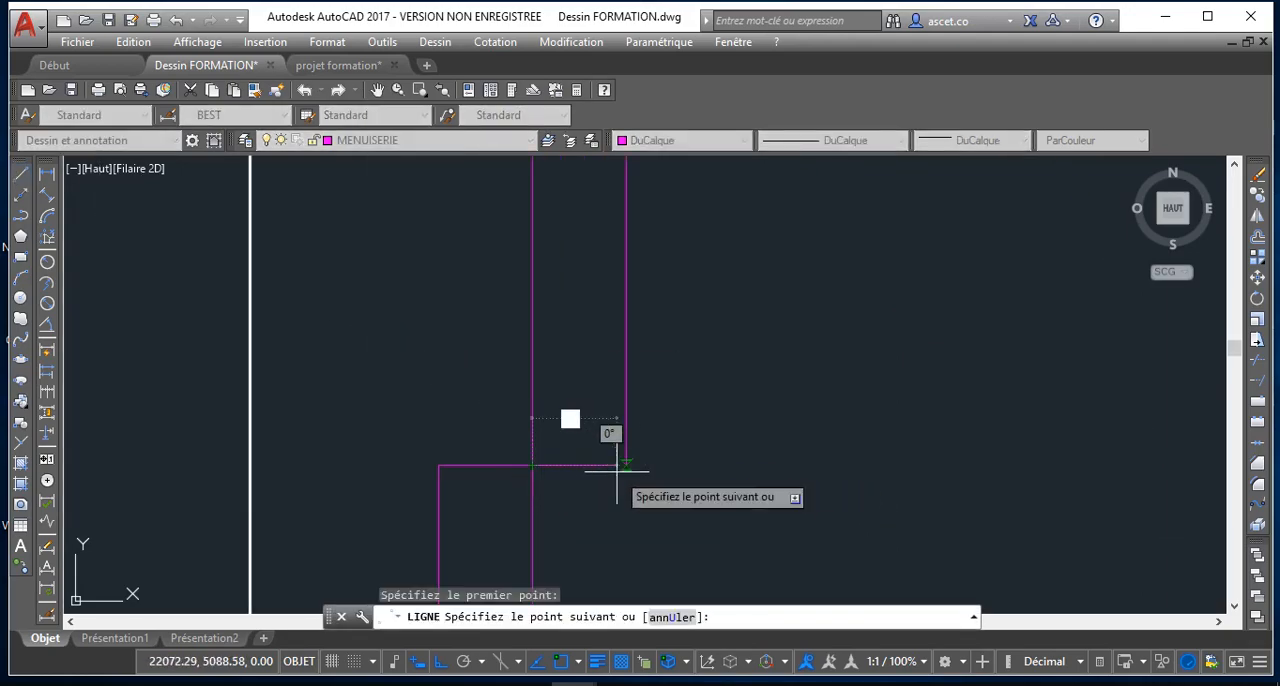
pyautogui.scroll(-4, 630, 435)
pyautogui.scroll(-4, 634, 424)
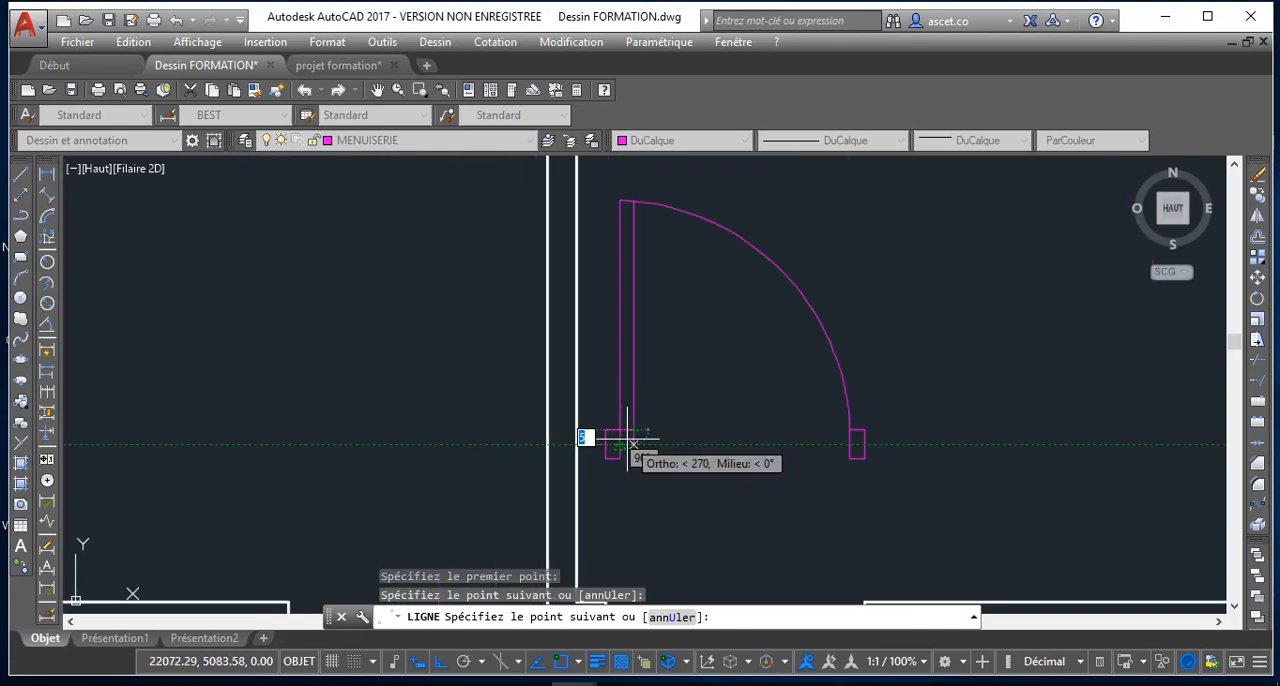
pyautogui.press('Escape')
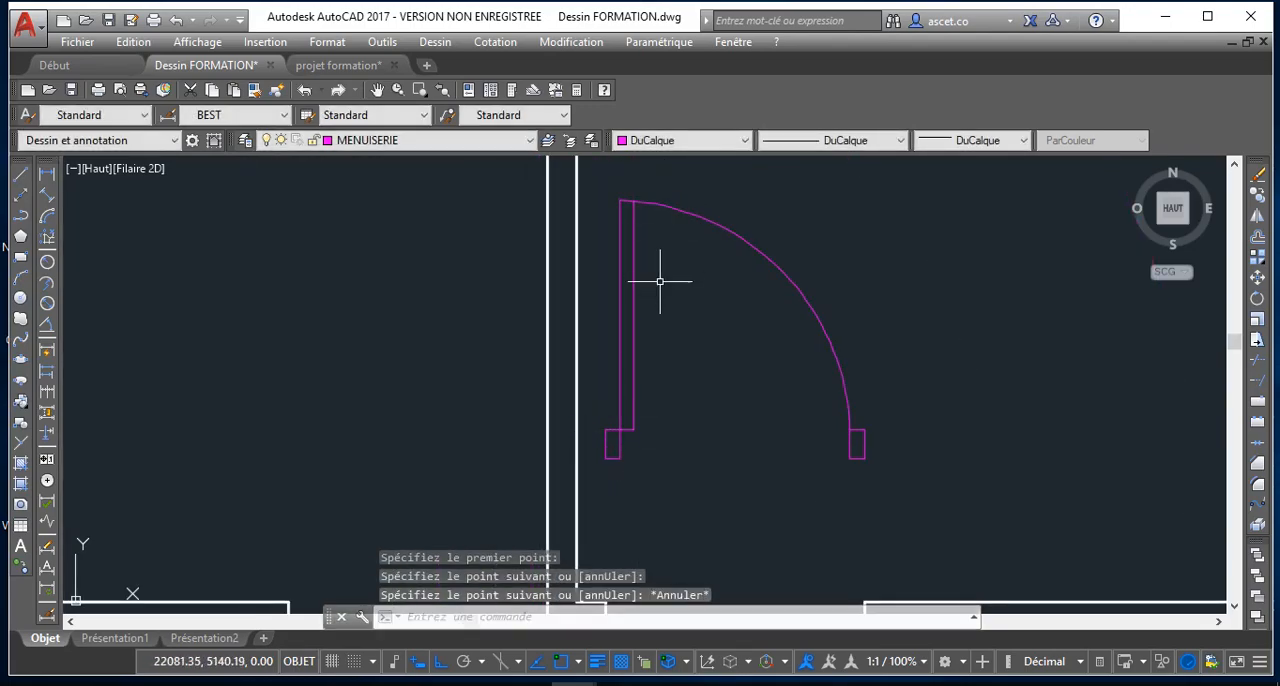
# Offset the inner leaf line by 2.5 toward the outer leaf line to add a centre line within the leaf
pyautogui.write('dec')
pyautogui.press('Return')
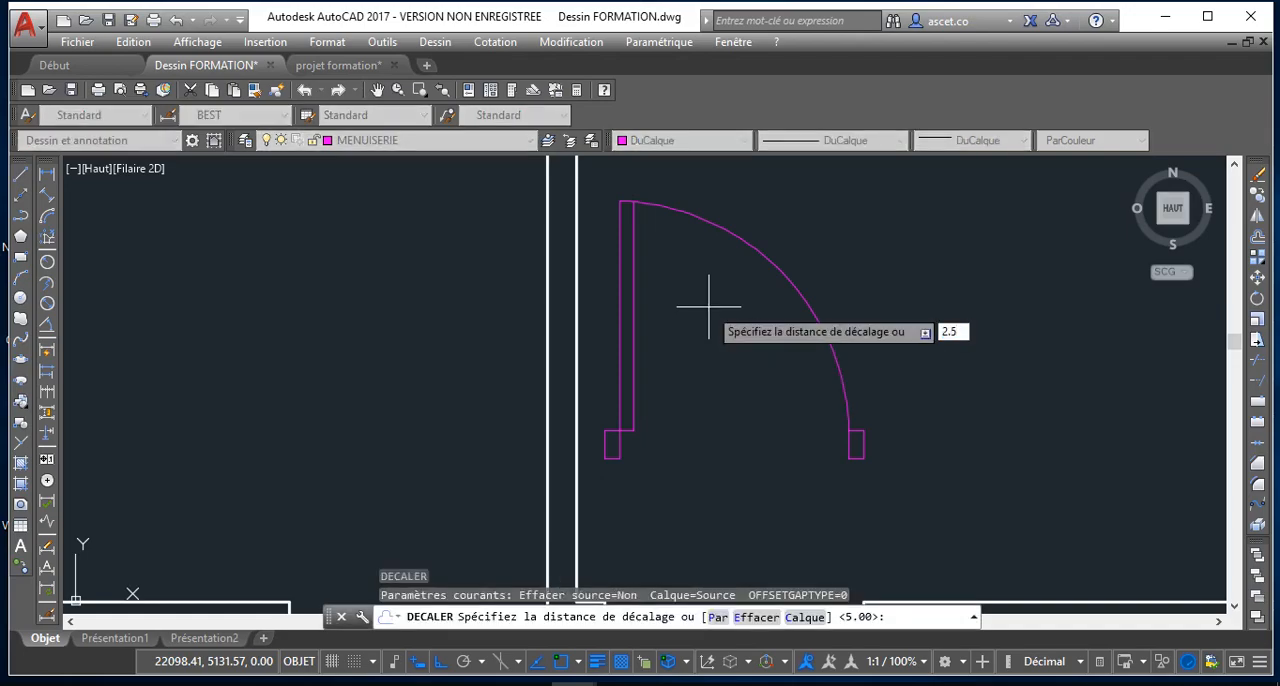
pyautogui.press('Return')
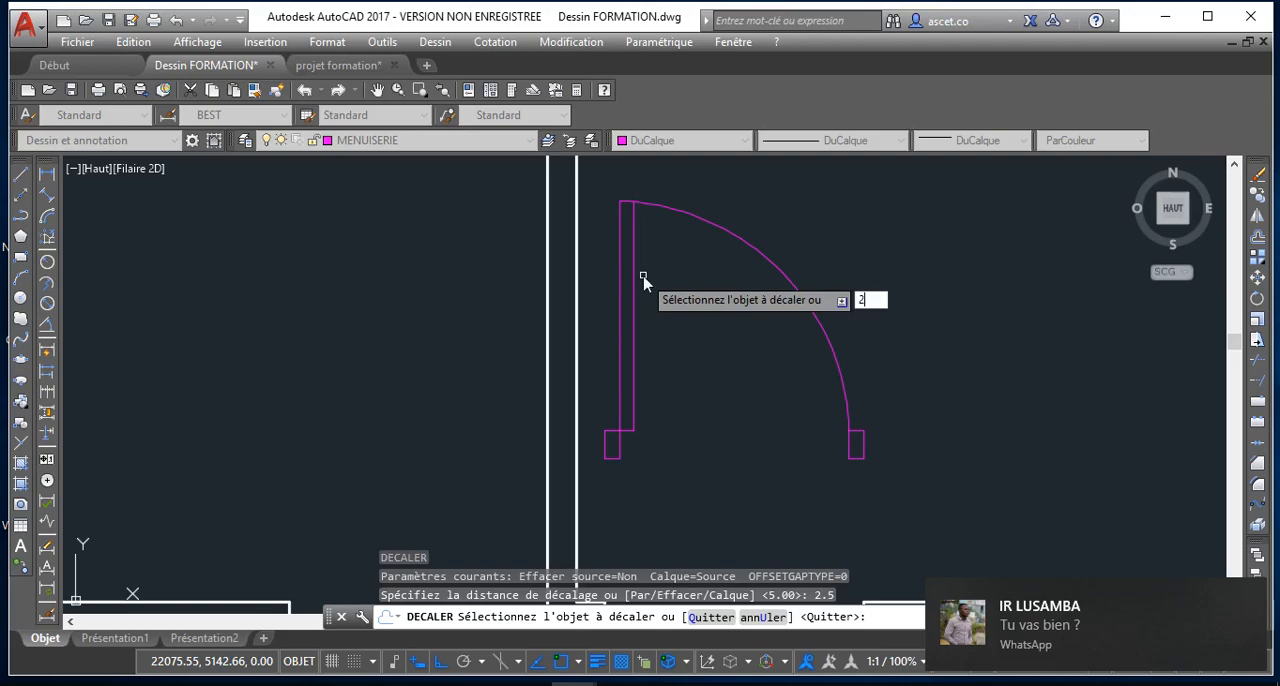
pyautogui.write('.')
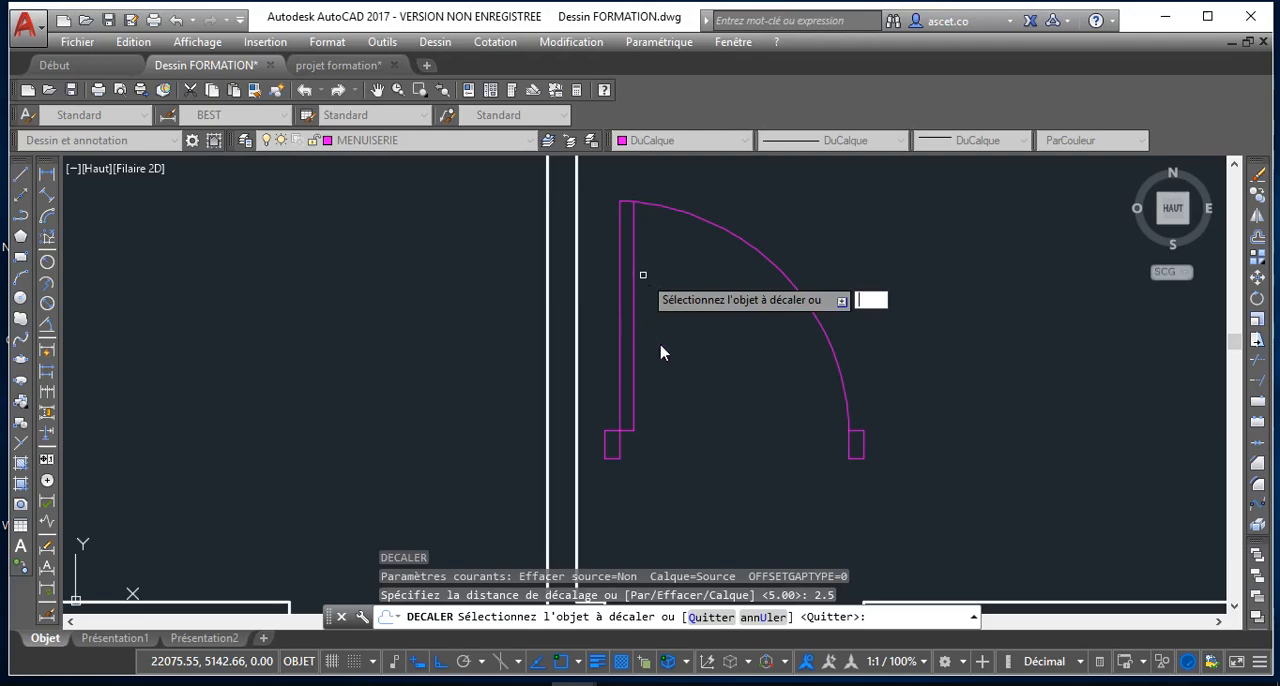
pyautogui.press('Escape')
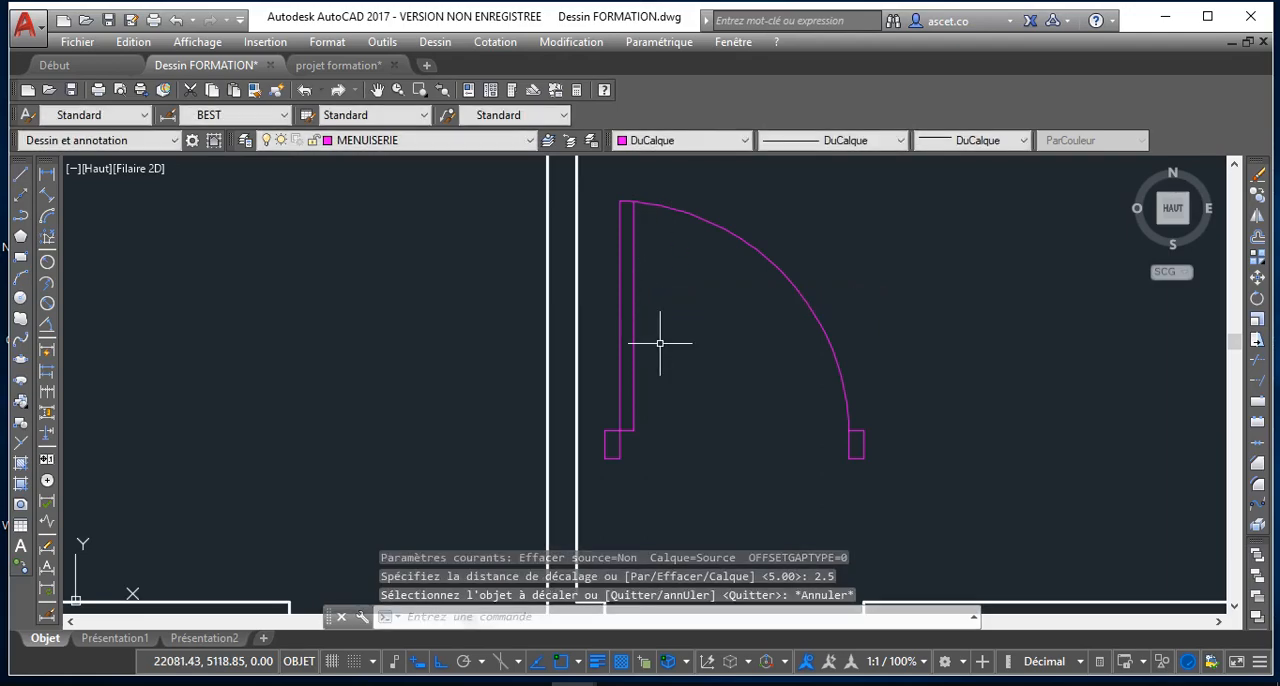
pyautogui.press('Return')
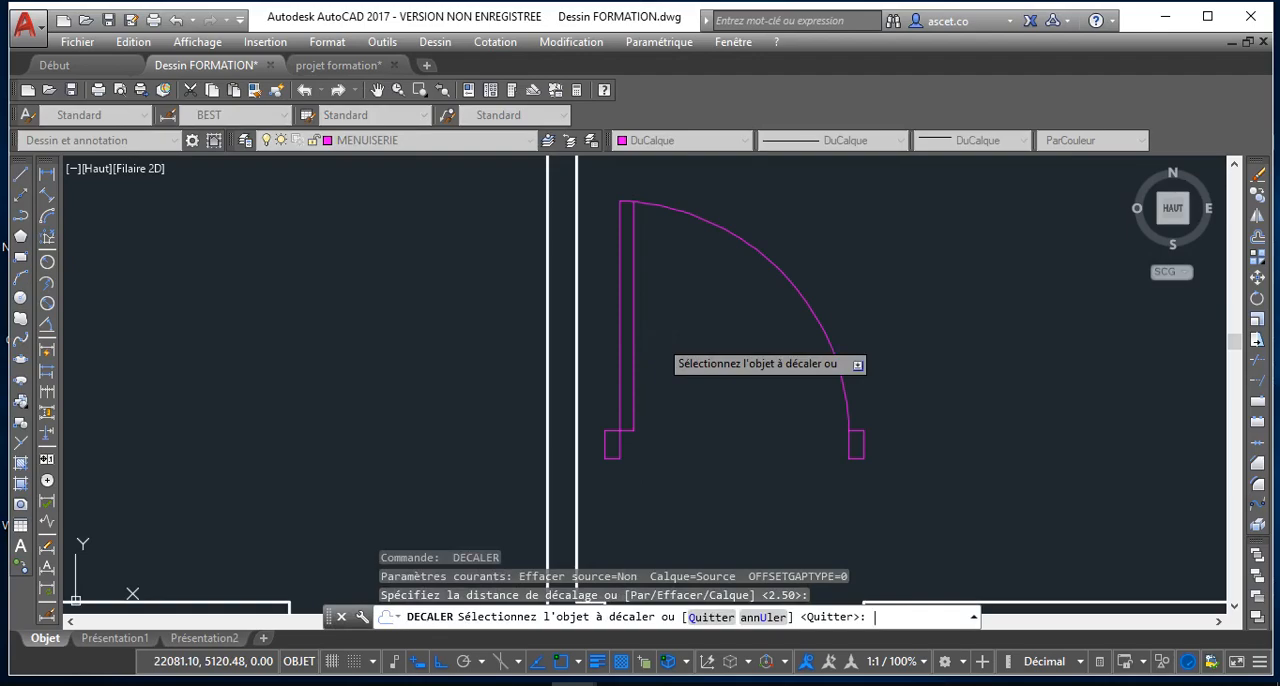
pyautogui.press('Escape')
pyautogui.press('Return')
pyautogui.press('Return')
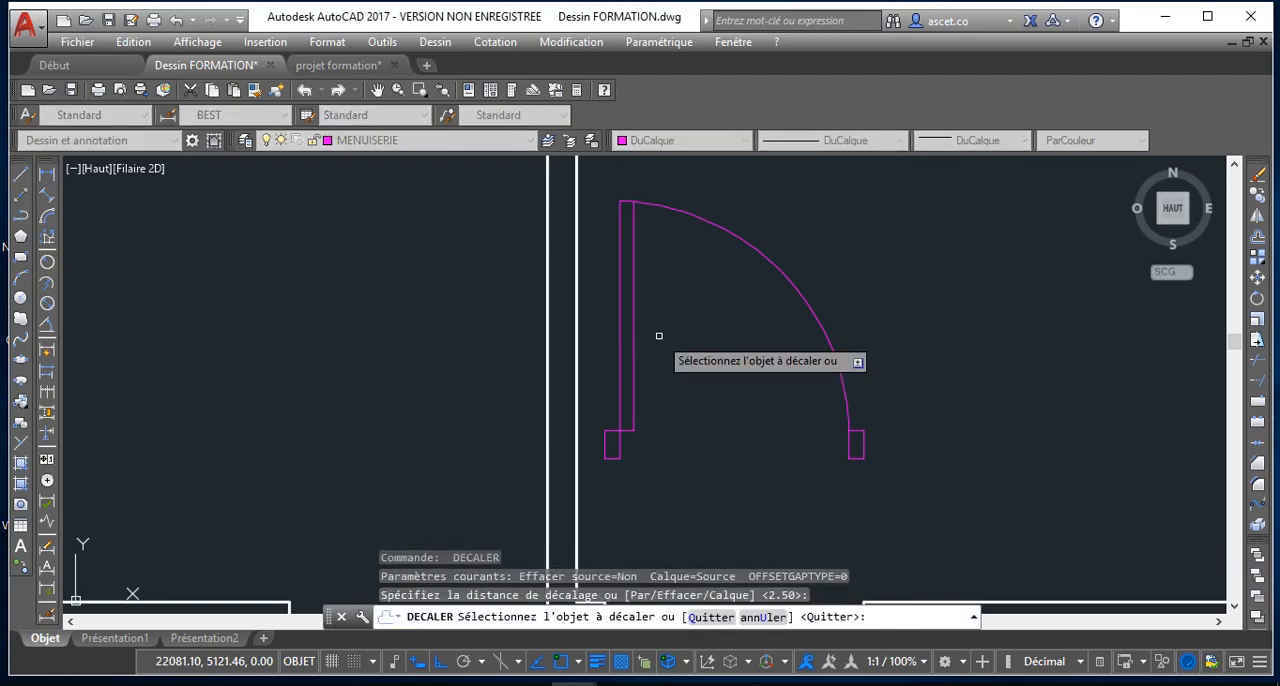
pyautogui.click(632, 330)
pyautogui.click(619, 328)
pyautogui.scroll(3, 631, 300)
pyautogui.scroll(-3, 629, 322)
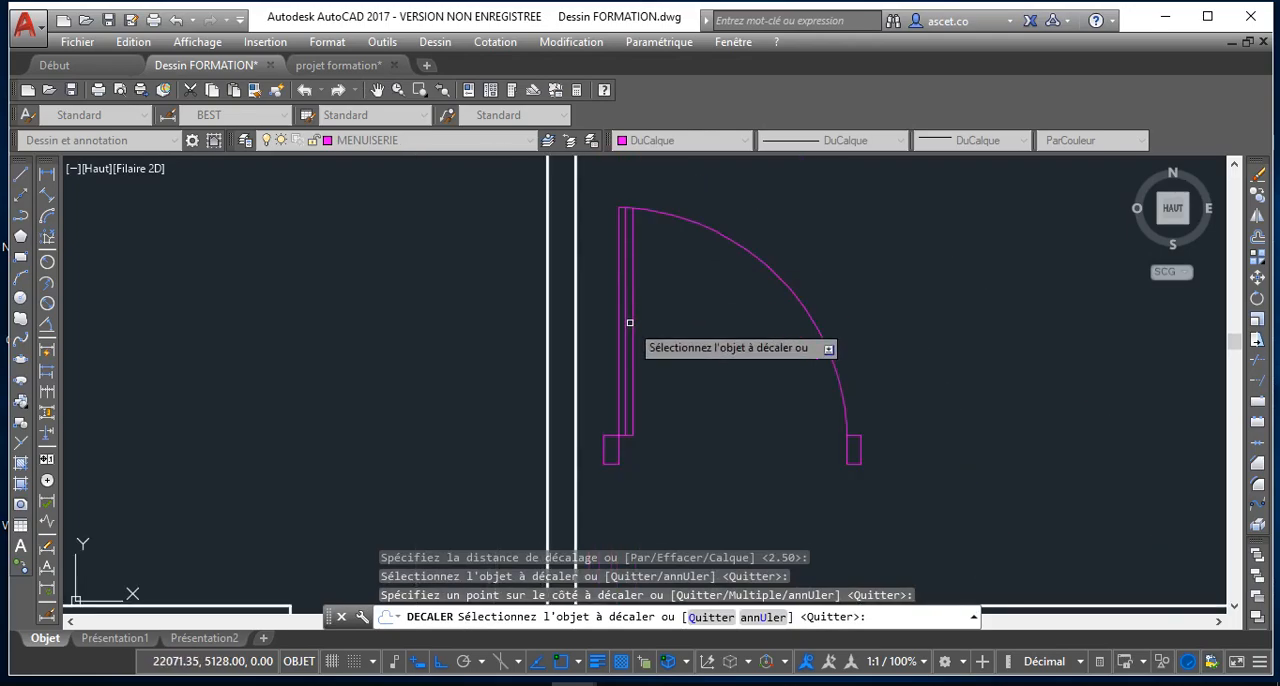
pyautogui.press('Return')
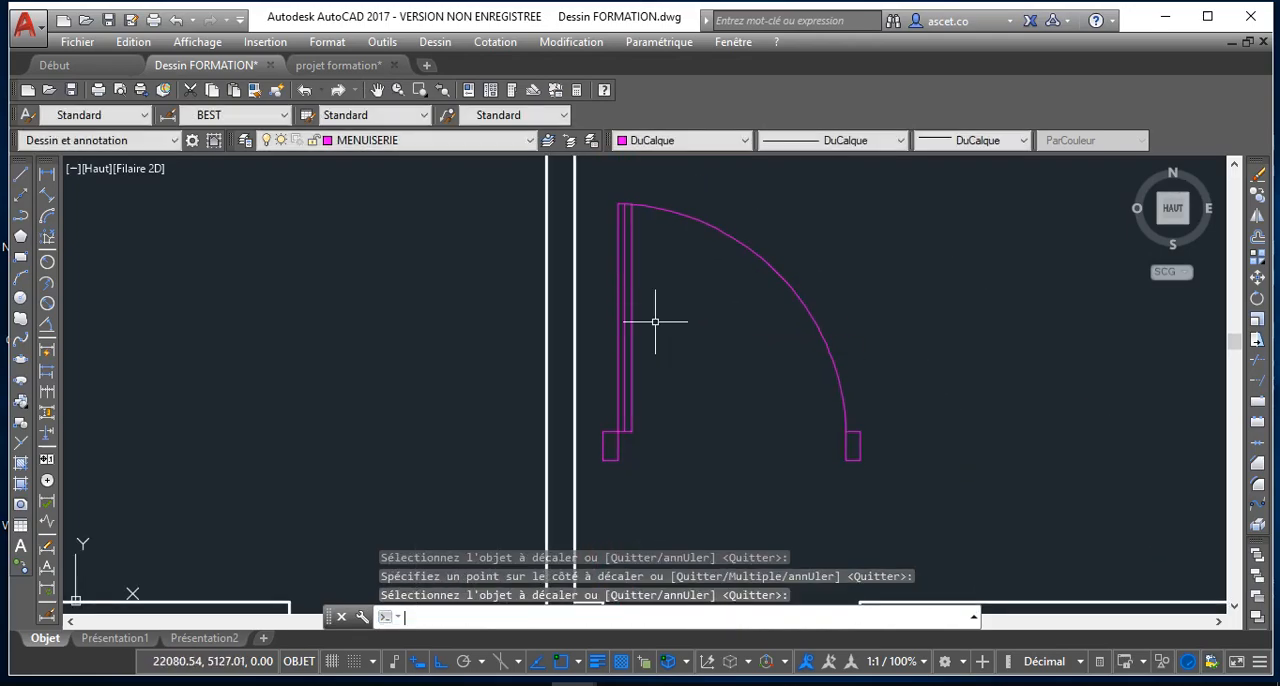
# Offset the leaf's lower closing line upward by 10
pyautogui.press('Return')
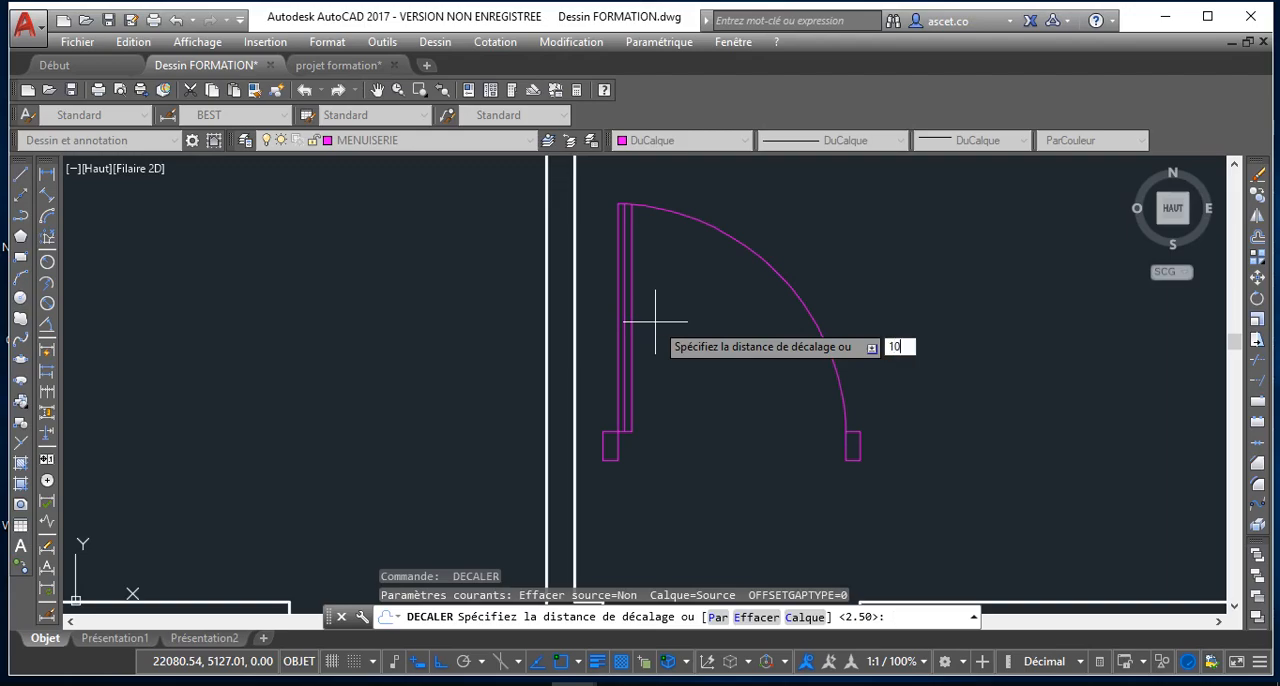
pyautogui.press('Return')
pyautogui.scroll(4, 625, 432)
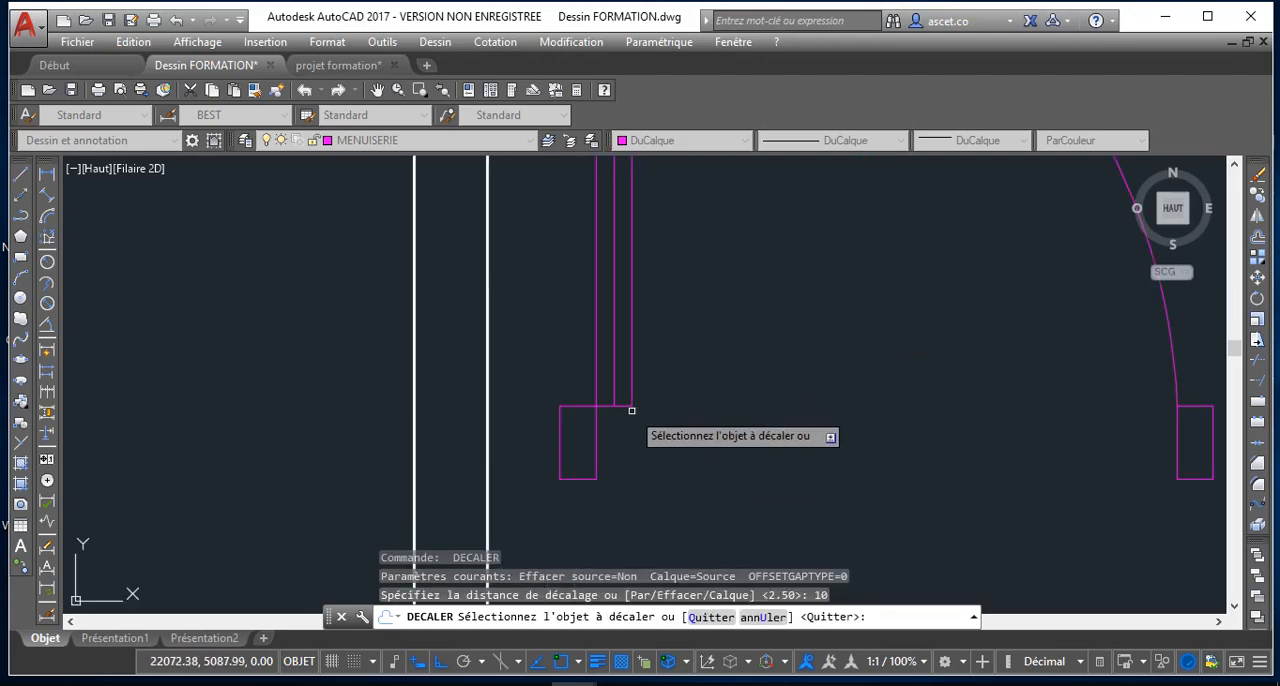
pyautogui.click(632, 410)
pyautogui.click(609, 346)
pyautogui.scroll(-2, 622, 232)
pyautogui.scroll(-3, 620, 235)
pyautogui.scroll(5, 650, 340)
pyautogui.scroll(-5, 665, 380)
pyautogui.scroll(2, 652, 392)
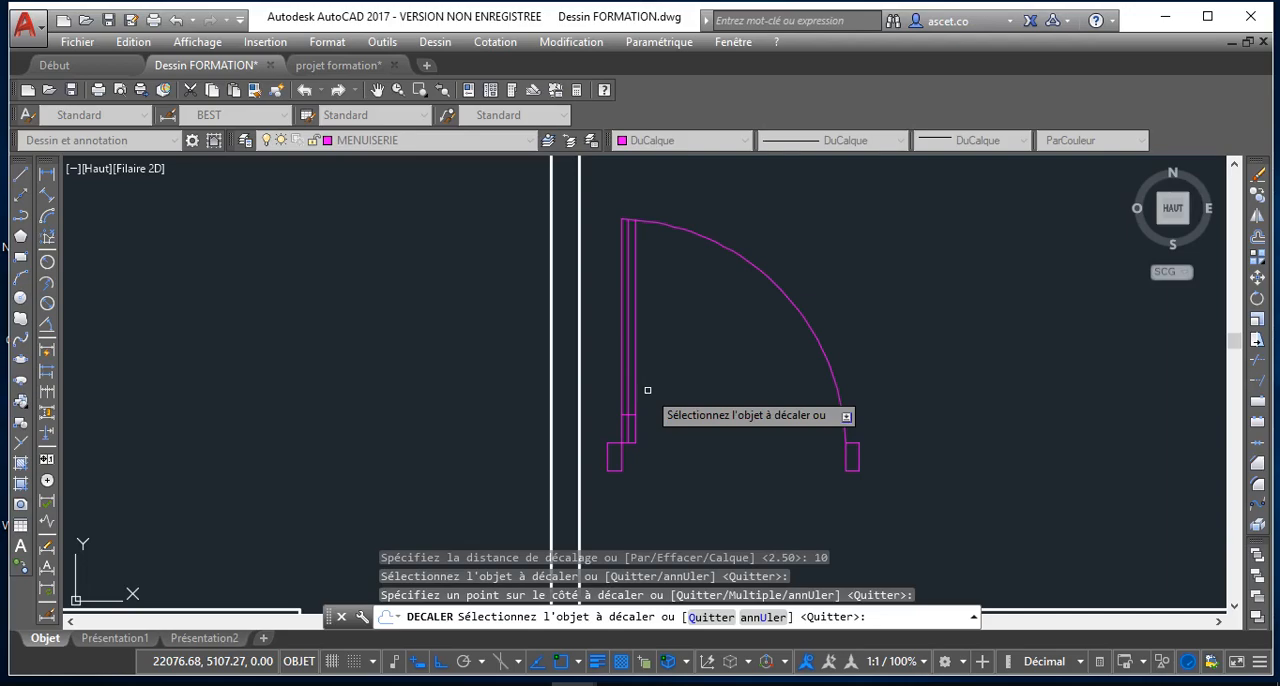
# Offset the new crossline near the leaf's lower end upward by 60 to add a second one near its upper end
pyautogui.press('Return')
pyautogui.press('Return')
pyautogui.write('60')
pyautogui.press('Return')
pyautogui.scroll(5, 627, 418)
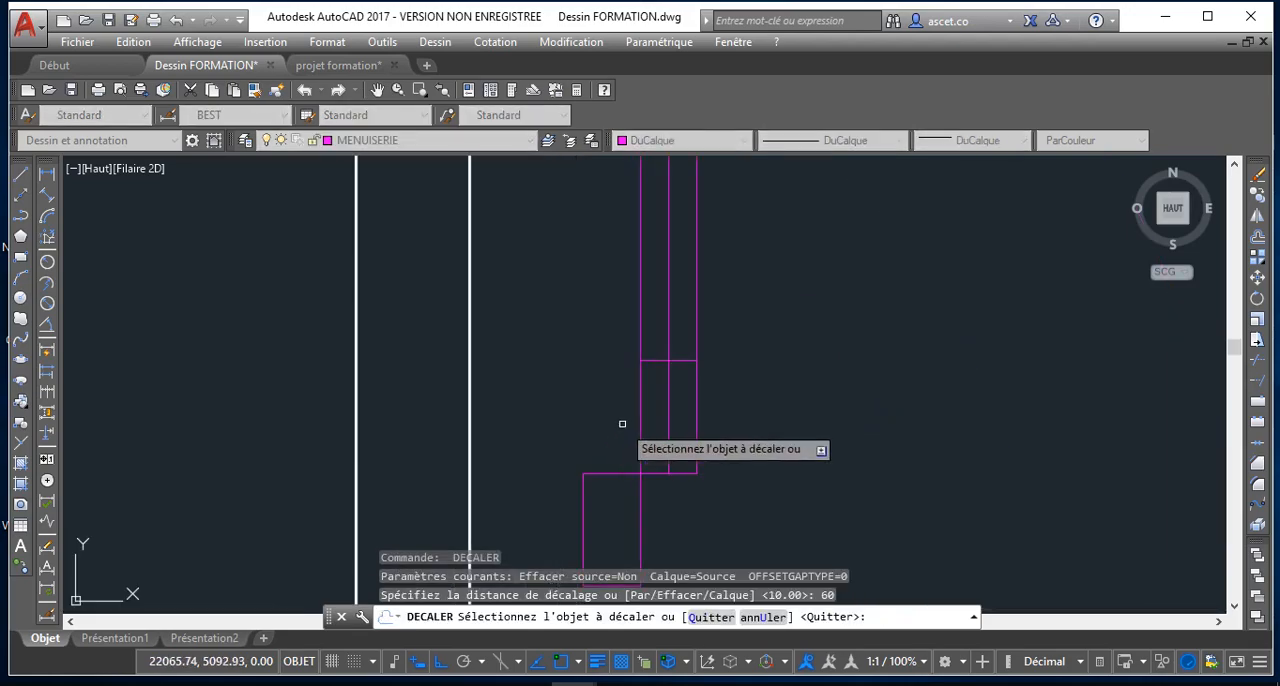
pyautogui.click(649, 360)
pyautogui.scroll(-5, 617, 286)
pyautogui.click(607, 206)
pyautogui.moveTo(609, 213); pyautogui.dragTo(600, 314, button='middle')
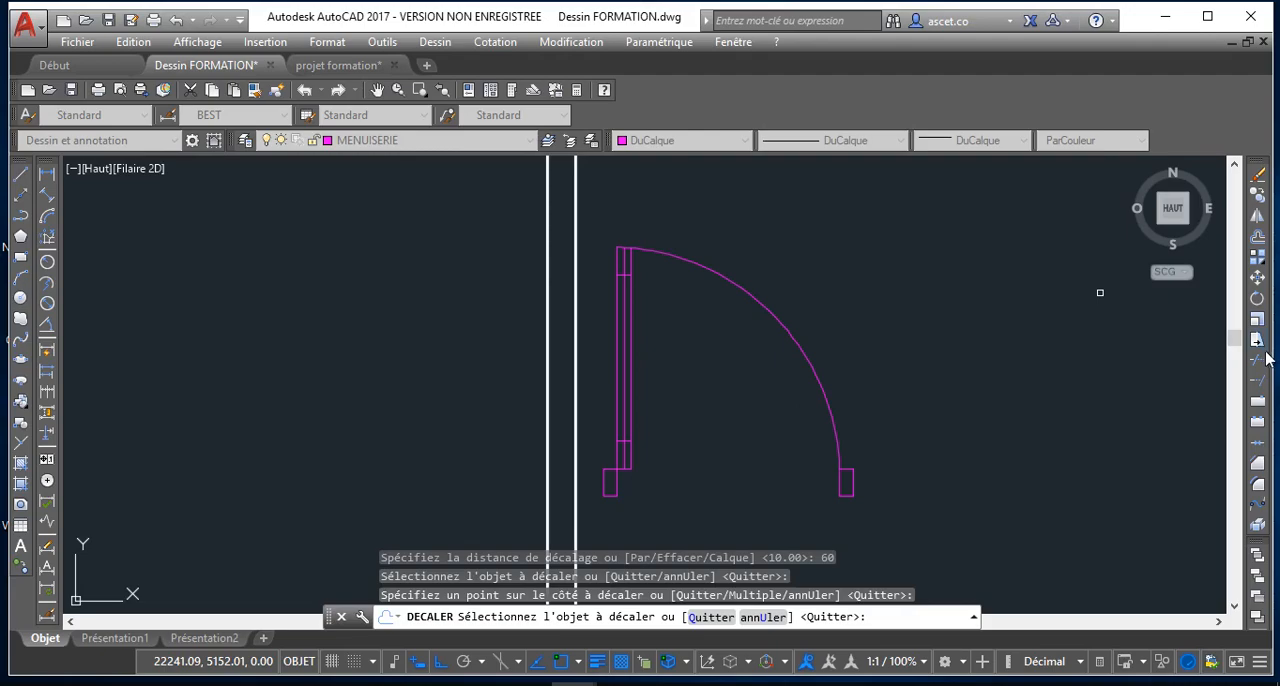
# Trim the leaf's centre line at both ends so it runs only between the two inner crosslines
pyautogui.click(1262, 358)
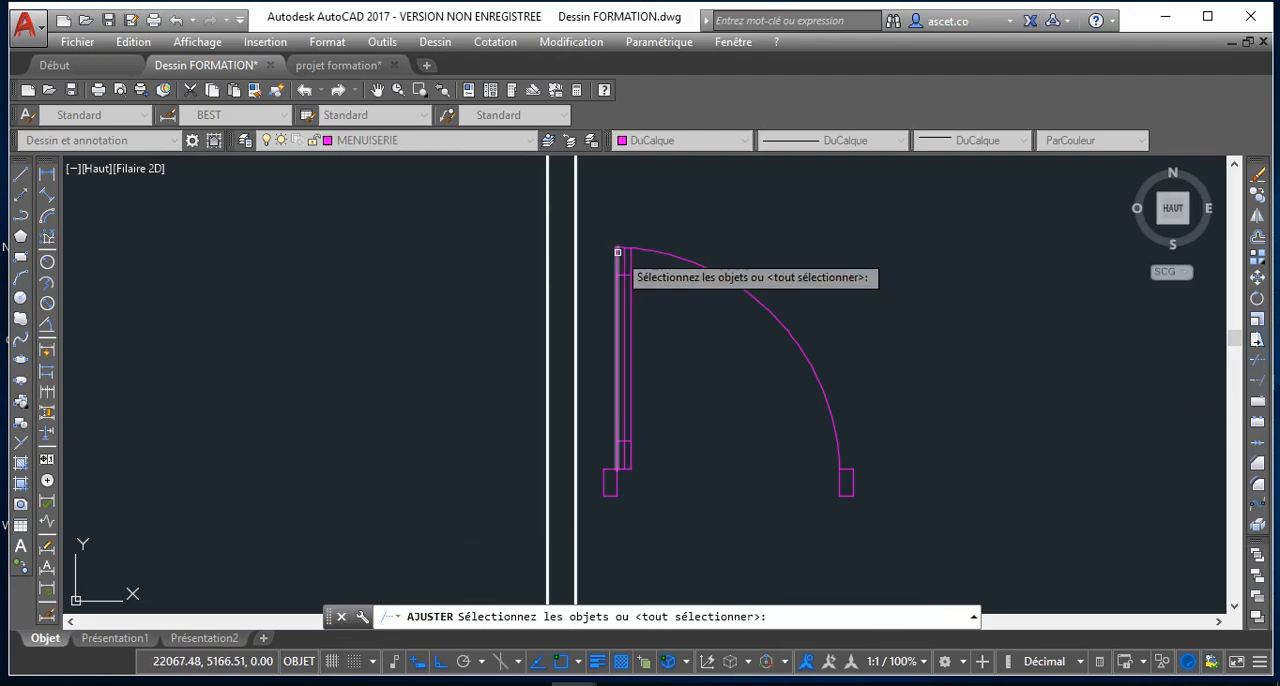
pyautogui.press('Return')
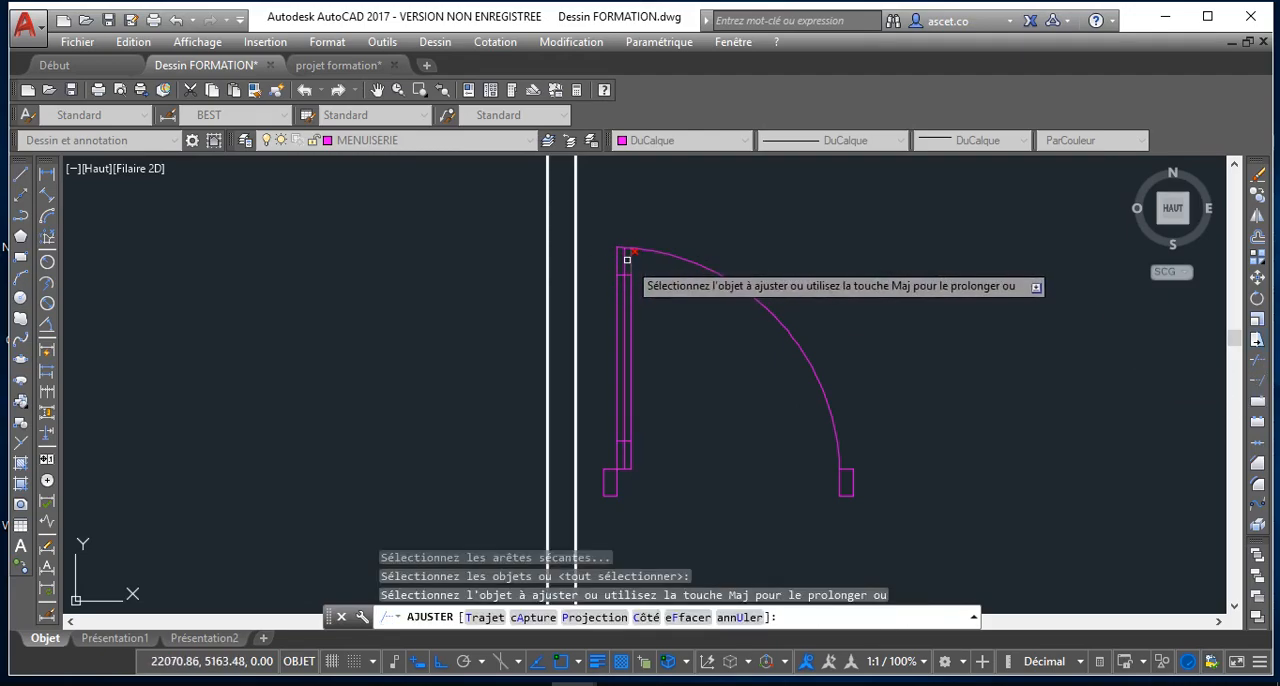
pyautogui.click(627, 260)
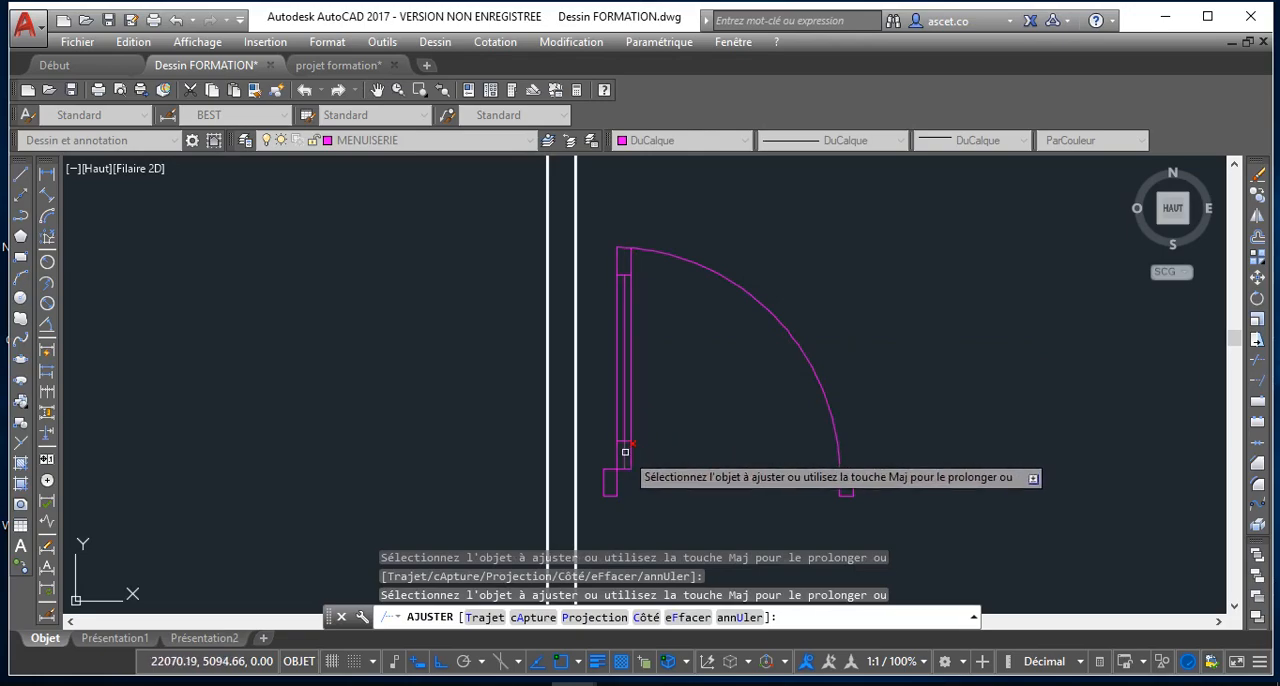
pyautogui.scroll(6, 626, 249)
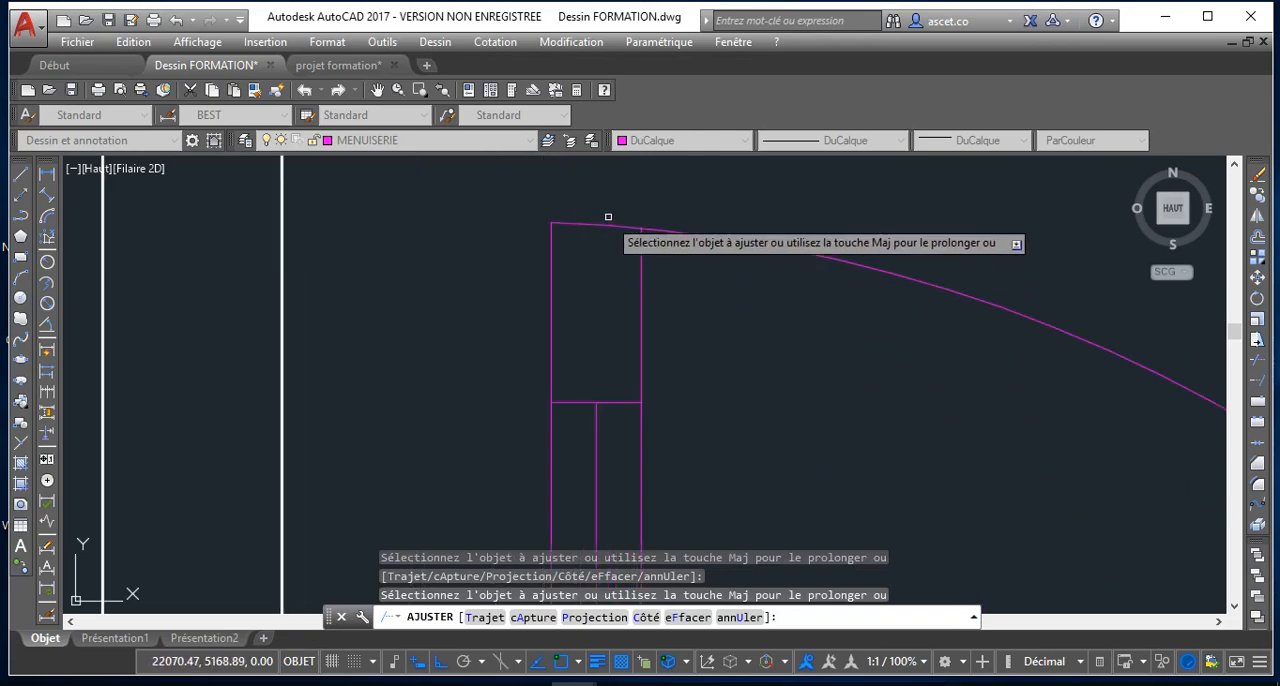
pyautogui.scroll(-8, 600, 232)
pyautogui.scroll(6, 667, 355)
pyautogui.scroll(-3, 680, 336)
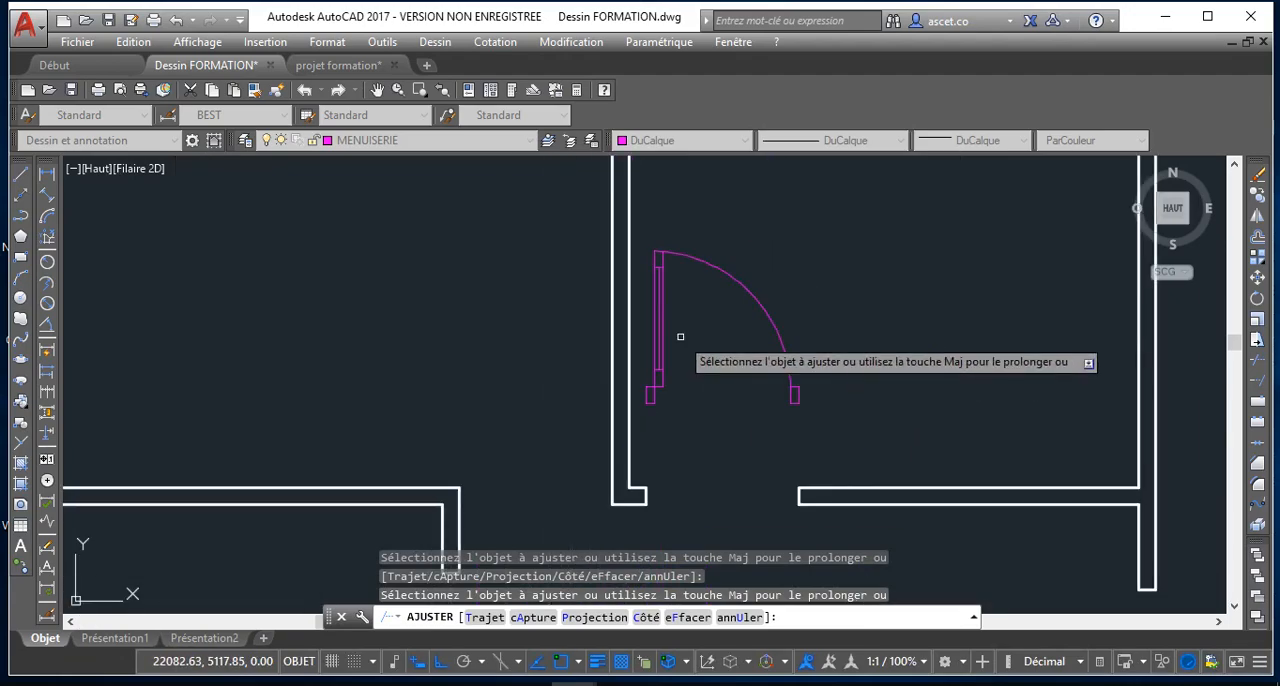
pyautogui.scroll(-4, 680, 336)
pyautogui.scroll(4, 693, 349)
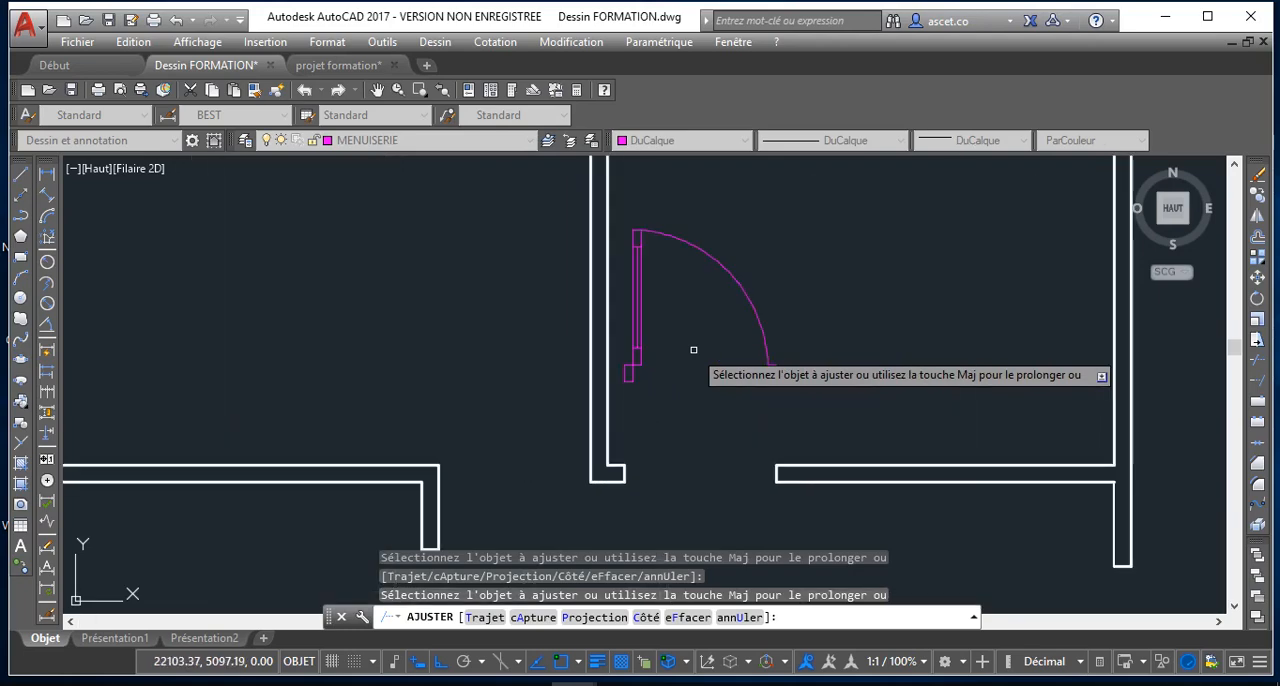
pyautogui.moveTo(687, 332); pyautogui.dragTo(683, 372, button='middle')
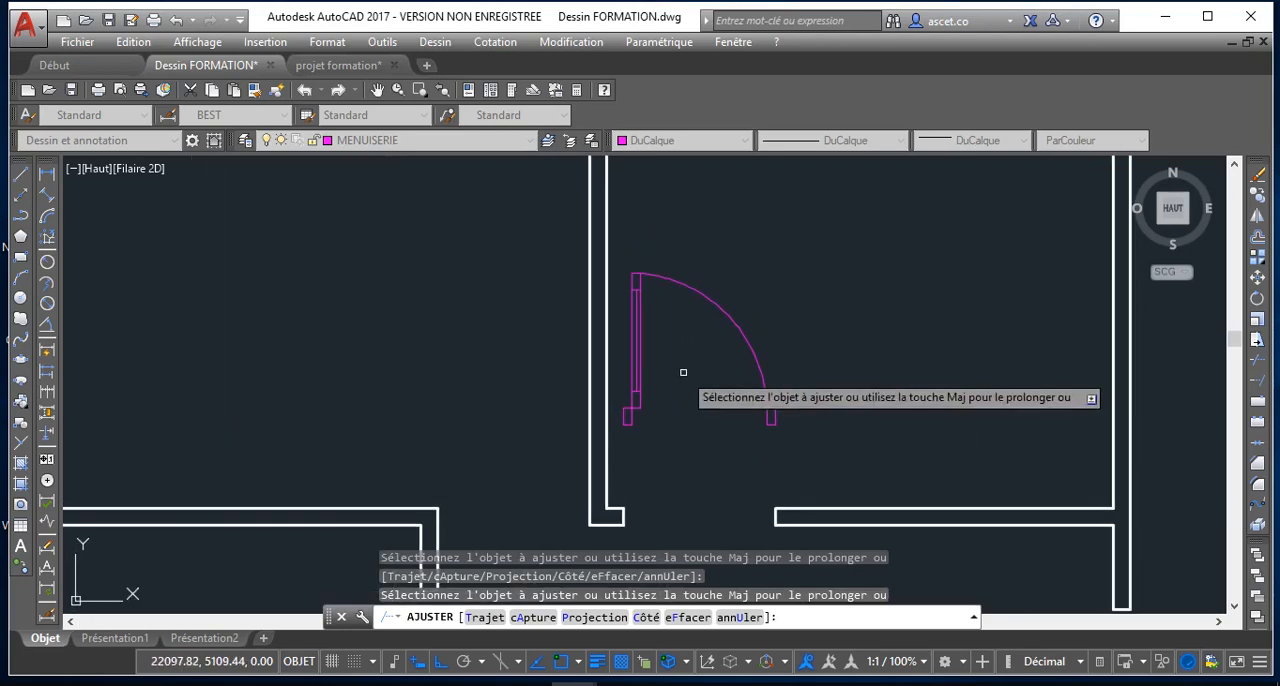
pyautogui.scroll(2, 683, 372)
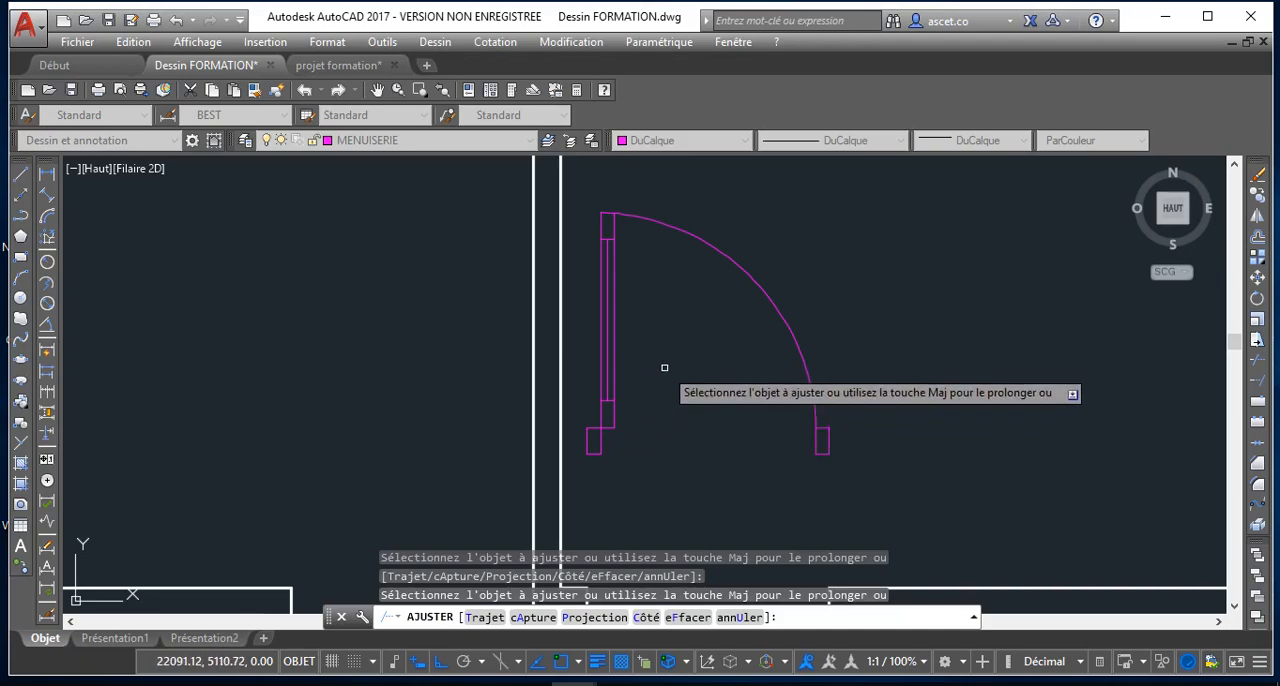
pyautogui.rightClick(658, 367)
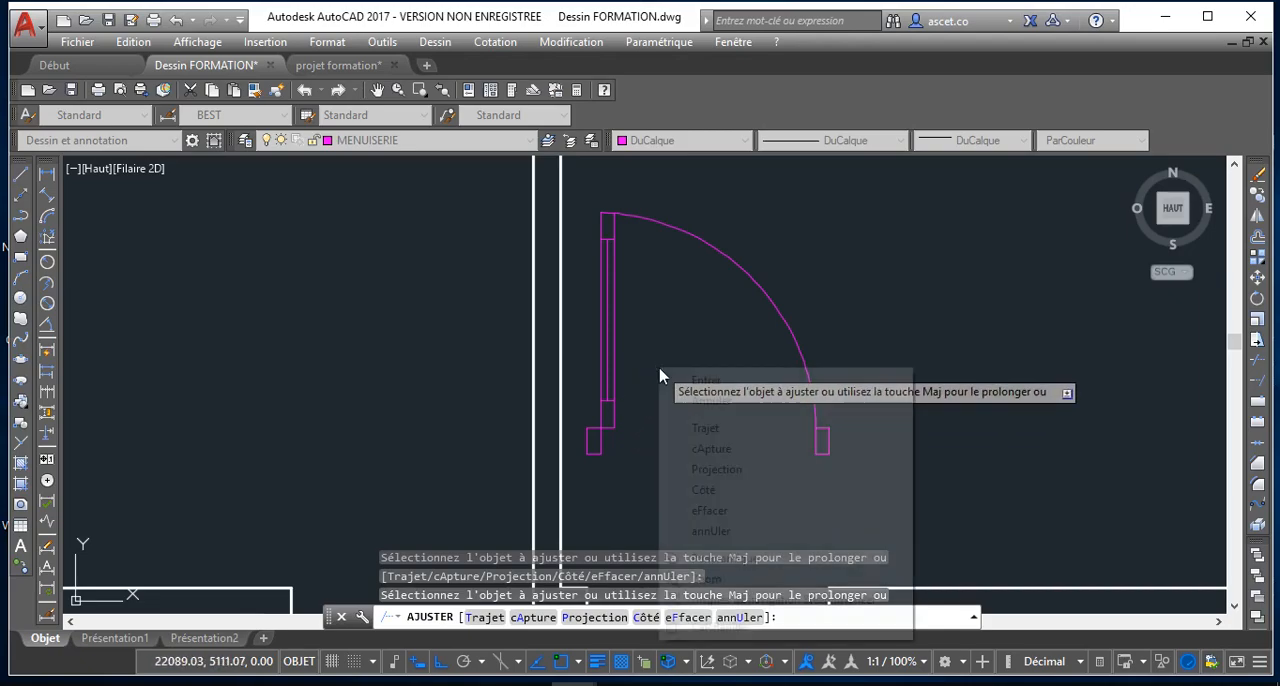
pyautogui.click(711, 401)
pyautogui.scroll(-1, 660, 350)
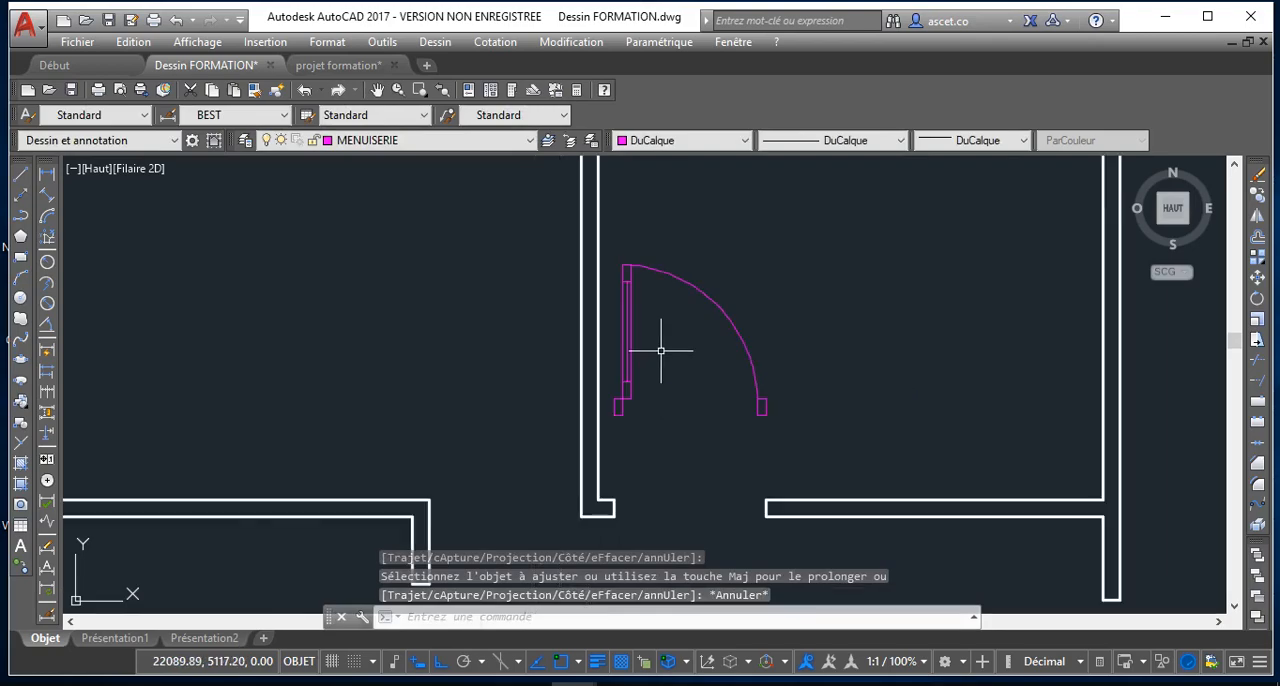
# Define the whole door assembly as block P1, with its base point on the upper outer corner of the right jamb
pyautogui.click(613, 246)
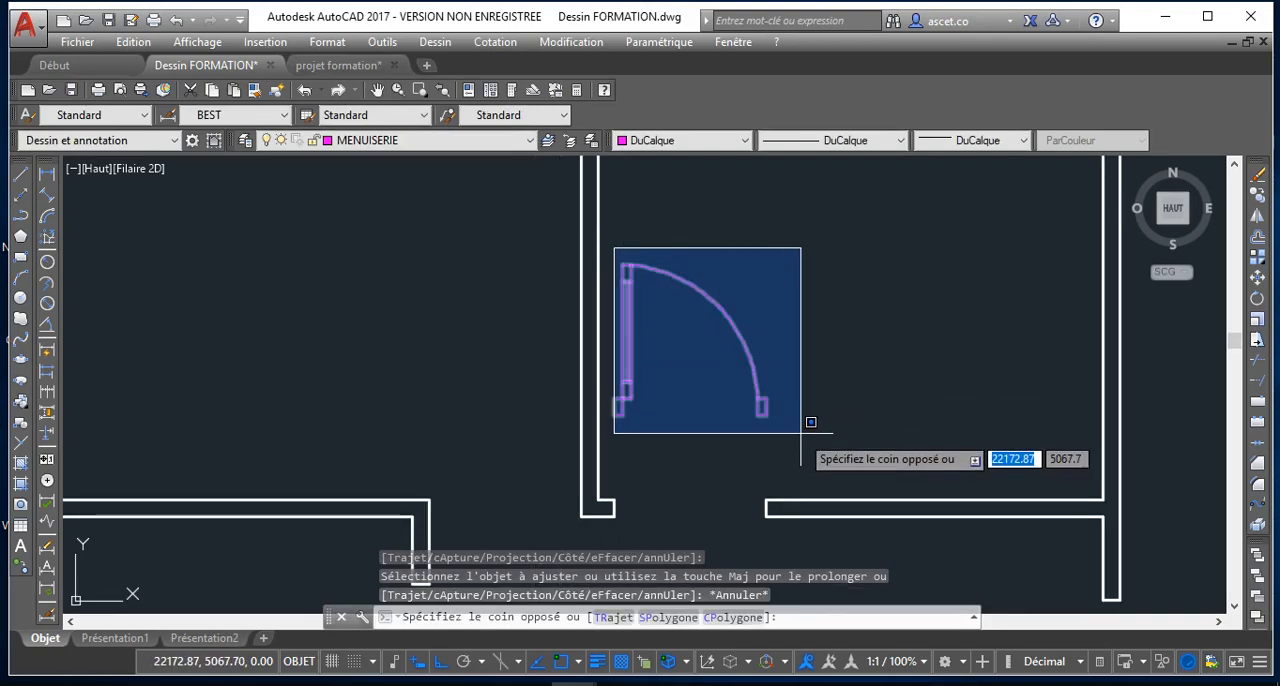
pyautogui.click(810, 430)
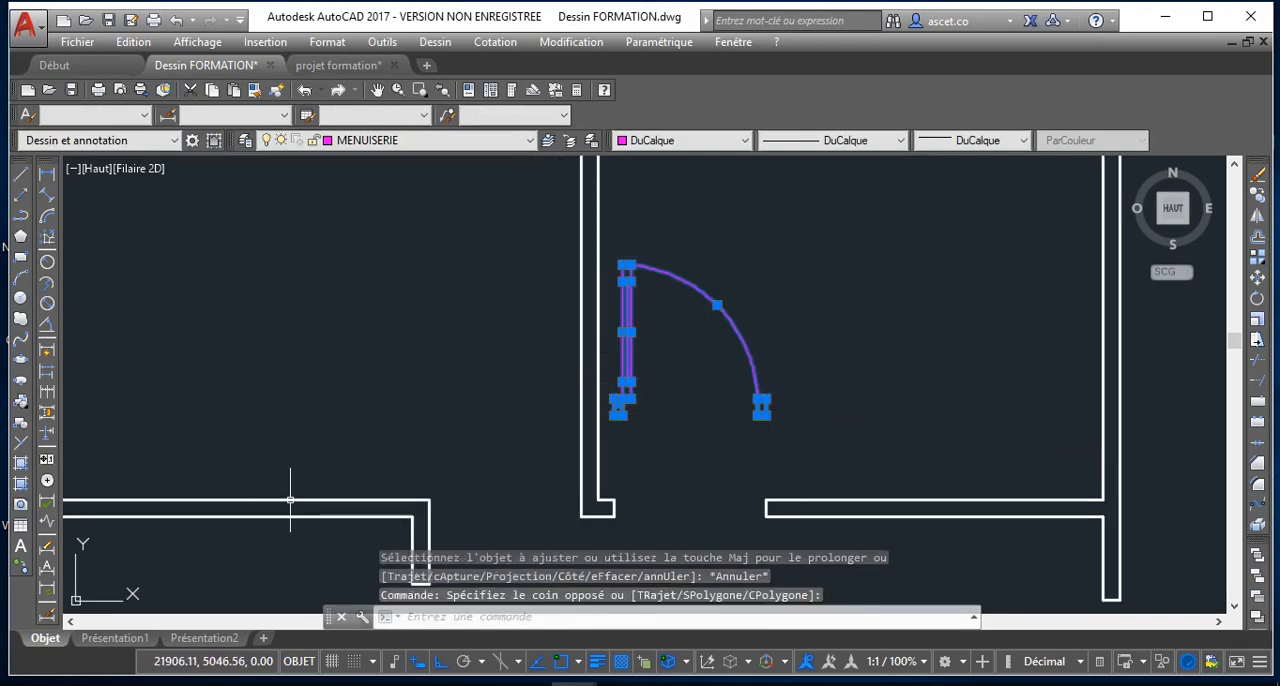
pyautogui.click(21, 426)
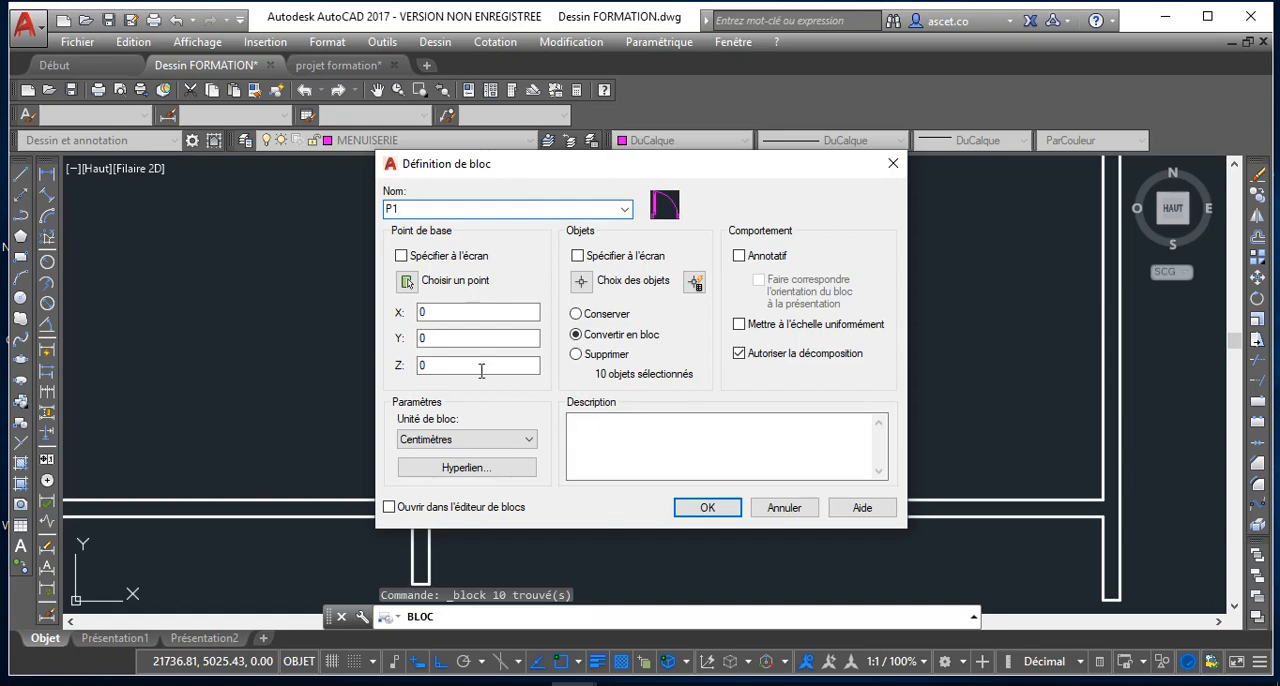
pyautogui.click(407, 281)
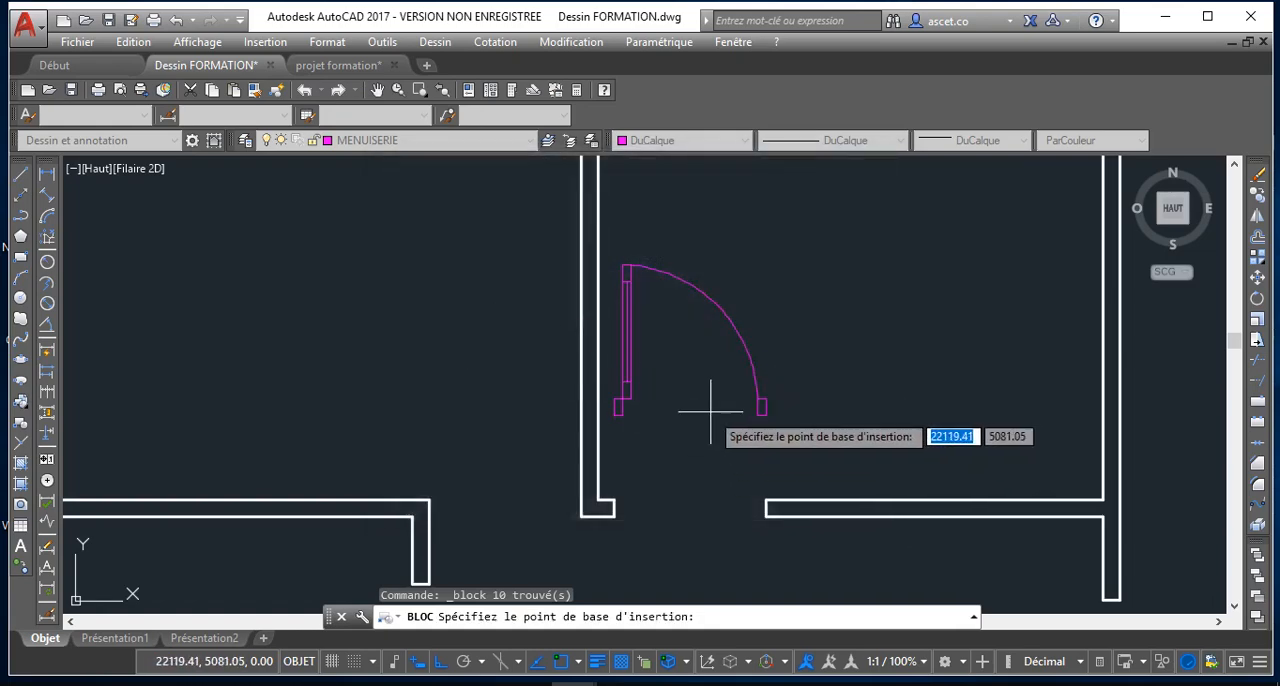
pyautogui.click(766, 399)
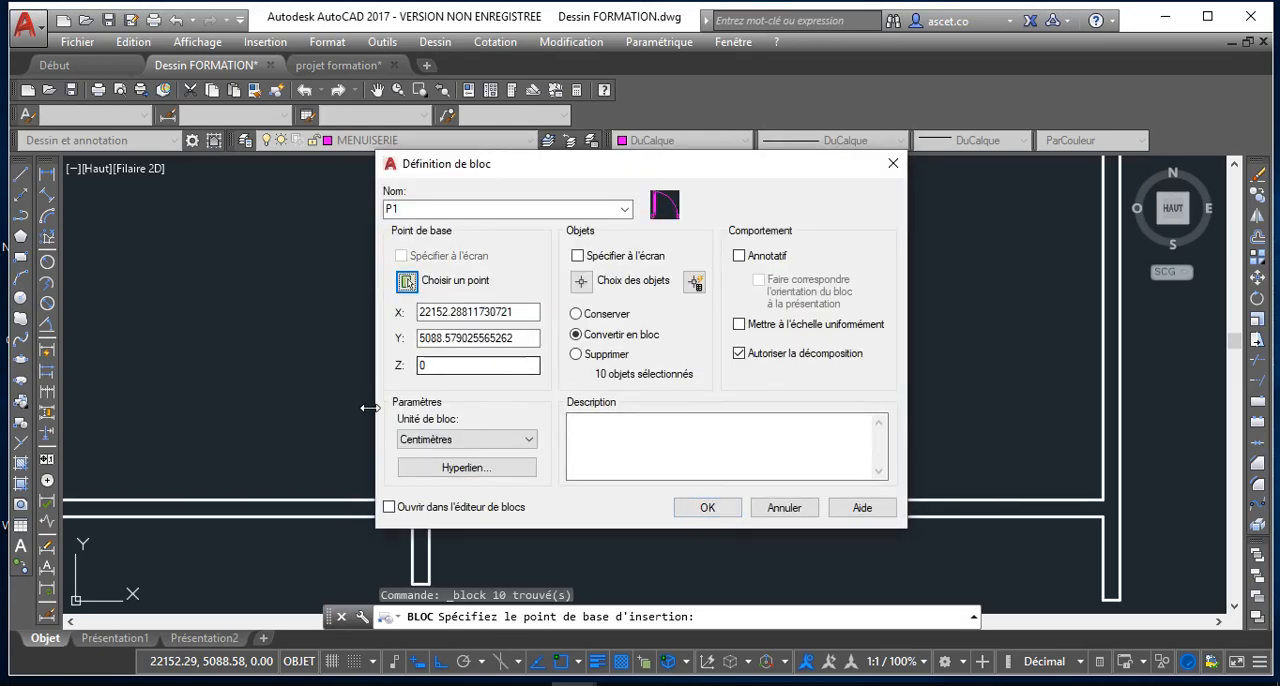
# Keep centimetres as the block unit and confirm the definition, redefining the existing block P1
pyautogui.click(479, 446)
pyautogui.click(480, 447)
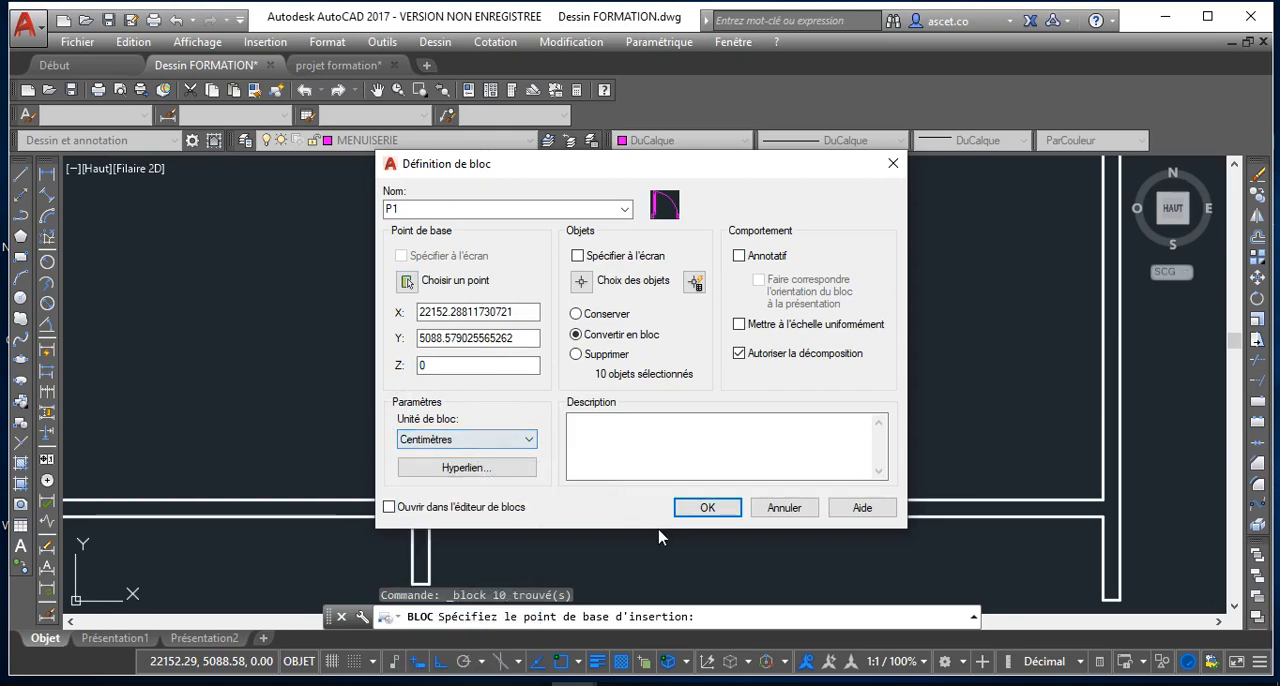
pyautogui.click(705, 508)
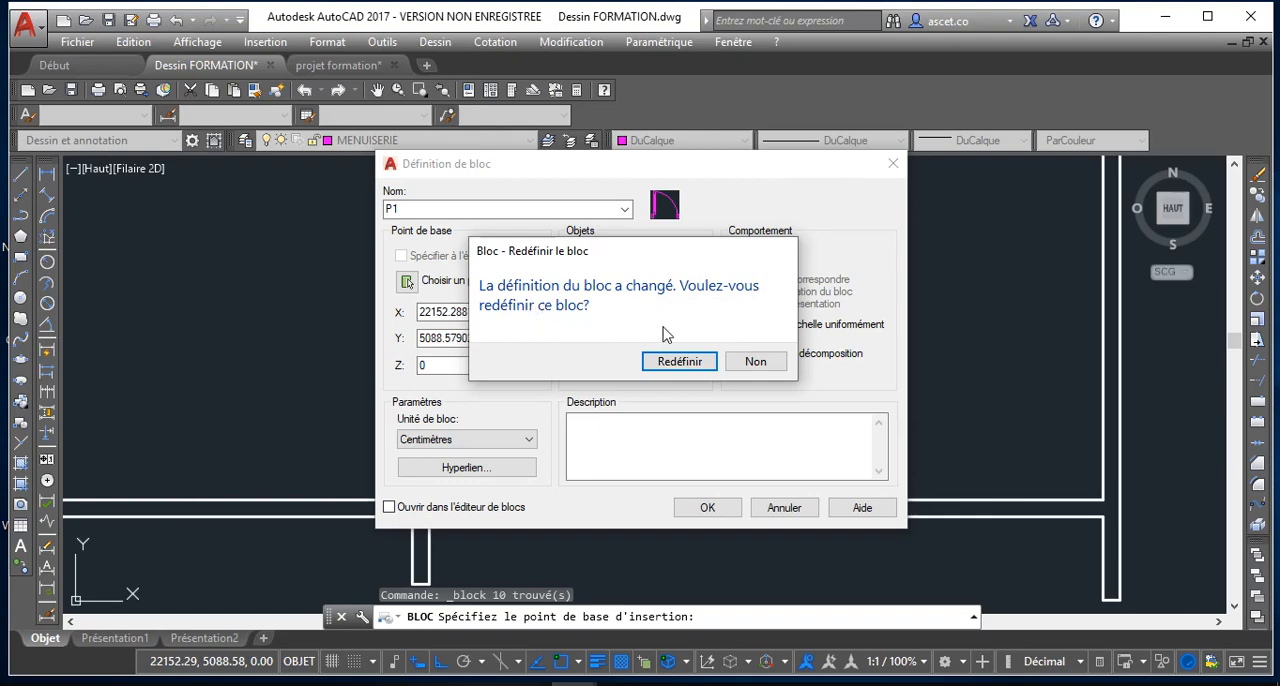
pyautogui.click(750, 362)
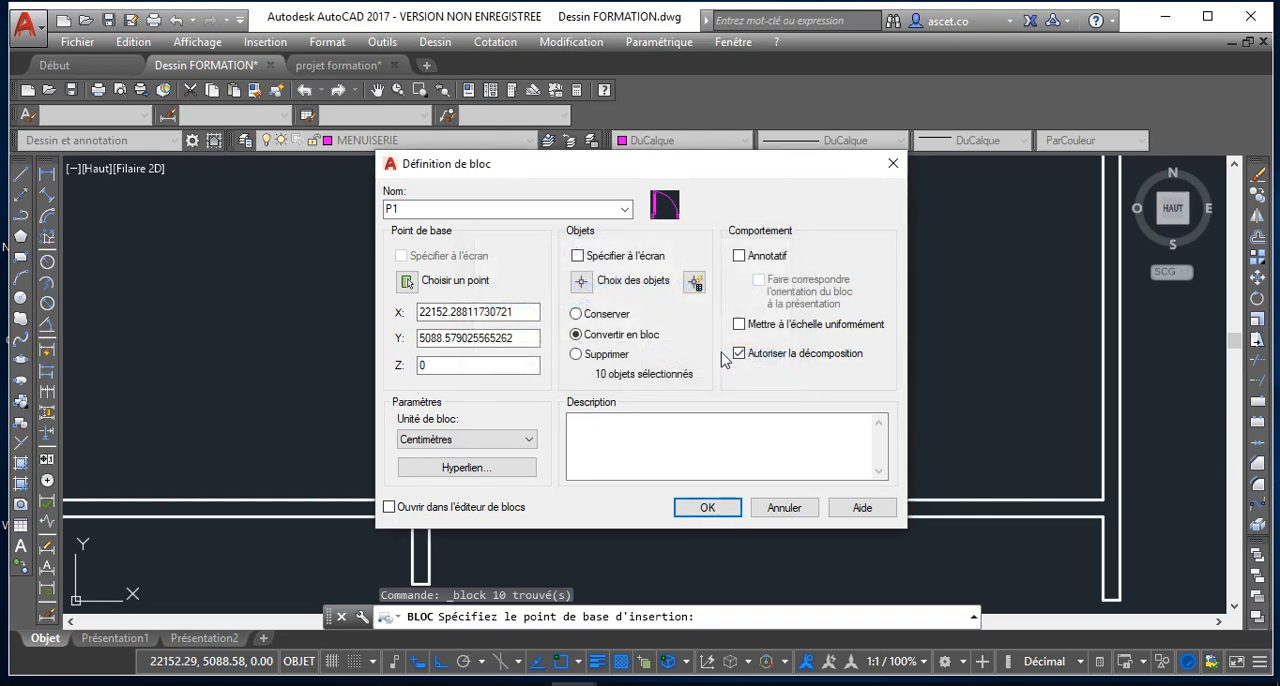
pyautogui.click(625, 210)
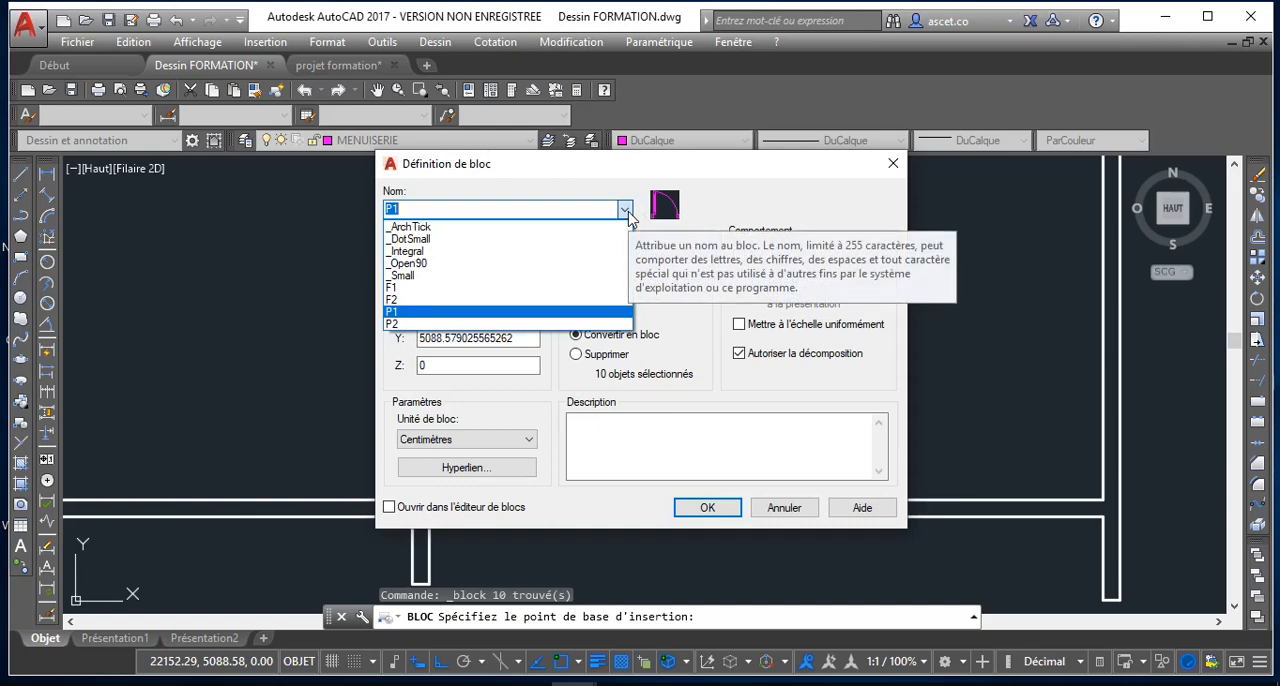
pyautogui.click(625, 212)
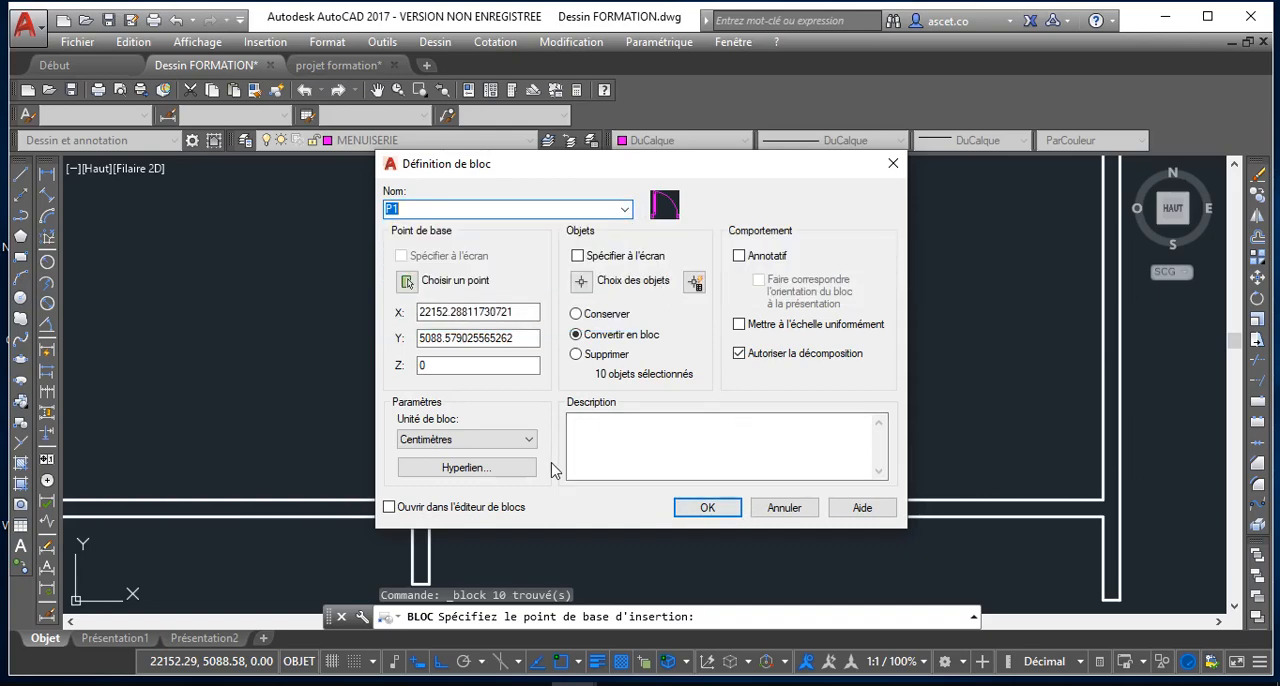
pyautogui.click(704, 507)
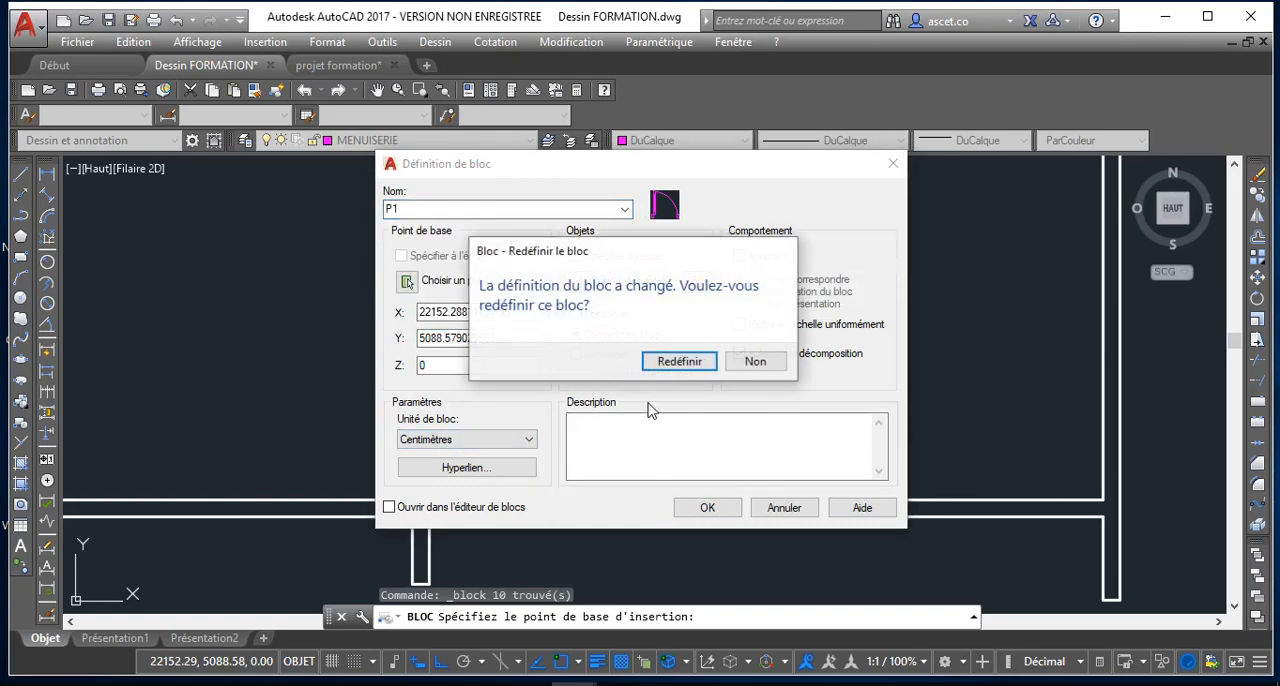
pyautogui.click(687, 362)
# Move the door block by its insertion point into the wall opening below, onto the upper corner of the opening's right end
pyautogui.scroll(4, 760, 400)
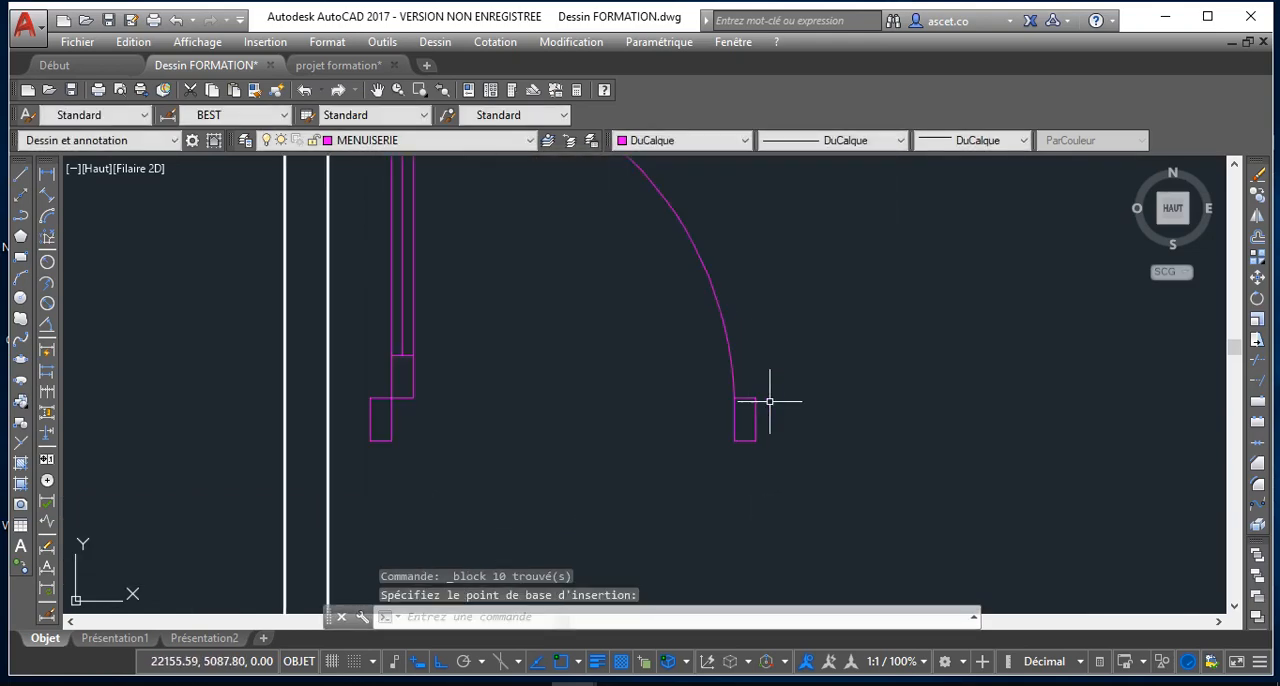
pyautogui.click(749, 399)
pyautogui.scroll(-5, 753, 402)
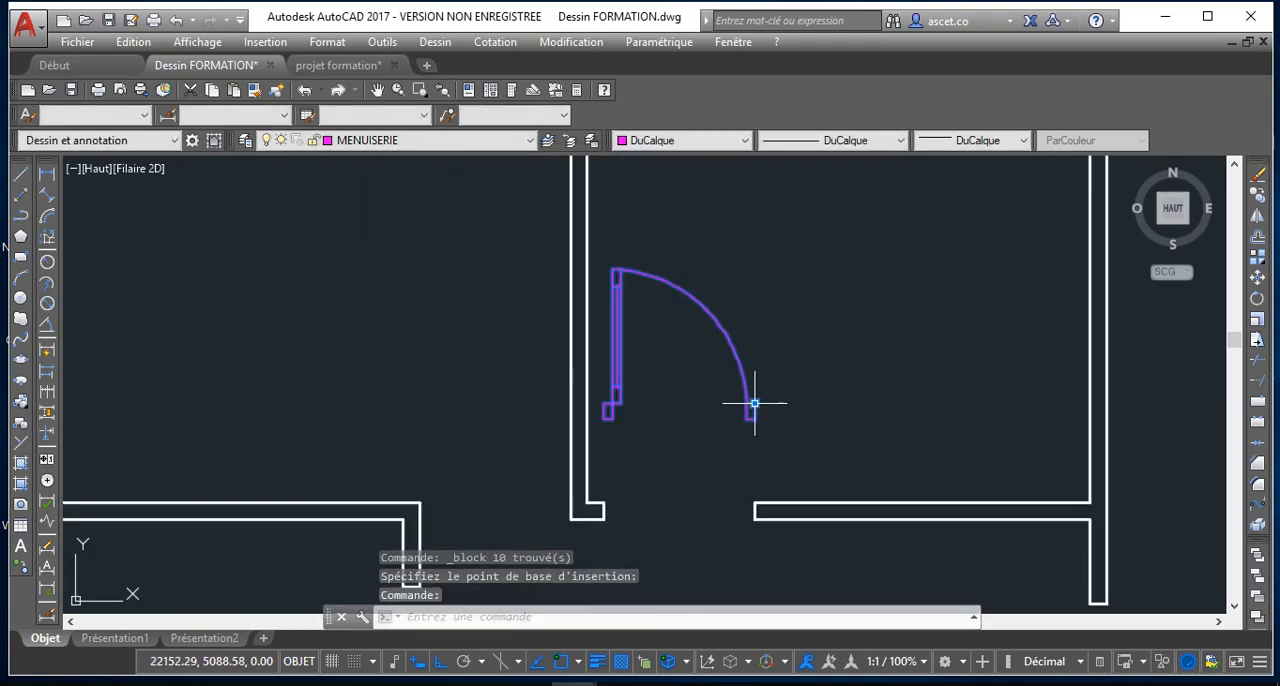
pyautogui.click(757, 406)
pyautogui.click(751, 466)
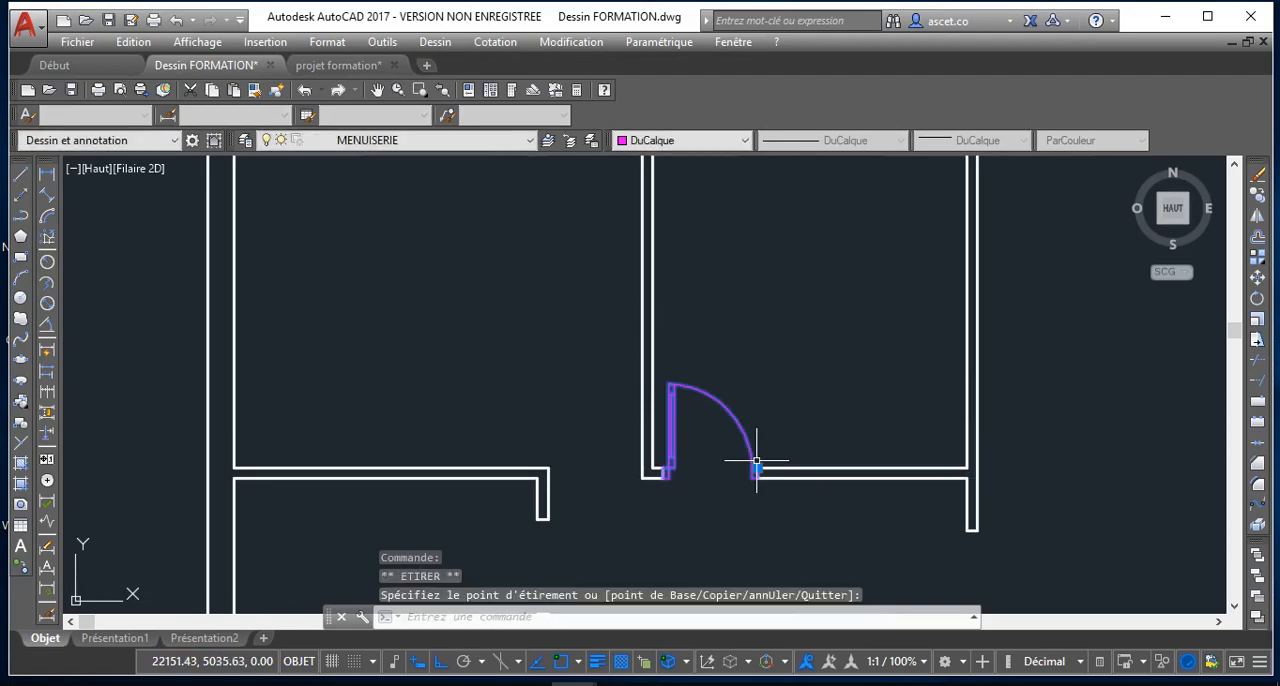
pyautogui.scroll(2, 715, 427)
pyautogui.press('Escape')
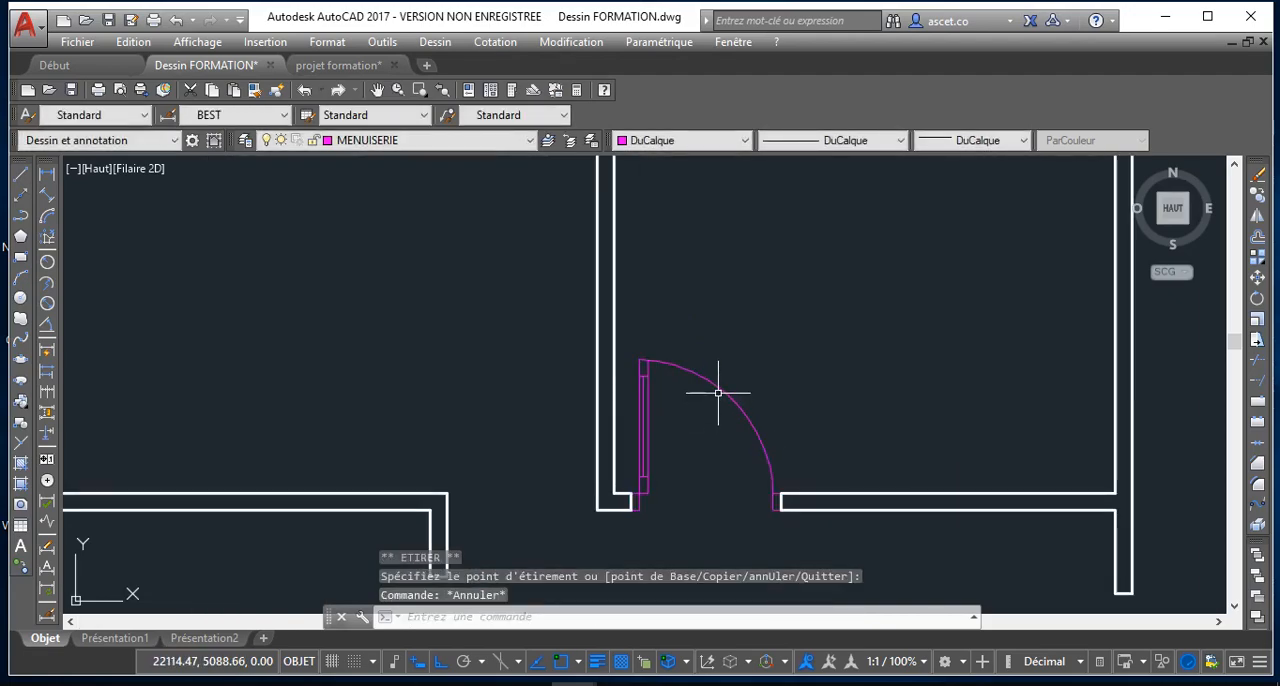
pyautogui.click(717, 393)
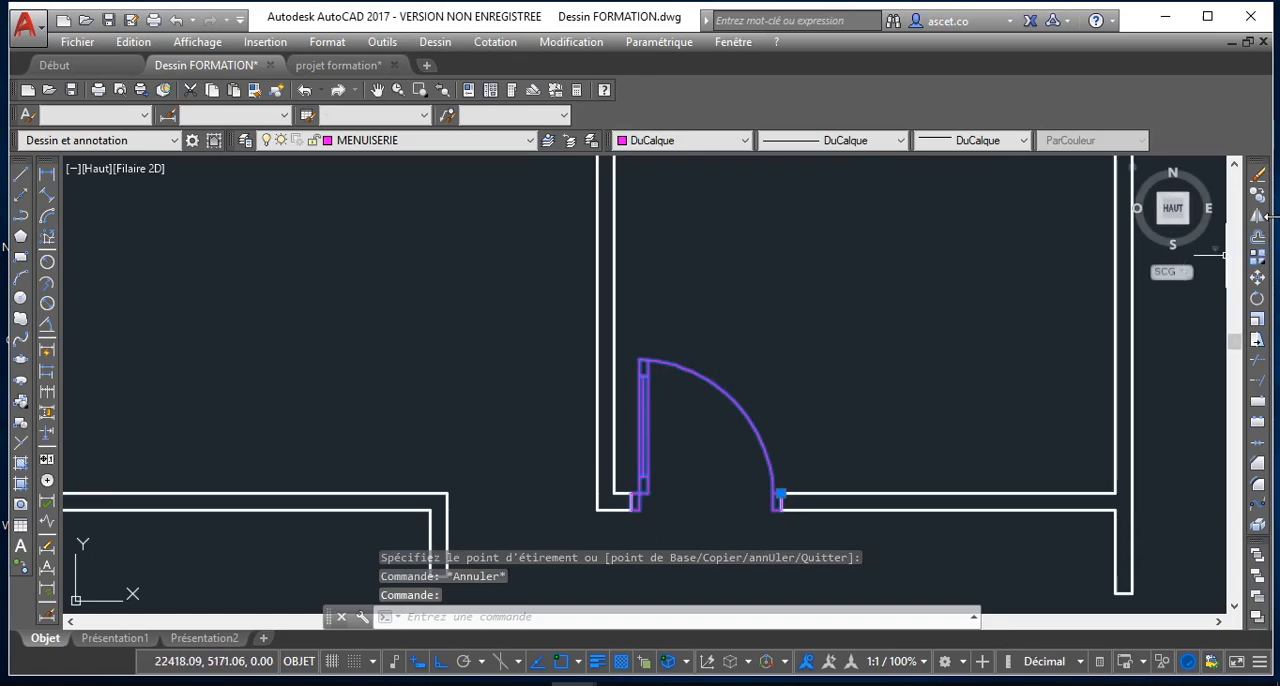
pyautogui.click(1259, 200)
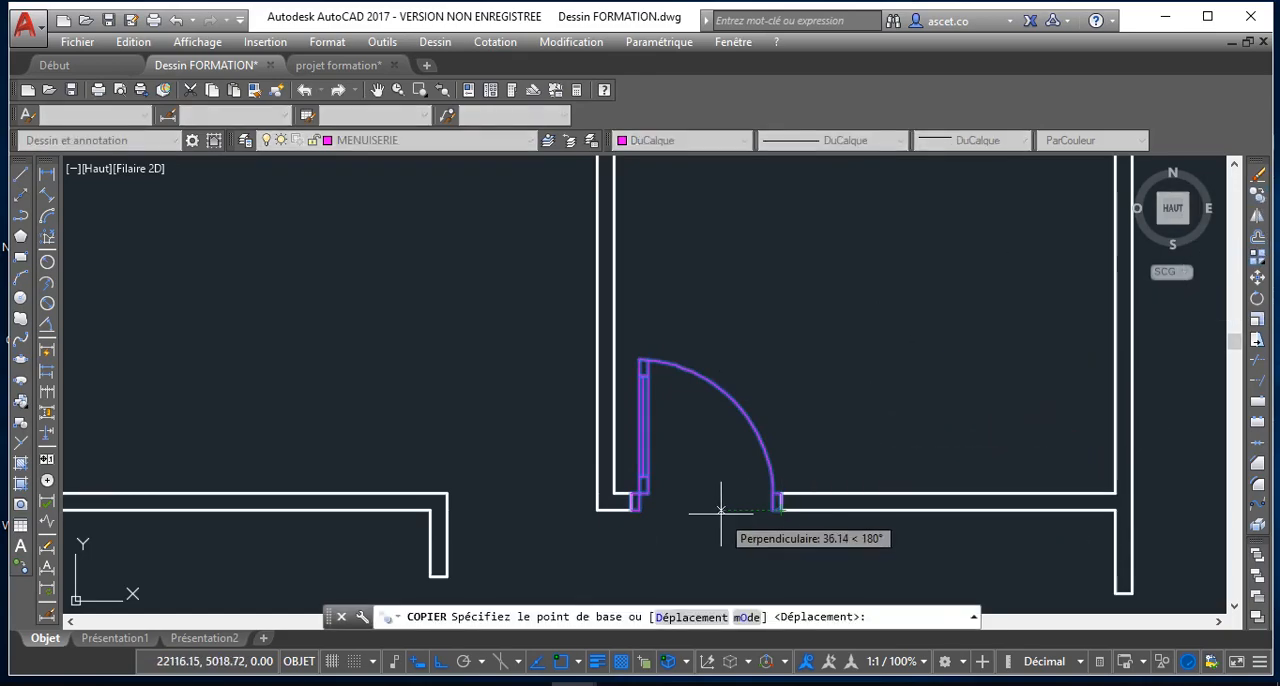
pyautogui.scroll(-2, 744, 511)
pyautogui.scroll(4, 745, 510)
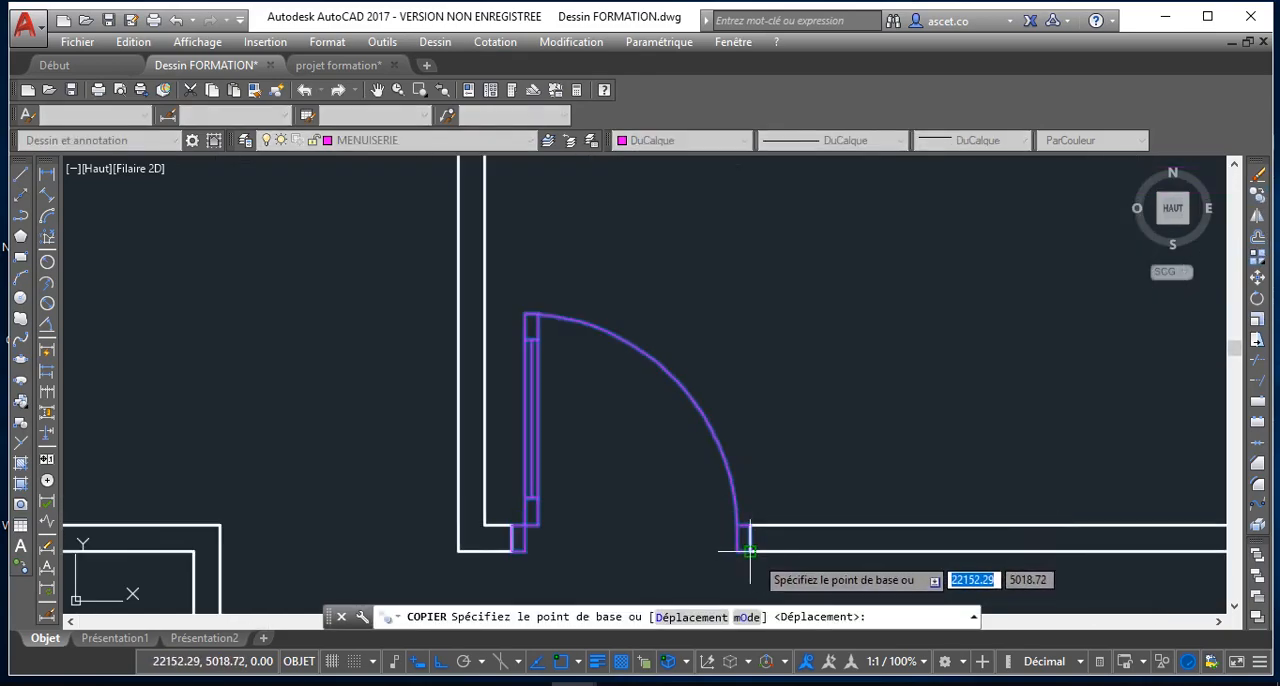
pyautogui.scroll(-4, 752, 551)
pyautogui.moveTo(752, 551); pyautogui.dragTo(722, 395, button='middle')
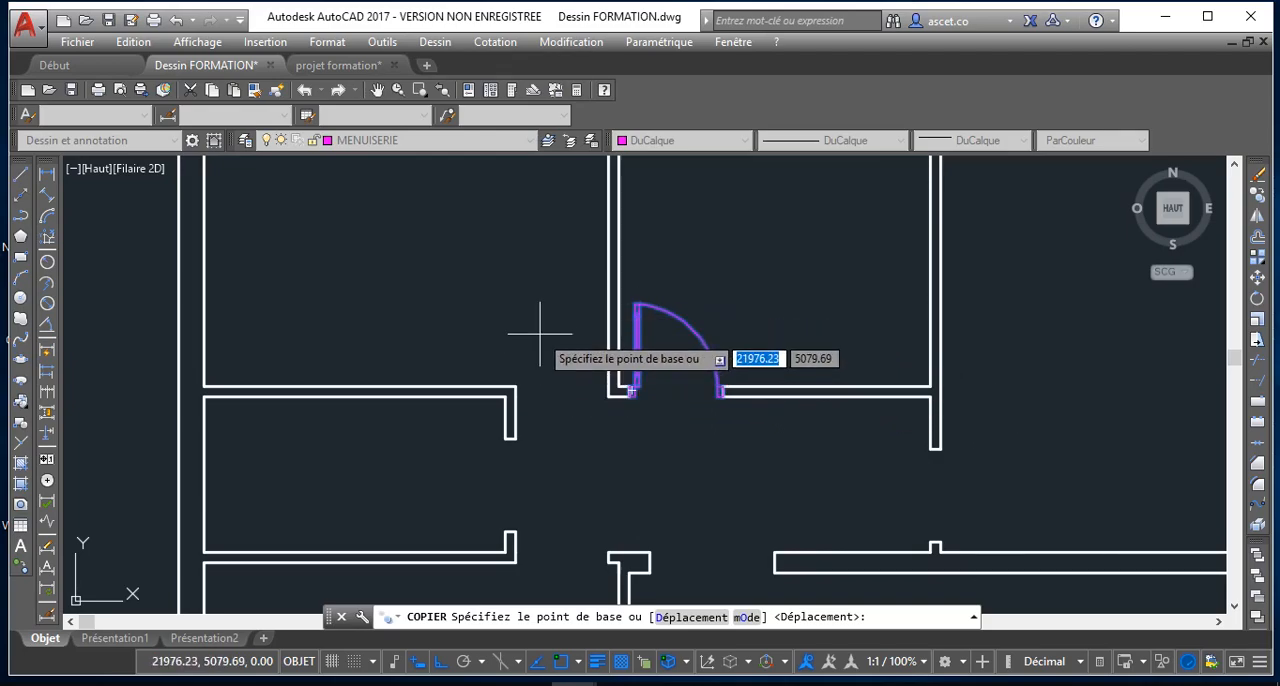
pyautogui.press('Escape')
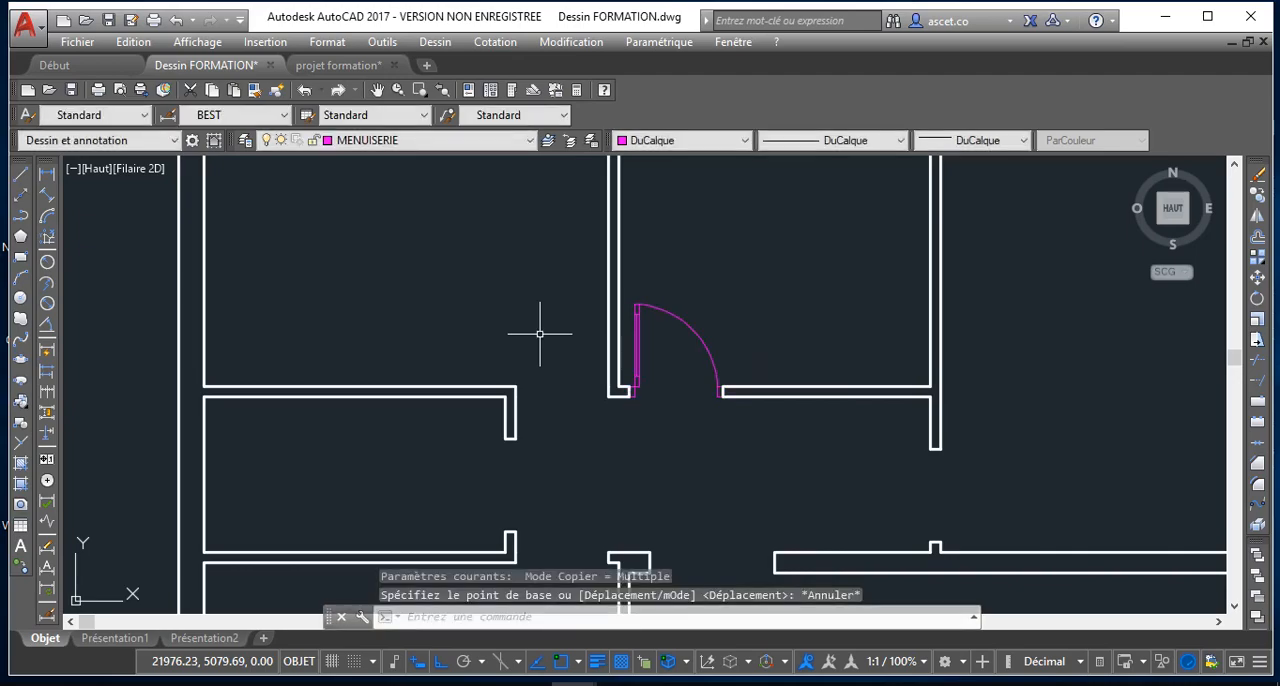
# Mirror the placed door block about a vertical axis just left of the partition wall, keeping the source door
pyautogui.click(662, 318)
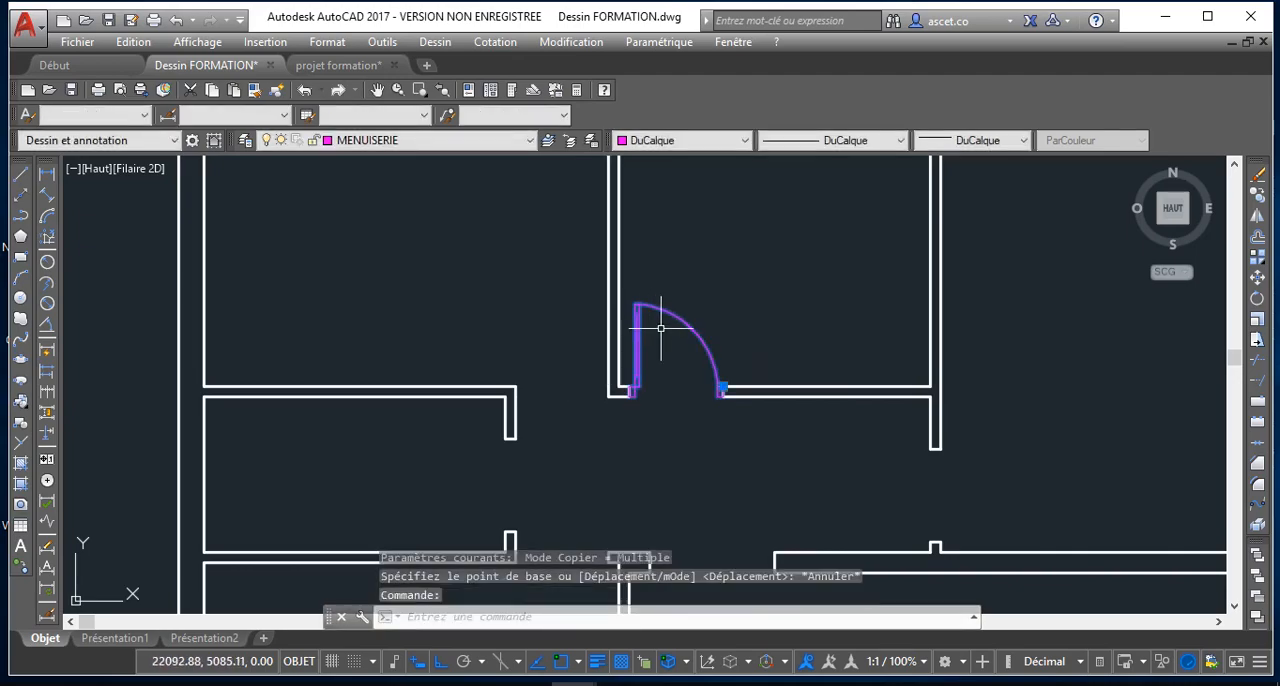
pyautogui.click(1260, 217)
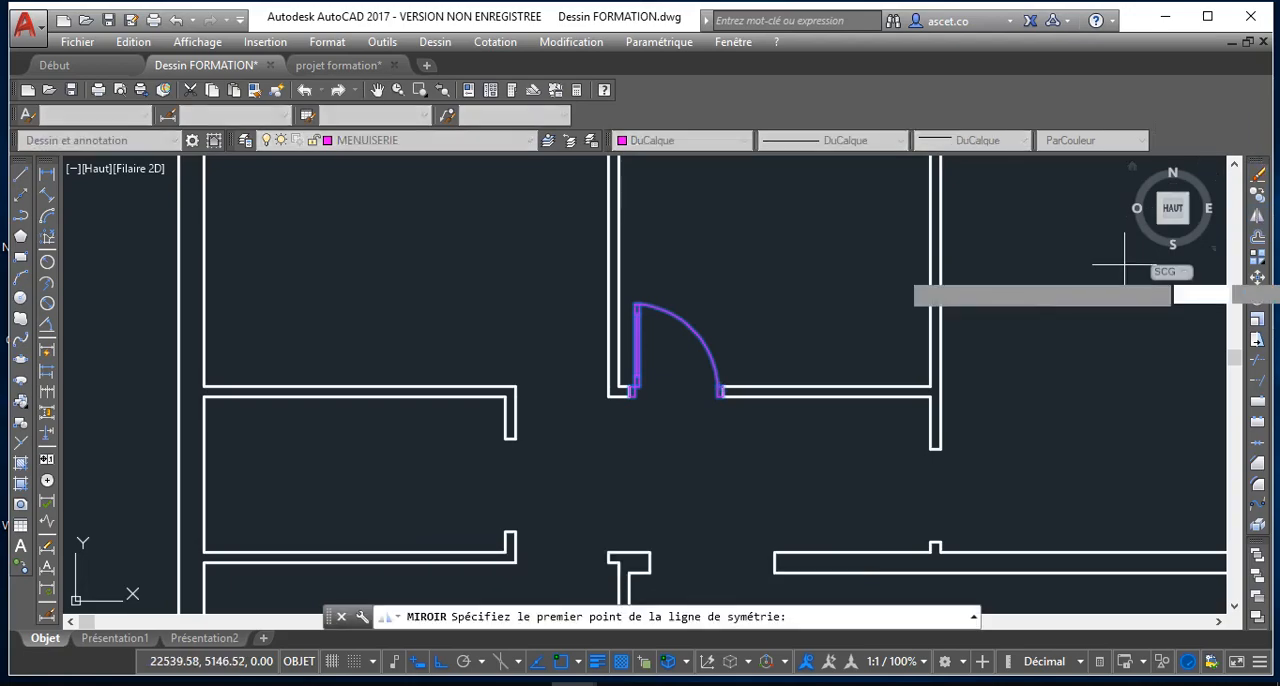
pyautogui.click(597, 400)
pyautogui.click(580, 285)
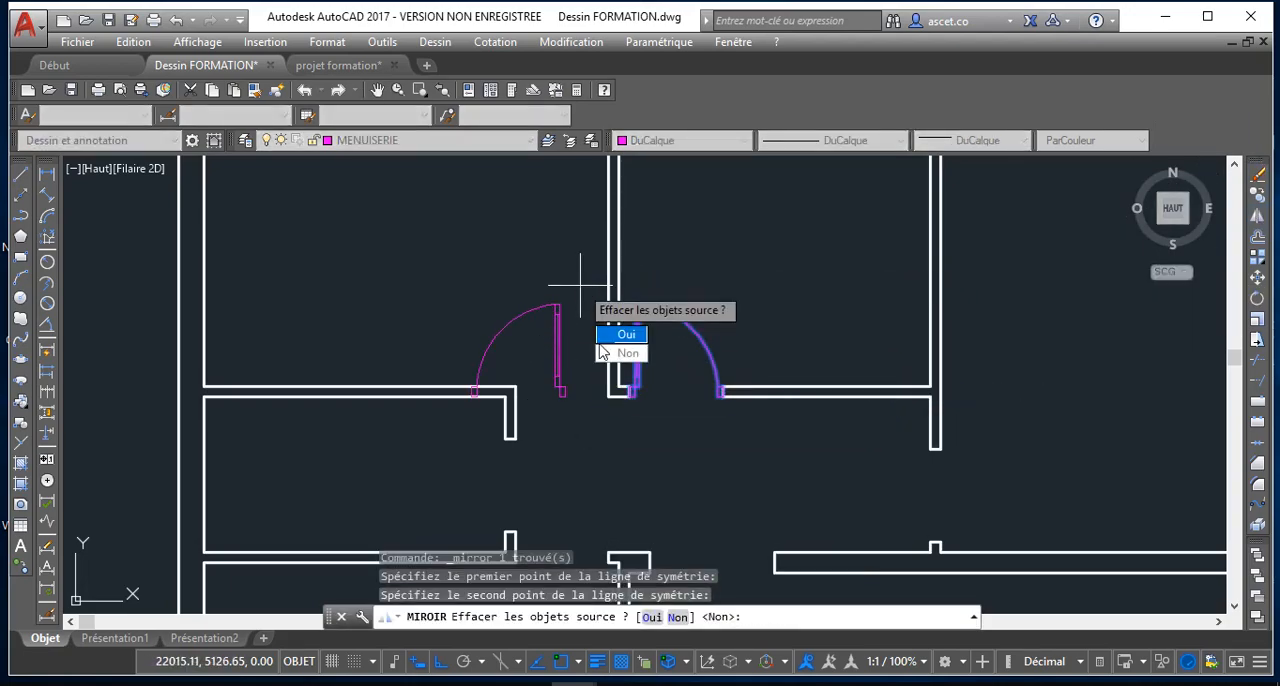
pyautogui.click(628, 353)
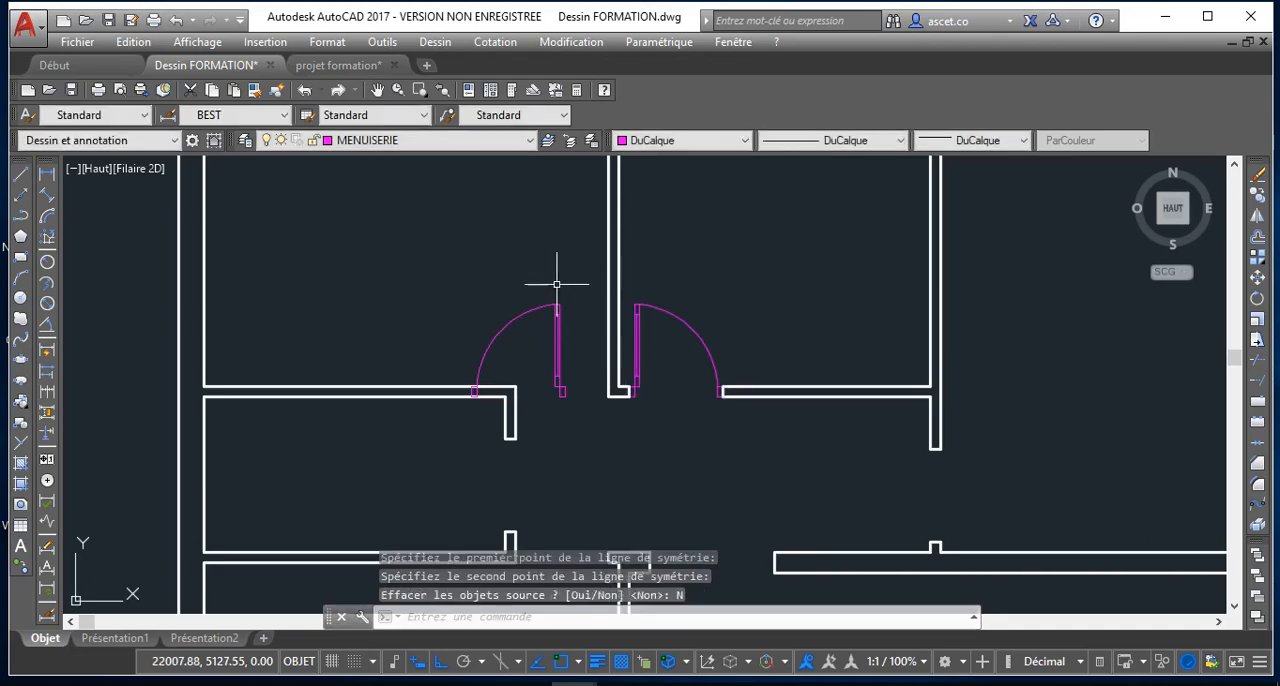
# Move the mirrored door by its insertion point to the wall corner, fitting it in the opening left of the partition
pyautogui.click(558, 345)
pyautogui.click(471, 387)
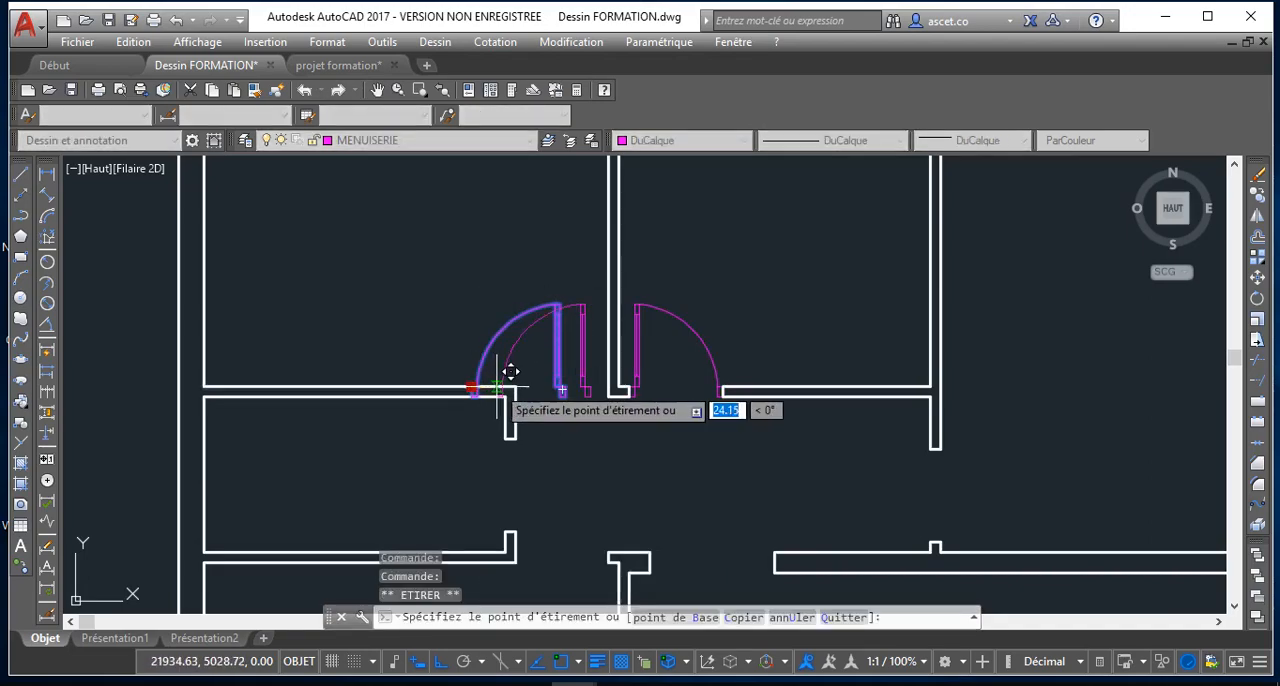
pyautogui.click(515, 388)
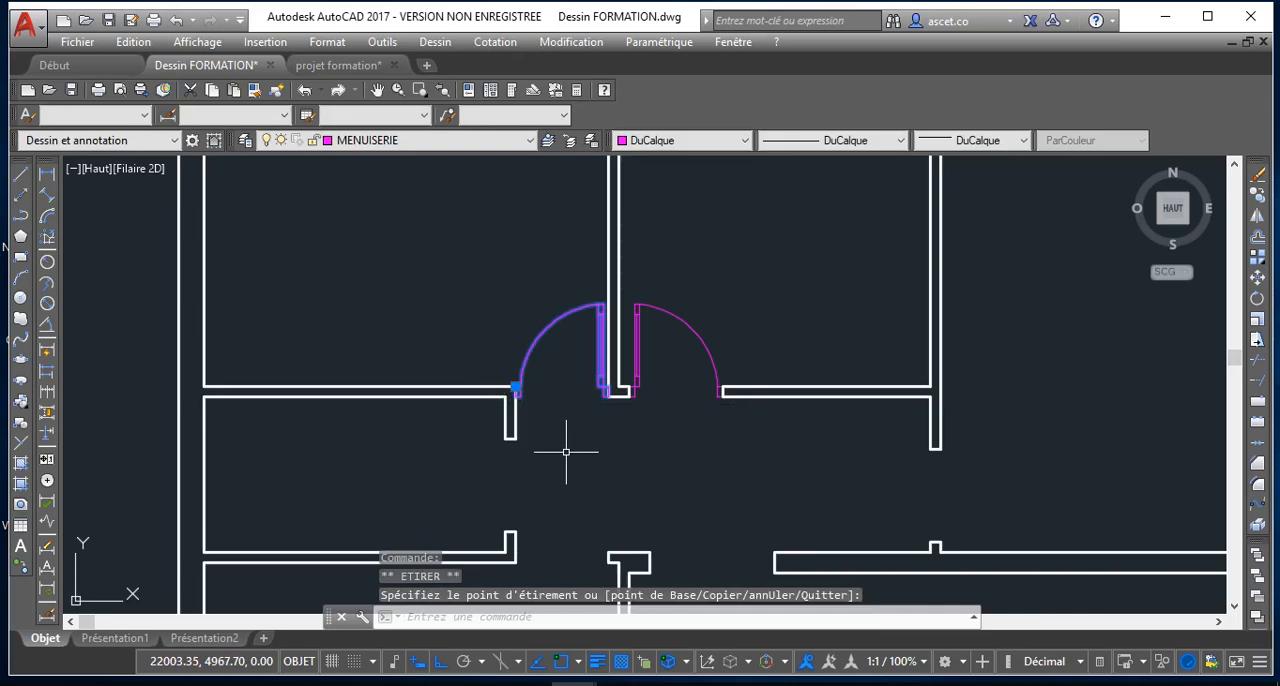
pyautogui.press('Escape')
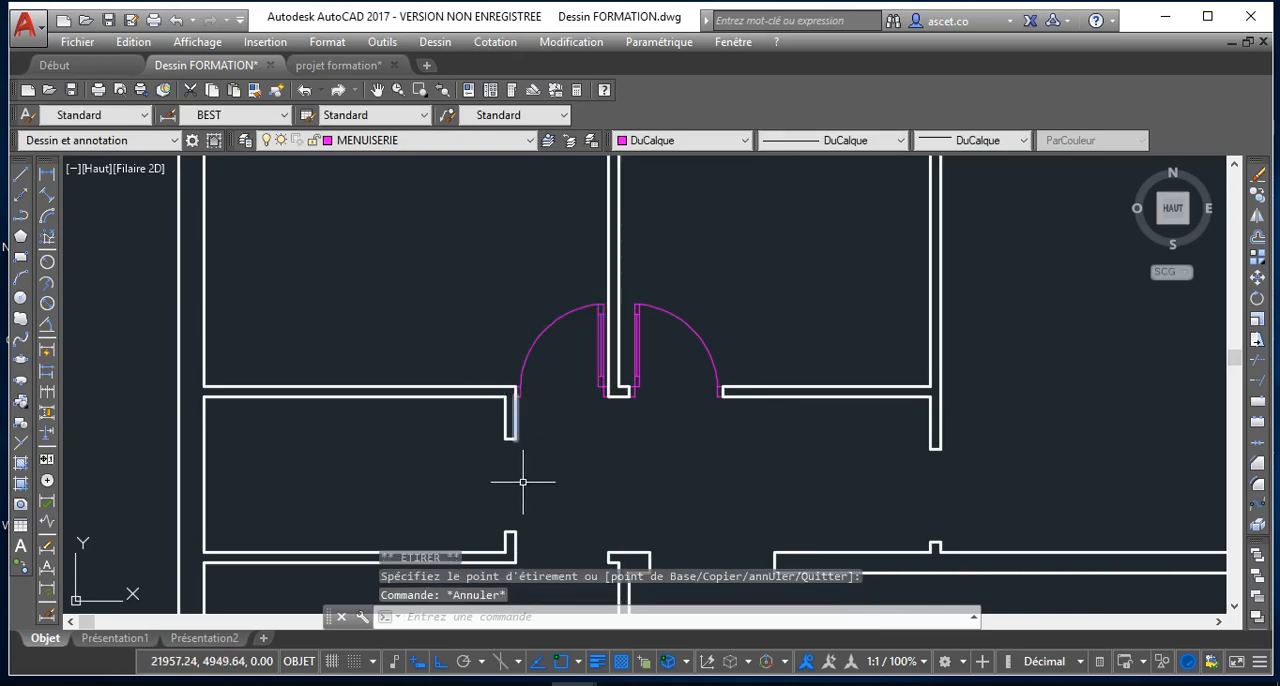
# Mirror the door left of the partition about a horizontal axis through the corridor, keeping the source door
pyautogui.scroll(-2, 574, 423)
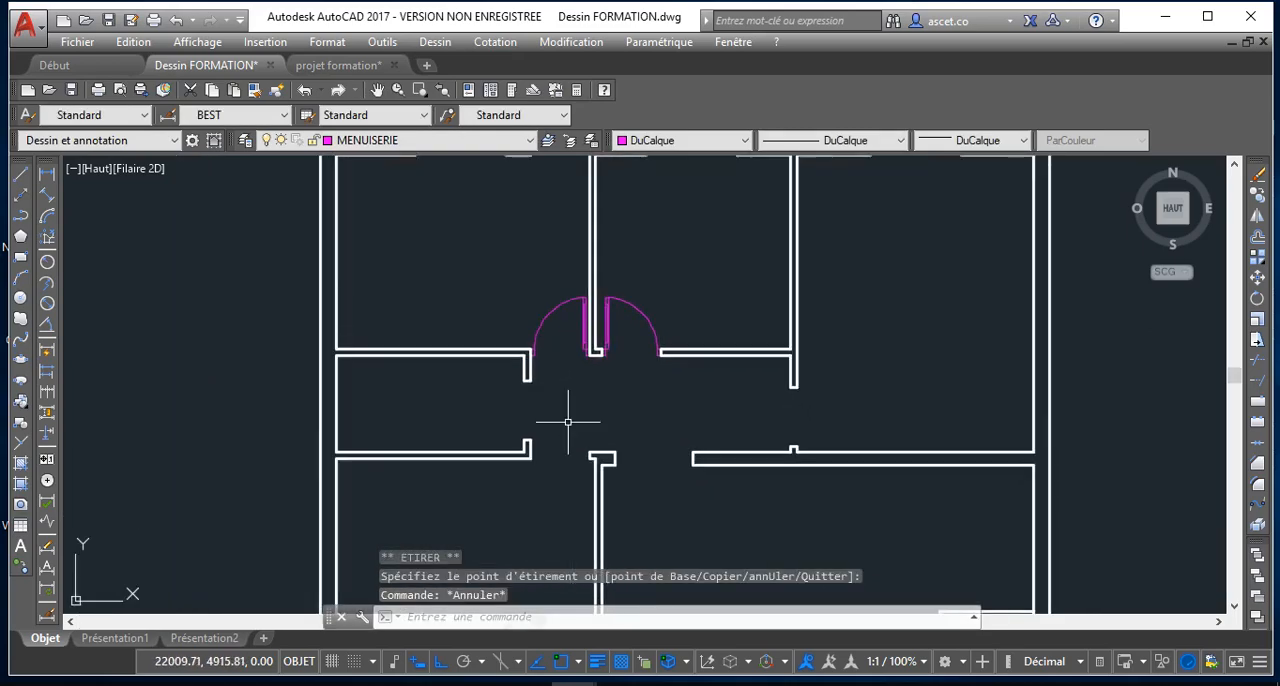
pyautogui.click(576, 297)
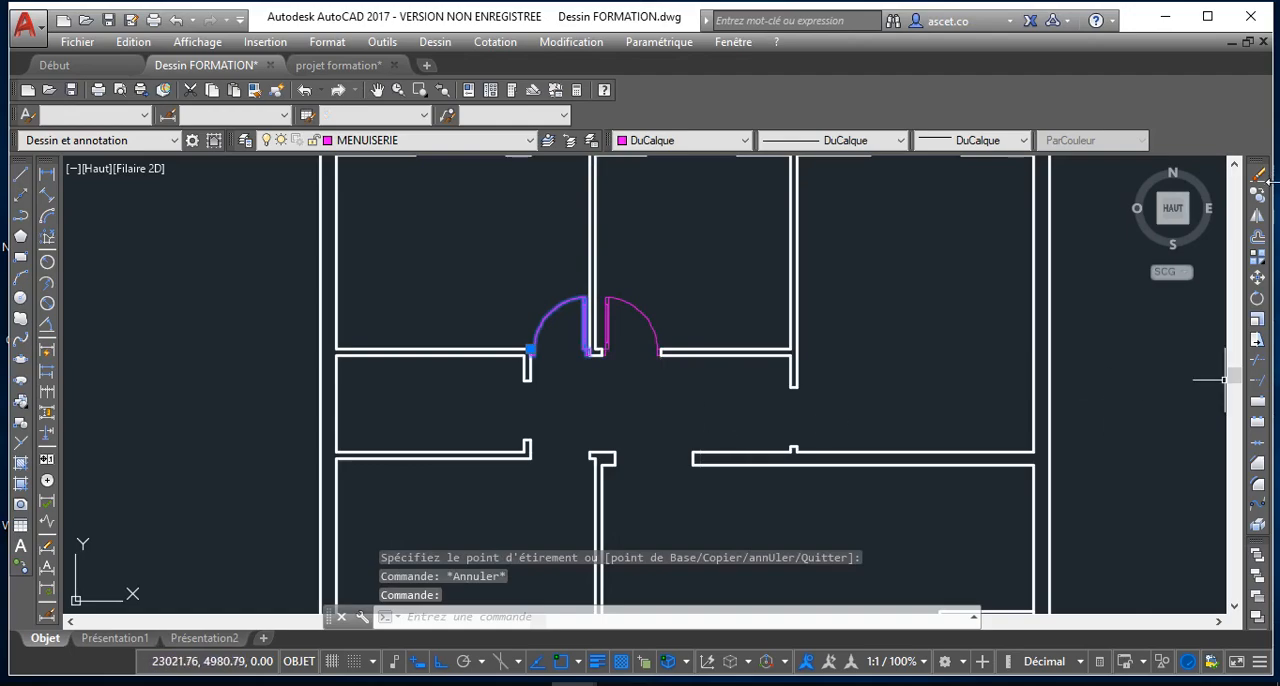
pyautogui.click(1257, 221)
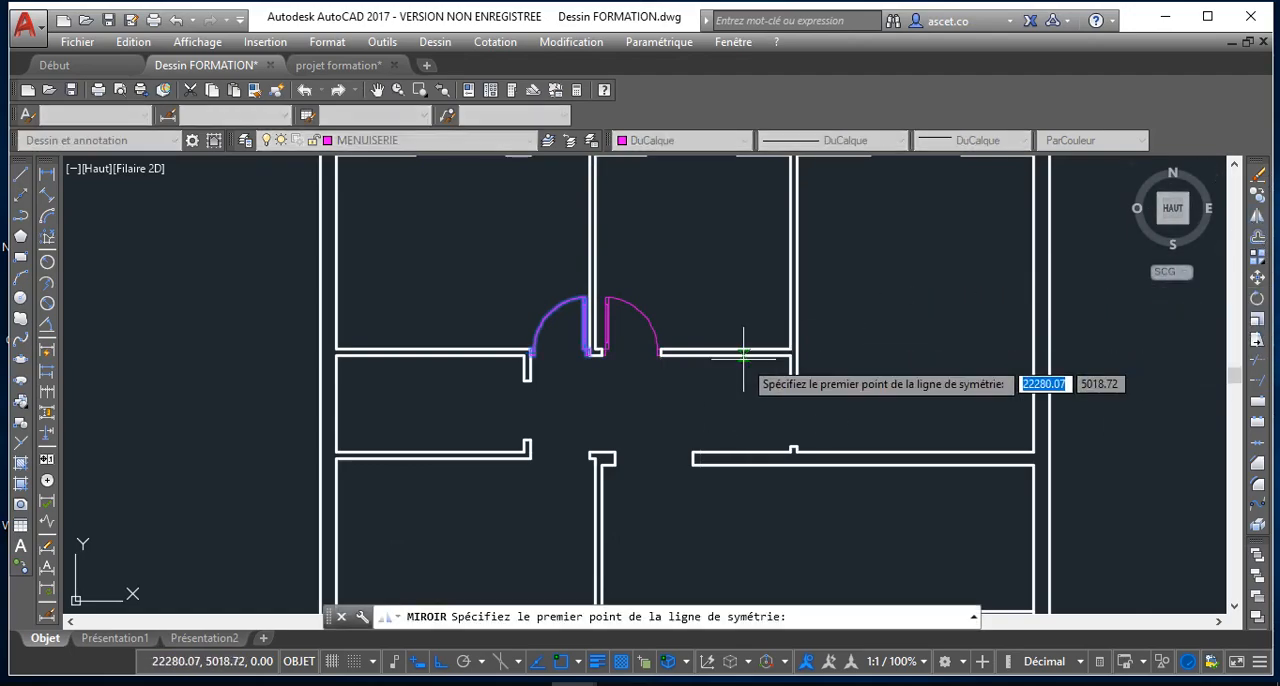
pyautogui.click(560, 418)
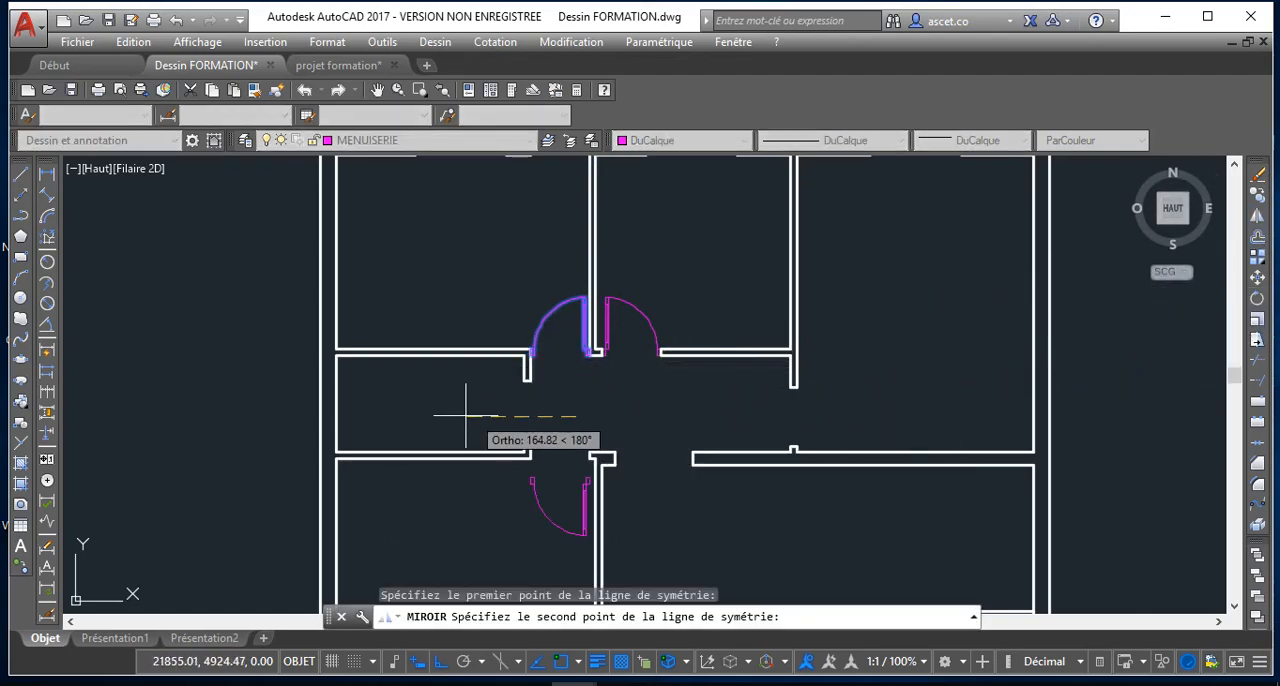
pyautogui.click(455, 408)
pyautogui.click(501, 476)
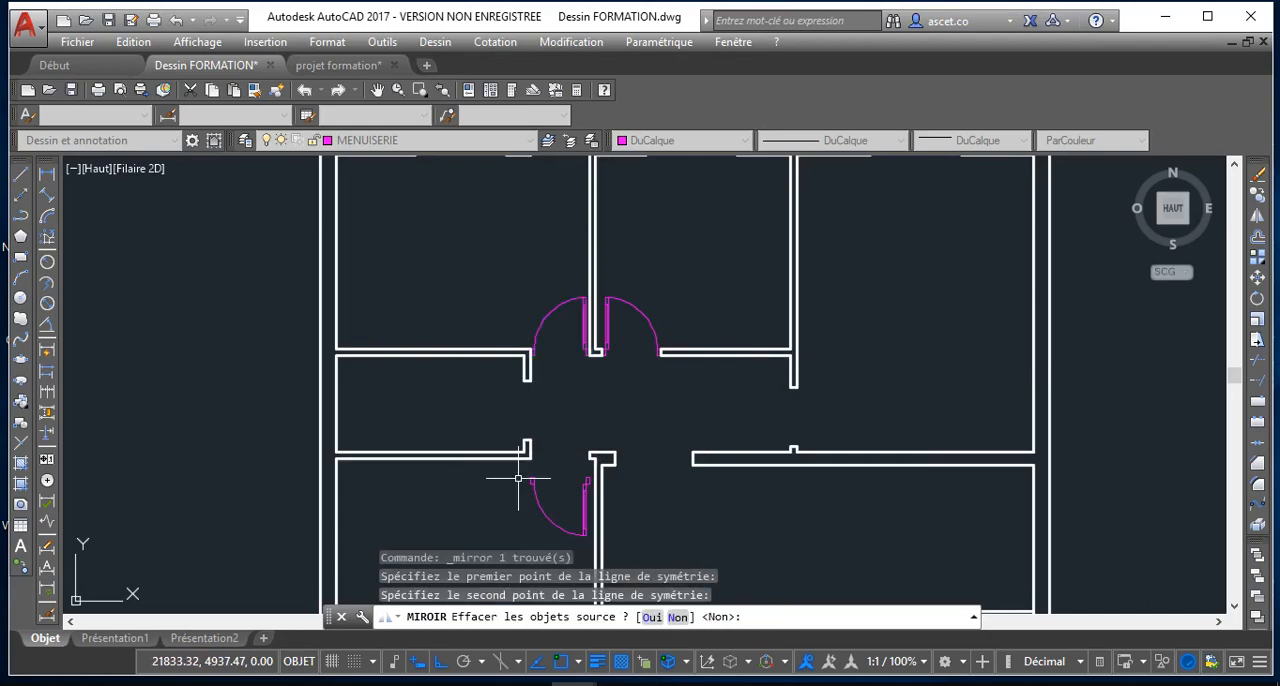
# Move the new mirrored door by its insertion point up to the lower wall corner, fitting it in the opening across the corridor
pyautogui.click(592, 519)
pyautogui.click(587, 500)
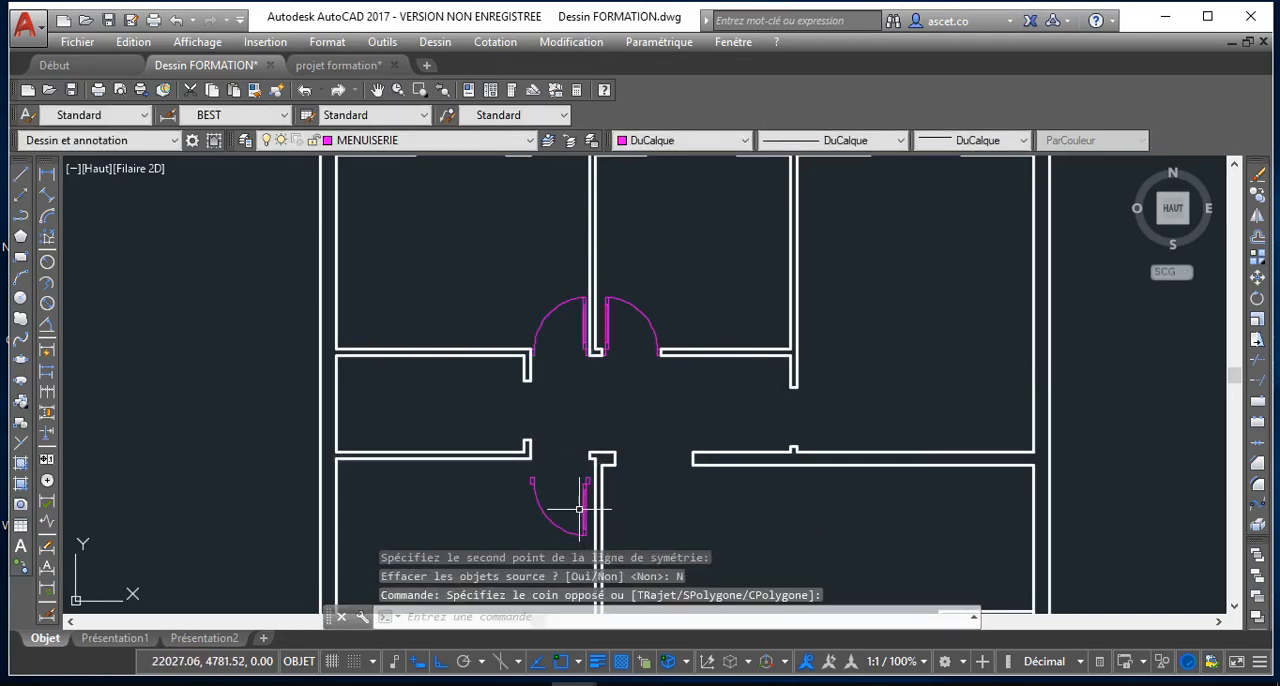
pyautogui.click(530, 484)
pyautogui.scroll(4, 538, 448)
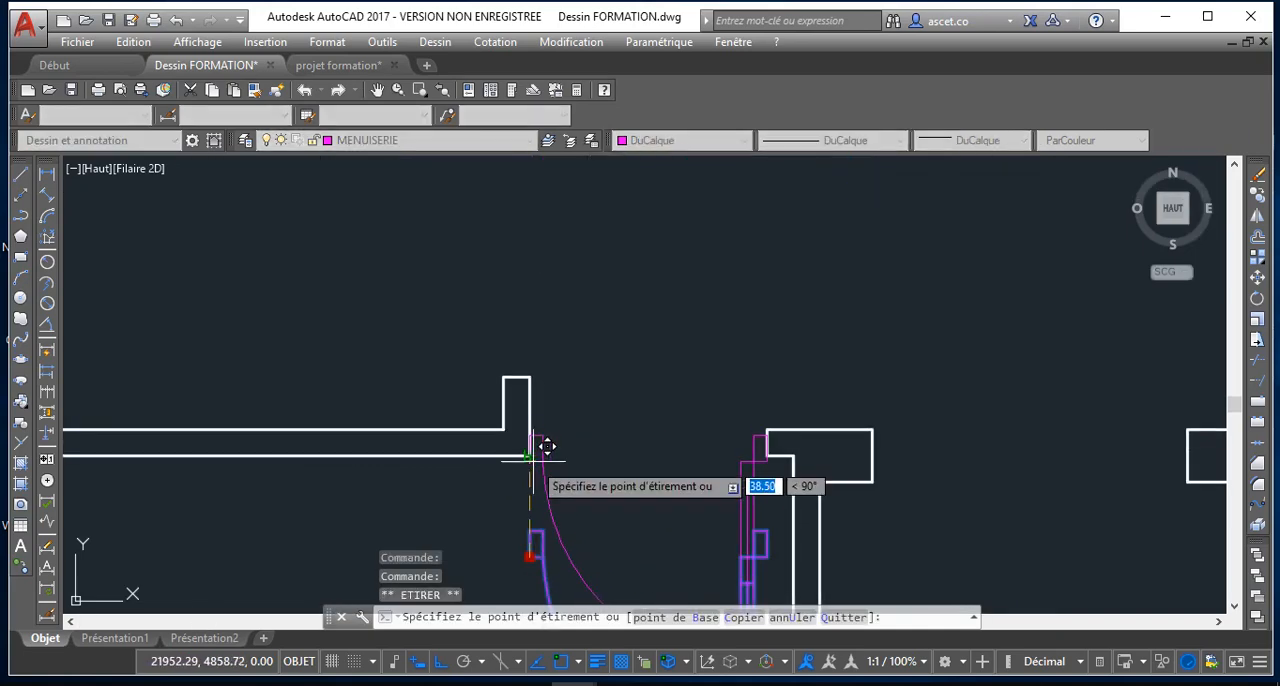
pyautogui.scroll(-3, 530, 456)
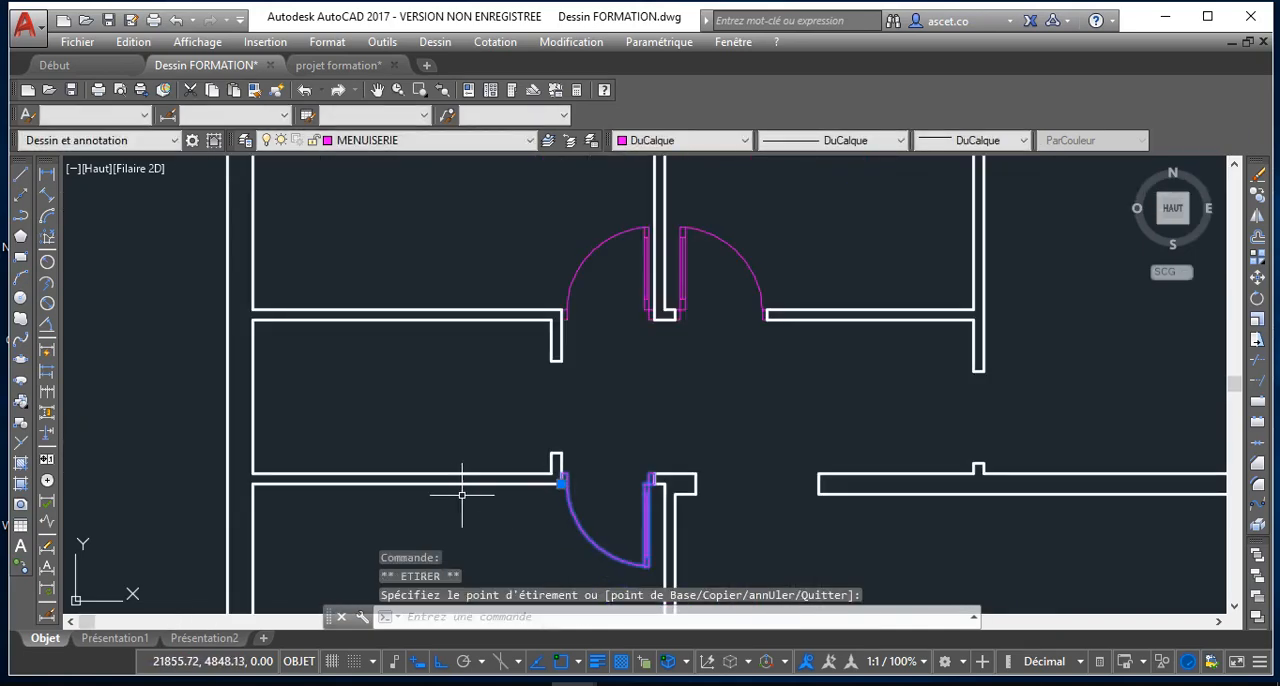
# Copy the door below the corridor, with ortho off, to just left of the small left room's wall opening
pyautogui.press('Escape')
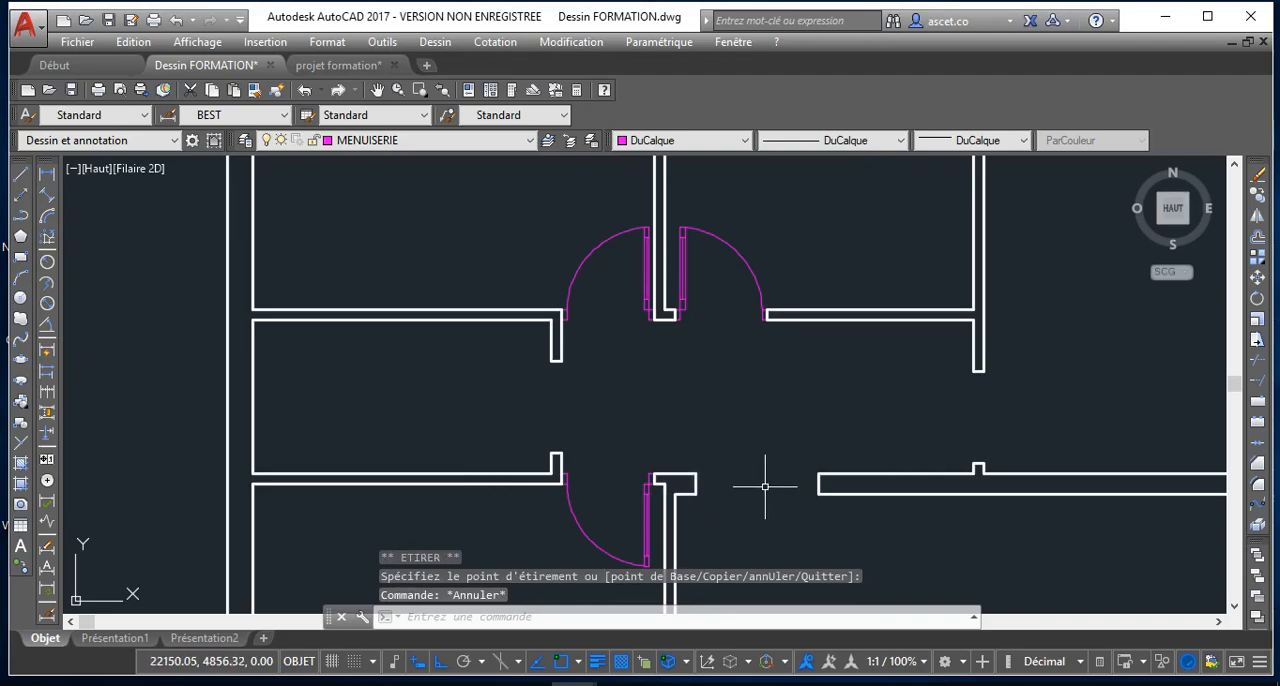
pyautogui.moveTo(775, 510); pyautogui.dragTo(761, 463, button='middle')
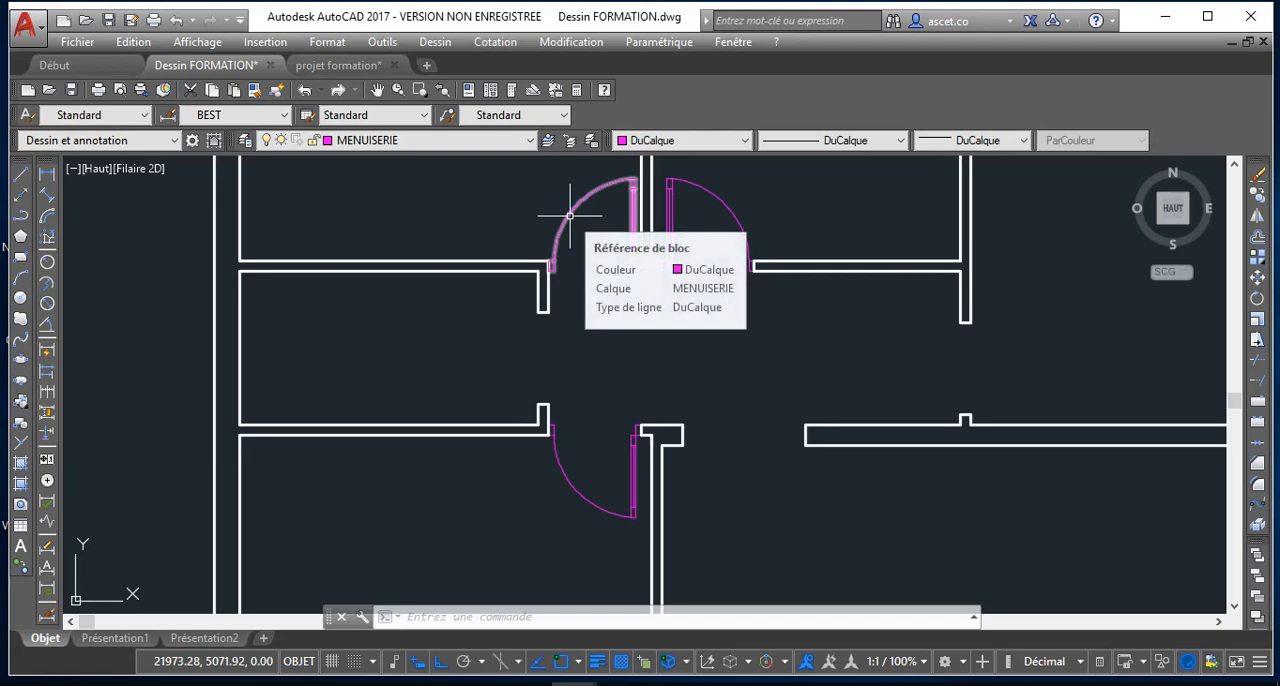
pyautogui.click(643, 485)
pyautogui.click(619, 471)
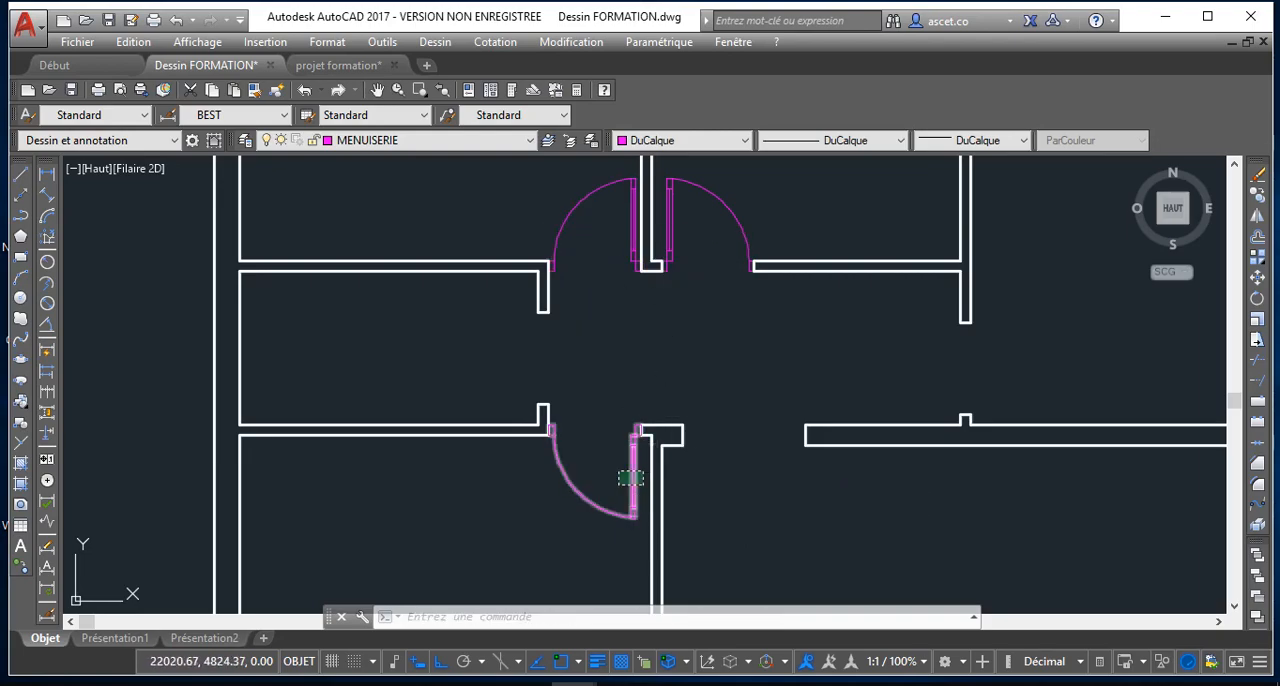
pyautogui.click(1259, 195)
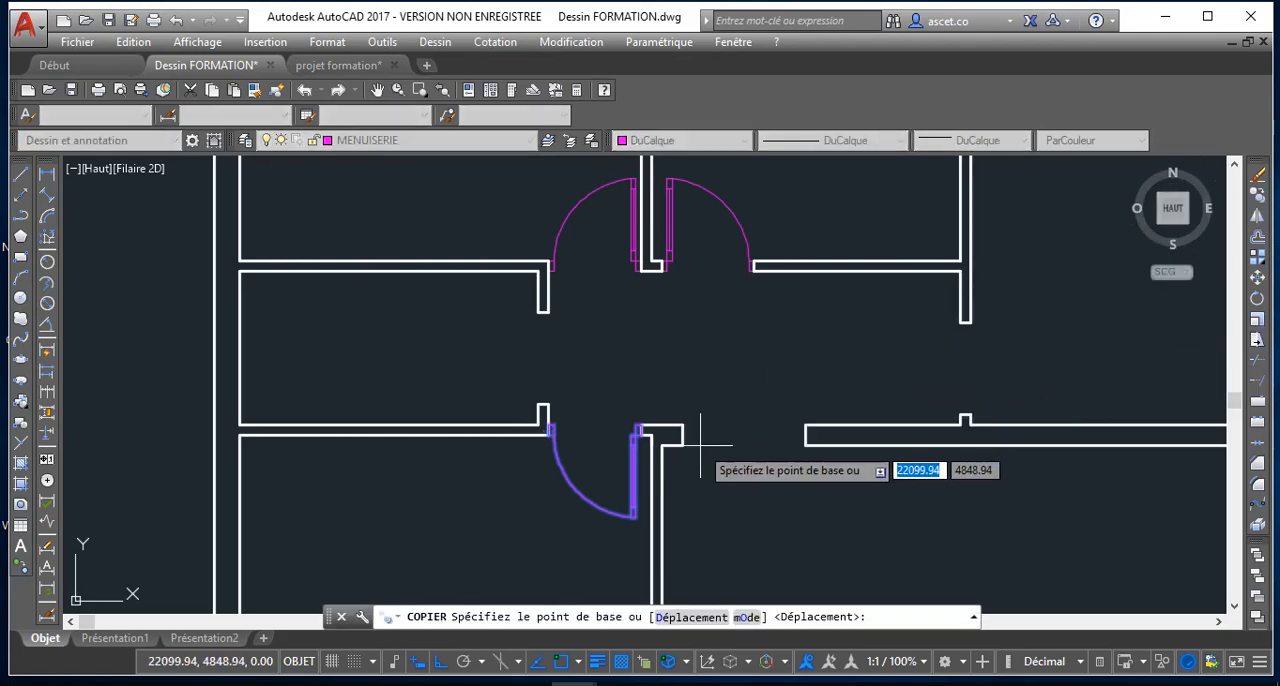
pyautogui.click(644, 427)
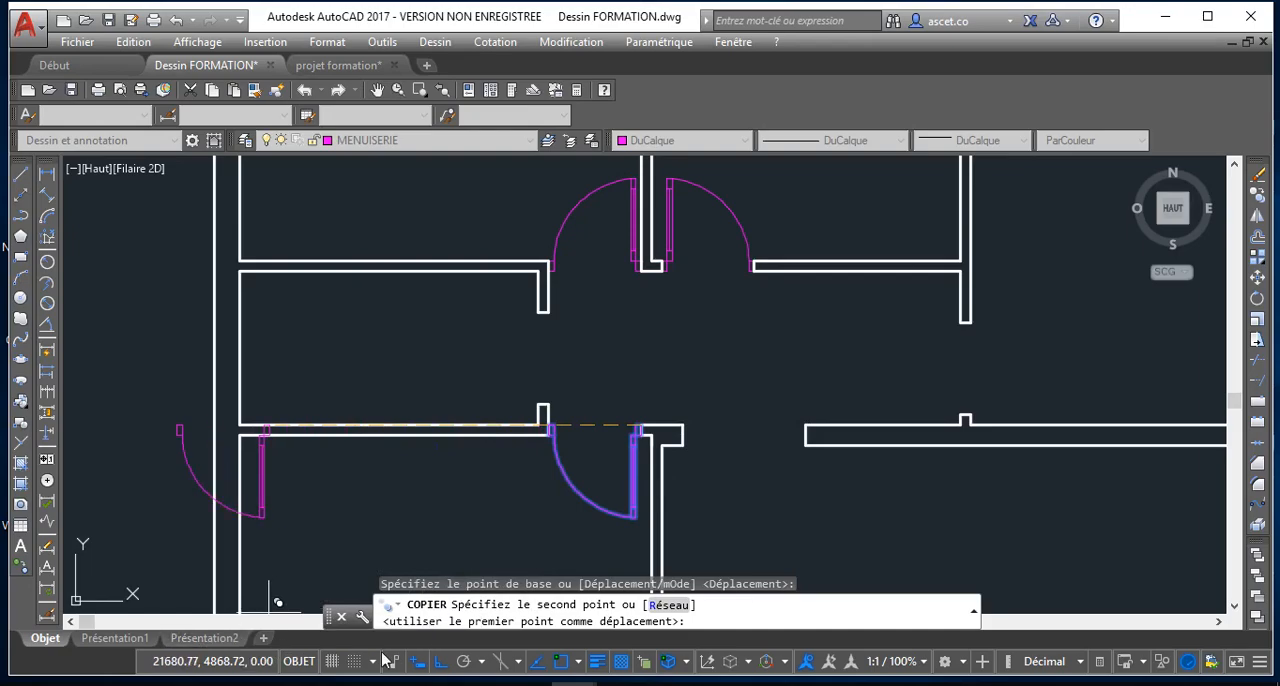
pyautogui.click(442, 662)
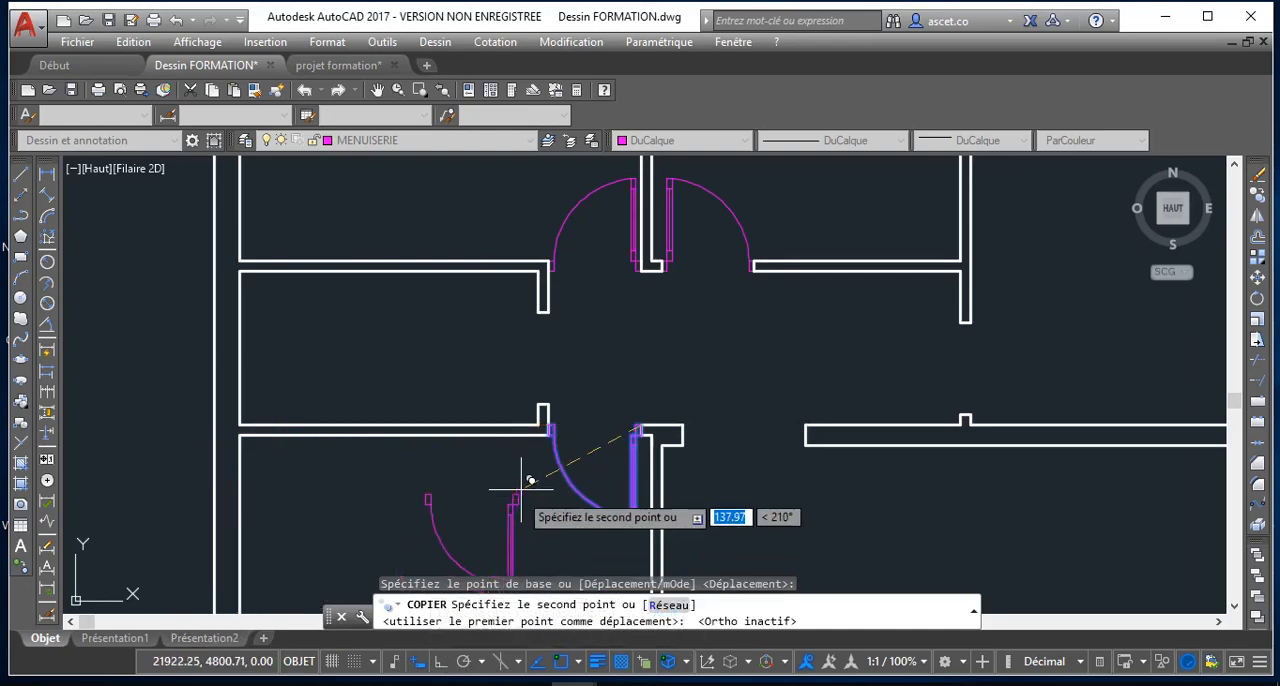
pyautogui.click(538, 348)
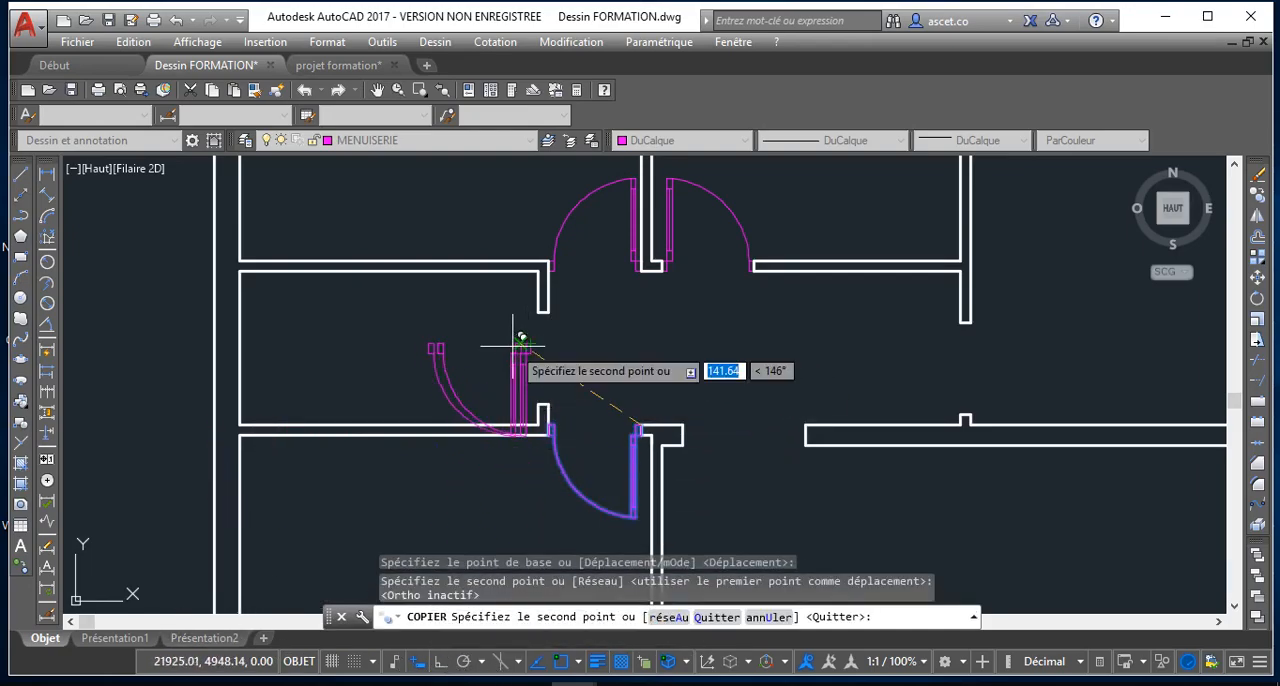
pyautogui.press('Escape')
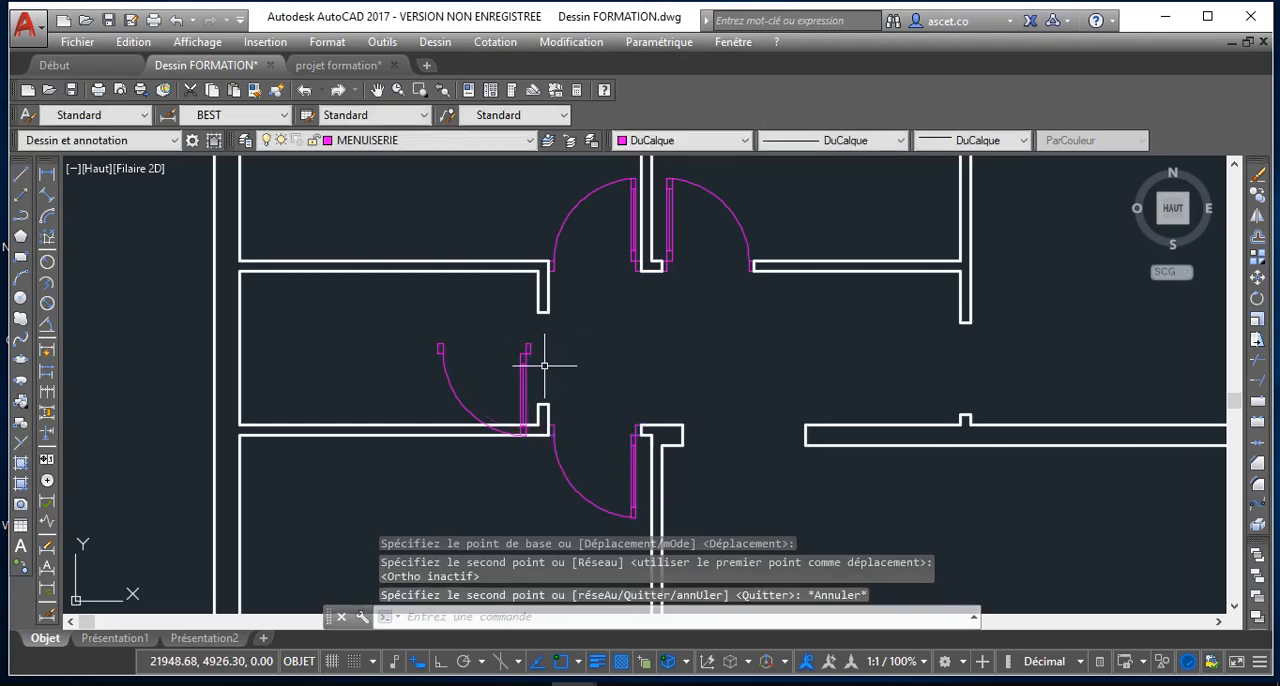
# Rotate the copied door to 270° with ortho on, so its opening lines up with the vertical wall
pyautogui.click(520, 369)
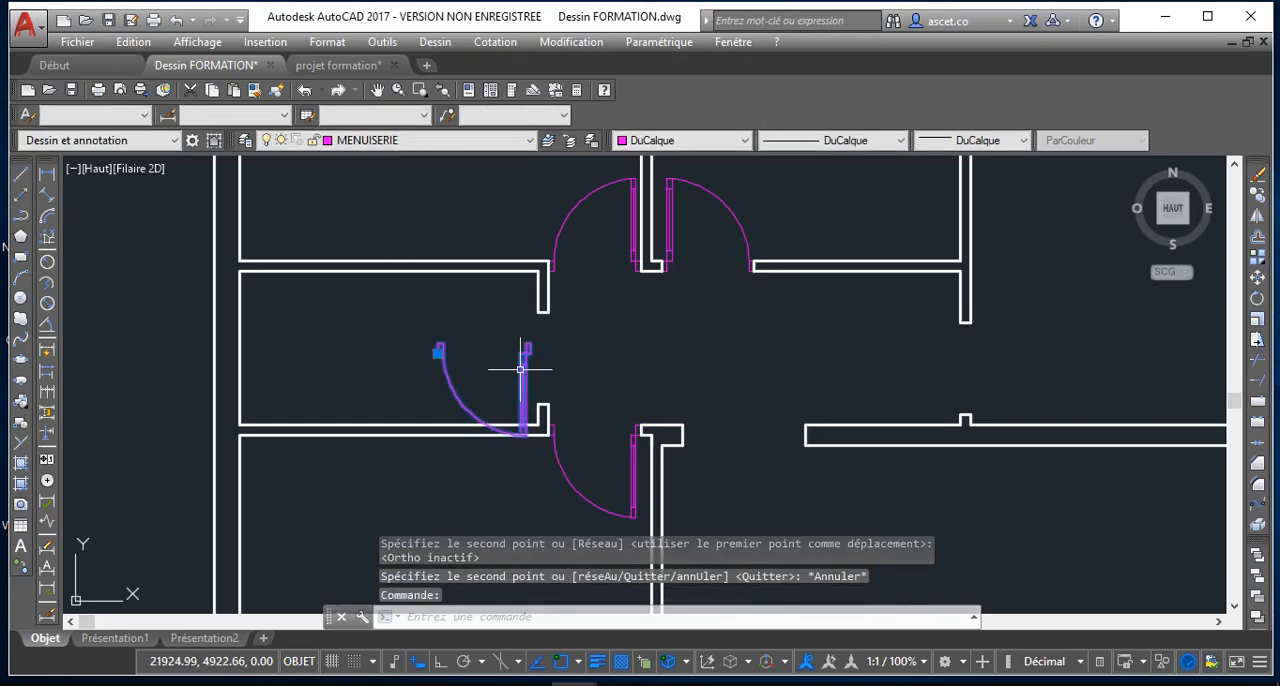
pyautogui.click(1258, 299)
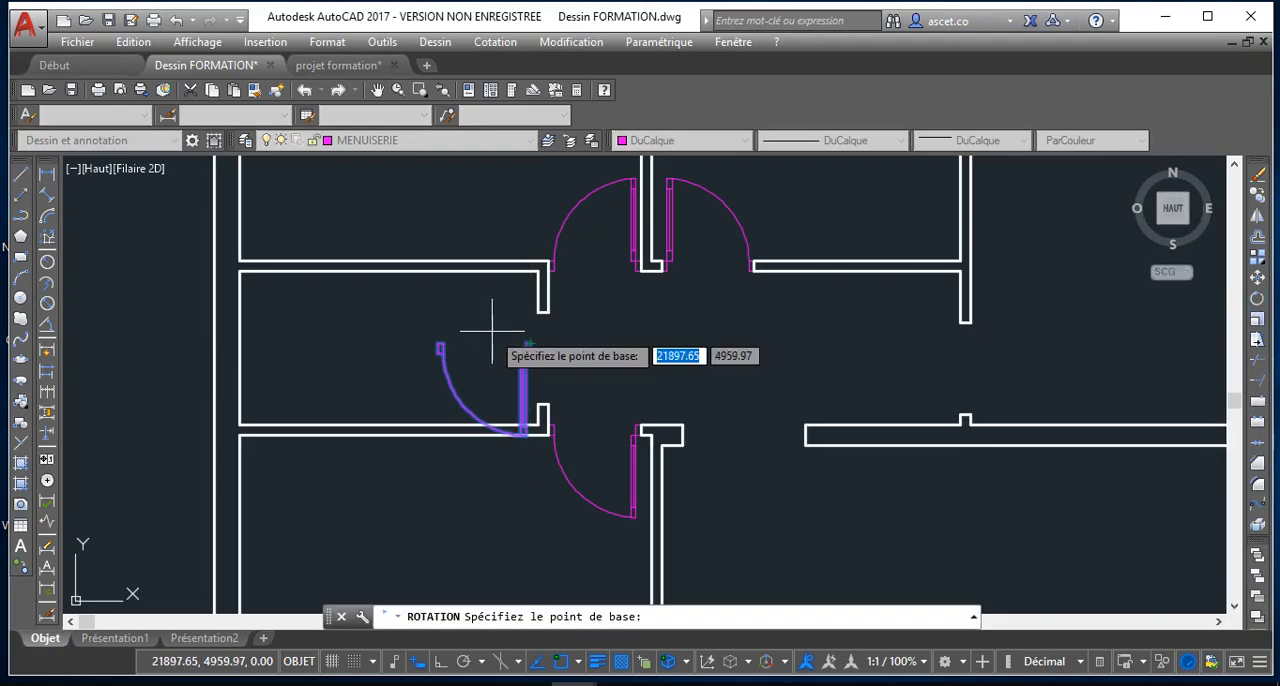
pyautogui.press('Return')
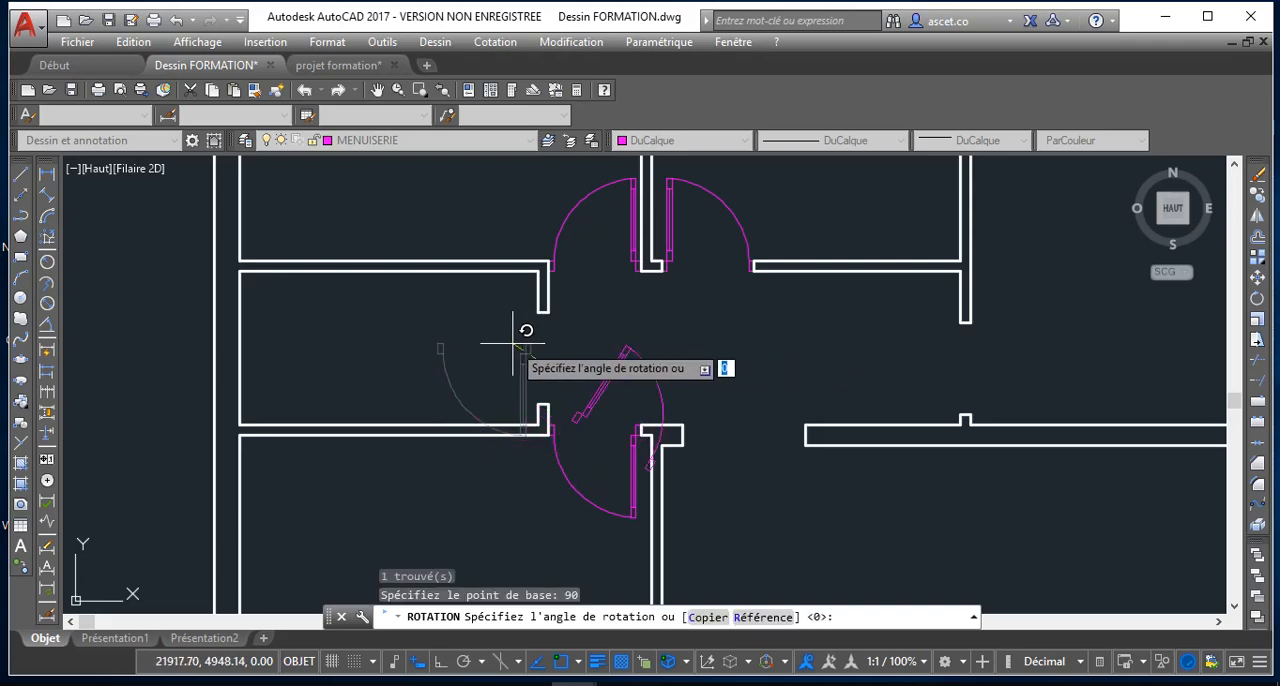
pyautogui.click(441, 661)
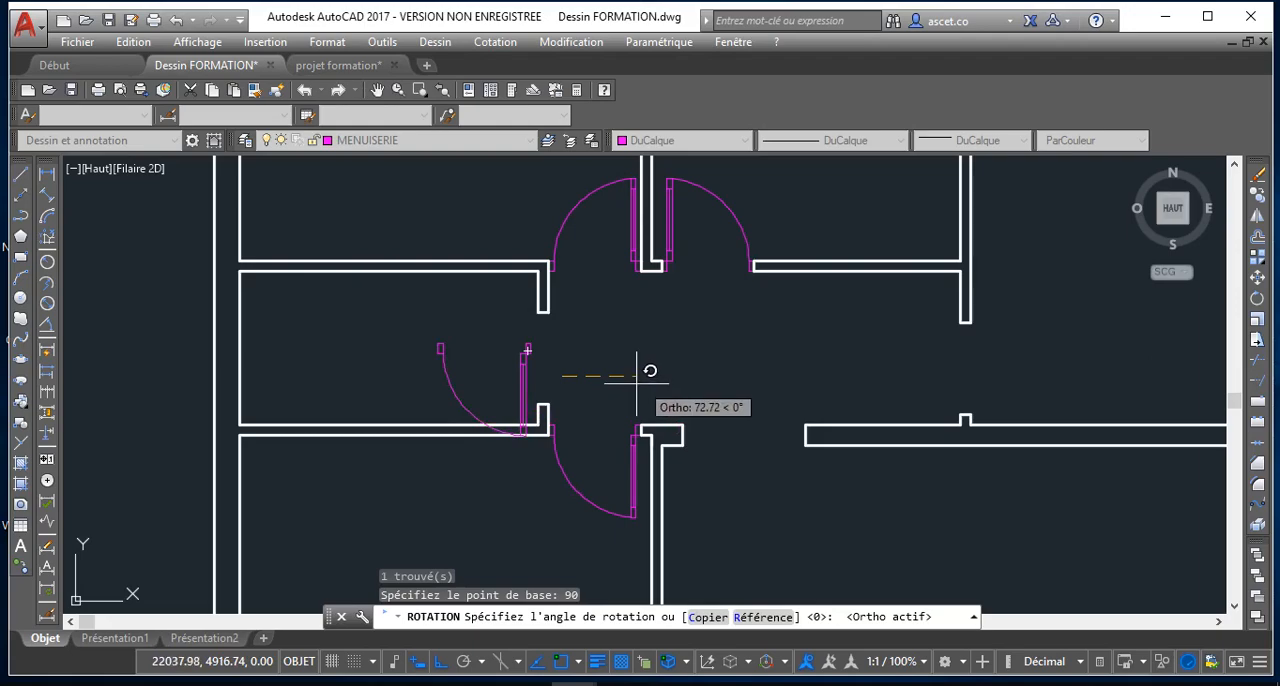
pyautogui.click(575, 410)
# Move the rotated door by its insertion point to the upper wall stub's lower-left corner, fitting it in the small left room's opening
pyautogui.click(569, 334)
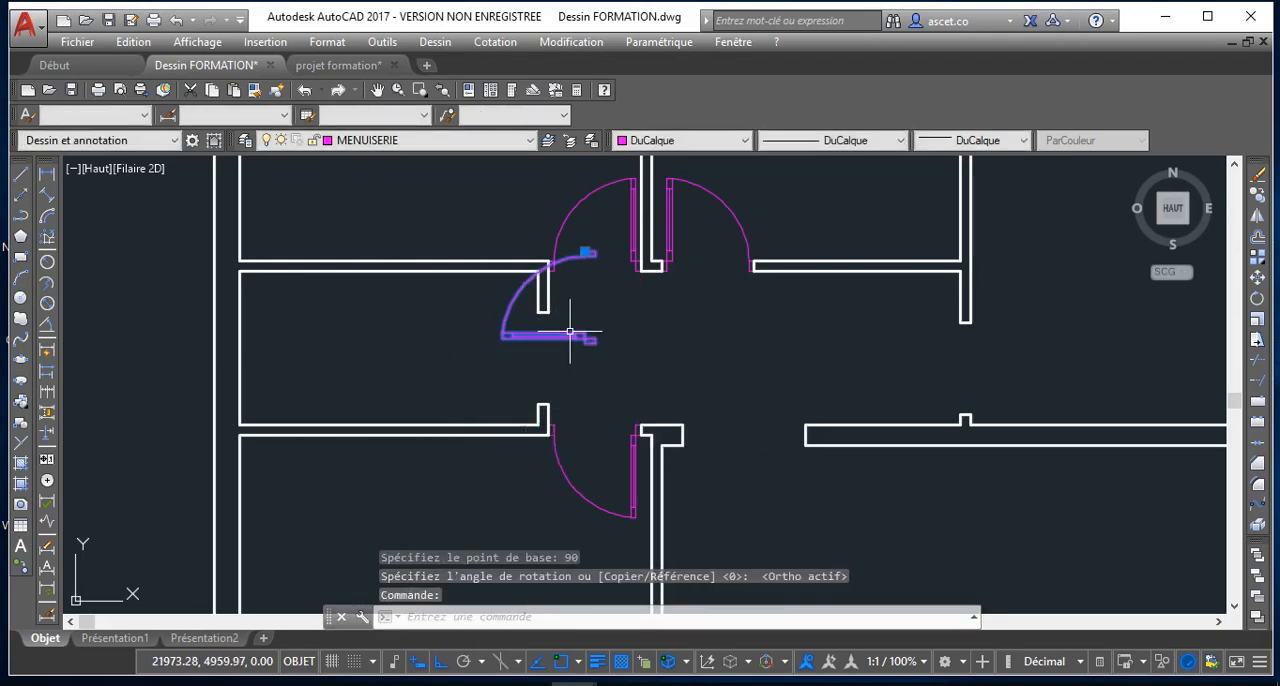
pyautogui.click(588, 250)
pyautogui.scroll(4, 555, 292)
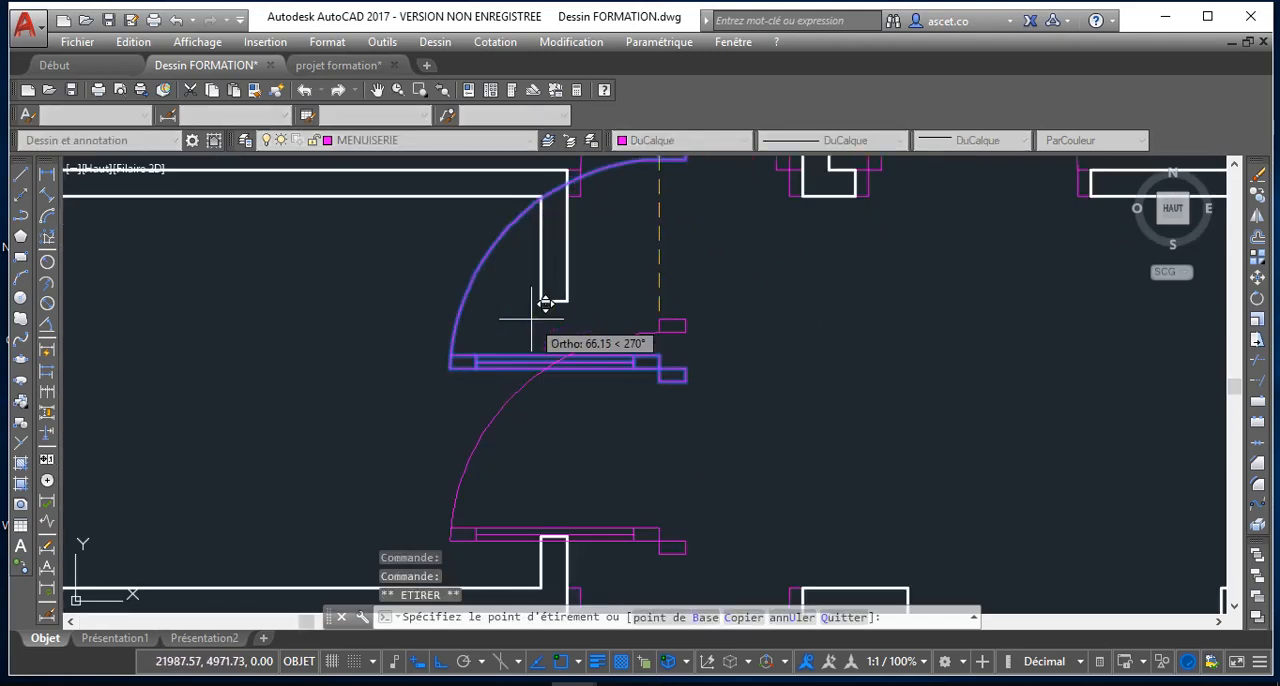
pyautogui.click(540, 300)
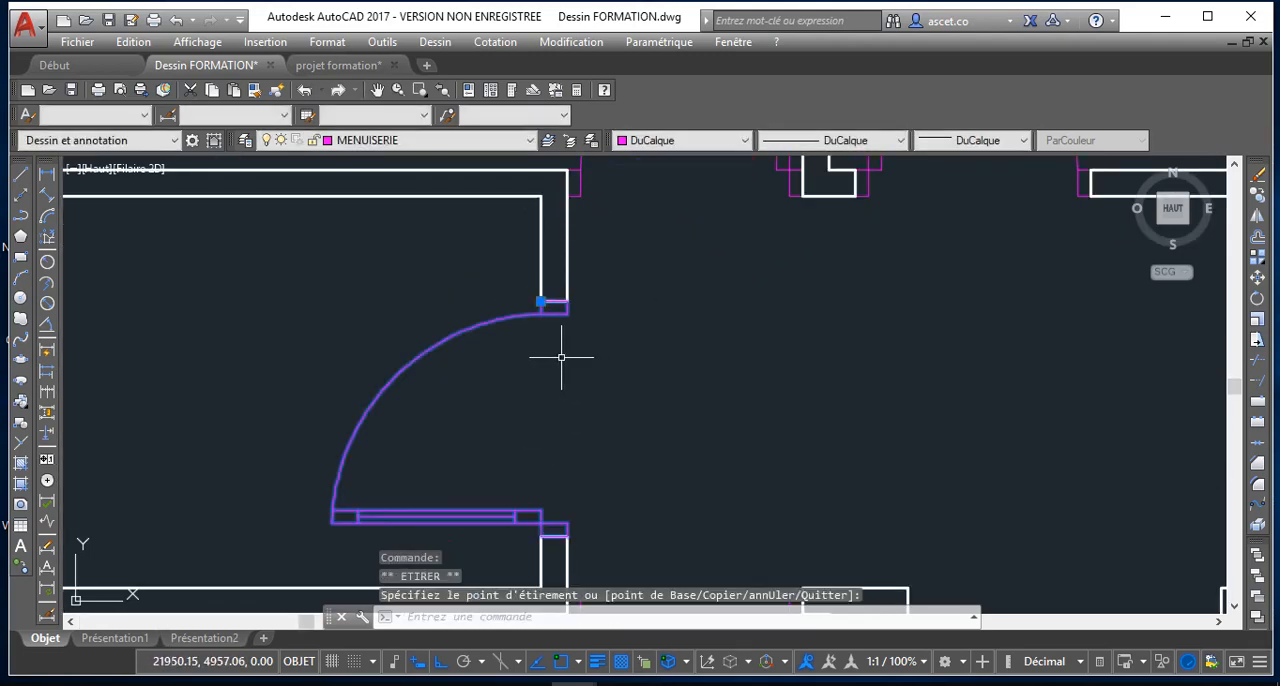
pyautogui.press('Escape')
# Try to mirror the small left room's door about an axis through the corridor, keeping the source door, and undo the mirror
pyautogui.click(484, 327)
pyautogui.click(484, 321)
pyautogui.moveTo(655, 447); pyautogui.dragTo(611, 411, button='middle')
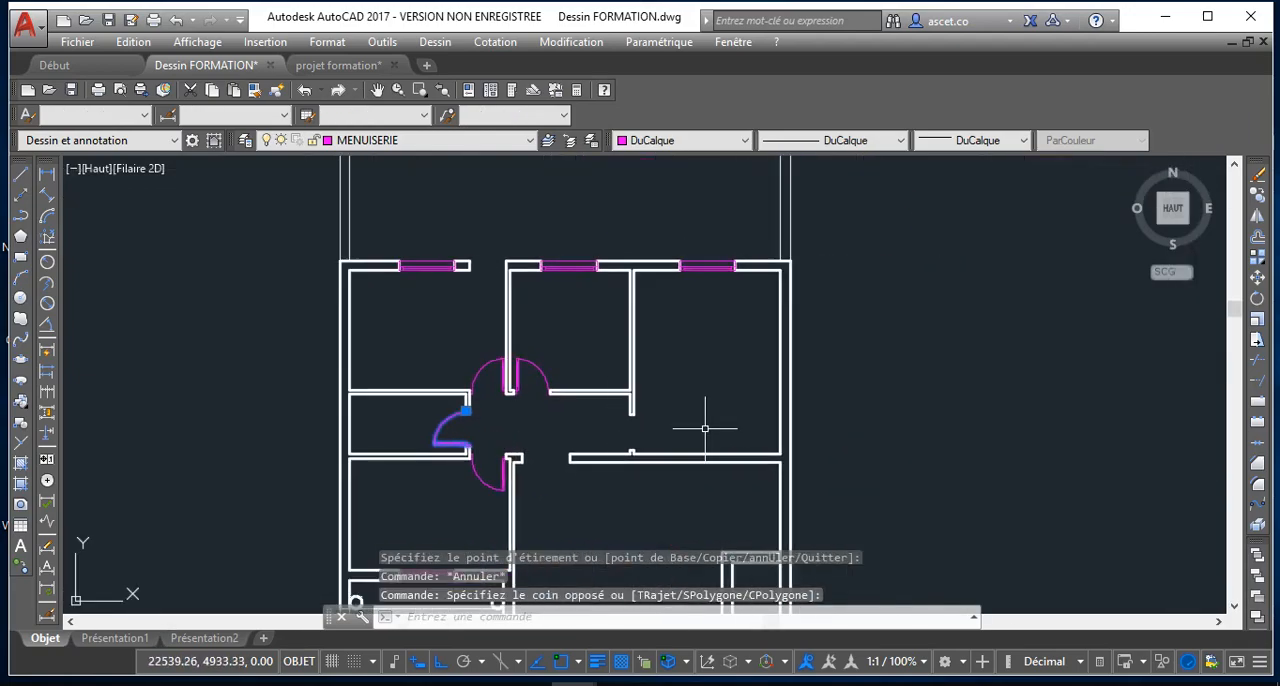
pyautogui.click(1257, 220)
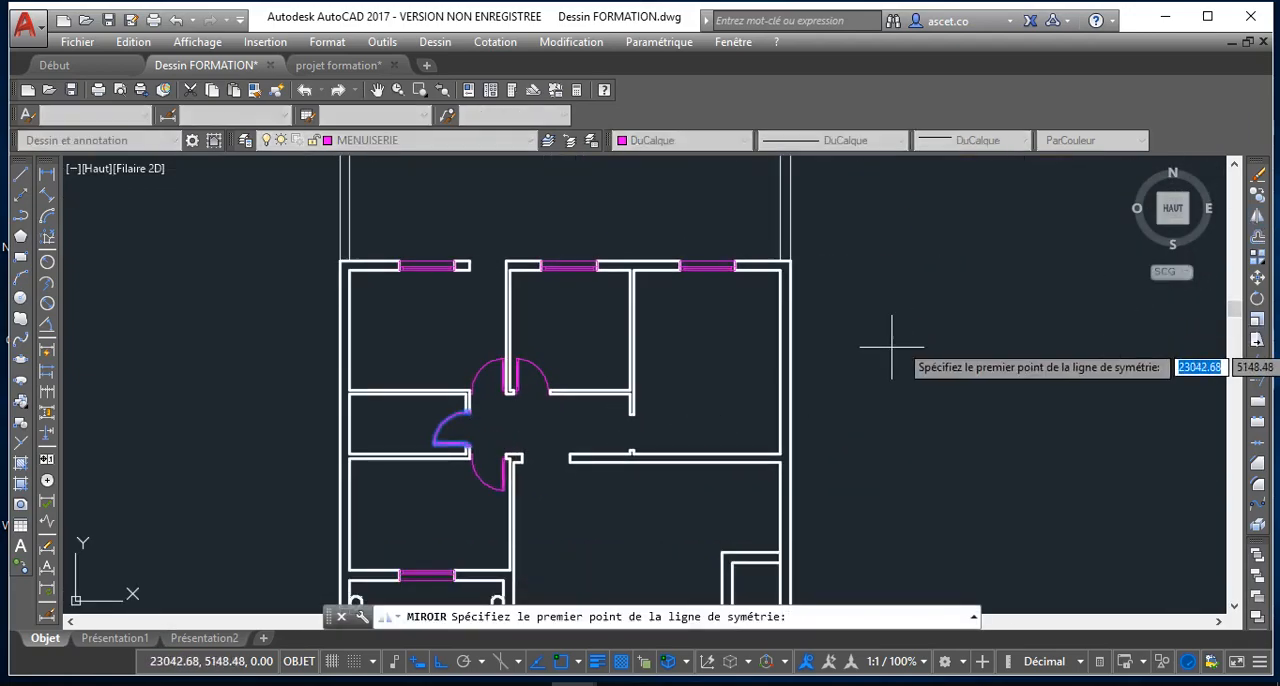
pyautogui.click(532, 430)
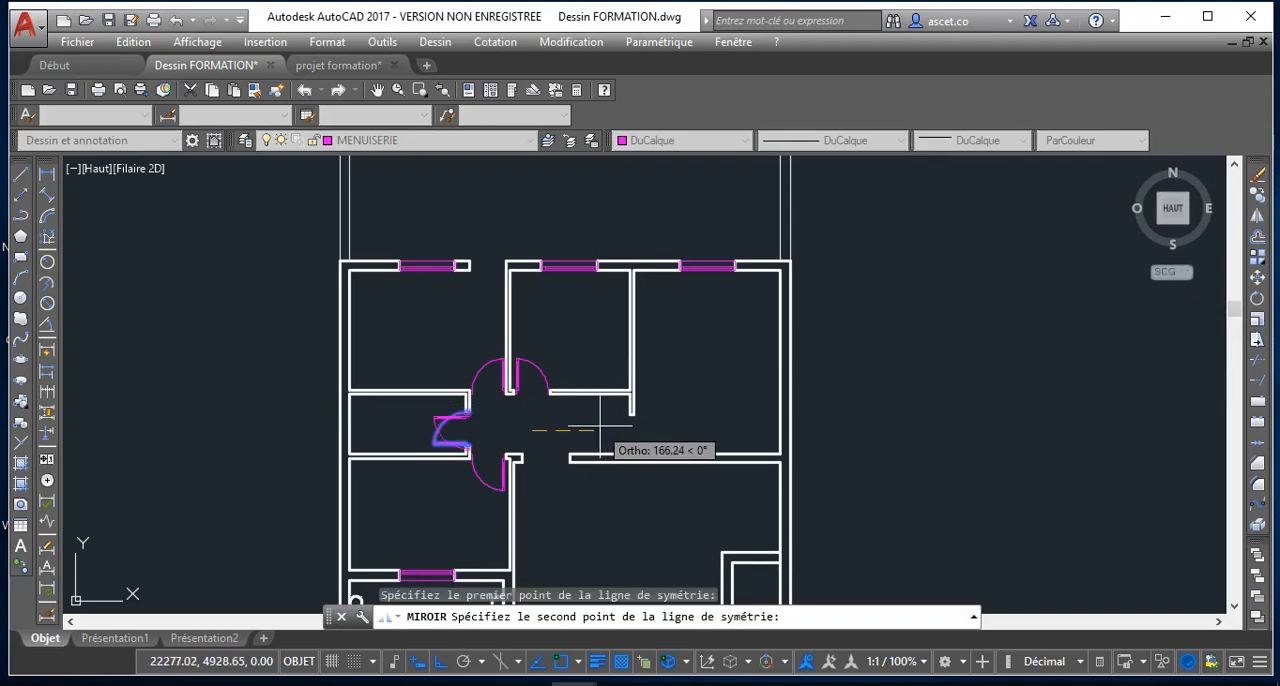
pyautogui.click(521, 441)
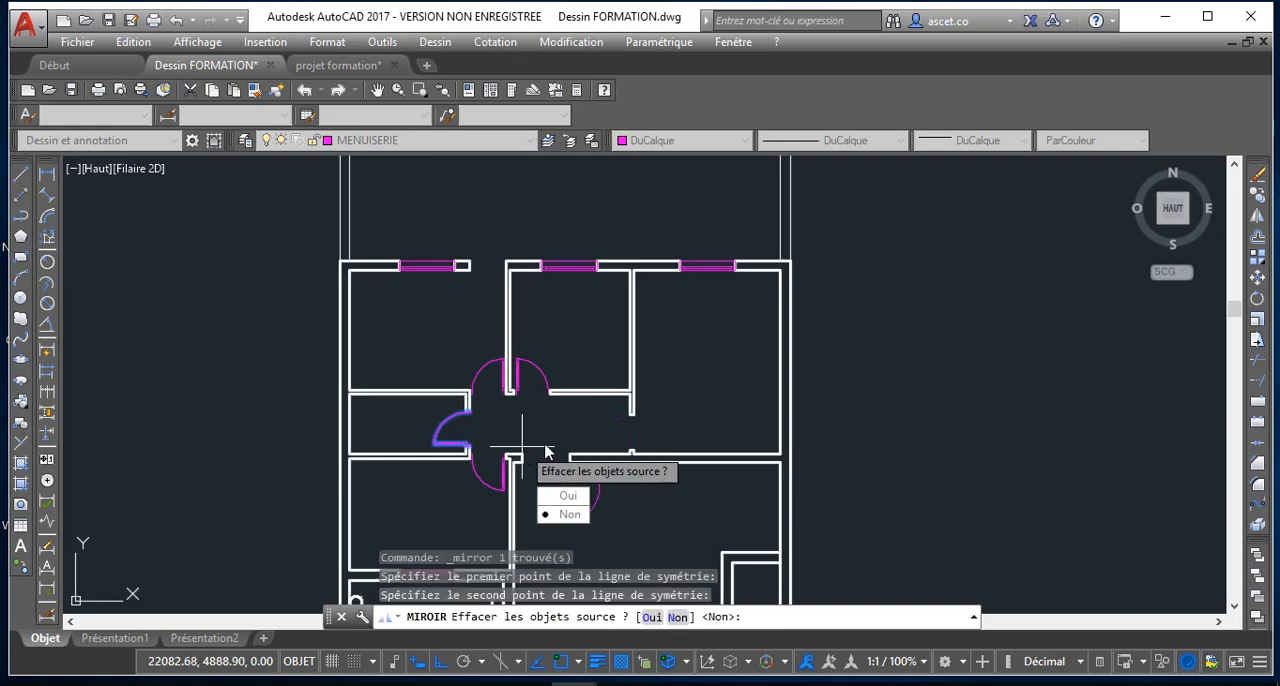
pyautogui.click(567, 515)
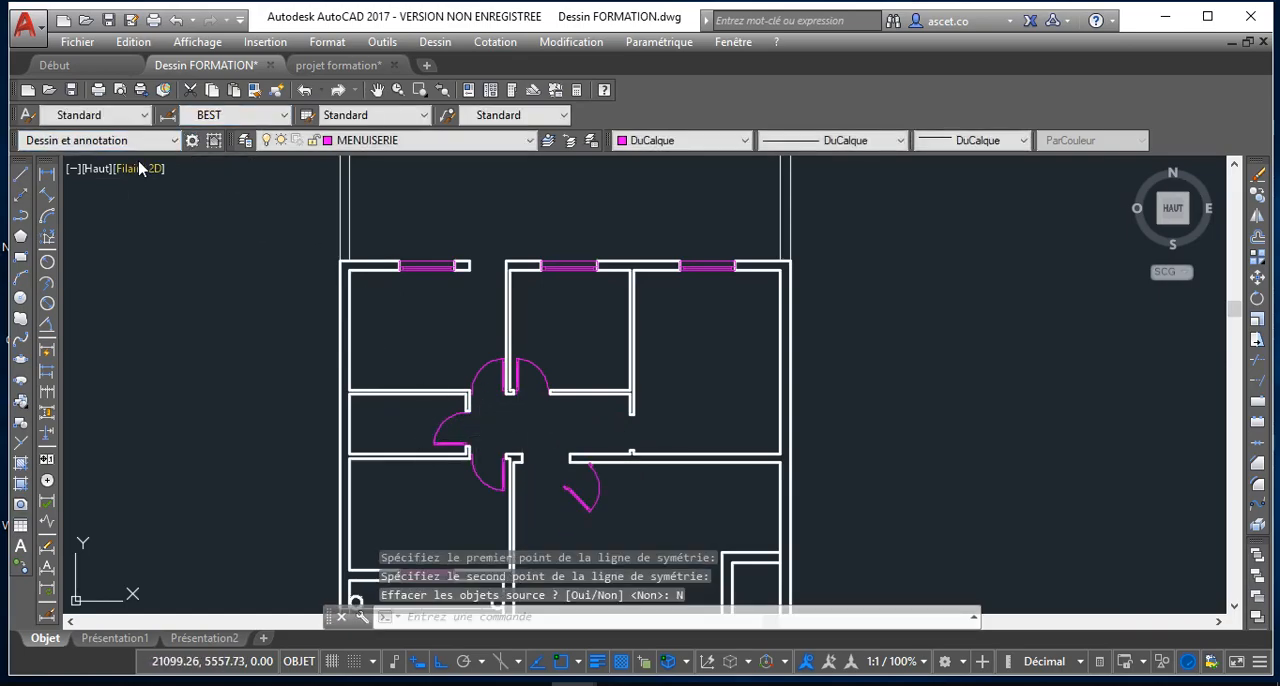
pyautogui.hotkey('ctrl', 'z')
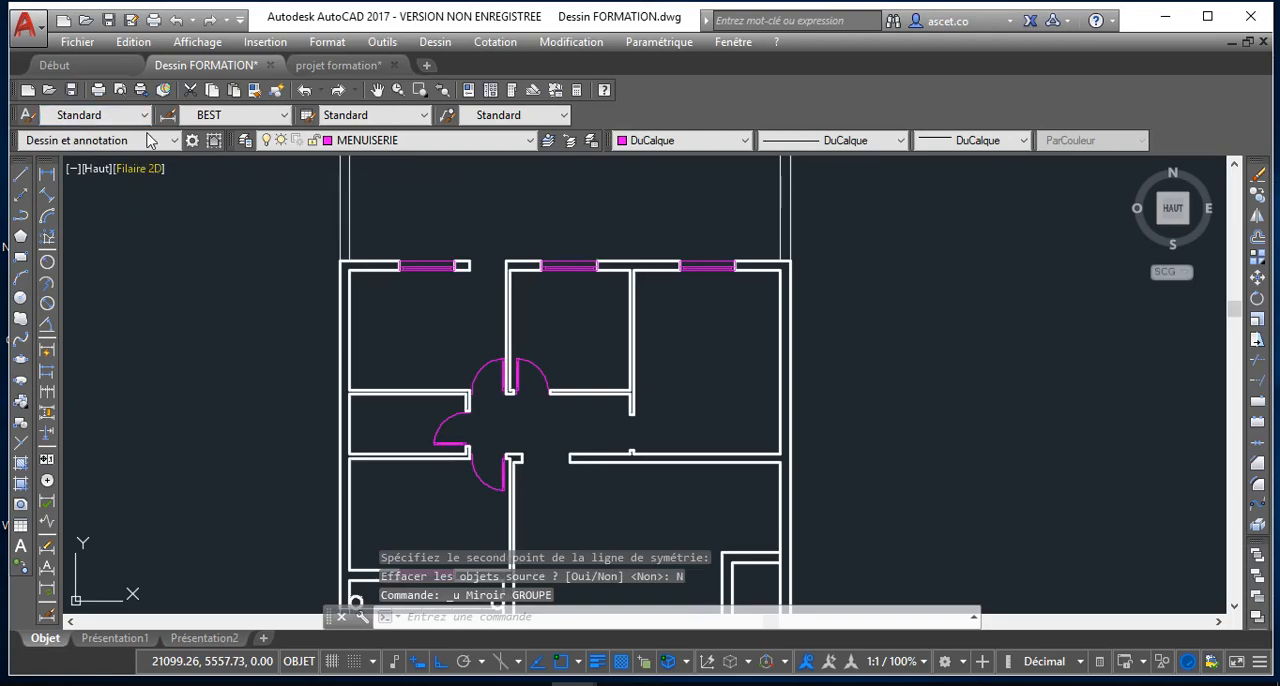
# Mirror the small left room's door about a vertical axis through the middle of the corridor, keeping the source door
pyautogui.click(442, 436)
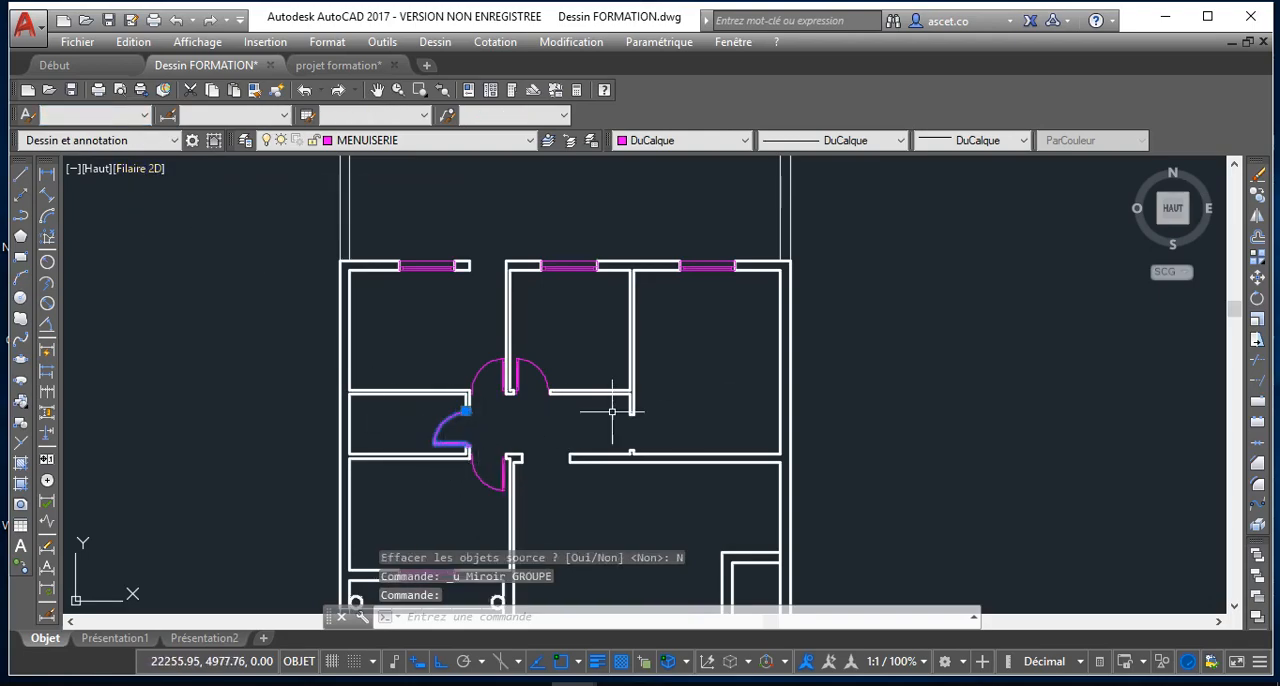
pyautogui.click(1262, 216)
pyautogui.click(556, 430)
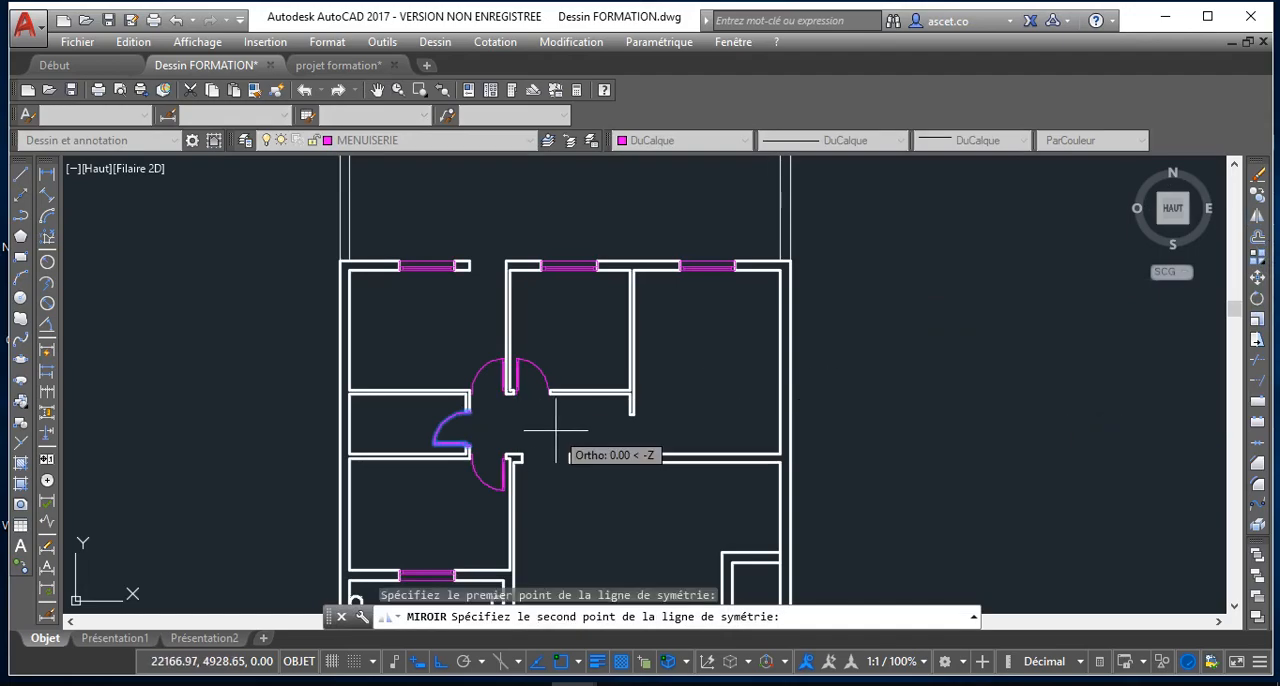
pyautogui.click(566, 443)
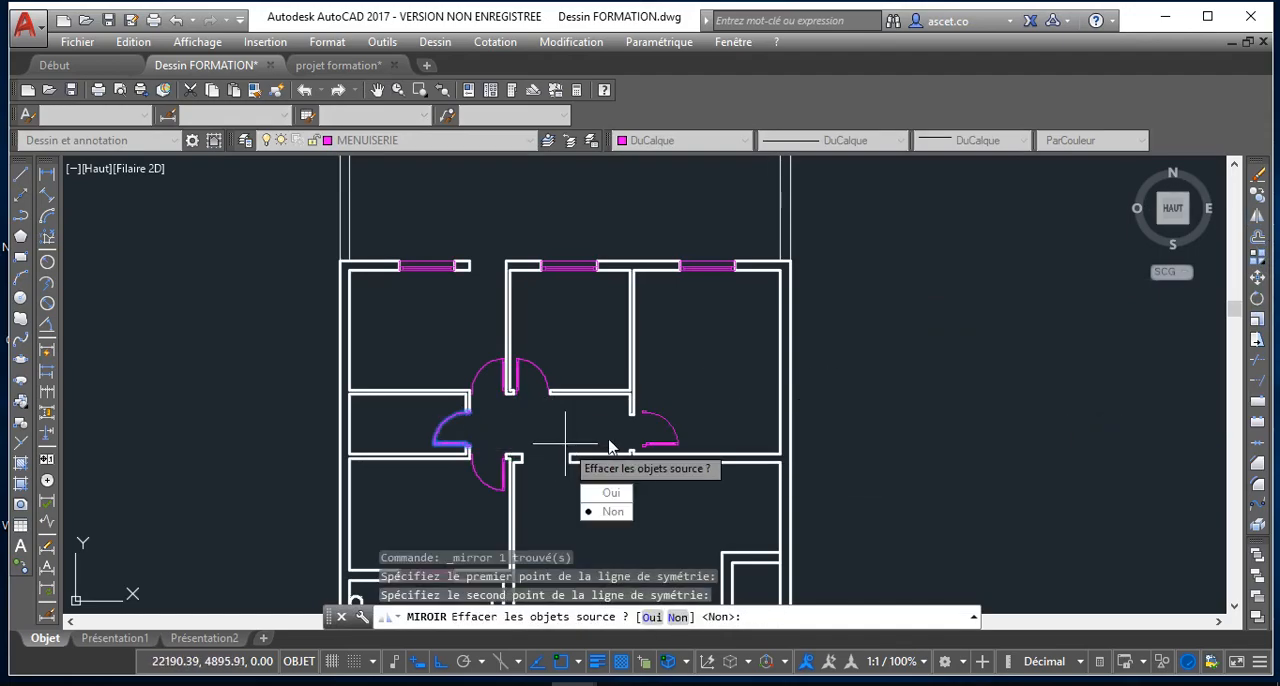
pyautogui.click(610, 512)
# Move the mirrored door by its insertion point to the wall stub's lower-right corner, fitting it in the opening at the corridor's right end
pyautogui.click(662, 425)
pyautogui.scroll(5, 648, 420)
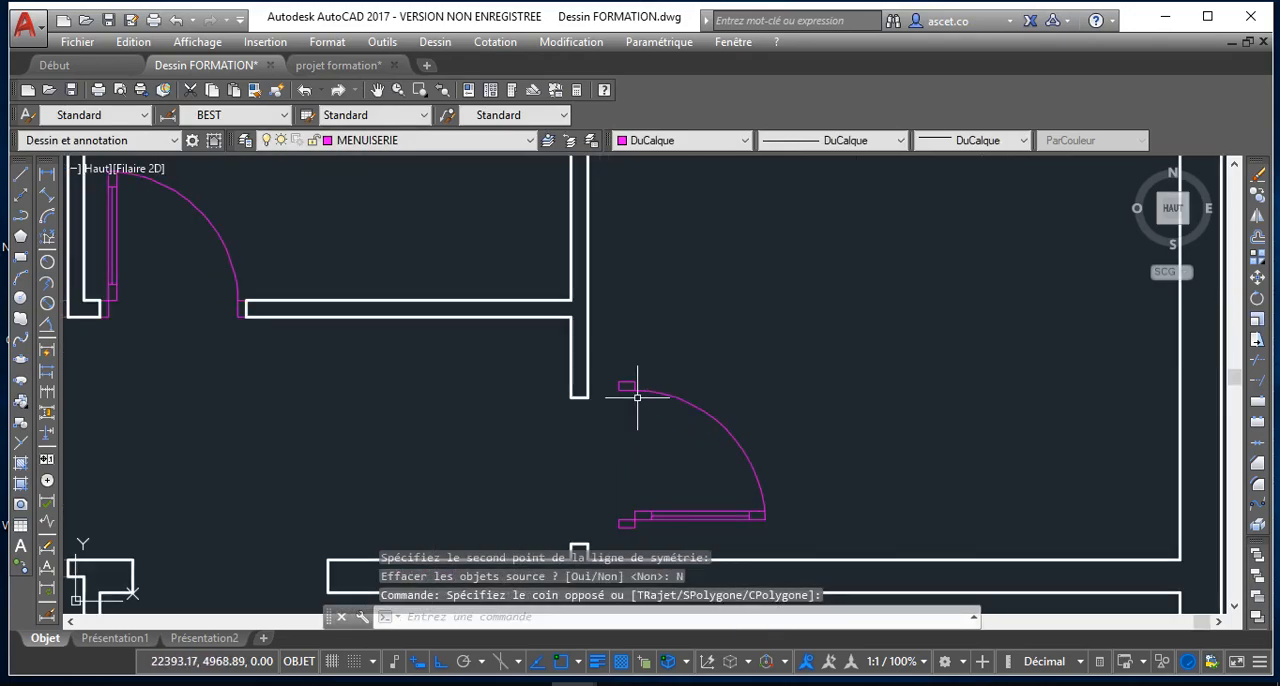
pyautogui.click(631, 386)
pyautogui.click(634, 382)
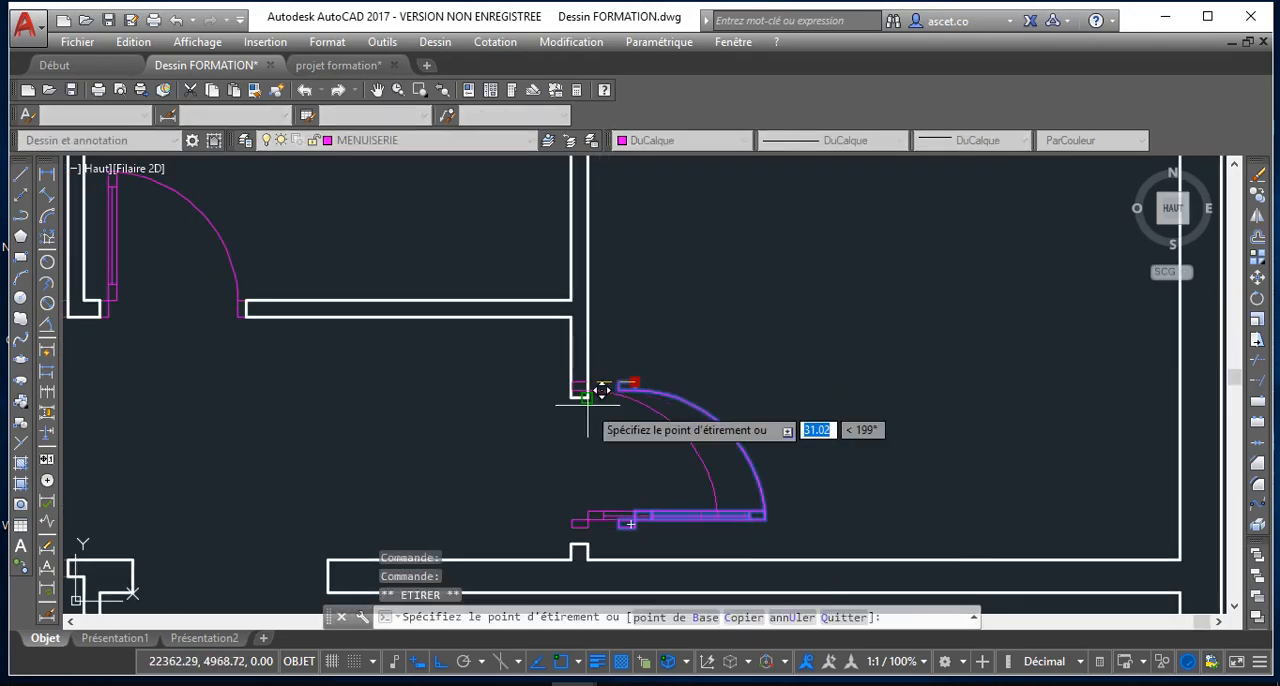
pyautogui.scroll(-4, 553, 475)
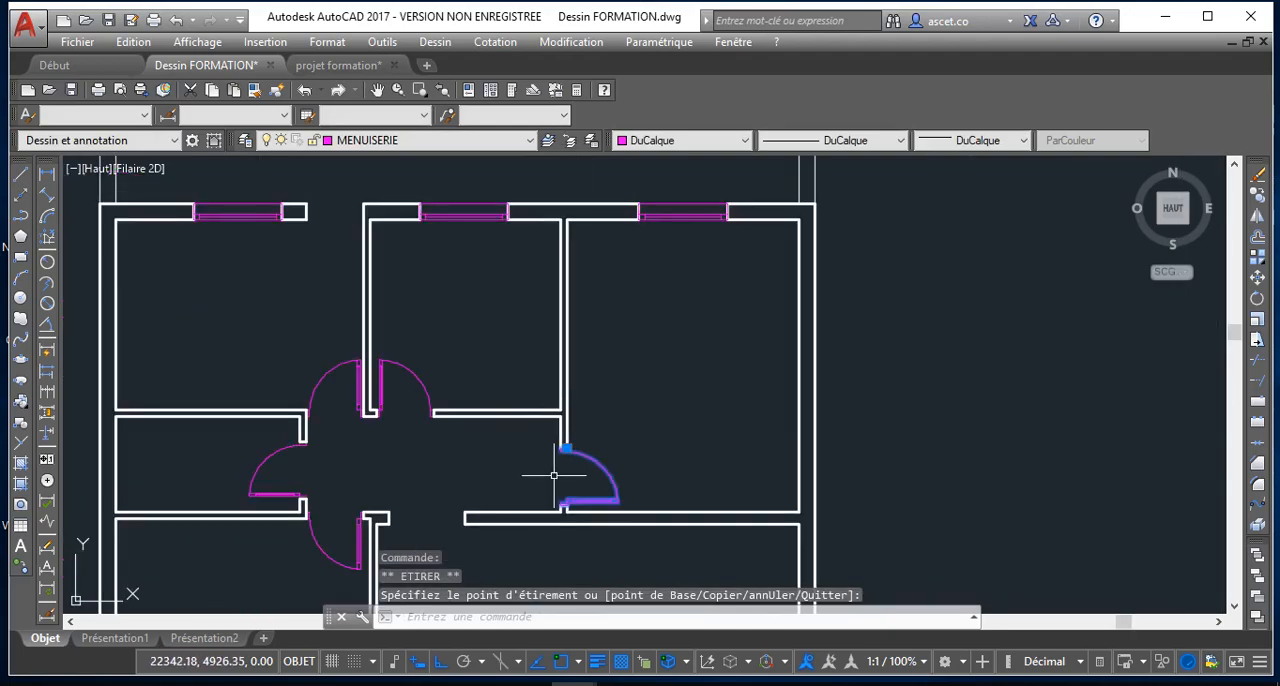
pyautogui.press('Escape')
# Examine the lower part of the plan for wall openings that still lack doors or windows
pyautogui.scroll(-4, 540, 507)
pyautogui.scroll(2, 473, 414)
pyautogui.moveTo(468, 520)
pyautogui.mouseDown(button='middle')
pyautogui.moveTo(473, 414)
pyautogui.moveTo(506, 340)
pyautogui.moveTo(500, 240)
pyautogui.mouseUp(button='middle')
pyautogui.scroll(-2, 500, 240)
pyautogui.scroll(4, 545, 360)
pyautogui.scroll(-1, 569, 406)
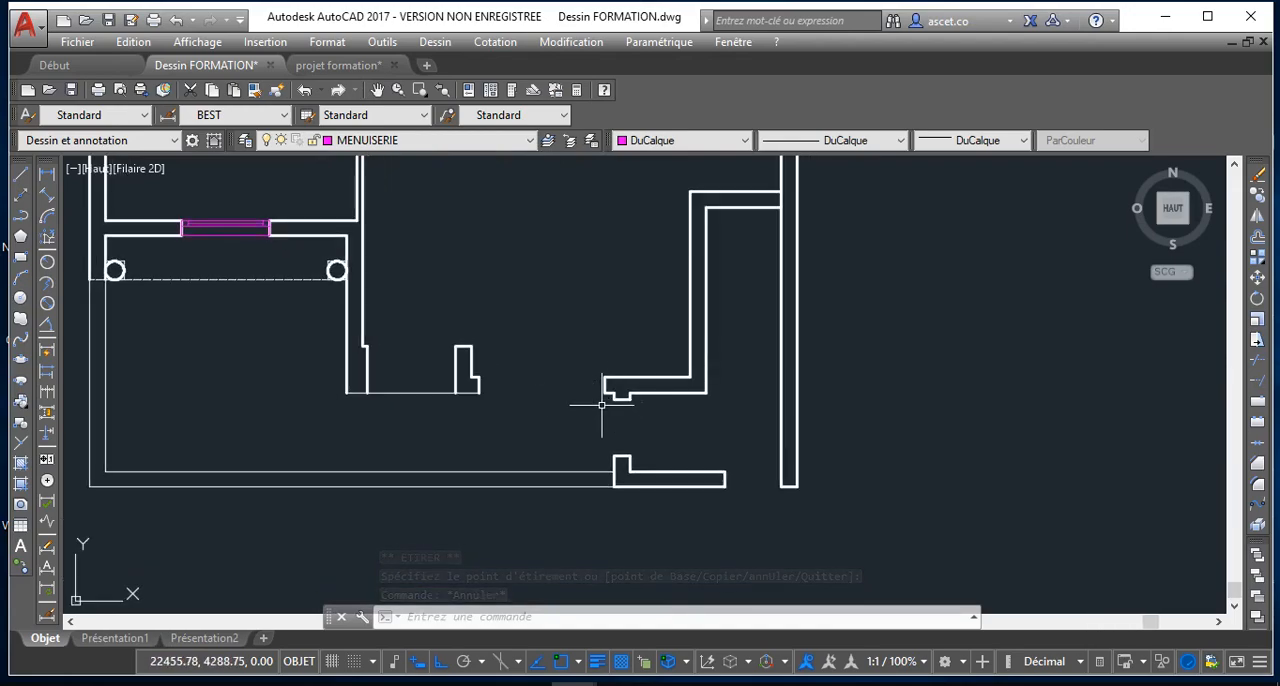
pyautogui.scroll(2, 566, 405)
pyautogui.scroll(-5, 555, 403)
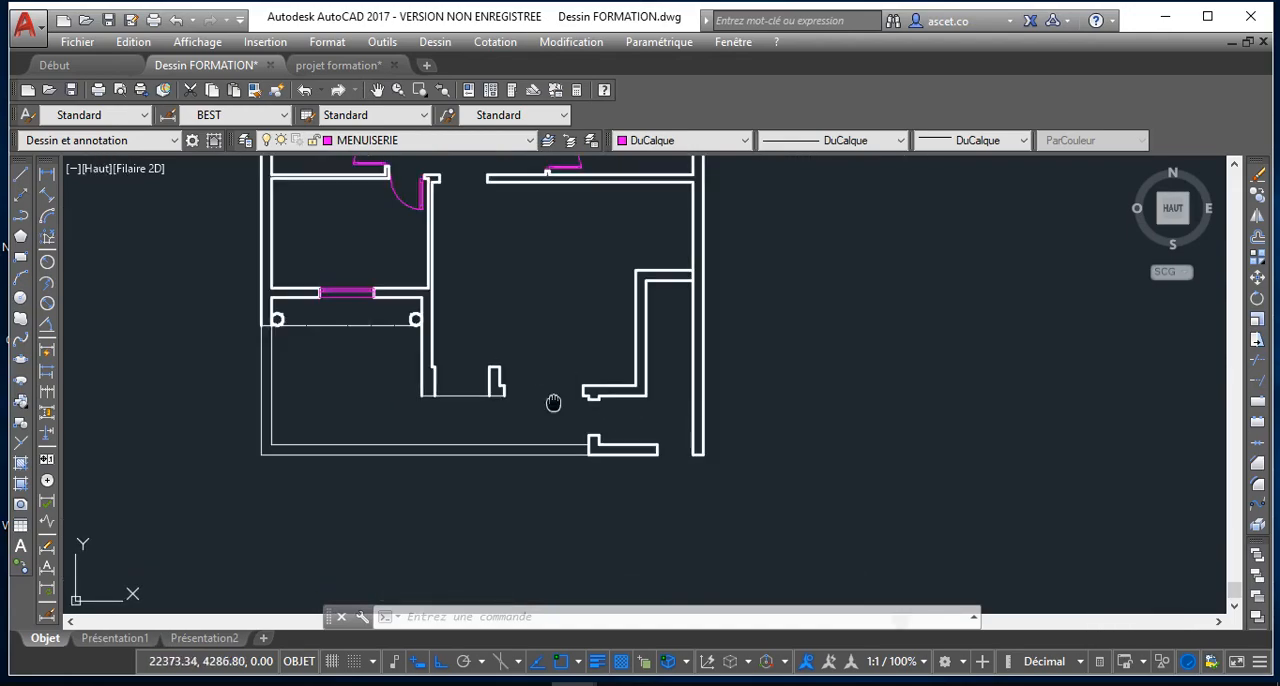
pyautogui.scroll(3, 517, 391)
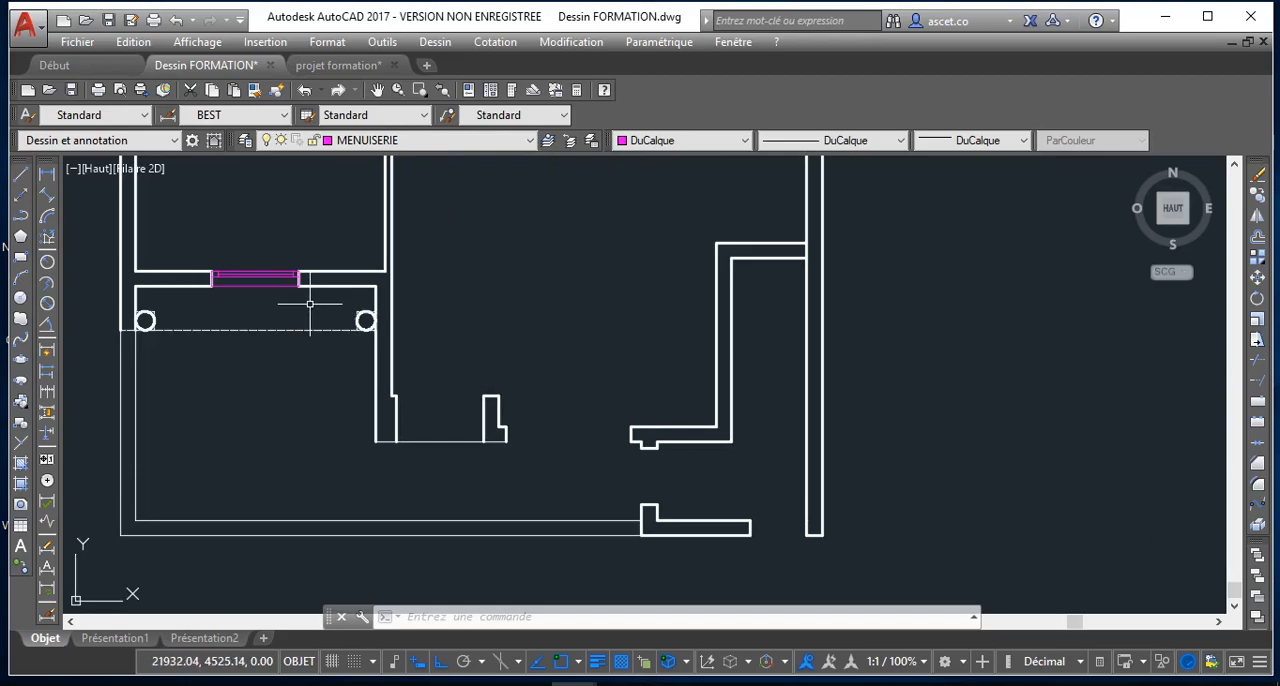
pyautogui.scroll(2, 460, 408)
pyautogui.scroll(-5, 520, 449)
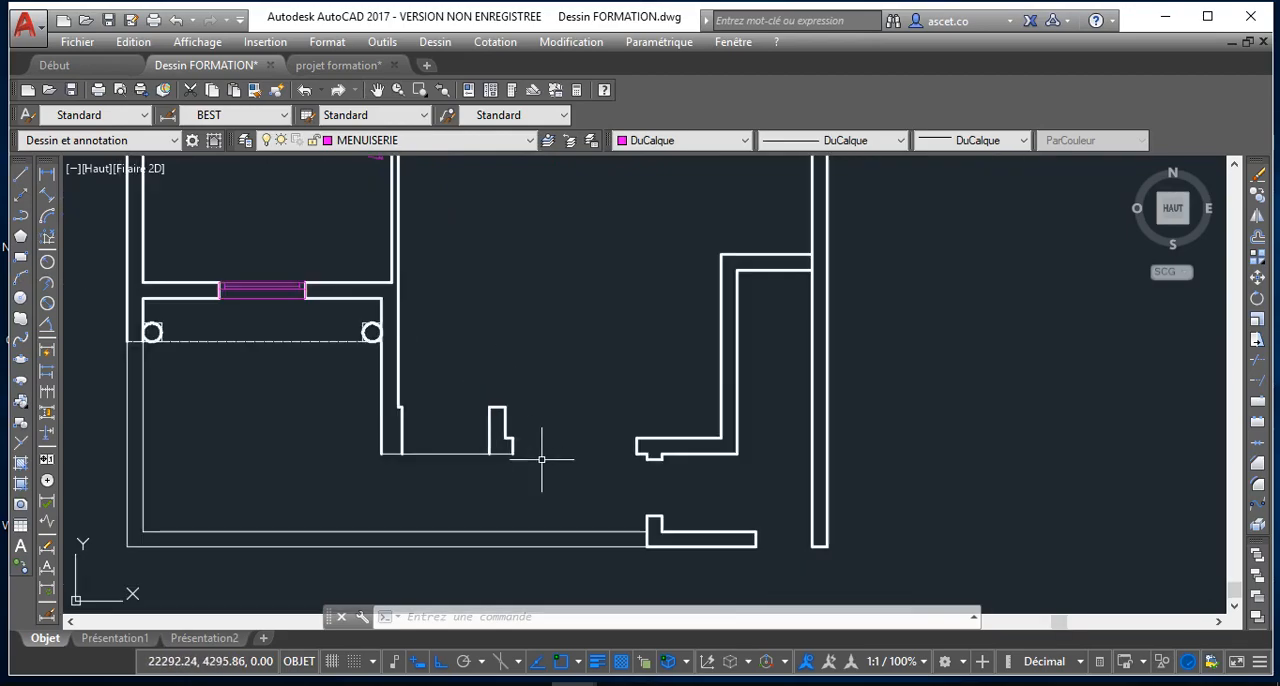
pyautogui.scroll(3, 448, 422)
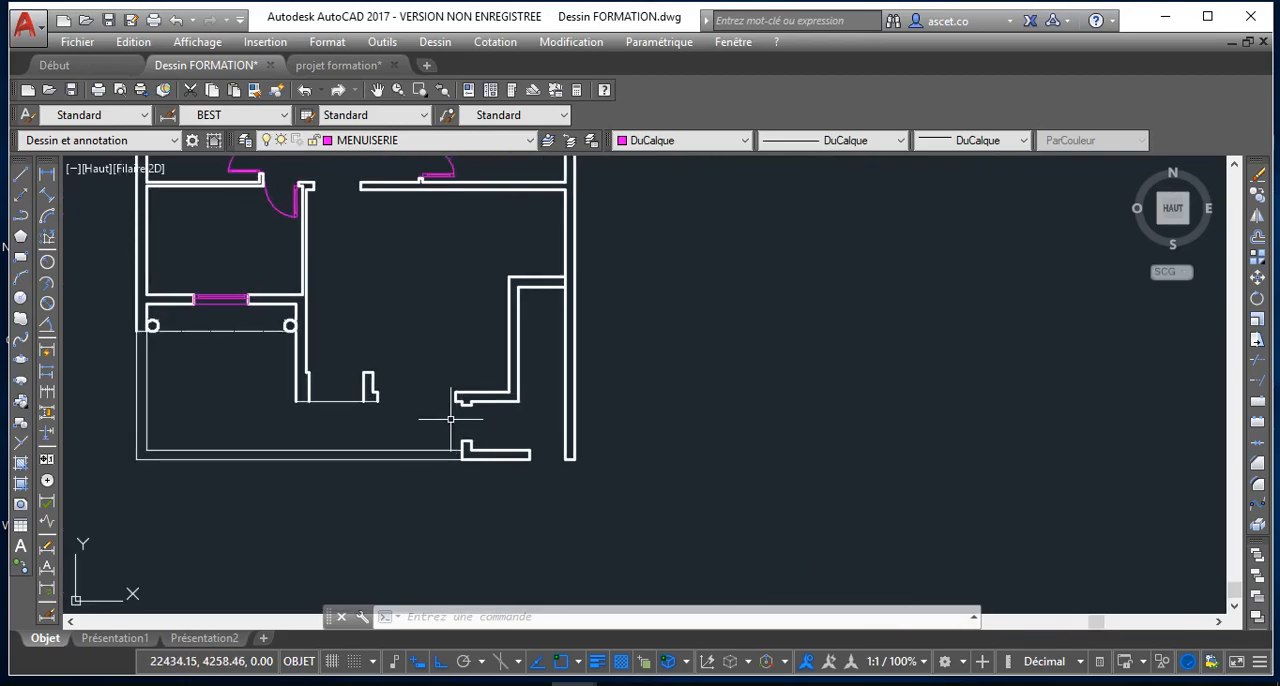
pyautogui.scroll(-5, 440, 416)
pyautogui.scroll(3, 400, 329)
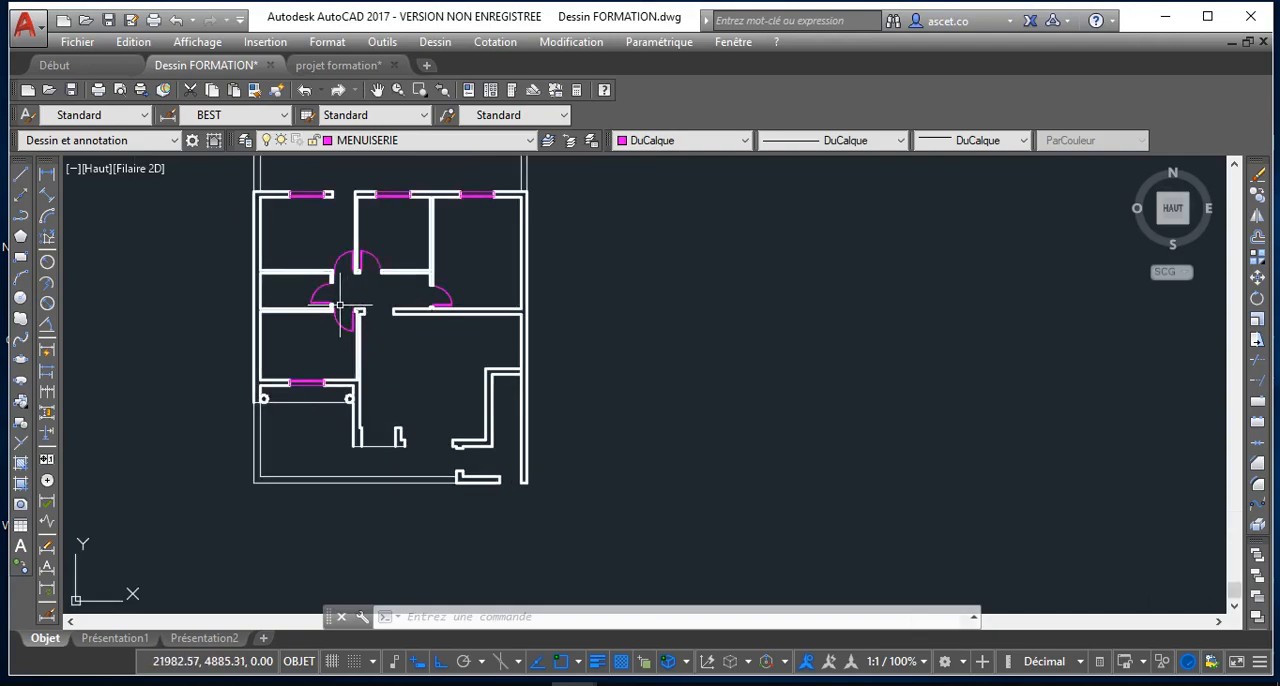
# Copy the door at the corridor's right end down to the opening between the wall stubs near the plan's lower-right corner
pyautogui.click(454, 301)
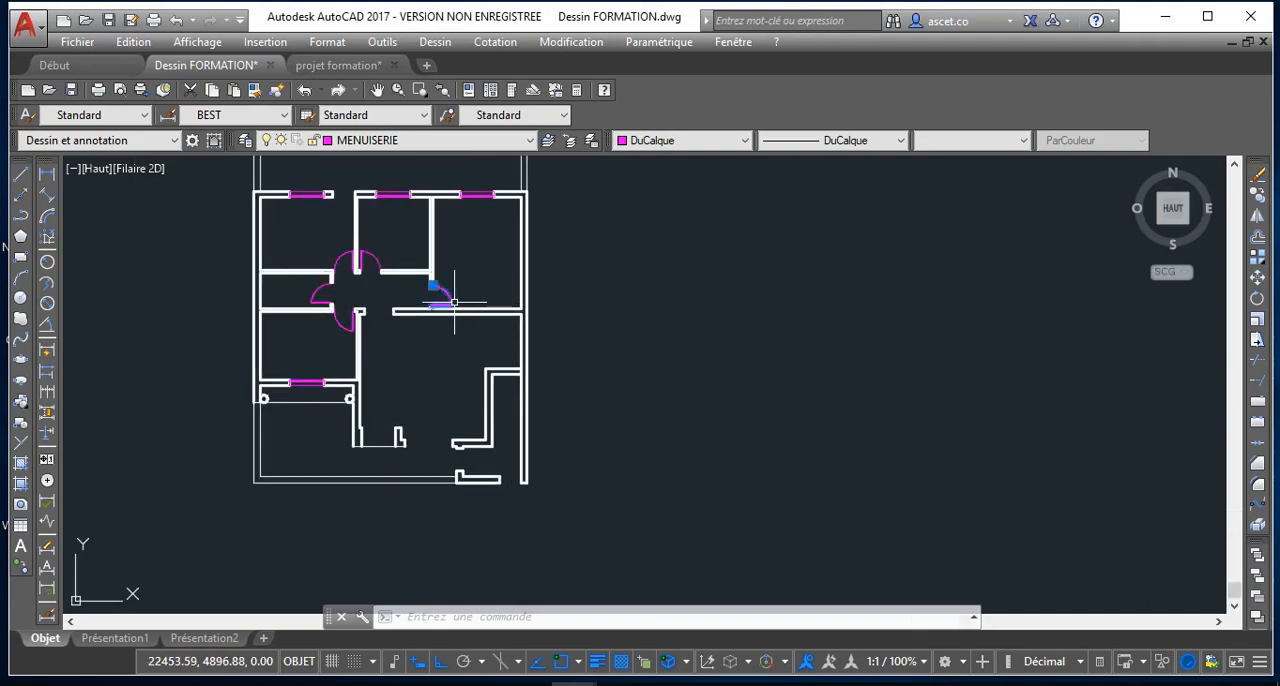
pyautogui.click(1259, 196)
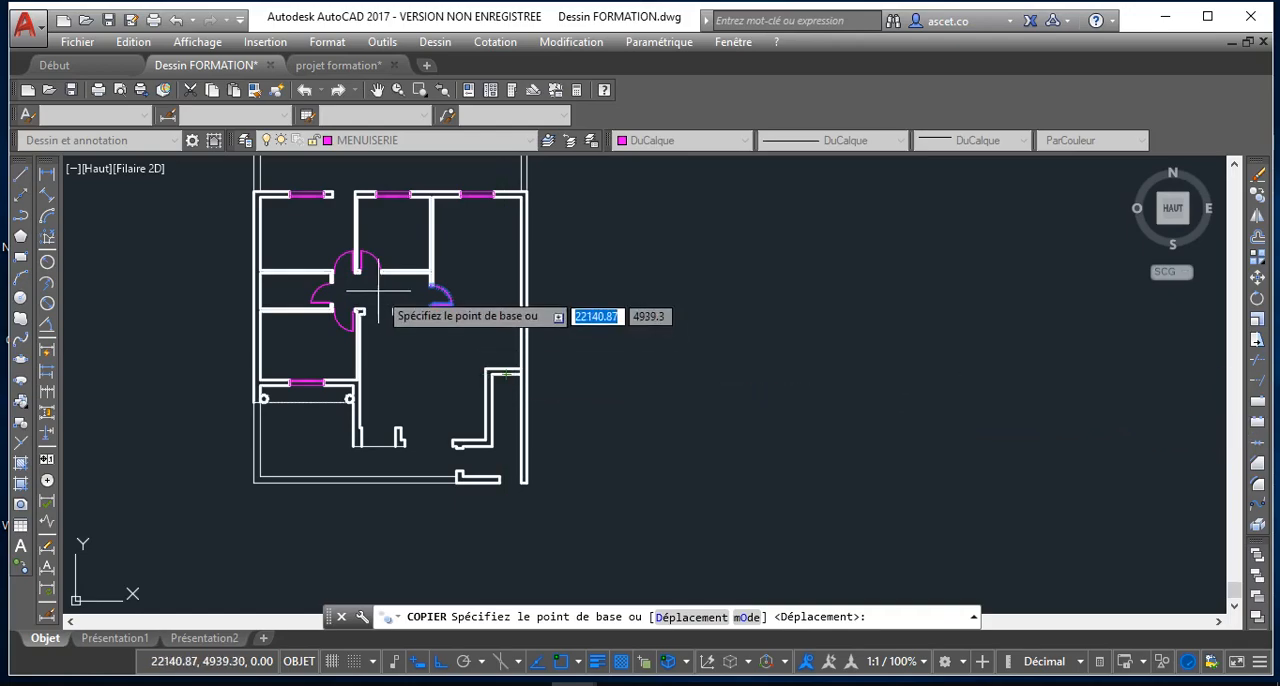
pyautogui.scroll(4, 450, 308)
pyautogui.click(452, 314)
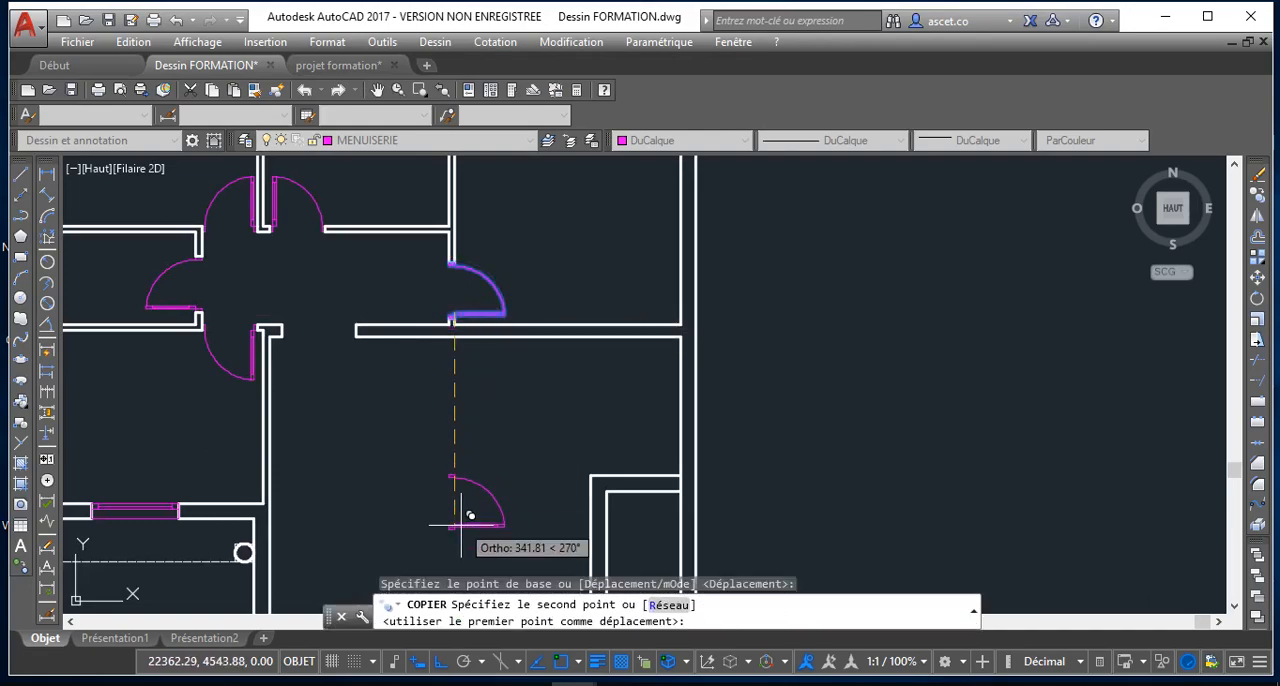
pyautogui.scroll(-4, 462, 490)
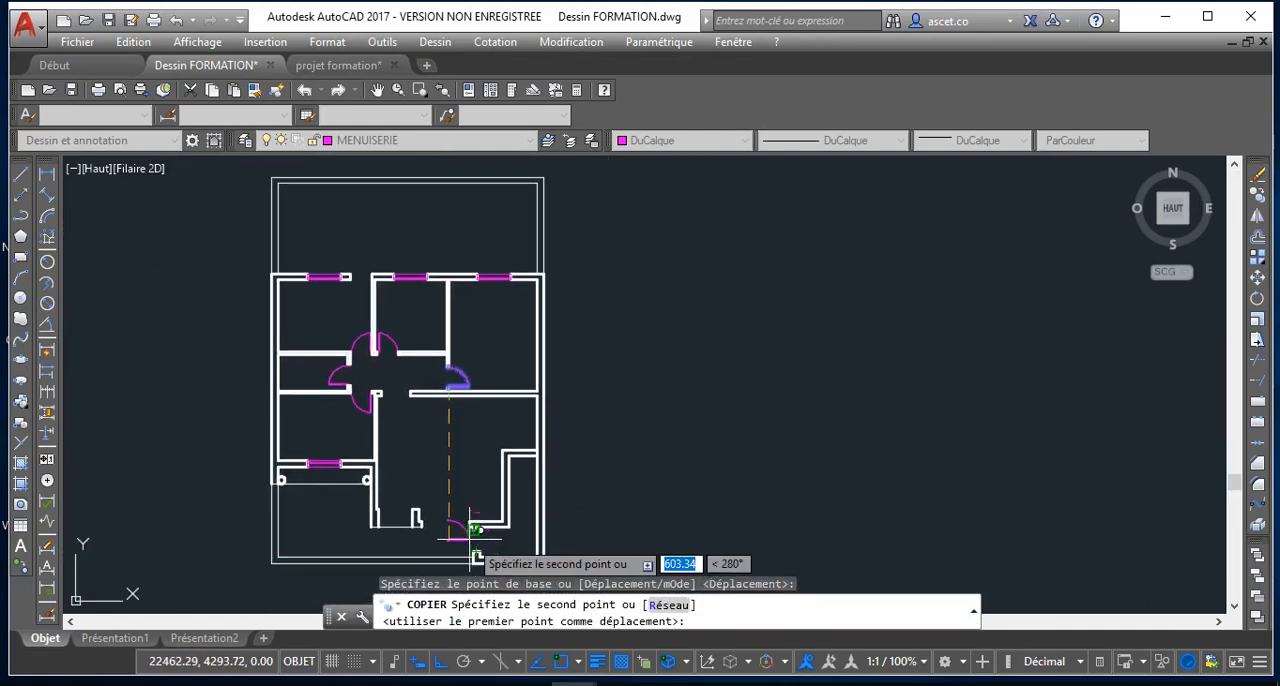
pyautogui.click(476, 540)
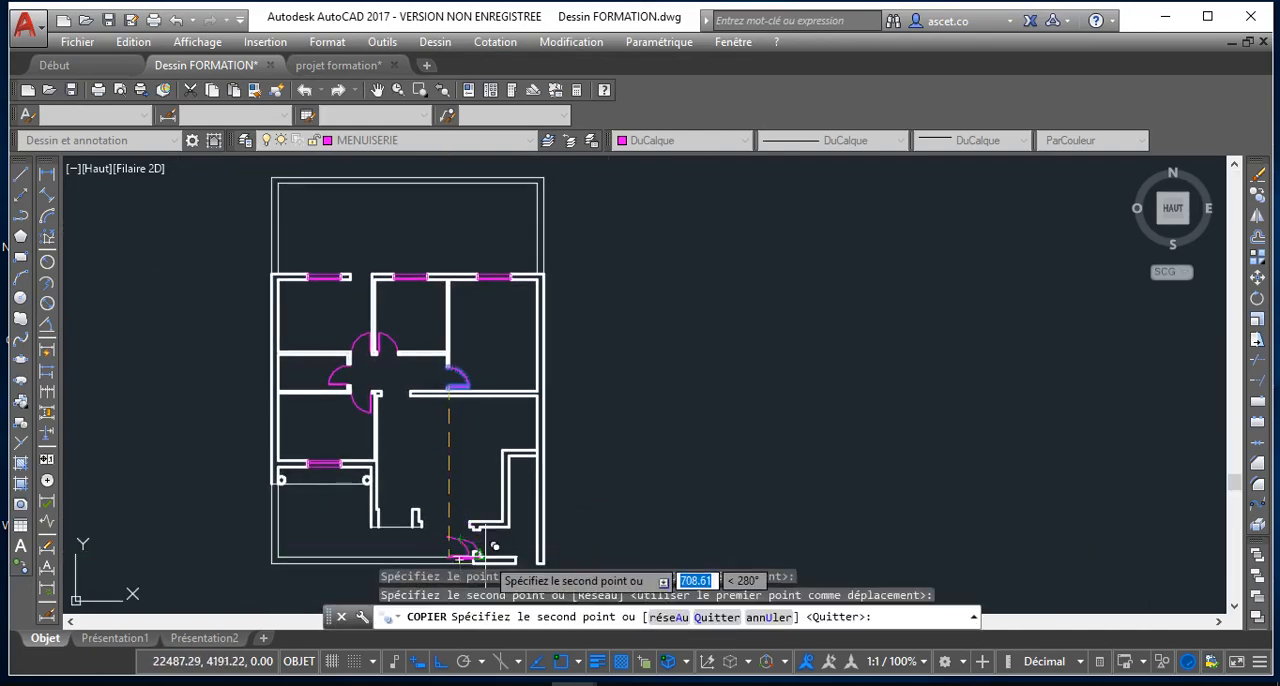
pyautogui.press('Escape')
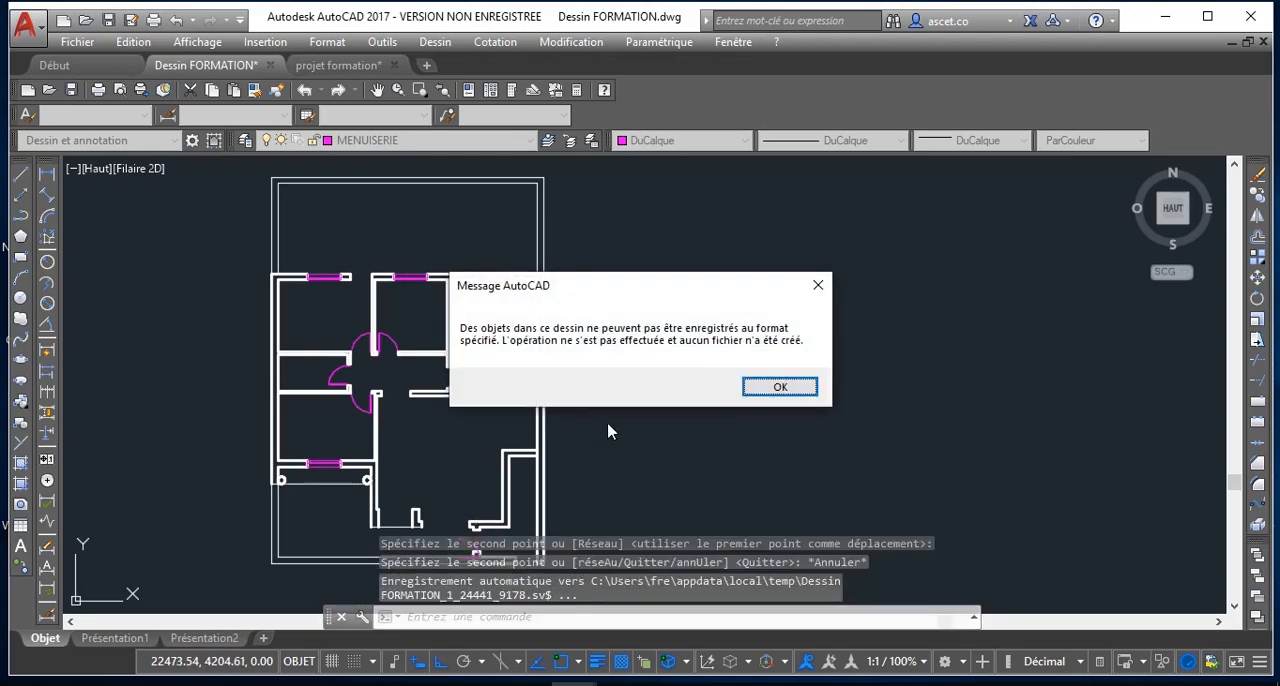
pyautogui.click(779, 389)
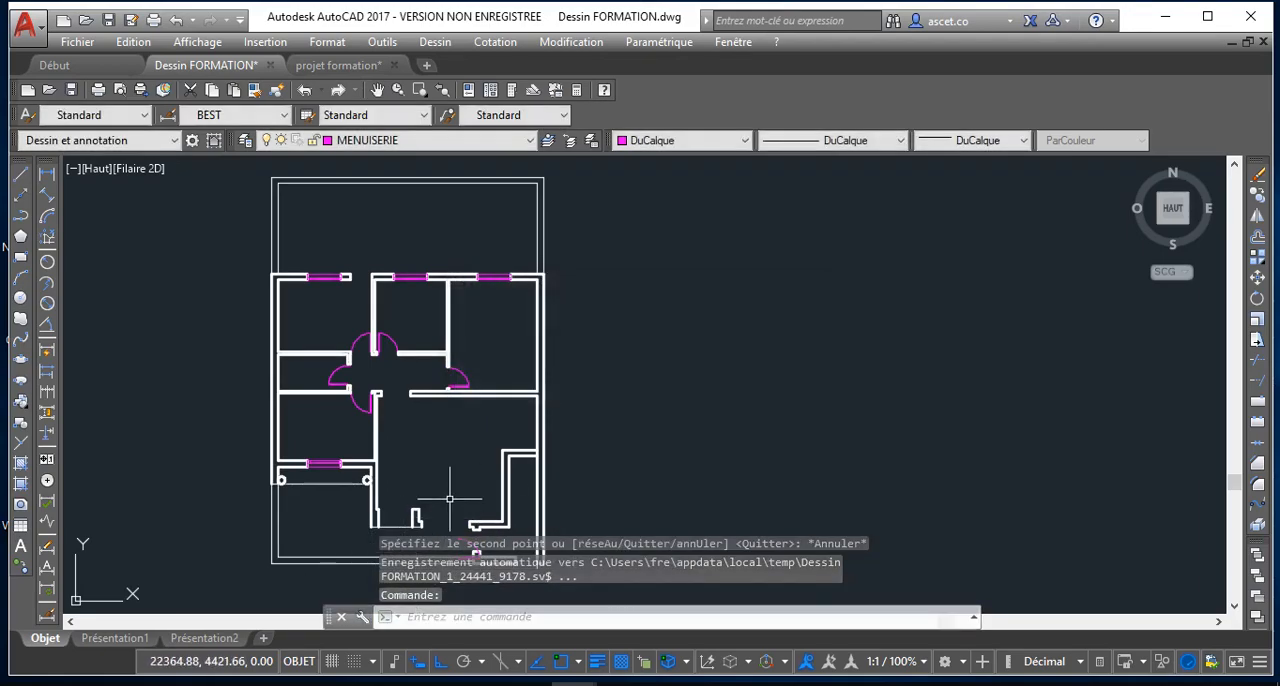
# Mirror the copied door about a horizontal axis just above it, erasing the source door
pyautogui.scroll(5, 460, 490)
pyautogui.moveTo(489, 468); pyautogui.dragTo(473, 394, button='middle')
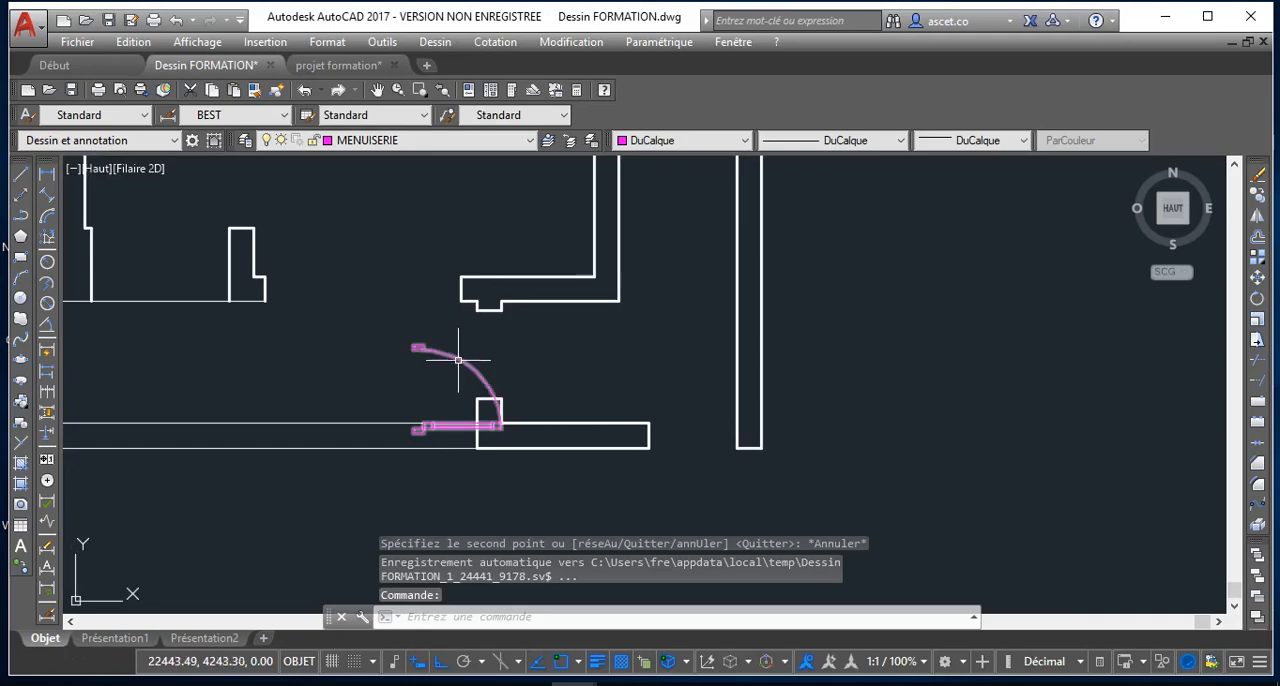
pyautogui.click(459, 361)
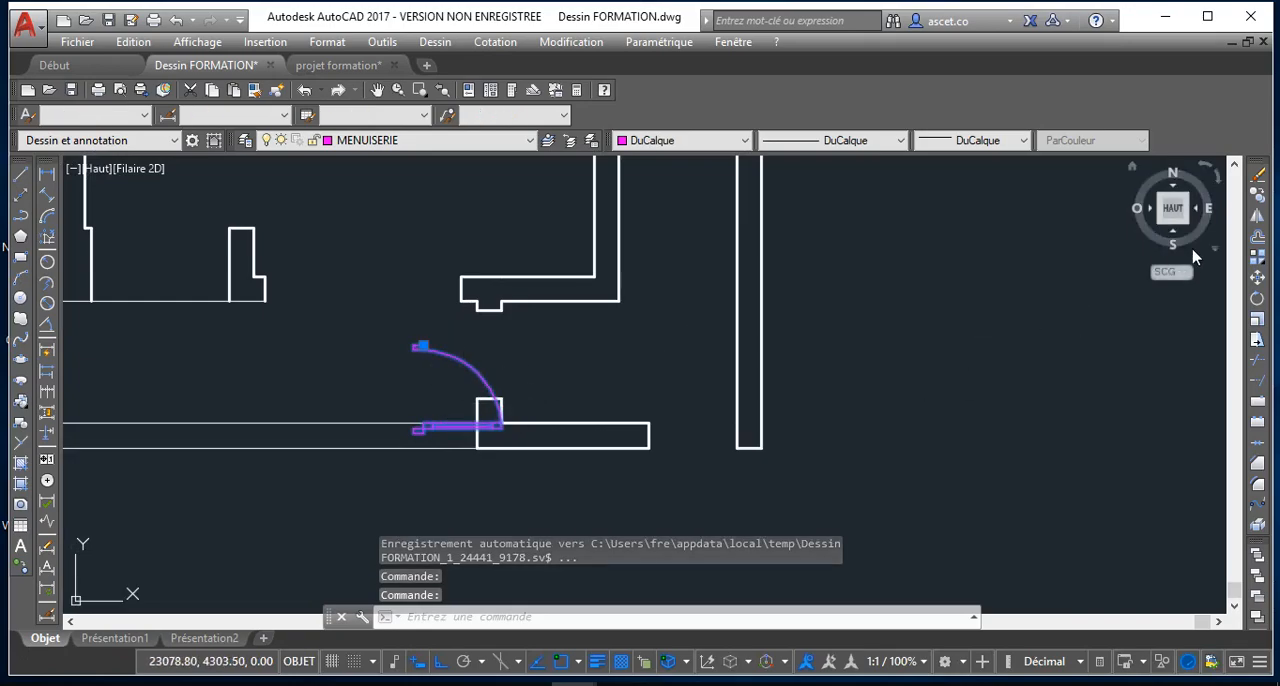
pyautogui.click(1258, 237)
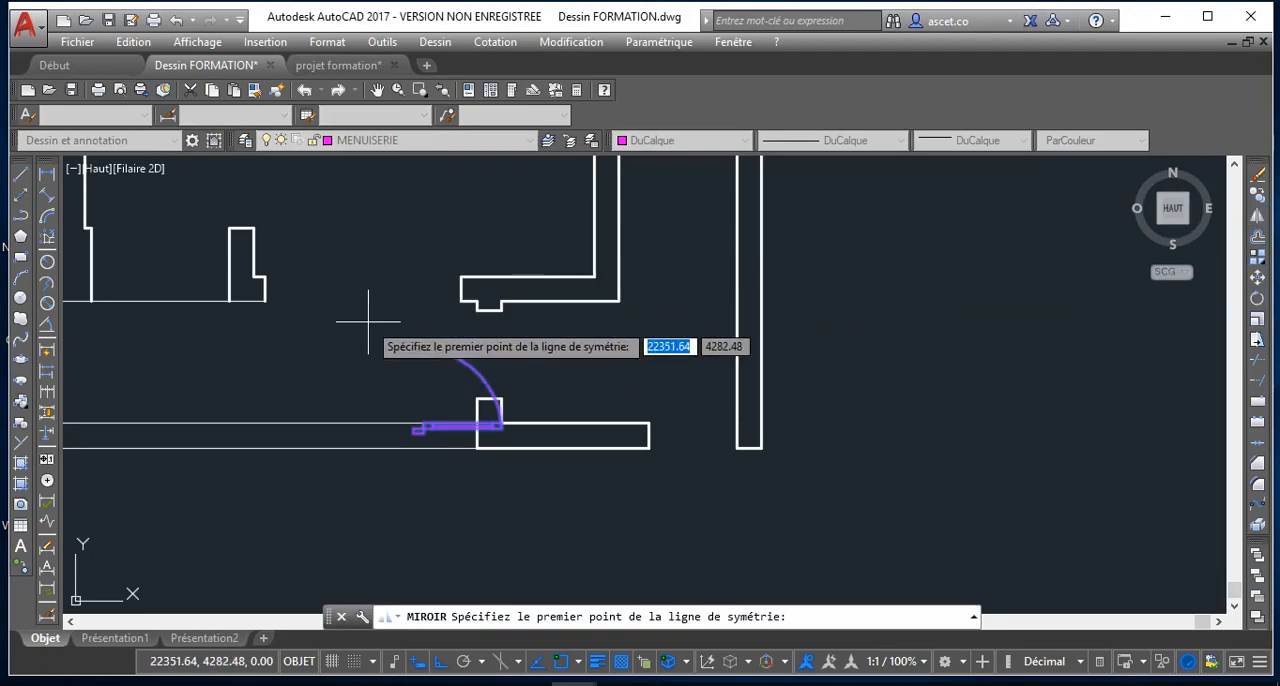
pyautogui.click(415, 336)
pyautogui.click(551, 333)
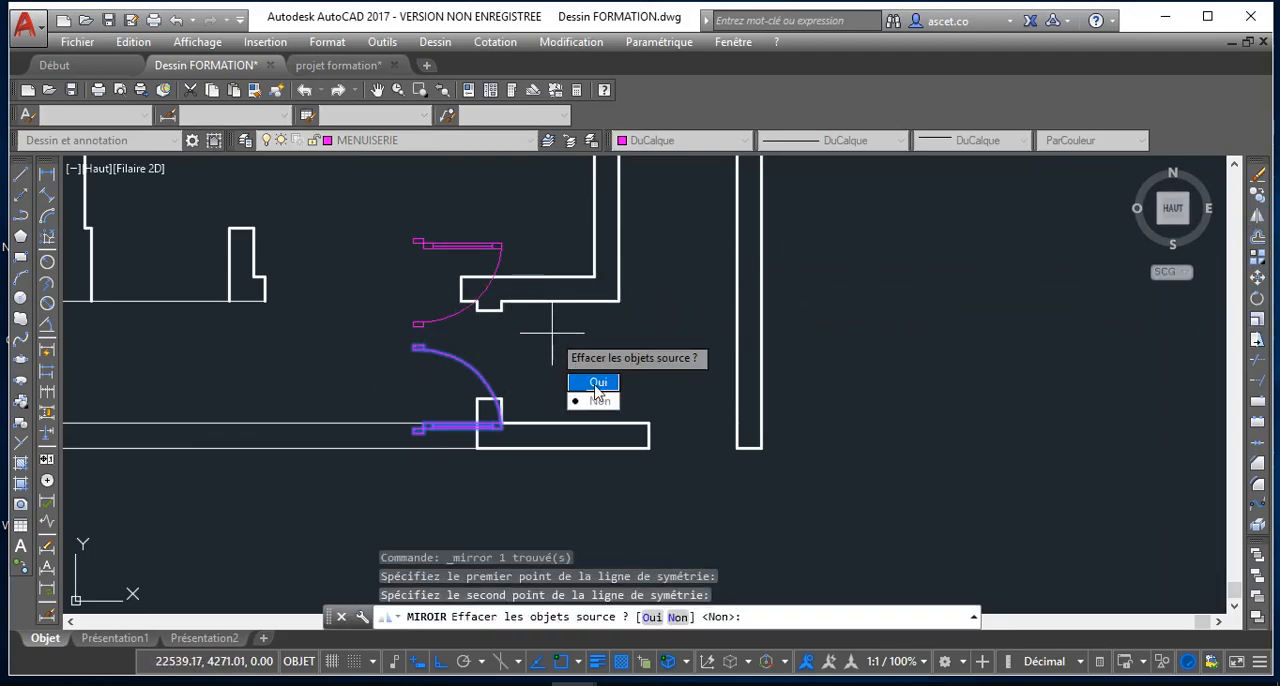
pyautogui.write('O')
pyautogui.press('Return')
# Move the mirrored door by its insertion point to the lower wall stub's upper-right corner, fitting it in the lower-right opening
pyautogui.click(446, 245)
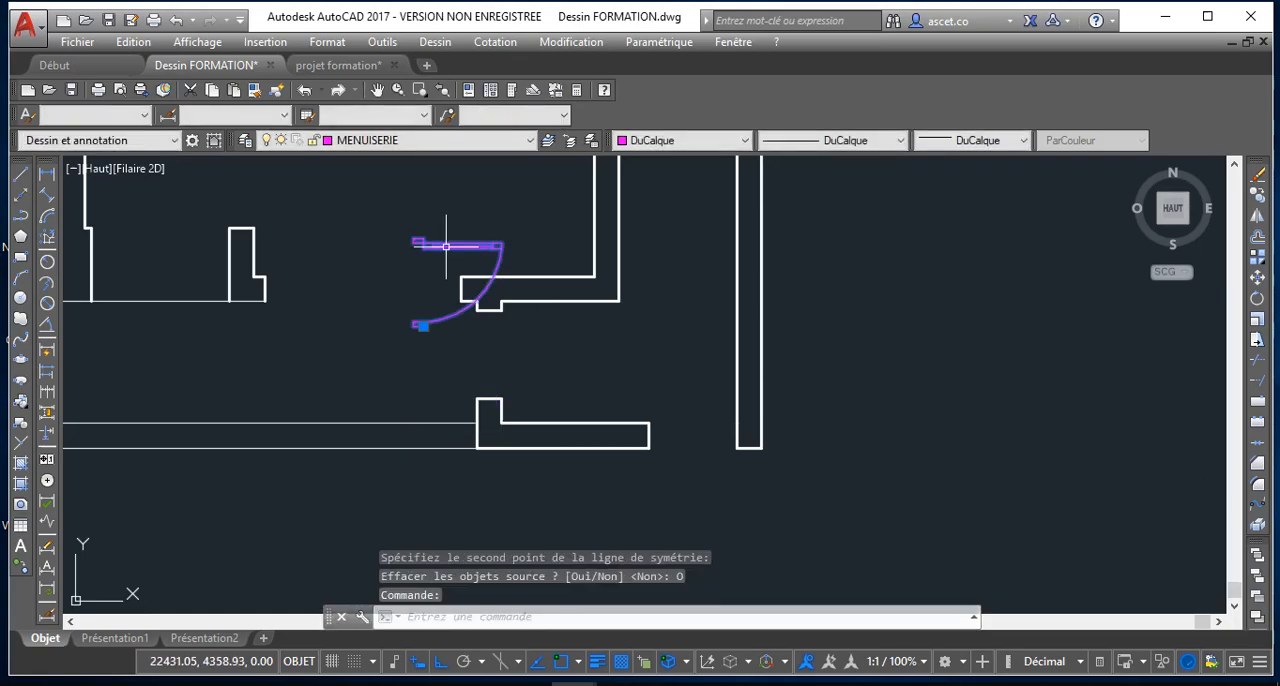
pyautogui.click(424, 326)
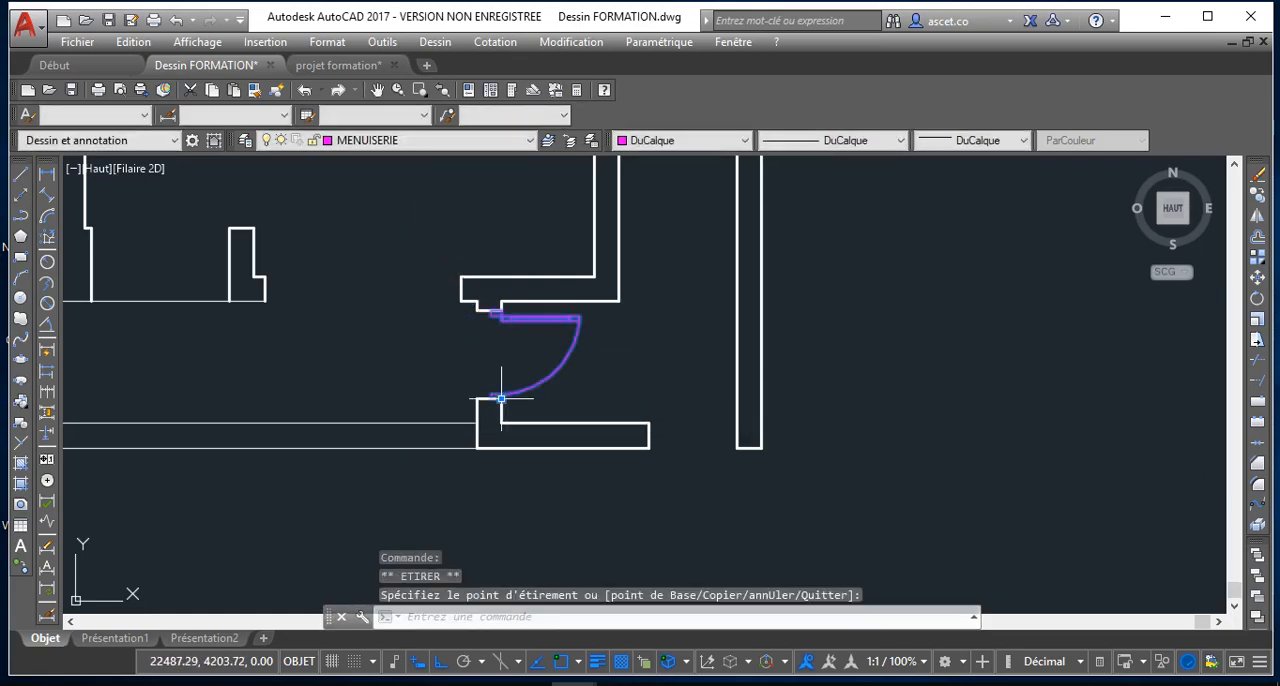
pyautogui.press('Escape')
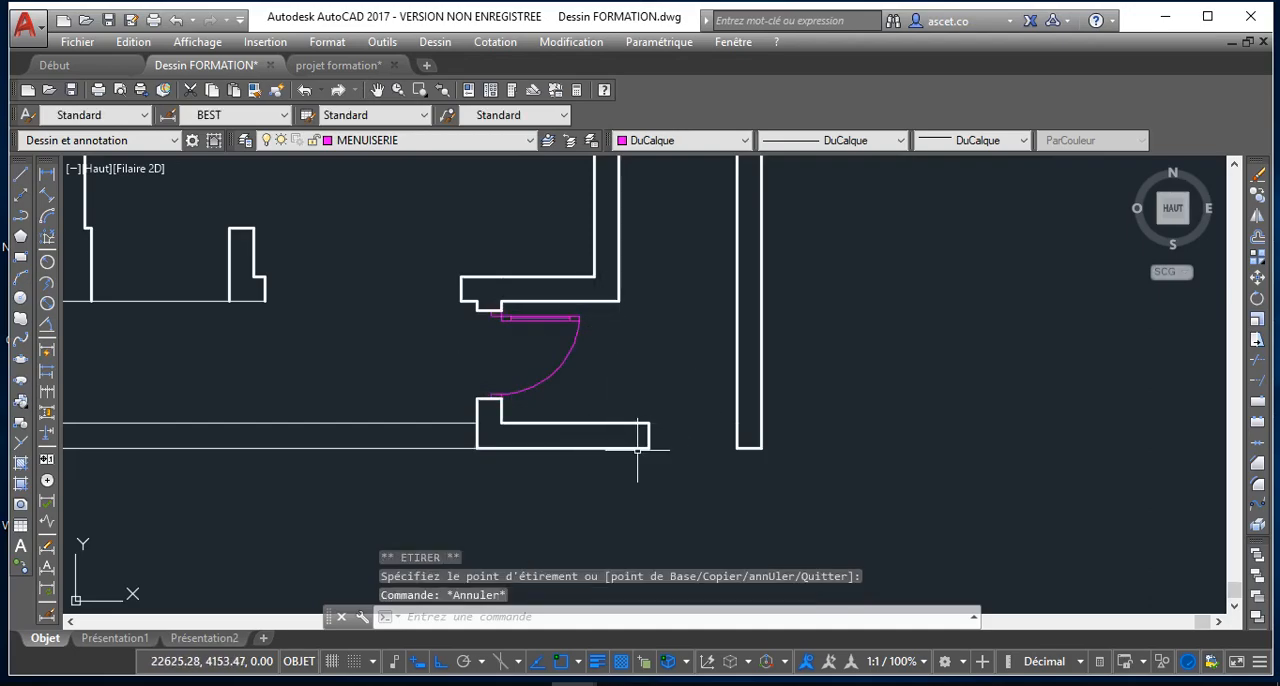
pyautogui.scroll(-3, 675, 432)
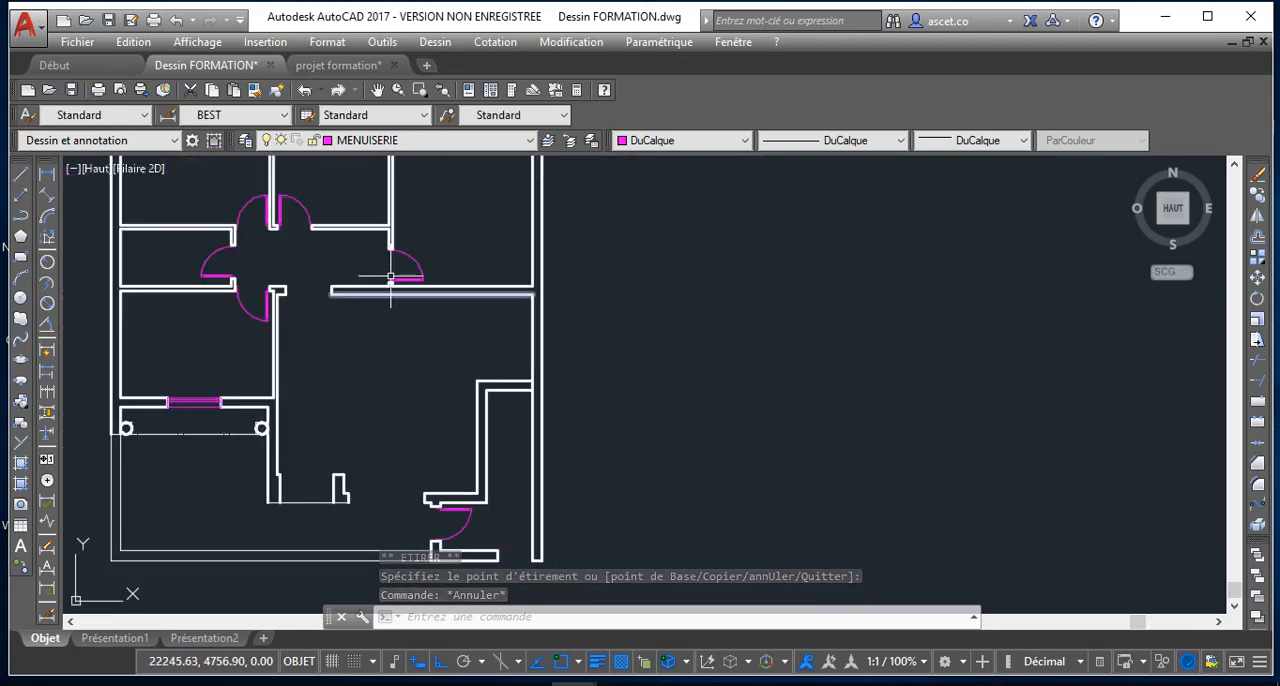
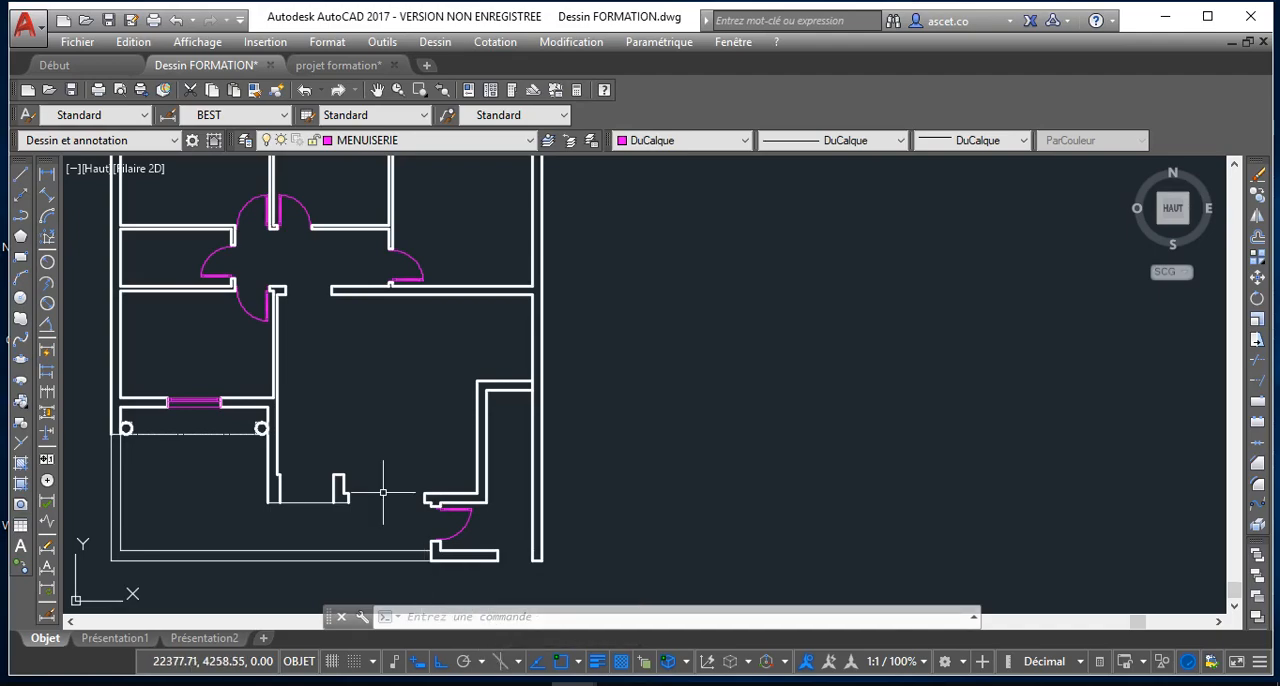
# Copy the left door of the adjacent pair above the corridor to the lower end of the right outer wall
pyautogui.click(252, 202)
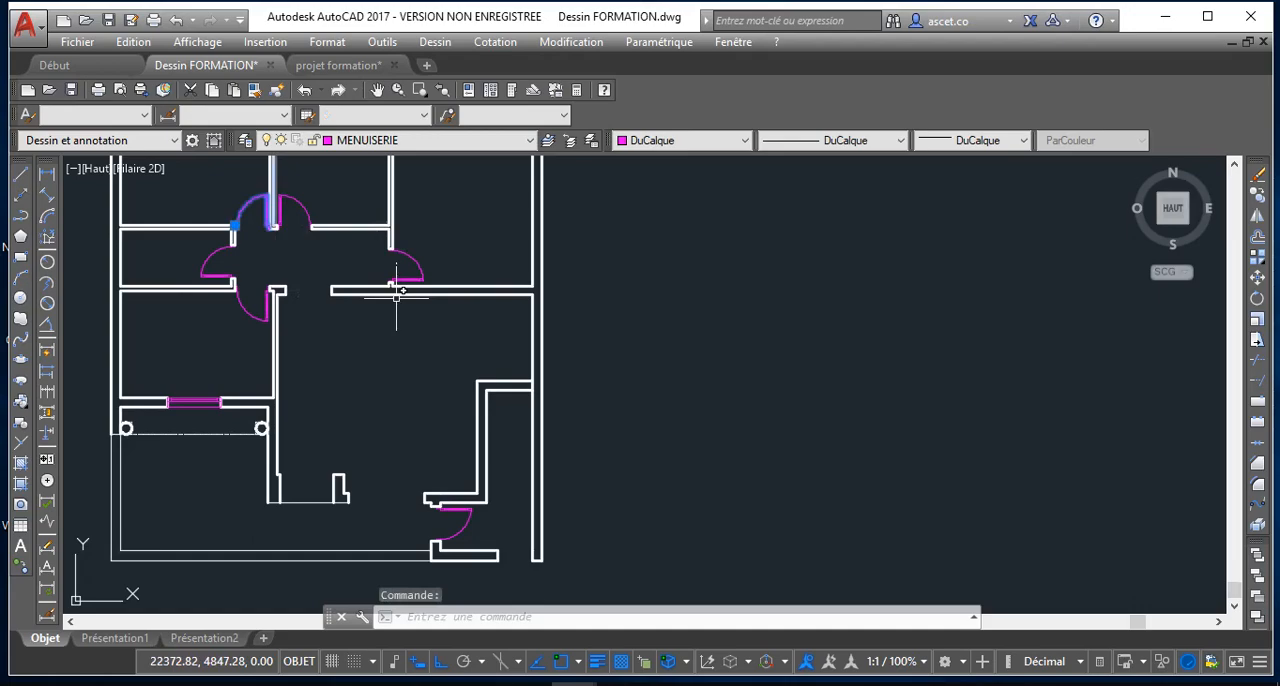
pyautogui.click(1258, 196)
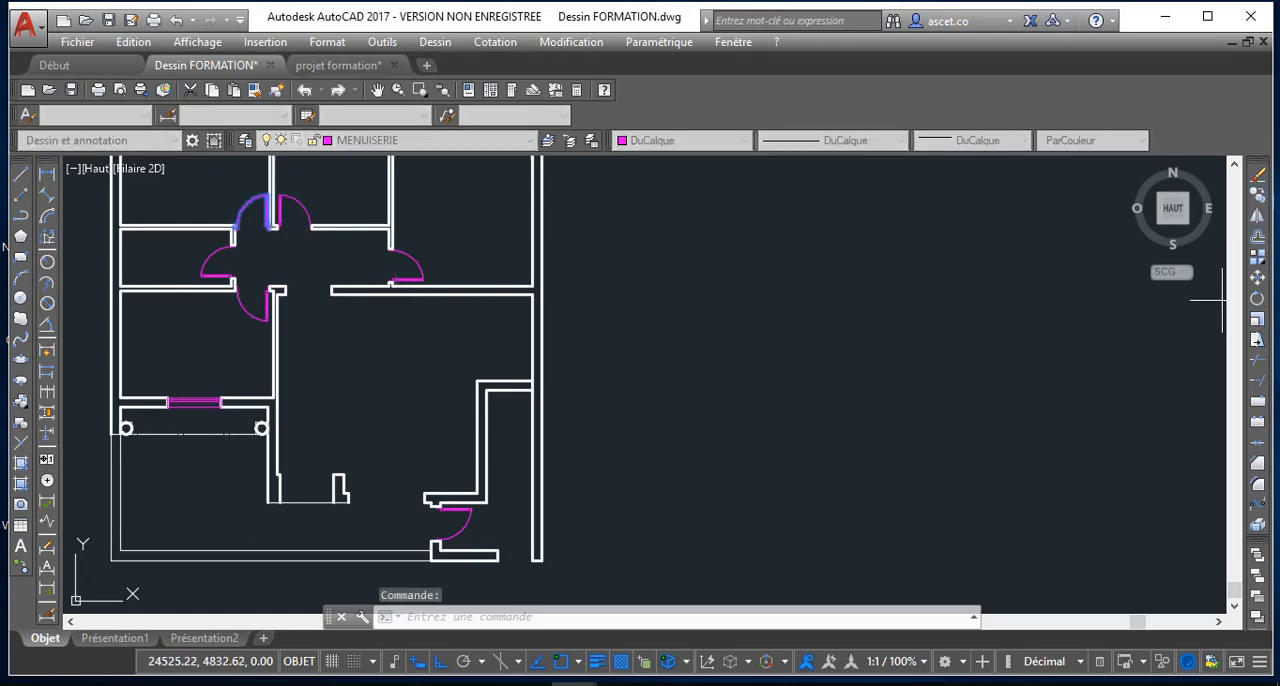
pyautogui.click(266, 212)
pyautogui.scroll(-3, 470, 530)
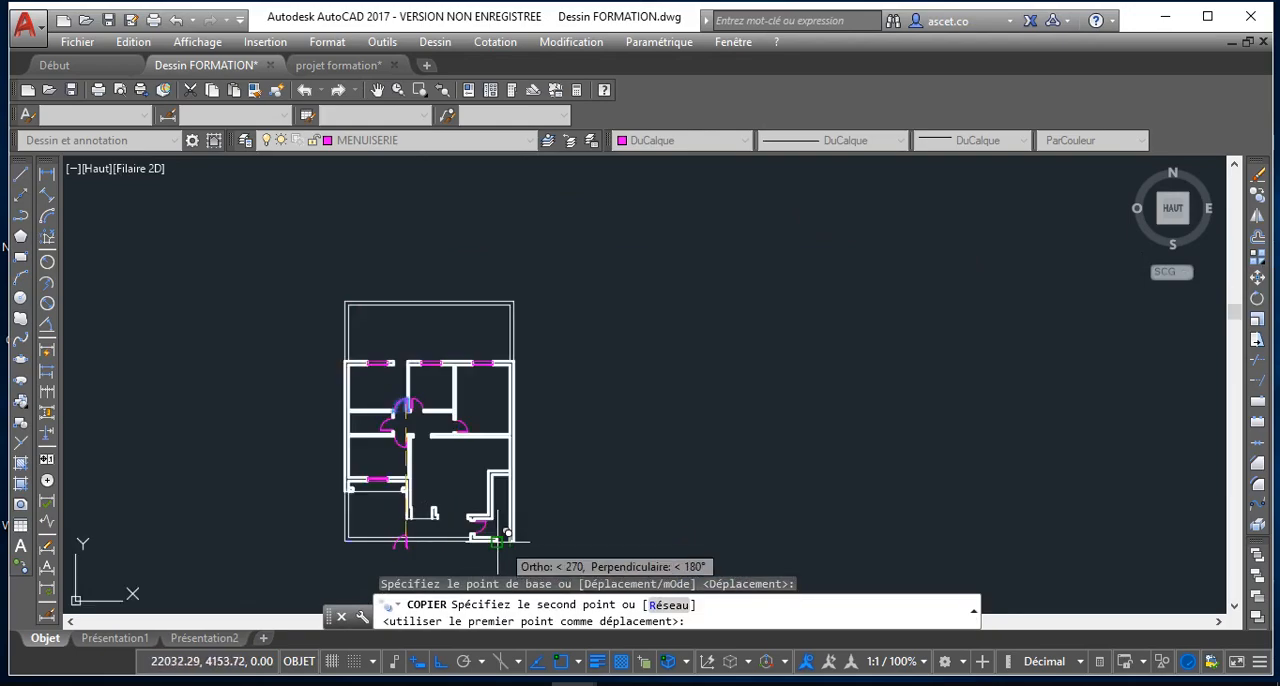
pyautogui.scroll(4, 497, 541)
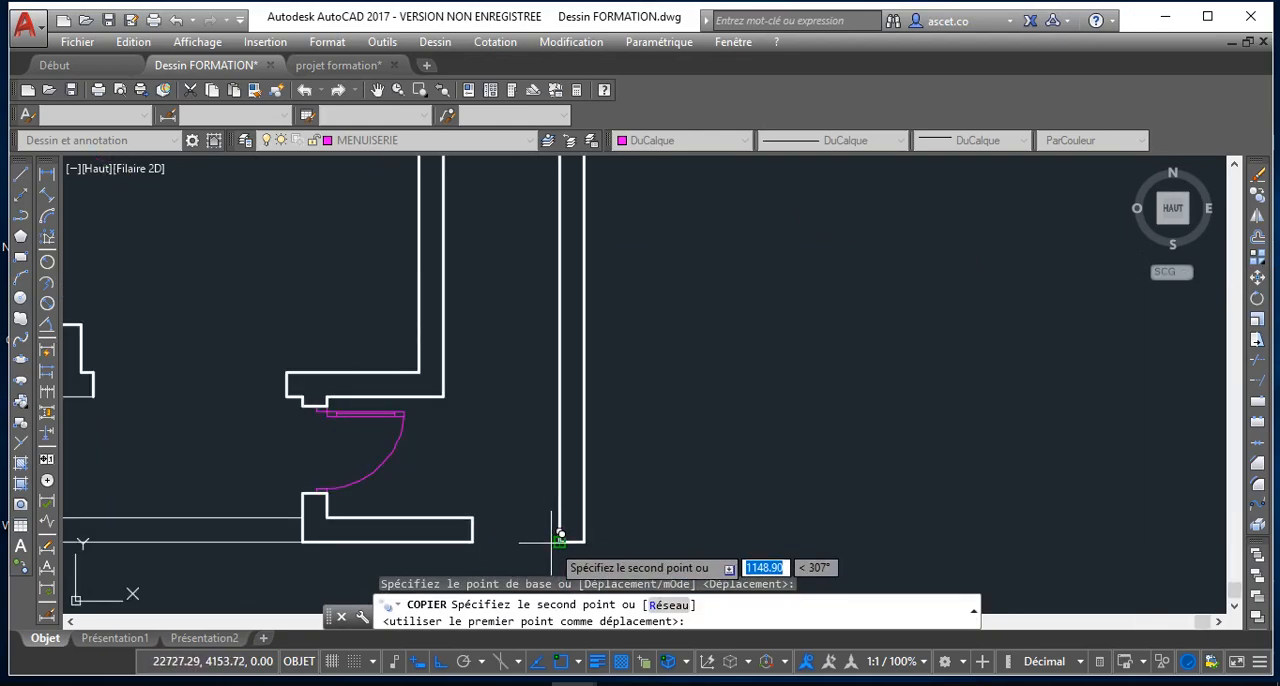
pyautogui.click(560, 536)
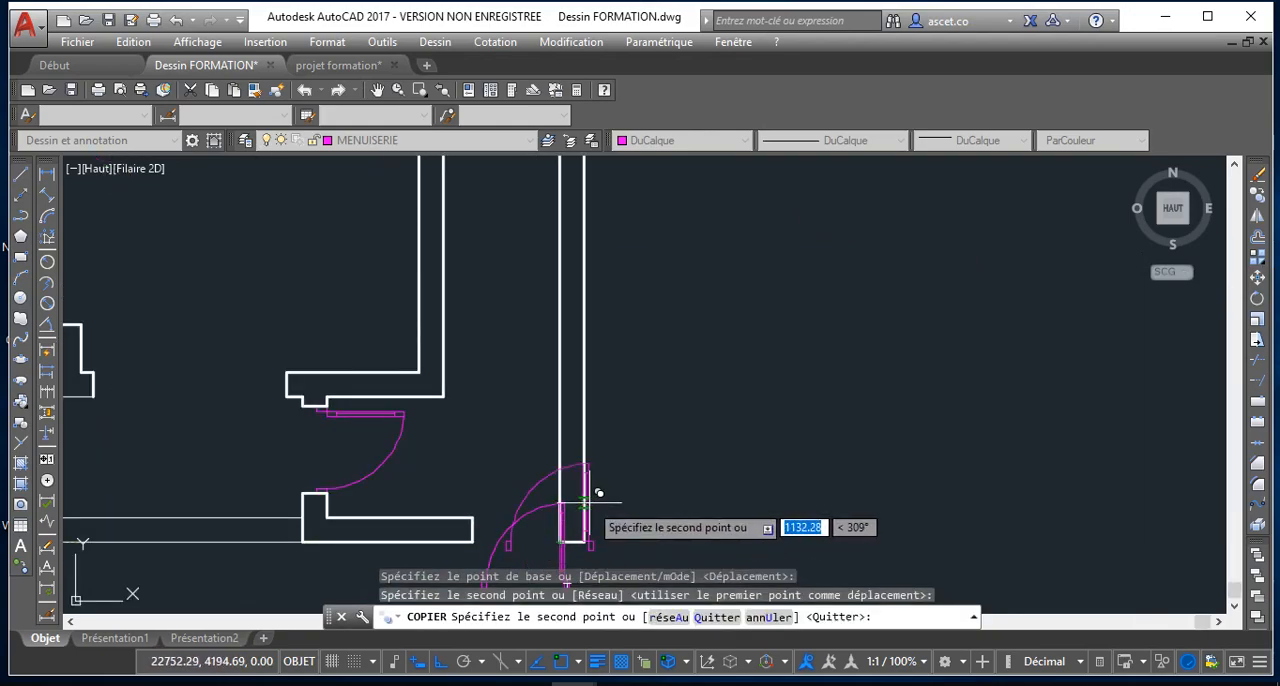
pyautogui.press('Escape')
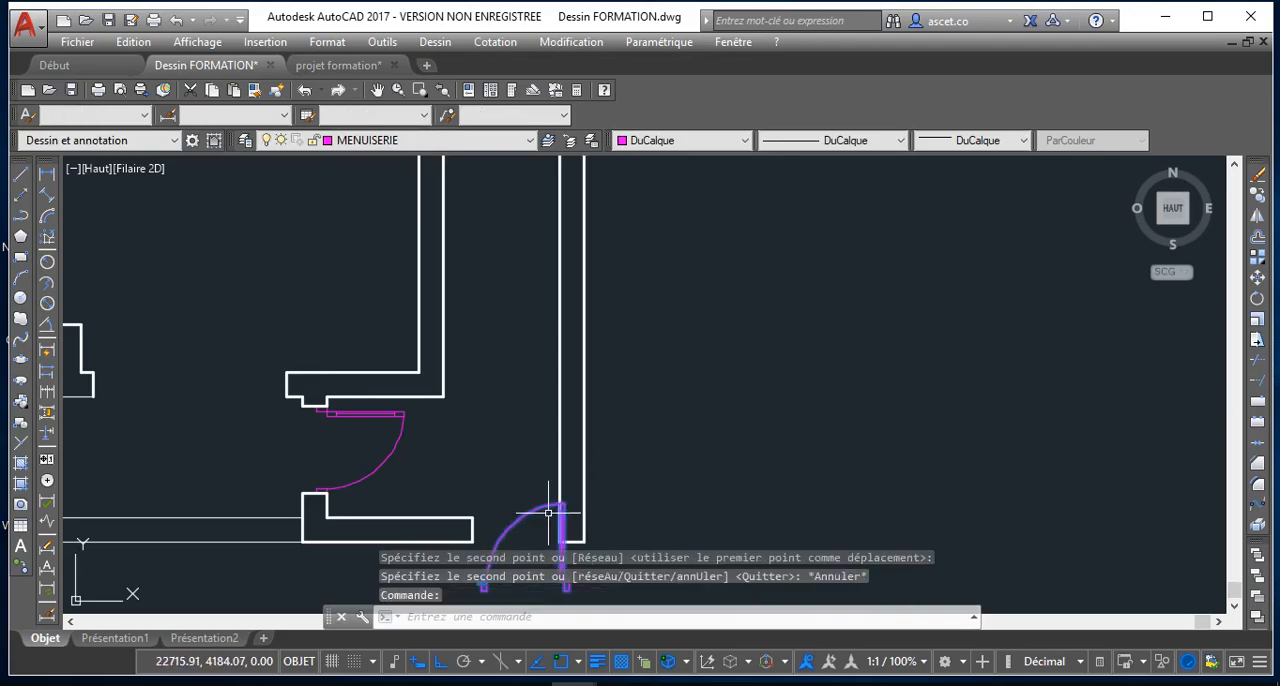
# Move the copied door by its insertion point to the upper-right corner of the bottom wall, fitting it in the bottom-right opening
pyautogui.scroll(-3, 545, 510)
pyautogui.scroll(-3, 522, 548)
pyautogui.scroll(5, 488, 499)
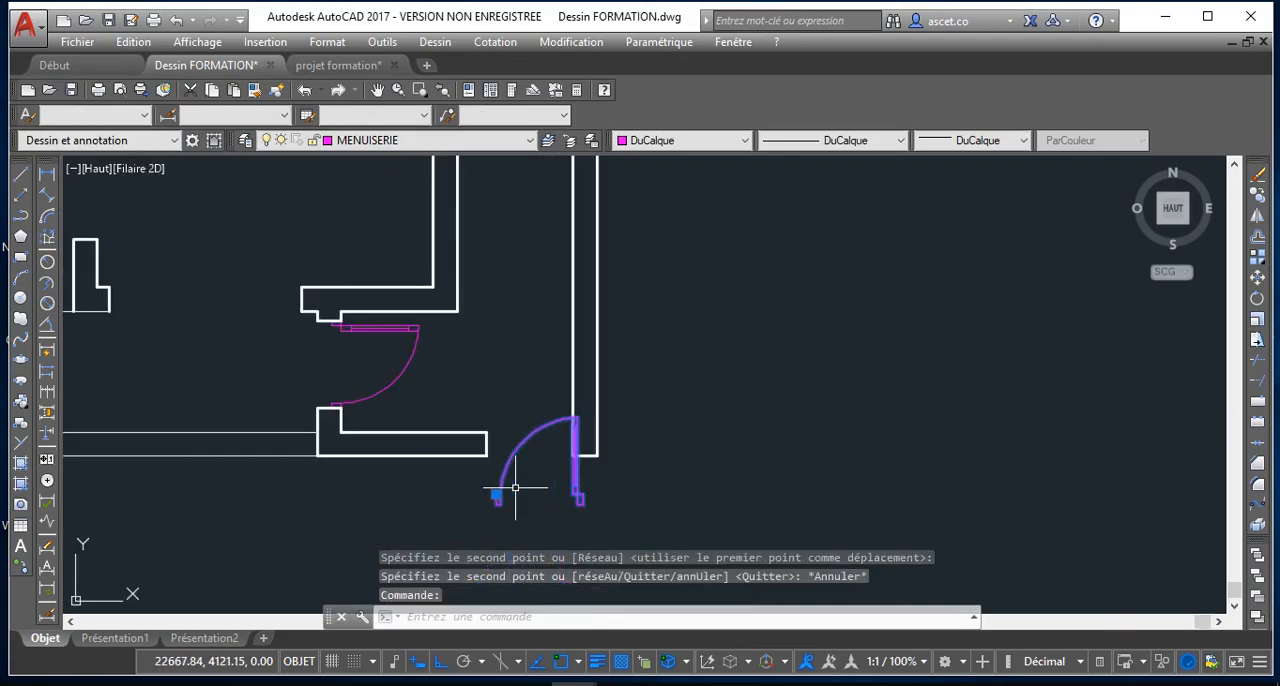
pyautogui.click(486, 500)
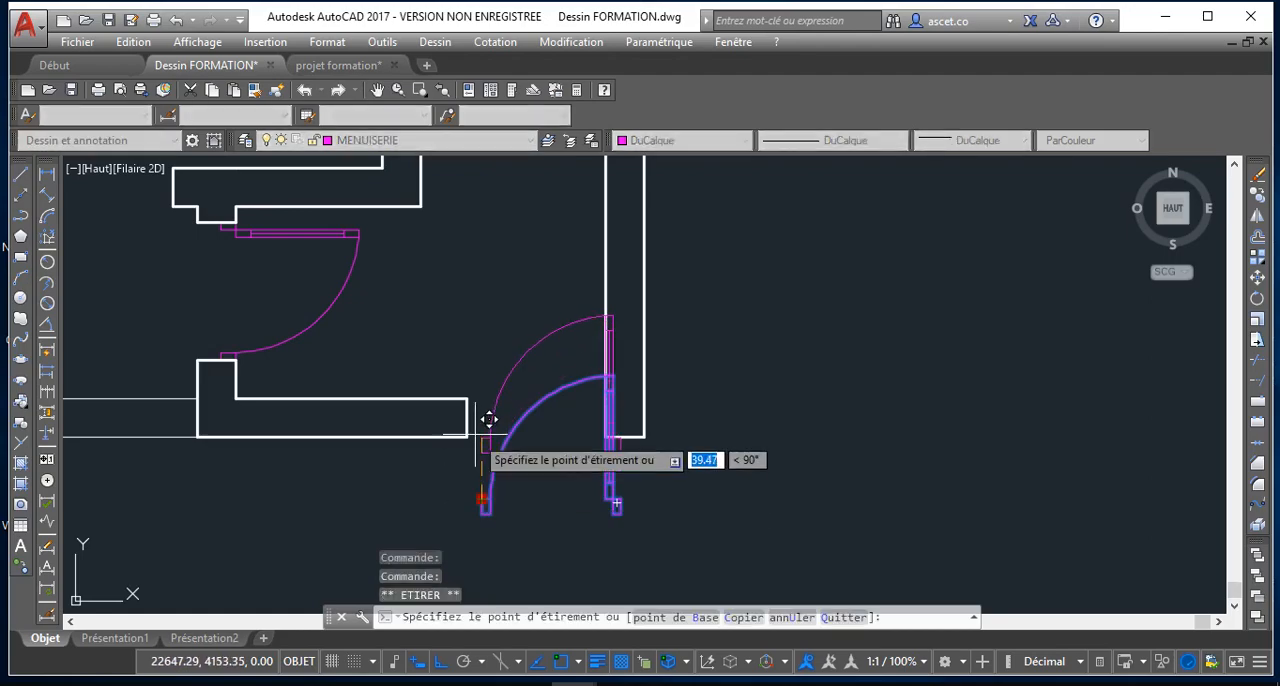
pyautogui.click(464, 396)
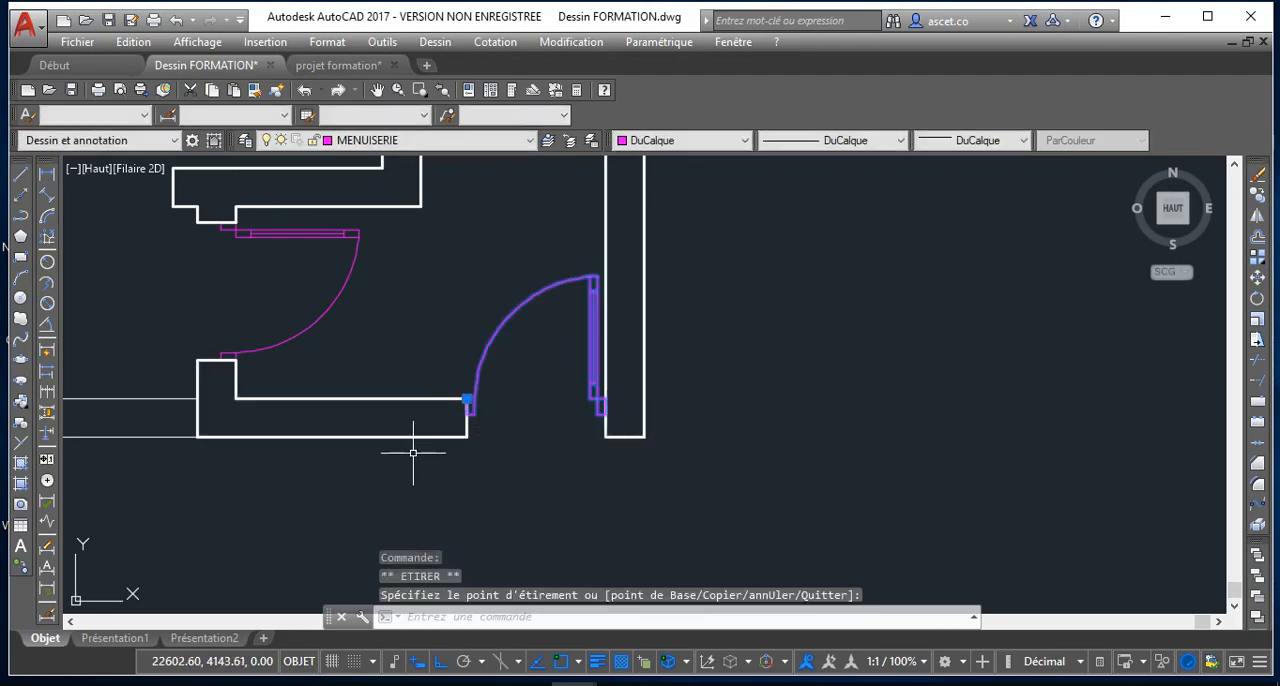
pyautogui.press('Escape')
pyautogui.scroll(-5, 409, 448)
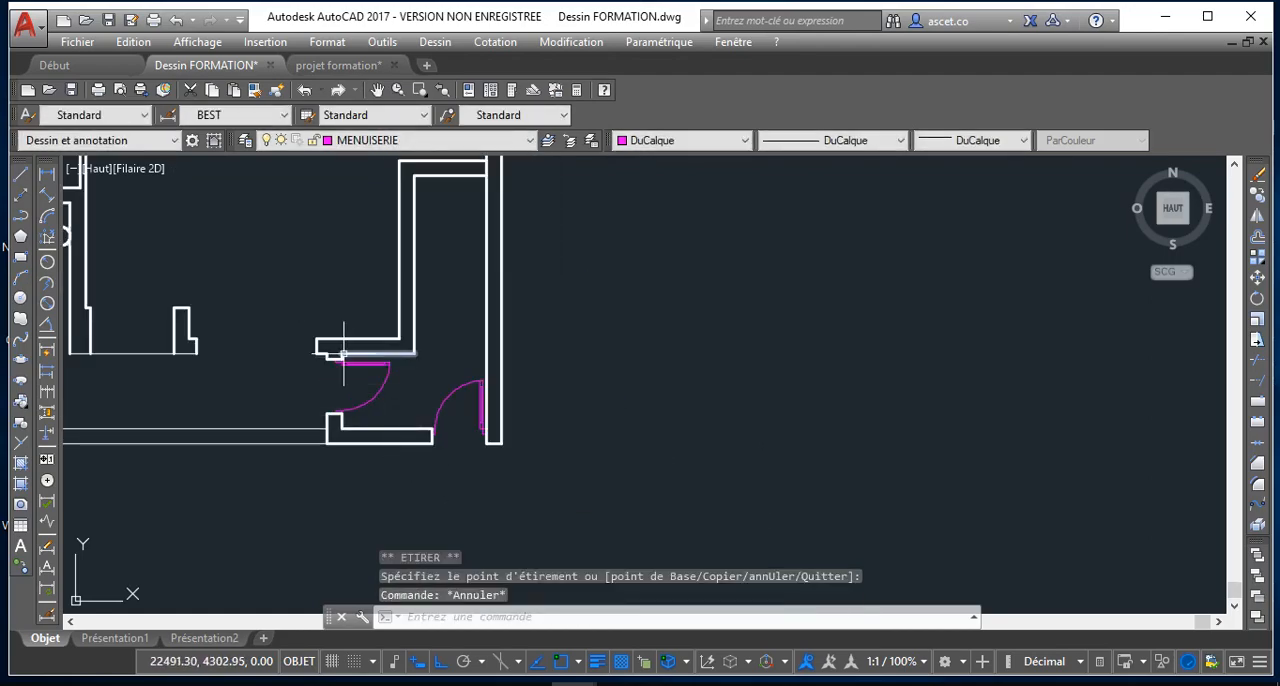
# Draw a 200 by 25 rectangle filling the wide opening between the short wall stub and the L-shaped wall
pyautogui.scroll(3, 337, 345)
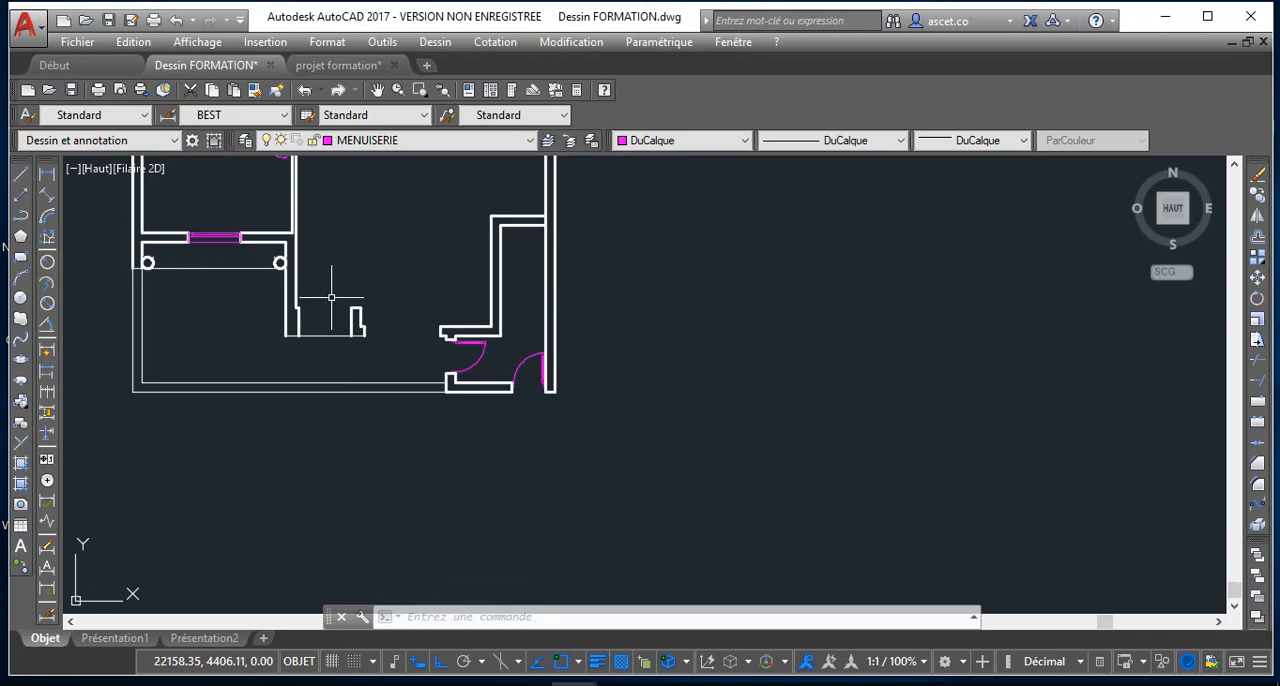
pyautogui.scroll(4, 405, 340)
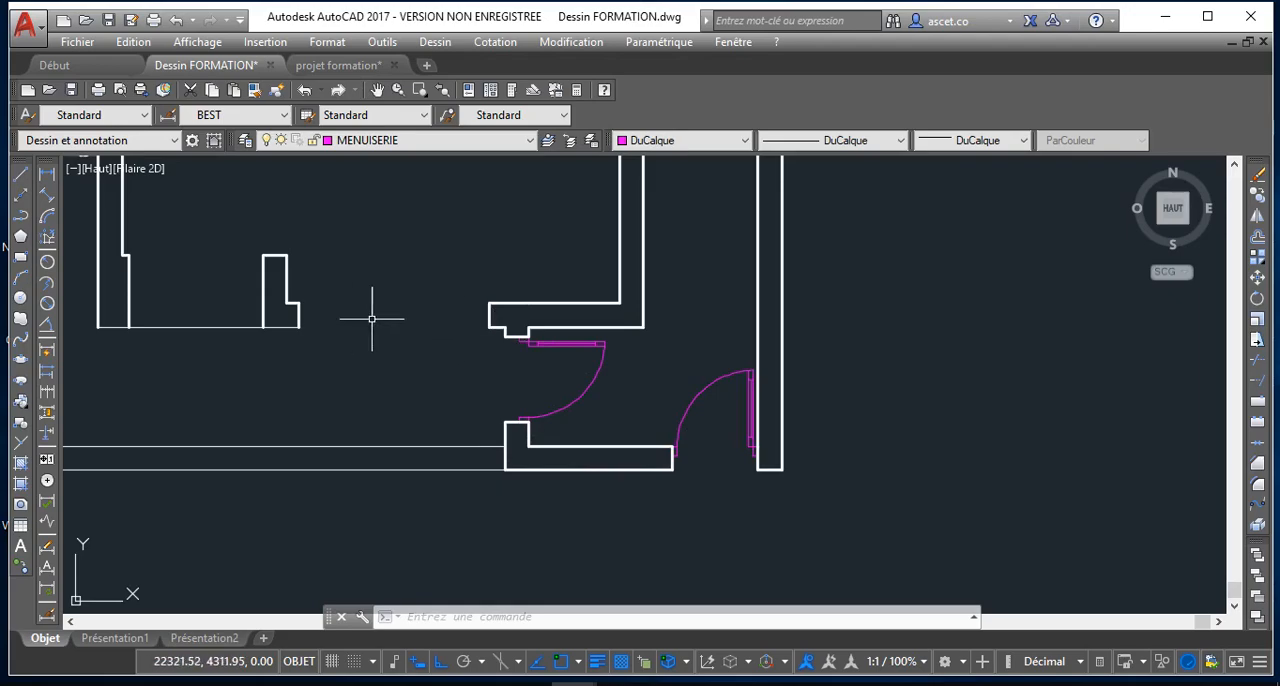
pyautogui.scroll(-3, 355, 320)
pyautogui.scroll(5, 405, 320)
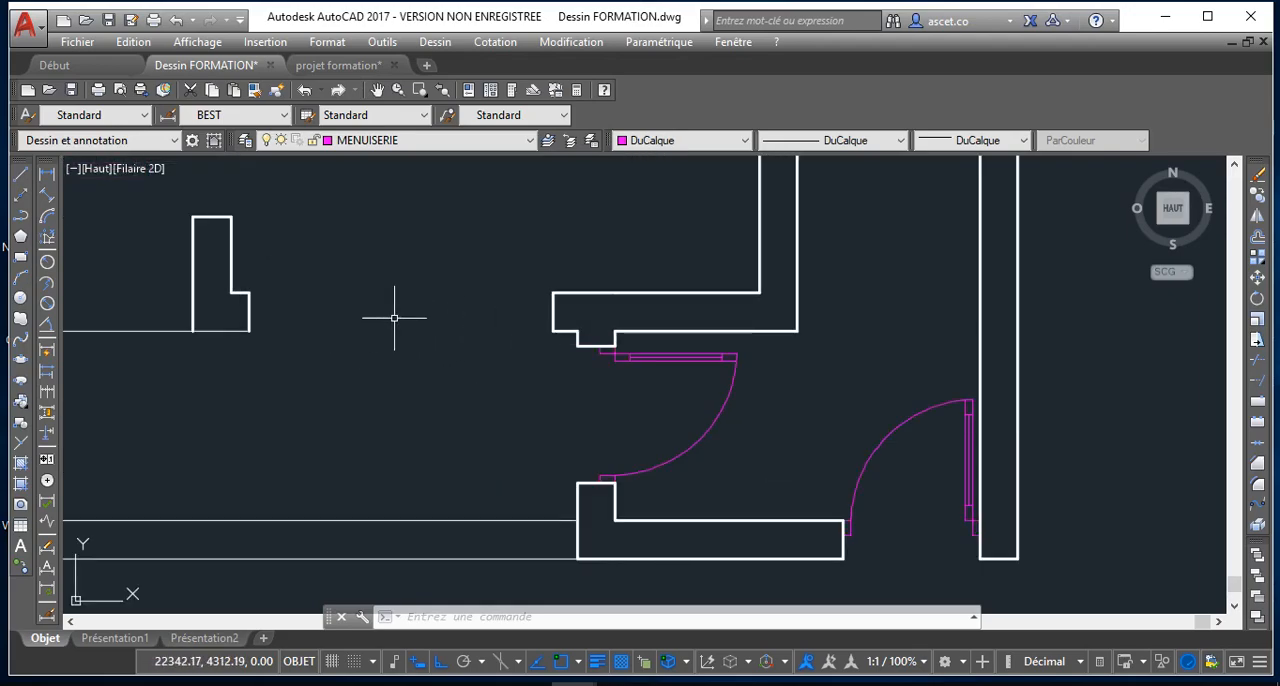
pyautogui.click(17, 258)
pyautogui.click(249, 293)
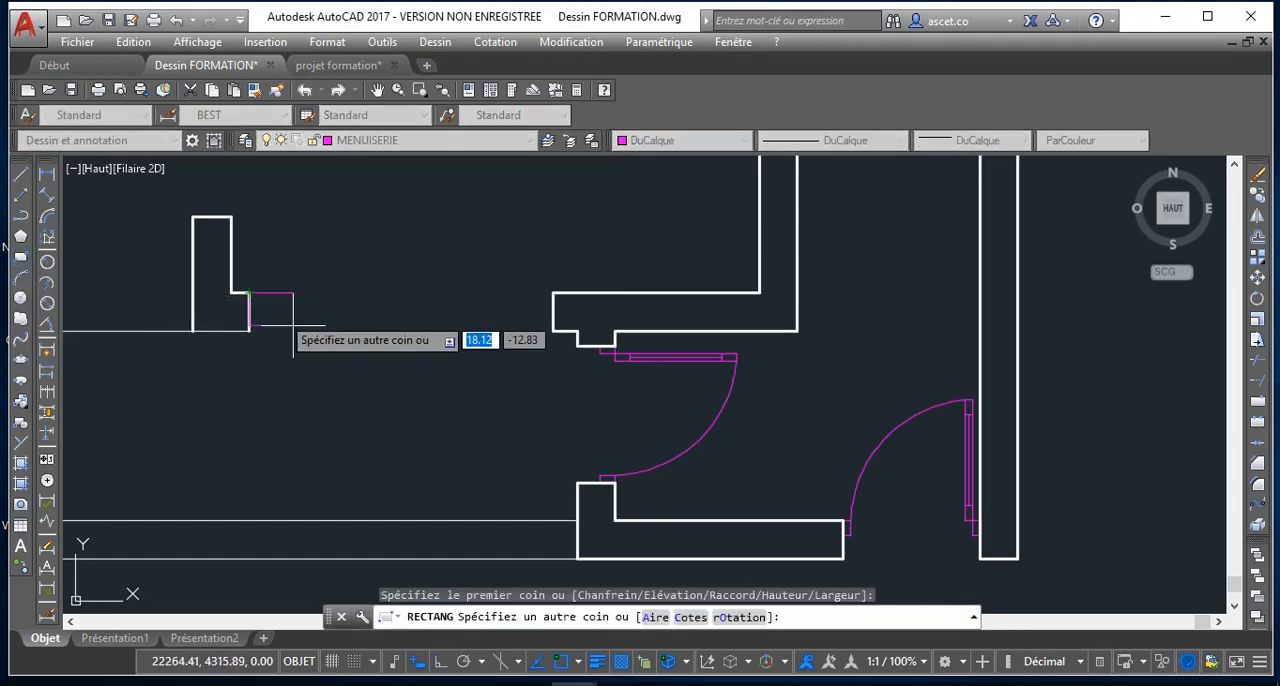
pyautogui.click(553, 331)
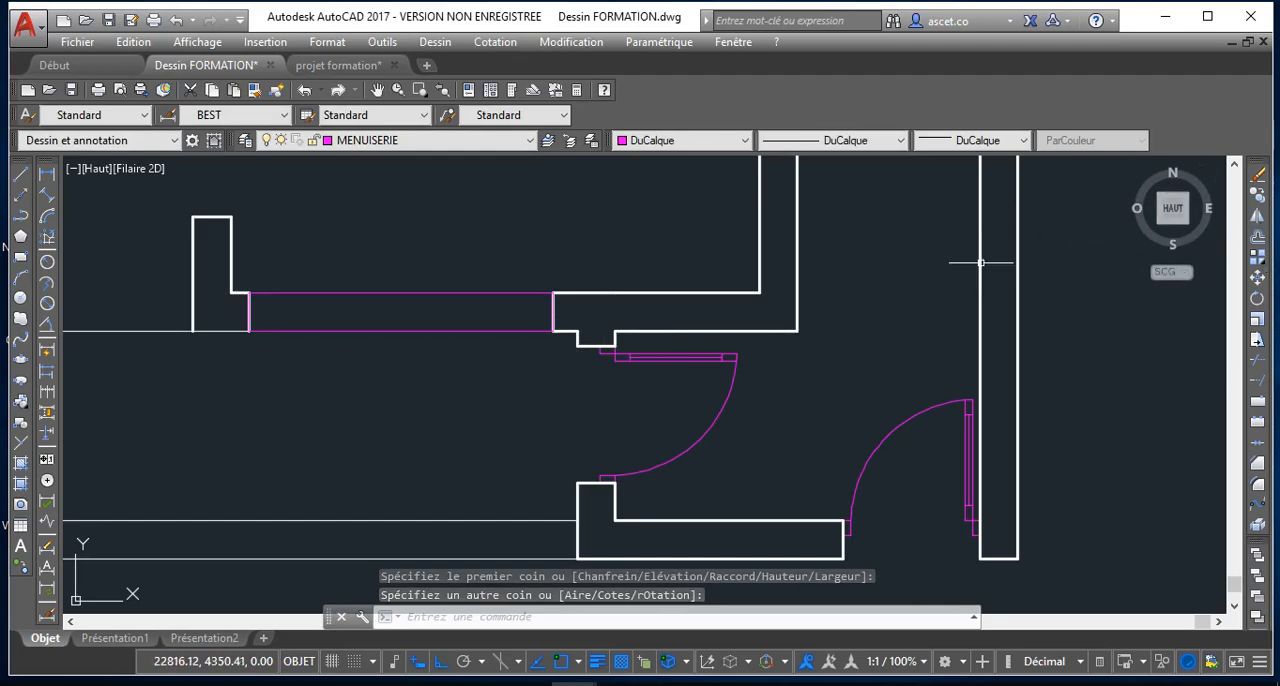
# Move the rectangle straight up by its upper-right corner, clear of the wall opening
pyautogui.click(473, 275)
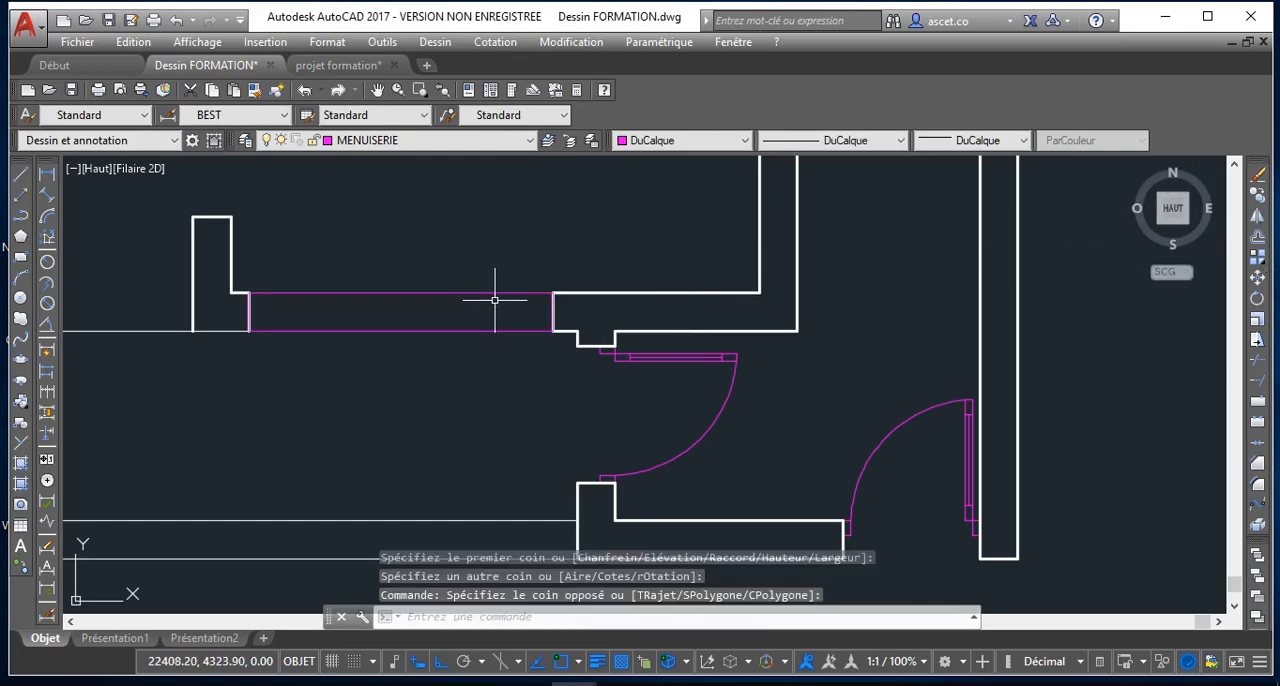
pyautogui.click(497, 295)
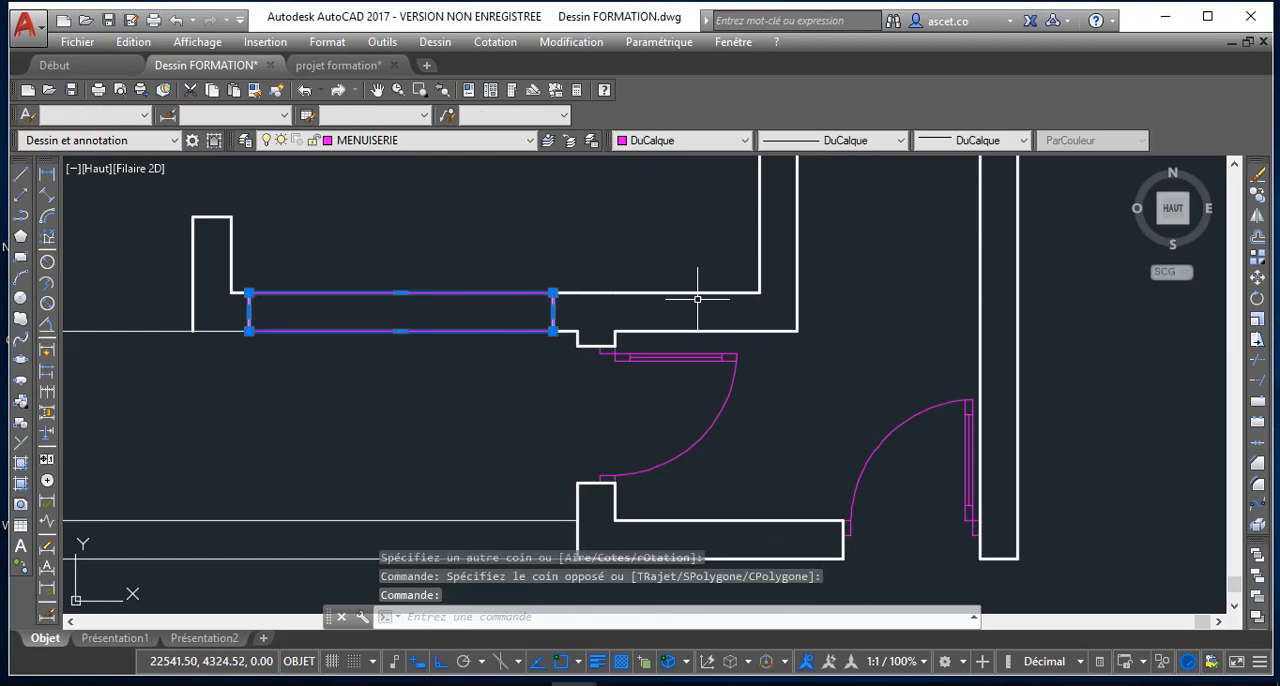
pyautogui.click(1258, 279)
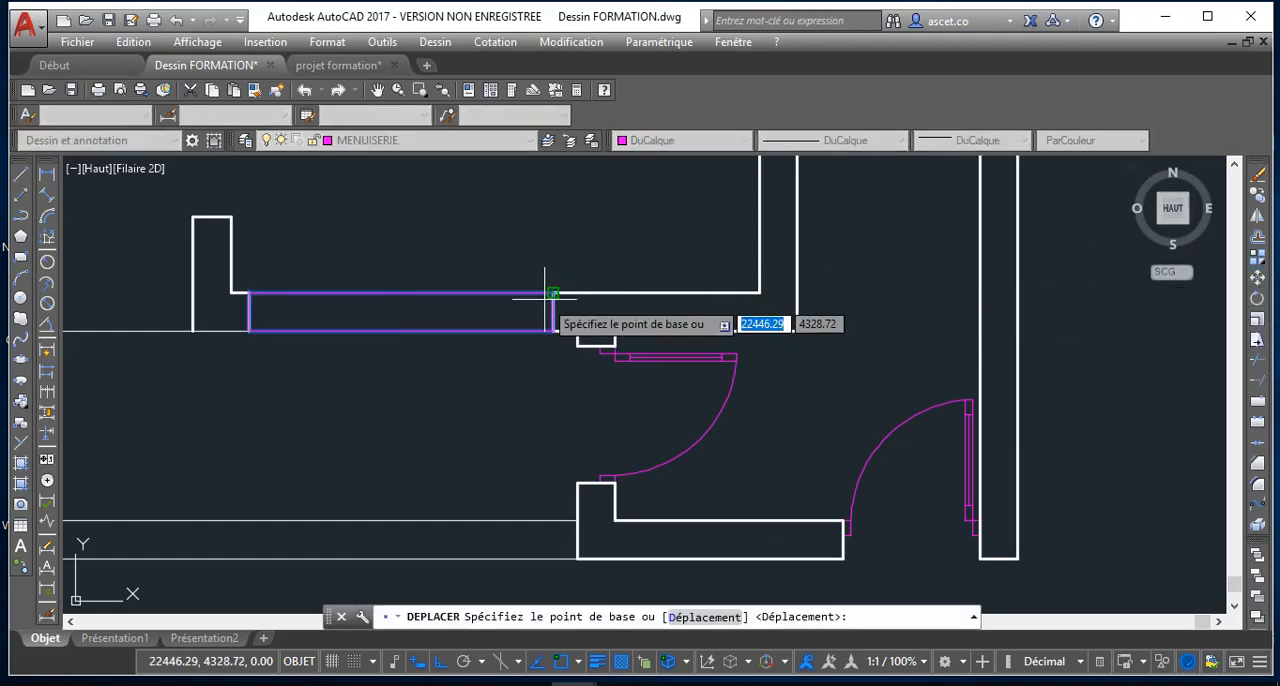
pyautogui.click(552, 291)
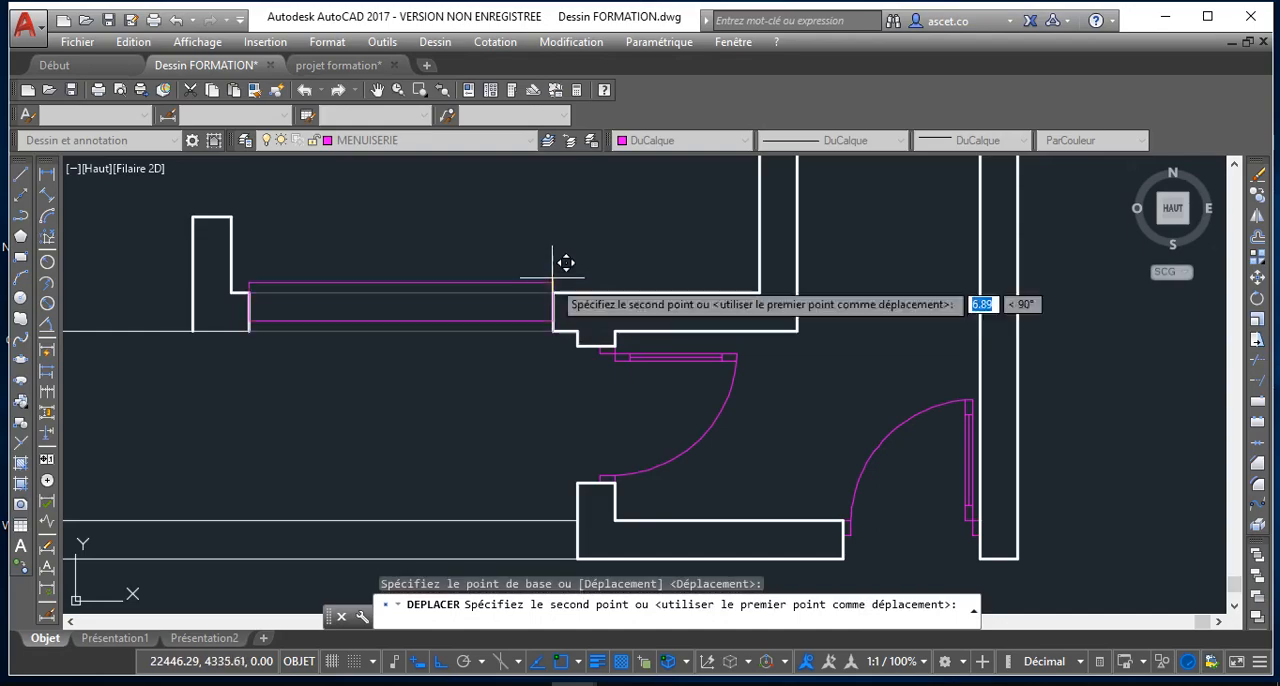
pyautogui.click(550, 237)
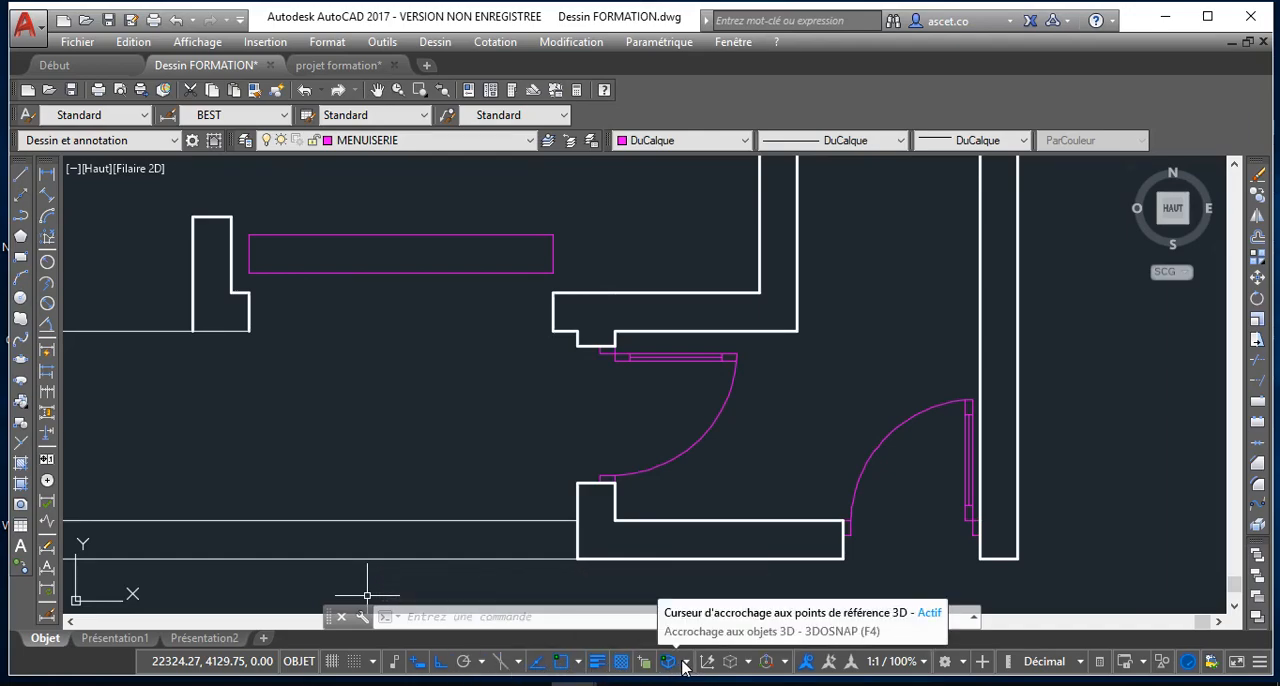
# Turn off the lineweight display and explode the rectangle into separate lines
pyautogui.click(605, 663)
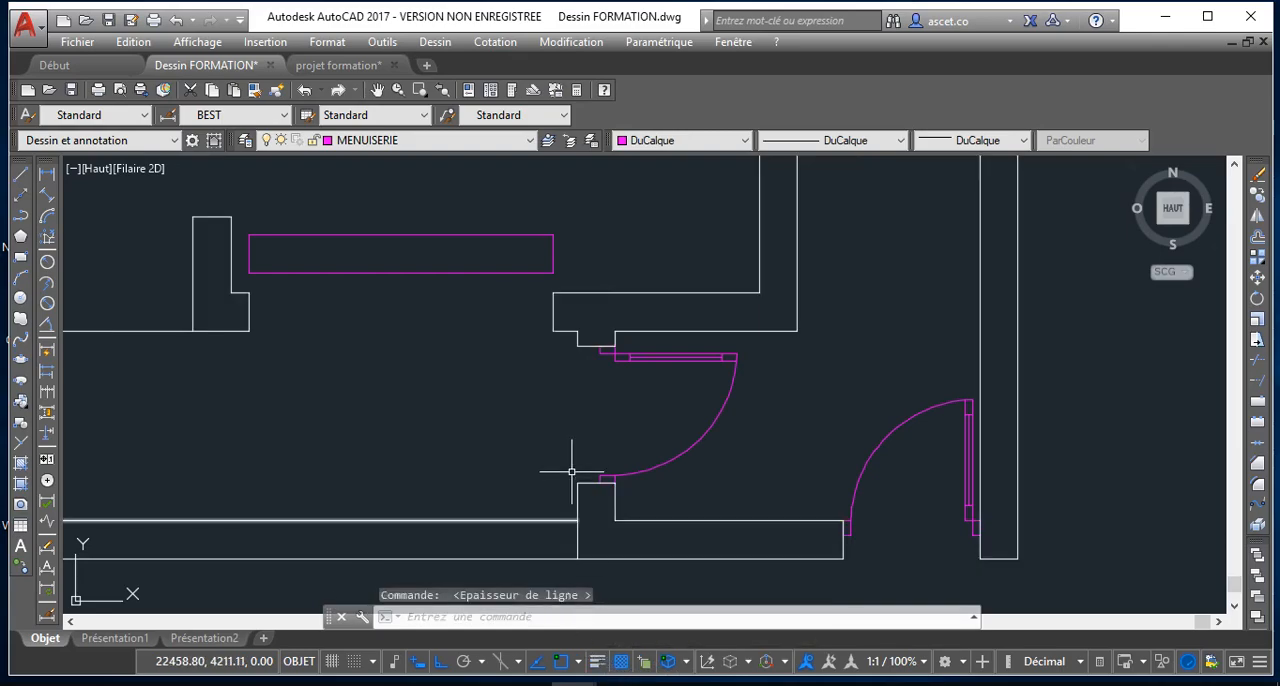
pyautogui.click(421, 271)
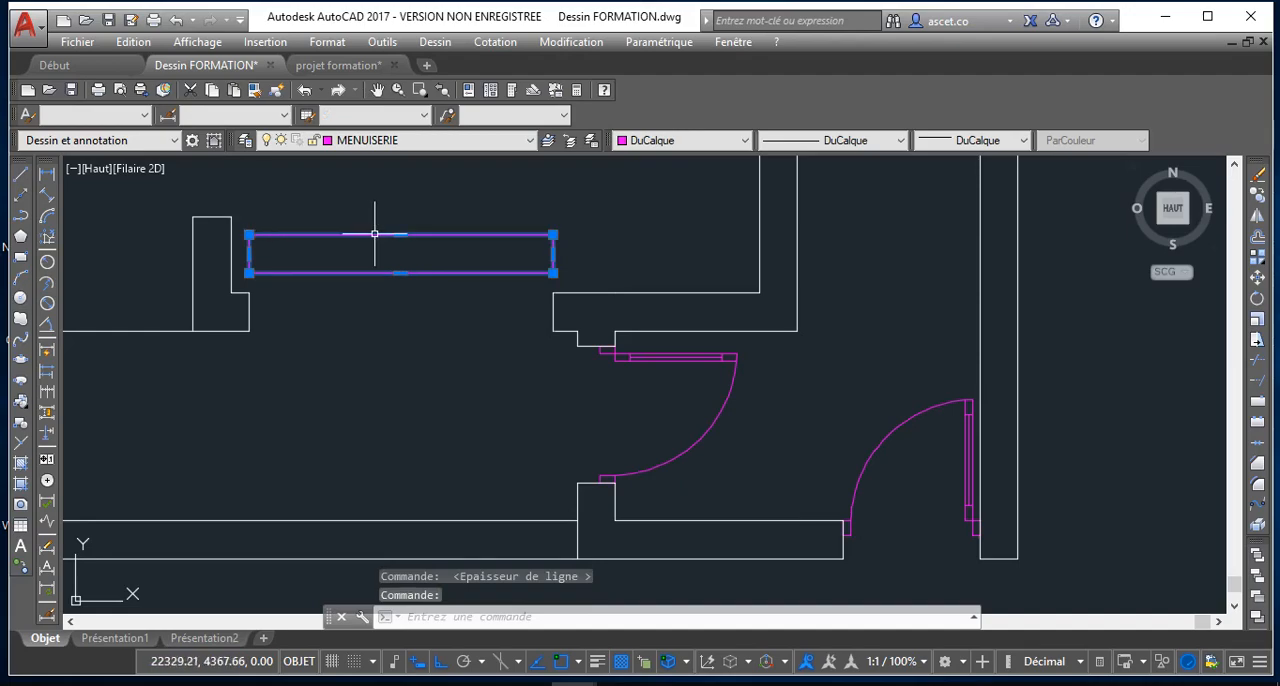
pyautogui.click(1259, 526)
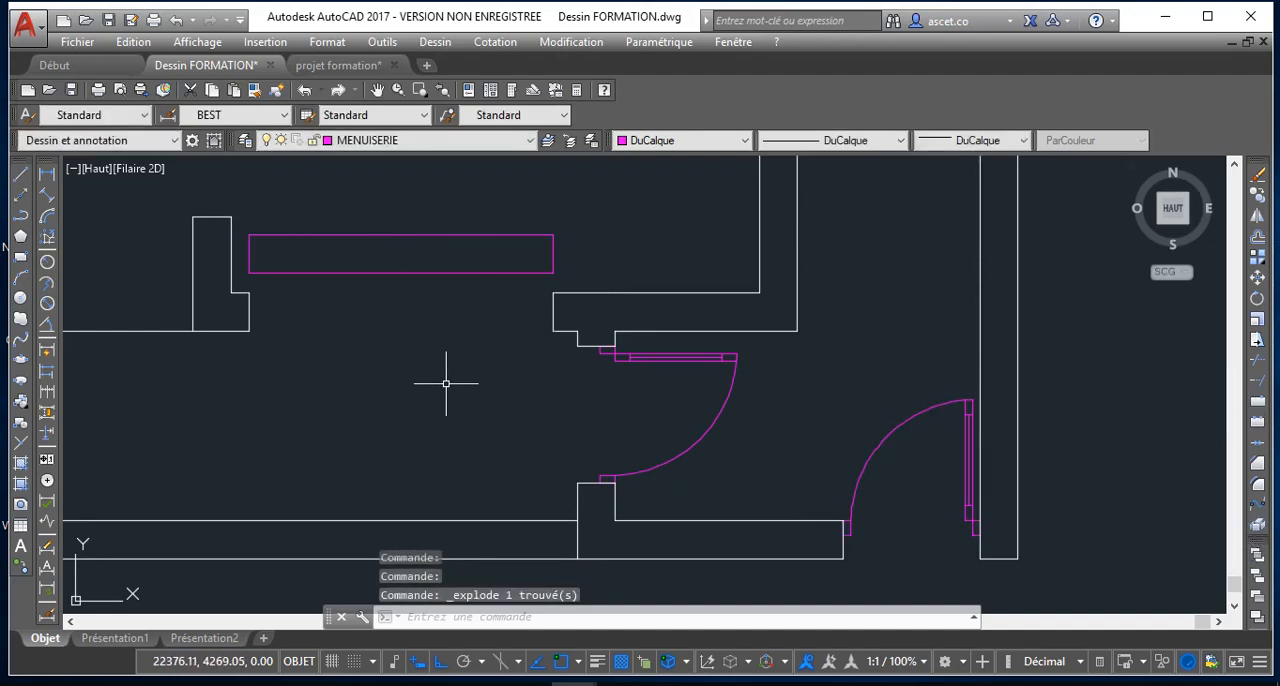
# Offset the exploded rectangle's top edge and both end edges inward by 10
pyautogui.press('Return')
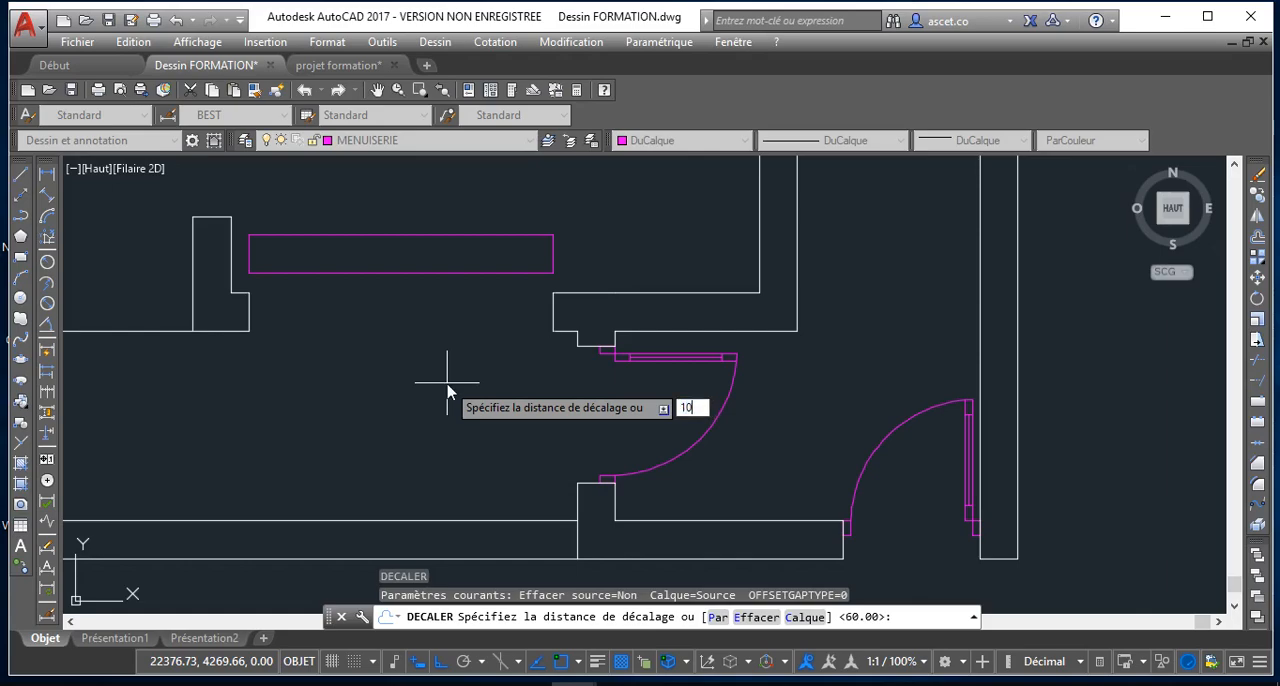
pyautogui.write('10')
pyautogui.press('Return')
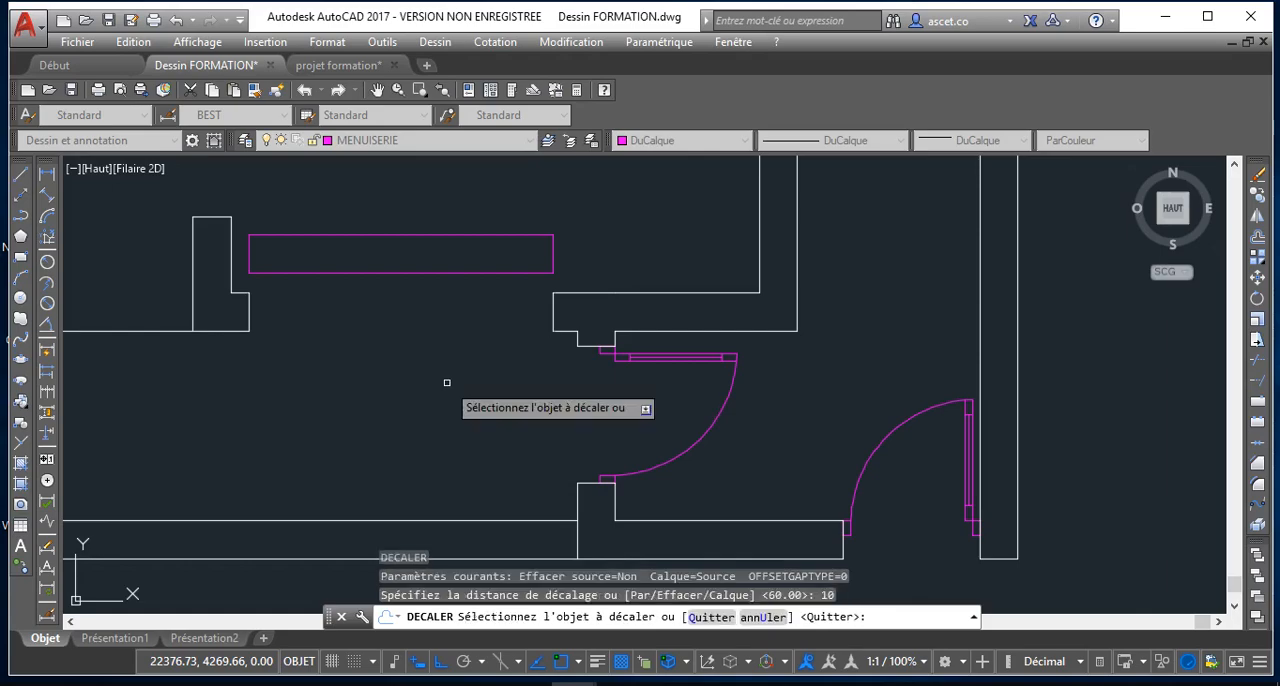
pyautogui.click(432, 233)
pyautogui.click(433, 256)
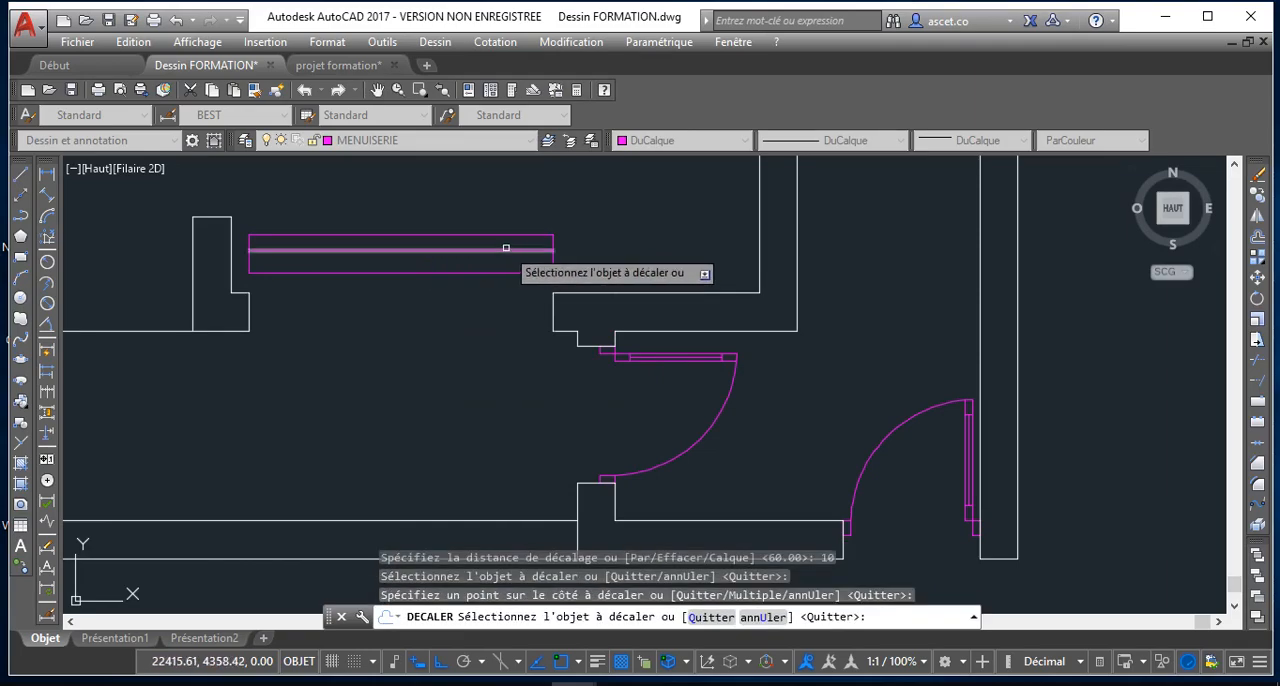
pyautogui.click(550, 258)
pyautogui.click(488, 258)
pyautogui.click(247, 265)
pyautogui.click(300, 252)
pyautogui.press('Return')
pyautogui.press('Return')
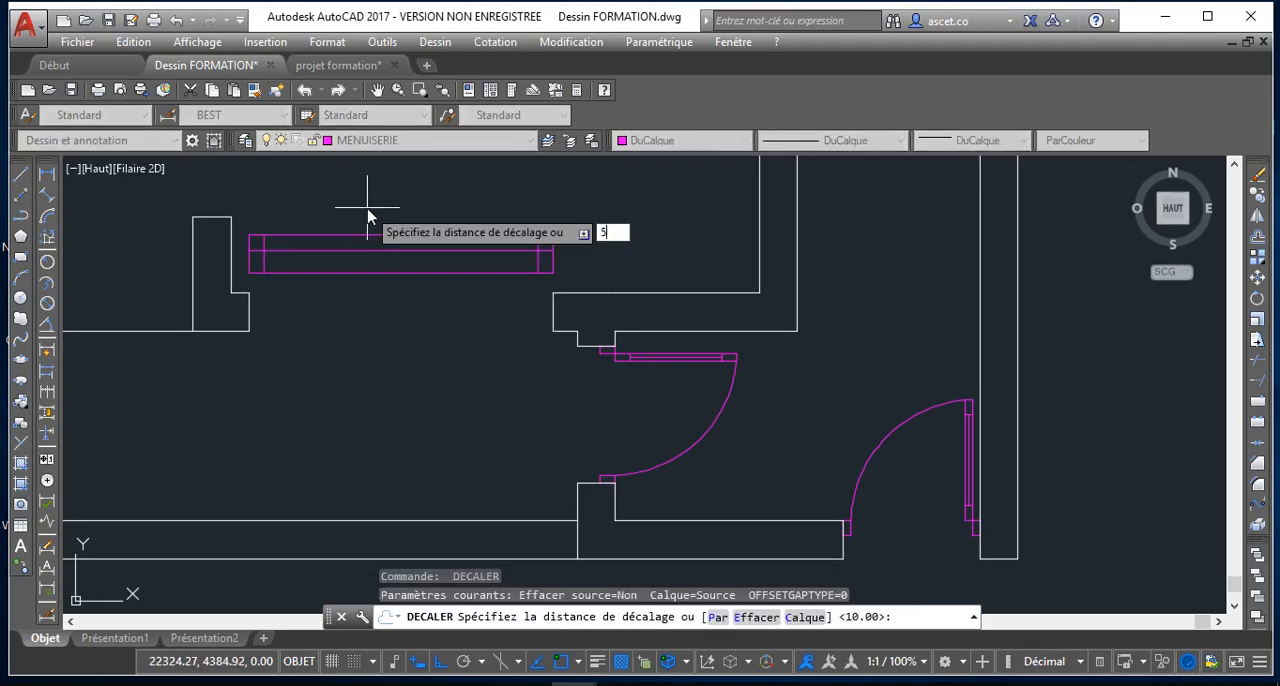
# Offset the exploded rectangle's top edge inward by 5
pyautogui.press('Return')
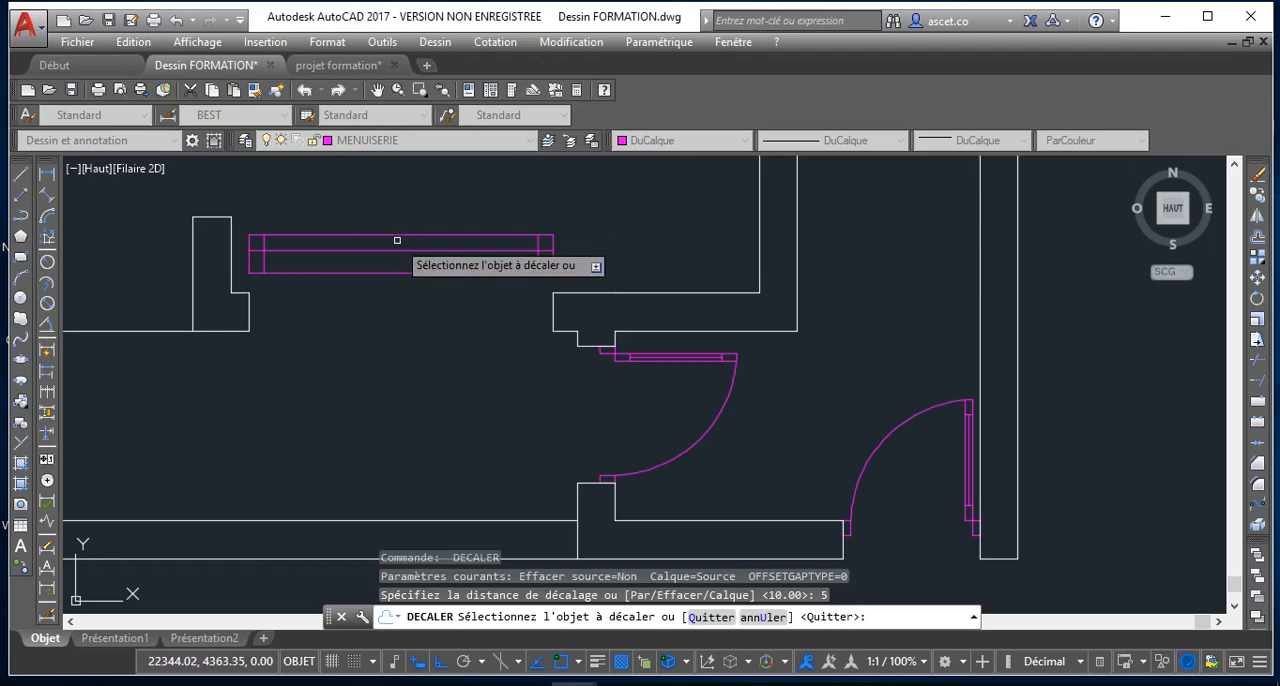
pyautogui.click(397, 240)
pyautogui.click(405, 255)
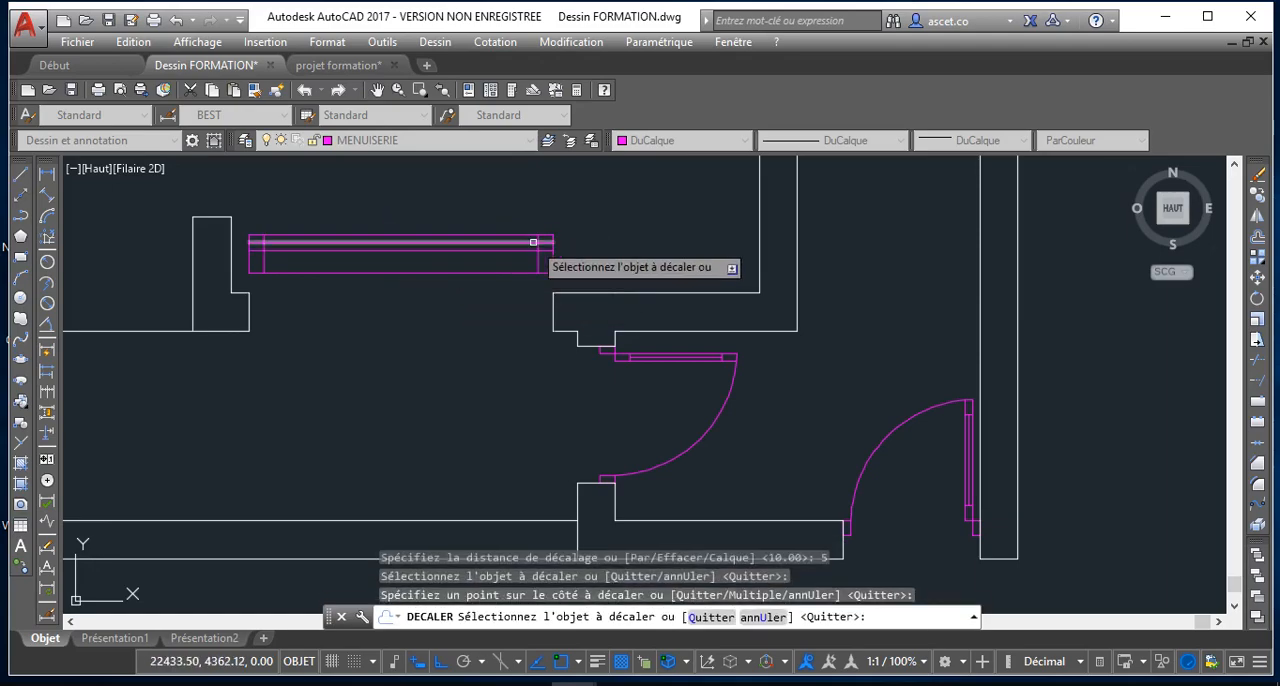
# Trim the inner vertical lines below the 10-offset horizontal line, and trim the 5-offset line's ends beyond those verticals
pyautogui.click(1257, 357)
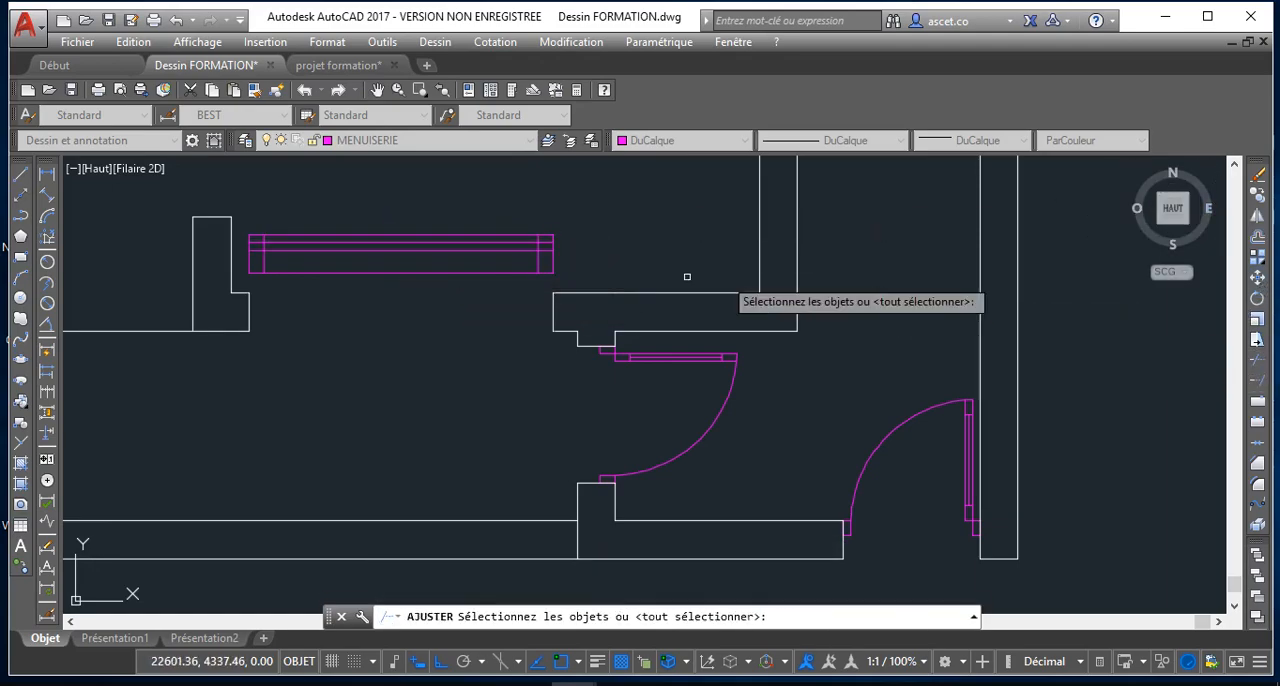
pyautogui.press('Return')
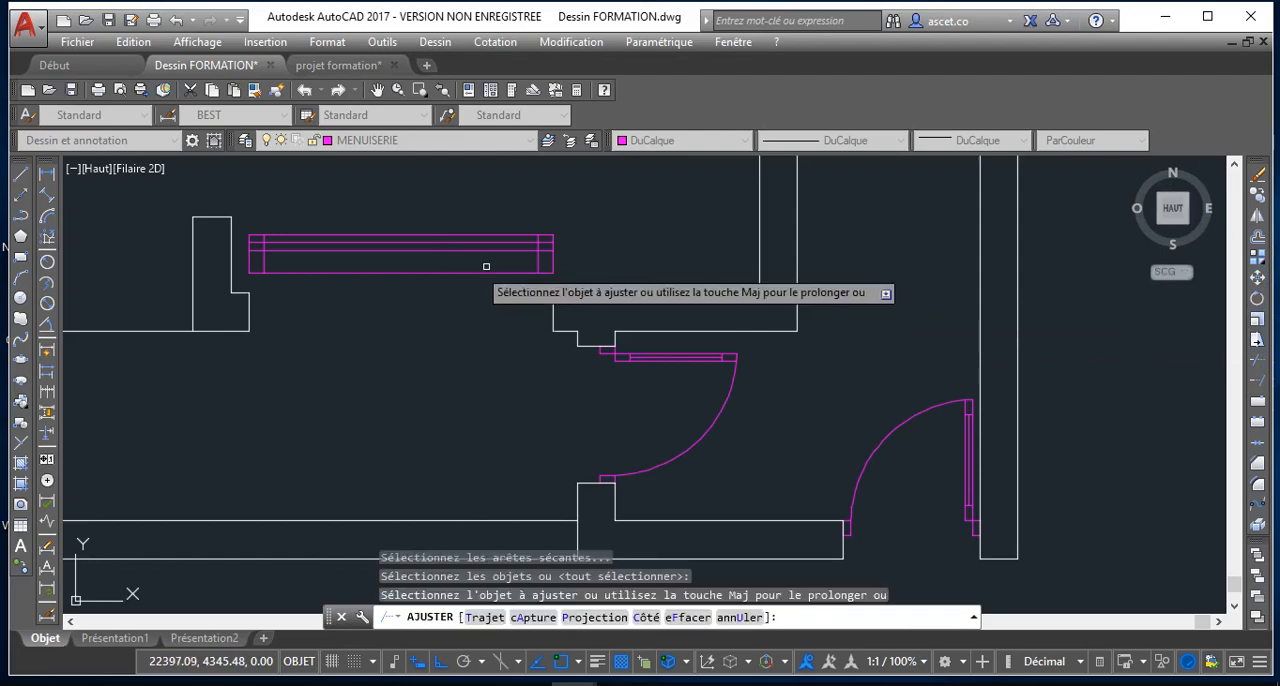
pyautogui.click(550, 250)
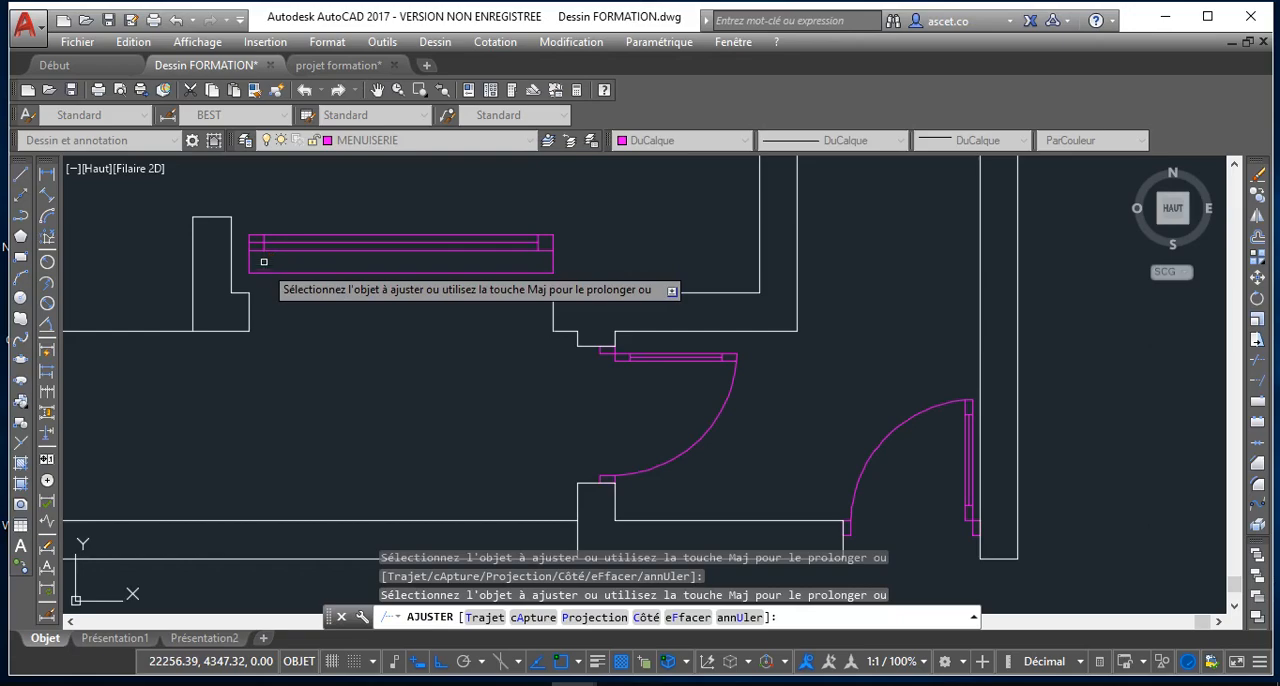
pyautogui.scroll(4, 262, 245)
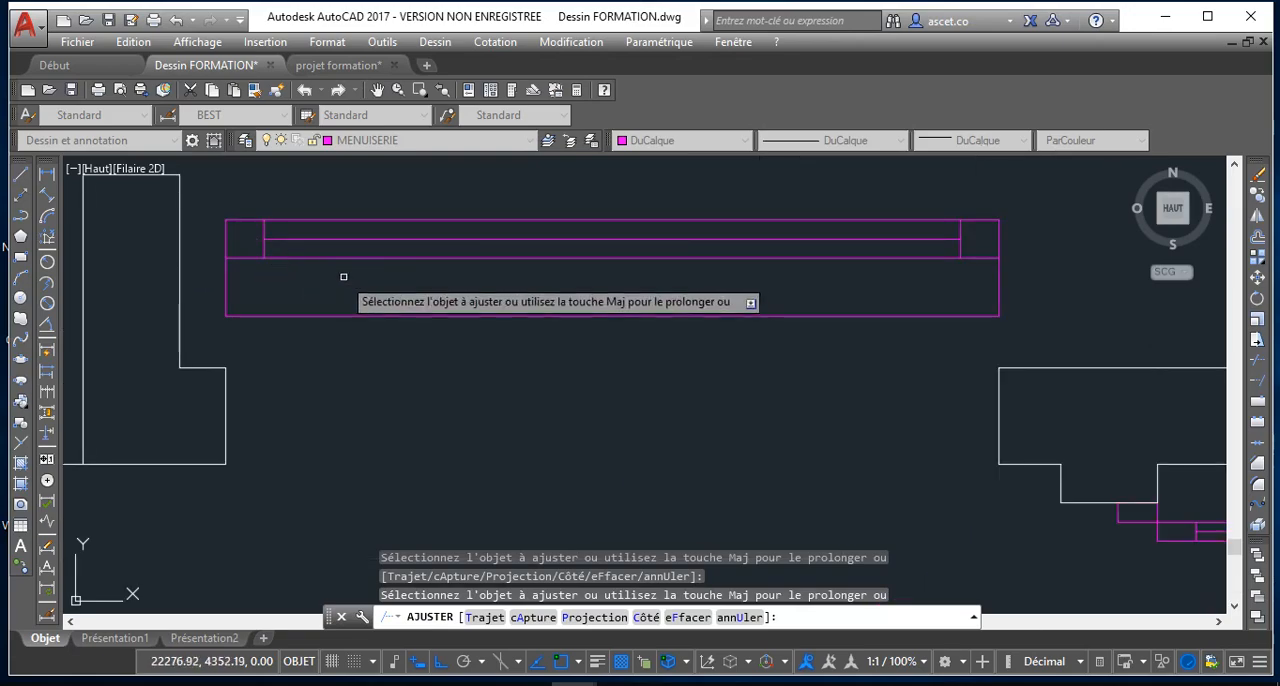
pyautogui.scroll(-4, 330, 250)
pyautogui.rightClick(469, 221)
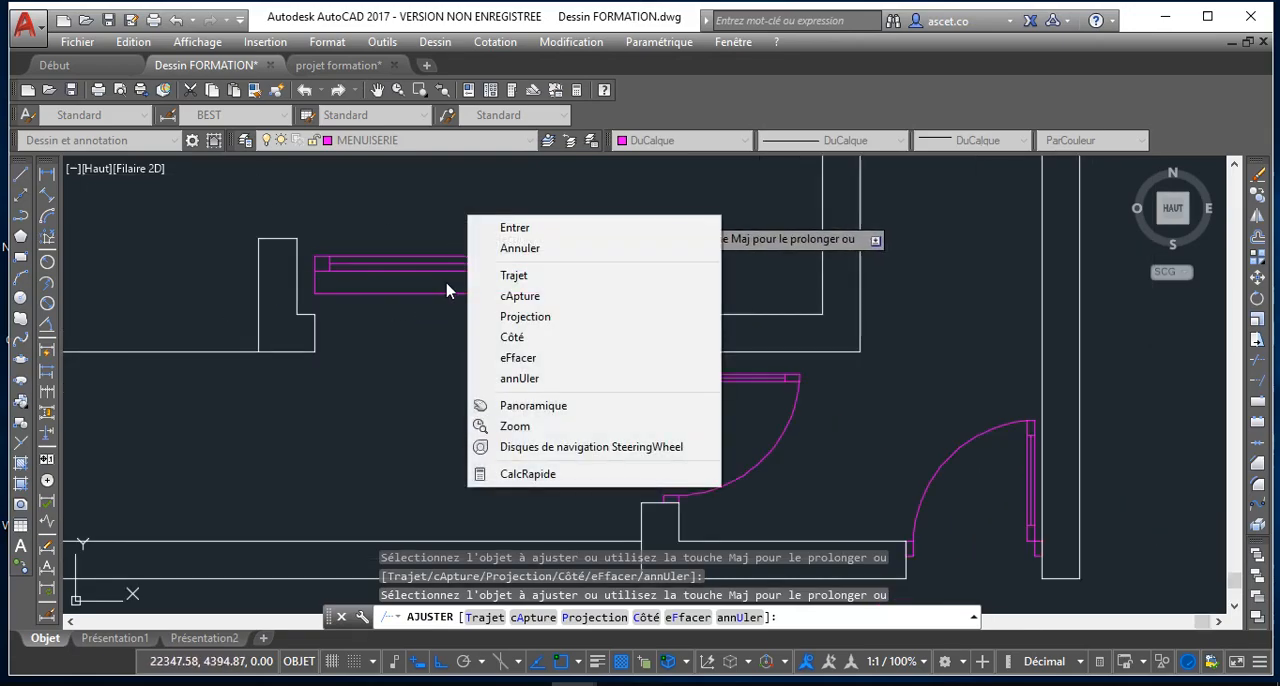
pyautogui.click(510, 248)
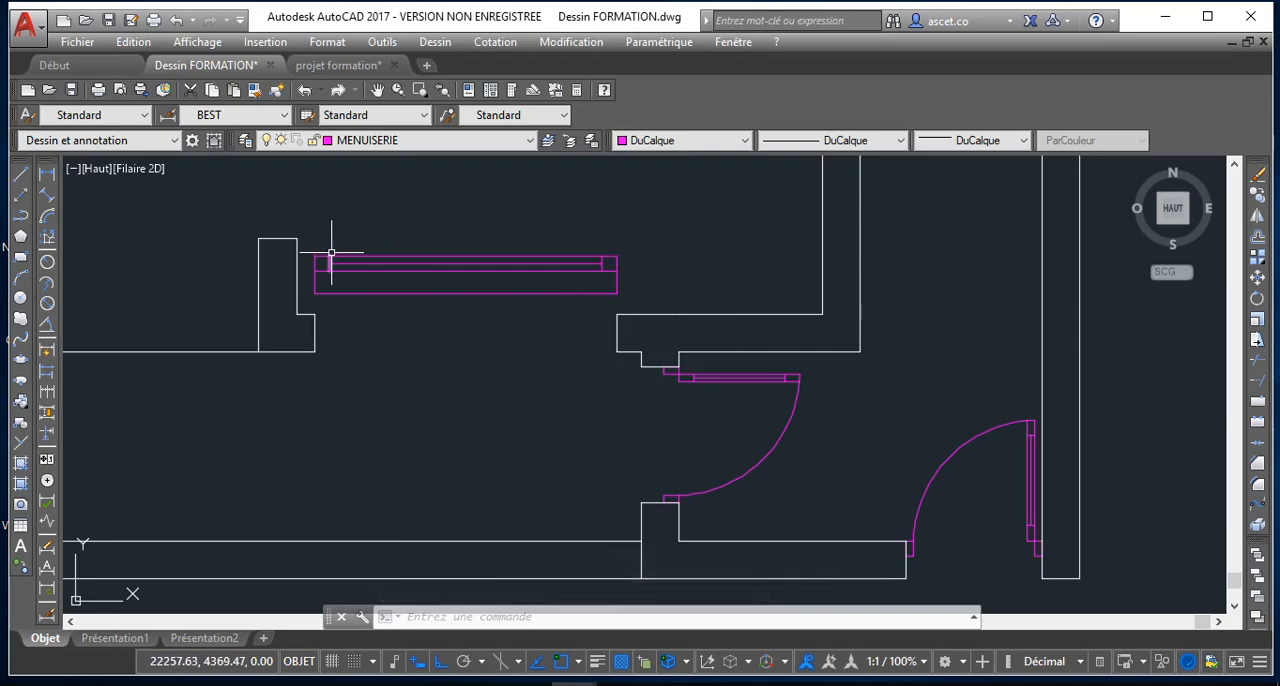
# Draw a vertical line at the frame's midpoint, from the rectangle's top edge to the 10-offset line
pyautogui.scroll(4, 331, 253)
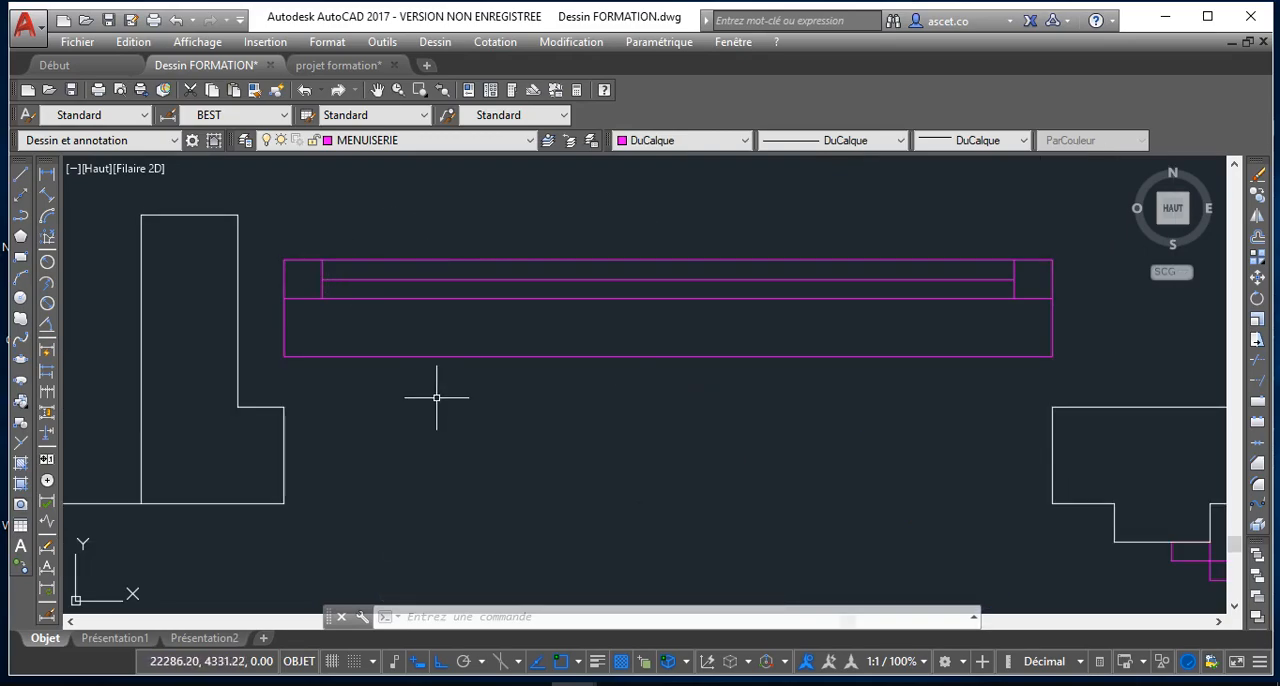
pyautogui.scroll(-4, 755, 463)
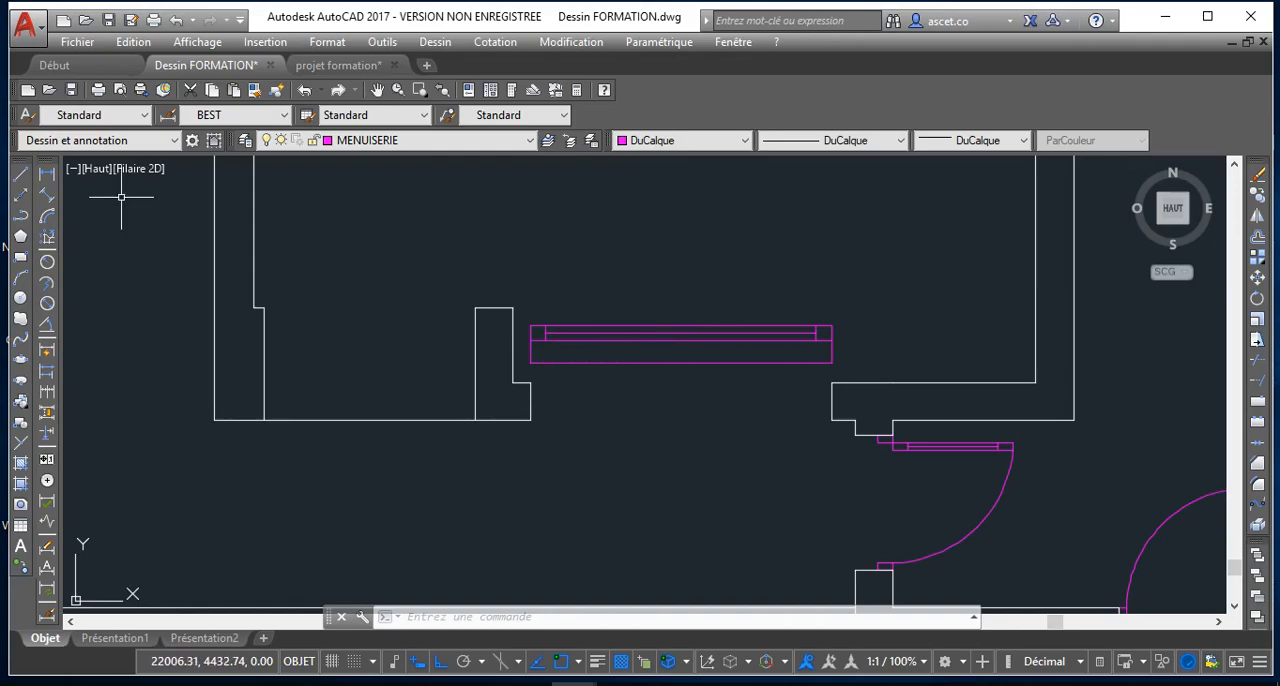
pyautogui.click(22, 177)
pyautogui.scroll(4, 675, 350)
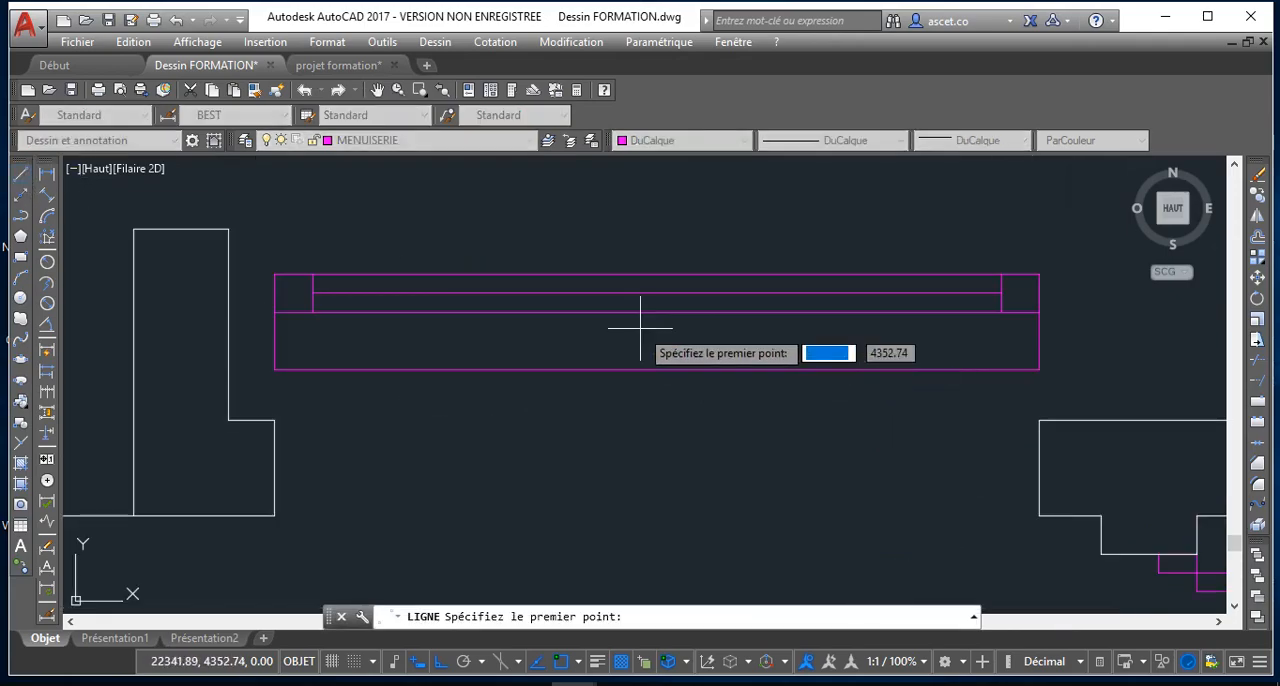
pyautogui.click(657, 275)
pyautogui.click(657, 313)
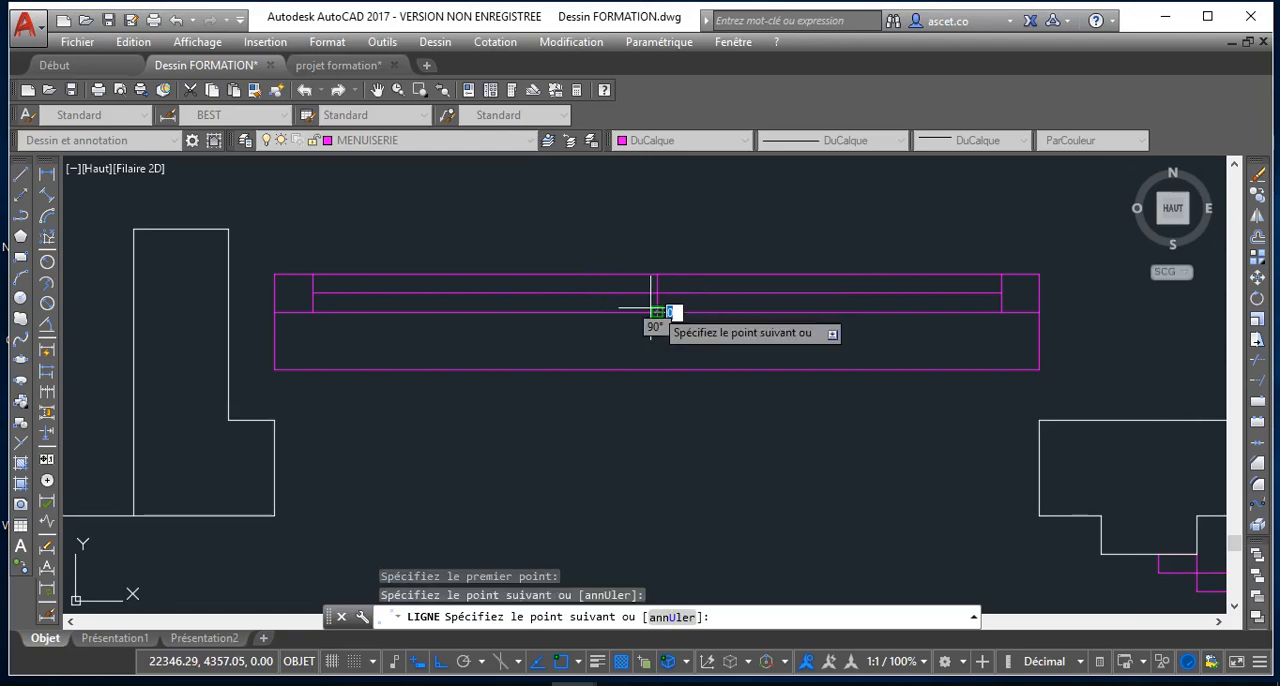
pyautogui.press('Escape')
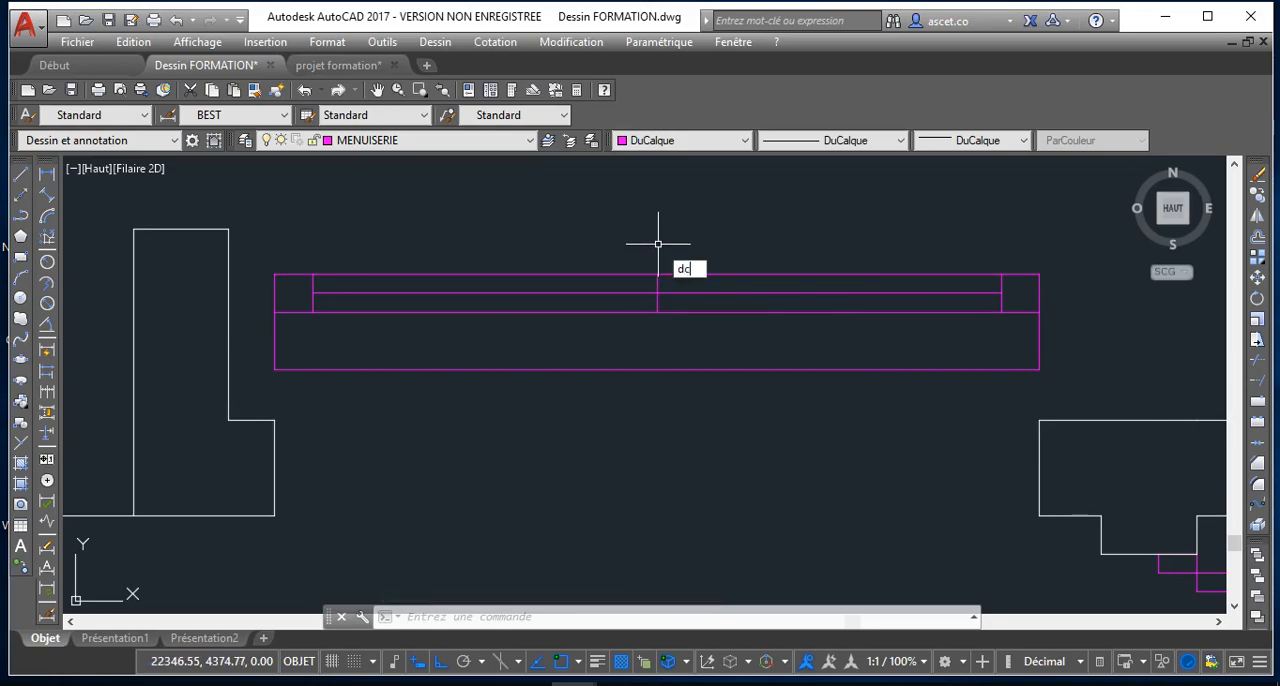
# Offset the vertical centre line by 2.5 to both sides
pyautogui.press('Return')
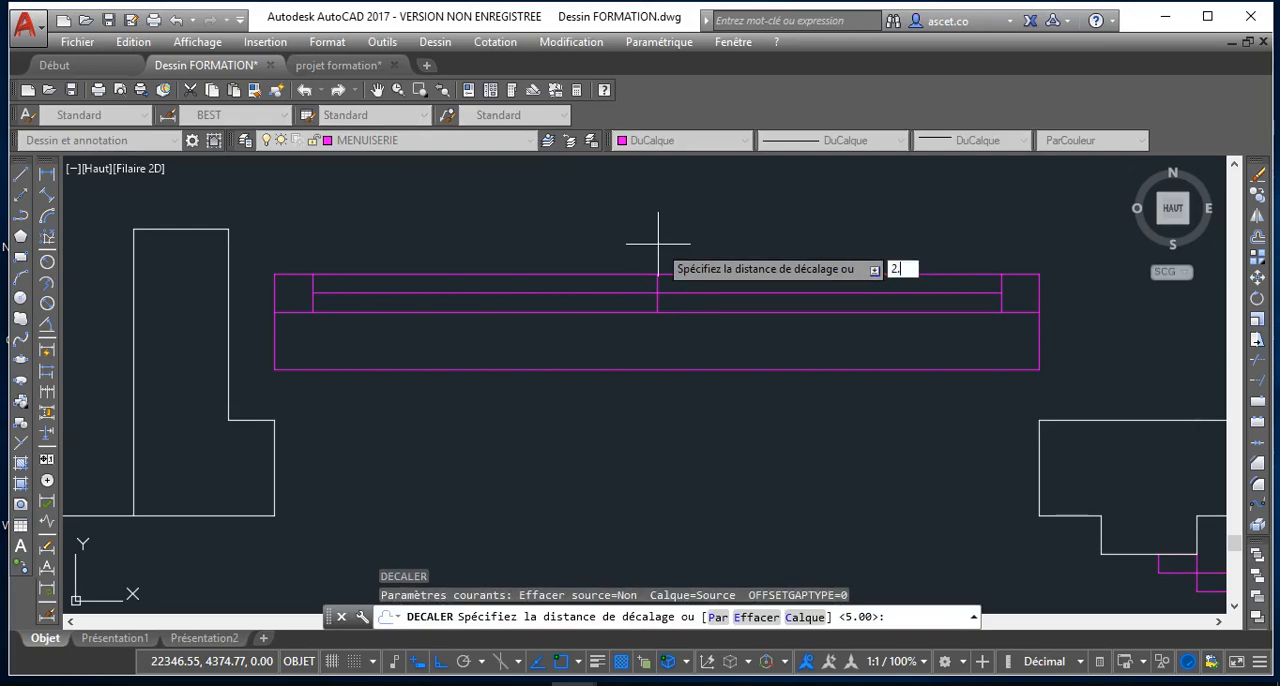
pyautogui.press('Return')
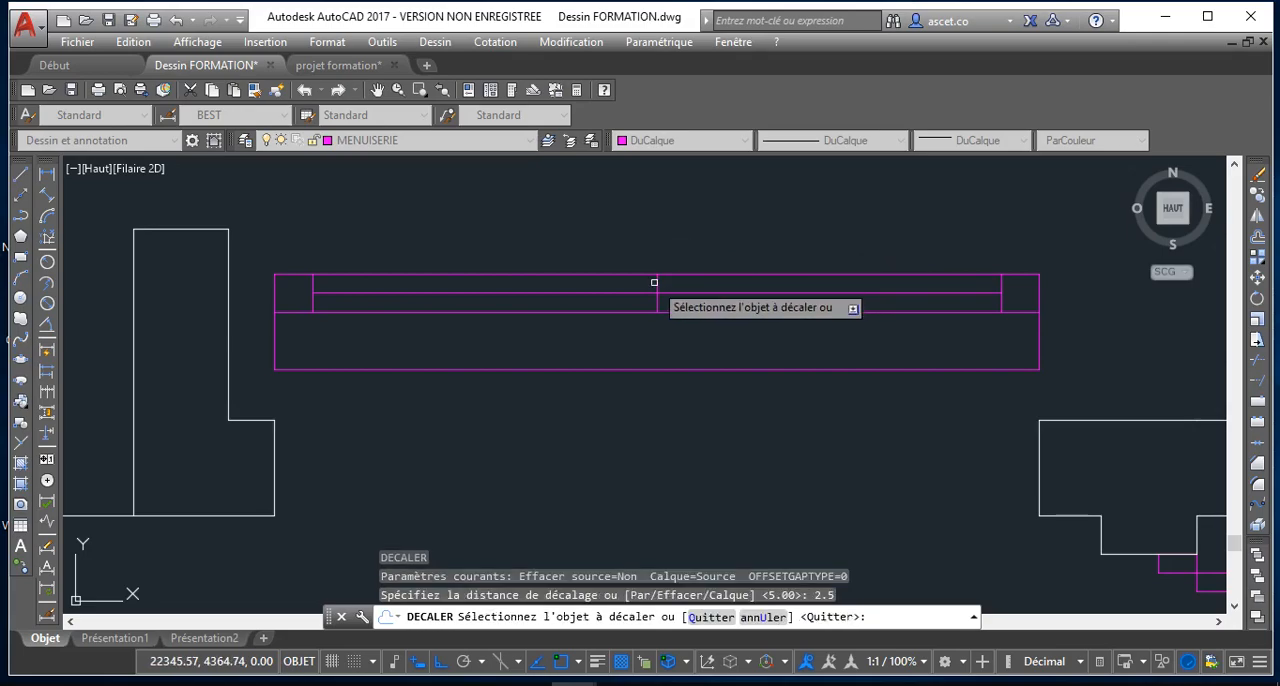
pyautogui.click(655, 285)
pyautogui.click(670, 279)
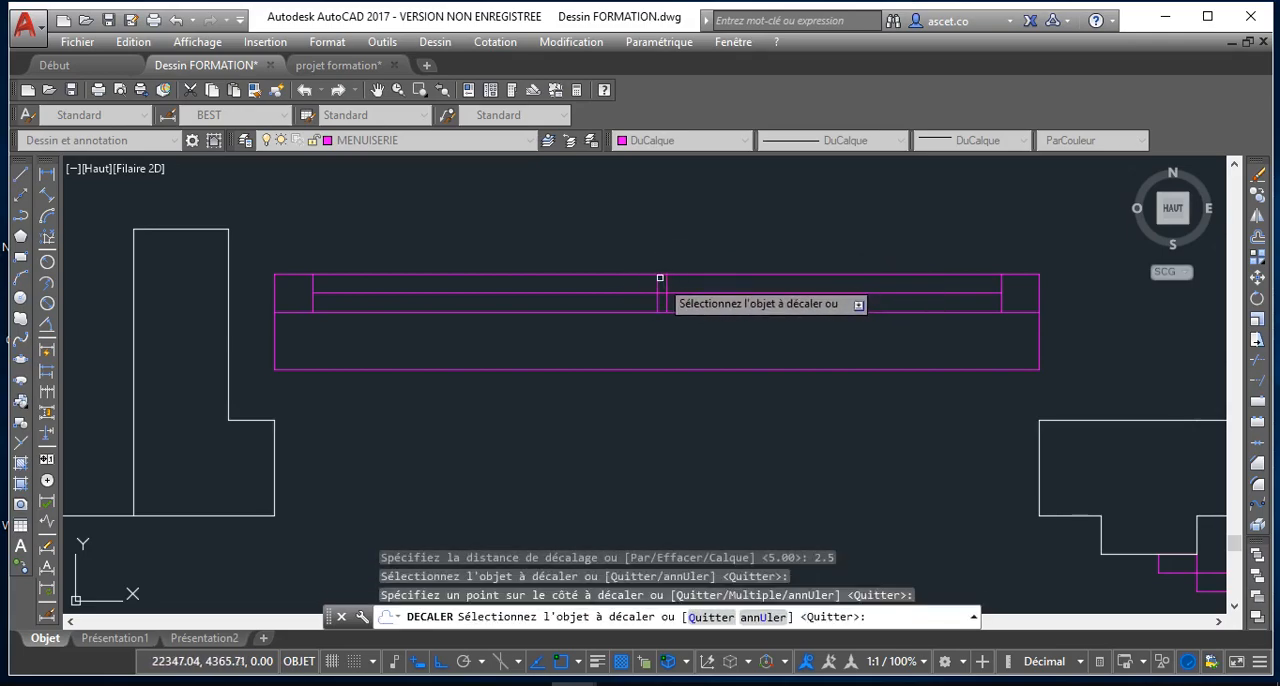
pyautogui.click(659, 277)
pyautogui.click(634, 274)
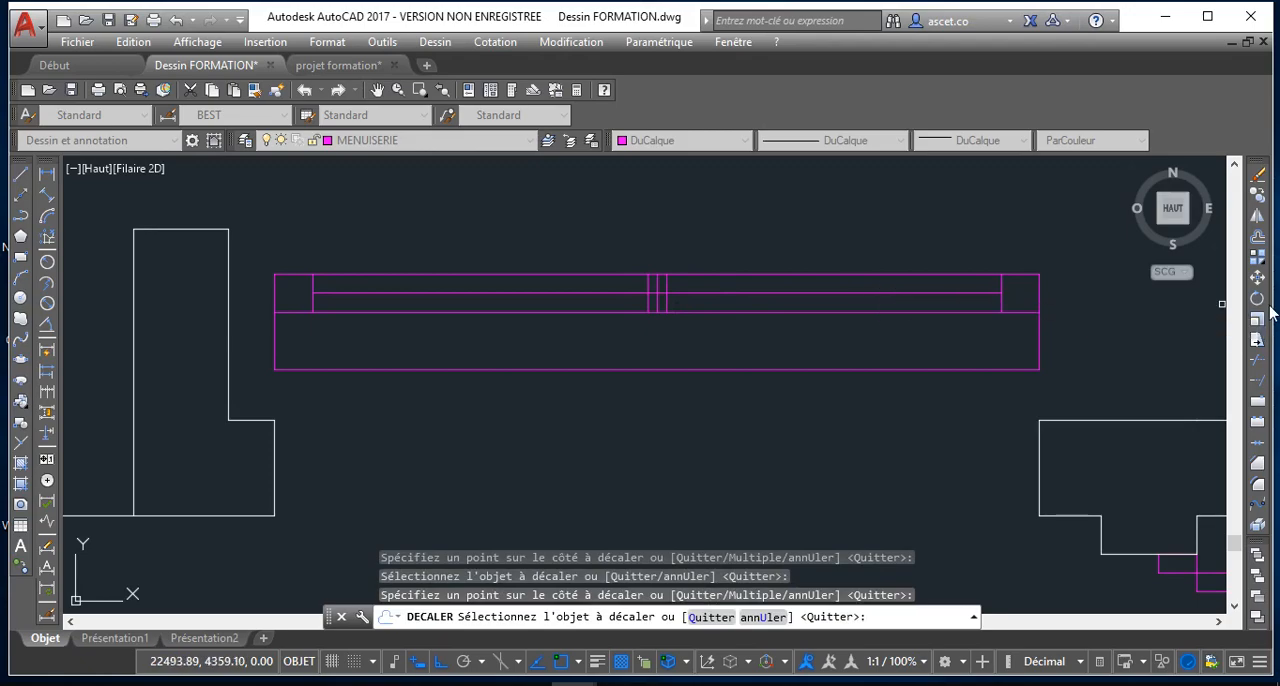
# Trim the 5-offset line between the two new mullion lines and remove the original centre line
pyautogui.click(1256, 379)
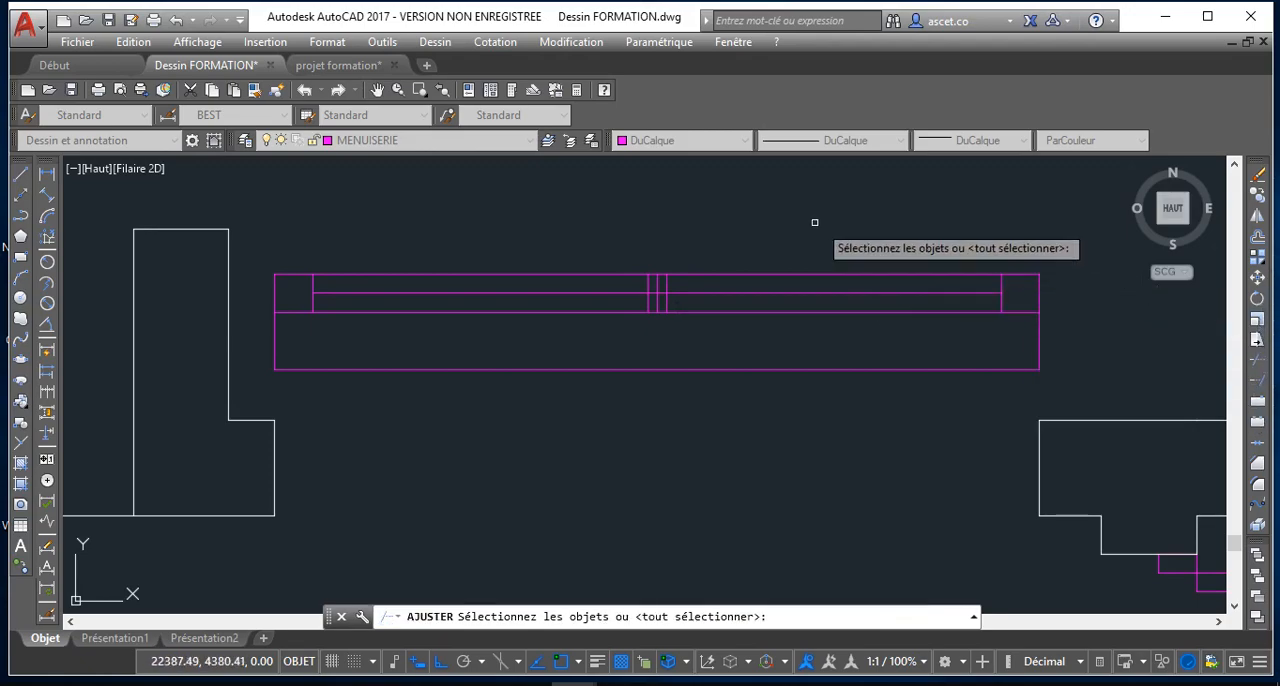
pyautogui.press('Return')
pyautogui.scroll(6, 661, 286)
pyautogui.click(601, 266)
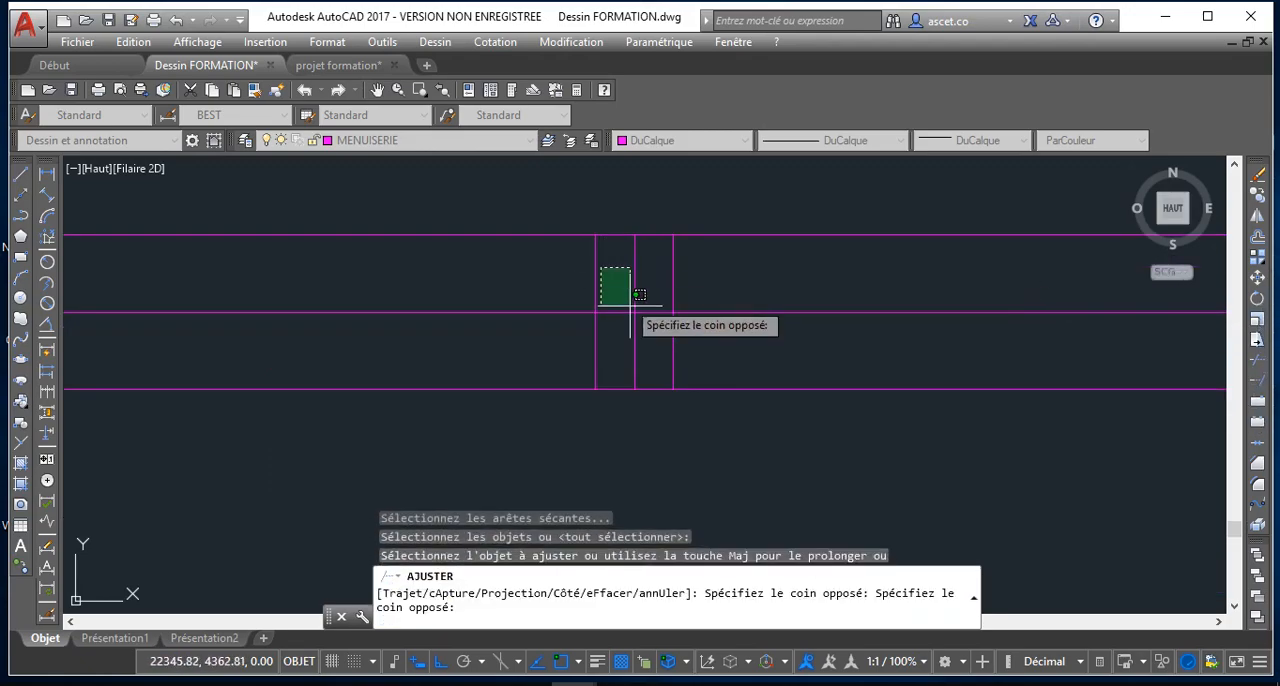
pyautogui.click(645, 382)
pyautogui.click(651, 365)
pyautogui.click(629, 324)
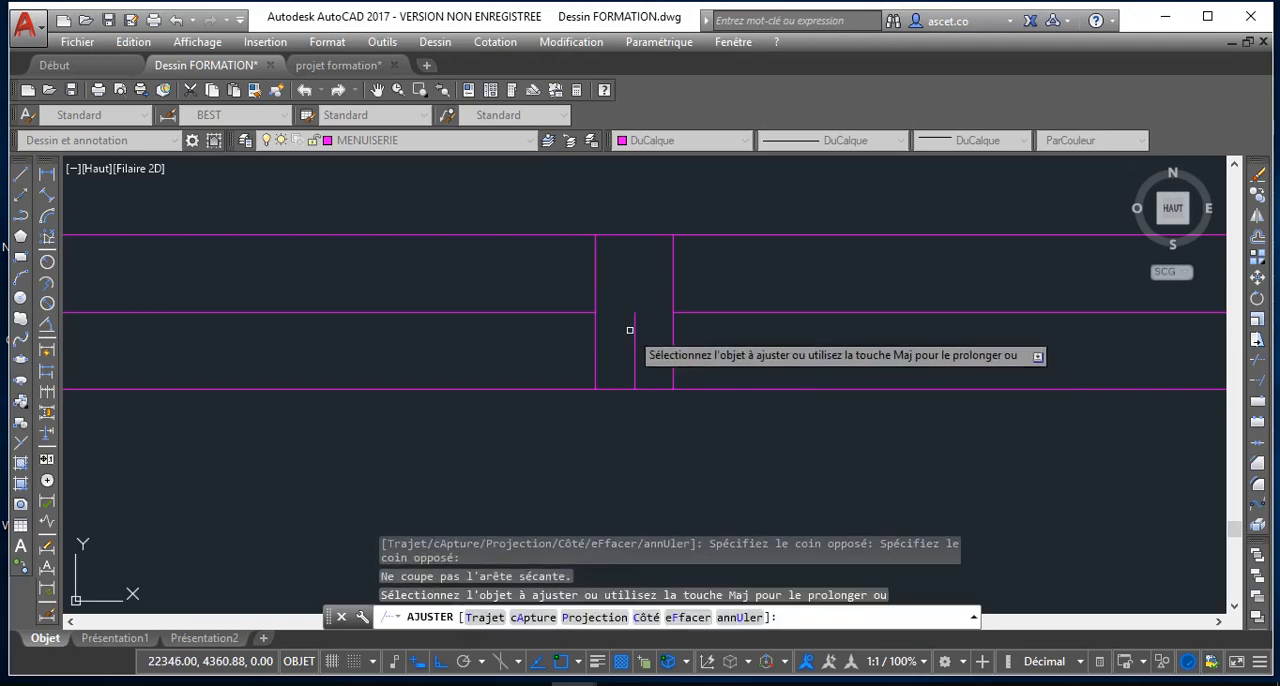
pyautogui.rightClick(638, 333)
pyautogui.click(680, 366)
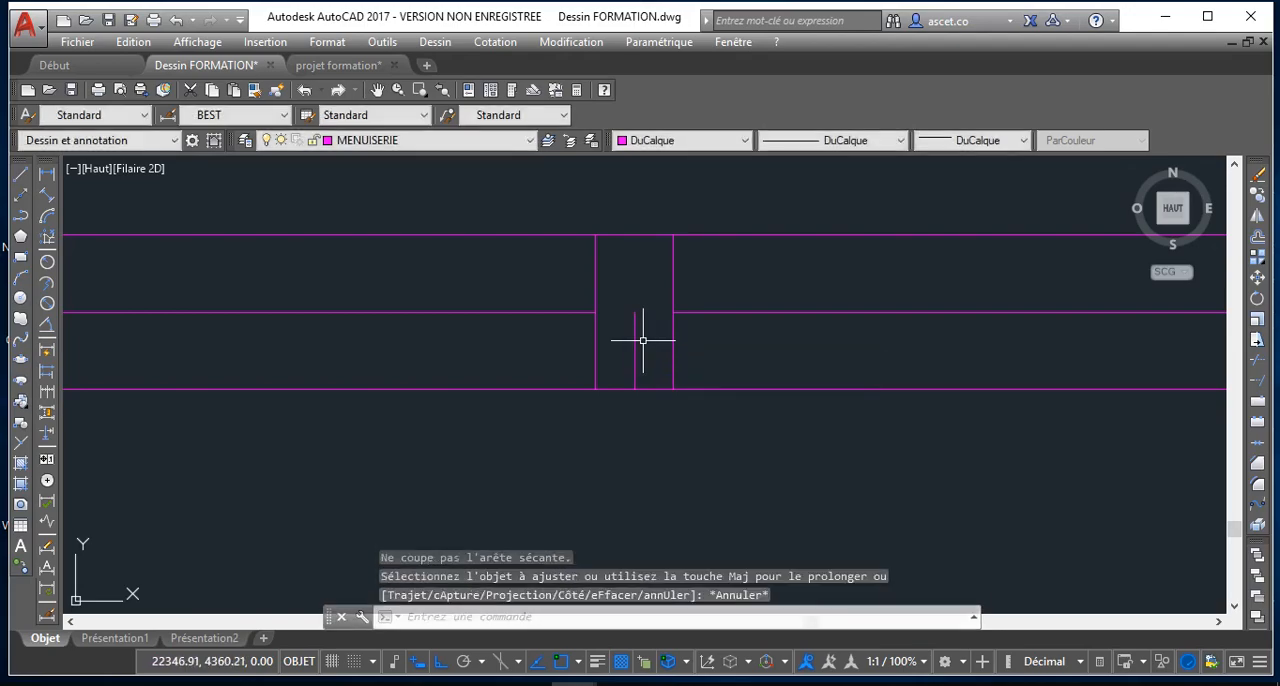
pyautogui.click(634, 332)
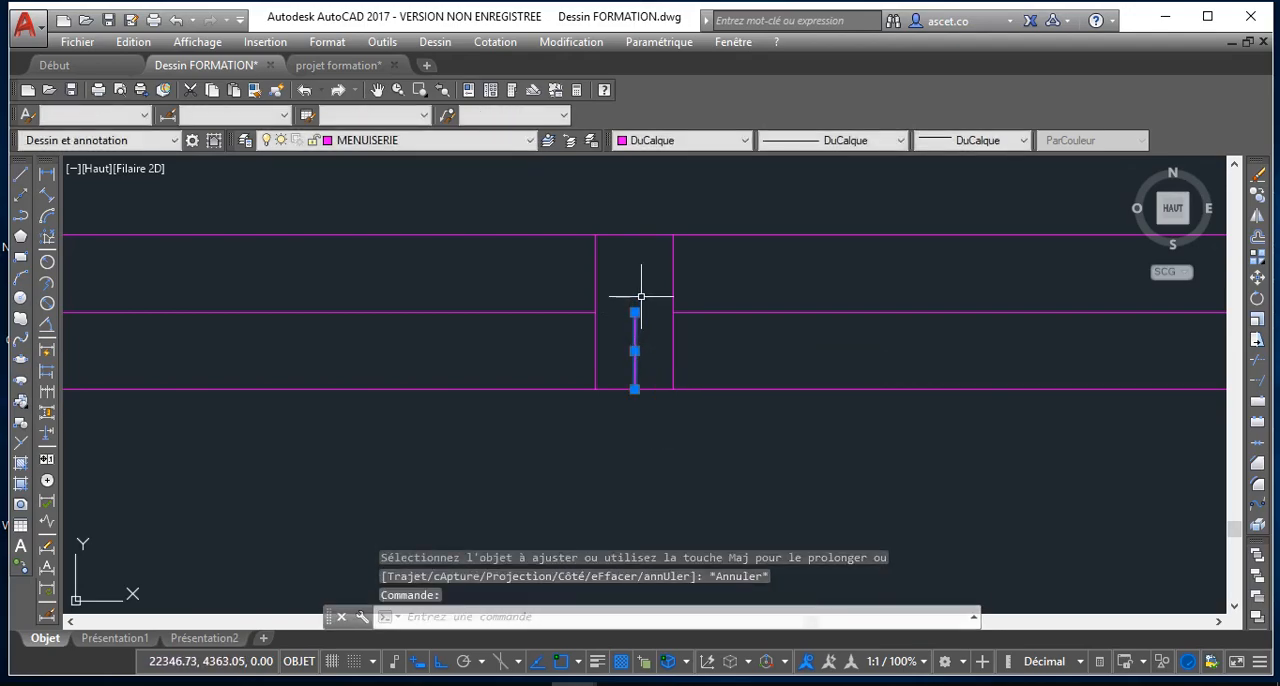
pyautogui.press('Delete')
pyautogui.scroll(-3, 641, 296)
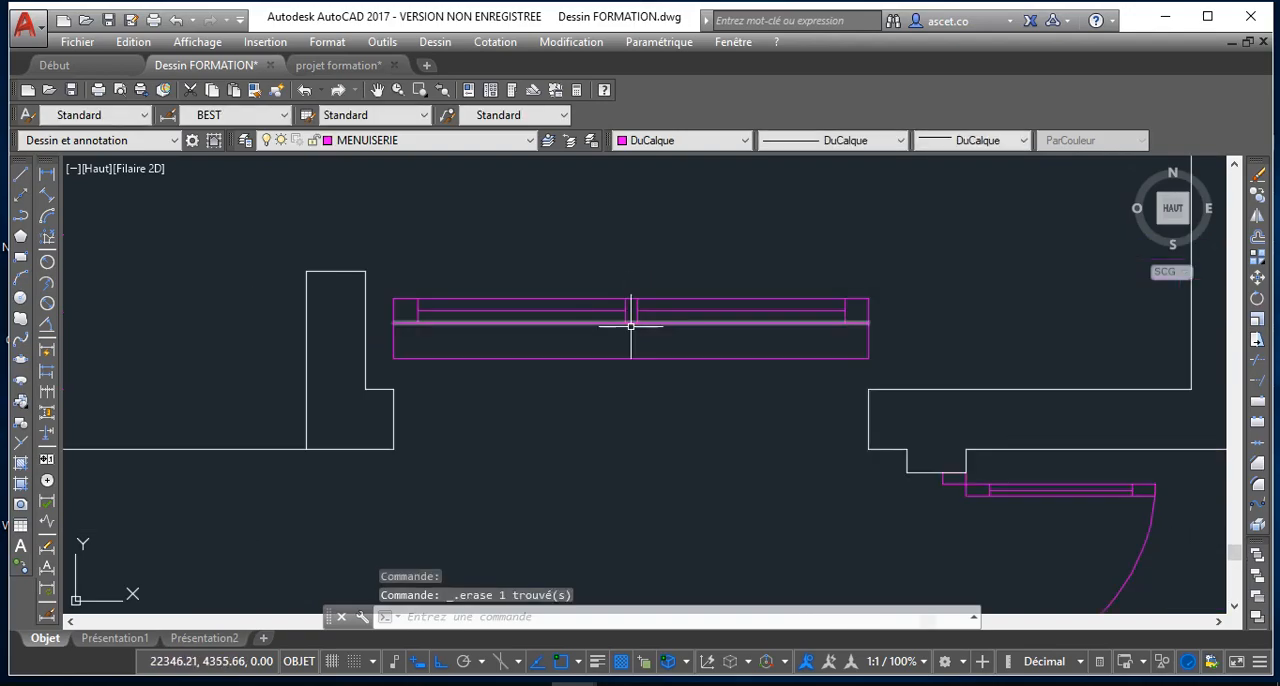
# Convert the complete window drawing into a block named F2, with its lower-right corner as the base point
pyautogui.rightClick(593, 263)
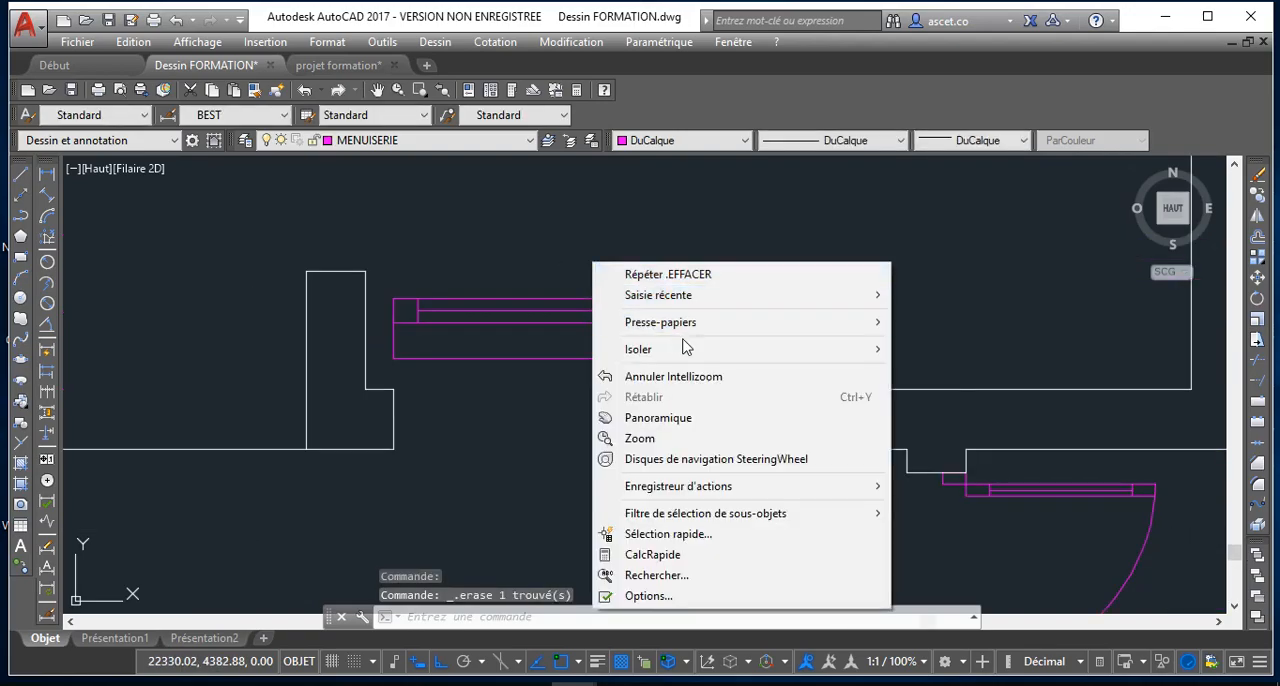
pyautogui.click(668, 215)
pyautogui.click(390, 264)
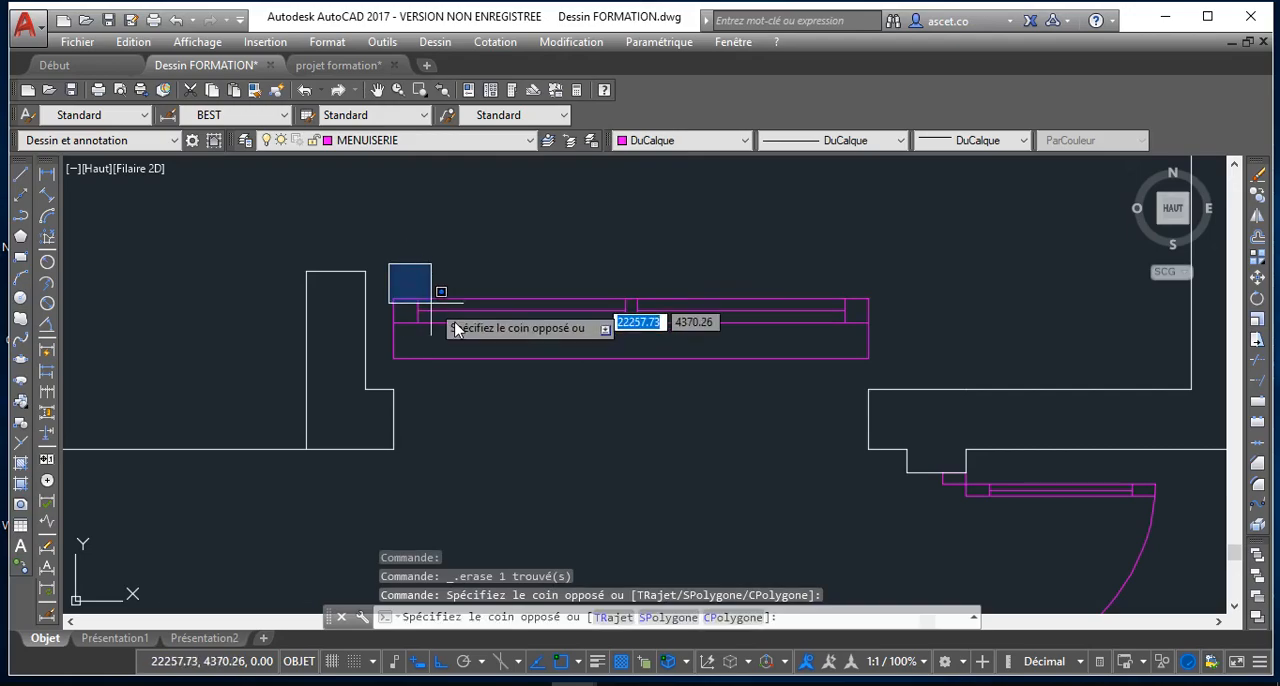
pyautogui.click(899, 360)
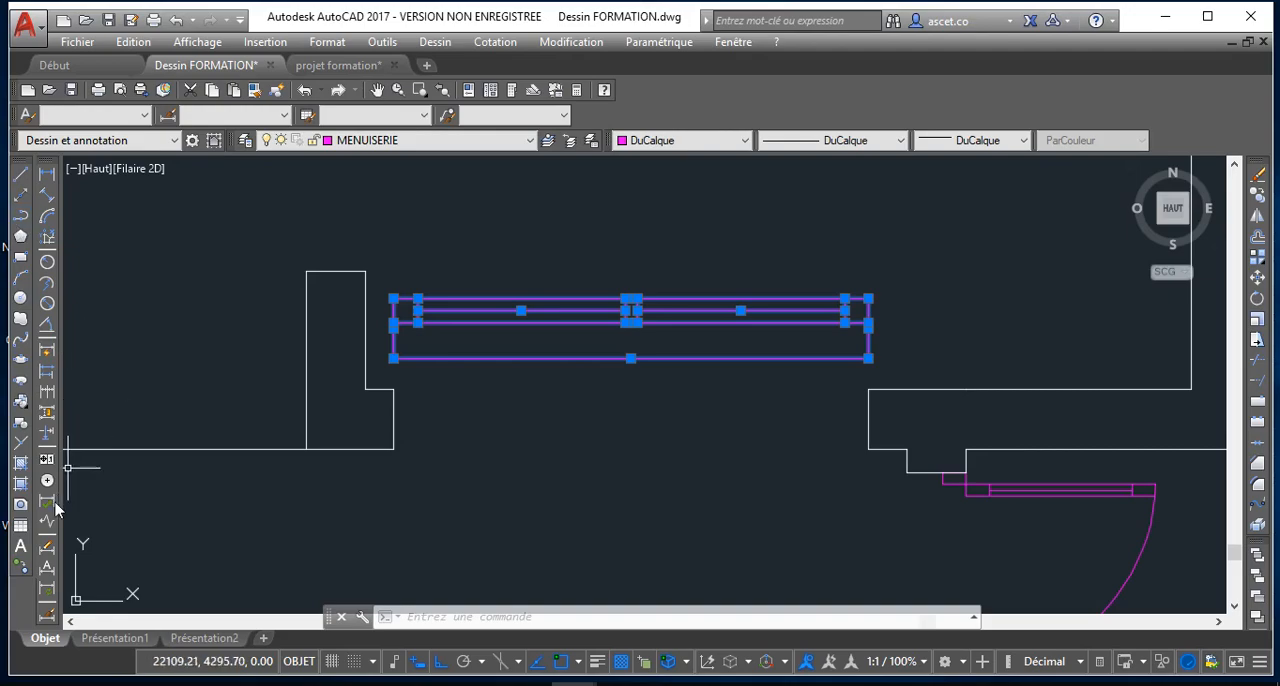
pyautogui.click(19, 425)
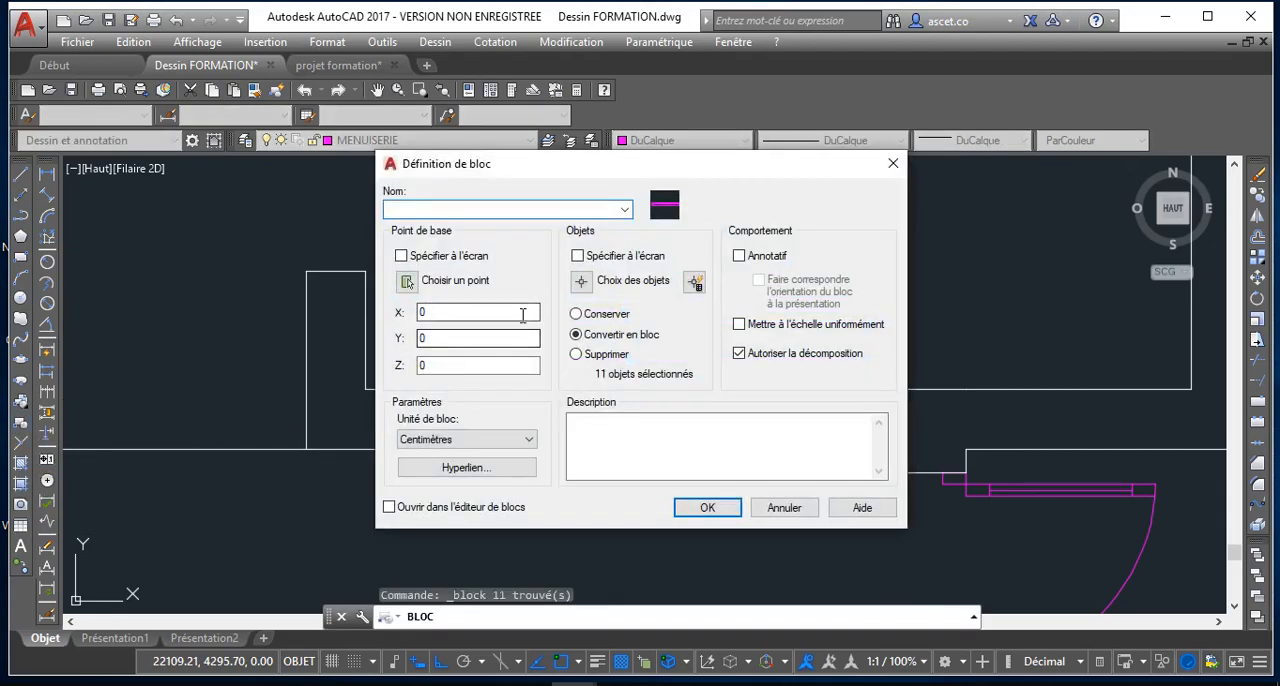
pyautogui.write('f')
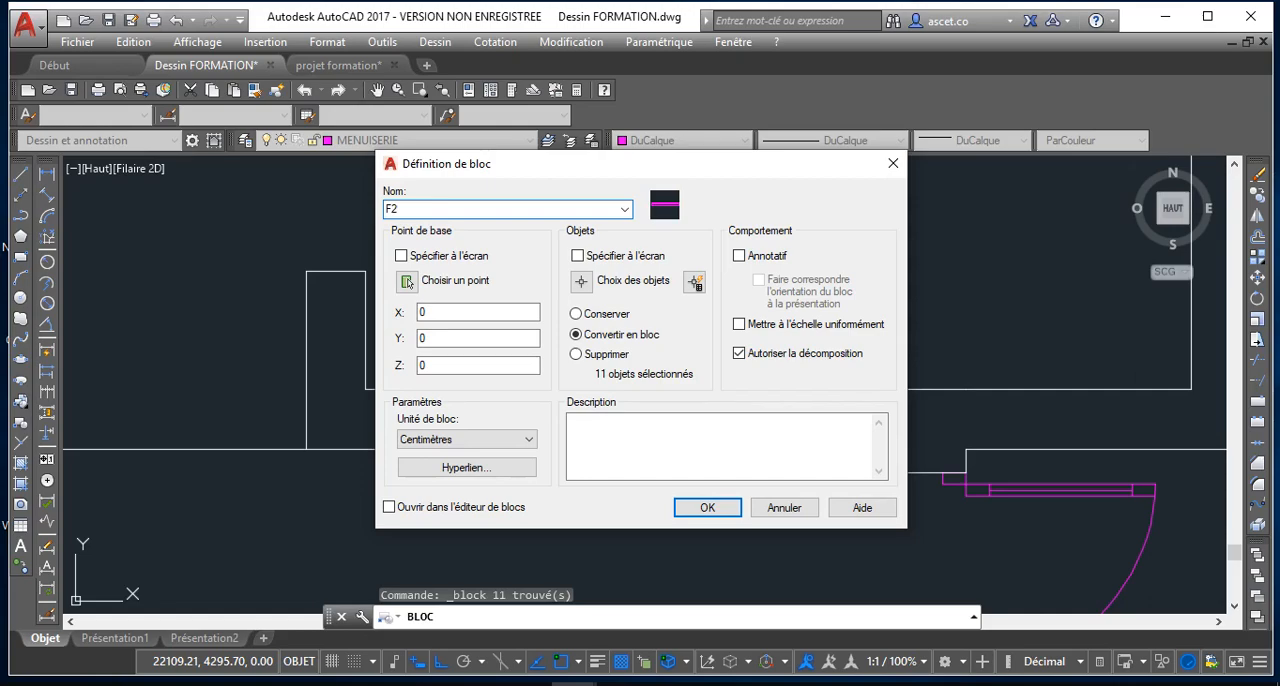
pyautogui.click(407, 282)
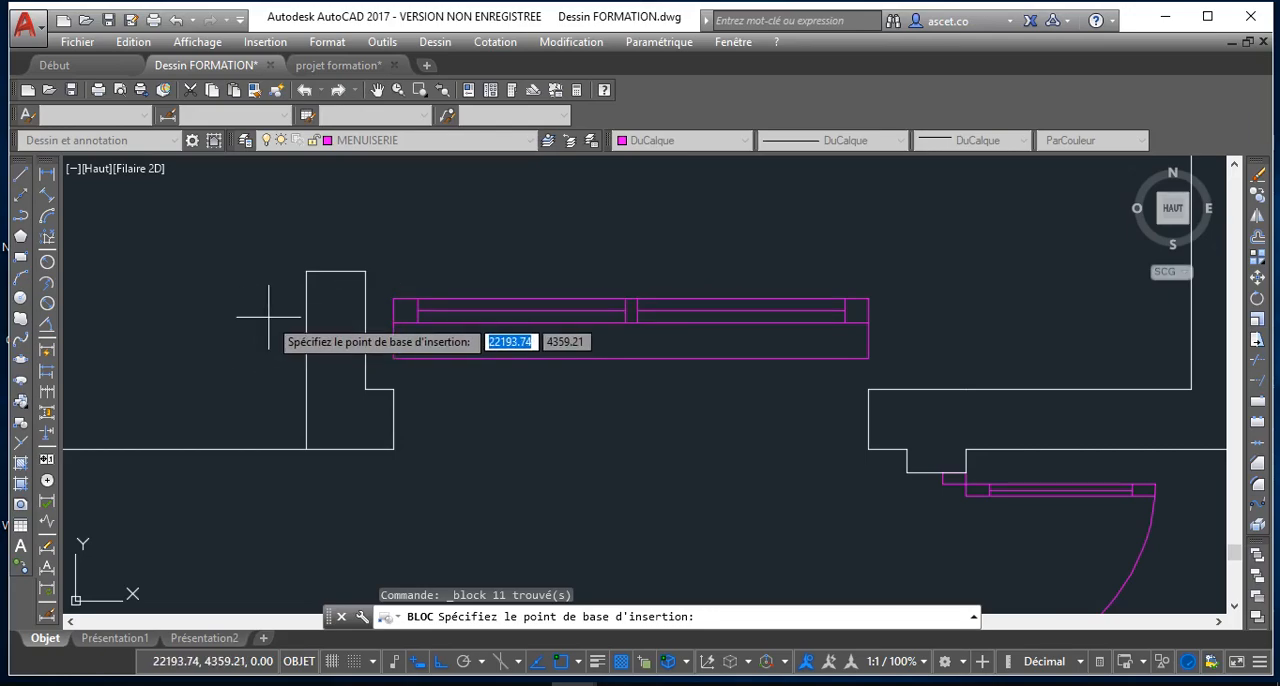
pyautogui.click(868, 357)
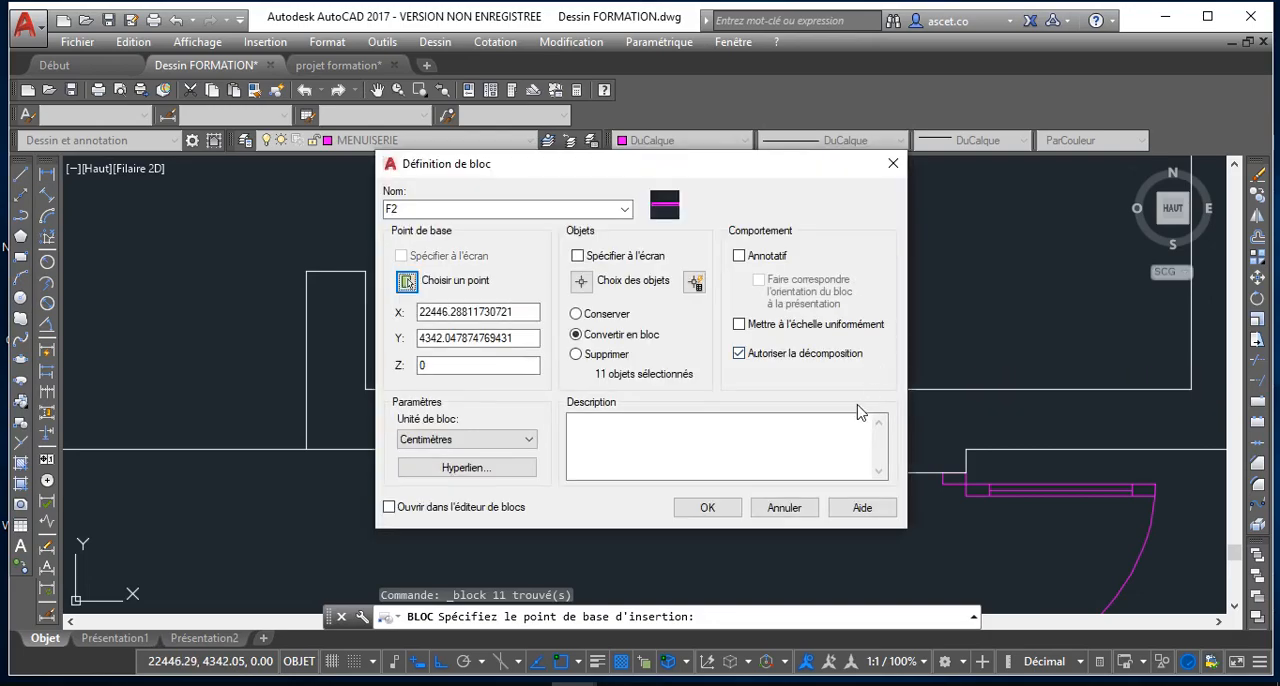
pyautogui.click(706, 511)
# Move the F2 block by its base point to the lower-right corner of the 200-wide wall opening
pyautogui.click(673, 364)
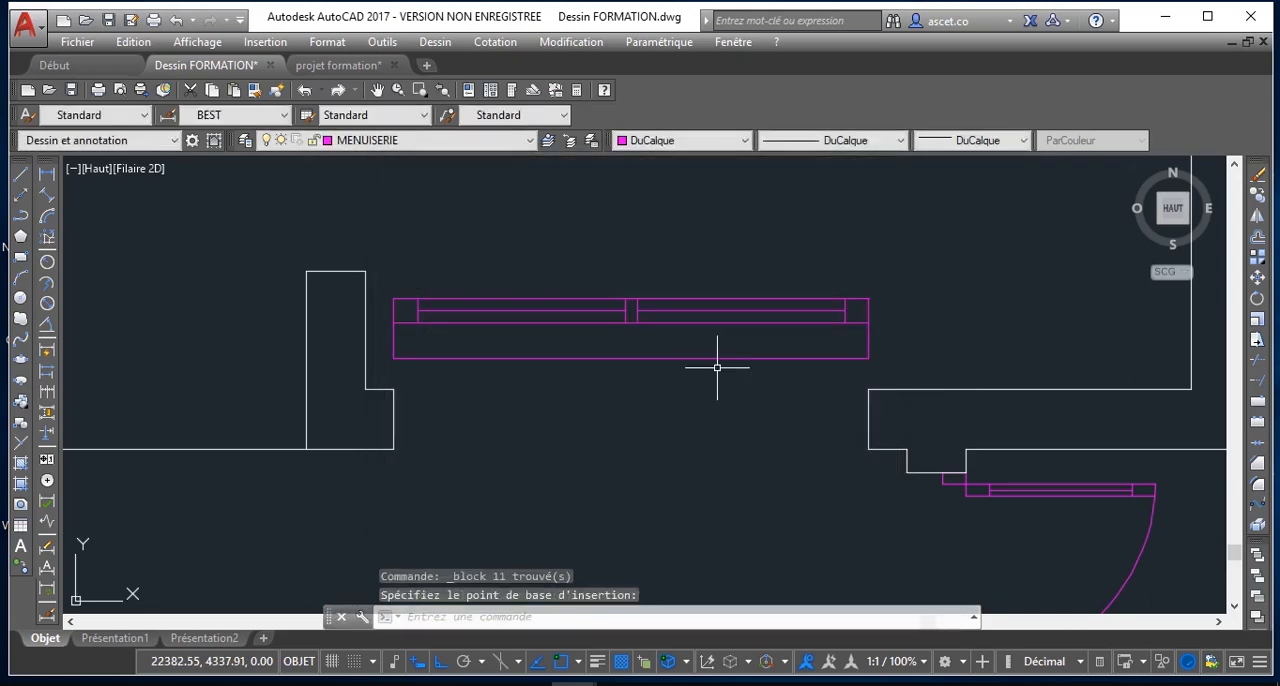
pyautogui.click(847, 360)
pyautogui.click(857, 357)
pyautogui.click(751, 271)
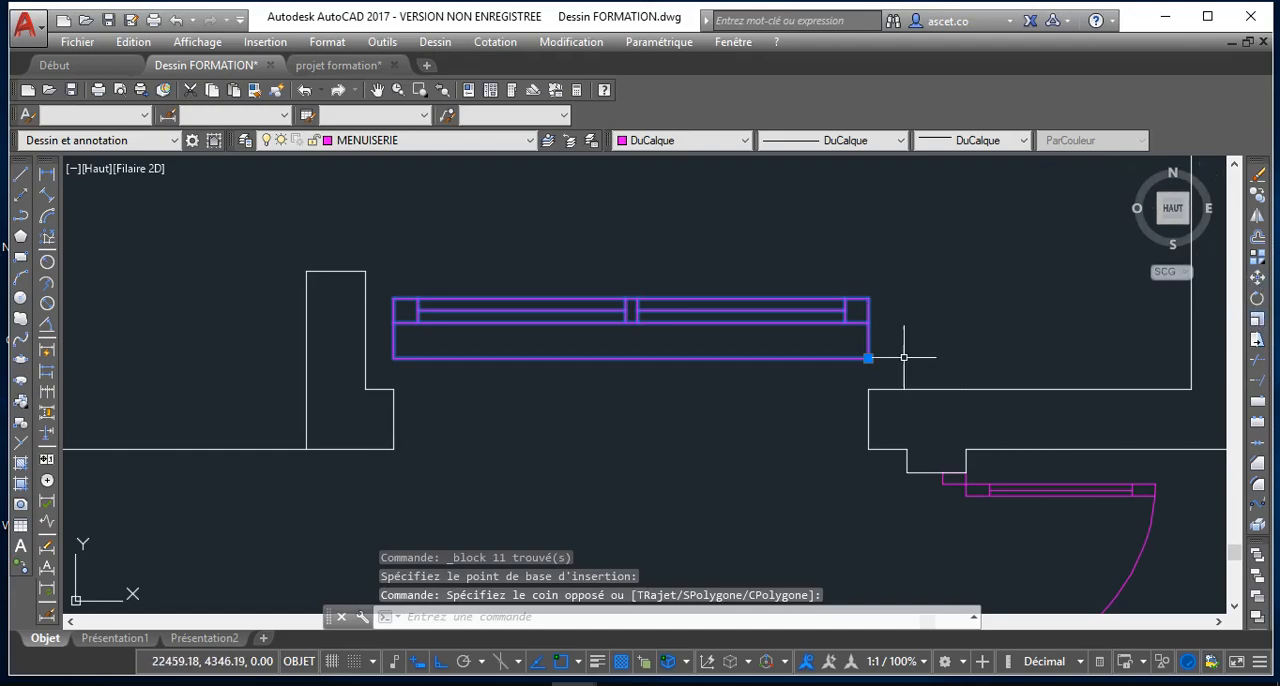
pyautogui.click(867, 357)
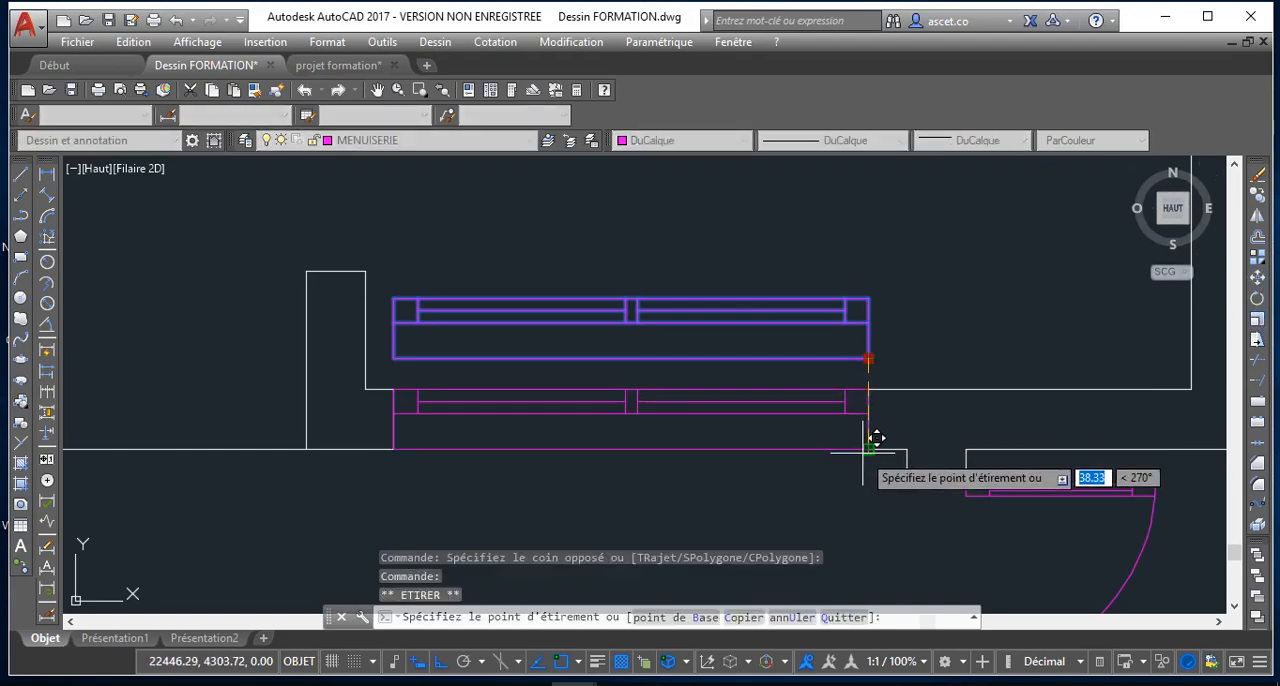
pyautogui.click(867, 449)
pyautogui.scroll(-5, 662, 467)
pyautogui.press('Escape')
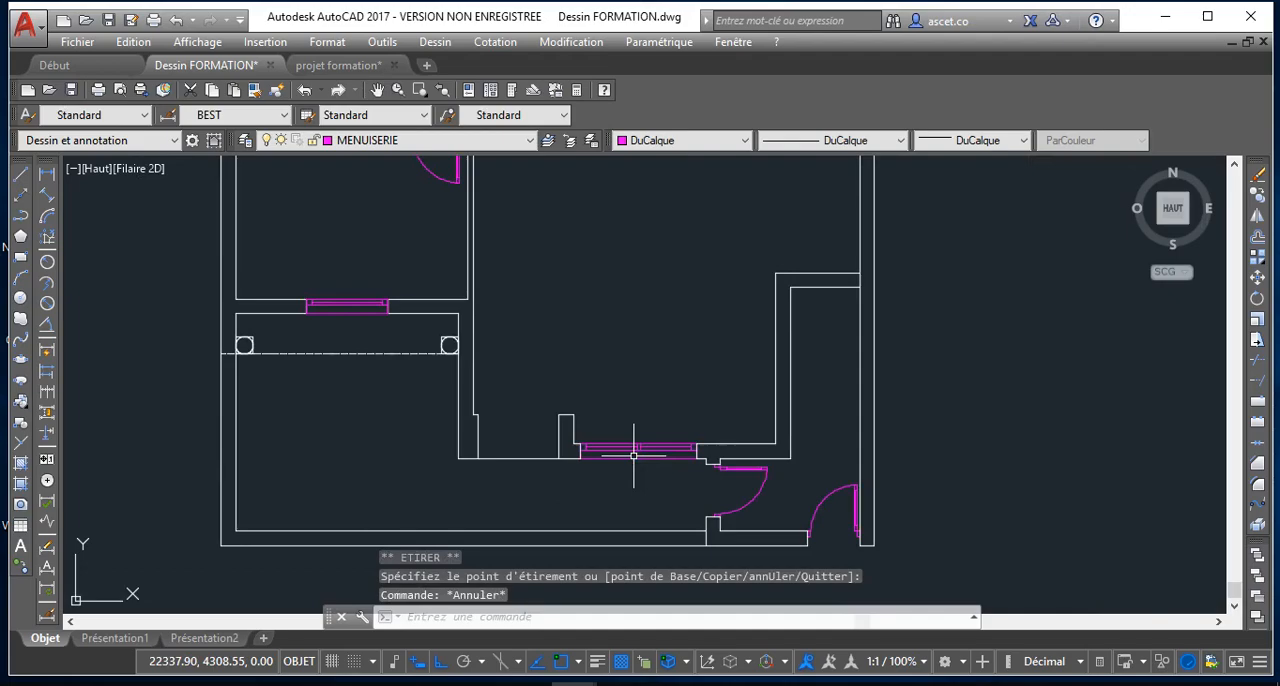
# Examine the plan around the placed window and the recess in the wall beside it
pyautogui.scroll(-4, 629, 443)
pyautogui.scroll(2, 612, 408)
pyautogui.scroll(2, 612, 408)
pyautogui.scroll(-2, 612, 406)
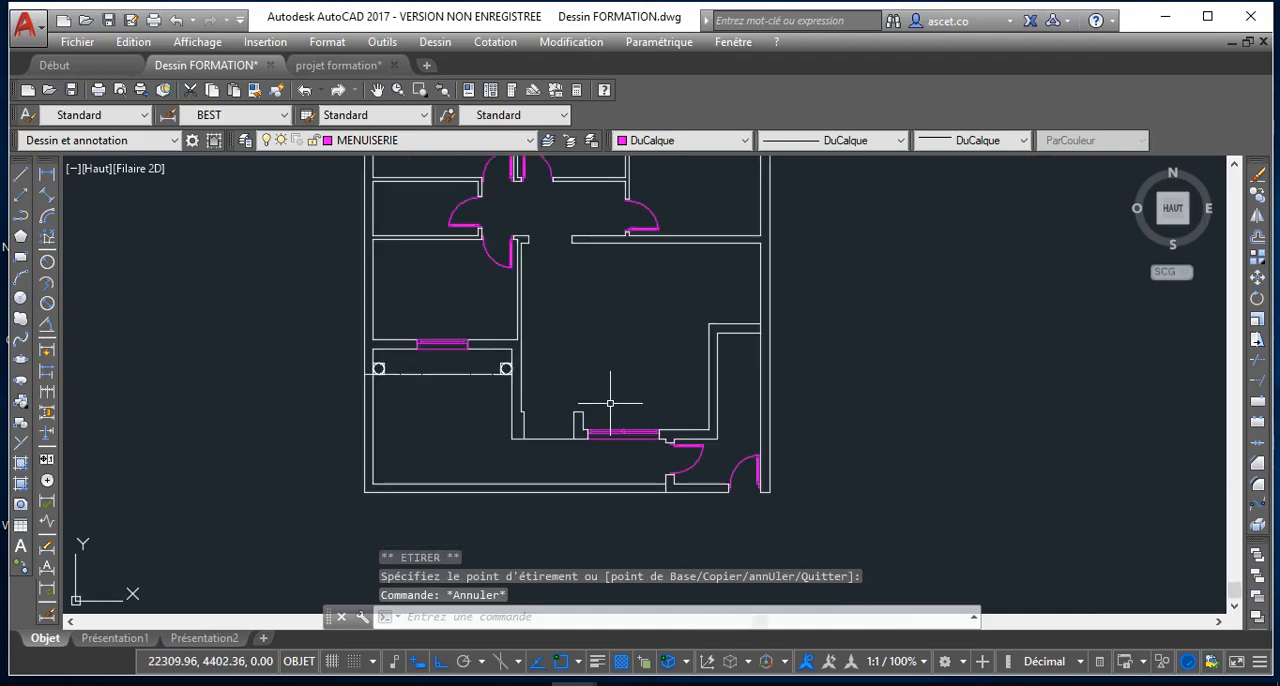
pyautogui.scroll(-2, 611, 403)
pyautogui.moveTo(611, 403); pyautogui.dragTo(643, 406, button='middle')
pyautogui.scroll(2, 555, 287)
pyautogui.scroll(8, 674, 434)
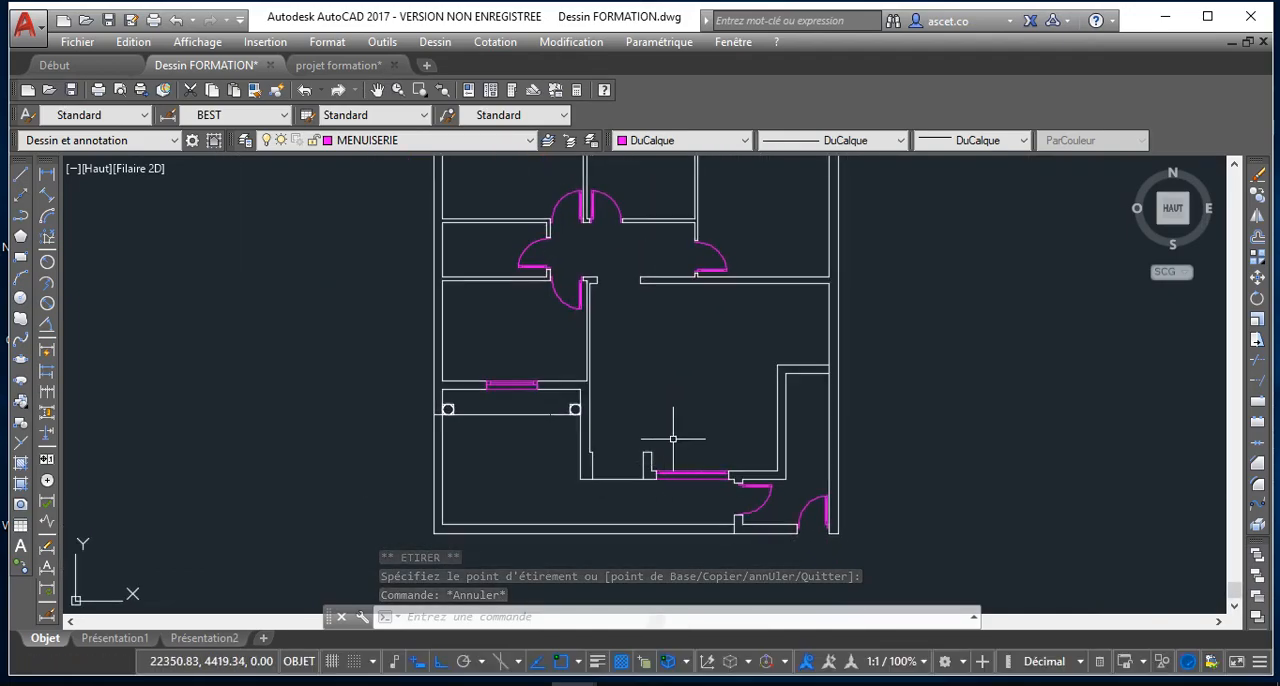
pyautogui.scroll(-5, 551, 437)
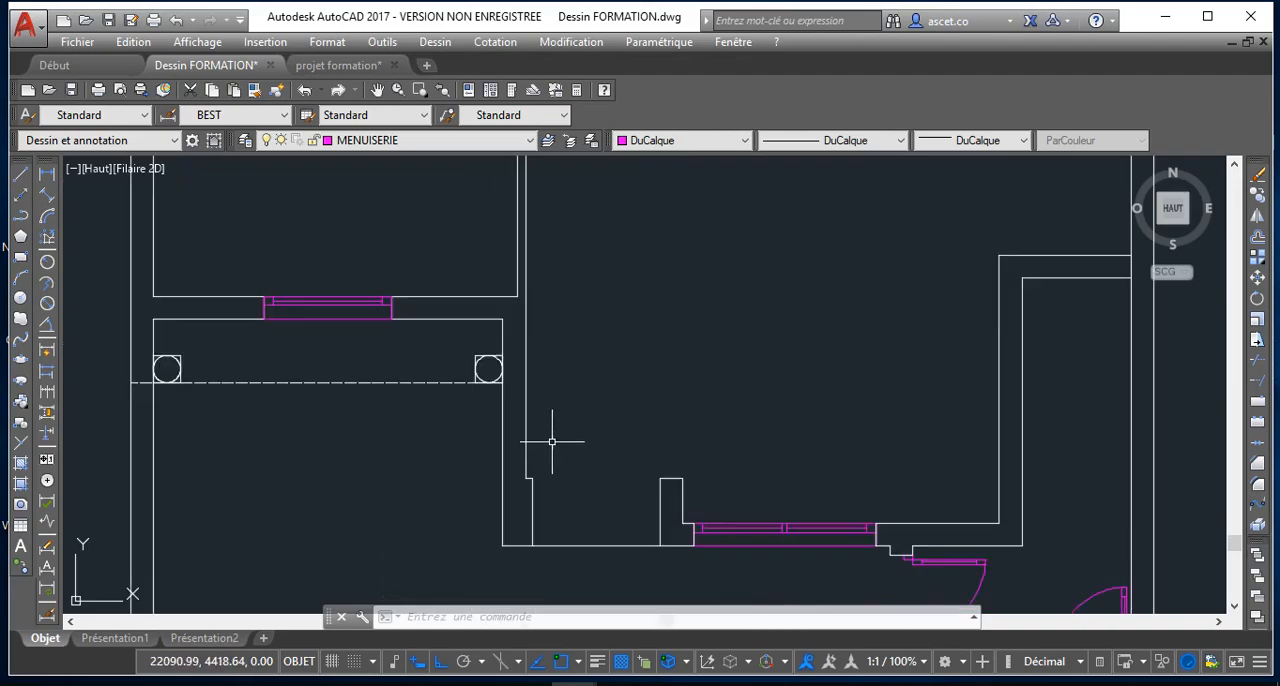
pyautogui.moveTo(583, 449); pyautogui.dragTo(569, 368, button='middle')
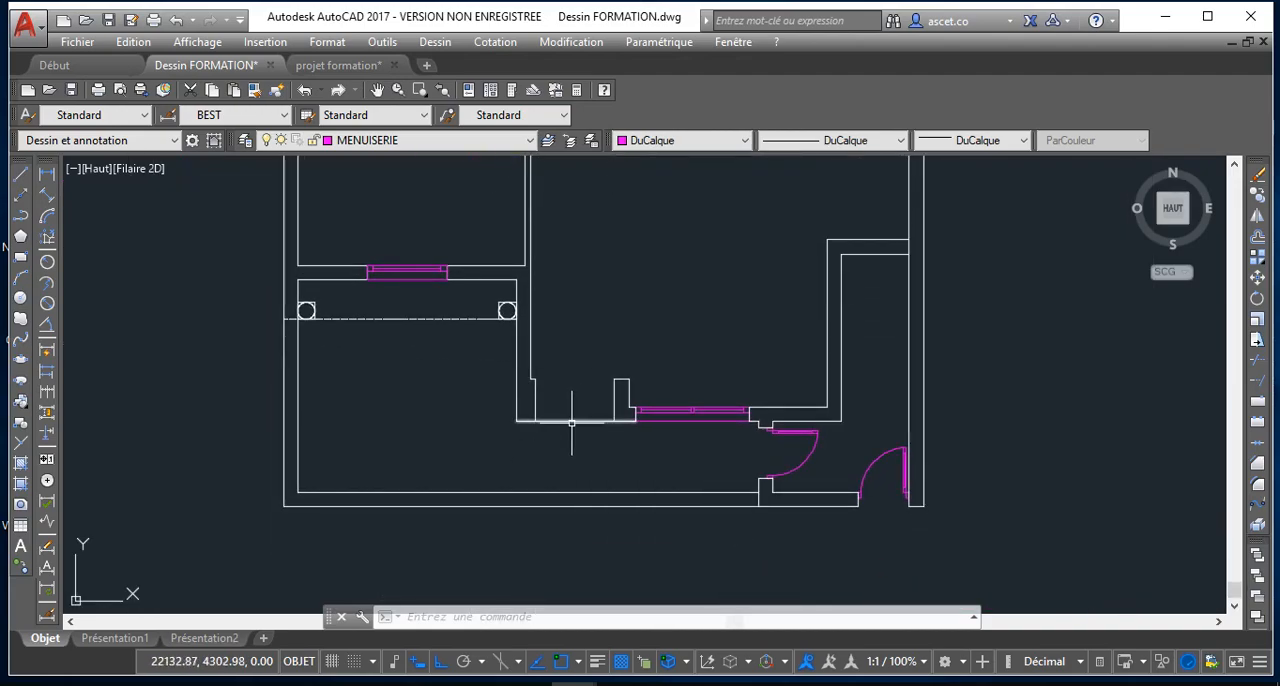
pyautogui.scroll(4, 571, 422)
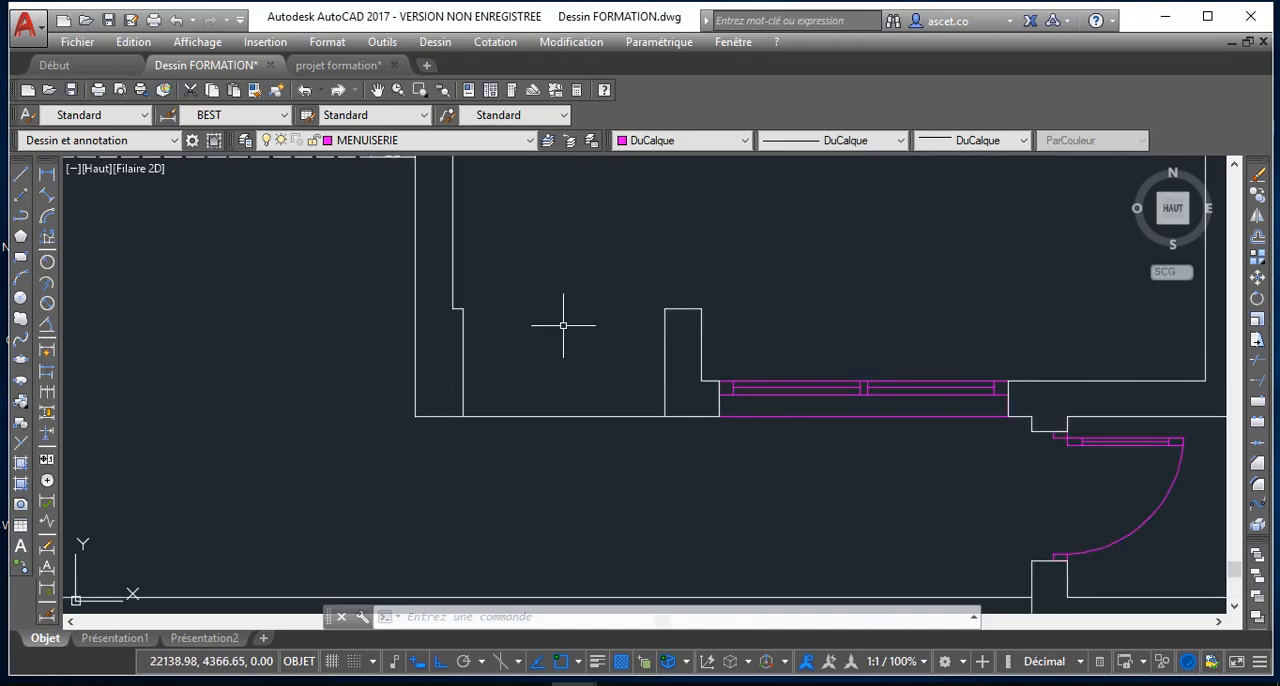
pyautogui.scroll(2, 563, 325)
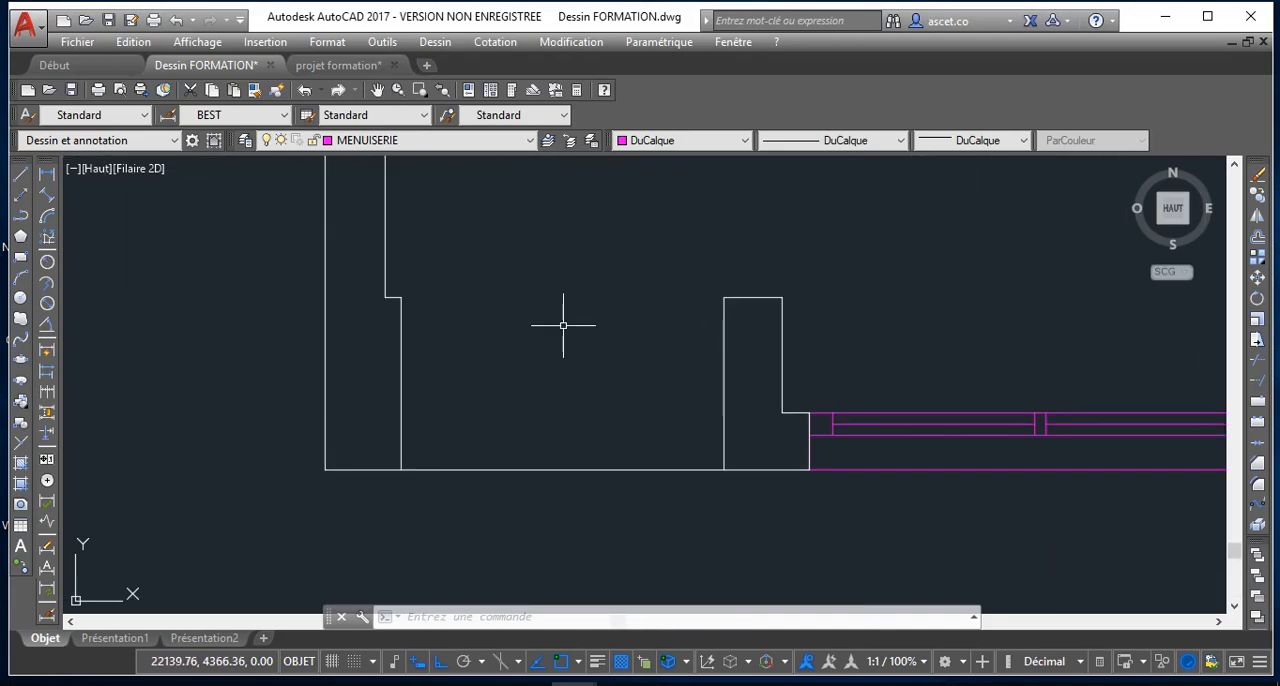
# Begin a polyline at the upper corner of the left wall of the doorway opening with a 5-unit horizontal segment into the opening
pyautogui.scroll(-2, 563, 325)
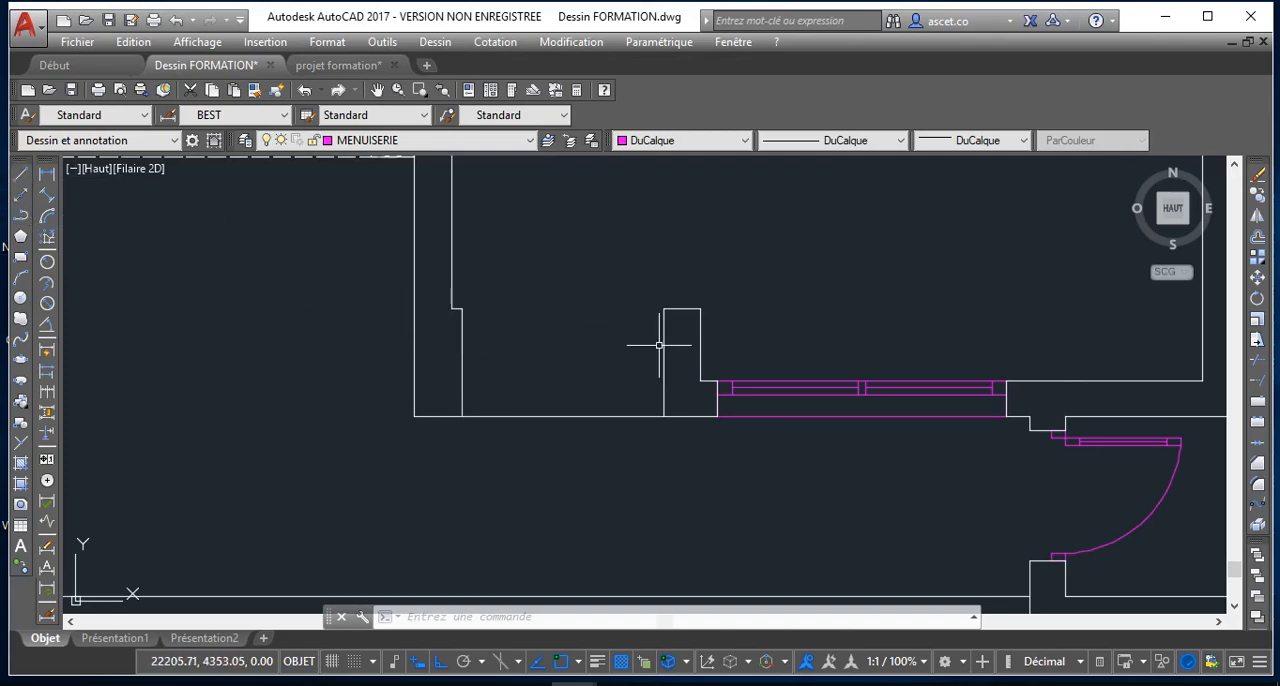
pyautogui.scroll(-4, 659, 345)
pyautogui.scroll(3, 634, 366)
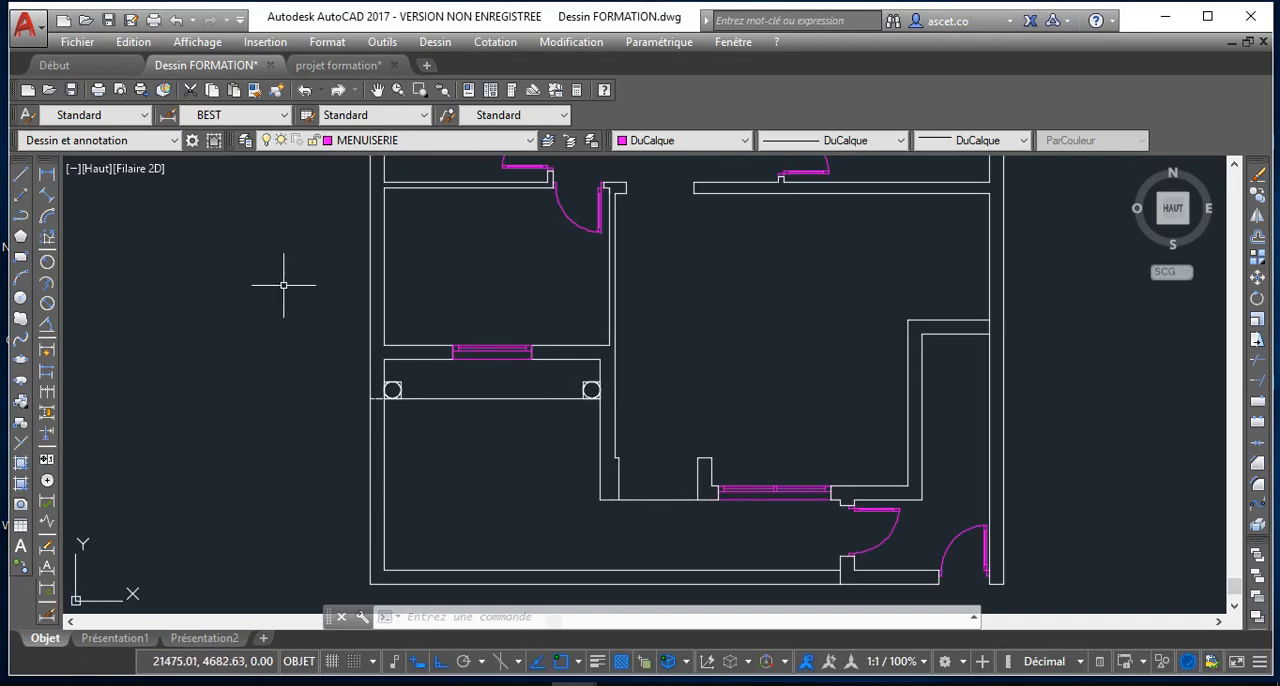
pyautogui.click(20, 222)
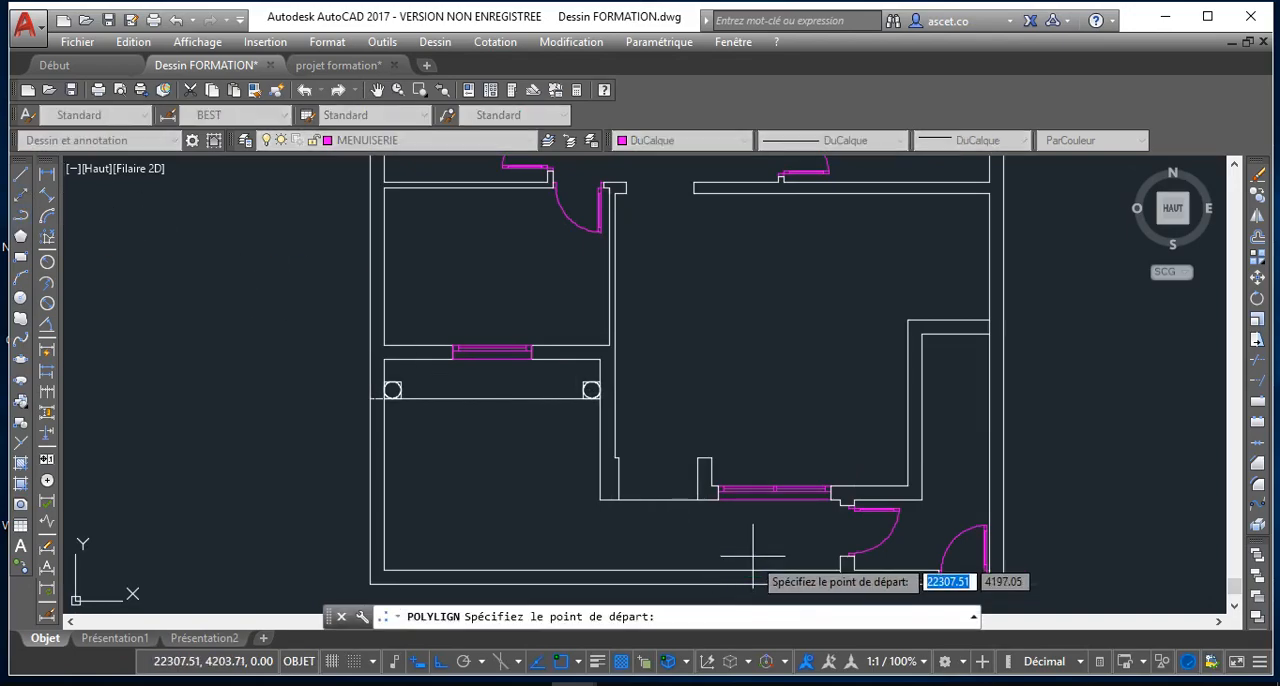
pyautogui.scroll(5, 614, 466)
pyautogui.click(518, 479)
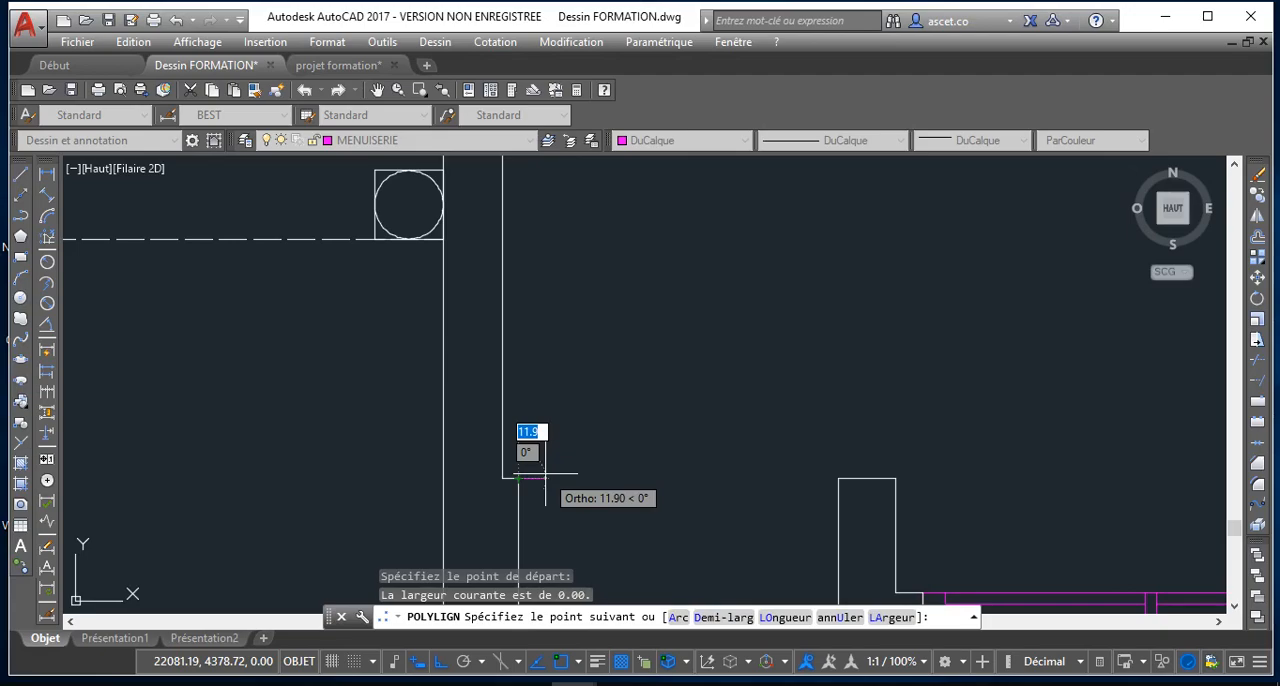
pyautogui.write('5')
pyautogui.press('Return')
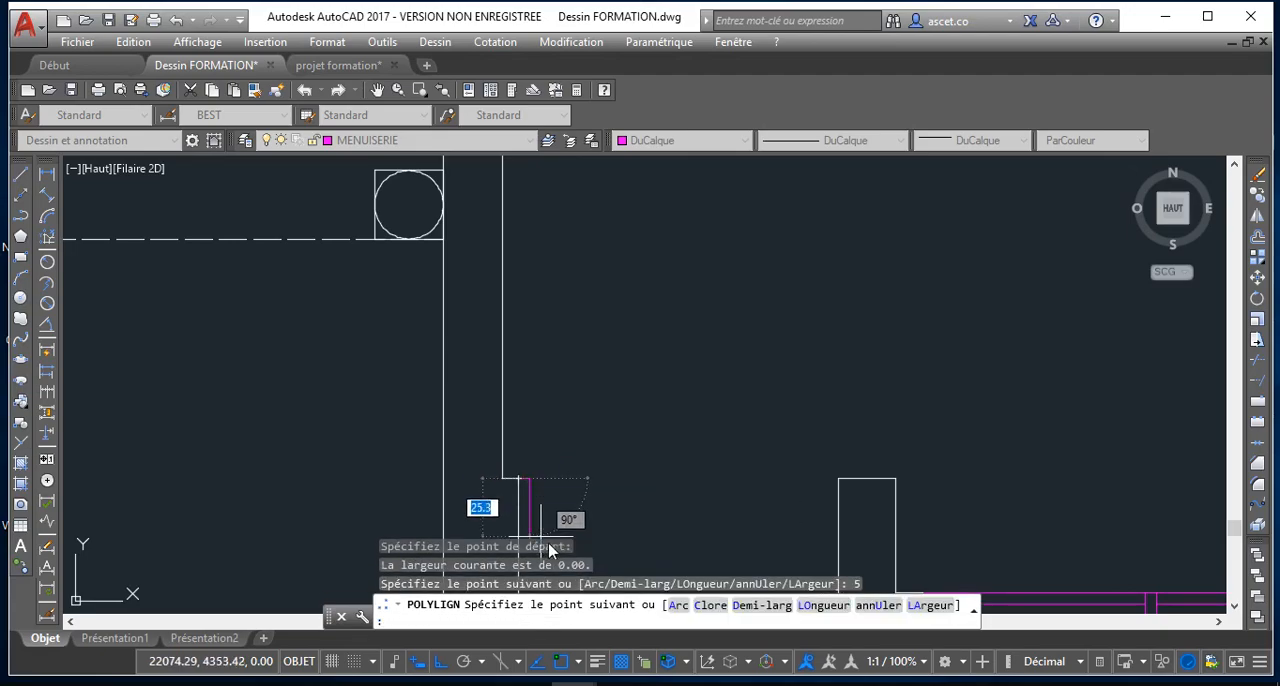
pyautogui.scroll(-5, 548, 500)
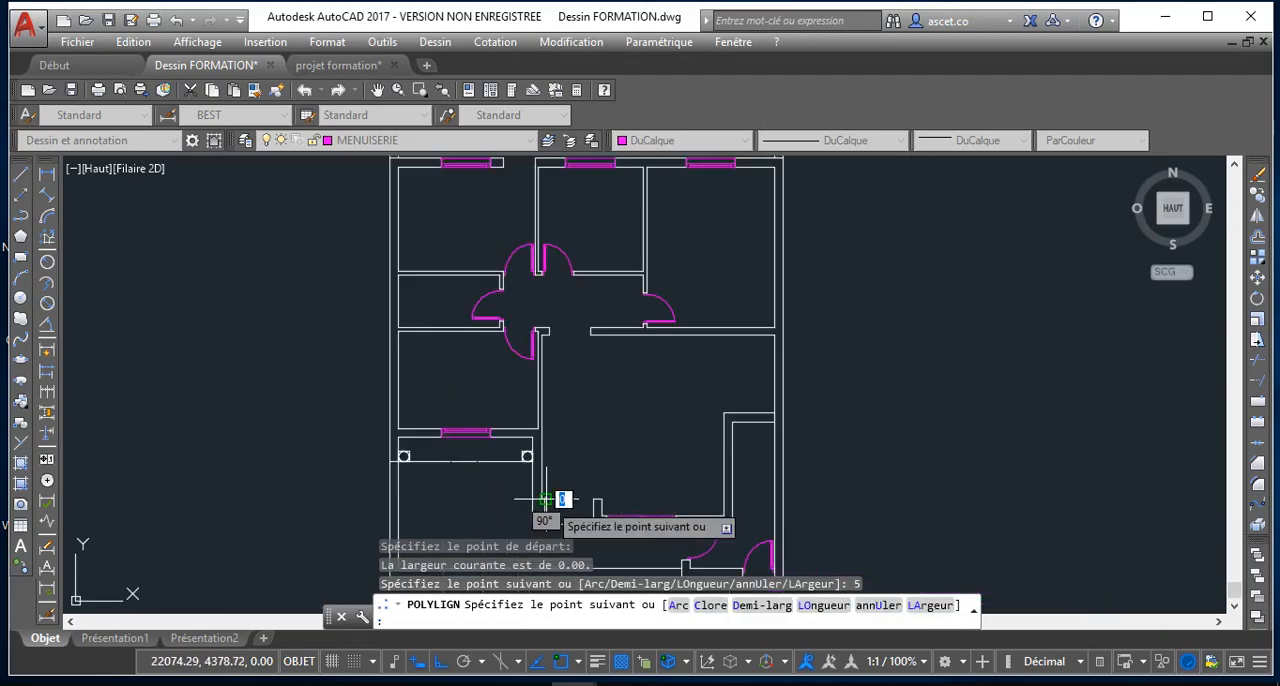
pyautogui.scroll(4, 548, 500)
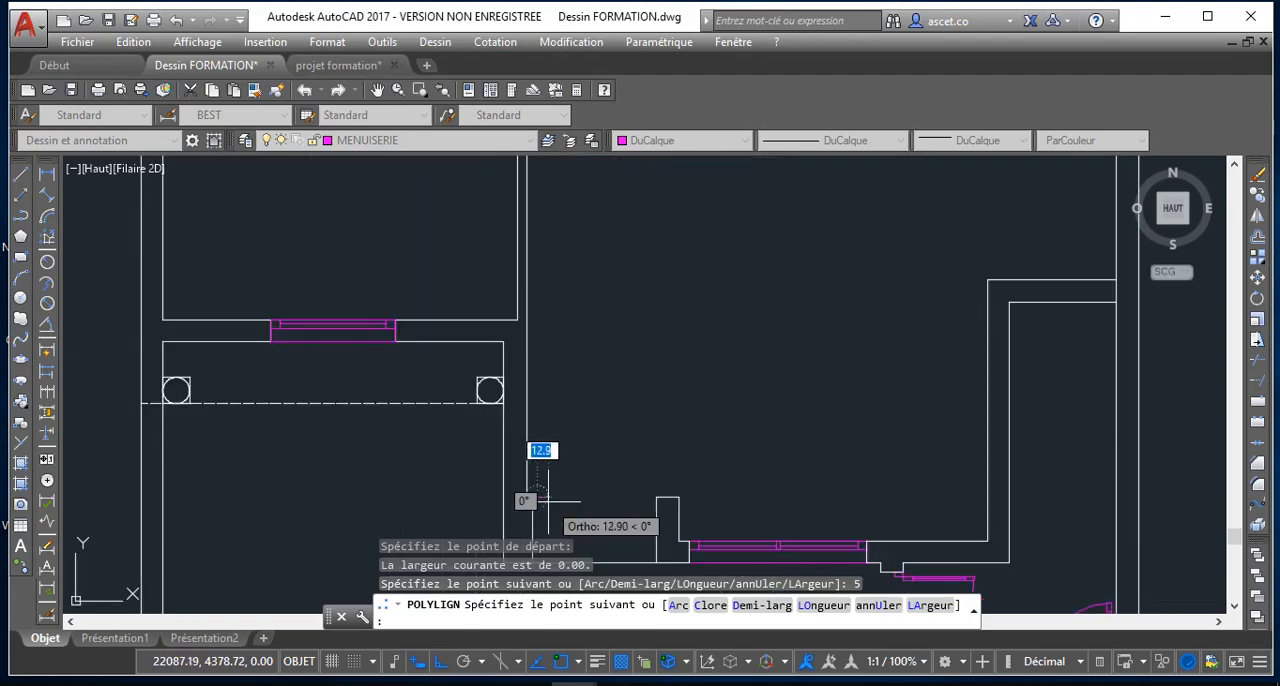
pyautogui.write('10')
pyautogui.press('Return')
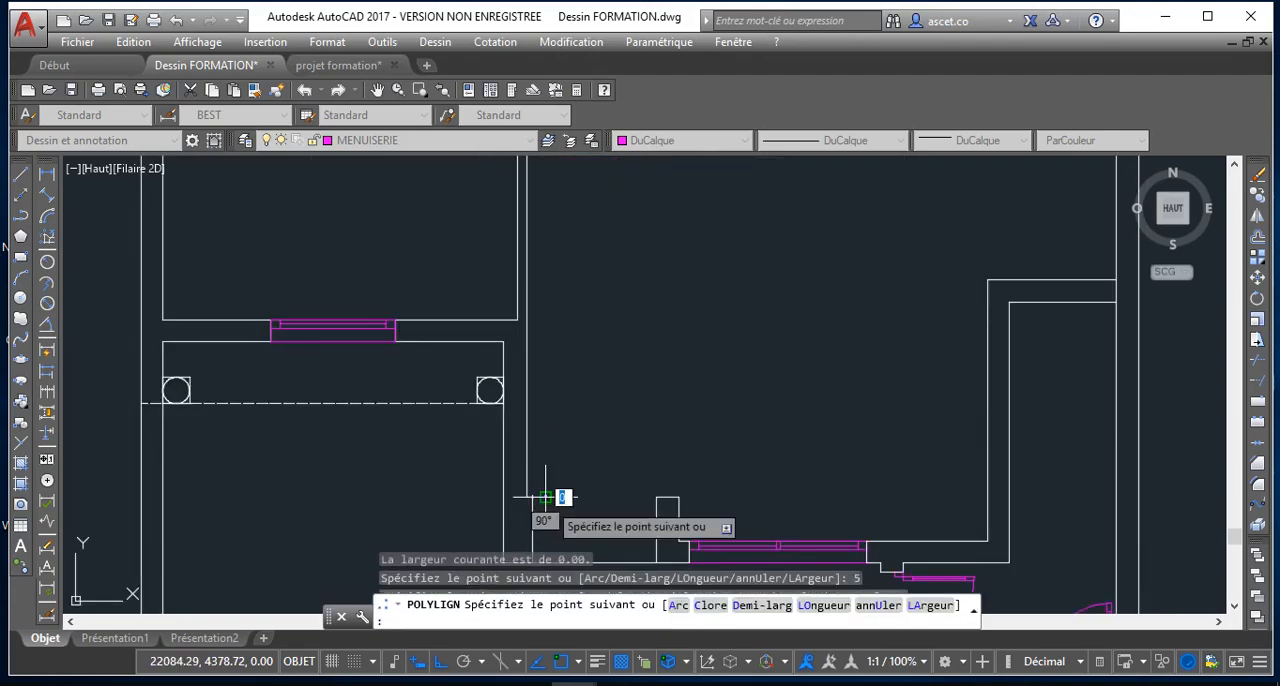
pyautogui.scroll(3, 524, 497)
pyautogui.scroll(-6, 541, 503)
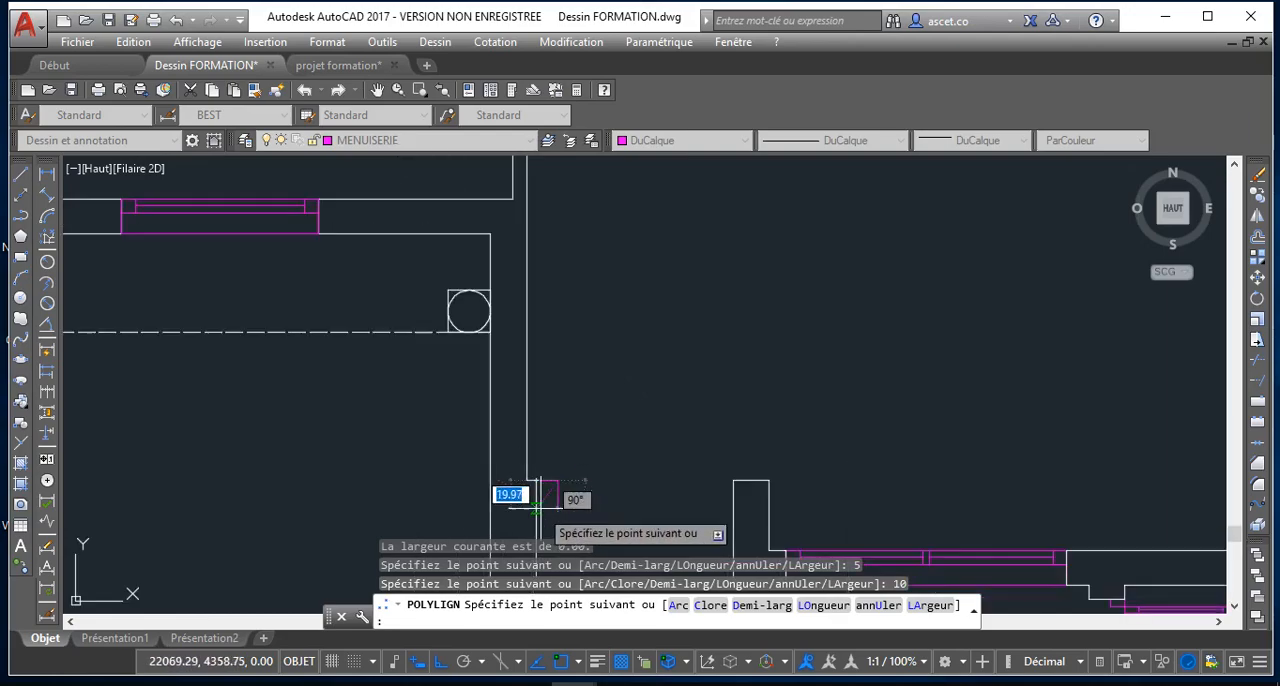
pyautogui.moveTo(545, 497); pyautogui.dragTo(560, 249, button='middle')
pyautogui.scroll(6, 564, 258)
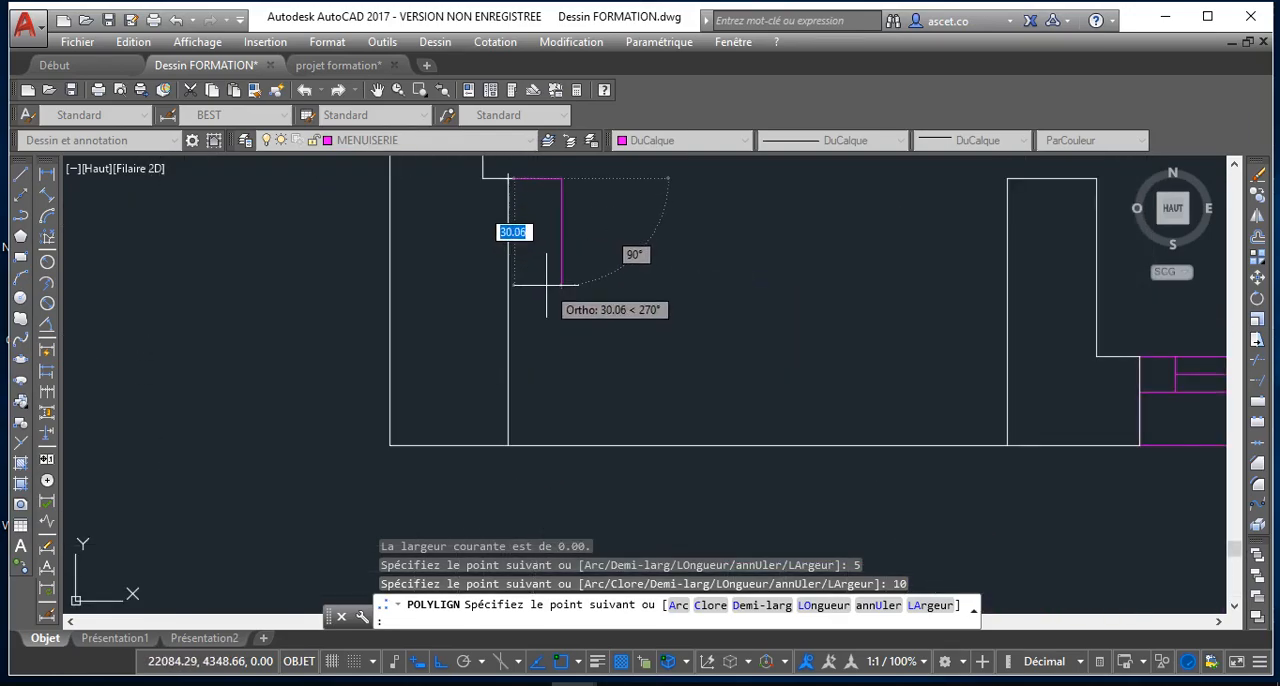
pyautogui.hotkey('ctrl', 'z')
# Complete the polyline as a 5 by 10 jamb rectangle against the opening's left wall, returning to its start point
pyautogui.write('10')
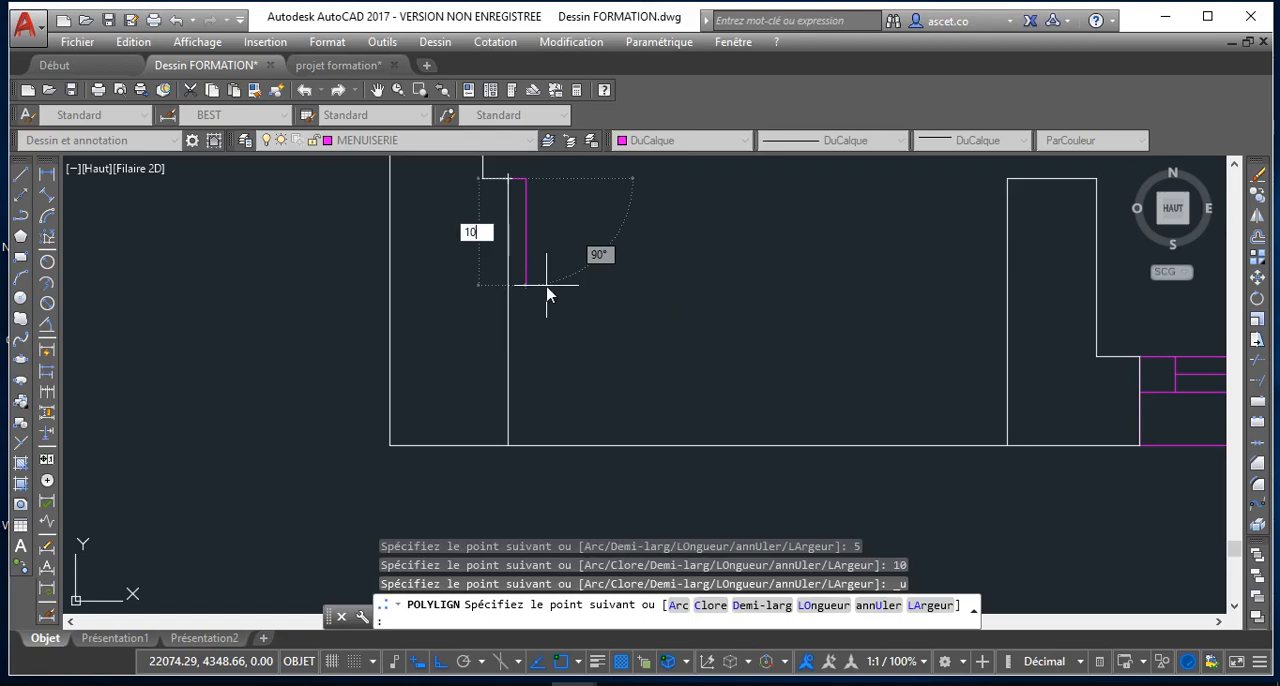
pyautogui.press('Return')
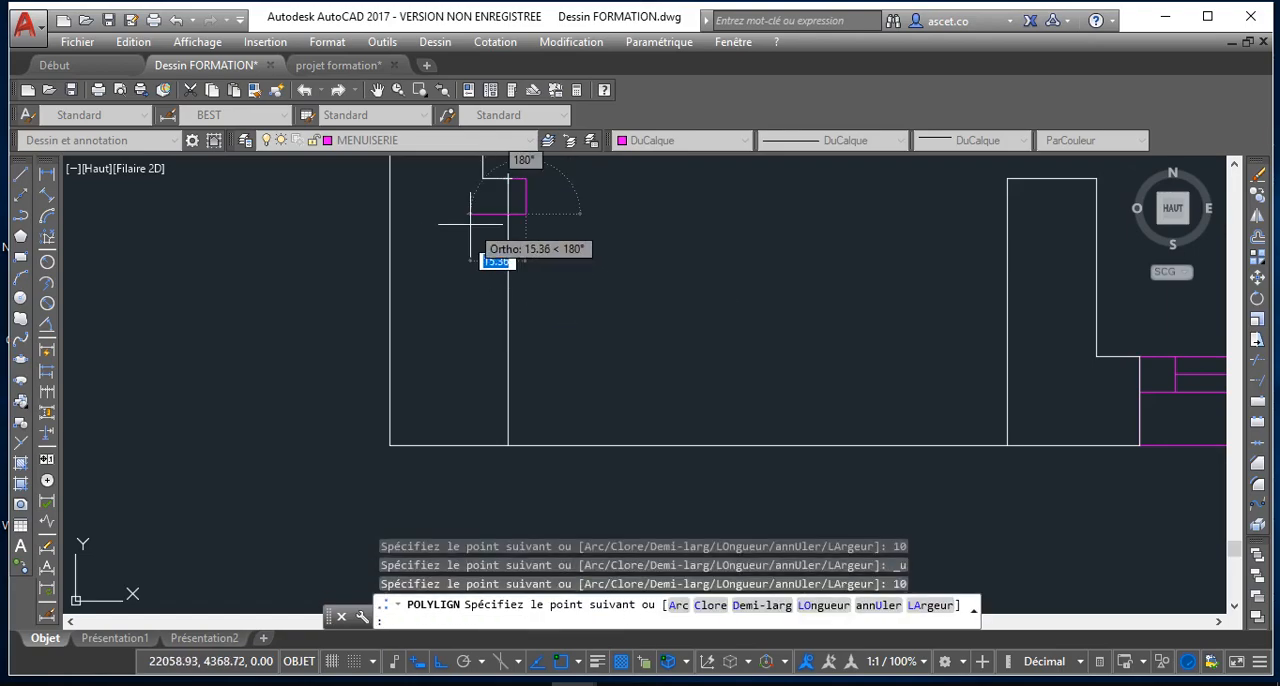
pyautogui.write('5')
pyautogui.press('Return')
pyautogui.scroll(3, 505, 185)
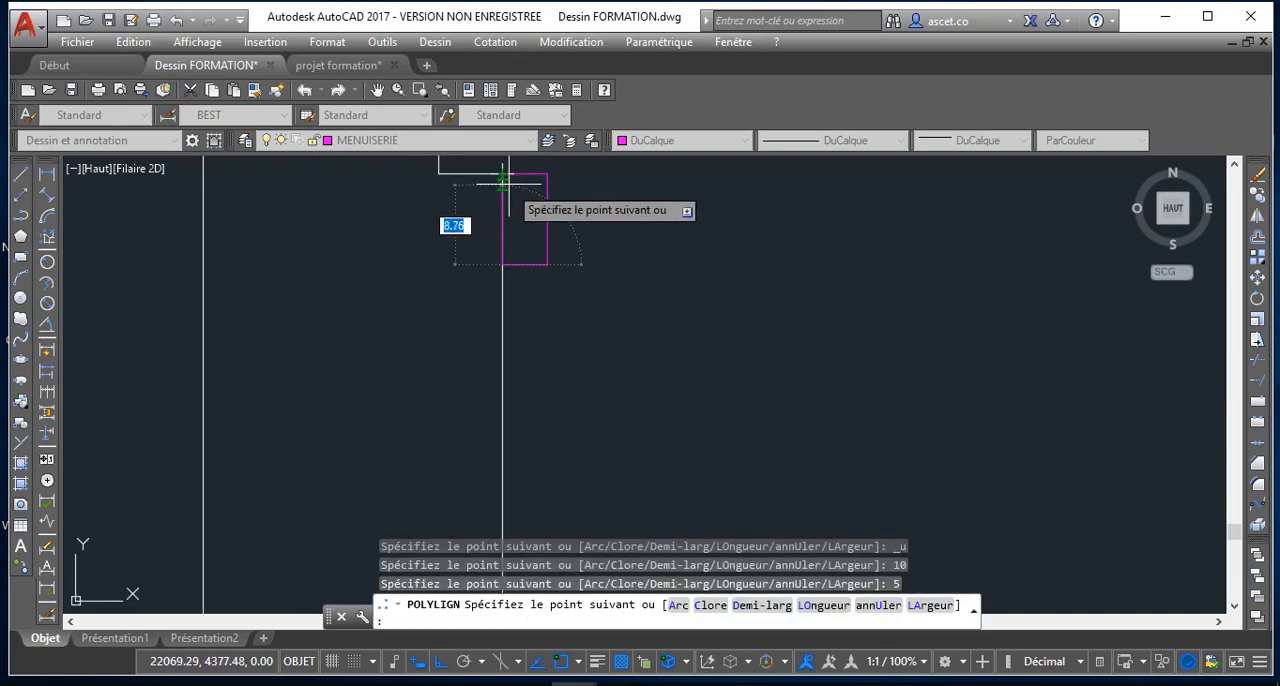
pyautogui.click(503, 173)
pyautogui.scroll(-5, 562, 218)
pyautogui.moveTo(554, 245); pyautogui.dragTo(438, 341, button='middle')
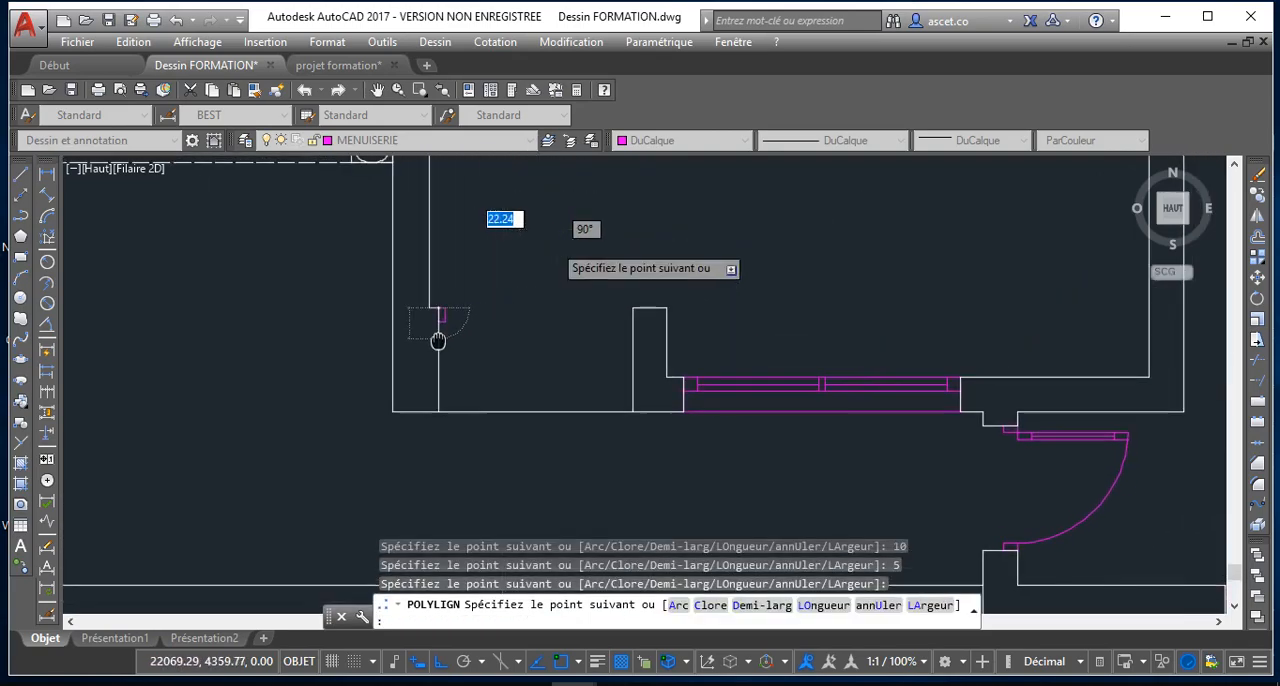
pyautogui.press('Escape')
# Examine the new jamb rectangle and its position against the wall corner of the opening
pyautogui.scroll(3, 492, 335)
pyautogui.moveTo(450, 265); pyautogui.dragTo(440, 340, button='middle')
pyautogui.scroll(-2, 440, 338)
pyautogui.scroll(4, 391, 353)
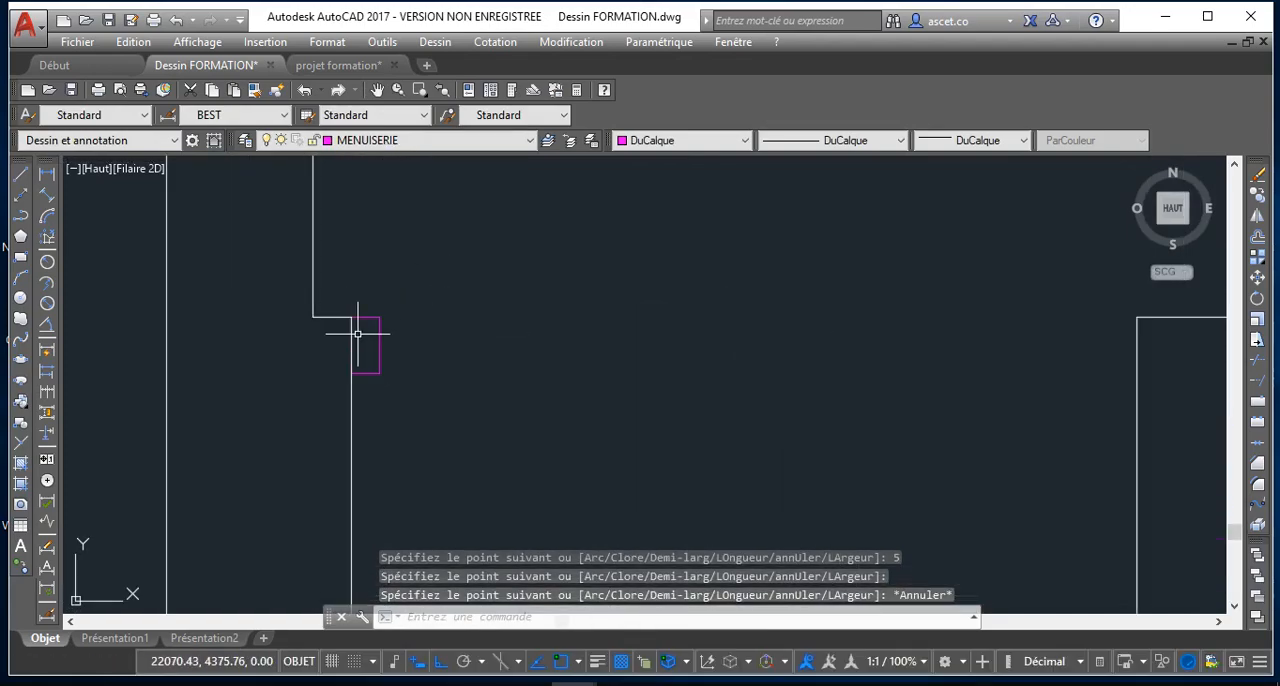
pyautogui.scroll(-2, 383, 377)
pyautogui.moveTo(378, 278)
pyautogui.mouseDown(button='middle')
pyautogui.moveTo(387, 378)
pyautogui.moveTo(369, 480)
pyautogui.mouseUp(button='middle')
pyautogui.scroll(-2, 369, 480)
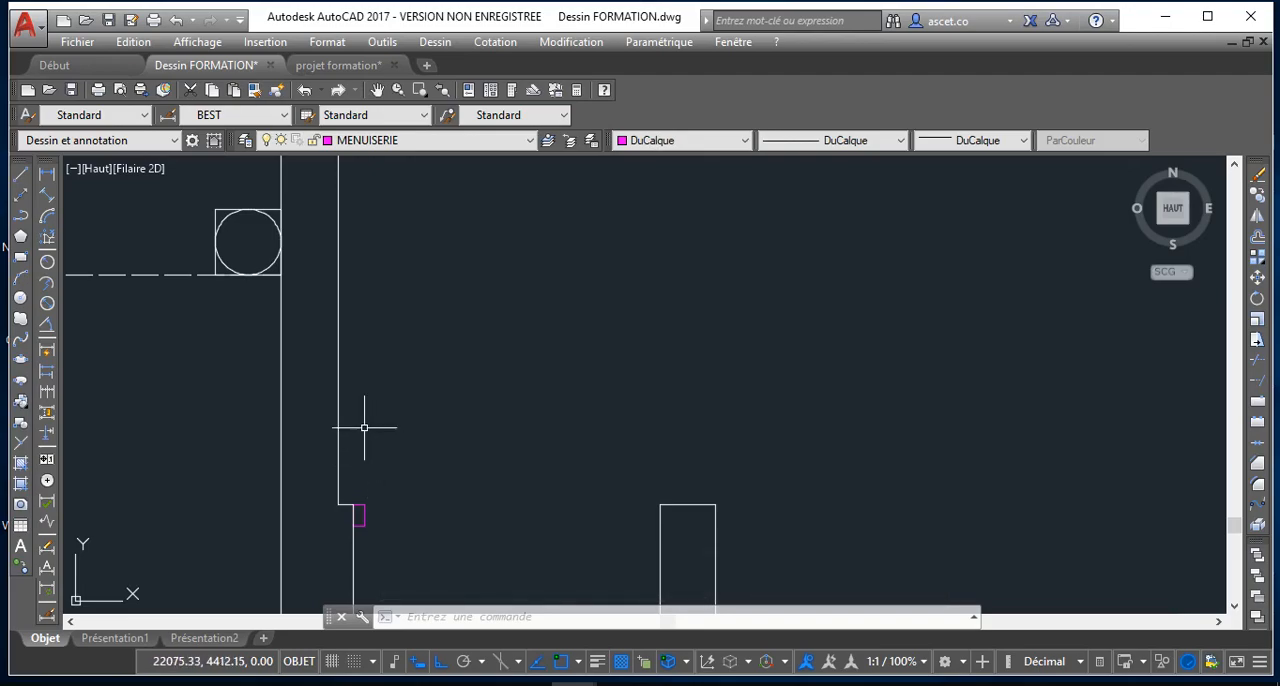
pyautogui.scroll(-3, 366, 443)
pyautogui.scroll(4, 373, 447)
pyautogui.moveTo(373, 447); pyautogui.dragTo(367, 406, button='middle')
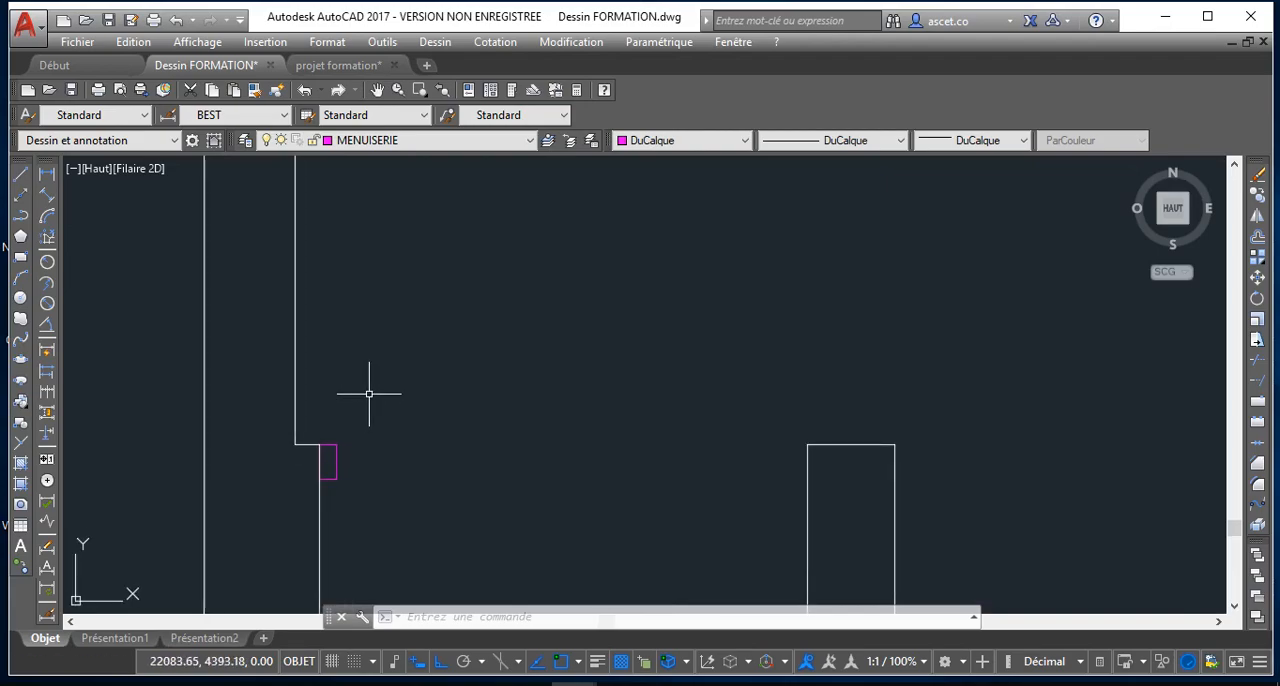
pyautogui.scroll(2, 369, 393)
pyautogui.scroll(2, 303, 465)
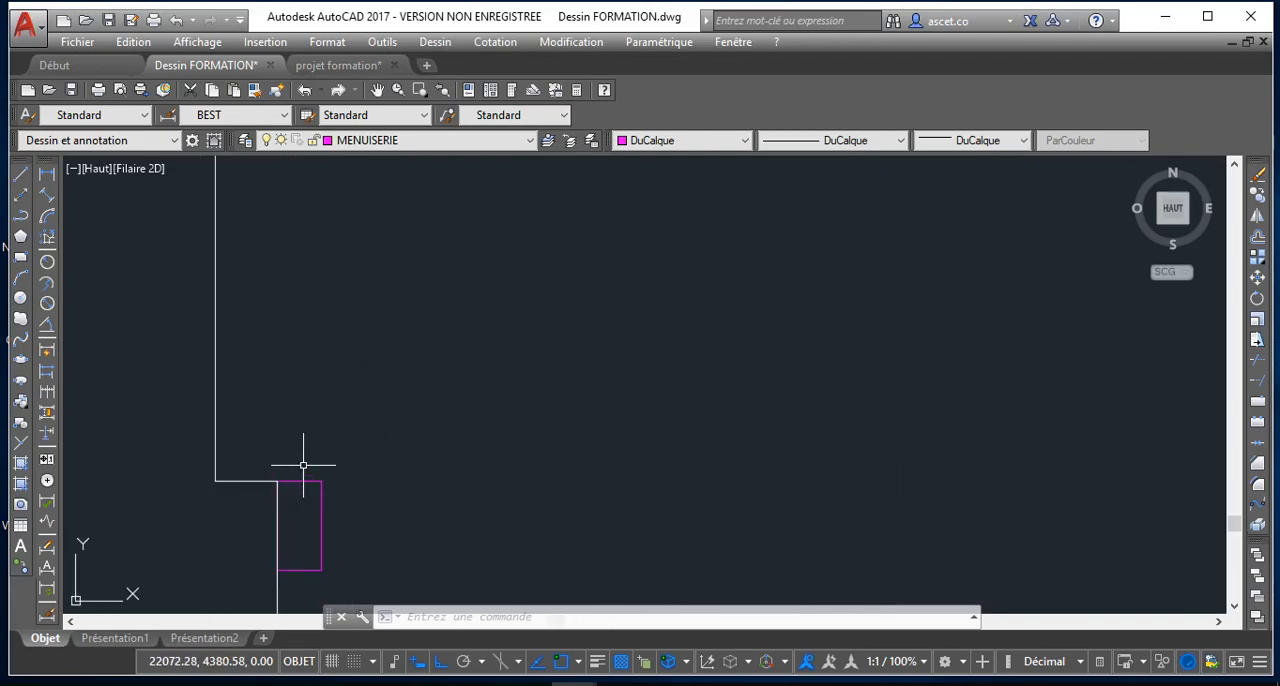
# Draw a horizontal line from the jamb's upper inner corner across the opening to the opposite wall corner
pyautogui.click(20, 178)
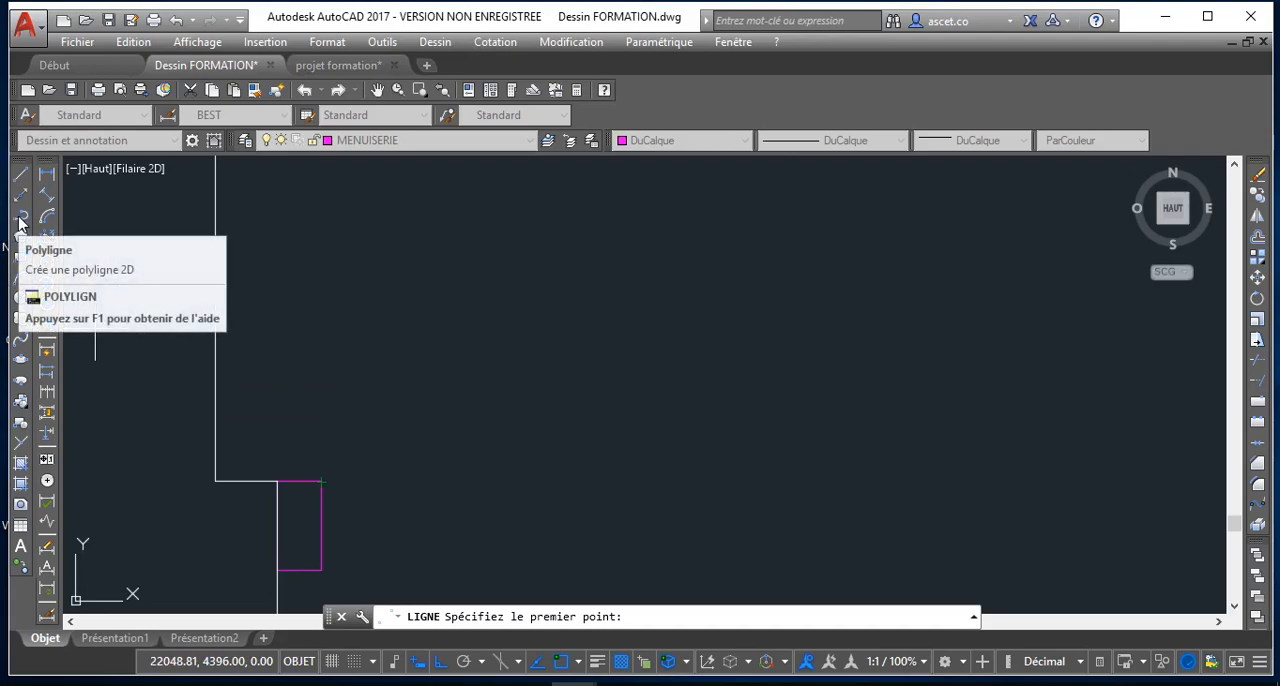
pyautogui.scroll(-5, 430, 378)
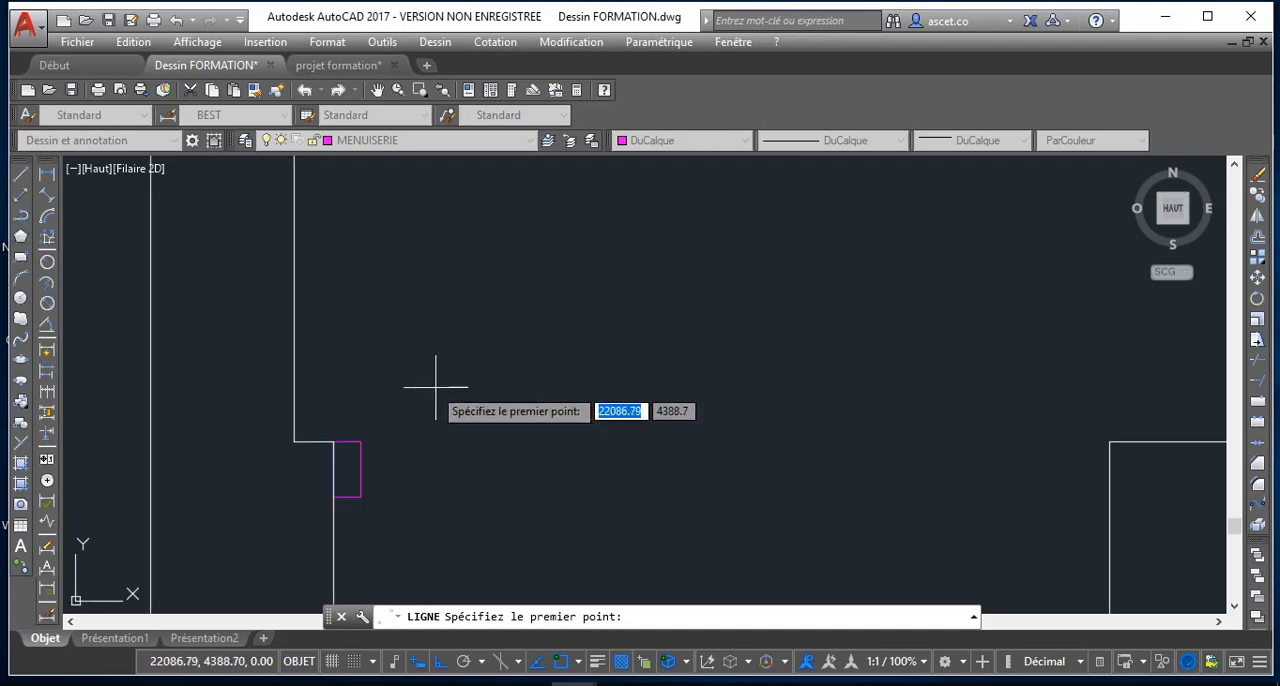
pyautogui.scroll(3, 424, 393)
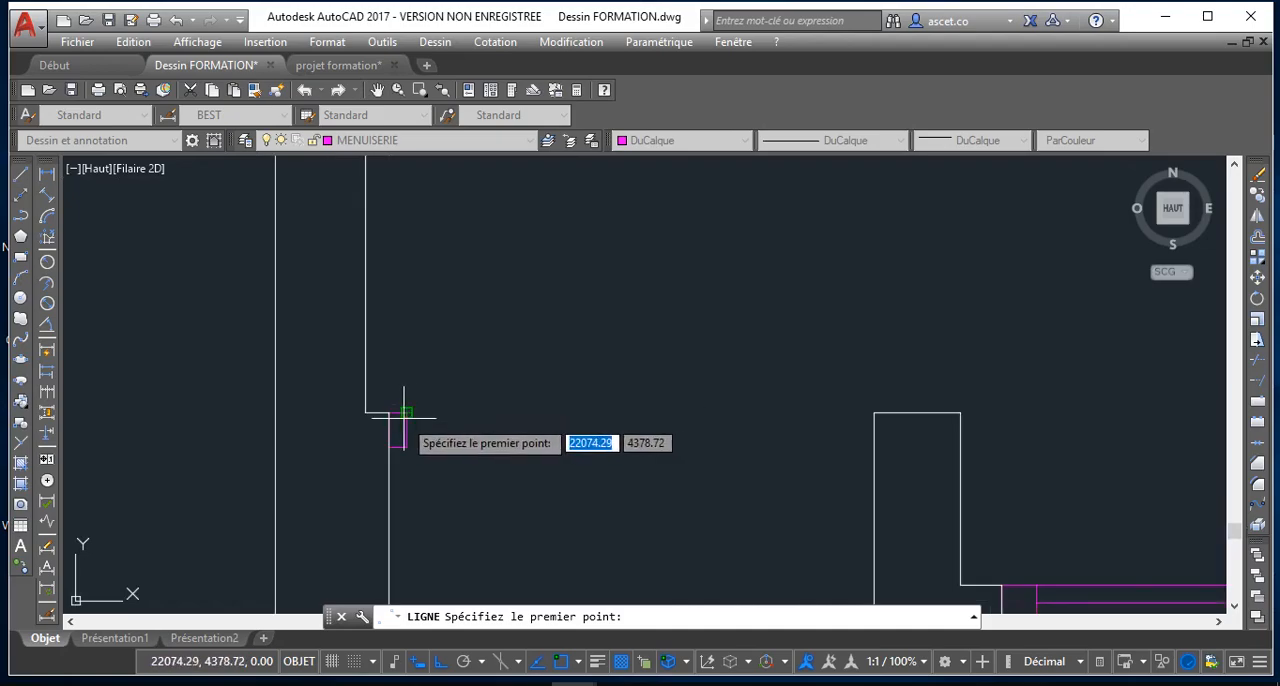
pyautogui.click(406, 412)
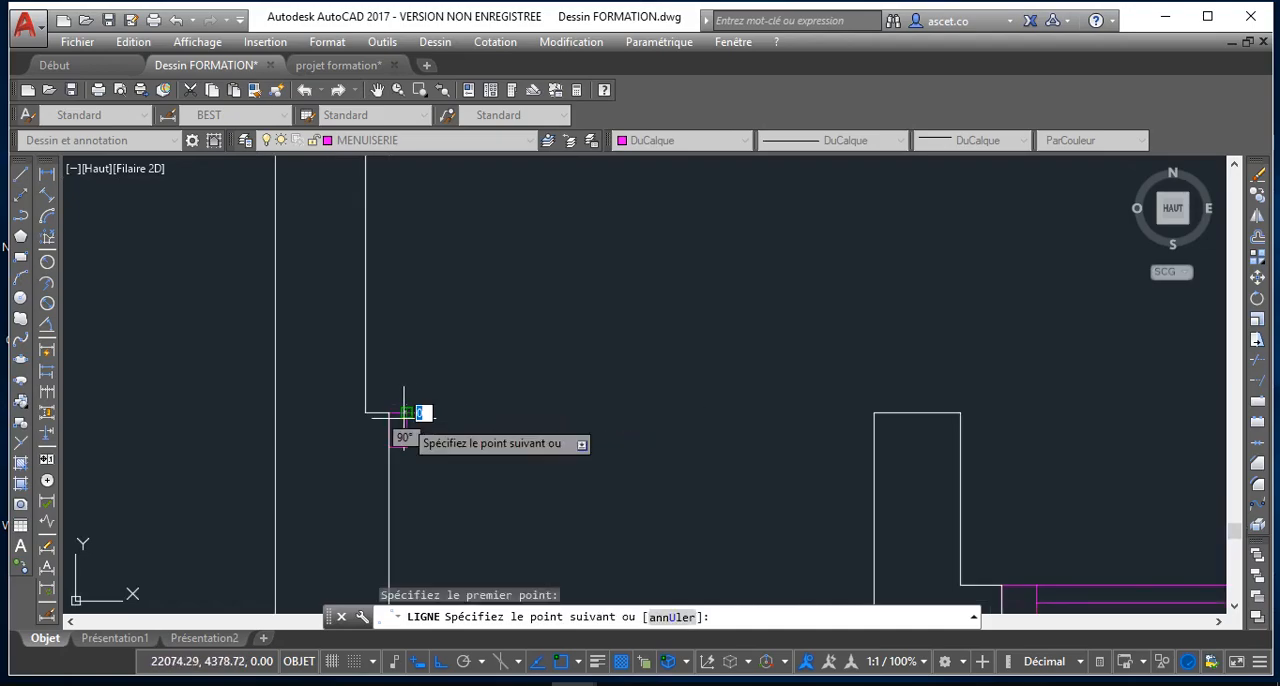
pyautogui.click(874, 413)
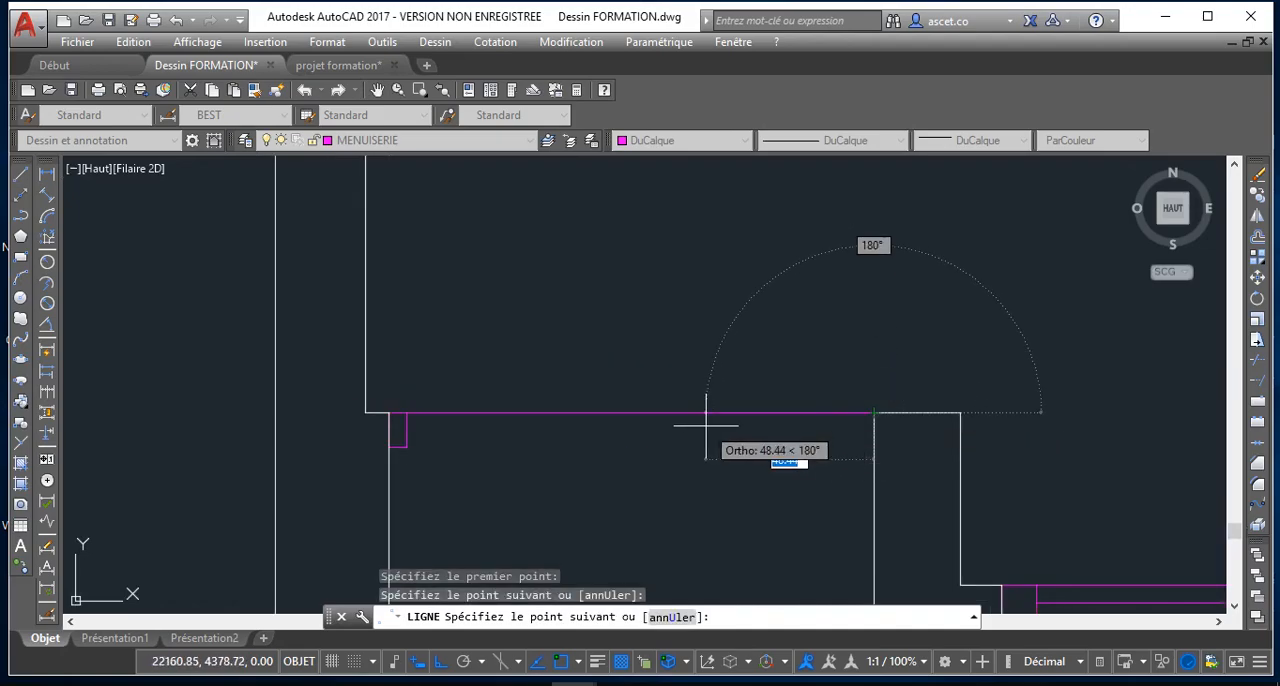
pyautogui.press('Escape')
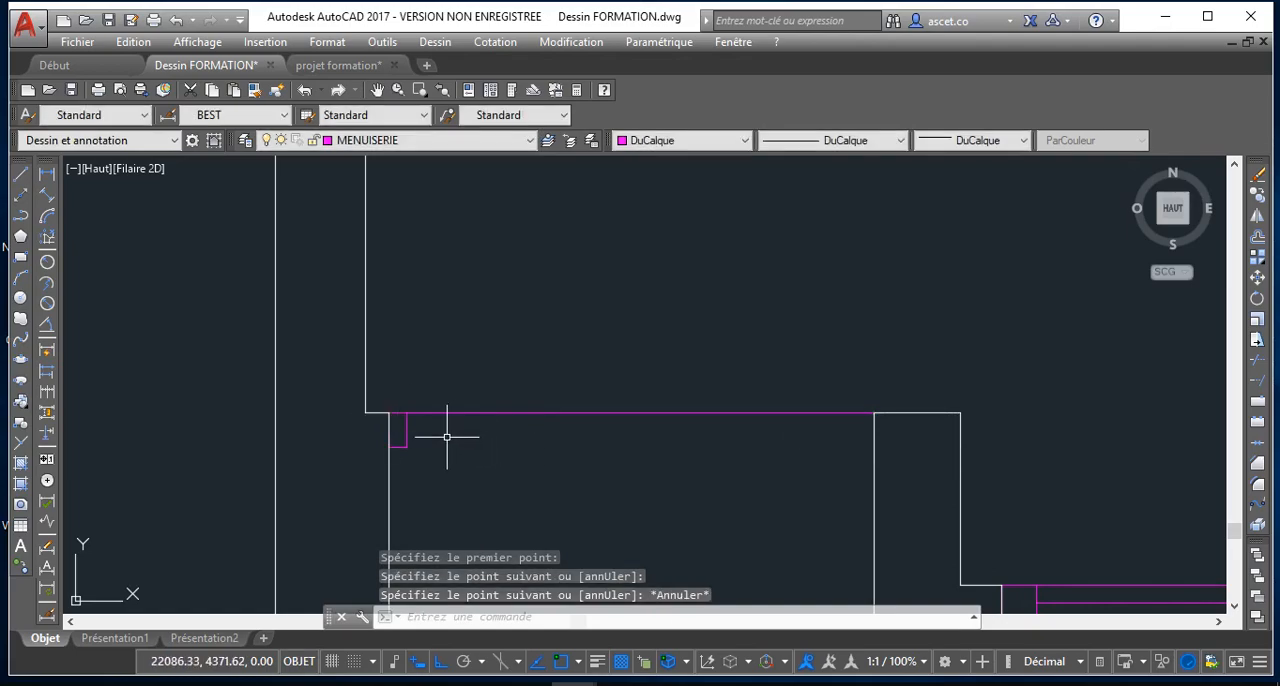
# Copy the jamb rectangle from its lower-right corner to the opposite wall of the opening, 135 units away horizontally
pyautogui.click(404, 428)
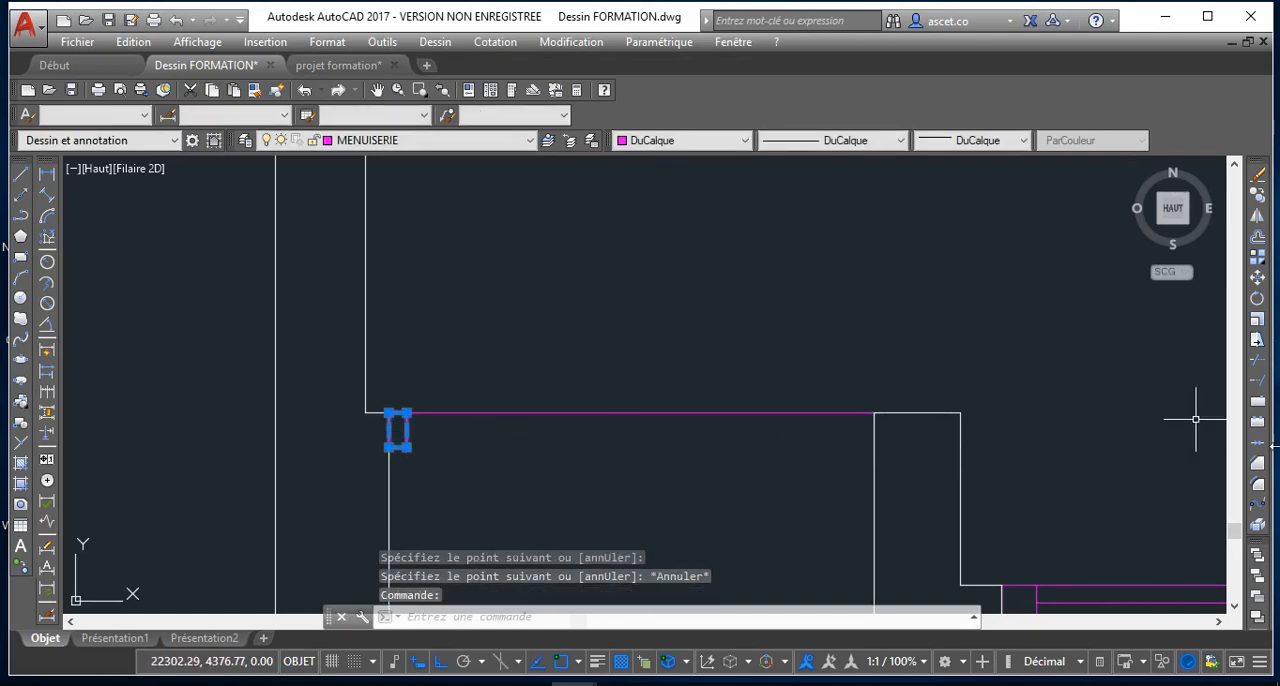
pyautogui.click(1262, 197)
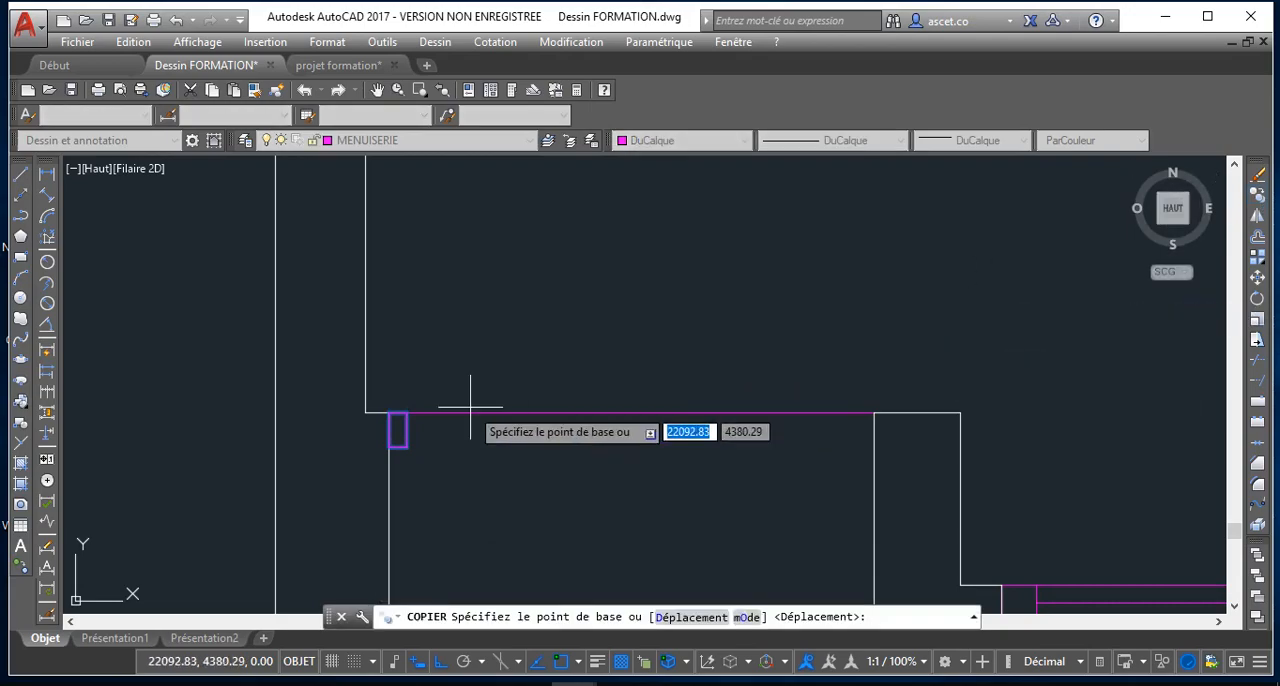
pyautogui.click(406, 446)
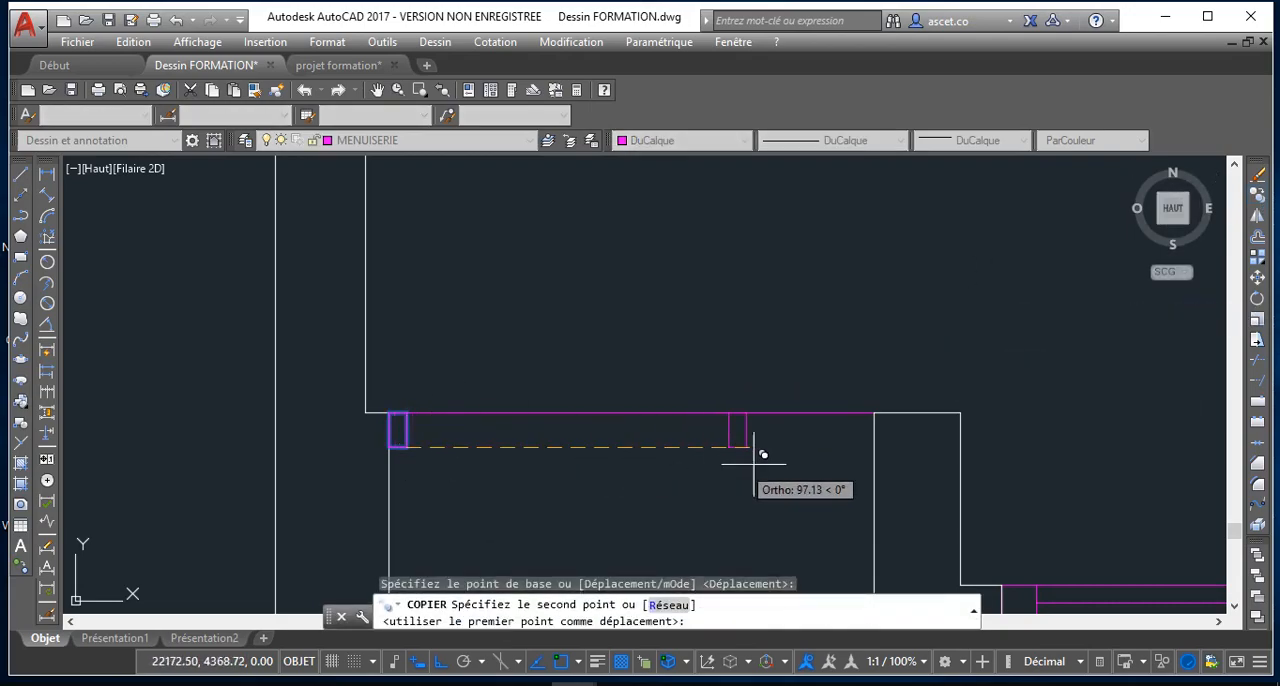
pyautogui.click(883, 437)
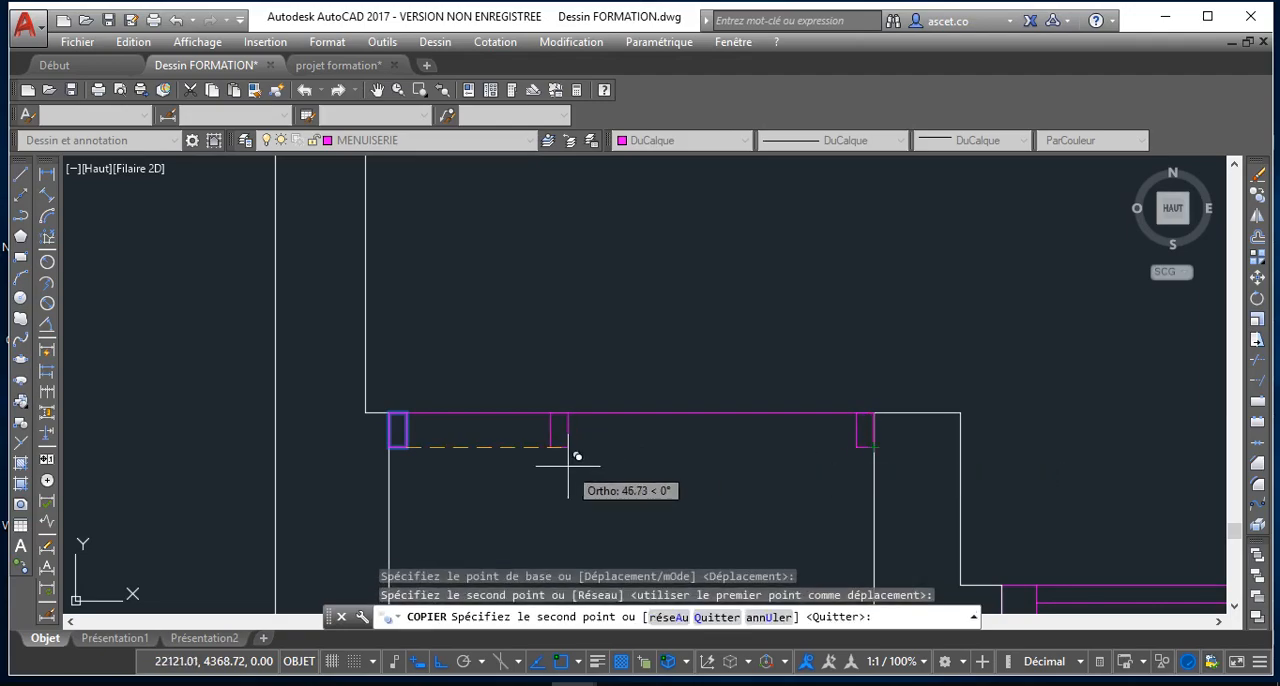
pyautogui.press('Escape')
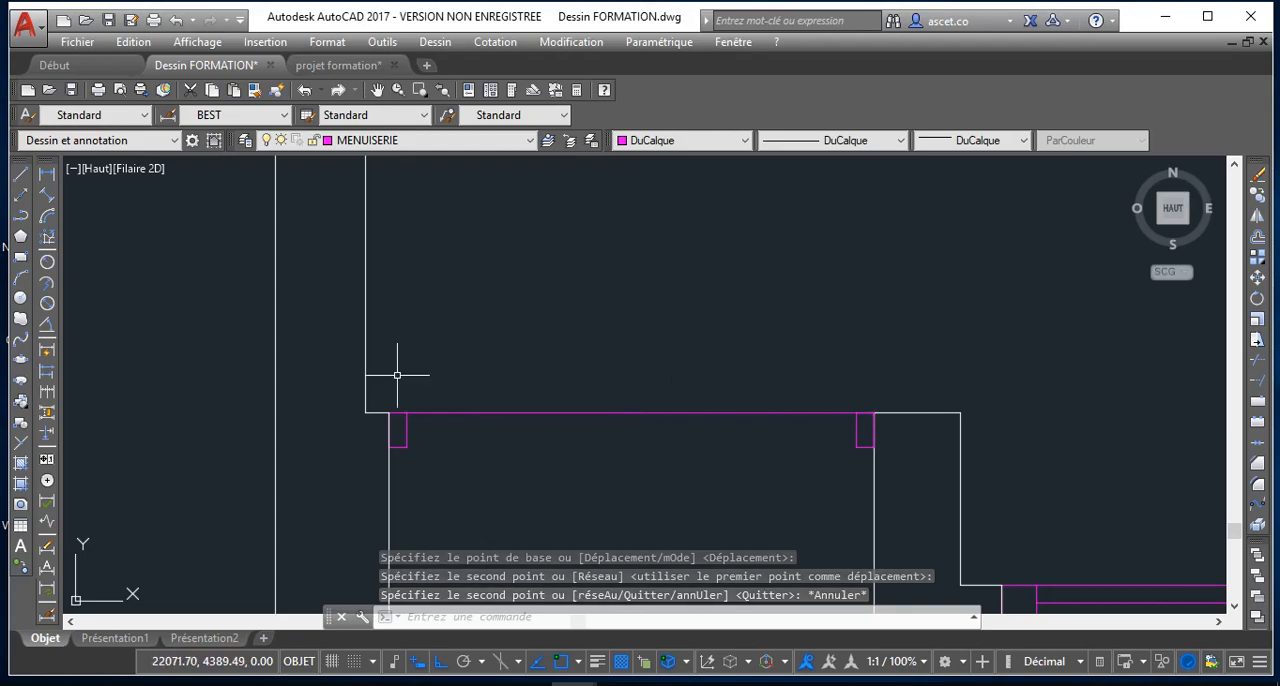
# Draw a vertical line about 16 units long upward from the middle of the line across the opening
pyautogui.click(20, 173)
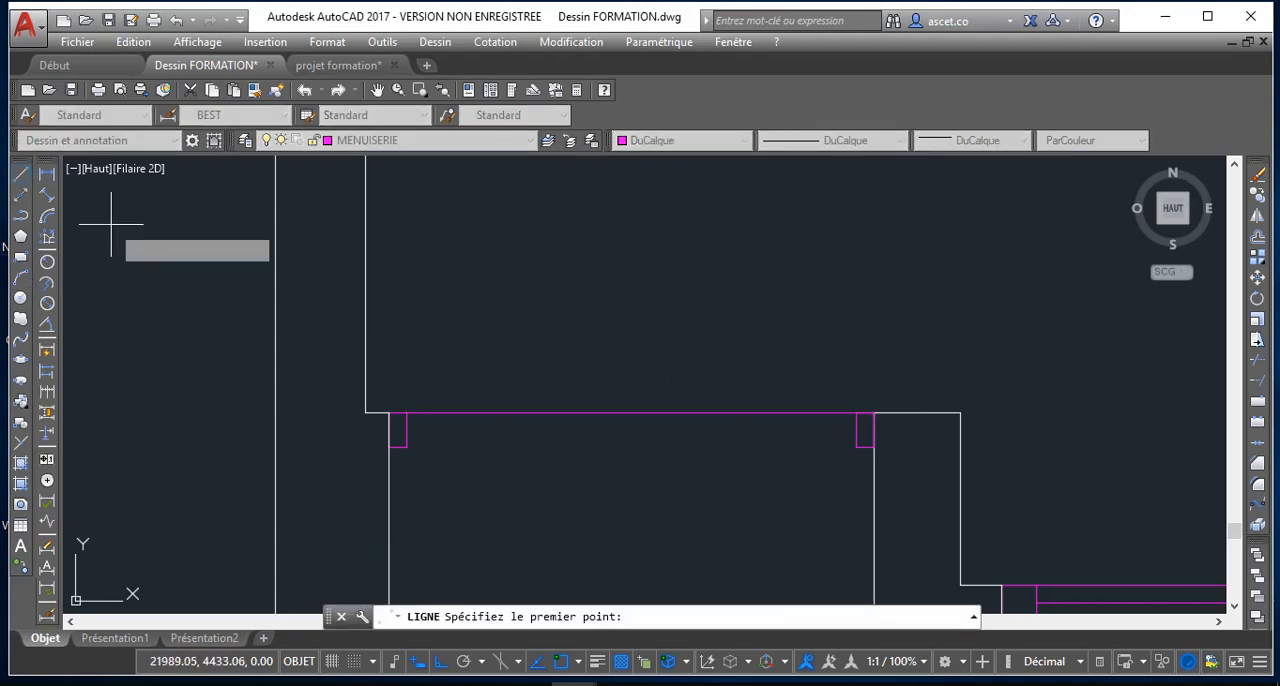
pyautogui.click(640, 412)
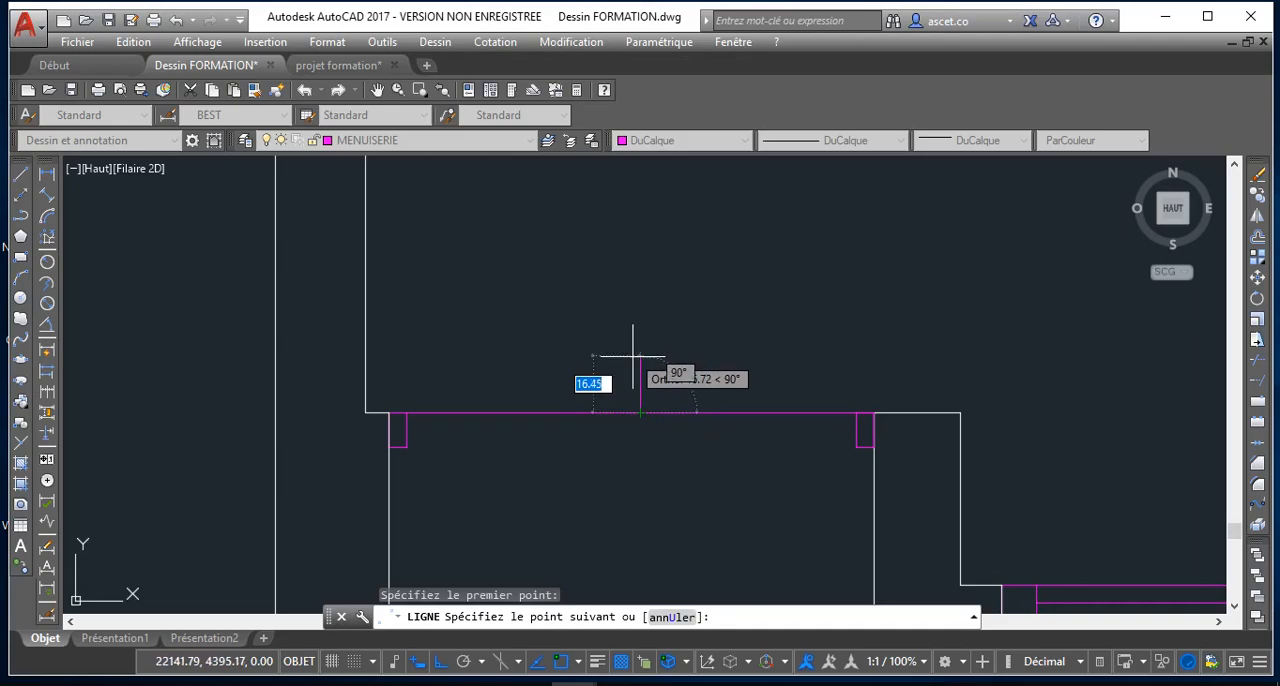
pyautogui.click(631, 354)
pyautogui.press('Escape')
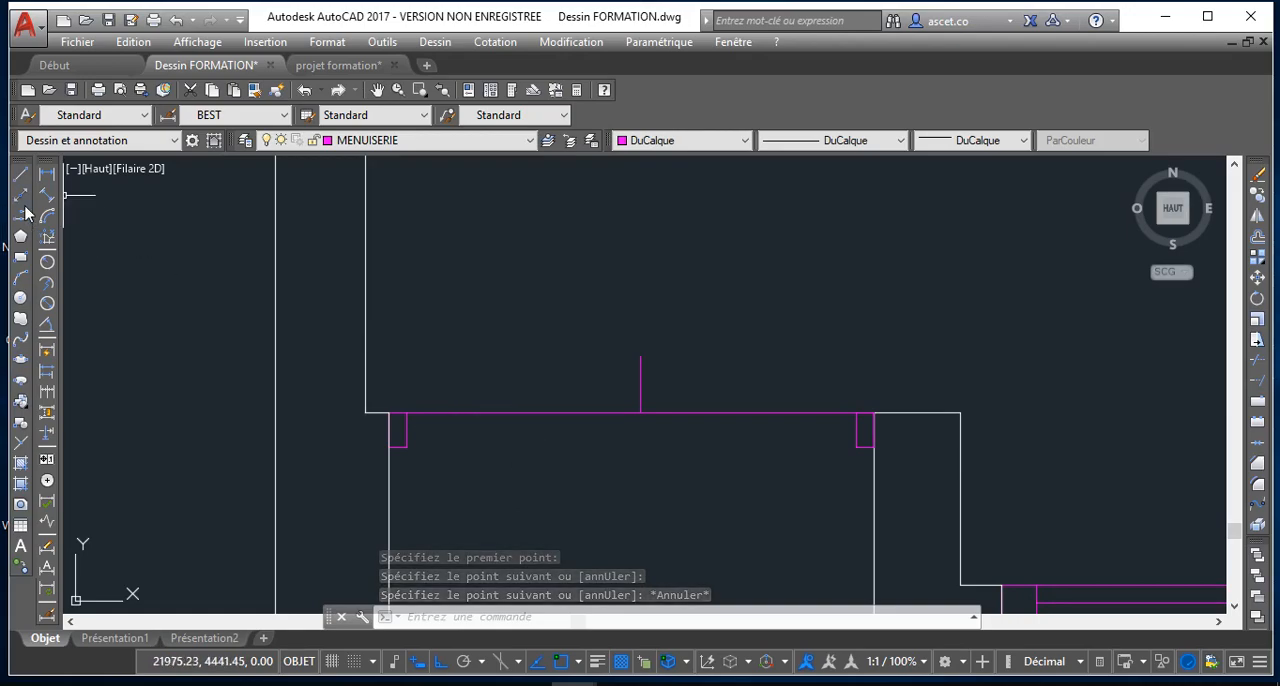
# Draw a leaf polyline 65 units up from the left jamb's upper inner corner, continuing as an arc to the opening line's middle
pyautogui.click(20, 236)
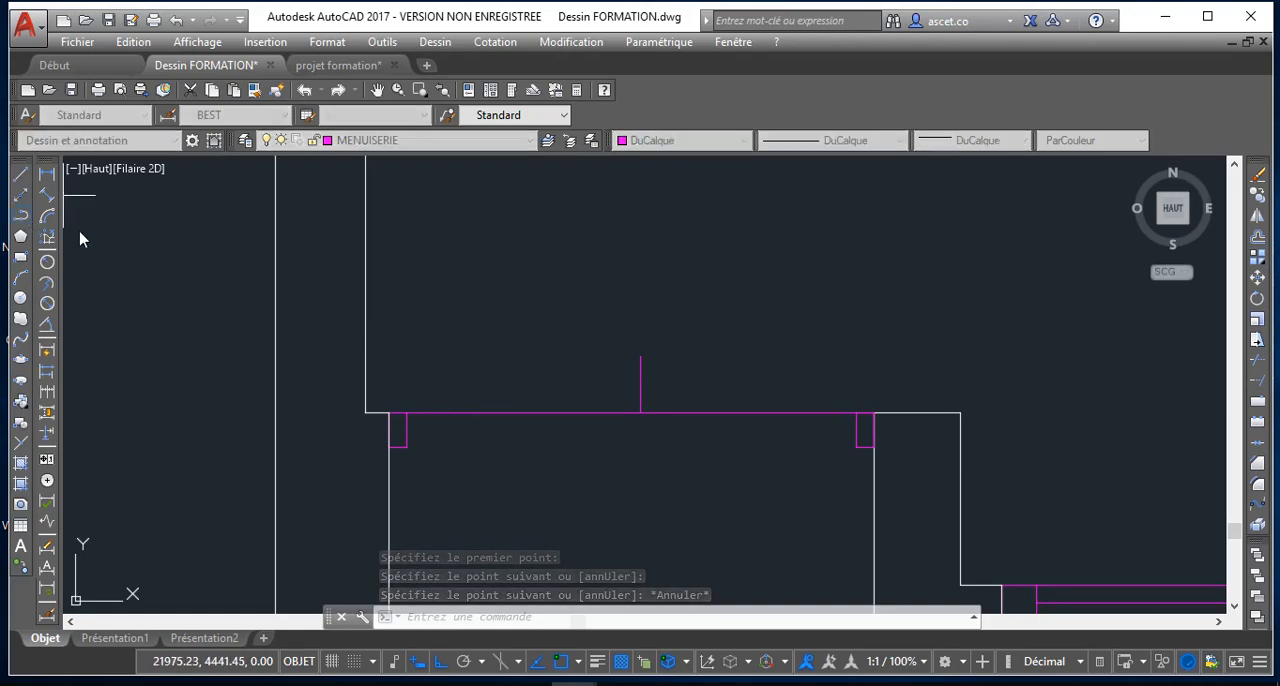
pyautogui.click(406, 412)
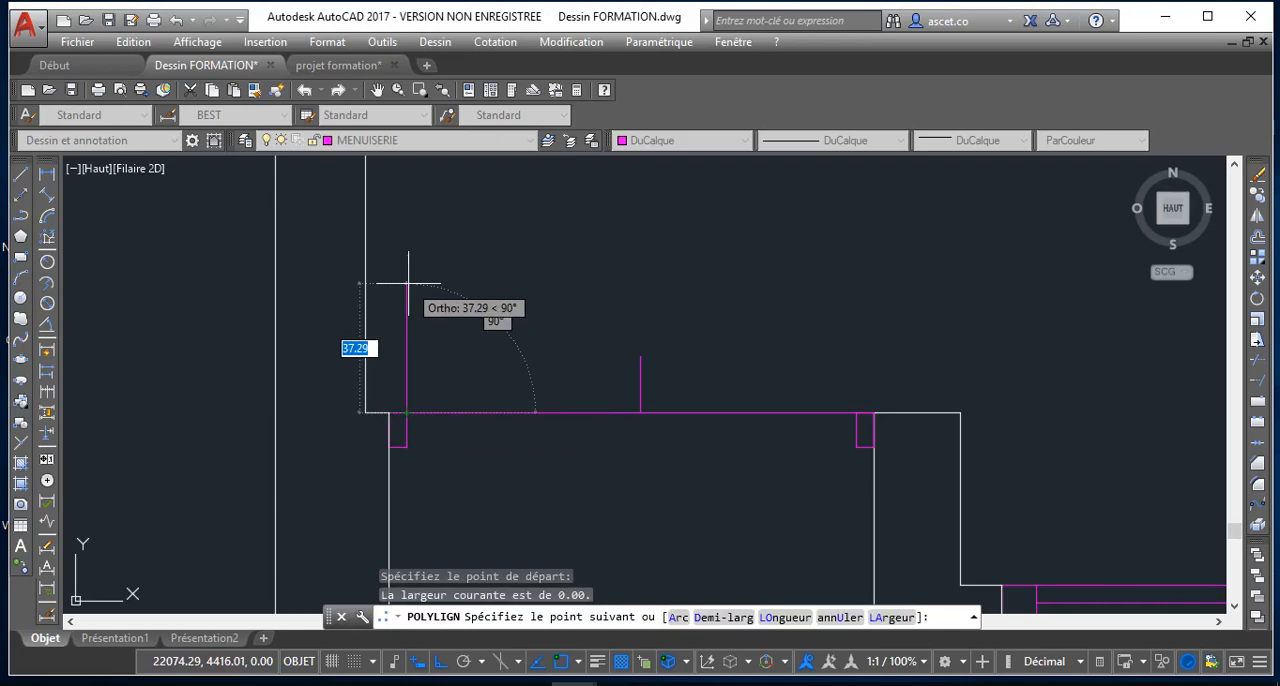
pyautogui.write('6')
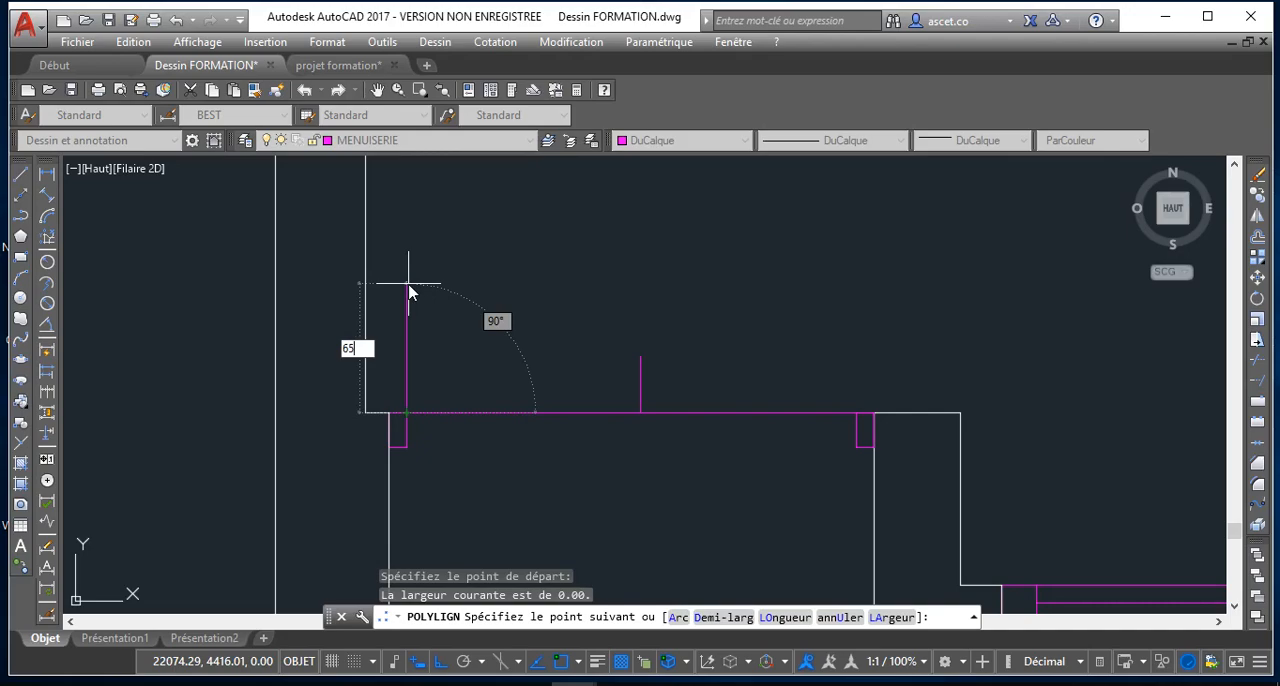
pyautogui.write('5')
pyautogui.press('Return')
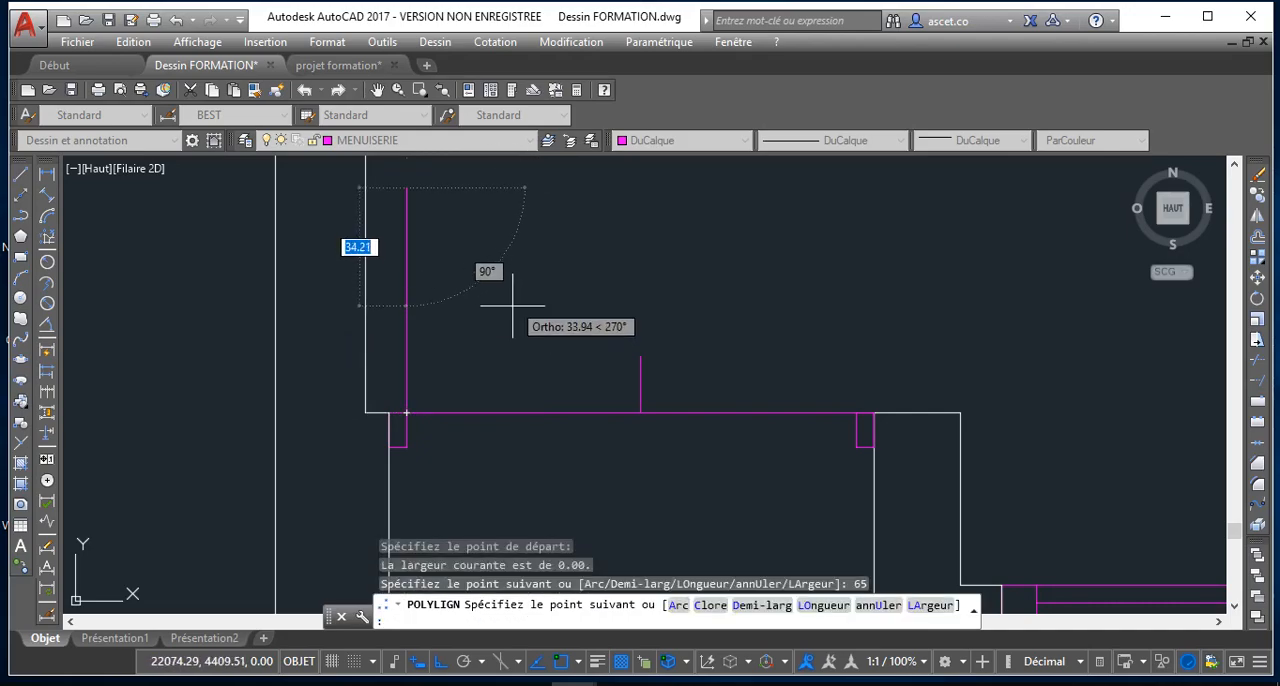
pyautogui.click(680, 605)
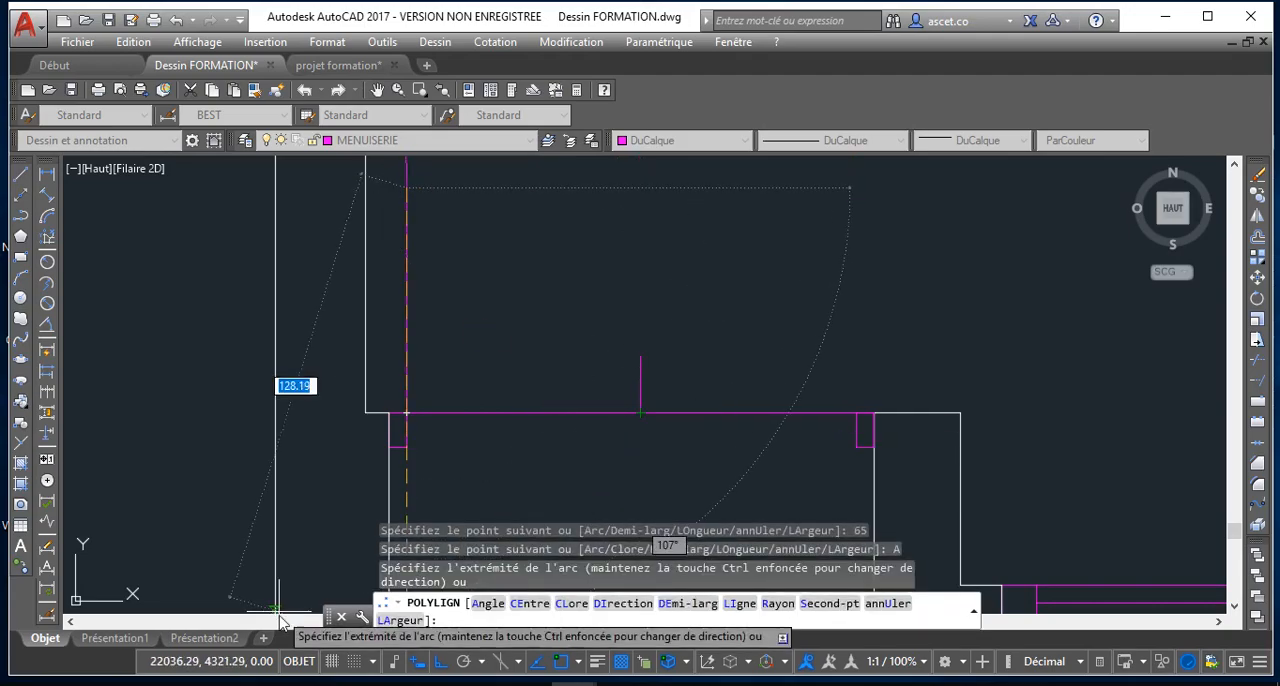
pyautogui.click(432, 662)
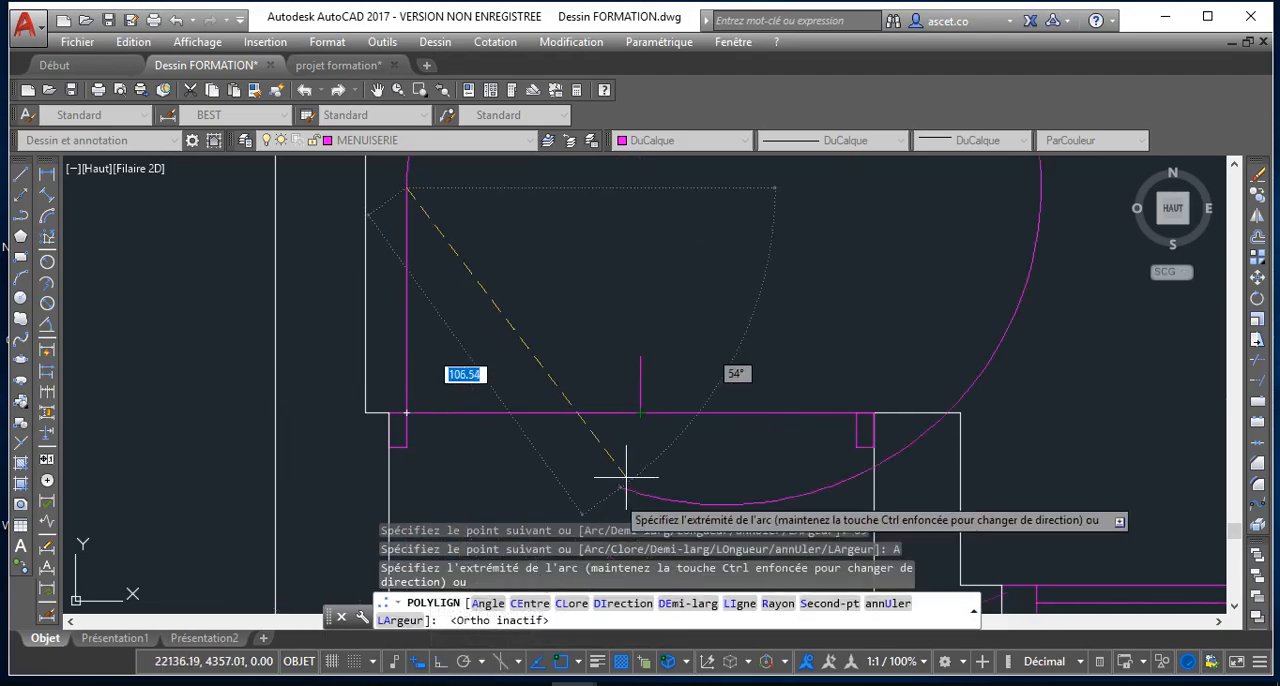
pyautogui.click(640, 412)
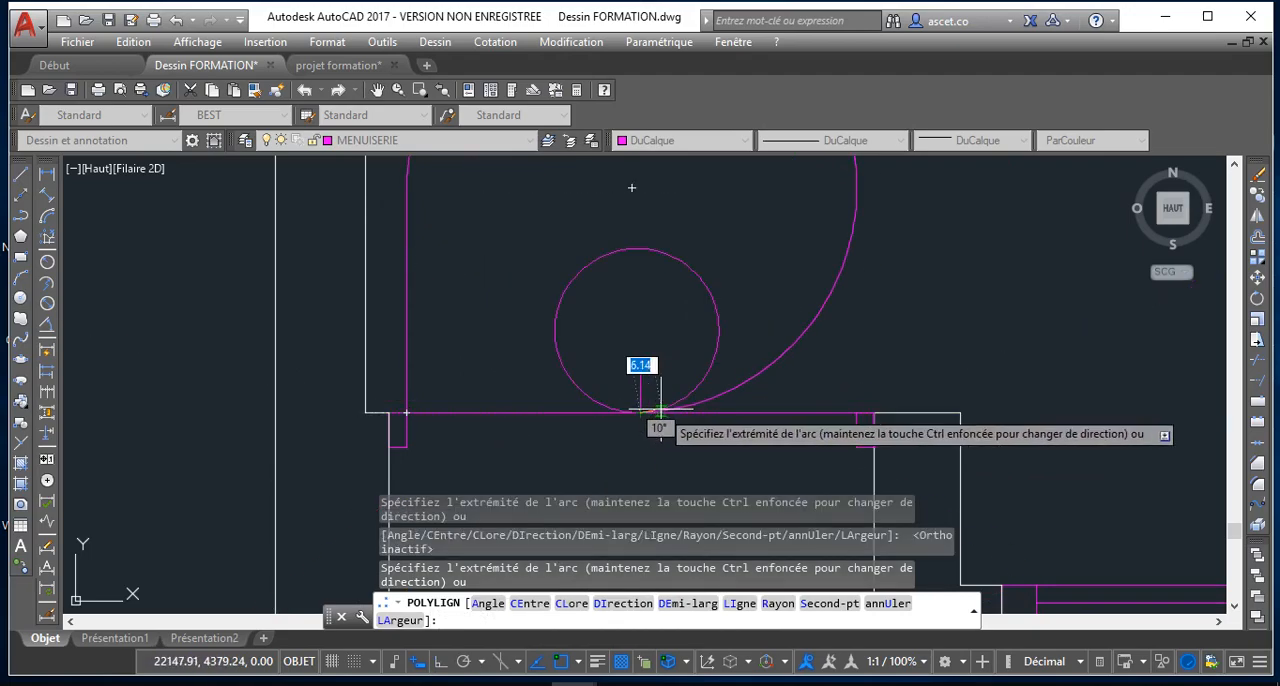
pyautogui.press('Escape')
# Stretch the midpoint of the polyline's large arc inward toward the hinge so it becomes a short door-swing curve
pyautogui.scroll(-2, 665, 361)
pyautogui.moveTo(665, 362); pyautogui.dragTo(620, 512, button='middle')
pyautogui.scroll(-2, 620, 512)
pyautogui.scroll(2, 681, 332)
pyautogui.click(658, 400)
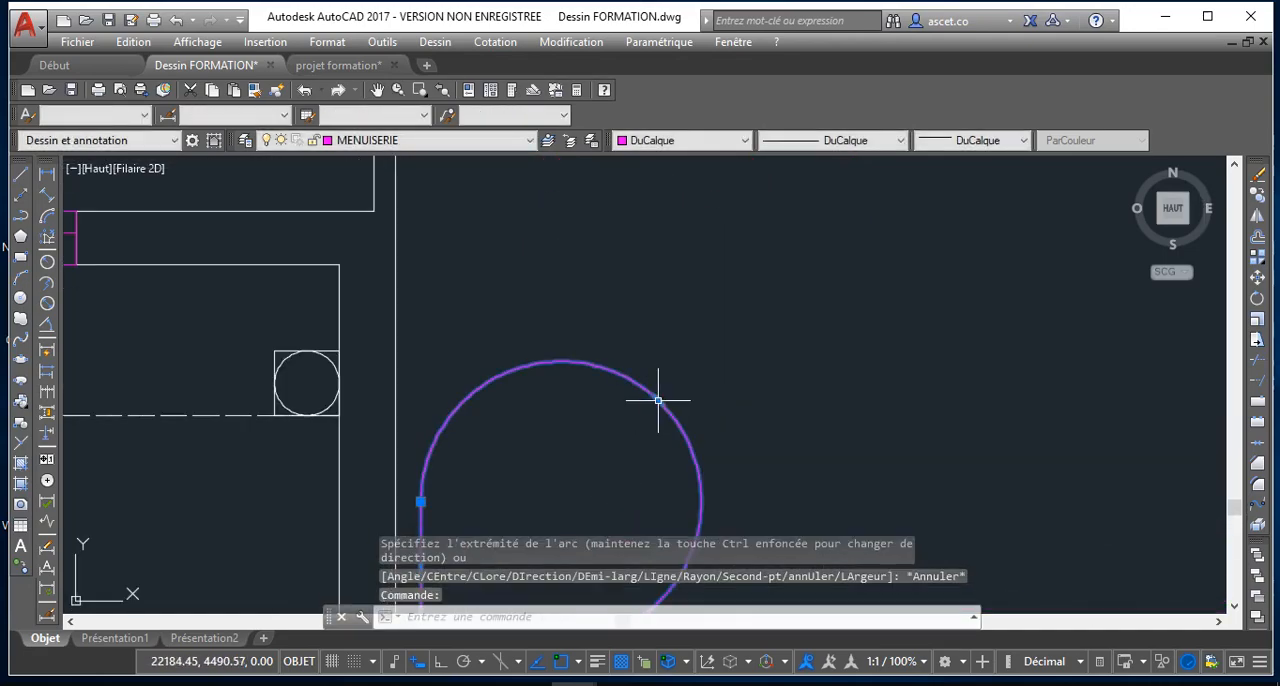
pyautogui.scroll(-2, 658, 400)
pyautogui.click(640, 420)
pyautogui.moveTo(575, 463); pyautogui.dragTo(595, 363, button='middle')
pyautogui.scroll(4, 595, 363)
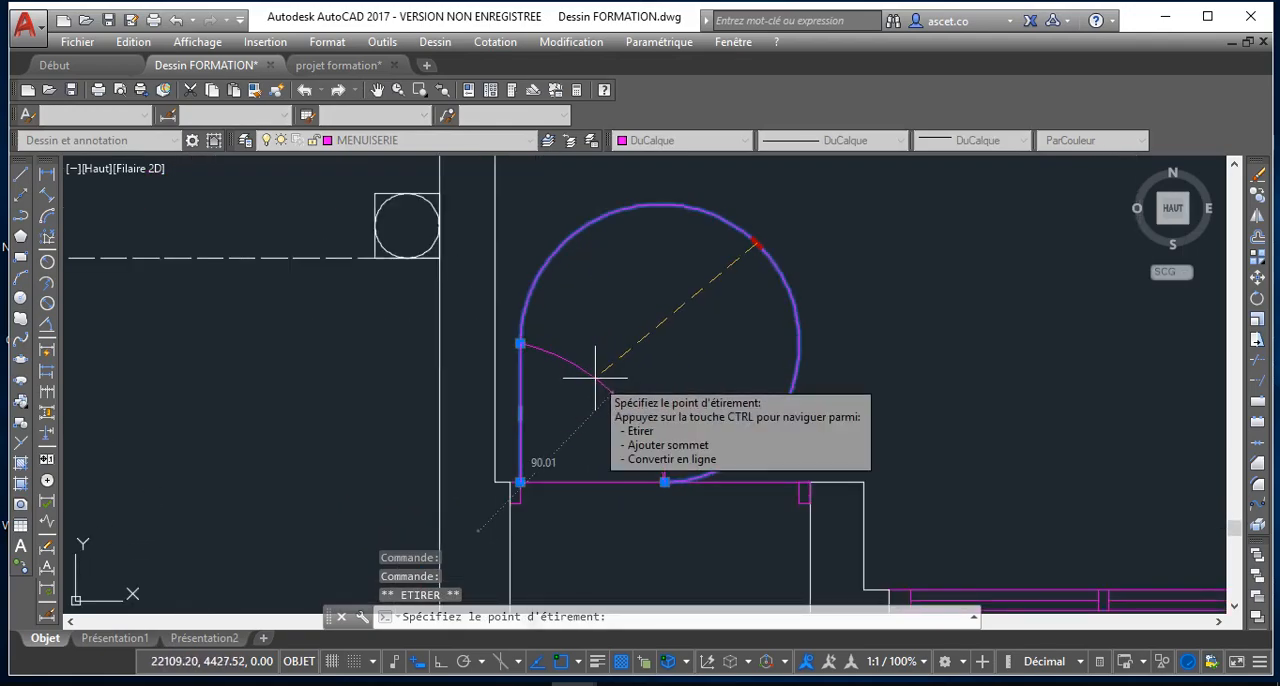
pyautogui.click(612, 382)
pyautogui.scroll(2, 606, 409)
pyautogui.scroll(2, 640, 429)
pyautogui.scroll(-2, 654, 437)
pyautogui.scroll(-2, 654, 437)
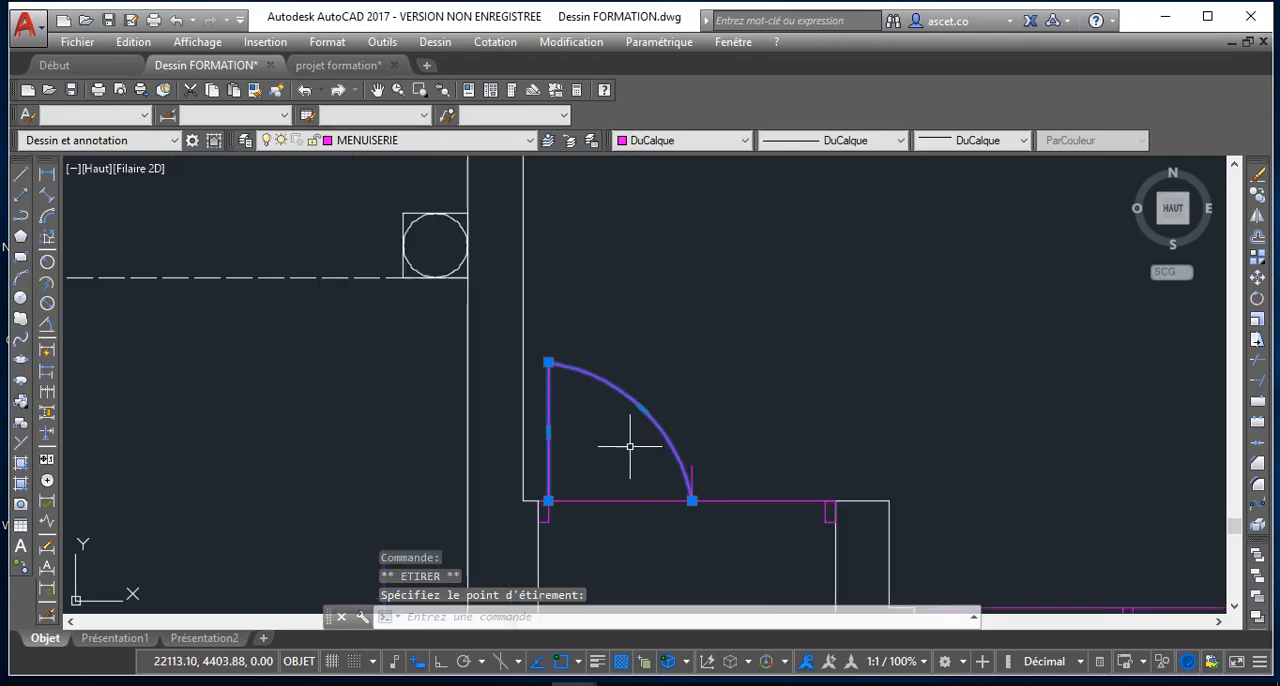
# Stretch the swing curve's midpoint slightly outward to round it to a radius of about 63 units
pyautogui.scroll(2, 628, 445)
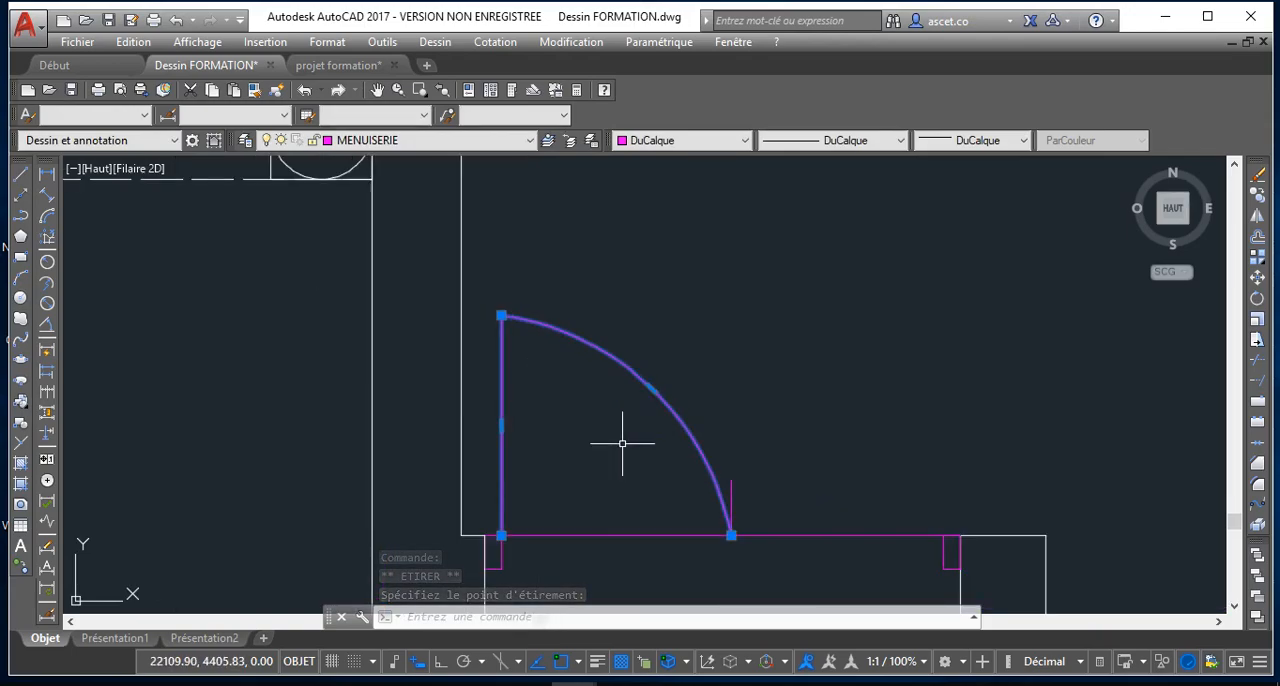
pyautogui.click(652, 389)
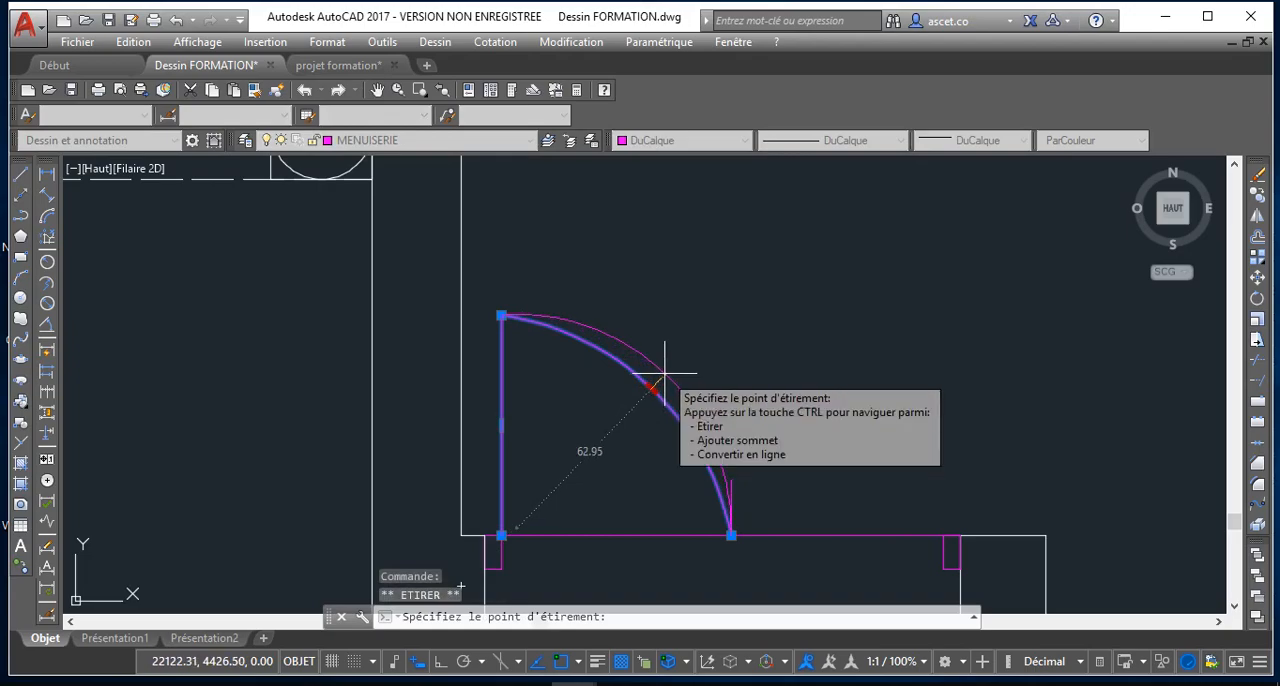
pyautogui.click(665, 374)
pyautogui.press('Escape')
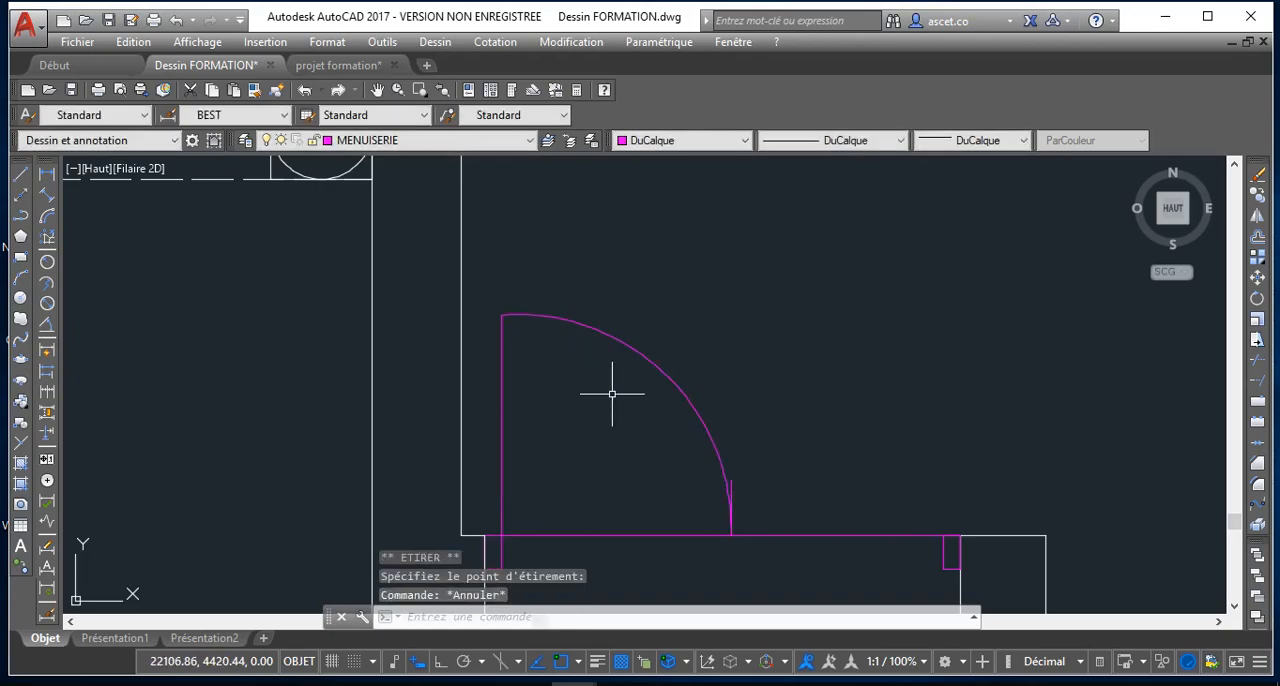
pyautogui.scroll(2, 612, 394)
pyautogui.scroll(4, 791, 540)
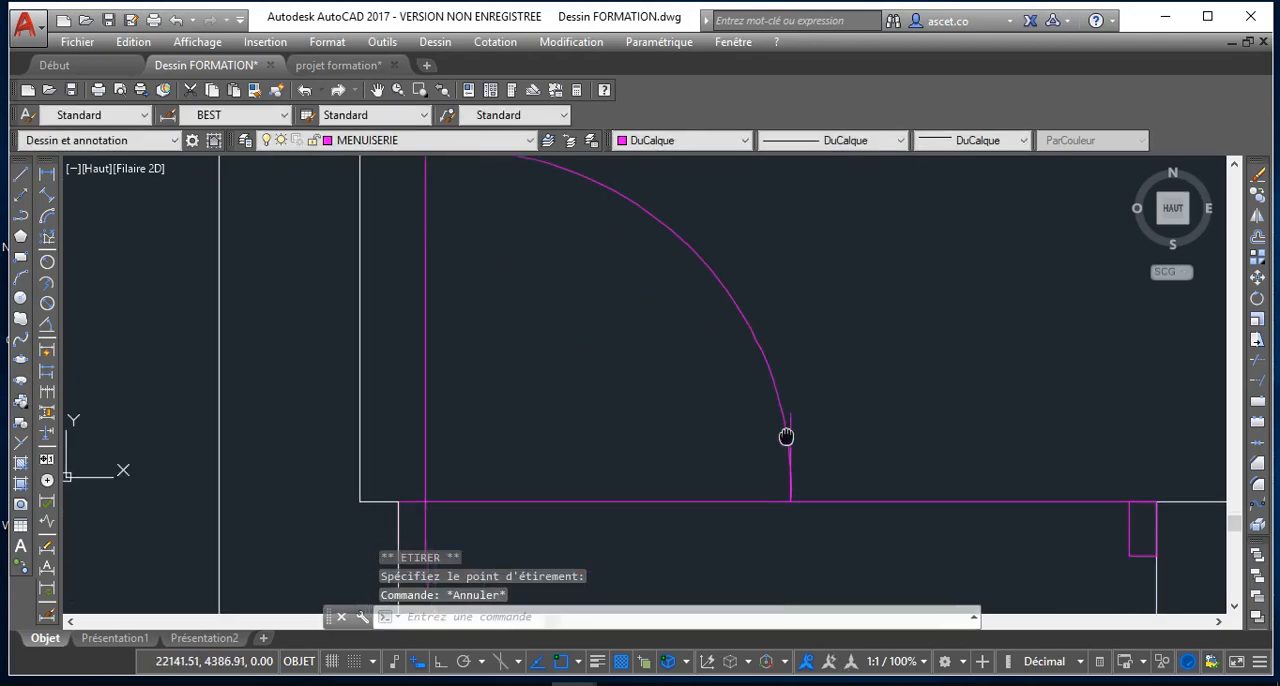
pyautogui.scroll(-4, 783, 403)
pyautogui.scroll(2, 607, 385)
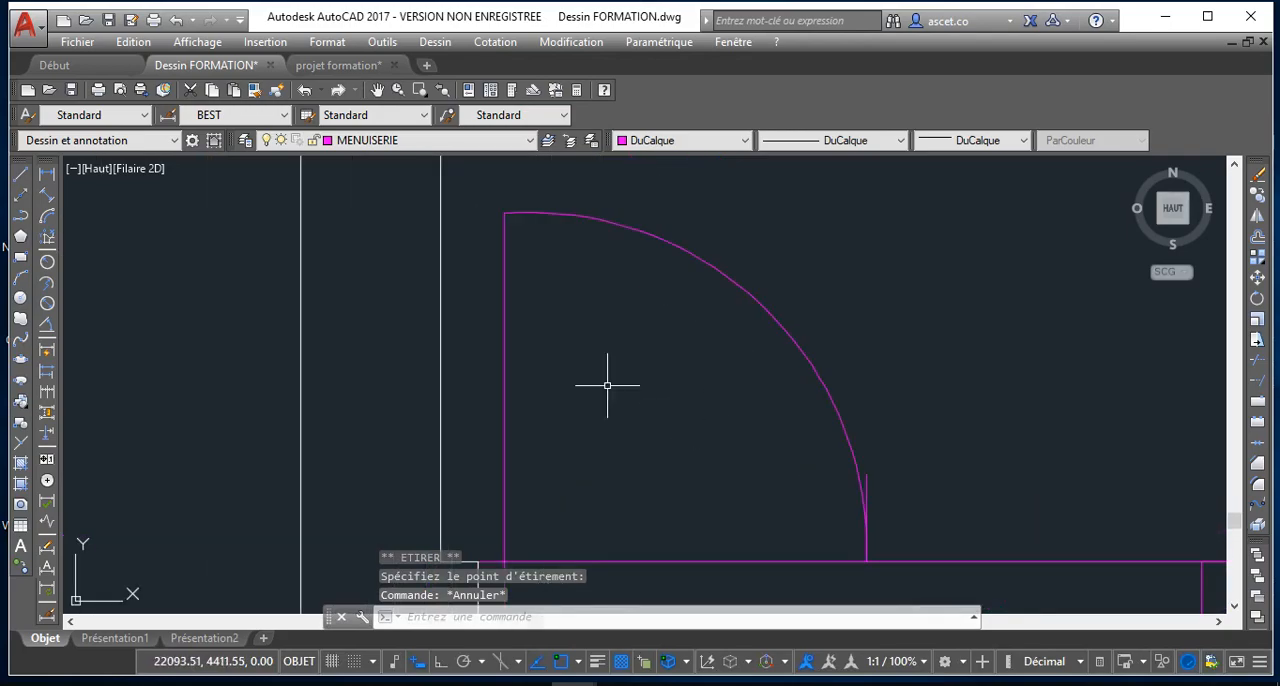
# Explode the door polyline into a separate leaf line and swing arc
pyautogui.click(504, 333)
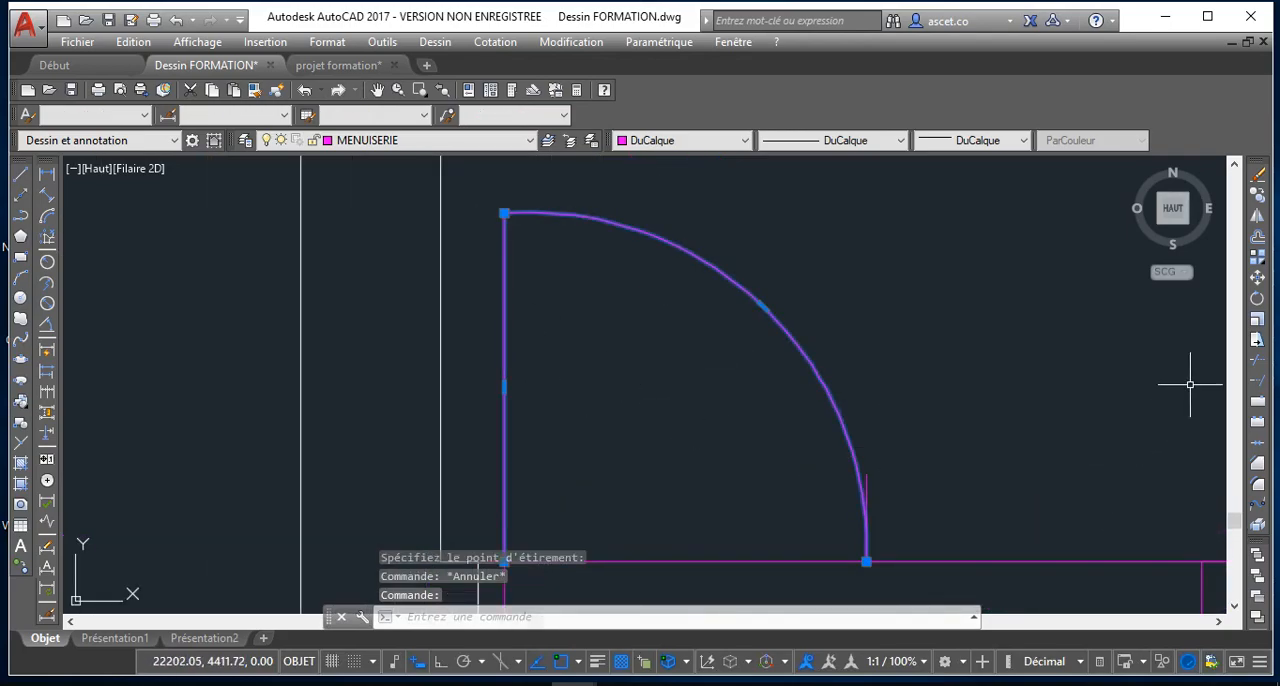
pyautogui.click(1256, 533)
pyautogui.scroll(-4, 900, 480)
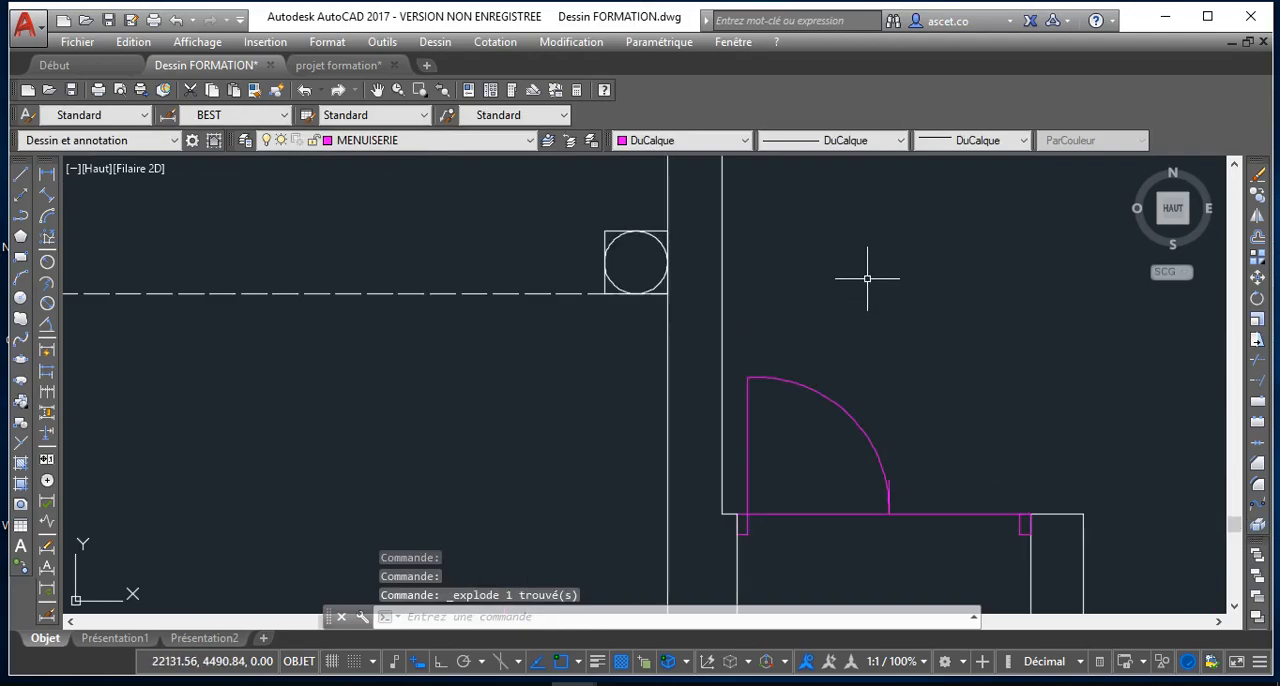
pyautogui.scroll(-3, 866, 290)
pyautogui.scroll(3, 894, 357)
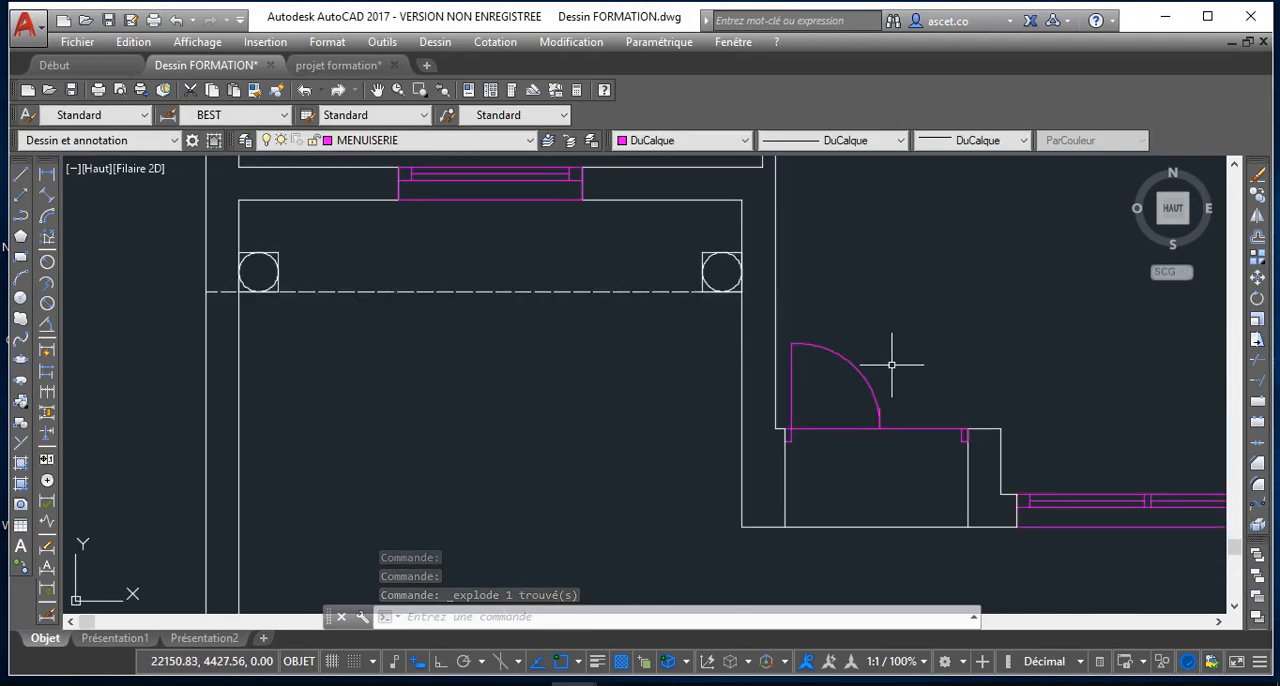
# Flatten the separated swing arc by stretching its midpoint inward toward the hinge
pyautogui.click(828, 368)
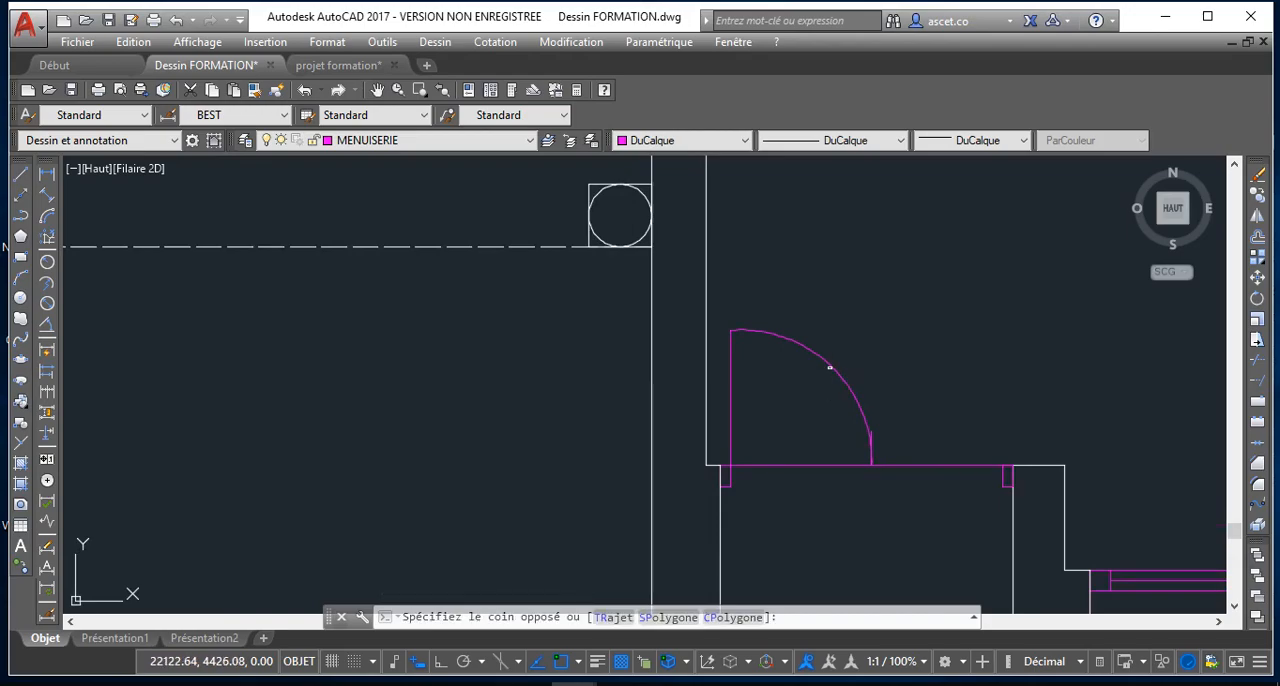
pyautogui.click(831, 367)
pyautogui.click(831, 367)
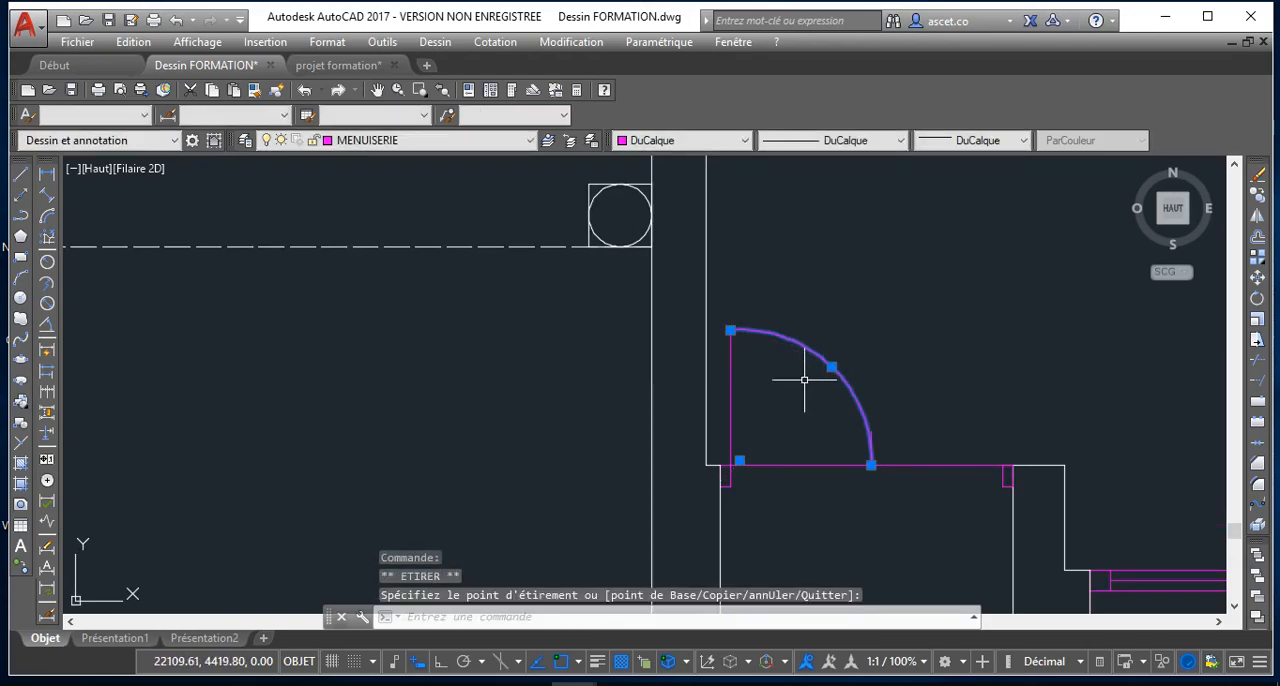
pyautogui.press('Escape')
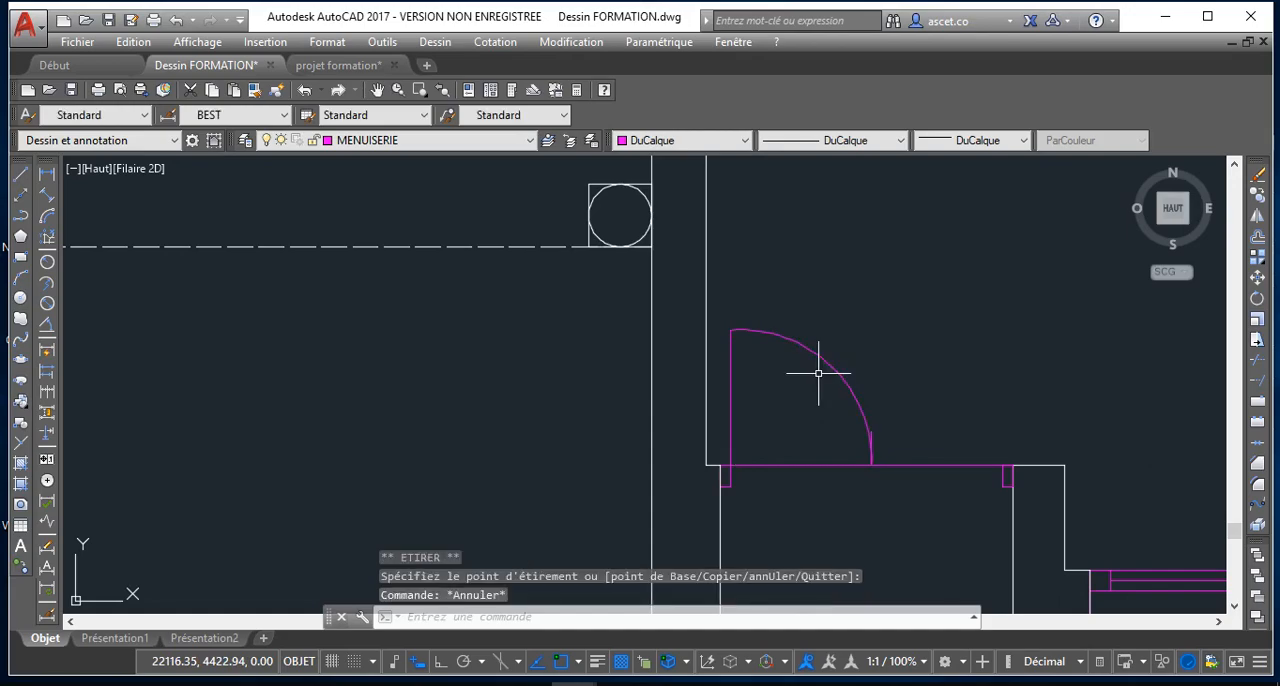
pyautogui.scroll(2, 818, 373)
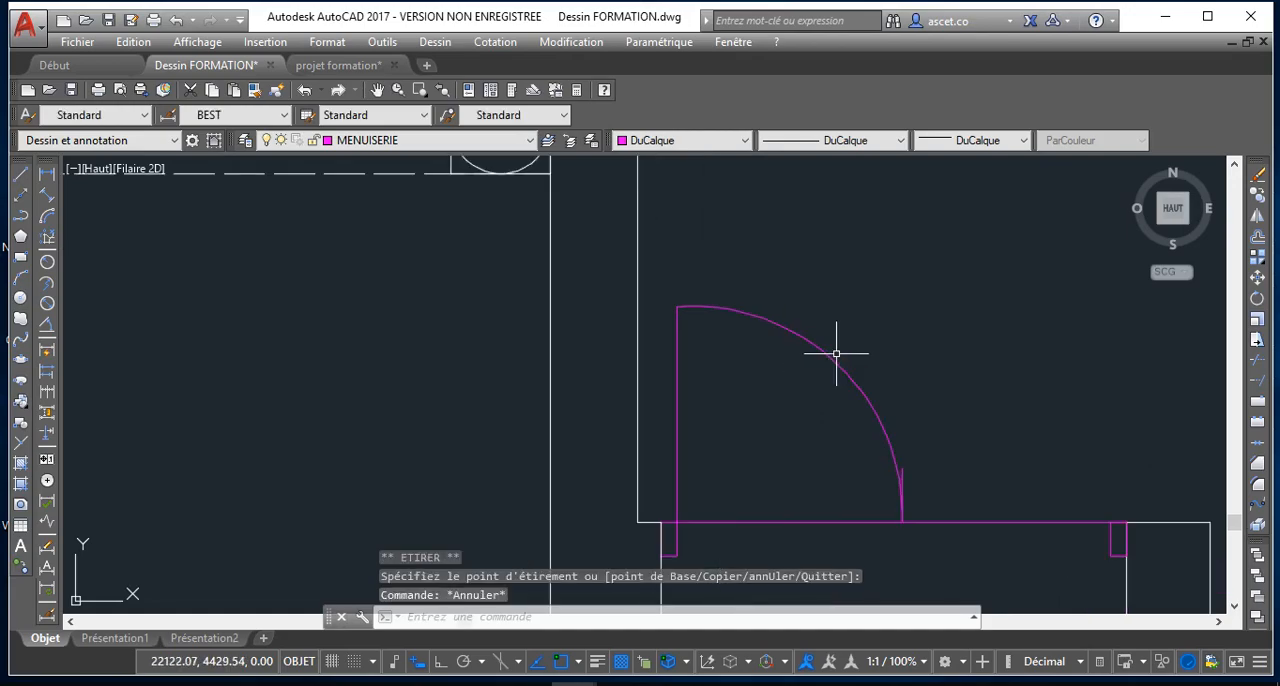
pyautogui.scroll(6, 875, 557)
pyautogui.scroll(-6, 880, 344)
pyautogui.scroll(-4, 814, 314)
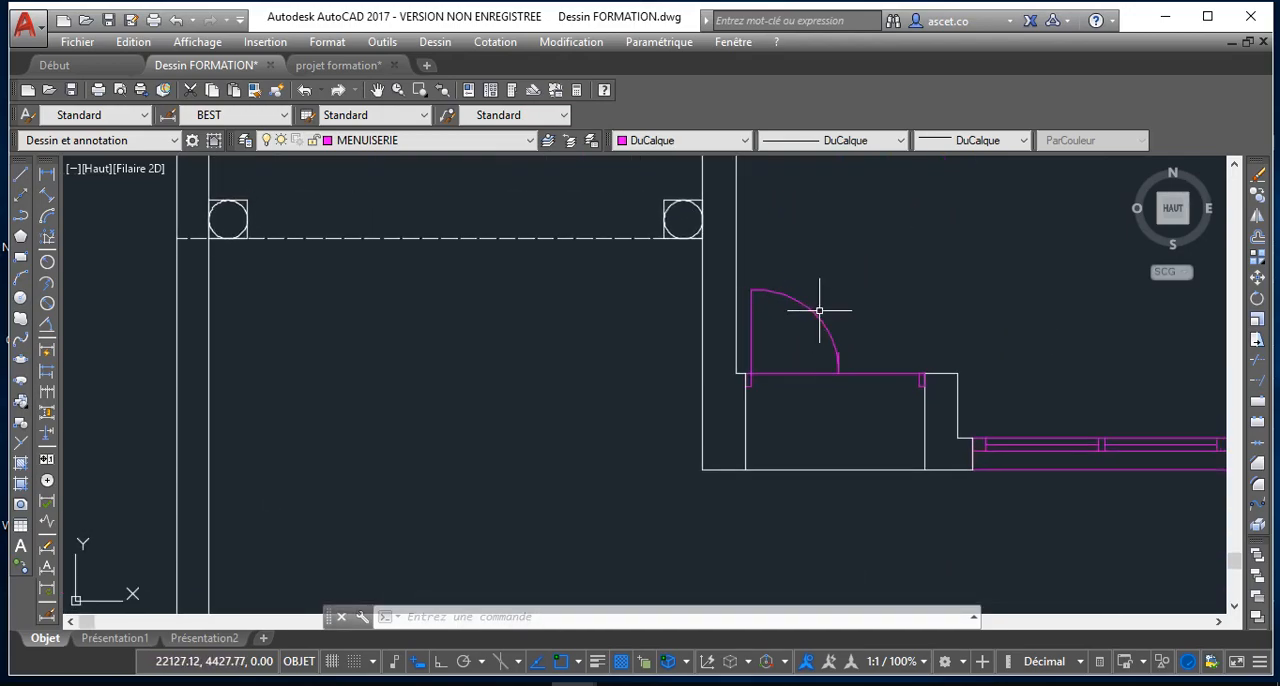
pyautogui.click(810, 320)
pyautogui.click(814, 313)
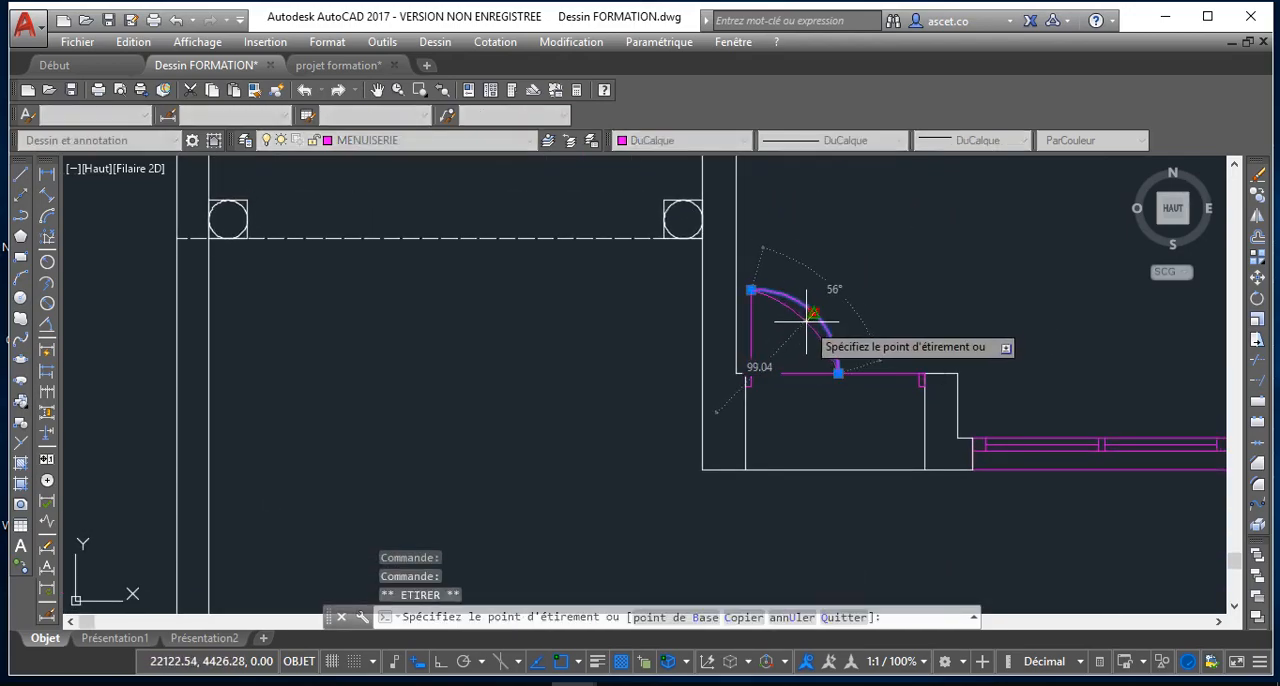
pyautogui.click(814, 313)
pyautogui.click(801, 324)
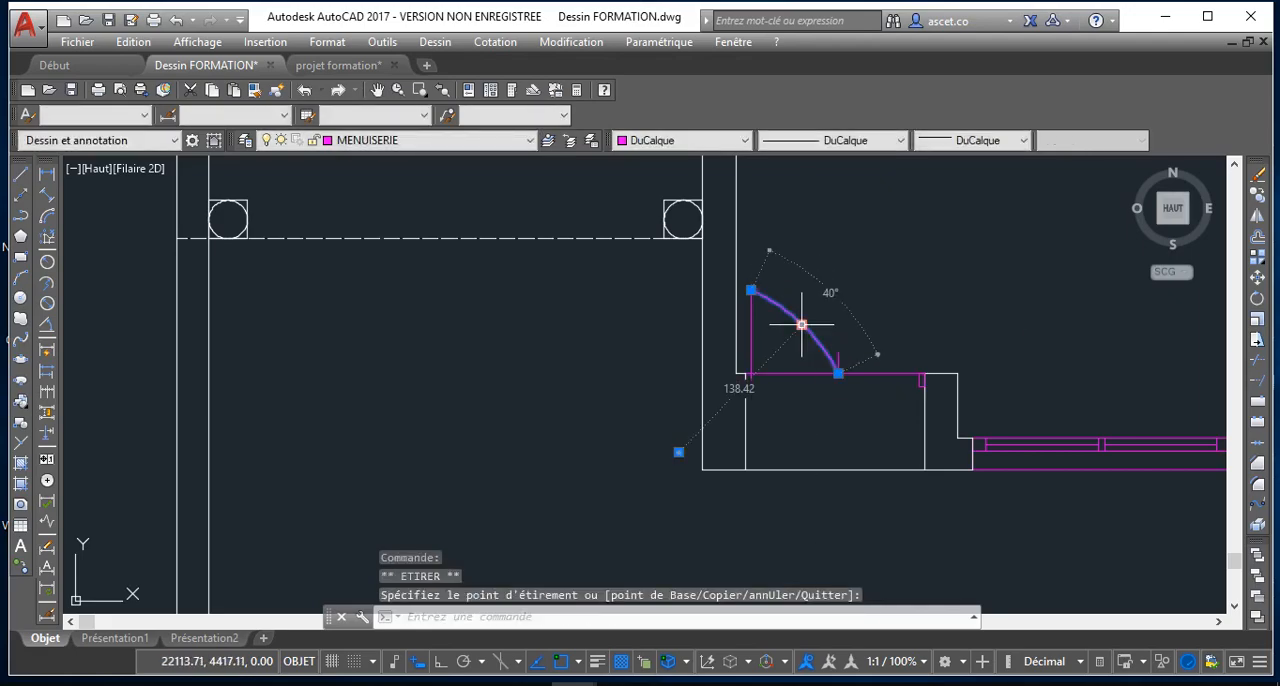
# Stretch the swing arc's midpoint outward into a quarter circle of about 66 units radius and deselect it
pyautogui.click(801, 324)
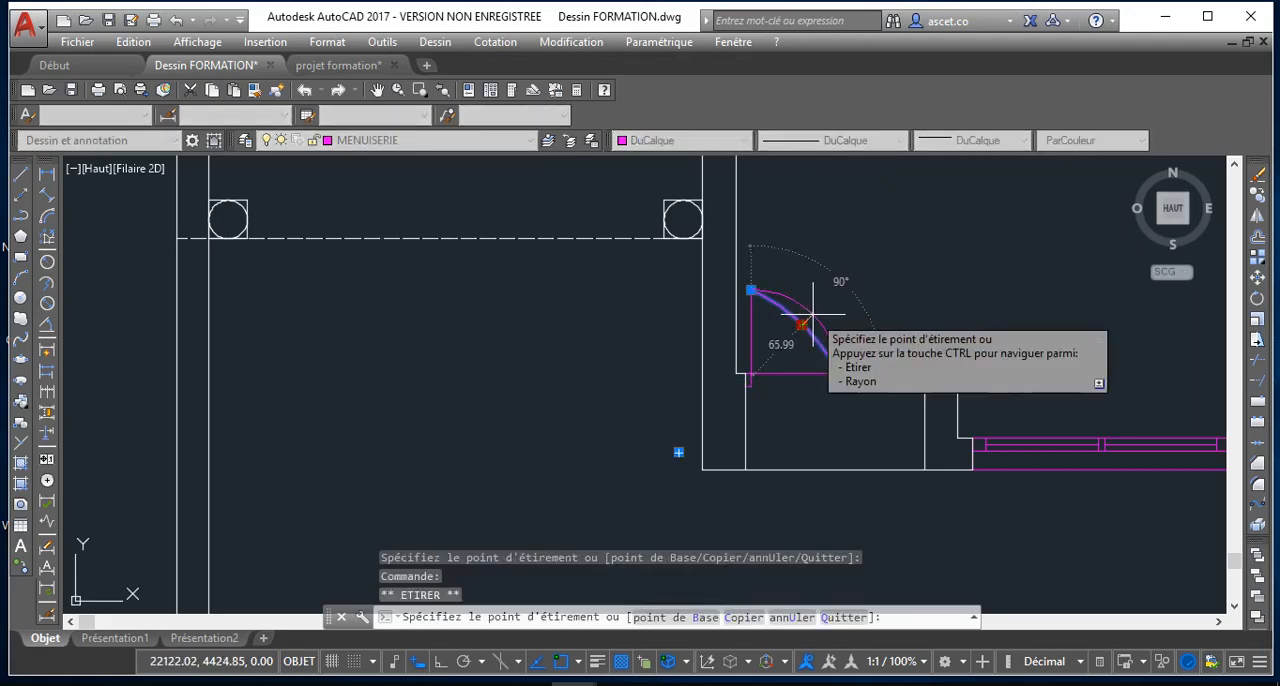
pyautogui.click(812, 316)
pyautogui.scroll(4, 827, 320)
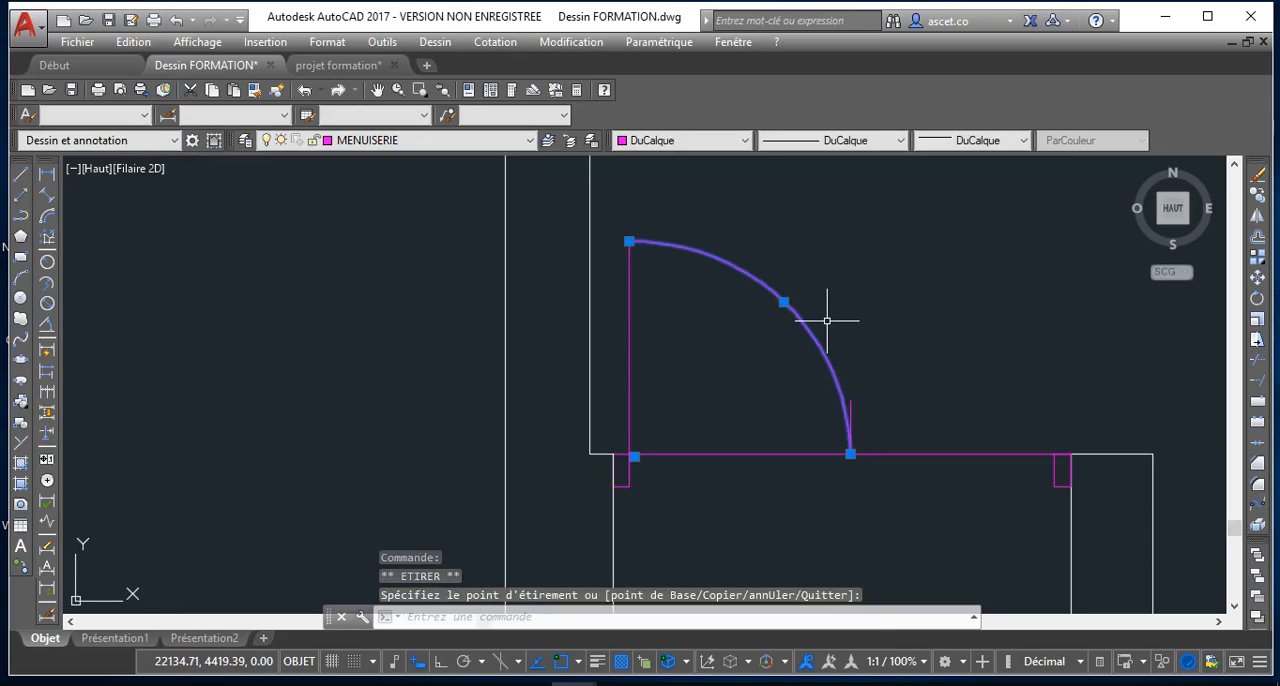
pyautogui.press('Escape')
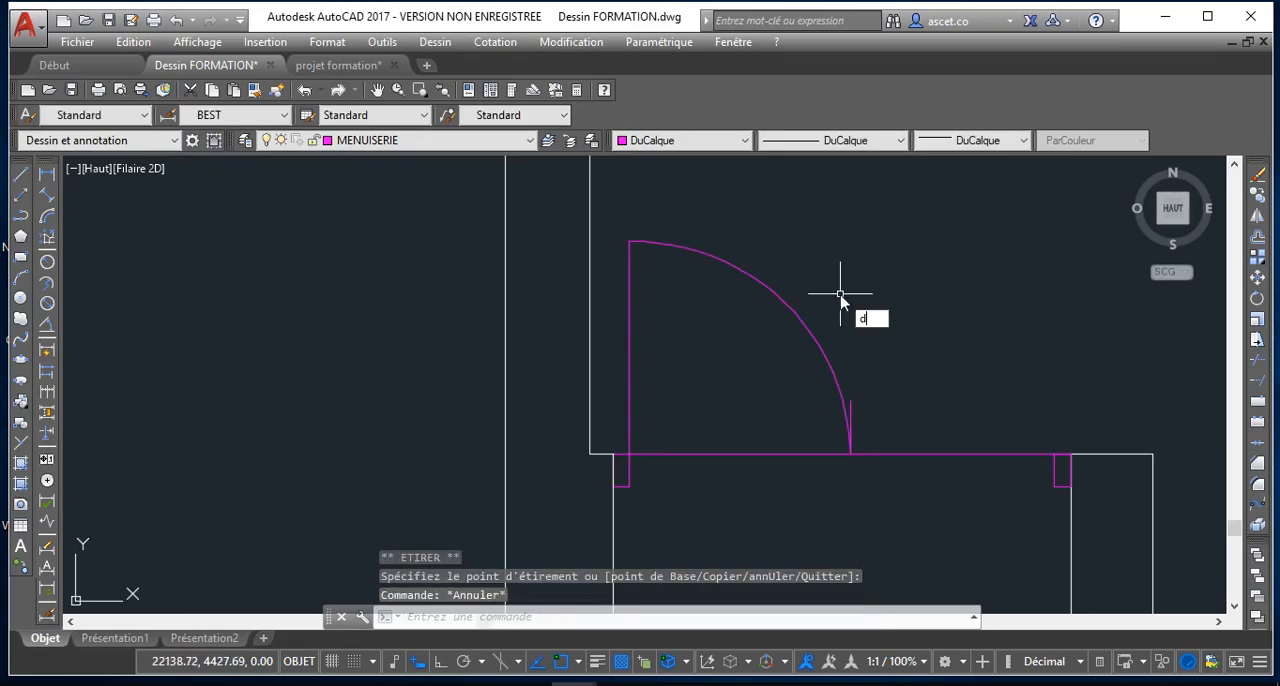
# Offset the vertical leaf line by 5 units toward the inside of the door swing
pyautogui.press('Return')
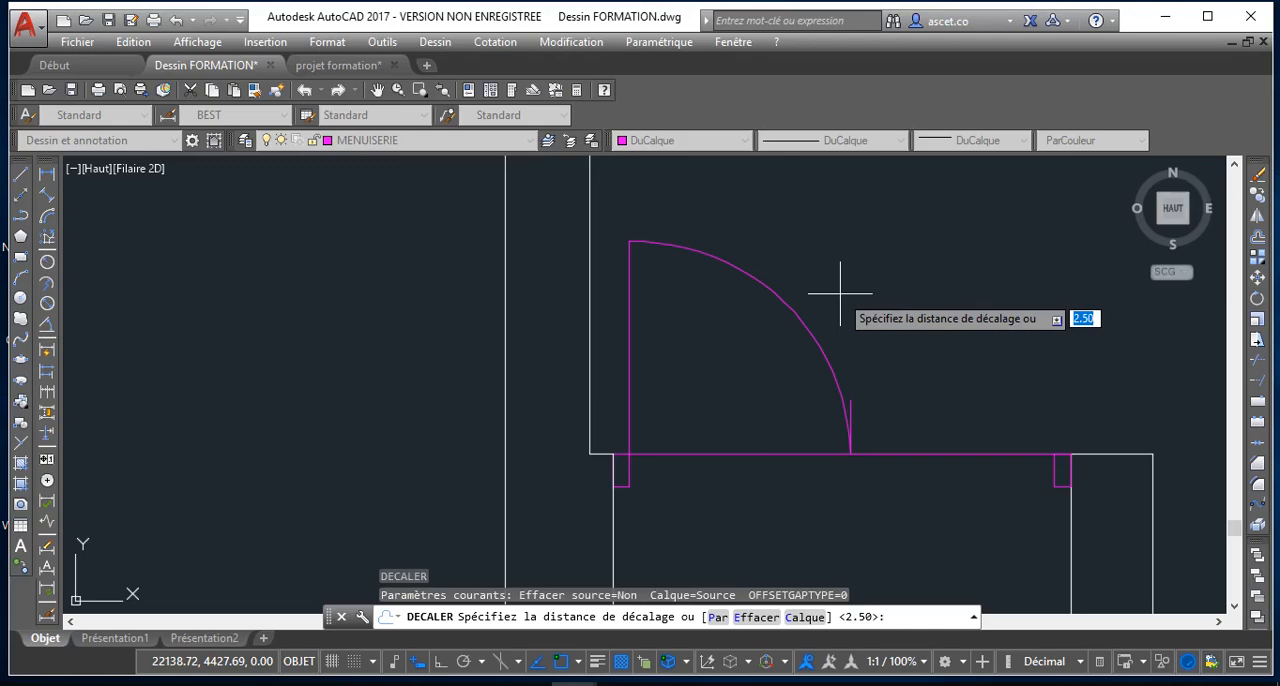
pyautogui.press('Return')
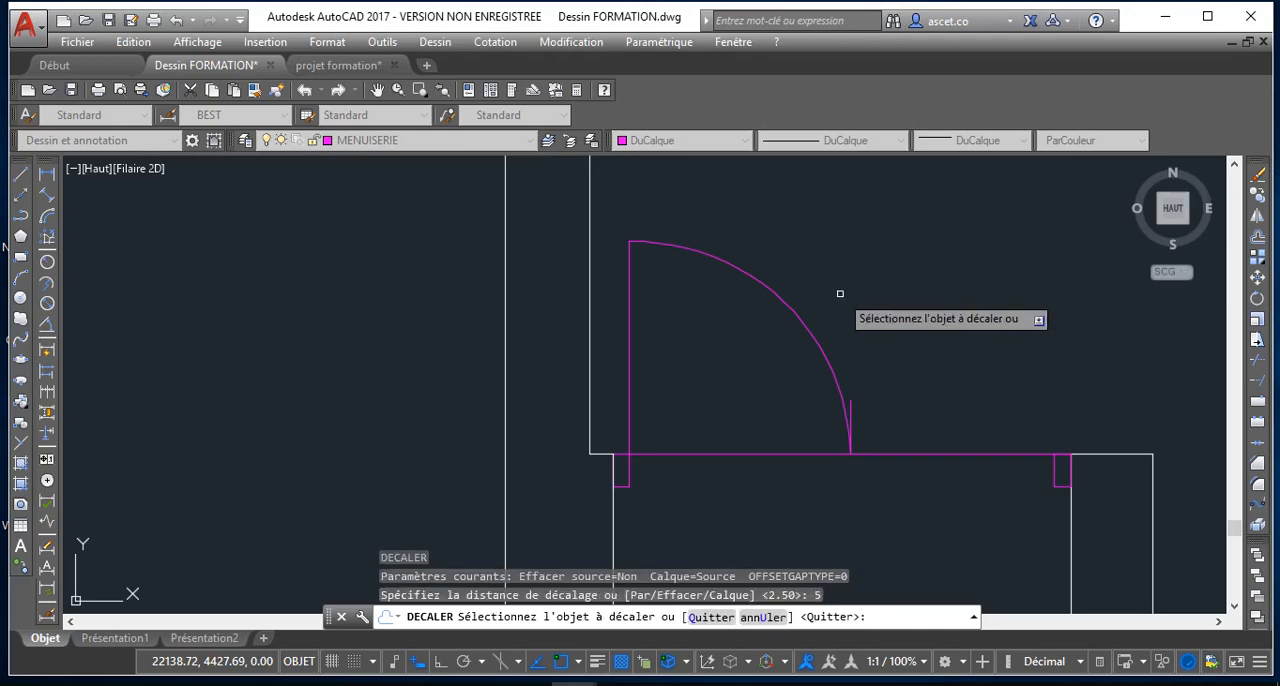
pyautogui.click(628, 348)
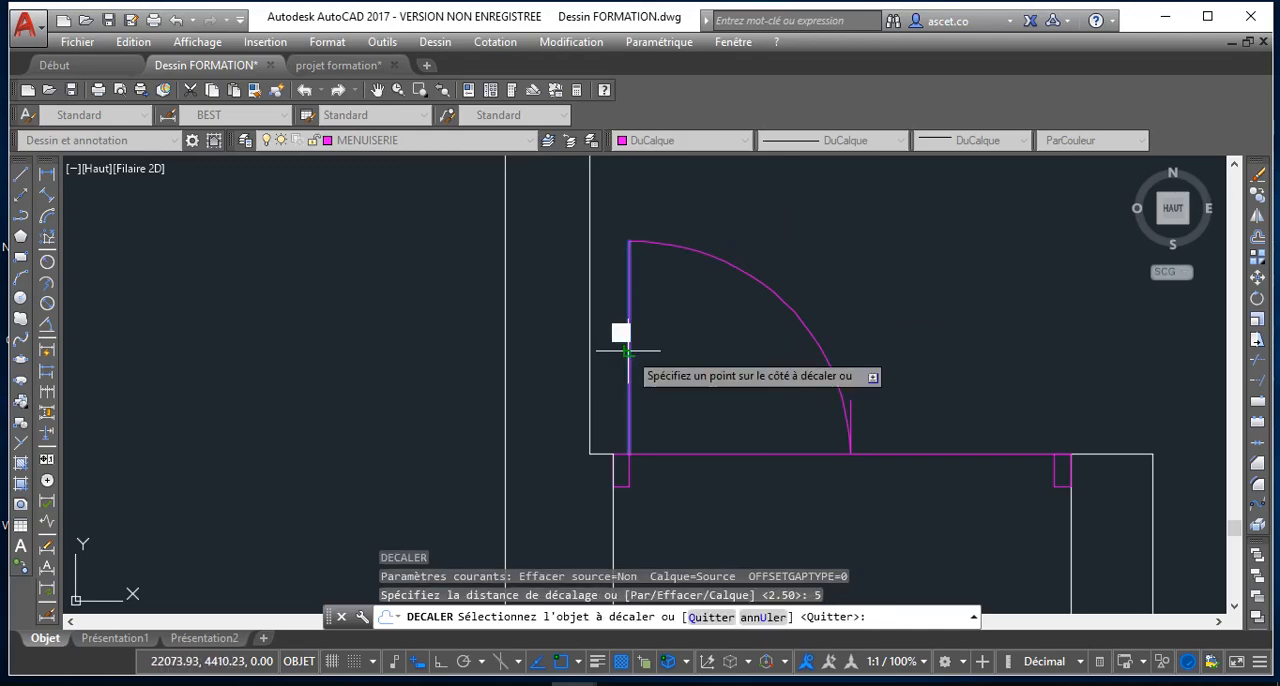
pyautogui.click(686, 358)
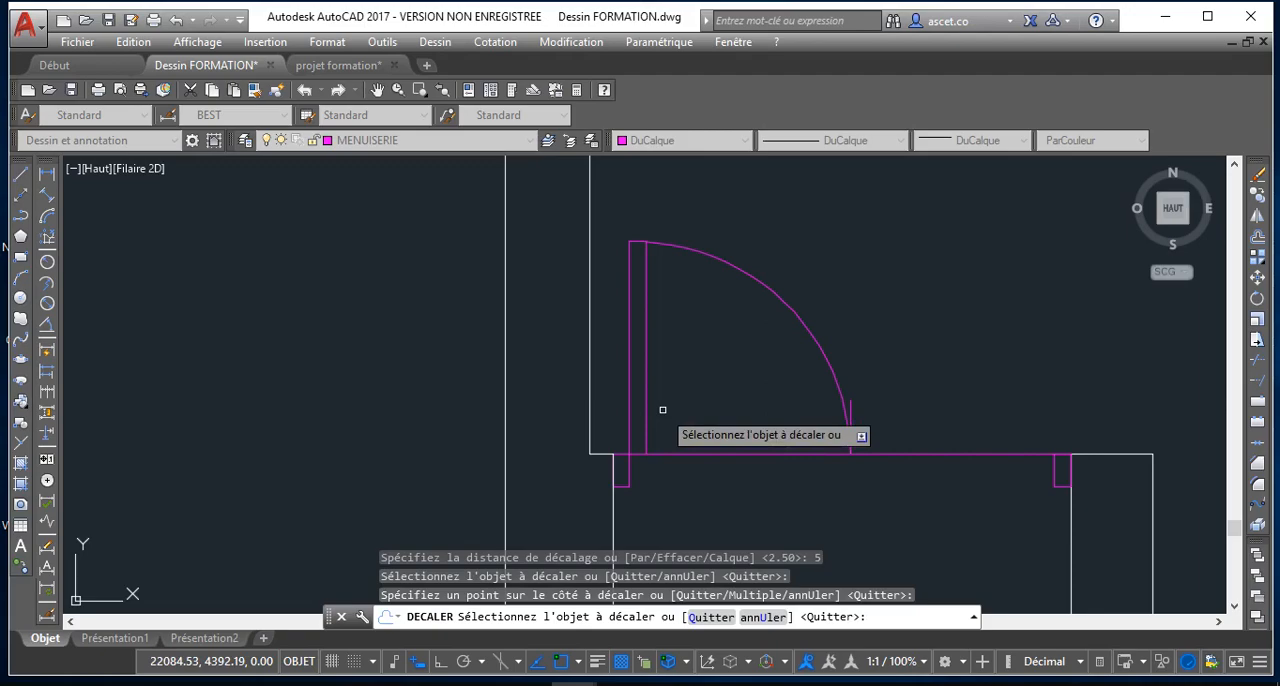
pyautogui.press('Return')
pyautogui.press('Return')
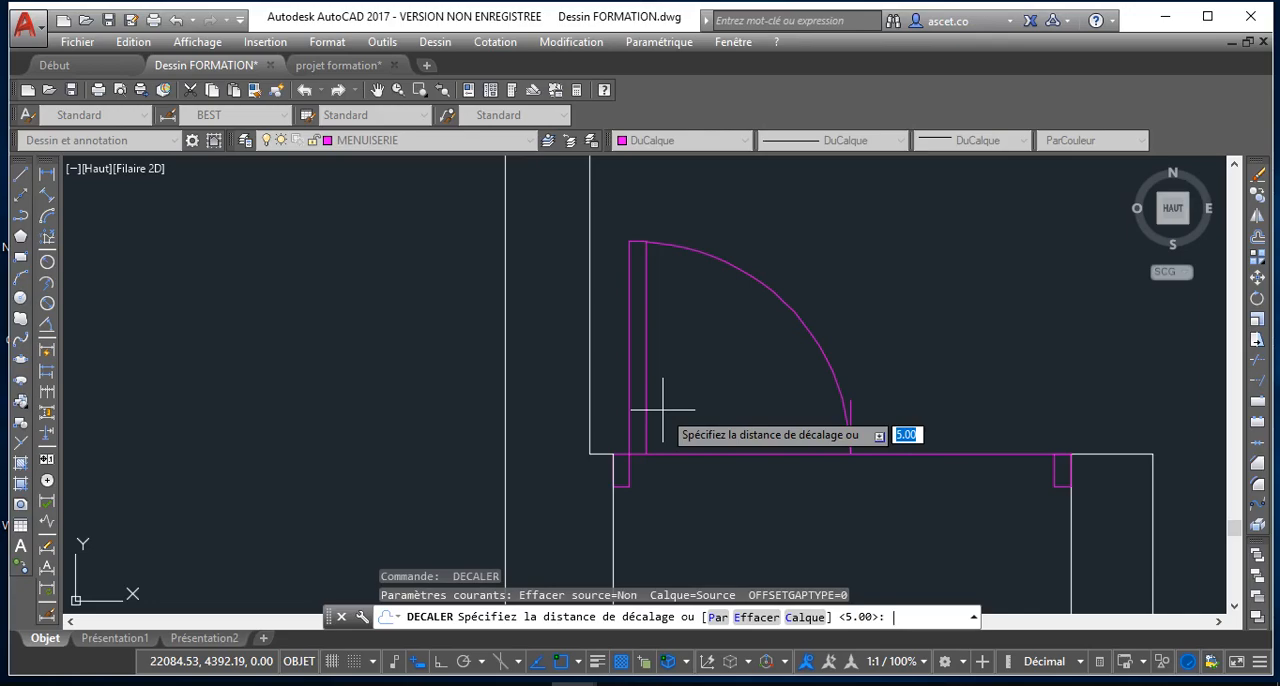
pyautogui.press('Return')
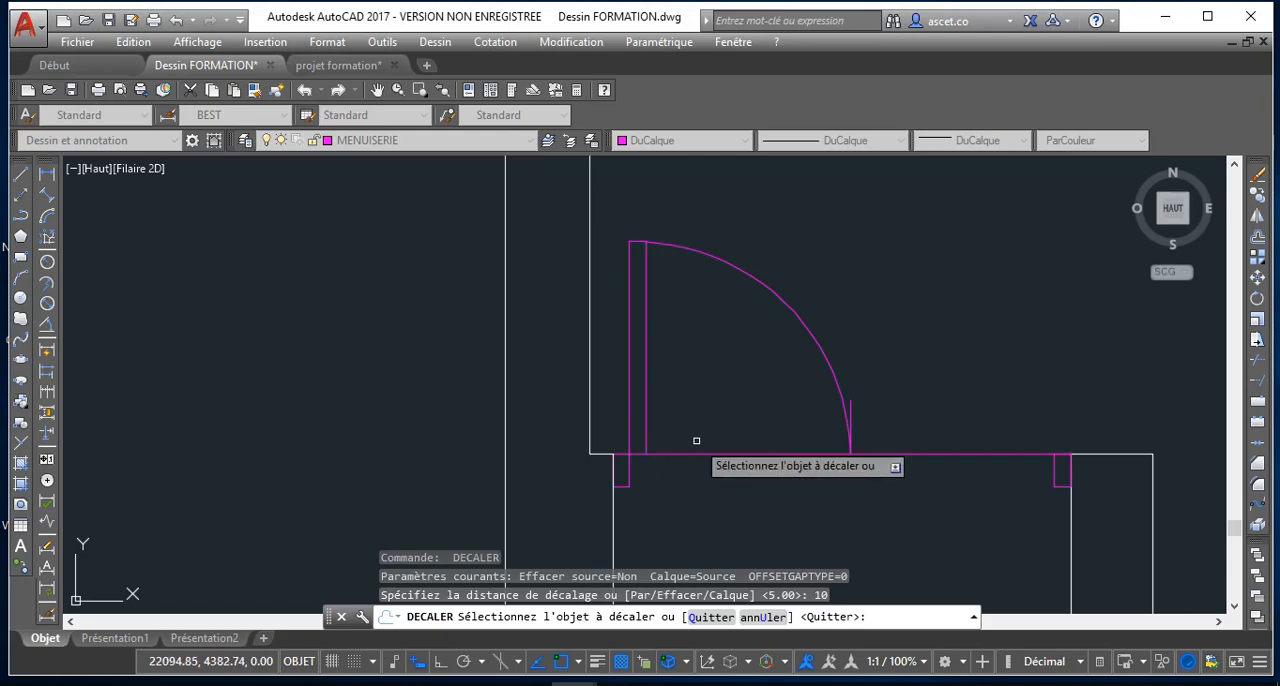
pyautogui.press('Escape')
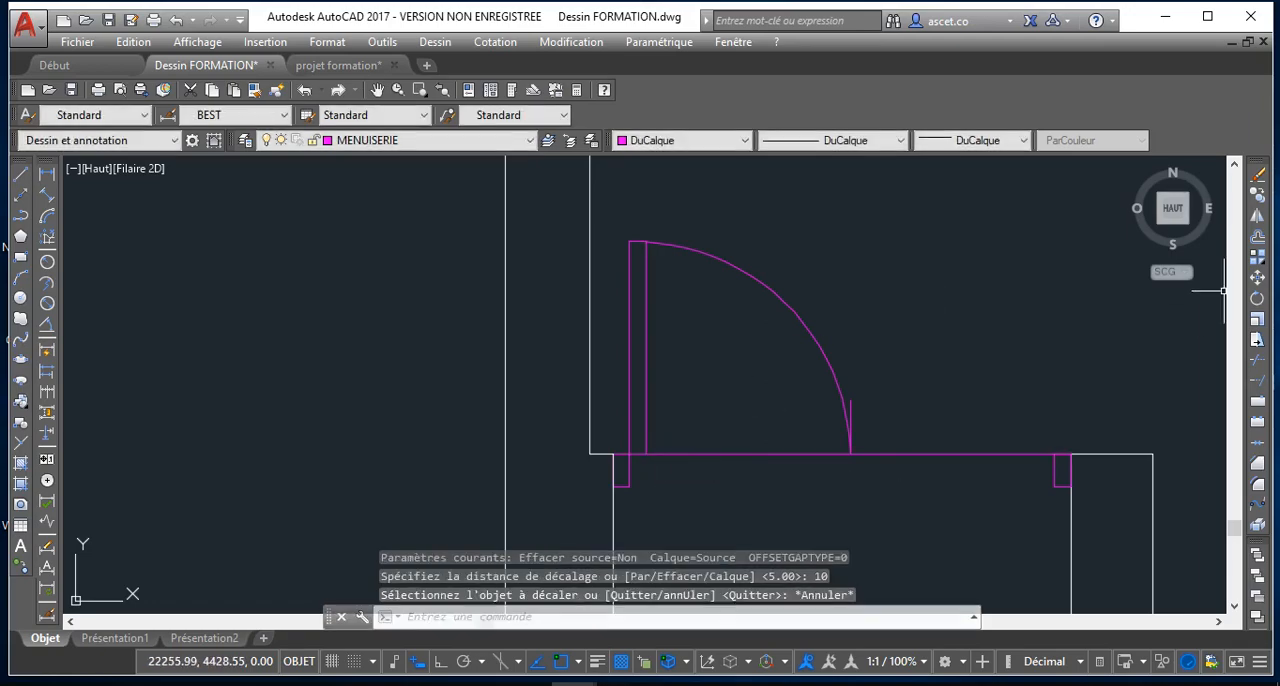
# Trim away the horizontal line across the door opening between the leaf and the opposite jamb
pyautogui.click(1260, 358)
pyautogui.rightClick(980, 511)
pyautogui.click(974, 488)
pyautogui.click(968, 414)
pyautogui.click(814, 440)
pyautogui.click(879, 464)
pyautogui.scroll(4, 846, 443)
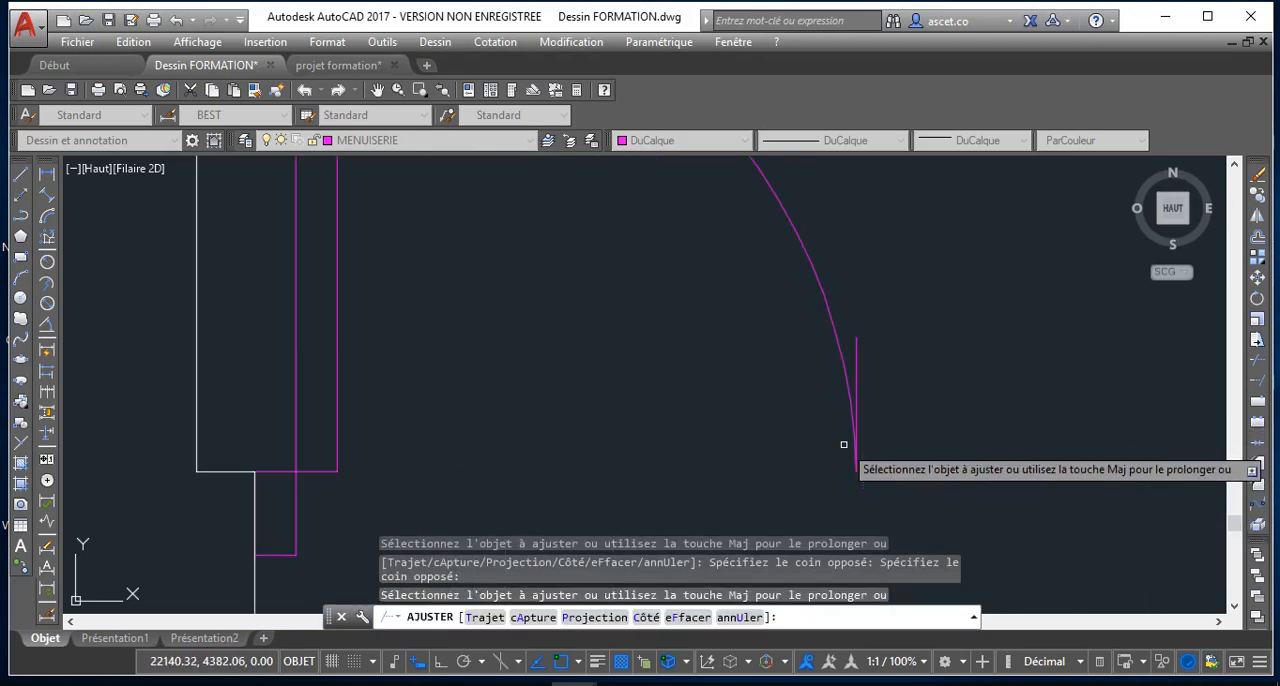
pyautogui.scroll(-6, 842, 444)
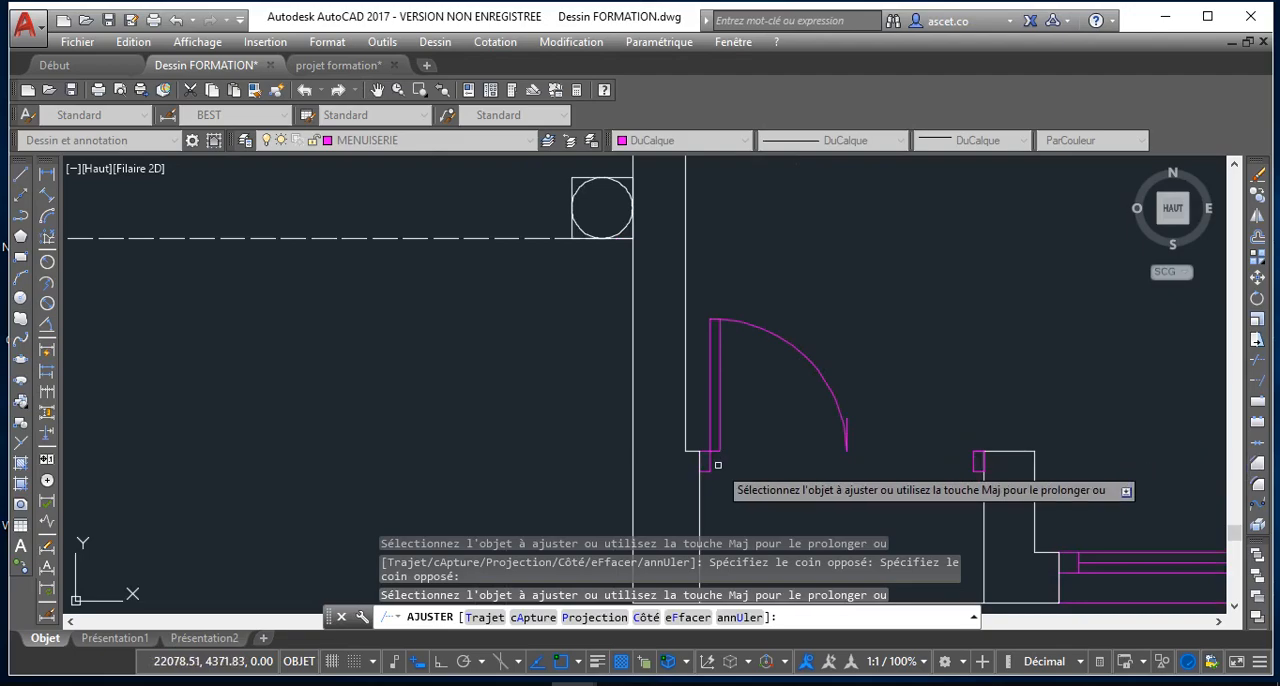
pyautogui.press('Escape')
# Offset the leaf's short end line at the hinge by 10 units into the leaf
pyautogui.press('BackSpace')
pyautogui.write('dc')
pyautogui.press('Return')
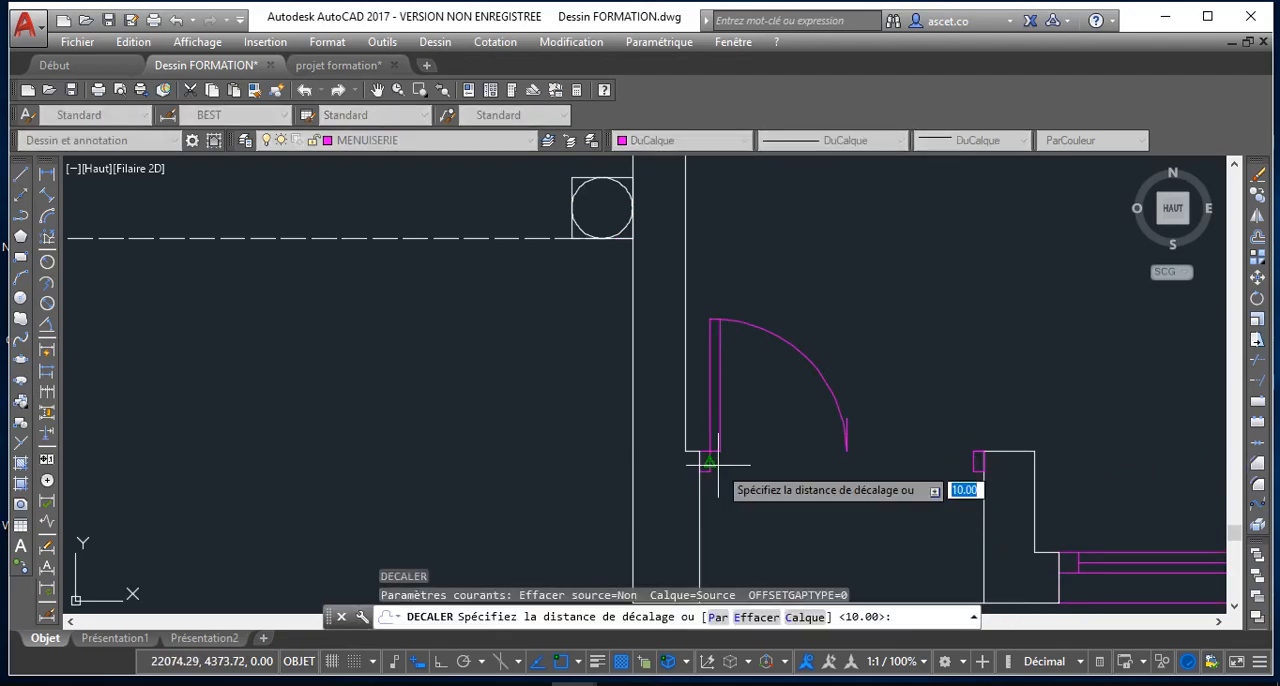
pyautogui.write('10')
pyautogui.press('Return')
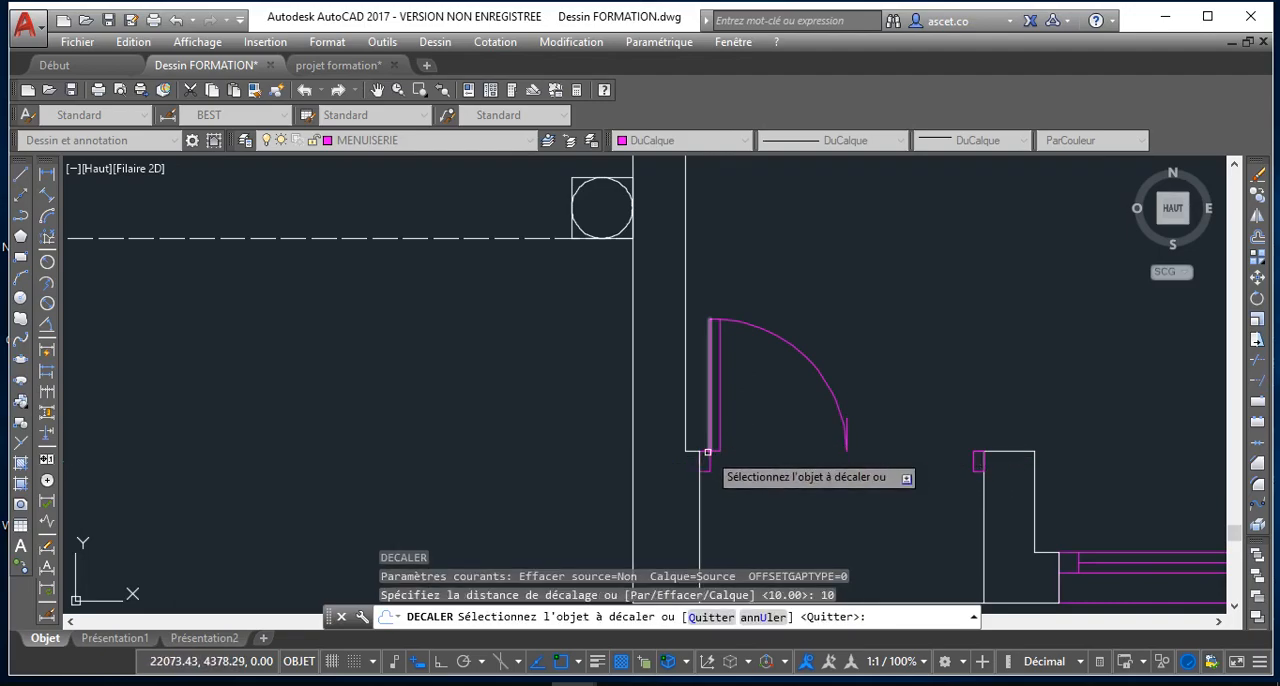
pyautogui.scroll(4, 707, 452)
pyautogui.click(717, 450)
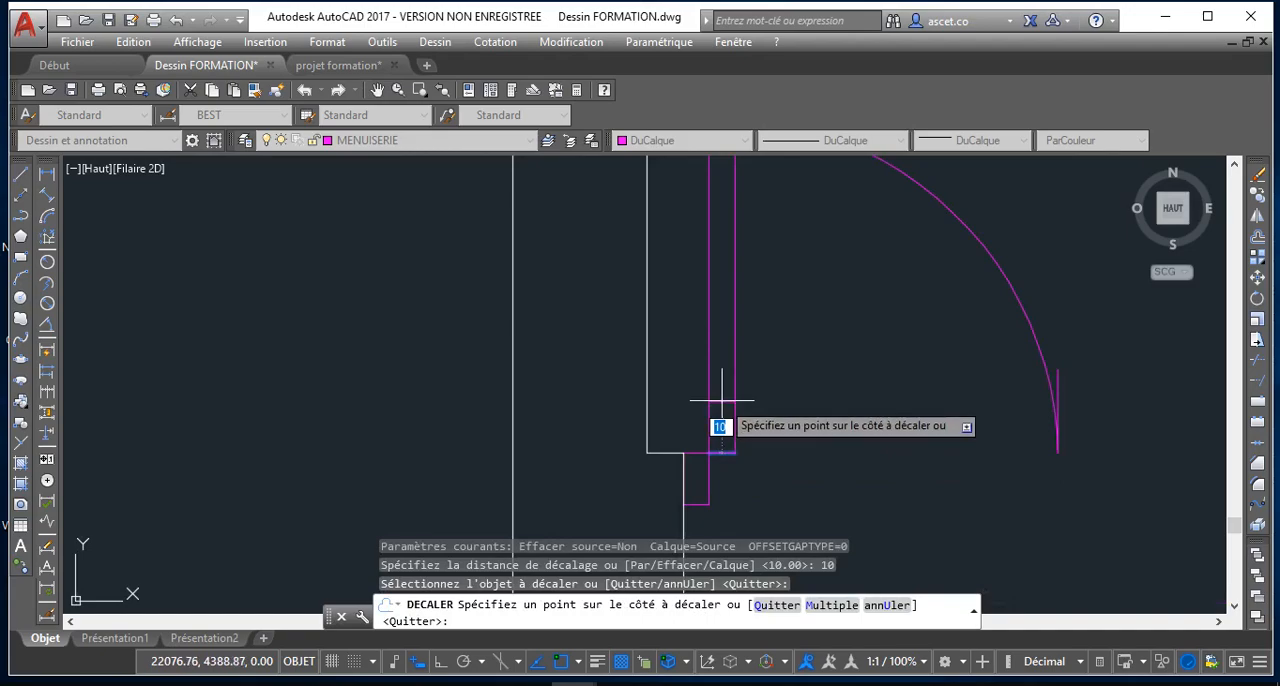
pyautogui.click(722, 368)
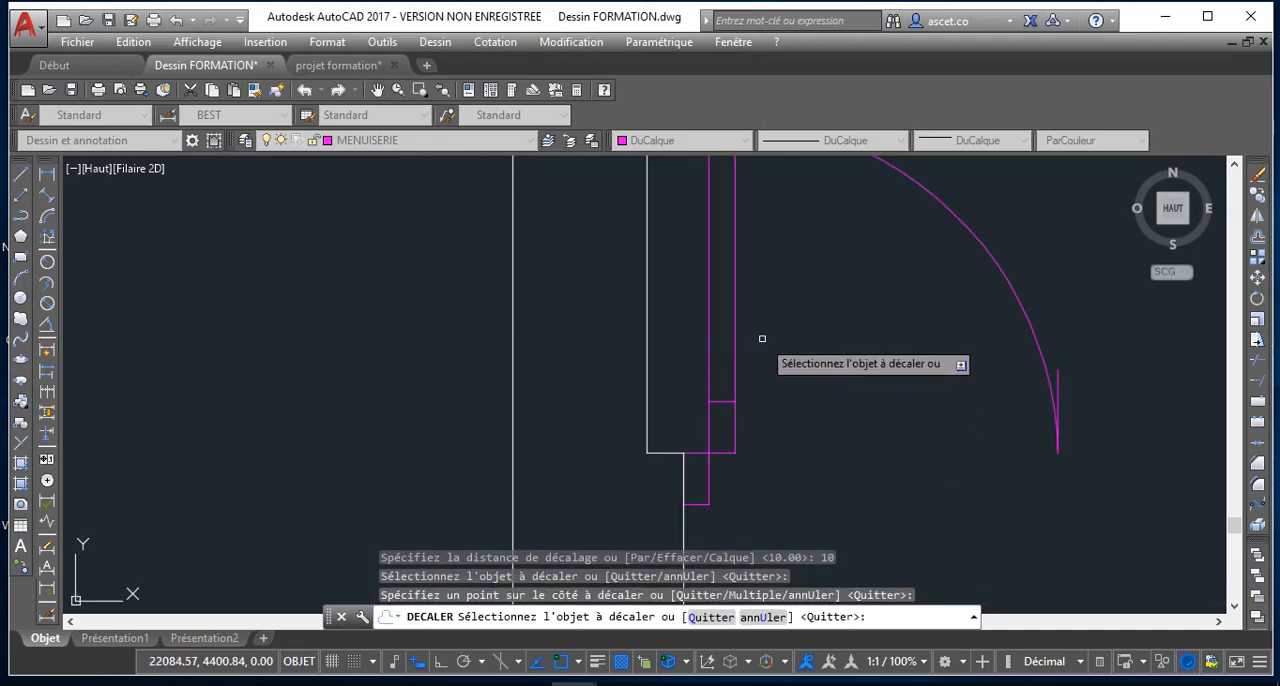
pyautogui.press('Return')
pyautogui.press('Return')
pyautogui.write('55')
pyautogui.press('Return')
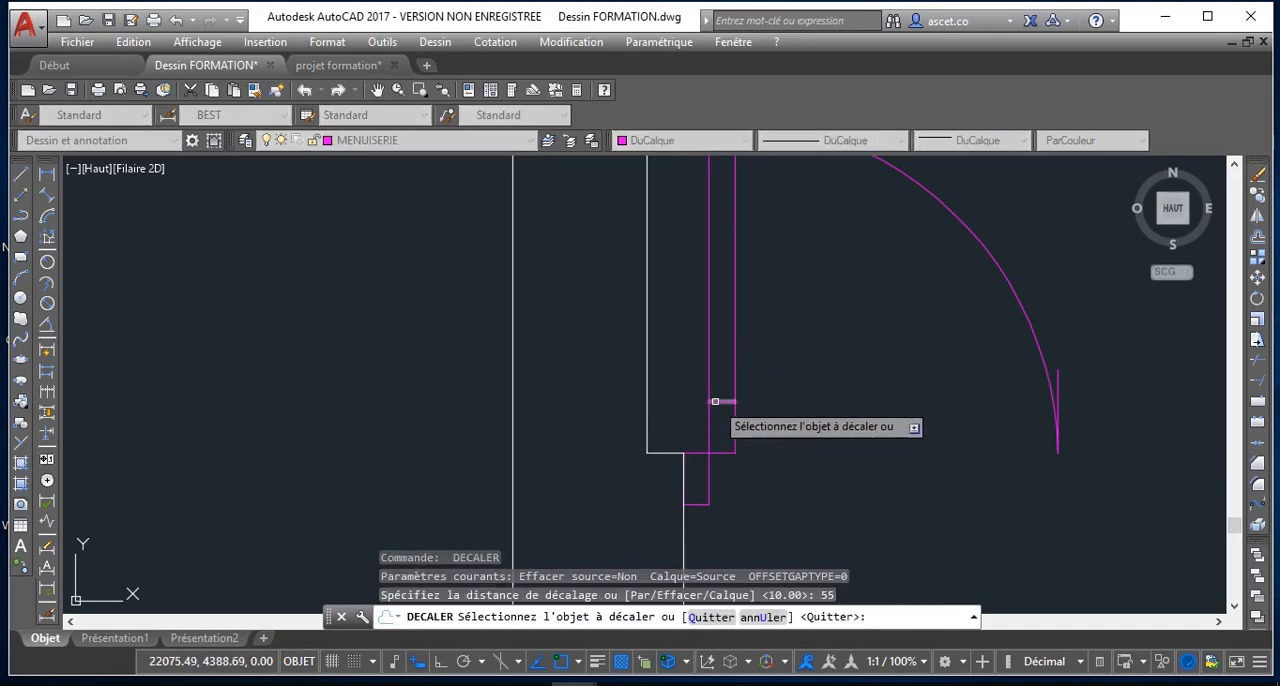
pyautogui.click(709, 401)
pyautogui.scroll(-6, 738, 355)
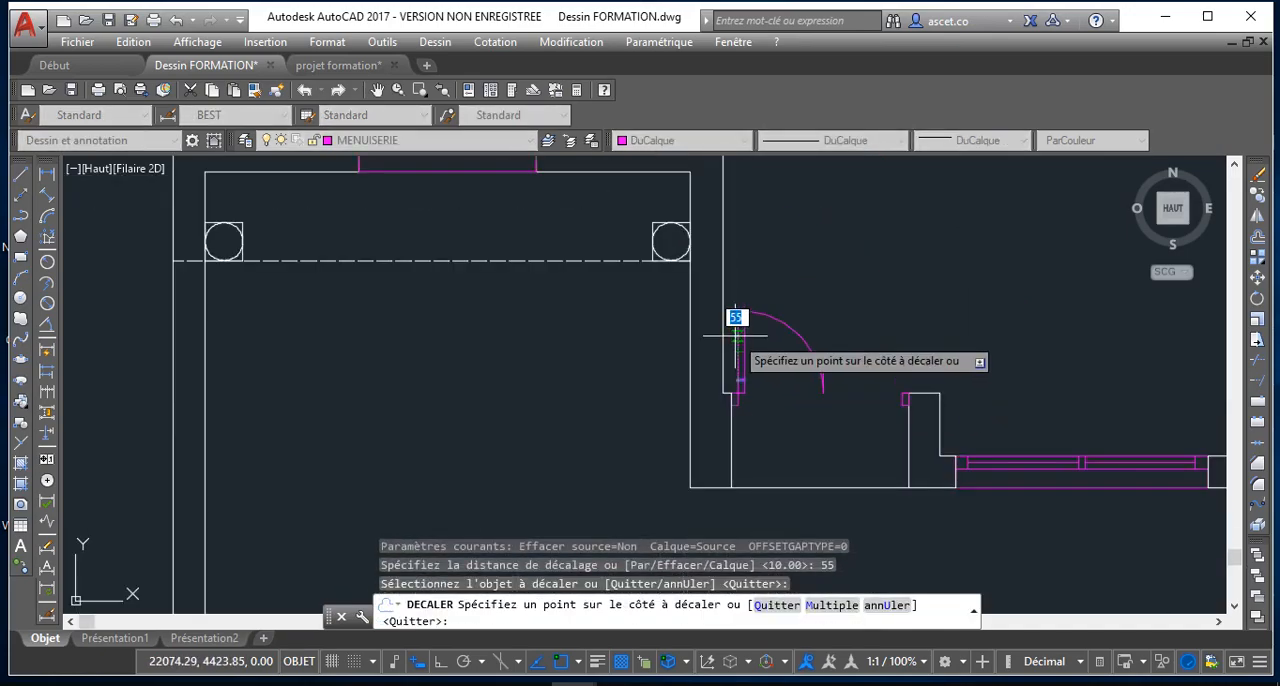
pyautogui.scroll(2, 734, 342)
pyautogui.press('Escape')
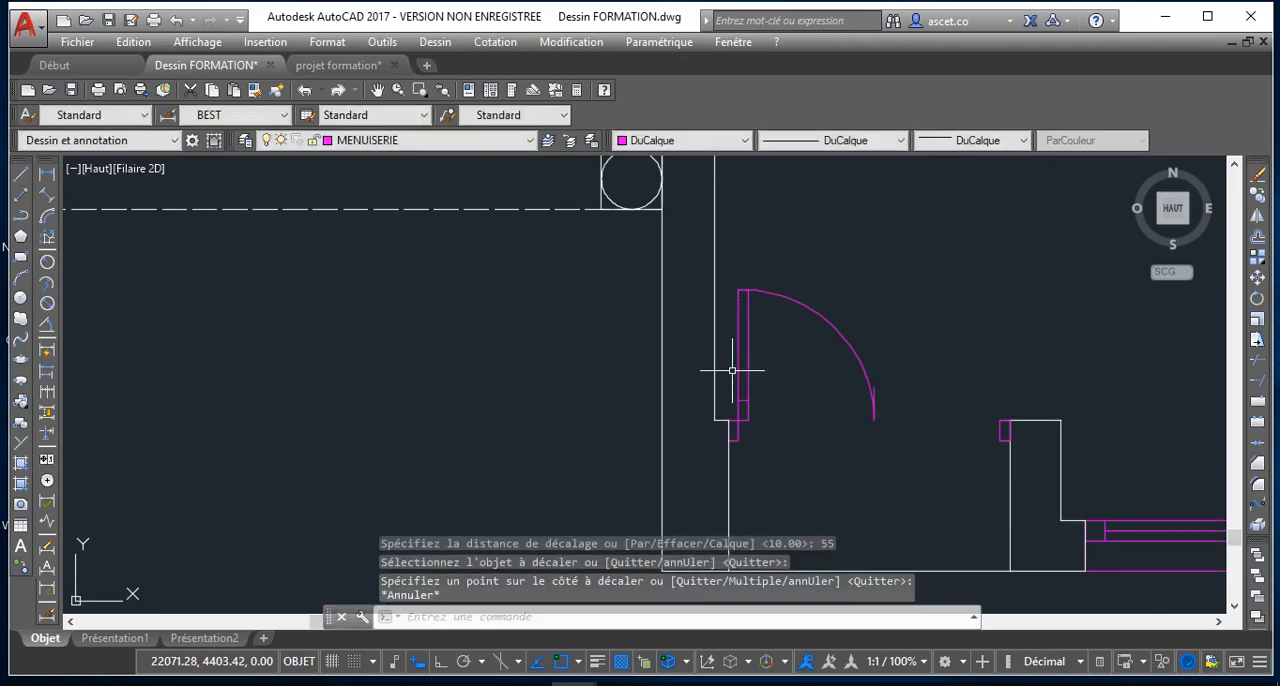
pyautogui.press('Return')
pyautogui.press('Return')
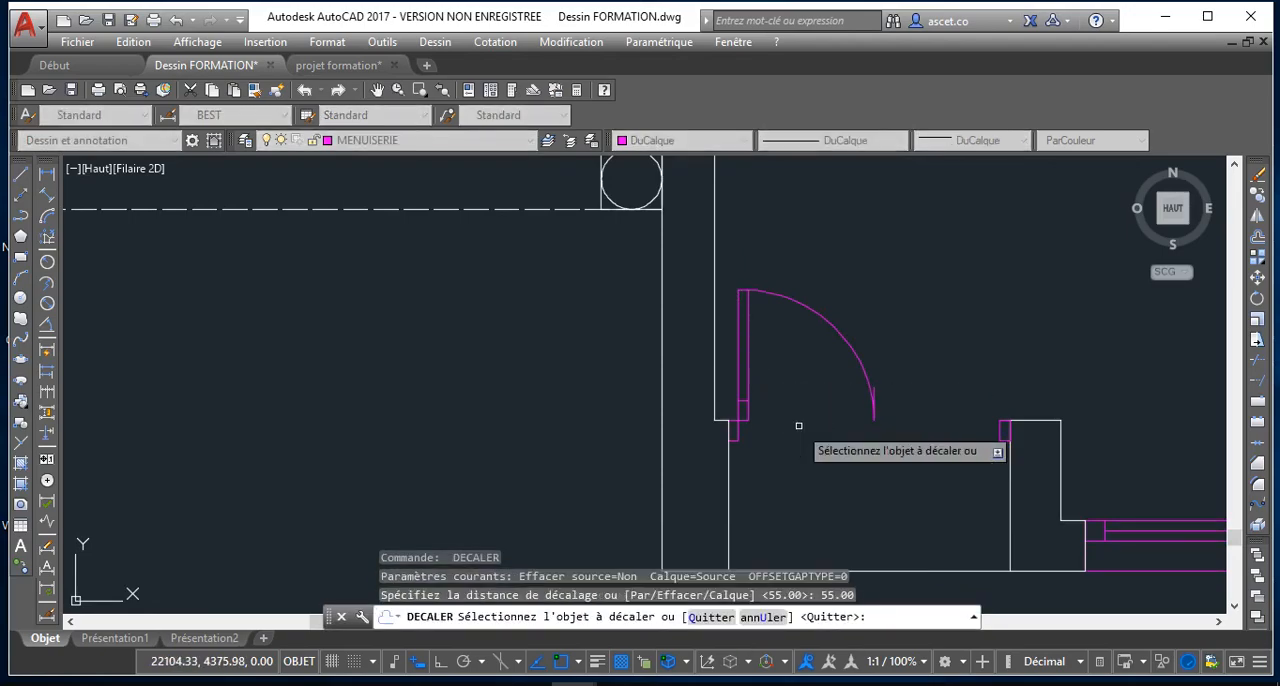
pyautogui.press('Return')
pyautogui.press('Return')
# Offset the leaf's inner cross line by 45 units toward the leaf's free end
pyautogui.write('4')
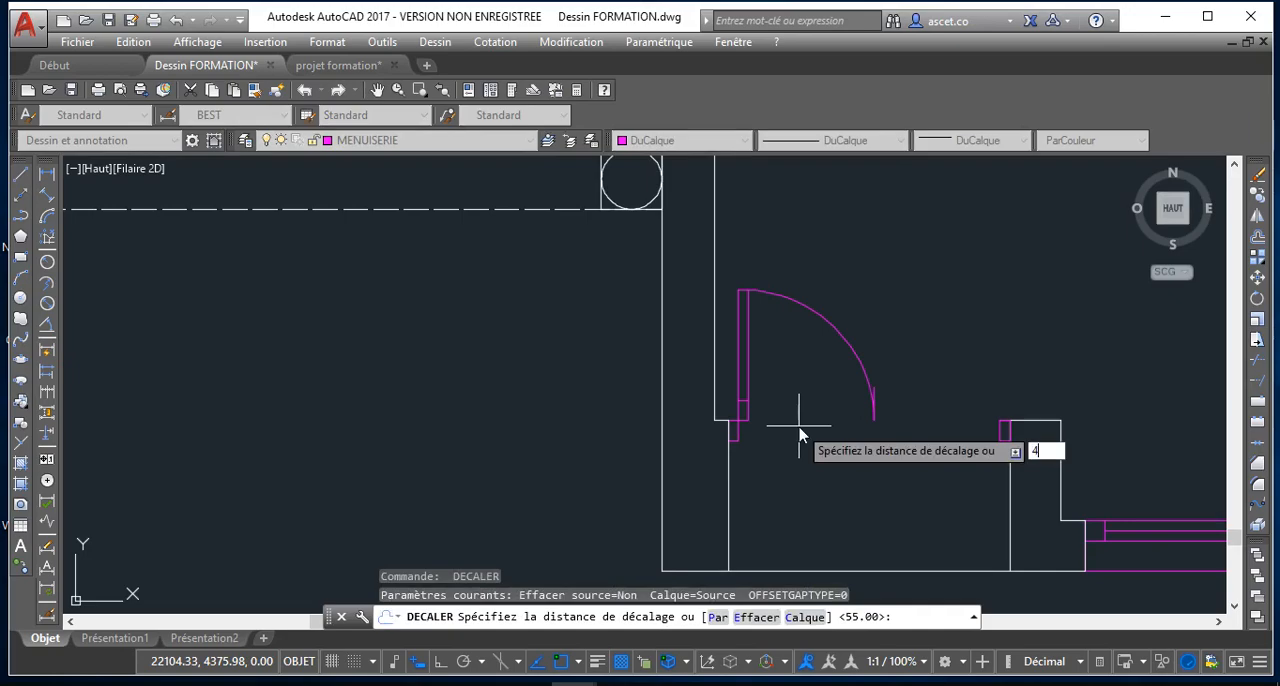
pyautogui.write('5')
pyautogui.press('Return')
pyautogui.scroll(4, 744, 400)
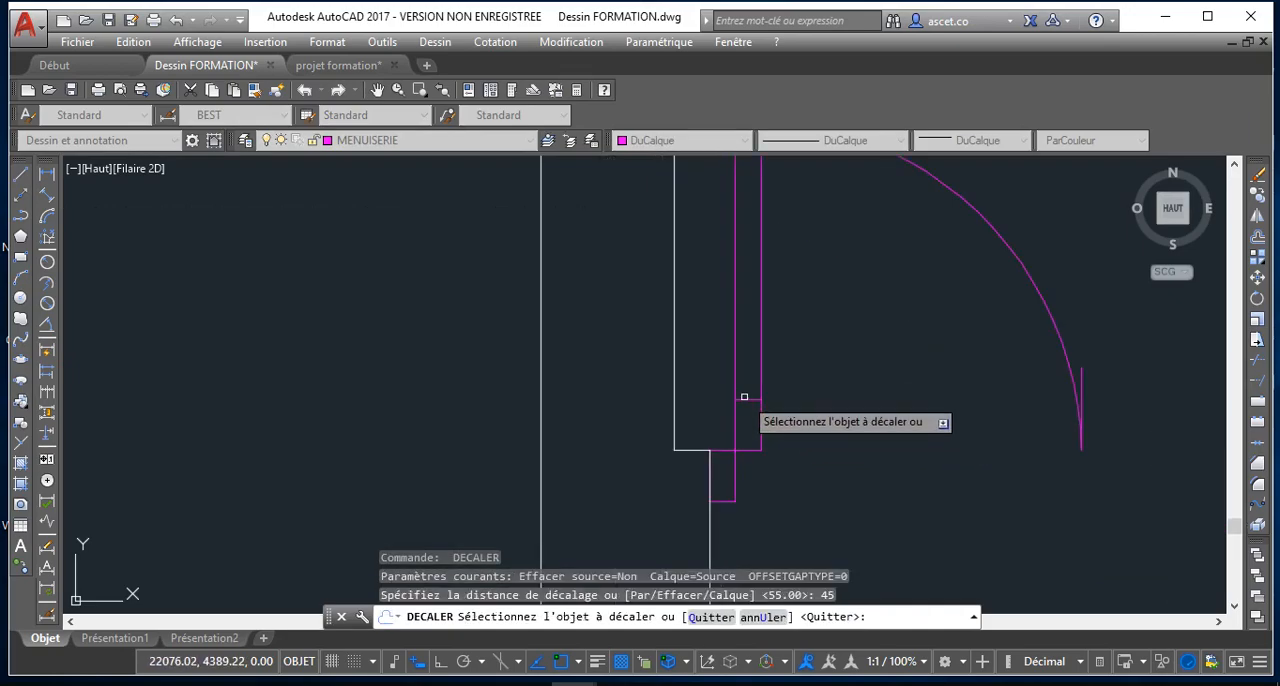
pyautogui.click(744, 397)
pyautogui.click(716, 205)
pyautogui.scroll(-6, 747, 227)
pyautogui.moveTo(746, 235); pyautogui.dragTo(740, 306, button='middle')
pyautogui.scroll(4, 741, 306)
pyautogui.moveTo(753, 262); pyautogui.dragTo(759, 308, button='middle')
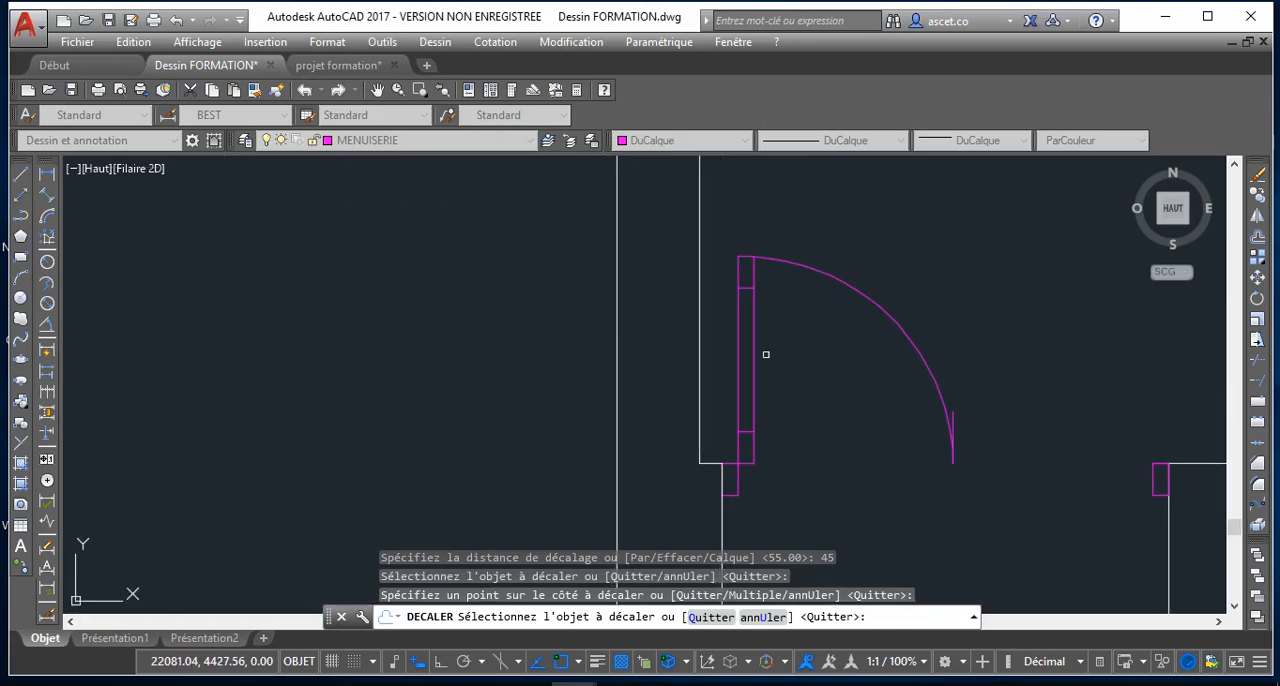
pyautogui.press('Return')
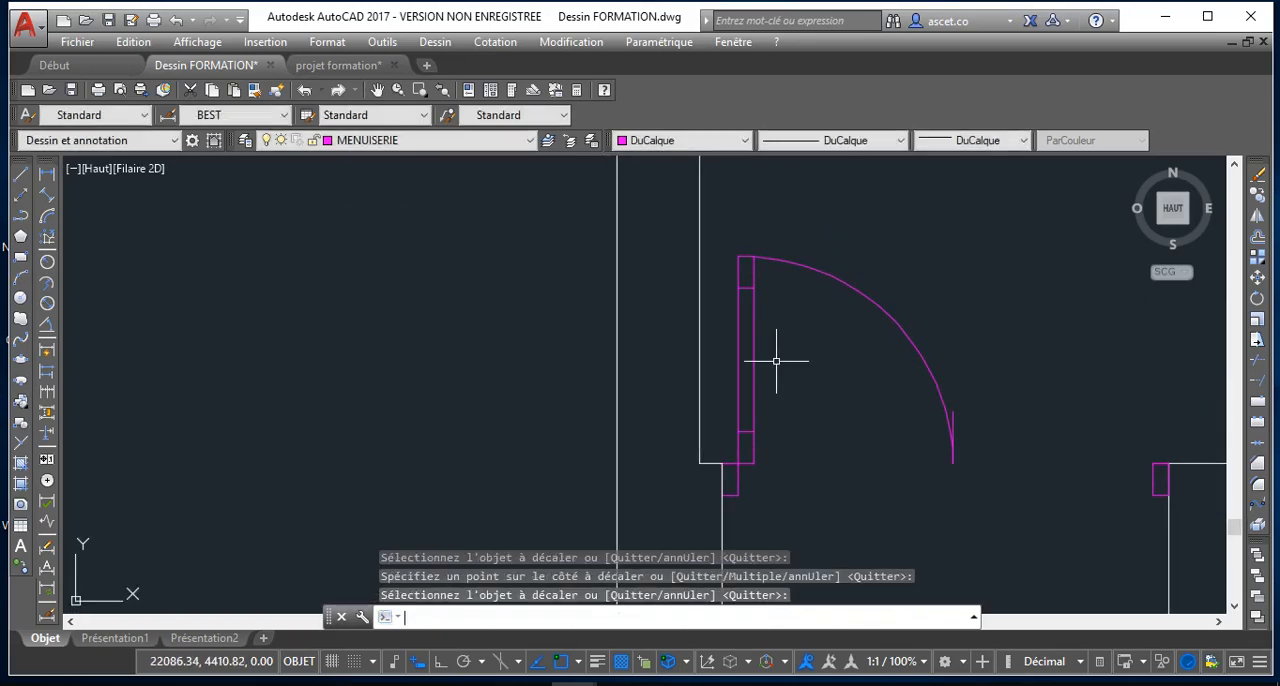
# Offset the leaf's outer vertical line by 2.5 units inward to draw its centre line
pyautogui.press('Return')
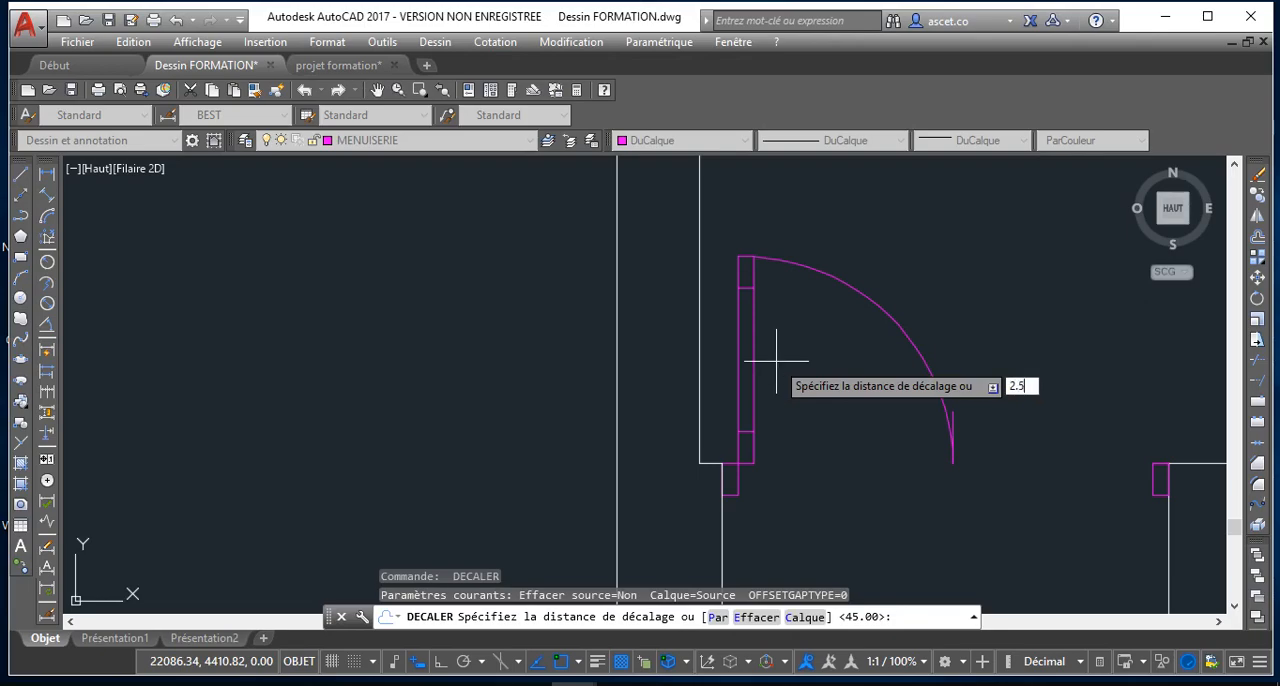
pyautogui.press('Return')
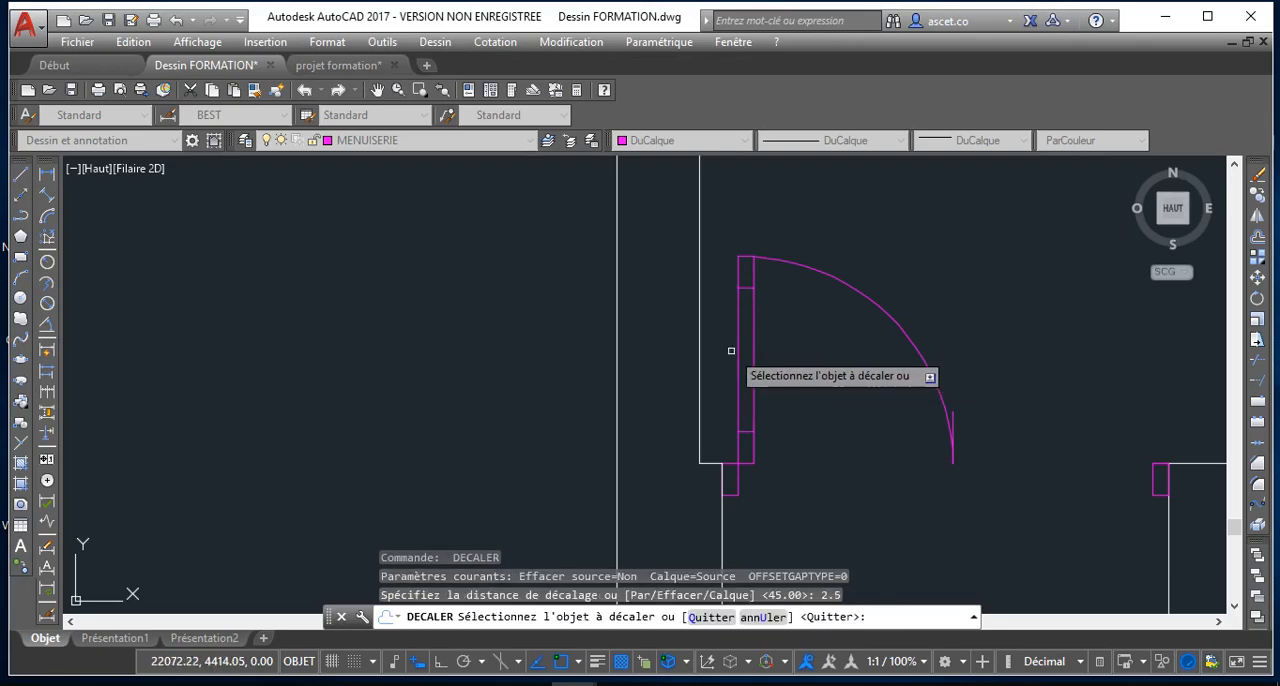
pyautogui.click(738, 352)
pyautogui.click(747, 353)
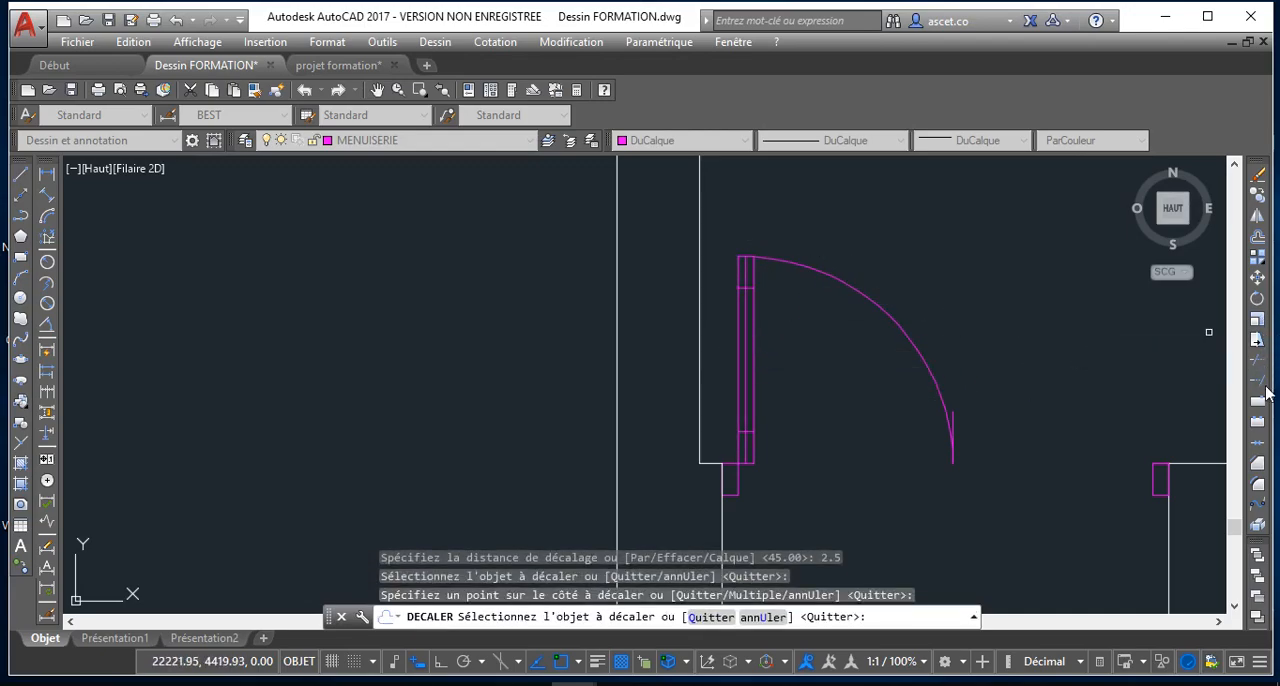
# Trim the leaf lines' overshoot beyond the swing arc at the leaf's free end
pyautogui.click(1257, 361)
pyautogui.scroll(2, 770, 252)
pyautogui.scroll(10, 759, 258)
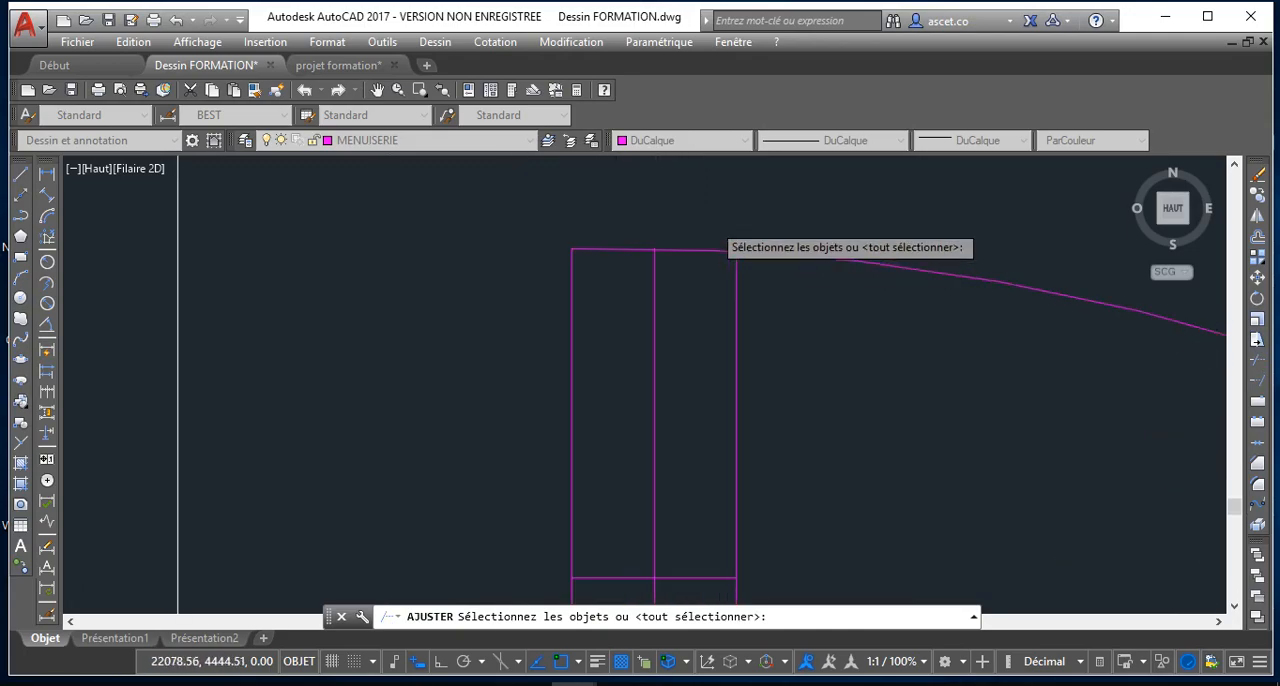
pyautogui.press('Return')
pyautogui.click(779, 290)
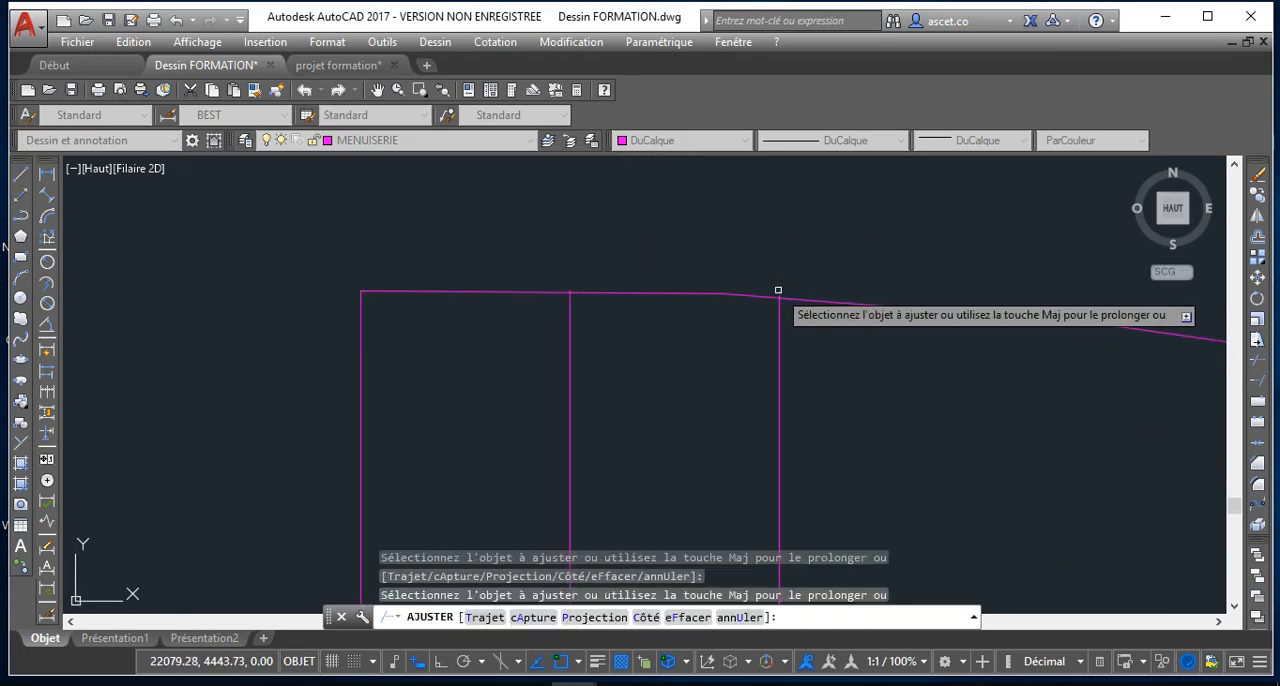
pyautogui.scroll(4, 560, 277)
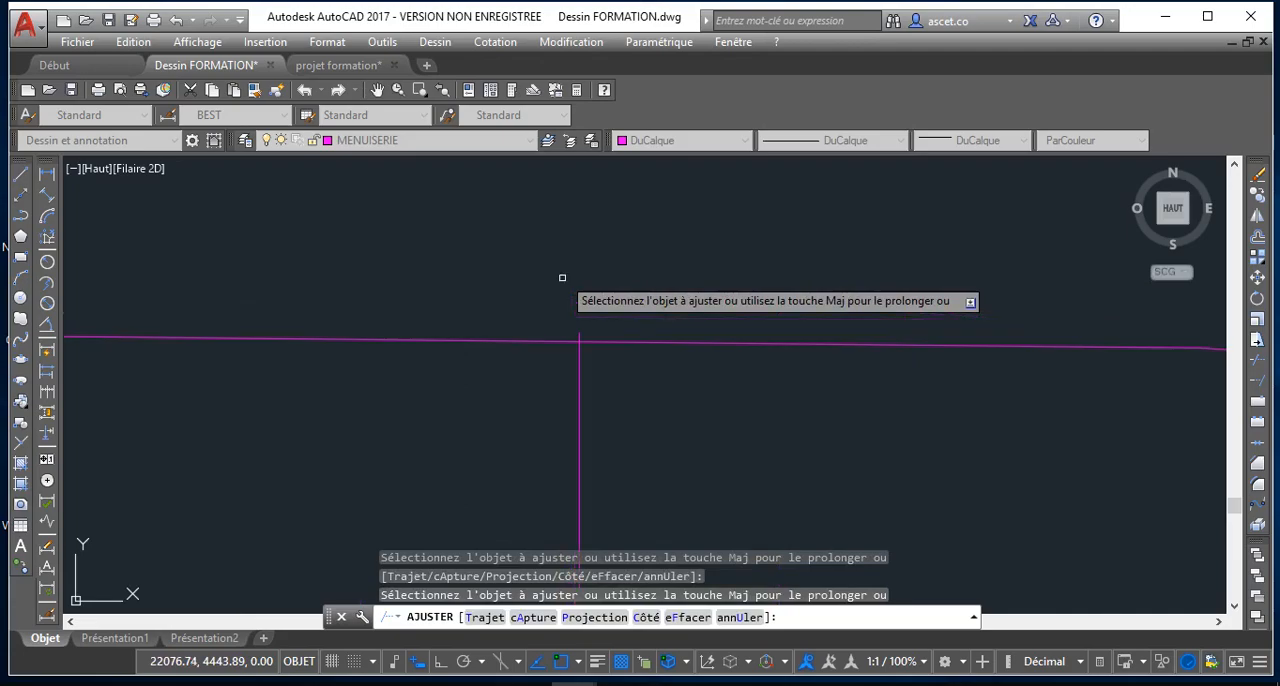
pyautogui.click(585, 336)
pyautogui.scroll(-4, 600, 345)
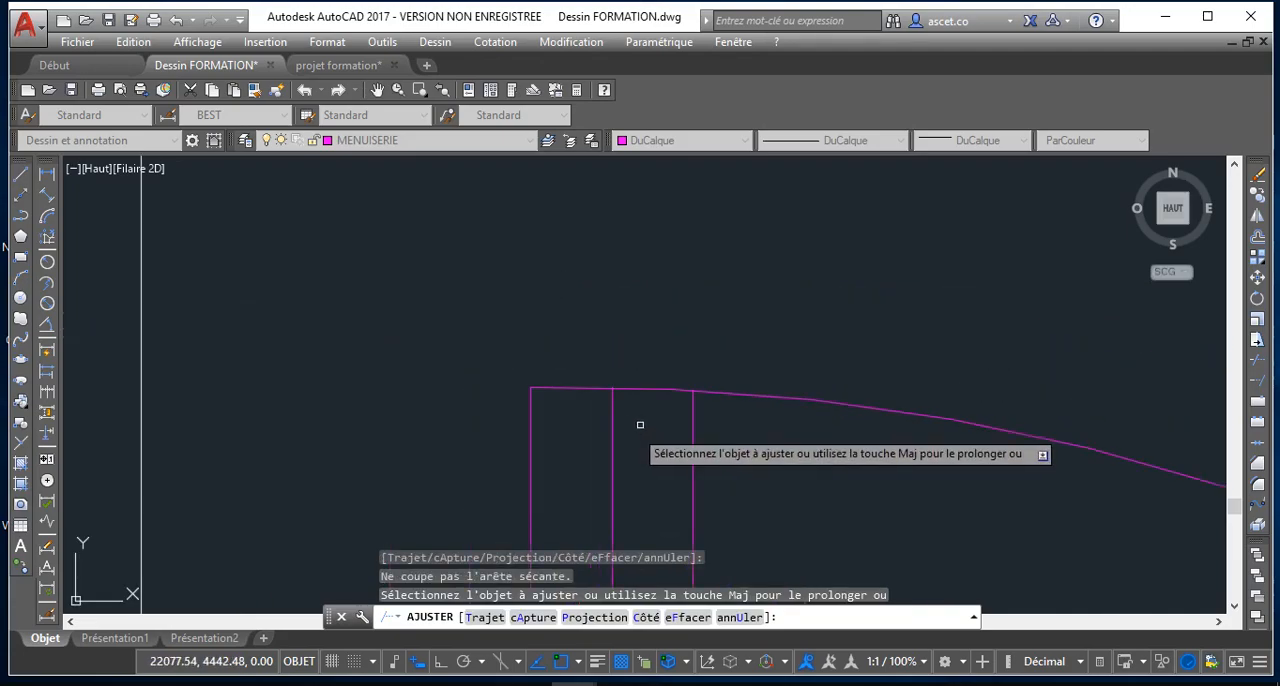
pyautogui.moveTo(692, 506); pyautogui.dragTo(677, 420, button='middle')
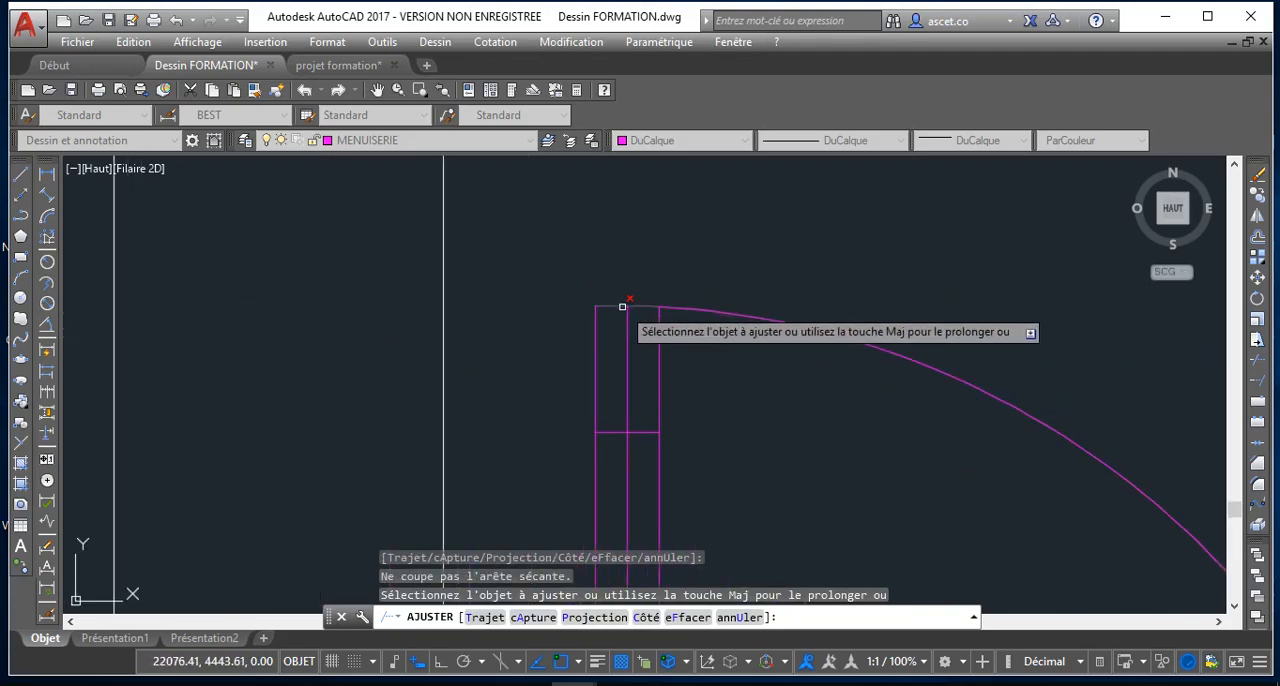
pyautogui.scroll(-8, 651, 403)
pyautogui.moveTo(651, 408); pyautogui.dragTo(641, 162, button='middle')
pyautogui.scroll(4, 638, 302)
pyautogui.scroll(-3, 729, 357)
pyautogui.scroll(3, 691, 326)
pyautogui.rightClick(692, 326)
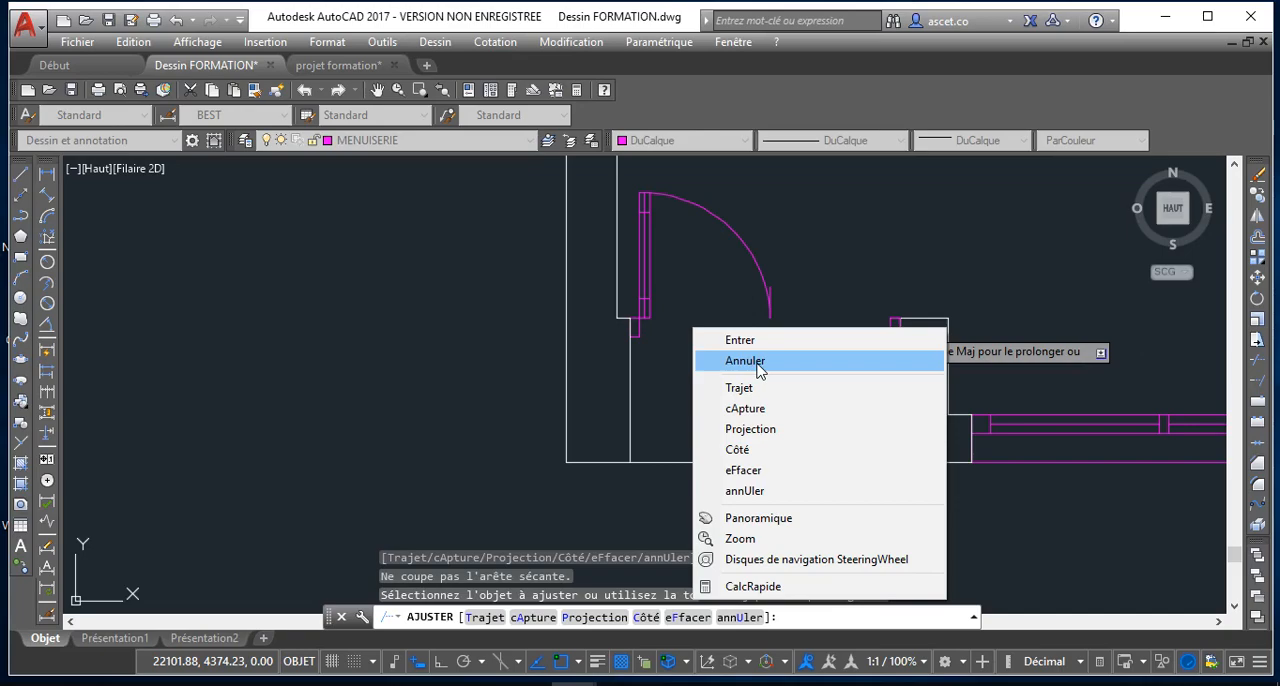
pyautogui.click(745, 361)
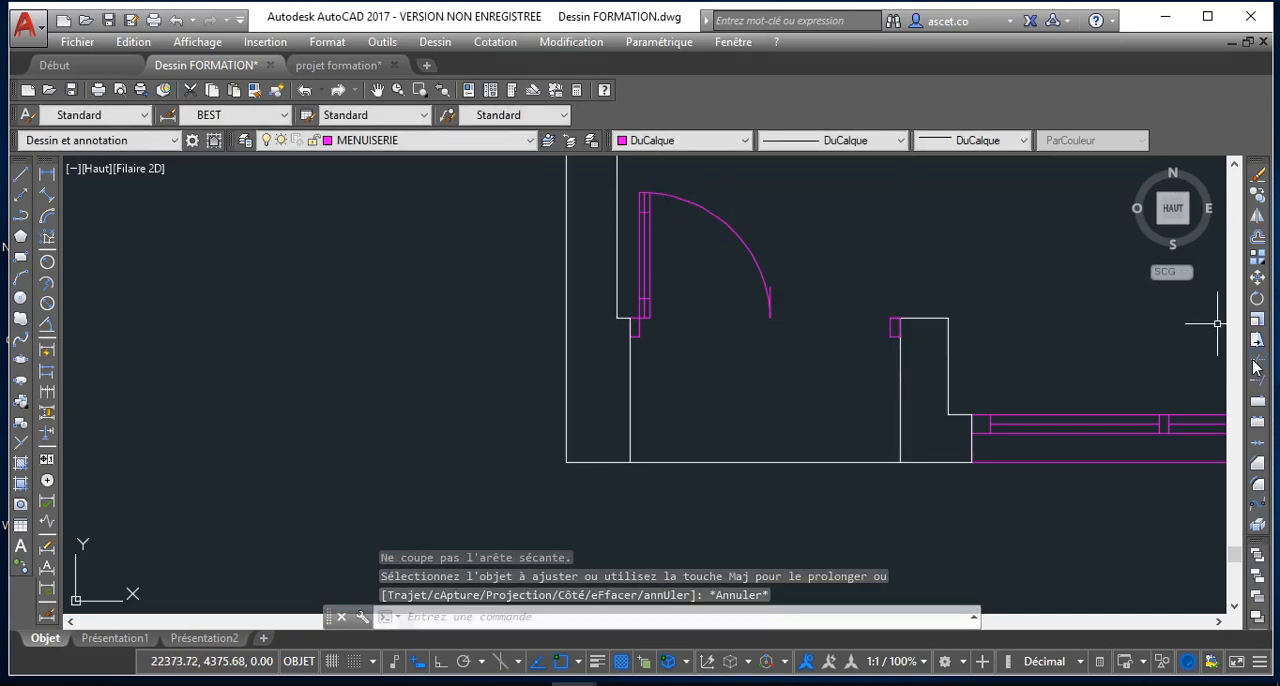
# Trim the leaf's centre line at both ends so it runs only between the two cross lines
pyautogui.click(1257, 368)
pyautogui.press('Return')
pyautogui.scroll(6, 640, 200)
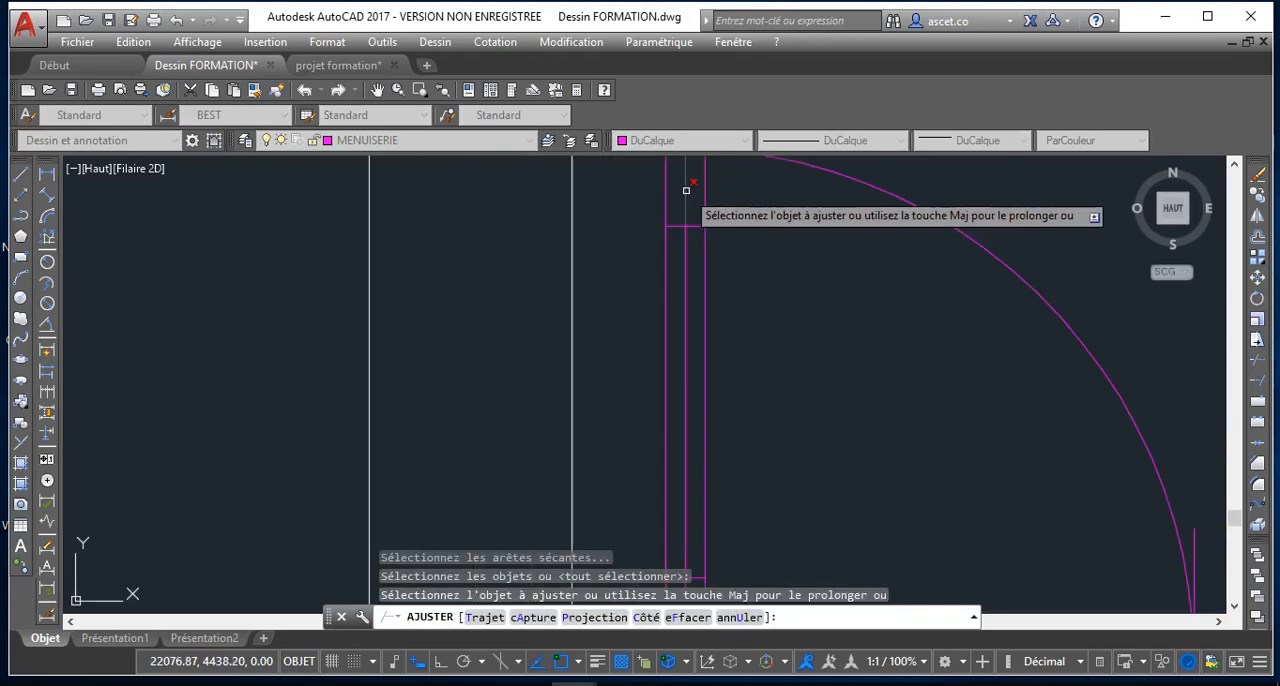
pyautogui.scroll(-3, 680, 360)
pyautogui.scroll(4, 661, 347)
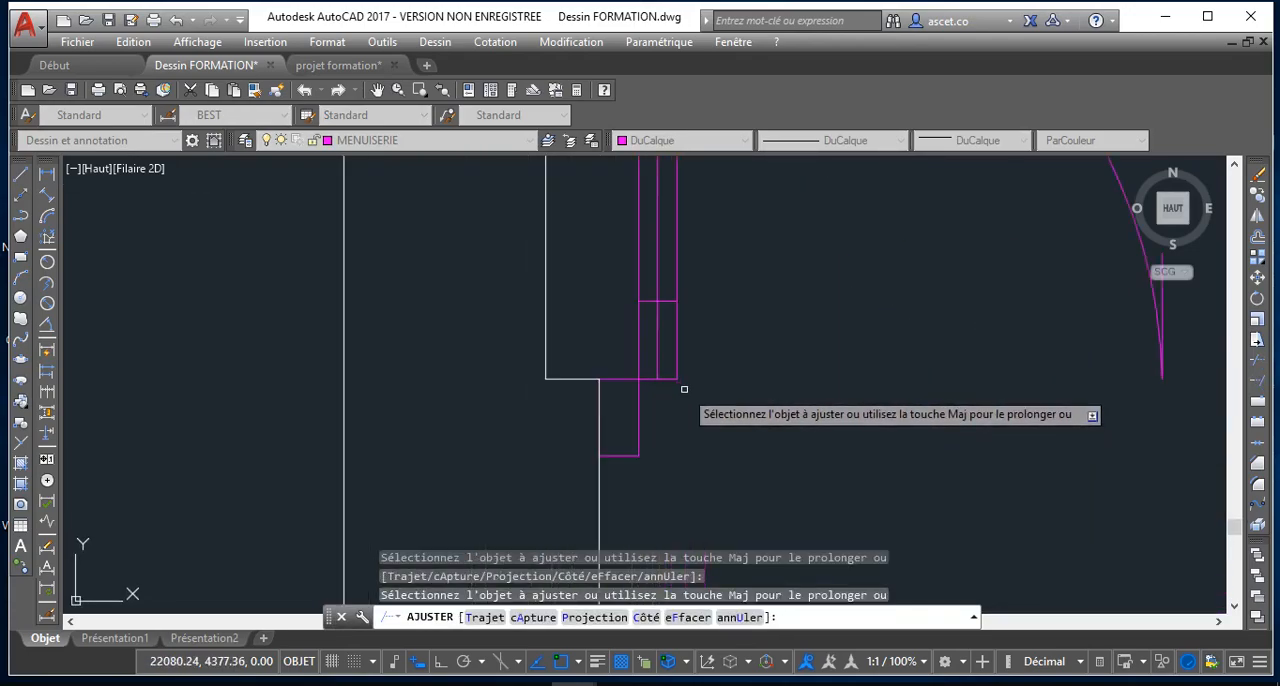
pyautogui.click(640, 329)
pyautogui.click(652, 332)
pyautogui.scroll(-4, 703, 343)
pyautogui.moveTo(718, 339); pyautogui.dragTo(699, 406, button='middle')
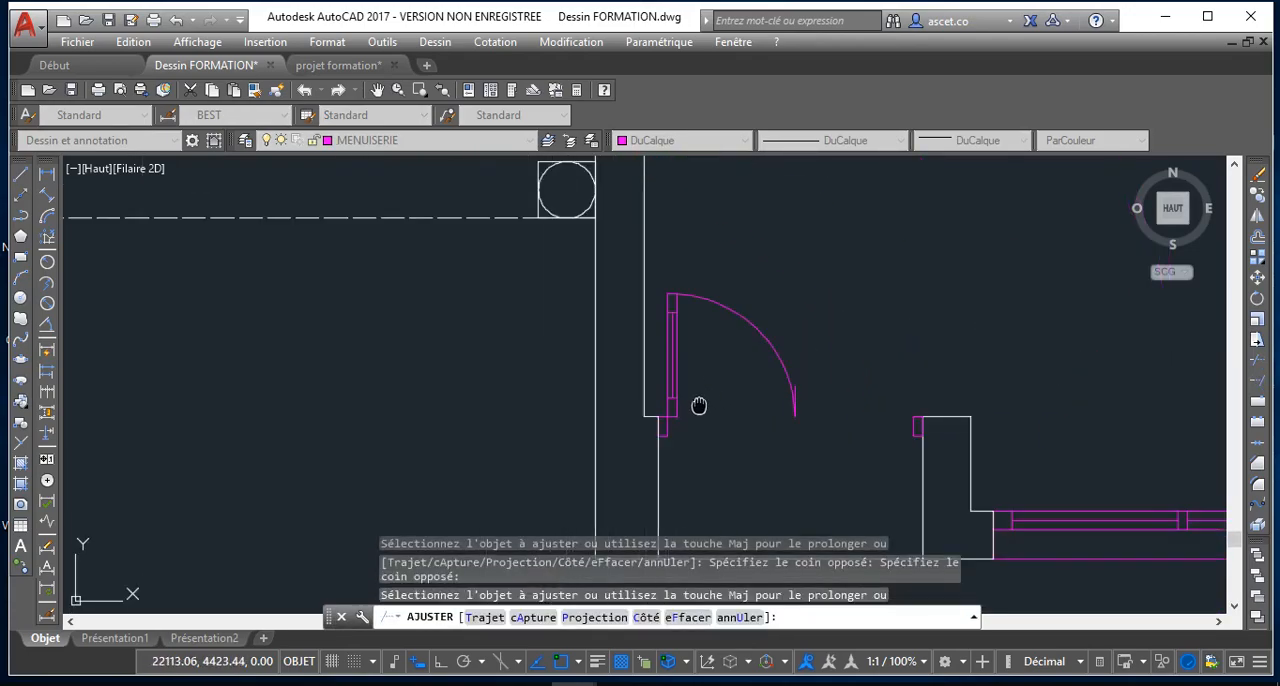
pyautogui.rightClick(735, 338)
pyautogui.click(762, 370)
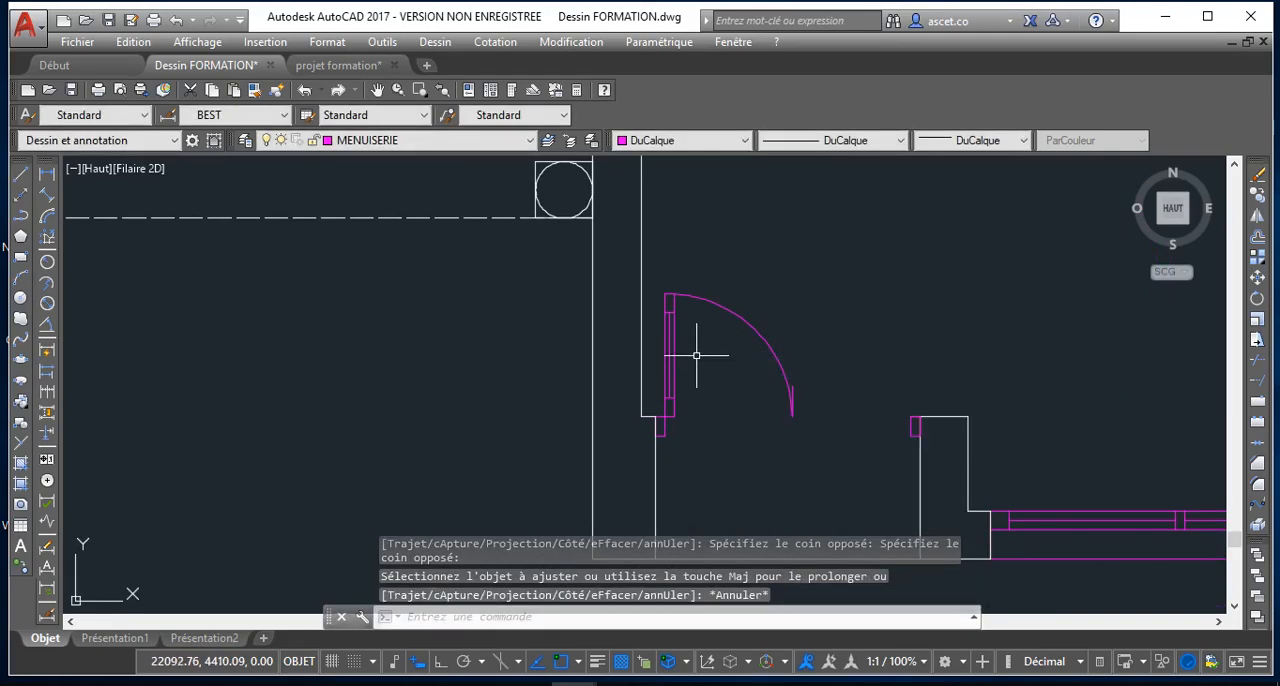
# Mirror the detailed door leaf and its swing arc about a vertical axis through the arc's end at the opening, keeping the originals
pyautogui.click(655, 272)
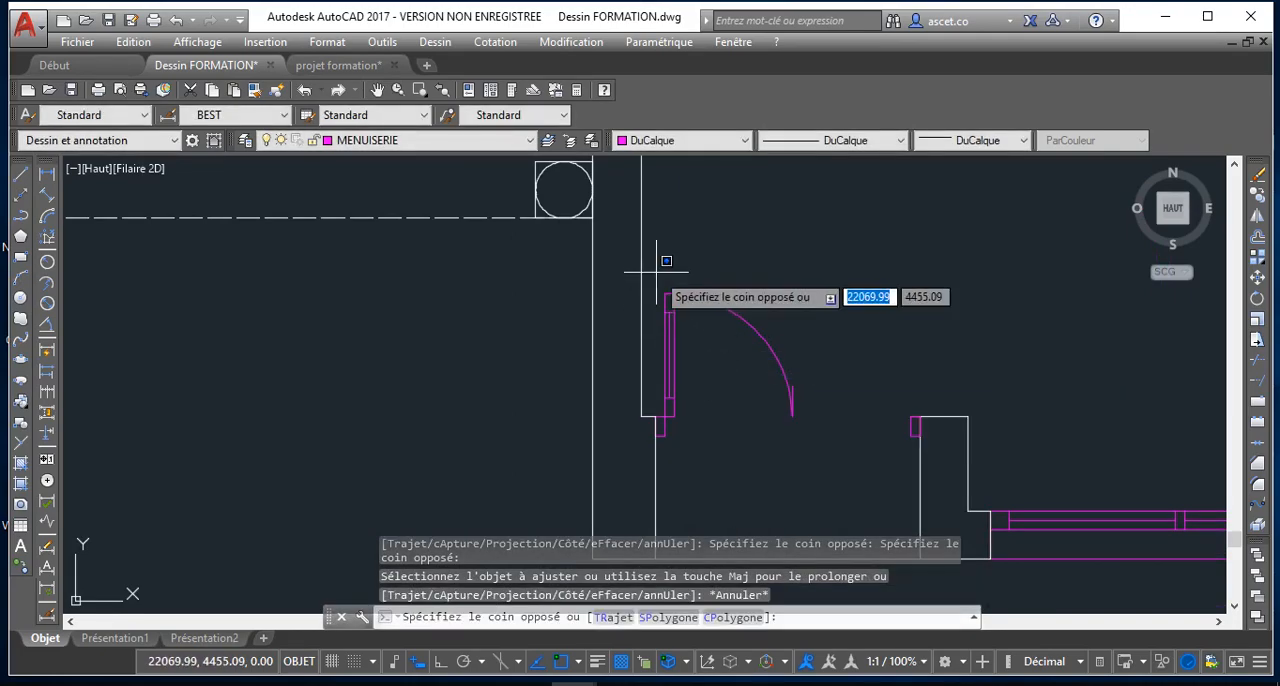
pyautogui.click(736, 401)
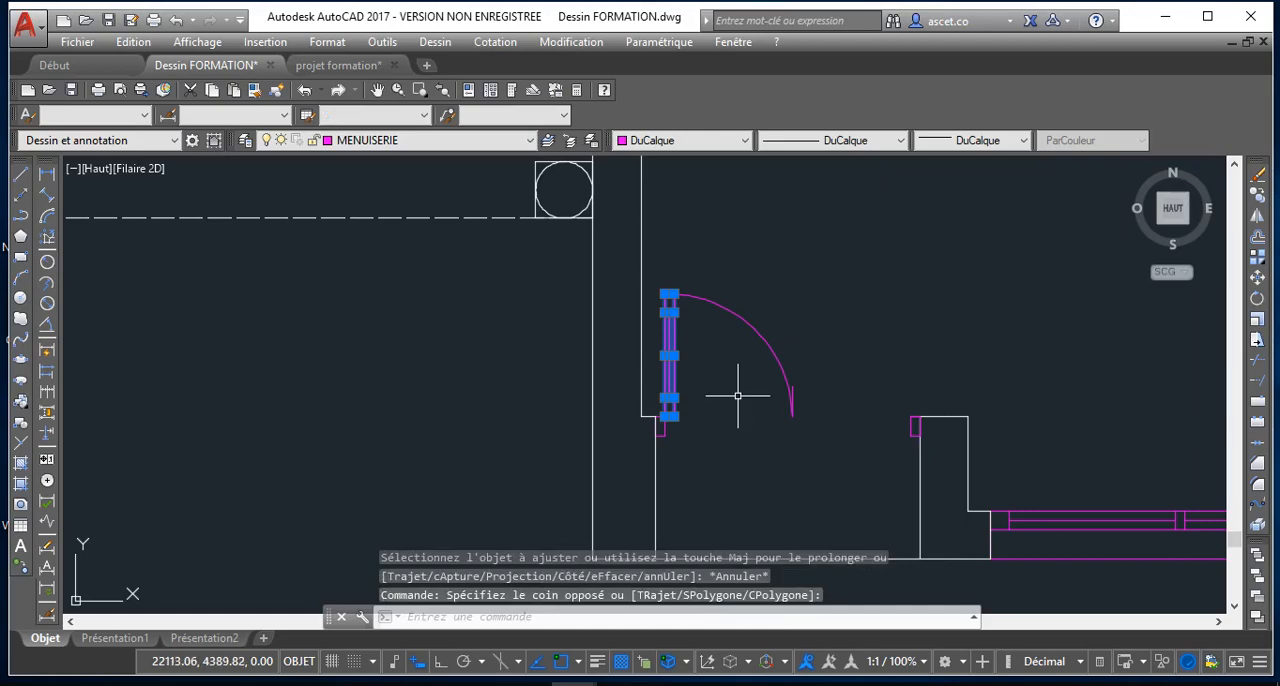
pyautogui.click(749, 321)
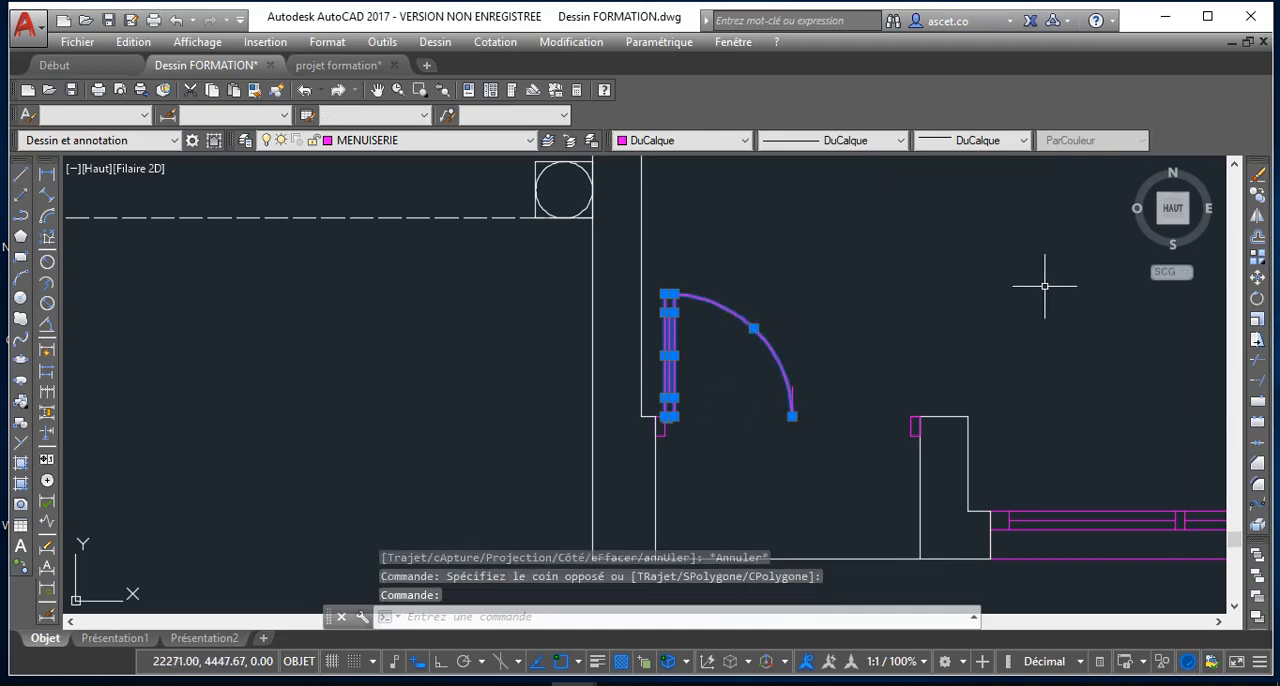
pyautogui.click(1258, 217)
pyautogui.scroll(5, 820, 420)
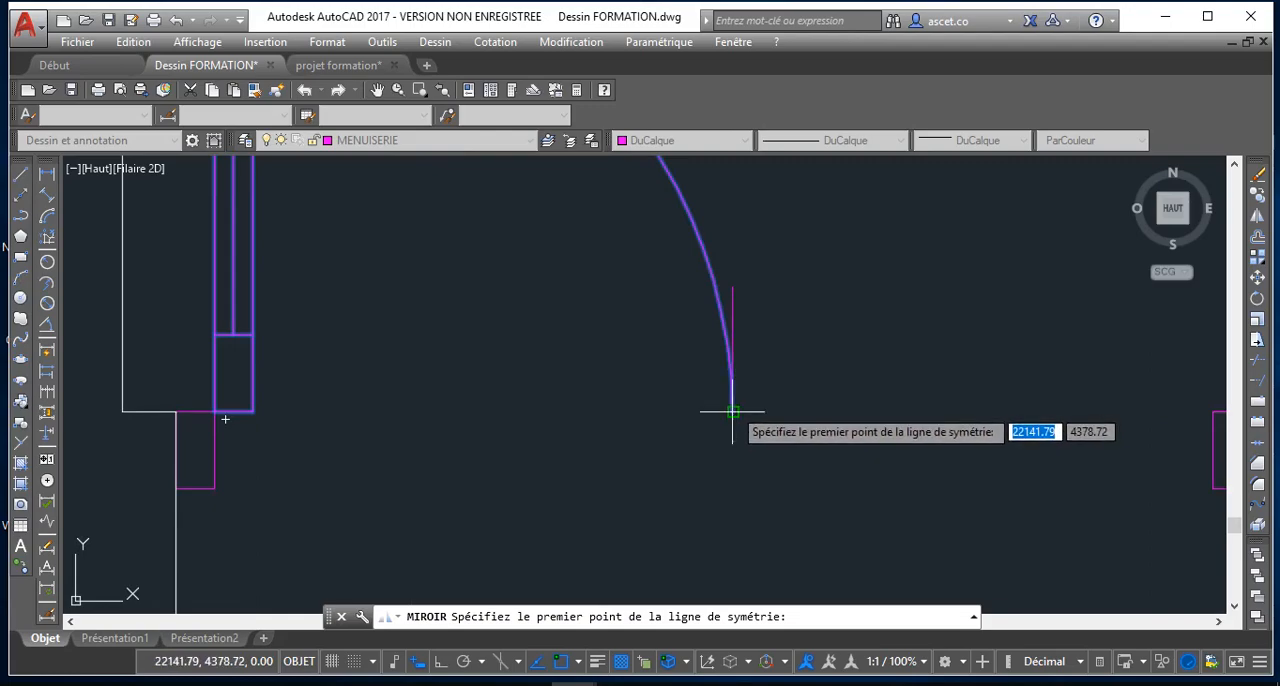
pyautogui.click(733, 411)
pyautogui.scroll(-5, 740, 328)
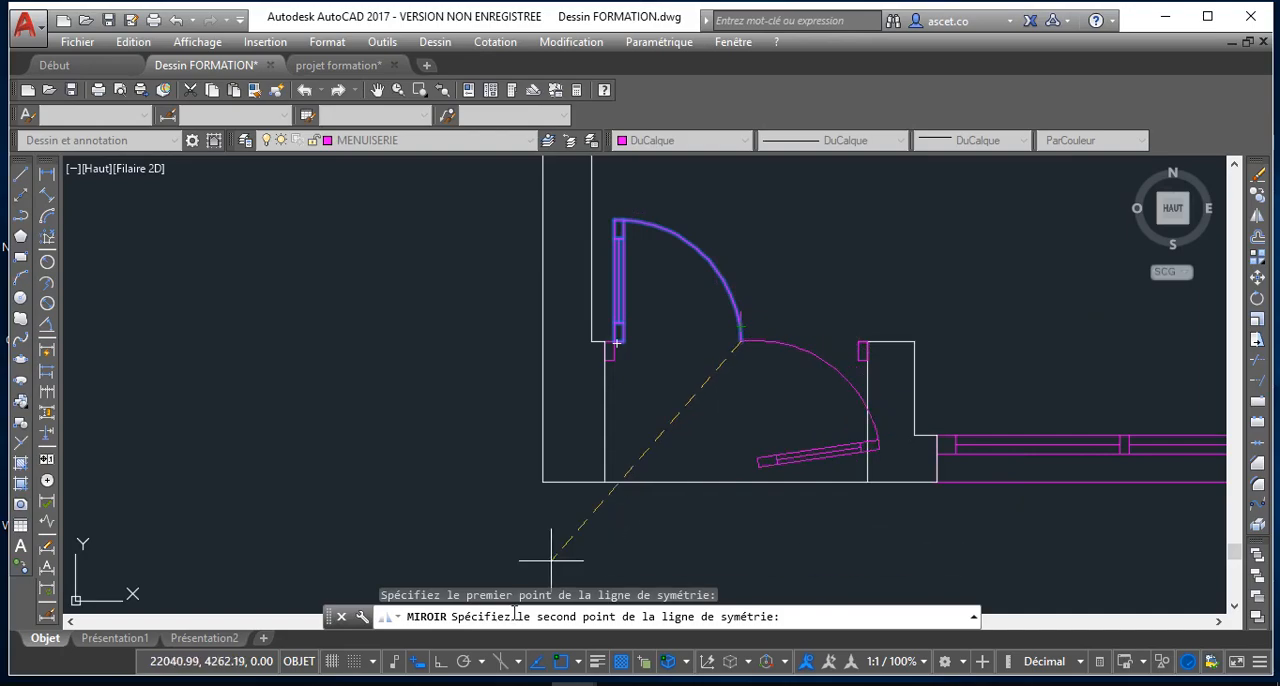
pyautogui.click(441, 662)
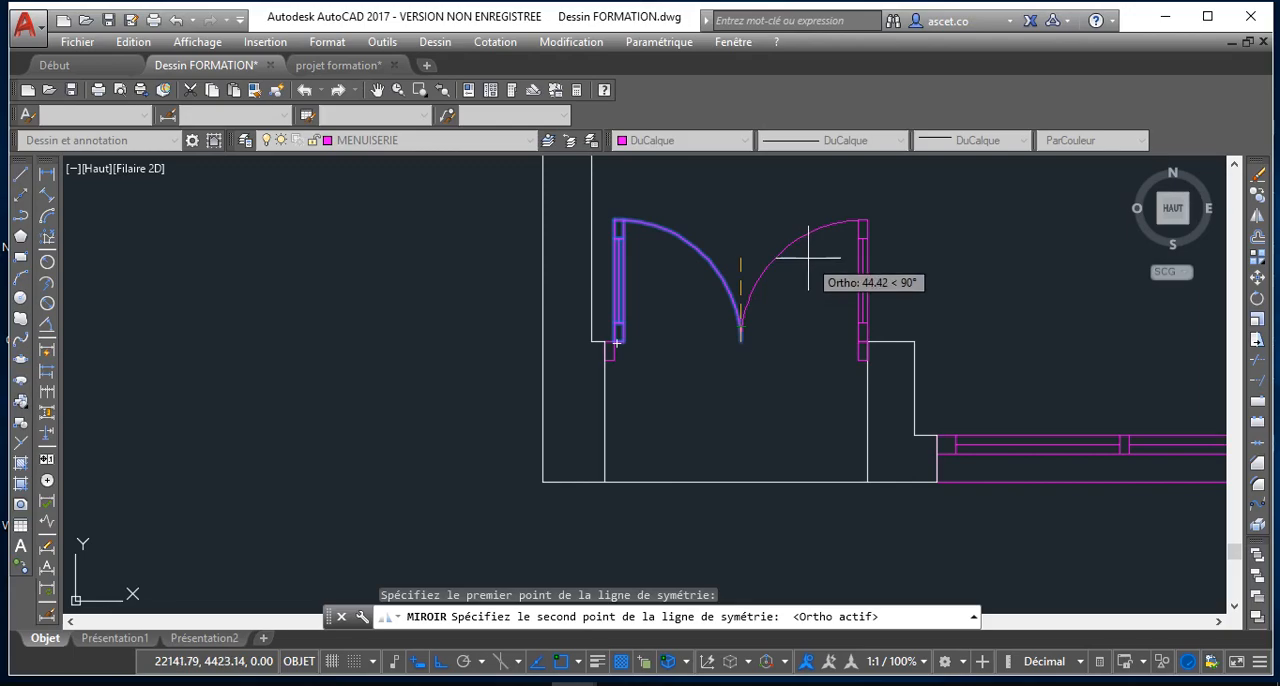
pyautogui.click(809, 263)
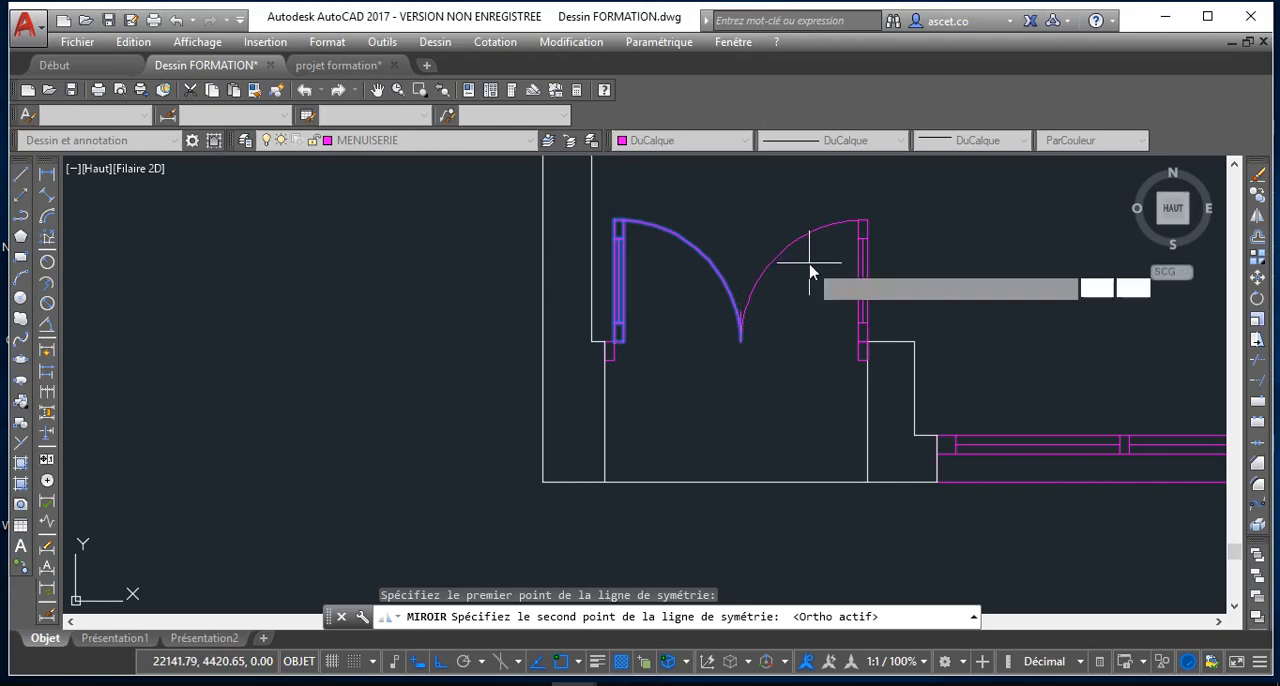
pyautogui.click(850, 331)
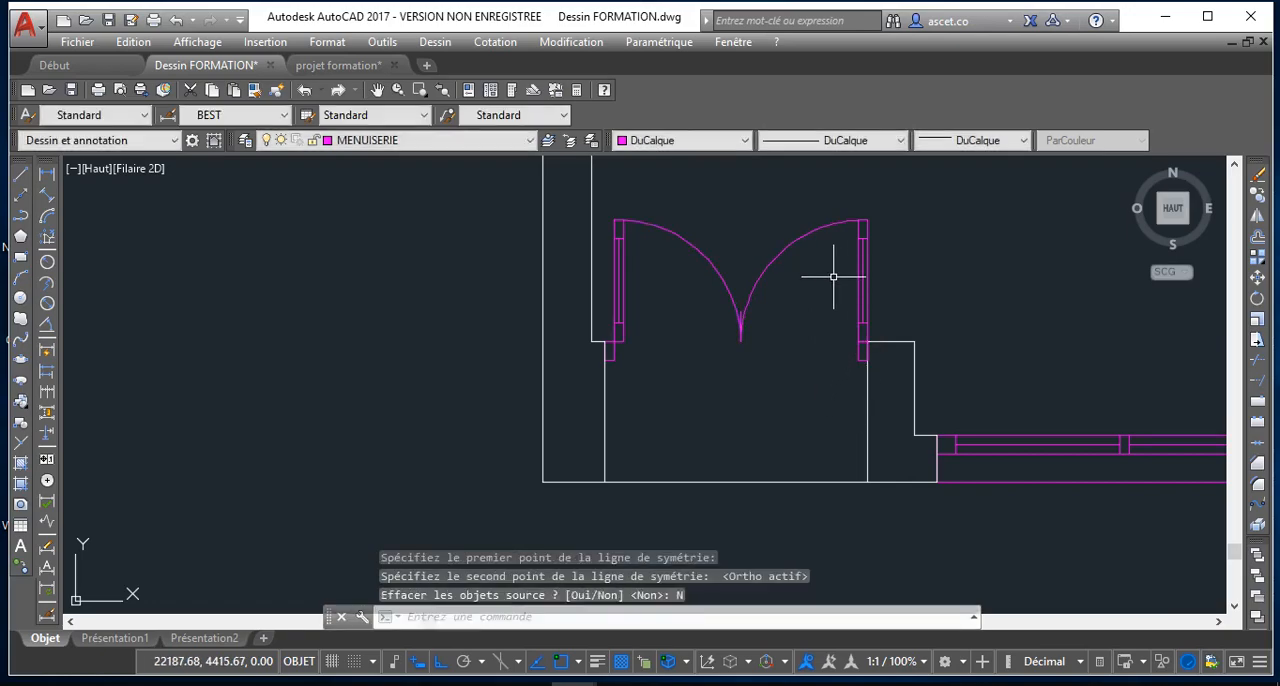
# Undo the mirror and the leaf detailing back to the single leaf line, swing arc and full line across the door opening
pyautogui.scroll(4, 861, 347)
pyautogui.scroll(-2, 863, 340)
pyautogui.scroll(-2, 866, 334)
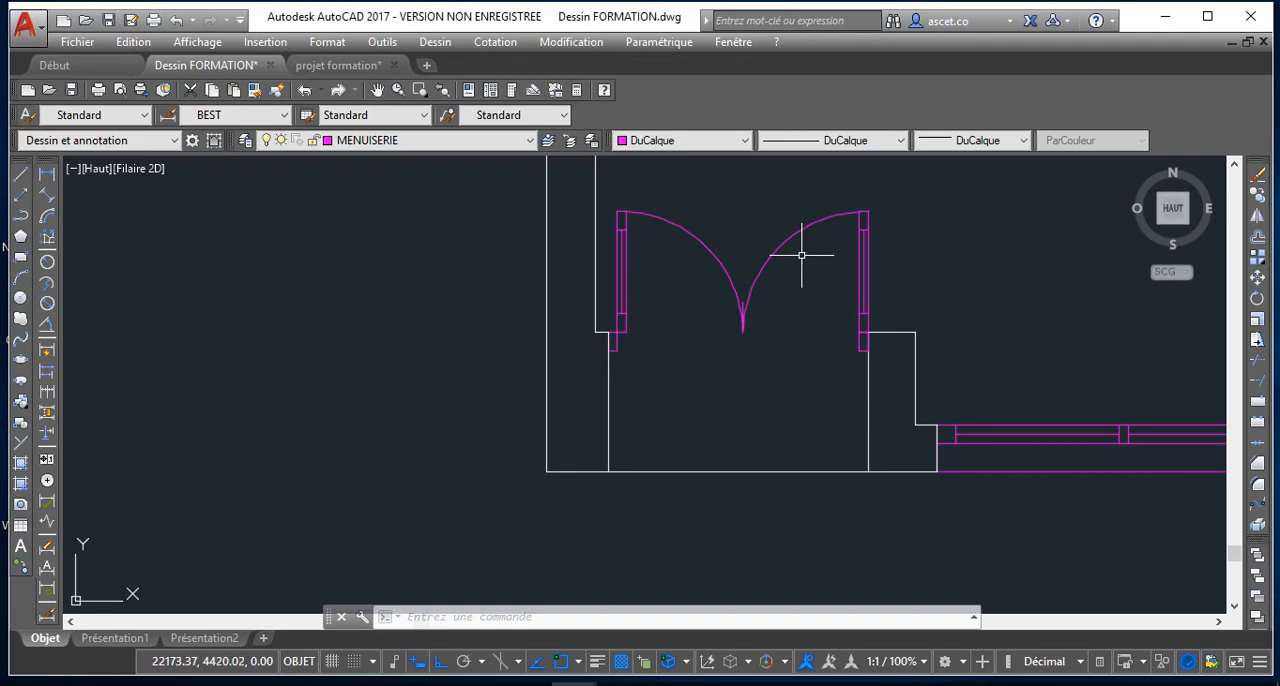
pyautogui.moveTo(802, 255); pyautogui.dragTo(801, 264, button='middle')
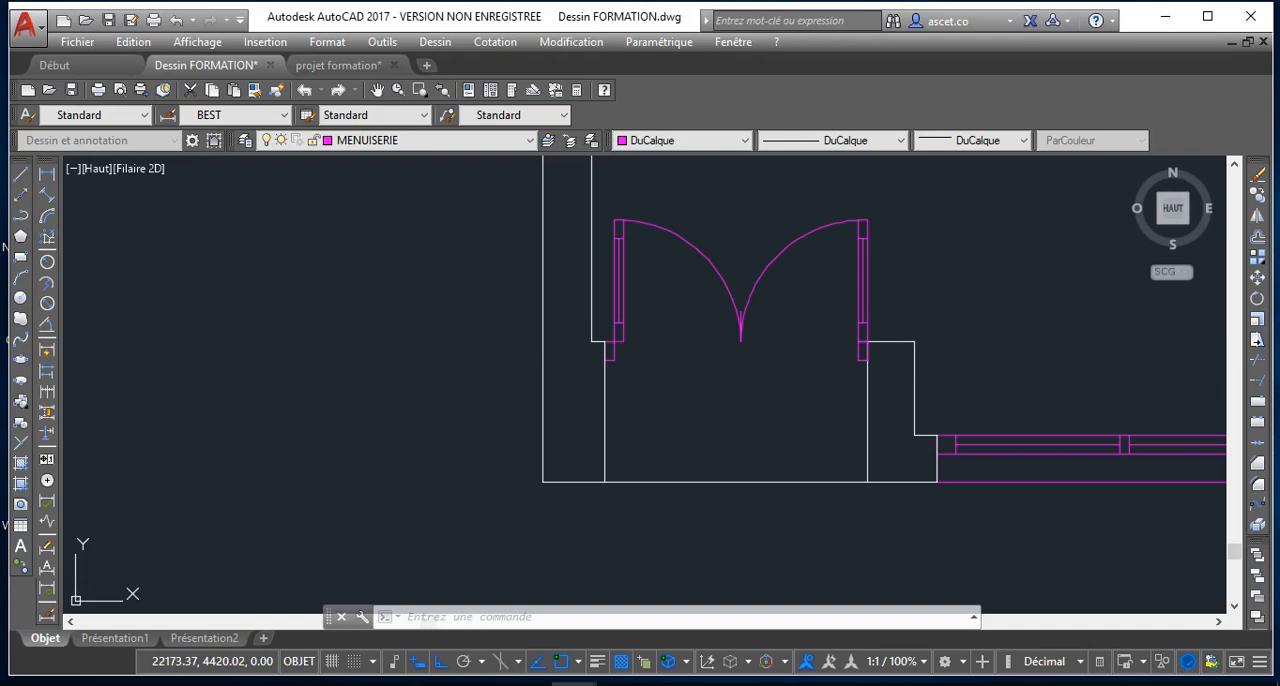
pyautogui.scroll(-2, 801, 255)
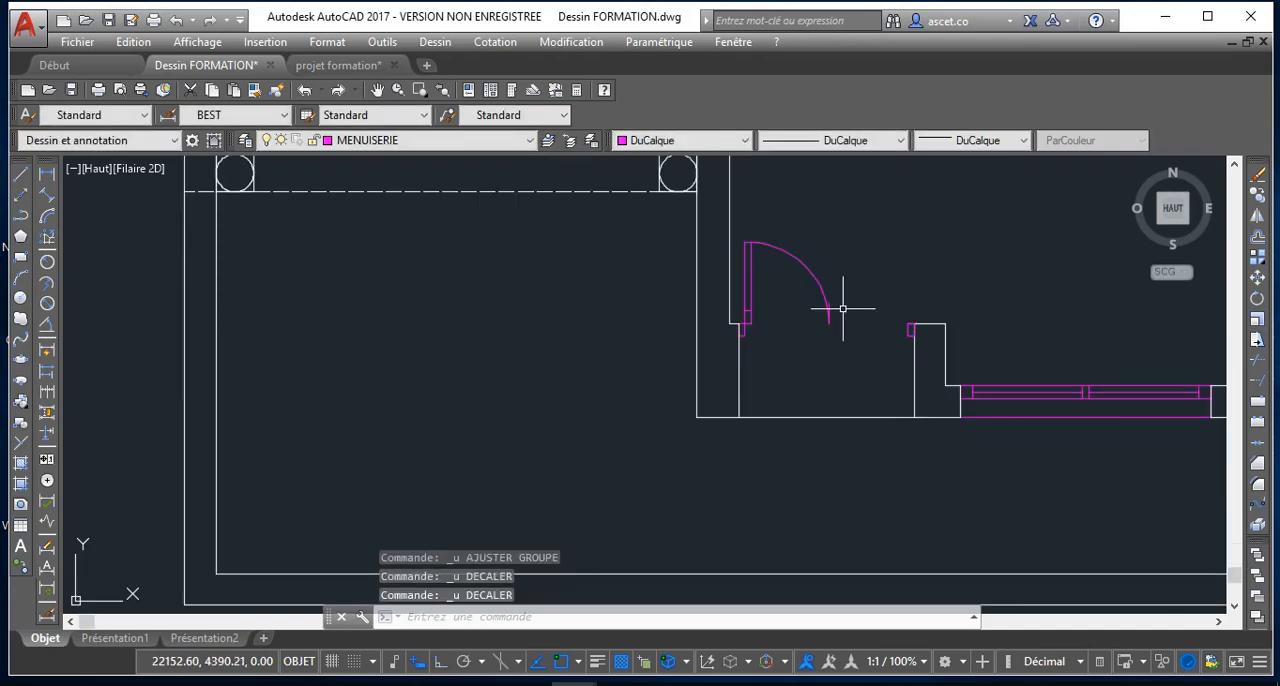
pyautogui.scroll(3, 843, 309)
pyautogui.scroll(-2, 814, 337)
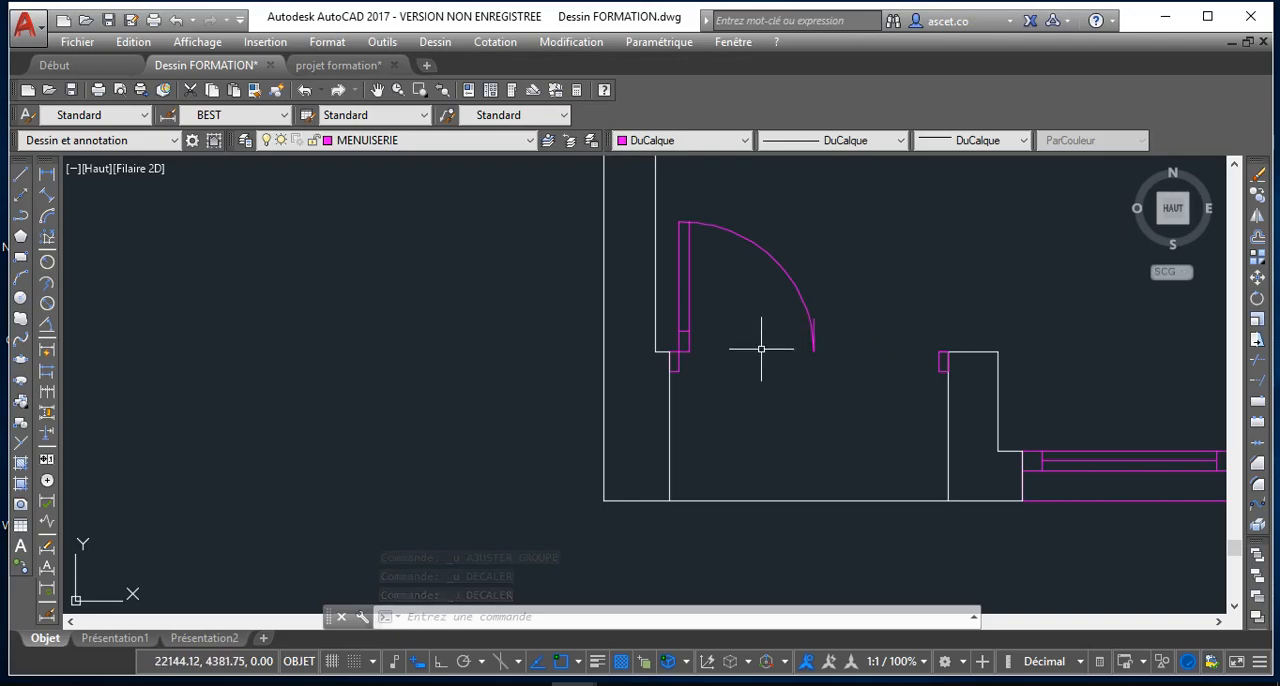
pyautogui.click(809, 322)
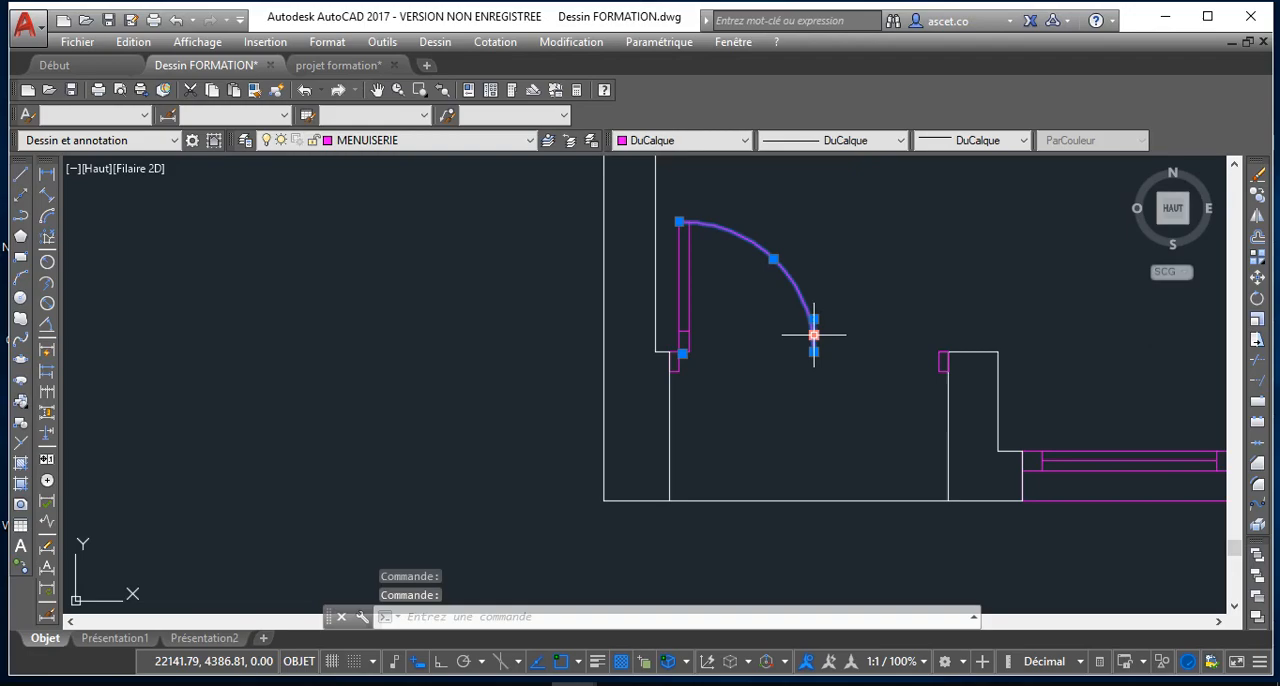
pyautogui.hotkey('ctrl', 'z')
pyautogui.hotkey('ctrl', 'z')
pyautogui.hotkey('ctrl', 'z')
pyautogui.hotkey('ctrl', 'z')
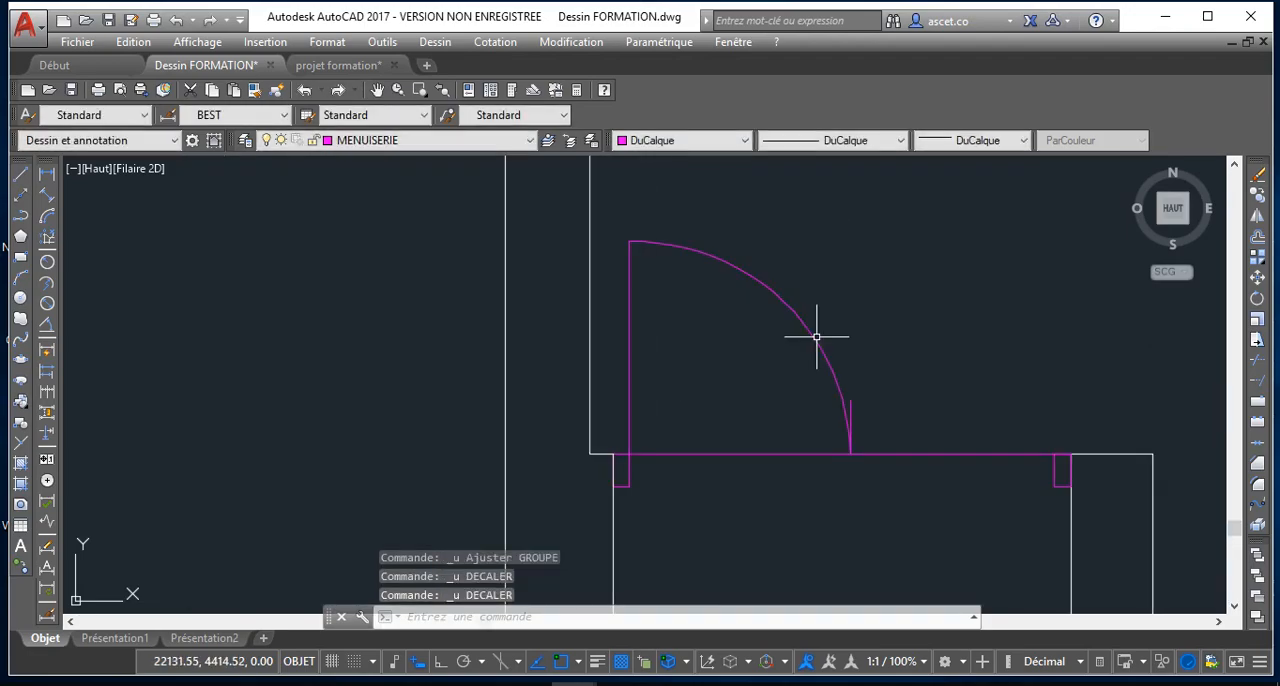
# Break the line across the door opening at the inner upper corner of the right-hand door frame
pyautogui.scroll(2, 1081, 466)
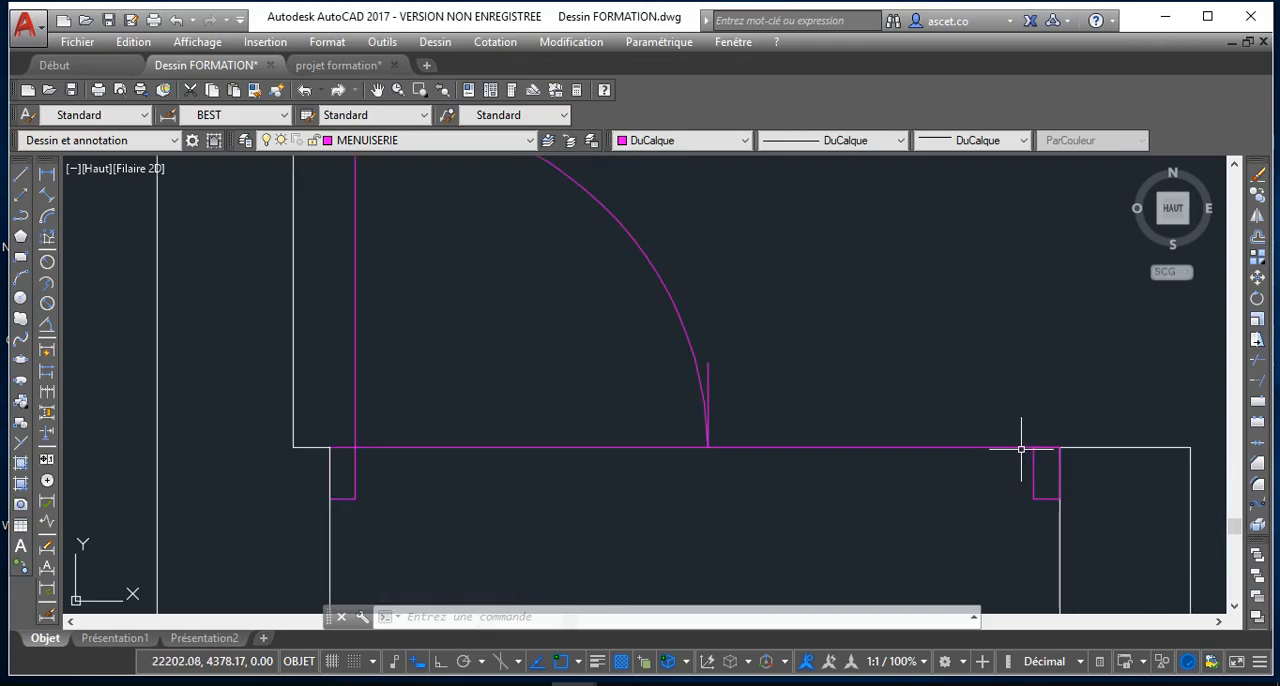
pyautogui.scroll(3, 1021, 449)
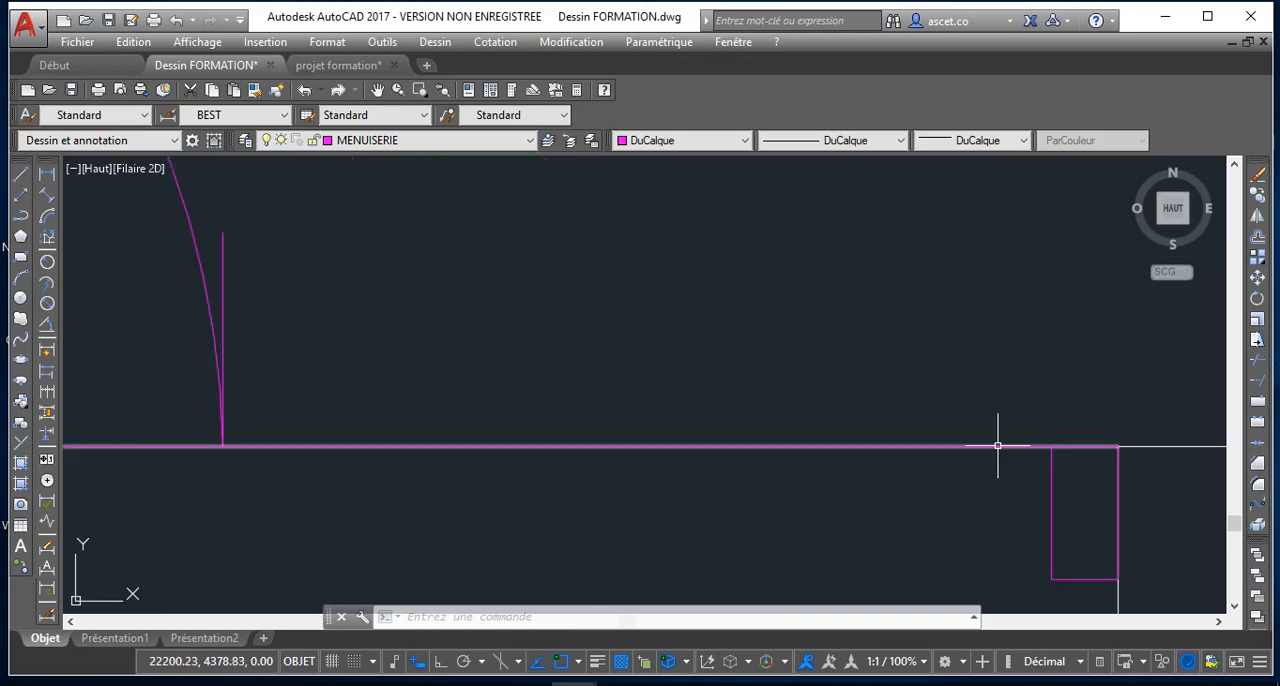
pyautogui.click(997, 446)
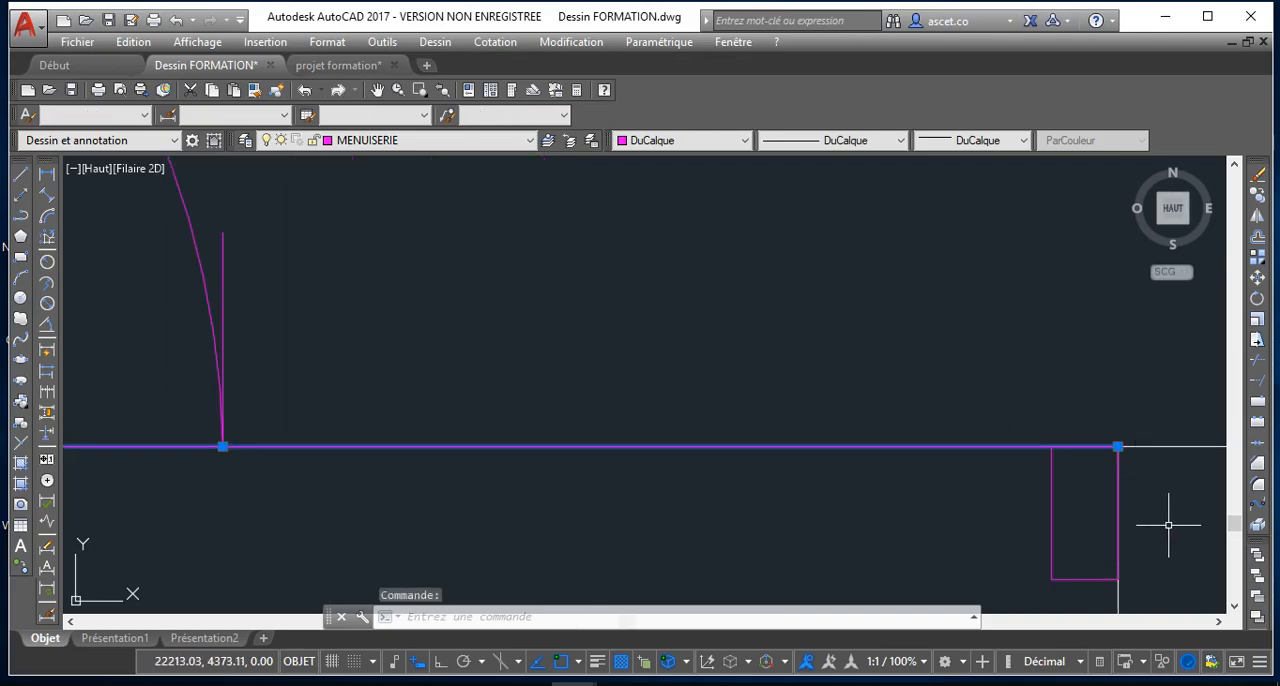
pyautogui.click(1257, 404)
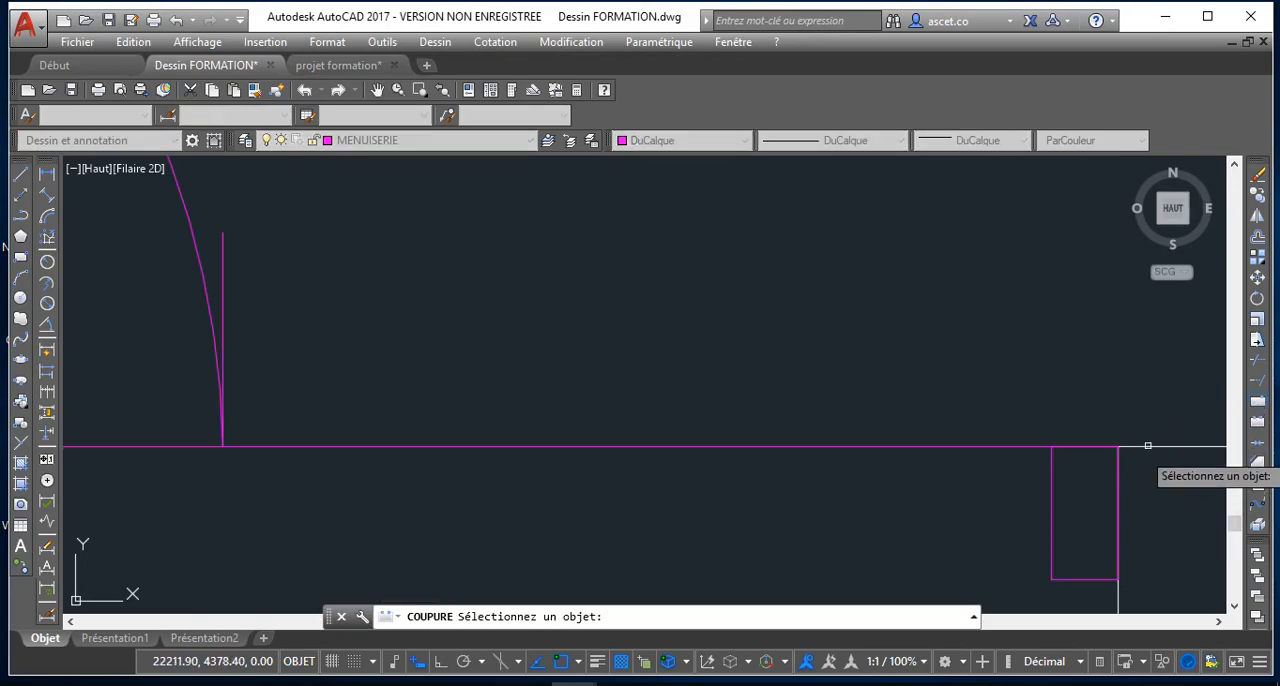
pyautogui.click(1026, 448)
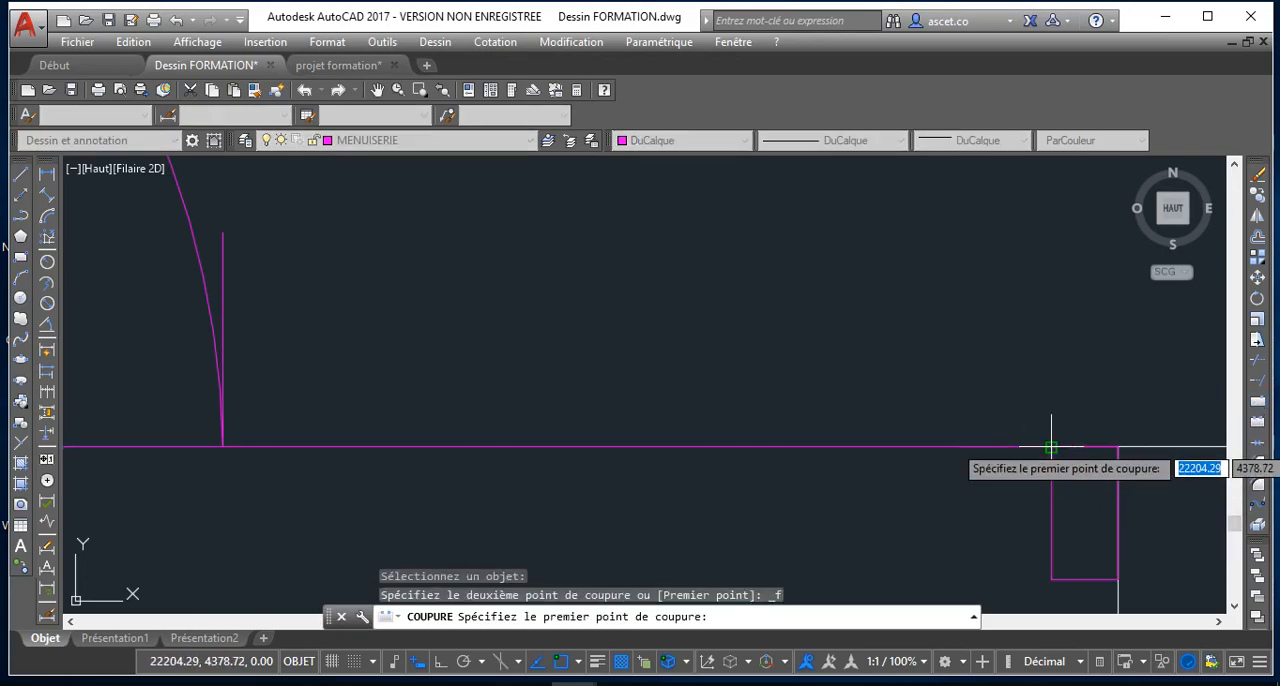
pyautogui.click(1051, 446)
pyautogui.scroll(-3, 1051, 446)
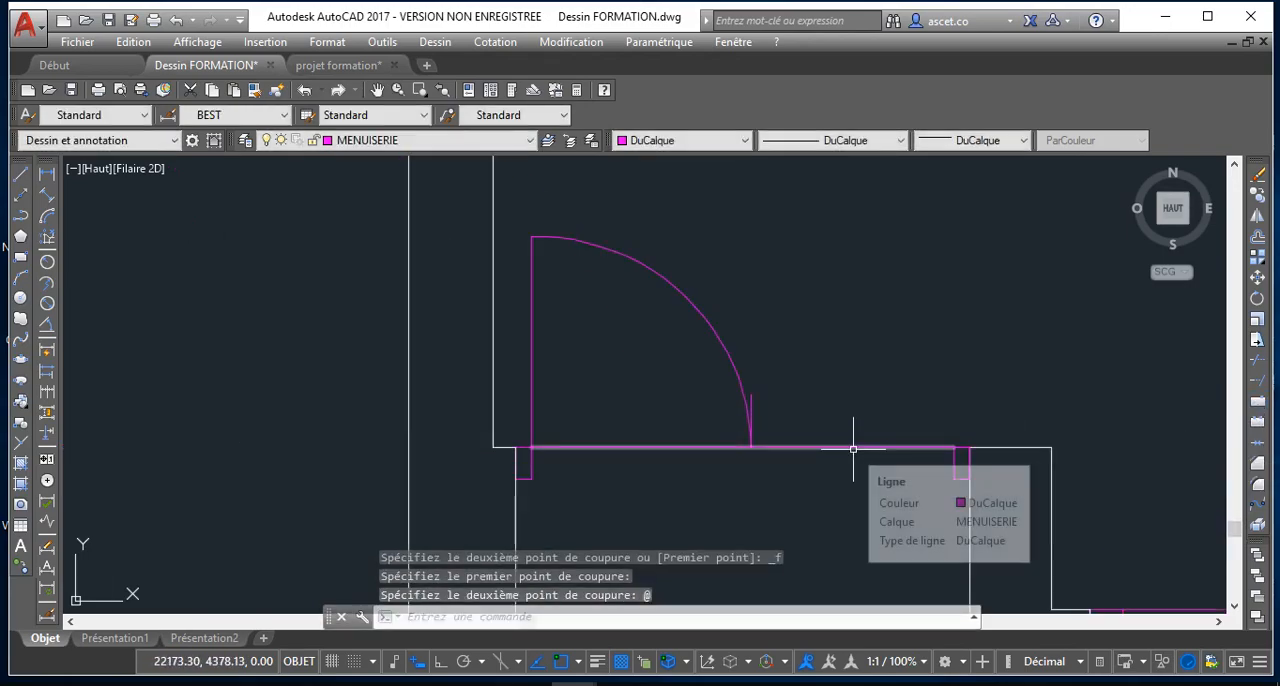
# Delete the short vertical centre mark and the swing arc of the first door leaf
pyautogui.click(751, 412)
pyautogui.press('Delete')
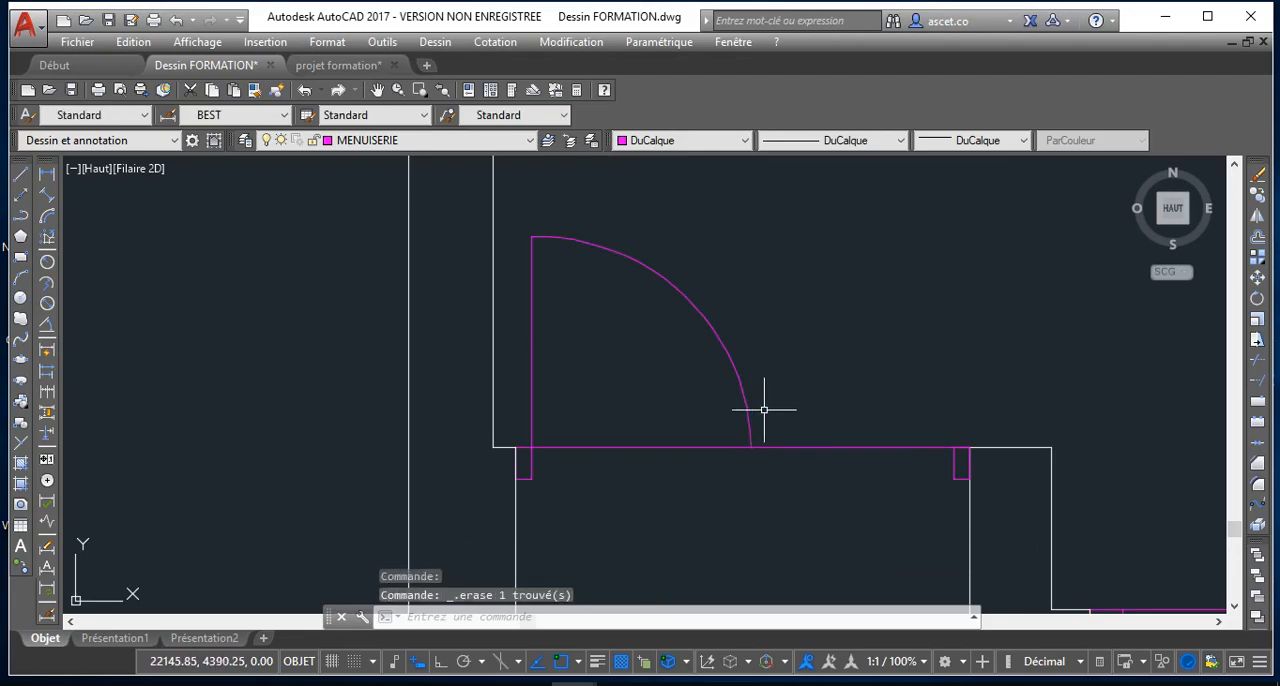
pyautogui.click(724, 353)
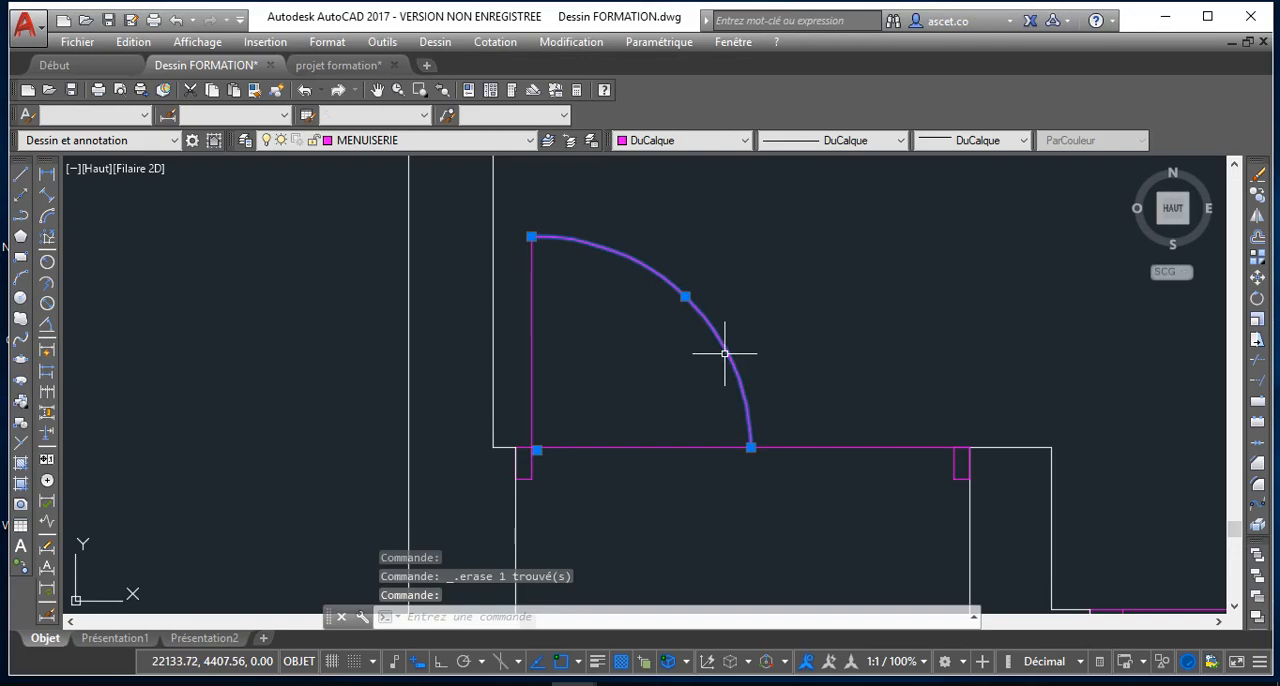
pyautogui.press('Delete')
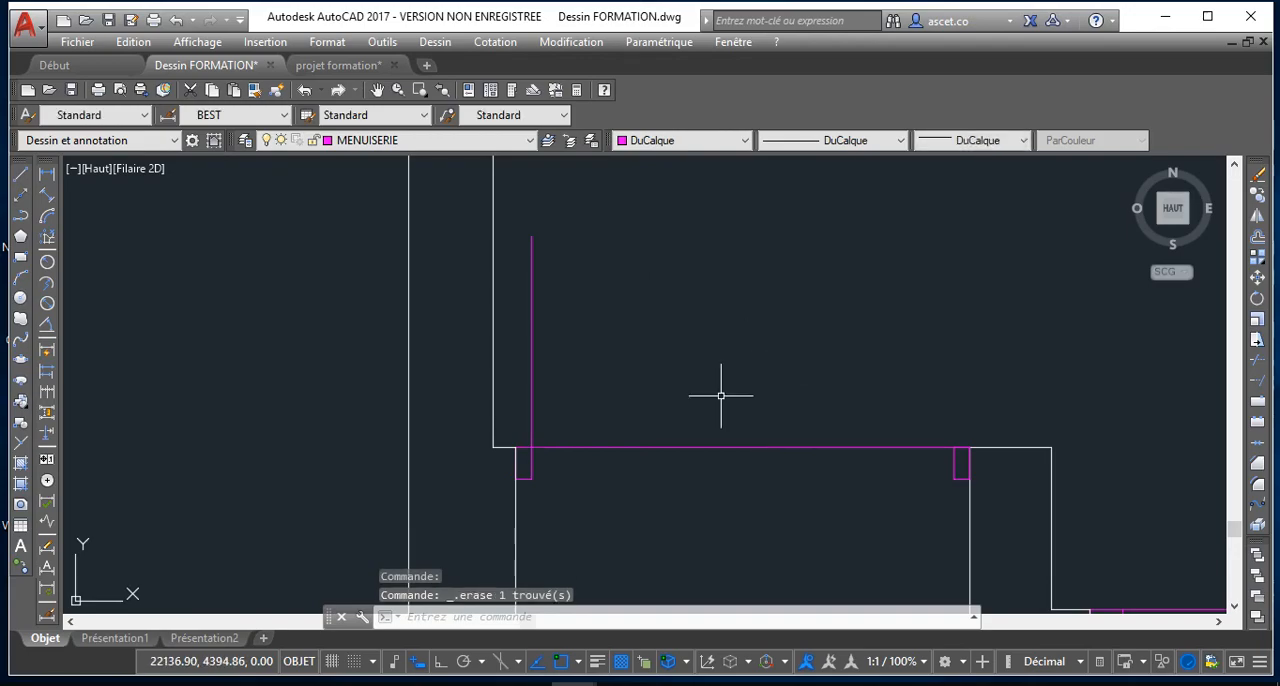
# Draw a vertical centre mark about 16 units long upward from the midpoint of the line between the two door frames
pyautogui.click(21, 180)
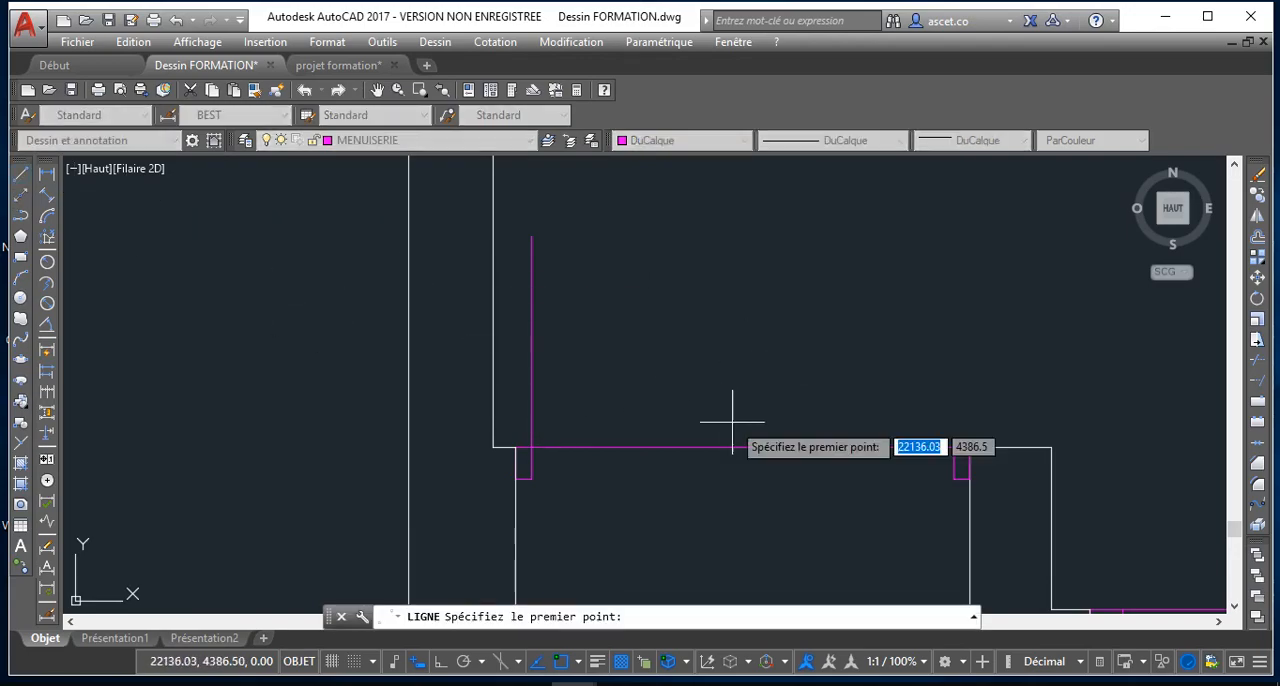
pyautogui.click(742, 447)
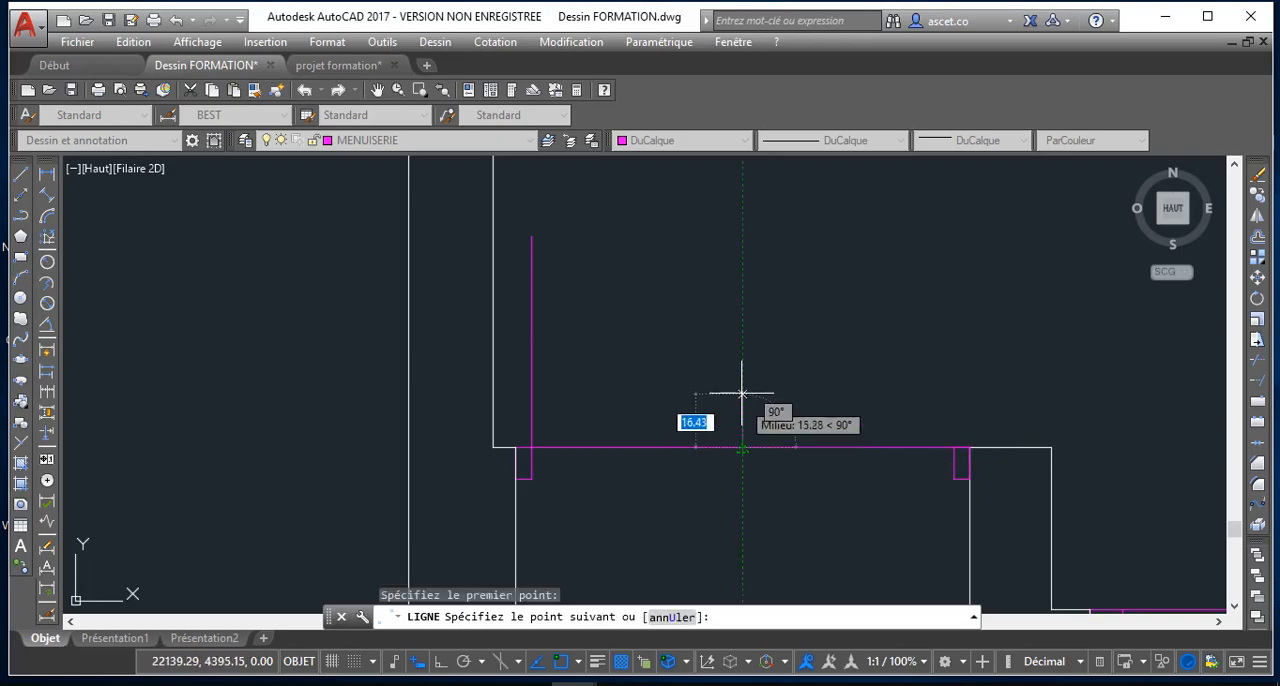
pyautogui.click(742, 390)
pyautogui.press('Escape')
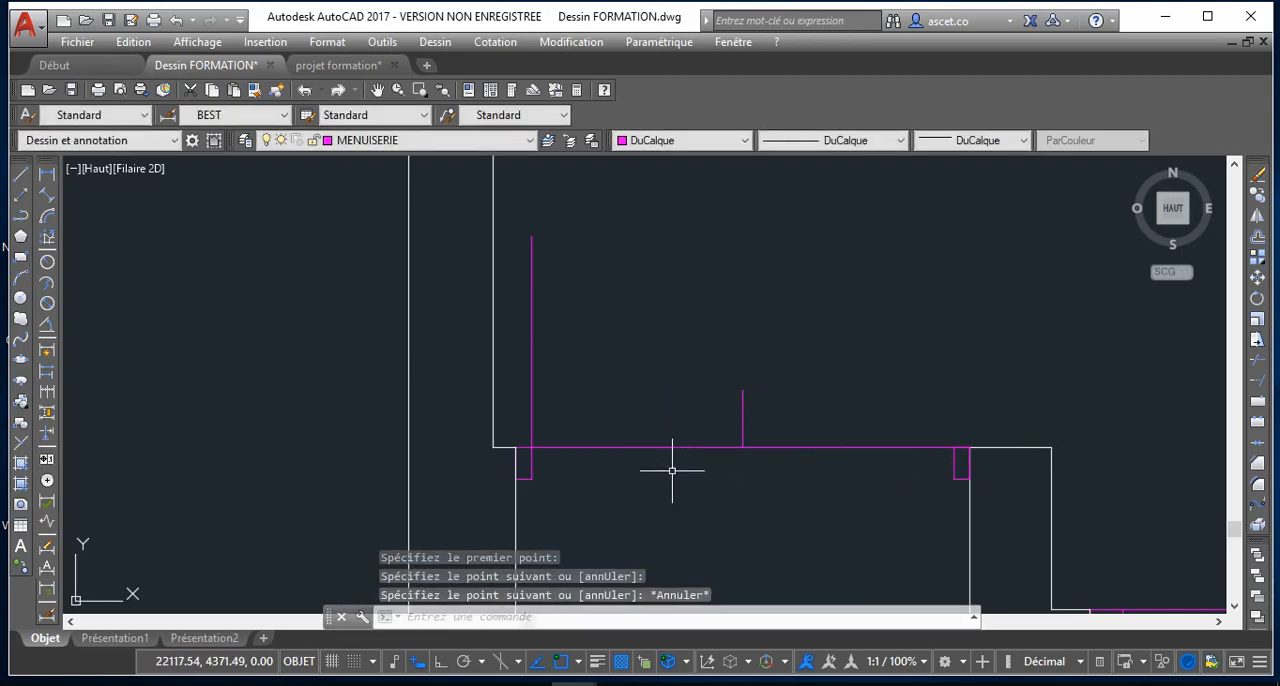
# Draw a polyline arc from the leaf line's upper end to the midpoint of the line across the door opening
pyautogui.click(21, 233)
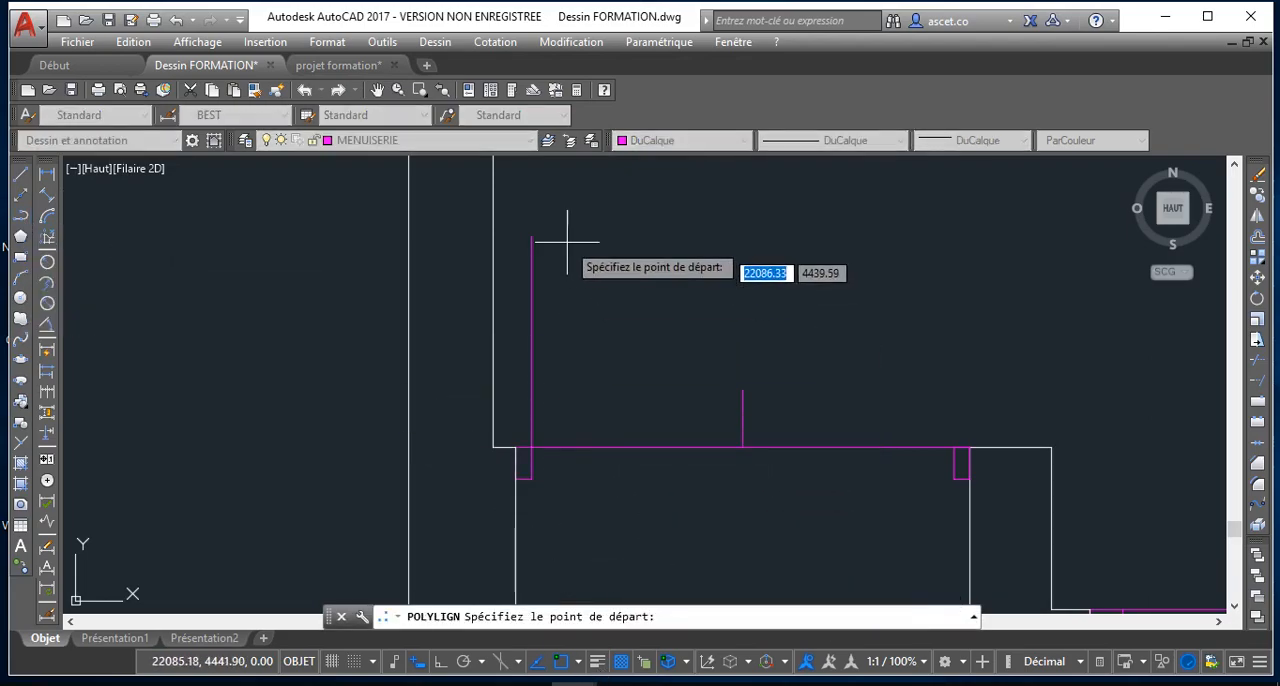
pyautogui.click(531, 237)
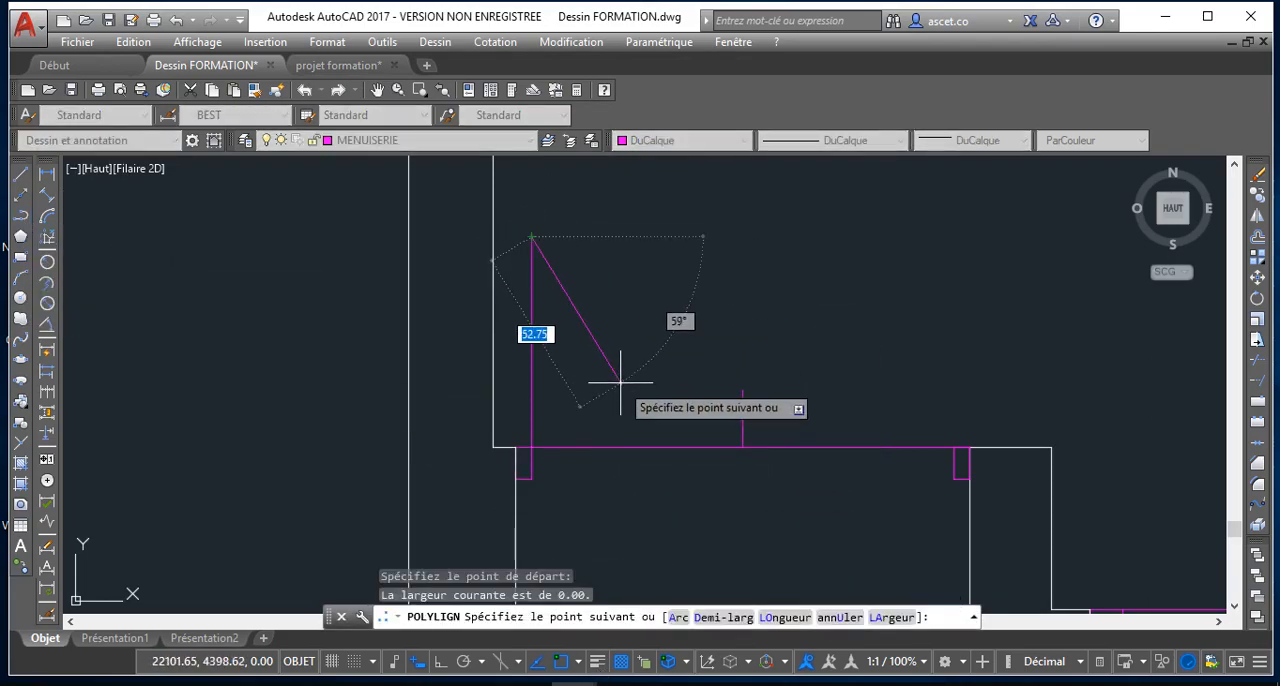
pyautogui.click(677, 617)
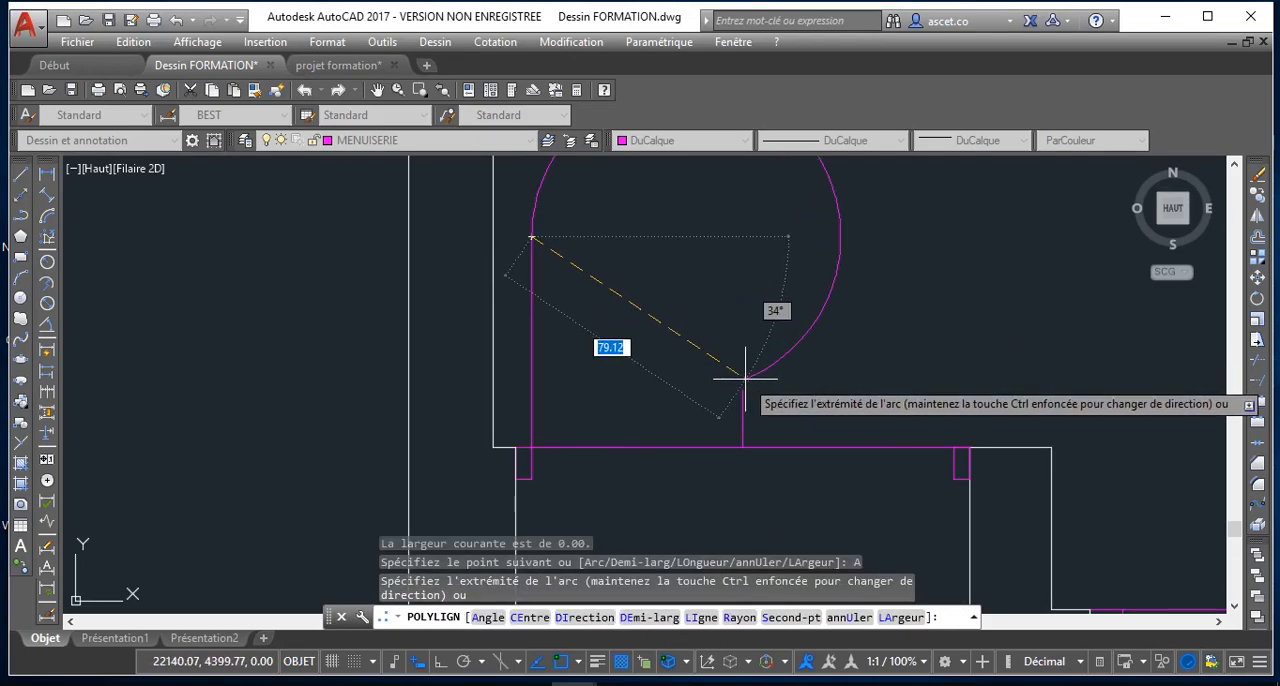
pyautogui.click(742, 445)
pyautogui.press('Escape')
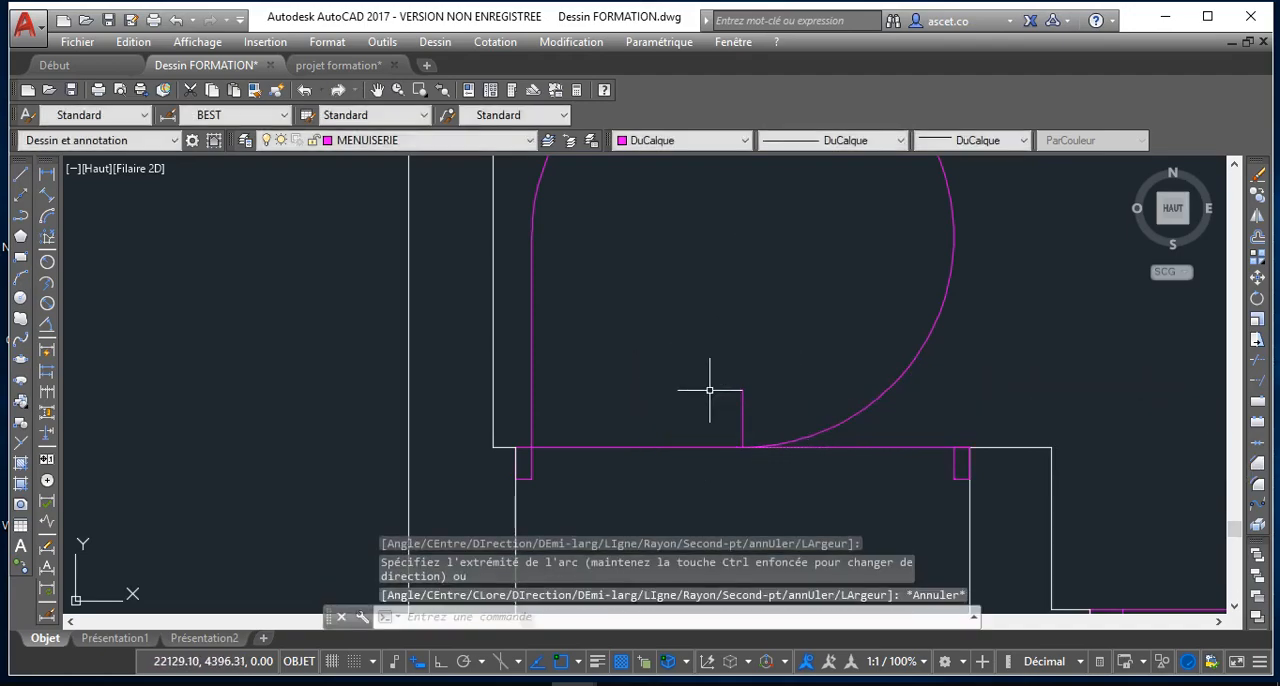
# Stretch the polyline arc's middle point inward to shape it into a quarter-circle door swing
pyautogui.scroll(-5, 722, 381)
pyautogui.click(778, 313)
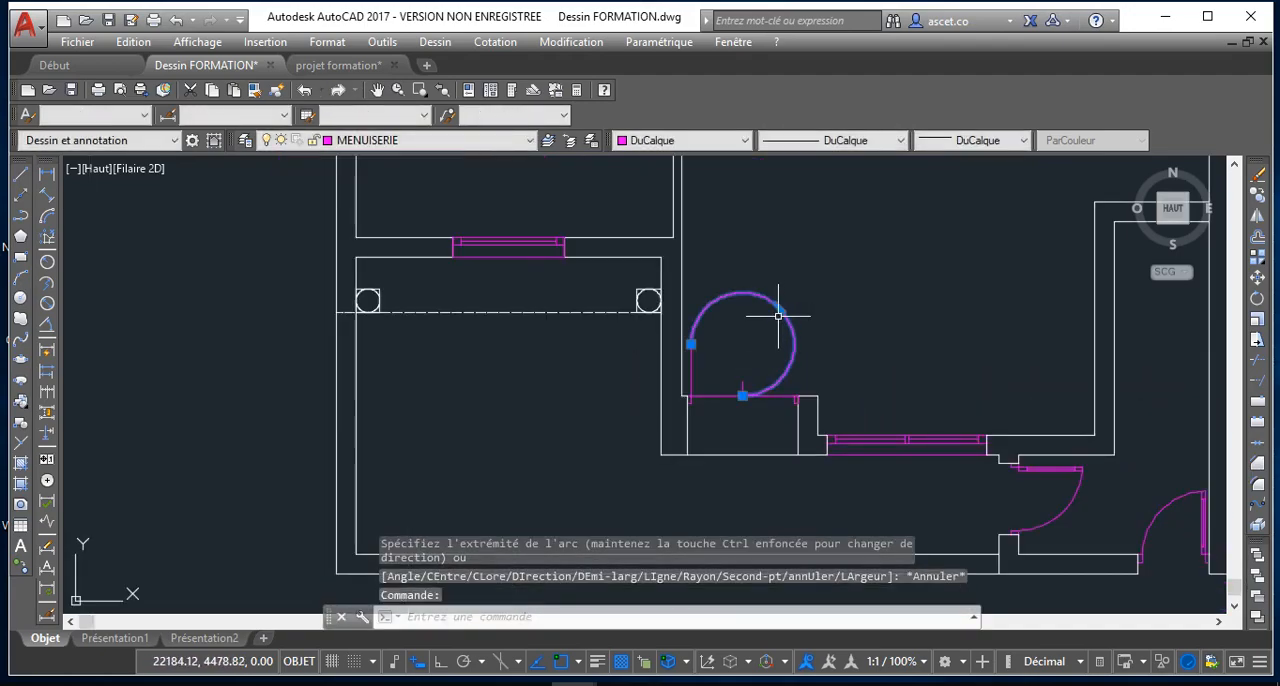
pyautogui.click(780, 311)
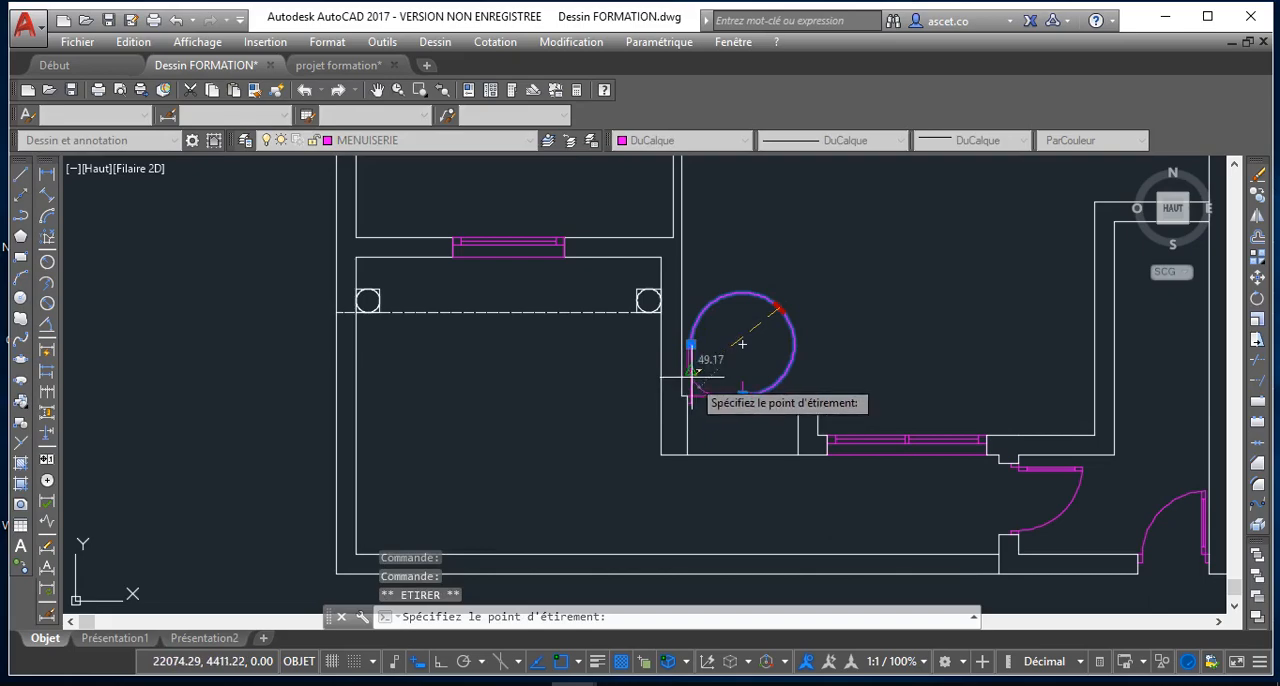
pyautogui.scroll(5, 710, 346)
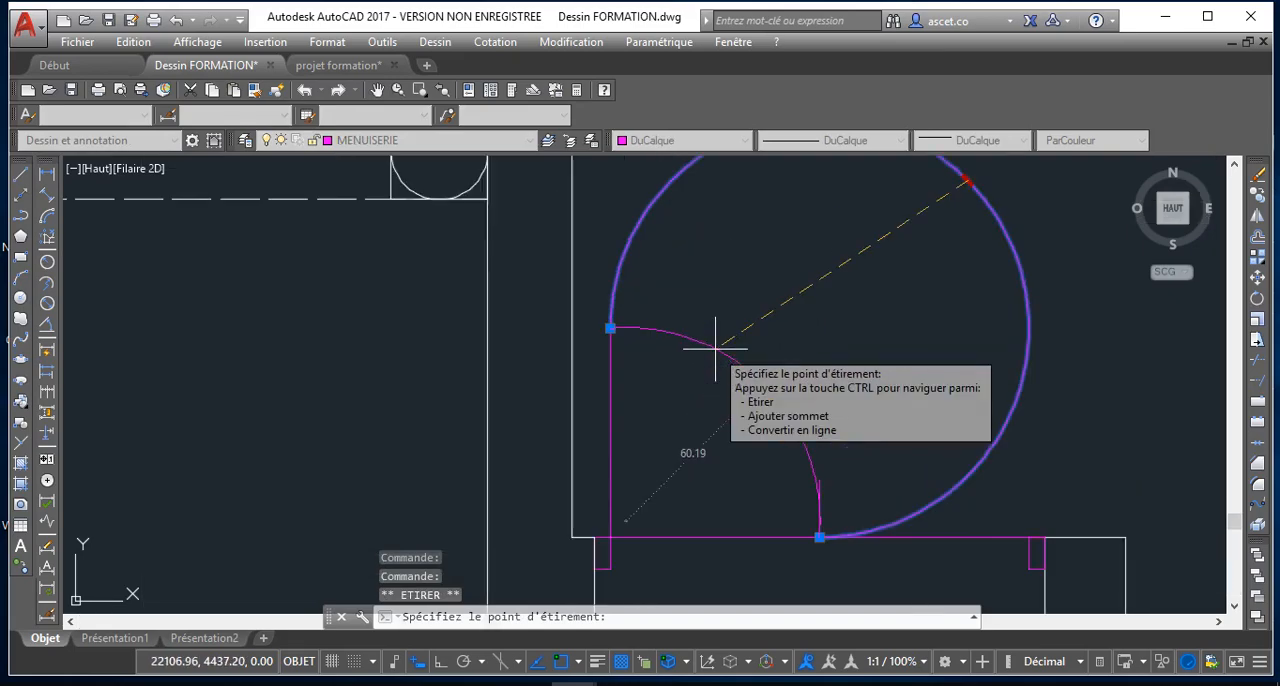
pyautogui.press('Escape')
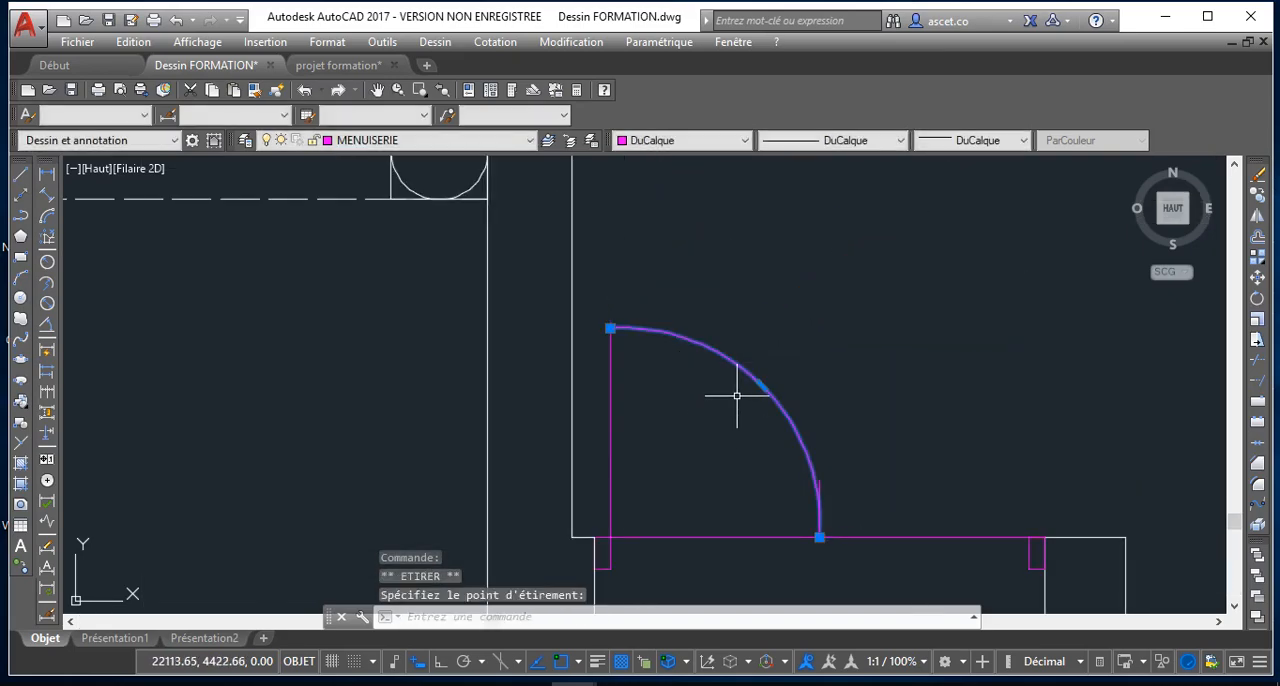
pyautogui.scroll(-4, 737, 396)
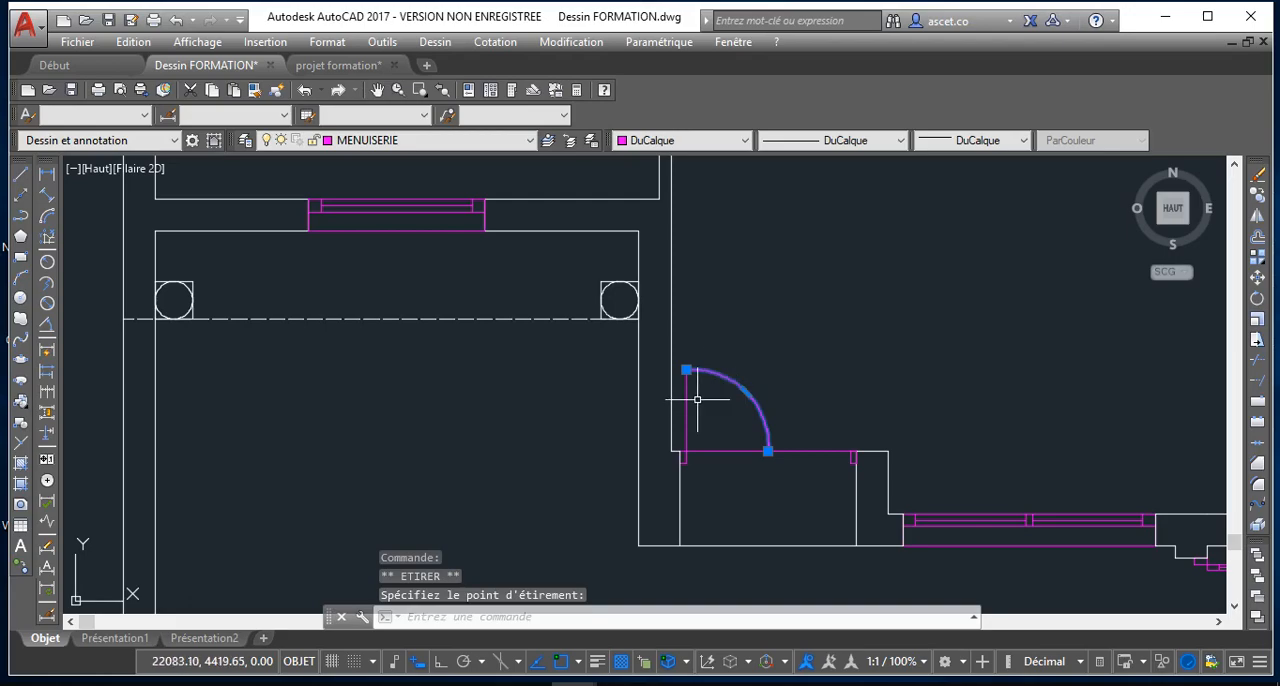
# Offset the first door leaf's vertical line by 5 toward the inside of the door swing
pyautogui.press('Escape')
pyautogui.scroll(4, 690, 402)
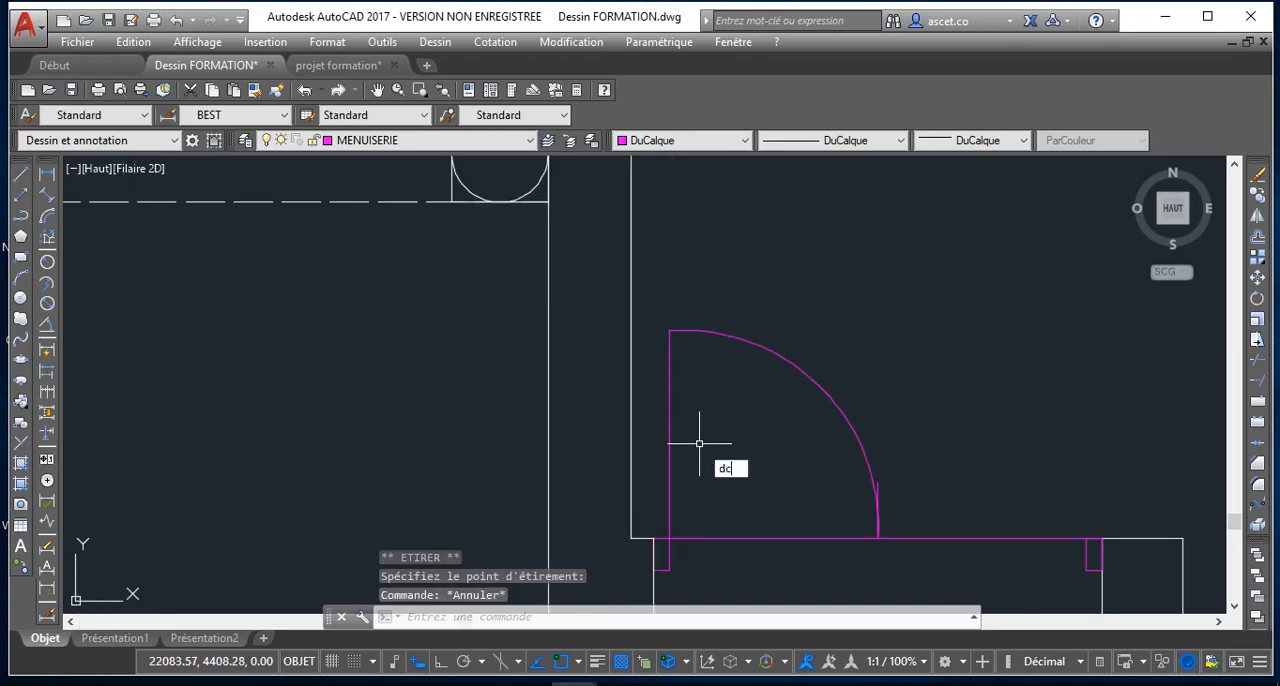
pyautogui.press('Return')
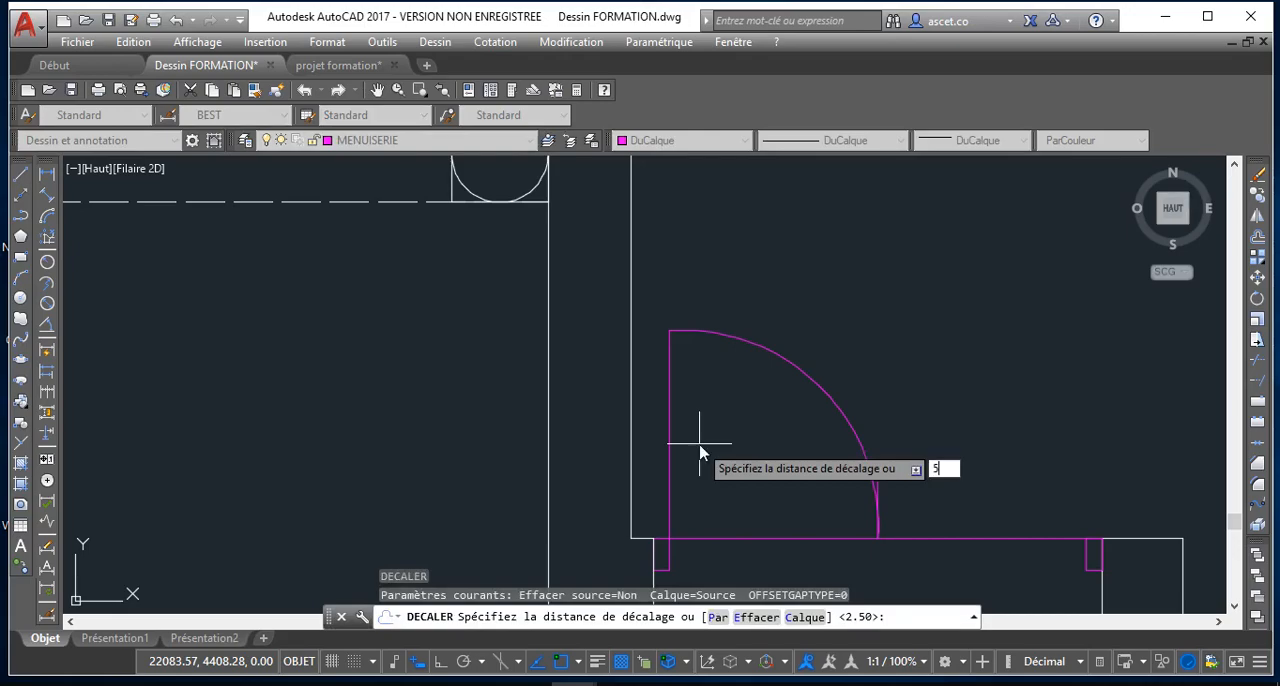
pyautogui.press('Return')
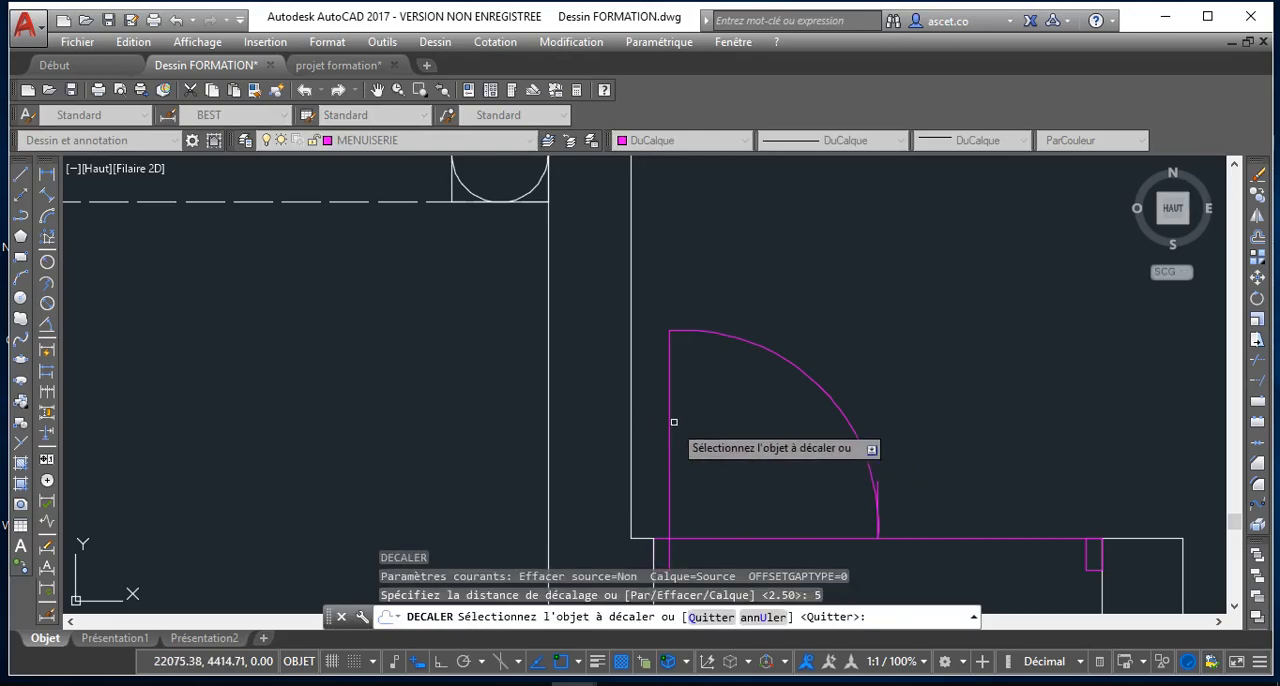
pyautogui.click(671, 420)
pyautogui.click(728, 430)
pyautogui.scroll(-1, 723, 434)
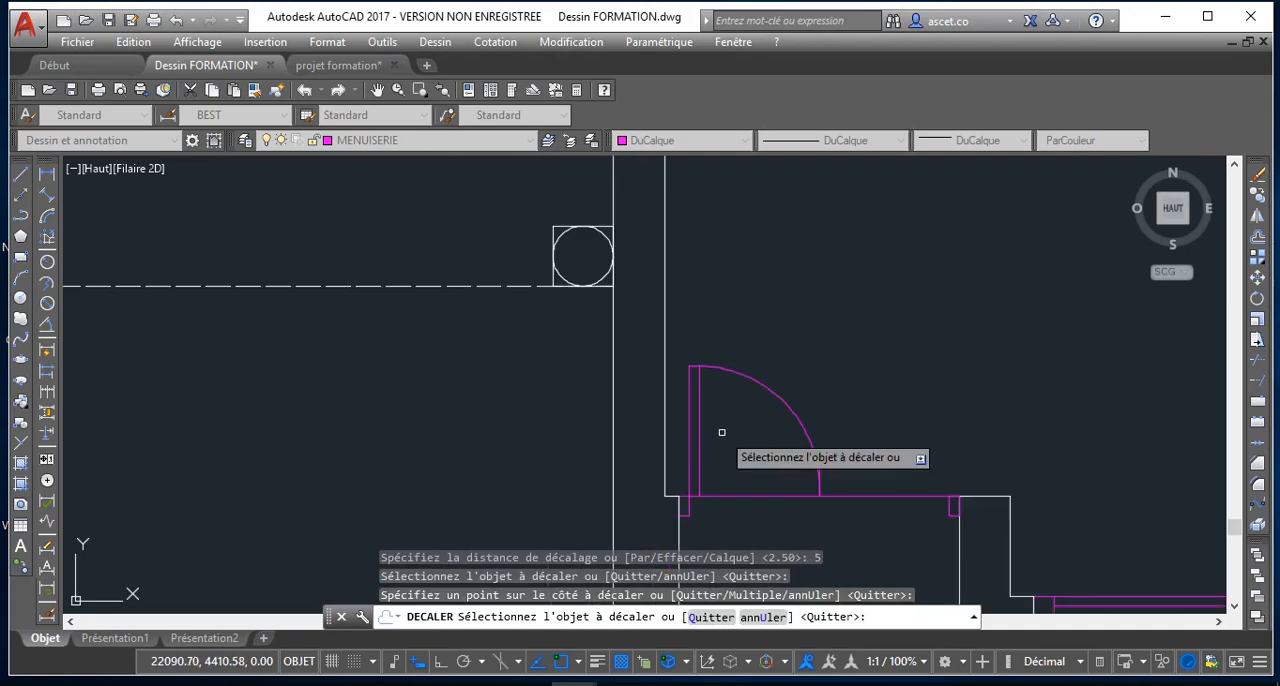
pyautogui.moveTo(715, 433); pyautogui.dragTo(717, 394, button='middle')
pyautogui.rightClick(934, 405)
pyautogui.click(945, 436)
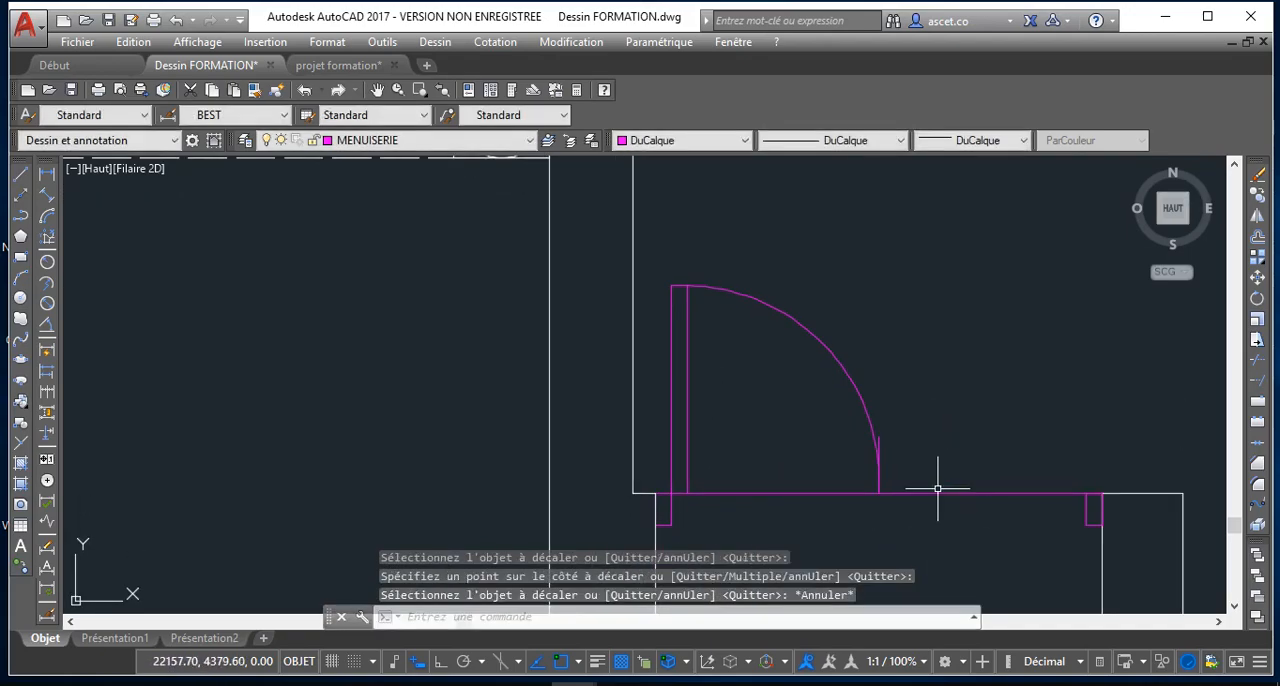
# Delete the line across the door opening and draw a short line closing the lower end of the leaf
pyautogui.click(939, 492)
pyautogui.press('Delete')
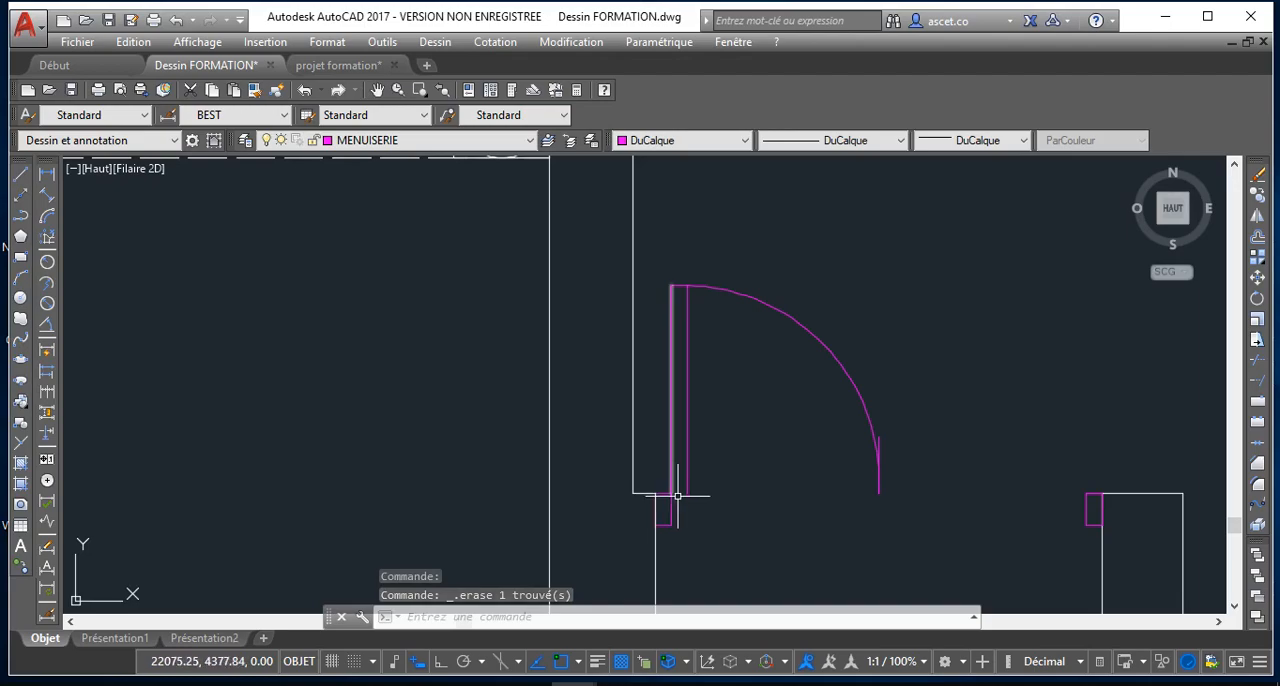
pyautogui.click(20, 172)
pyautogui.scroll(5, 698, 495)
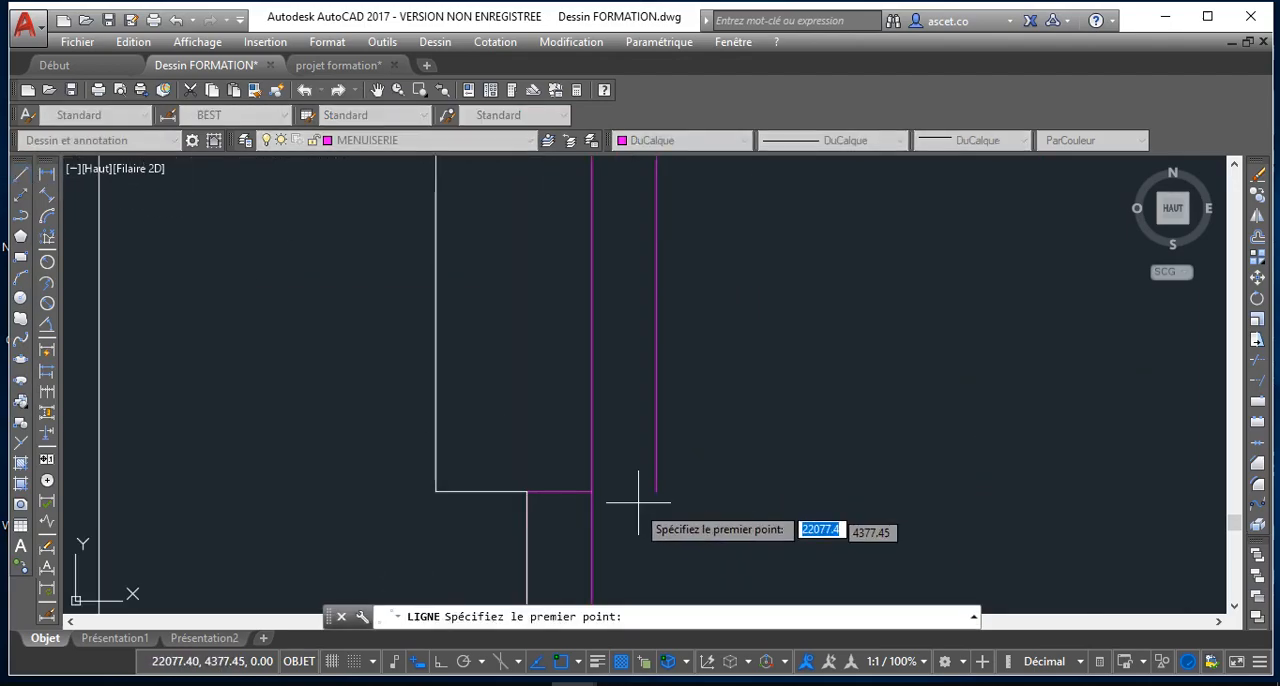
pyautogui.click(592, 491)
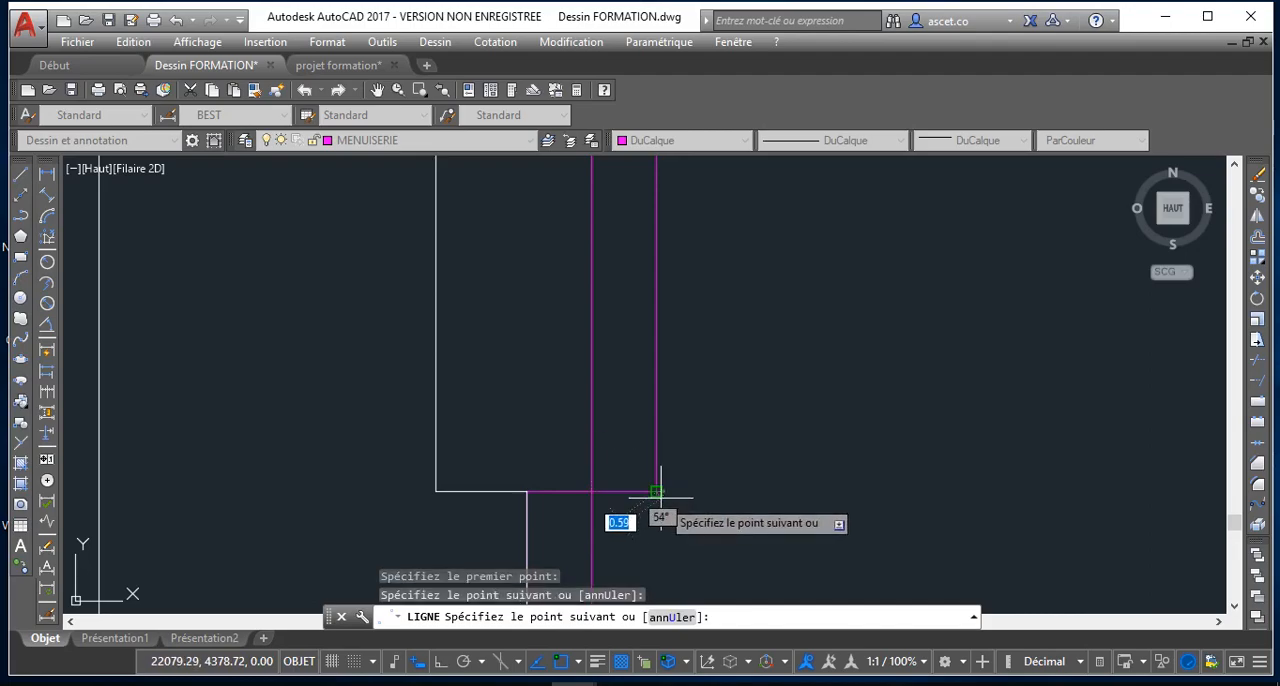
pyautogui.scroll(-3, 660, 492)
pyautogui.press('Escape')
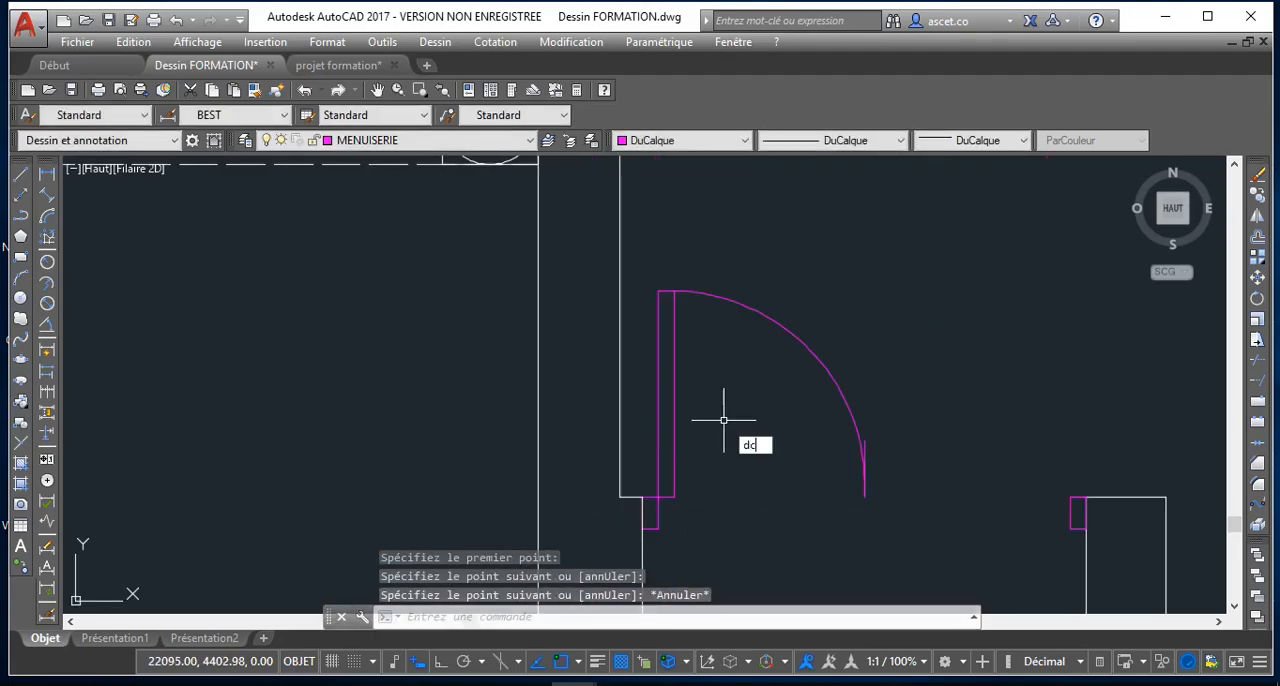
# Offset the leaf's short bottom line upward by 10 to form the lower rail
pyautogui.press('Return')
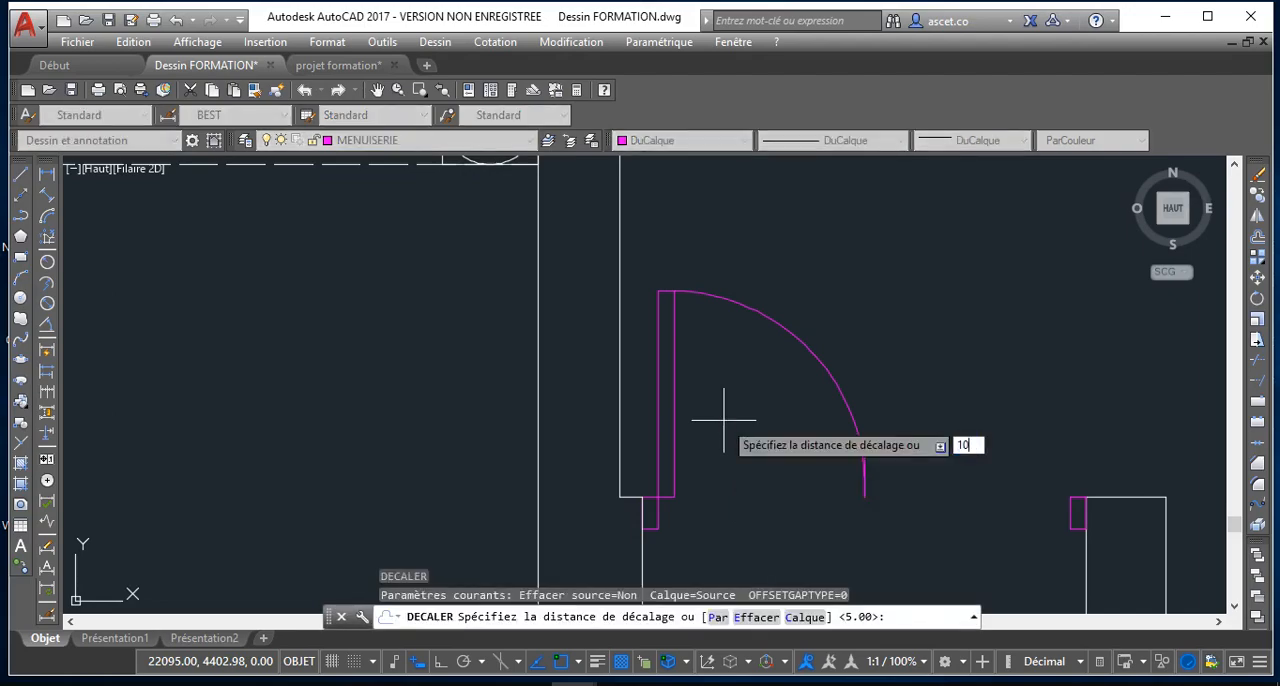
pyautogui.write('10')
pyautogui.press('Return')
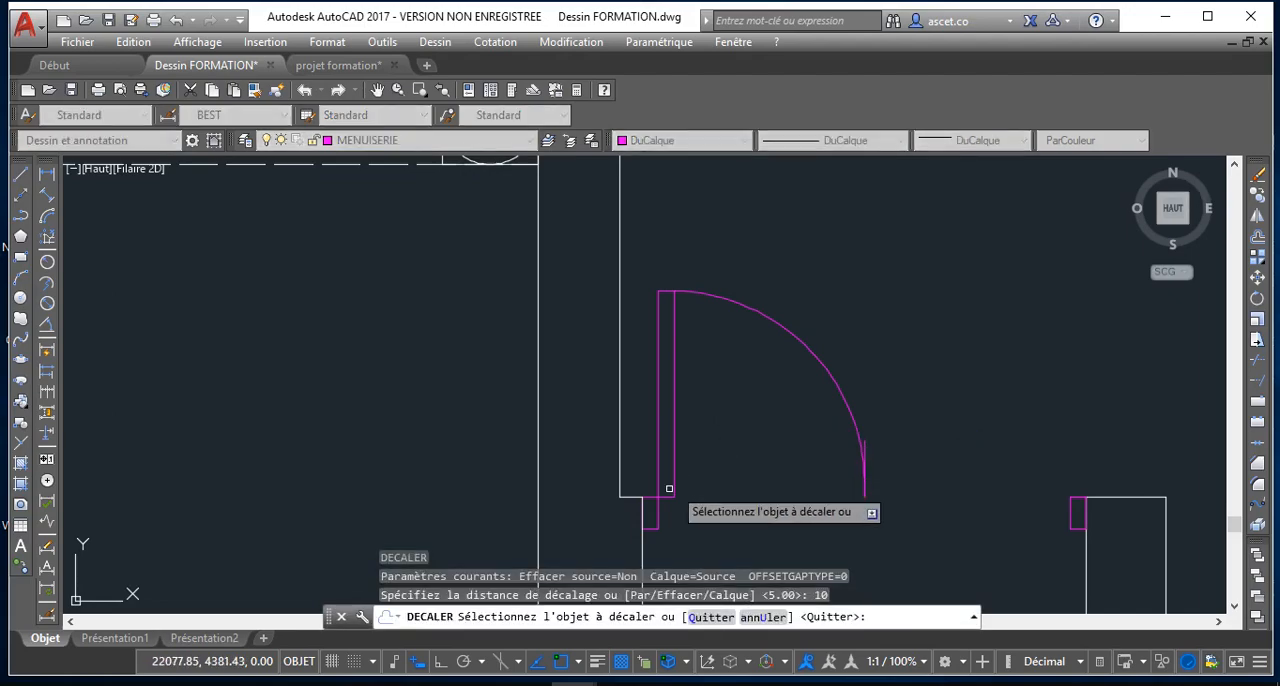
pyautogui.click(666, 451)
pyautogui.click(669, 446)
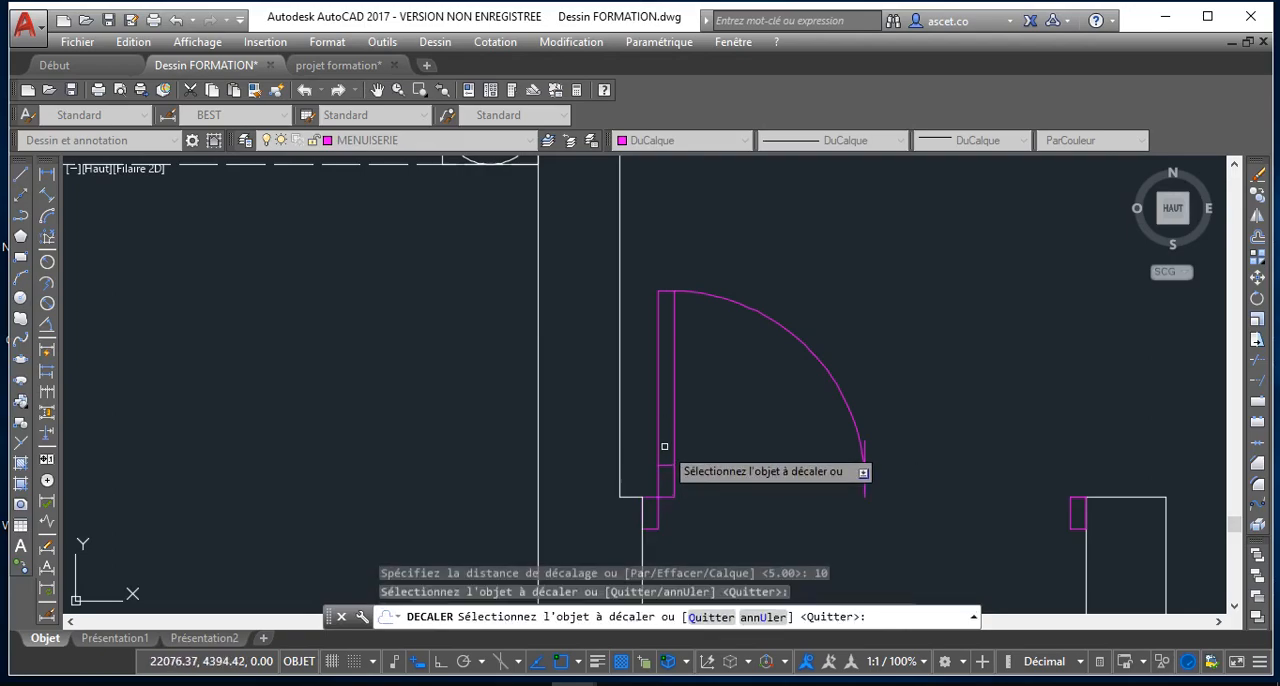
pyautogui.press('Return')
pyautogui.press('Return')
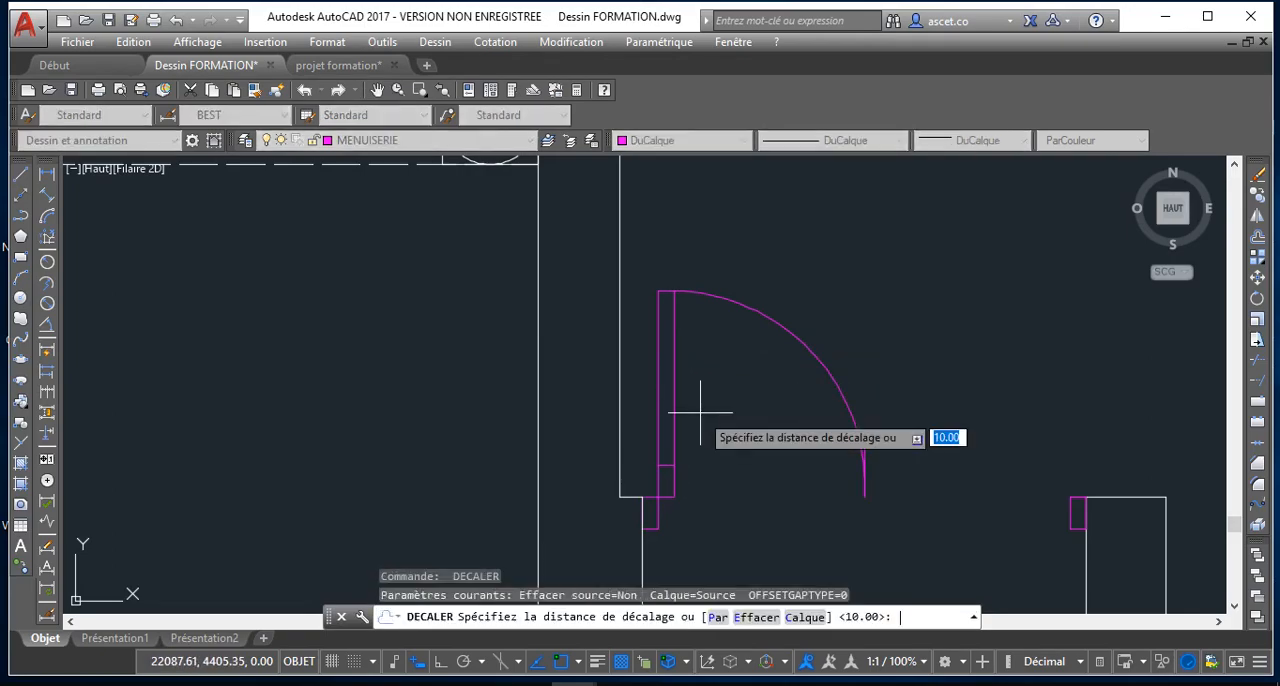
# Offset the lower rail line upward by 45 inside the leaf to form the upper rail
pyautogui.press('Return')
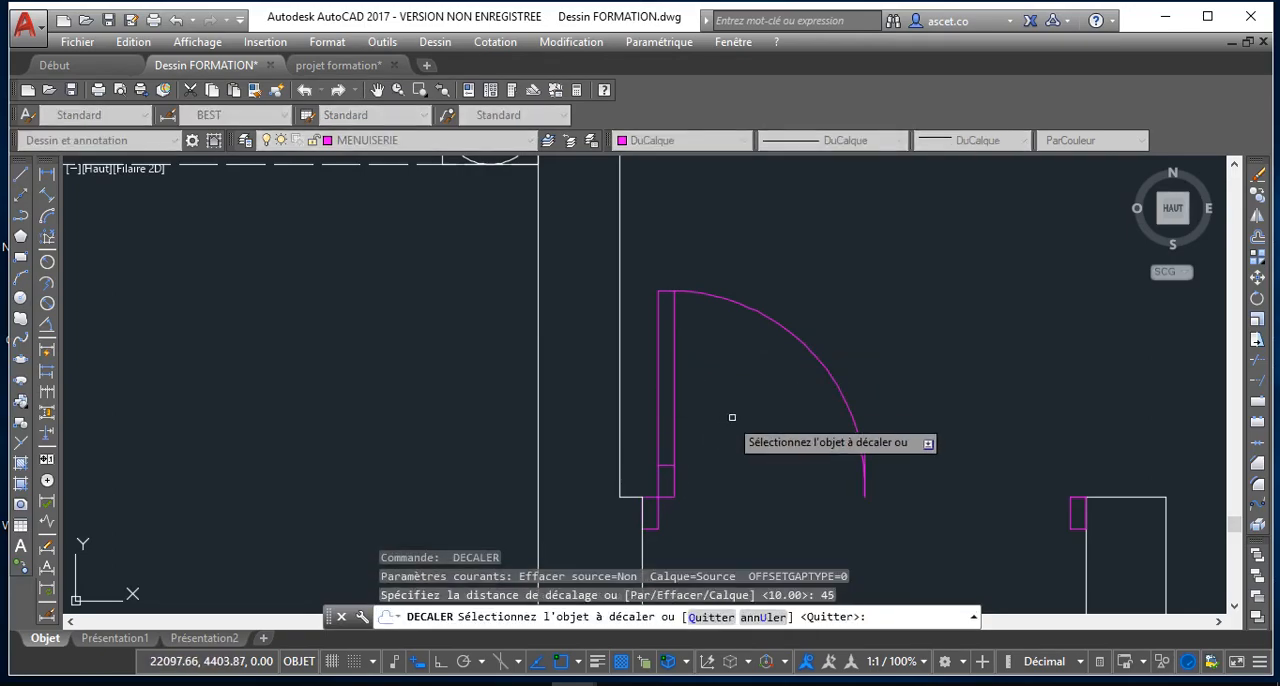
pyautogui.click(669, 465)
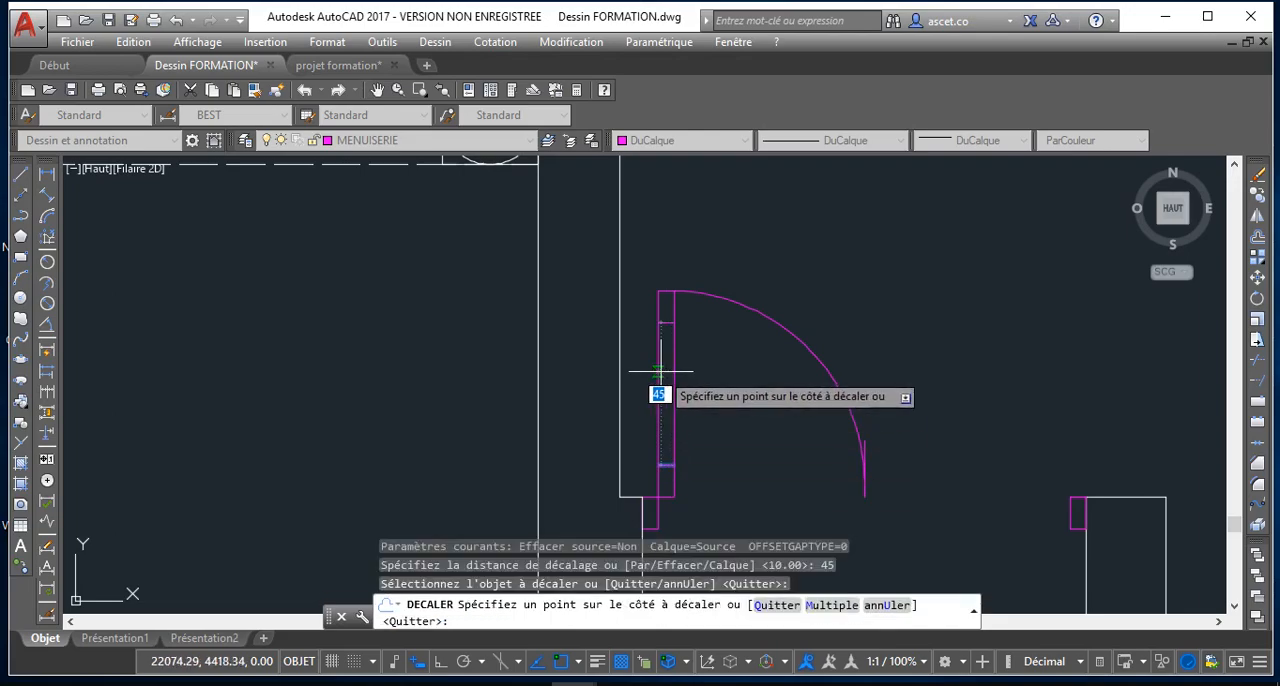
pyautogui.click(665, 356)
pyautogui.scroll(4, 680, 345)
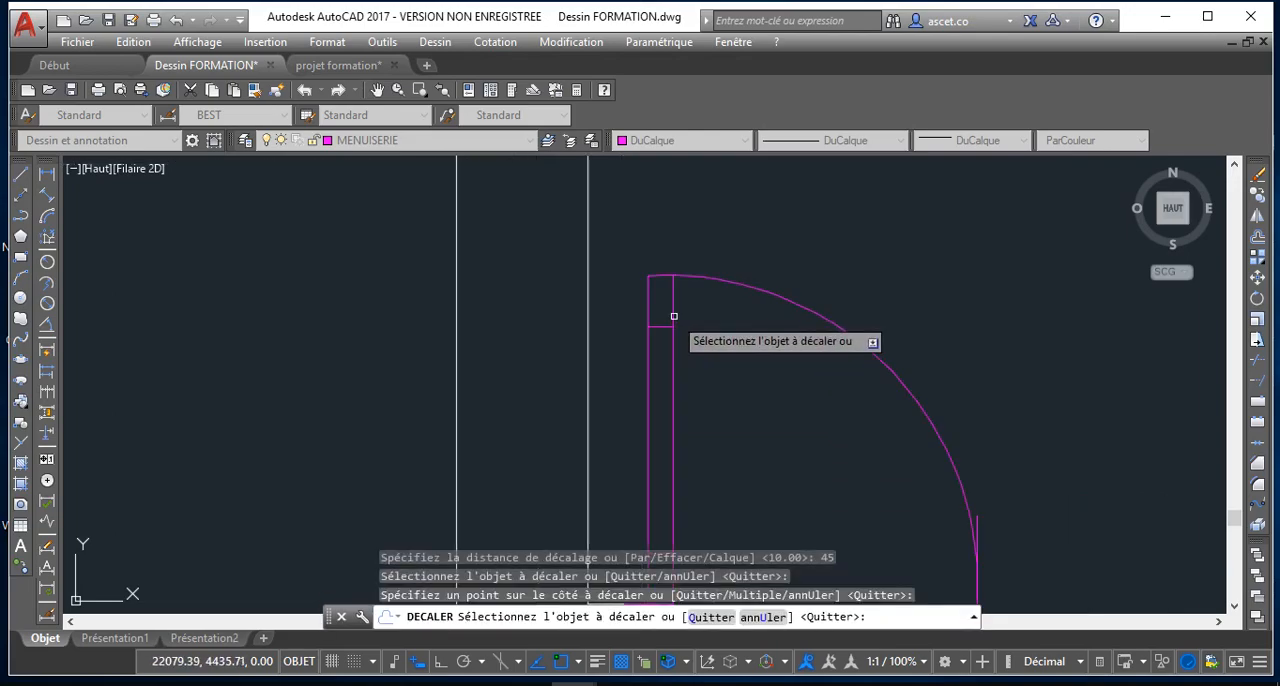
pyautogui.press('Return')
# Offset the leaf's outer vertical line inward by 2.5 to add the glazing centre line
pyautogui.press('Return')
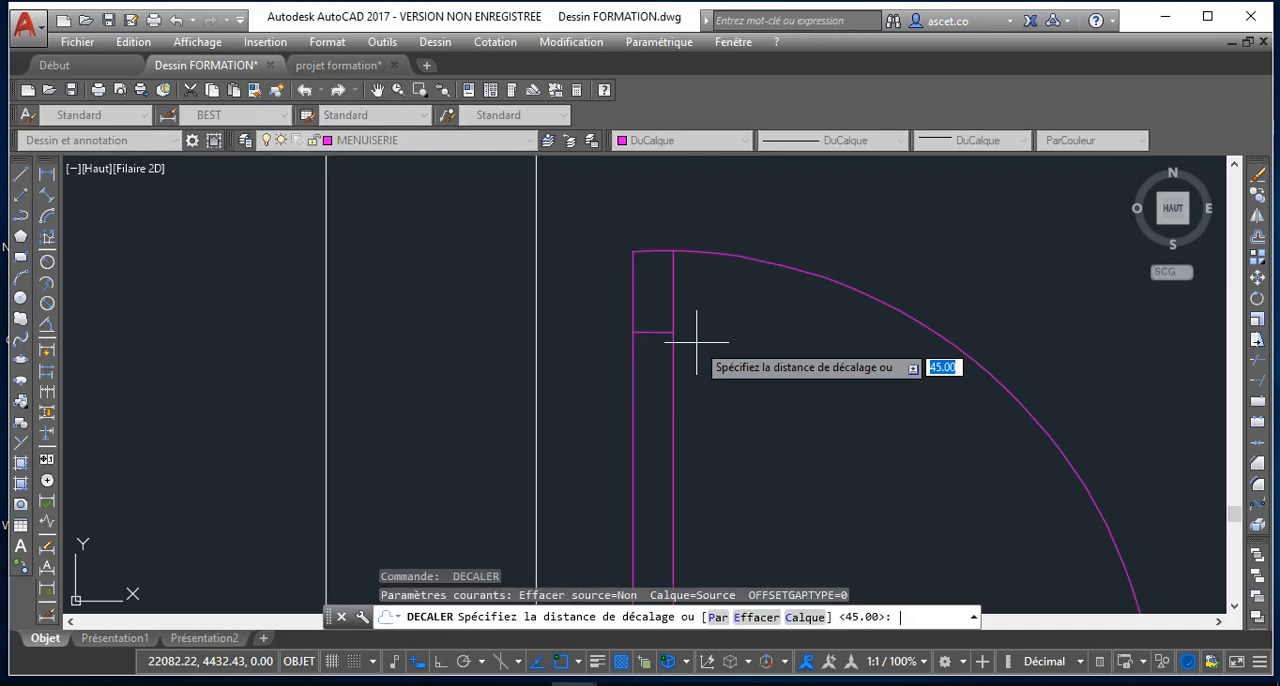
pyautogui.press('Return')
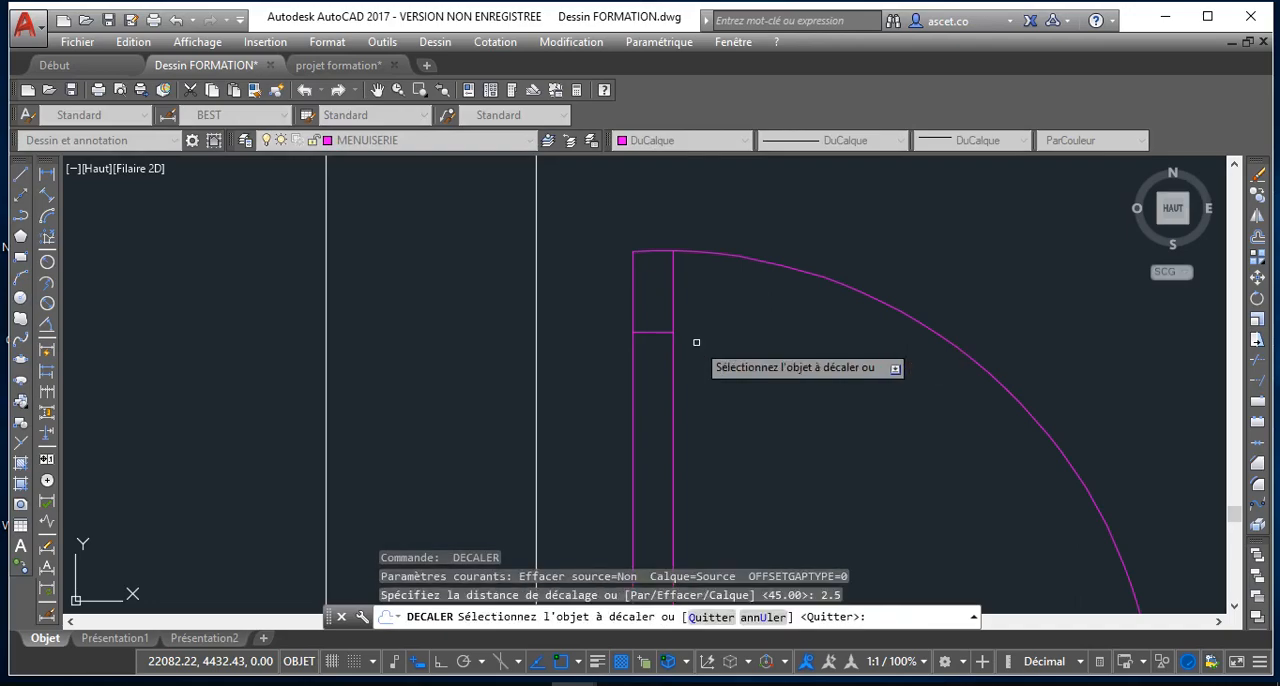
pyautogui.click(632, 394)
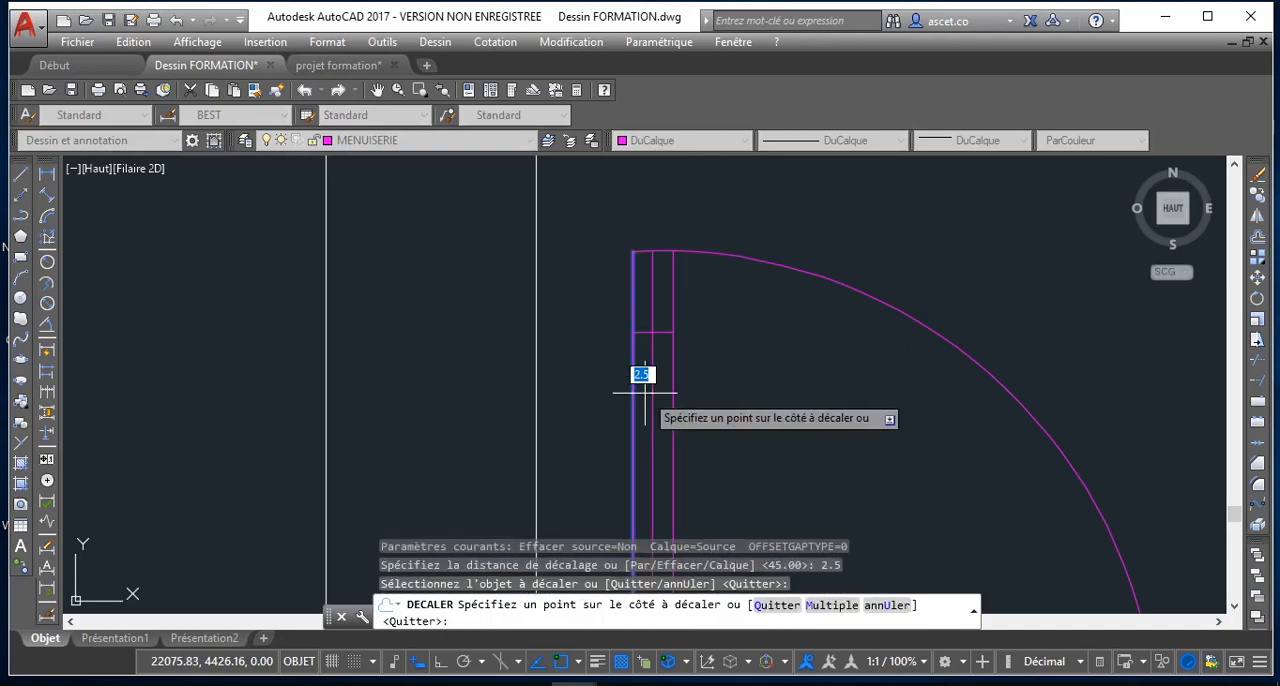
pyautogui.click(646, 371)
pyautogui.scroll(-3, 875, 393)
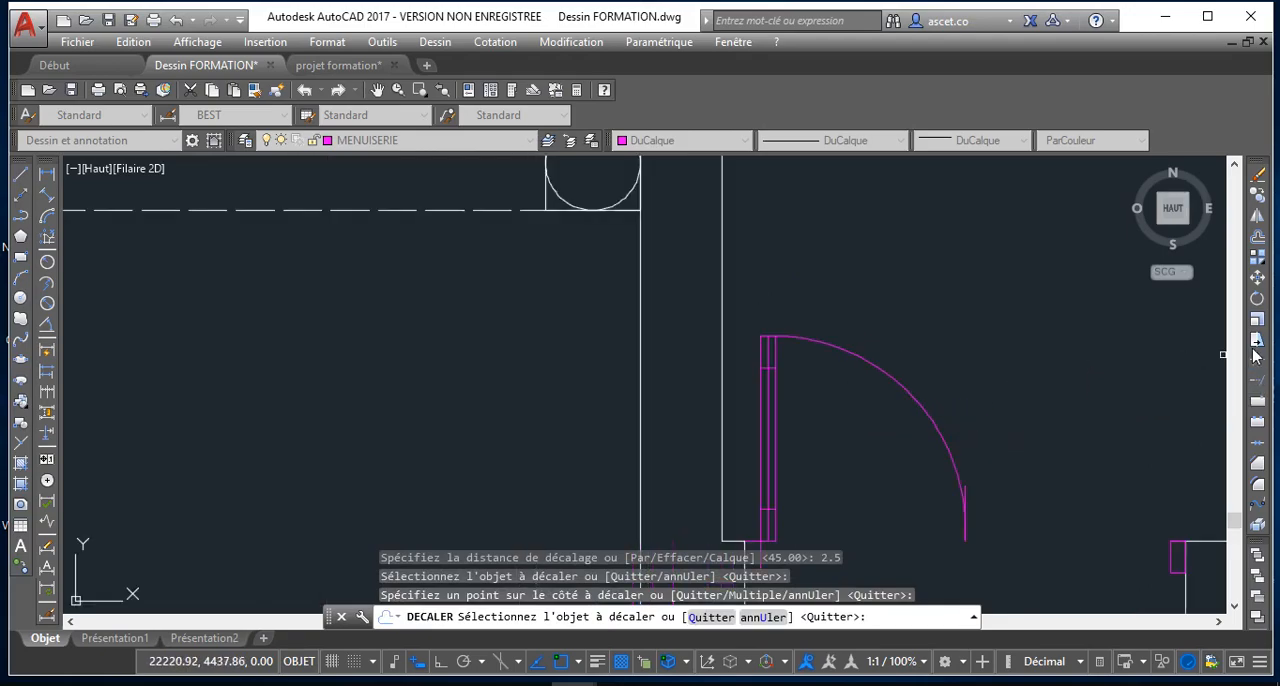
# Trim the glazing centre line above the upper rail line and below the lower rail line
pyautogui.click(1257, 357)
pyautogui.scroll(4, 768, 332)
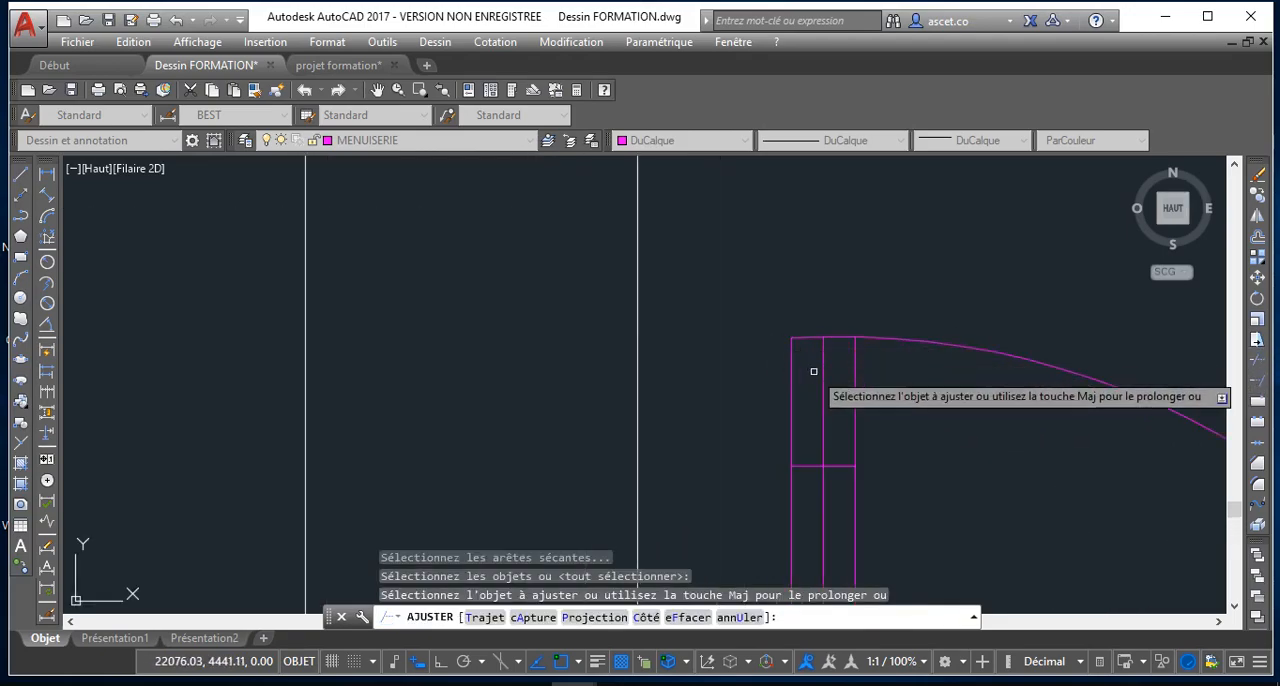
pyautogui.click(830, 366)
pyautogui.click(827, 344)
pyautogui.scroll(-6, 822, 483)
pyautogui.moveTo(822, 483); pyautogui.dragTo(809, 395, button='middle')
pyautogui.scroll(-2, 836, 543)
pyautogui.moveTo(836, 543); pyautogui.dragTo(795, 457, button='middle')
pyautogui.scroll(4, 787, 458)
pyautogui.scroll(2, 782, 457)
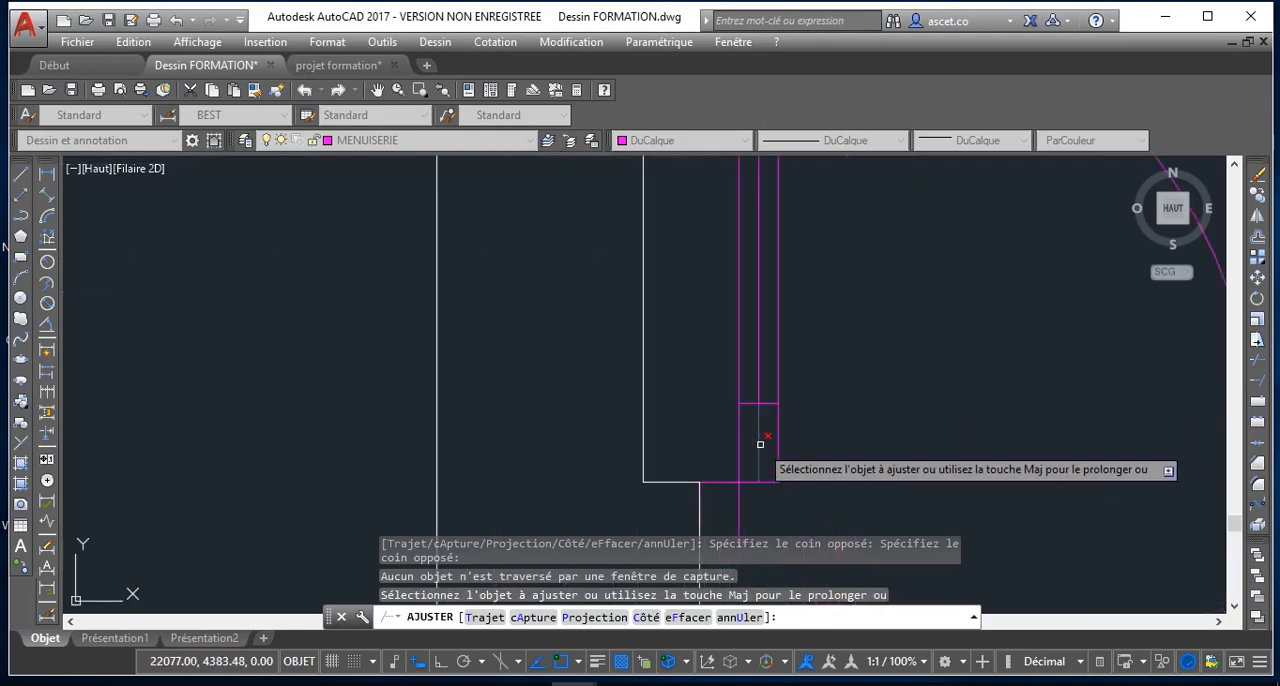
pyautogui.click(760, 443)
pyautogui.scroll(-6, 819, 497)
pyautogui.moveTo(870, 397); pyautogui.dragTo(797, 420, button='middle')
pyautogui.rightClick(825, 341)
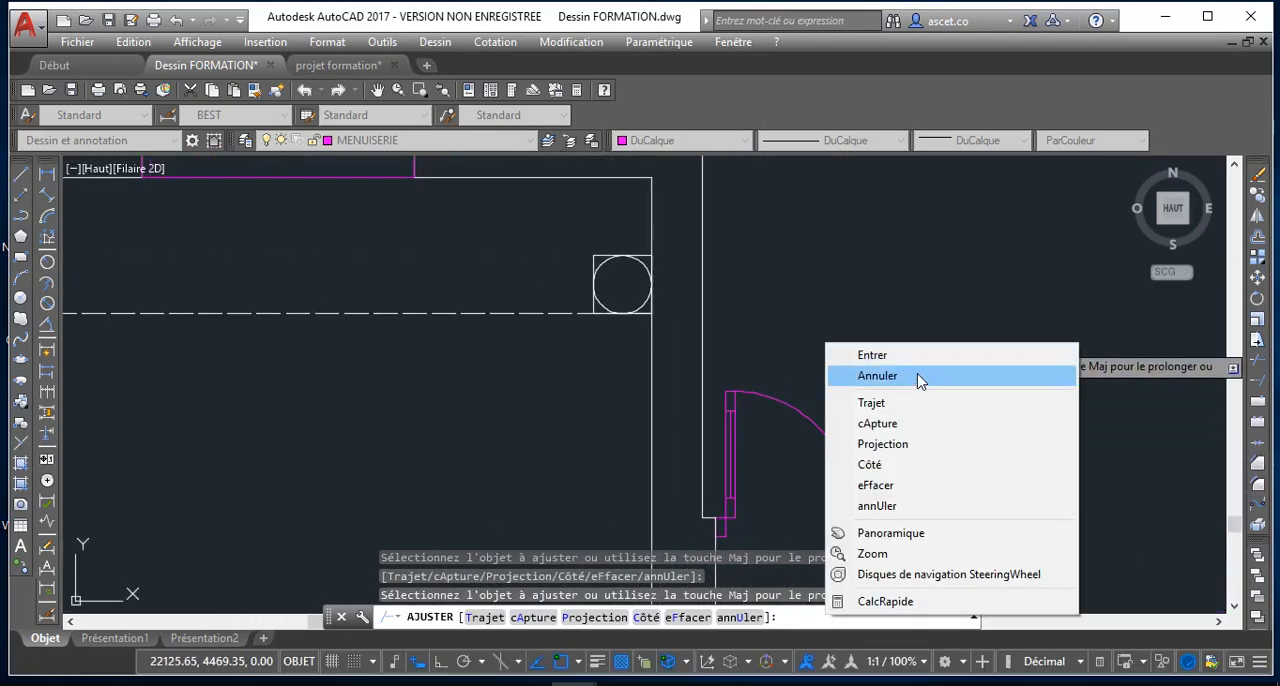
pyautogui.click(852, 374)
# Mirror the door leaf and swing arc about a vertical axis through the arc's lower end, using Ortho and keeping the source objects
pyautogui.click(866, 412)
pyautogui.click(720, 424)
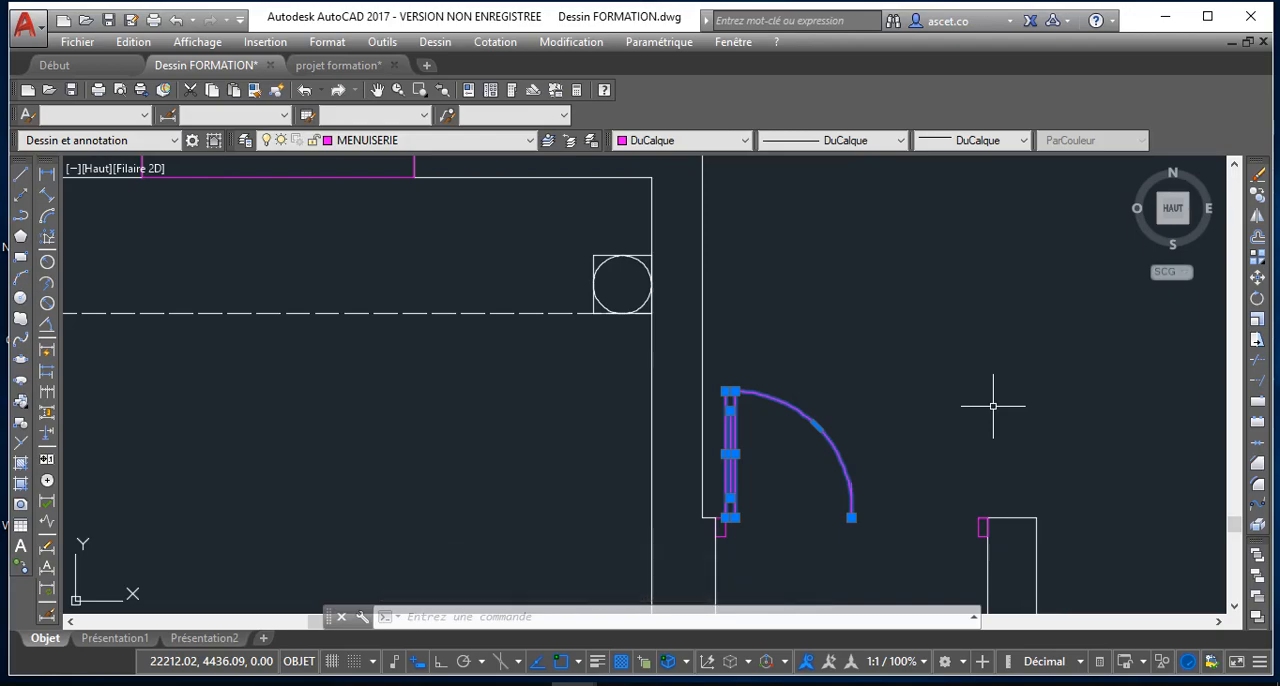
pyautogui.write('m')
pyautogui.scroll(2, 740, 451)
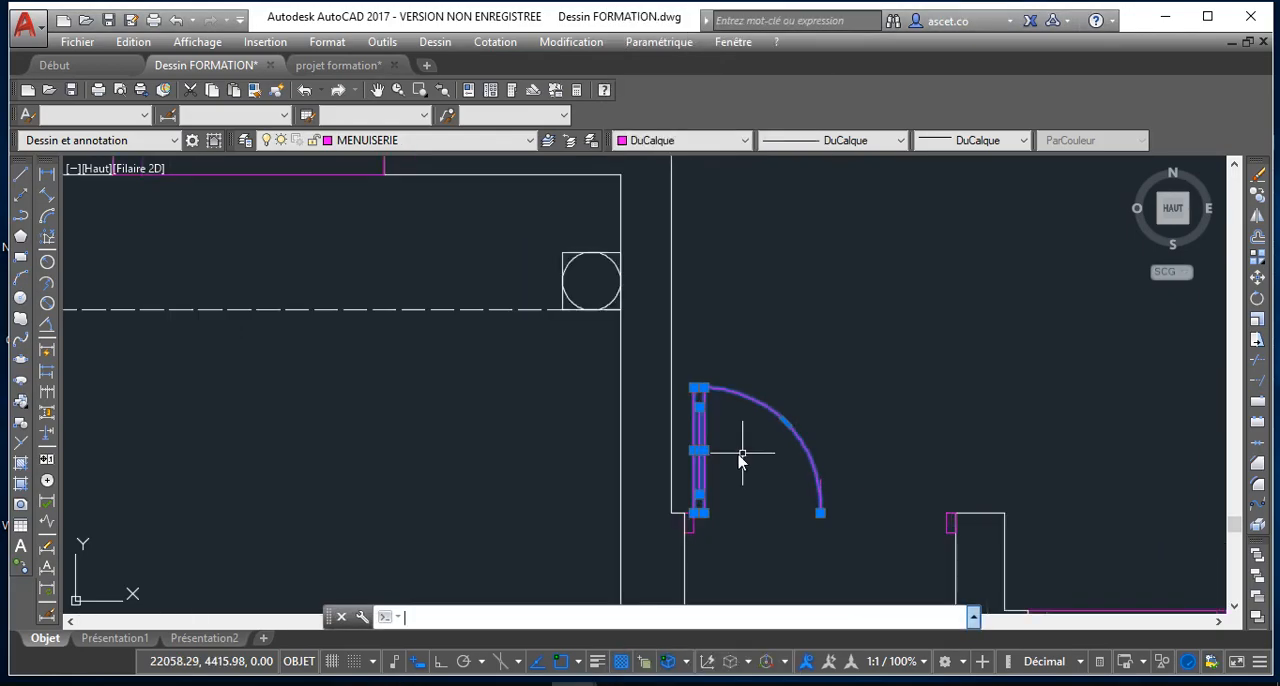
pyautogui.scroll(-2, 736, 490)
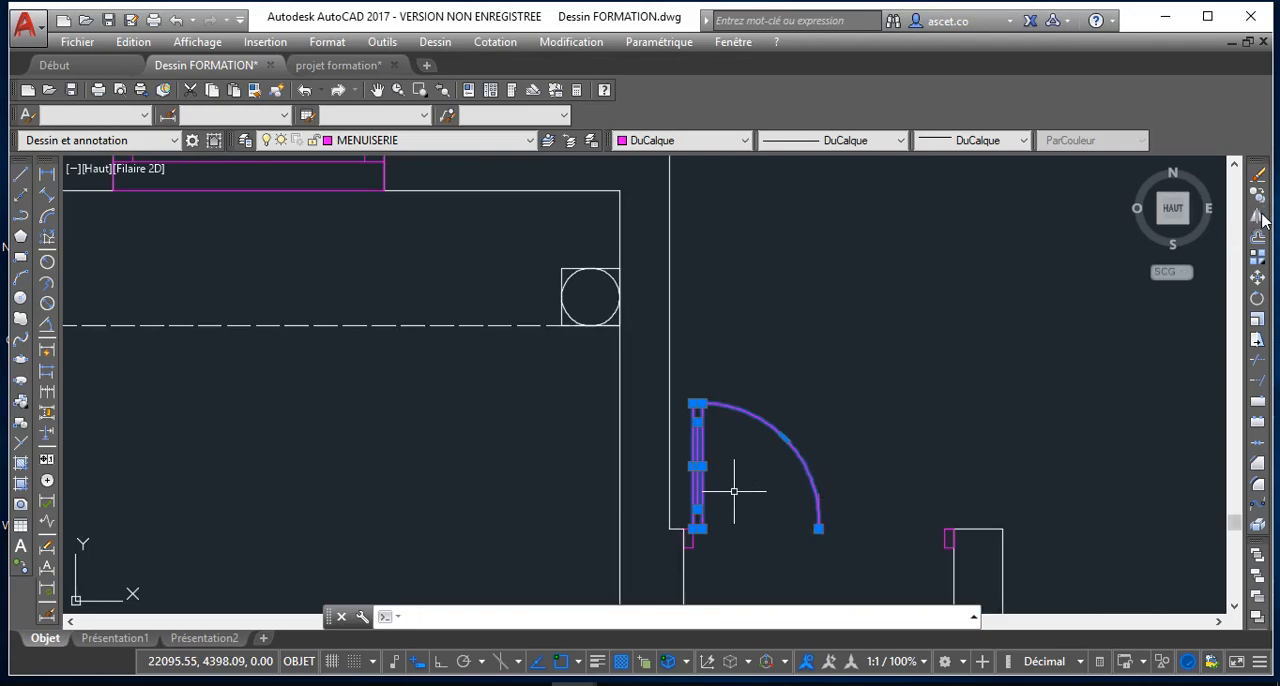
pyautogui.scroll(-4, 1060, 391)
pyautogui.scroll(2, 986, 337)
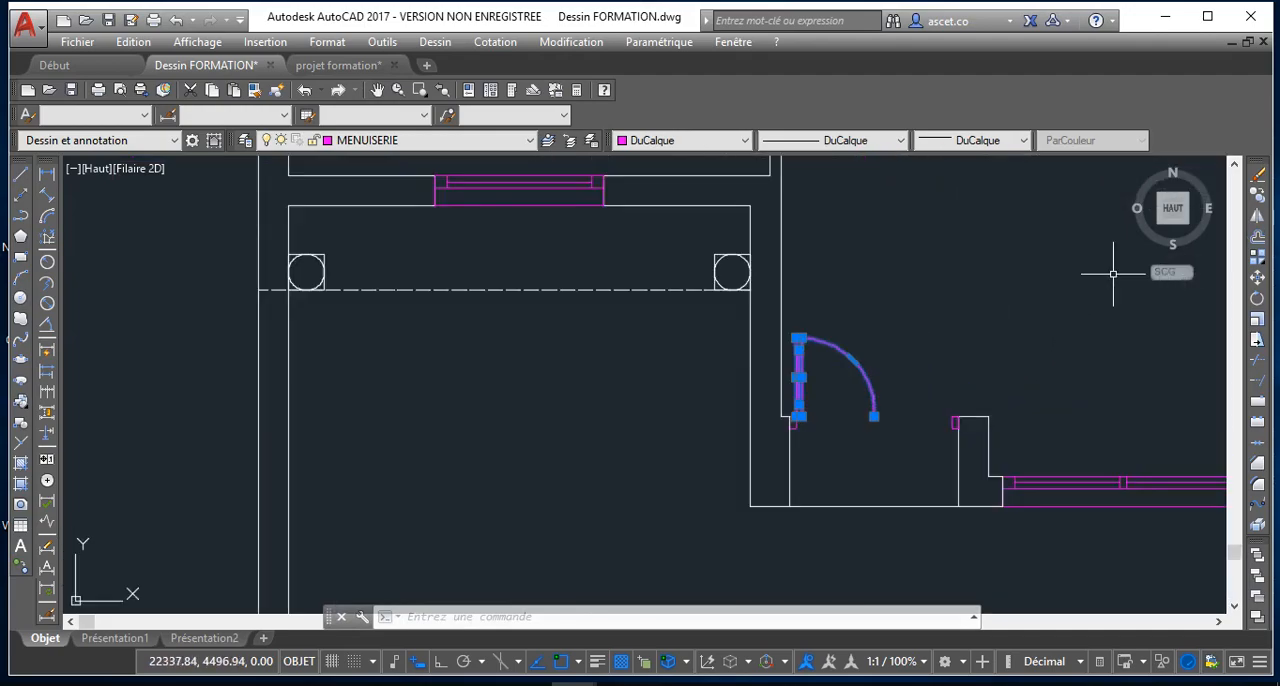
pyautogui.click(1258, 218)
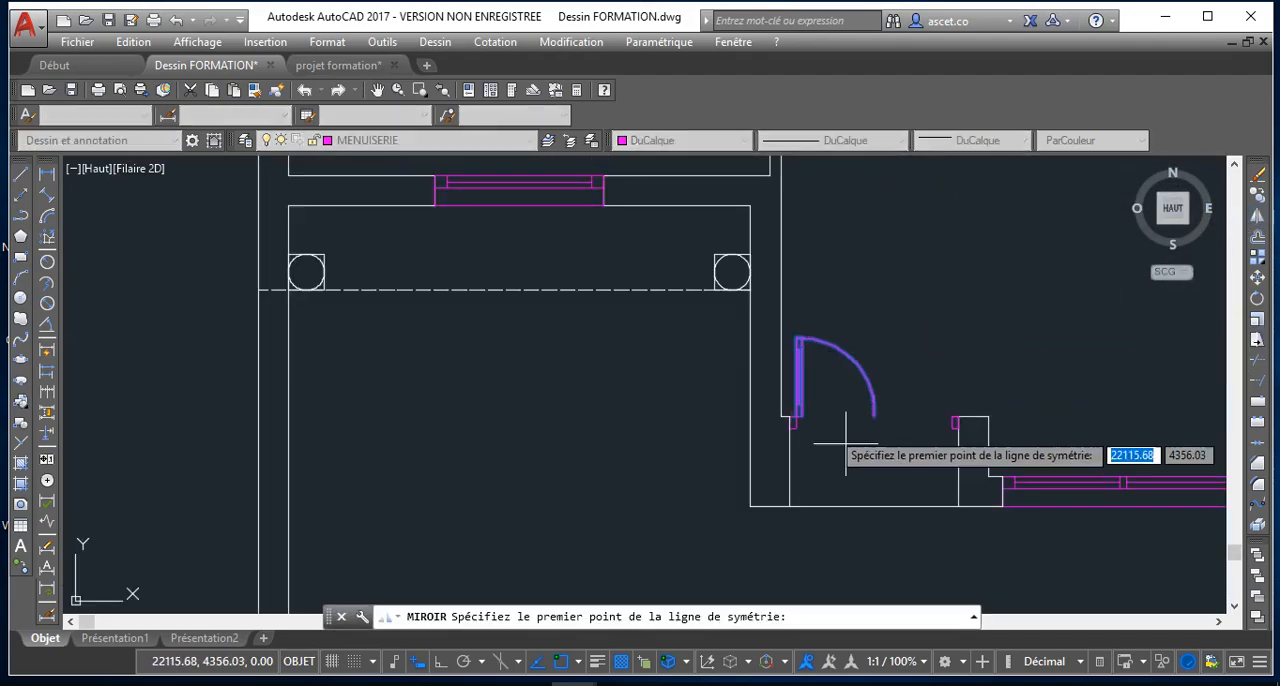
pyautogui.scroll(2, 872, 414)
pyautogui.scroll(3, 878, 414)
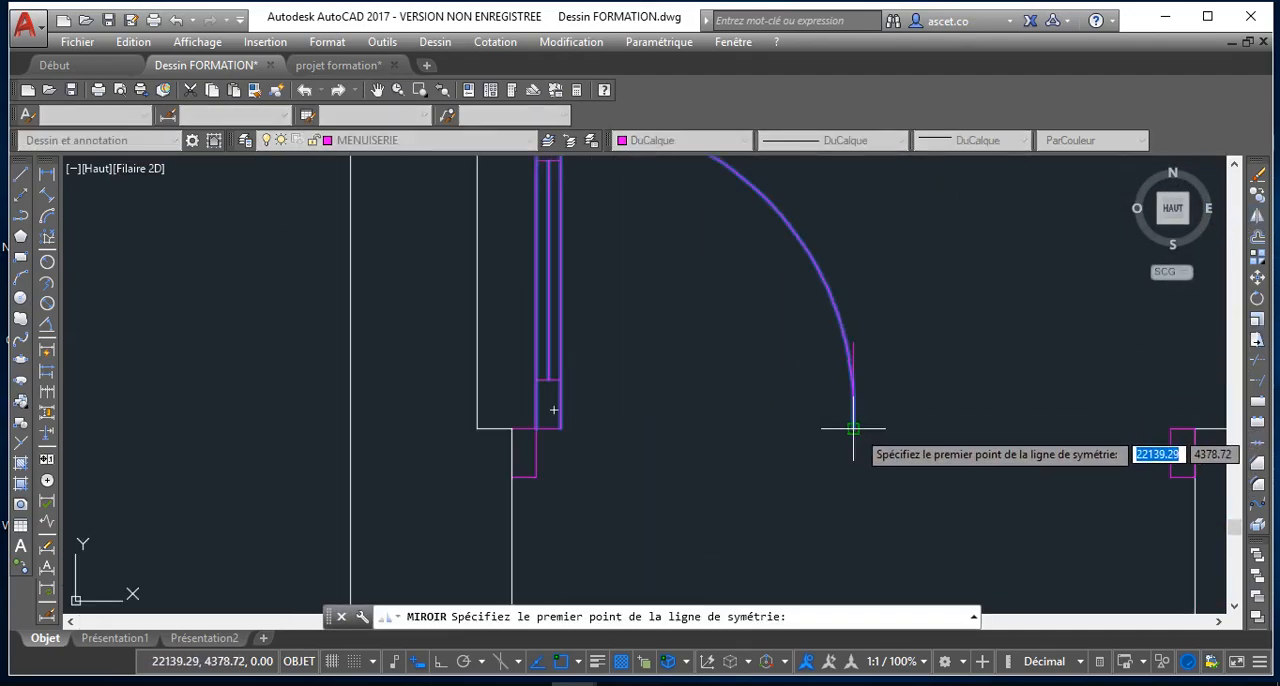
pyautogui.click(856, 419)
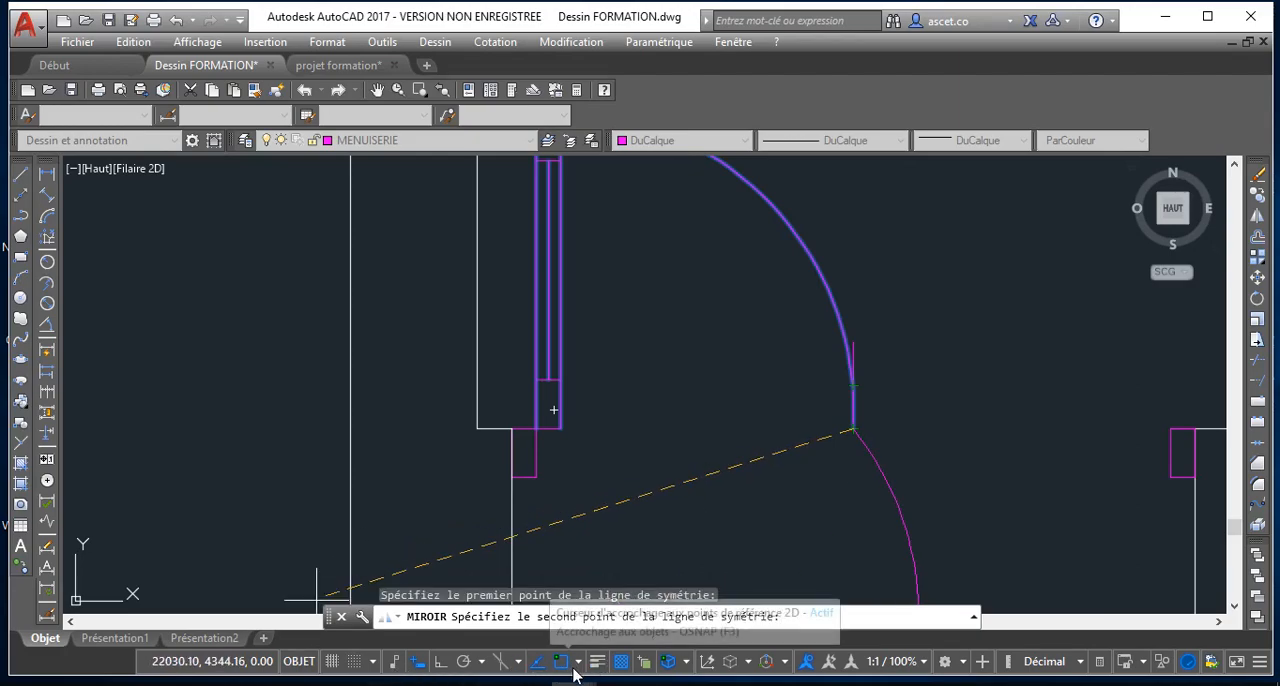
pyautogui.click(537, 662)
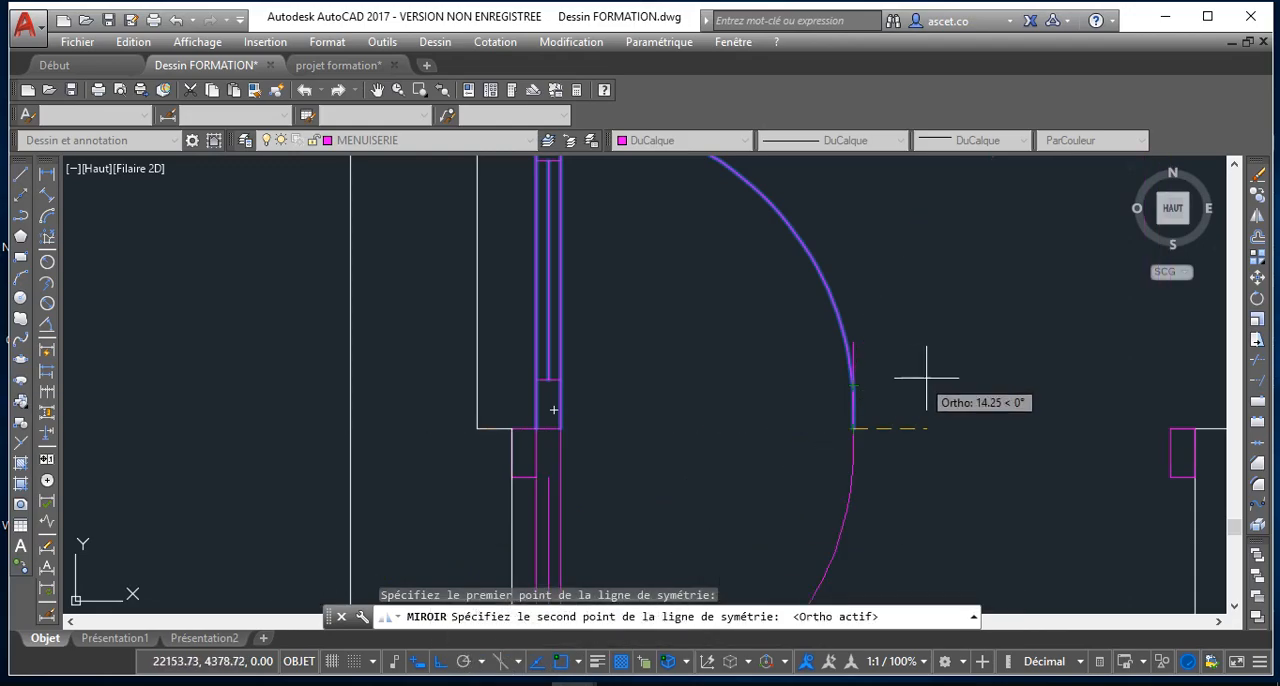
pyautogui.scroll(-7, 1034, 300)
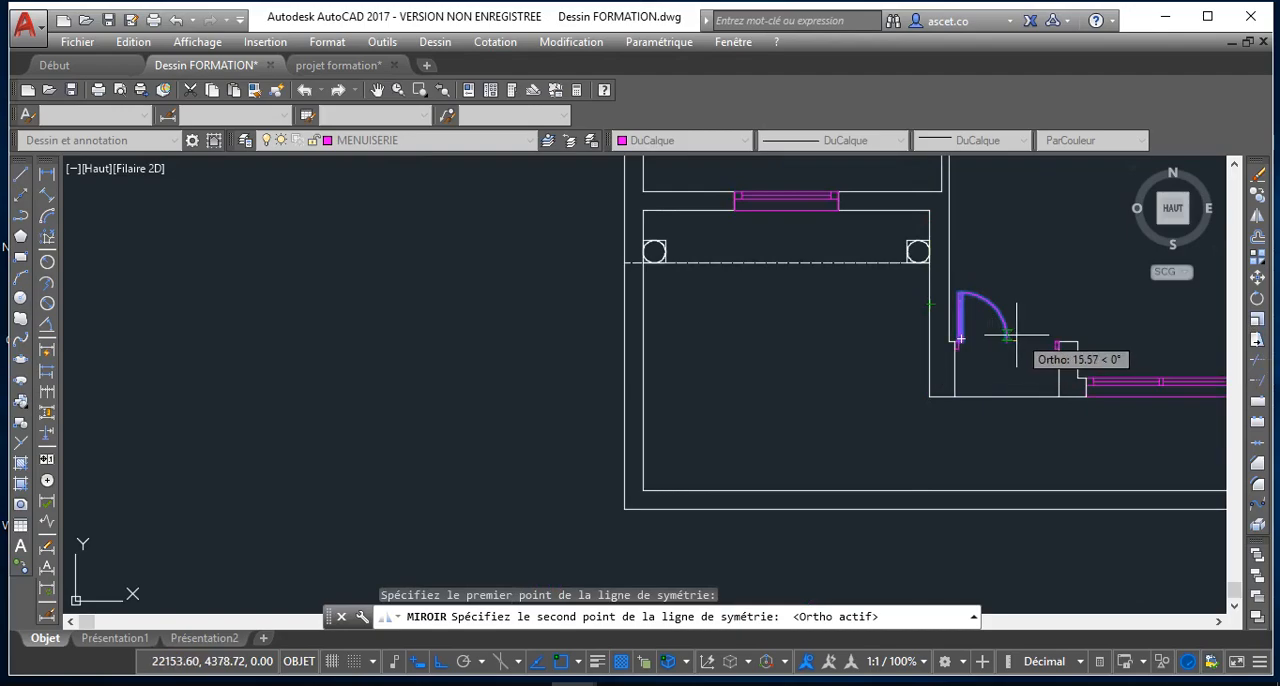
pyautogui.click(1000, 361)
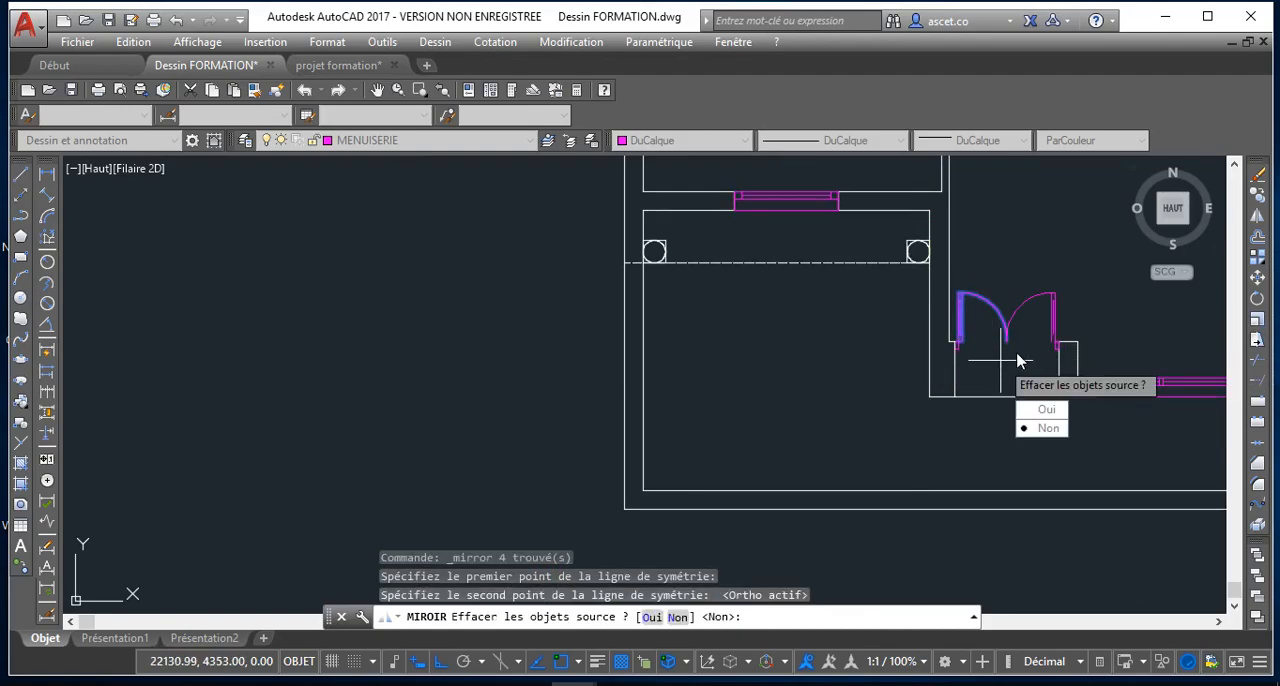
pyautogui.scroll(2, 1028, 401)
pyautogui.click(1064, 479)
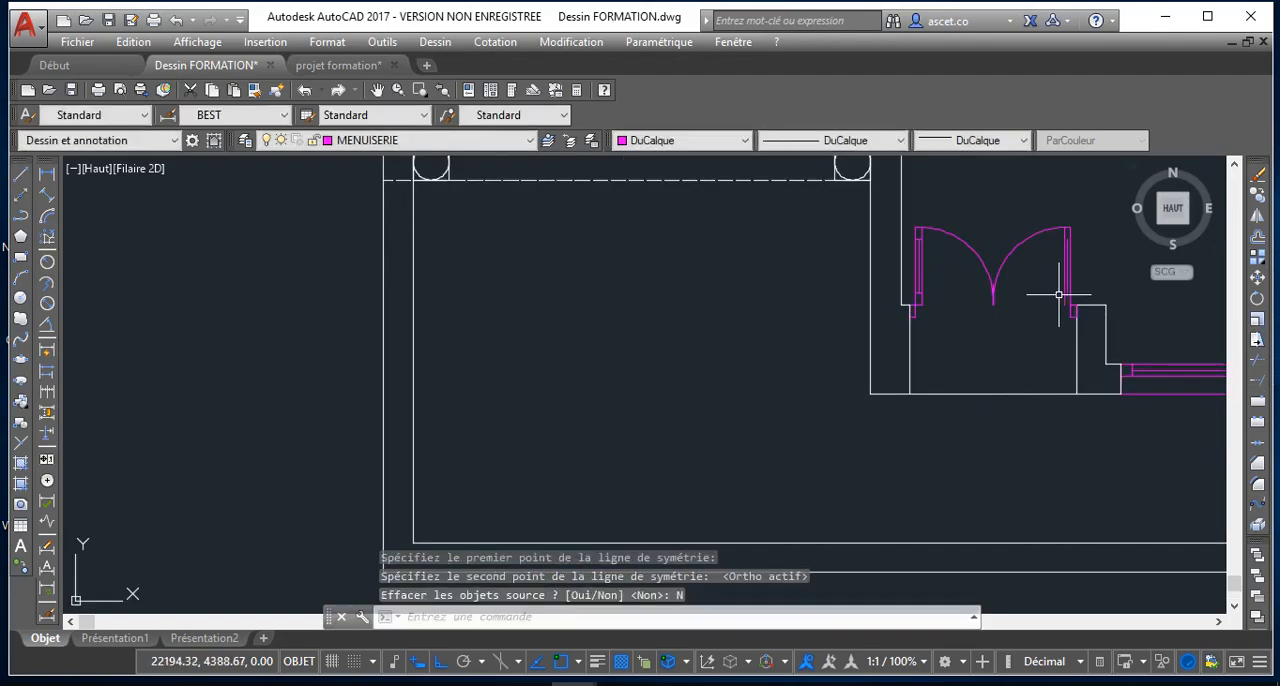
pyautogui.scroll(5, 1058, 295)
pyautogui.scroll(-2, 1051, 300)
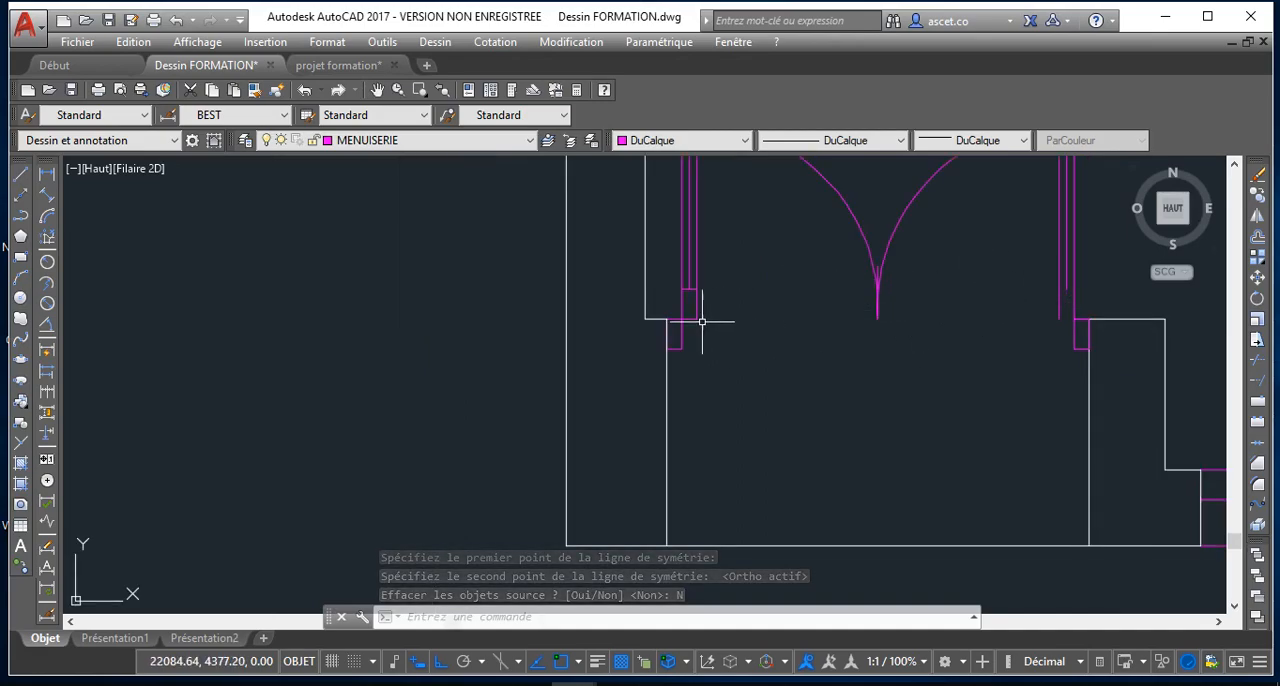
# Undo the last mirror of the double door's leaf and swing arc
pyautogui.scroll(-2, 755, 358)
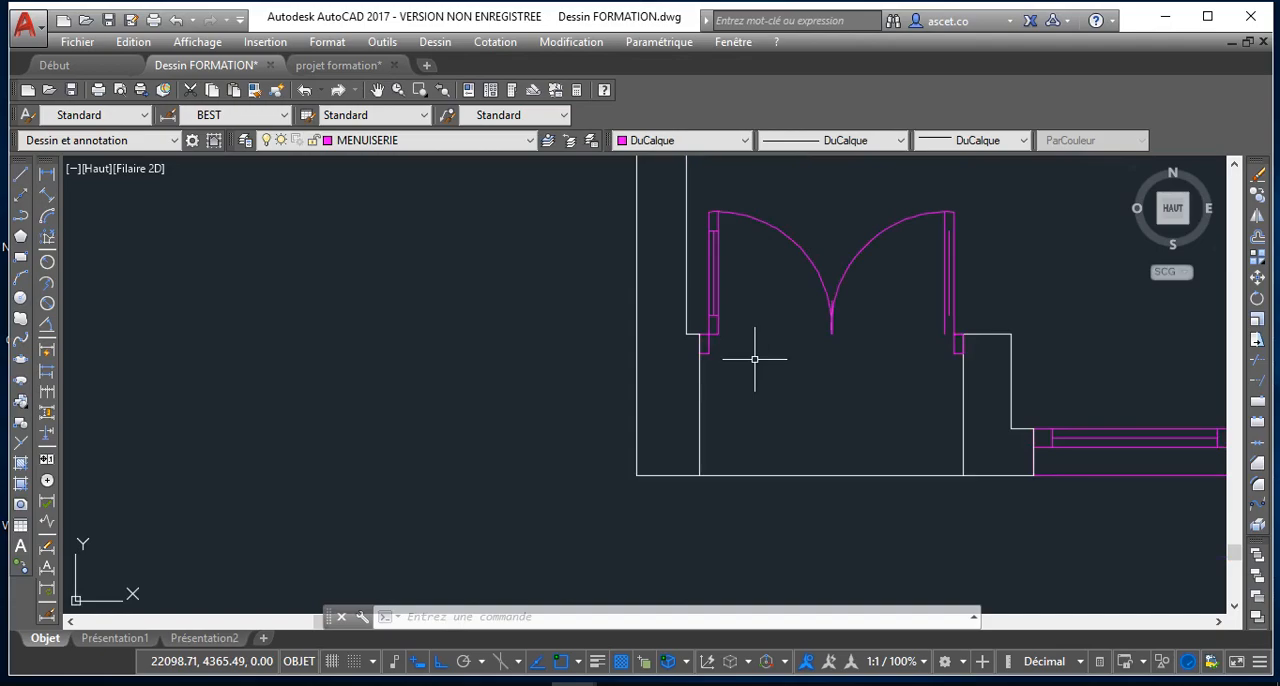
pyautogui.hotkey('ctrl', 'z')
pyautogui.hotkey('ctrl', 'z')
# Mirror the complete leaf, both rails and swing arc about a vertical Ortho axis through the arc's lower end, keeping the source objects
pyautogui.scroll(-2, 755, 358)
pyautogui.scroll(5, 777, 349)
pyautogui.click(836, 264)
pyautogui.click(1086, 465)
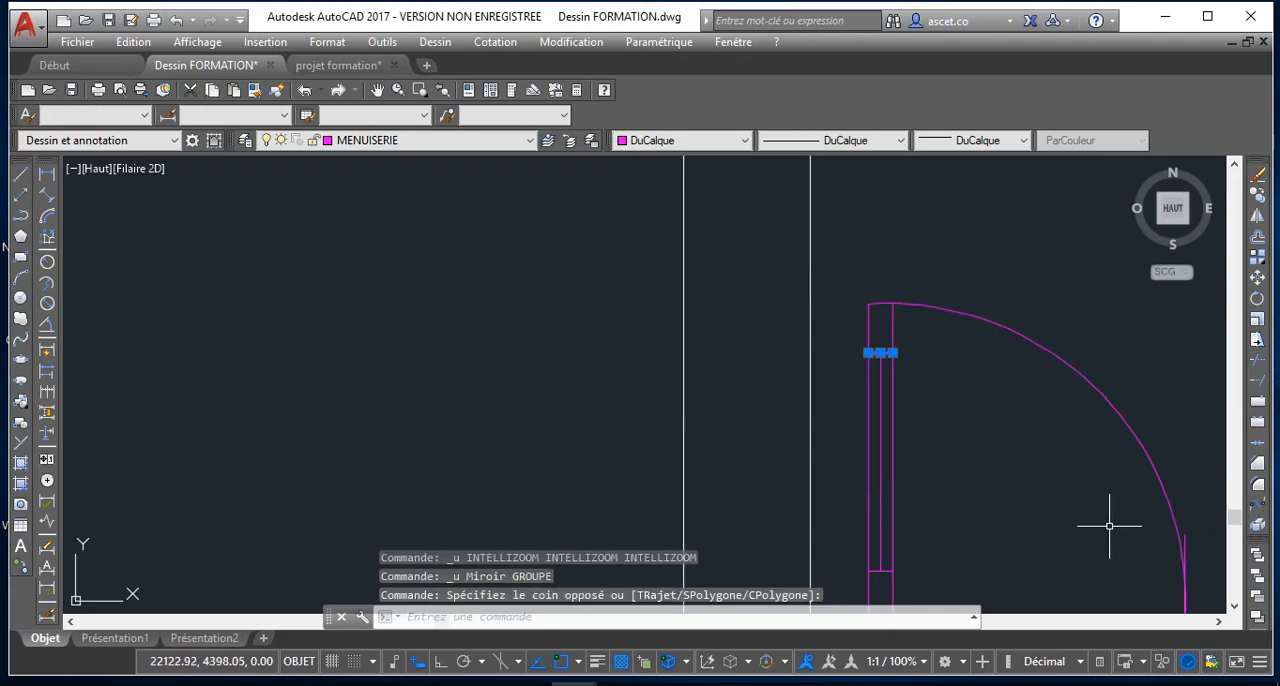
pyautogui.click(1111, 534)
pyautogui.click(833, 240)
pyautogui.scroll(-2, 960, 380)
pyautogui.scroll(5, 957, 449)
pyautogui.click(871, 350)
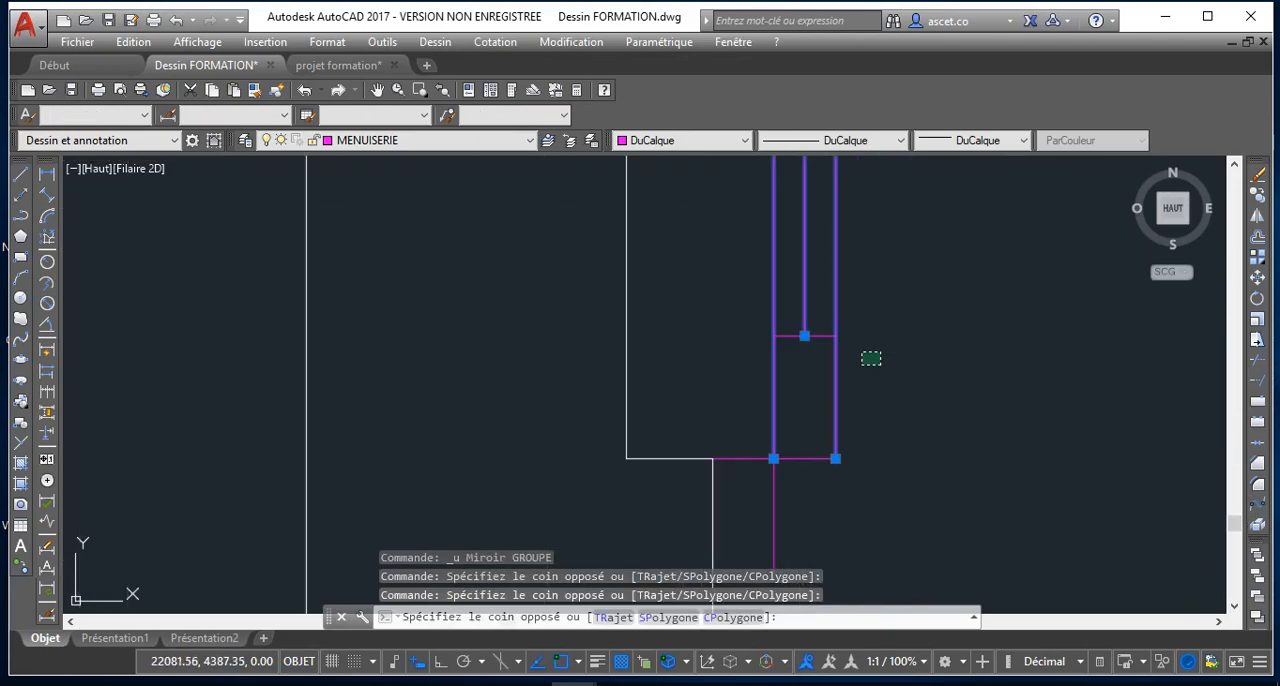
pyautogui.click(765, 302)
pyautogui.click(816, 479)
pyautogui.click(797, 418)
pyautogui.scroll(-6, 820, 476)
pyautogui.scroll(2, 1056, 407)
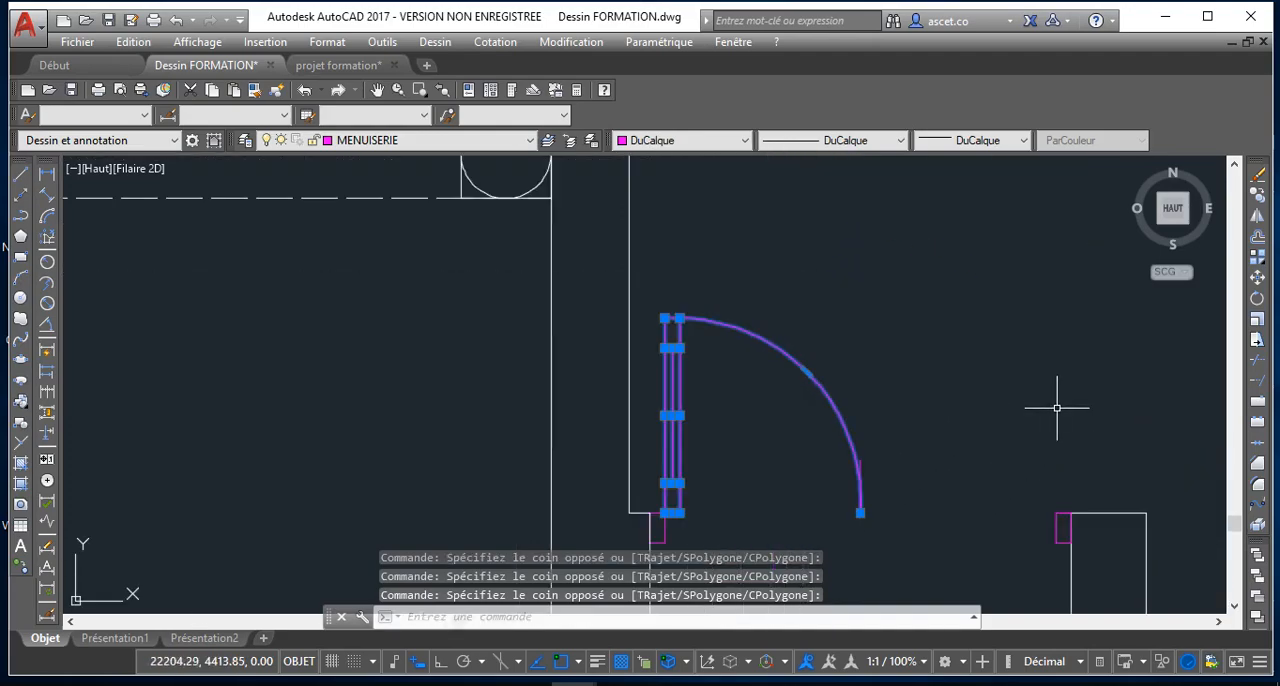
pyautogui.click(1262, 218)
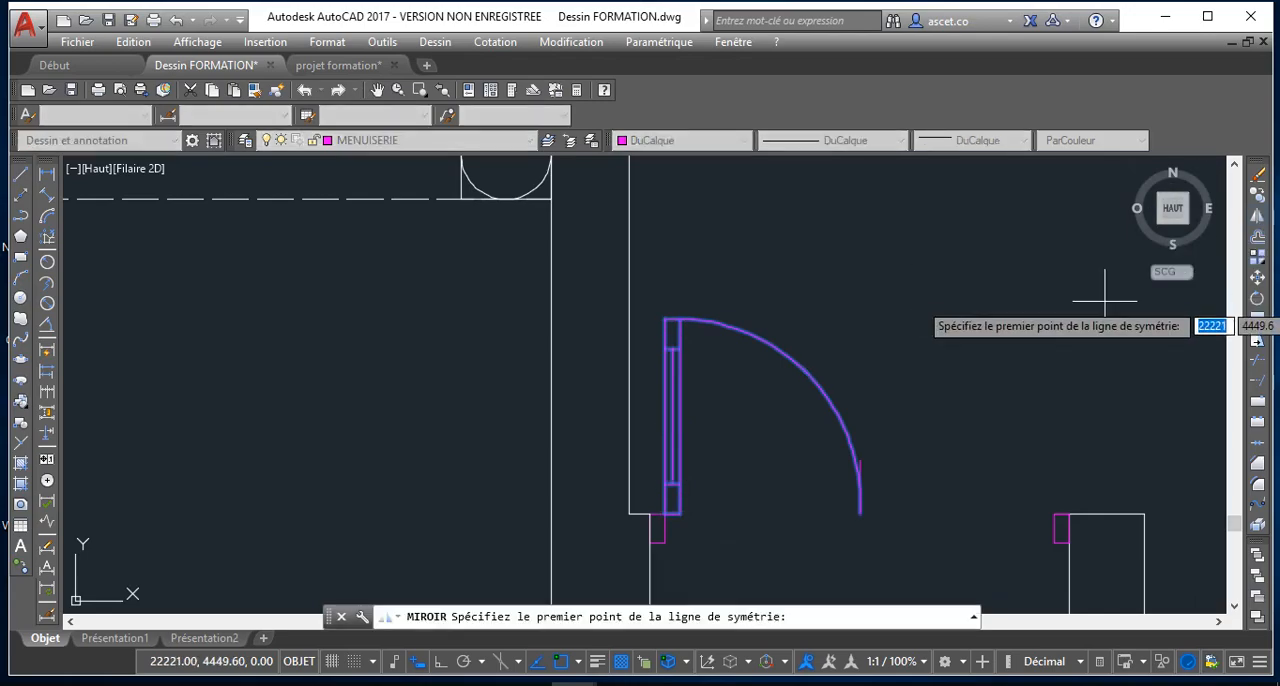
pyautogui.click(860, 514)
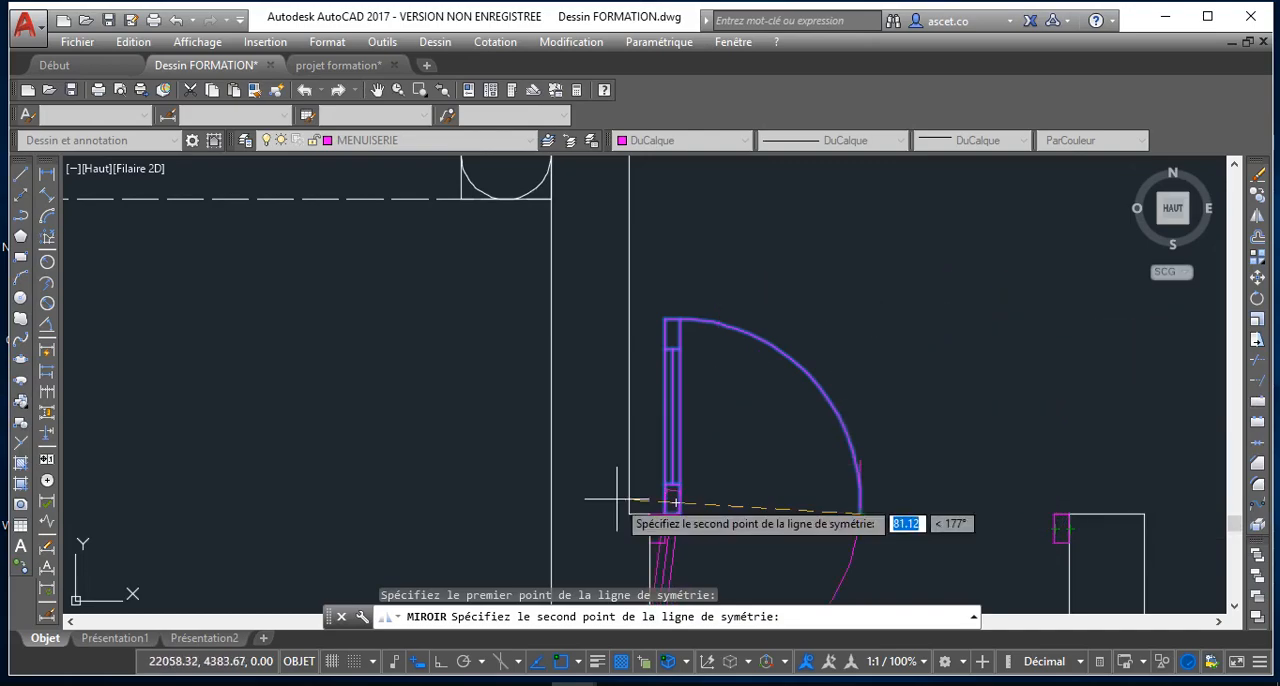
pyautogui.click(446, 660)
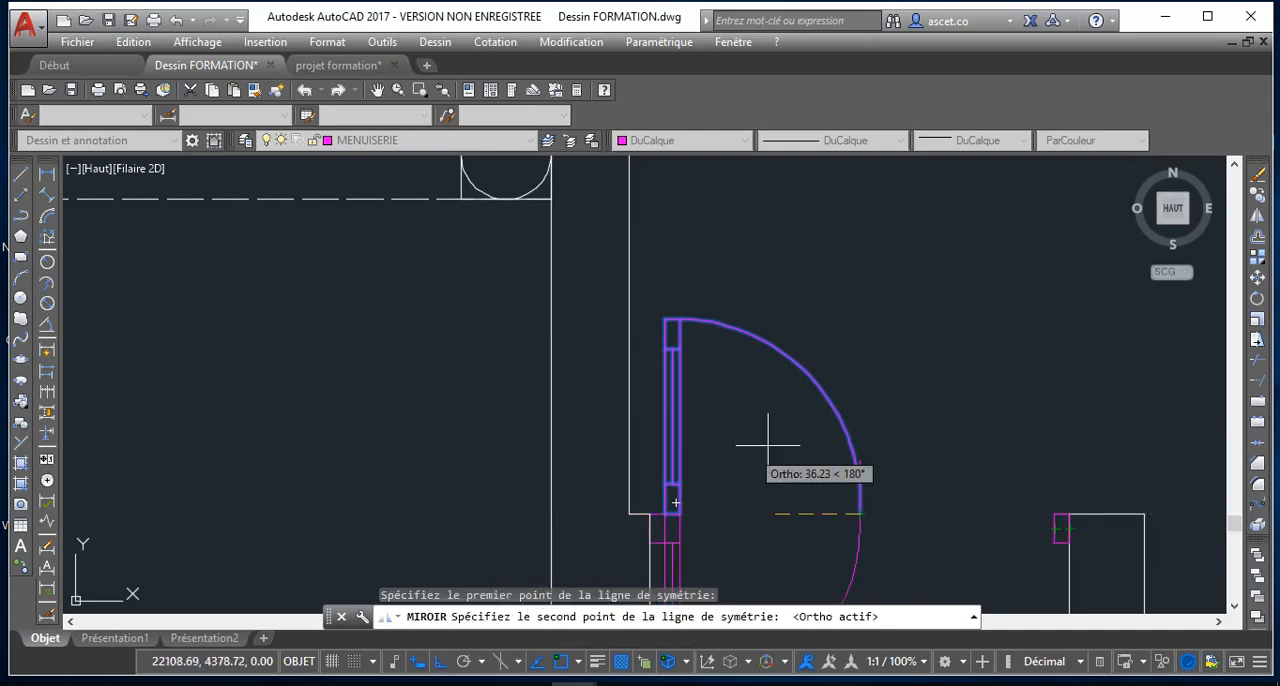
pyautogui.click(940, 425)
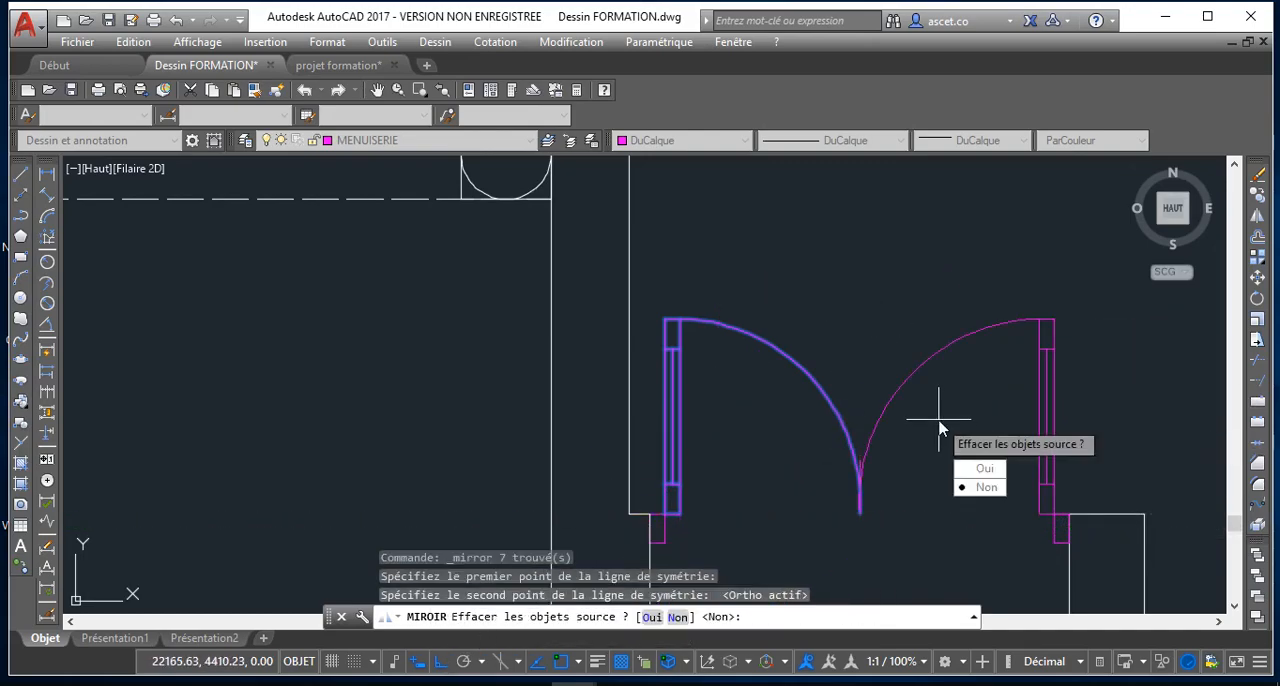
pyautogui.click(980, 488)
# Stretch the short vertical line where the two swing arcs meet upward by about 8
pyautogui.scroll(5, 860, 478)
pyautogui.scroll(-3, 823, 457)
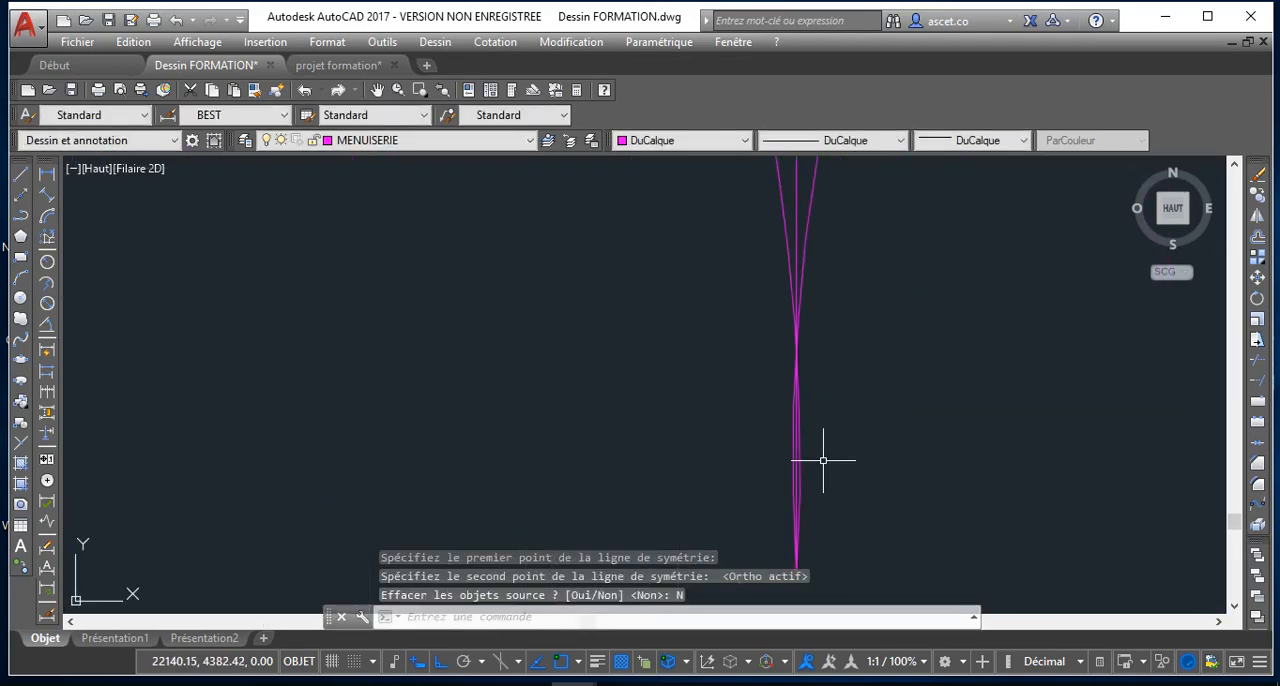
pyautogui.scroll(3, 823, 457)
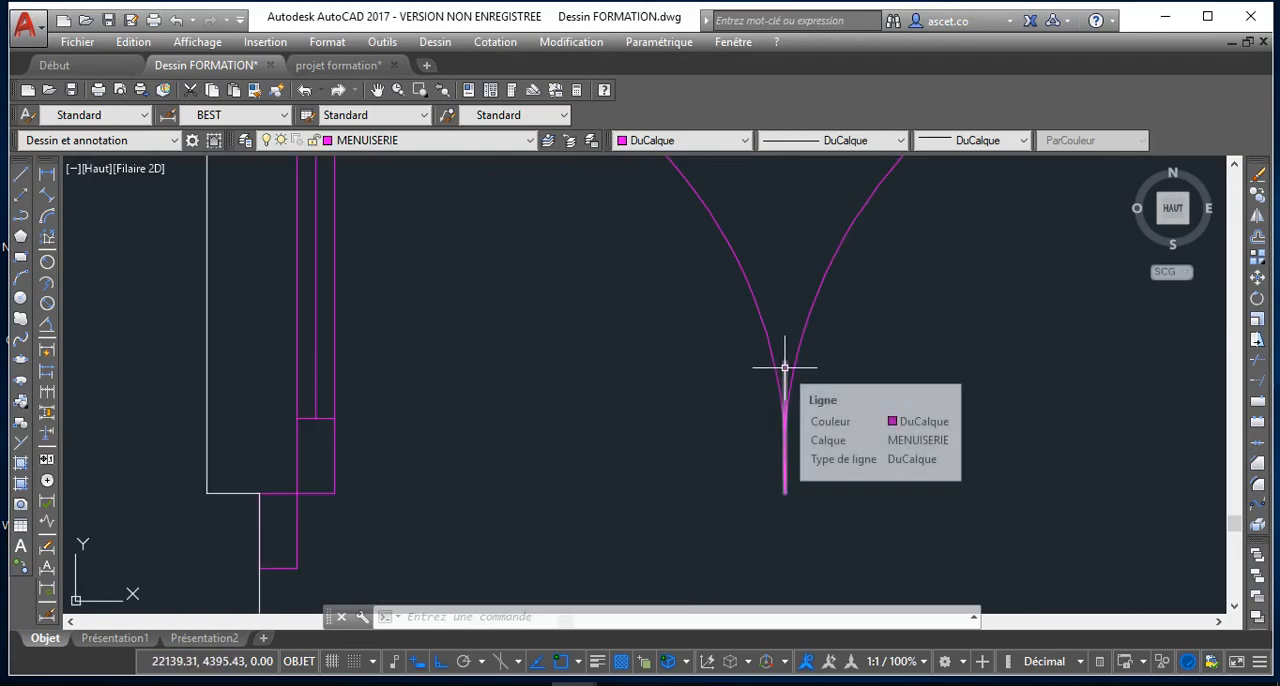
pyautogui.click(785, 366)
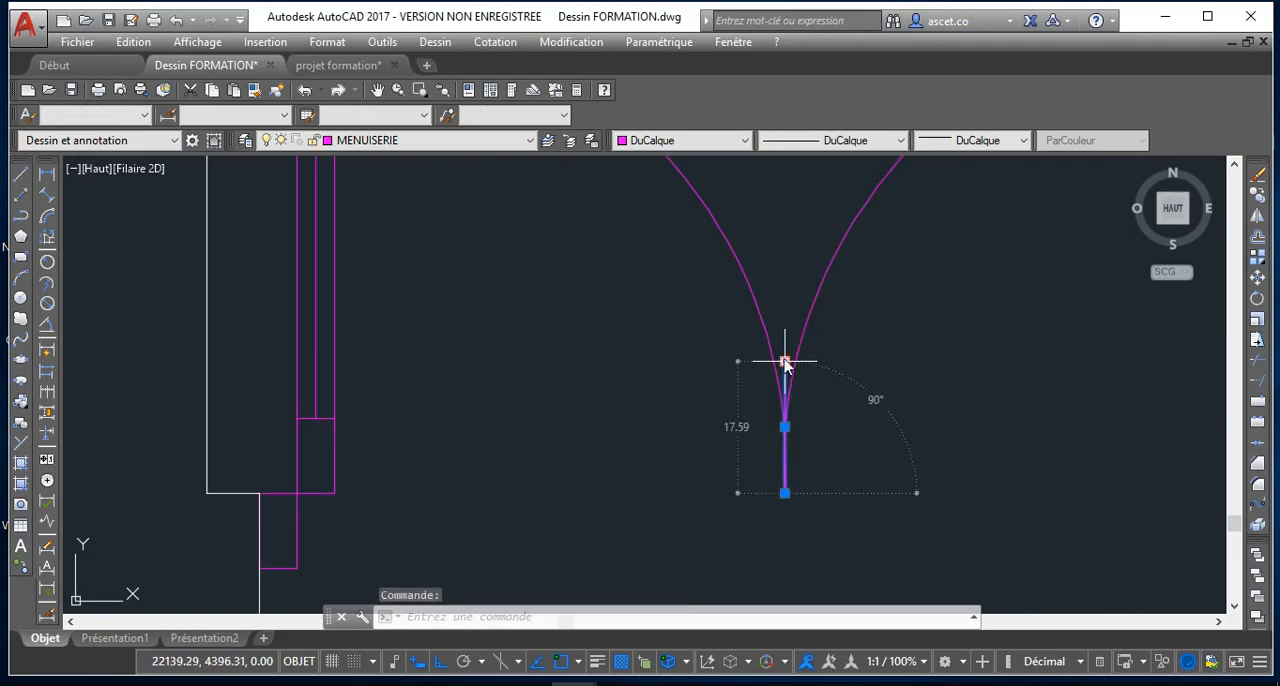
pyautogui.click(785, 361)
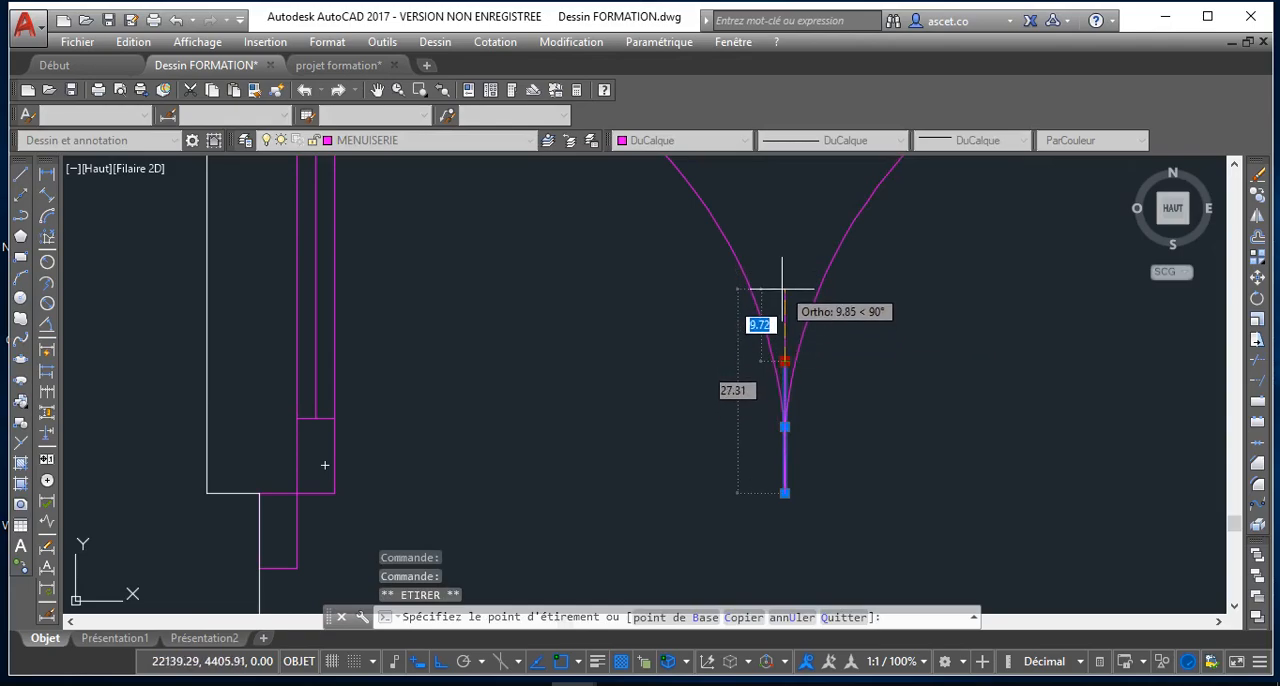
pyautogui.click(785, 298)
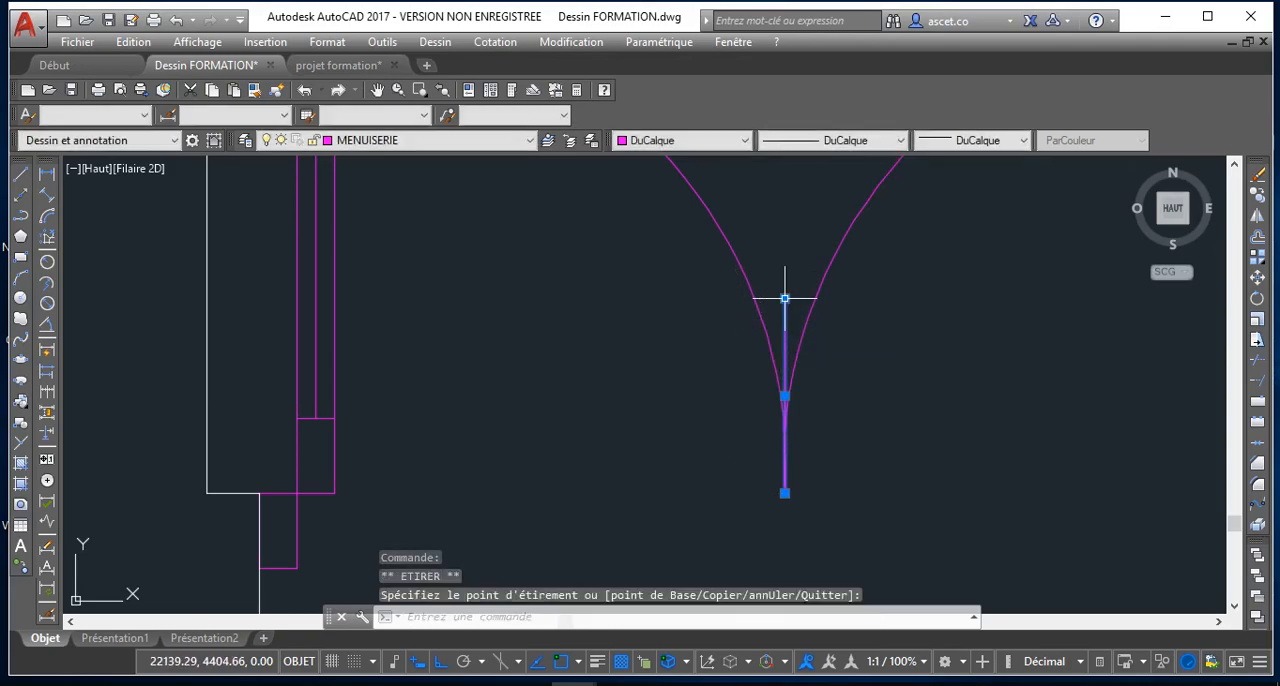
pyautogui.press('Escape')
pyautogui.scroll(-4, 845, 432)
pyautogui.scroll(2, 851, 429)
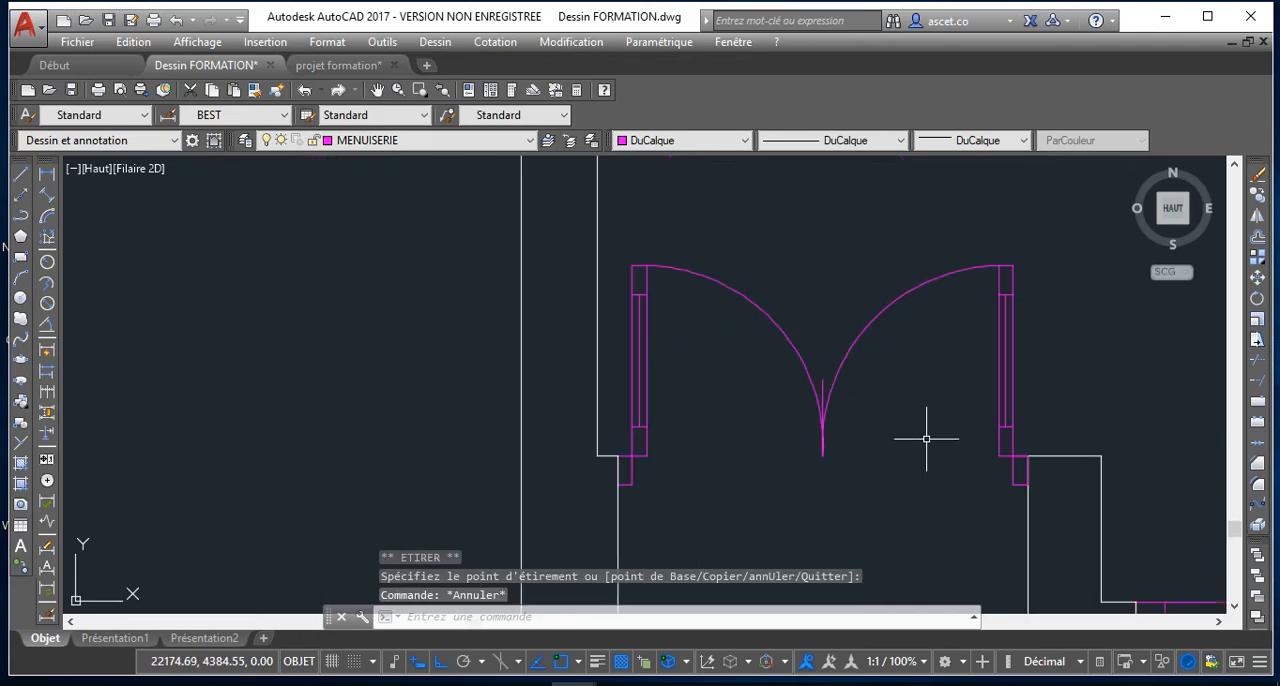
# Create a block named P2 from the whole double door with both frames, based on the right frame's lower outer corner
pyautogui.scroll(3, 925, 438)
pyautogui.scroll(-4, 923, 505)
pyautogui.scroll(1, 905, 470)
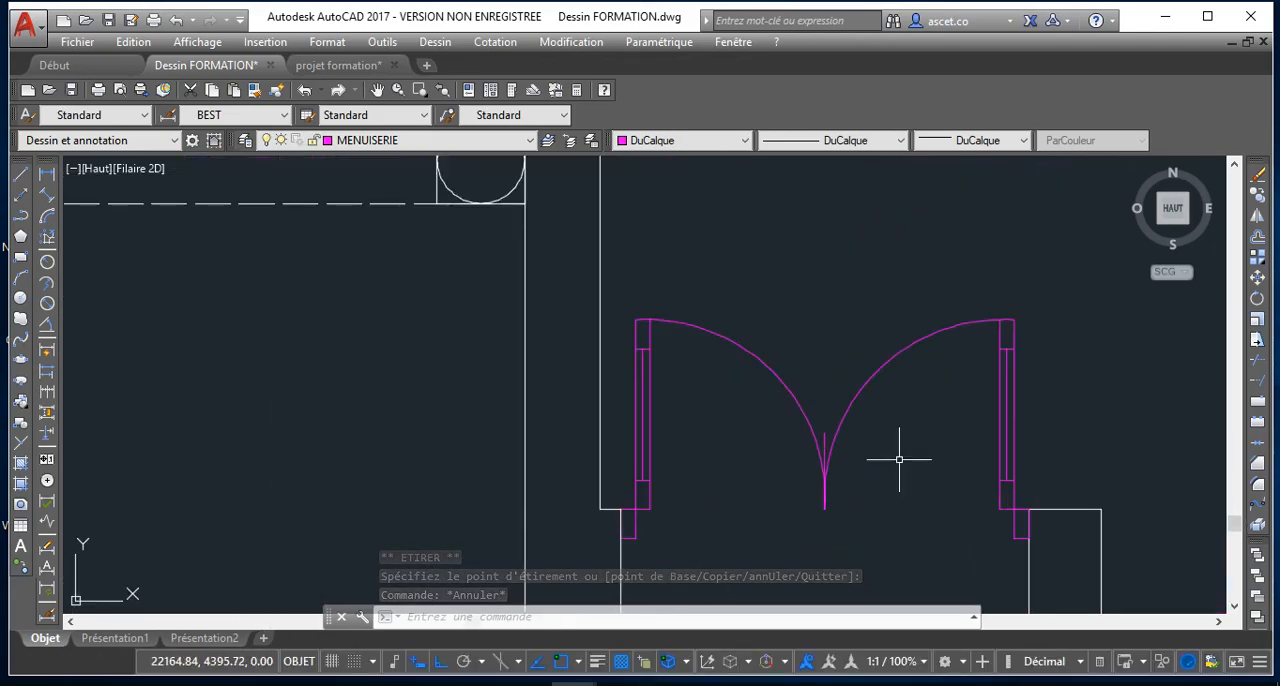
pyautogui.click(614, 298)
pyautogui.click(1130, 463)
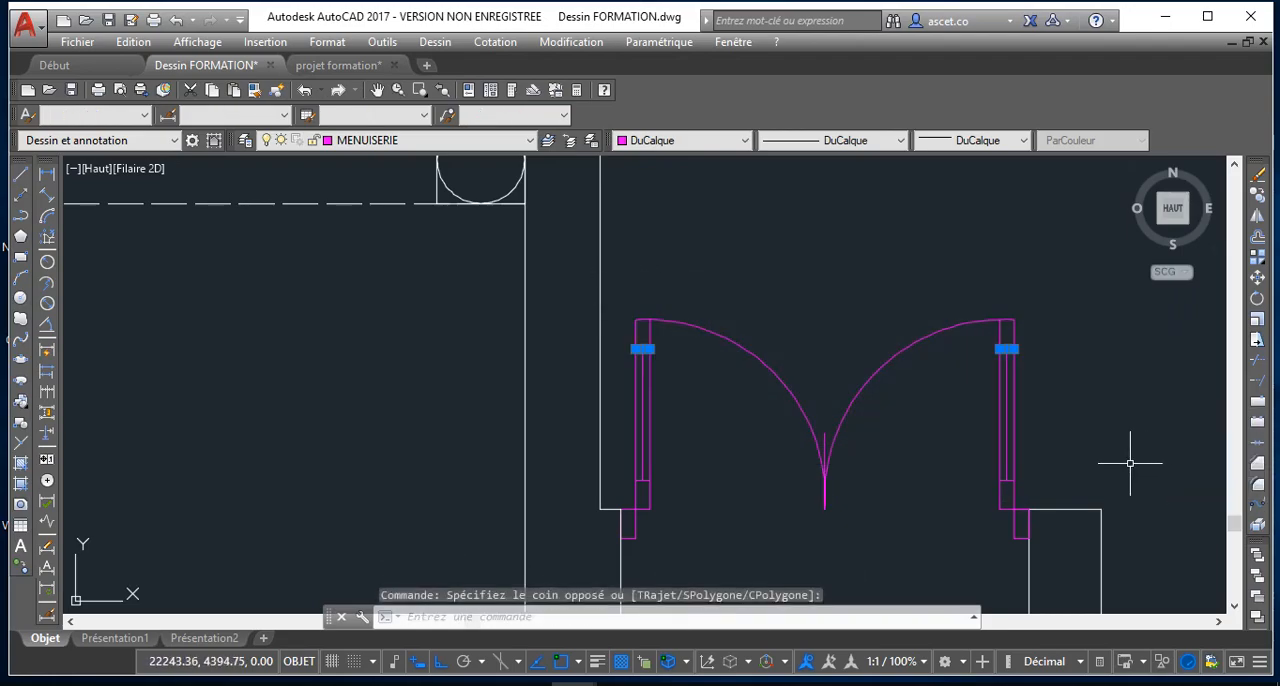
pyautogui.click(1040, 457)
pyautogui.click(621, 269)
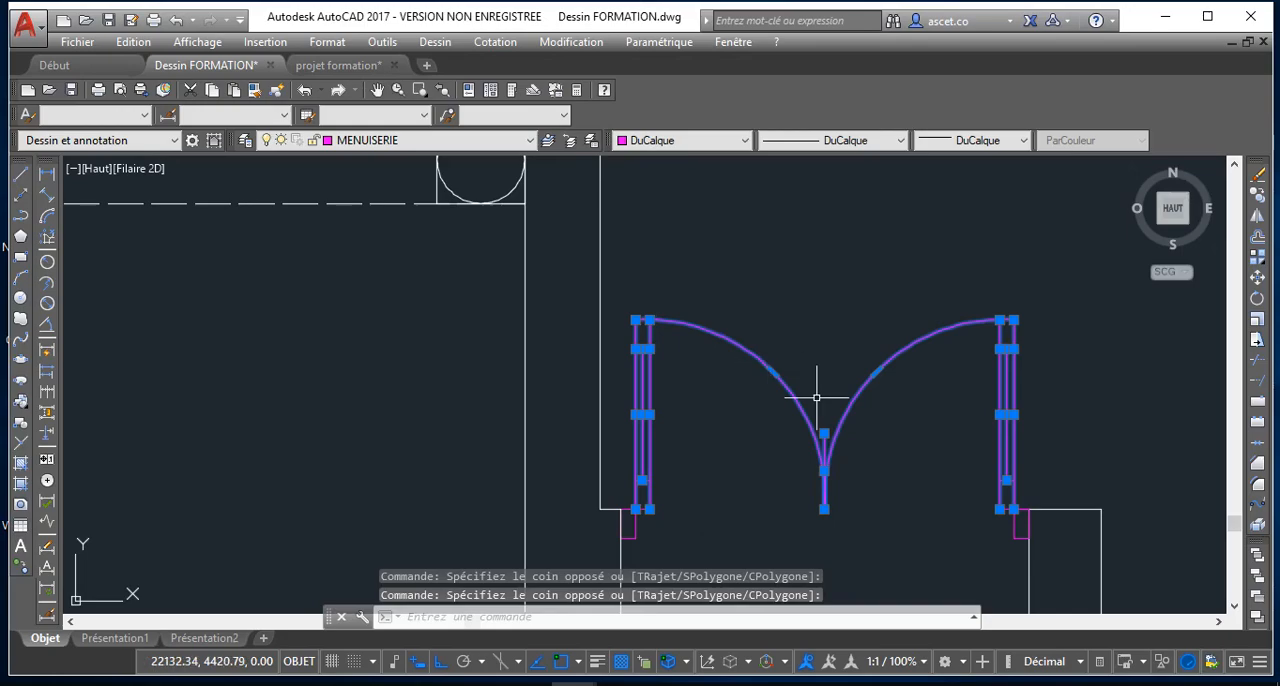
pyautogui.scroll(5, 680, 528)
pyautogui.click(606, 490)
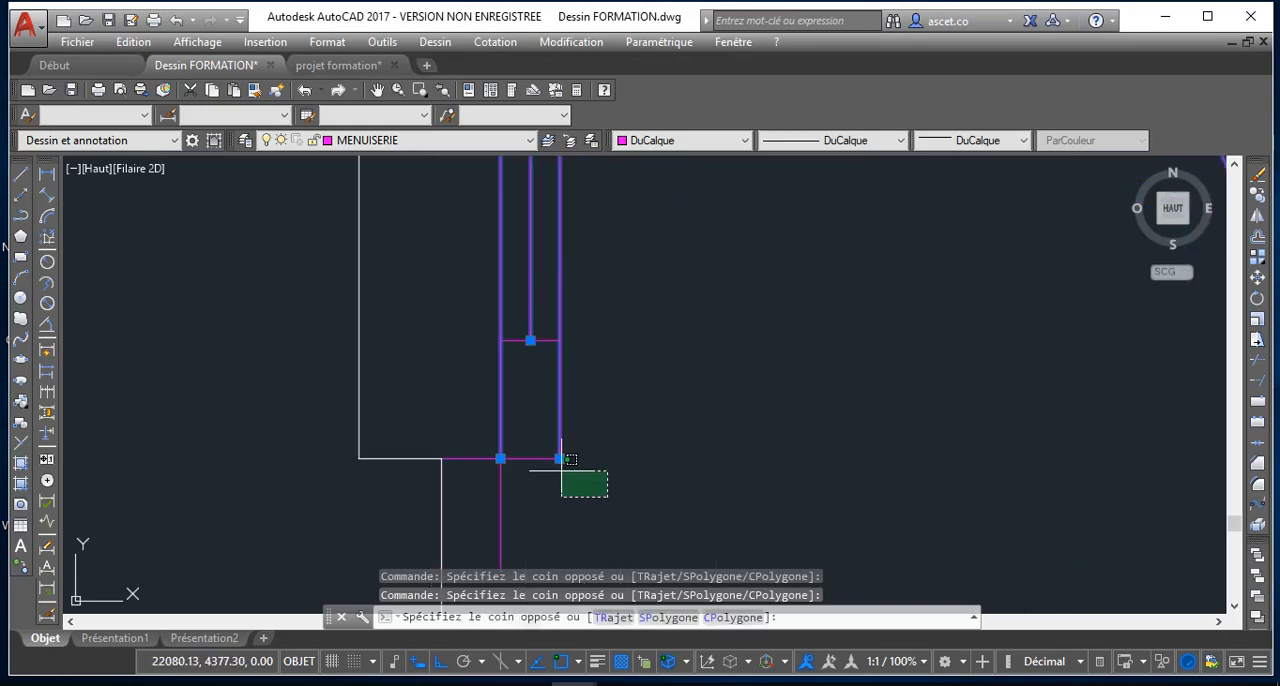
pyautogui.click(466, 406)
pyautogui.click(537, 364)
pyautogui.click(478, 282)
pyautogui.scroll(-6, 1190, 575)
pyautogui.moveTo(1188, 574); pyautogui.dragTo(820, 506, button='middle')
pyautogui.scroll(-2, 943, 492)
pyautogui.scroll(6, 1023, 523)
pyautogui.click(1064, 516)
pyautogui.click(968, 393)
pyautogui.click(1030, 347)
pyautogui.click(962, 292)
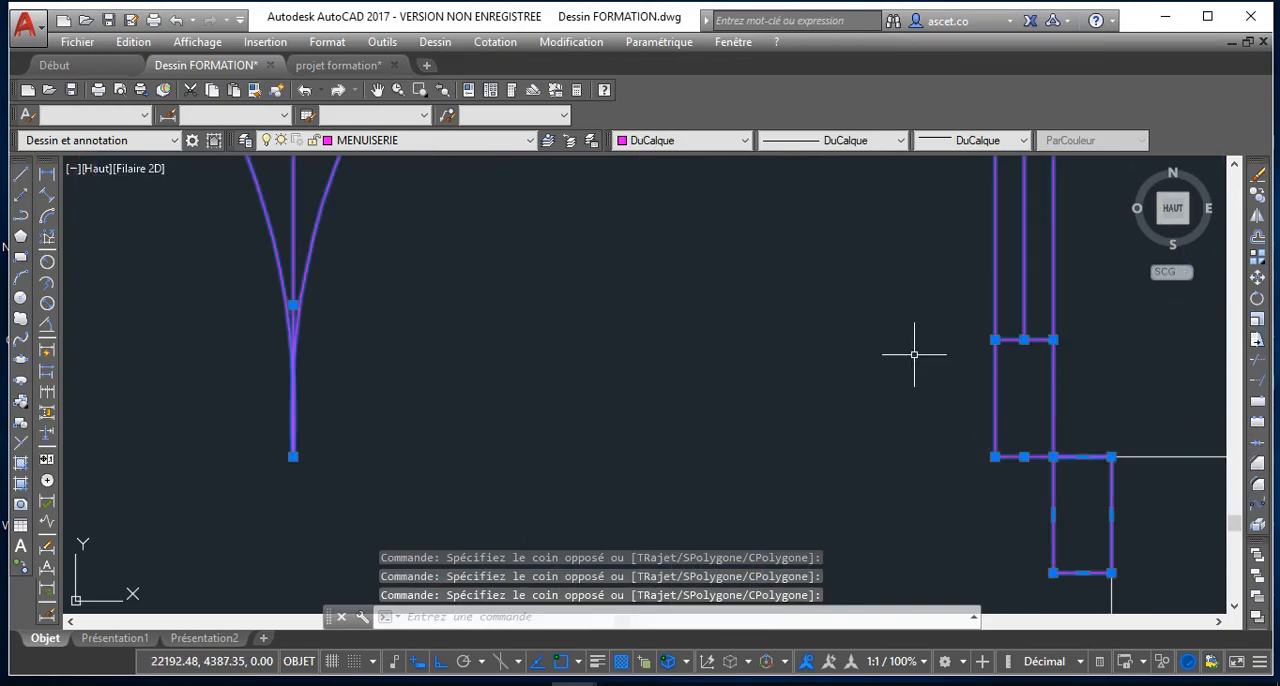
pyautogui.scroll(-6, 784, 382)
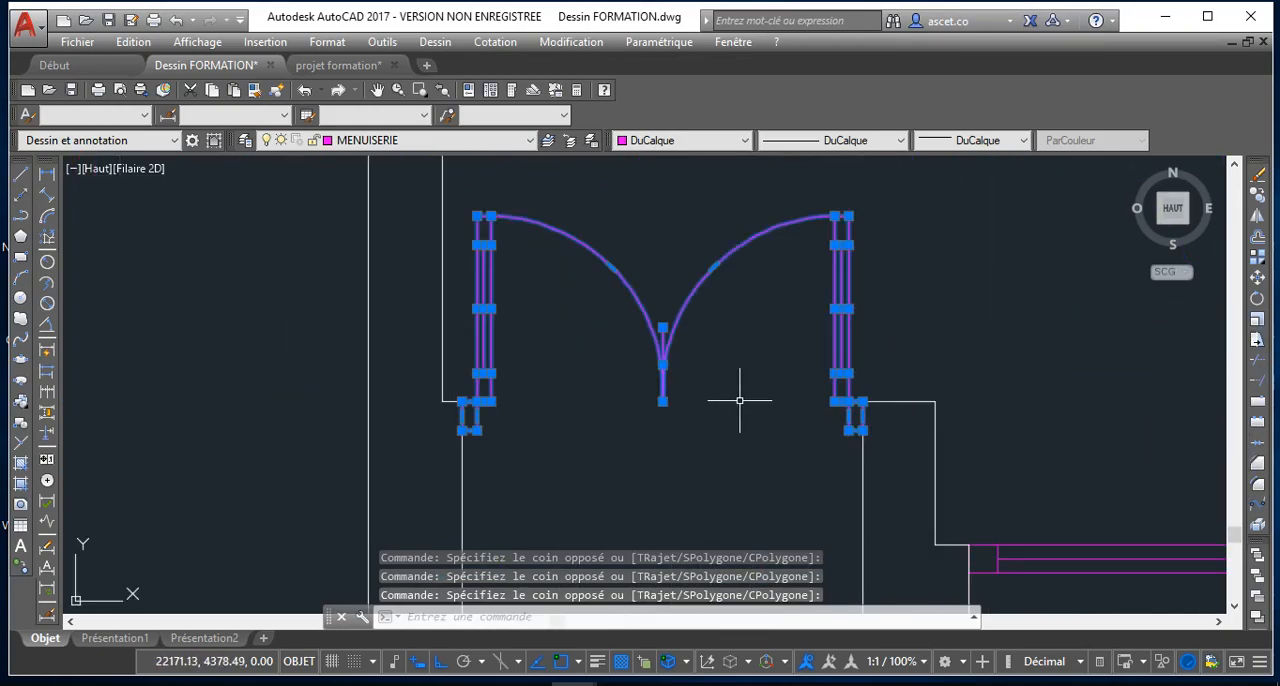
pyautogui.click(20, 423)
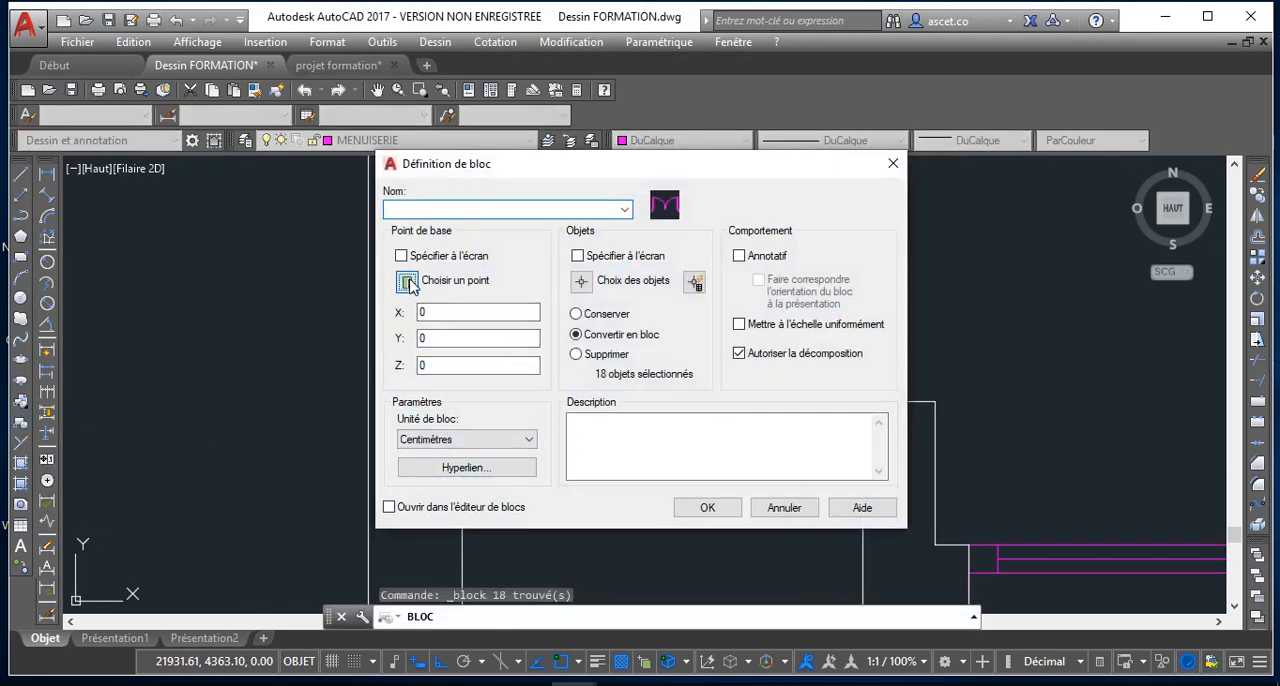
pyautogui.click(407, 283)
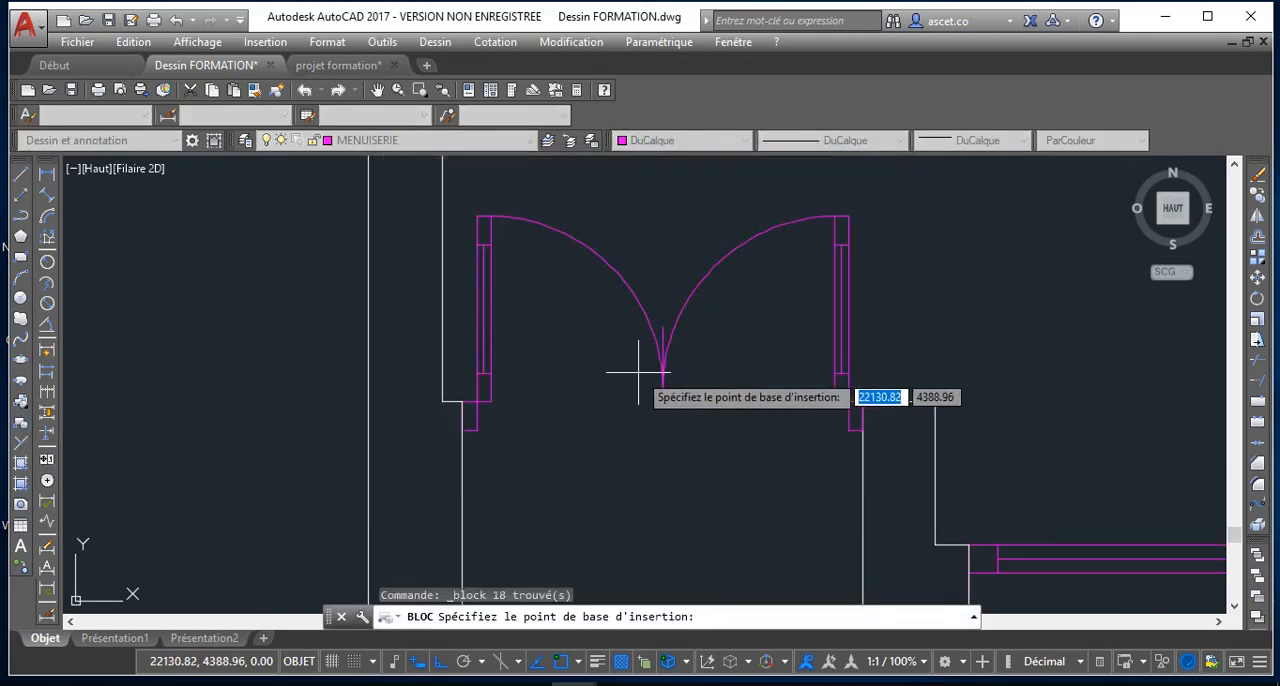
pyautogui.click(862, 430)
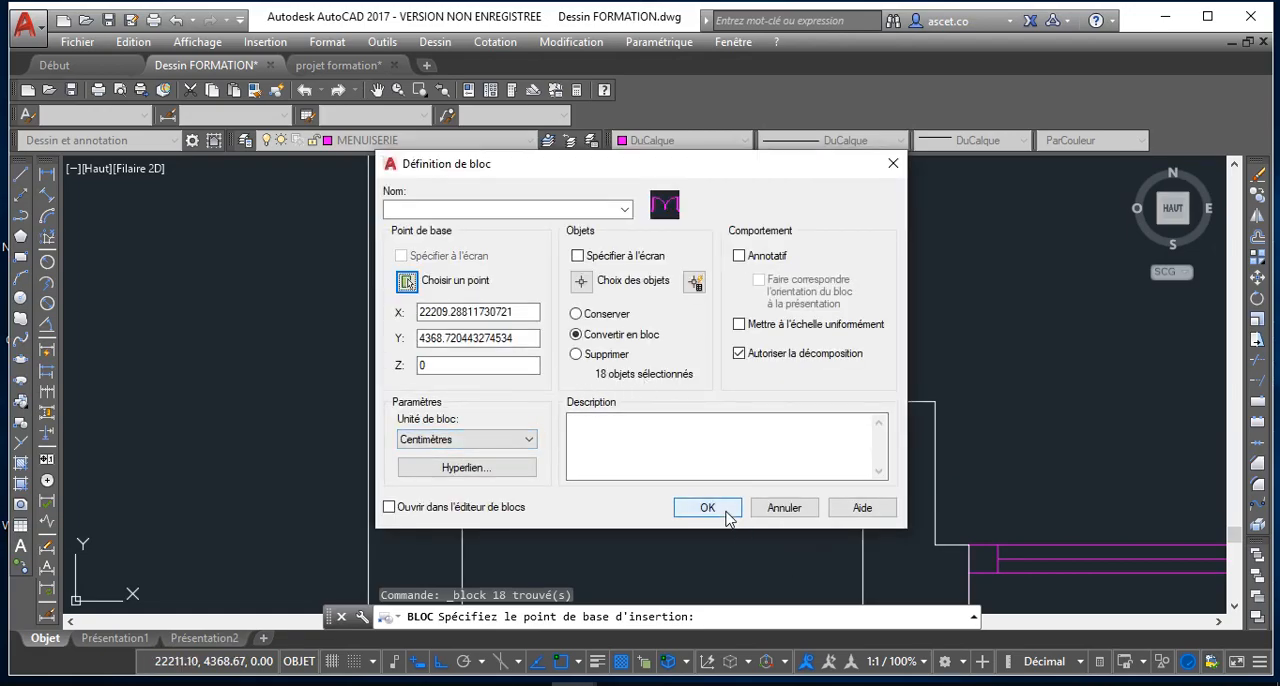
pyautogui.click(466, 212)
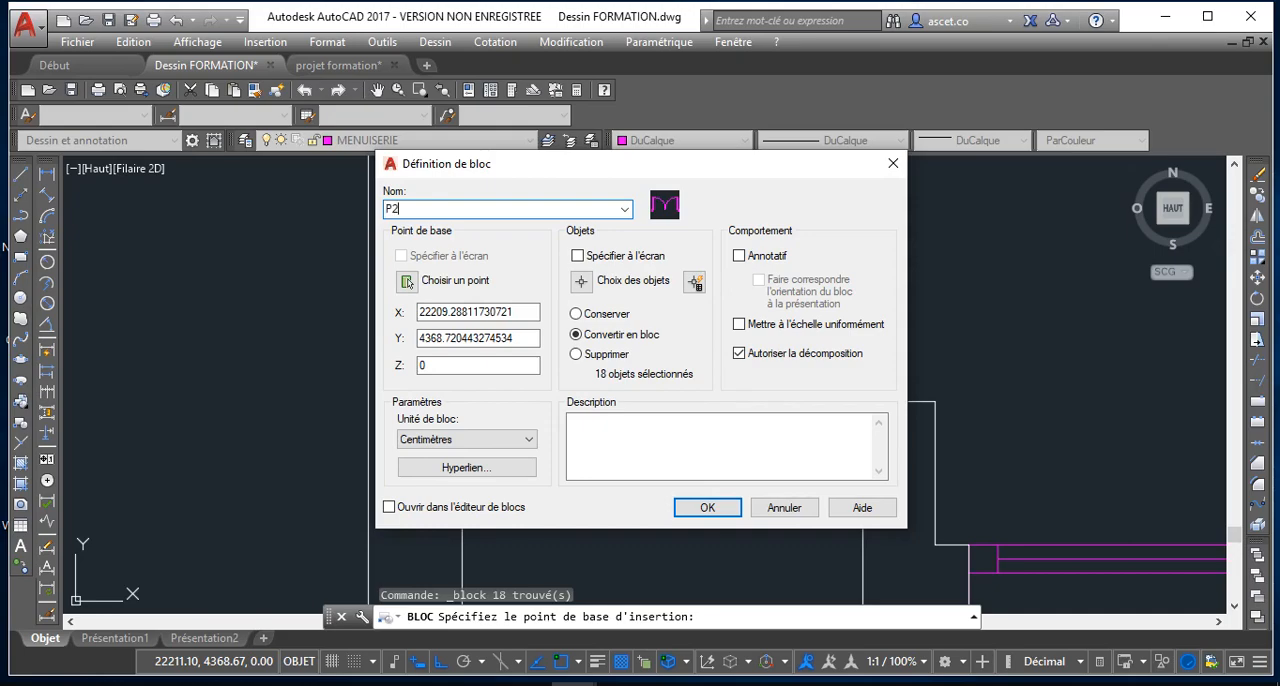
pyautogui.click(707, 510)
pyautogui.click(665, 362)
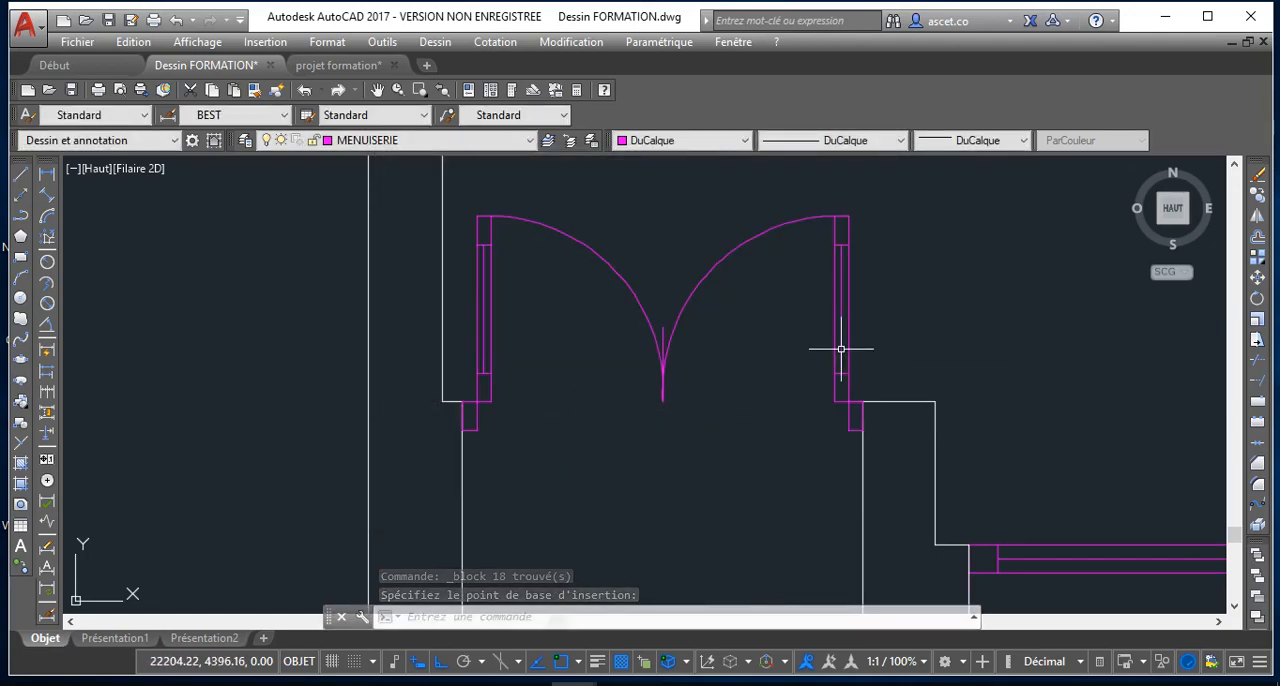
# Copy the single door below the hallway straight up by 470 from its upper frame's wall corner into the open gap in the upper wall
pyautogui.scroll(-8, 838, 347)
pyautogui.scroll(6, 660, 371)
pyautogui.scroll(-2, 660, 371)
pyautogui.scroll(-4, 700, 393)
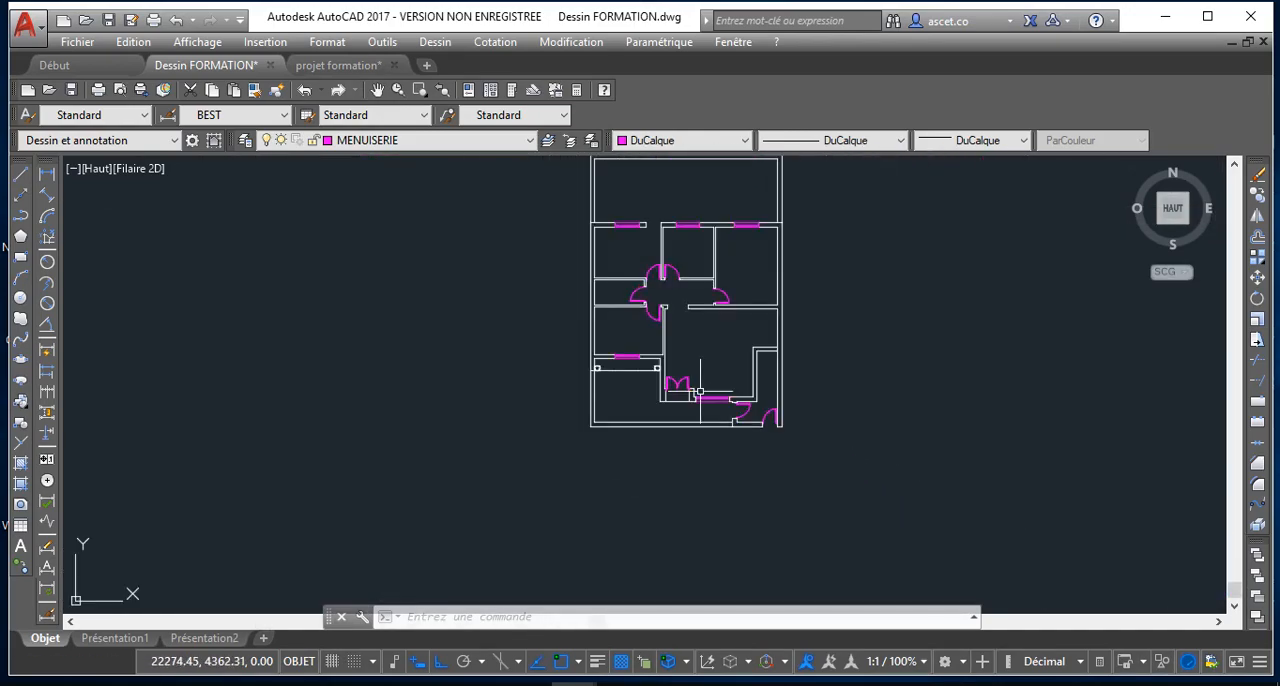
pyautogui.scroll(4, 640, 330)
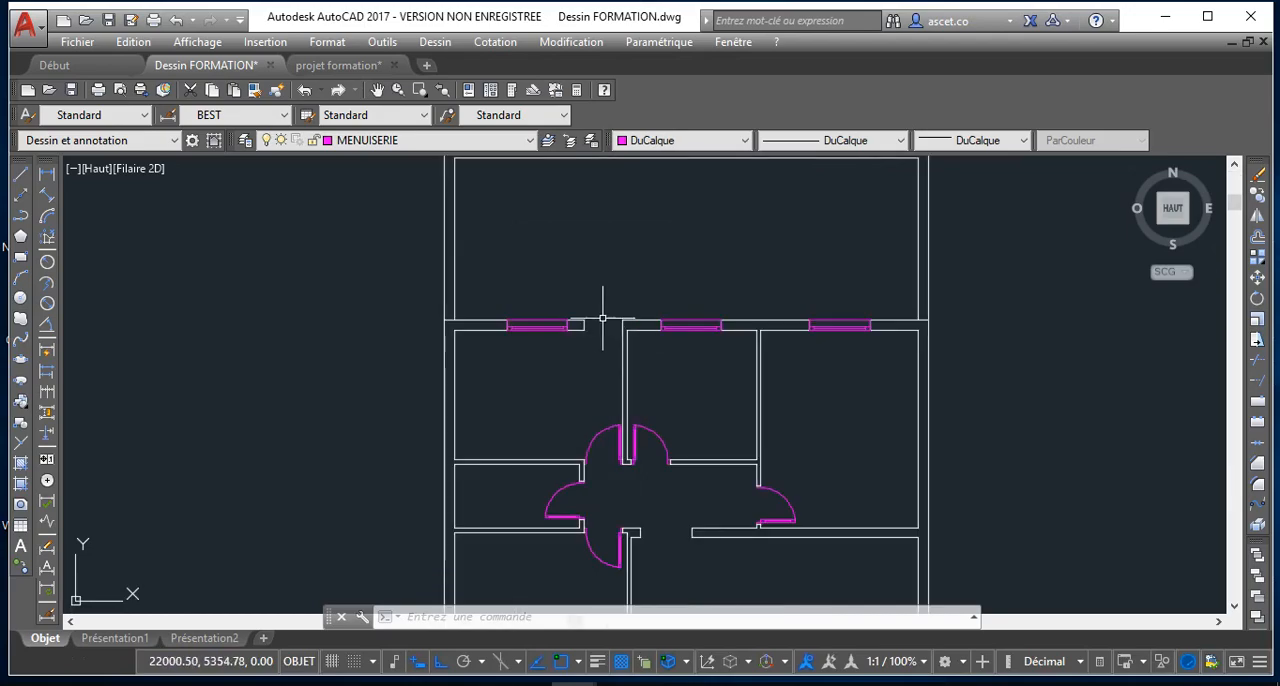
pyautogui.scroll(2, 610, 330)
pyautogui.scroll(-4, 591, 429)
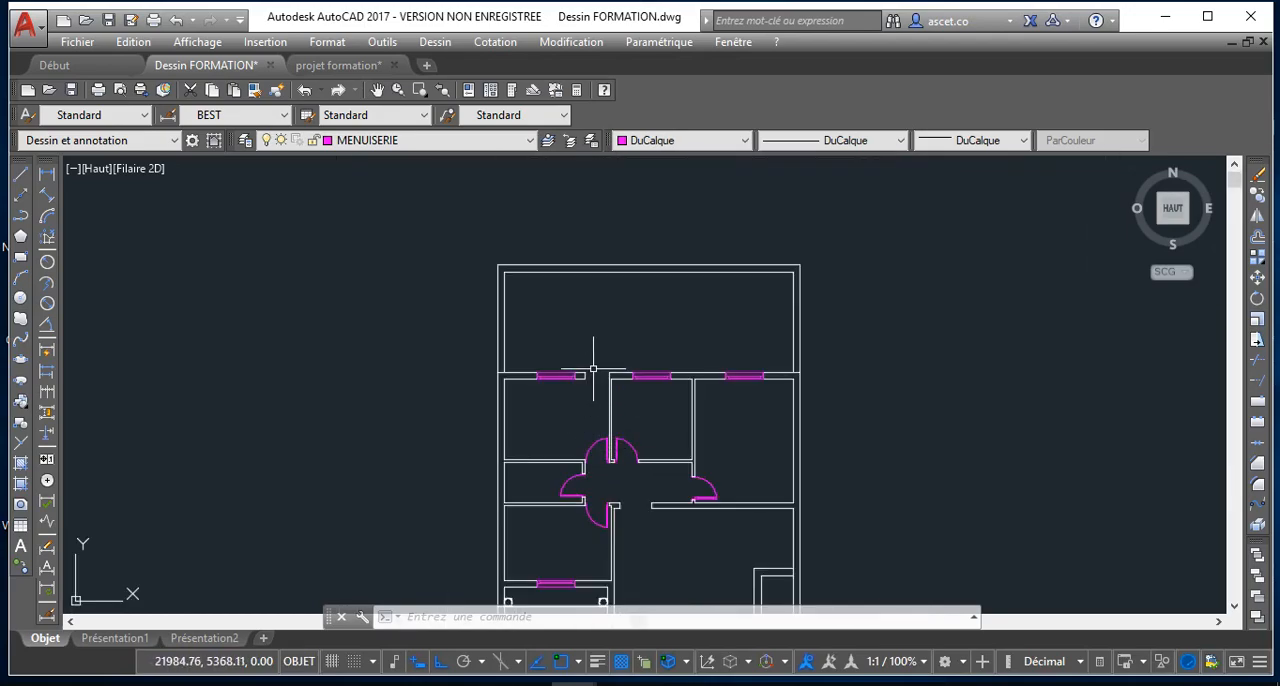
pyautogui.scroll(2, 600, 519)
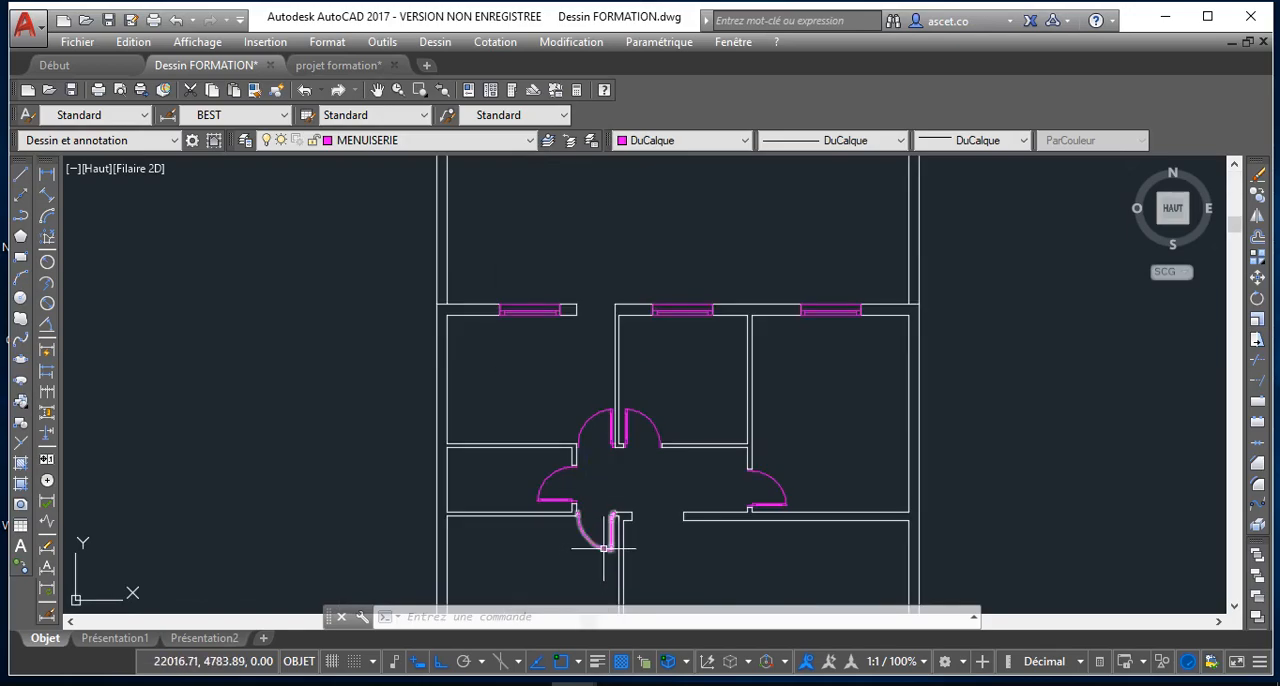
pyautogui.click(603, 548)
pyautogui.click(1256, 212)
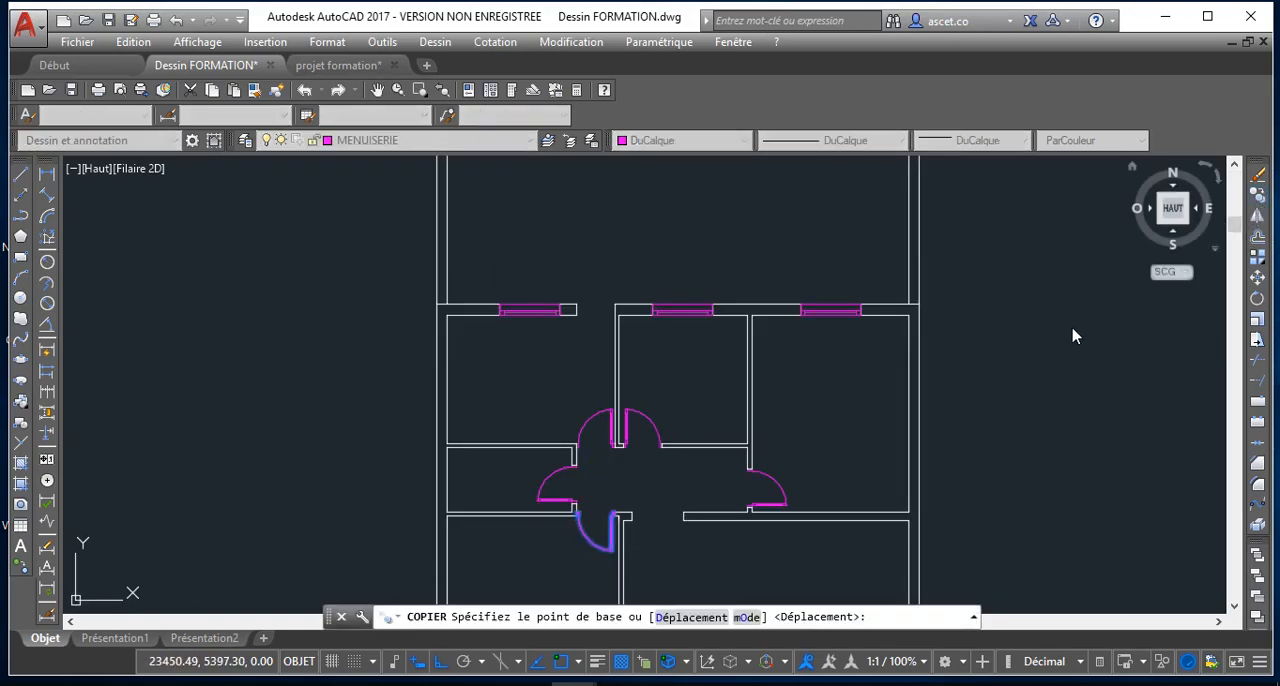
pyautogui.scroll(3, 600, 515)
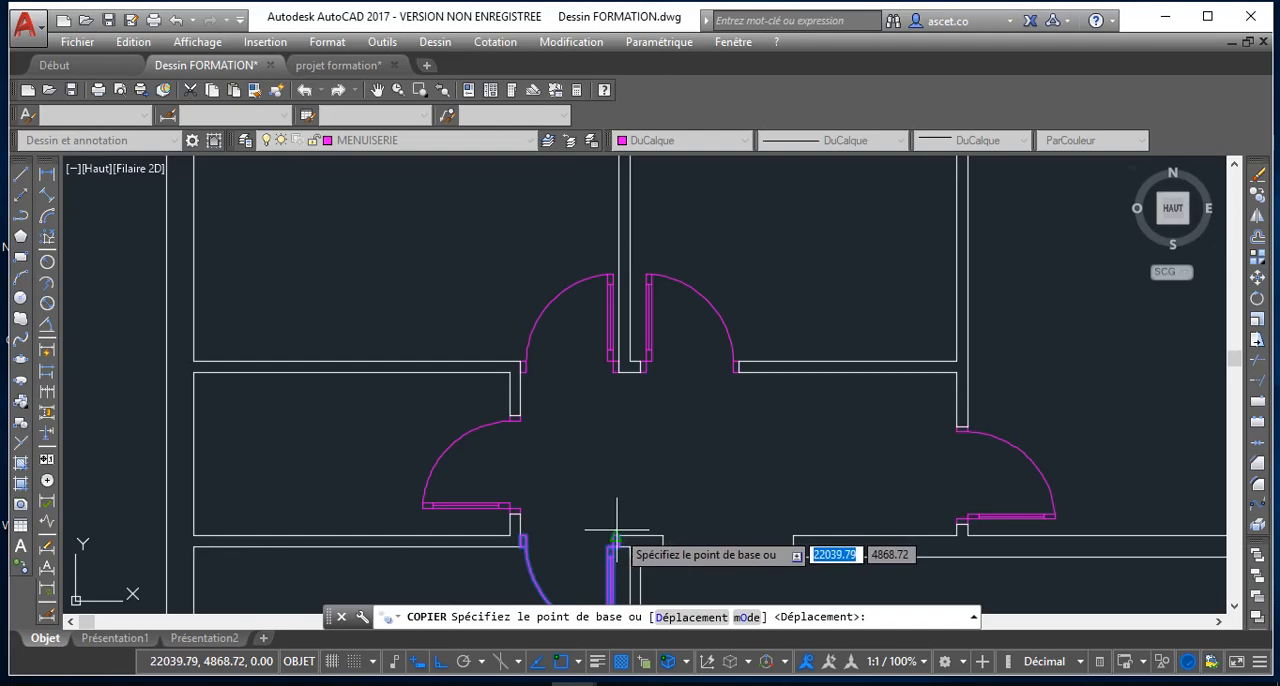
pyautogui.scroll(4, 617, 537)
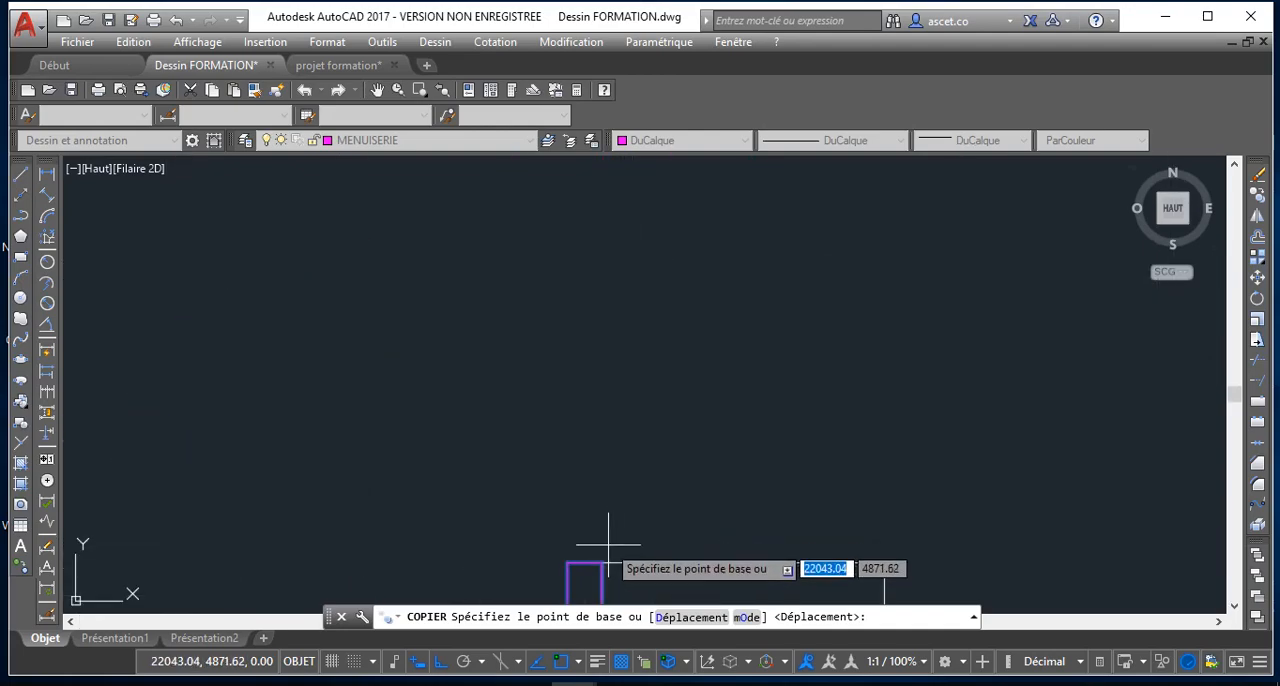
pyautogui.moveTo(600, 545); pyautogui.dragTo(603, 532, button='middle')
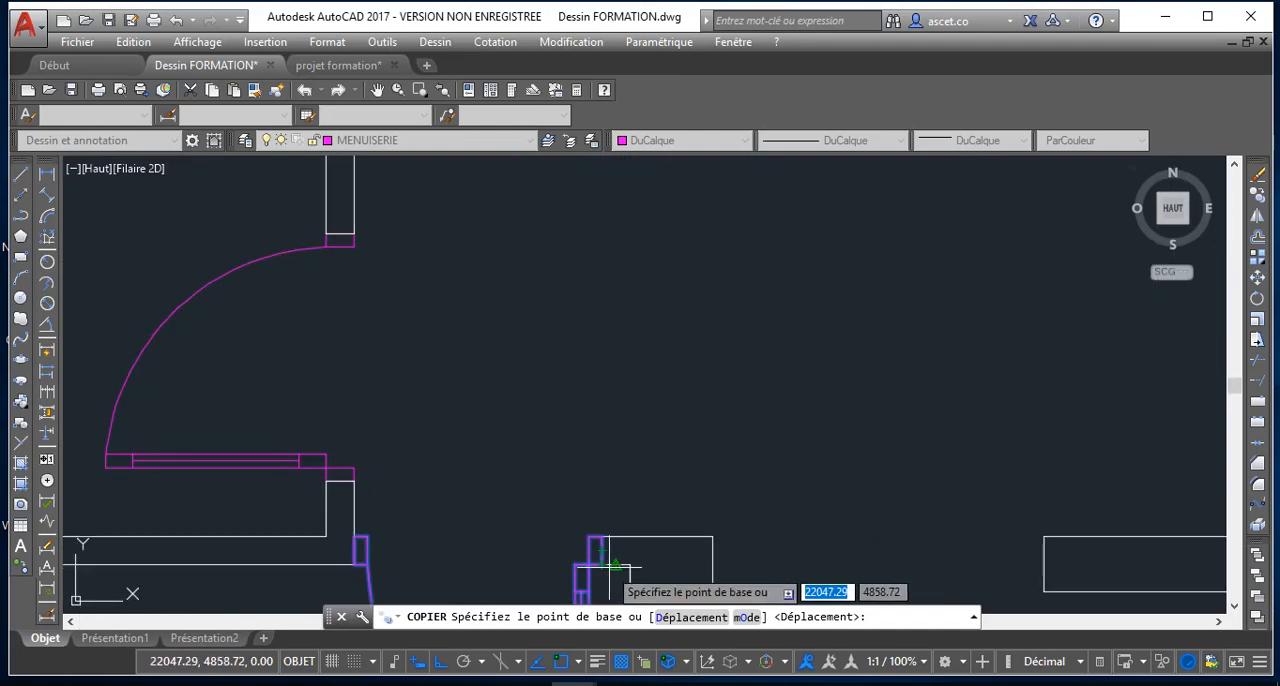
pyautogui.click(600, 559)
pyautogui.scroll(-5, 577, 371)
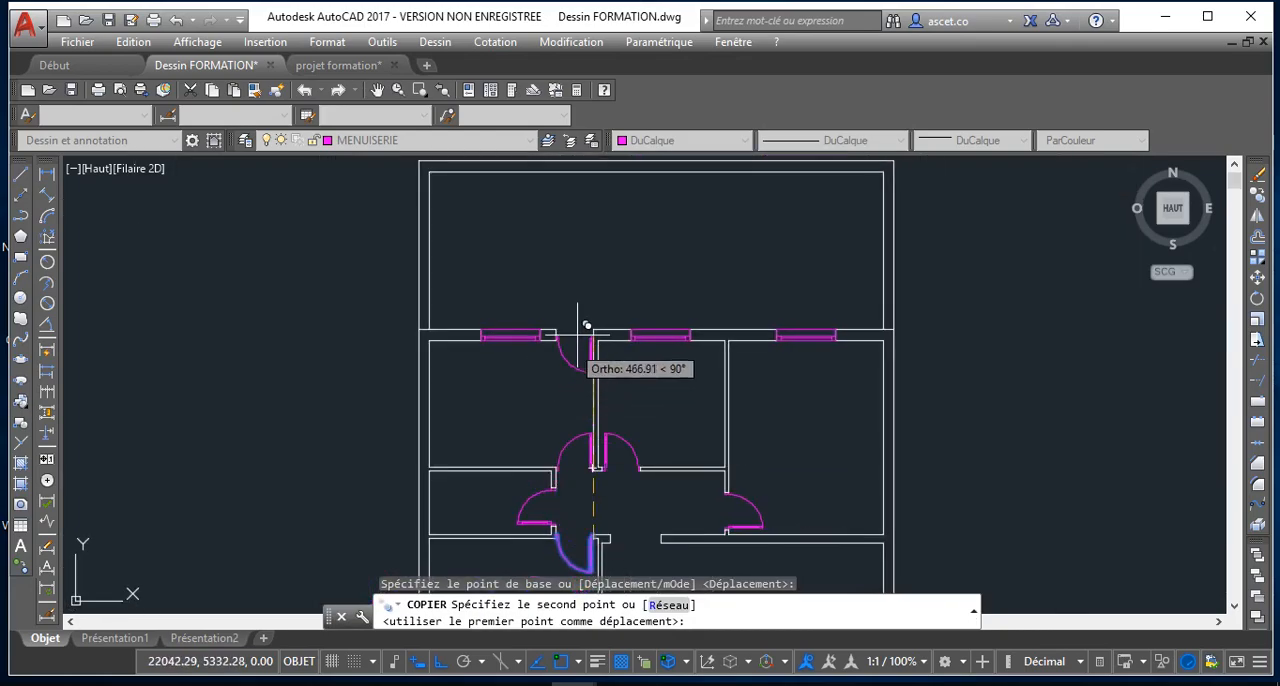
pyautogui.scroll(6, 600, 355)
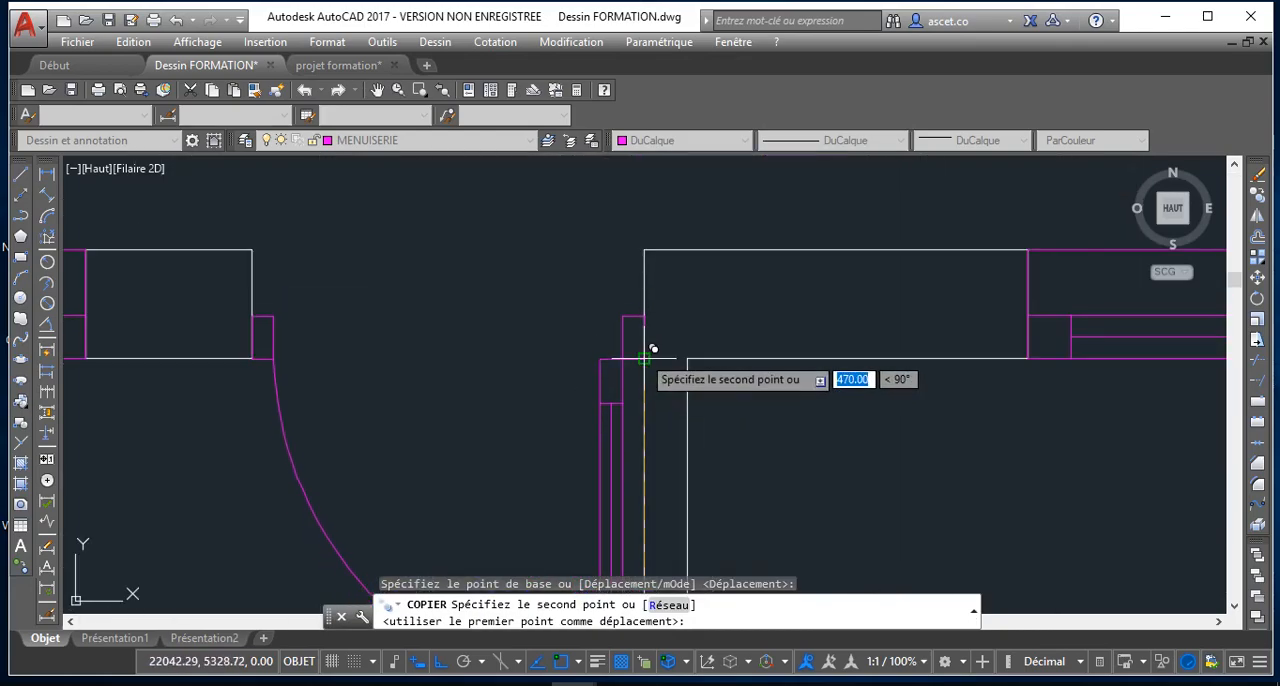
pyautogui.click(652, 349)
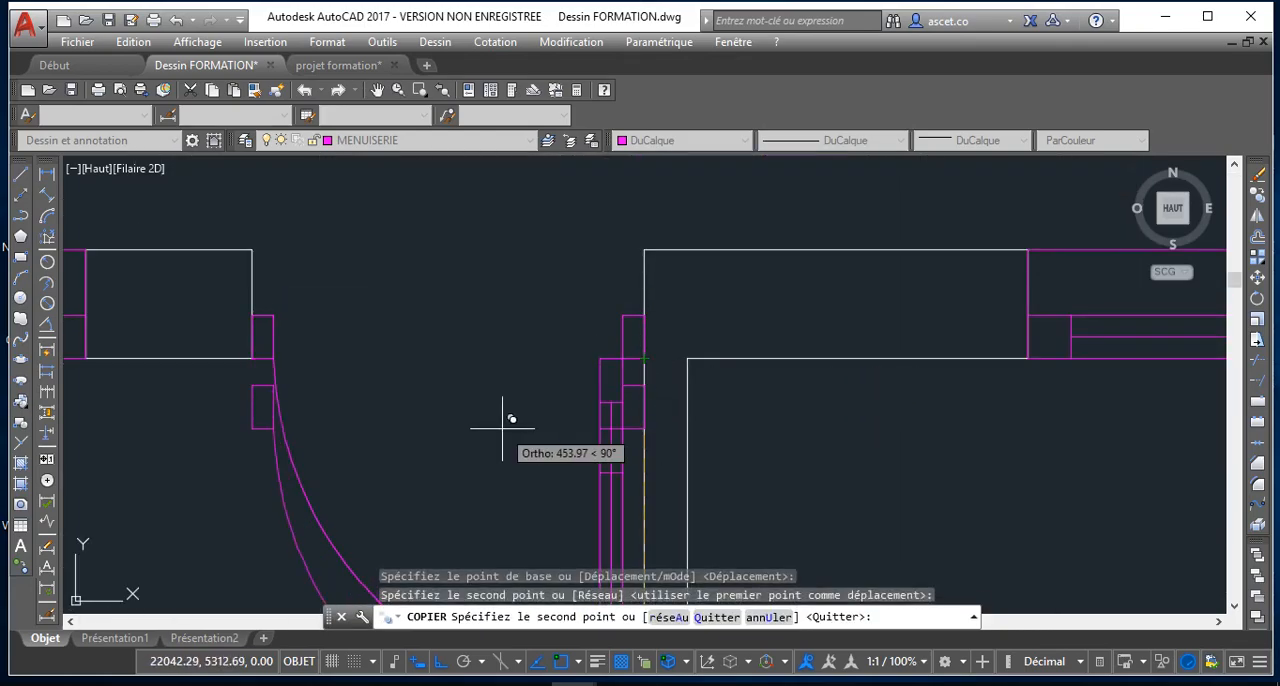
pyautogui.press('Escape')
# Turn on lineweight display for the drawing and inspect the plan's walls and doors
pyautogui.scroll(-6, 502, 428)
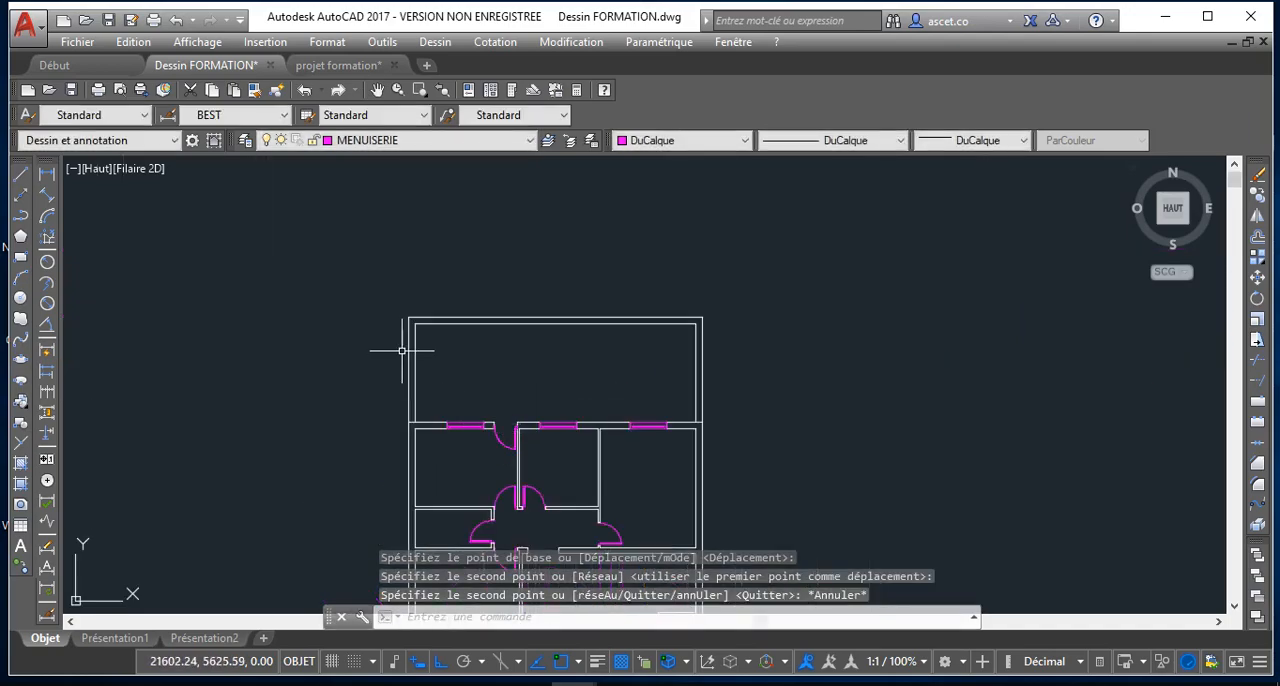
pyautogui.scroll(-2, 463, 362)
pyautogui.scroll(6, 497, 366)
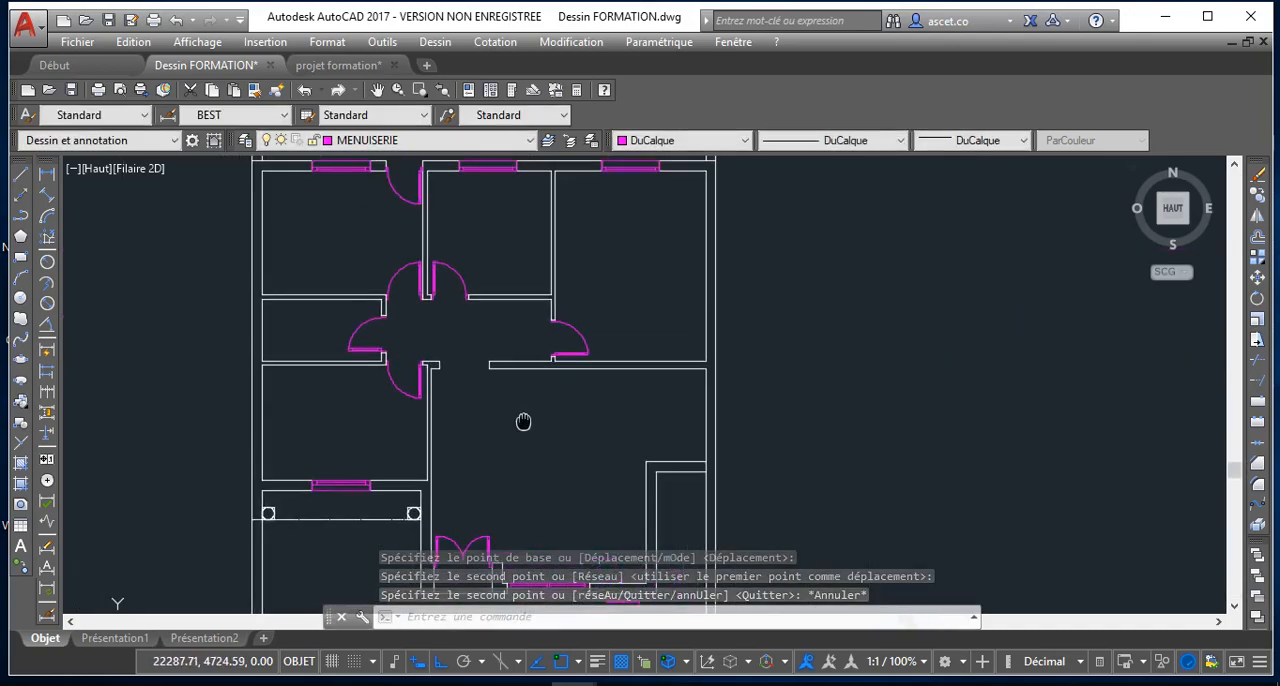
pyautogui.scroll(-2, 463, 338)
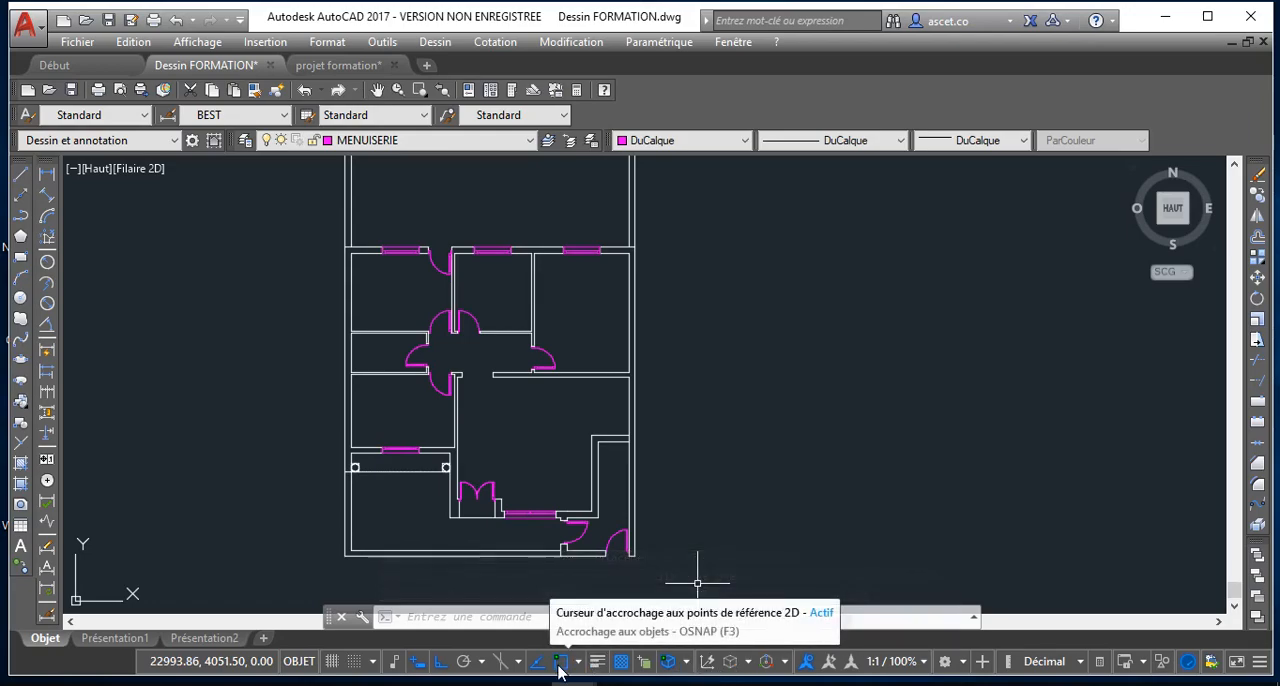
pyautogui.click(597, 661)
pyautogui.scroll(-2, 505, 430)
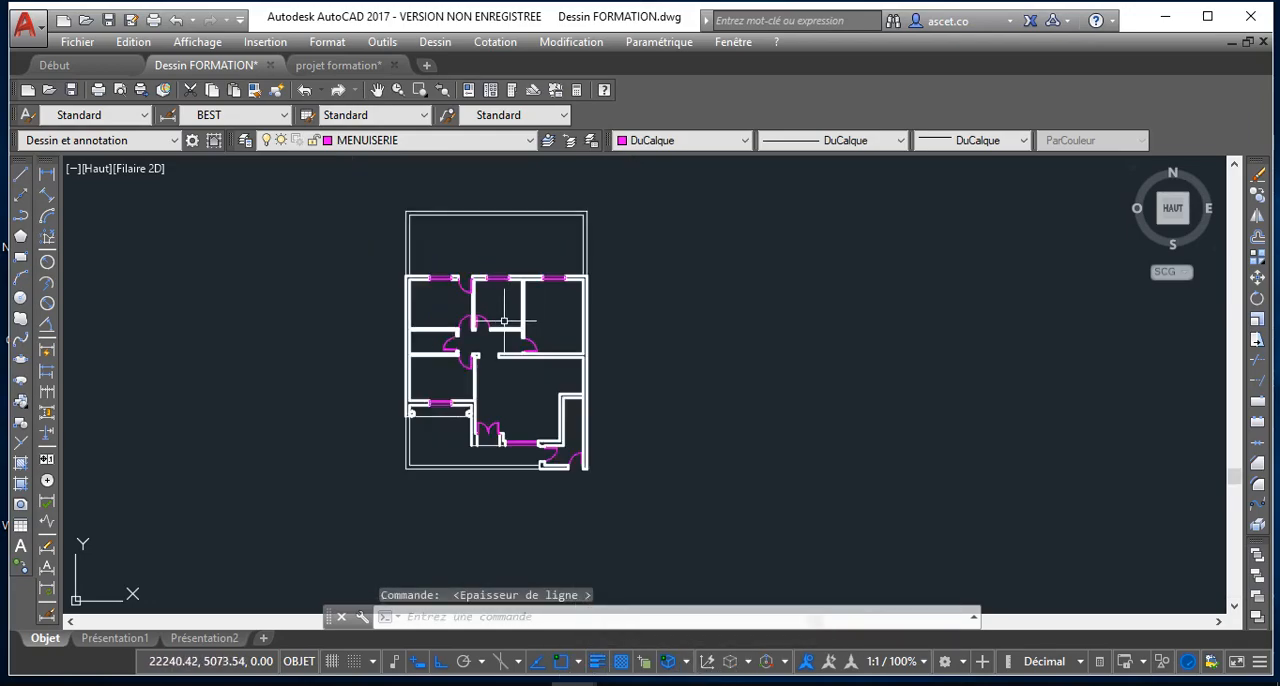
pyautogui.scroll(4, 477, 299)
pyautogui.scroll(-1, 490, 391)
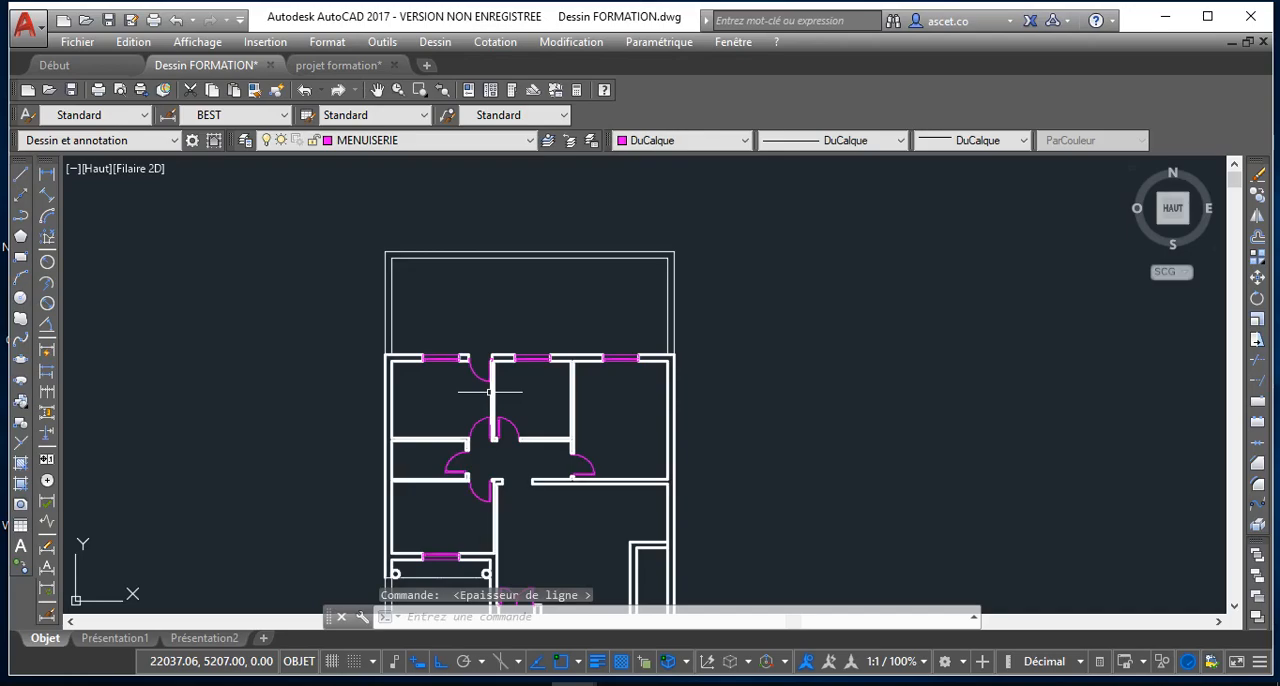
pyautogui.scroll(4, 495, 430)
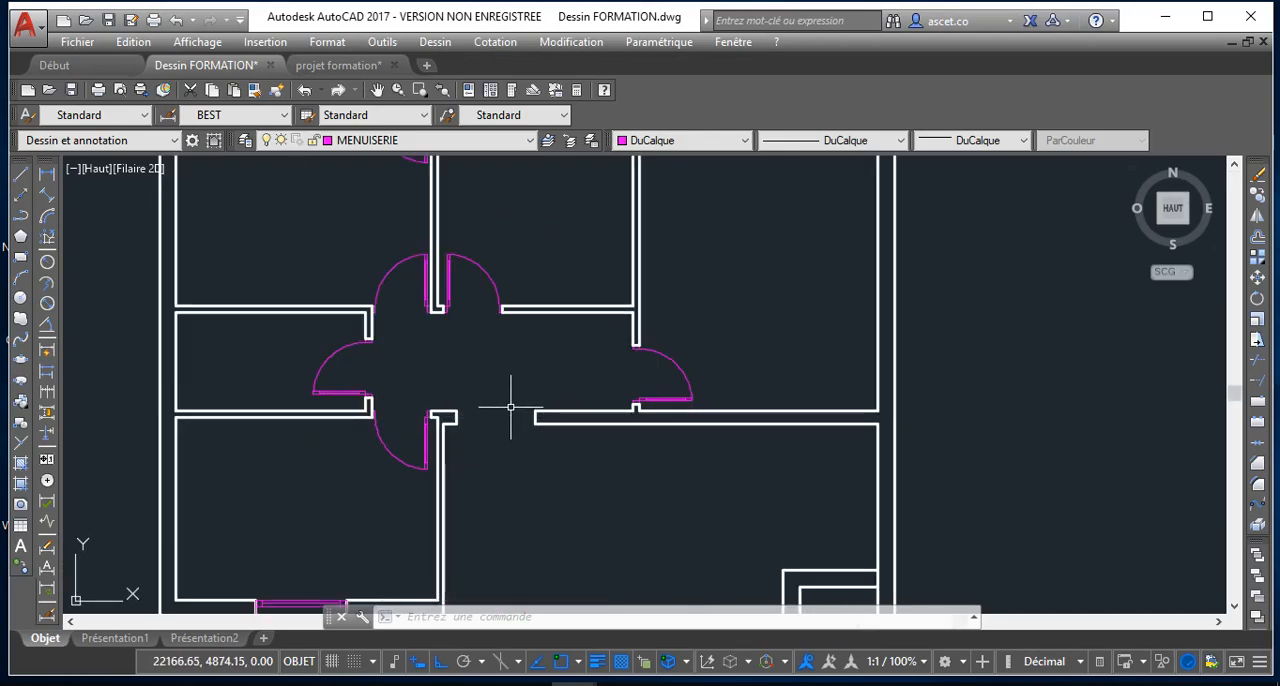
# Make DISCONTINU the current layer and draw a line across the upper edge of the doorless opening between the hallway and large room
pyautogui.click(370, 140)
pyautogui.click(378, 218)
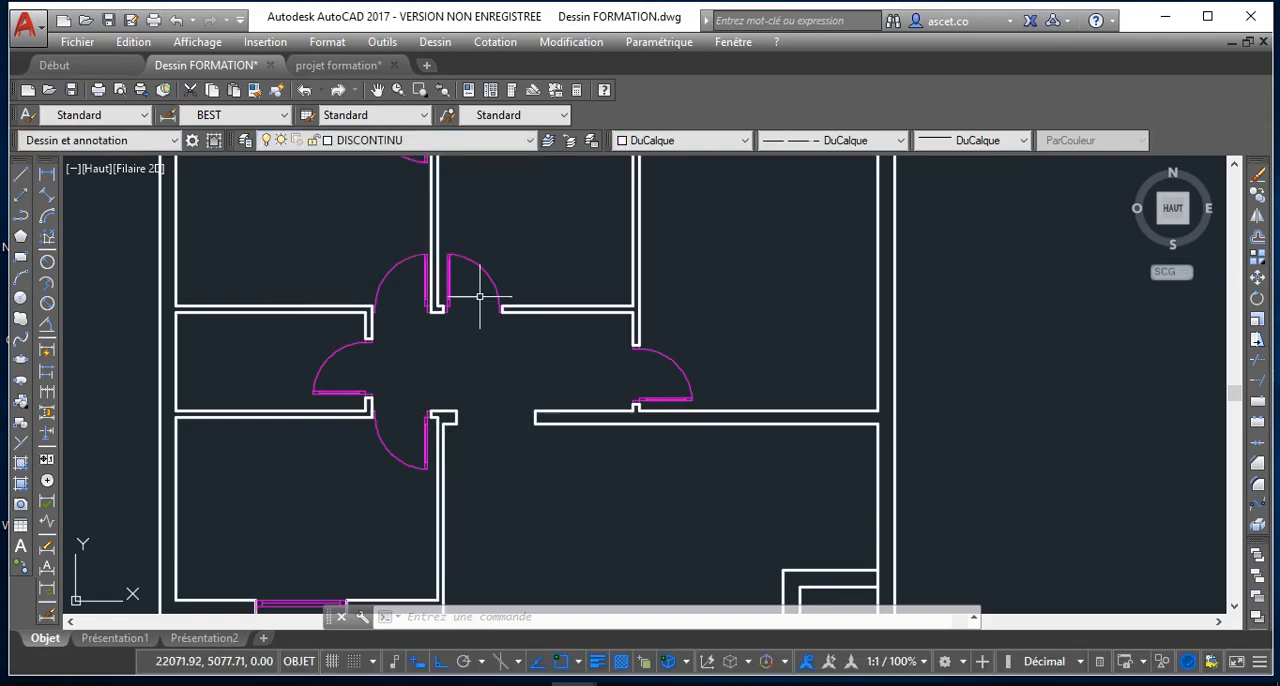
pyautogui.click(24, 175)
pyautogui.scroll(4, 548, 432)
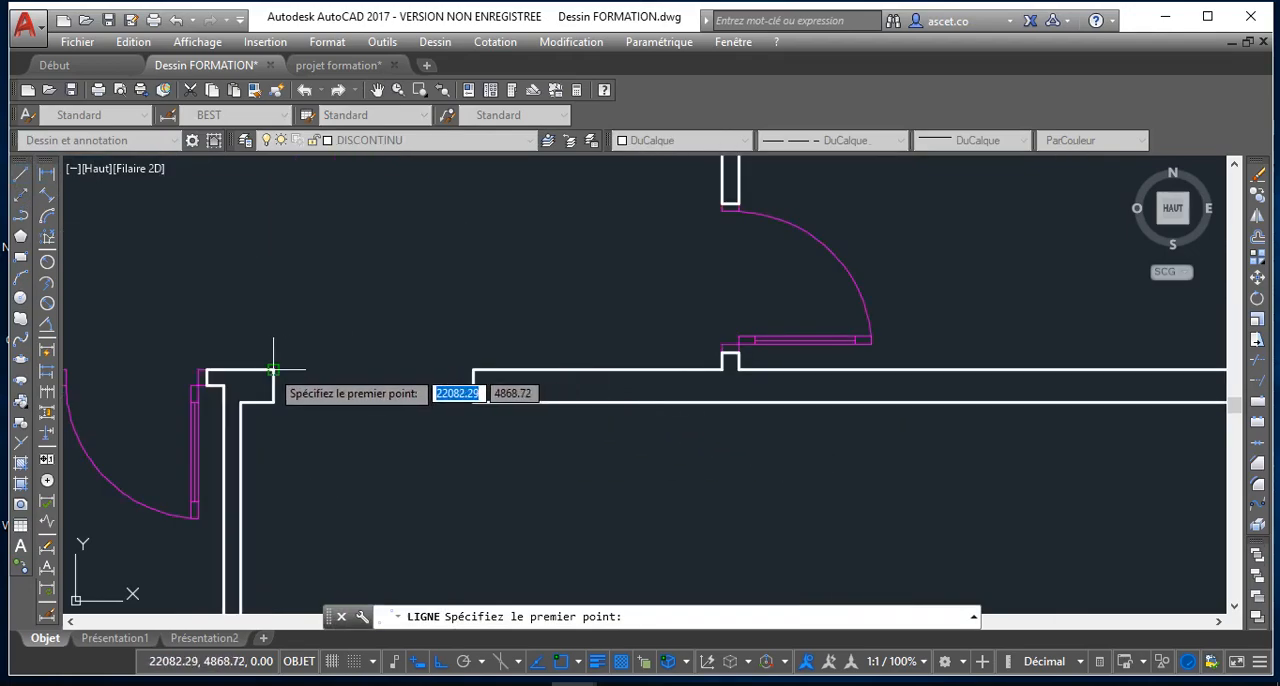
pyautogui.click(472, 370)
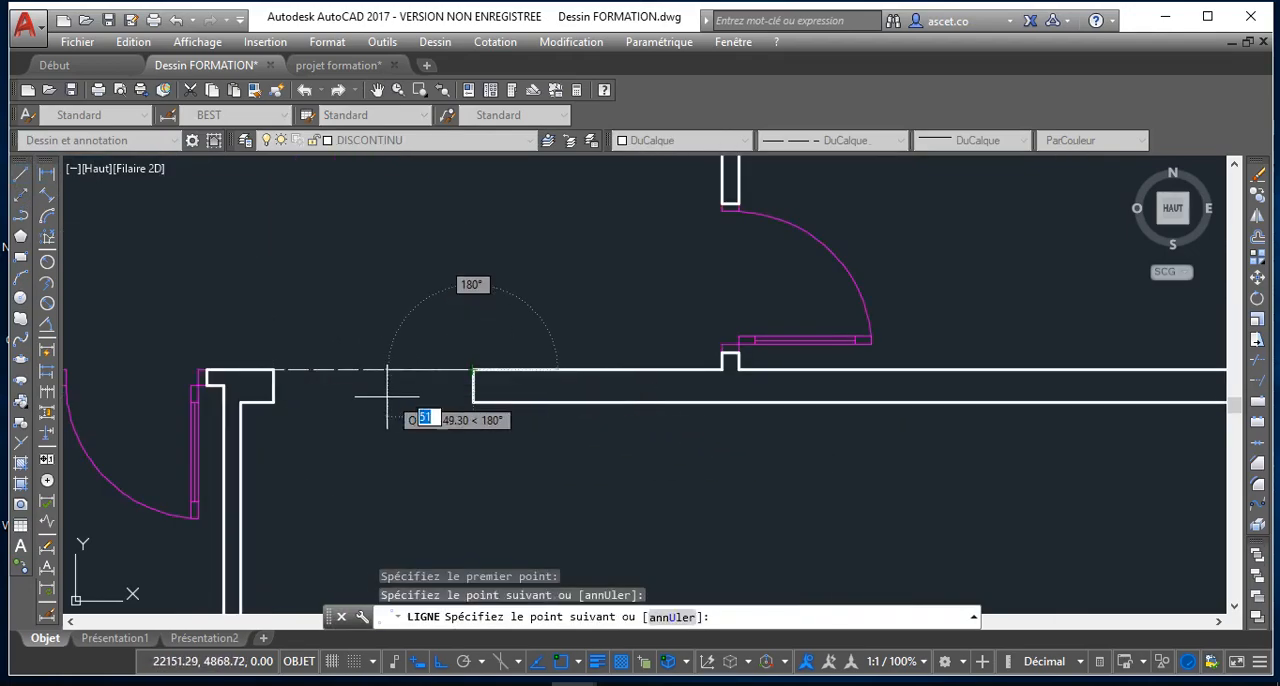
pyautogui.press('Escape')
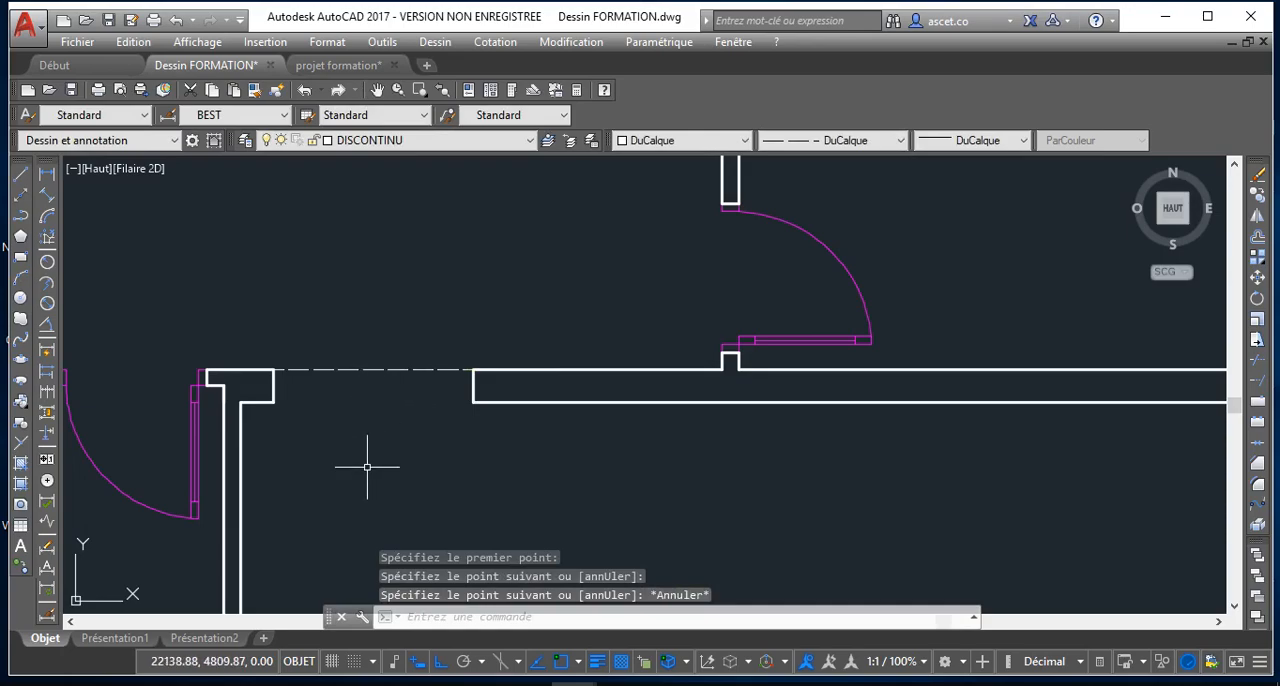
# Draw a second DISCONTINU line across the lower edge of the doorless opening, joining the two wall corners
pyautogui.press('Return')
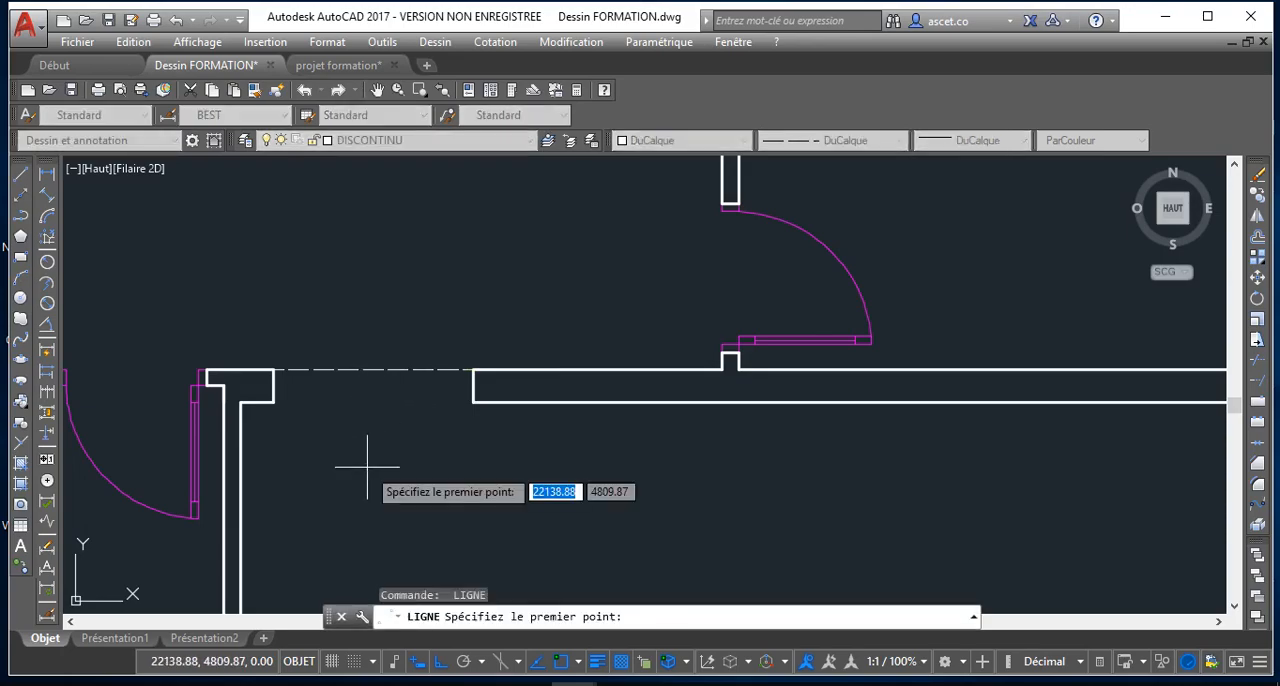
pyautogui.click(274, 402)
pyautogui.click(474, 402)
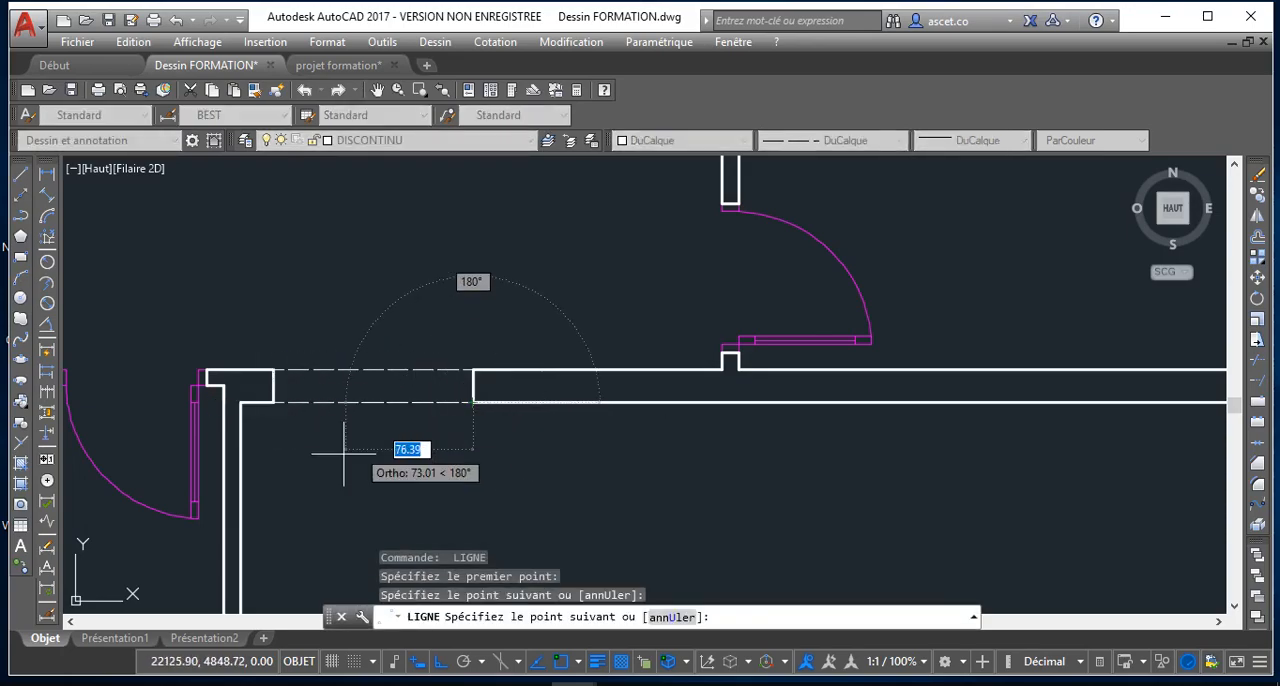
pyautogui.scroll(-5, 350, 446)
pyautogui.press('Escape')
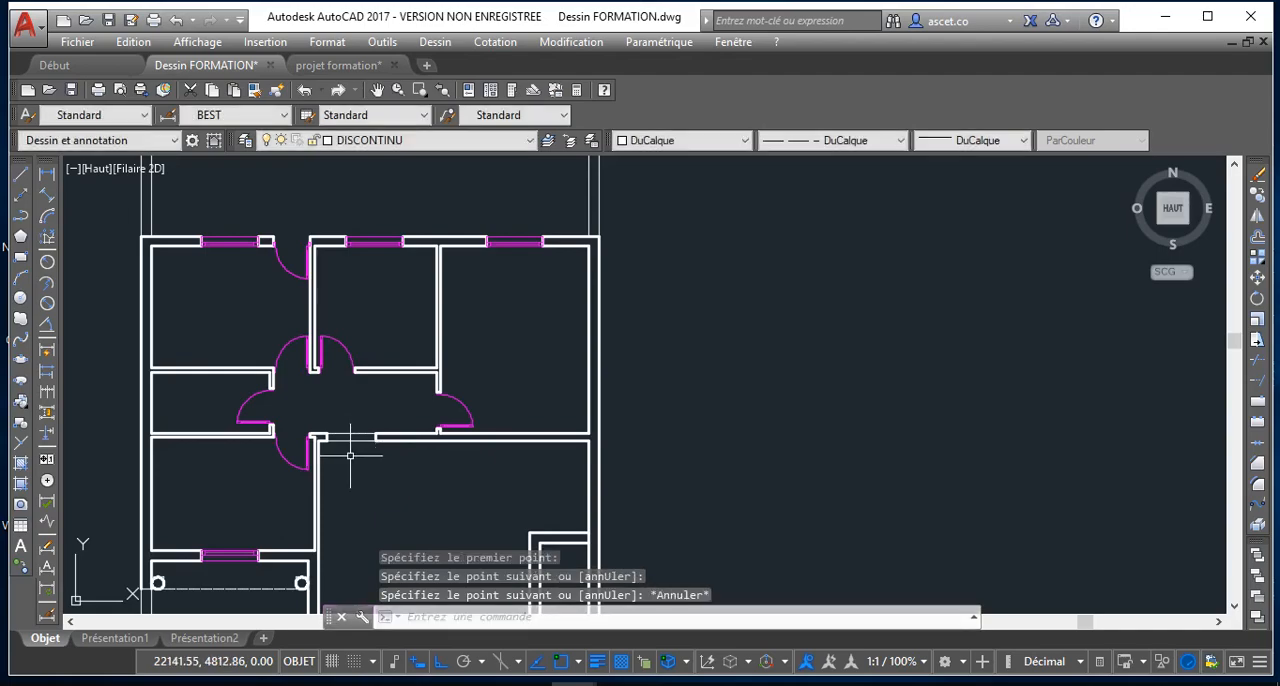
# Make MUR the current layer and draw a short line closing the lower end of the outer wall beside the left round column
pyautogui.scroll(-4, 350, 456)
pyautogui.scroll(4, 327, 213)
pyautogui.moveTo(232, 414); pyautogui.dragTo(259, 383, button='middle')
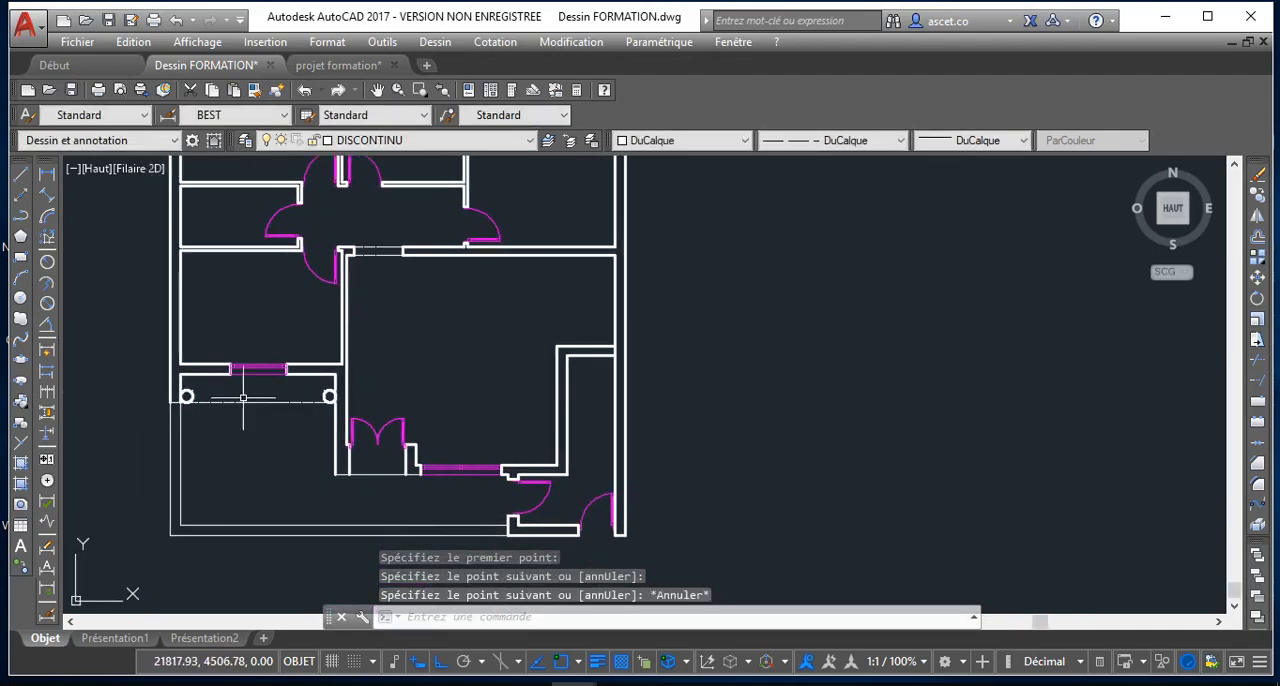
pyautogui.scroll(4, 222, 400)
pyautogui.moveTo(117, 413); pyautogui.dragTo(211, 419, button='middle')
pyautogui.scroll(4, 206, 420)
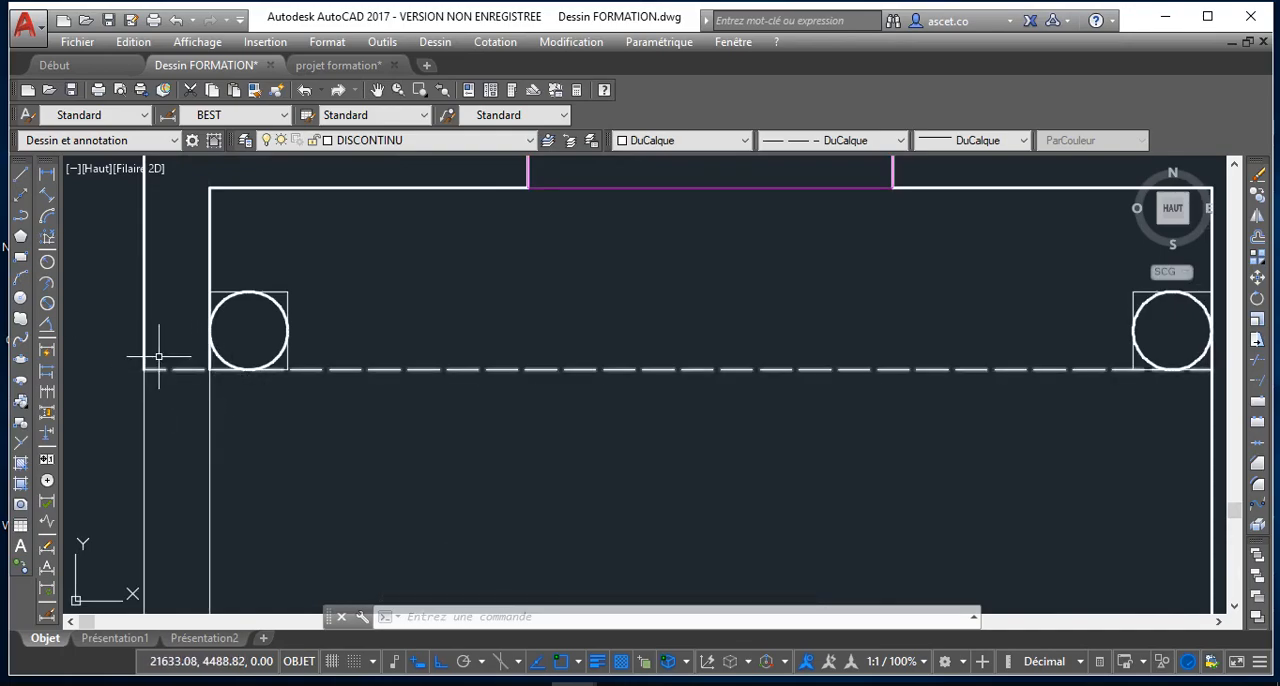
pyautogui.click(21, 176)
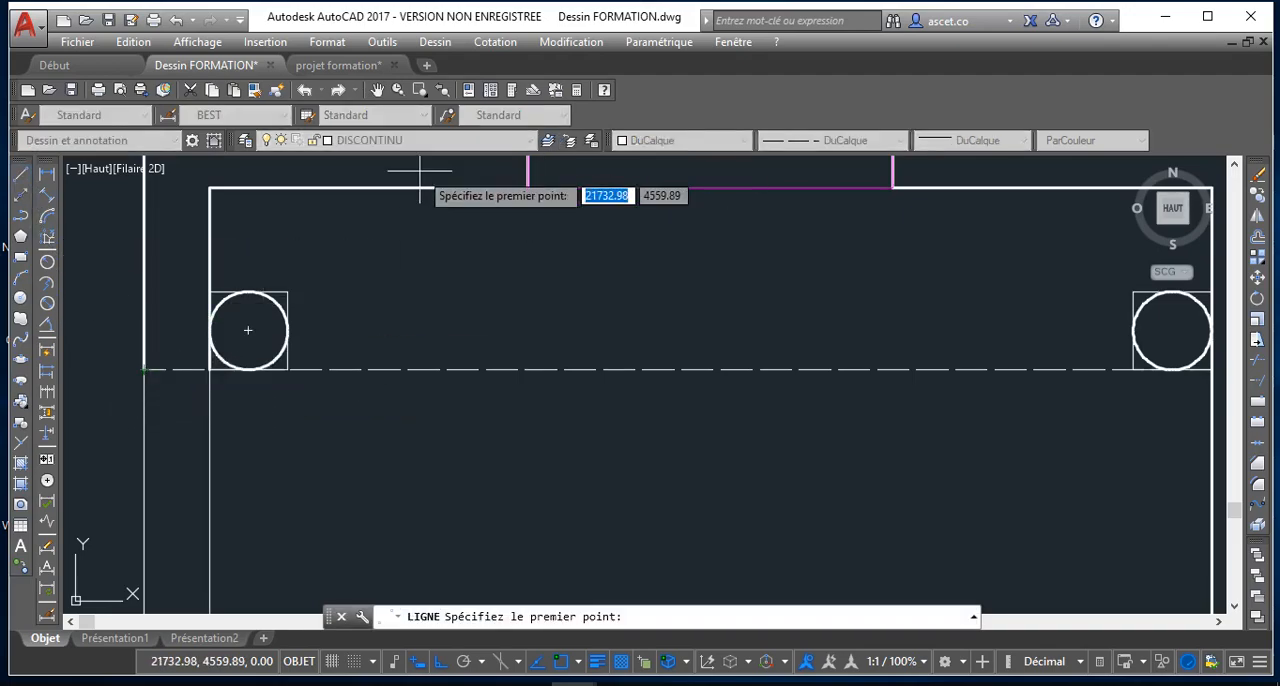
pyautogui.press('Escape')
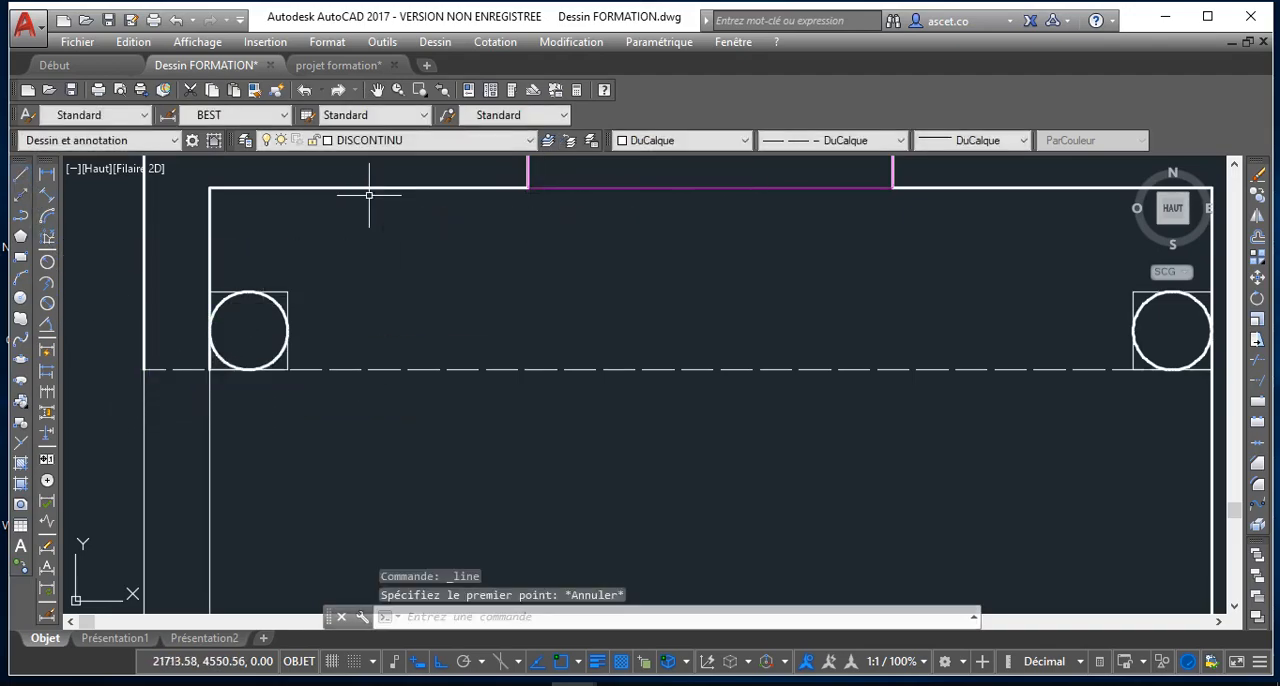
pyautogui.click(410, 140)
pyautogui.click(380, 266)
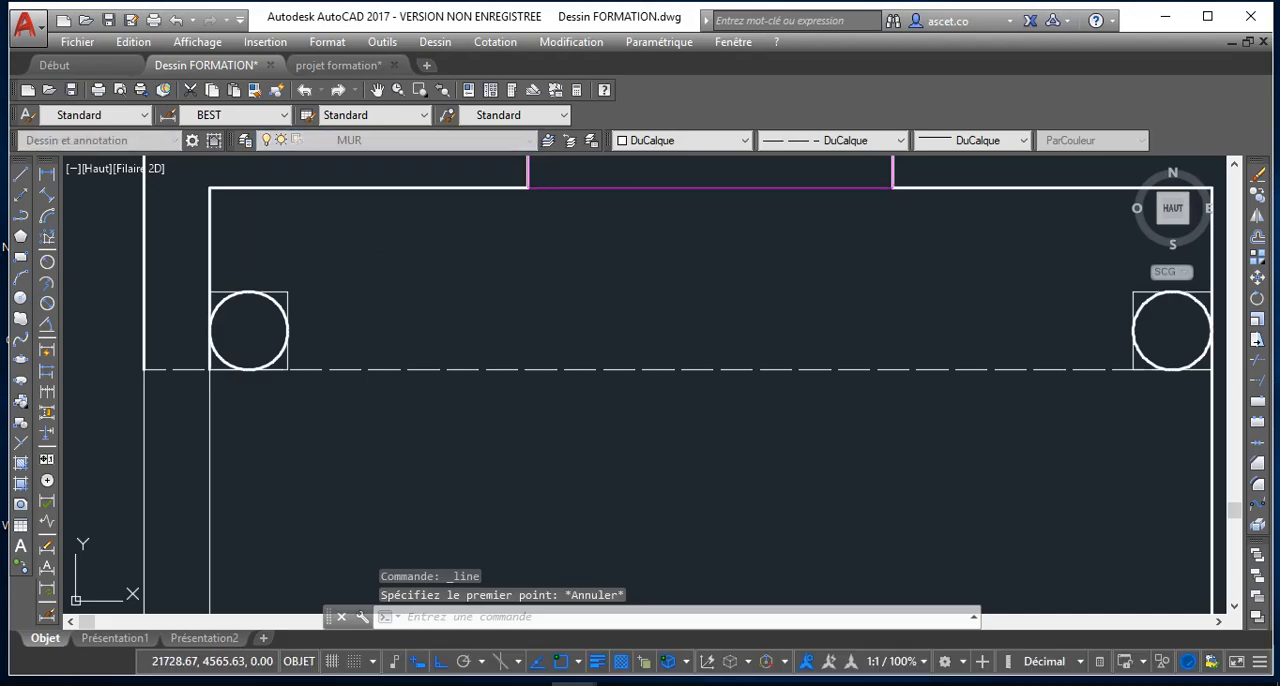
pyautogui.click(20, 175)
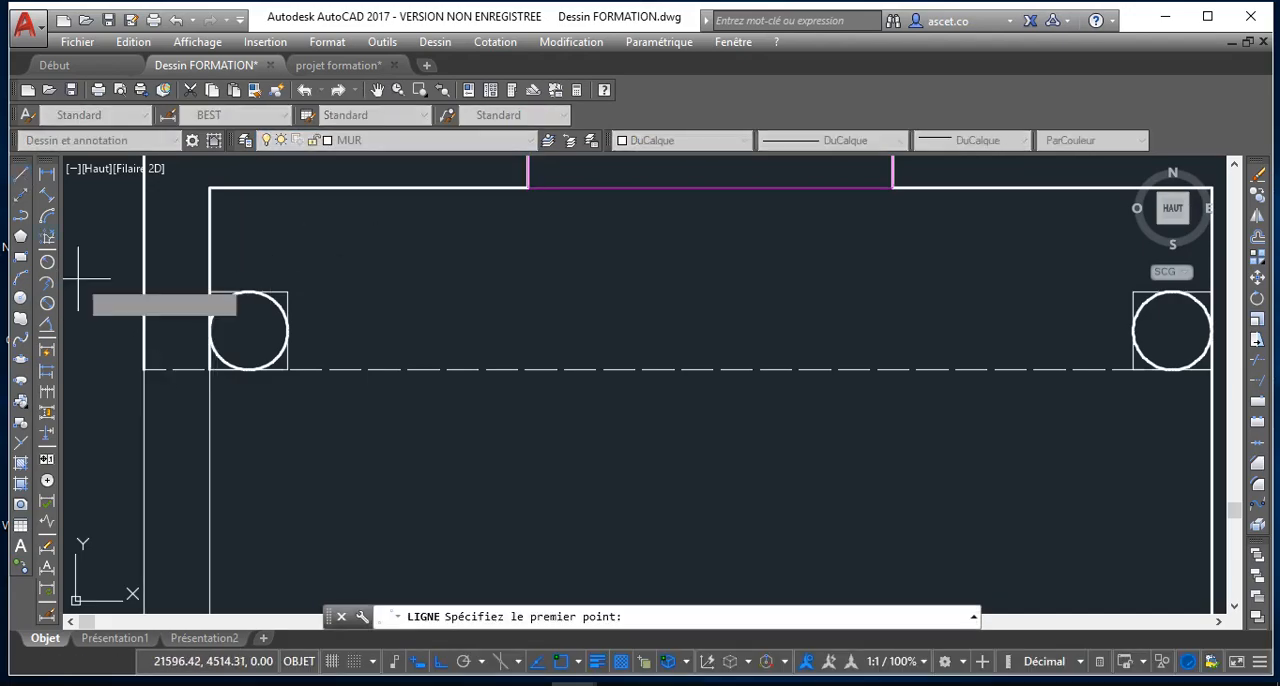
pyautogui.click(144, 369)
pyautogui.scroll(-3, 362, 462)
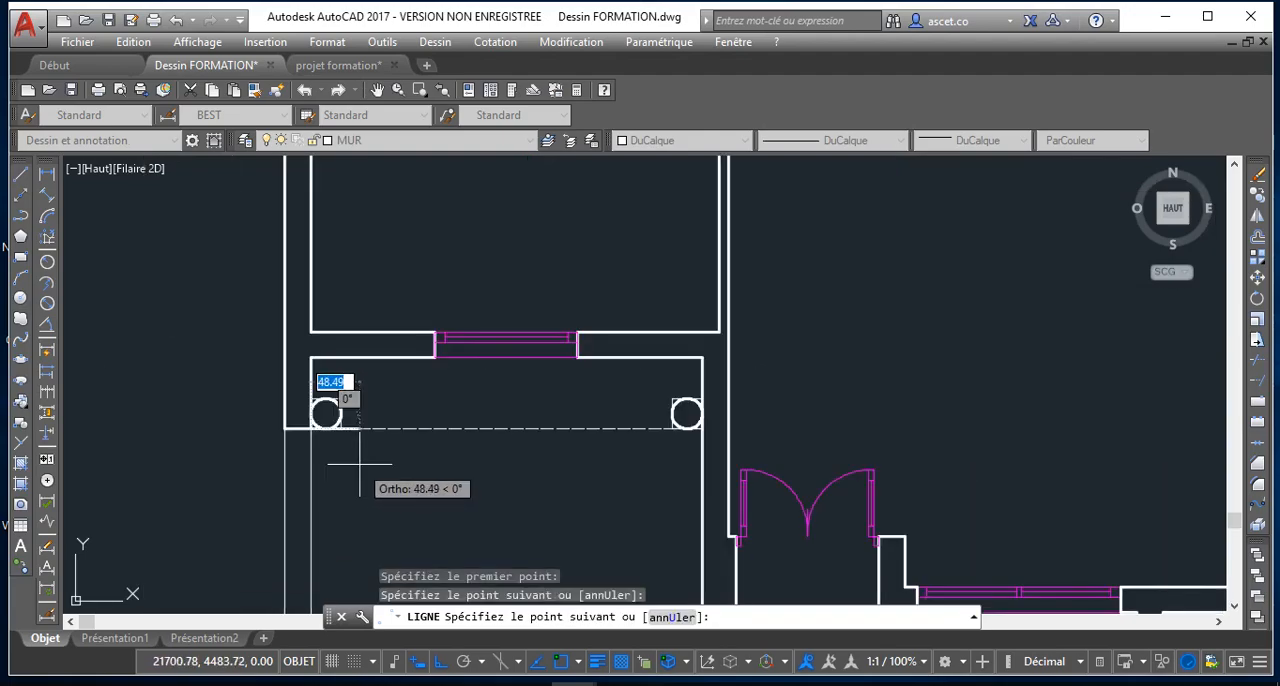
pyautogui.press('Escape')
pyautogui.scroll(-3, 508, 429)
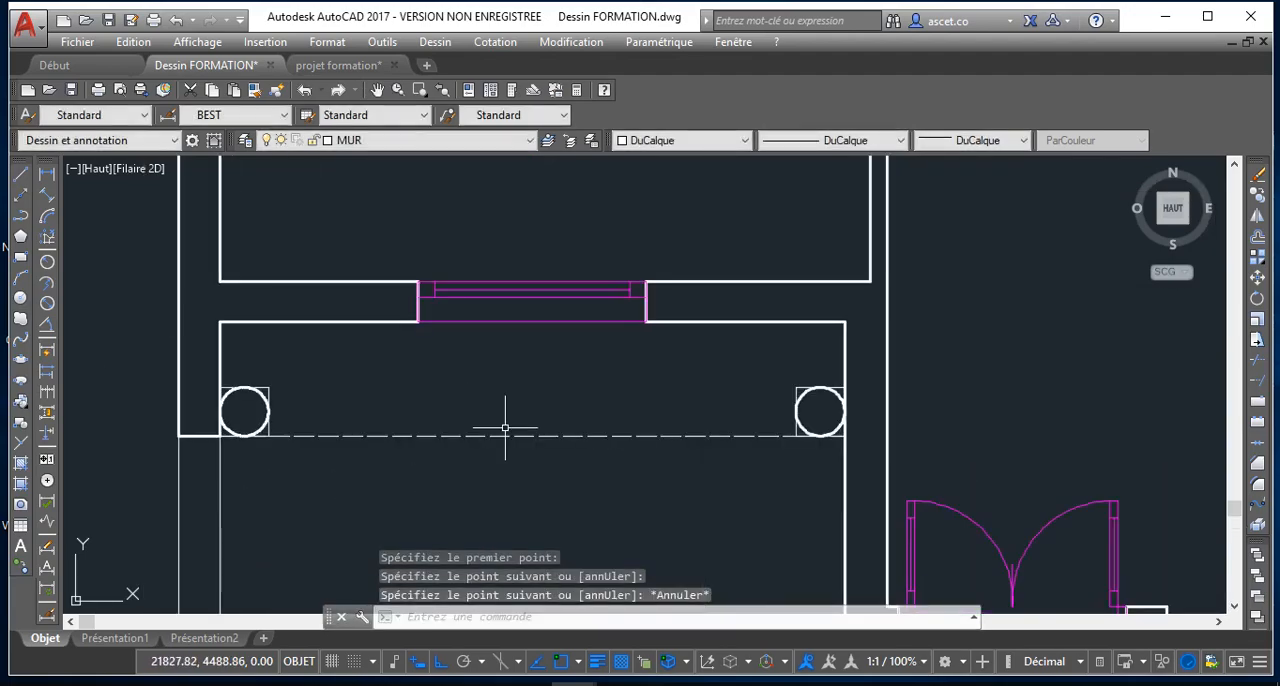
pyautogui.scroll(-3, 667, 395)
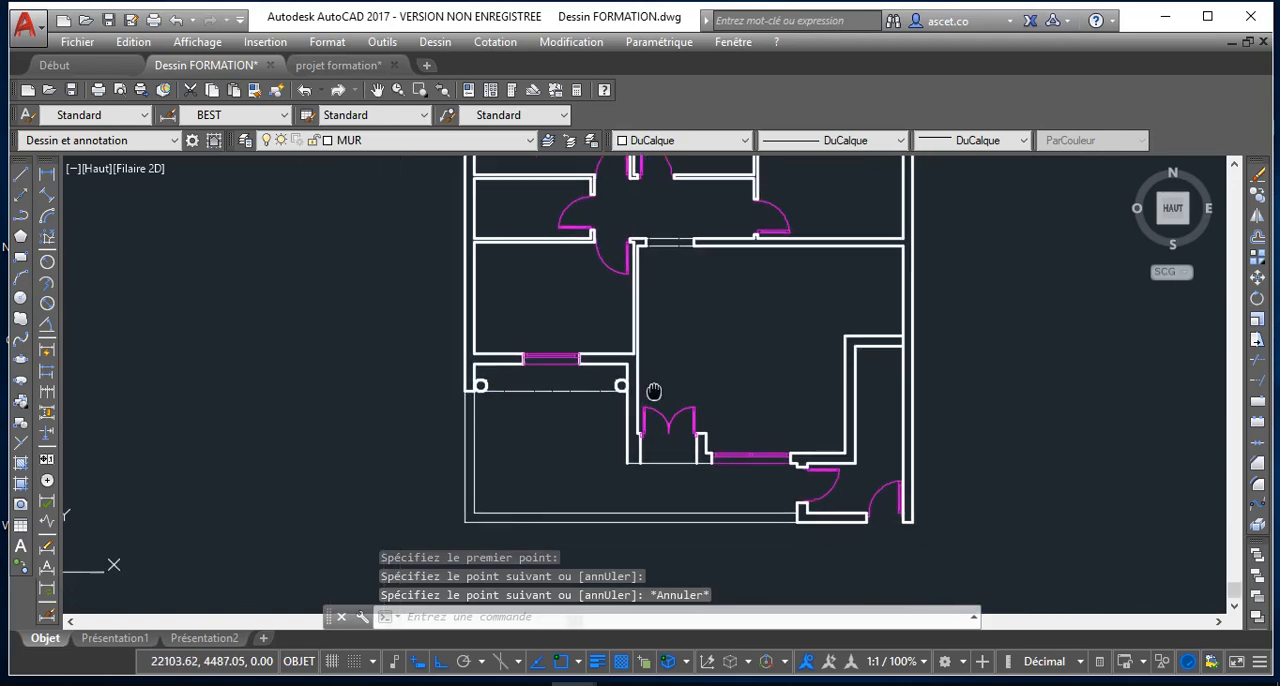
pyautogui.scroll(4, 684, 398)
pyautogui.scroll(-4, 684, 398)
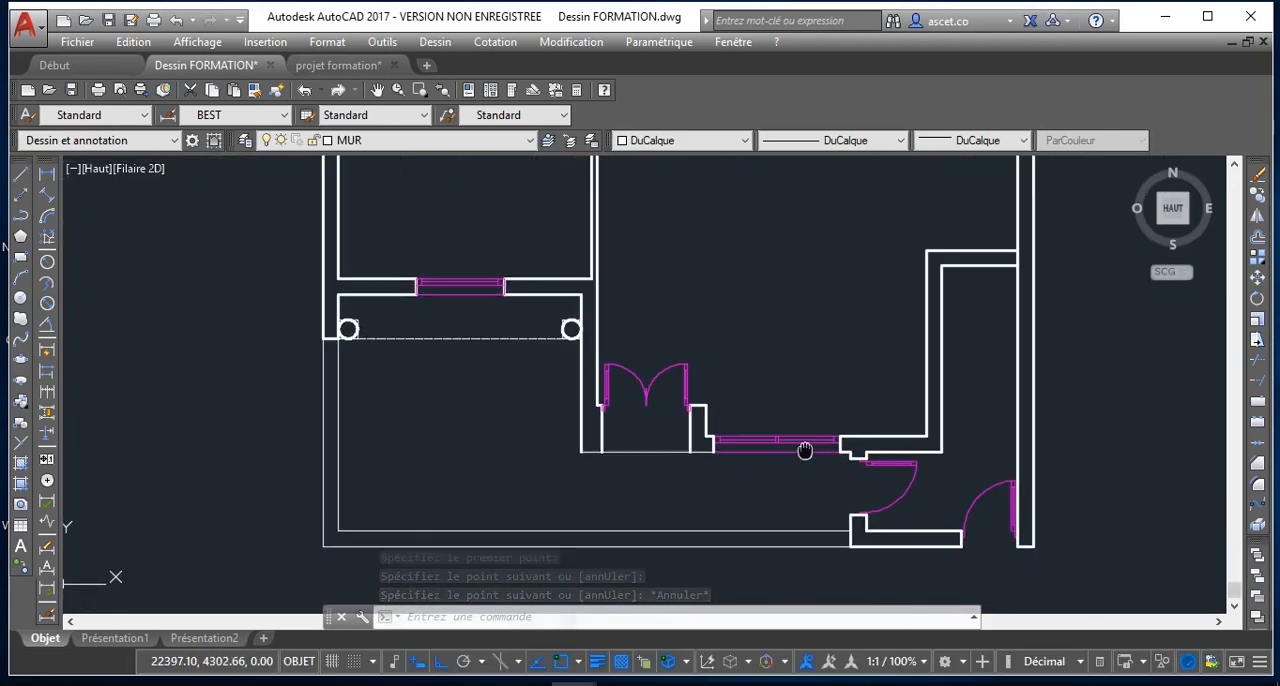
pyautogui.scroll(-5, 757, 355)
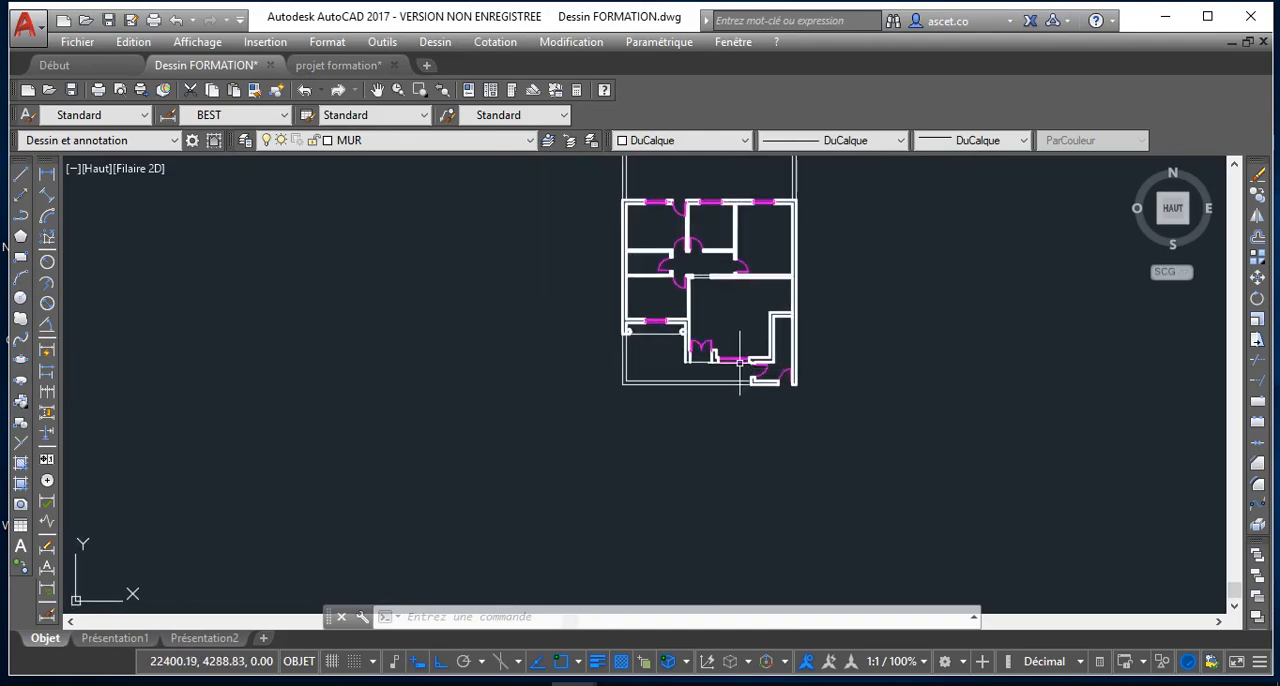
pyautogui.scroll(5, 712, 290)
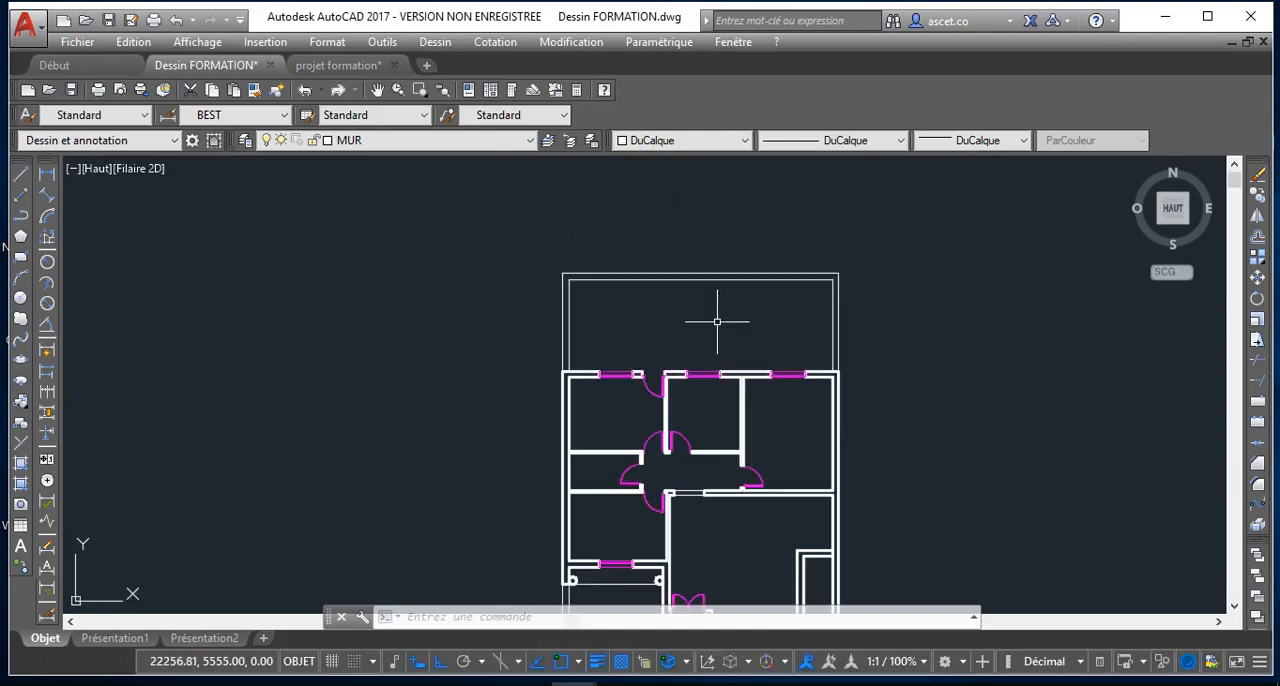
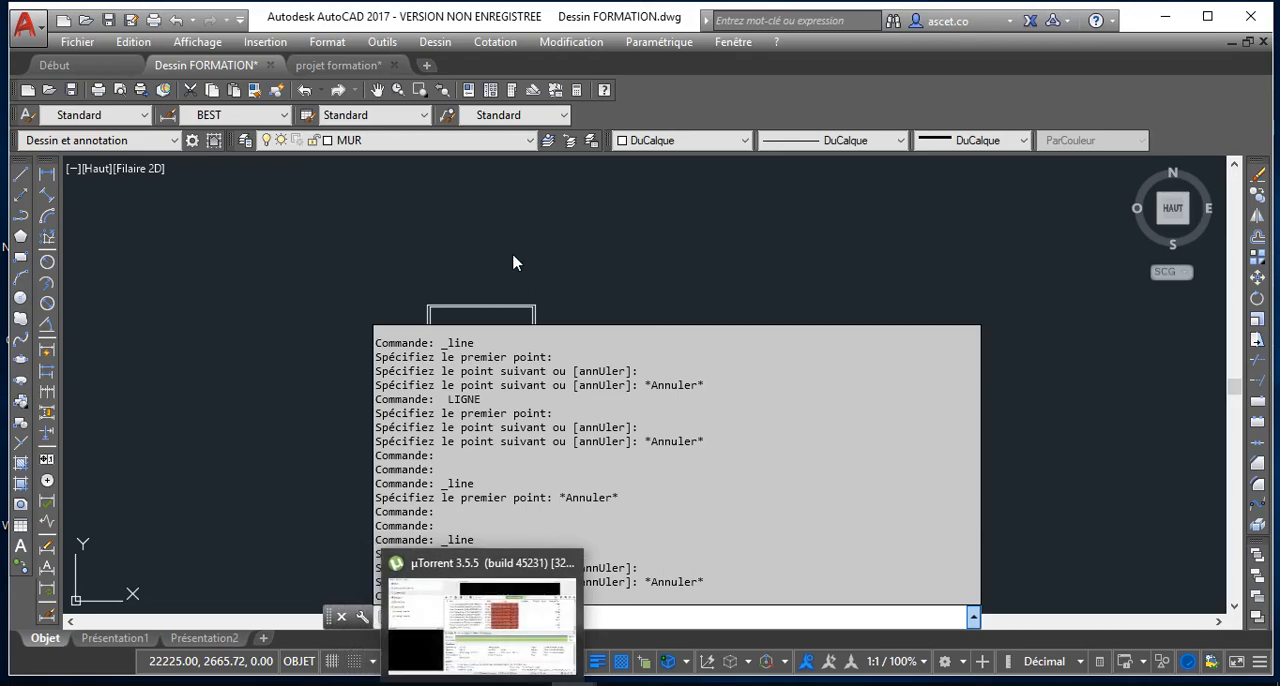
pyautogui.click(502, 267)
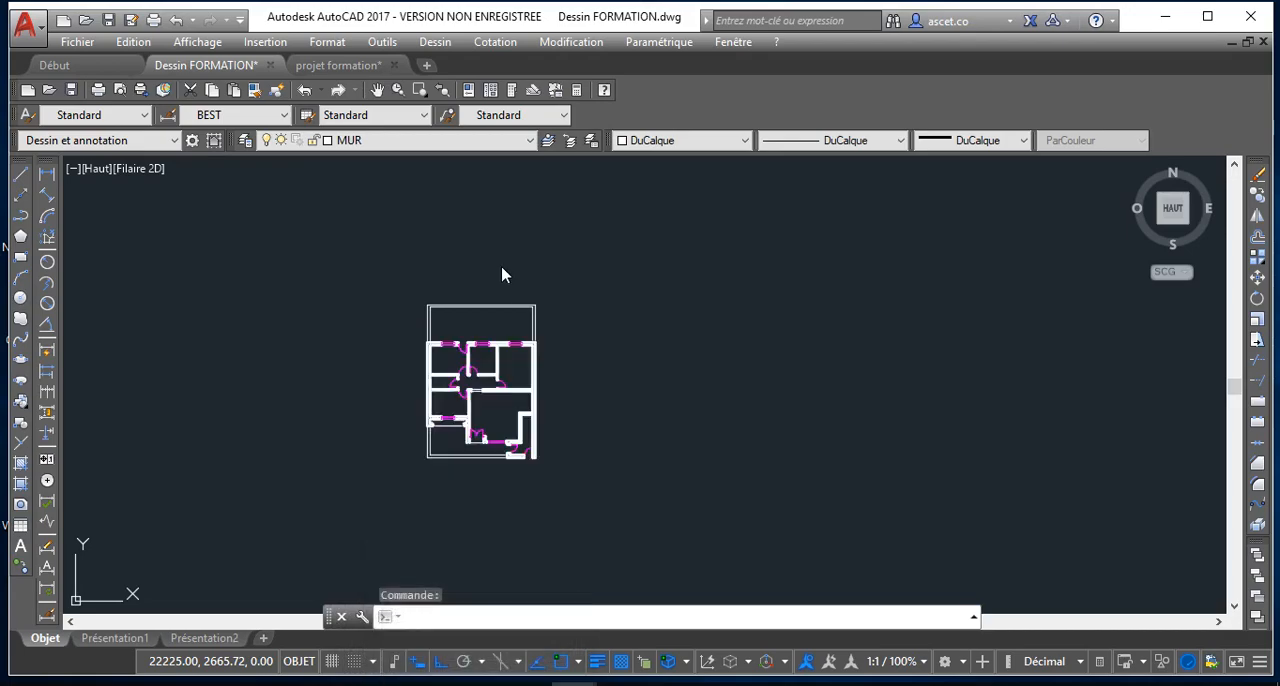
pyautogui.scroll(6, 489, 322)
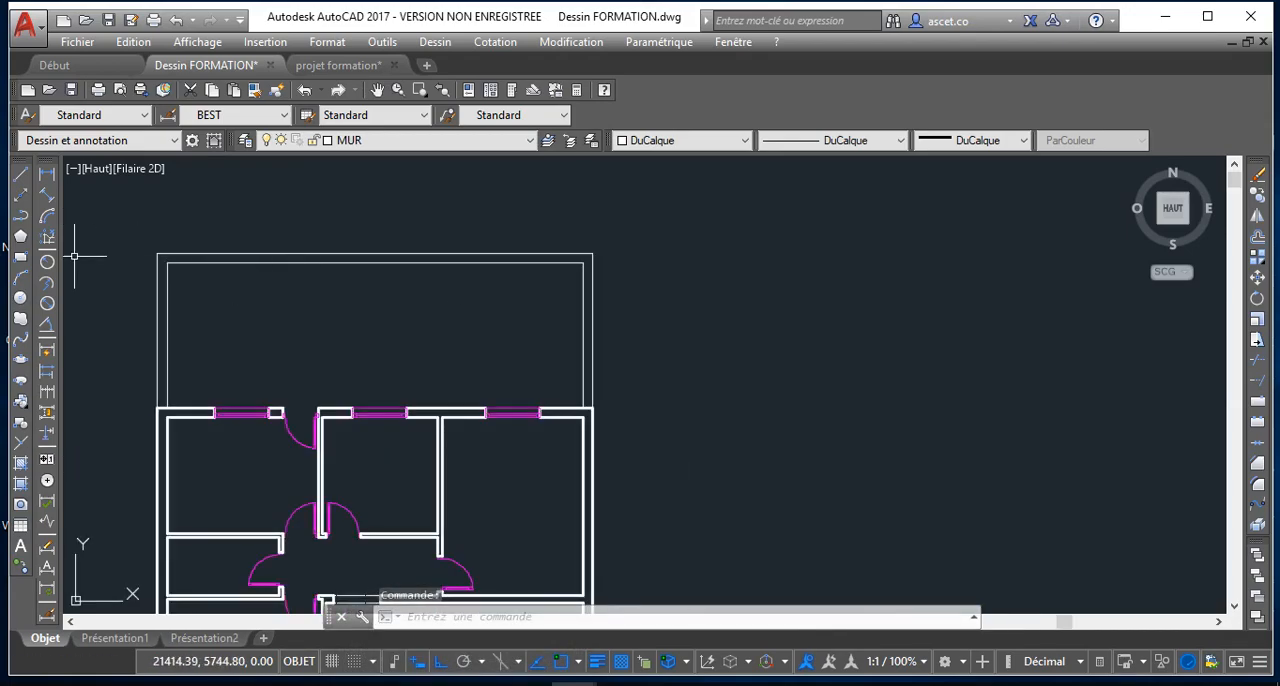
pyautogui.click(20, 178)
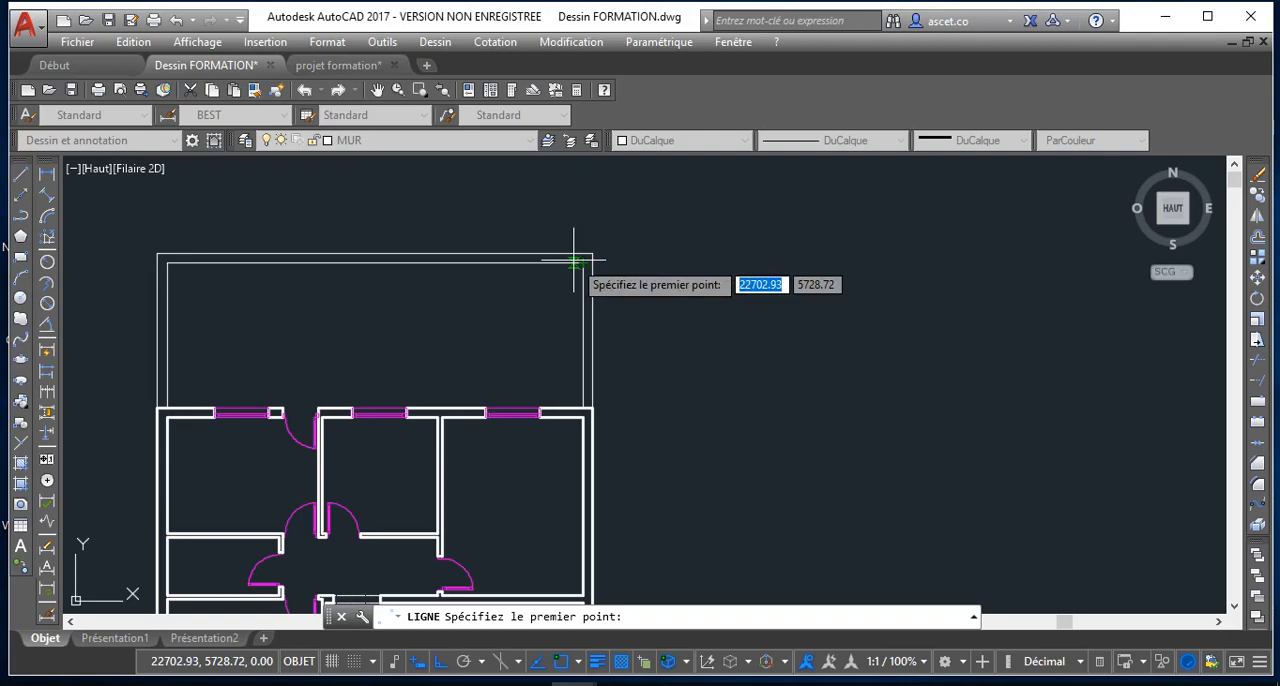
pyautogui.press('Escape')
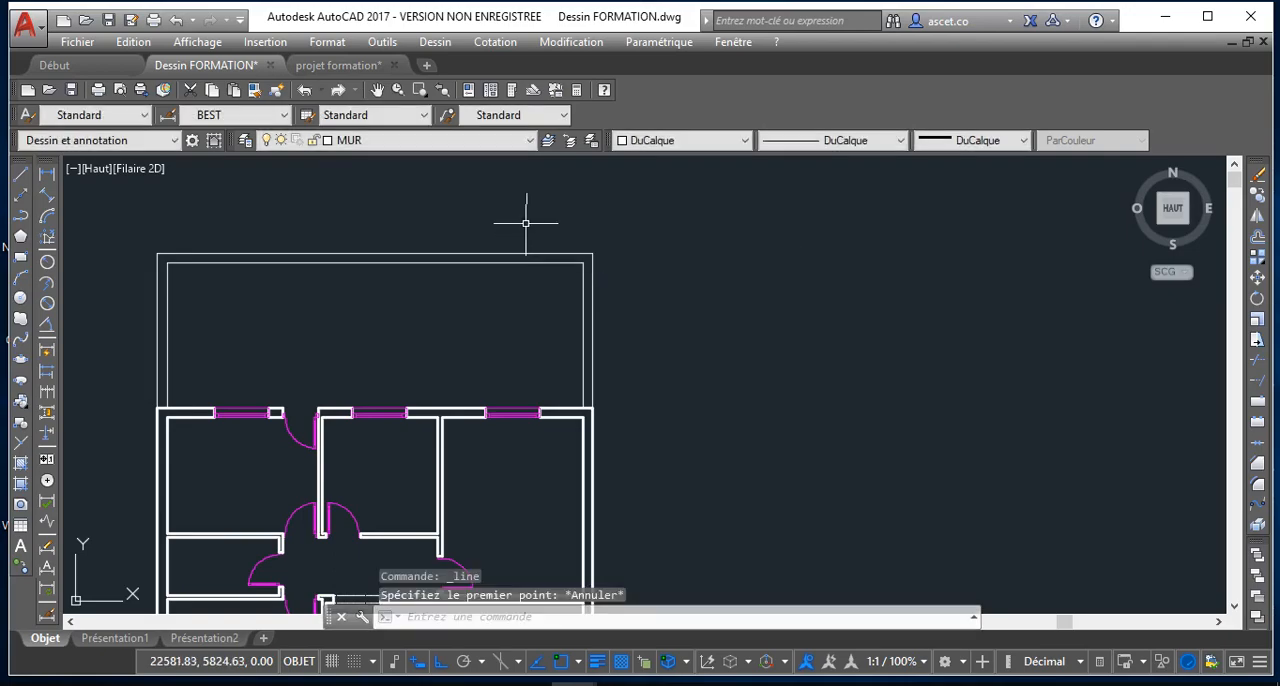
# Make CONTOUR the current layer
pyautogui.click(480, 141)
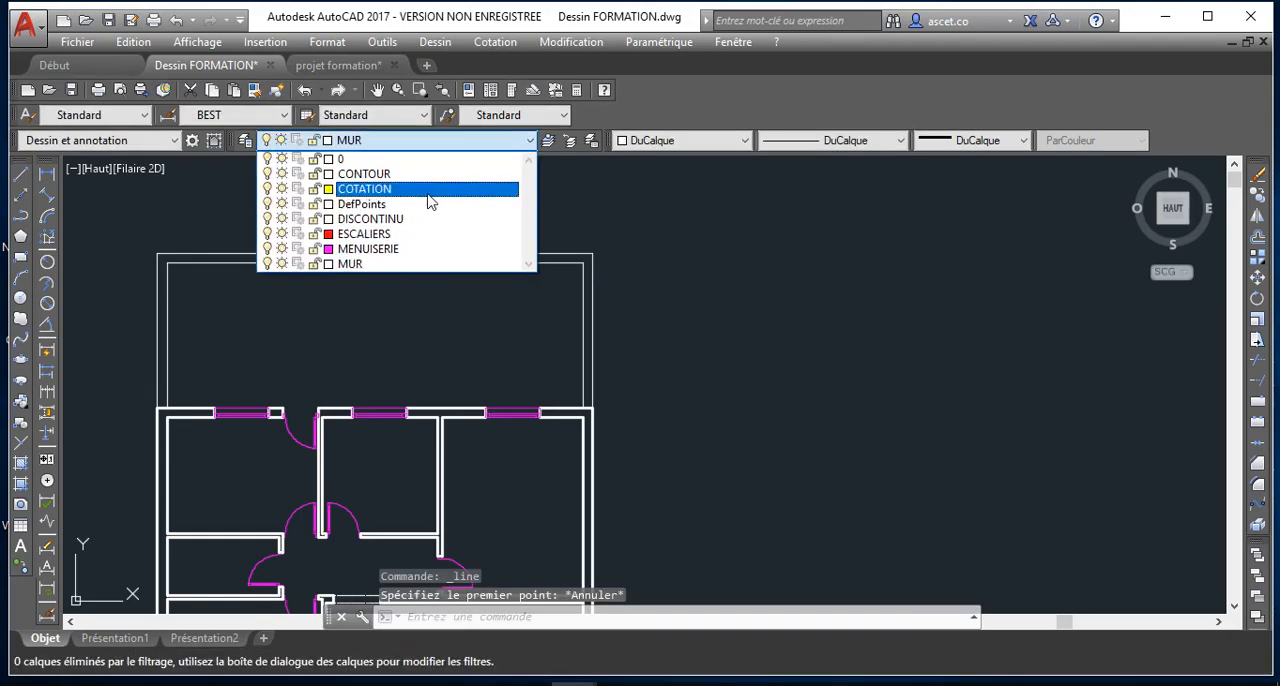
pyautogui.click(372, 173)
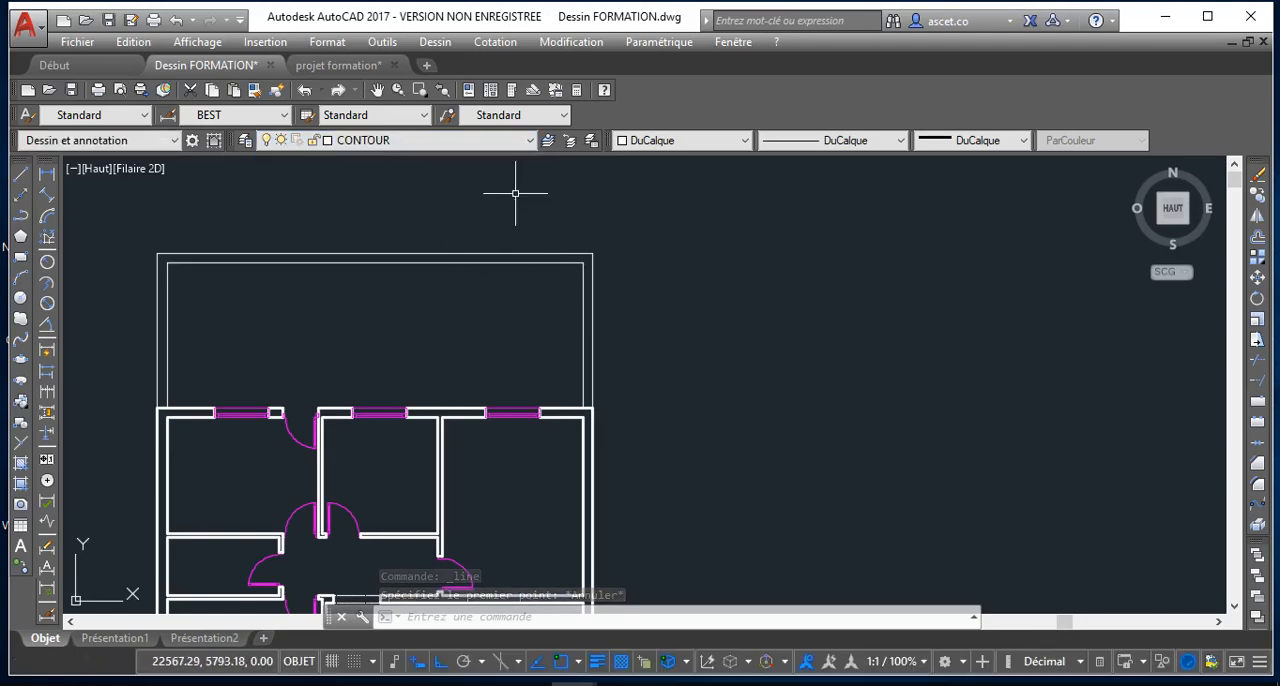
pyautogui.click(21, 215)
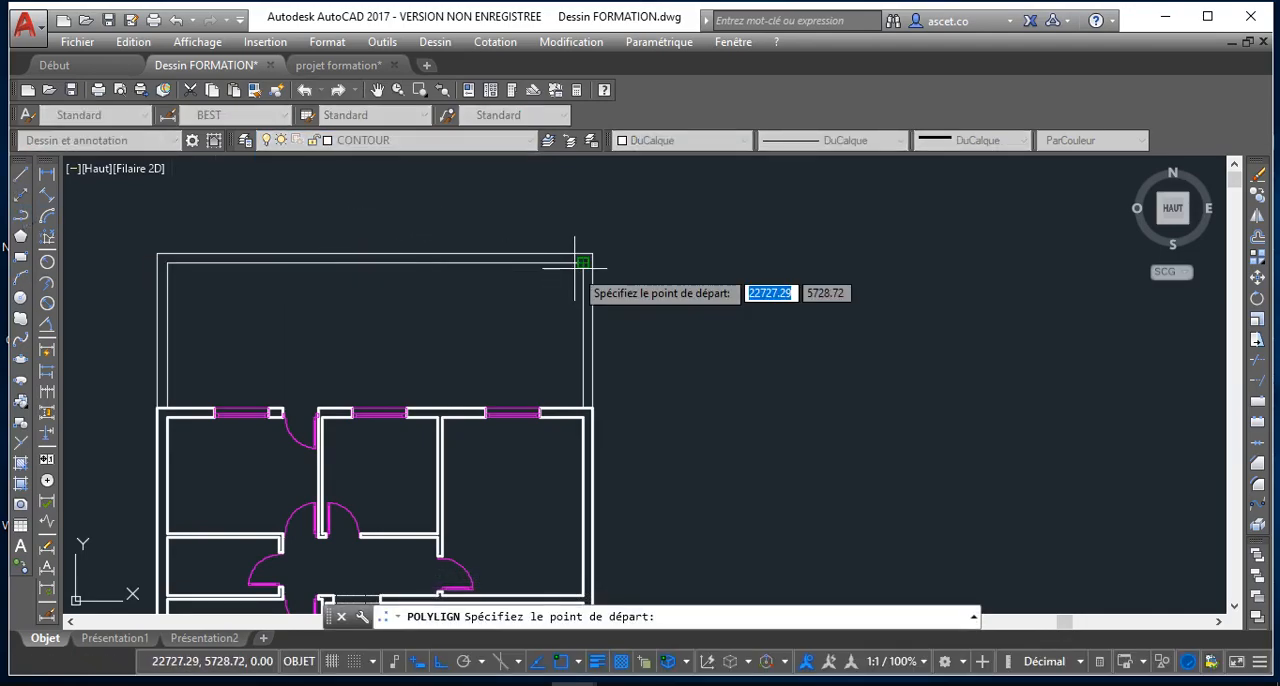
pyautogui.press('Escape')
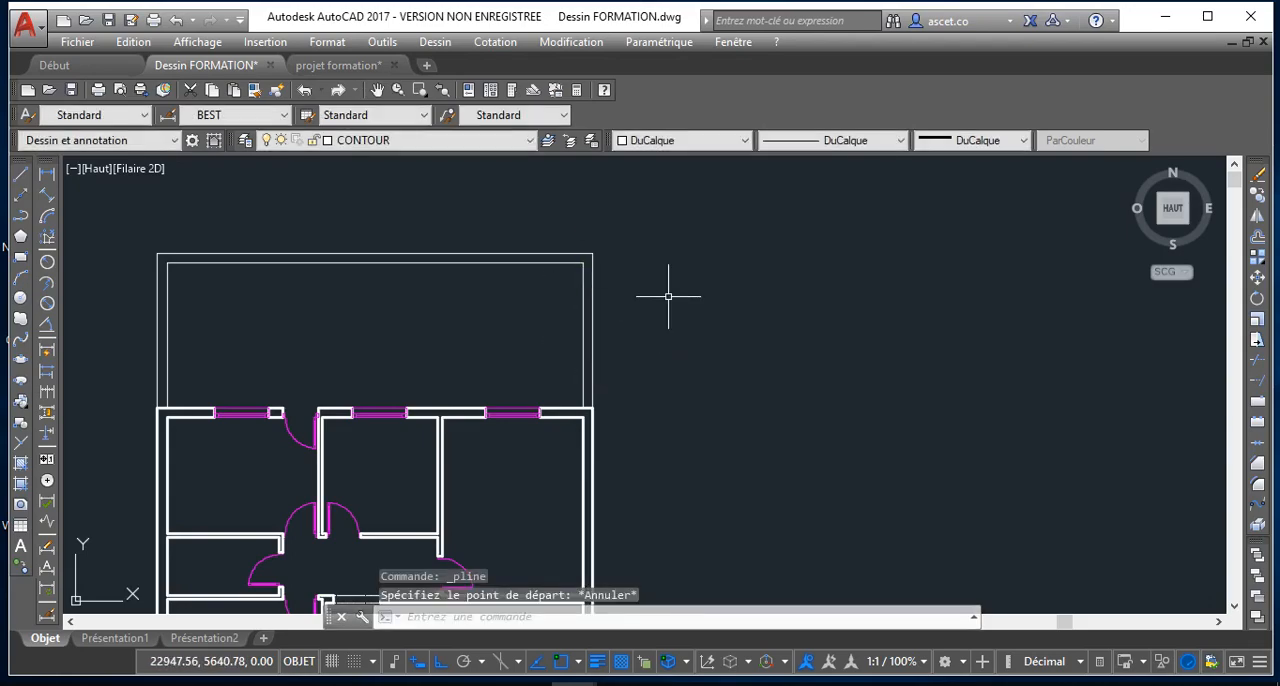
pyautogui.write('déc')
pyautogui.press('Return')
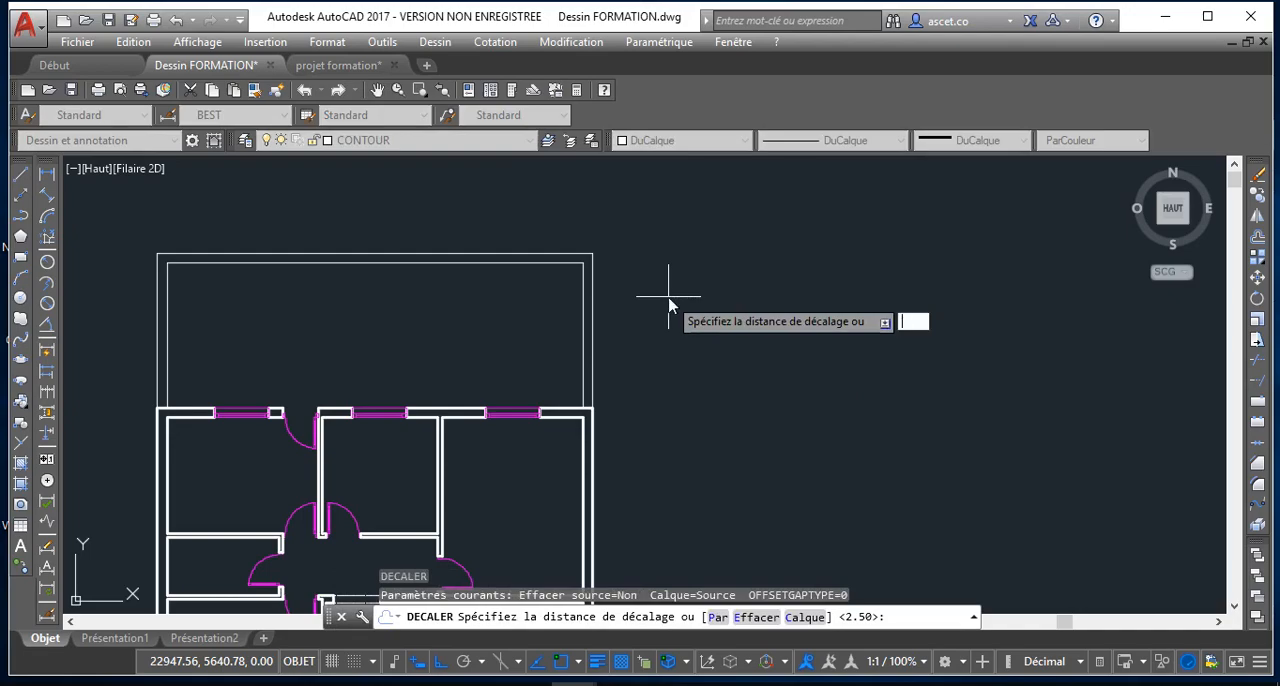
pyautogui.write('52')
pyautogui.press('Return')
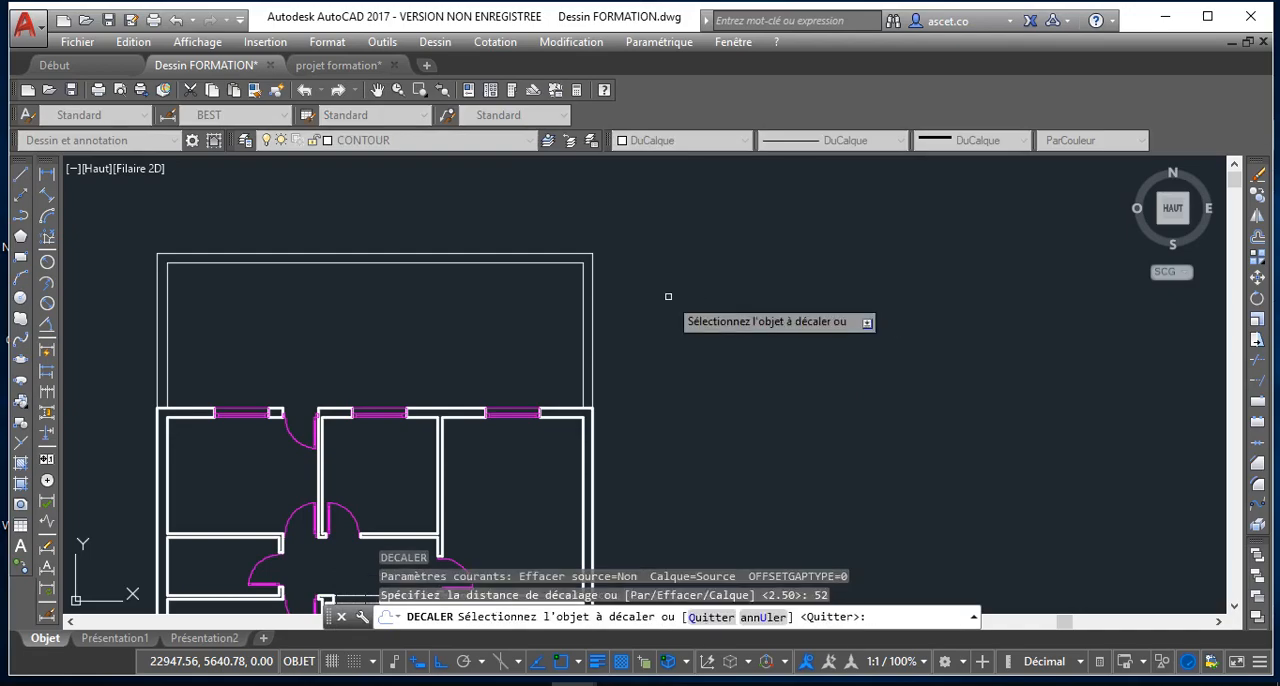
pyautogui.press('Return')
# Offset the inner line of the upper yard's right-hand boundary 520 into the yard
pyautogui.press('Return')
pyautogui.write('52')
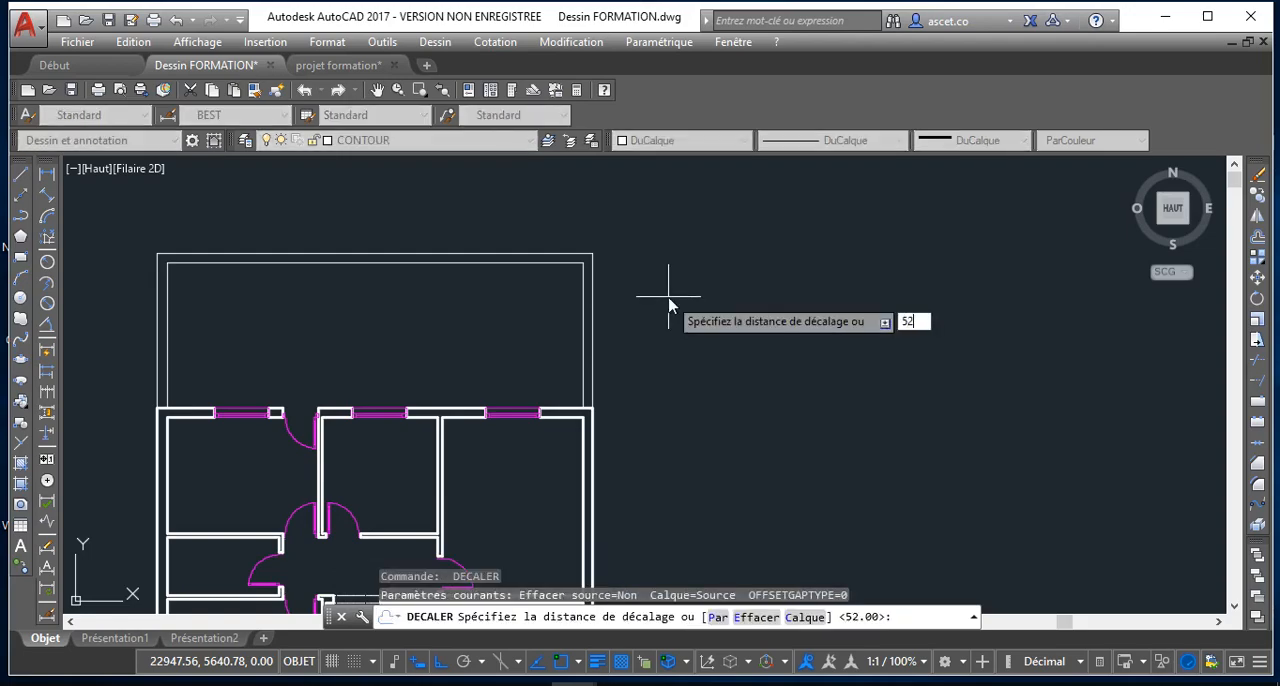
pyautogui.write('0')
pyautogui.press('Return')
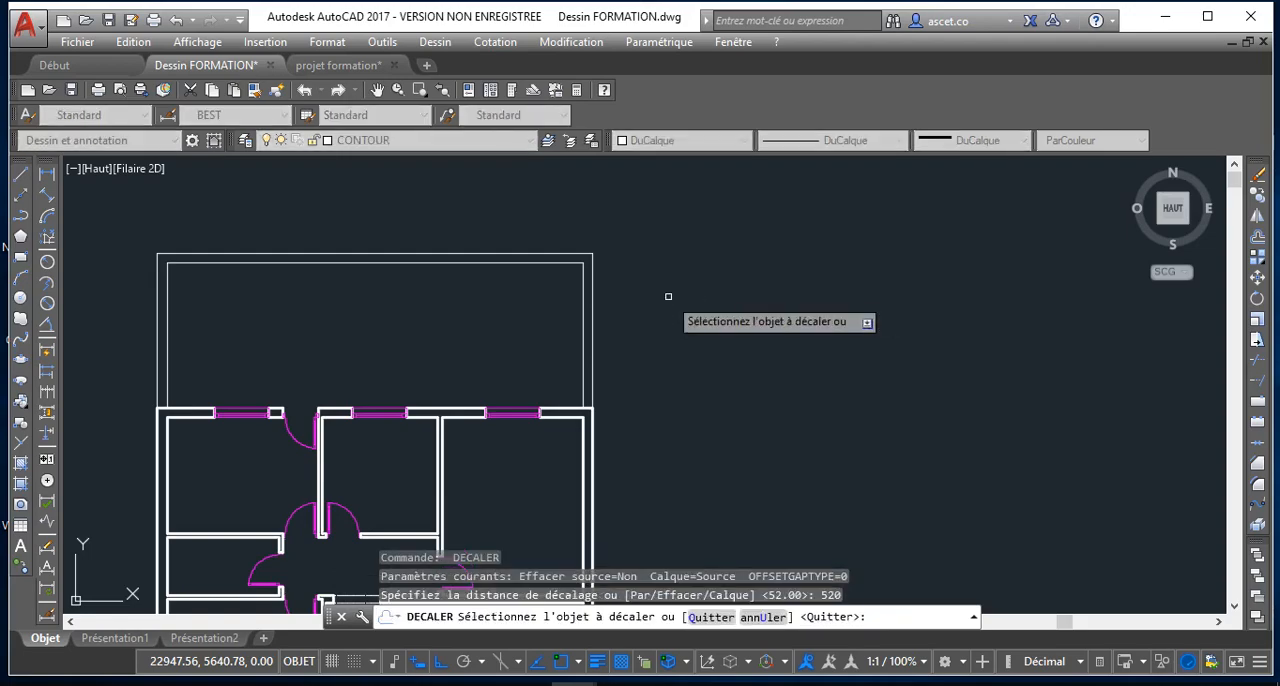
pyautogui.click(586, 298)
pyautogui.click(427, 317)
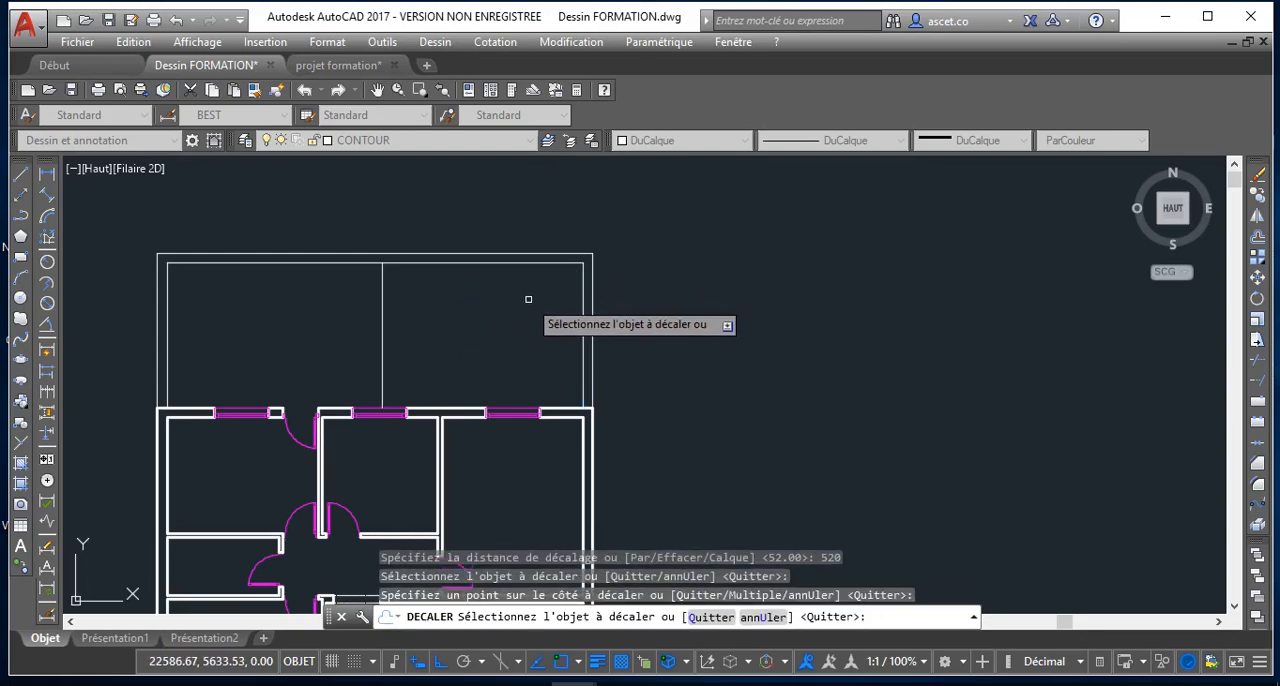
pyautogui.press('Return')
pyautogui.press('Return')
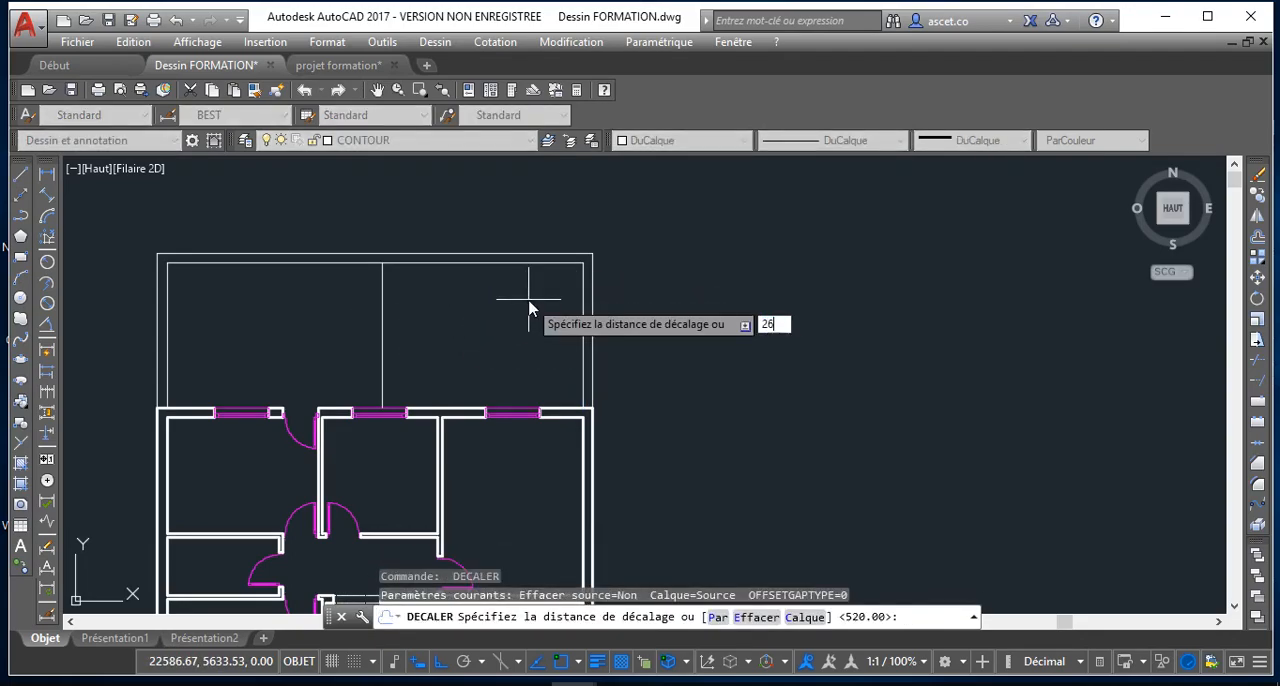
# Offset the inner line of the yard's upper boundary 260 down toward the house
pyautogui.write('26')
pyautogui.press('Return')
pyautogui.click(549, 263)
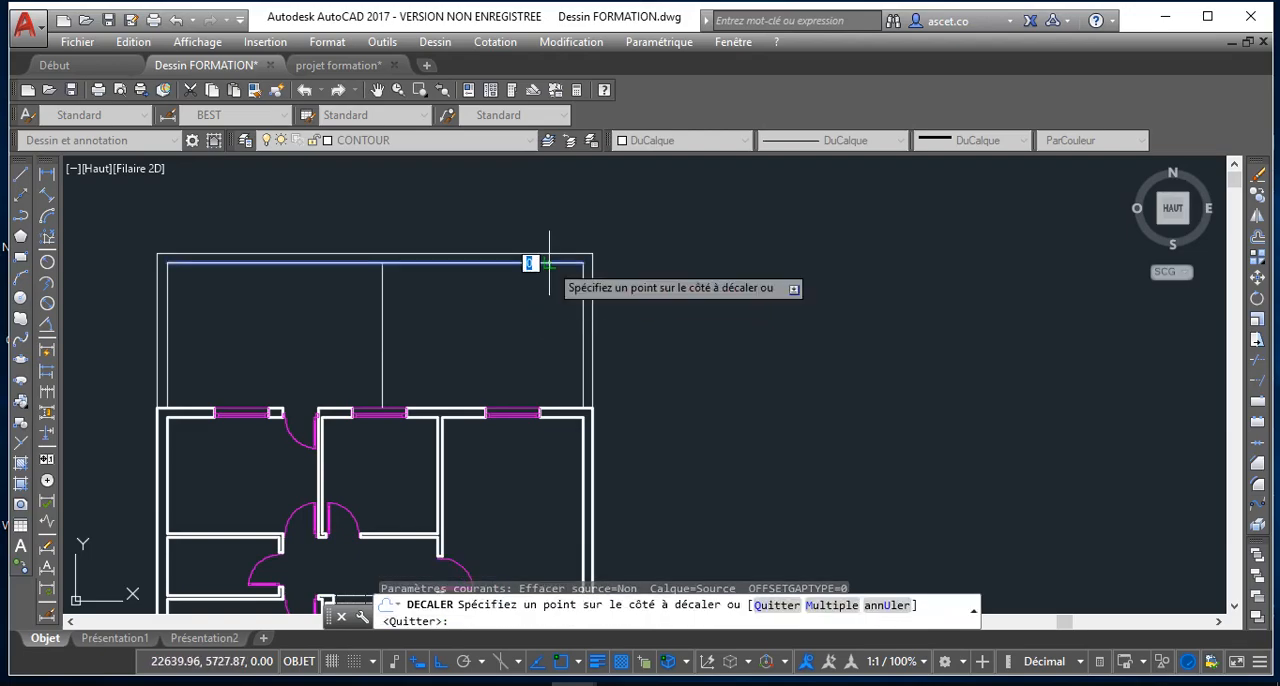
pyautogui.click(545, 320)
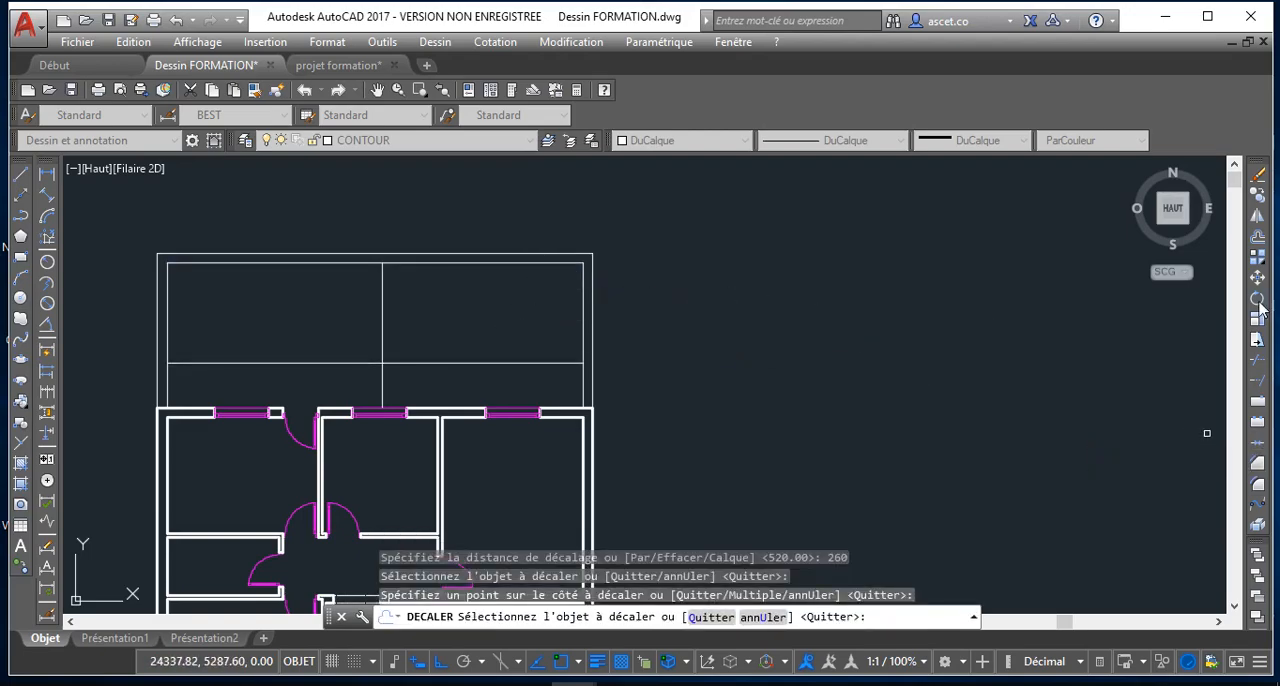
# Trim the overhanging ends of the two offset lines to leave a closed rectangle in the yard's upper-right corner
pyautogui.click(1257, 361)
pyautogui.press('Return')
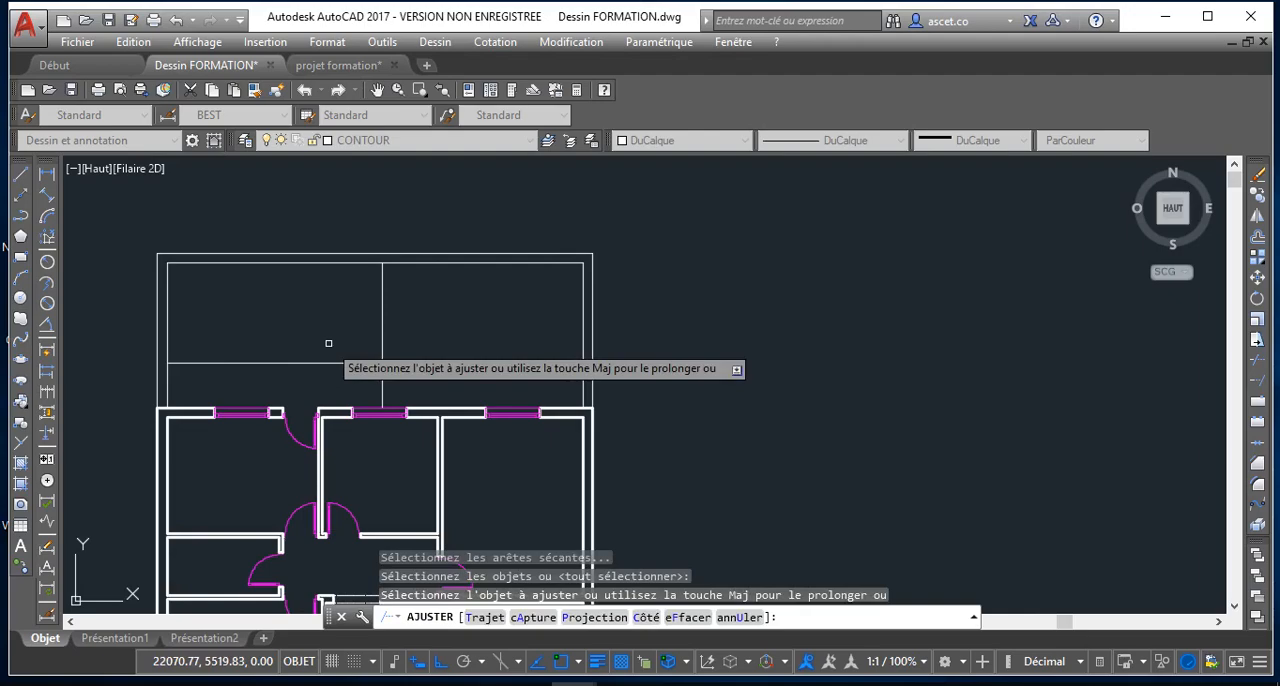
pyautogui.click(329, 343)
pyautogui.click(329, 375)
pyautogui.click(390, 376)
pyautogui.click(355, 375)
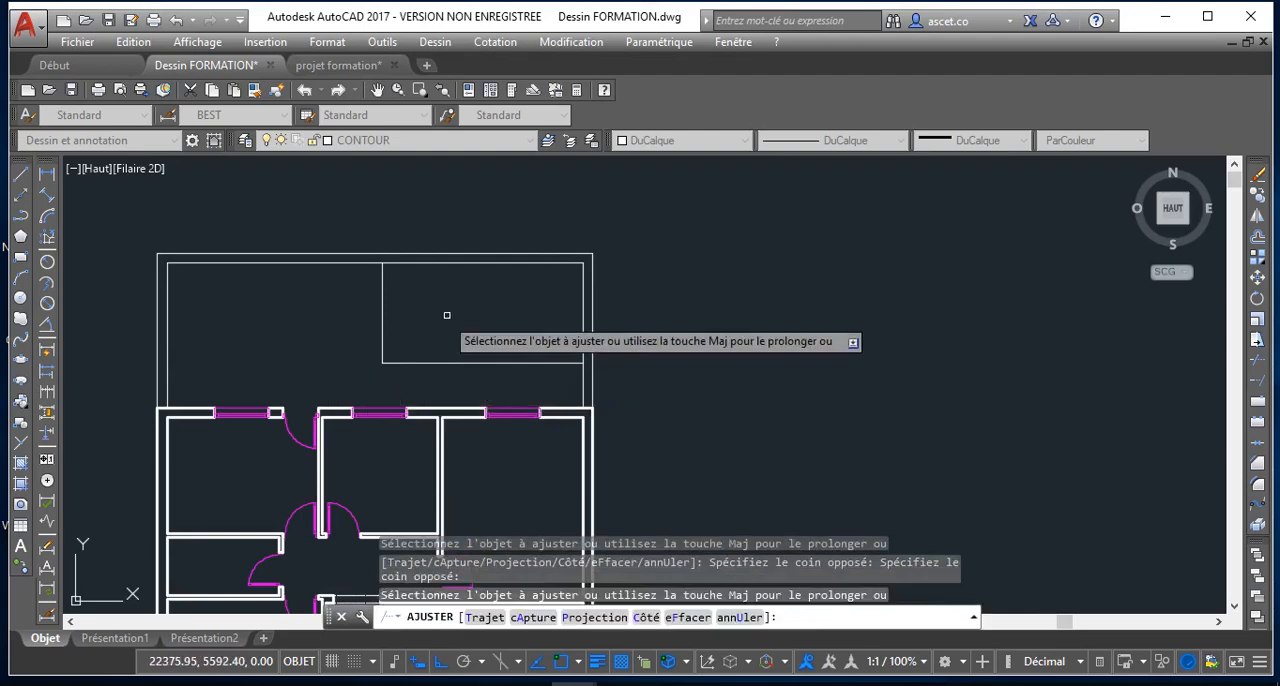
pyautogui.rightClick(293, 305)
pyautogui.click(378, 345)
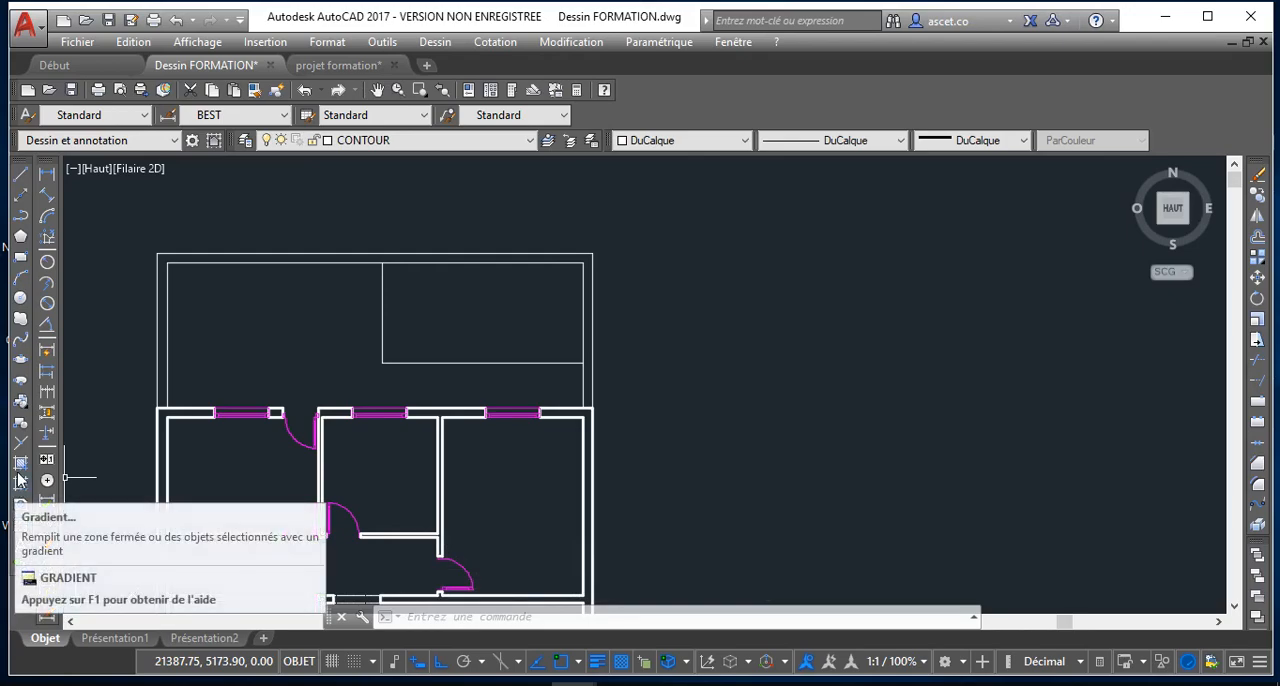
# Start a hatch with the Prédéfini type and the colour option Utiliser la valeur courante
pyautogui.click(20, 466)
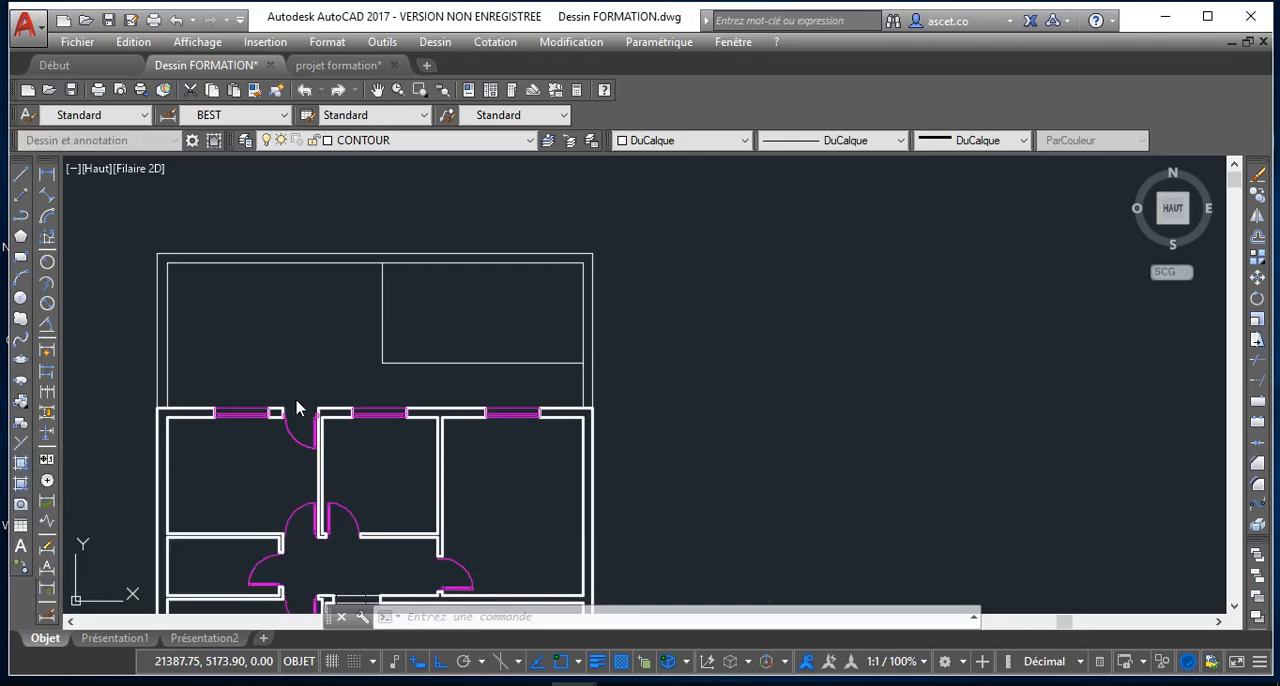
pyautogui.click(608, 136)
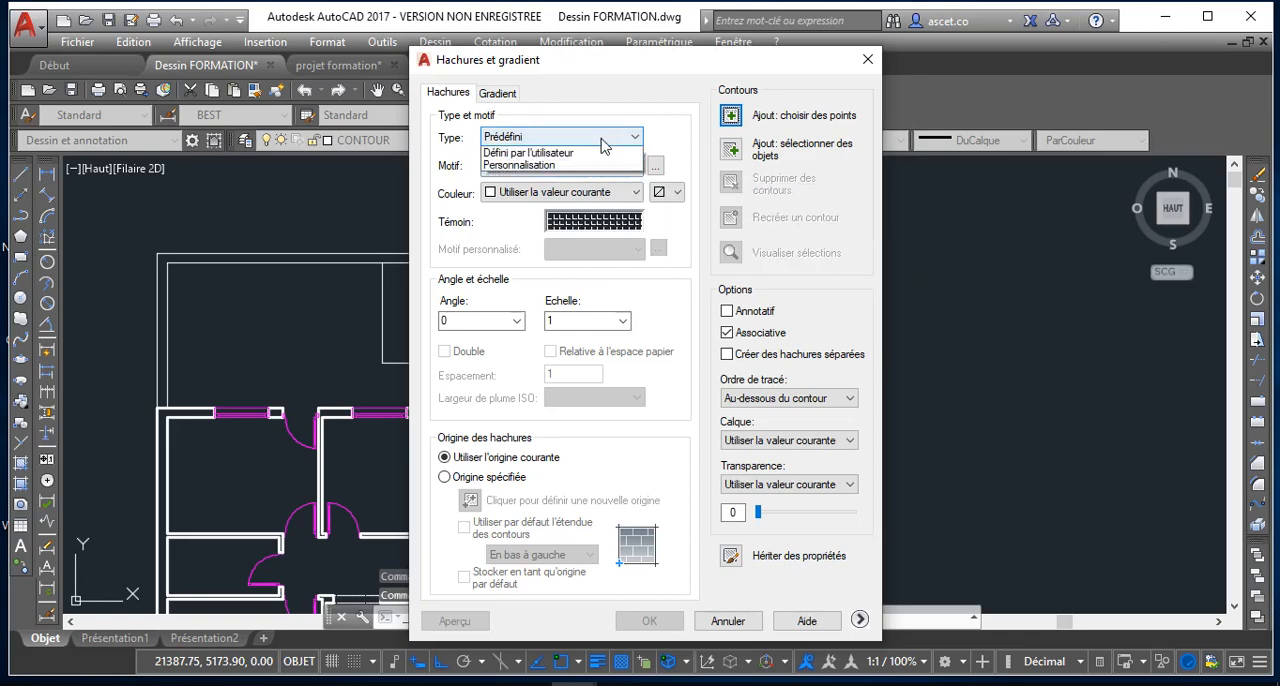
pyautogui.click(590, 145)
pyautogui.click(575, 171)
pyautogui.click(570, 178)
pyautogui.click(615, 193)
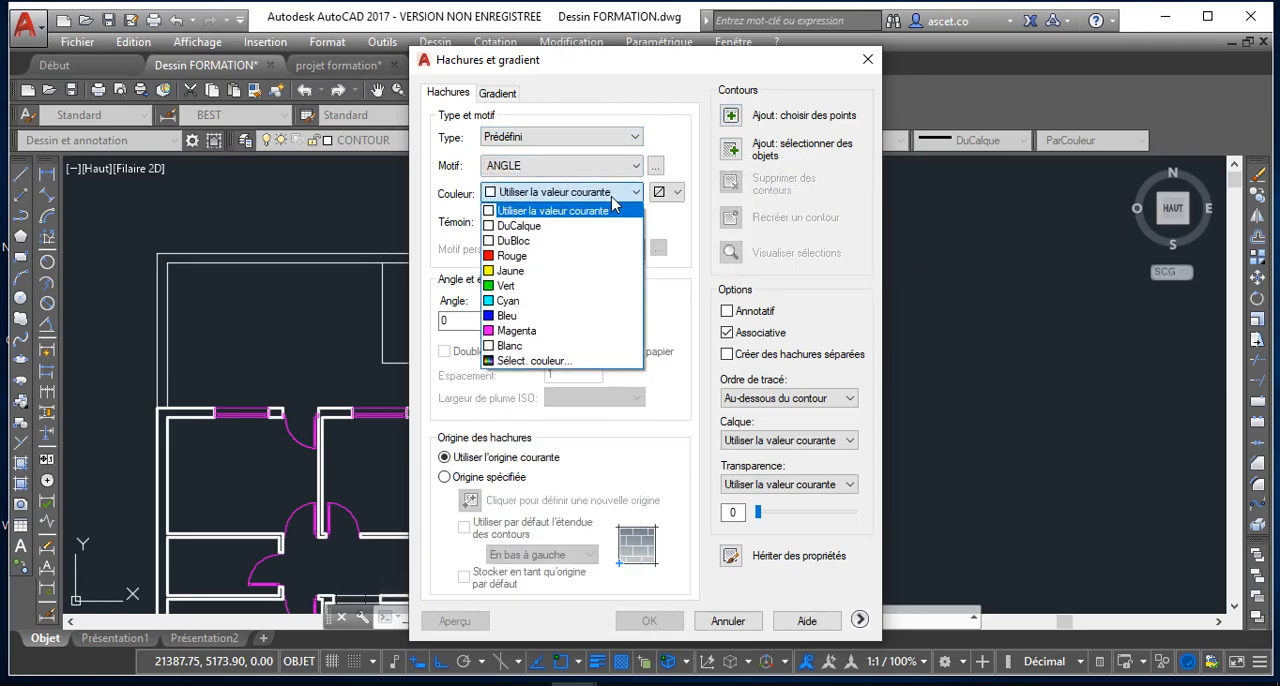
pyautogui.click(614, 210)
# Choose CROSS from the other predefined patterns as the hatch pattern
pyautogui.click(620, 221)
pyautogui.scroll(-2, 640, 360)
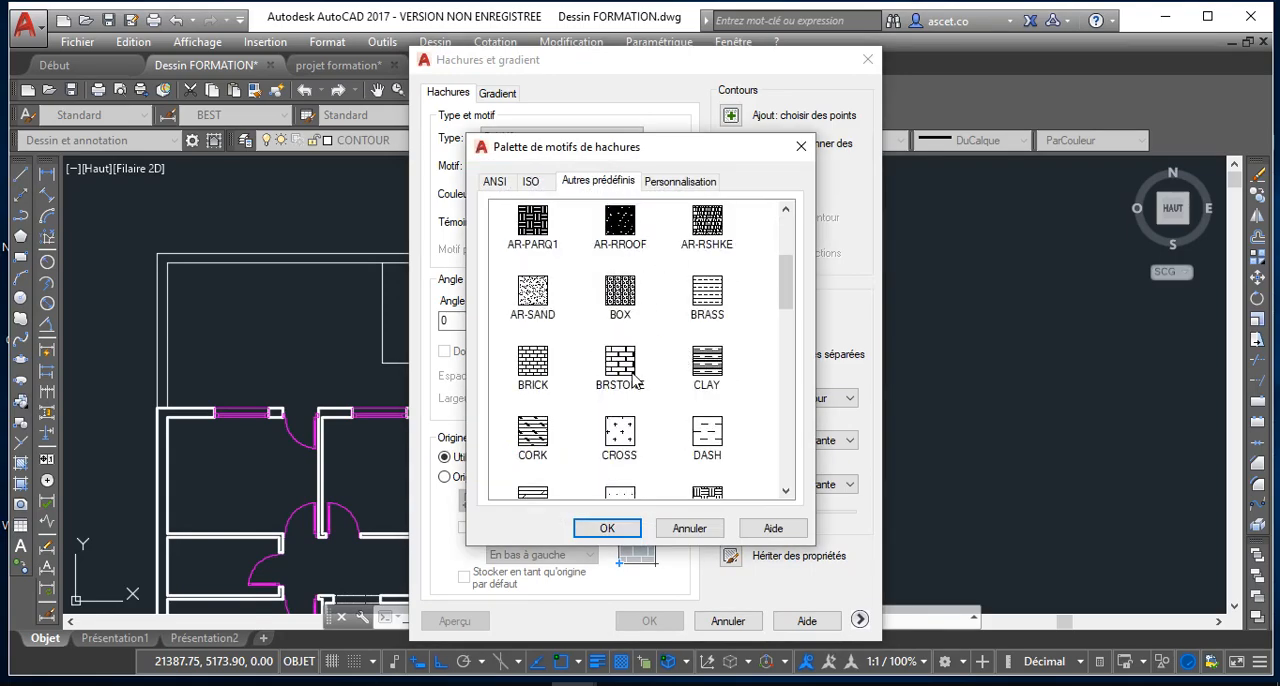
pyautogui.scroll(-3, 632, 378)
pyautogui.scroll(3, 632, 320)
pyautogui.scroll(-3, 632, 318)
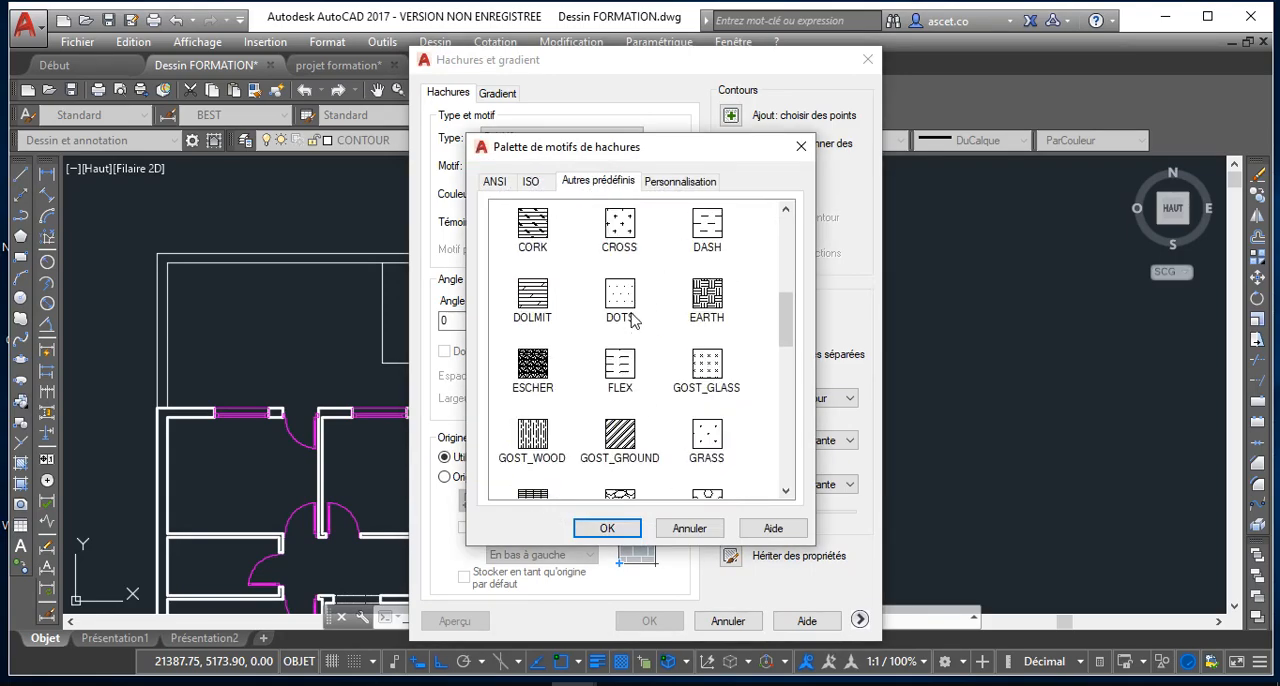
pyautogui.scroll(1, 632, 320)
pyautogui.click(621, 330)
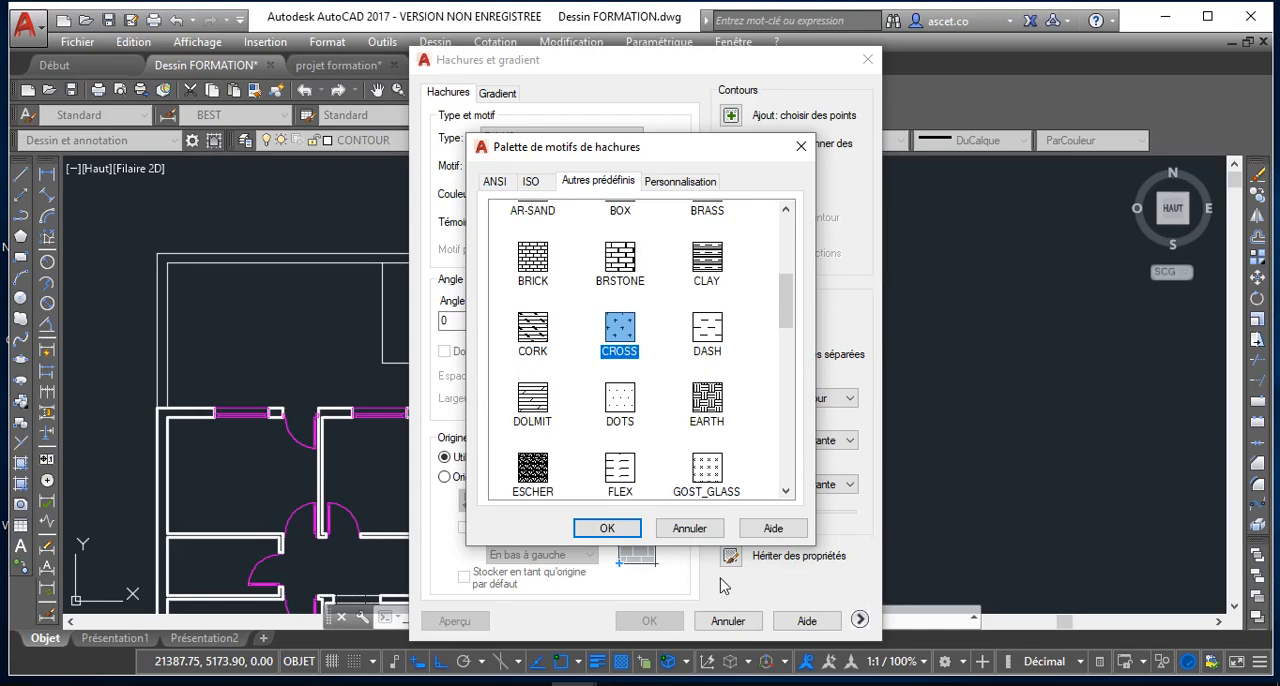
pyautogui.click(607, 529)
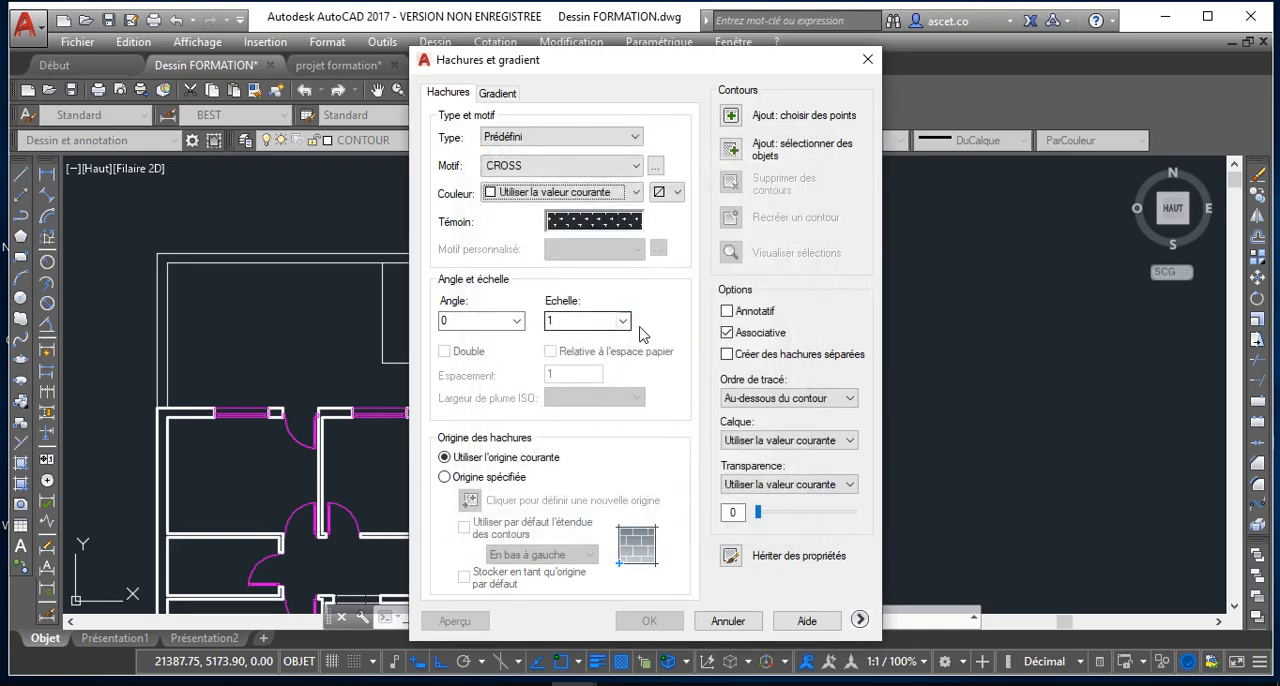
# Set the hatch scale to 0.75 and the hatch angle to 15
pyautogui.click(625, 321)
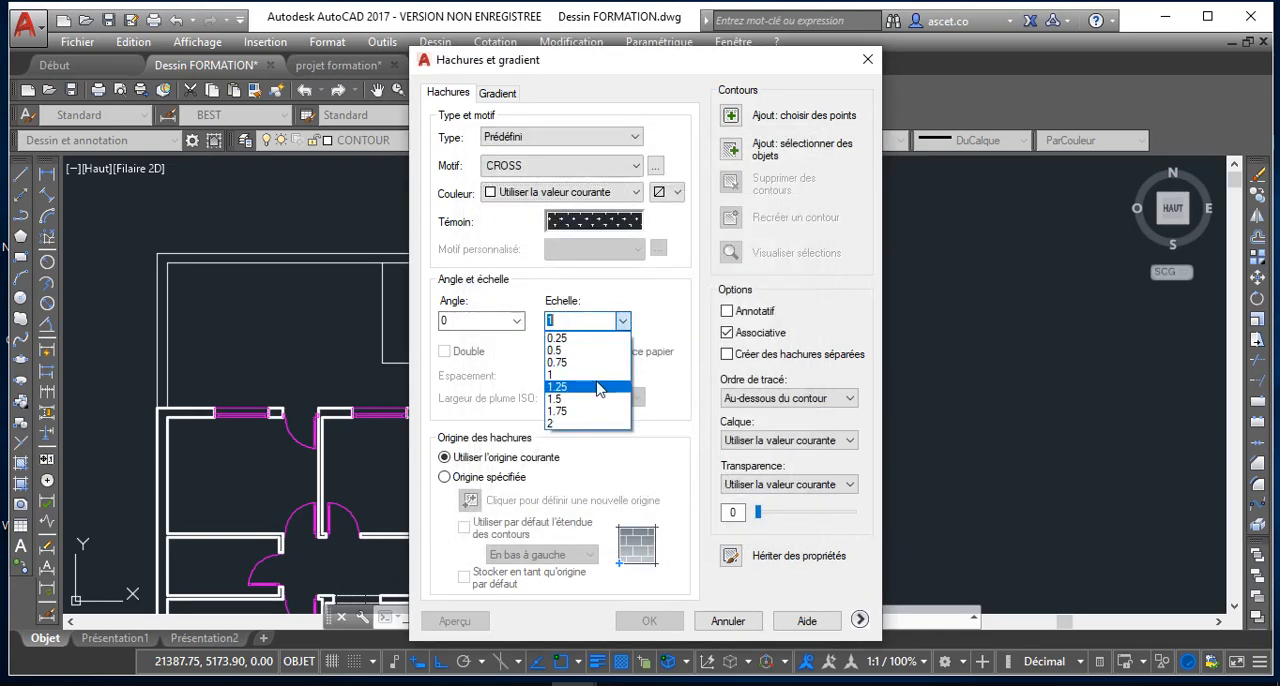
pyautogui.click(574, 364)
pyautogui.click(517, 320)
pyautogui.click(510, 331)
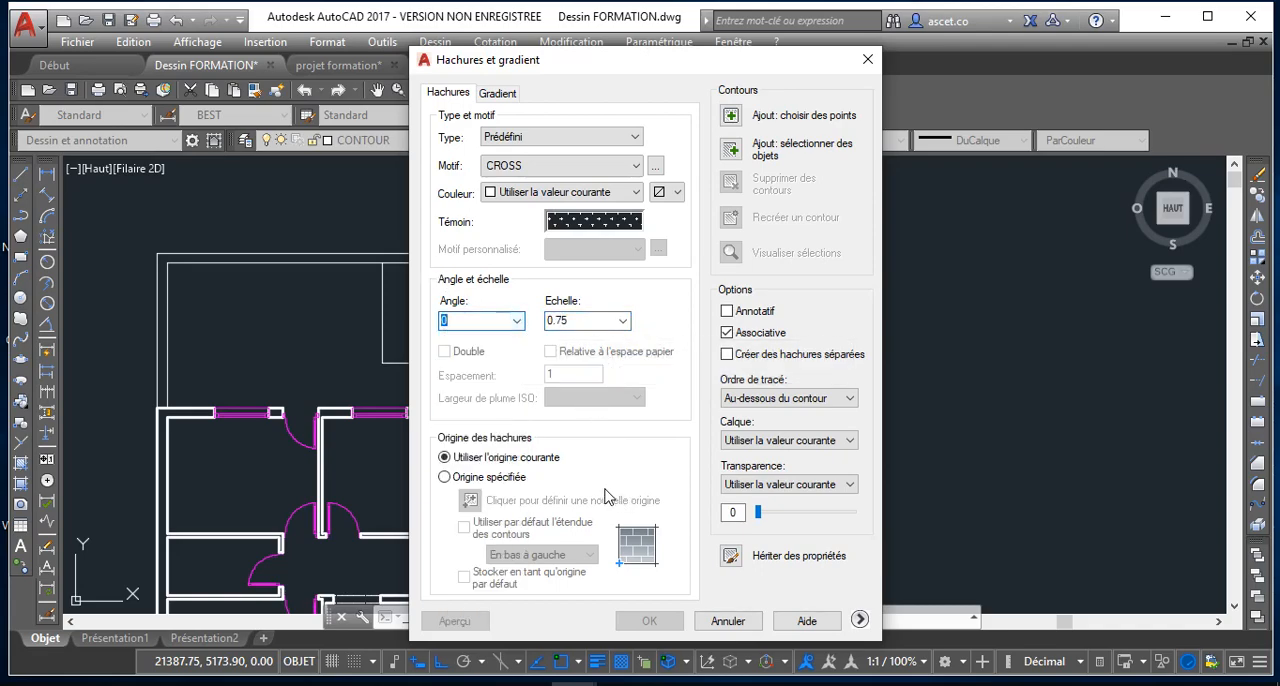
pyautogui.click(517, 320)
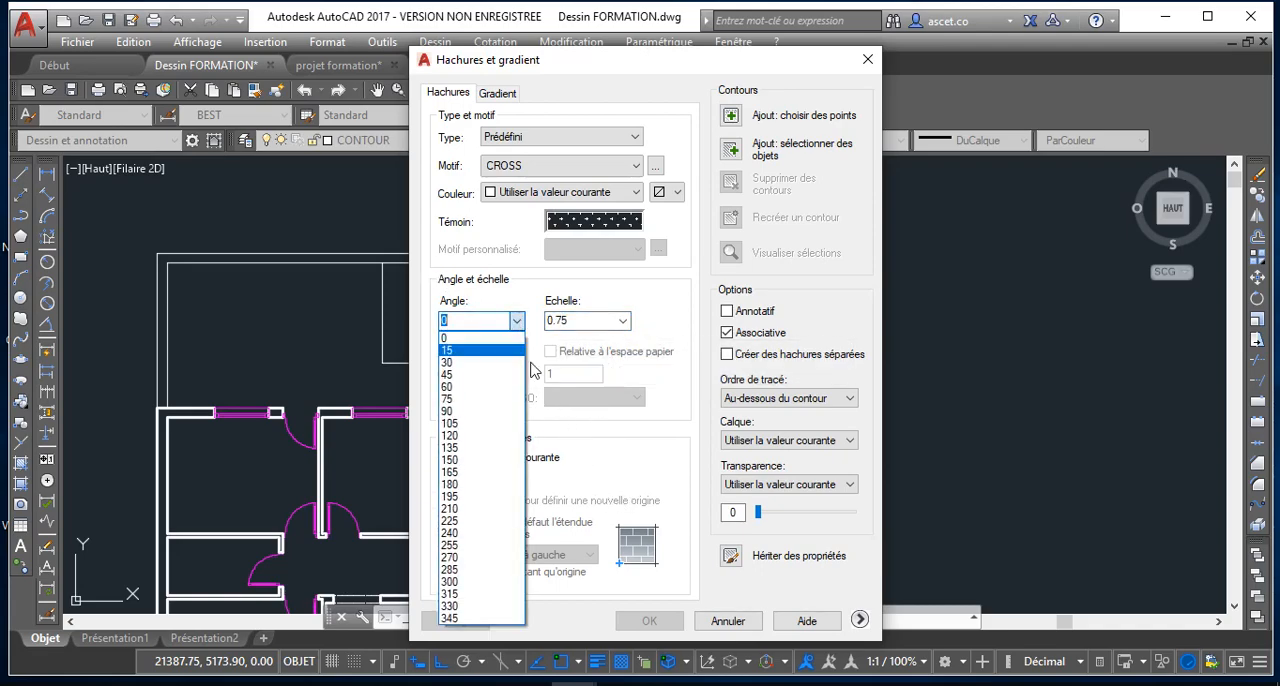
pyautogui.click(490, 358)
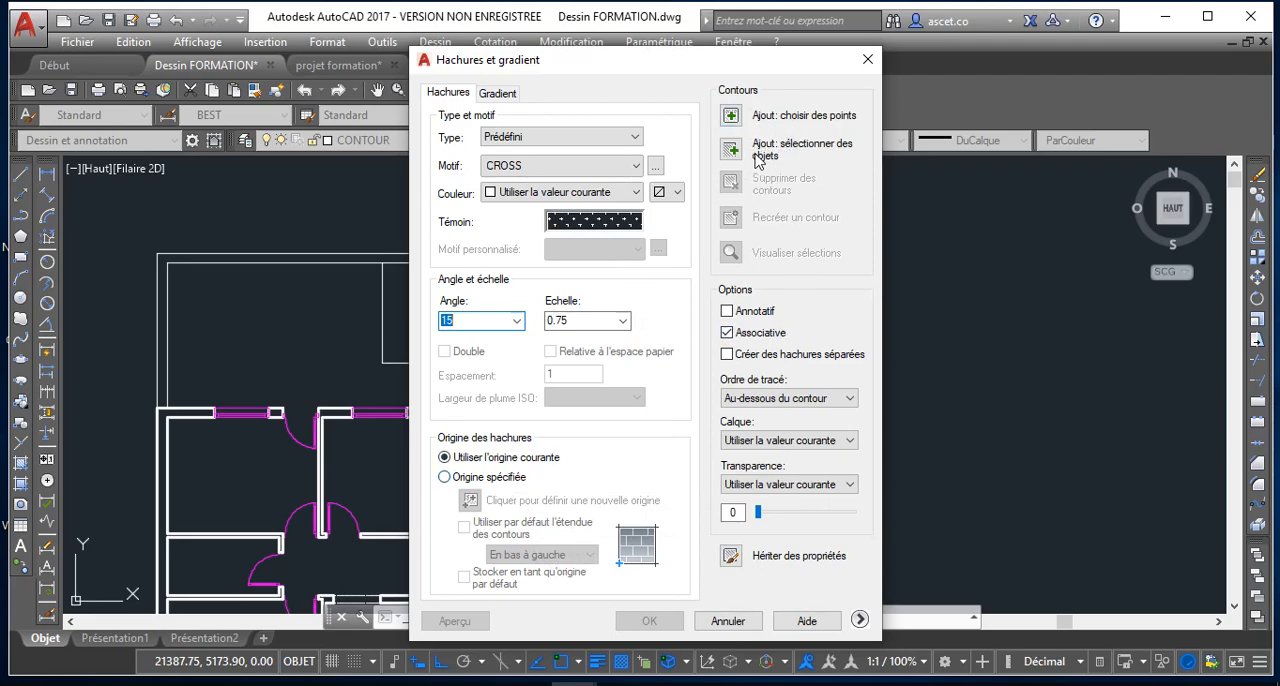
pyautogui.click(731, 149)
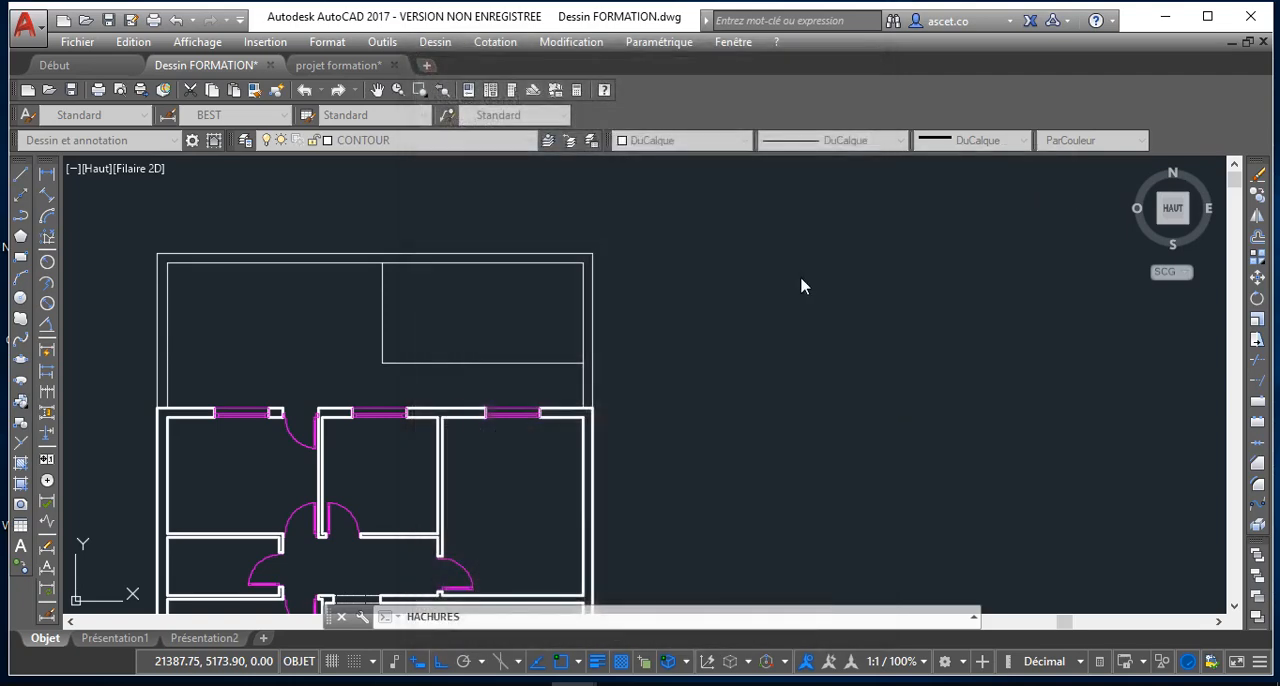
pyautogui.click(505, 300)
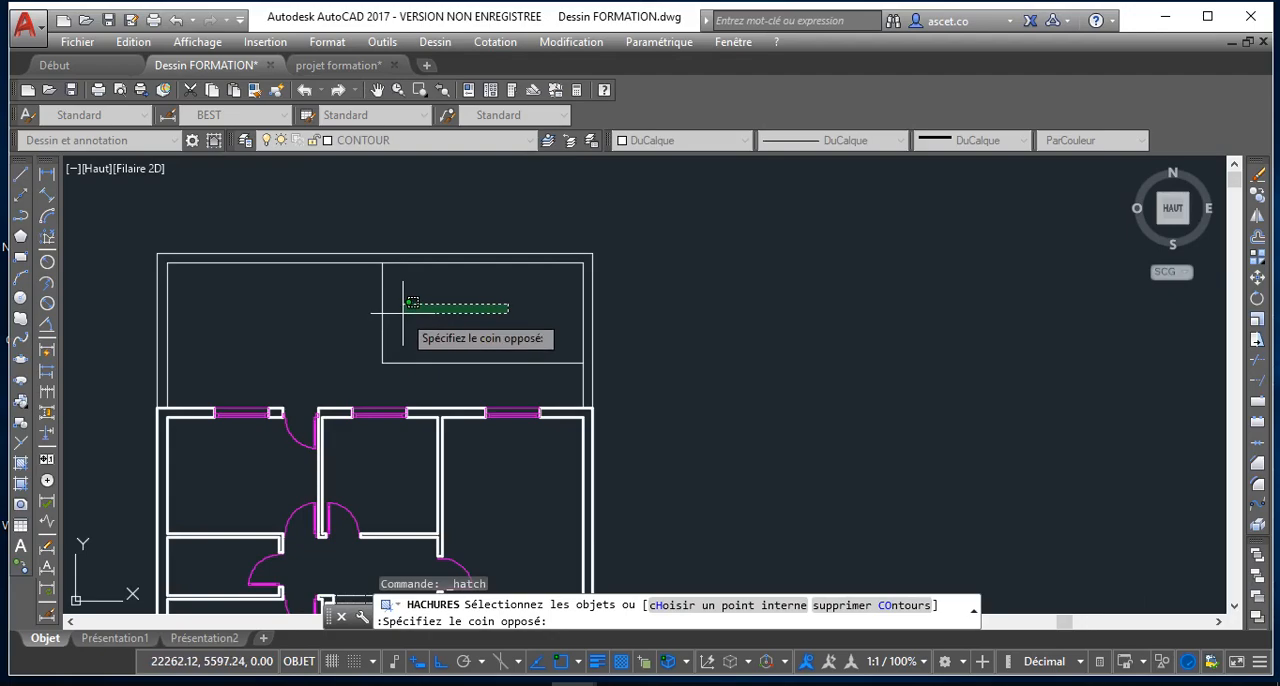
pyautogui.press('Escape')
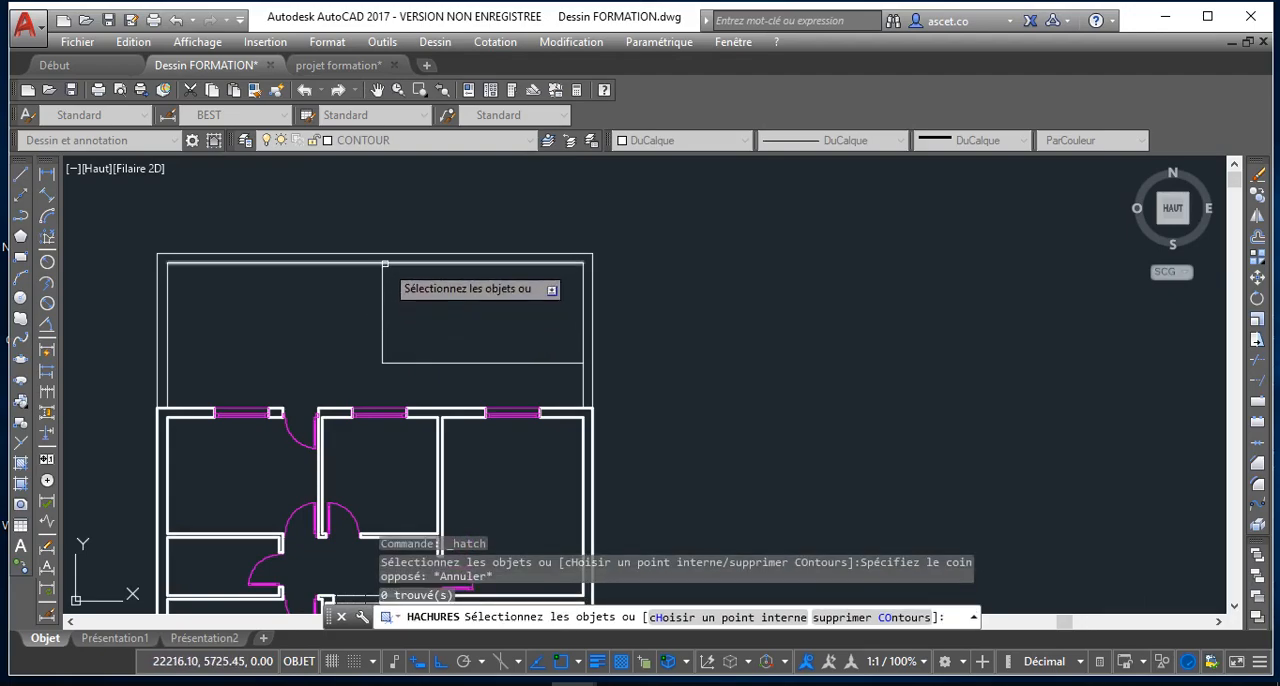
pyautogui.press('Escape')
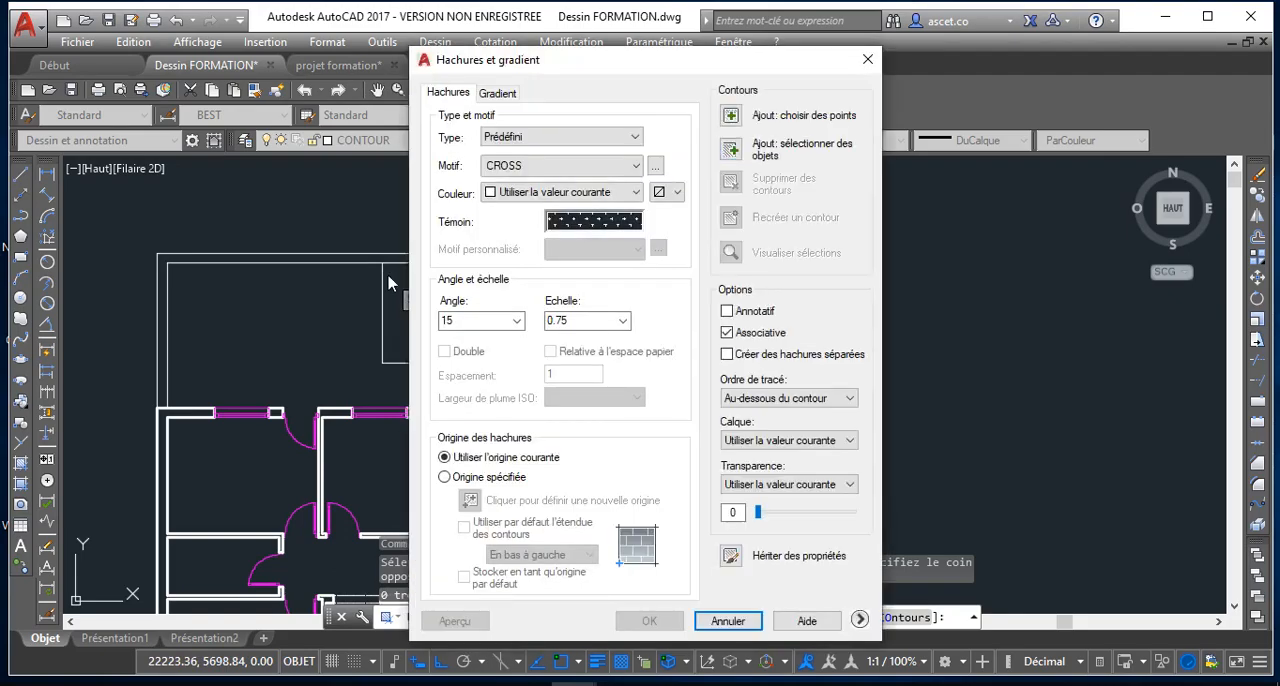
# Preview the CROSS hatch at scale 0.75 and angle 15 inside the rectangle in the yard's upper-right corner
pyautogui.click(733, 116)
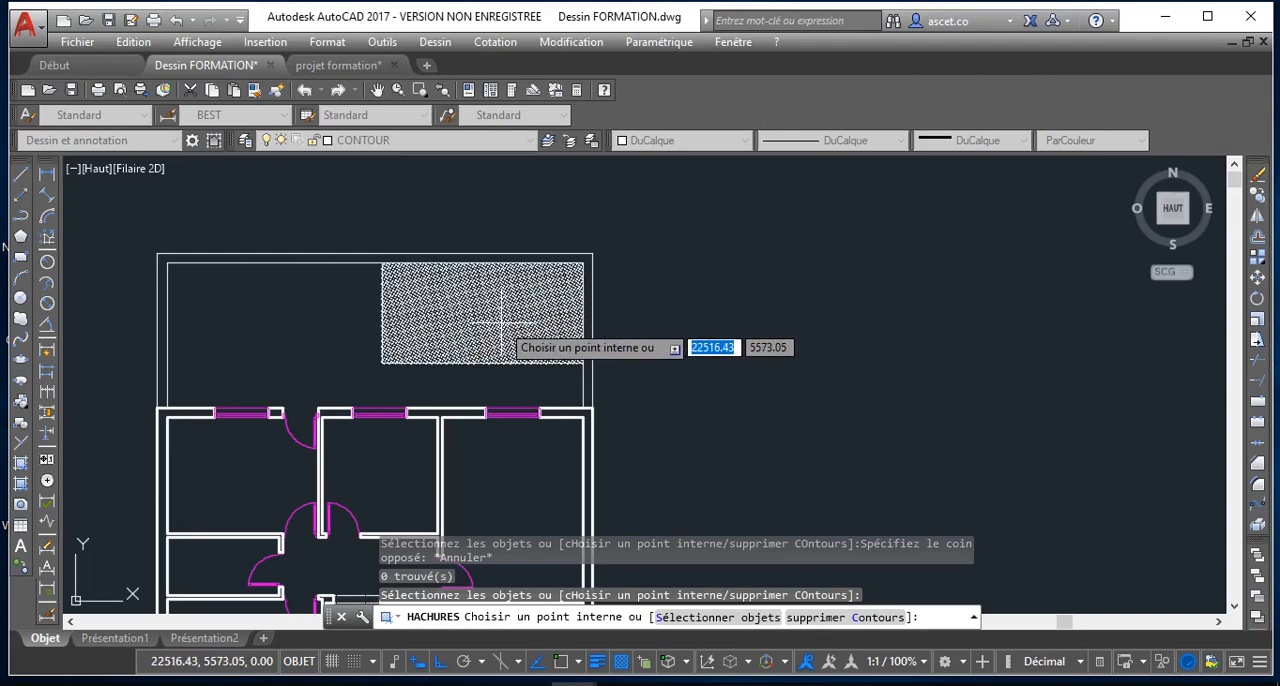
pyautogui.scroll(5, 508, 313)
pyautogui.scroll(-1, 496, 321)
pyautogui.scroll(-2, 496, 321)
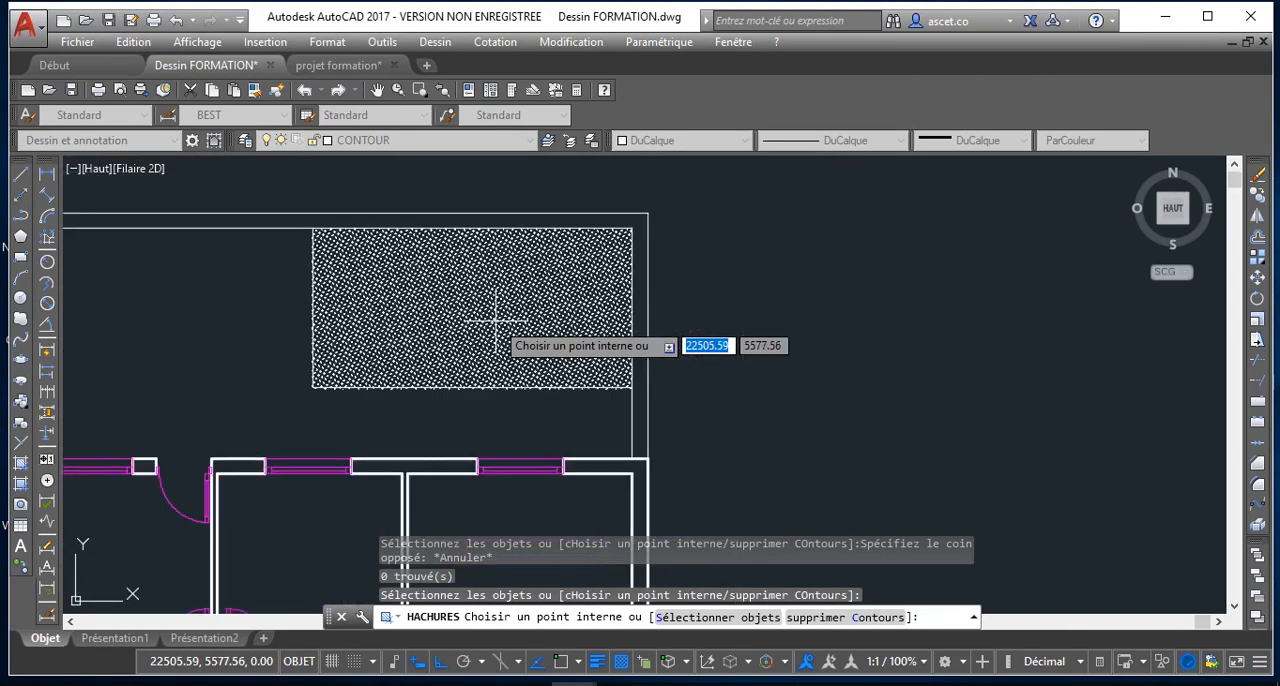
pyautogui.press('Return')
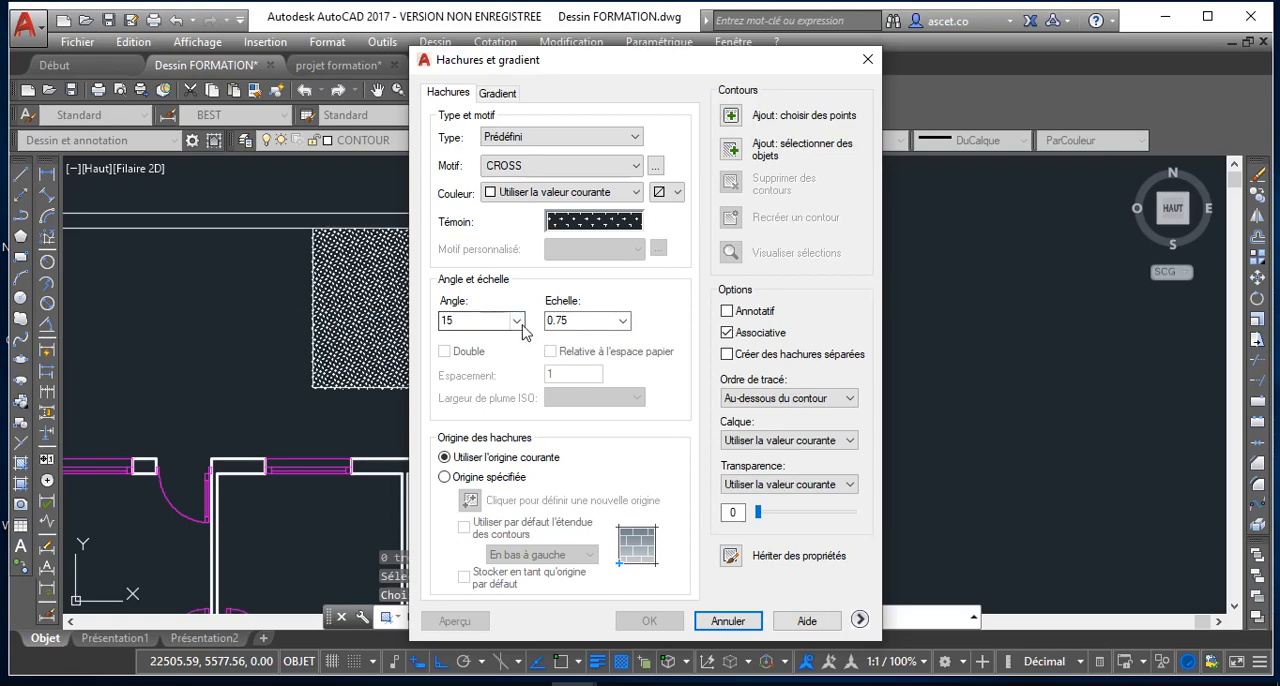
# Set the hatch angle to 0 and fill the rectangle in the yard's upper-right corner with the CROSS hatch
pyautogui.click(516, 320)
pyautogui.click(471, 337)
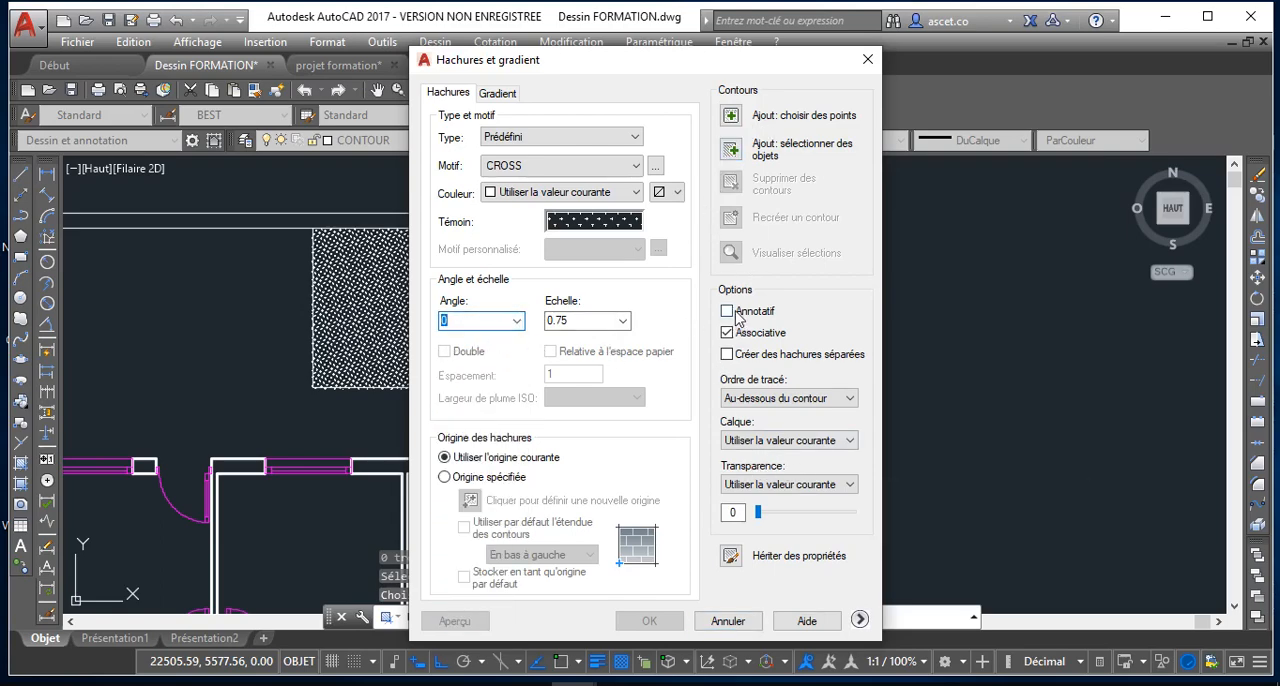
pyautogui.click(729, 117)
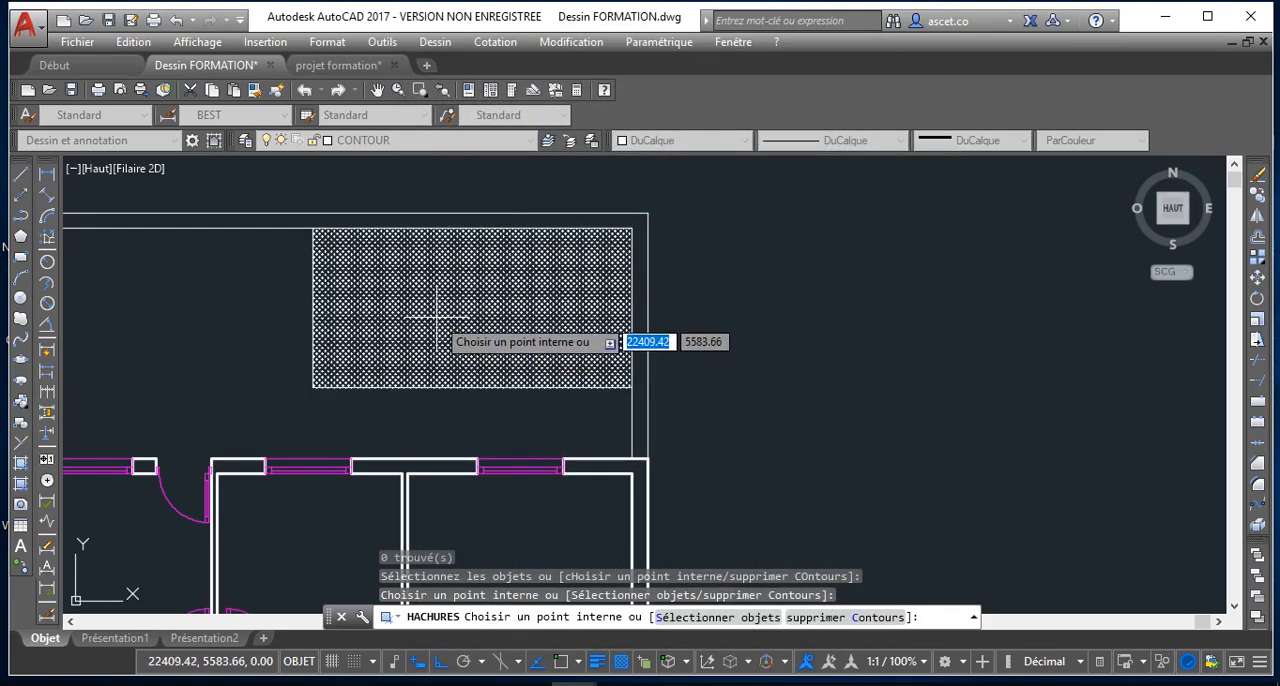
pyautogui.click(469, 331)
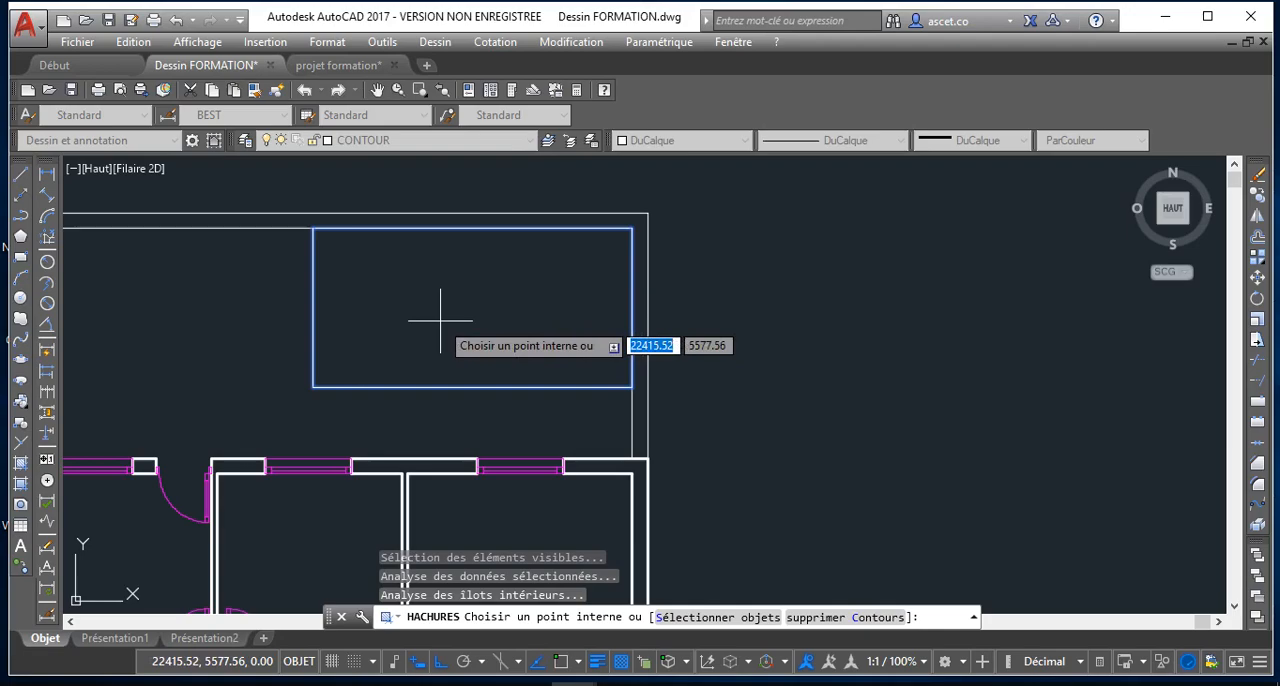
pyautogui.press('Return')
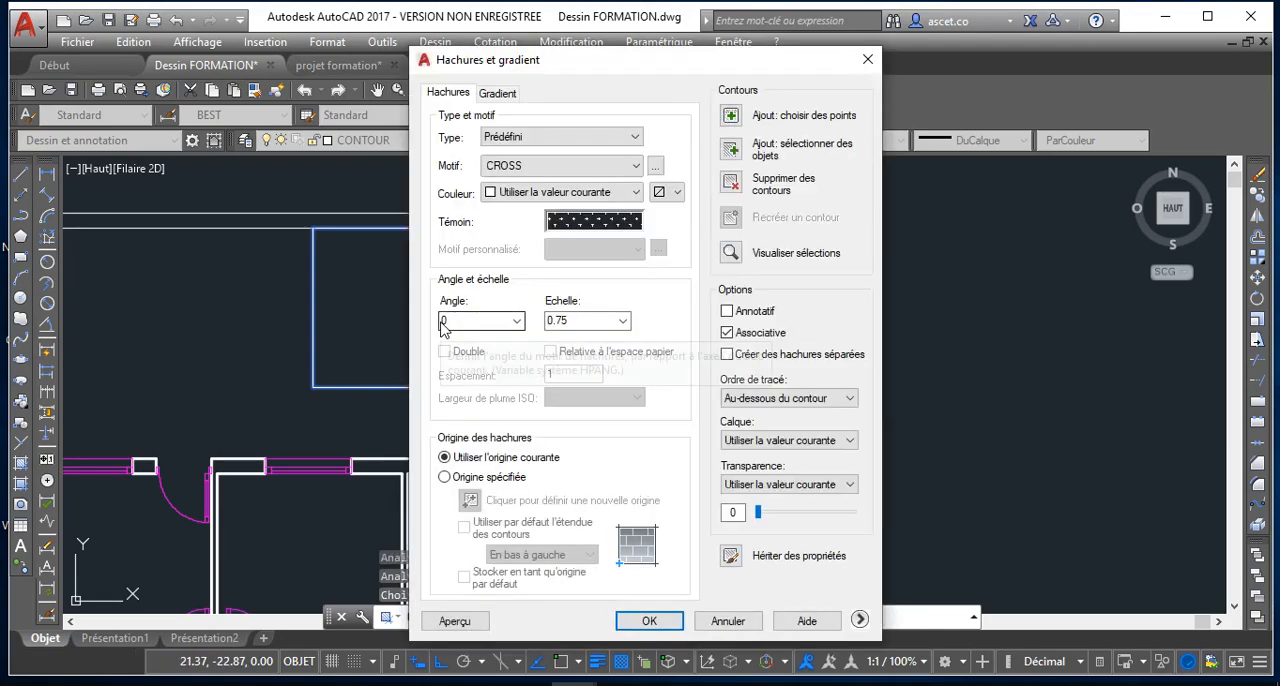
pyautogui.click(649, 621)
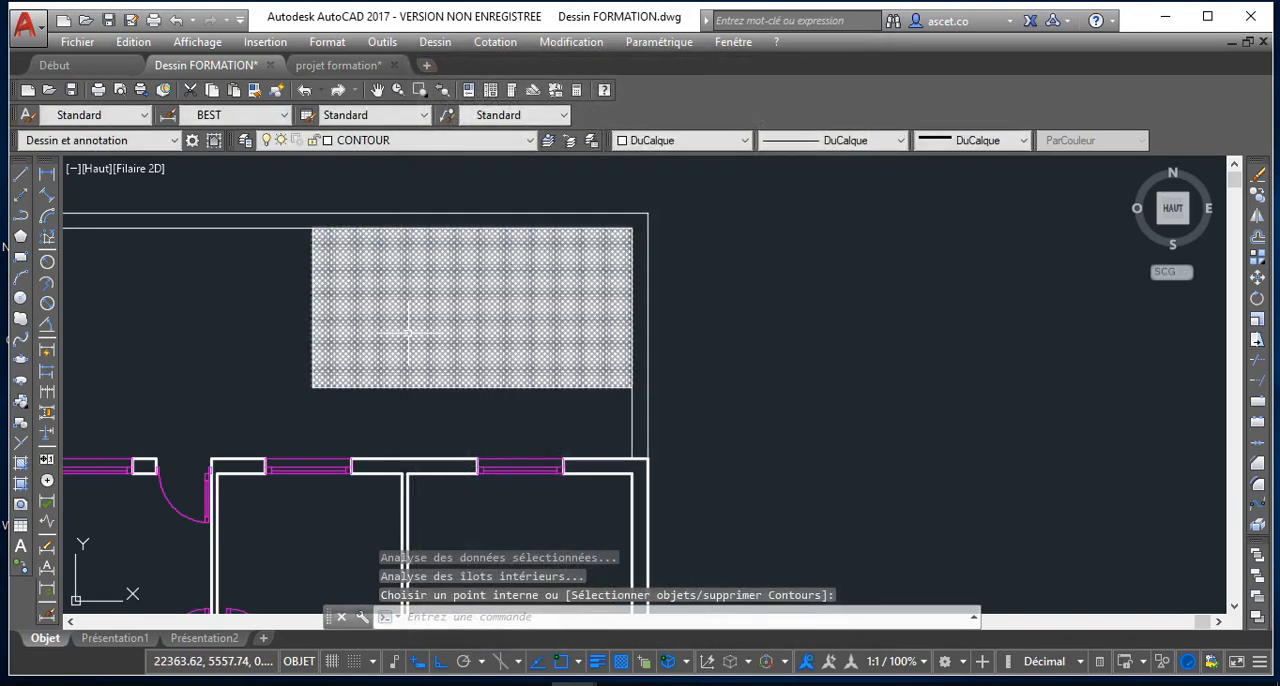
# Examine the density and orientation of the cross pattern in the hatched yard rectangle up close
pyautogui.scroll(3, 457, 329)
pyautogui.moveTo(374, 269); pyautogui.dragTo(427, 344, button='middle')
pyautogui.scroll(2, 345, 317)
pyautogui.scroll(-2, 354, 266)
pyautogui.scroll(2, 354, 265)
pyautogui.scroll(2, 340, 258)
pyautogui.scroll(-2, 400, 318)
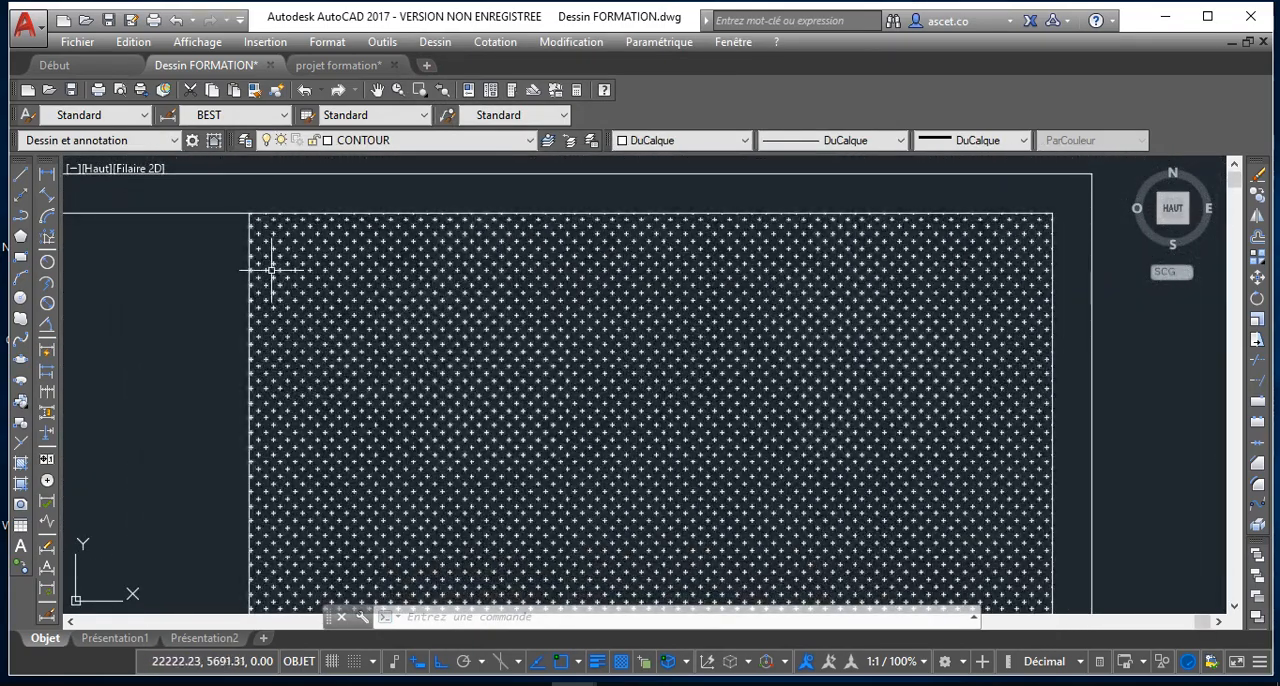
pyautogui.scroll(-2, 310, 275)
pyautogui.scroll(4, 331, 306)
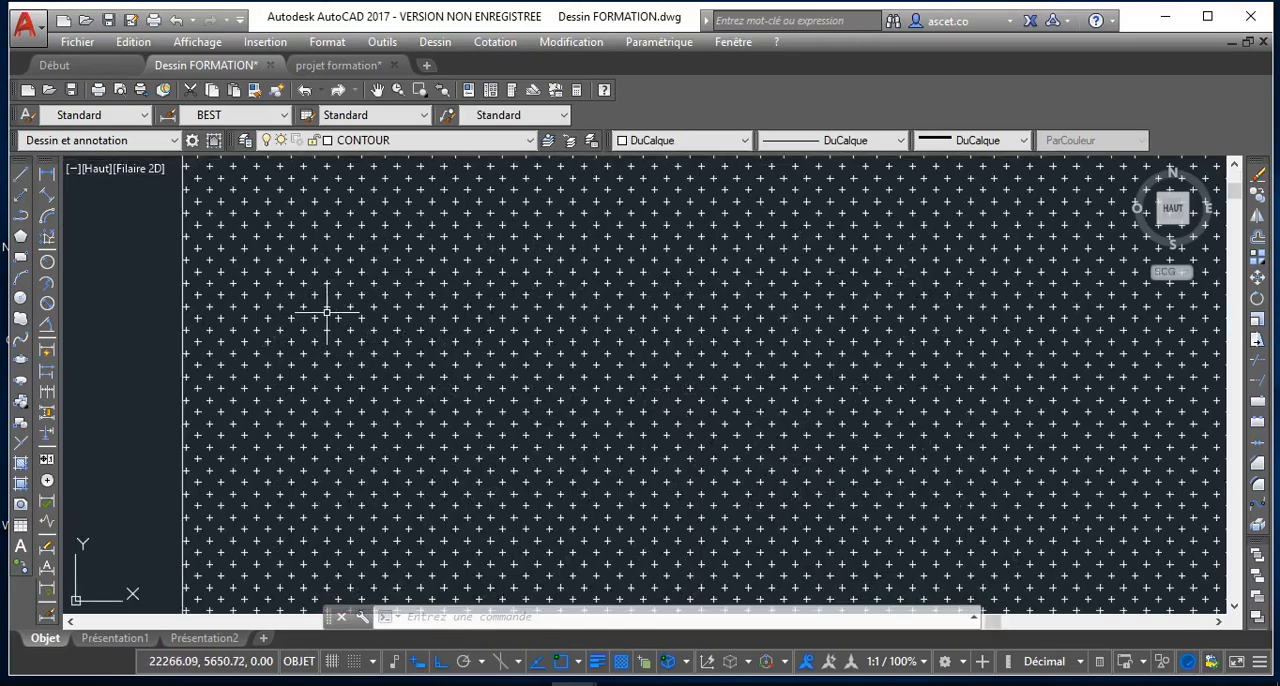
pyautogui.scroll(-5, 397, 288)
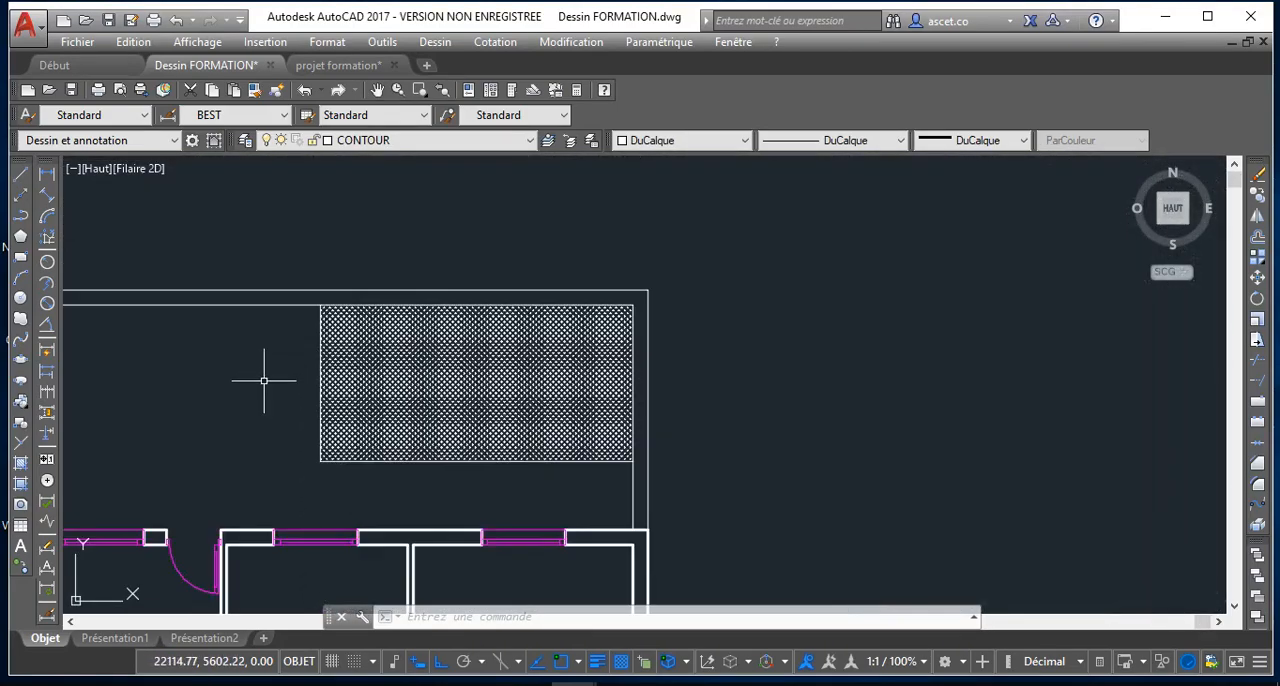
pyautogui.scroll(3, 359, 370)
pyautogui.moveTo(323, 380); pyautogui.dragTo(360, 281, button='middle')
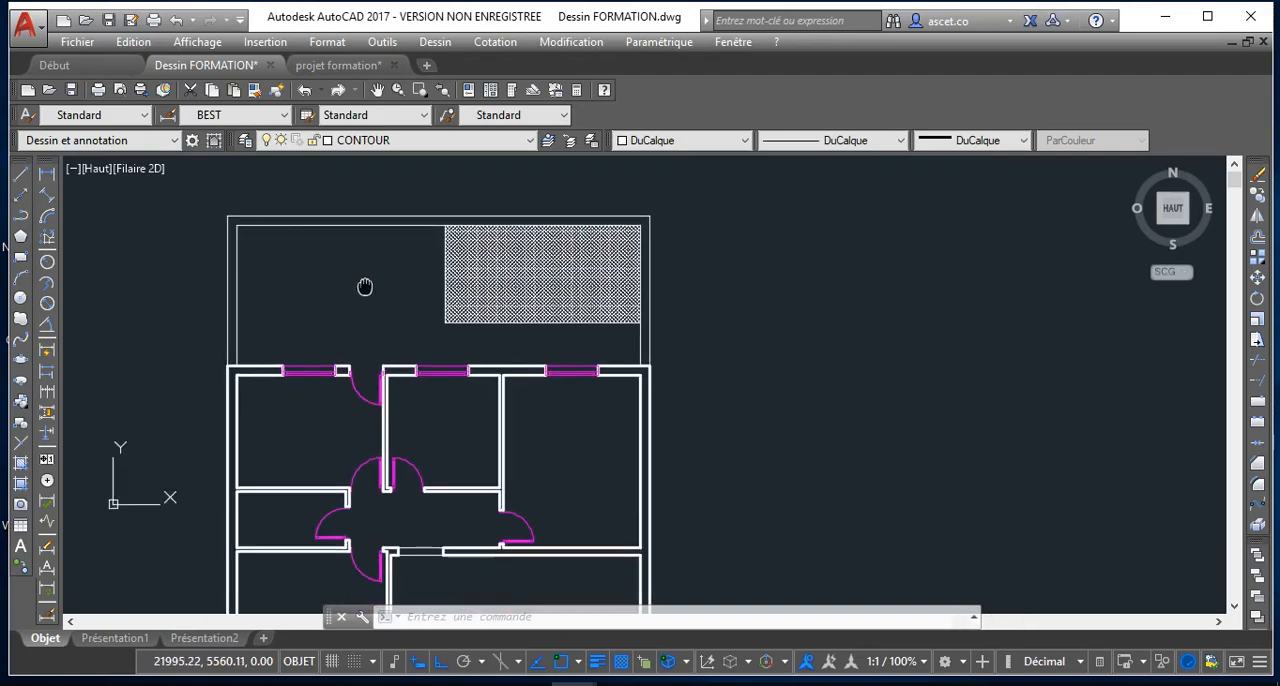
# Look over the whole house plan, checking the rooms, doors and windows down to the front double-door entrance
pyautogui.scroll(-2, 365, 345)
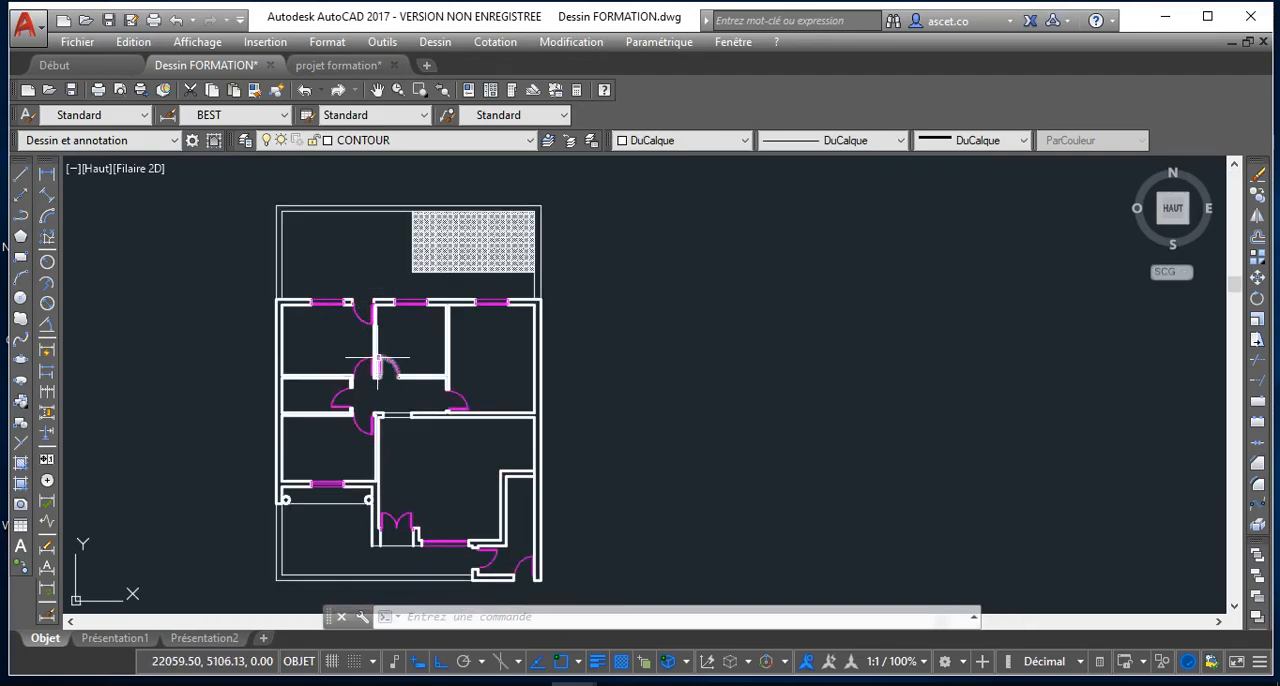
pyautogui.scroll(4, 378, 357)
pyautogui.scroll(-2, 460, 350)
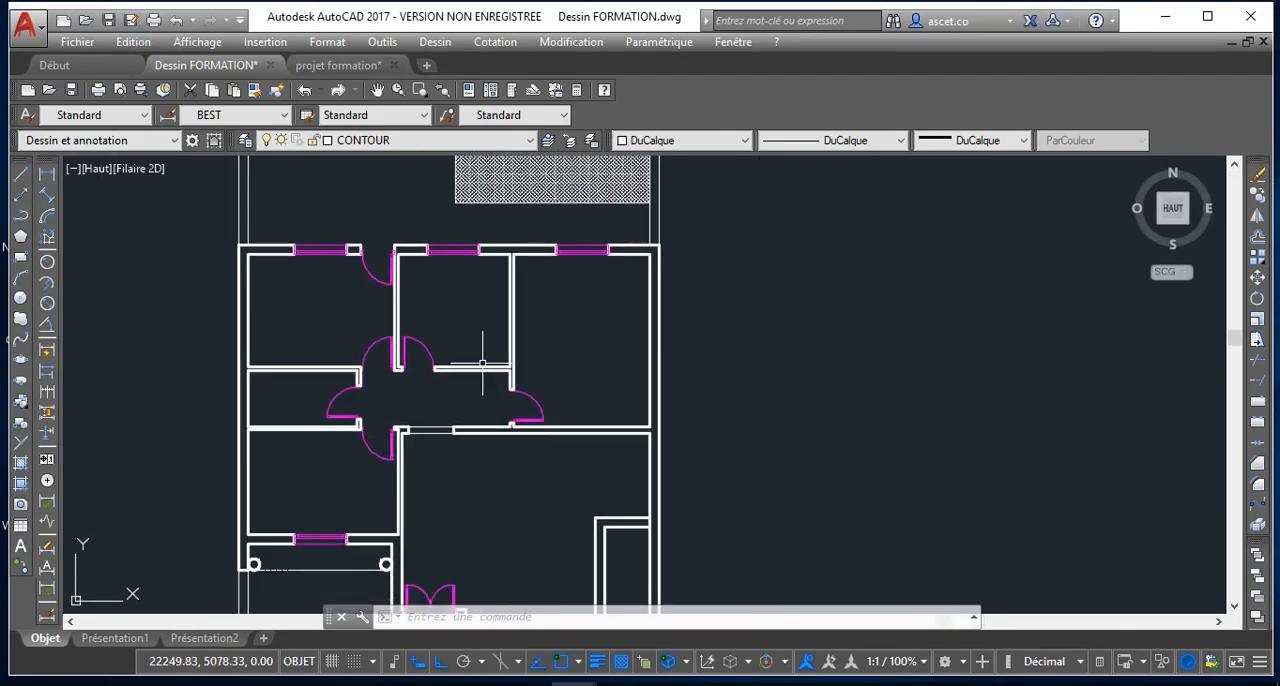
pyautogui.scroll(-2, 473, 445)
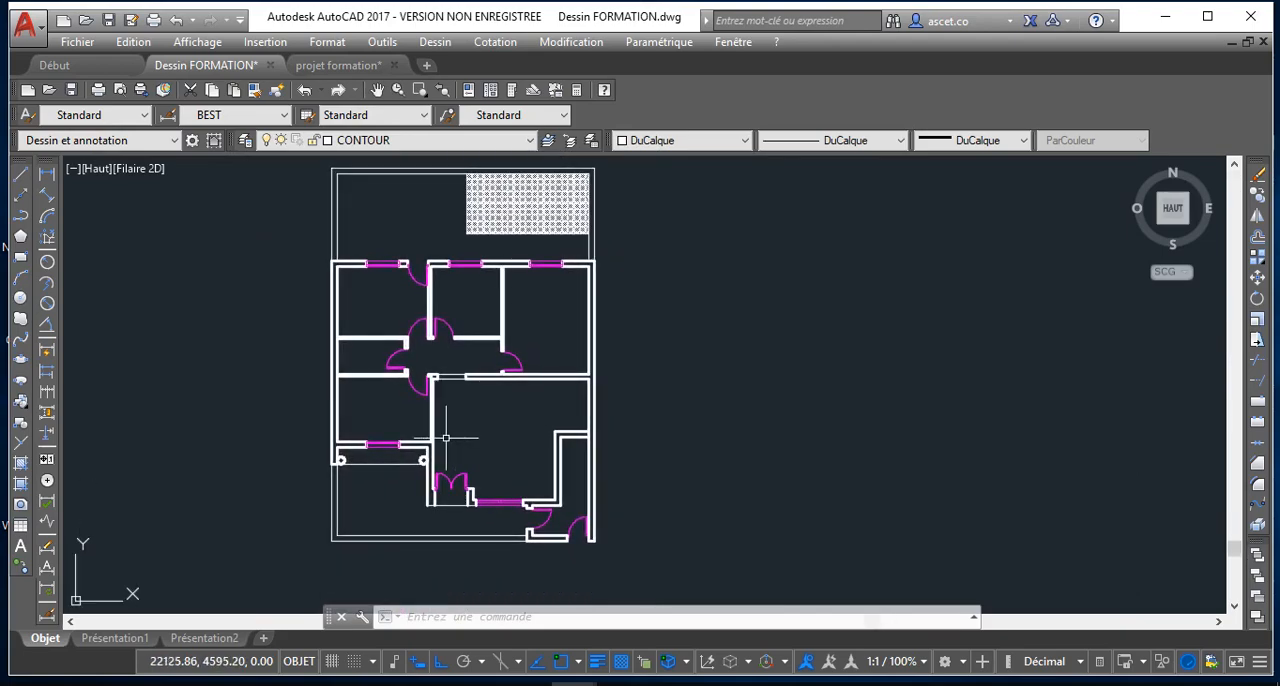
pyautogui.scroll(2, 420, 438)
pyautogui.scroll(-5, 286, 352)
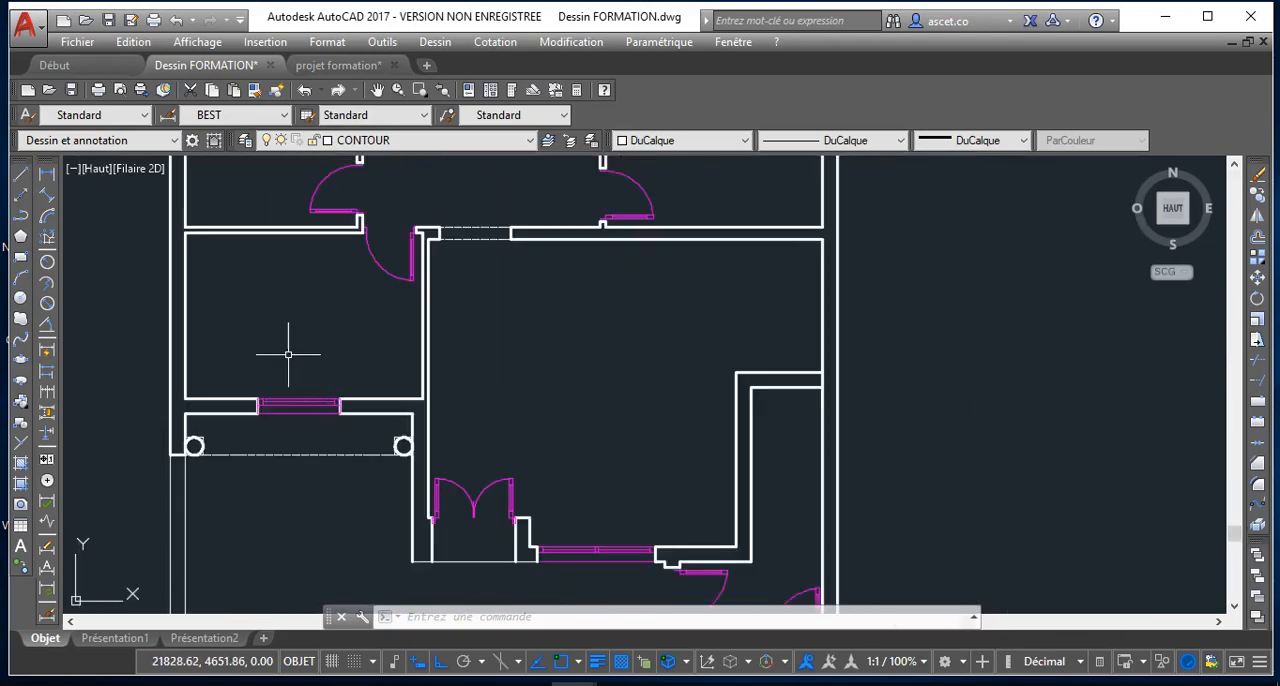
pyautogui.scroll(-2, 297, 371)
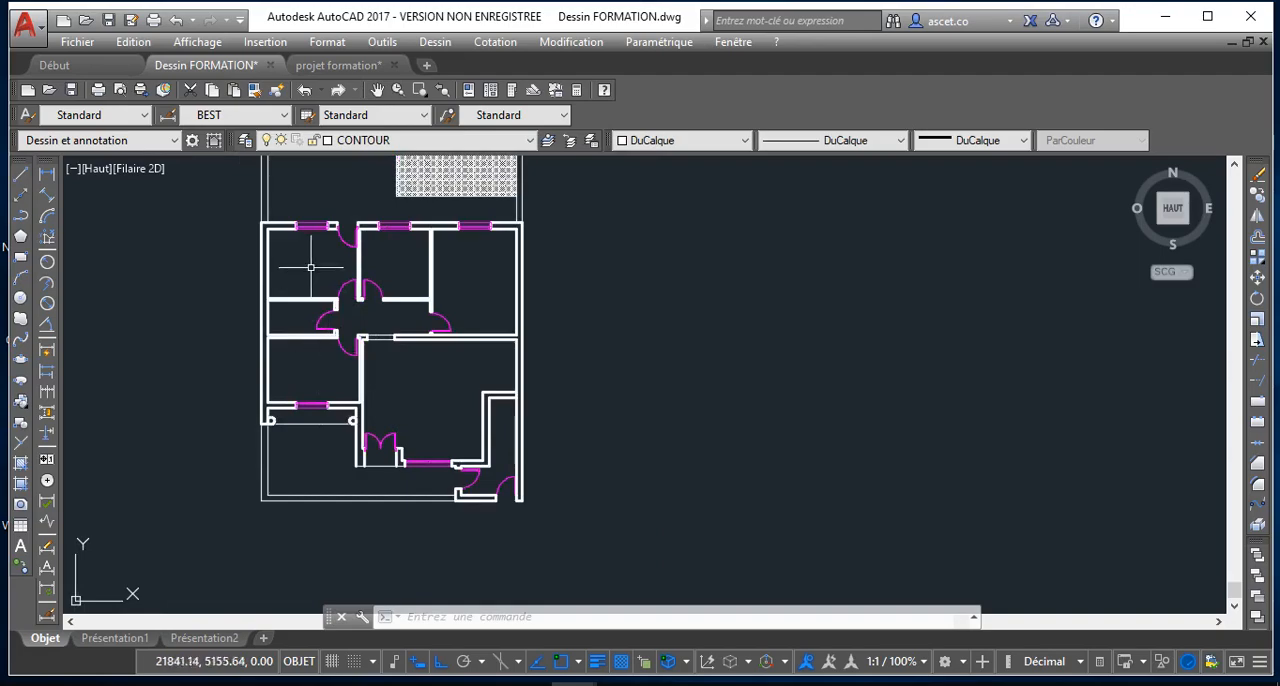
pyautogui.moveTo(331, 287); pyautogui.dragTo(340, 328, button='middle')
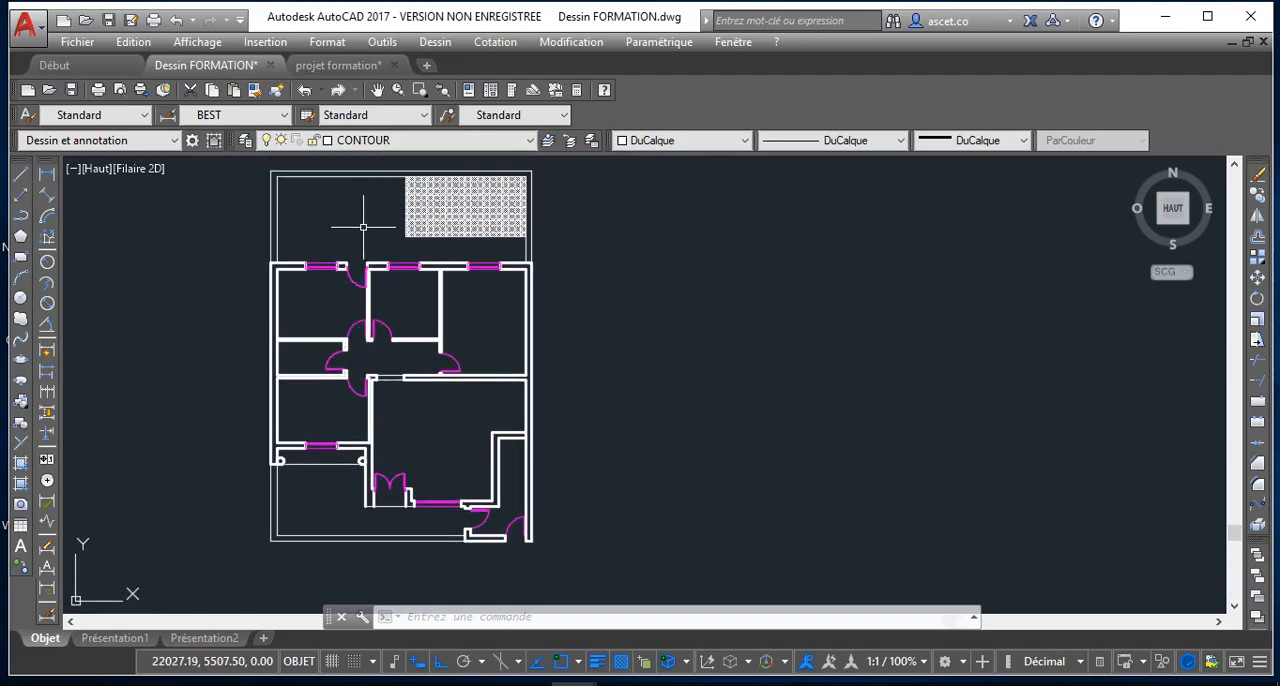
pyautogui.scroll(5, 398, 480)
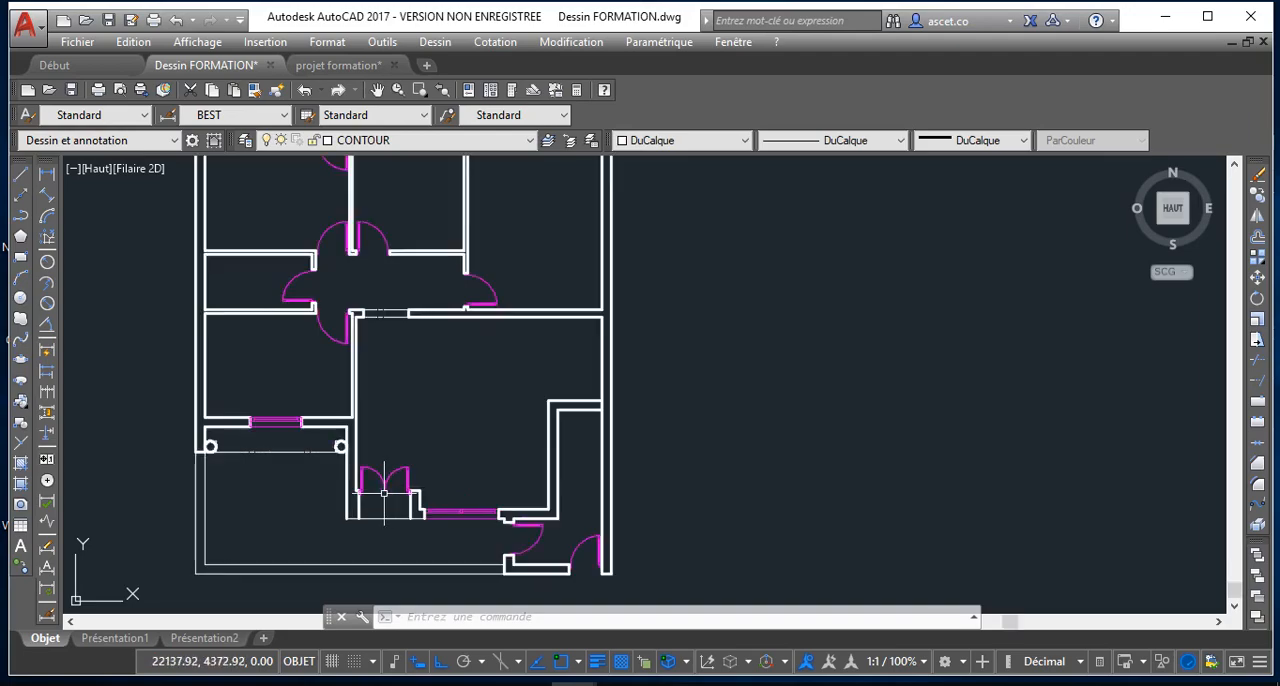
pyautogui.scroll(-2, 341, 500)
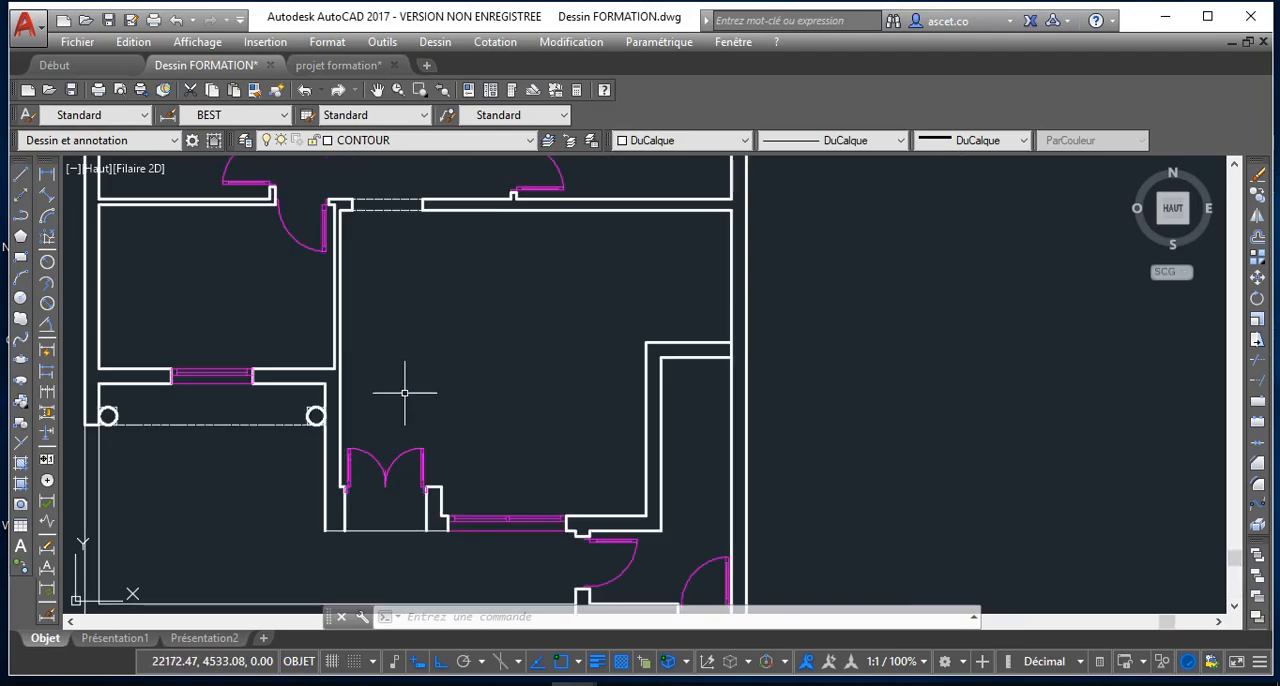
pyautogui.scroll(-2, 414, 385)
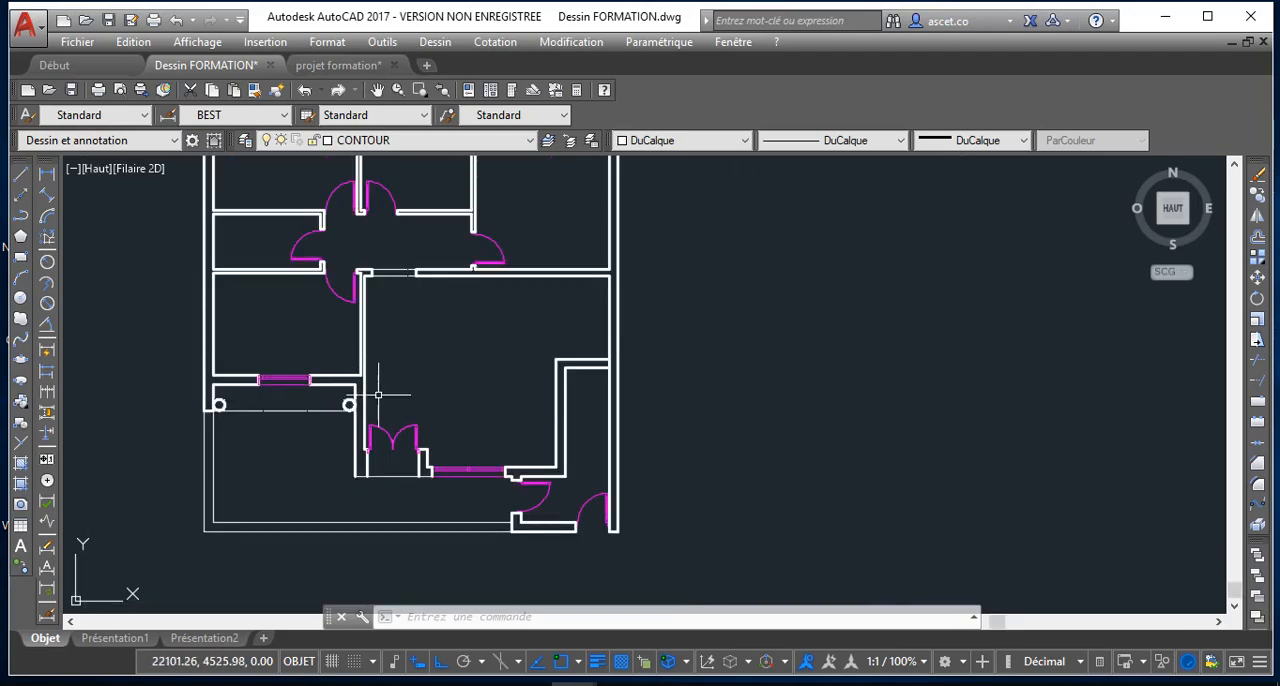
pyautogui.scroll(2, 356, 391)
pyautogui.scroll(-2, 336, 376)
pyautogui.moveTo(334, 320); pyautogui.dragTo(281, 329, button='middle')
pyautogui.moveTo(204, 197); pyautogui.dragTo(222, 320, button='middle')
pyautogui.scroll(-2, 238, 230)
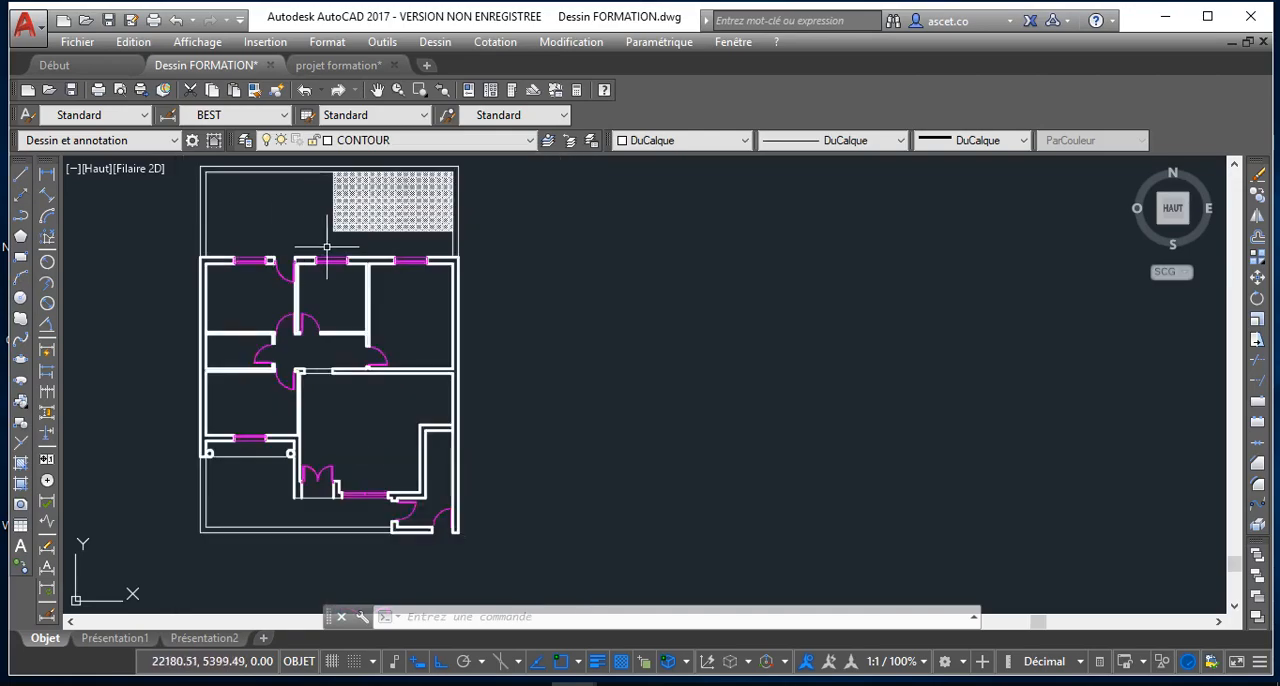
pyautogui.scroll(2, 258, 173)
pyautogui.scroll(-4, 263, 177)
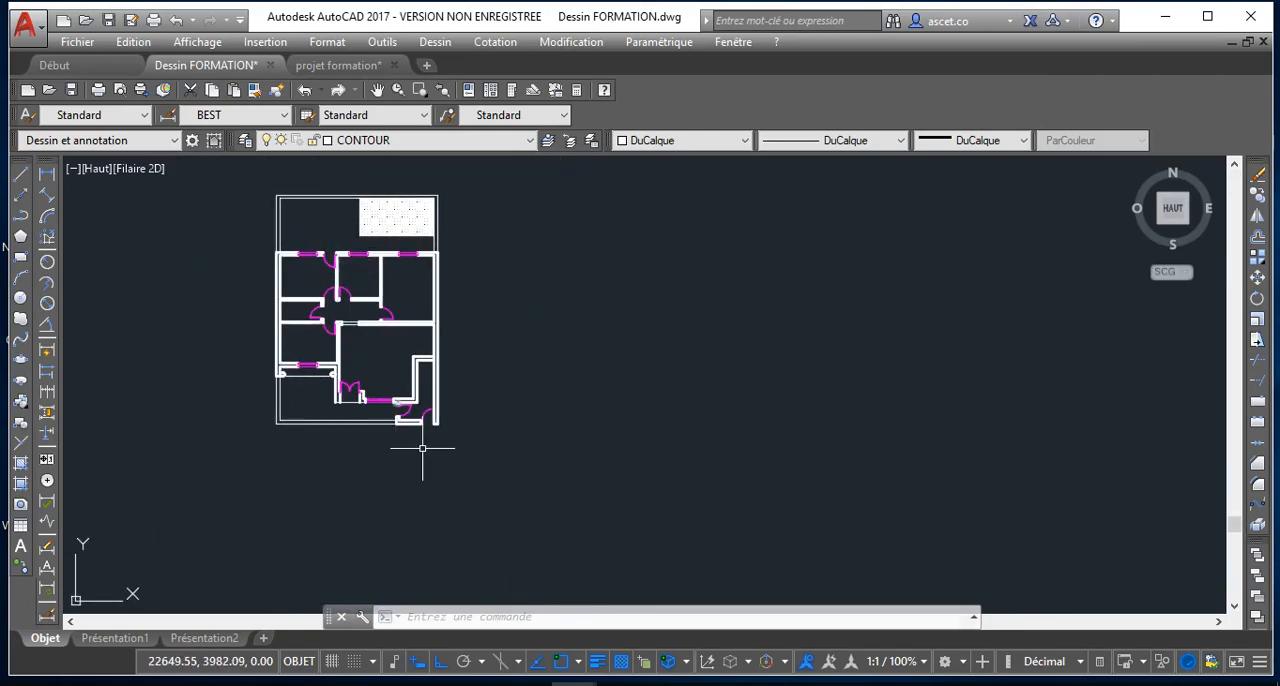
pyautogui.scroll(4, 360, 420)
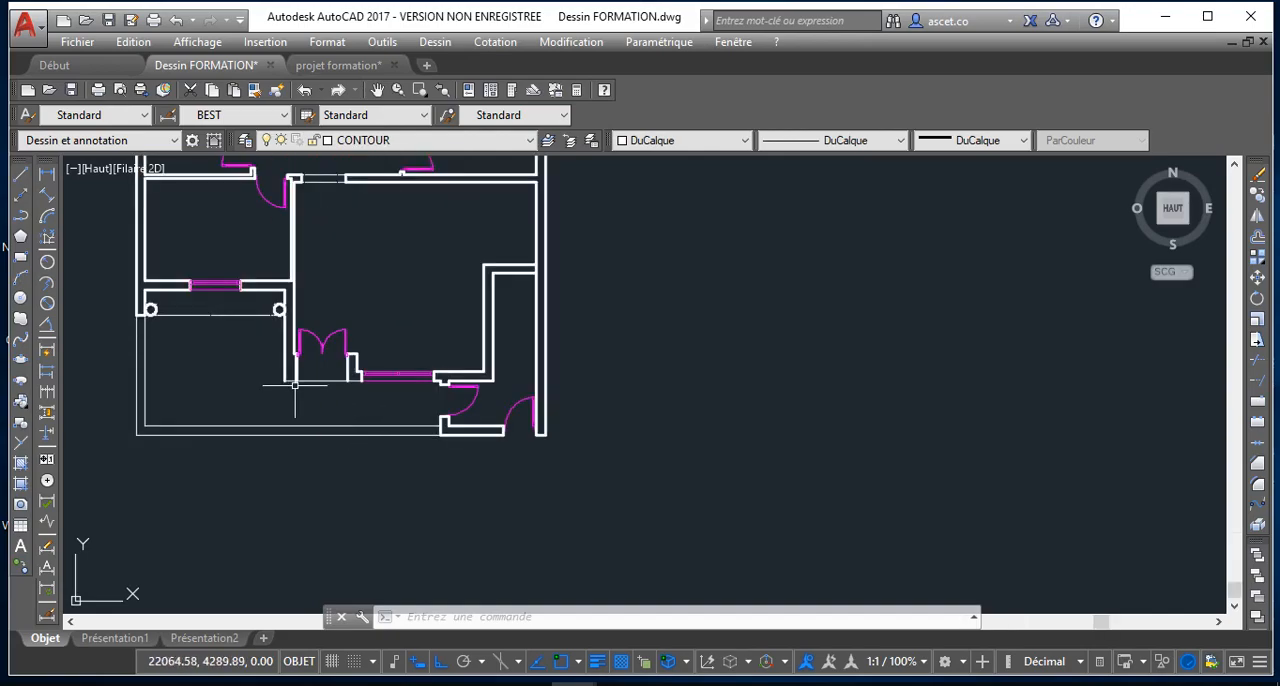
pyautogui.scroll(6, 297, 371)
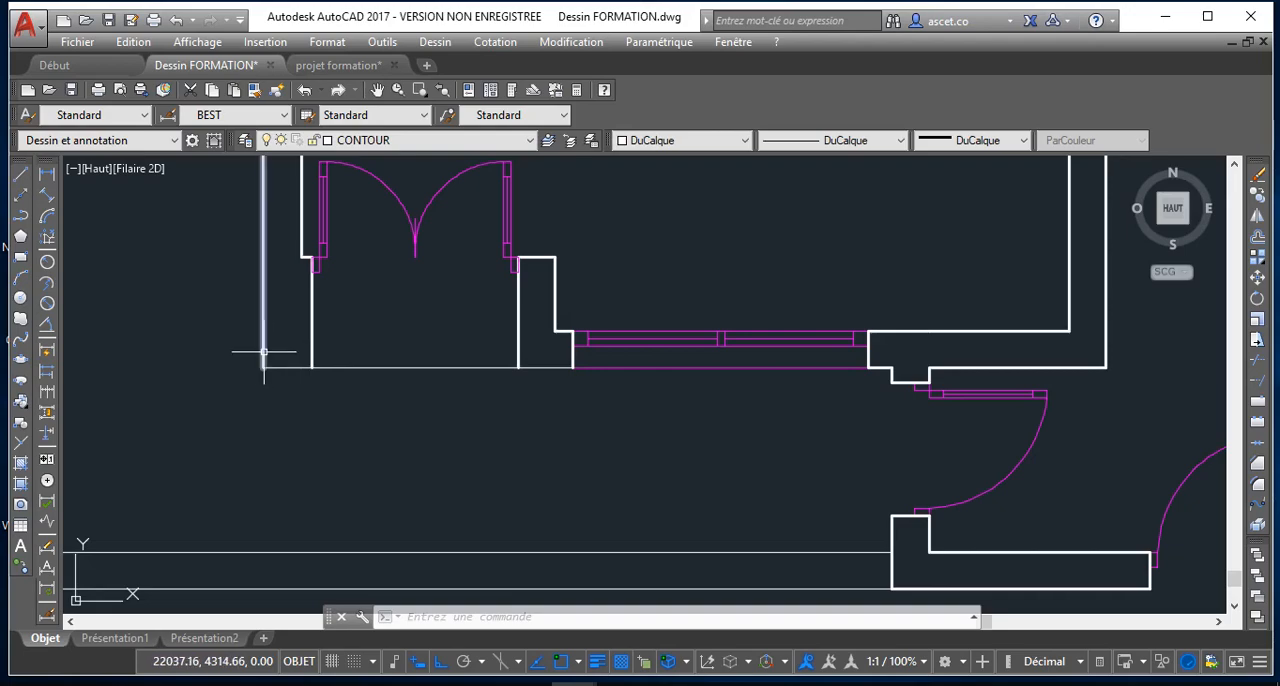
pyautogui.click(295, 368)
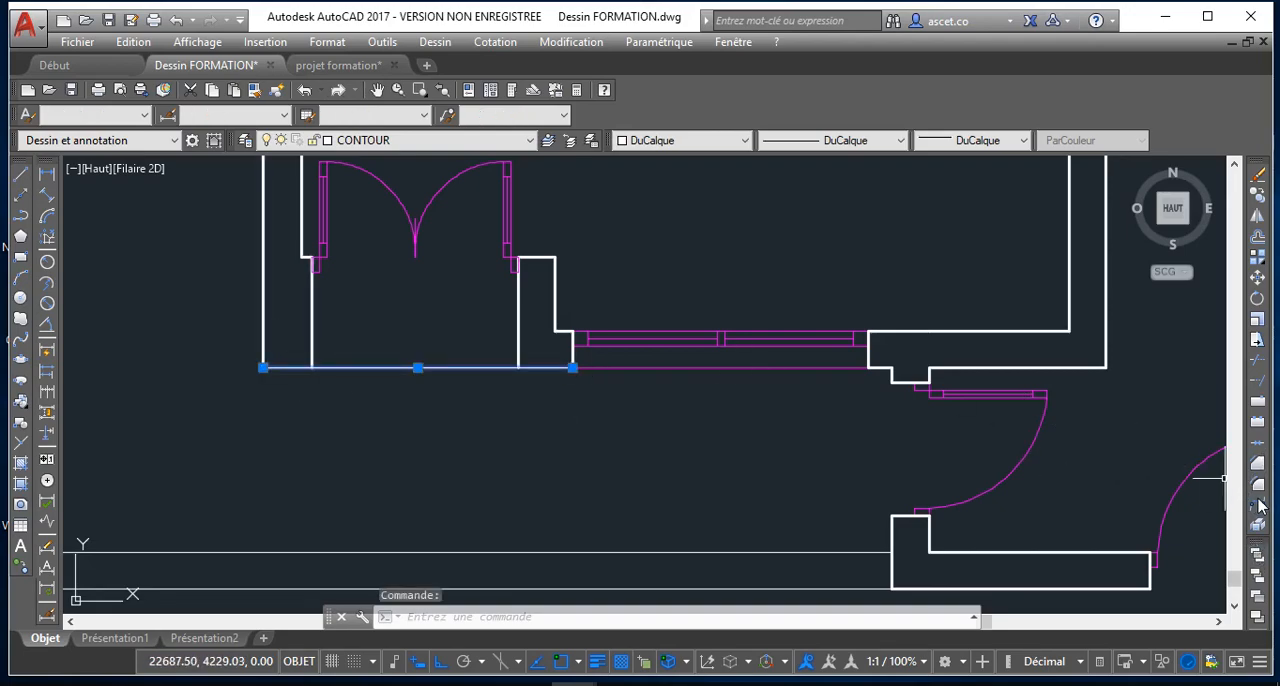
pyautogui.click(1259, 401)
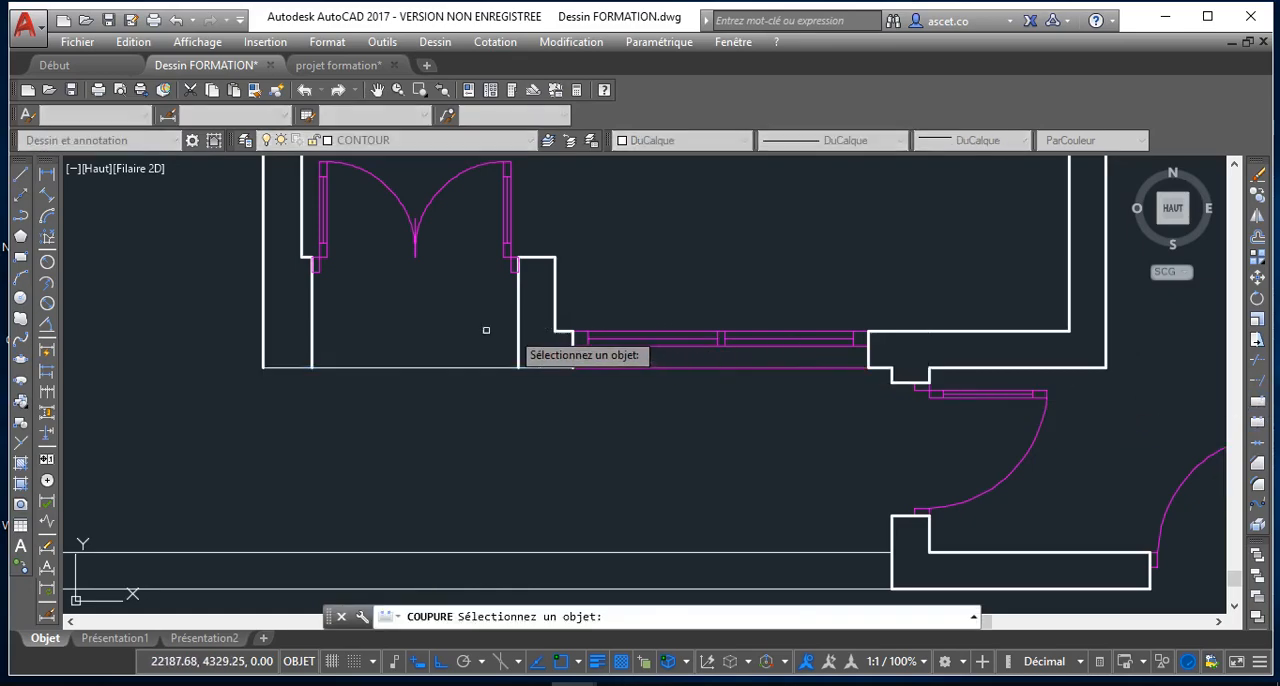
pyautogui.click(352, 367)
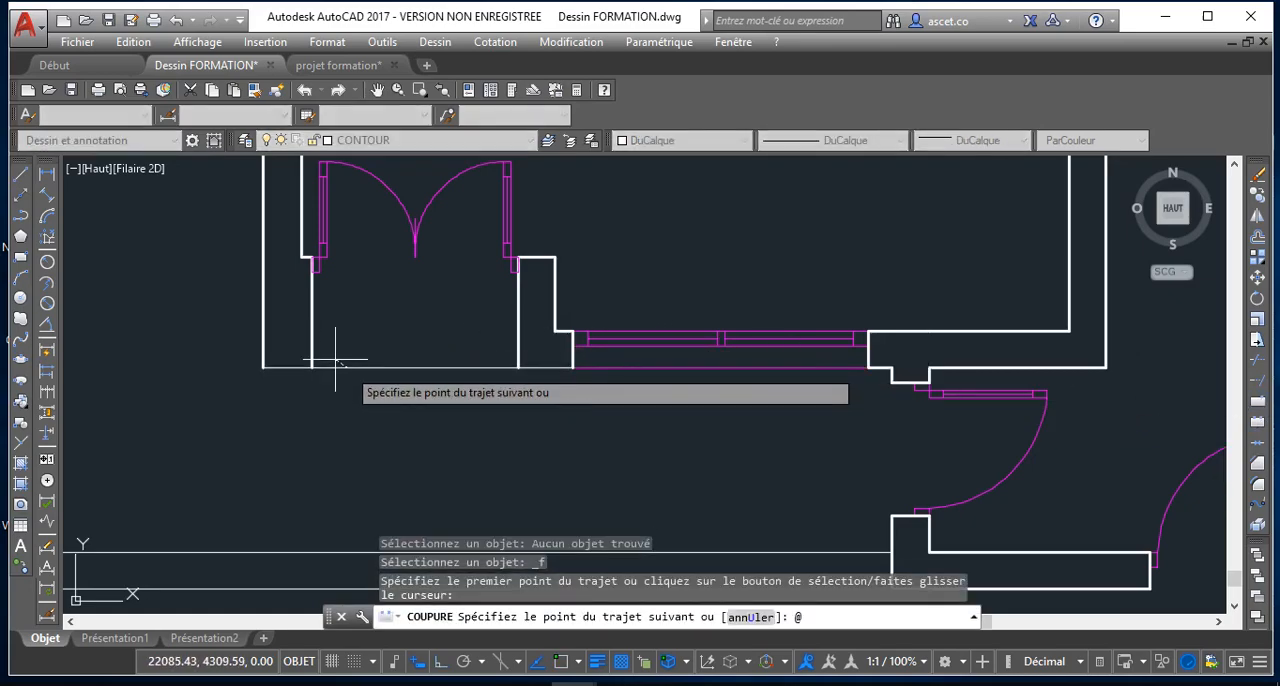
pyautogui.press('Escape')
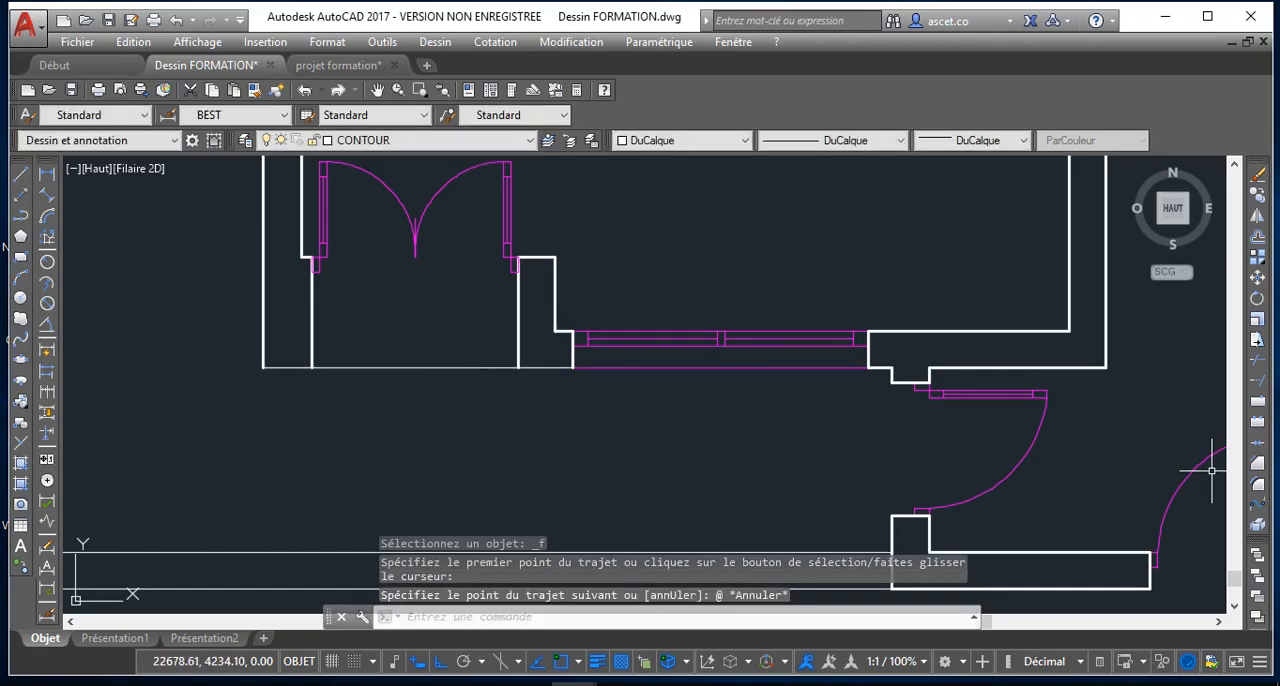
# Break the thin horizontal line below the double door at a point where it meets each of the two entrance jambs
pyautogui.click(1258, 402)
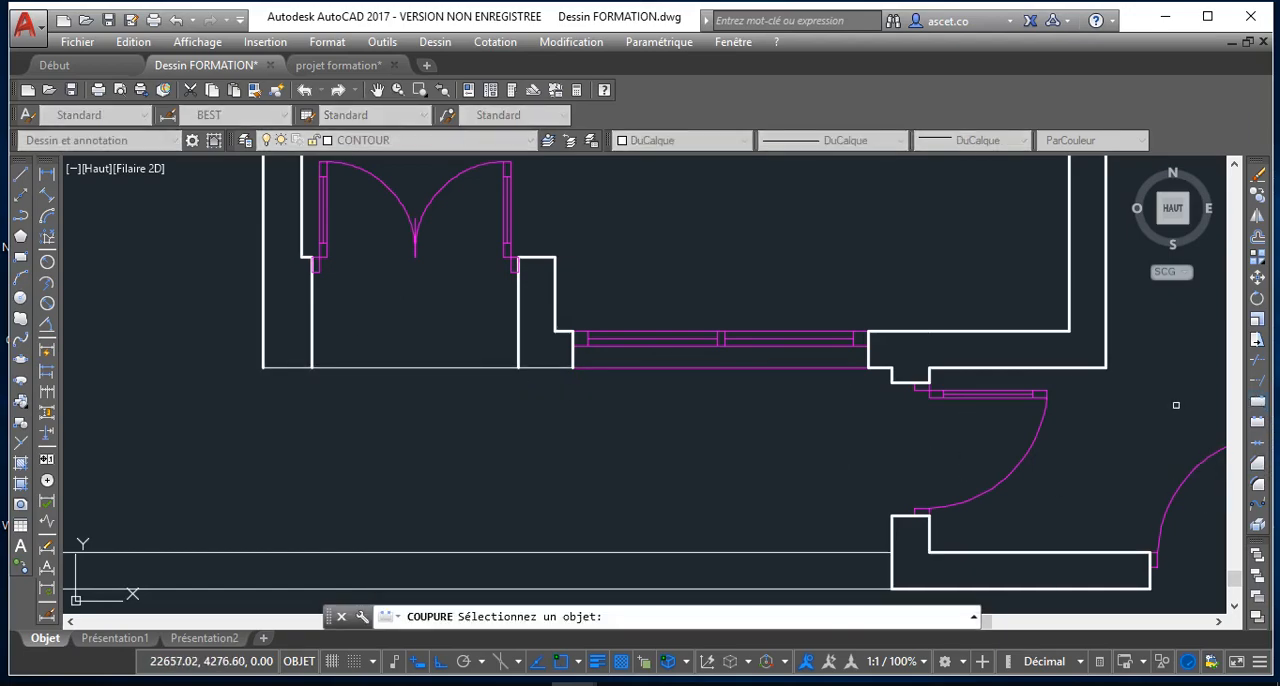
pyautogui.click(320, 367)
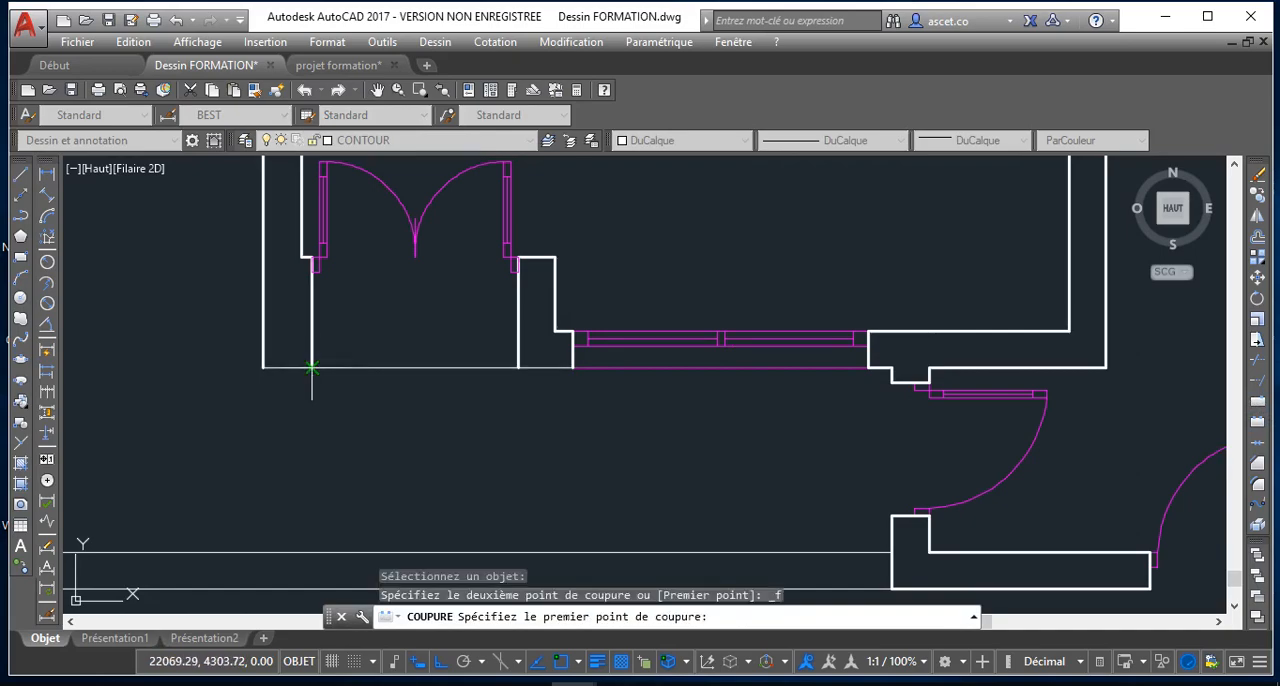
pyautogui.click(317, 367)
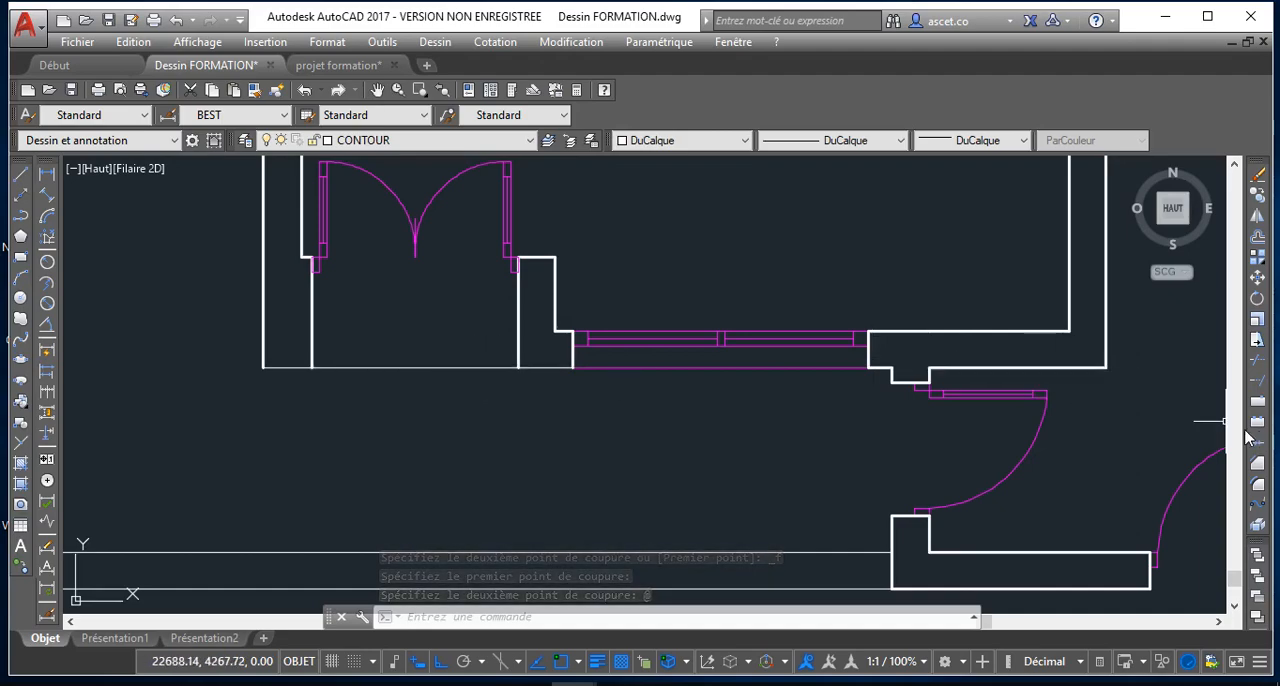
pyautogui.click(1258, 418)
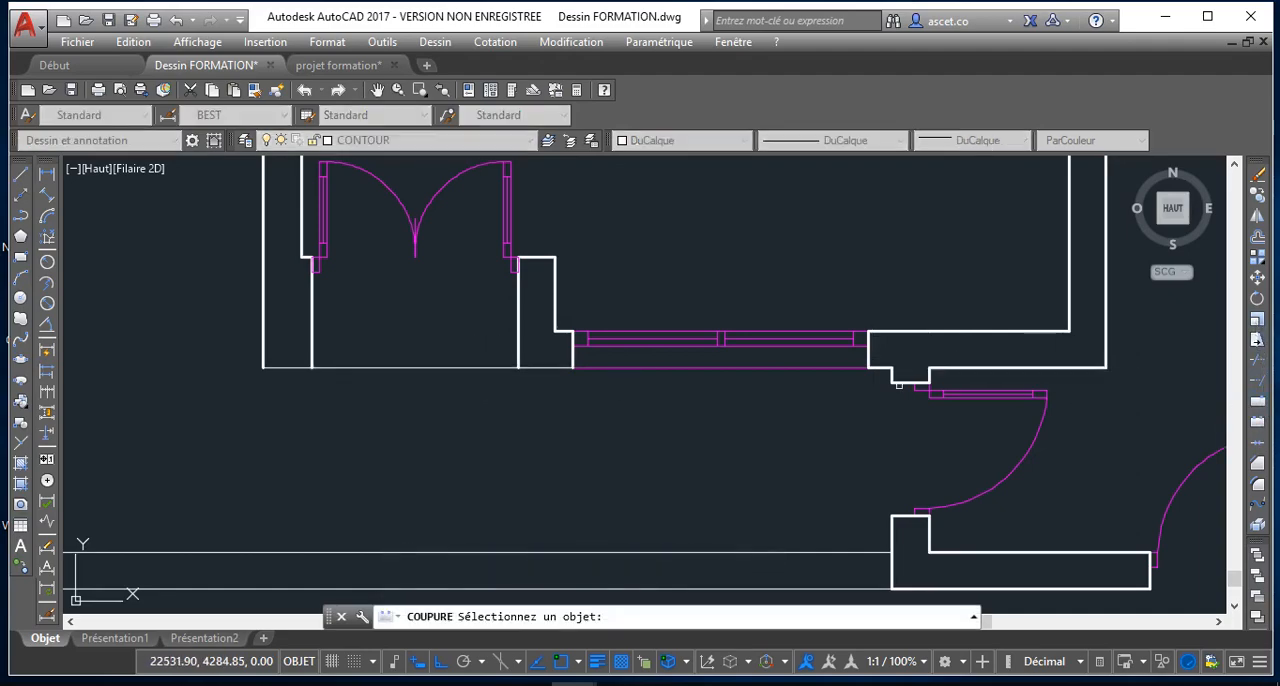
pyautogui.click(502, 369)
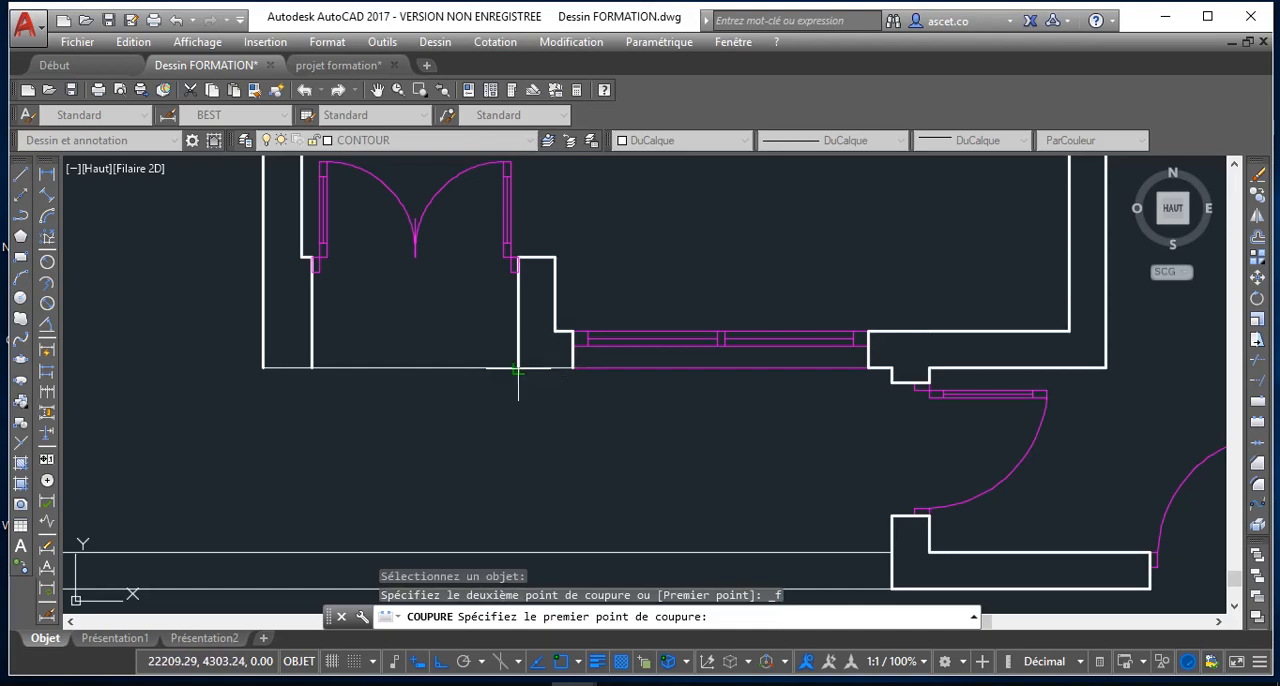
pyautogui.click(518, 369)
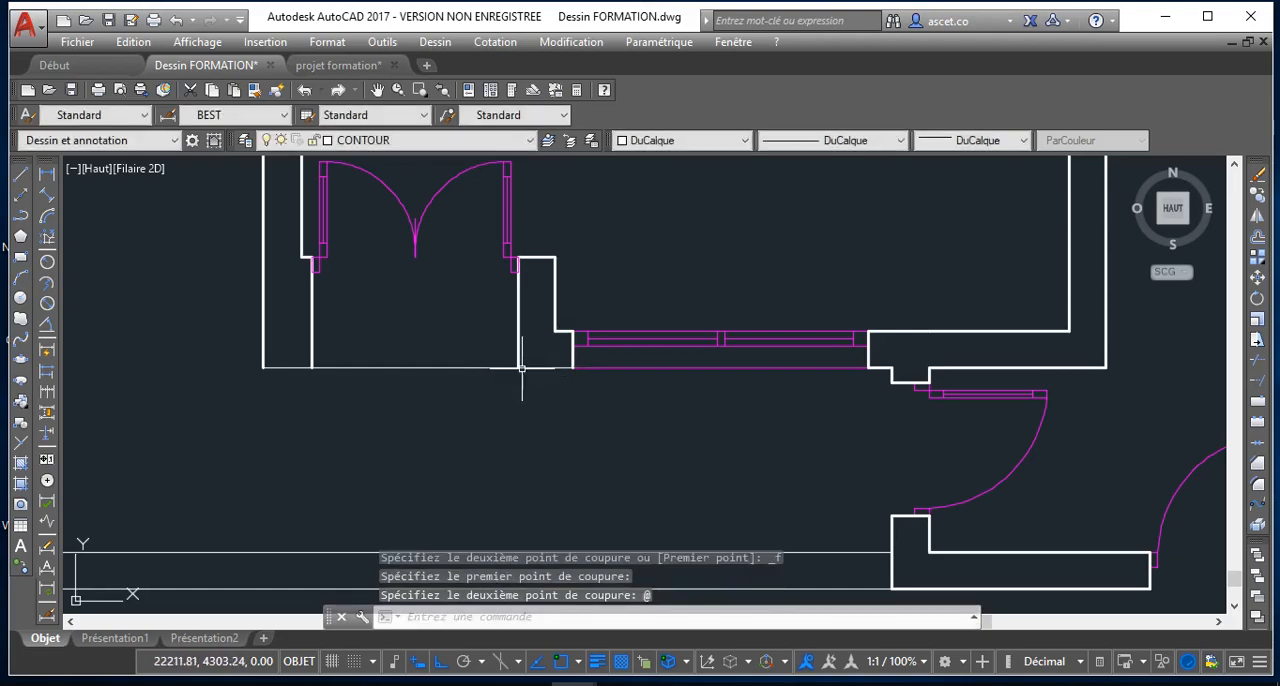
# Move the two short line segments closing the wall jambs on either side of the front double-door entrance to the MUR layer
pyautogui.click(282, 366)
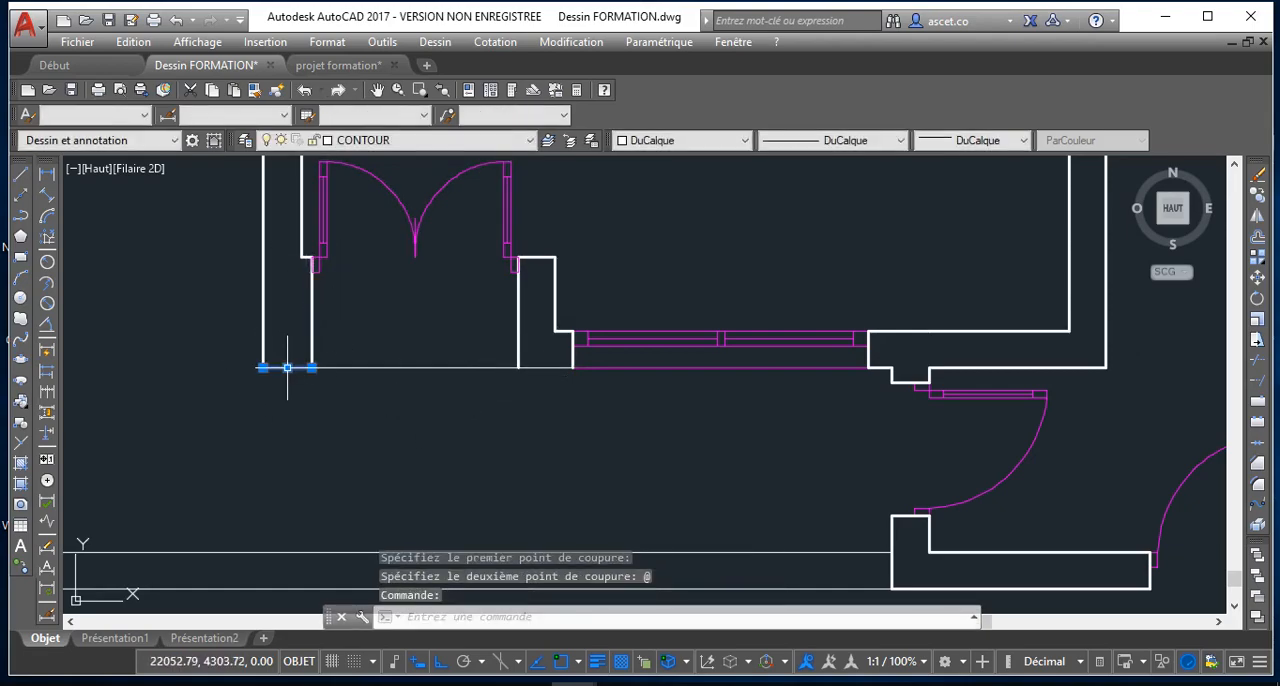
pyautogui.click(561, 369)
pyautogui.click(430, 140)
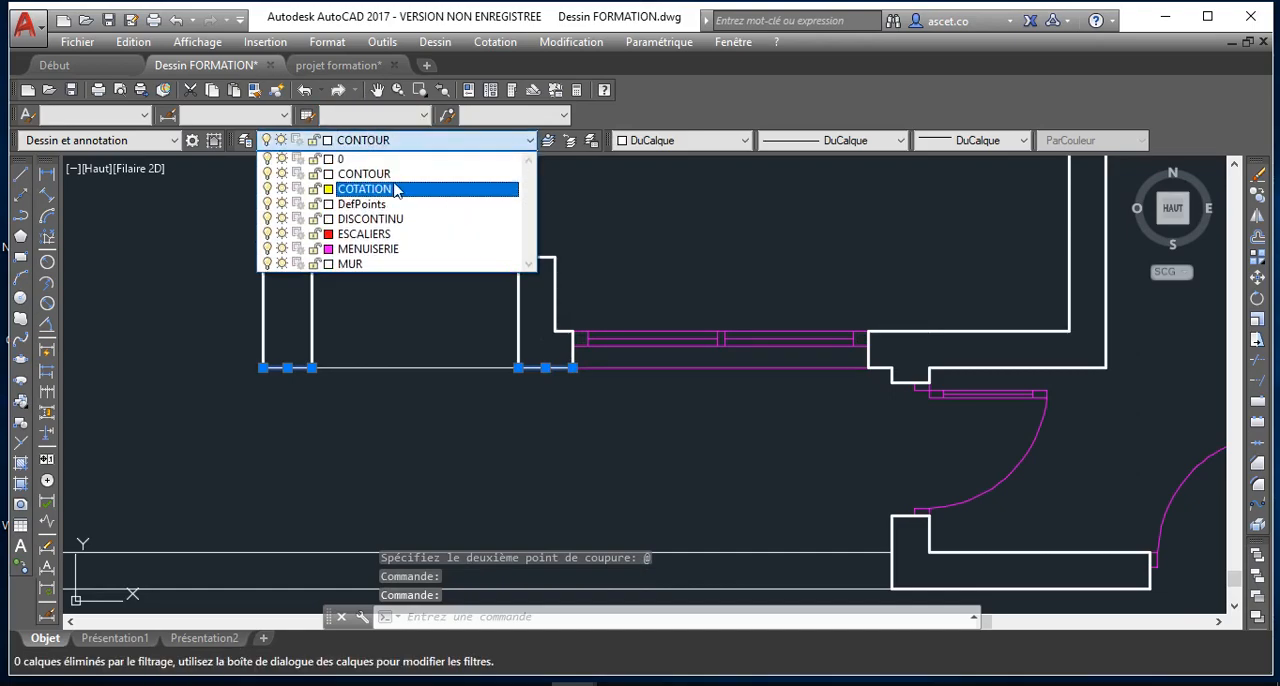
pyautogui.click(360, 264)
pyautogui.press('Escape')
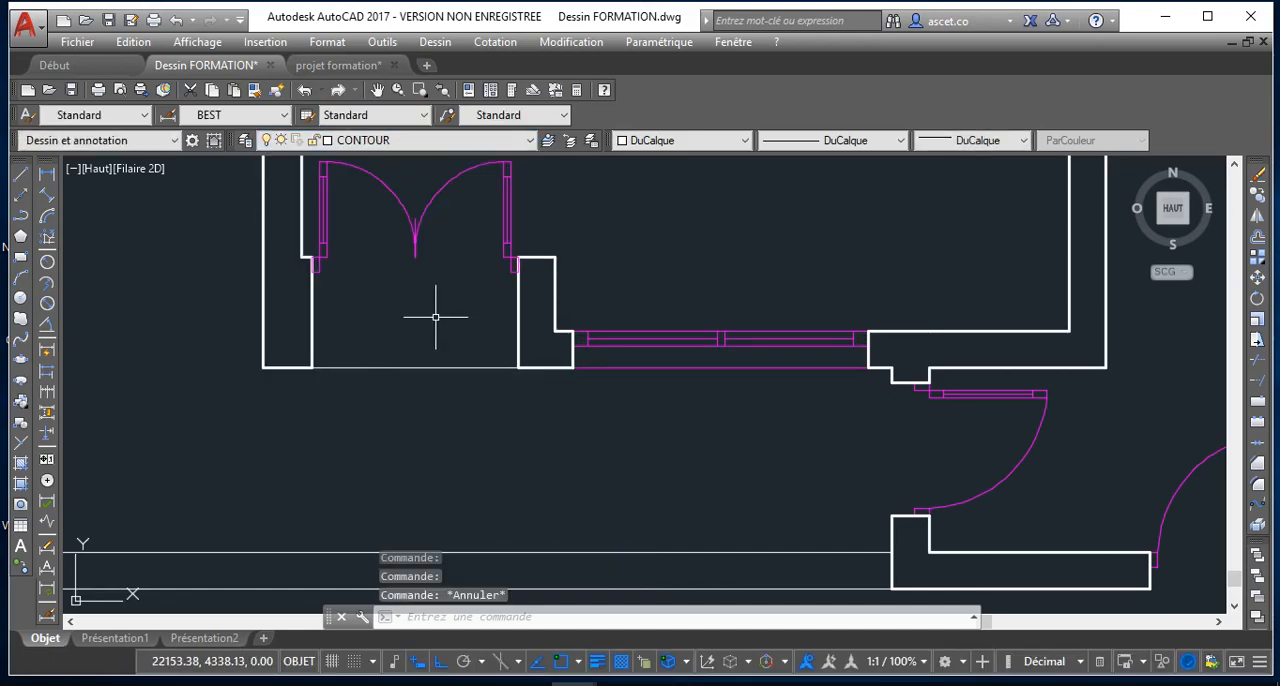
# Review the full plan from the front entrance up to the hatched yard rectangle, examining the walls and openings of the central rooms
pyautogui.scroll(2, 430, 315)
pyautogui.scroll(-5, 433, 316)
pyautogui.moveTo(433, 316); pyautogui.dragTo(434, 437, button='middle')
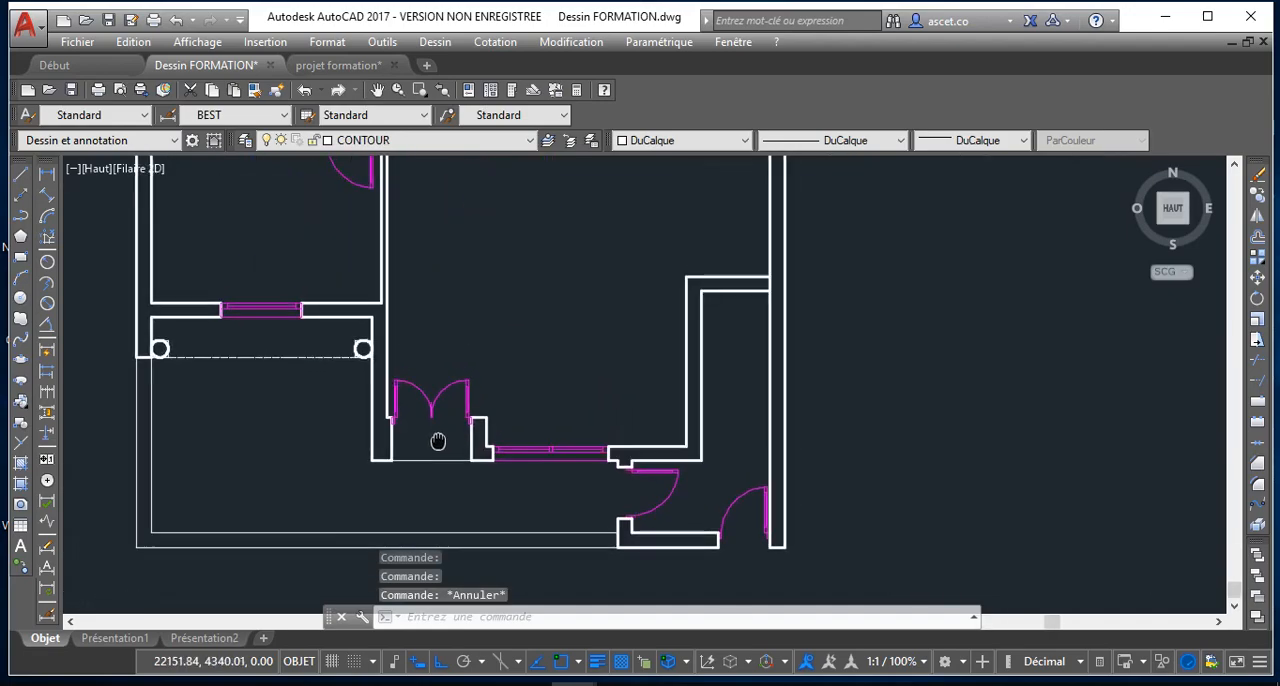
pyautogui.scroll(-3, 440, 306)
pyautogui.moveTo(440, 306); pyautogui.dragTo(417, 405, button='middle')
pyautogui.scroll(-2, 417, 405)
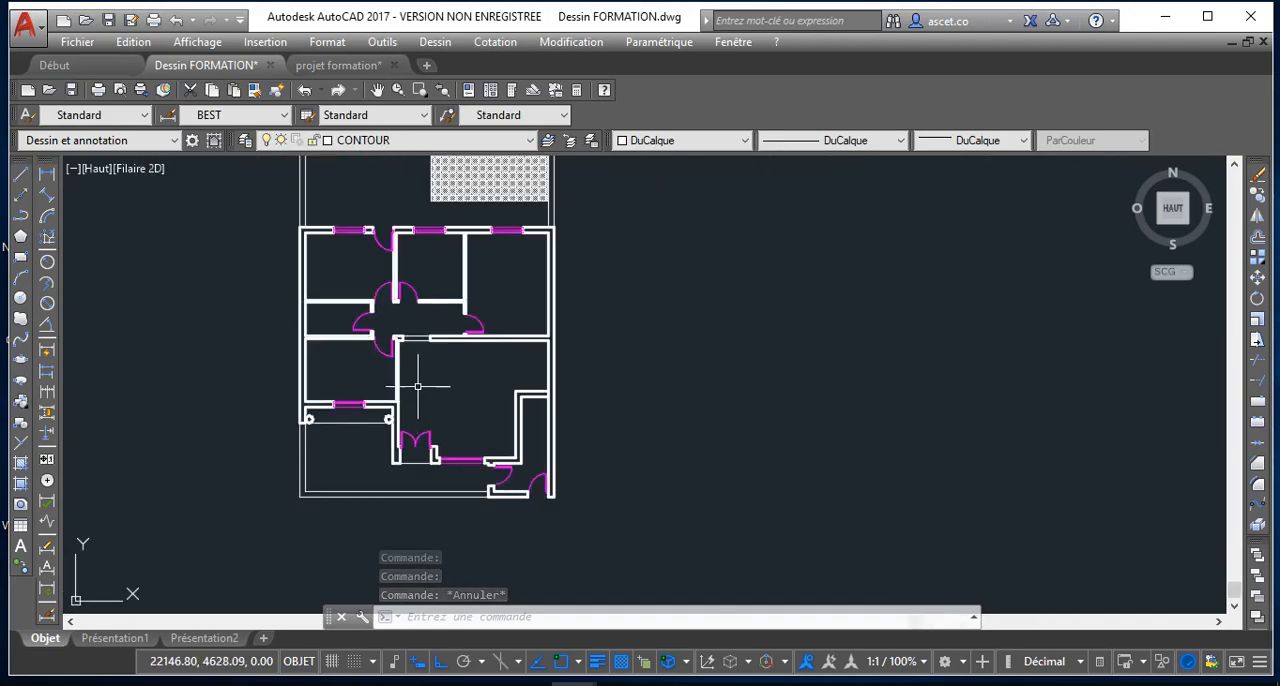
pyautogui.moveTo(420, 350); pyautogui.dragTo(409, 403, button='middle')
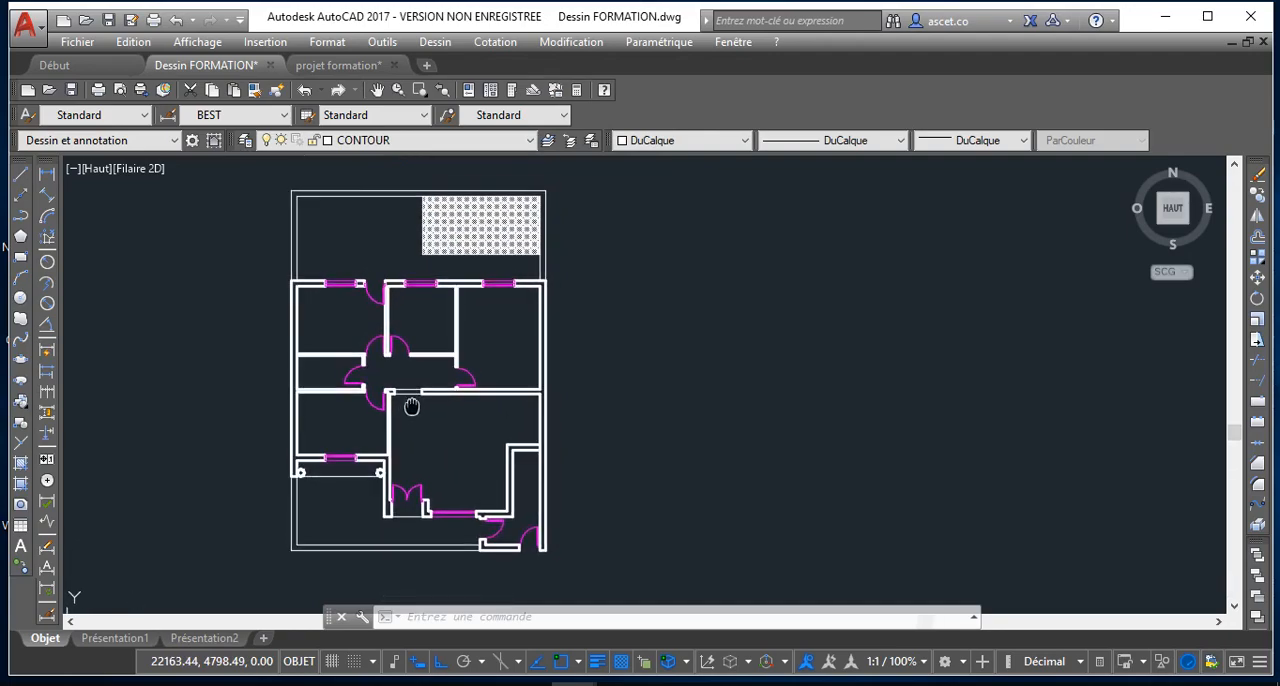
pyautogui.scroll(2, 409, 404)
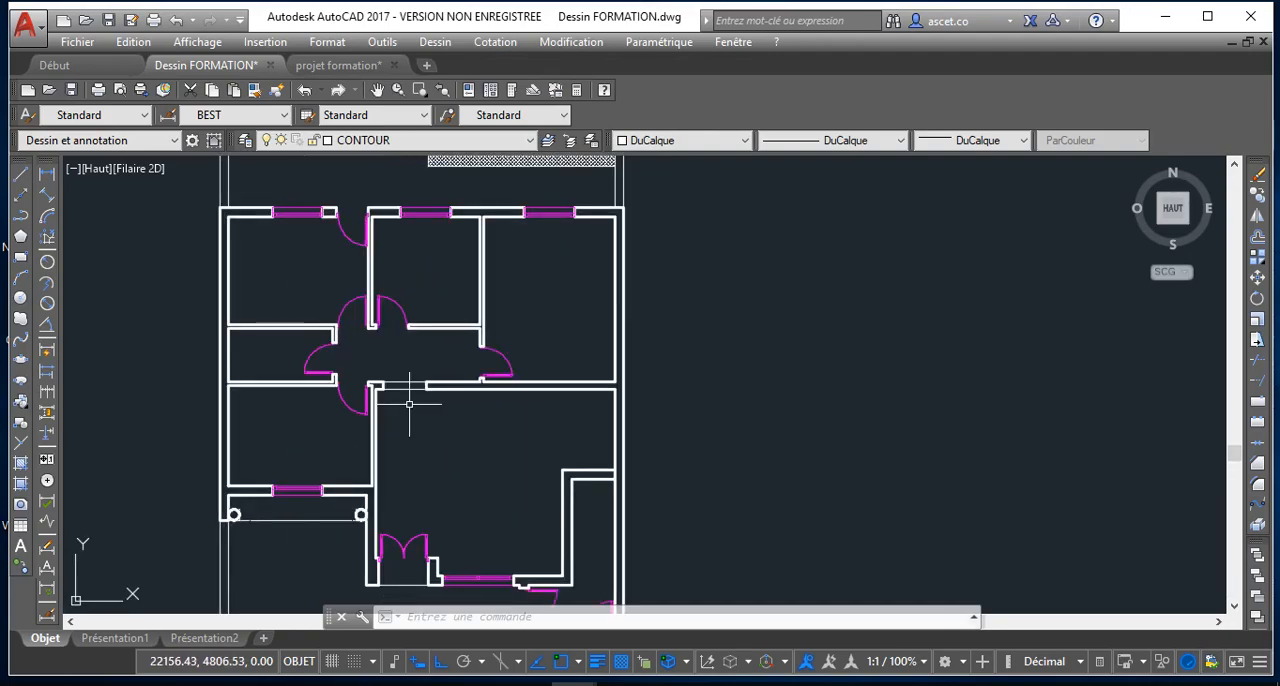